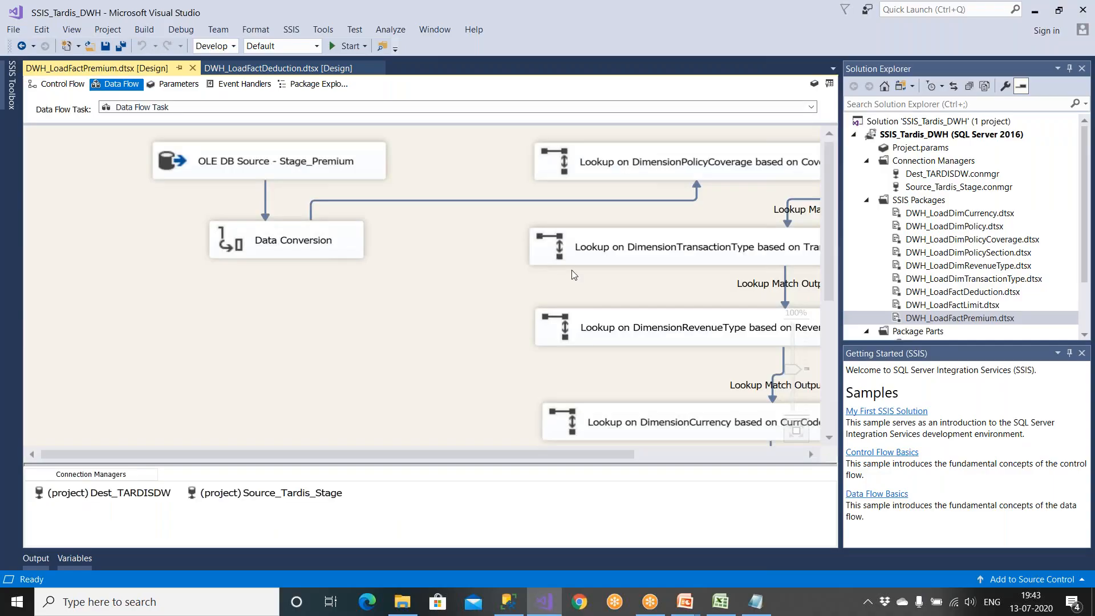
Compare the lookups in the premium data flow with the mapping rules on the FactPremium sheet in Excel
left_click(356, 166)
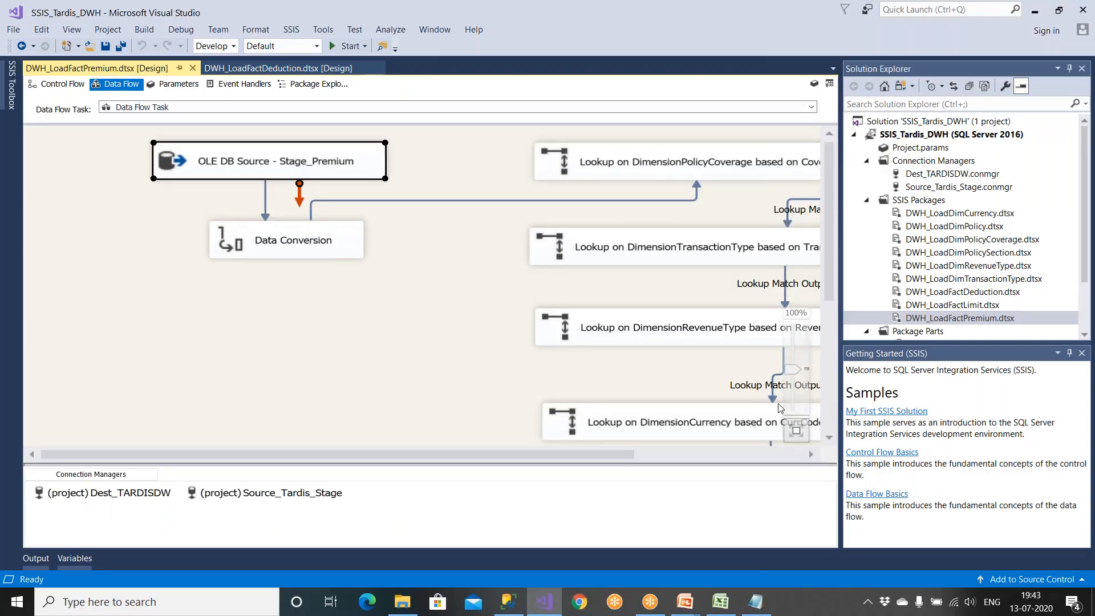
left_click_drag(628, 459, 796, 461)
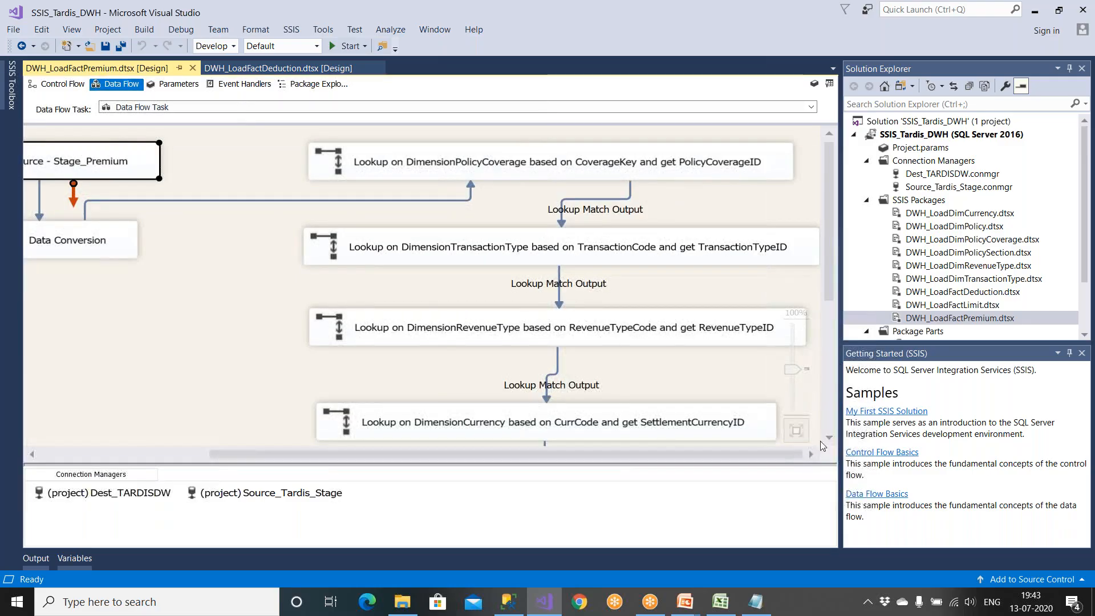
left_click(721, 600)
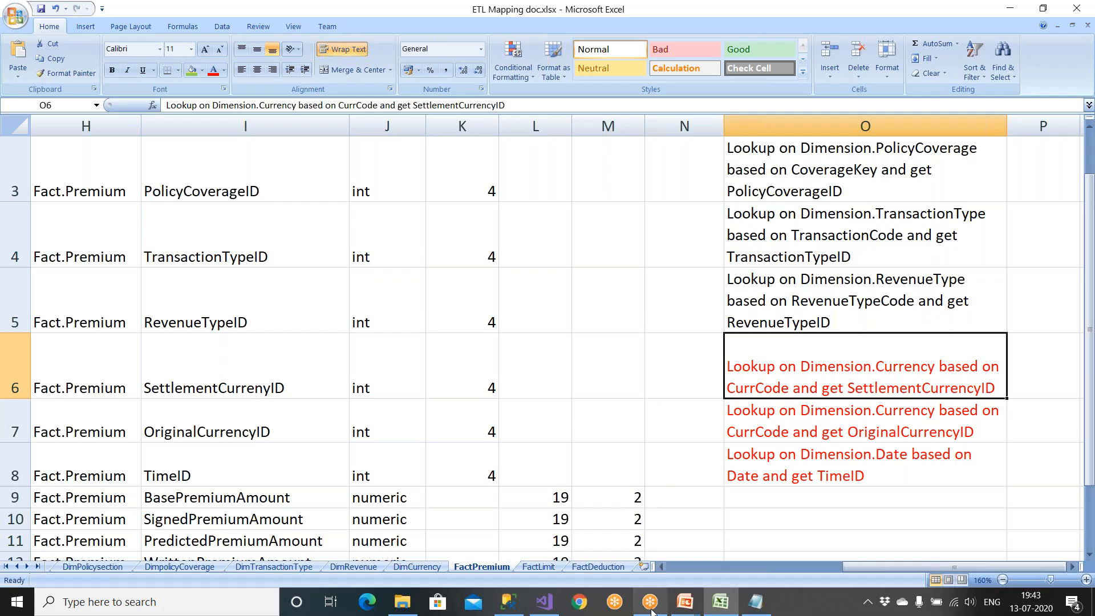
left_click(545, 602)
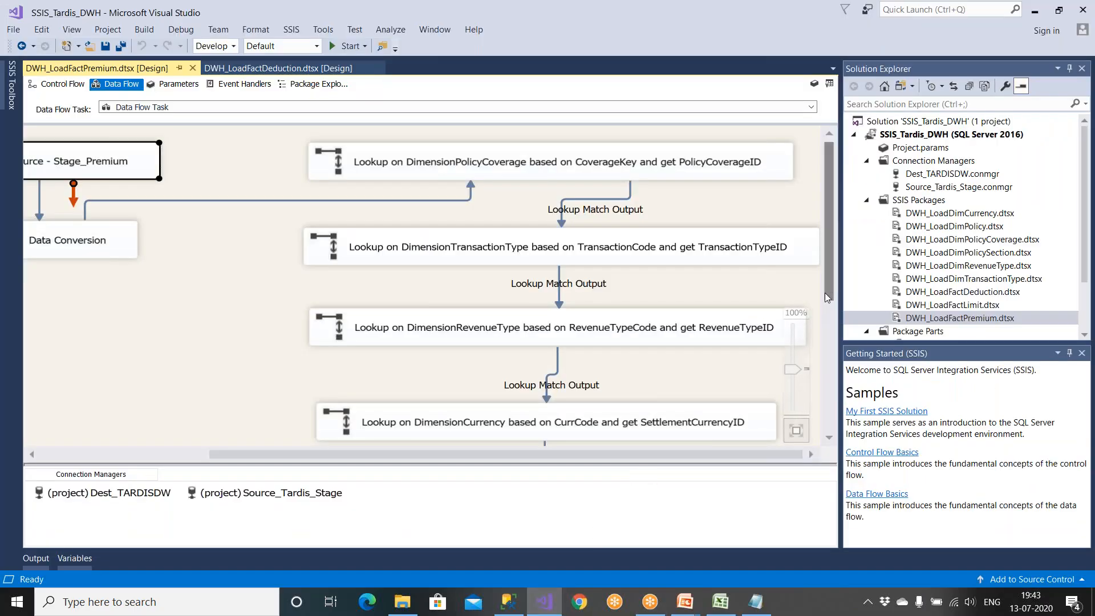
Open the DimensionCurrency lookup that gets SettlementCurrencyID and view its connection settings
left_click_drag(825, 285, 826, 346)
left_click(741, 311)
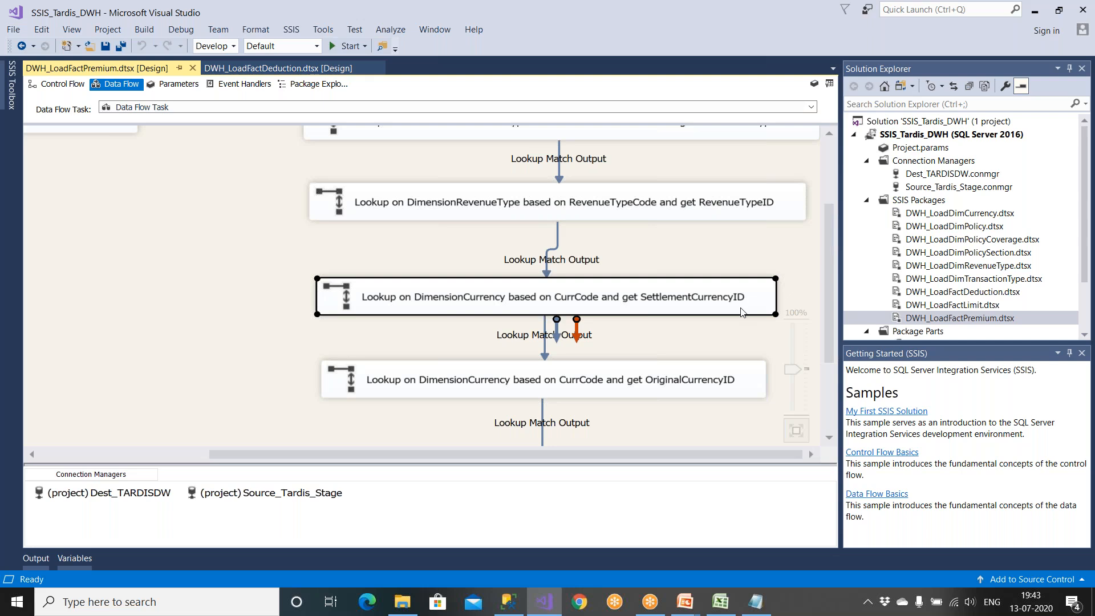
double_click(741, 311)
left_click(351, 157)
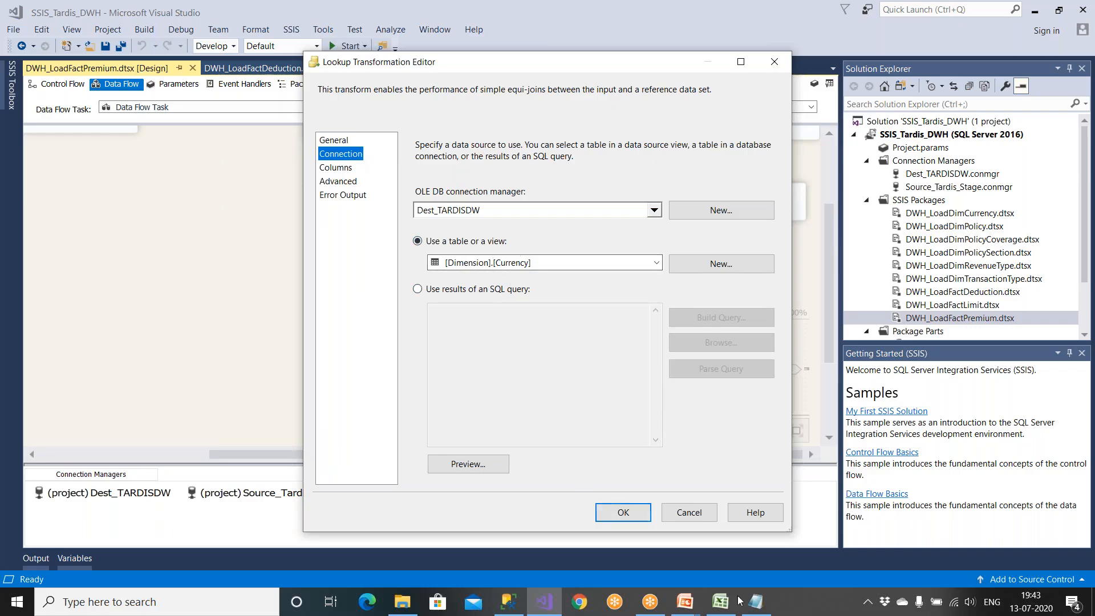
Copy the SettlementCurrencyID lookup rule from cell O6 of the Excel mapping document into the blank Notepad file
left_click(720, 605)
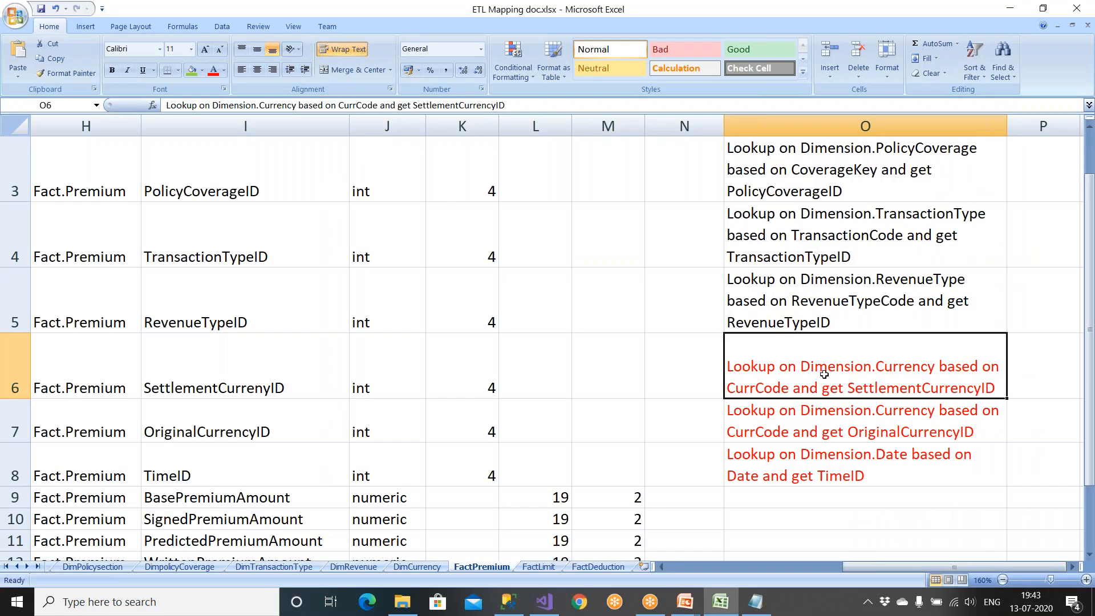
key("ctrl+c")
left_click(756, 602)
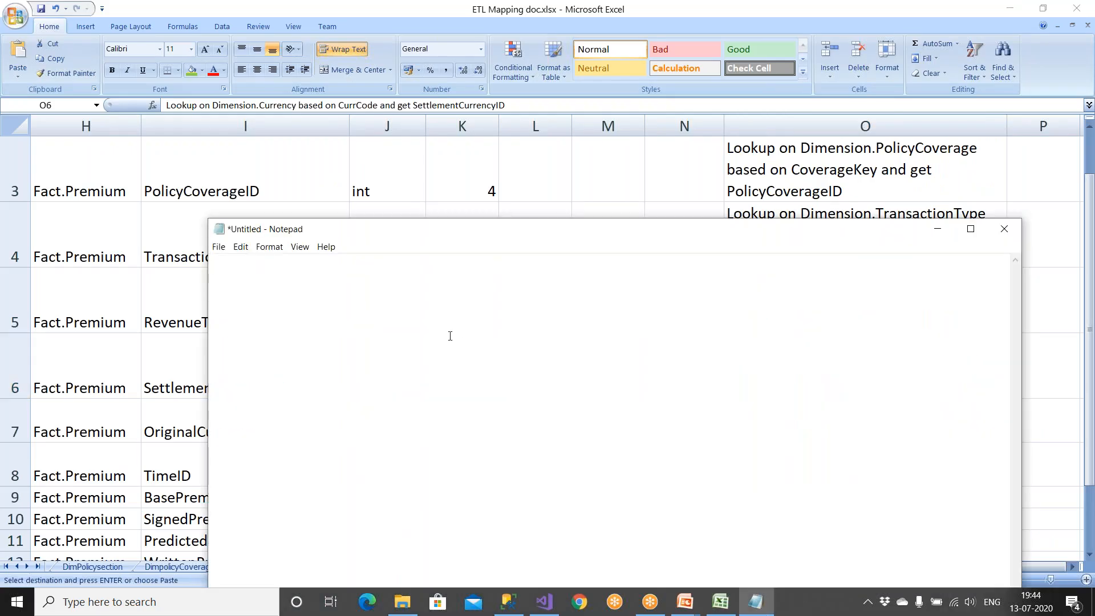
key("ctrl+v")
left_click_drag(297, 263, 606, 265)
left_click(541, 291)
left_click_drag(684, 263, 865, 265)
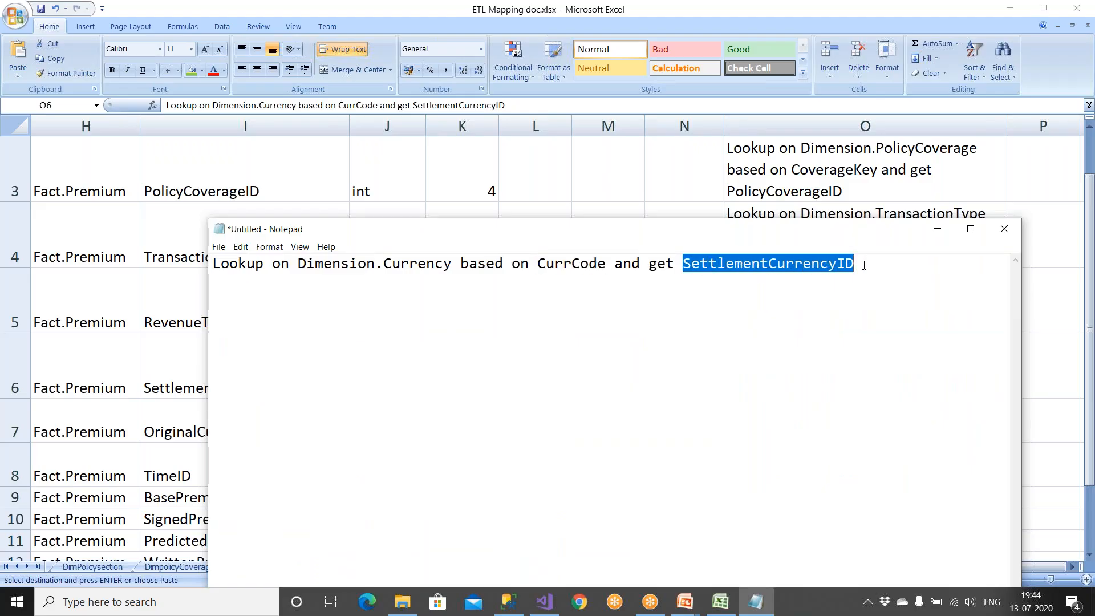
left_click(864, 265)
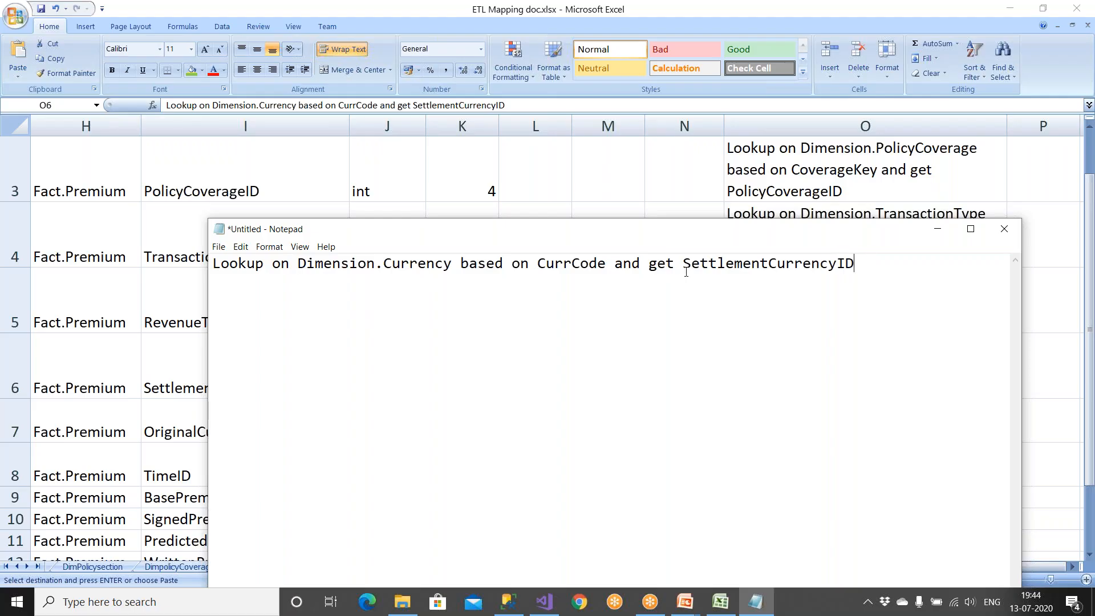
Copy SettlementCurrencyID onto its own line below the rule in Notepad and shorten the rule's ending to CurrencyID
left_click_drag(685, 264, 768, 265)
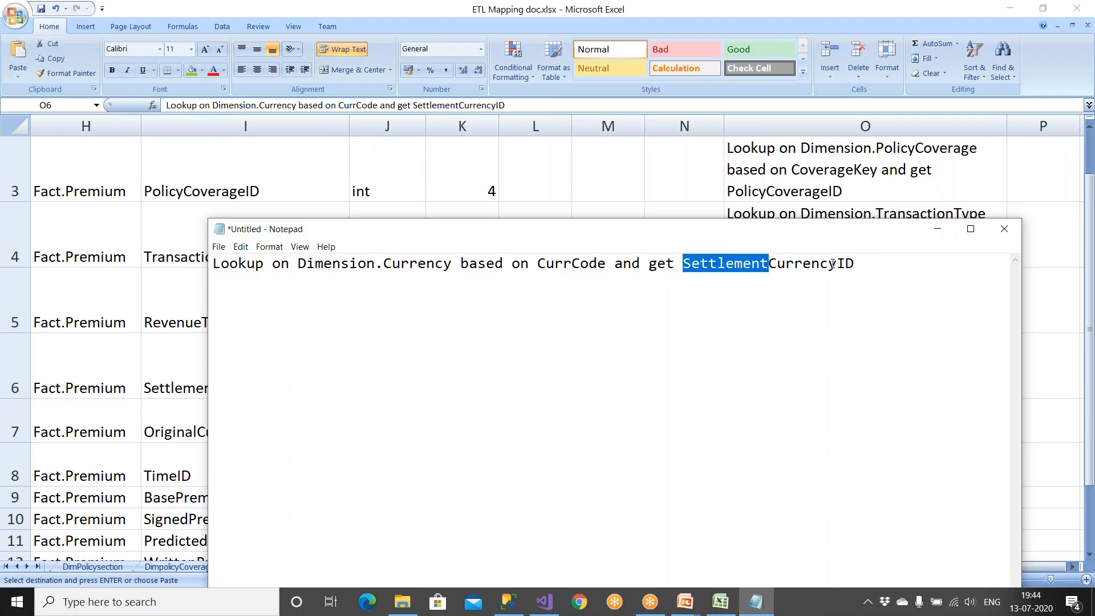
left_click(859, 263, "shift")
key("ctrl+c")
left_click(864, 261)
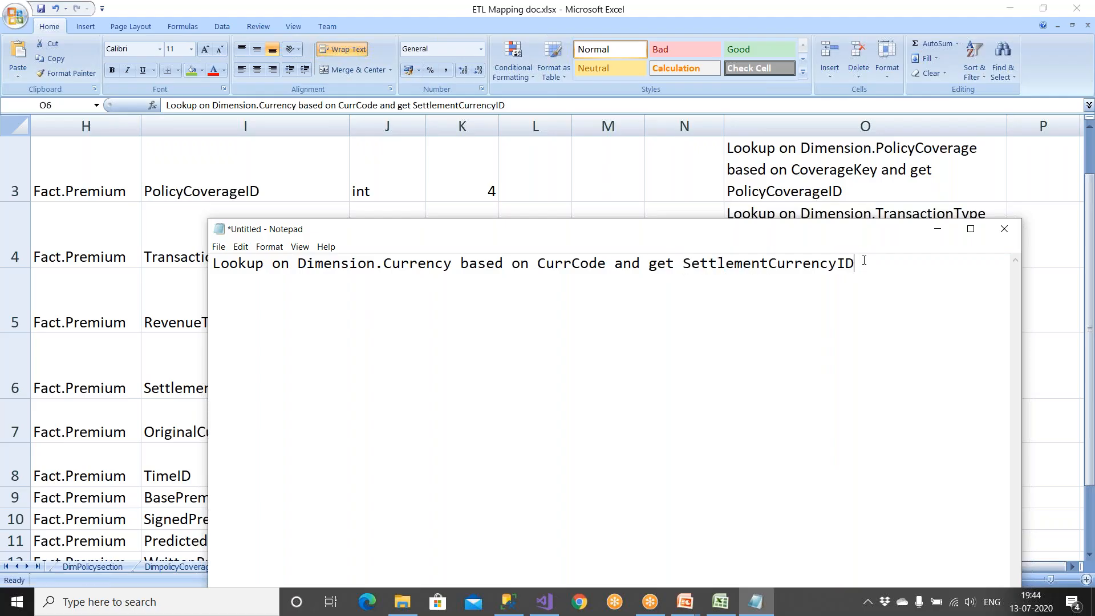
key("ctrl+v")
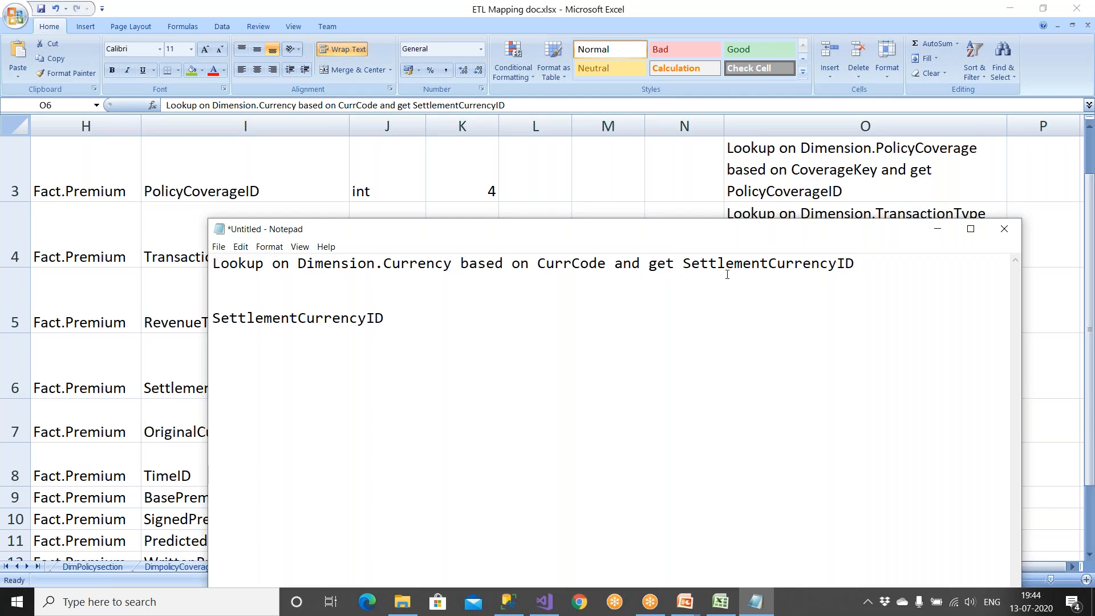
left_click_drag(684, 265, 770, 264)
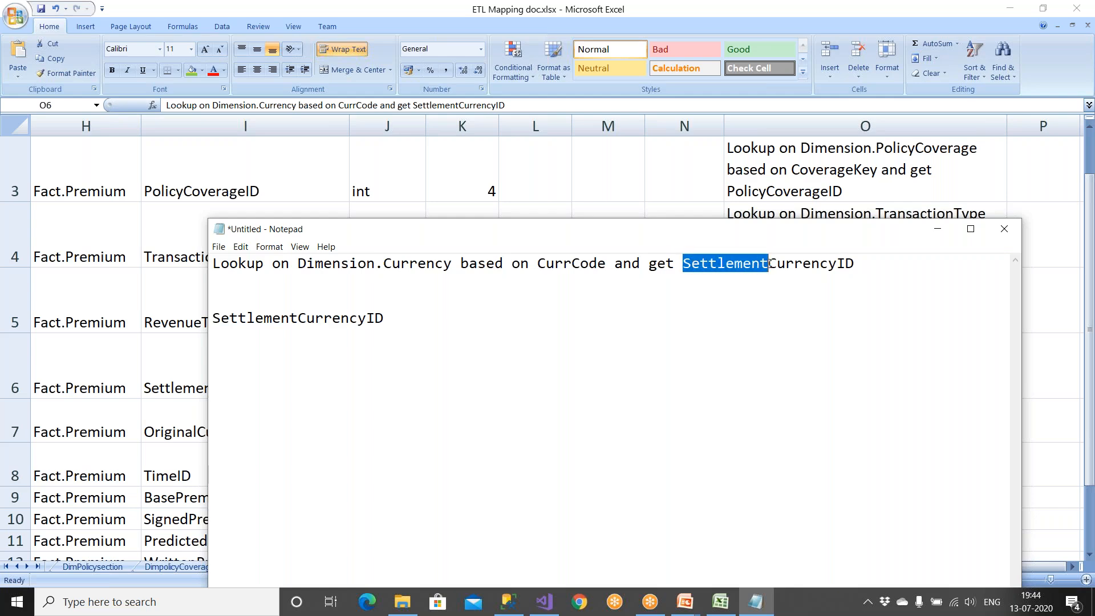
key("BackSpace")
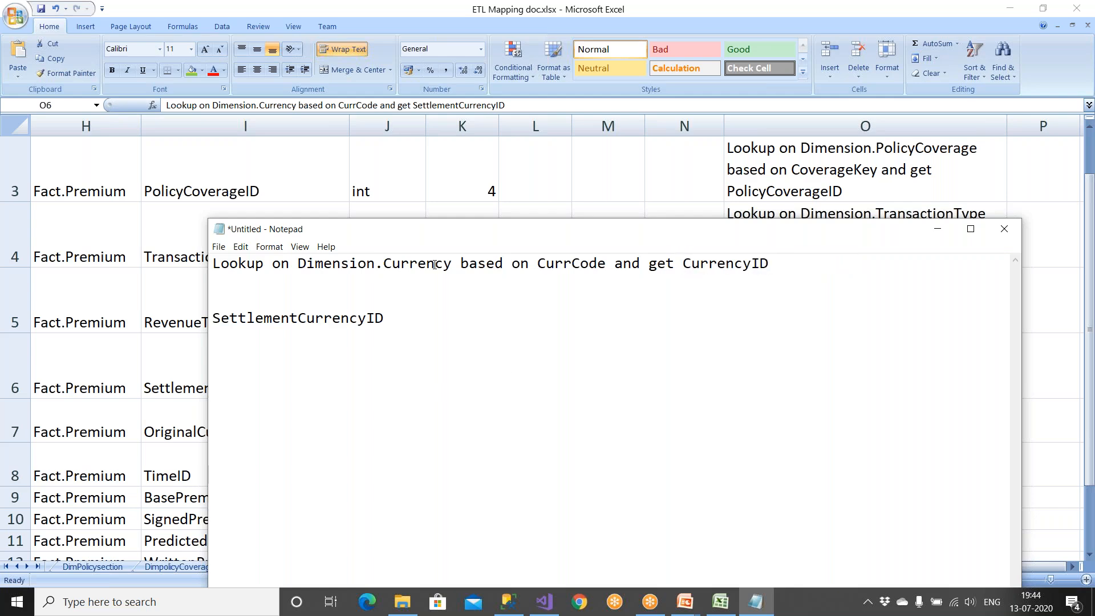
key("alt+Tab")
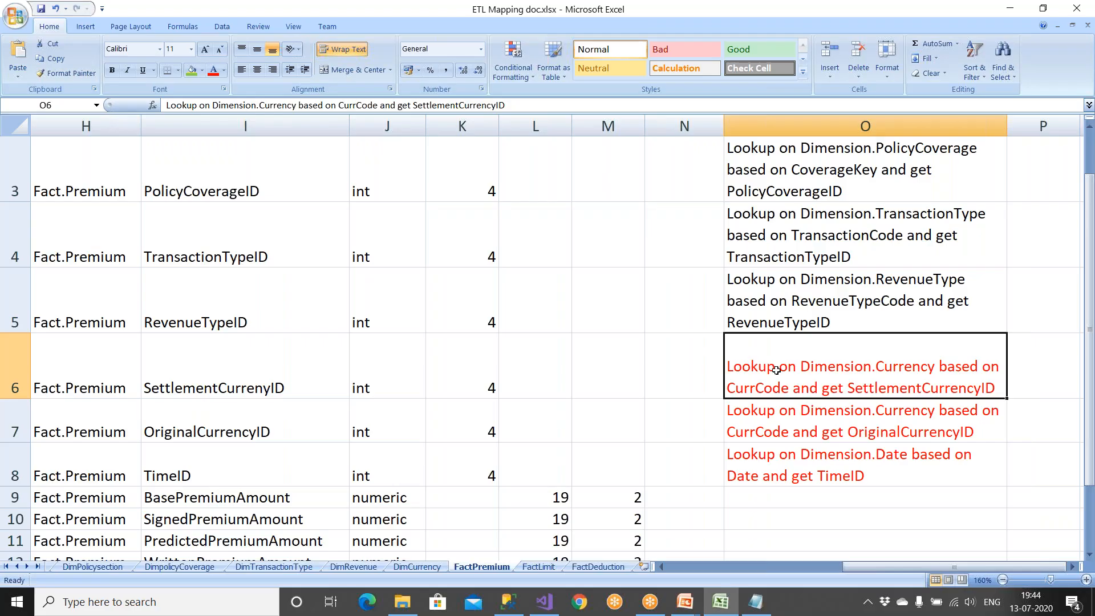
Back in Visual Studio, examine the SettlementCurrencyID lookup's column mapping, maximizing the editor and spacing the column lists apart to follow the Convert_CurrCode join
left_click(545, 602)
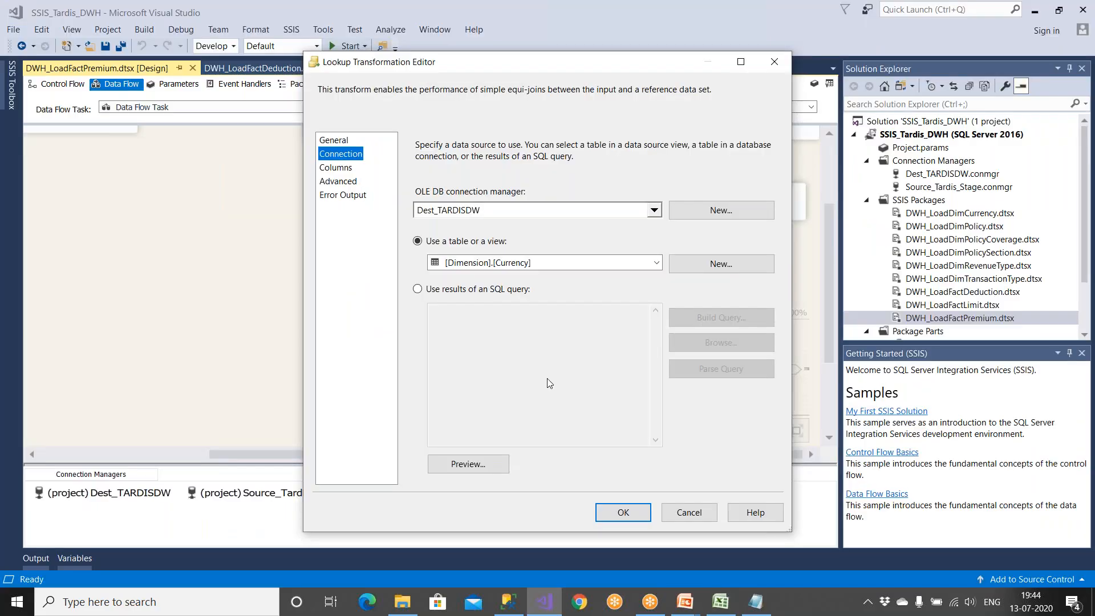
left_click(342, 169)
left_click(537, 277)
left_click_drag(537, 277, 589, 201)
left_click(529, 169)
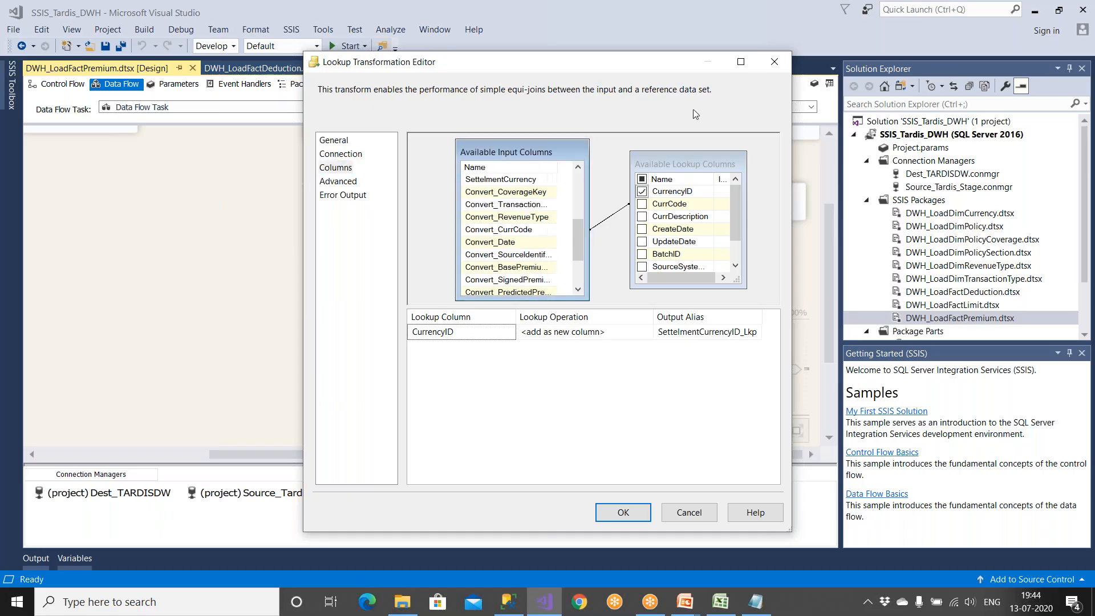
left_click(741, 62)
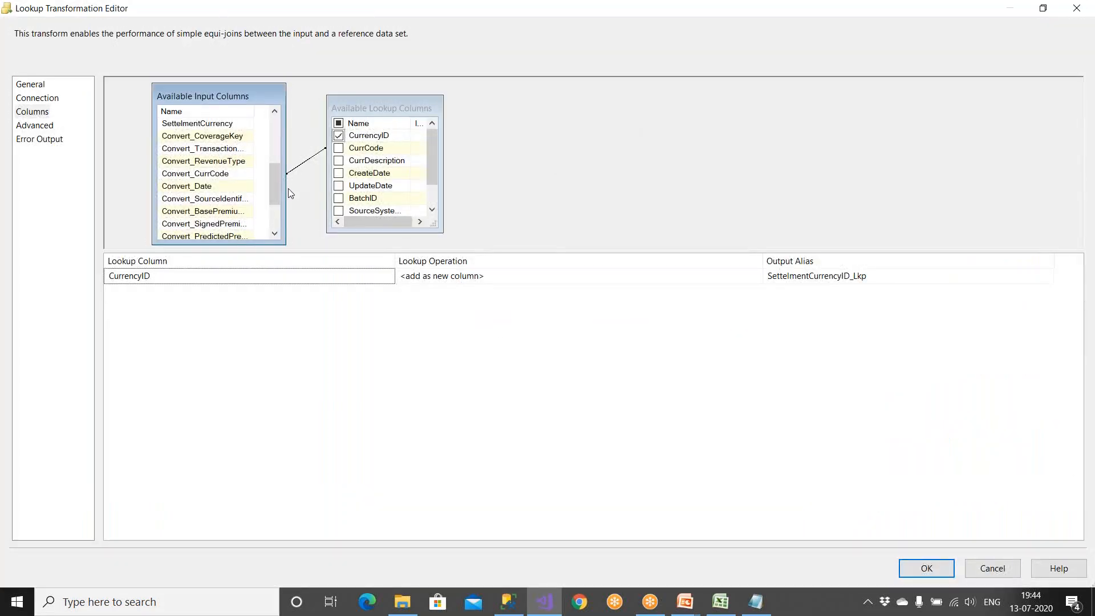
left_click_drag(432, 105, 622, 131)
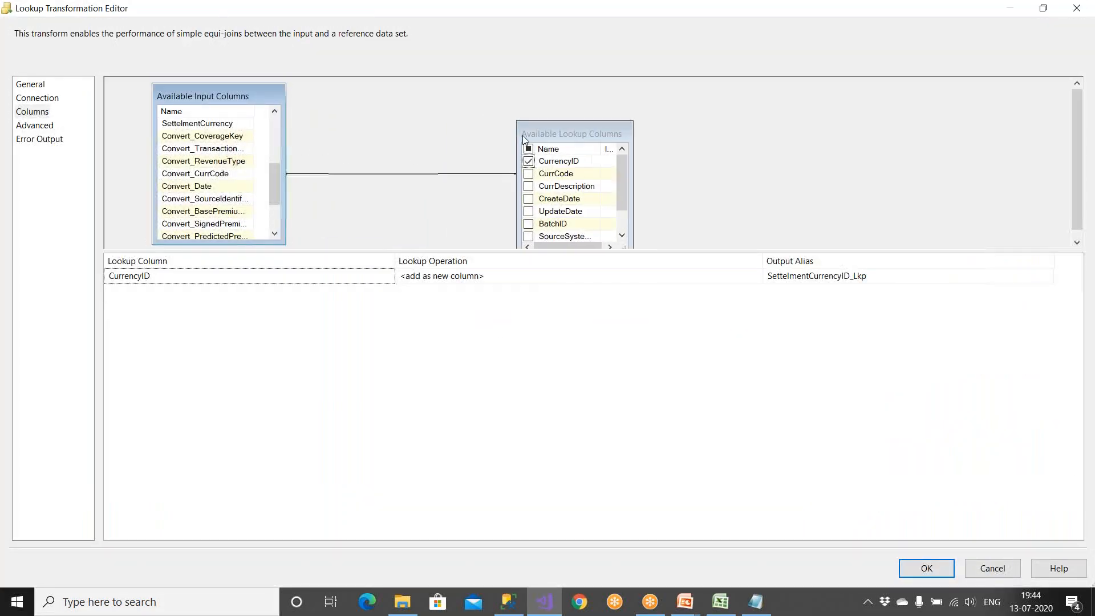
left_click(231, 174)
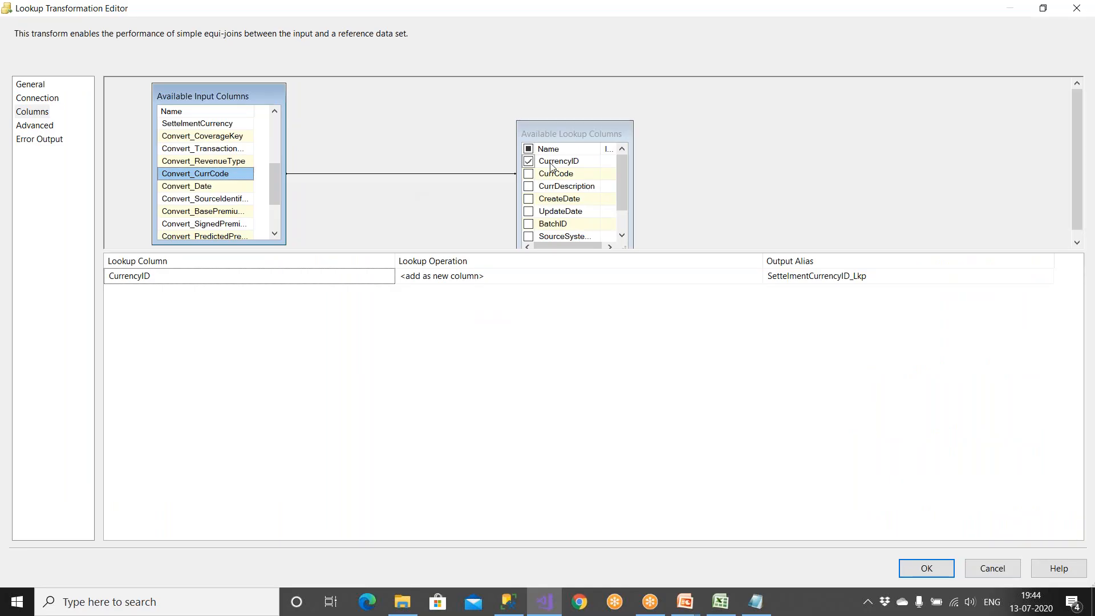
Deselect CurrencyID in the available lookup columns and select it again to reset its output row
mouse_move(567, 163)
left_click(529, 161)
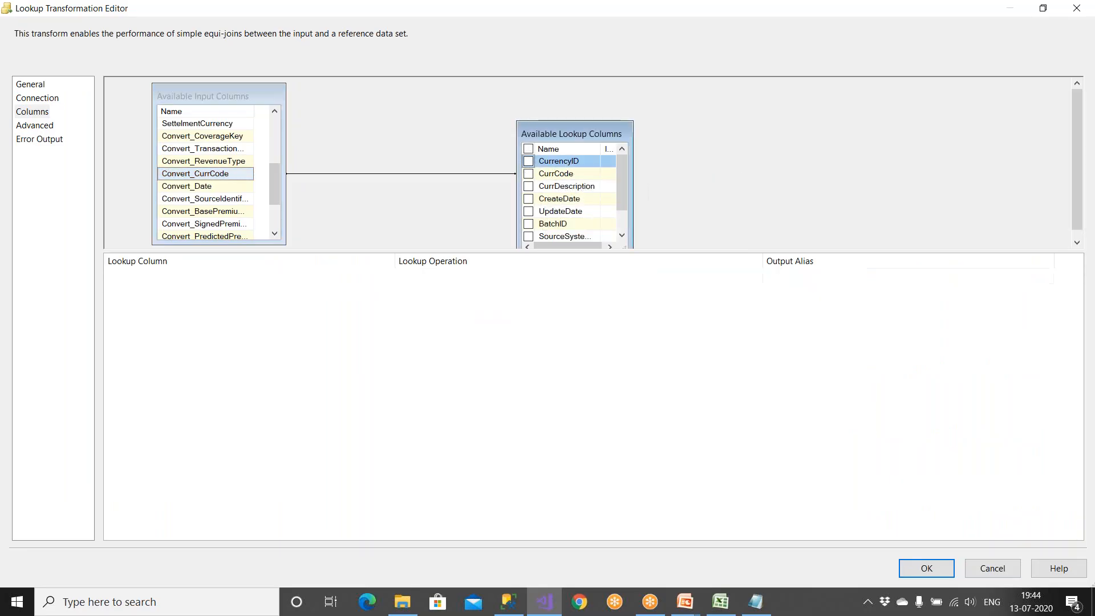
left_click(528, 162)
left_click(768, 277)
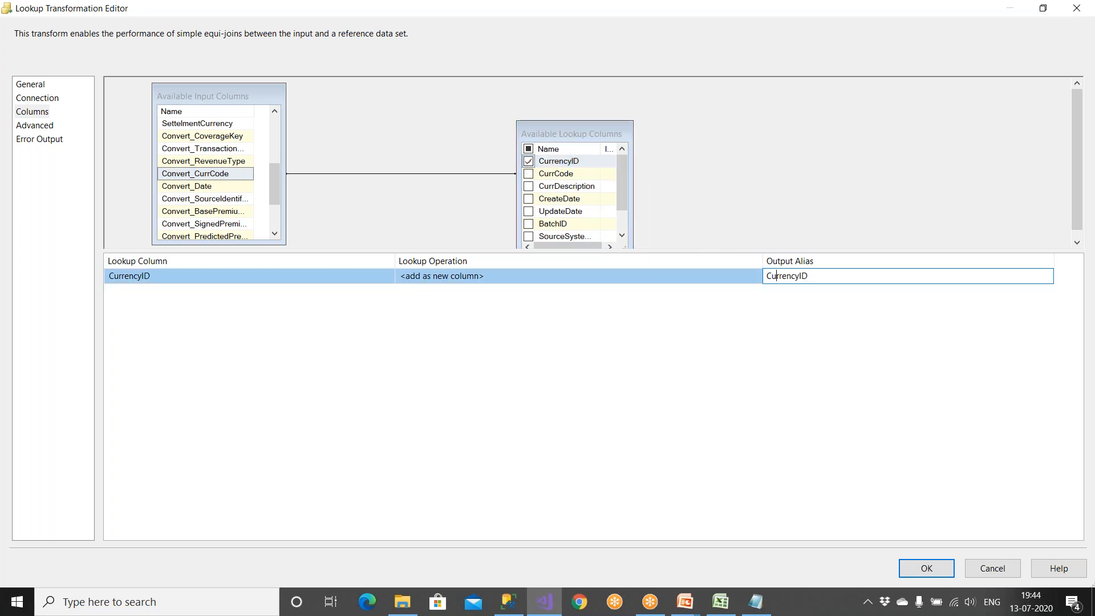
key("ctrl+v")
key("Delete")
key("Delete")
key("Delete")
key("Delete")
key("Delete")
key("Delete")
key("Delete")
key("Delete")
key("Delete")
key("Delete")
left_click(528, 162)
left_click(528, 162)
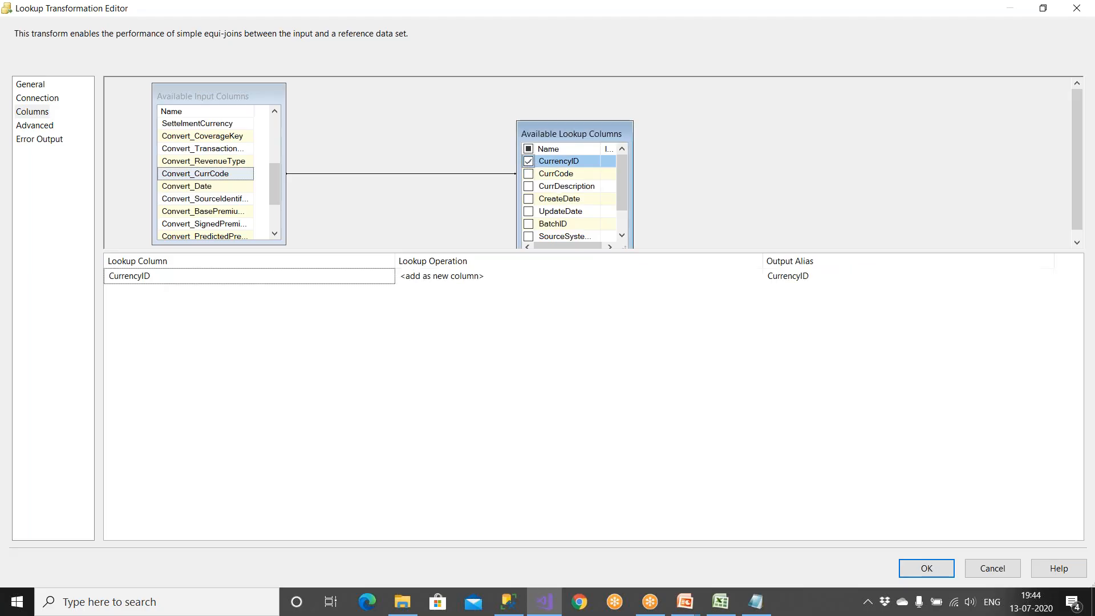
Add Settlement to the output alias of the CurrencyID lookup column and accept the lookup's changes
left_click(822, 278)
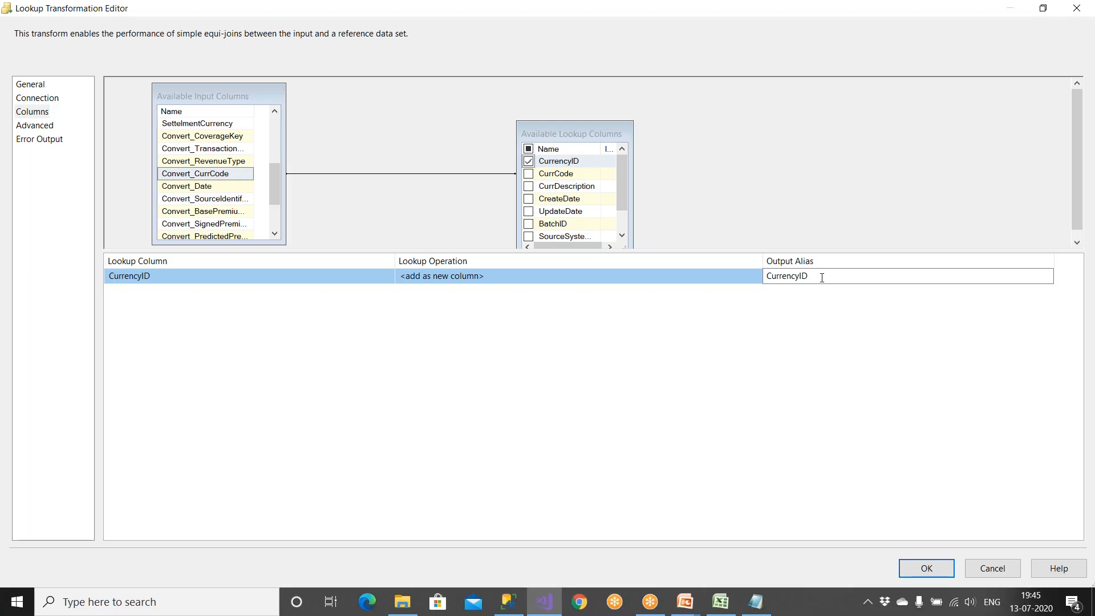
type("_")
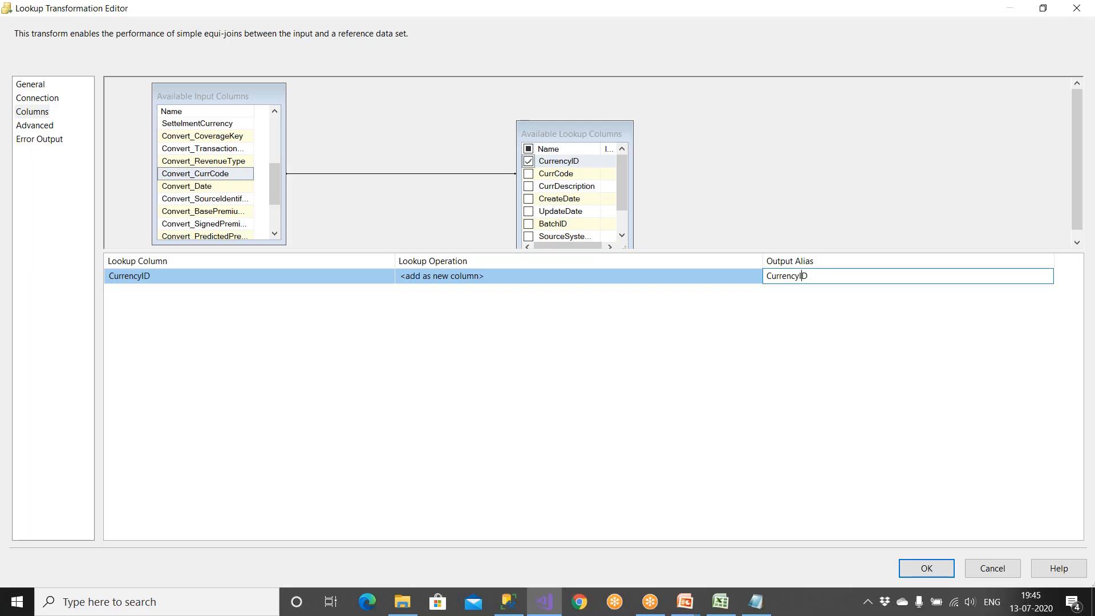
type("Settlement")
left_click(923, 569)
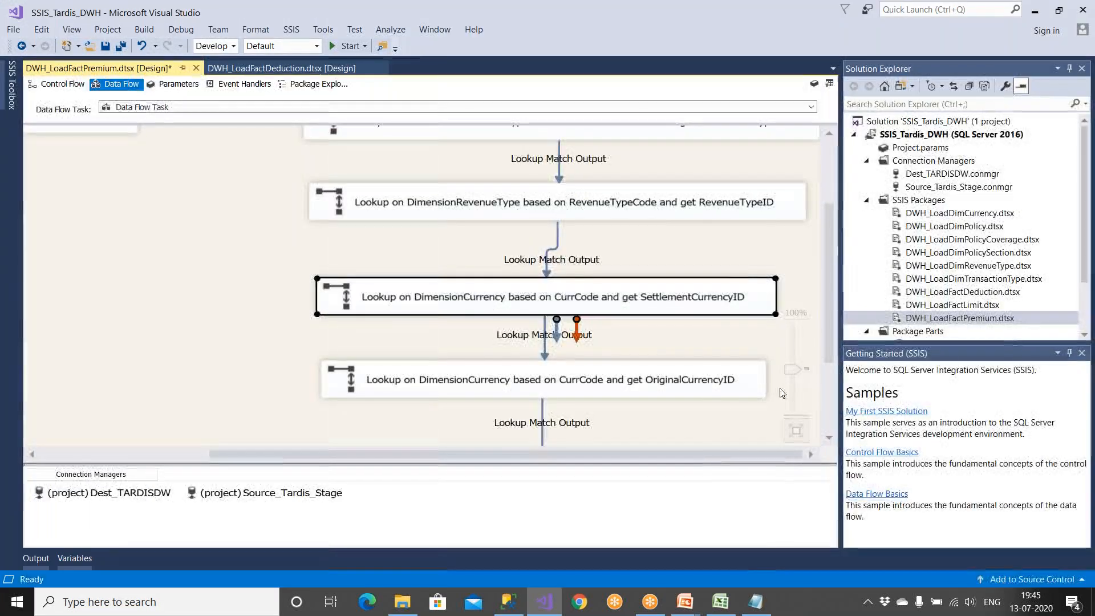
Copy the OriginalCurrencyID lookup rule from cell O7 of the Excel mapping document into Notepad, below the first rule
left_click(720, 602)
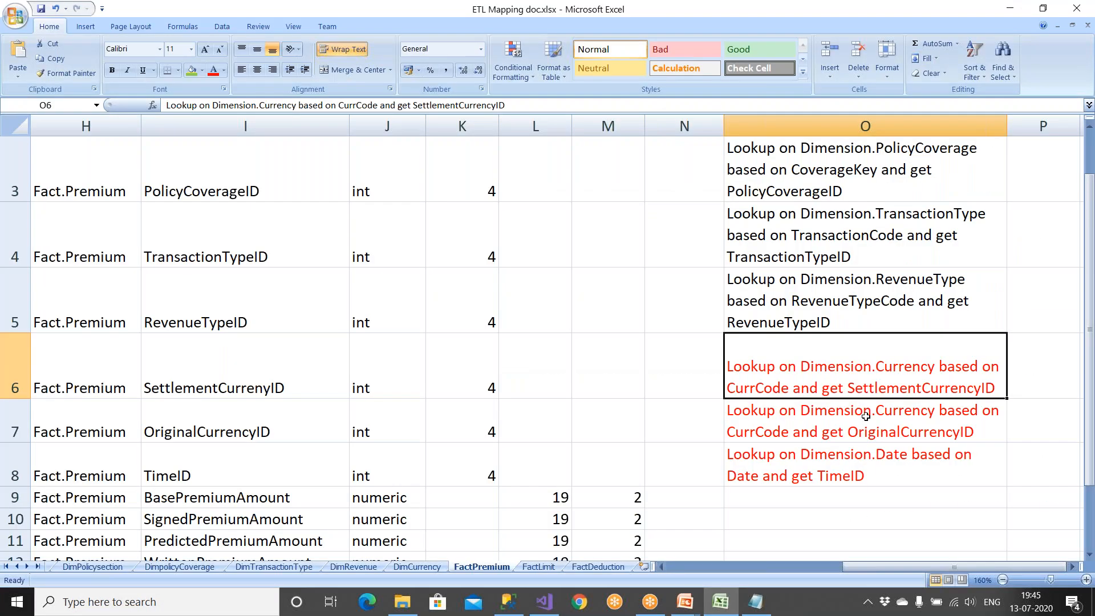
left_click(809, 431)
key("ctrl+c")
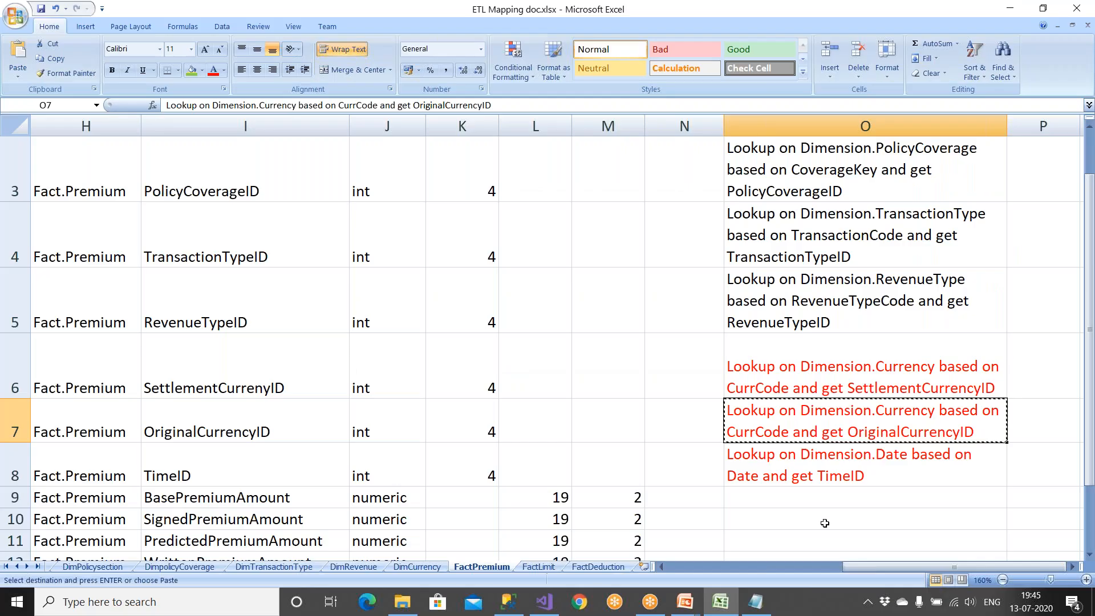
left_click(756, 602)
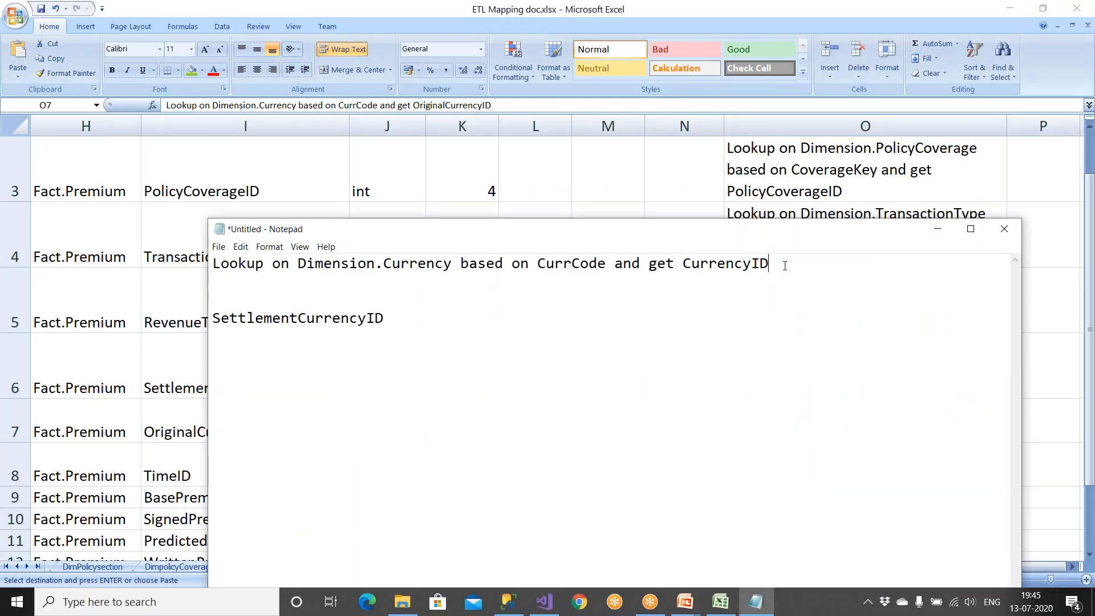
key("Return")
key("Return")
key("ctrl+v")
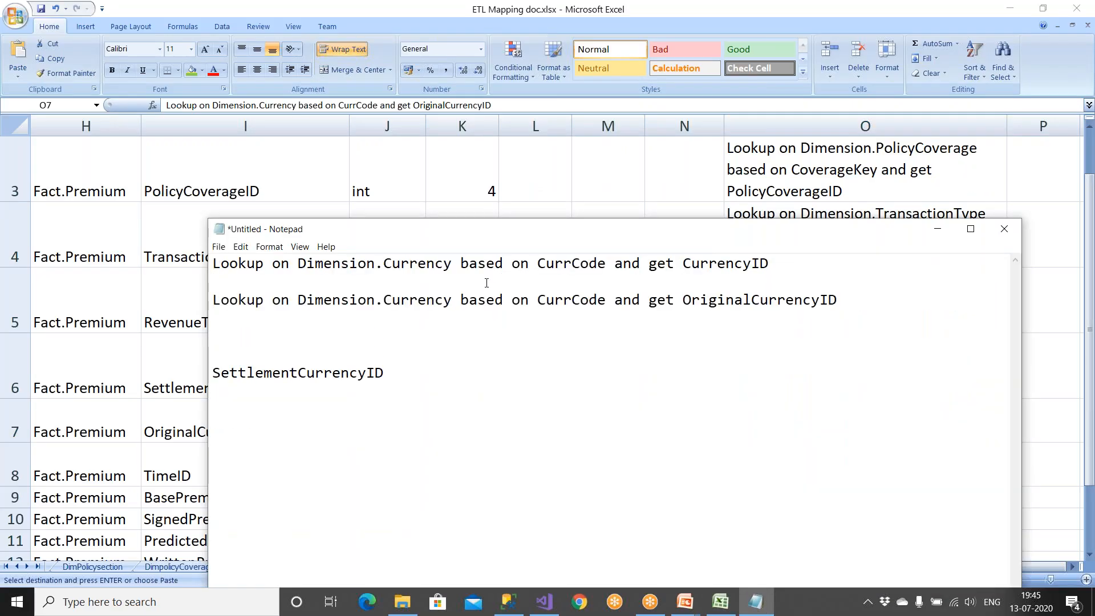
Copy OriginalCurrencyID from the second rule onto its own line above SettlementCurrencyID
left_click_drag(540, 299, 842, 300)
key("ctrl+c")
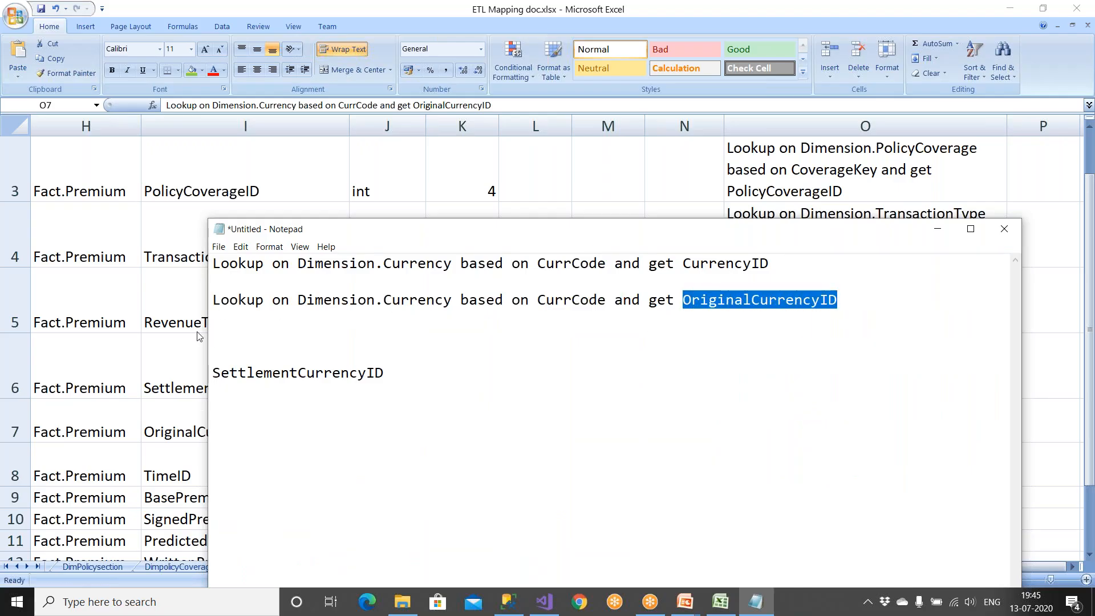
left_click(232, 329)
key("ctrl+v")
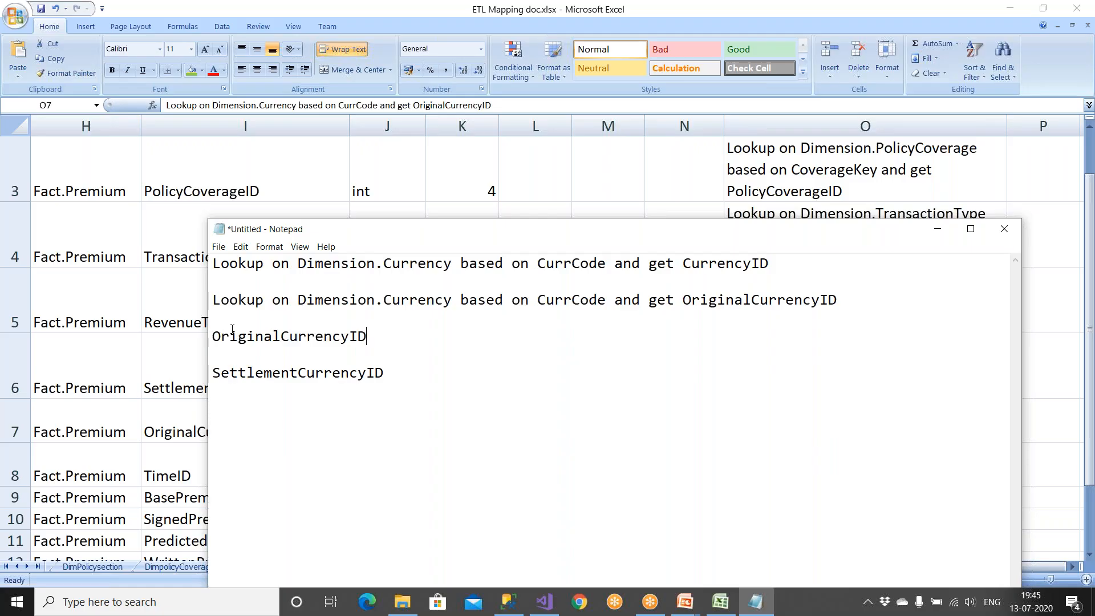
Open the columns of the OriginalCurrencyID lookup in Visual Studio and enlarge the editor and its available input and lookup column lists
left_click(544, 602)
left_click(667, 390)
double_click(666, 390)
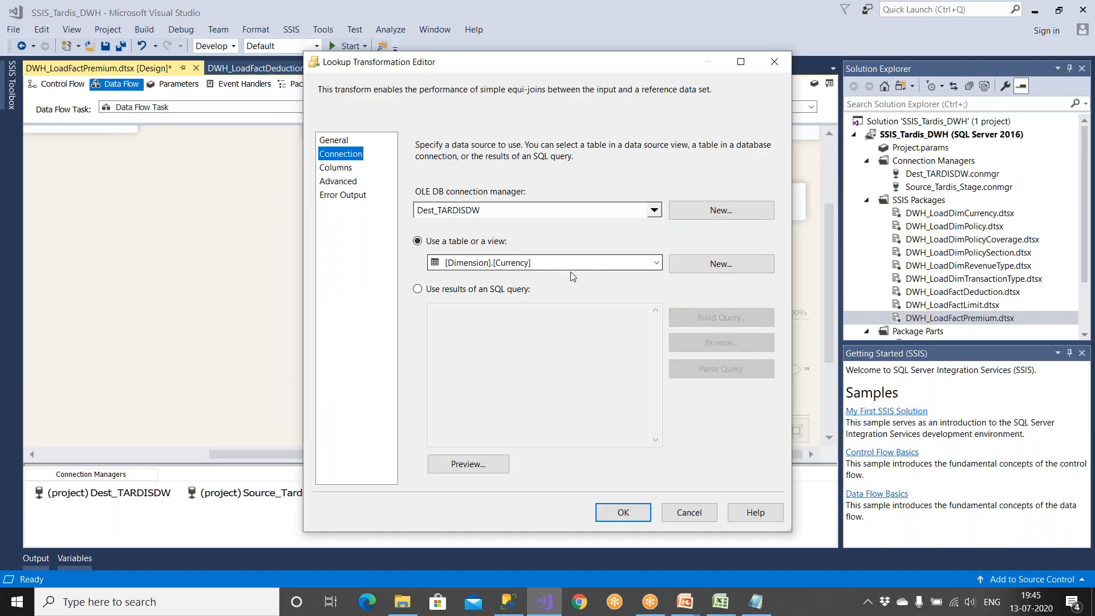
left_click(335, 168)
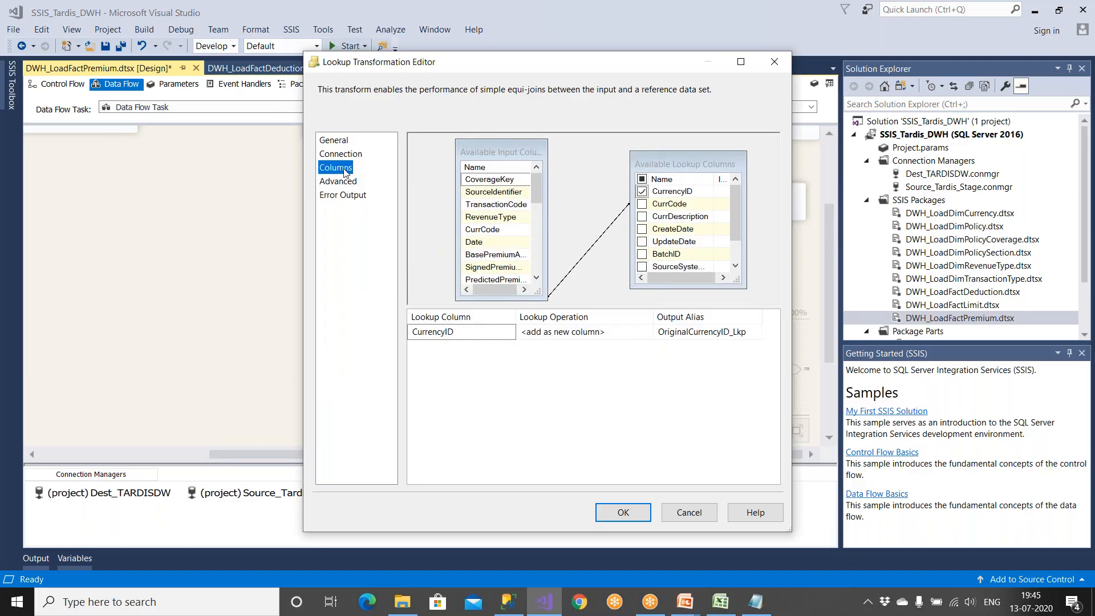
left_click(741, 62)
left_click_drag(231, 142, 232, 191)
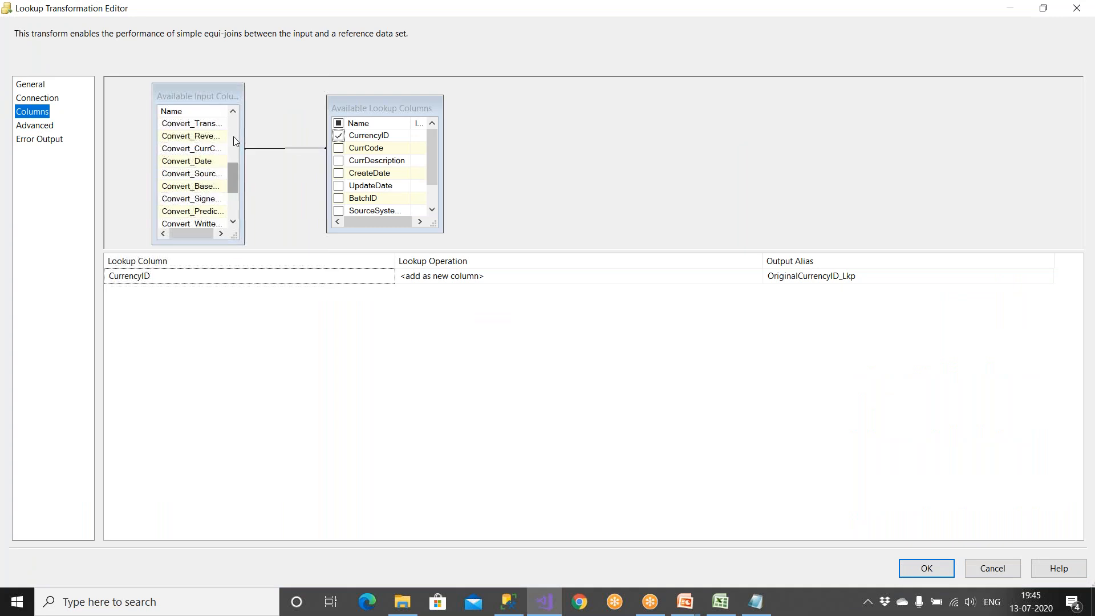
left_click(237, 133)
left_click_drag(243, 150, 285, 153)
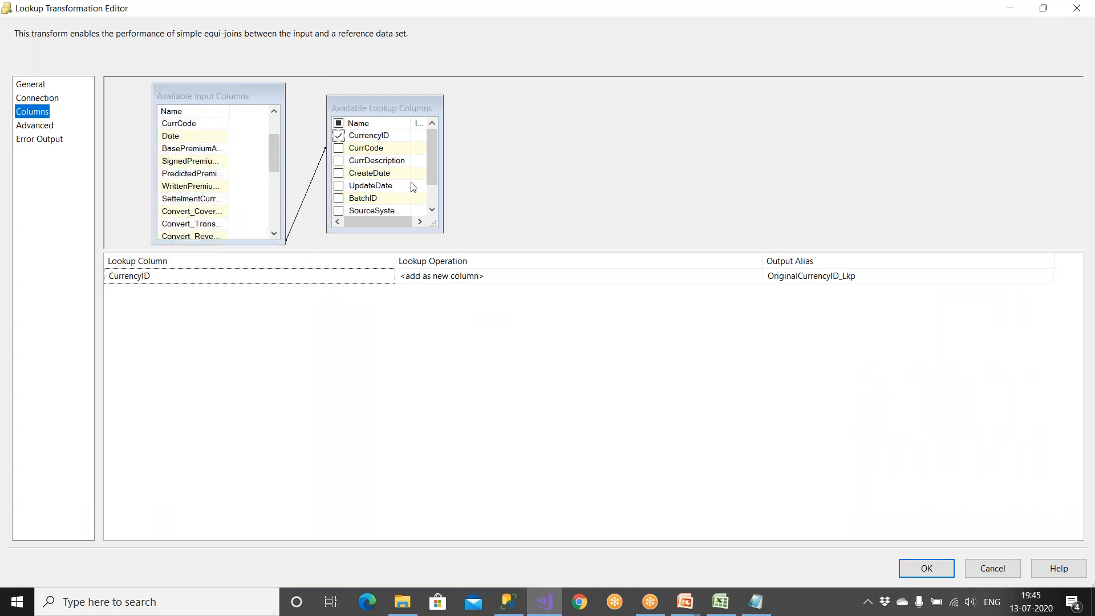
left_click_drag(443, 207, 668, 207)
left_click_drag(525, 107, 762, 127)
Review the relationship between the input and lookup columns of the OriginalCurrencyID lookup
right_click(358, 225)
left_click(373, 228)
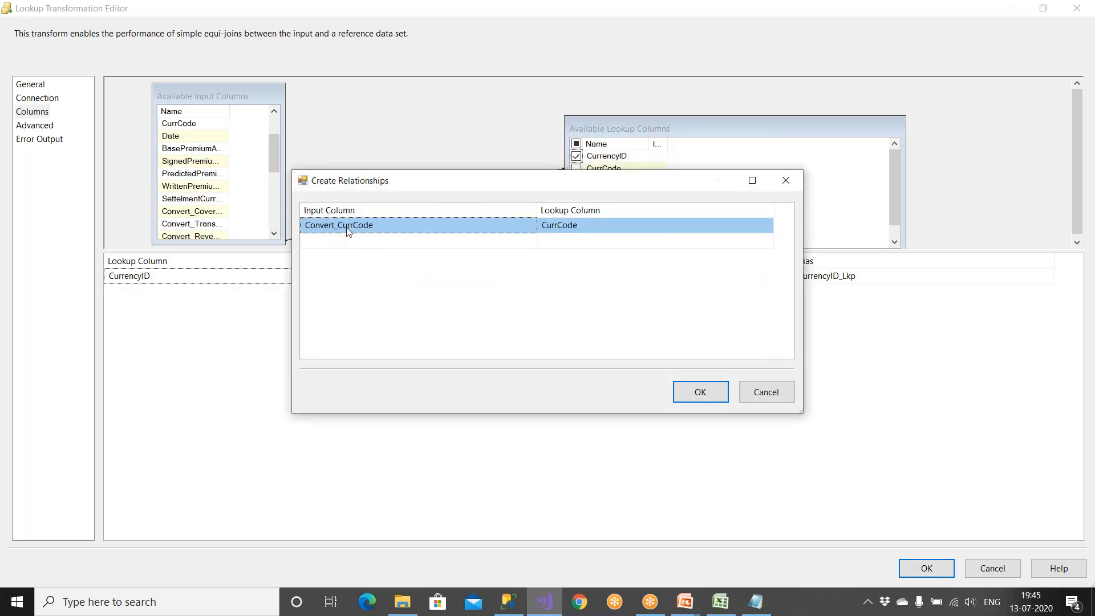
left_click(697, 394)
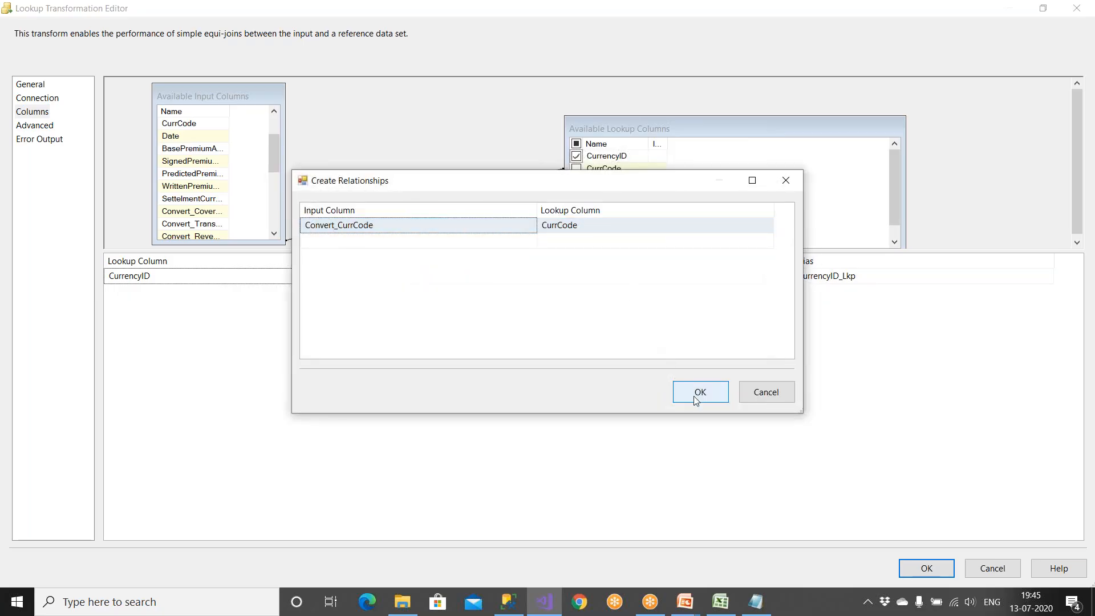
Reselect CurrencyID as the returned lookup column, add Original to its output alias and accept the lookup's changes
left_click(578, 156)
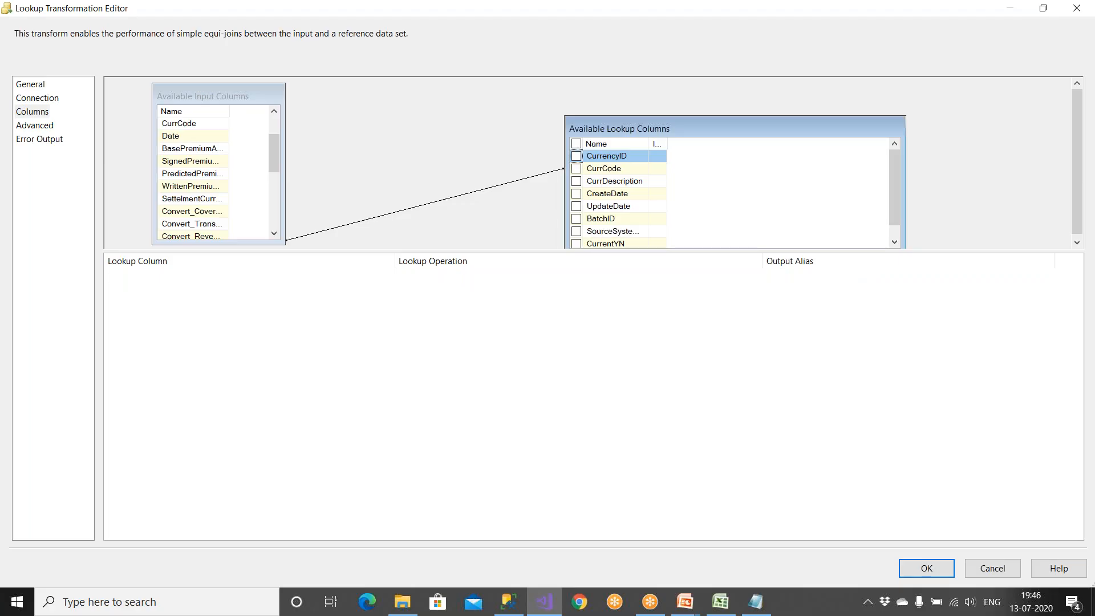
left_click(577, 155)
left_click(810, 277)
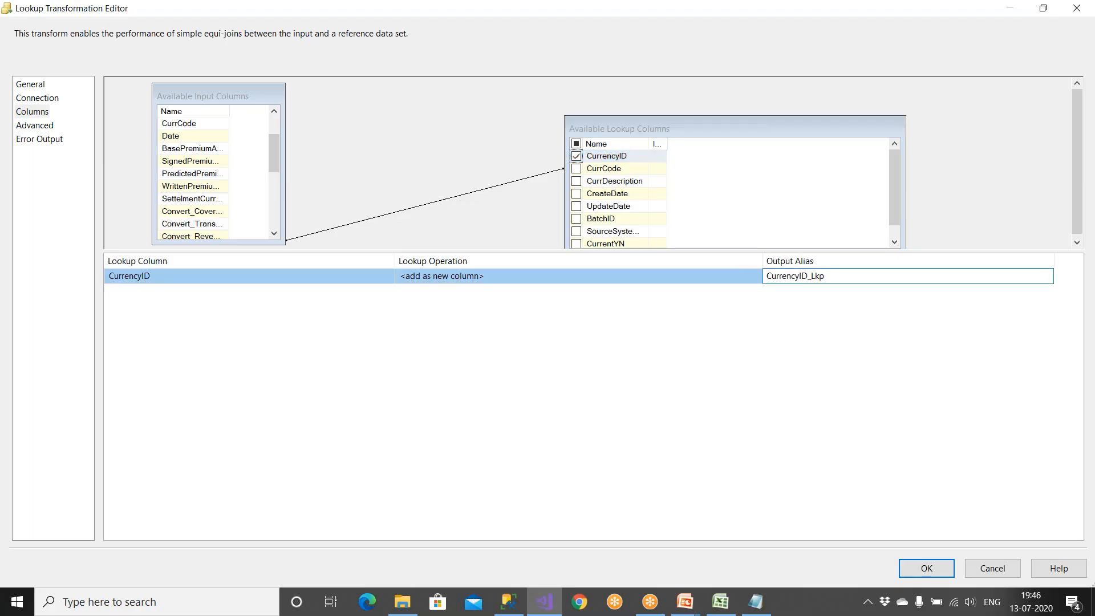
key("BackSpace")
type("Original")
left_click(930, 570)
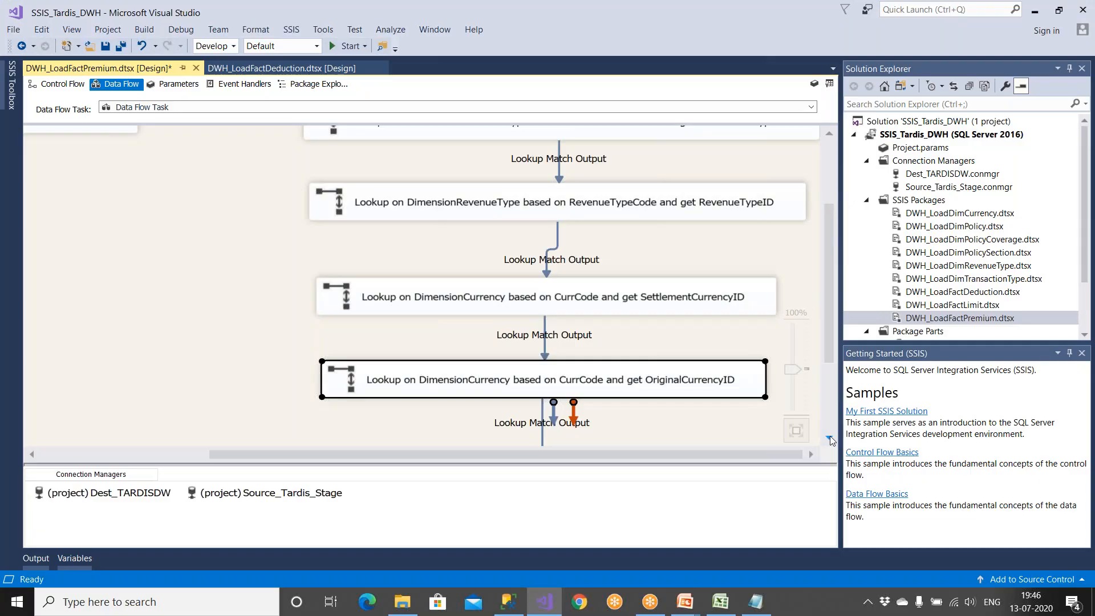
Switch to the Excel mapping document and review the SettlementCurrencyID and OriginalCurrencyID lookup rules in cells O6 and O7 of FactPremium
scroll(830, 436, "down", 2)
left_click(721, 602)
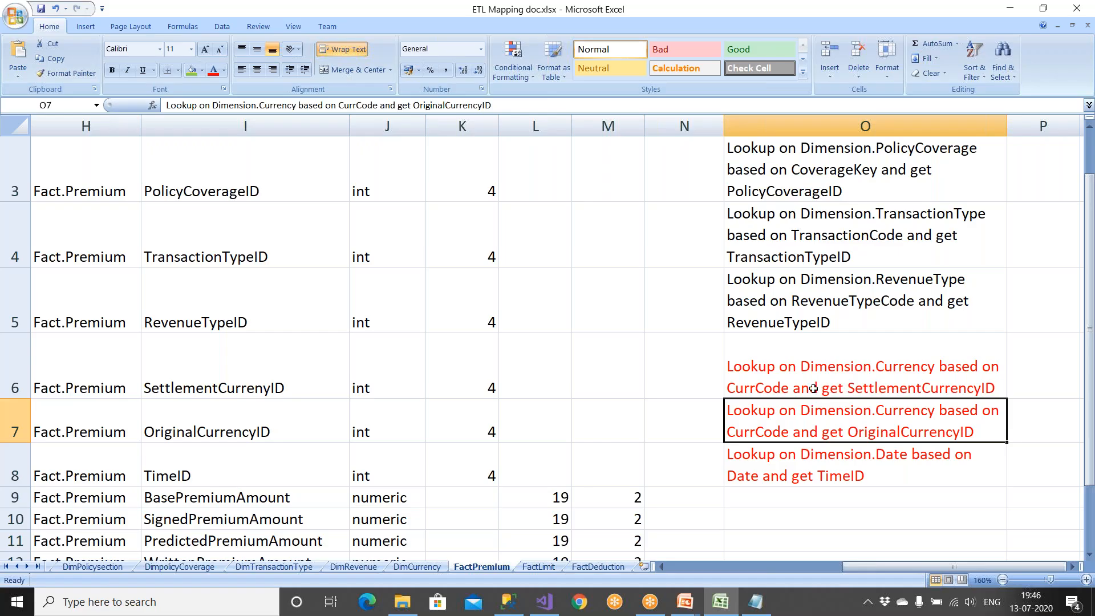
left_click(857, 390)
double_click(857, 390)
left_click_drag(850, 389, 923, 389)
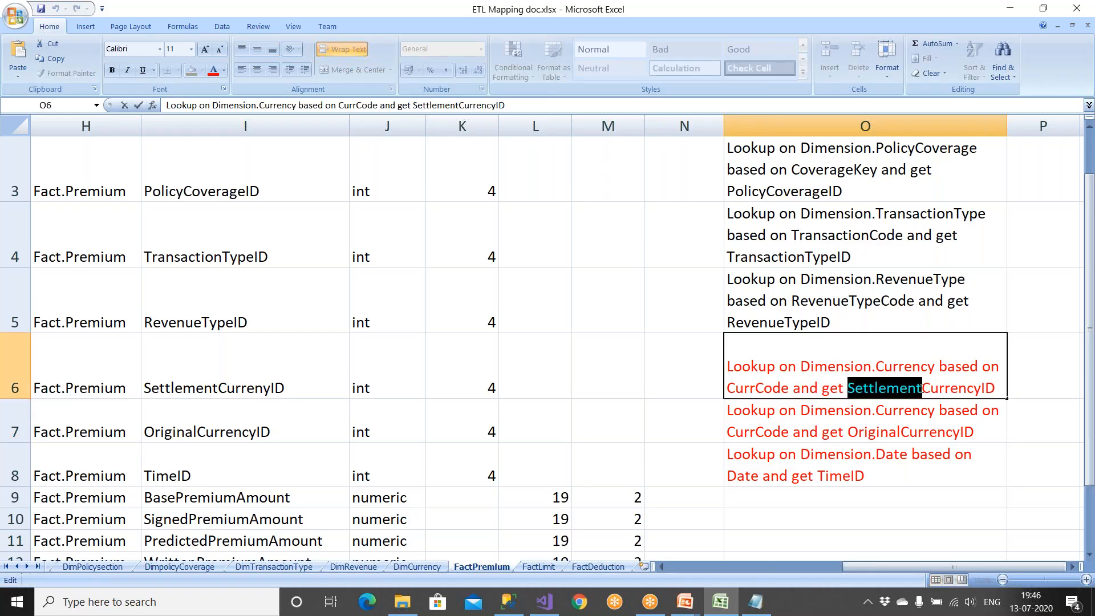
left_click(997, 390, "shift")
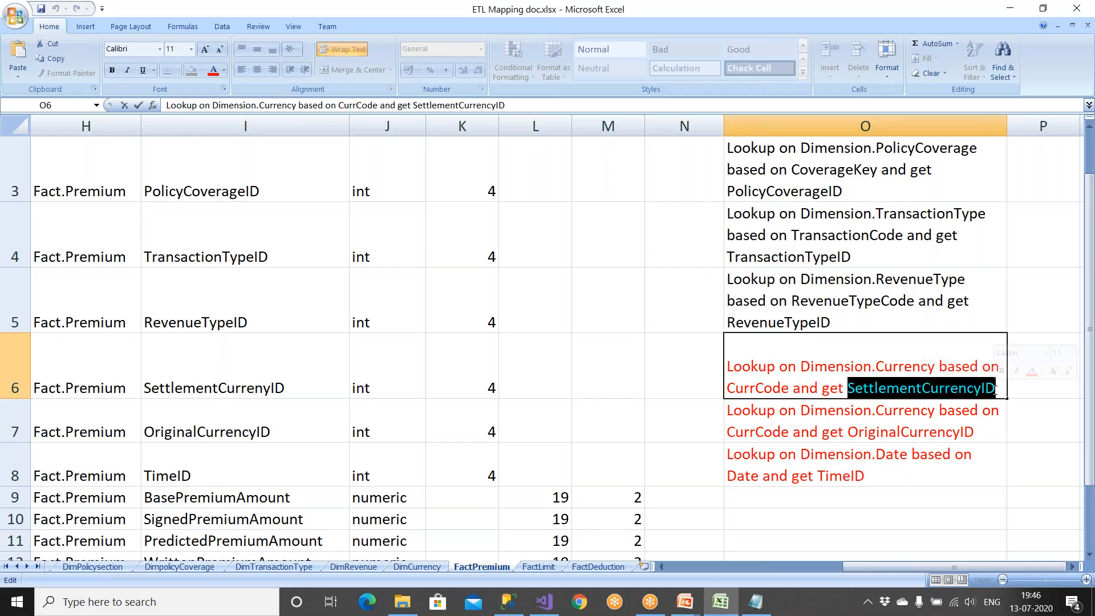
left_click(852, 454)
left_click(850, 411)
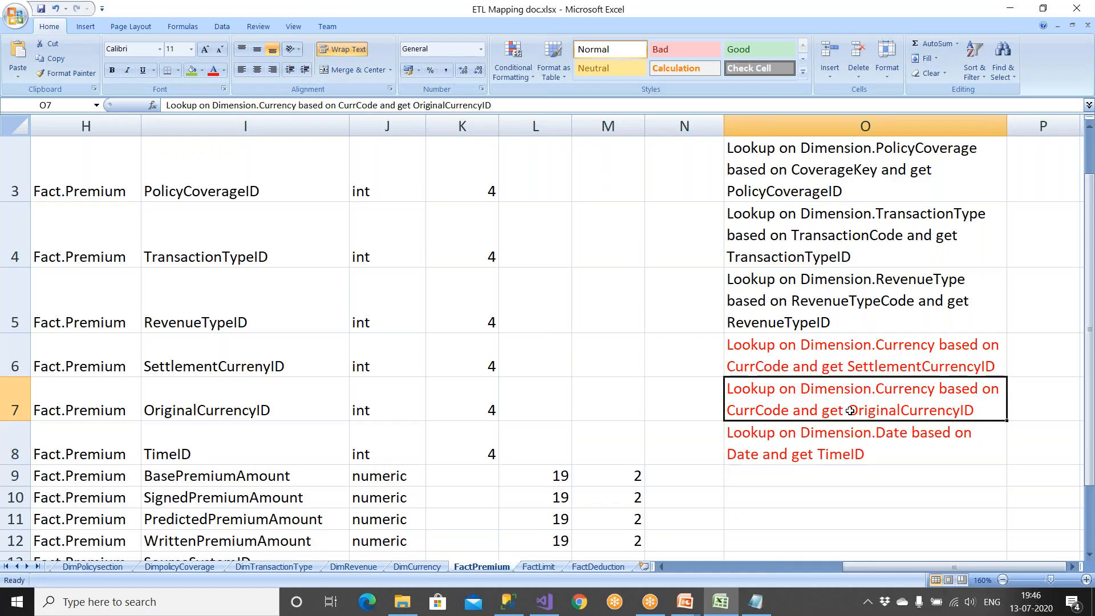
Examine the OriginalCurrencyID and SettlementCurrencyID lookup rules in cells O4 and O5 of the FactLimit sheet
left_click(538, 567)
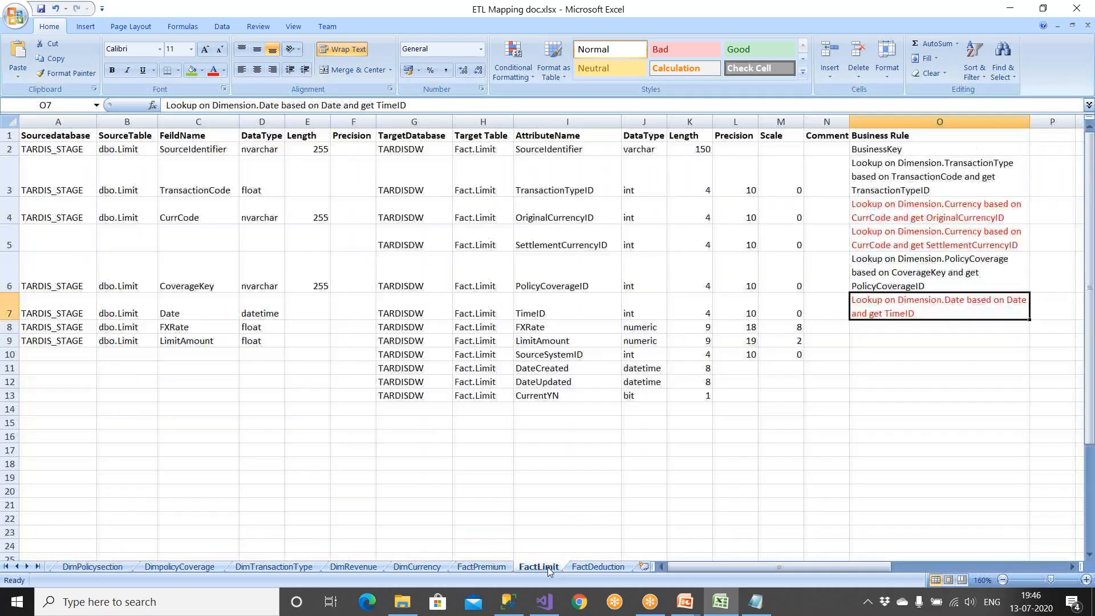
scroll(947, 337, "up", 2, "ctrl")
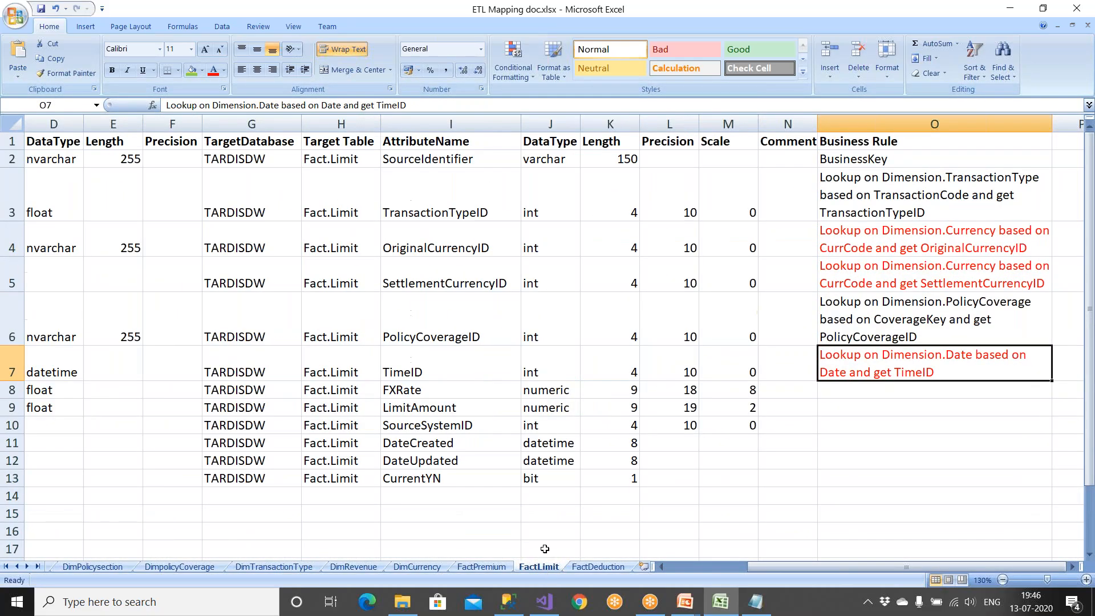
left_click(998, 239)
left_click(996, 269)
left_click(994, 243)
left_click(990, 274)
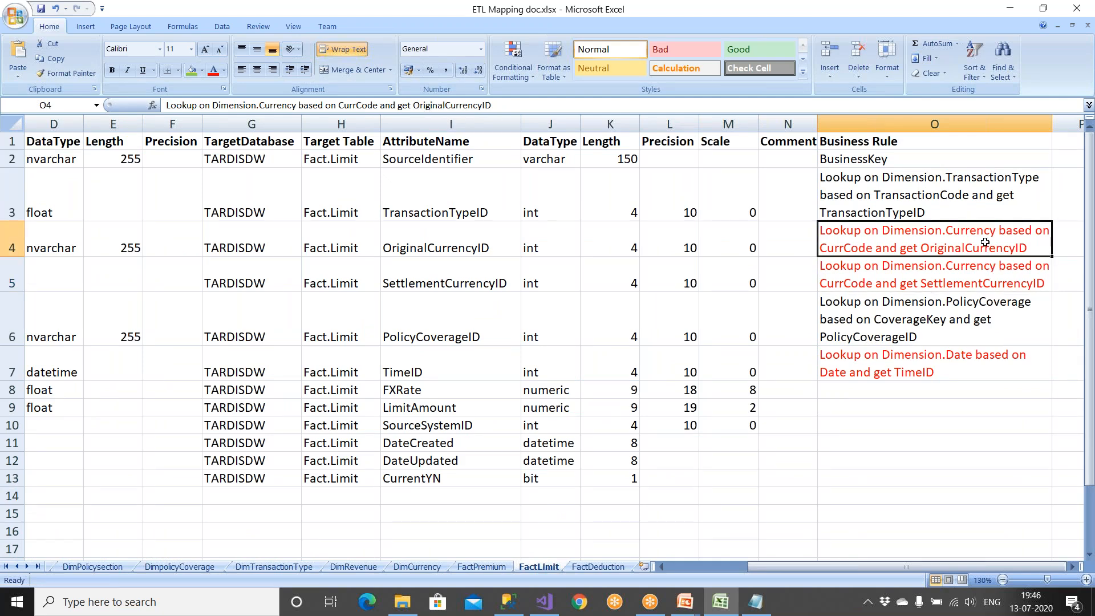
left_click(982, 279)
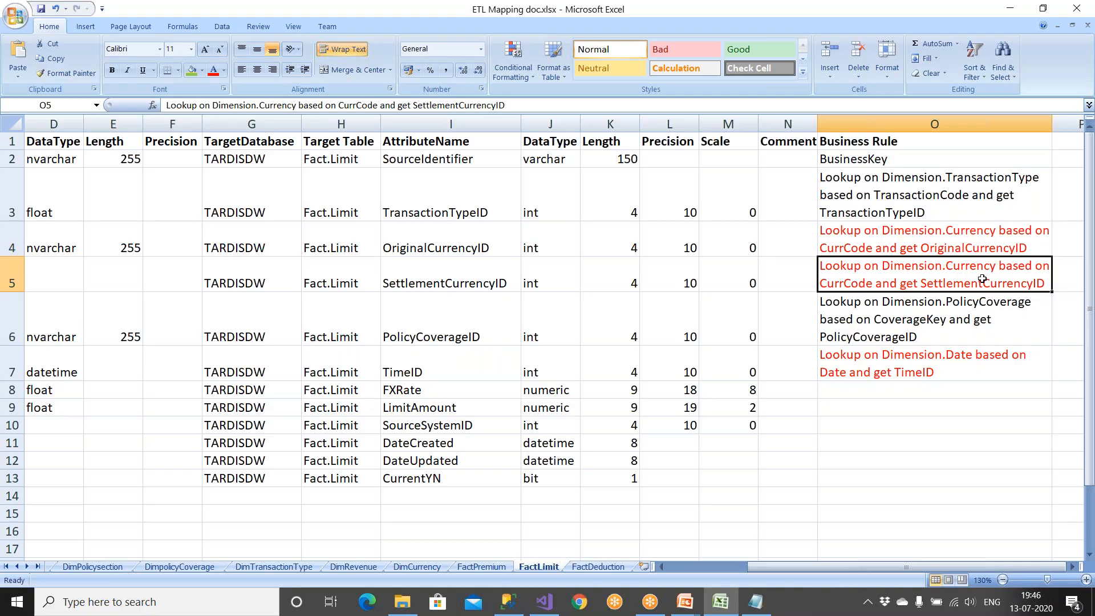
Examine the CurrencyID lookup rule in cell O6 of the FactDeduction sheet
left_click(599, 566)
left_click(973, 294)
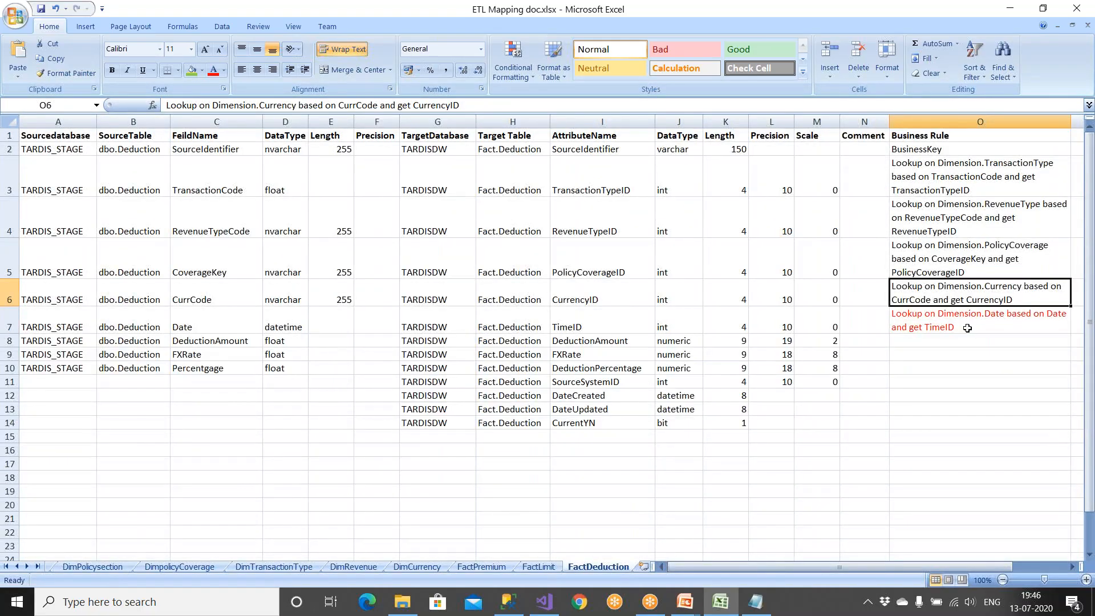
scroll(968, 328, "up", 3)
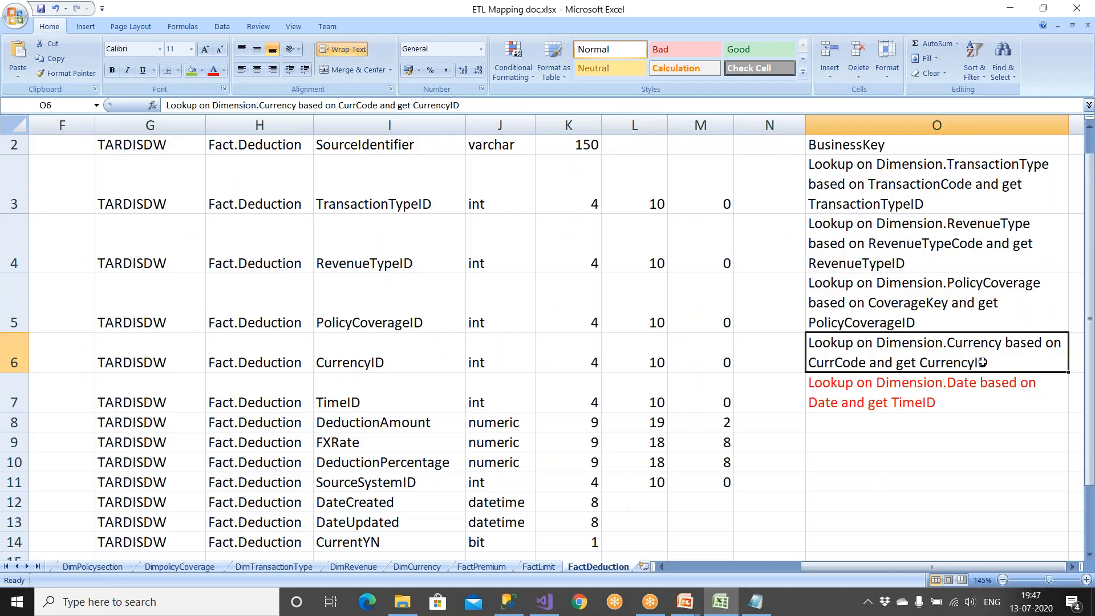
Return to Visual Studio by way of the FactPremium and FactLimit sheets and save the DWH_LoadFactPremium package
left_click(505, 567)
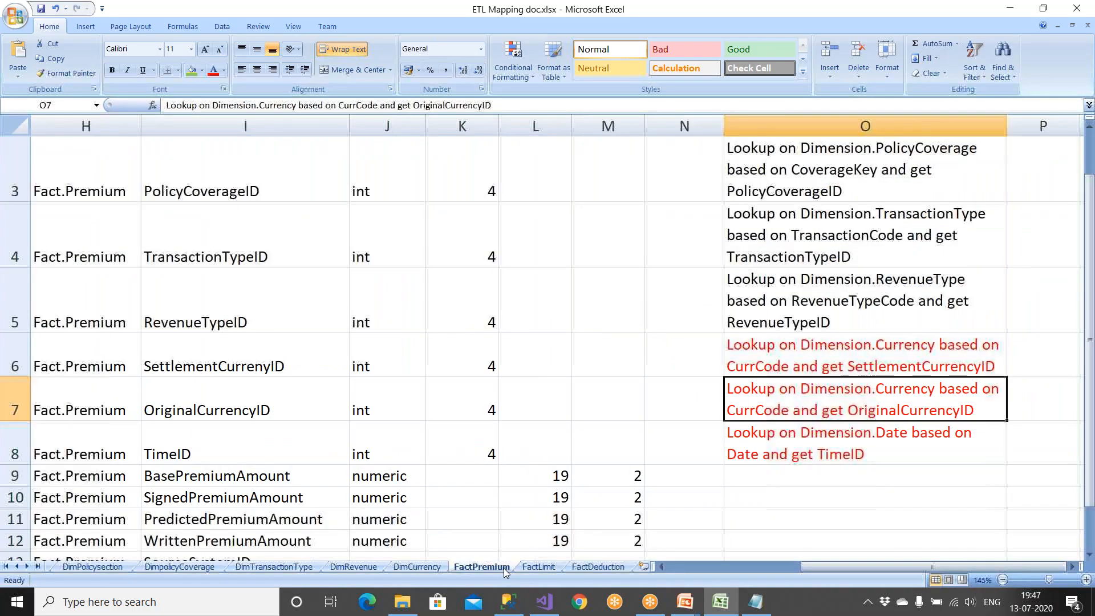
left_click(538, 568)
left_click(544, 602)
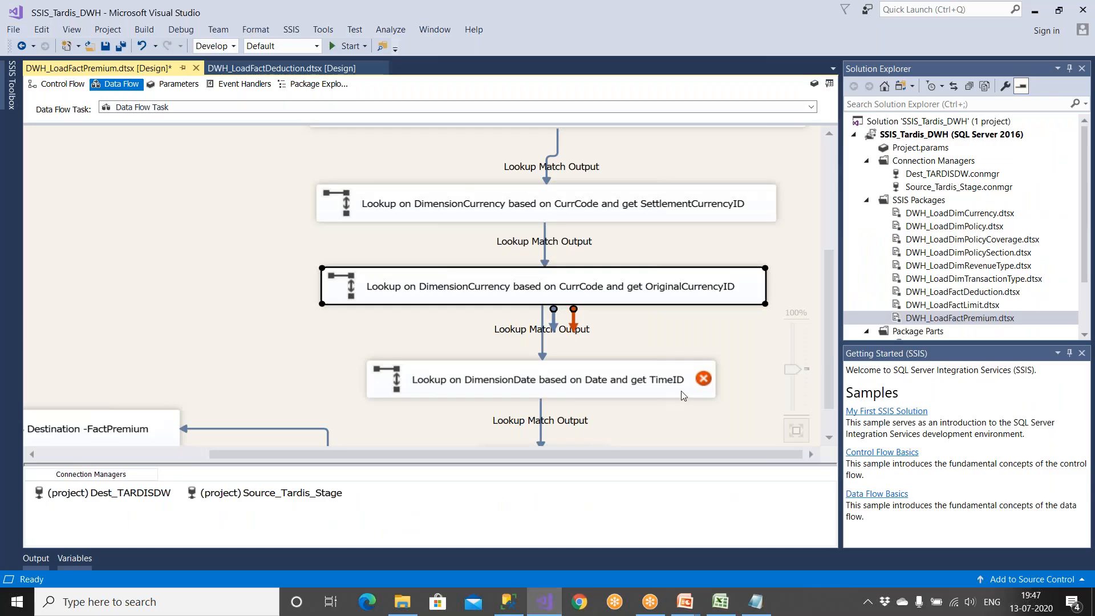
left_click(105, 45)
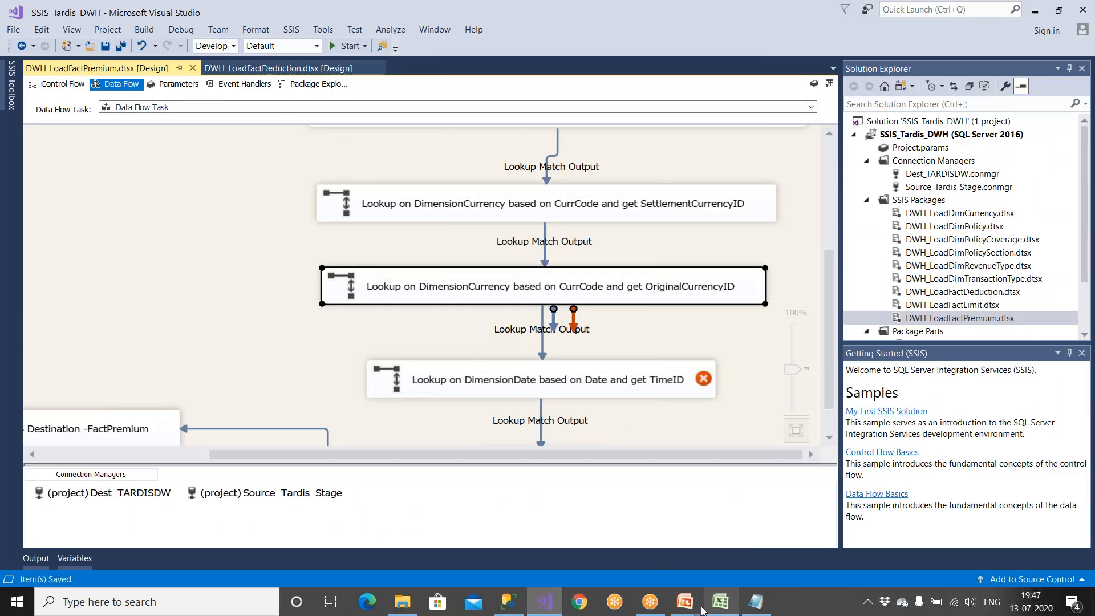
View the Challenges slide of the PowerPoint presentation for the Time Table Issue item
mouse_move(686, 603)
left_click(724, 528)
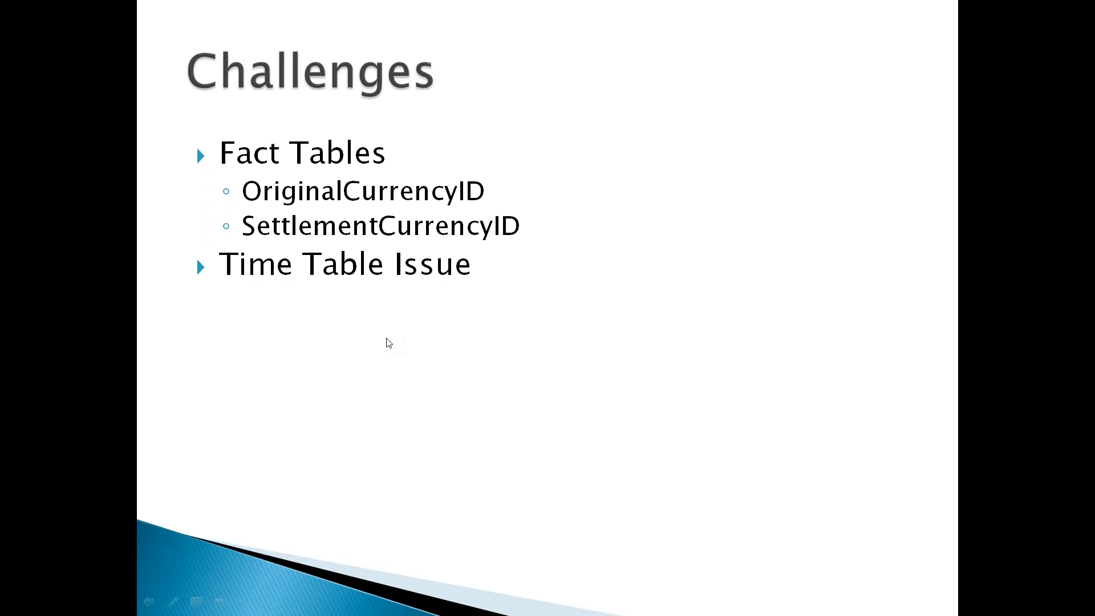
key("alt+Tab")
Review the Dimension.Date lookup rule for TimeID on the FactPremium, FactLimit and FactDeduction sheets in Excel
left_click(720, 602)
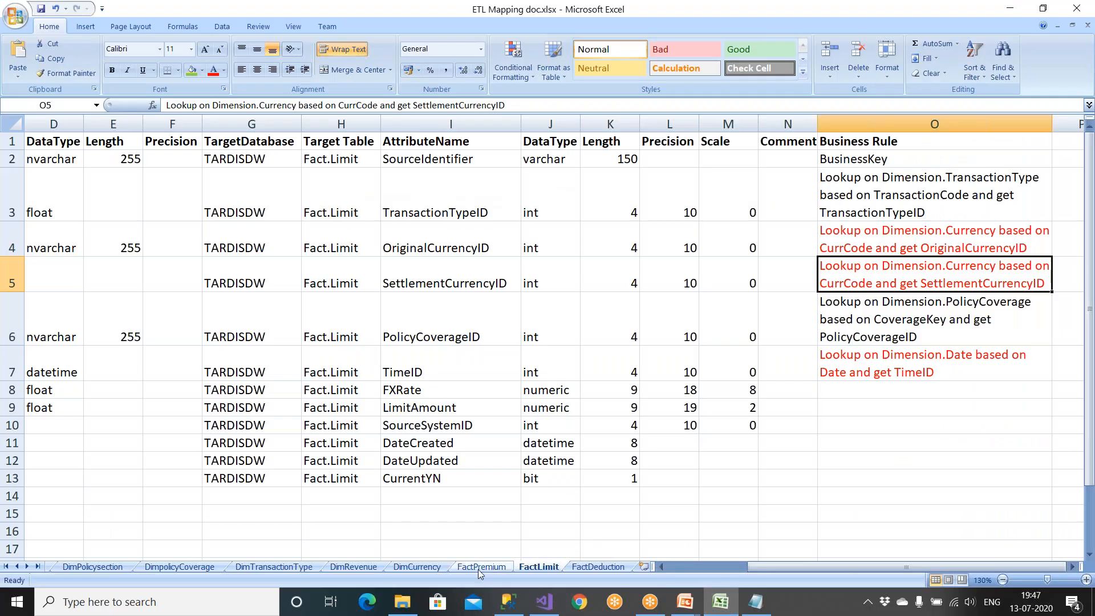
left_click(469, 570)
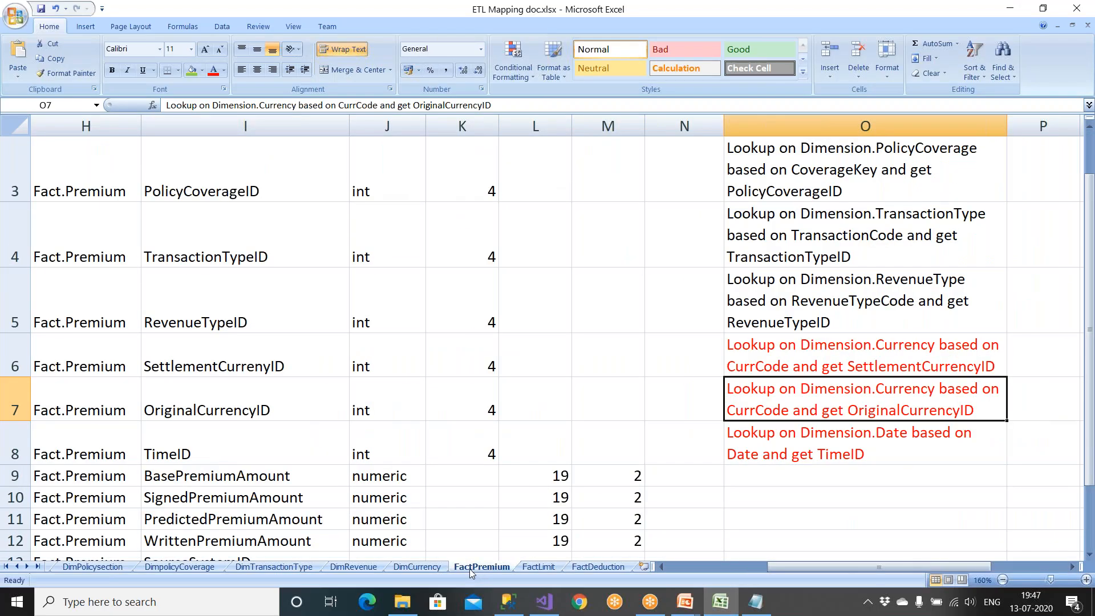
left_click(543, 568)
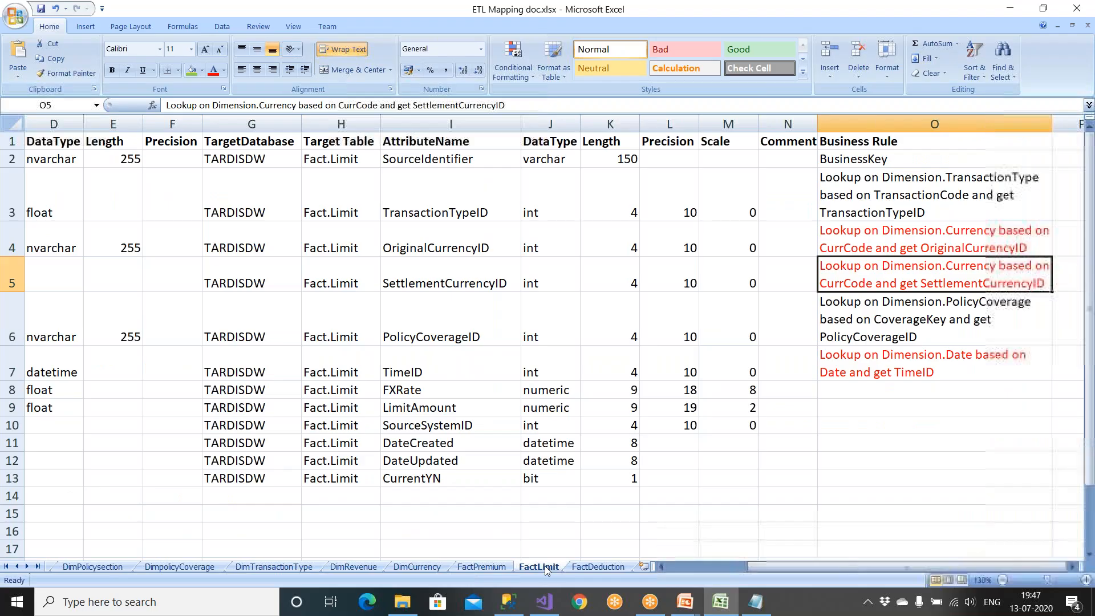
left_click(603, 569)
left_click(489, 570)
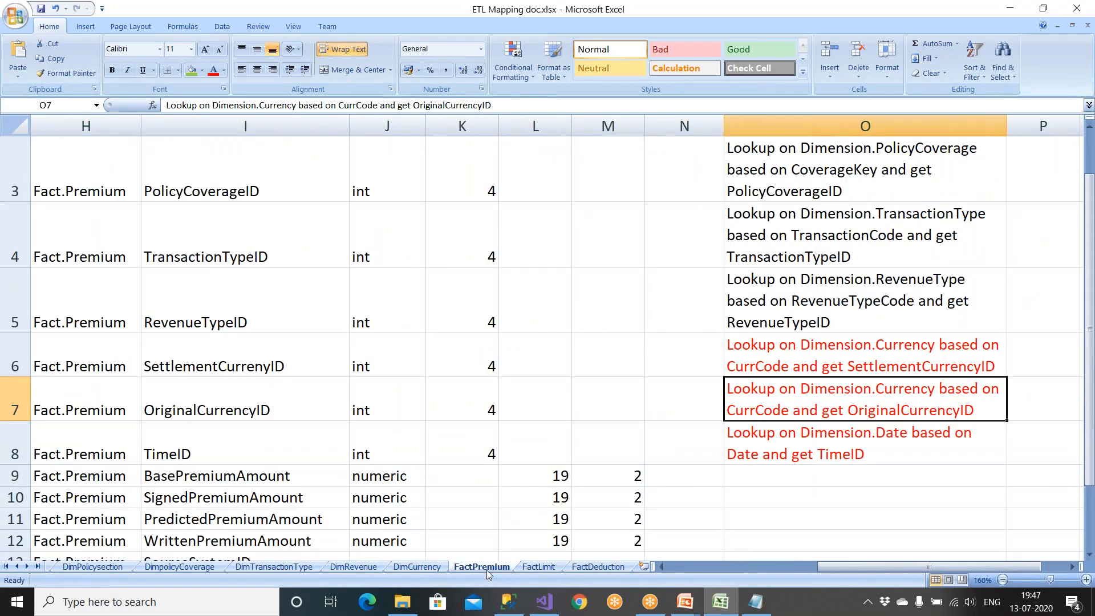
left_click(895, 450)
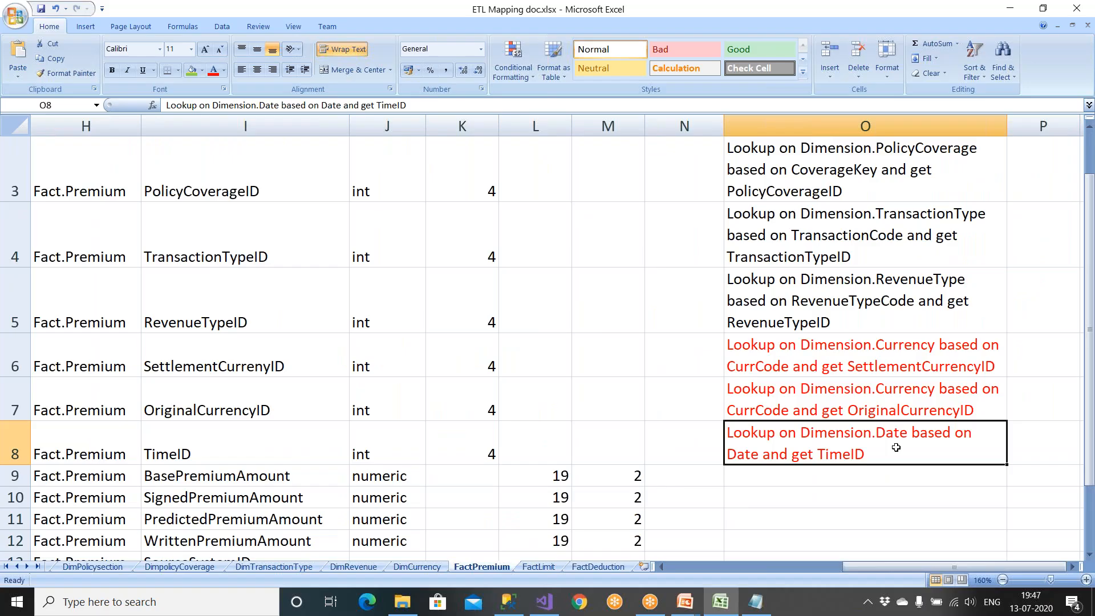
left_click(541, 568)
left_click(893, 375)
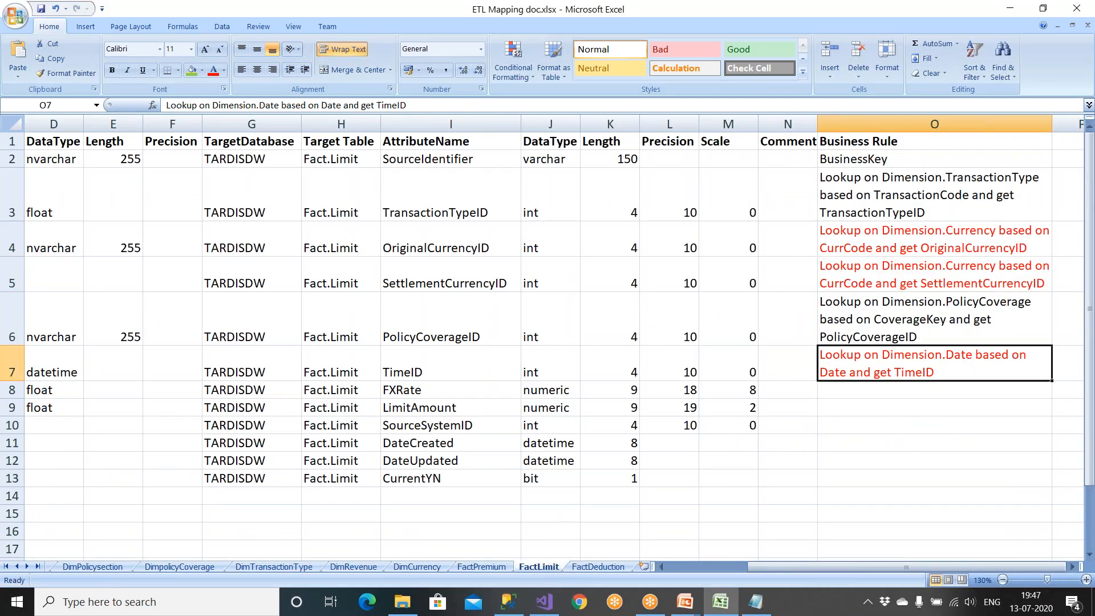
key("ctrl+c")
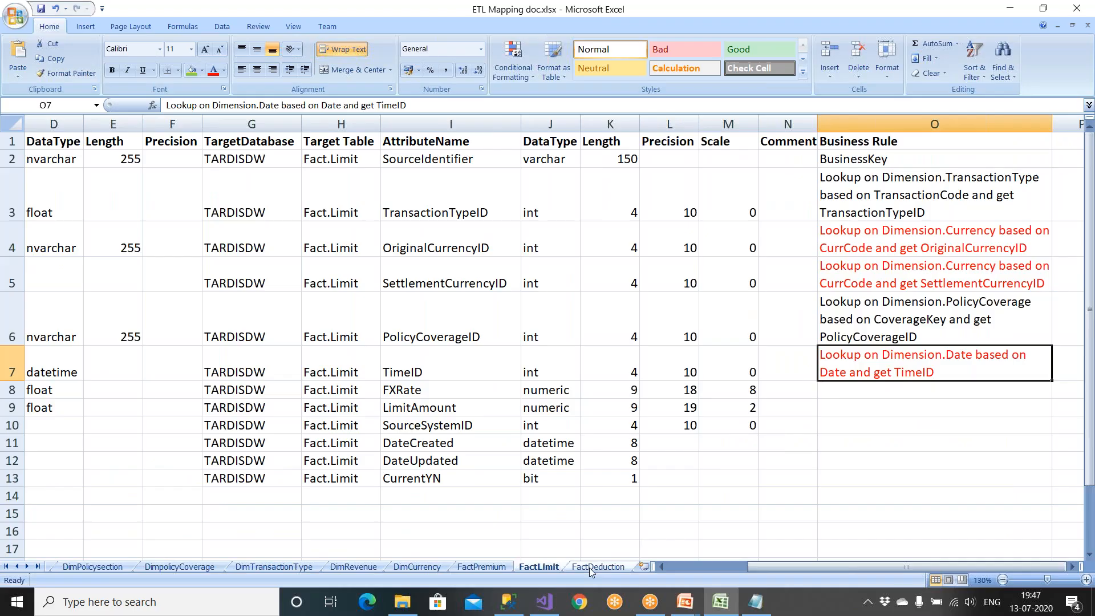
left_click(598, 566)
left_click(845, 404)
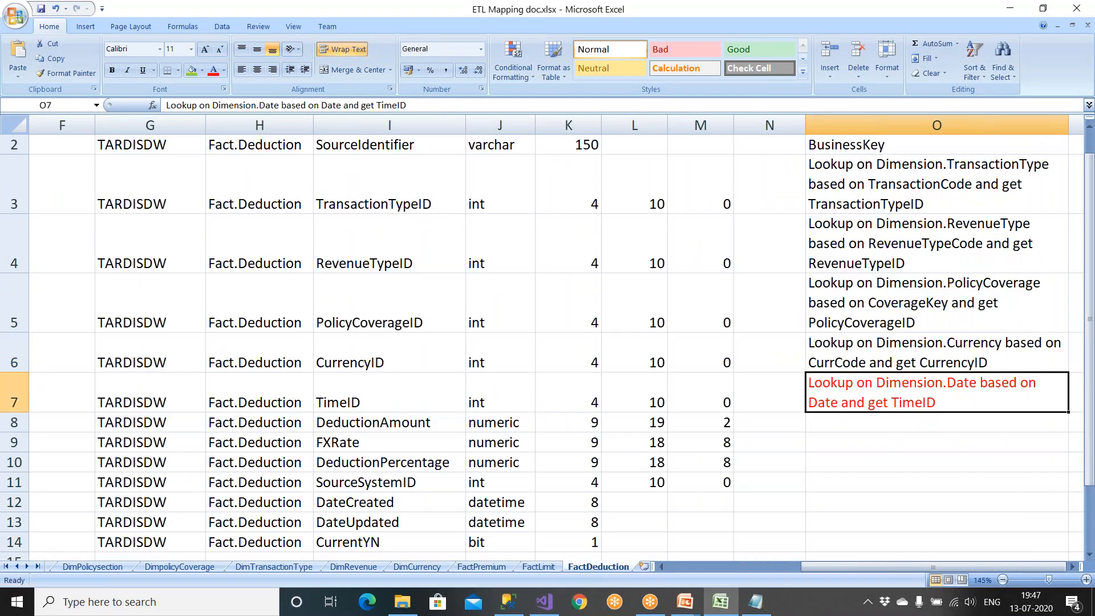
left_click(482, 567)
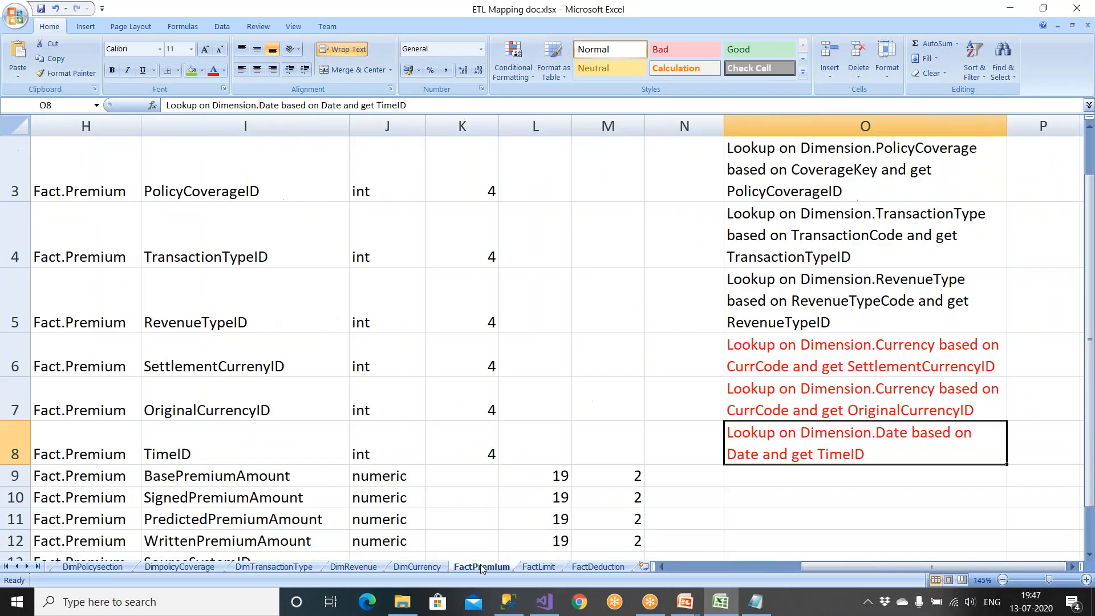
Switch to Visual Studio and close the DWH_LoadFactDeduction package
left_click(545, 602)
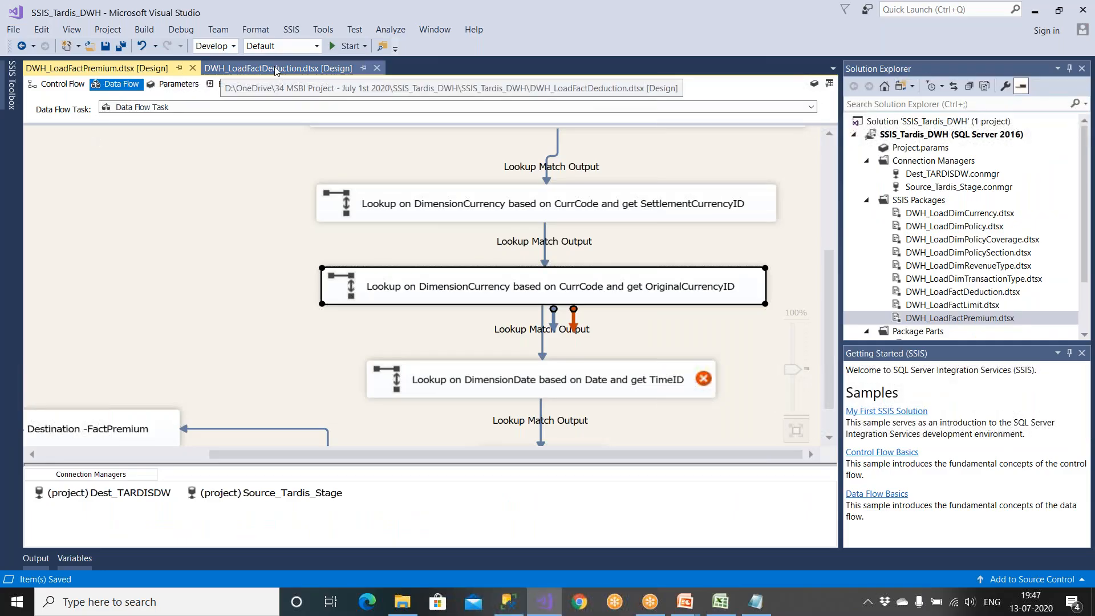
left_click(377, 69)
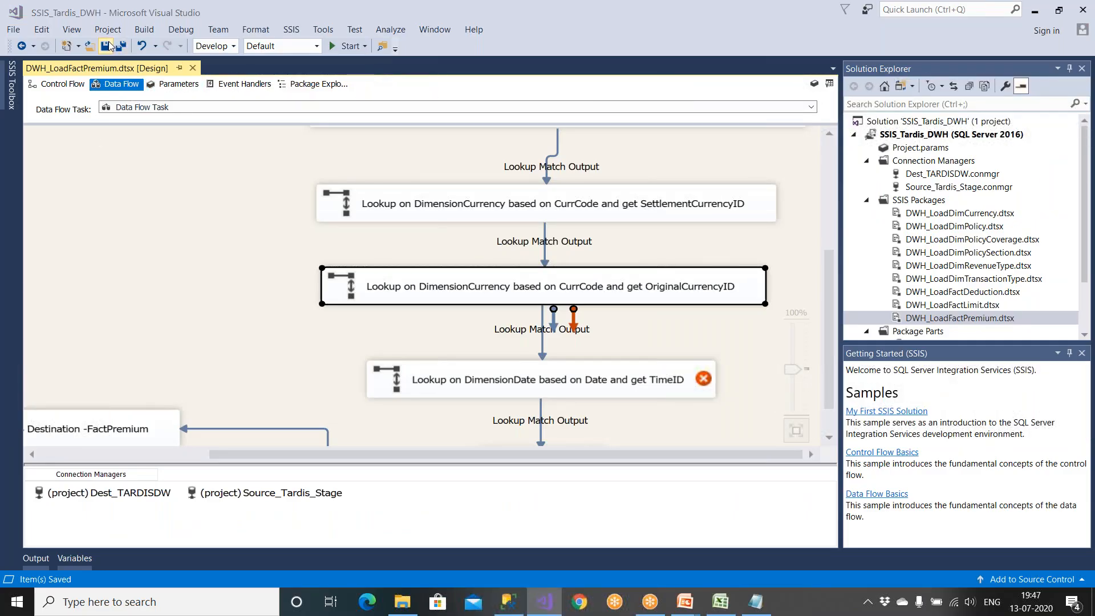
Switch to the ETL Mapping doc in Excel and set the font color of the two currency lookup rules in O6:O7 to Automatic
left_click(721, 602)
right_click(788, 446)
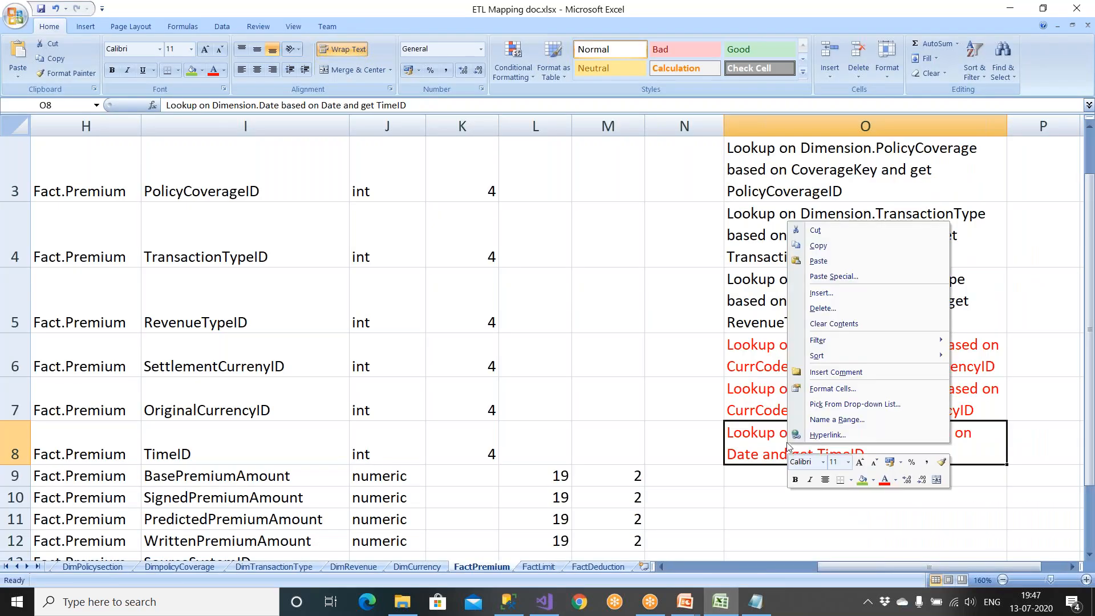
left_click(744, 357)
left_click_drag(761, 360, 759, 392)
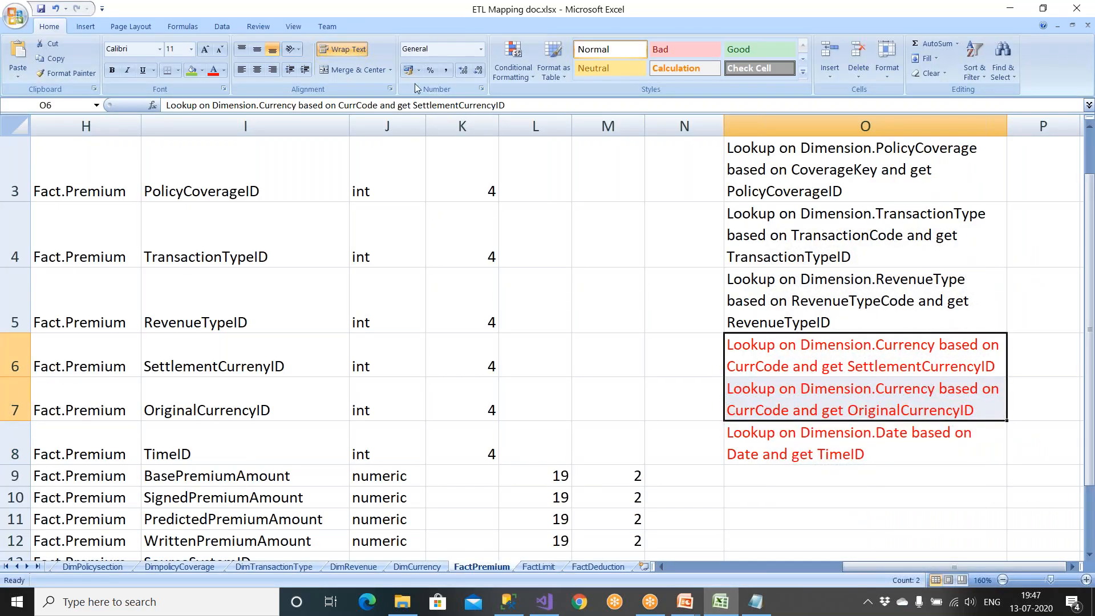
left_click(224, 70)
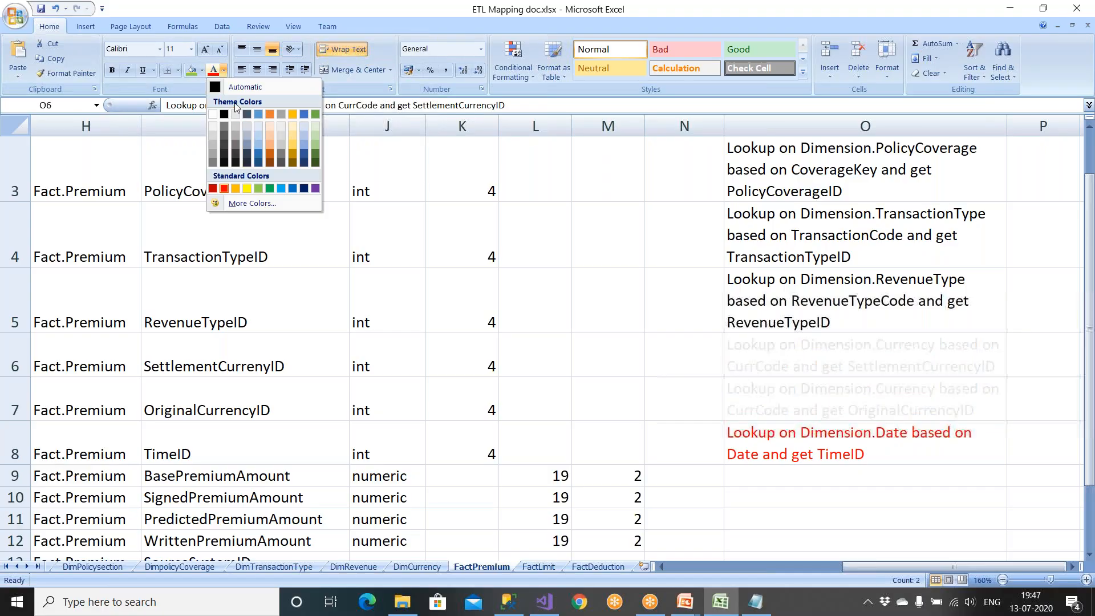
left_click(223, 88)
Copy the TimeID lookup rule from cell O8 and paste it into Notepad in place of all existing notes
left_click(800, 457)
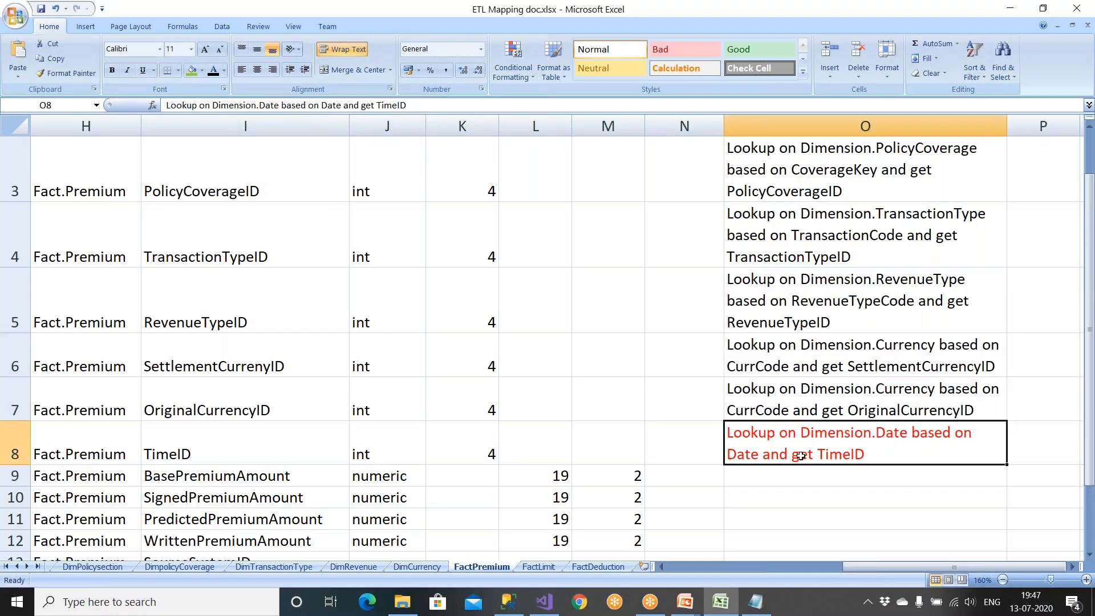
key("ctrl+c")
key("alt+Tab")
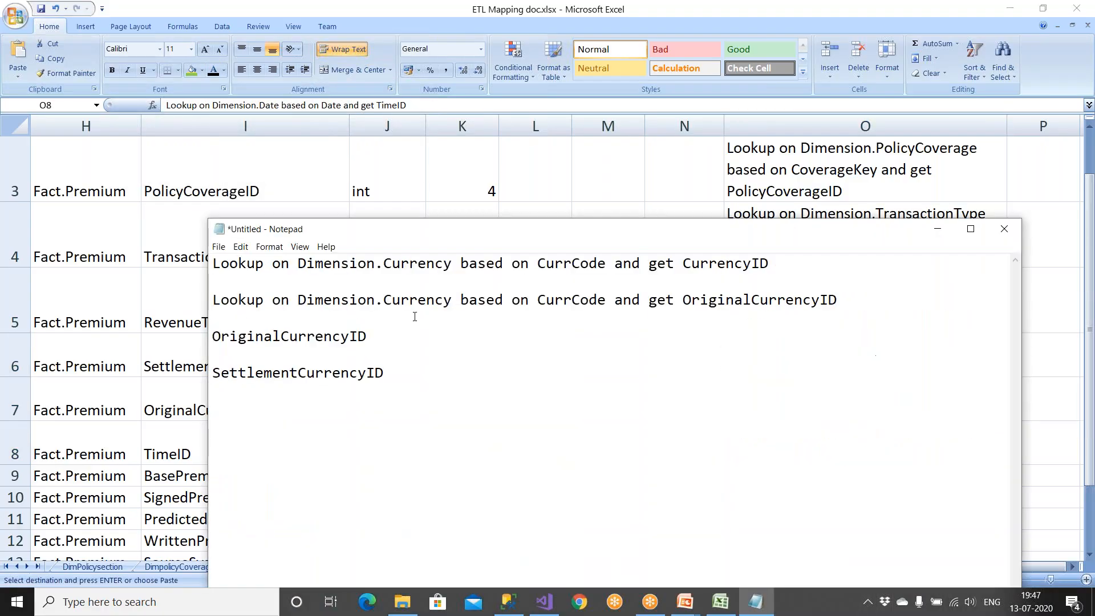
key("shift+Up")
key("shift+Up")
key("shift+Up")
key("shift+Up")
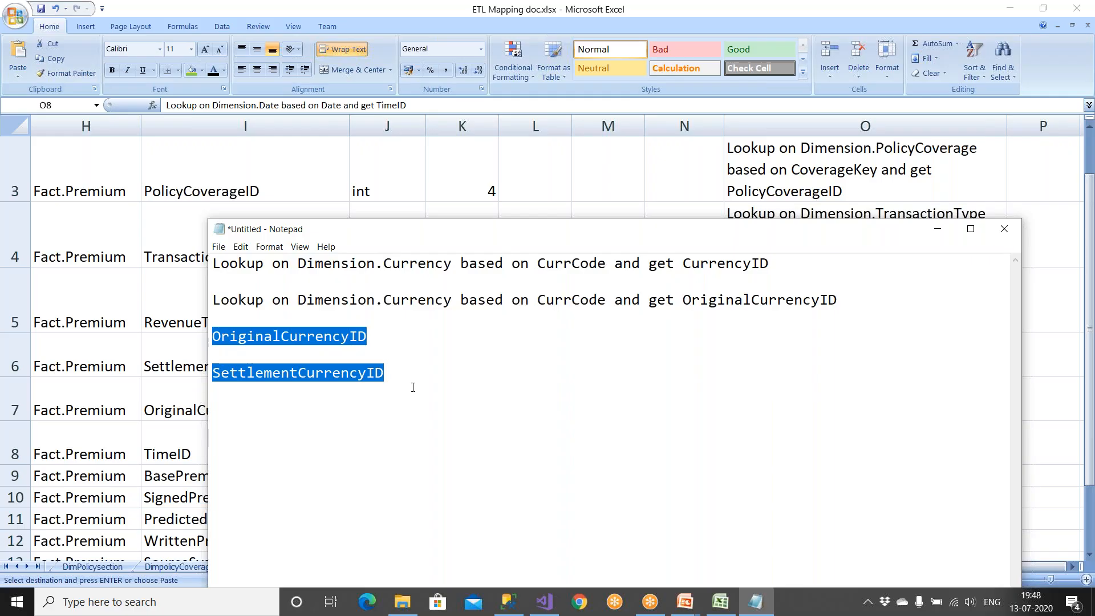
key("ctrl+a")
key("ctrl+v")
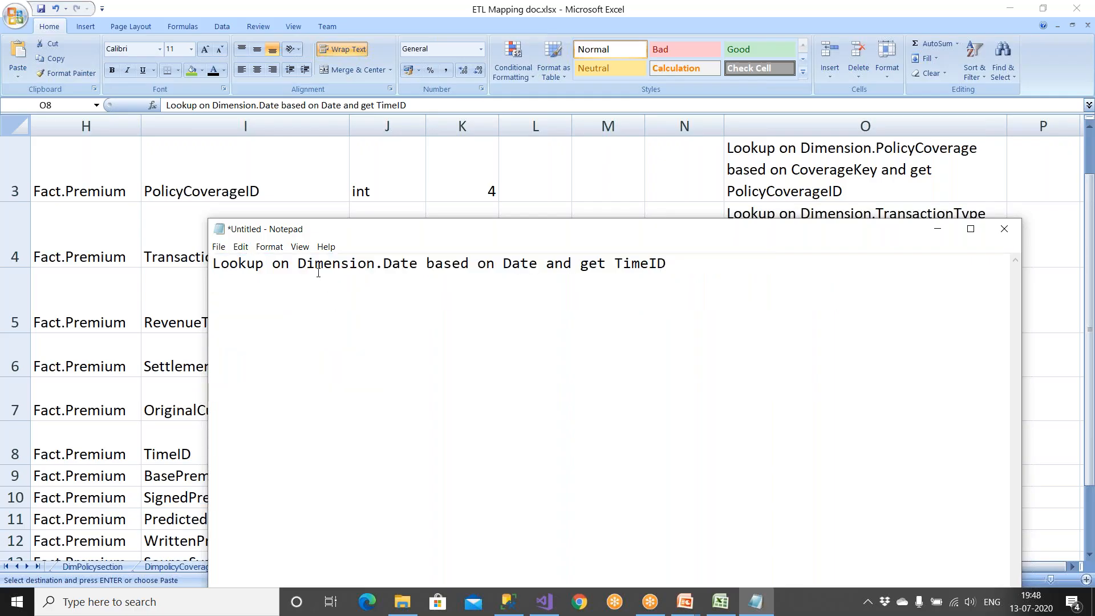
left_click_drag(297, 264, 687, 276)
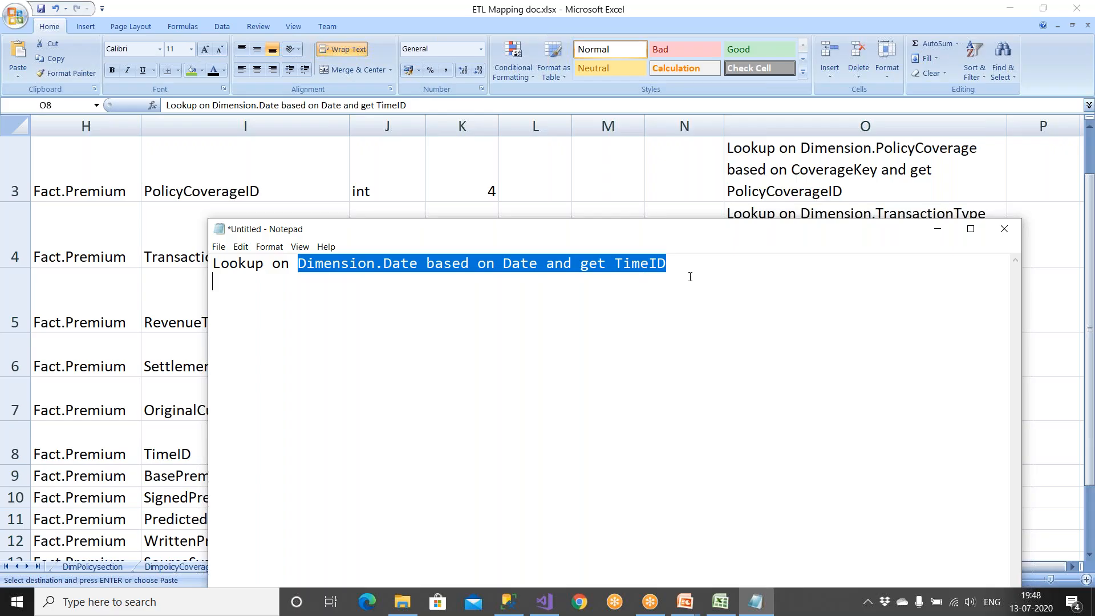
left_click(689, 283)
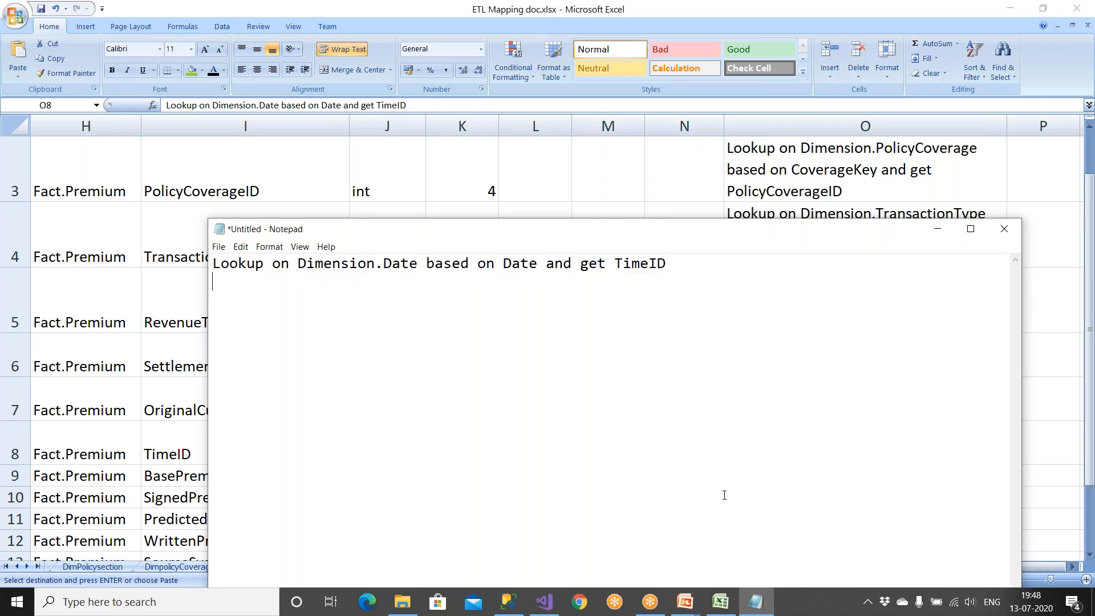
Switch to SQL Server Management Studio, collapse the Tardis_Stage database and expand the tables of TARDISDW
left_click(506, 603)
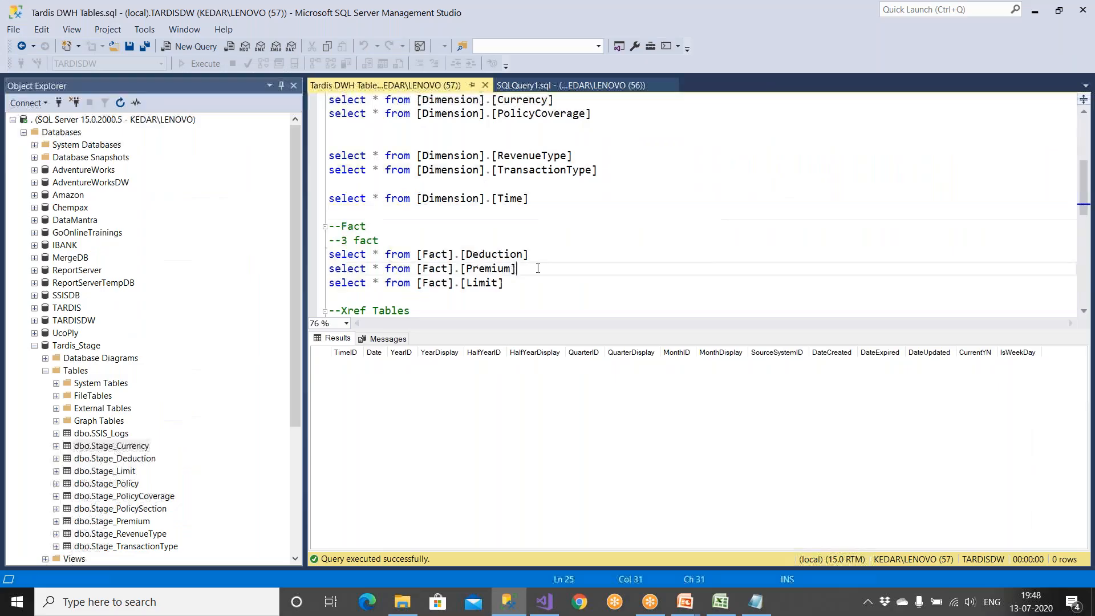
left_click(537, 194)
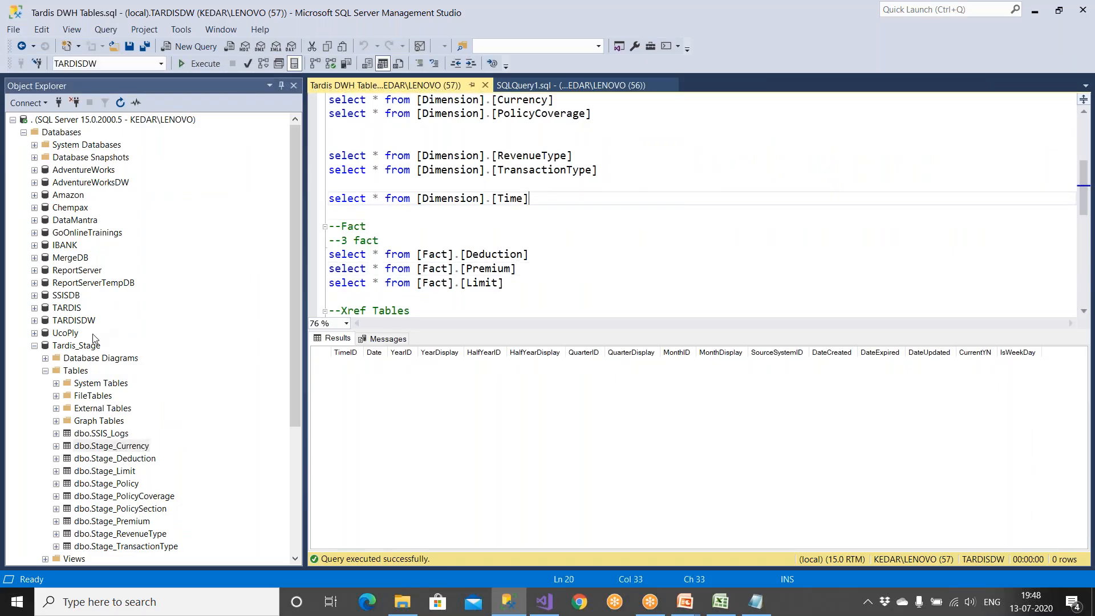
double_click(49, 347)
left_click(73, 321)
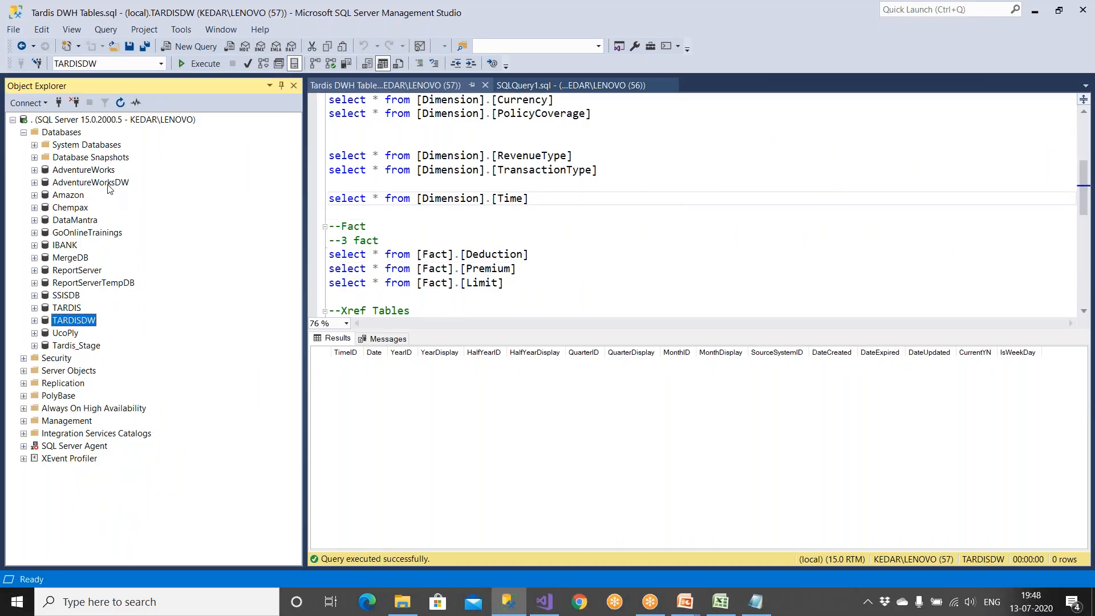
left_click(34, 321)
left_click(45, 346)
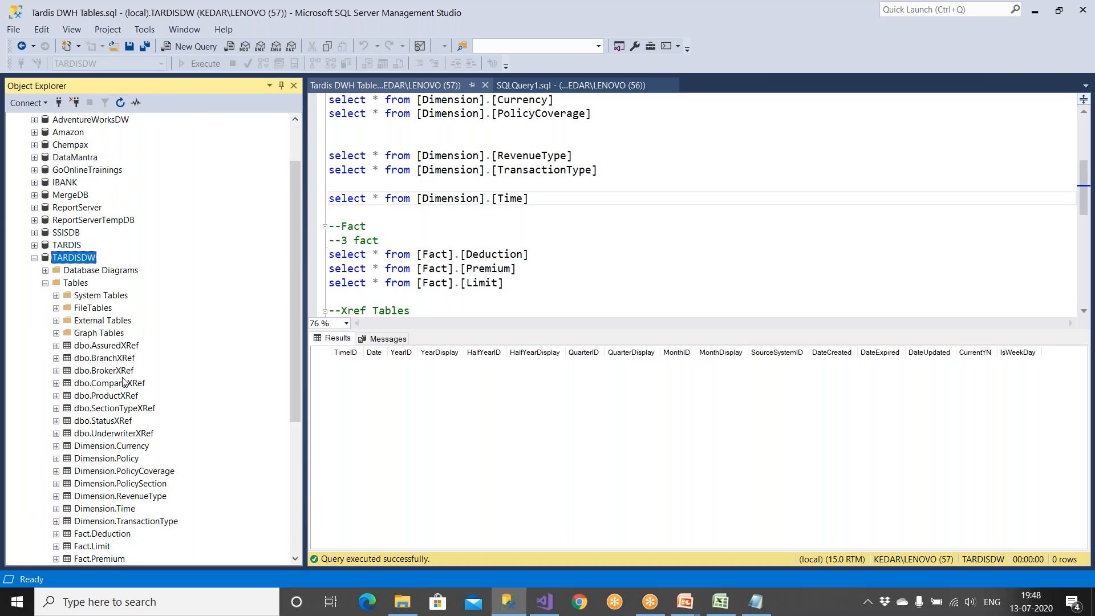
Look through the TARDISDW tables for a Date dimension, ending on Dimension.Time
scroll(124, 390, "down", 2)
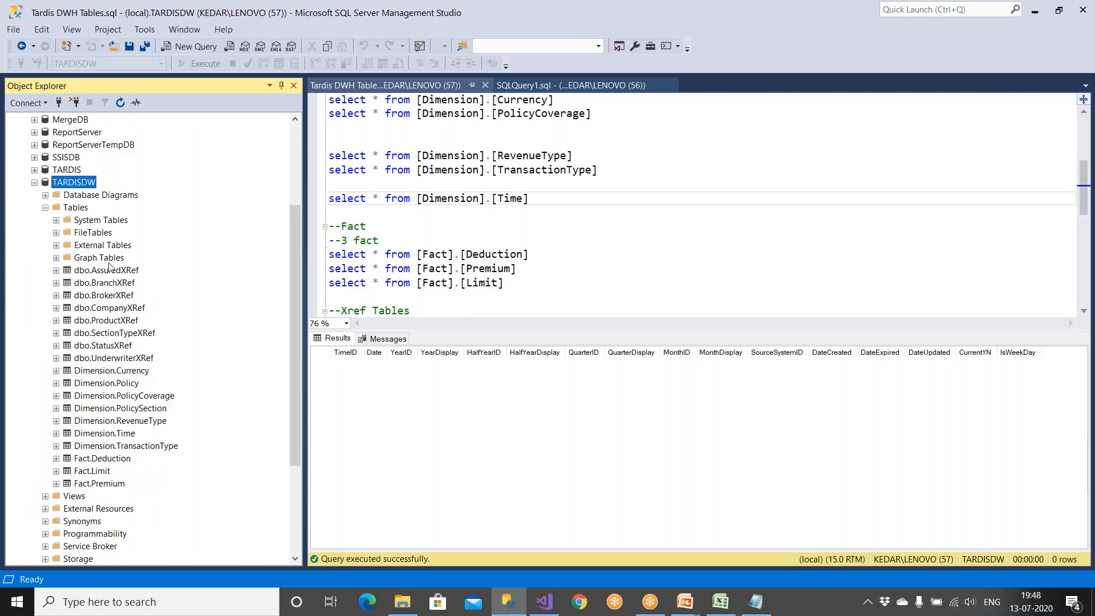
left_click(109, 257)
left_click(104, 271)
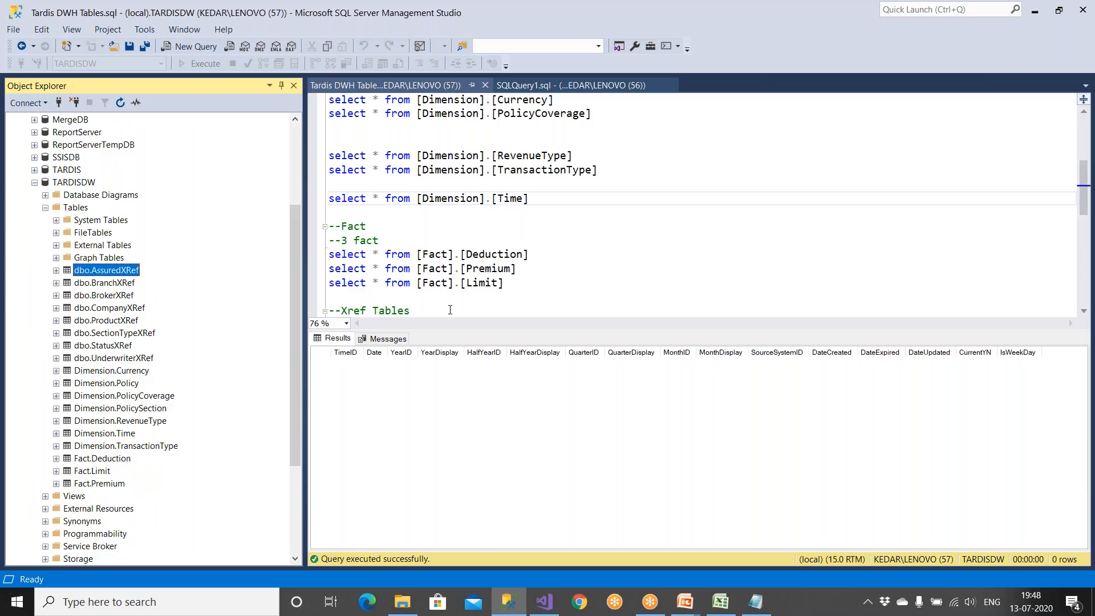
key("Down")
key("Down")
key("Down")
key("Down")
key("Down")
key("Down")
key("Down")
key("Down")
key("Down")
key("Down")
key("Down")
key("Down")
key("Down")
key("Down")
key("Down")
key("Down")
key("Down")
key("Up")
key("Up")
key("Up")
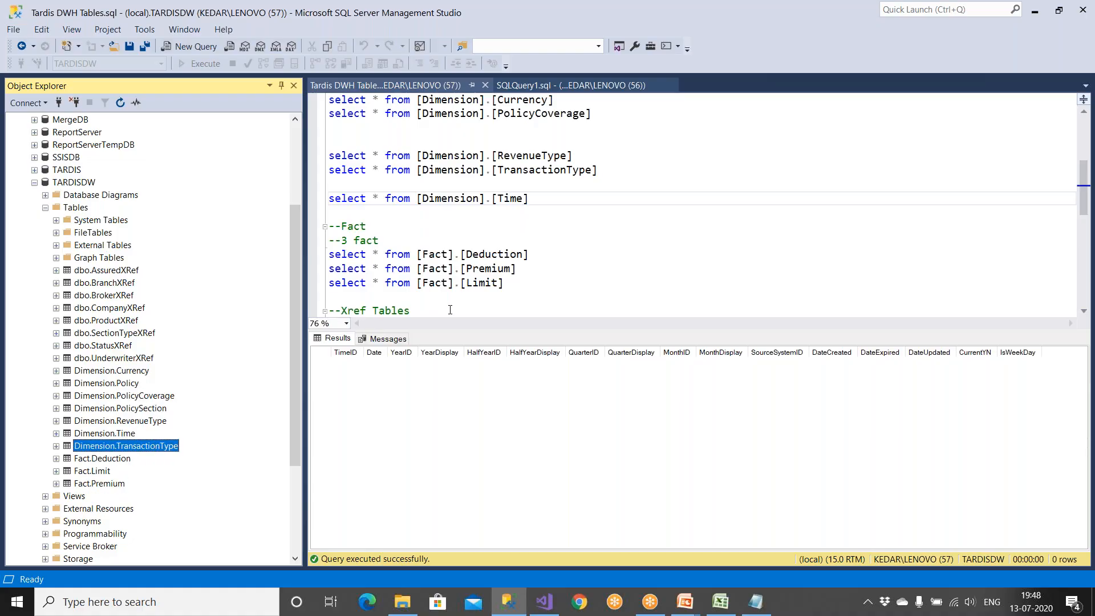
key("Up")
Run the query select * from [Dimension].[Time] and review it among the other dimension queries
left_click_drag(543, 201, 280, 201)
left_click(210, 66)
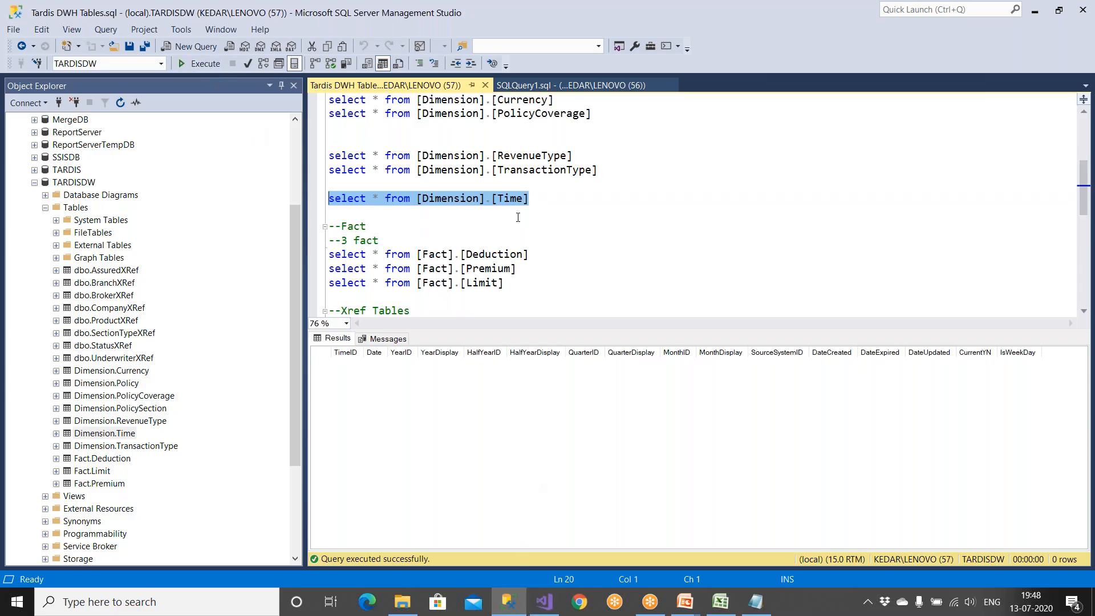
scroll(518, 217, "up", 2)
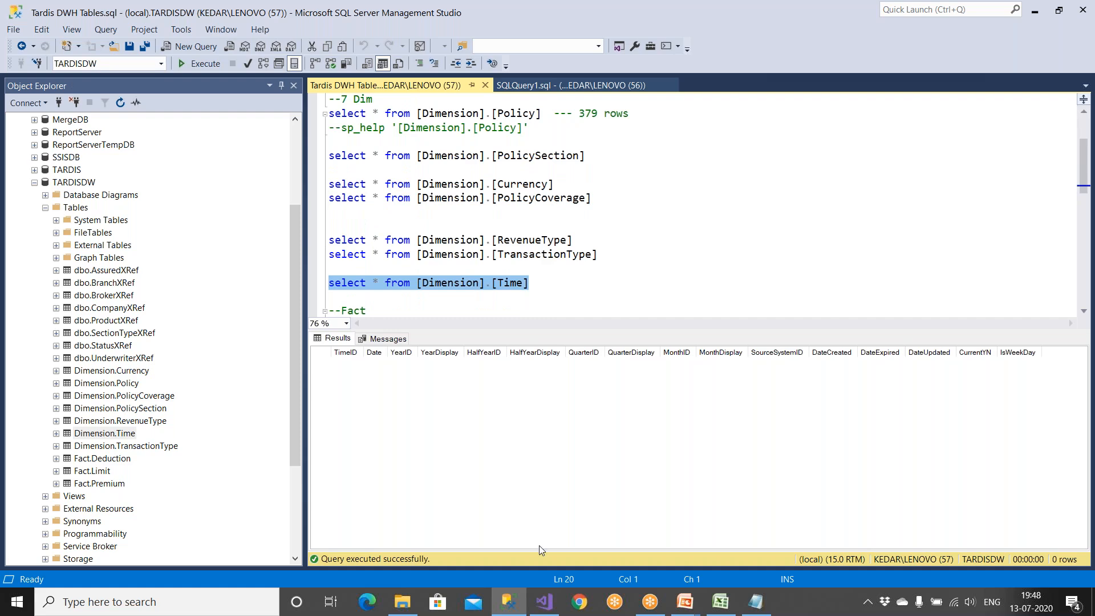
Return to Notepad, correct the rule's table to Dimension.Time, and add the lines "No Data" and "select * from Dimension.Time"
left_click(544, 602)
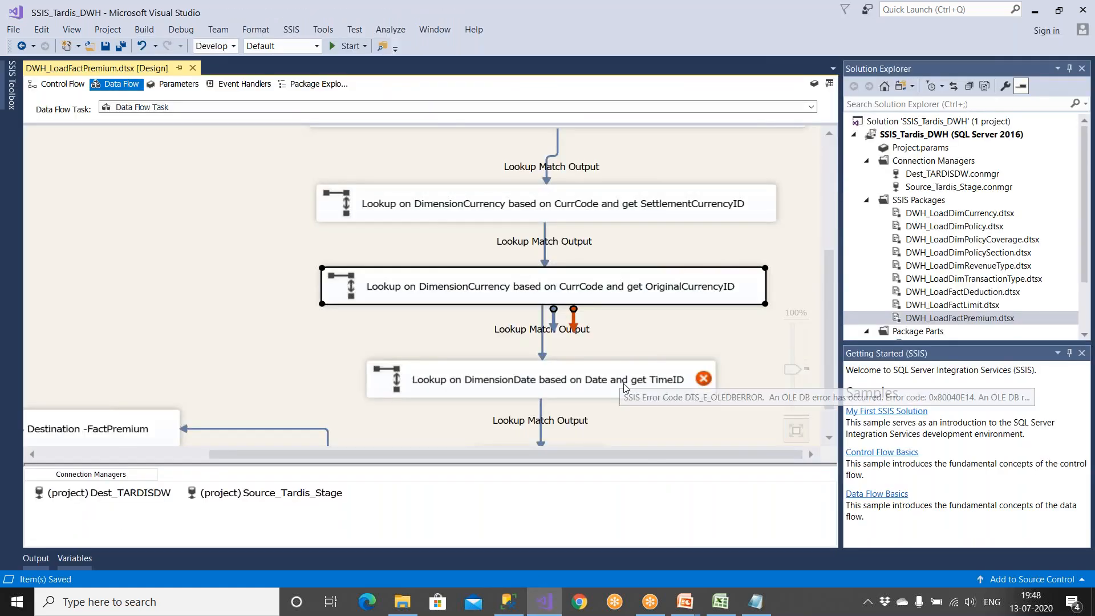
left_click(721, 602)
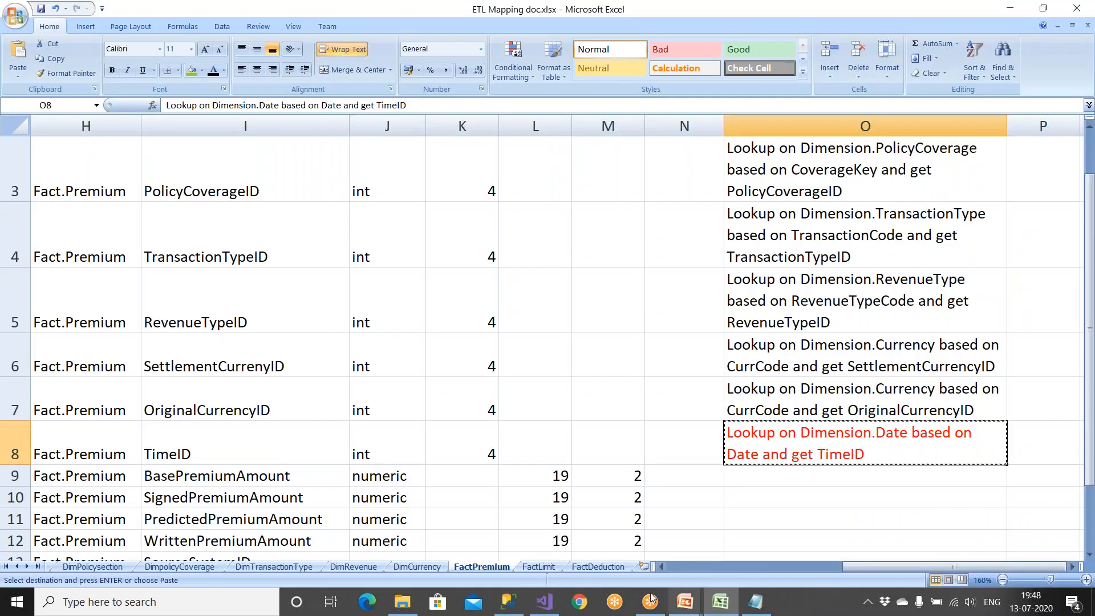
left_click(756, 602)
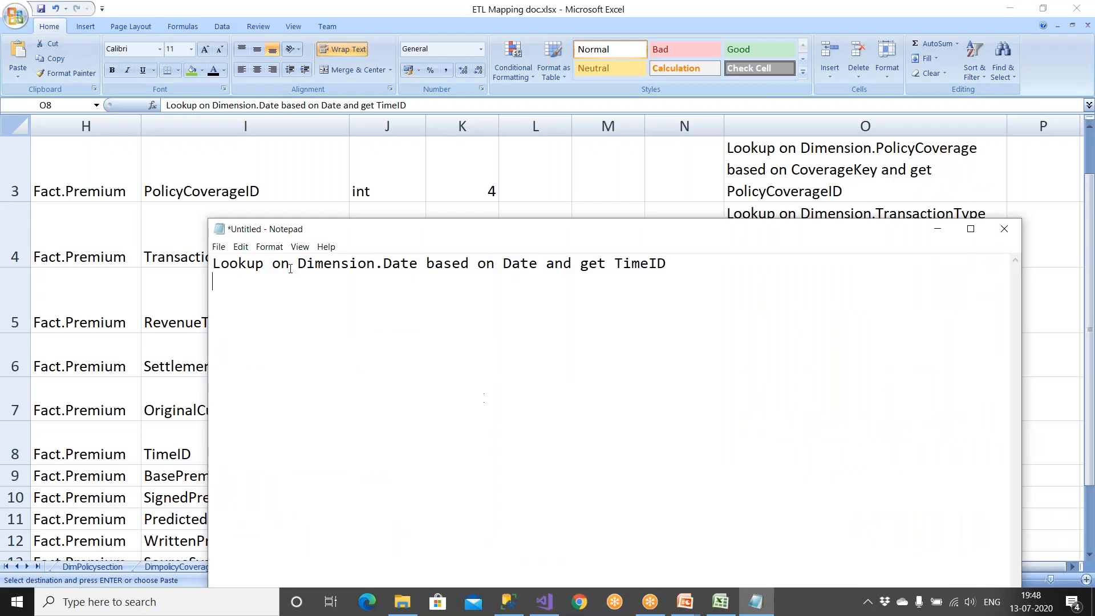
left_click_drag(295, 265, 419, 264)
type("TimeID  ")
type("No Data  ")
type("select ")
type("* from Di")
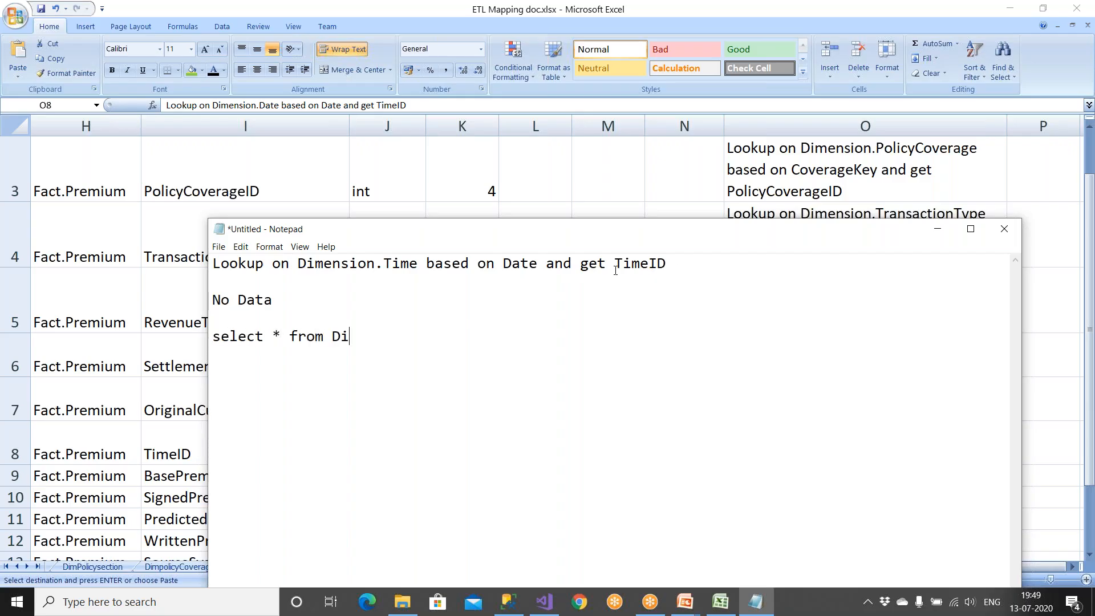
left_click_drag(297, 263, 418, 263)
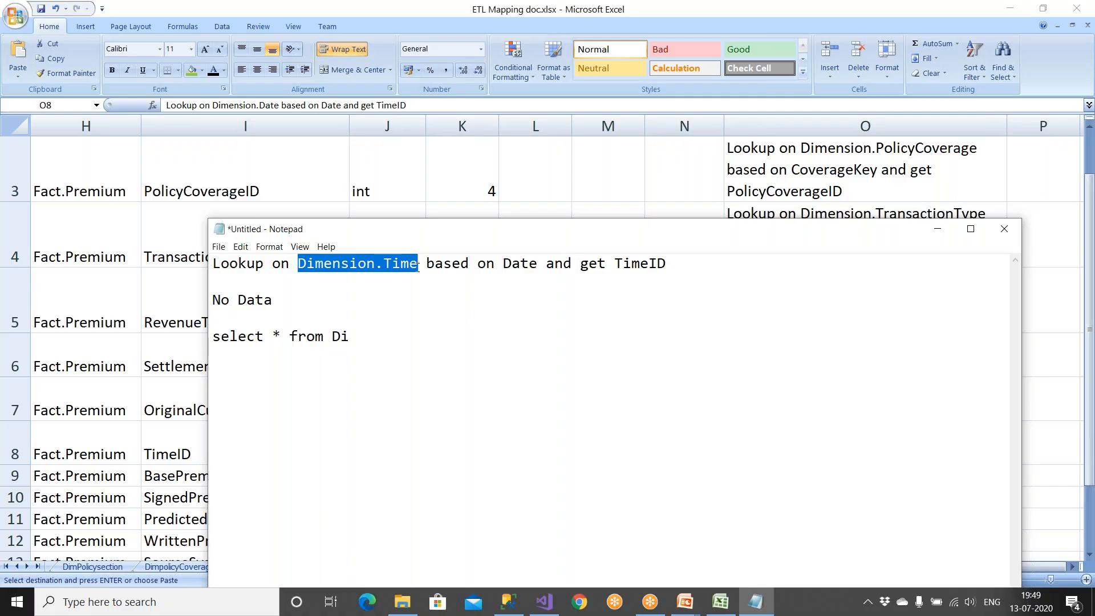
left_click_drag(332, 338, 350, 338)
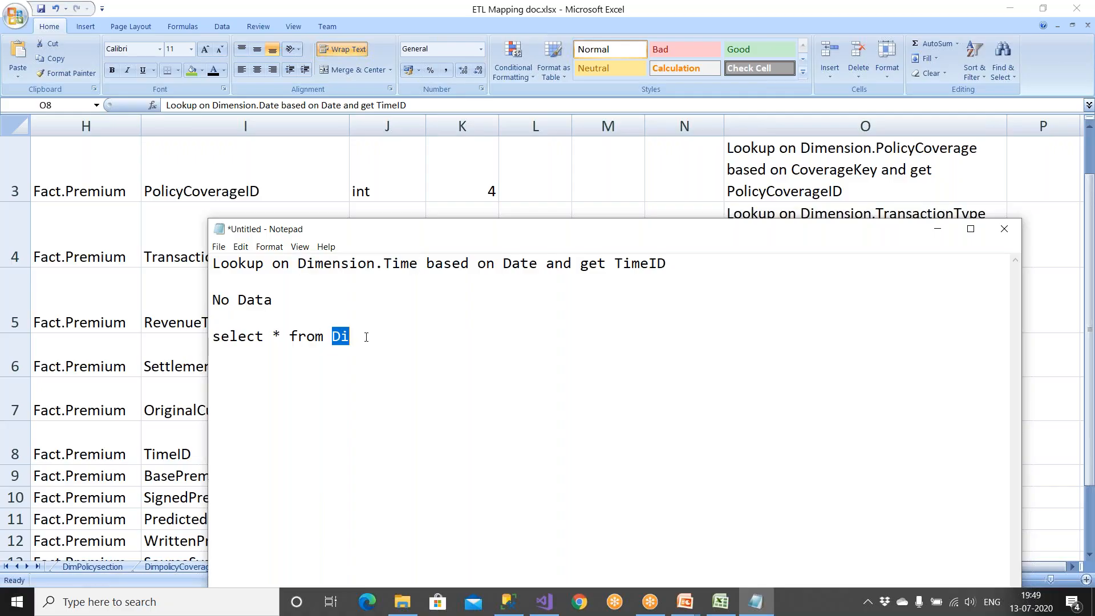
key("ctrl+v")
Rerun the Dimension.Time query in SQL Server Management Studio and view the Challenges slide in the PowerPoint slide show
left_click(508, 602)
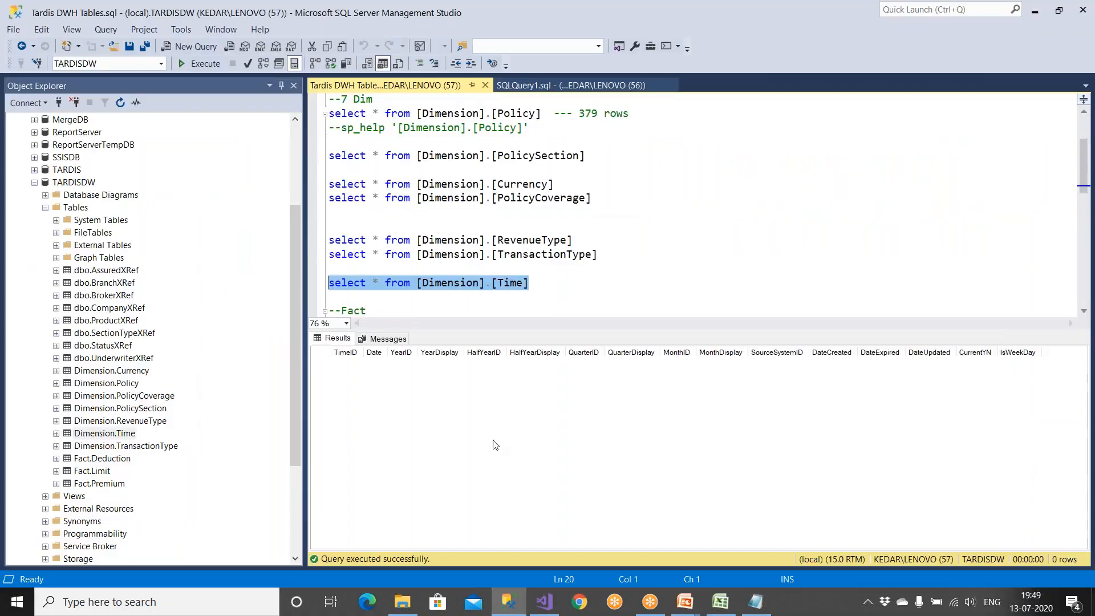
left_click(190, 64)
left_click(684, 602)
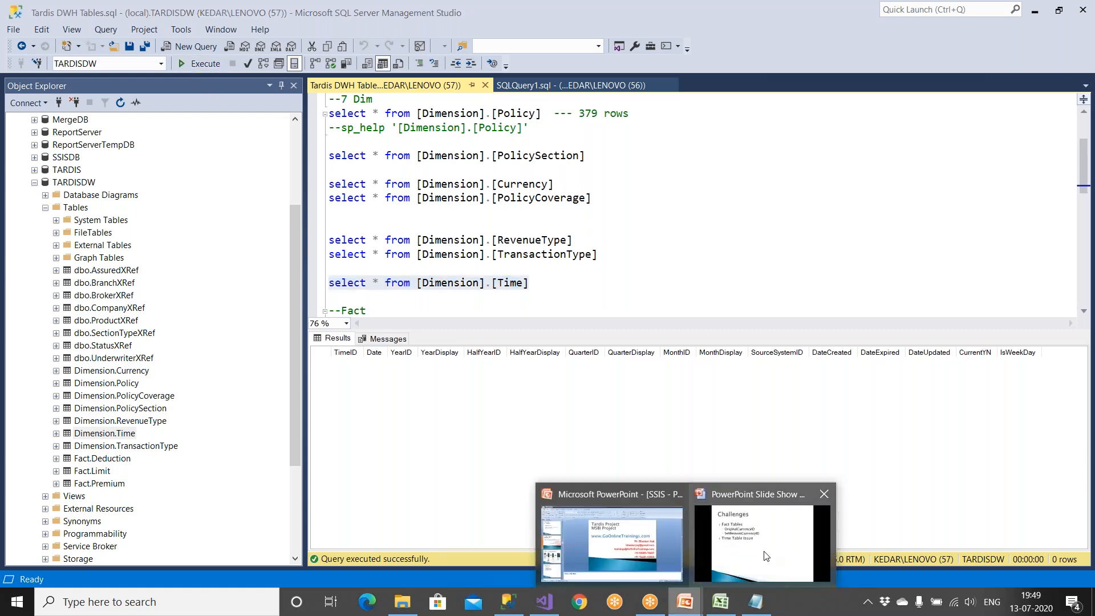
left_click(767, 557)
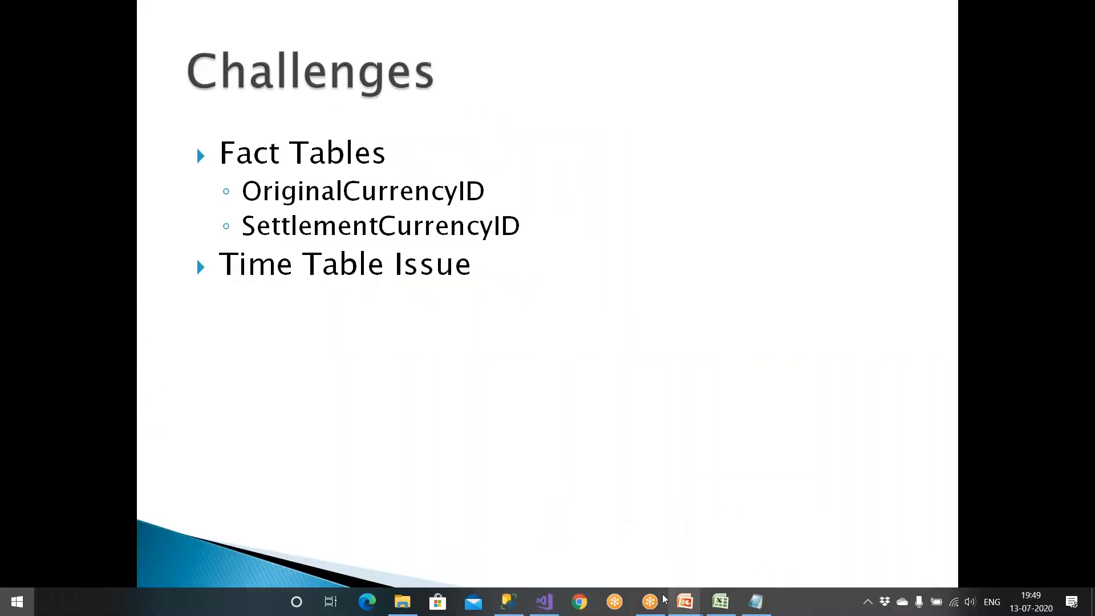
key("super")
In Visual Studio, set the DimensionDate lookup's reference table to [Dimension].[Time] and preview its data
left_click(542, 604)
left_click(641, 392)
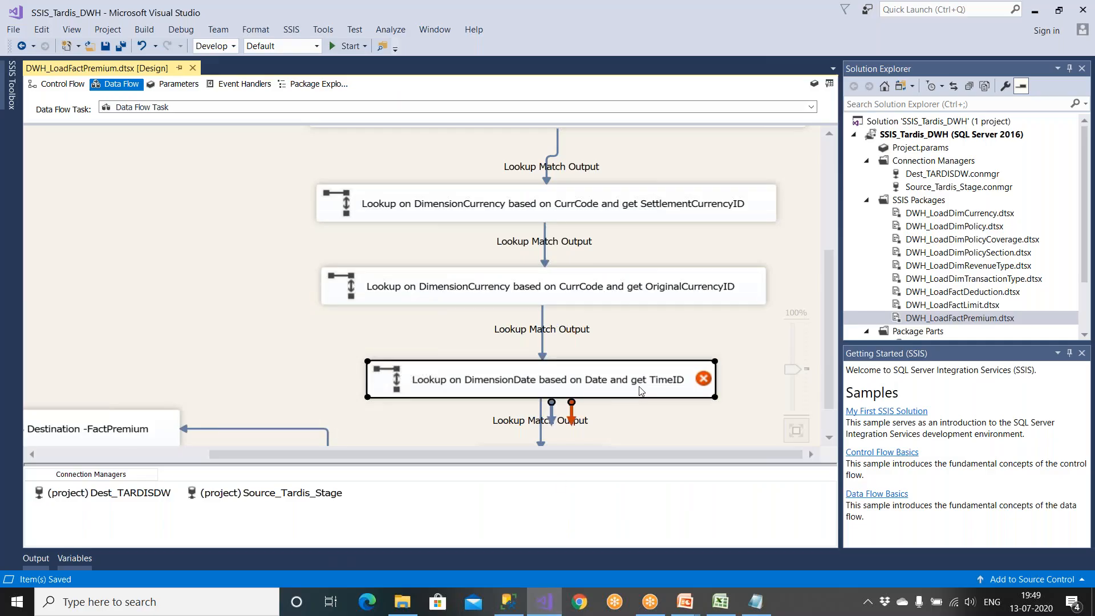
double_click(642, 391)
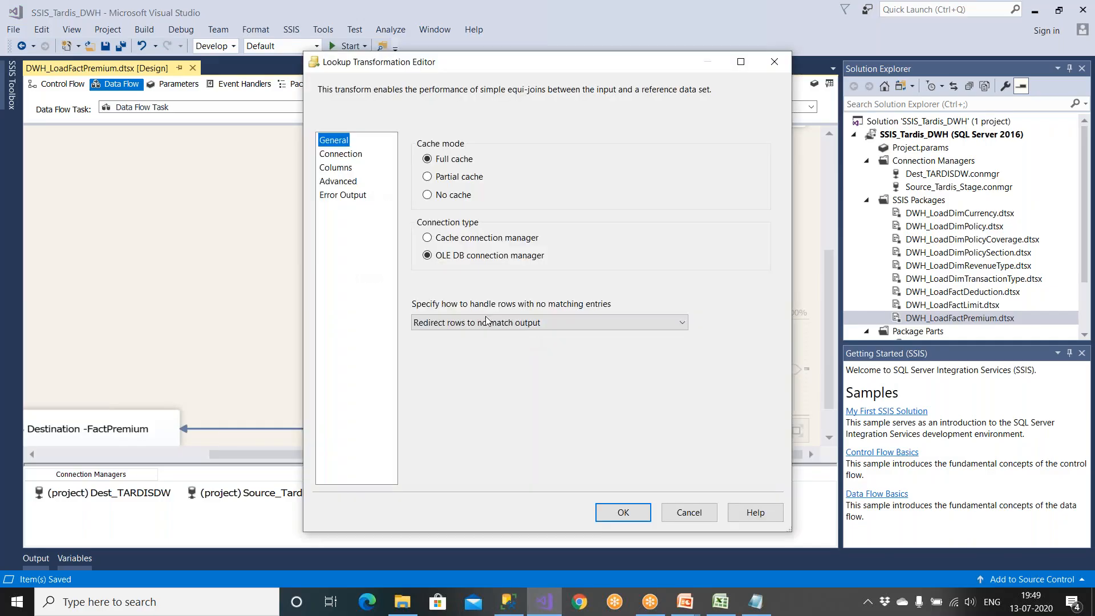
left_click(358, 159)
left_click(505, 263)
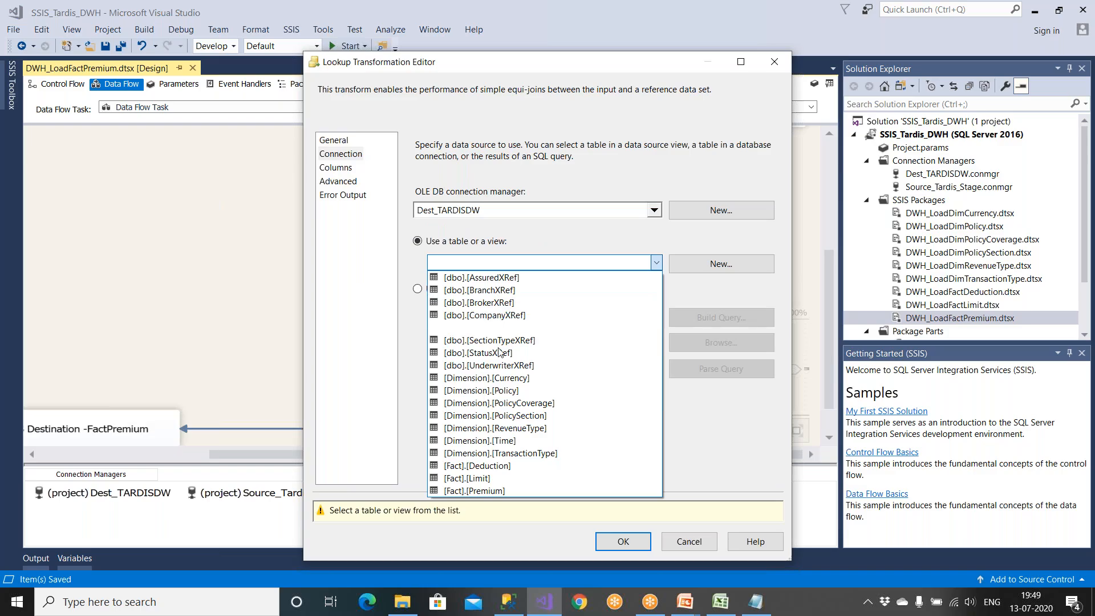
left_click(504, 441)
left_click(466, 463)
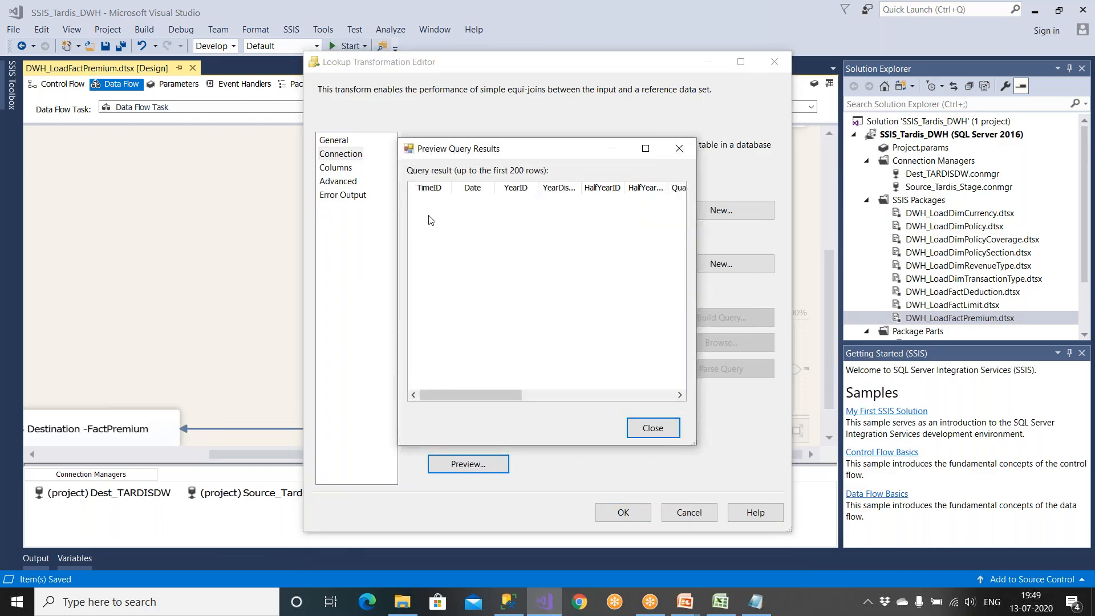
left_click(642, 430)
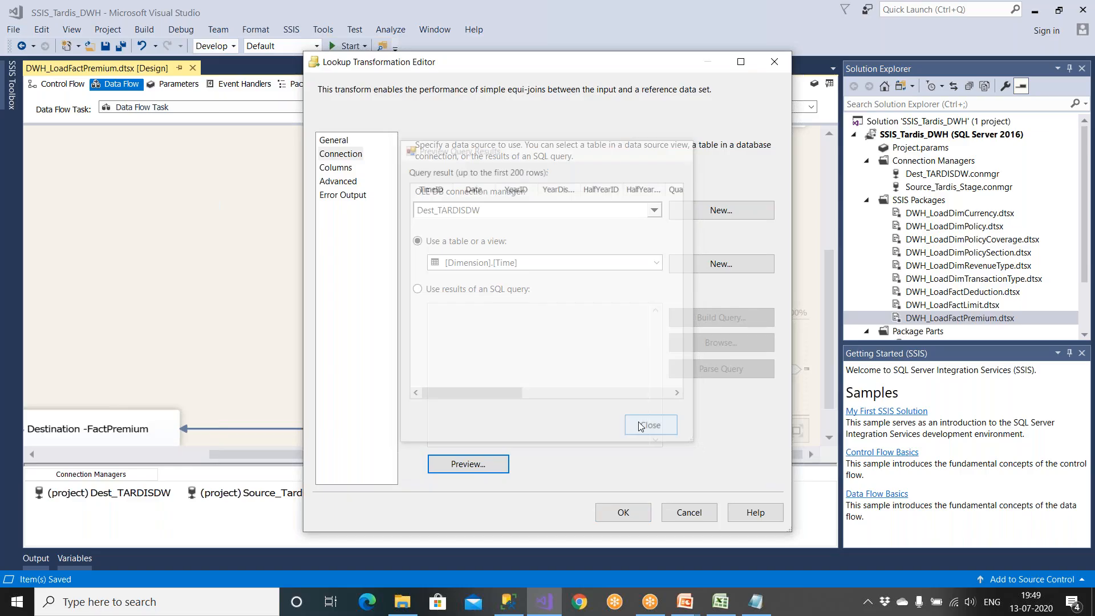
Map the input Date to the lookup Date column, return TimeID with the output alias TimeID_Lkp, and accept the lookup settings
left_click(353, 167)
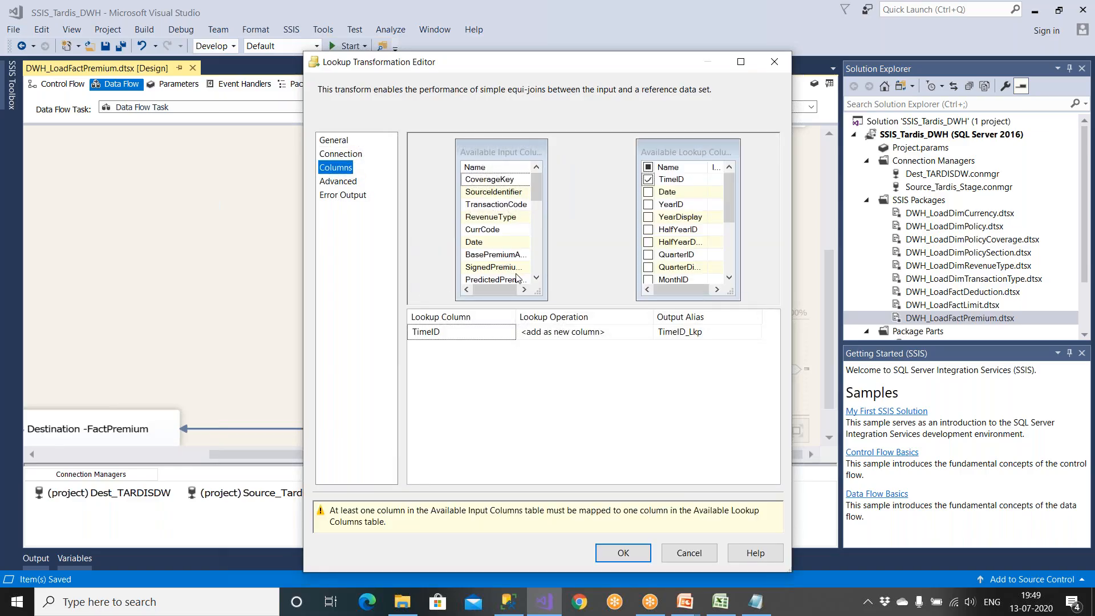
left_click_drag(505, 245, 671, 192)
left_click(648, 179)
left_click(648, 180)
left_click(702, 337)
type("_LKp")
key("BackSpace")
key("BackSpace")
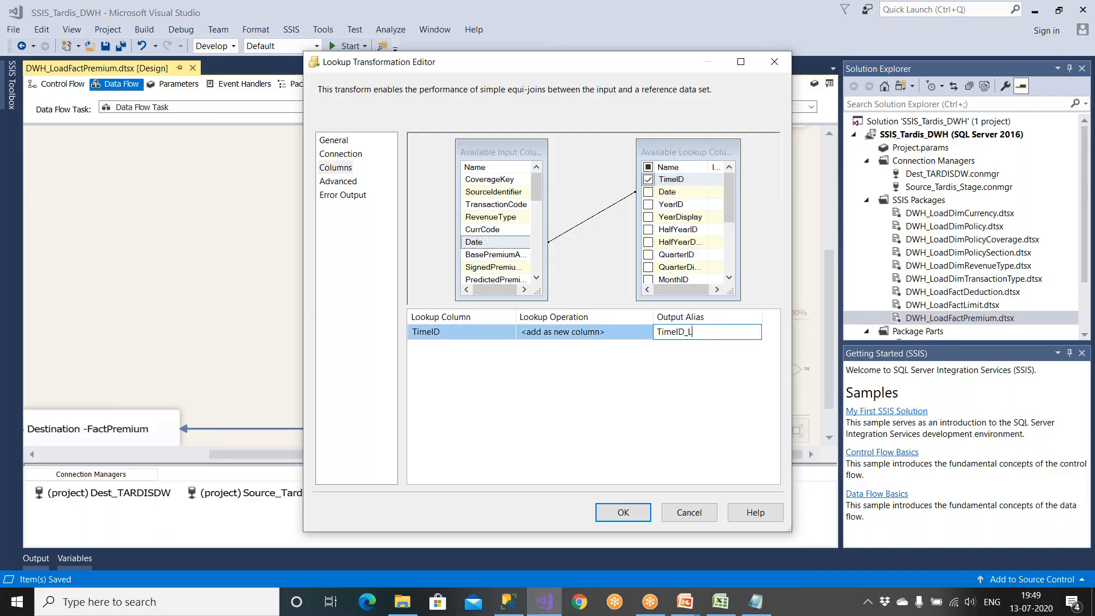
type("kp")
left_click(623, 513)
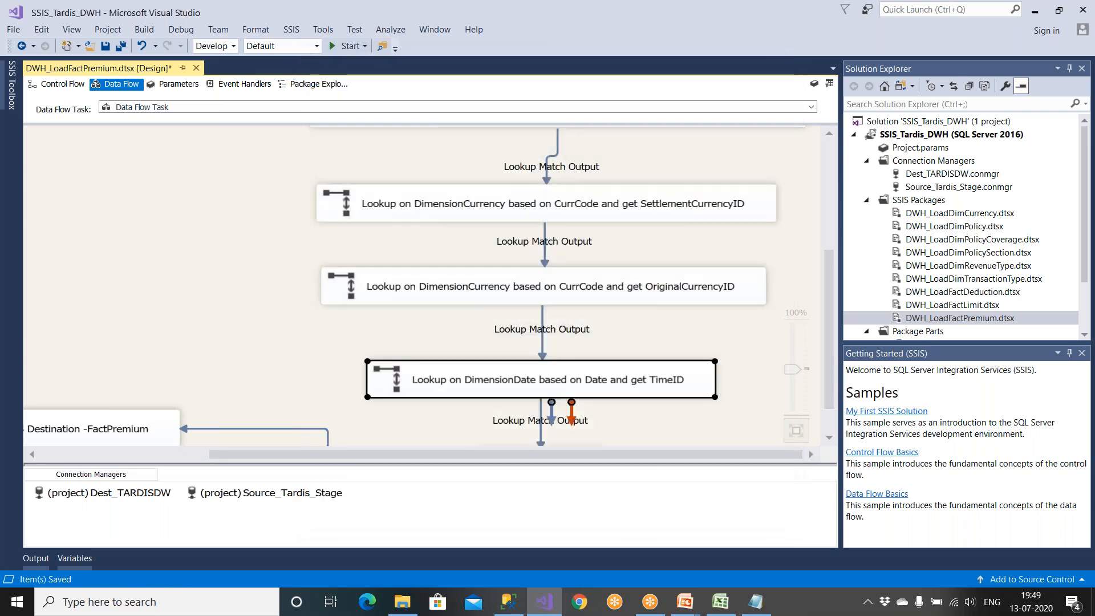
In the FactPremium OLE DB destination, confirm TimeID_Lkp as the input column for TimeID and accept the mappings
scroll(318, 418, "down", 2)
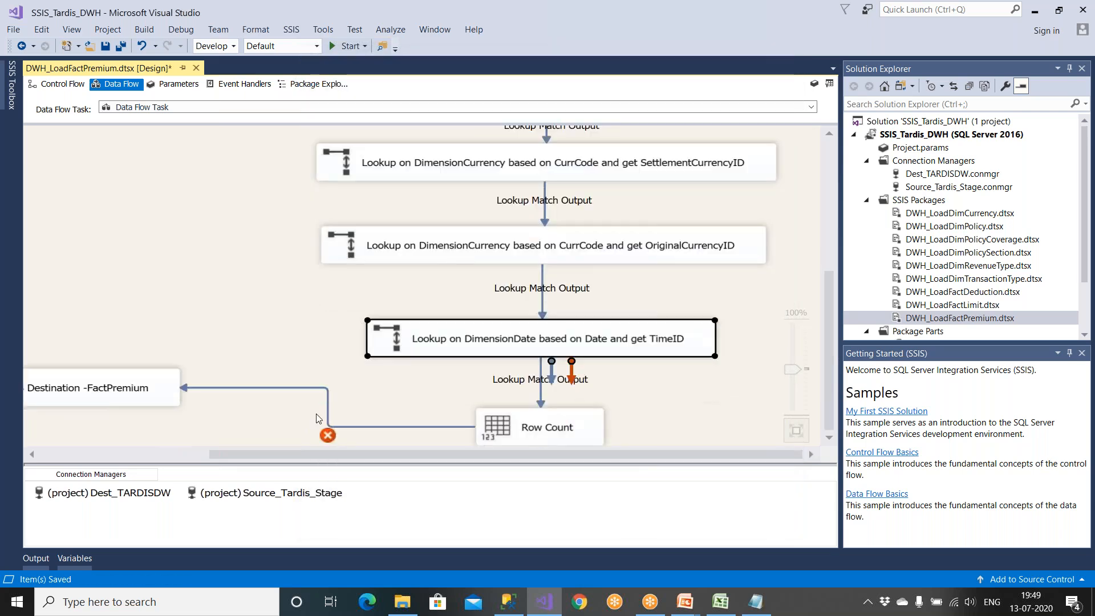
double_click(164, 395)
left_click(339, 154)
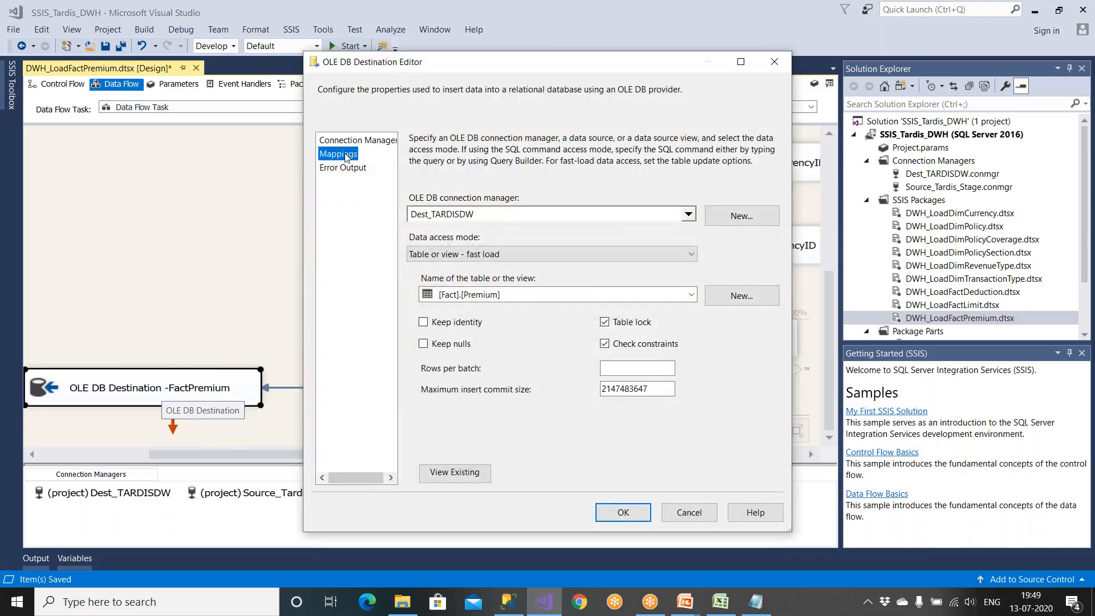
left_click_drag(775, 393, 776, 468)
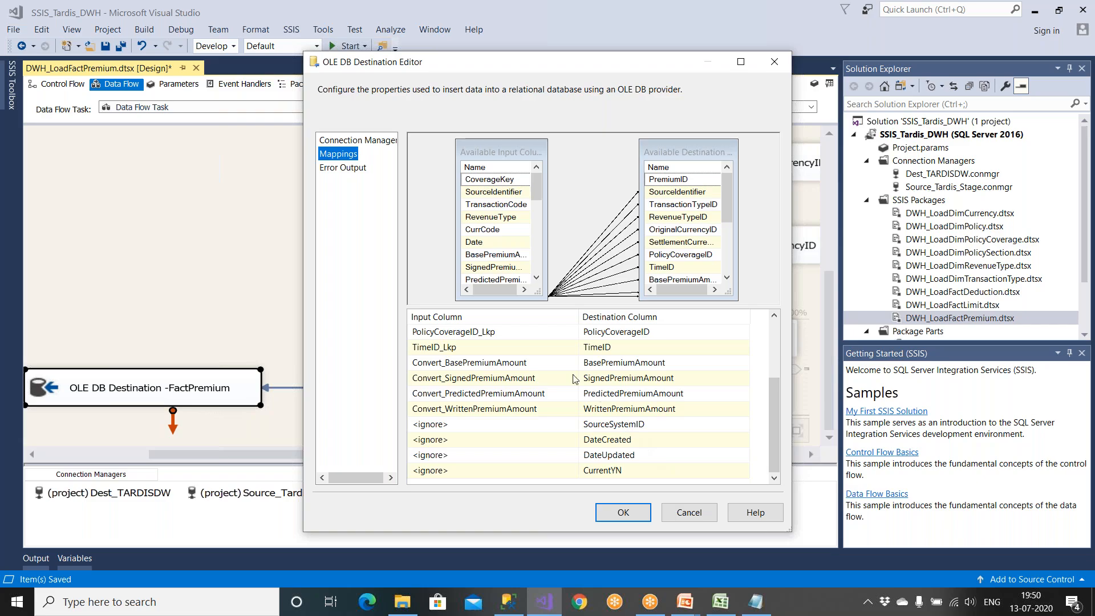
left_click(525, 355)
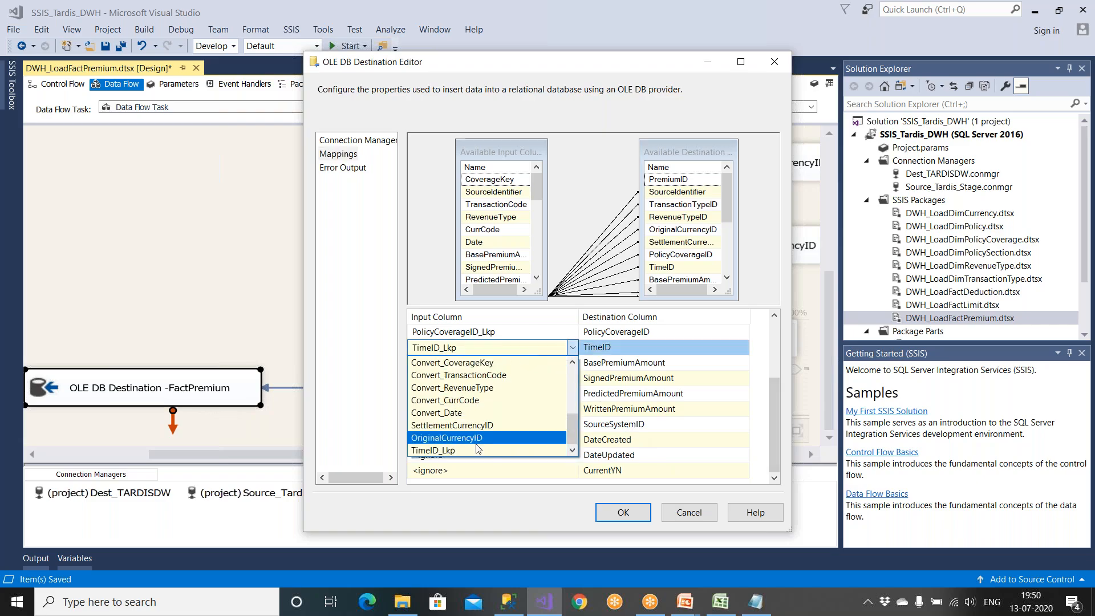
left_click(502, 411)
left_click(624, 512)
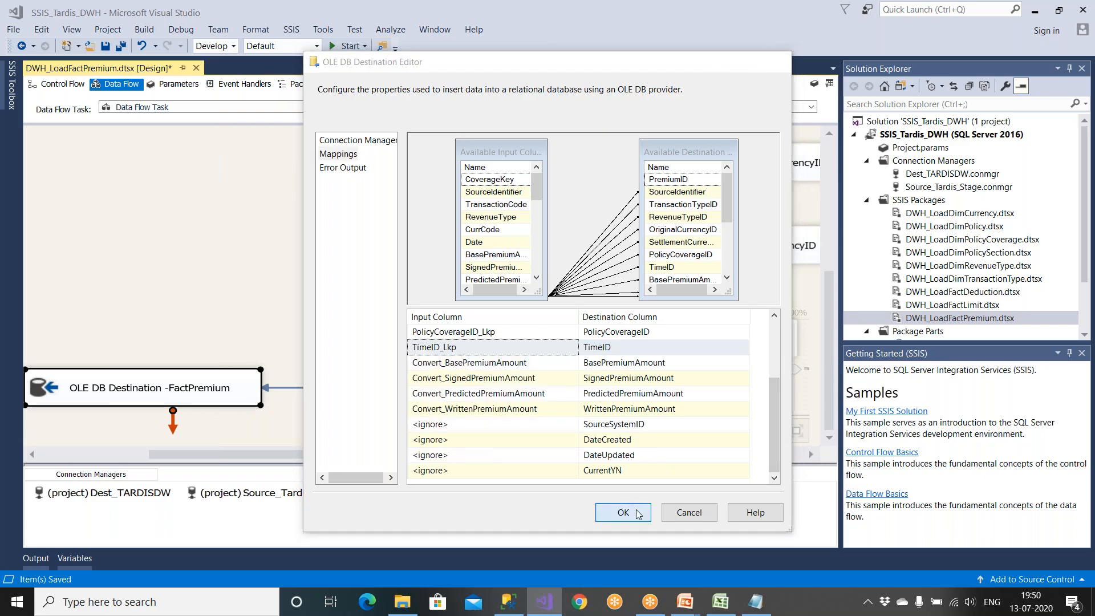
Resolve the column references on the path into the FactPremium destination, deleting the unmapped input columns
left_click(412, 437)
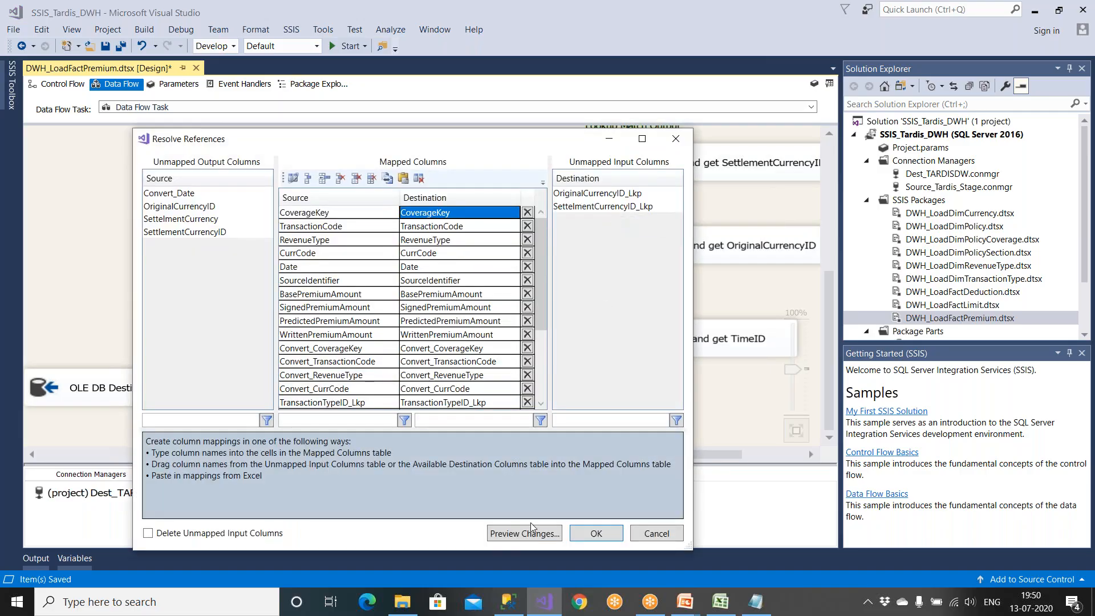
left_click(263, 534)
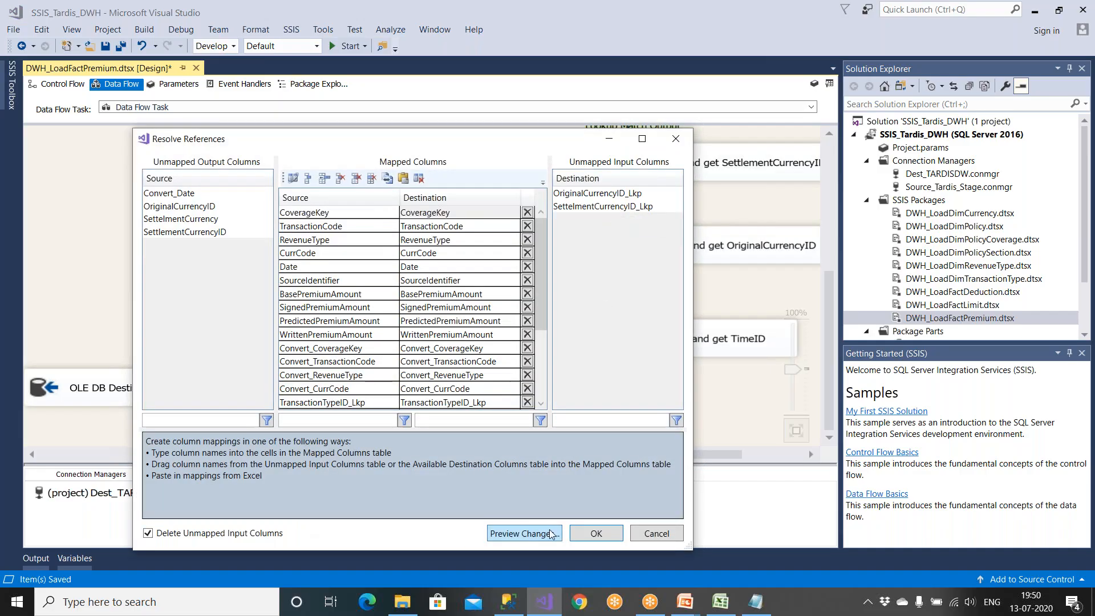
left_click(596, 534)
scroll(489, 321, "up", 6)
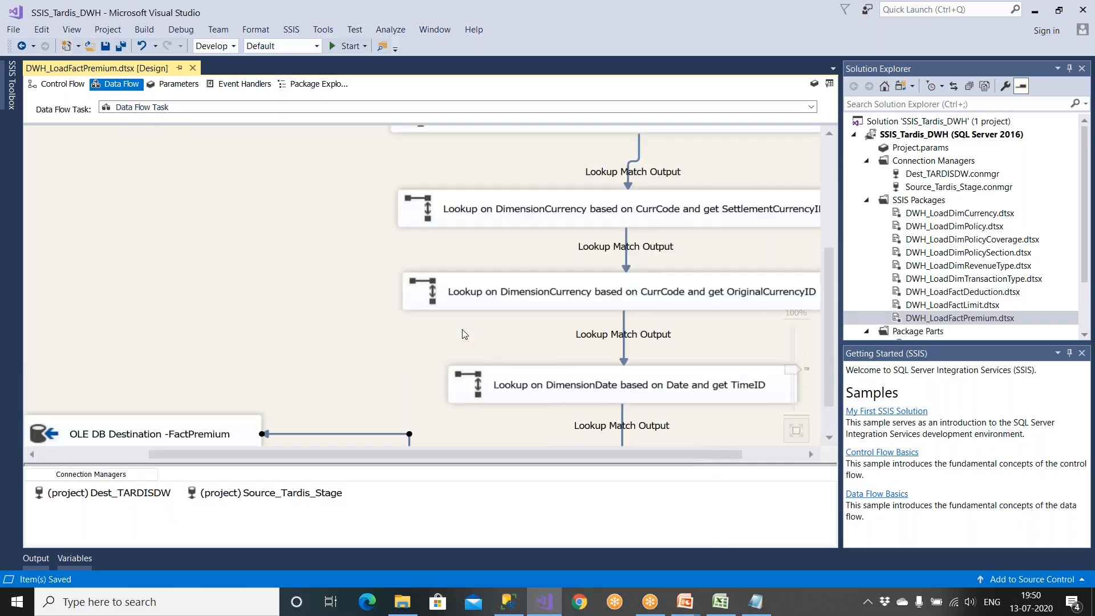
Review the DimensionDate lookup's reference table, column mapping and output alias, and accept the settings
scroll(489, 321, "down", 5)
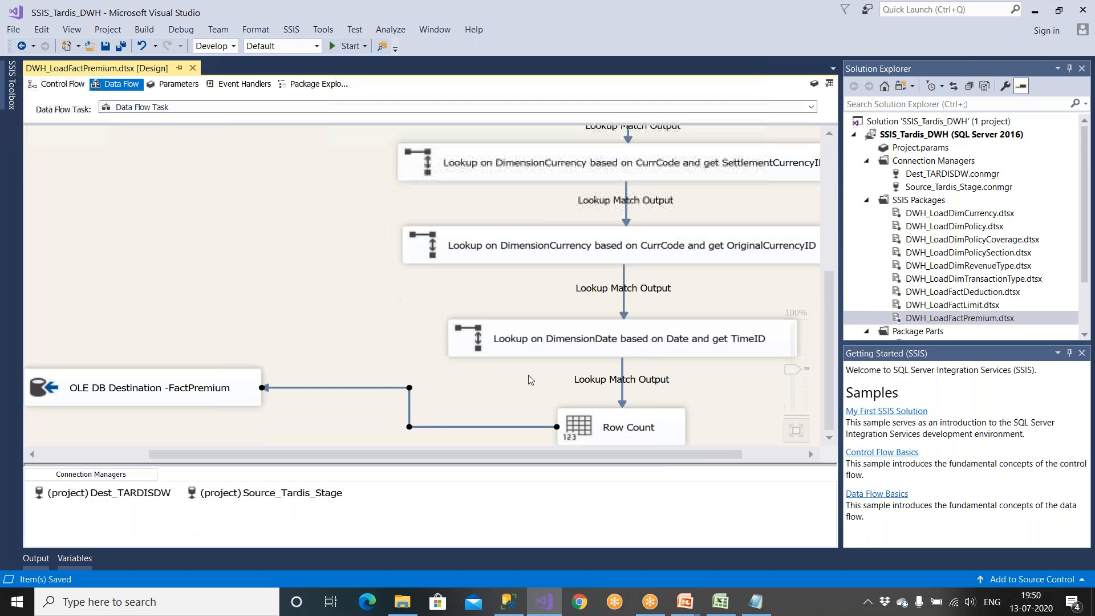
left_click(615, 348)
double_click(614, 349)
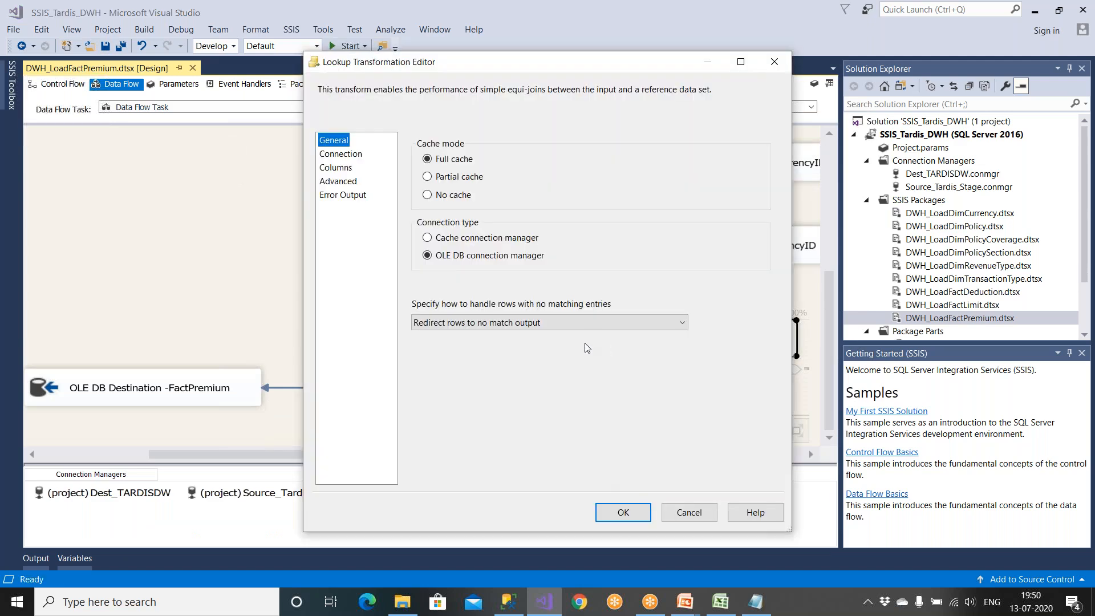
left_click(354, 155)
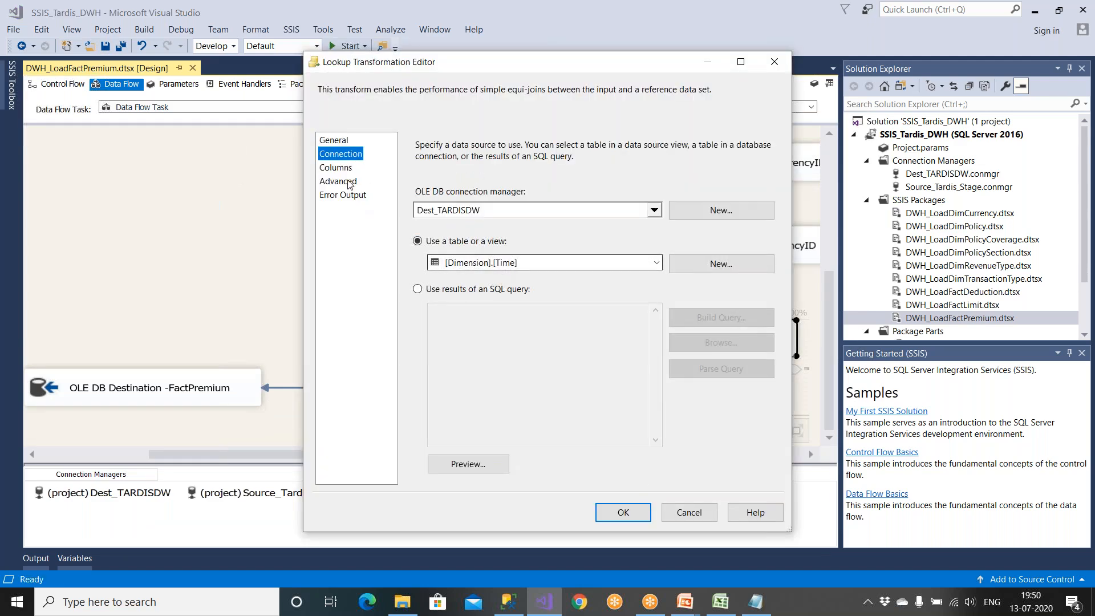
left_click(338, 169)
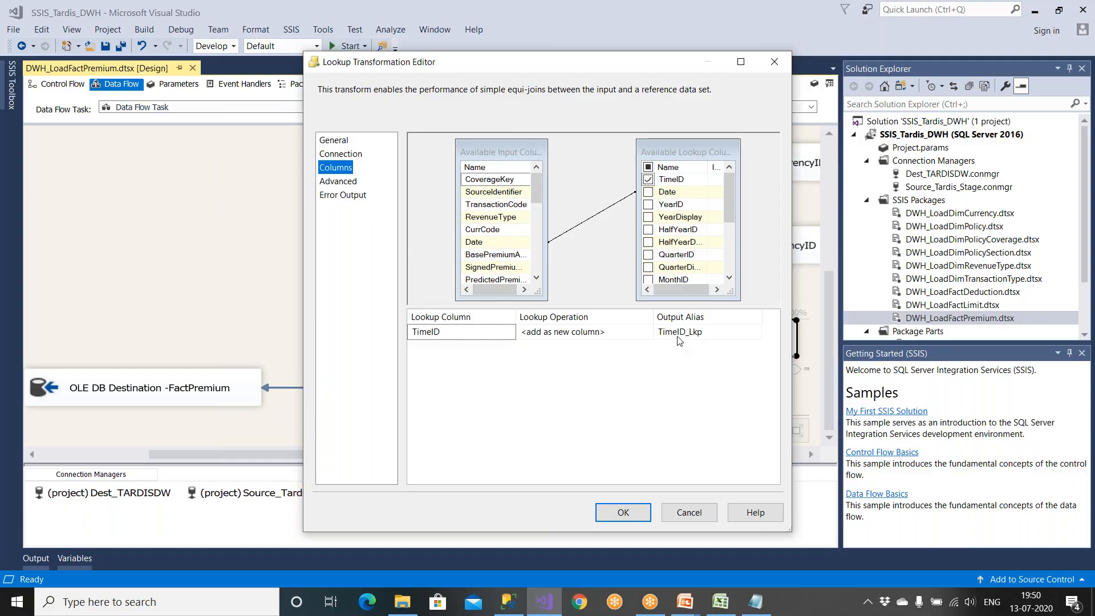
left_click(625, 509)
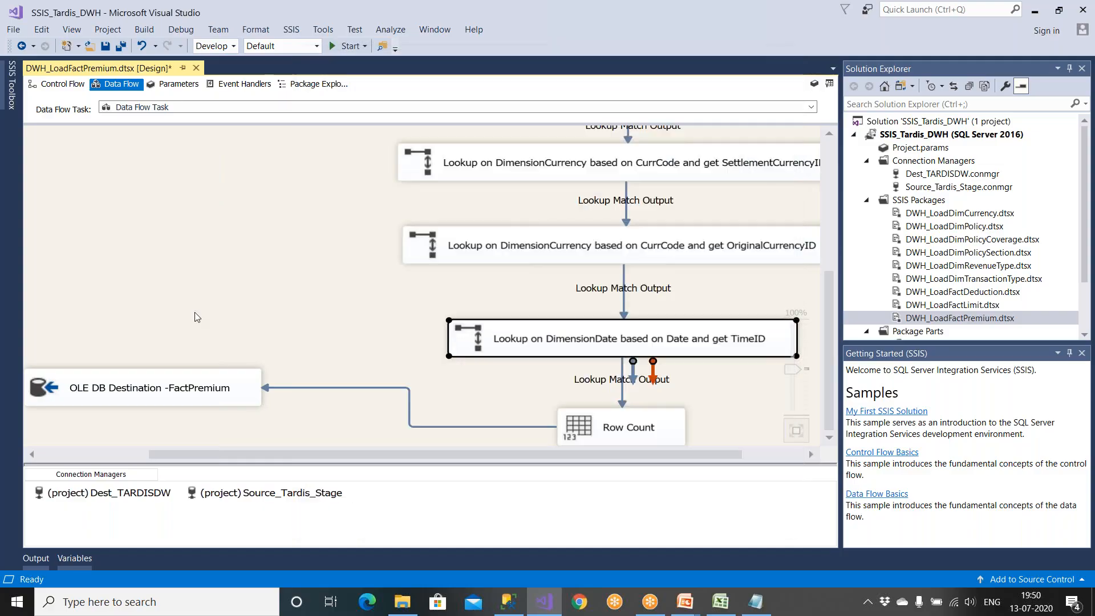
Save the DWH_LoadFactPremium package and run it
left_click(105, 47)
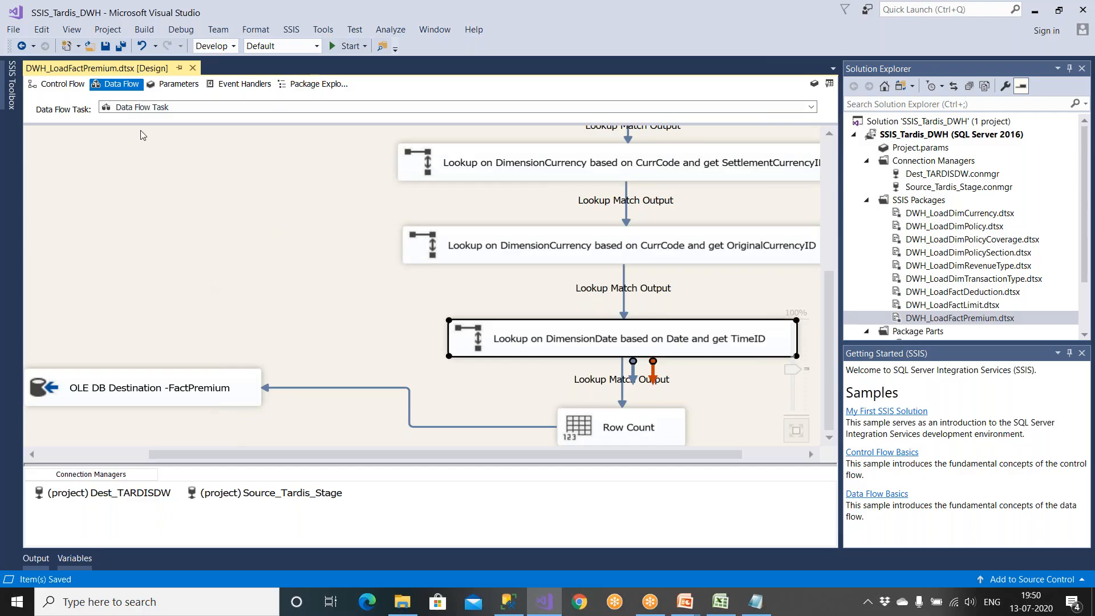
left_click(345, 47)
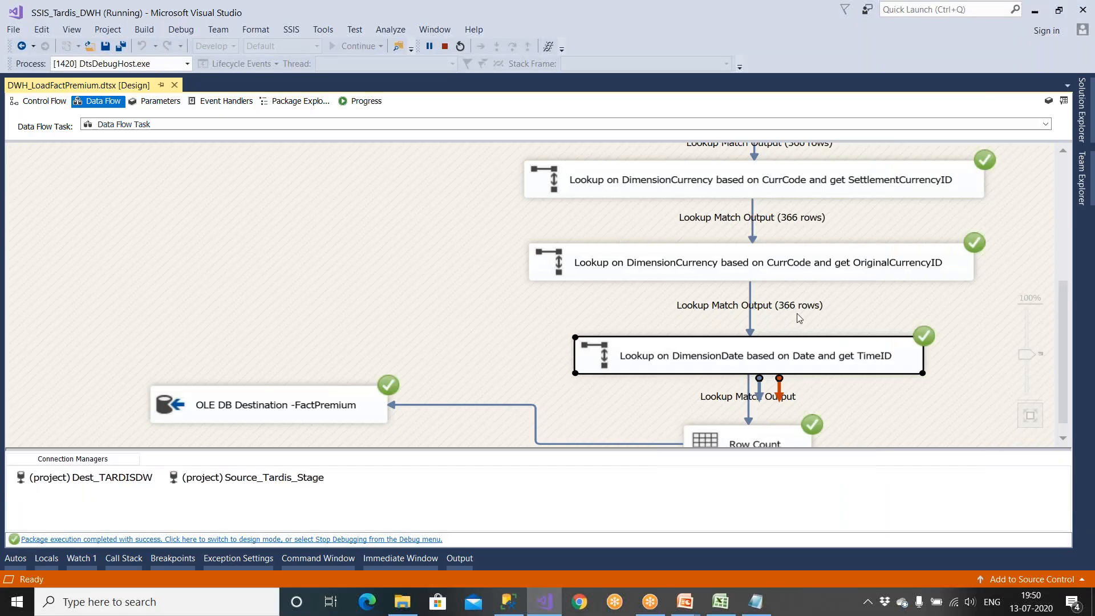
scroll(801, 291, "up", 5)
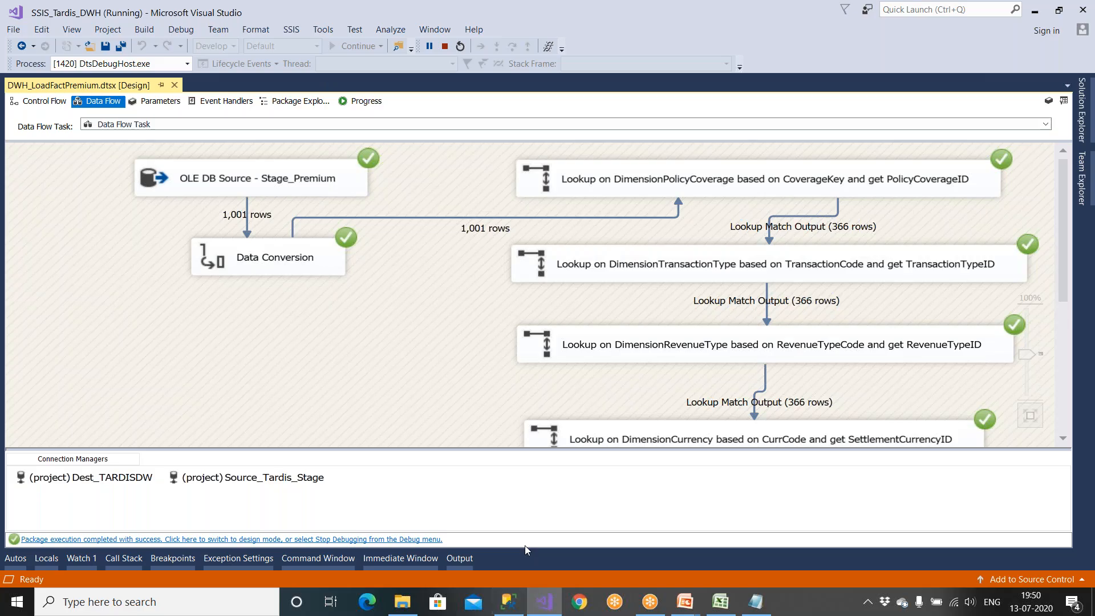
Examine the match output of each lookup in the executed data flow, including the DimensionDate lookup's general settings
left_click(839, 189)
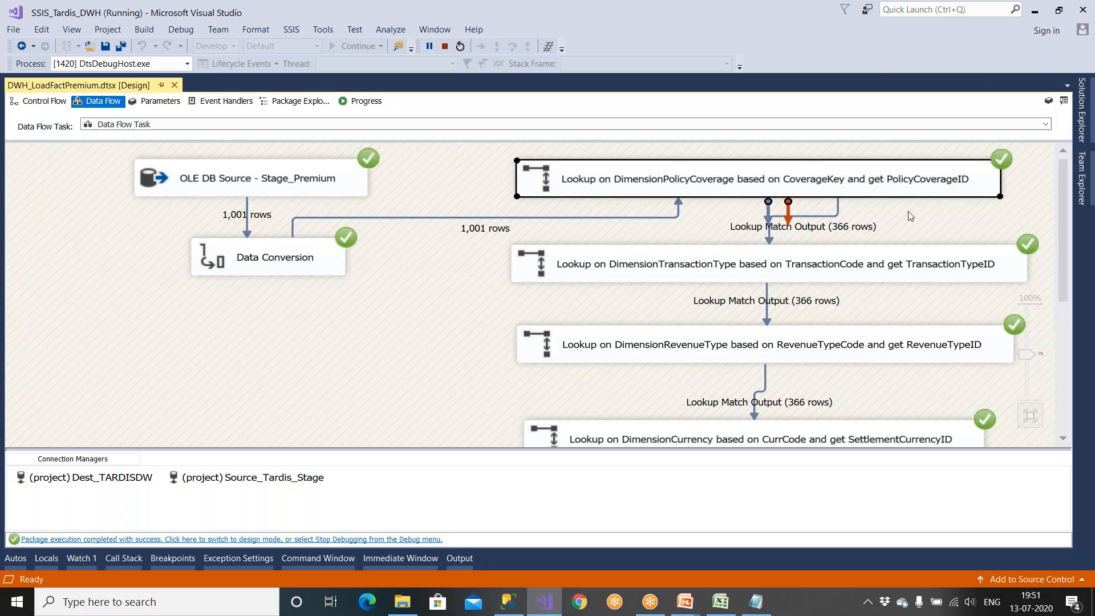
left_click(861, 265)
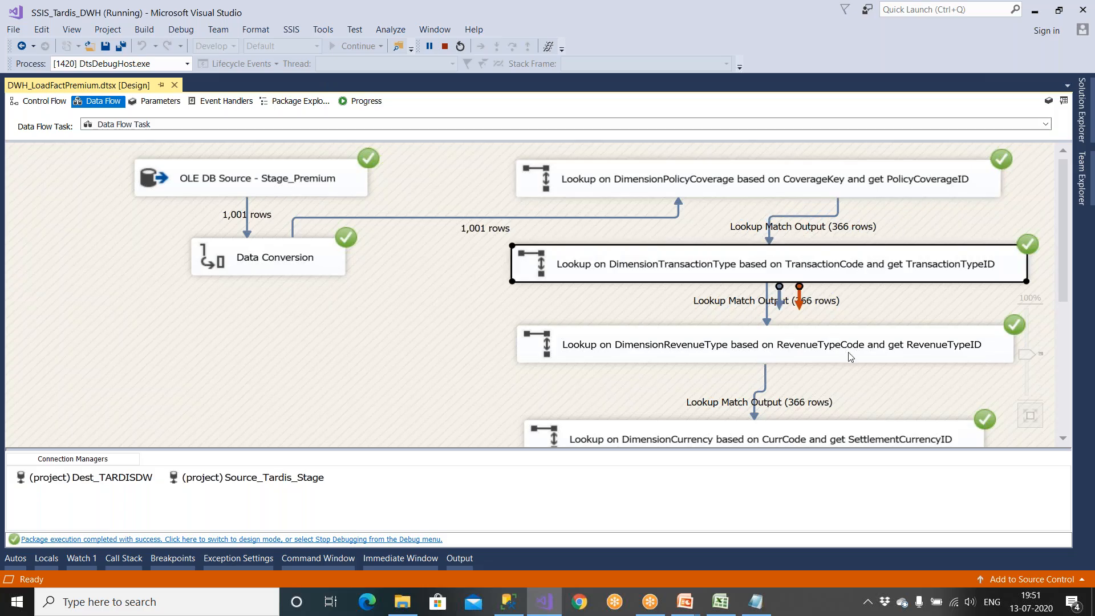
left_click(849, 356)
scroll(849, 357, "down", 3)
left_click(850, 351)
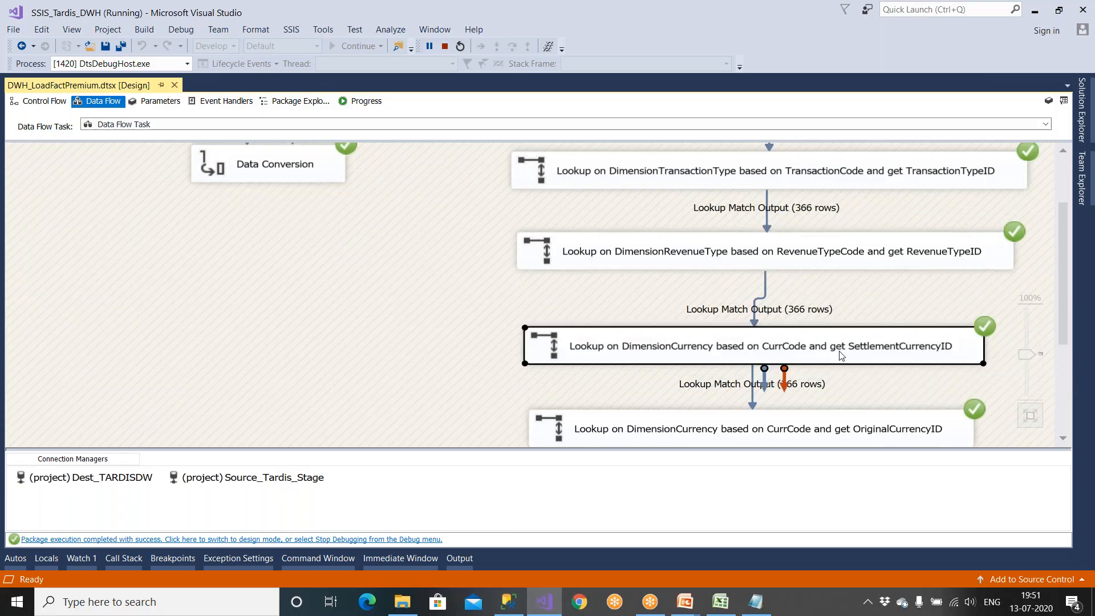
scroll(853, 319, "down", 4)
left_click(854, 300)
left_click(834, 397)
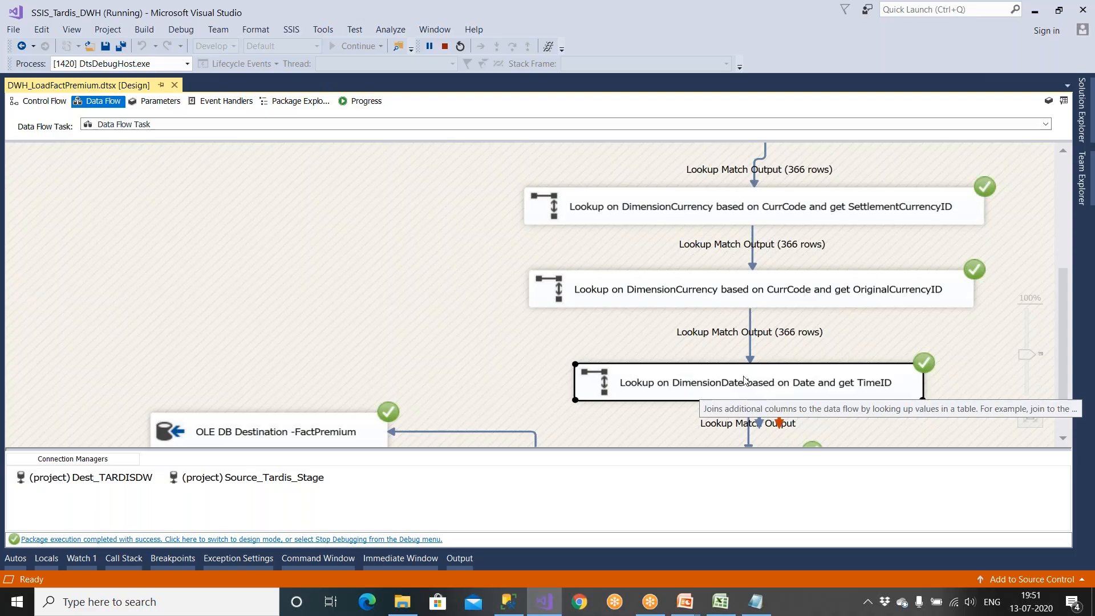
double_click(730, 393)
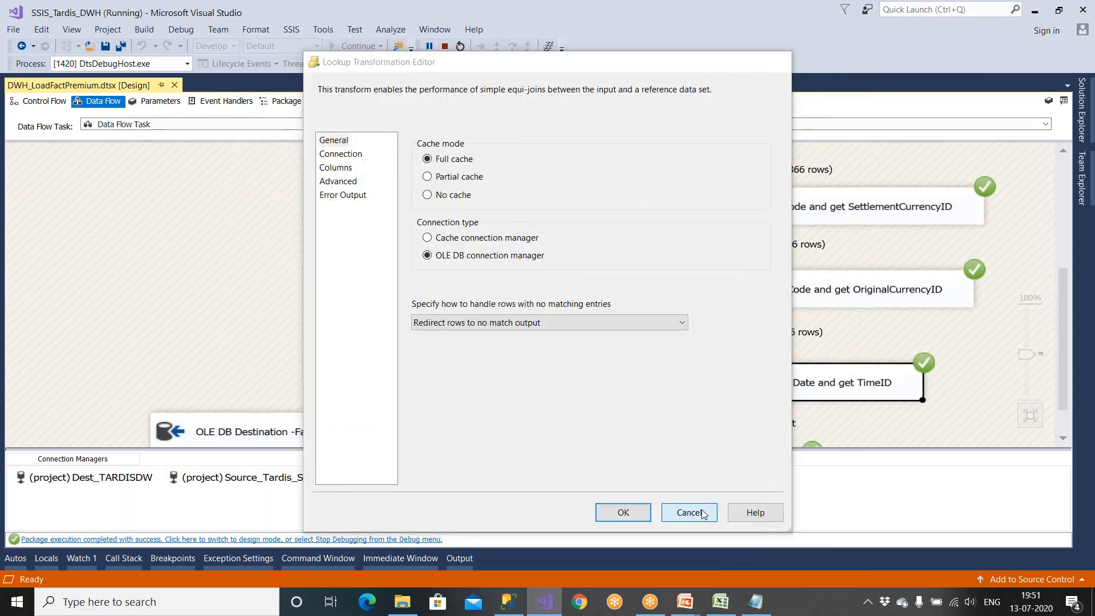
left_click(702, 511)
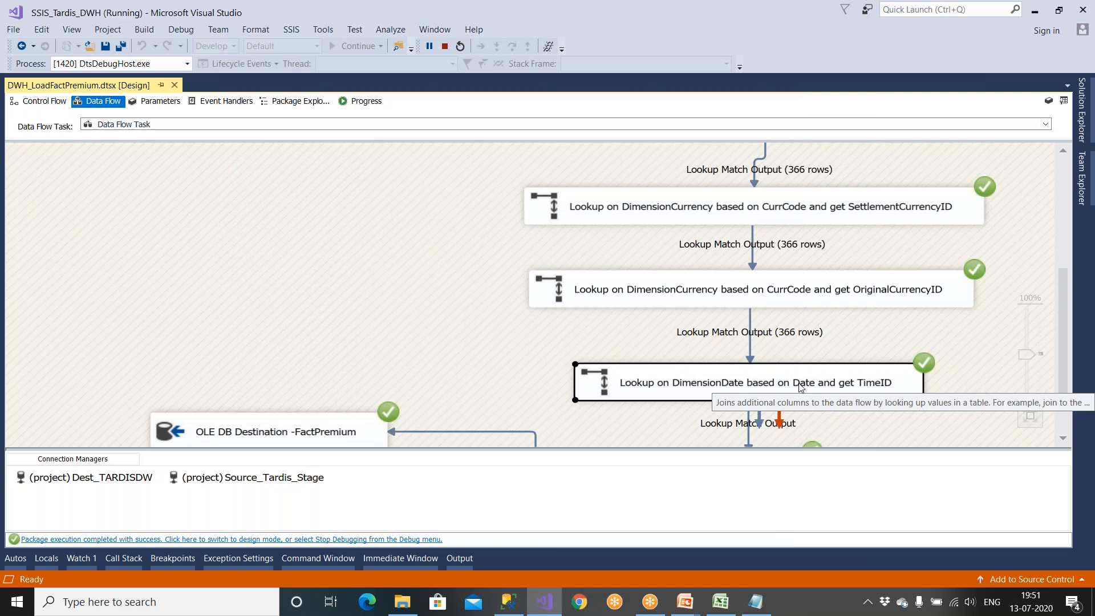
scroll(801, 388, "down", 1)
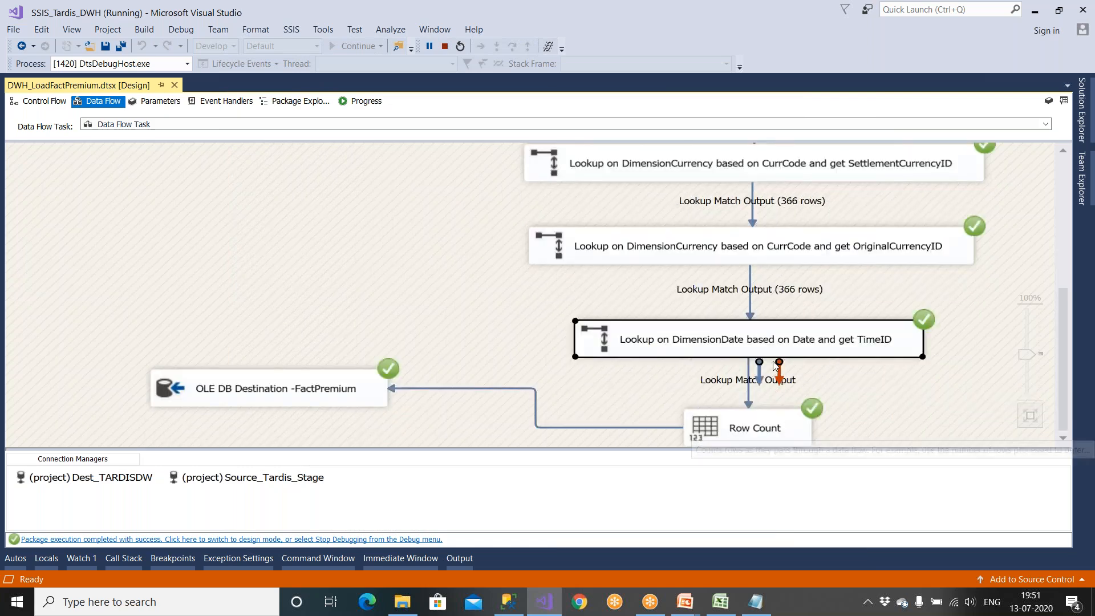
Return the package to design mode and rerun the Dimension.Time query in SQL Server Management Studio
left_click(859, 388)
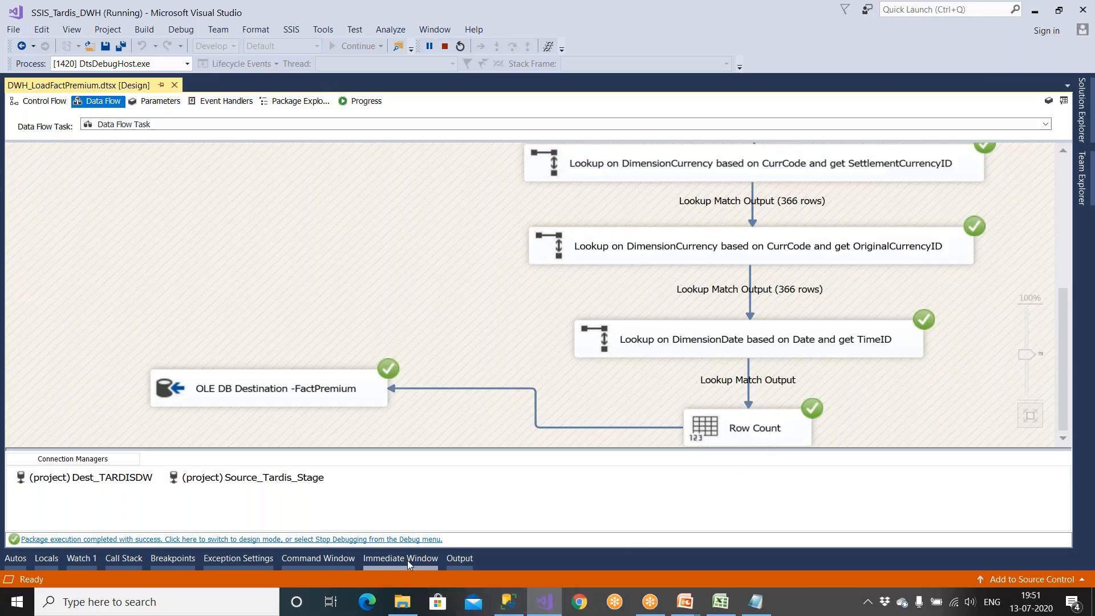
left_click(409, 541)
left_click(509, 602)
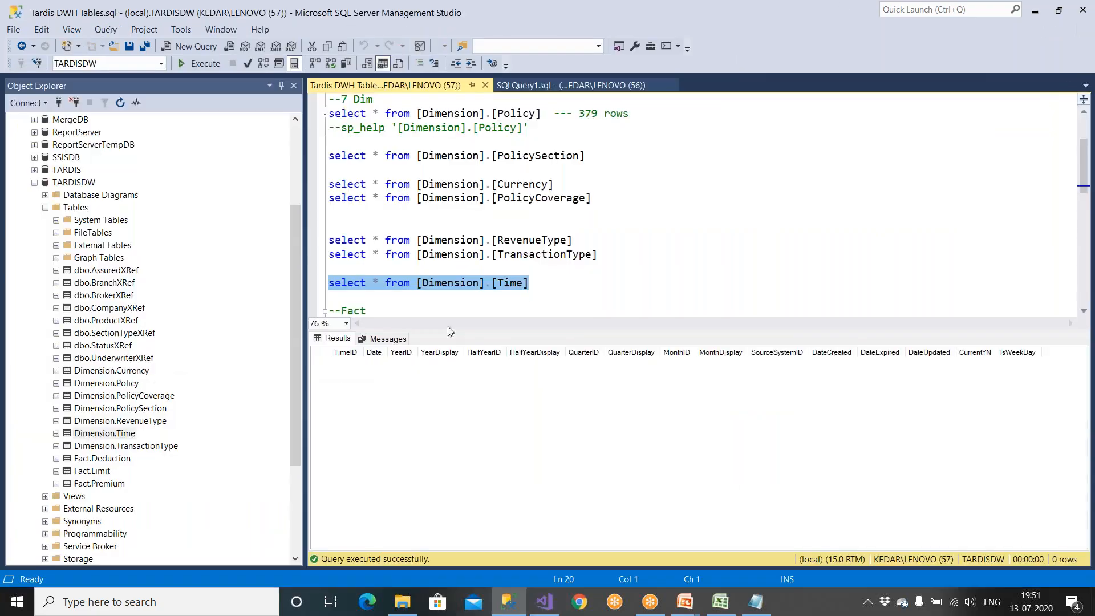
left_click_drag(554, 283, 329, 283)
left_click(203, 64)
Back in Visual Studio, enlarge the data flow design area and select the DimensionDate lookup
key("alt+Tab")
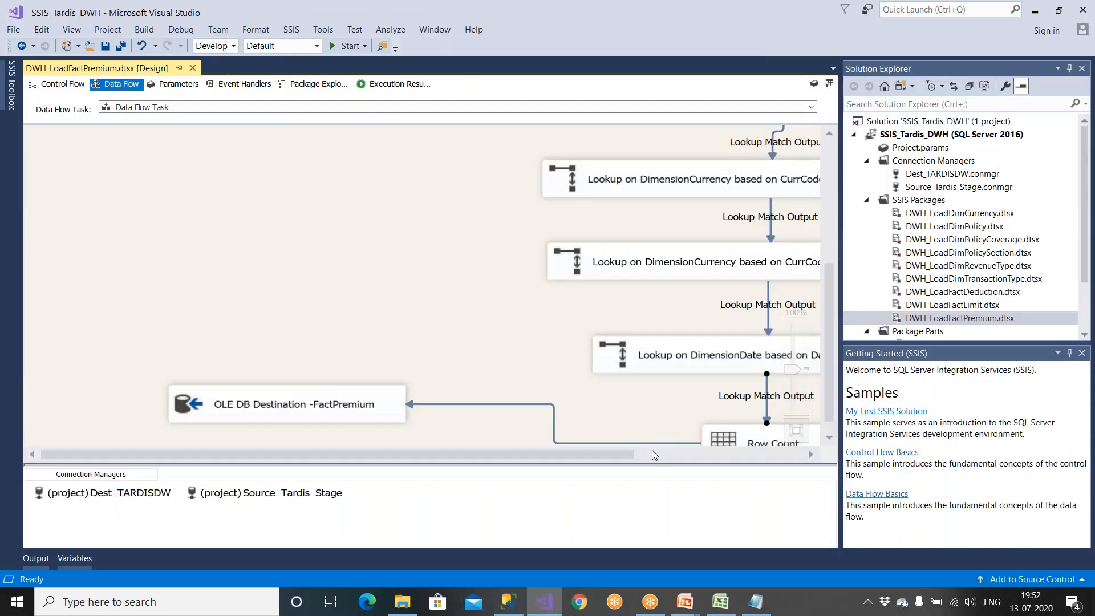
left_click_drag(622, 455, 756, 529)
left_click(602, 436)
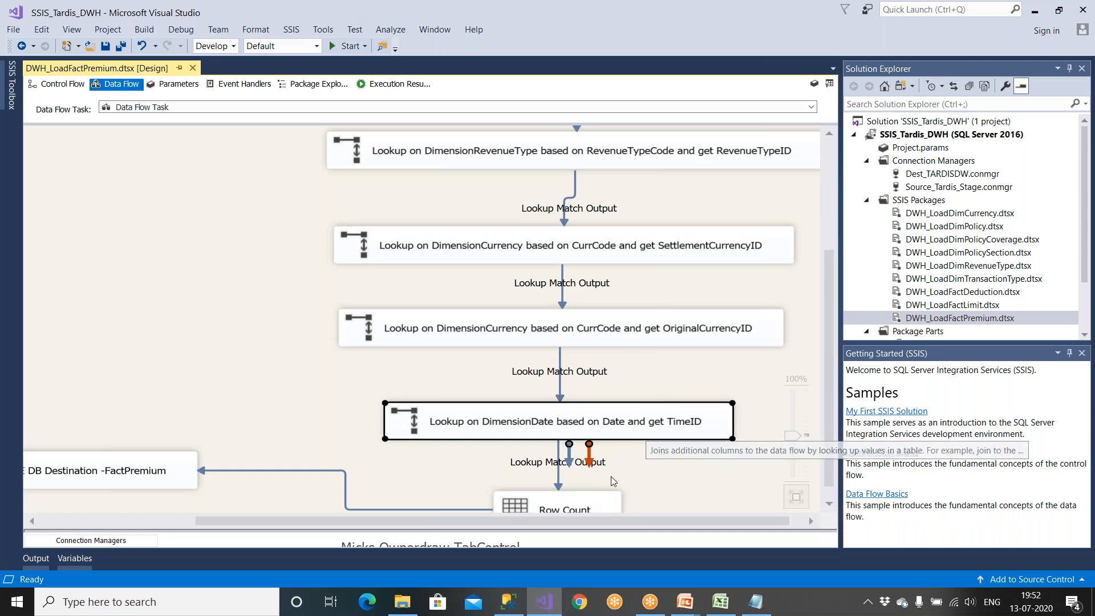
Switch to SQL Server Management Studio and check the contents of the Dimension.Time table again
left_click(508, 604)
left_click(536, 294)
left_click_drag(534, 287, 327, 285)
left_click(211, 68)
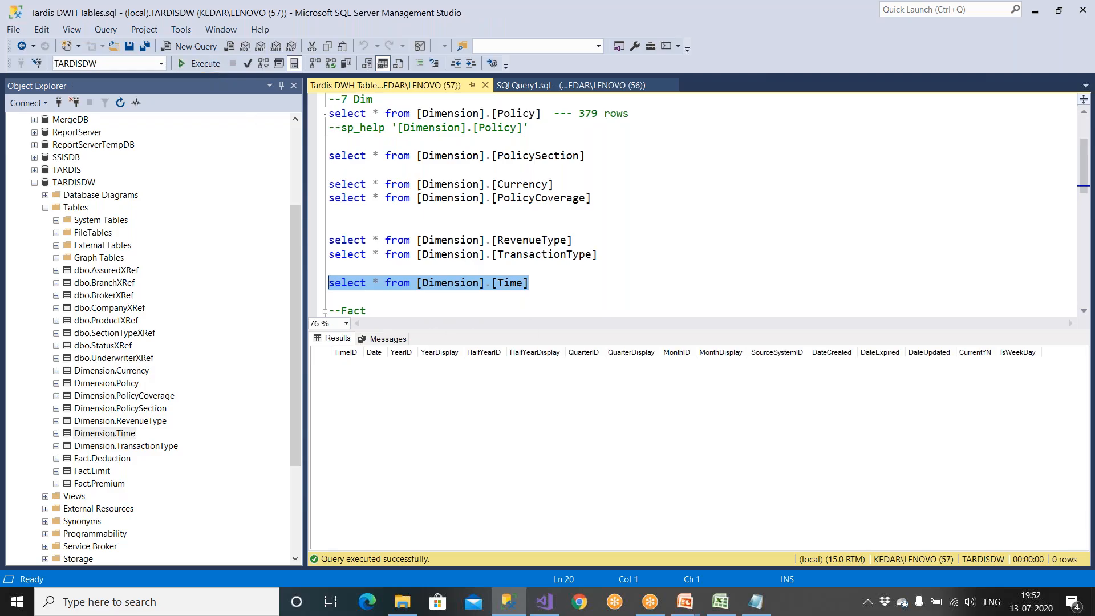
left_click(540, 287)
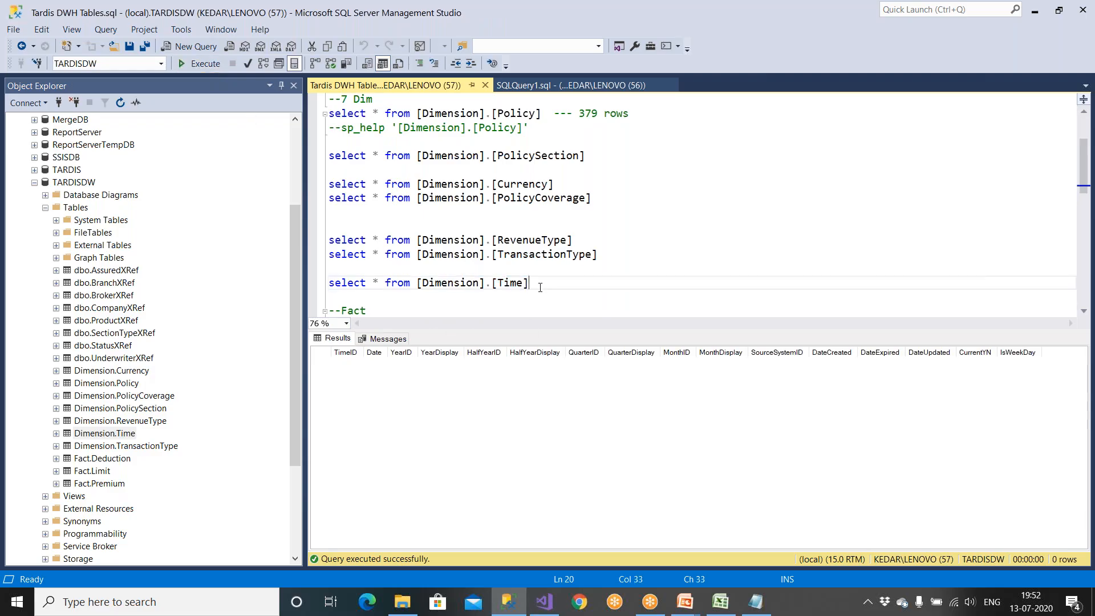
Collapse the TARDISDW database and list the tables of the TARDIS database
left_click(35, 183)
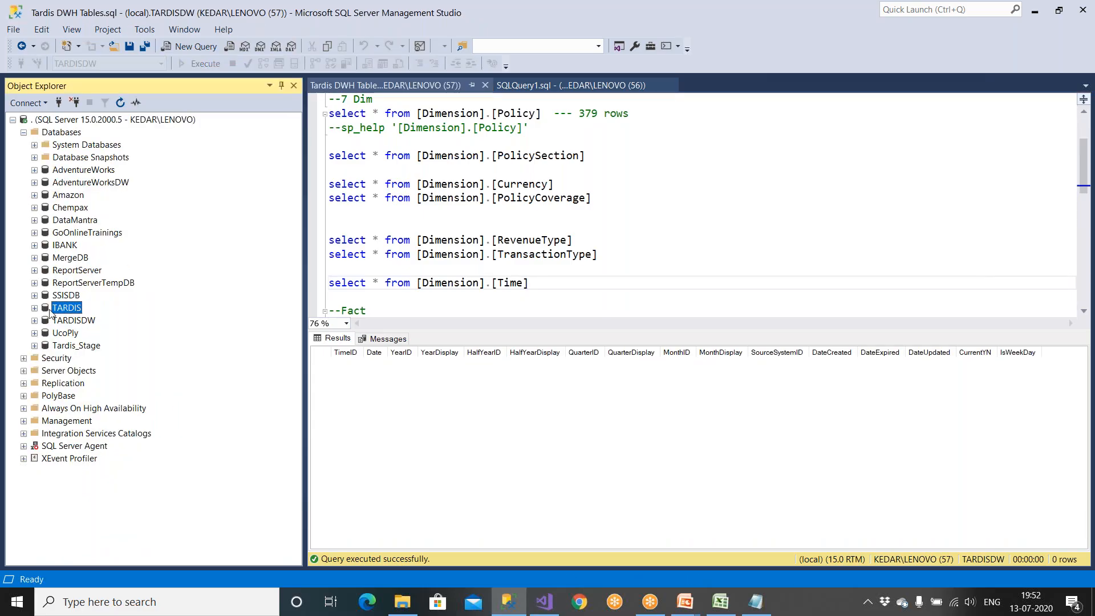
left_click(34, 308)
left_click(75, 335)
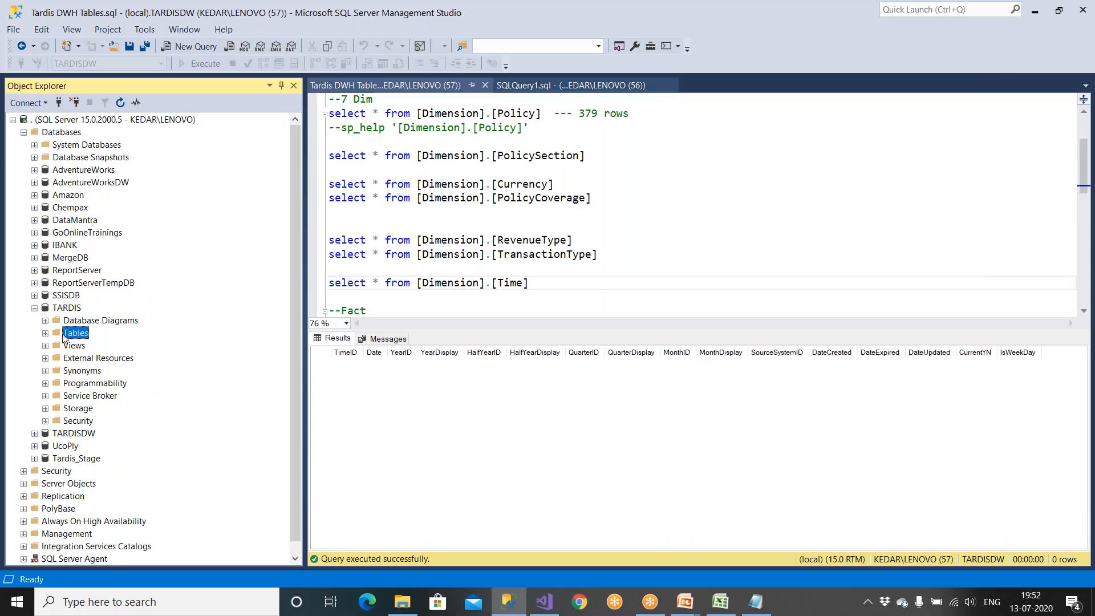
left_click(45, 333)
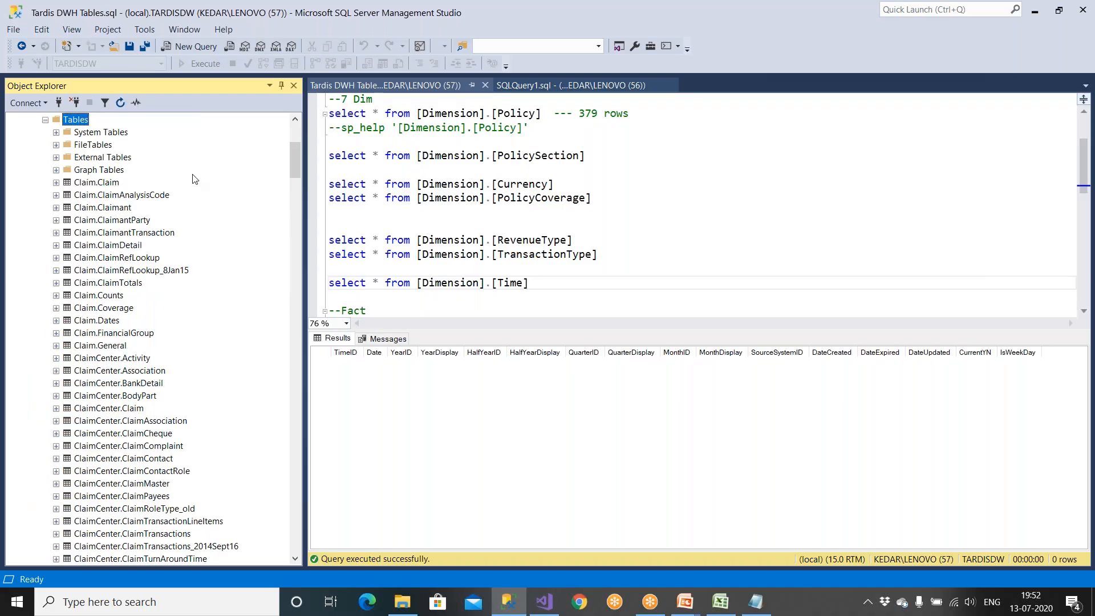
Open a new query that uses the Tardis database, and run select * from Time
left_click(188, 50)
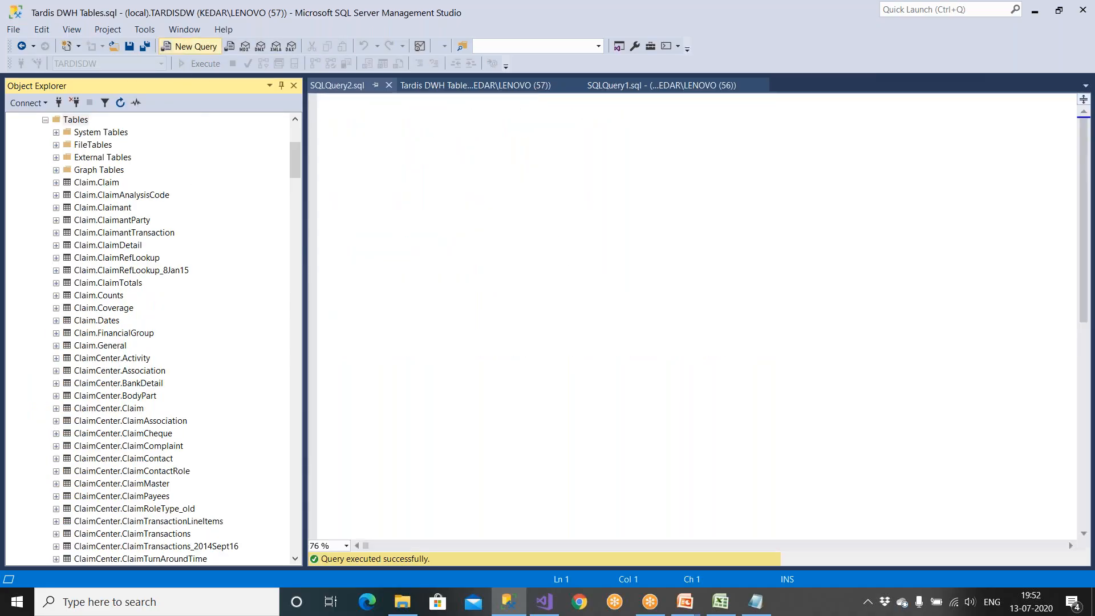
type("use Ta")
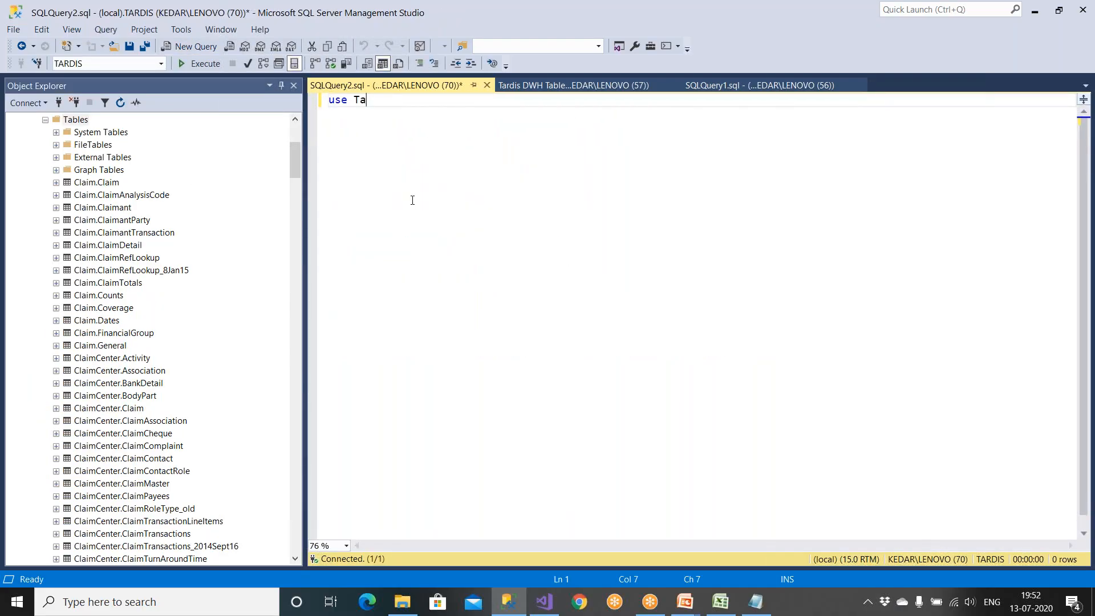
type("rdis")
key("Return")
type("go")
key("Return")
key("Return")
type("select")
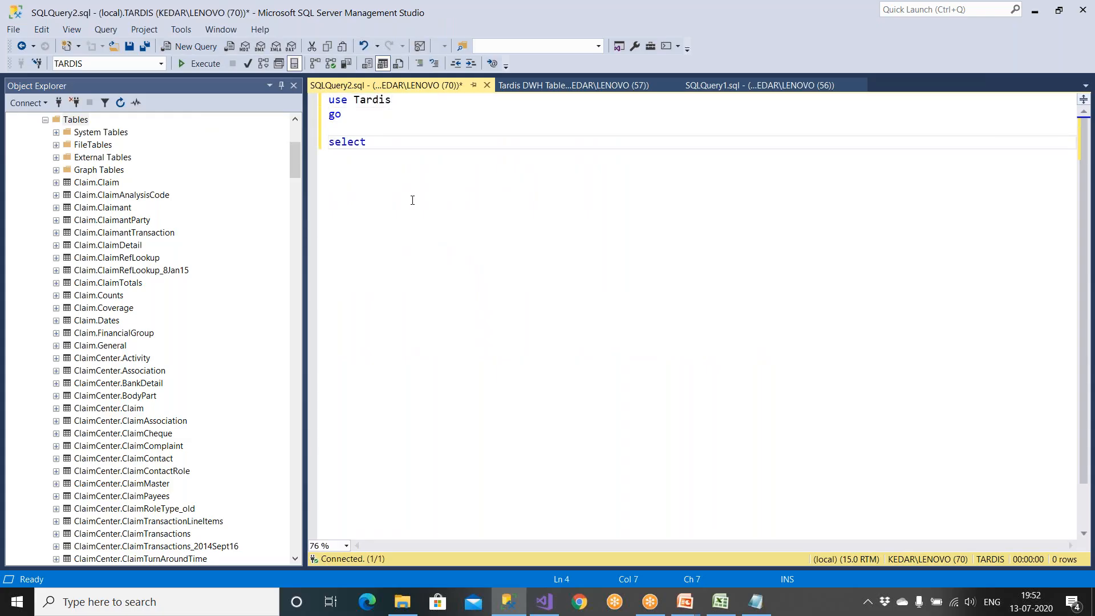
type(" * from Time")
key("Escape")
key("F5")
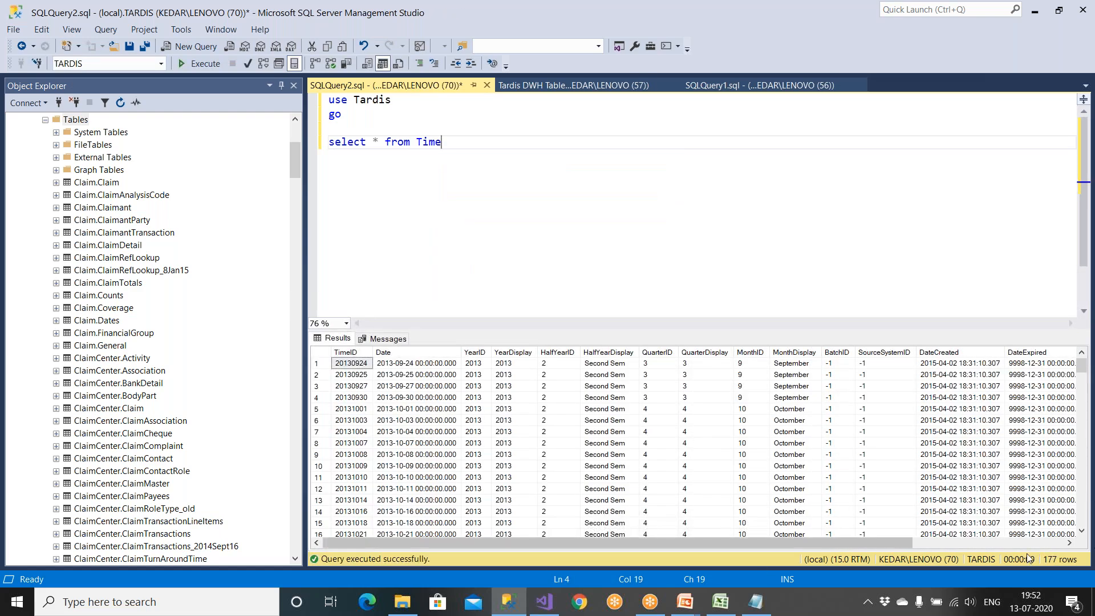
Find the dbo.Time table in the TARDIS database's table list
left_click(111, 305)
scroll(112, 308, "down", 15)
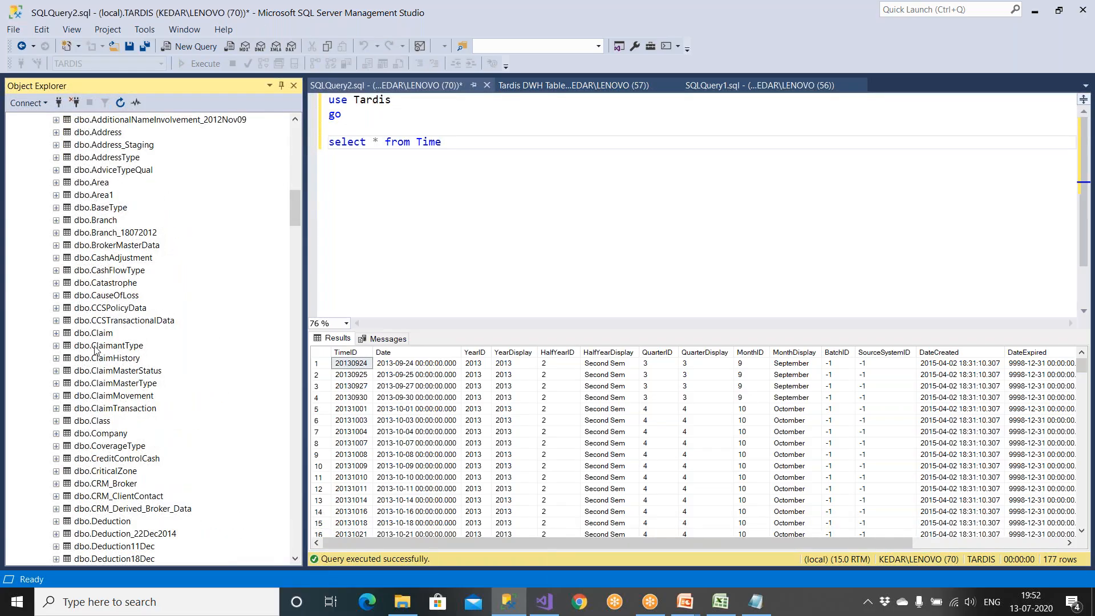
left_click(91, 420)
scroll(91, 422, "down", 5)
scroll(91, 421, "down", 20)
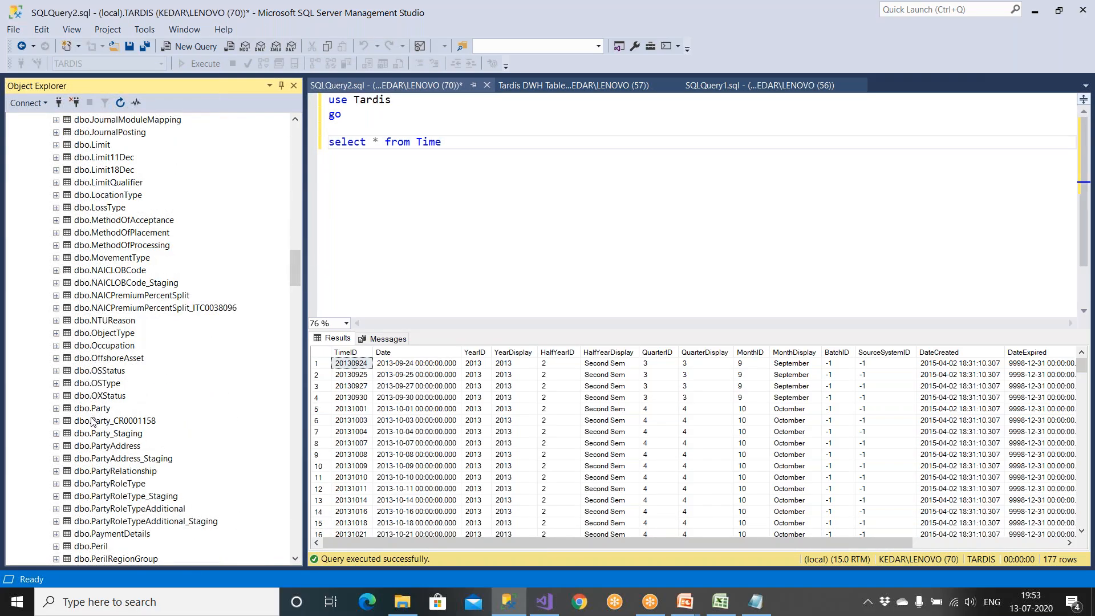
left_click(109, 398)
scroll(111, 402, "down", 5)
scroll(110, 402, "down", 14)
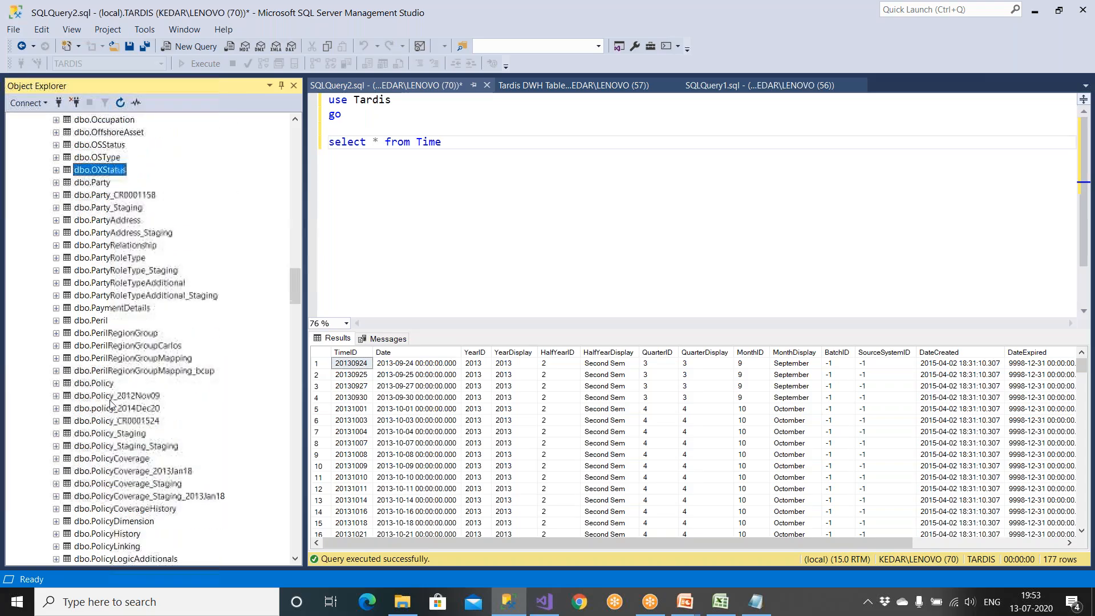
scroll(110, 402, "down", 9)
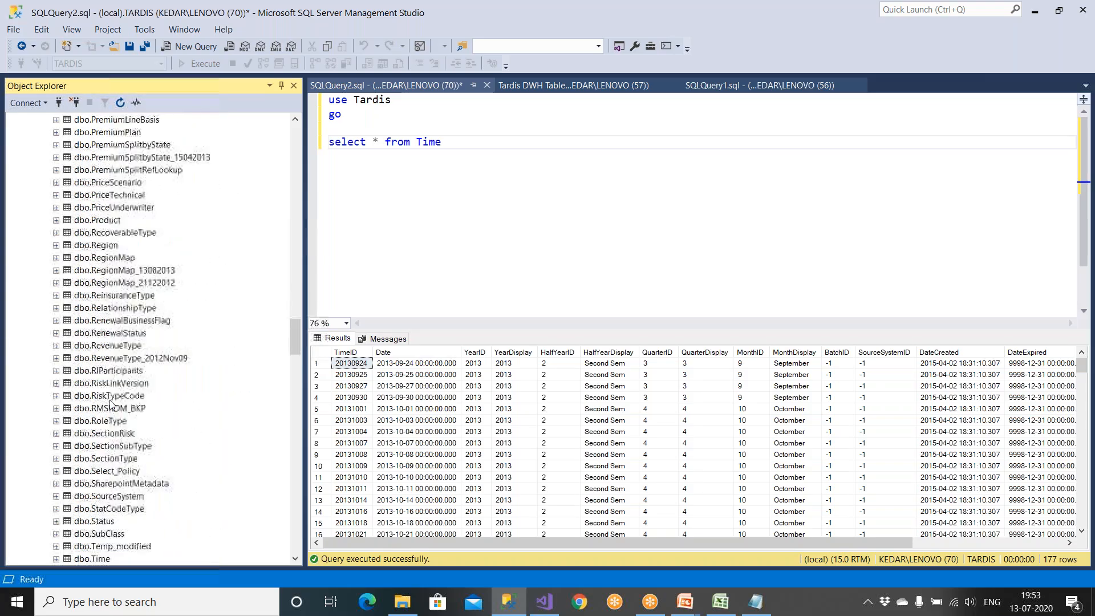
left_click(92, 371)
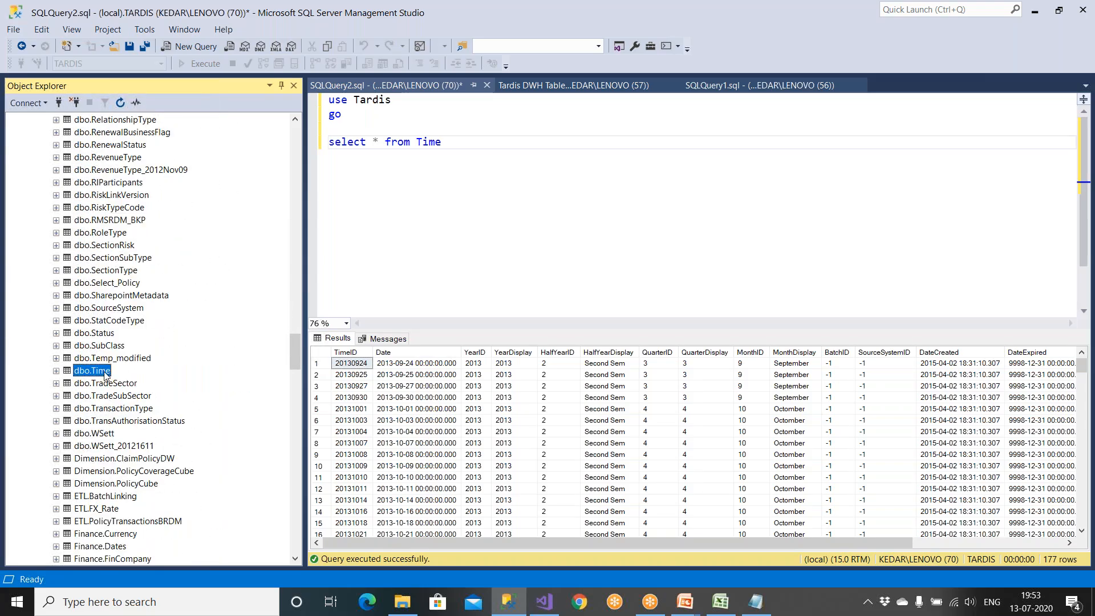
Replace Time in the query with the schema-qualified [dbo].[Time] table reference and run the whole script
double_click(420, 142)
key("BackSpace")
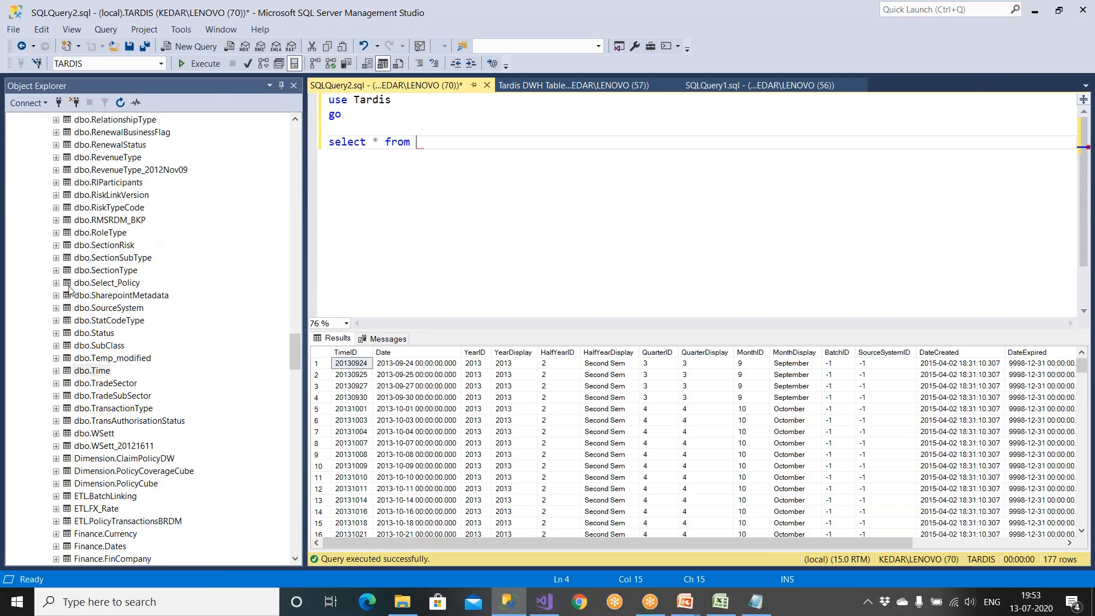
left_click_drag(105, 371, 450, 209)
left_click_drag(492, 142, 329, 100)
left_click(201, 64)
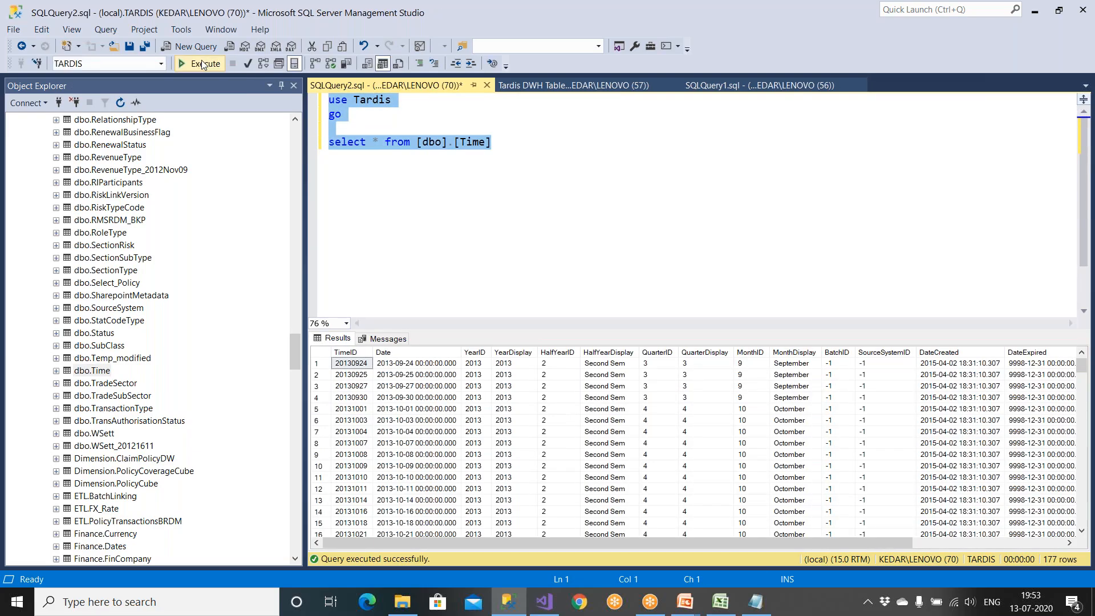
Compare the Dimension.Time query in the Tardis DWH Tables script with the dbo.Time query and their result columns
left_click(587, 85)
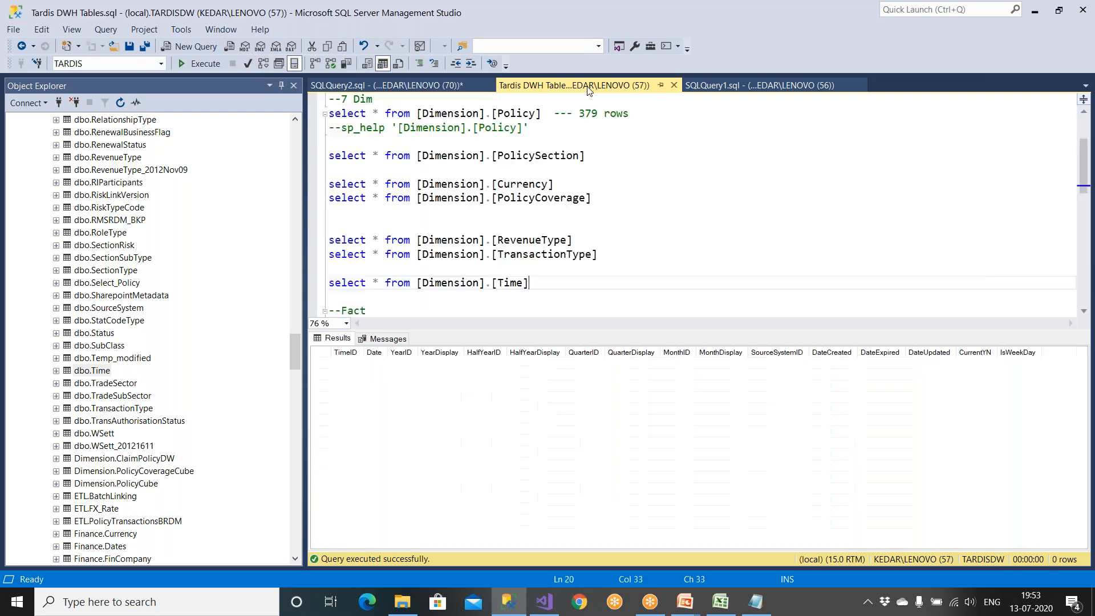
key("shift+Left")
key("shift+Left")
key("shift+Left")
key("shift+Left")
key("shift+Left")
key("shift+Left")
key("shift+Home")
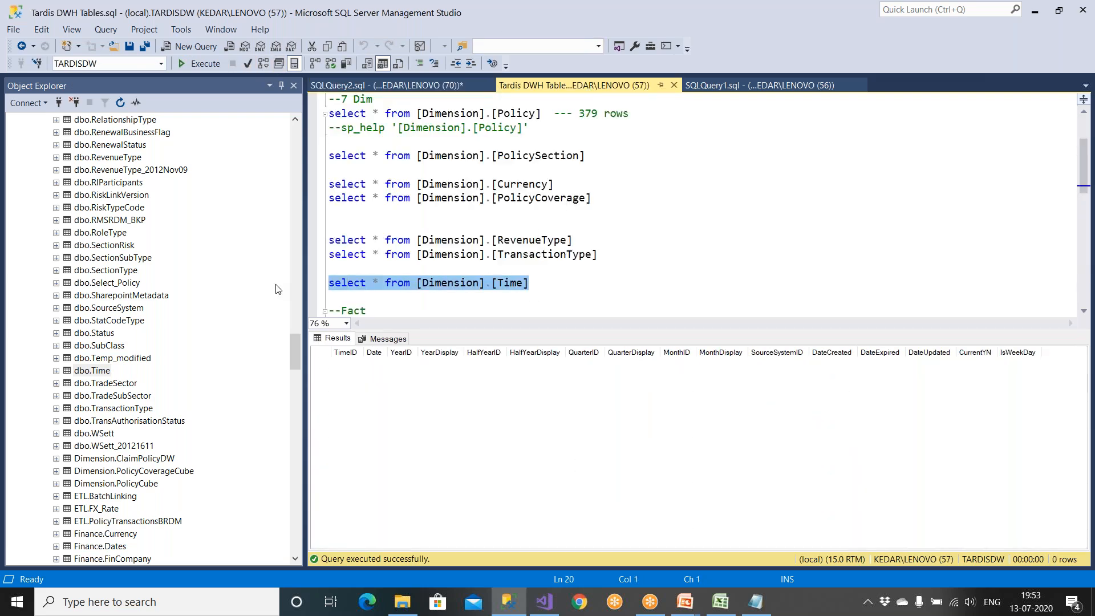
left_click(410, 85)
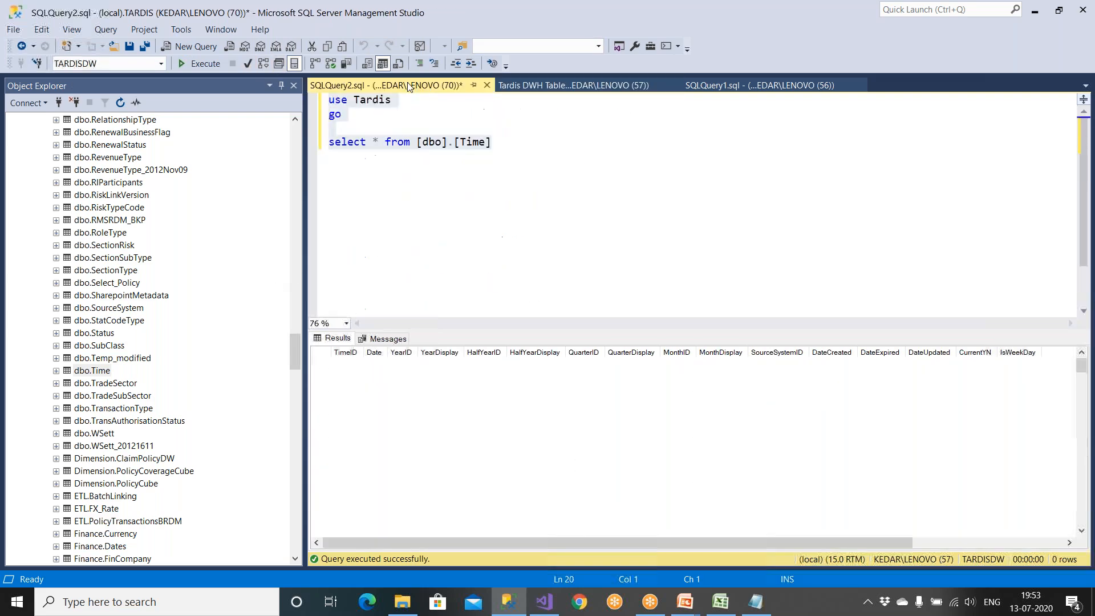
left_click(414, 181)
left_click_drag(495, 144, 301, 86)
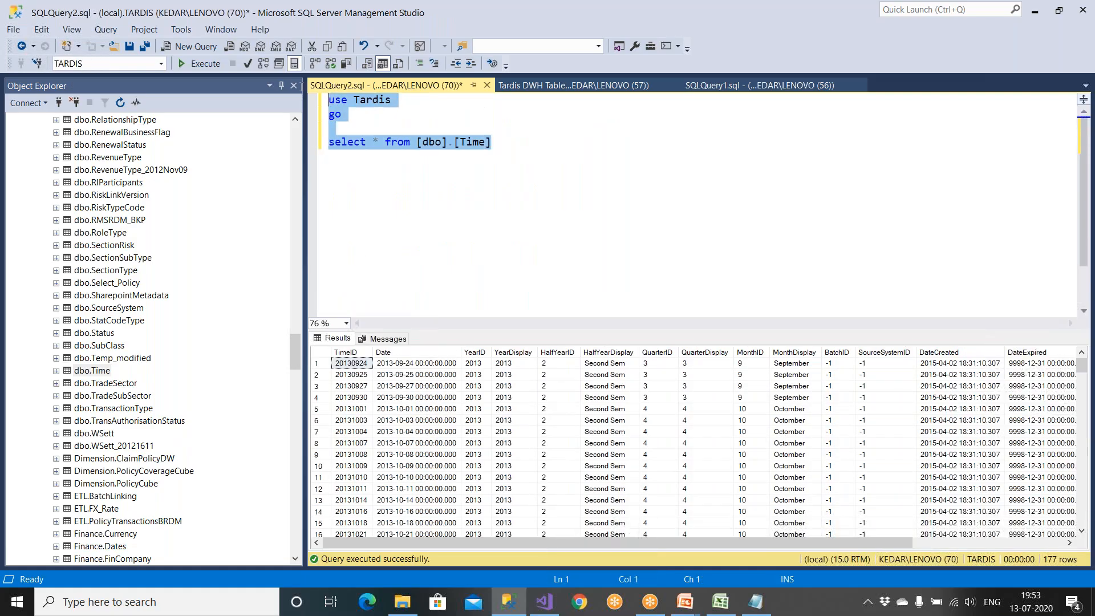
Rerun the Dimension.Time query in the Tardis DWH Tables script
left_click(507, 82)
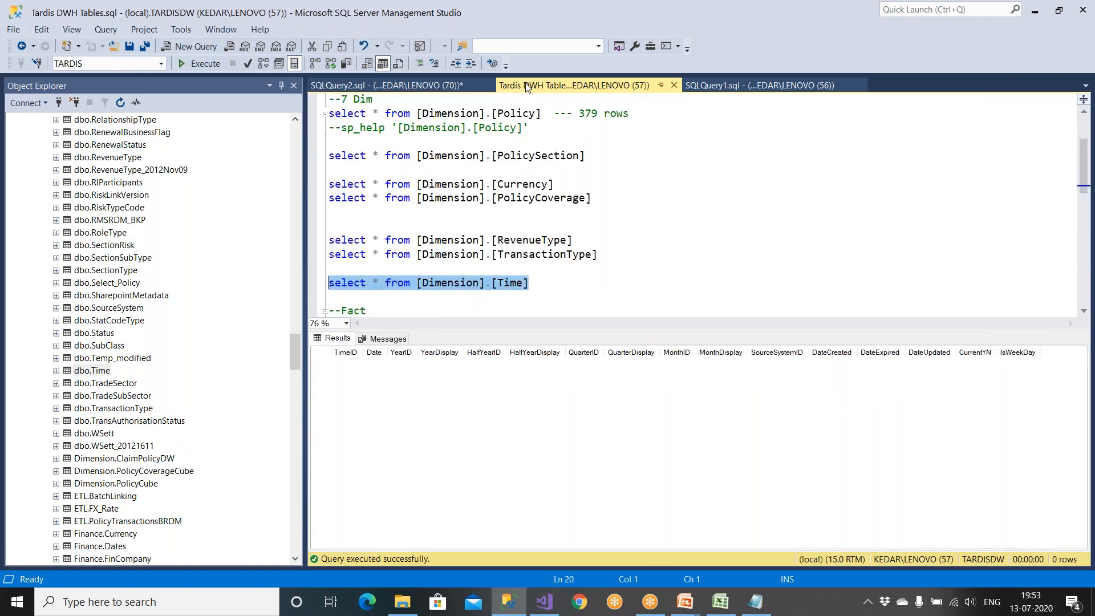
key("Down")
key("Down")
left_click_drag(521, 281, 554, 286)
left_click(212, 65)
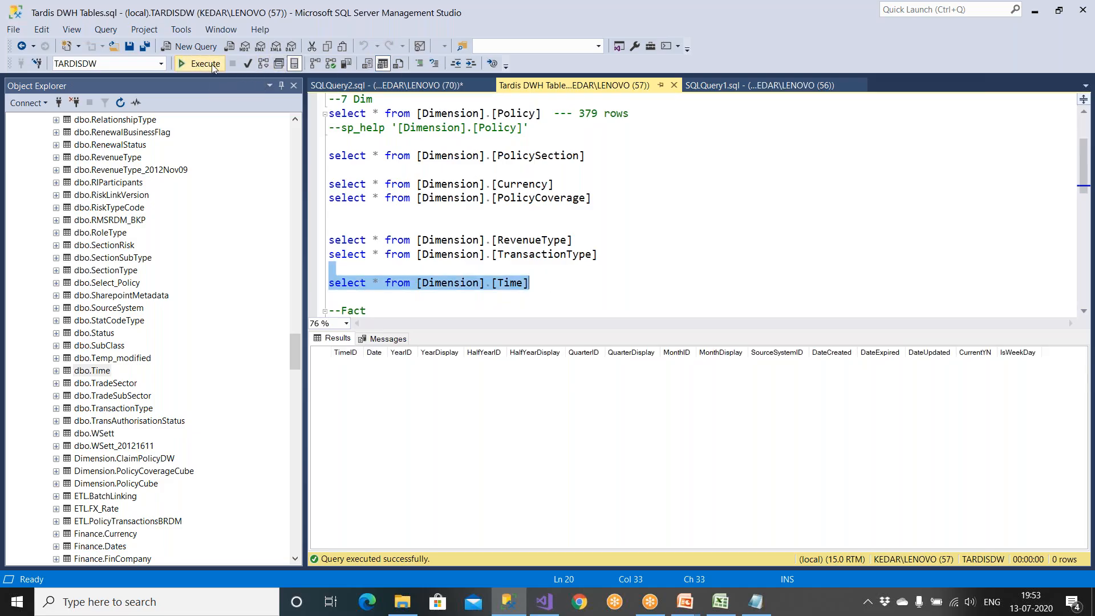
Add the line insert into [Dimension].[Time] directly above the Dimension.Time select statement
left_click(469, 270)
key("Return")
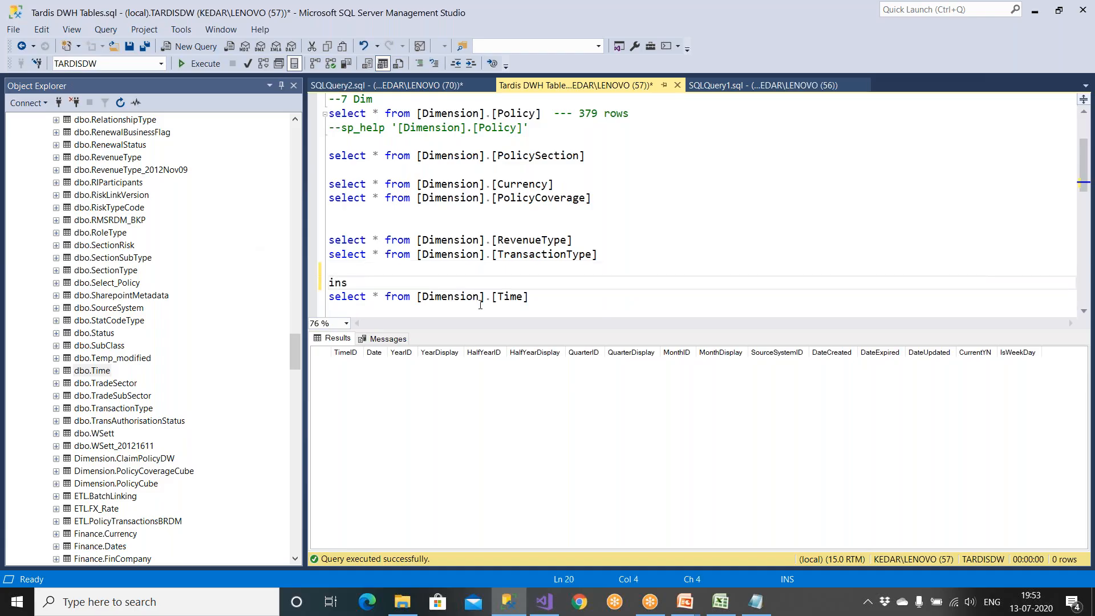
type("insert into")
left_click_drag(417, 296, 532, 297)
key("ctrl+c")
left_click(425, 284)
key("ctrl+v")
Change the select's source to Tardis..[Time] and run only that select statement
left_click_drag(418, 297, 486, 297)
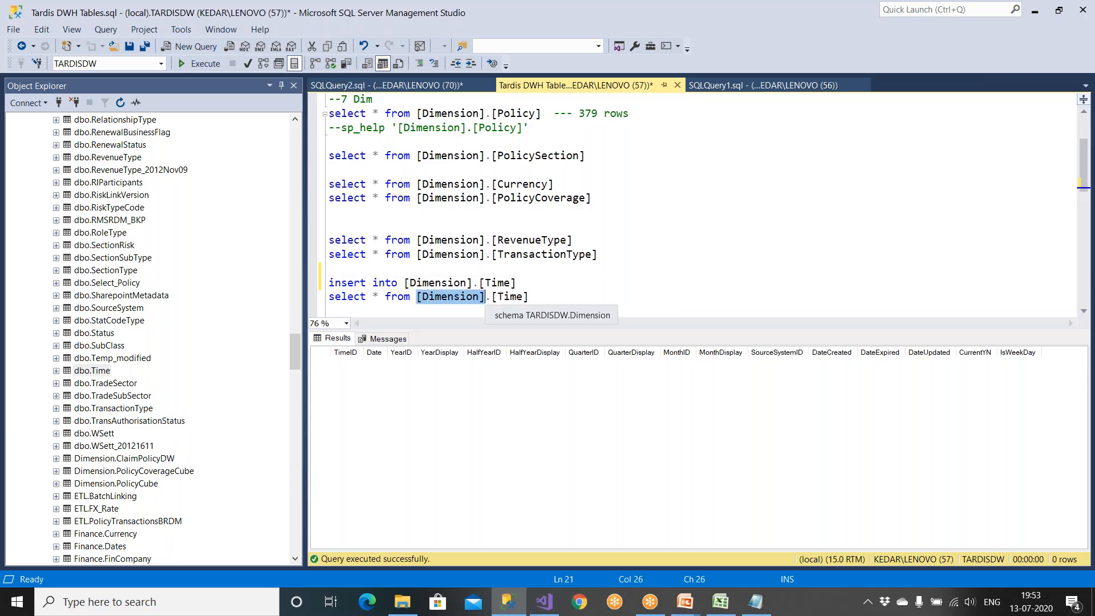
type("Tardis")
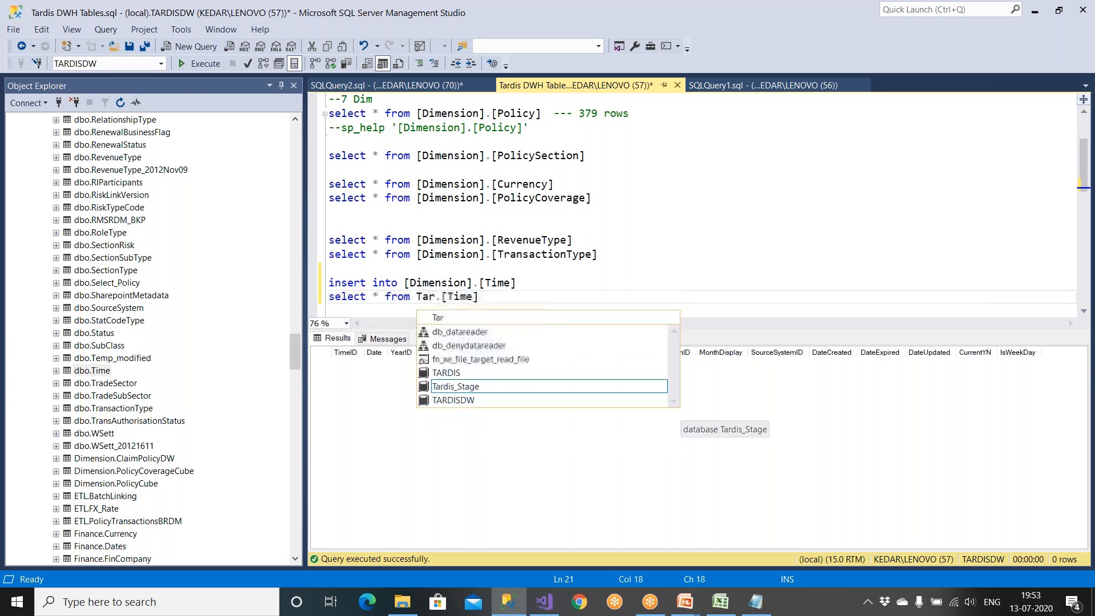
type(".")
left_click_drag(510, 297, 328, 298)
left_click(195, 64)
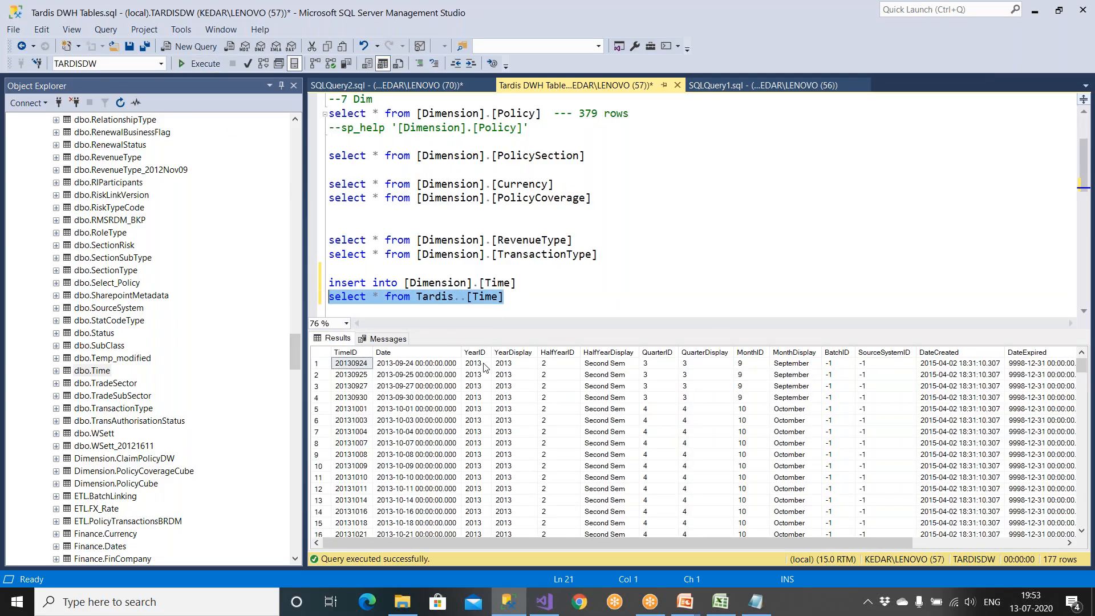
Add a separate select * from [Dimension].[Time] query below the insert statement
left_click(460, 309)
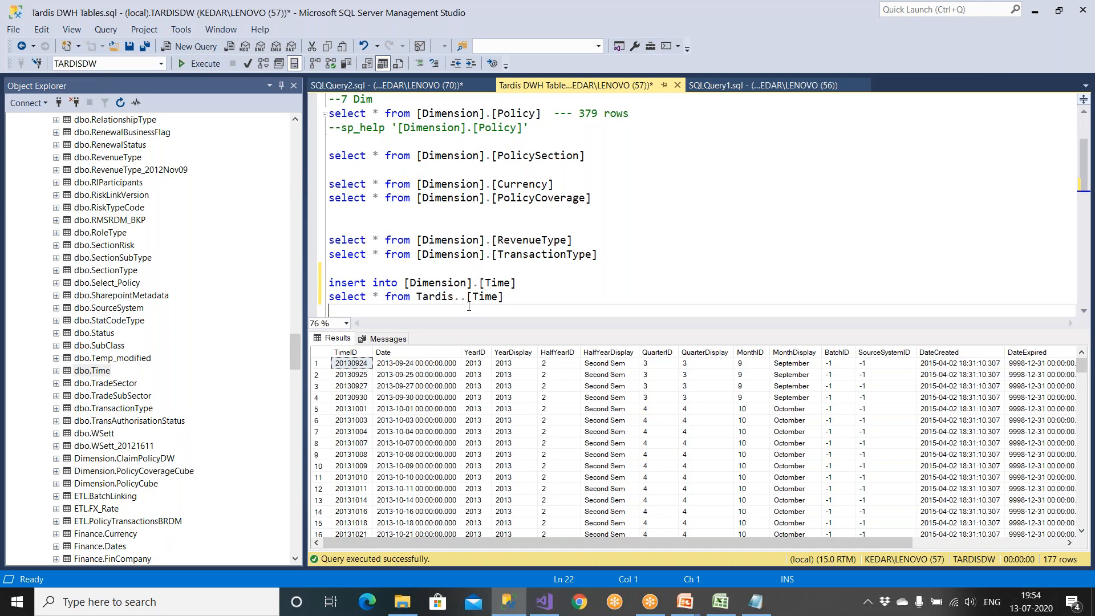
left_click_drag(504, 297, 318, 277)
left_click_drag(404, 283, 516, 283)
scroll(512, 268, "down", 2)
left_click_drag(516, 198, 402, 198)
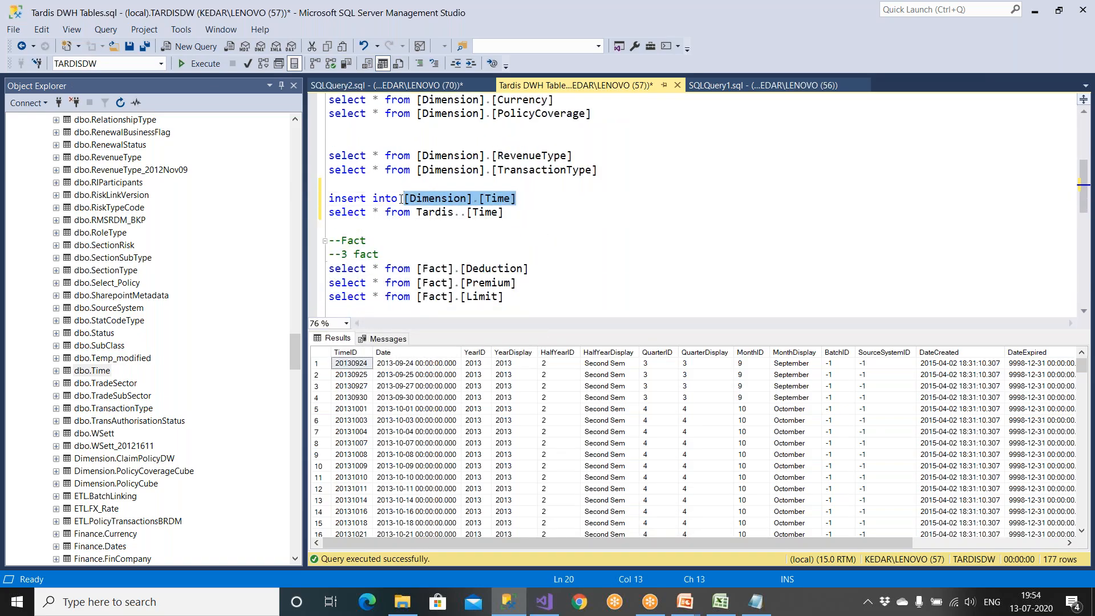
left_click(514, 213)
key("Return")
key("Return")
type("se")
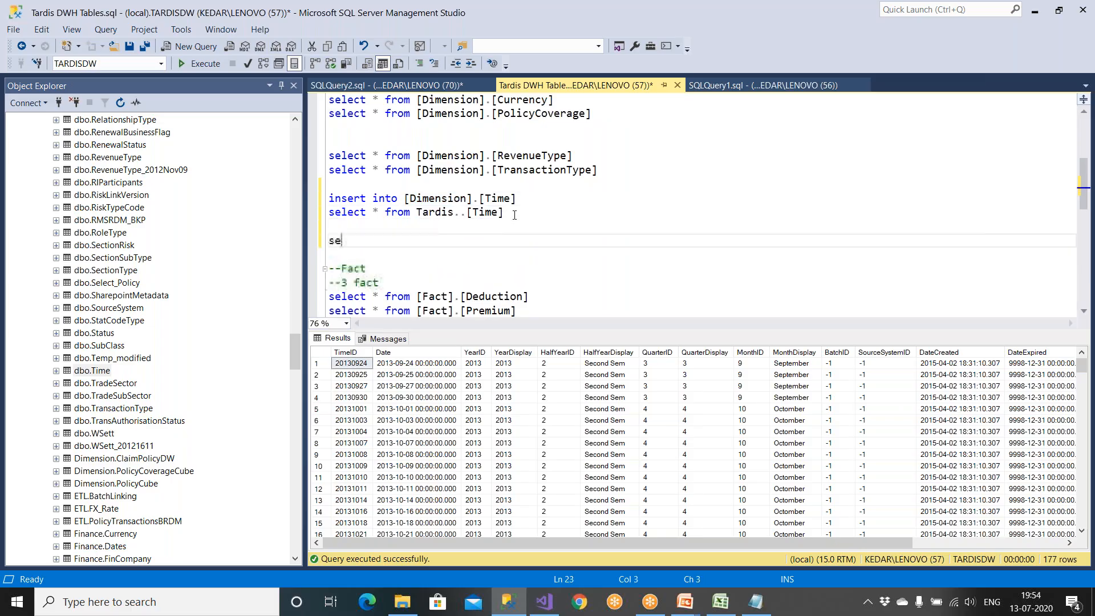
type("lect * from")
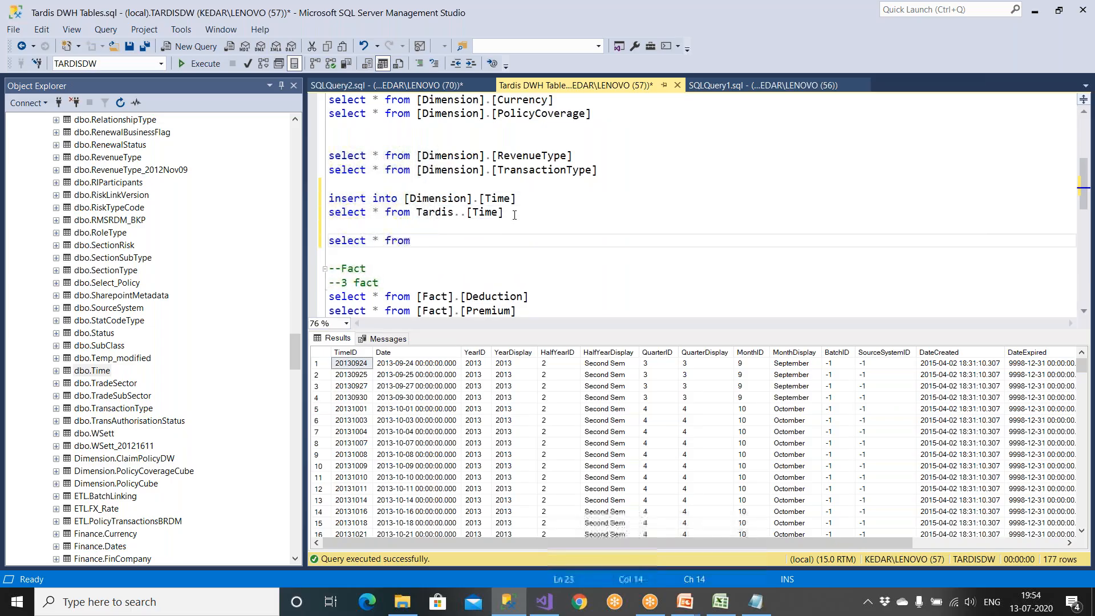
key("ctrl+v")
left_click_drag(517, 213, 318, 204)
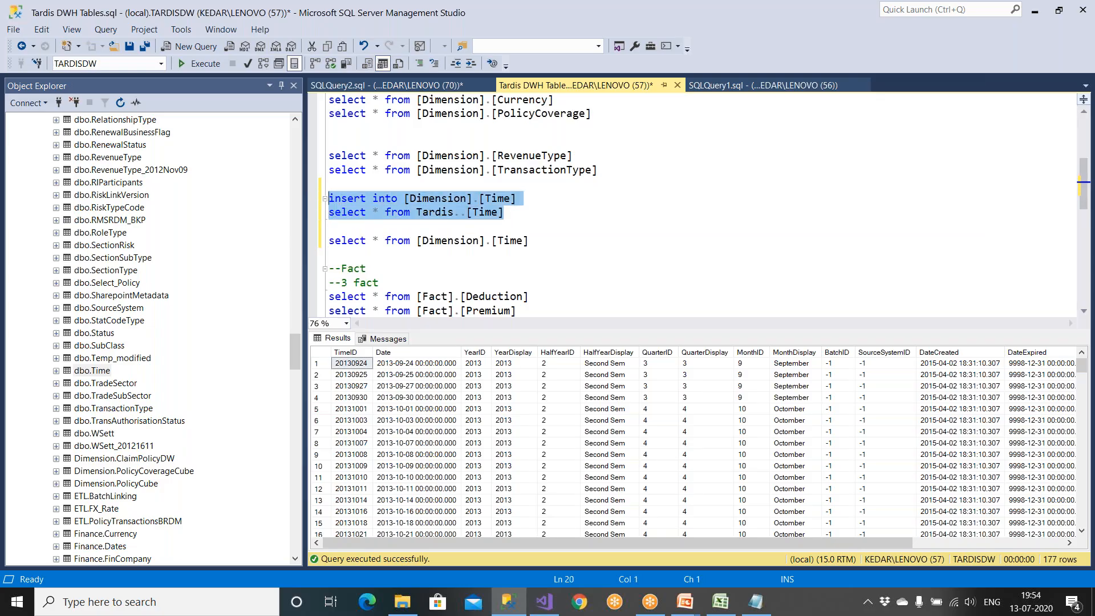
left_click(381, 224)
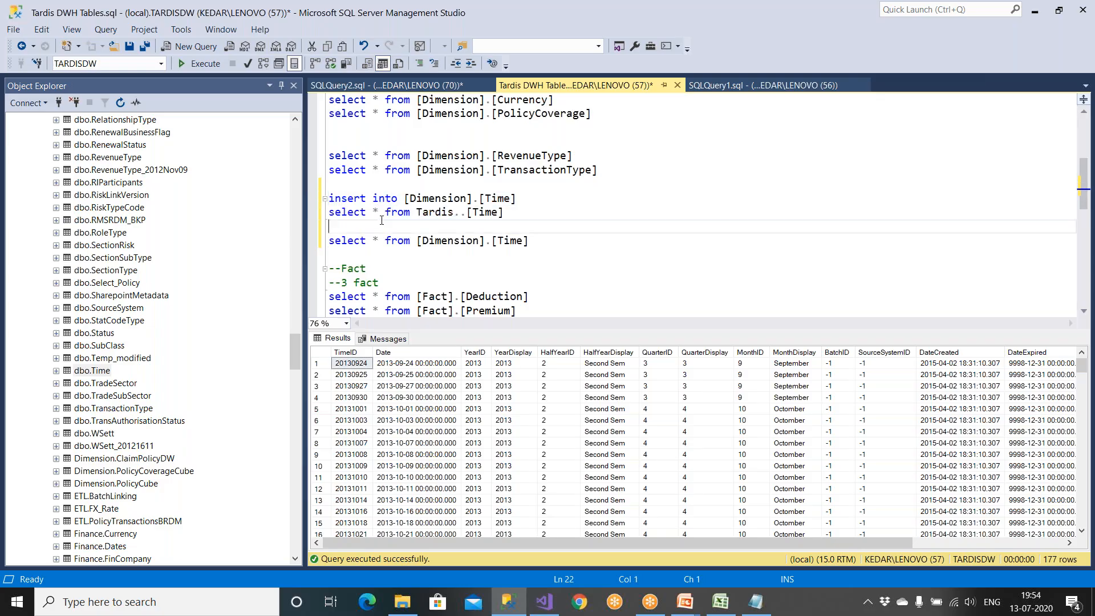
mouse_move(330, 200)
left_mouse_down()
mouse_move(528, 217)
mouse_move(327, 200)
left_mouse_up()
left_click(534, 220)
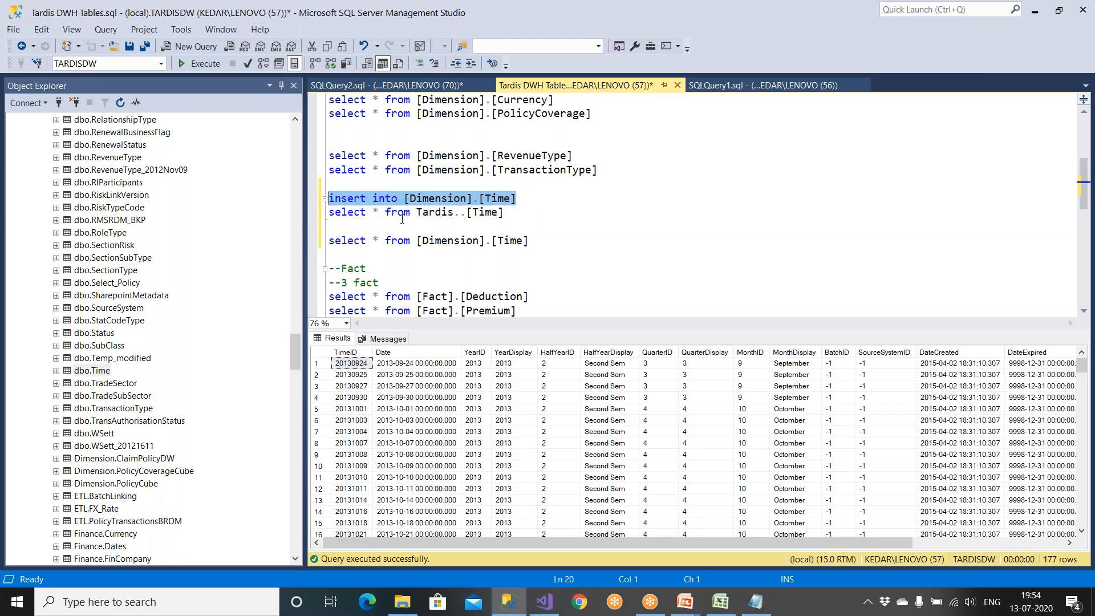
left_click_drag(505, 214, 328, 212)
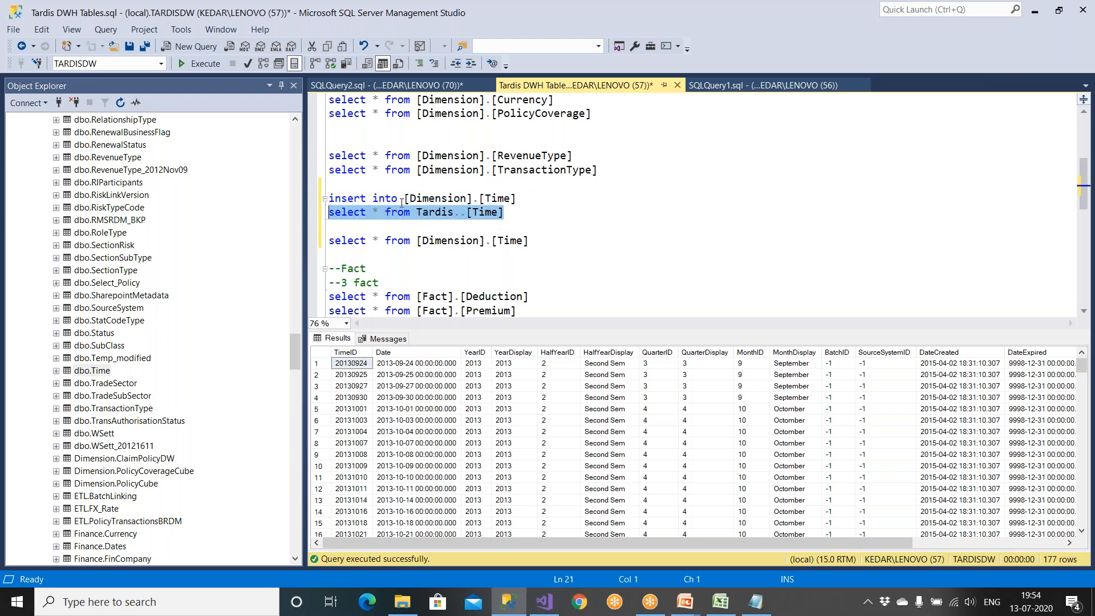
left_click(407, 200)
left_click_drag(406, 200, 516, 199)
Run only the select query on Dimension.Time below the insert statement to check the table's contents
left_click_drag(532, 242, 307, 243)
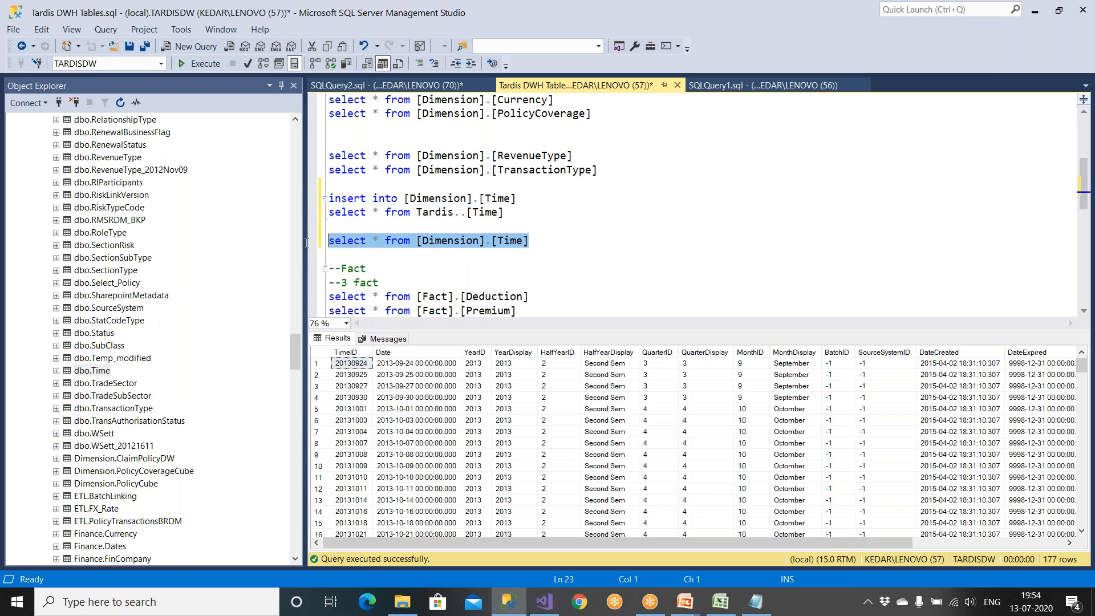
left_click(211, 68)
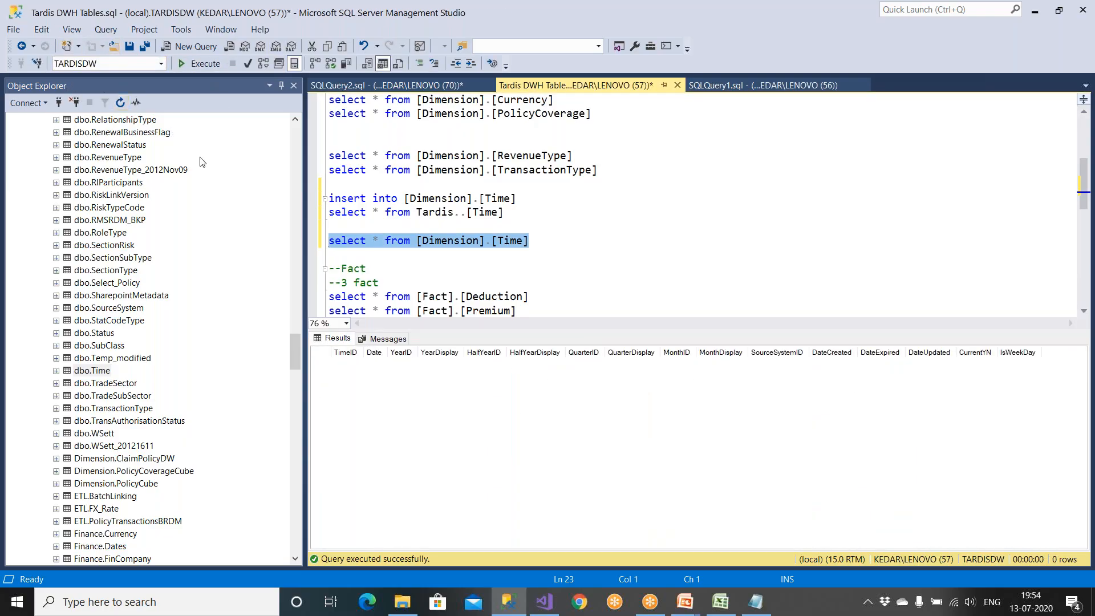
double_click(445, 213)
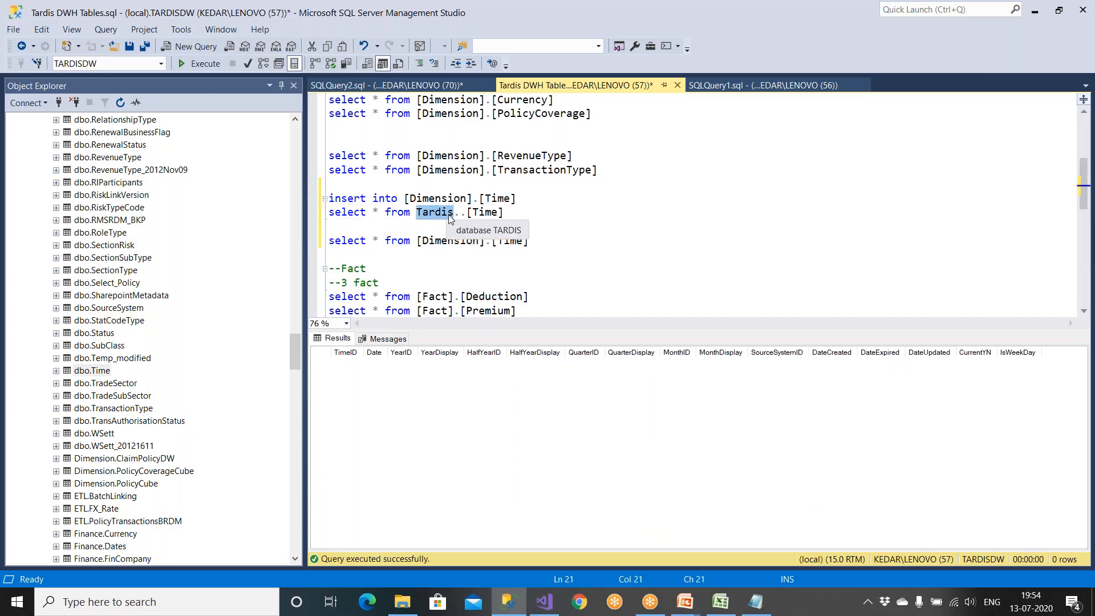
left_click(462, 214)
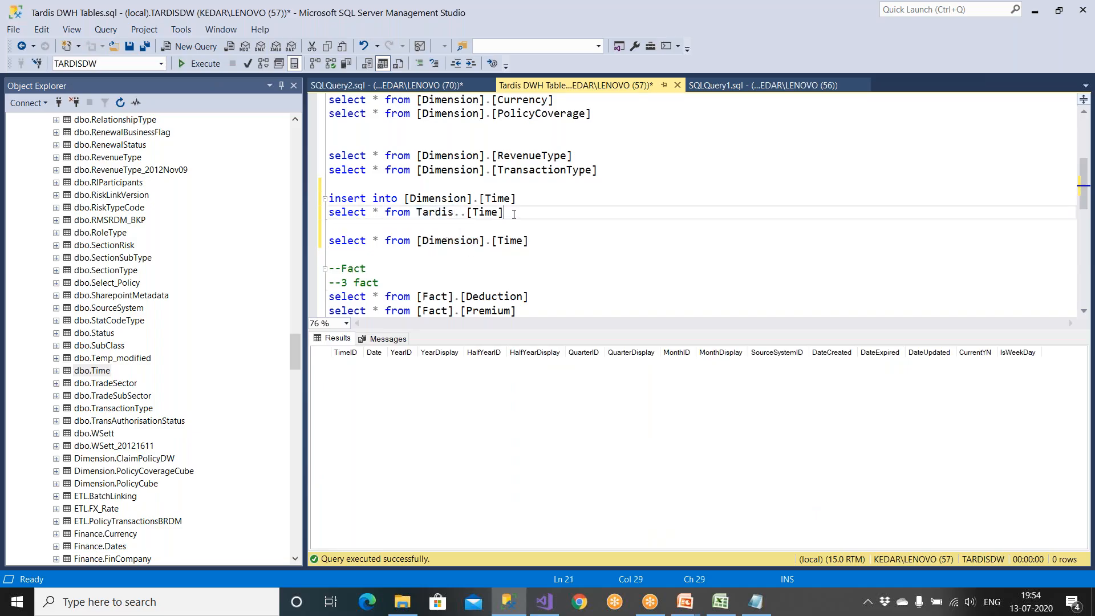
left_click_drag(515, 212, 434, 212)
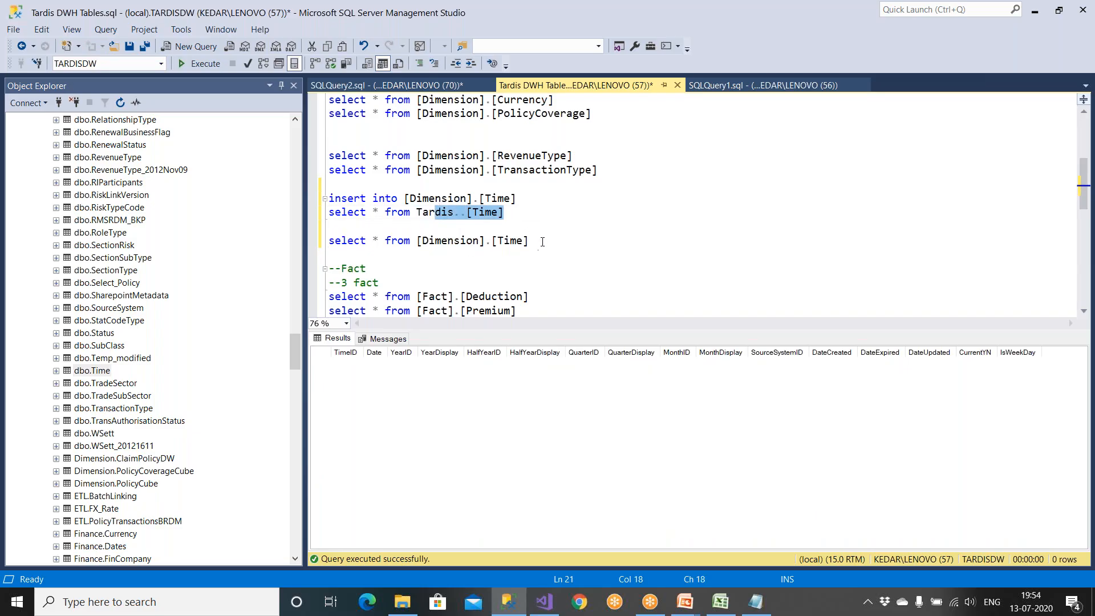
left_click_drag(529, 240, 323, 240)
left_click(212, 67)
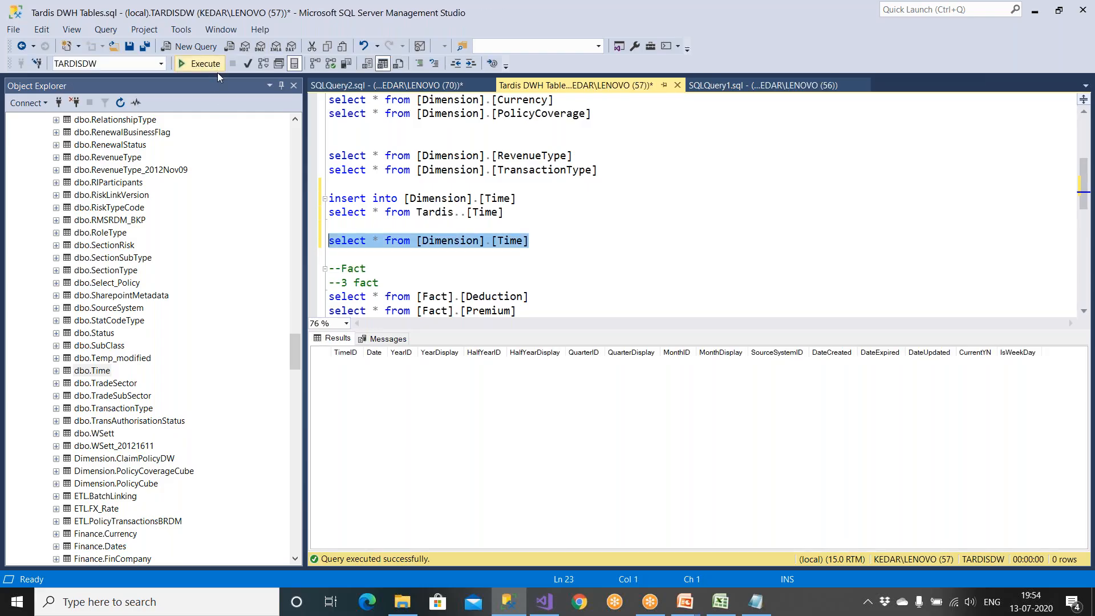
Try to run the insert into Dimension.Time together with its select from Tardis..[Time]
left_click_drag(504, 212, 292, 194)
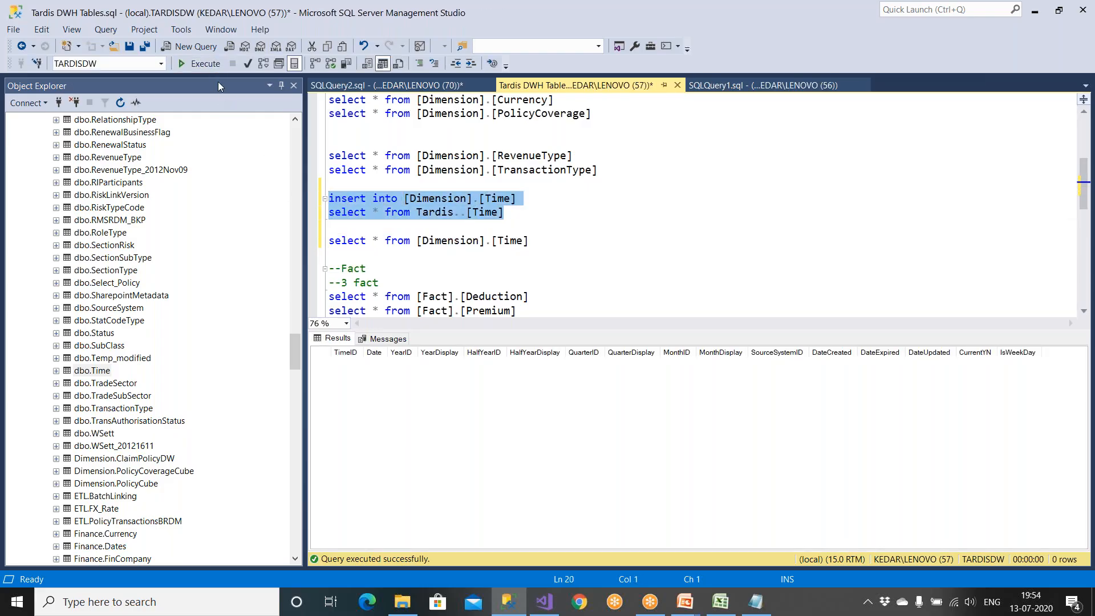
left_click(214, 67)
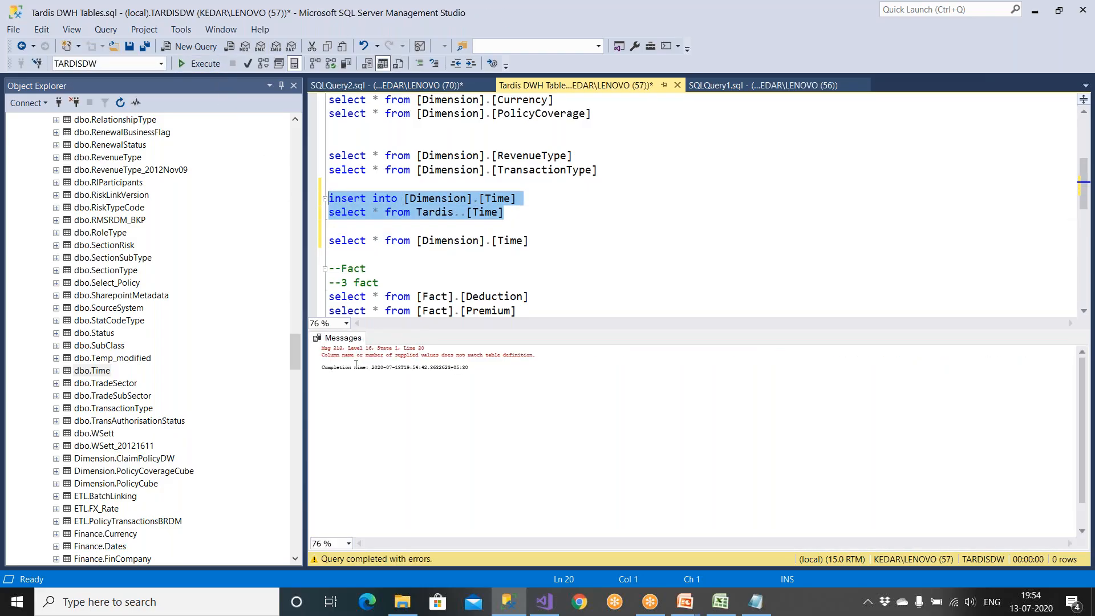
scroll(359, 374, "up", 10)
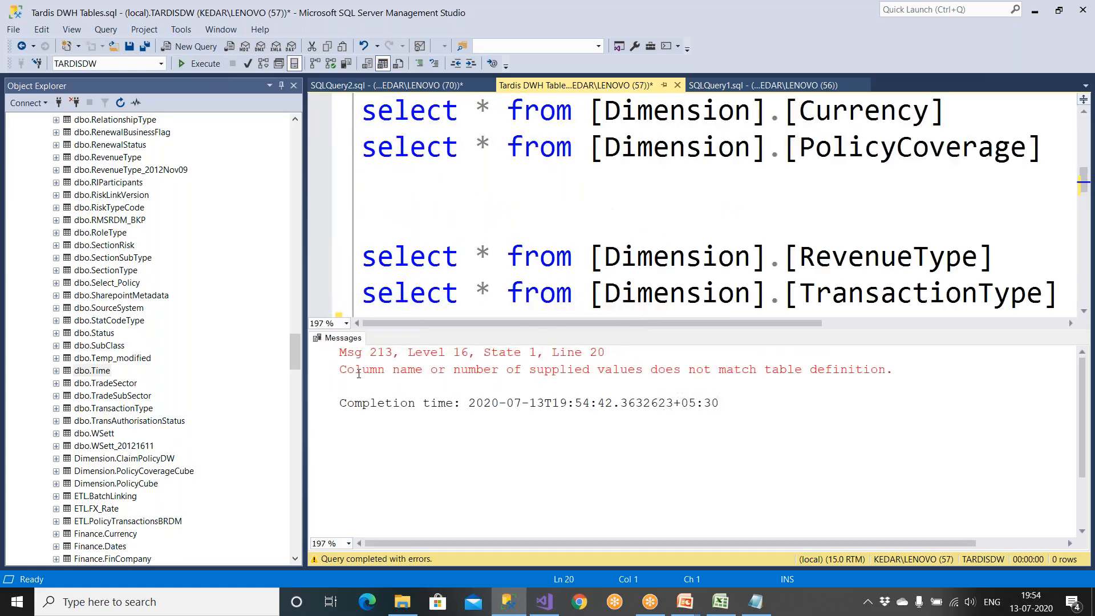
scroll(668, 273, "down", 6)
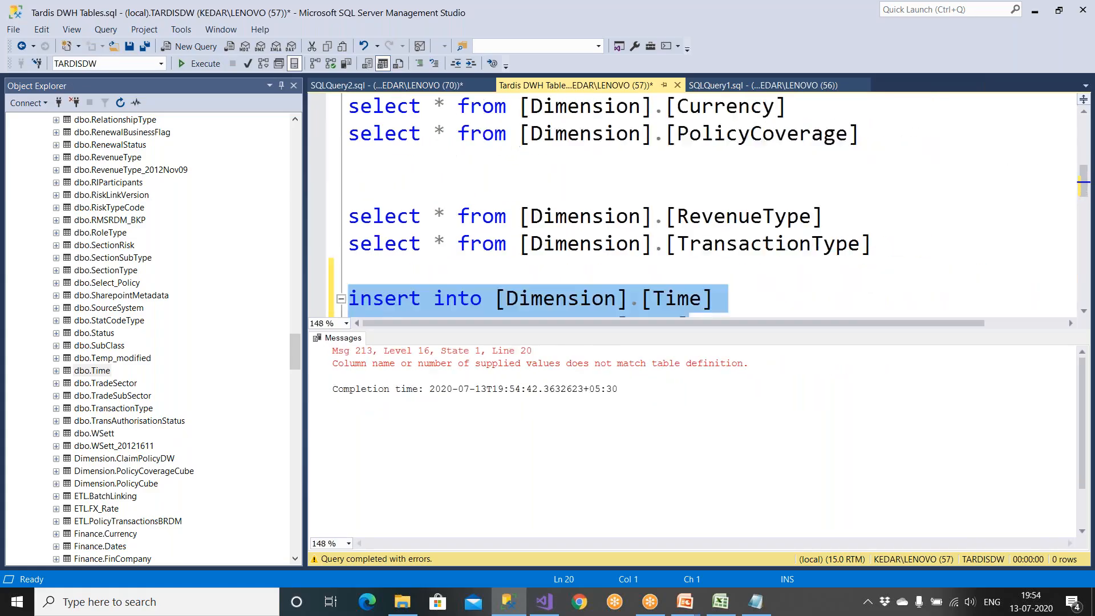
Run only the select statement on Tardis..[Time], without the insert line
left_click(597, 206)
left_click_drag(595, 207, 339, 207)
left_click(206, 63)
left_click(349, 372)
left_click(439, 368)
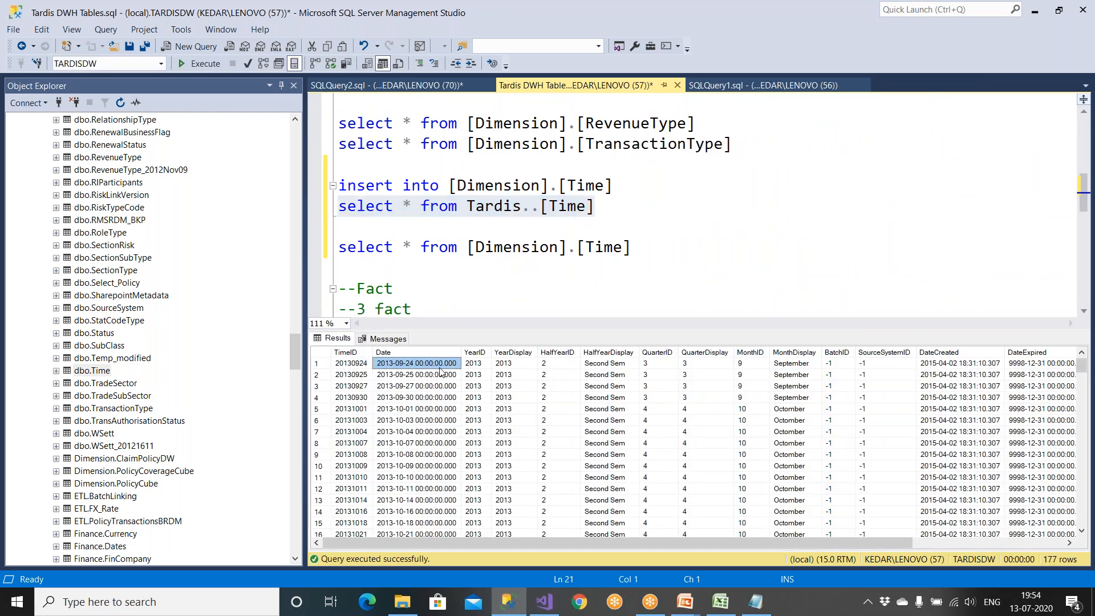
Examine every column of the Tardis Time results, from Date through CurrentYN and IsWeekDay
key("Right")
key("Right")
key("Right")
key("Right")
key("Right")
key("Right")
key("Right")
key("Right")
key("Right")
key("Right")
key("Right")
key("Right")
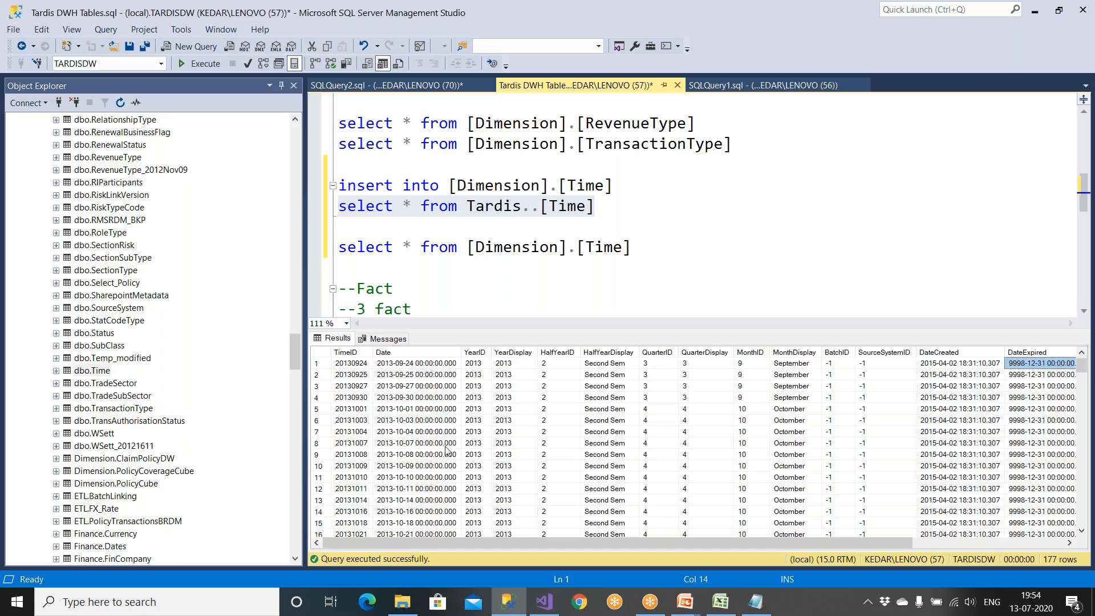
left_click_drag(849, 543, 1000, 543)
left_click(964, 357)
left_click(1015, 358)
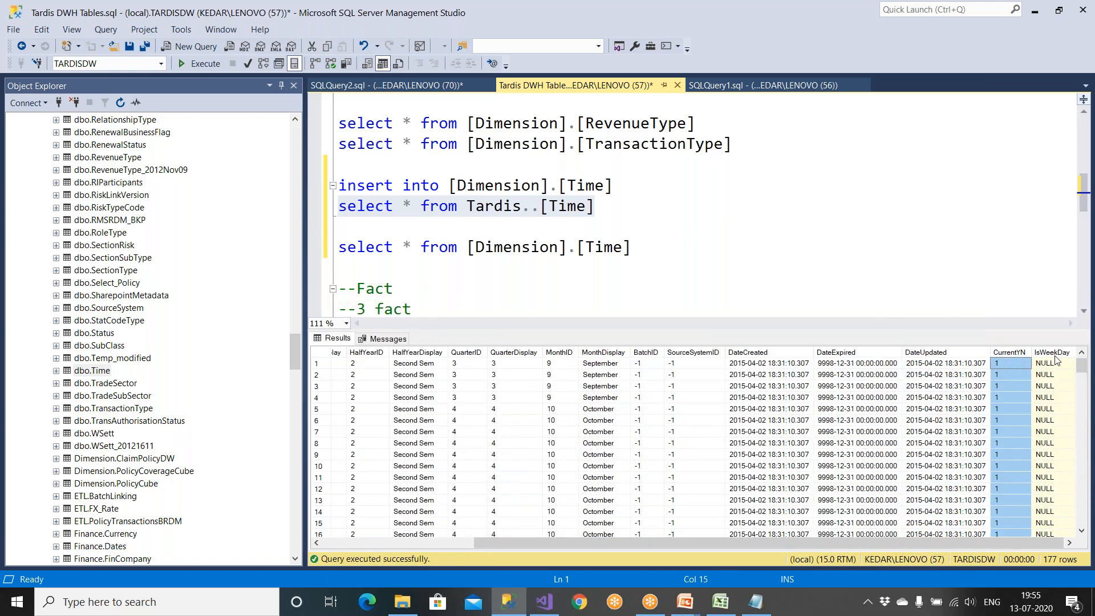
left_click(1055, 358)
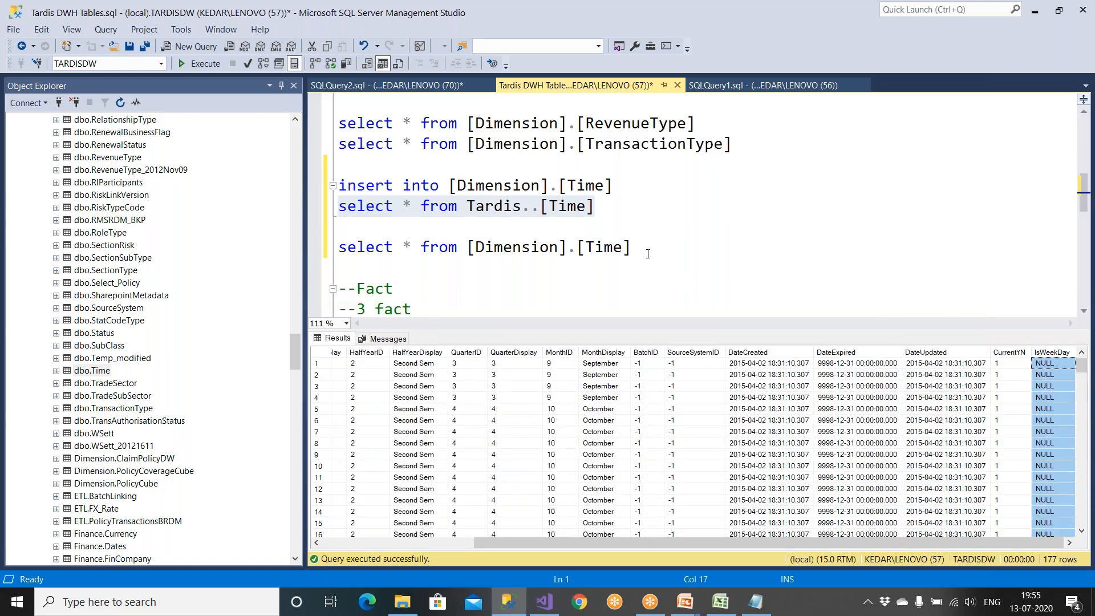
Run only the select on Dimension.Time to check its column list against the Tardis source
left_click_drag(631, 248, 339, 247)
left_click(197, 64)
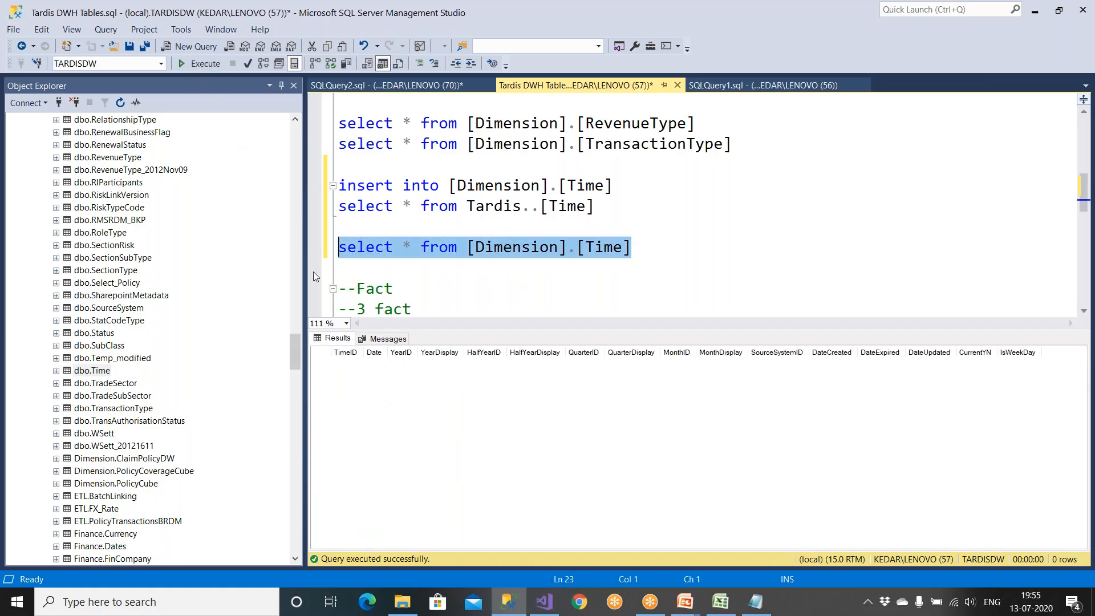
left_click(360, 288)
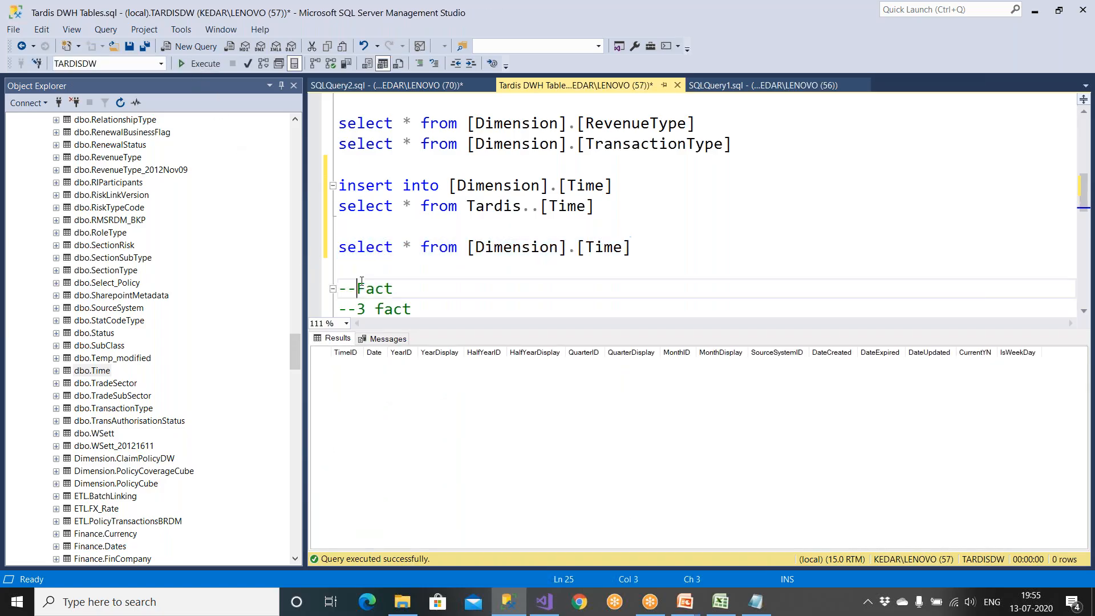
Limit the Tardis Time select to top 1, put it directly above the Dimension.Time select, and separate it from the insert line with a blank line
left_click(402, 205)
type("top 1")
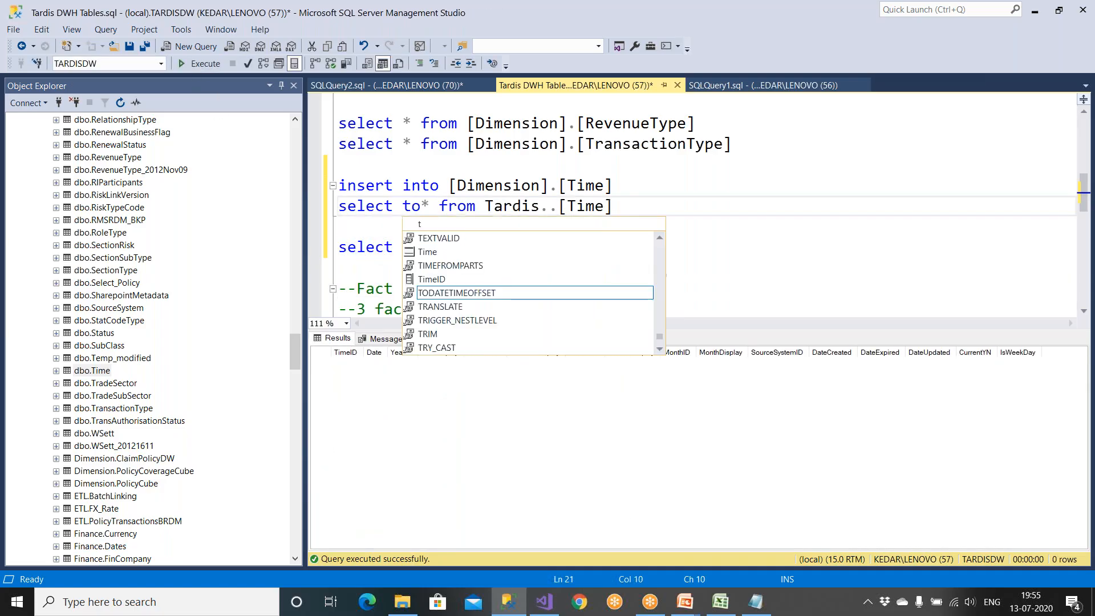
left_click(358, 224)
key("Delete")
left_click(628, 181)
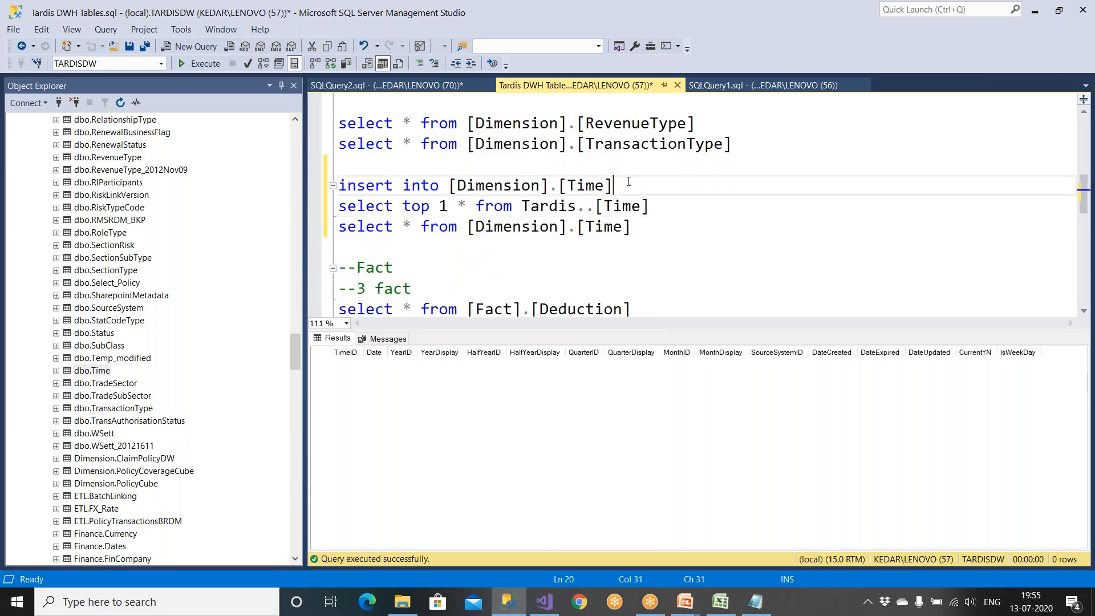
key("Return")
left_click_drag(653, 250, 339, 227)
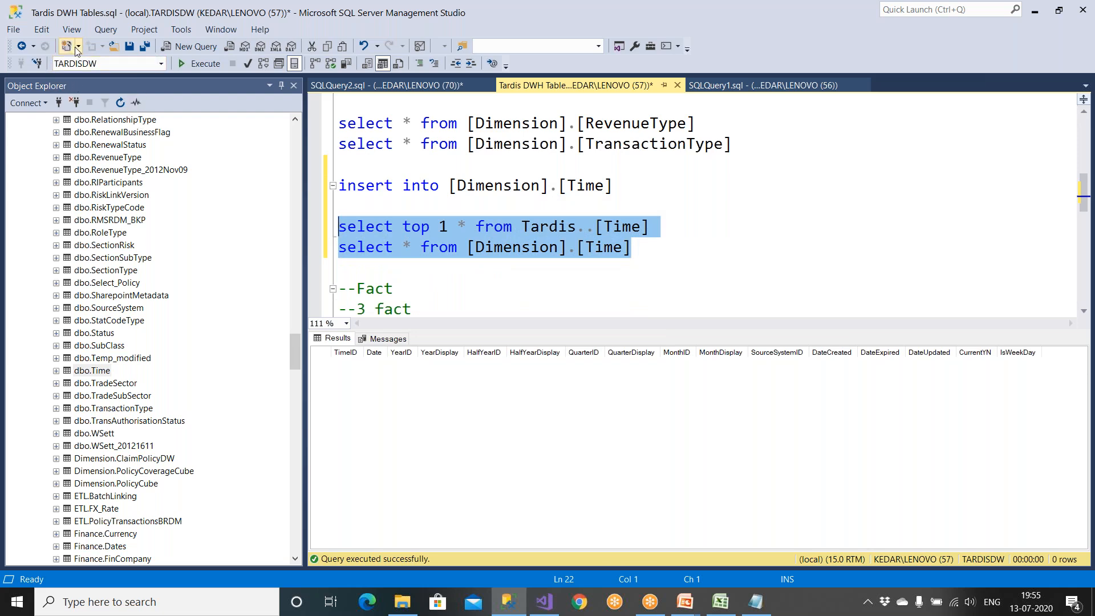
left_click(599, 293)
Rewrite the top 1 select's source as Tardis.dbo.[Time] and run only that statement
left_click_drag(522, 227, 549, 227)
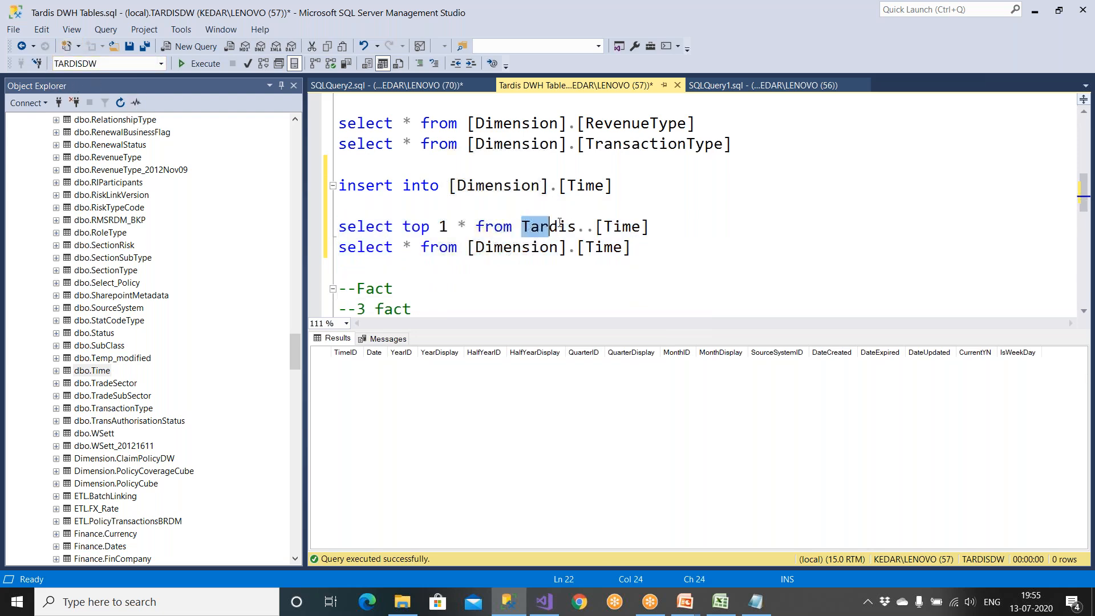
left_click_drag(559, 222, 595, 227)
key("Delete")
key("shift+End")
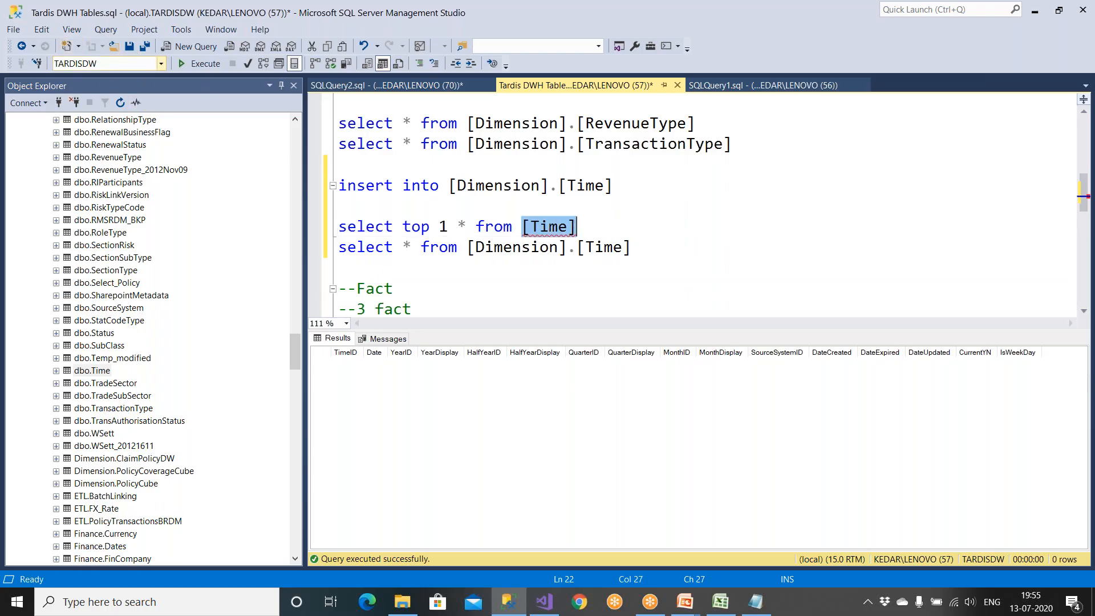
left_click(521, 227)
type("Tardis")
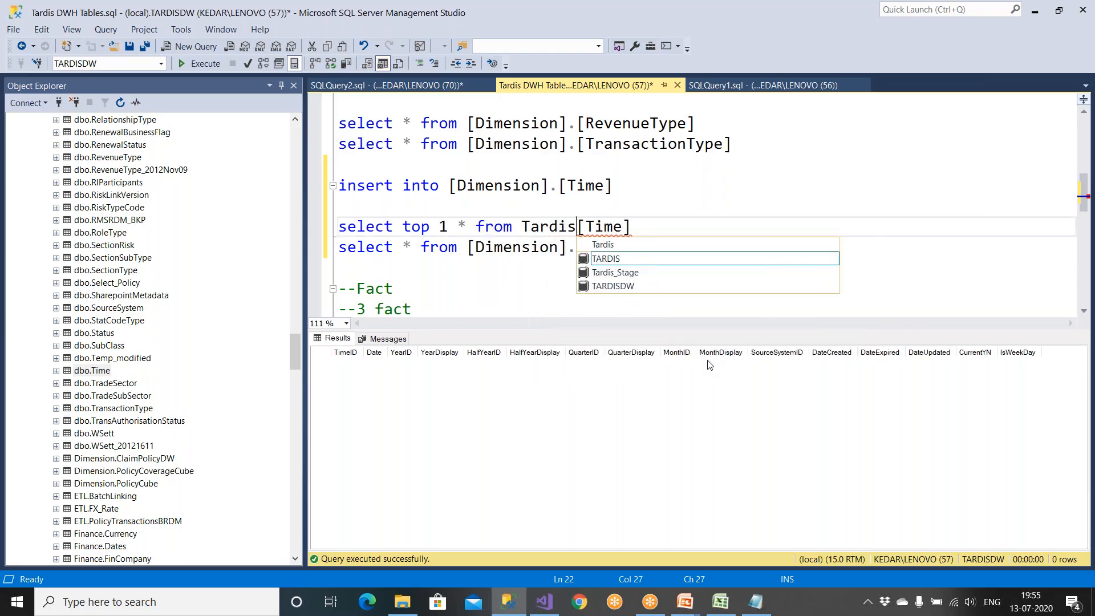
type(".dbo")
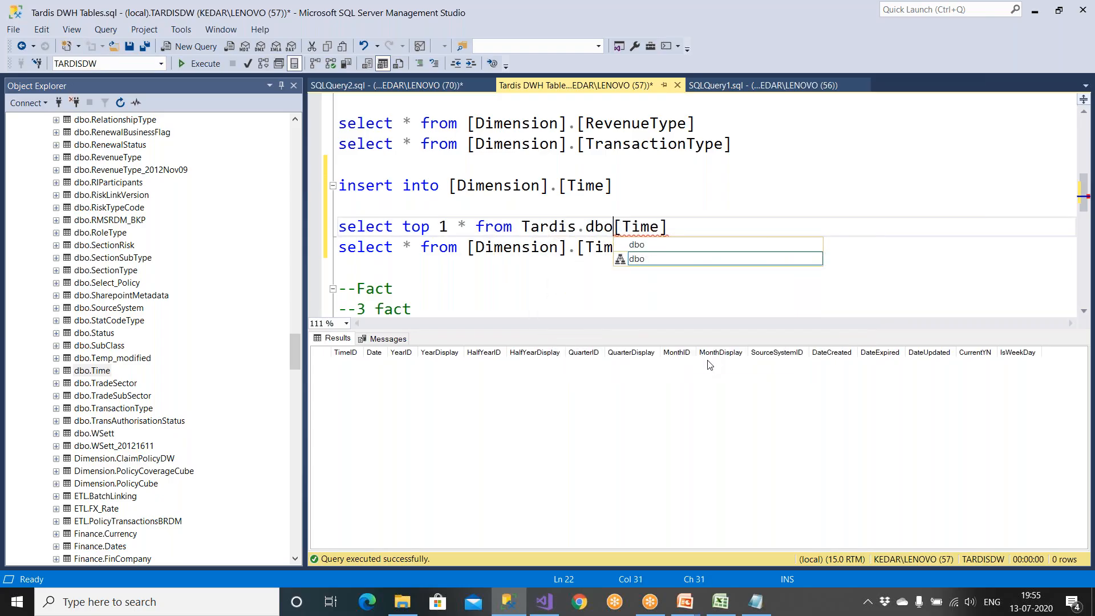
type(".")
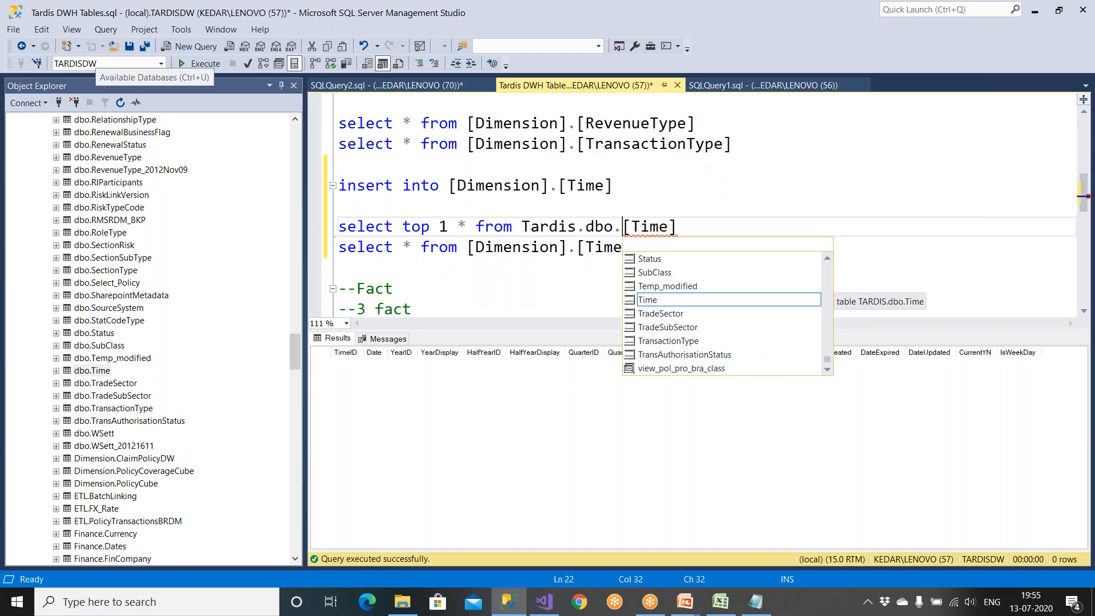
left_click_drag(676, 226, 338, 229)
left_click(199, 64)
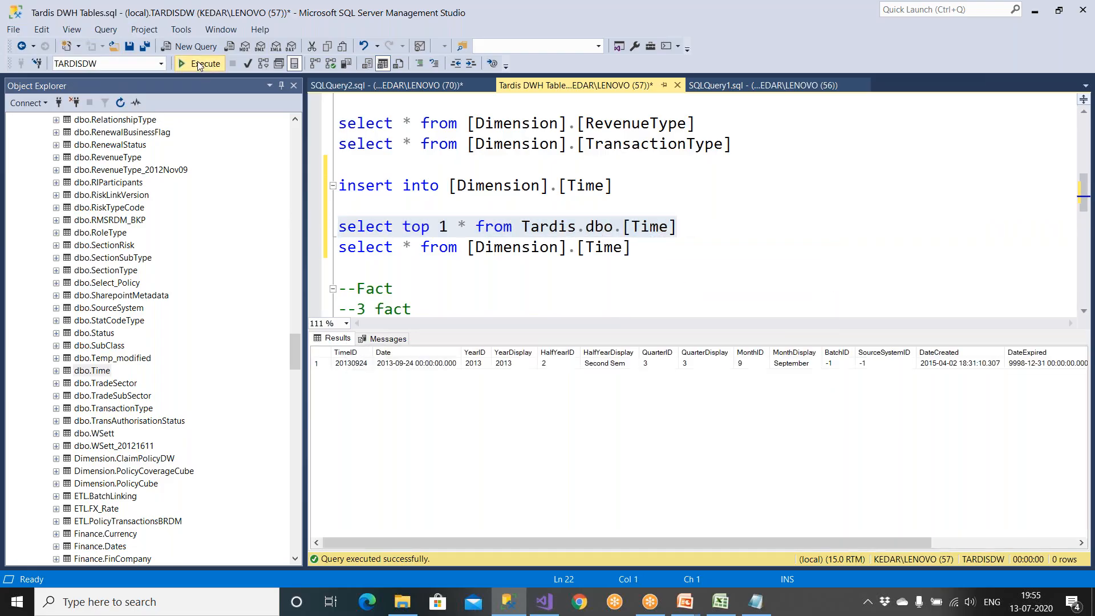
Run the Tardis.dbo.[Time] and Dimension.Time selects together and compare the columns of the two result sets
left_click_drag(646, 251, 338, 227)
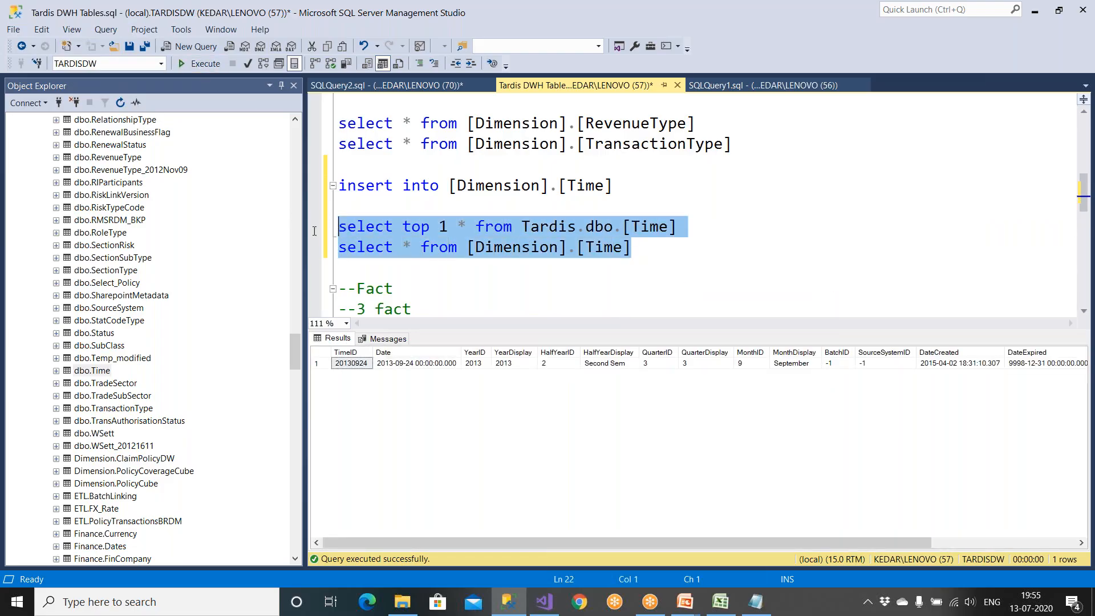
left_click(199, 64)
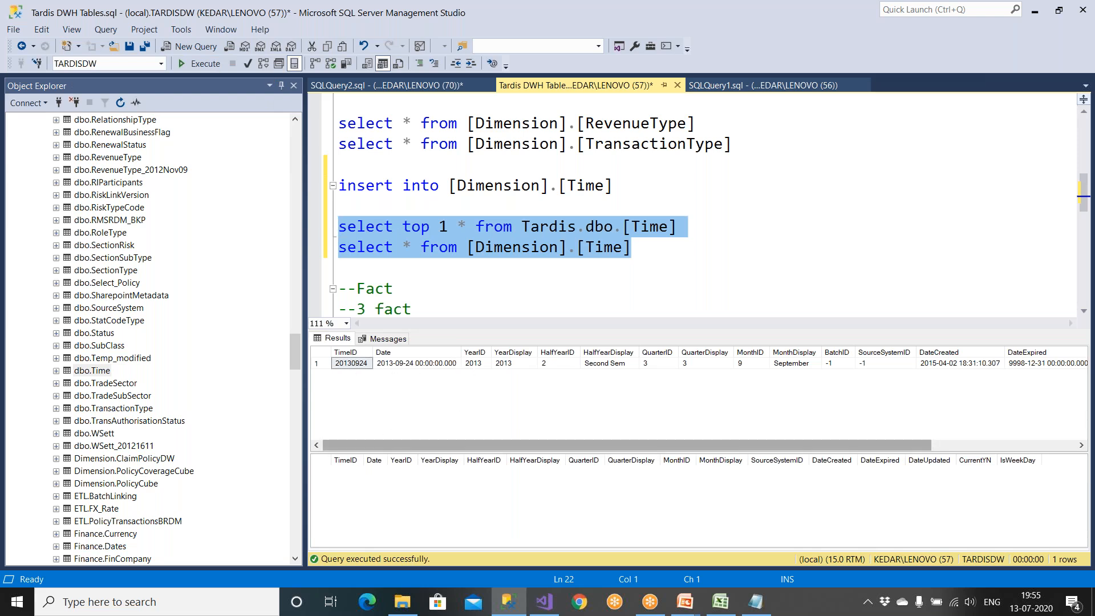
left_click_drag(386, 460, 459, 444)
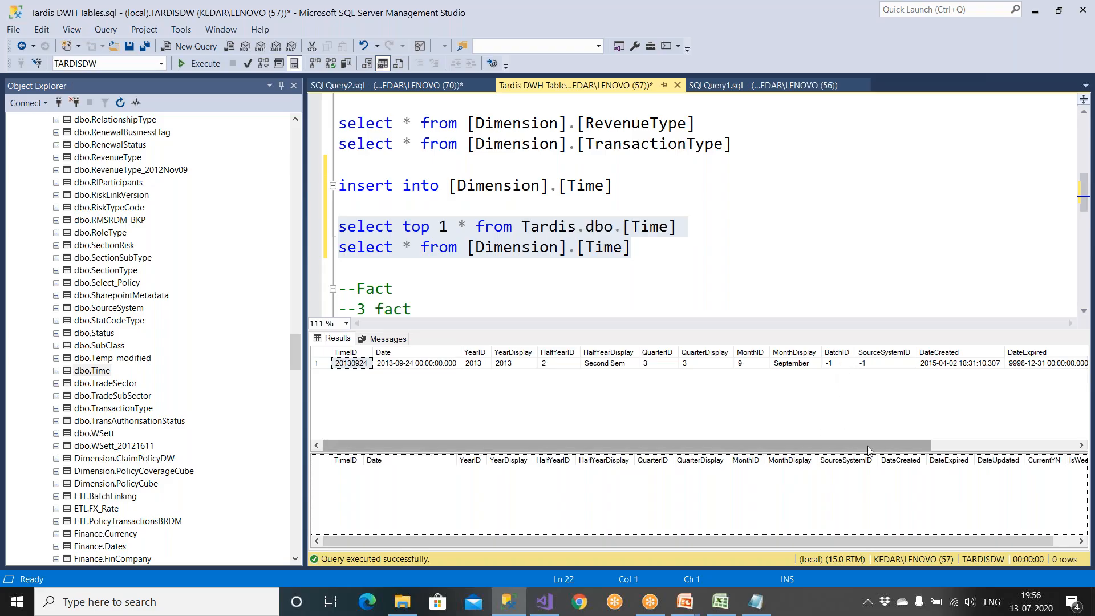
left_click_drag(811, 542, 696, 545)
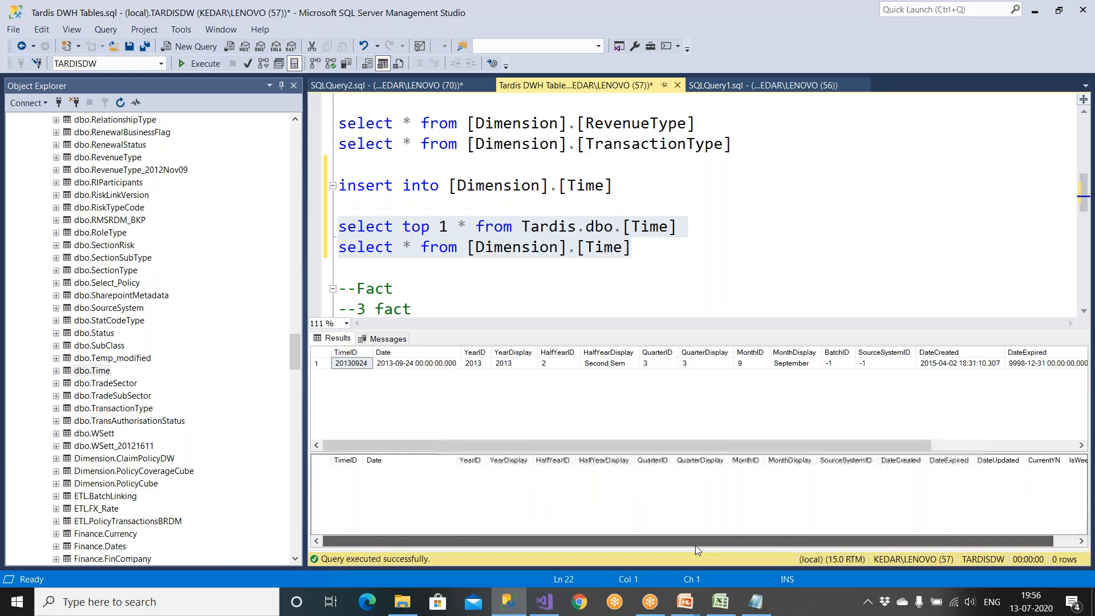
Run the Dimension.Time select alone, leaving out the top 1 query on the source table
left_click(573, 278)
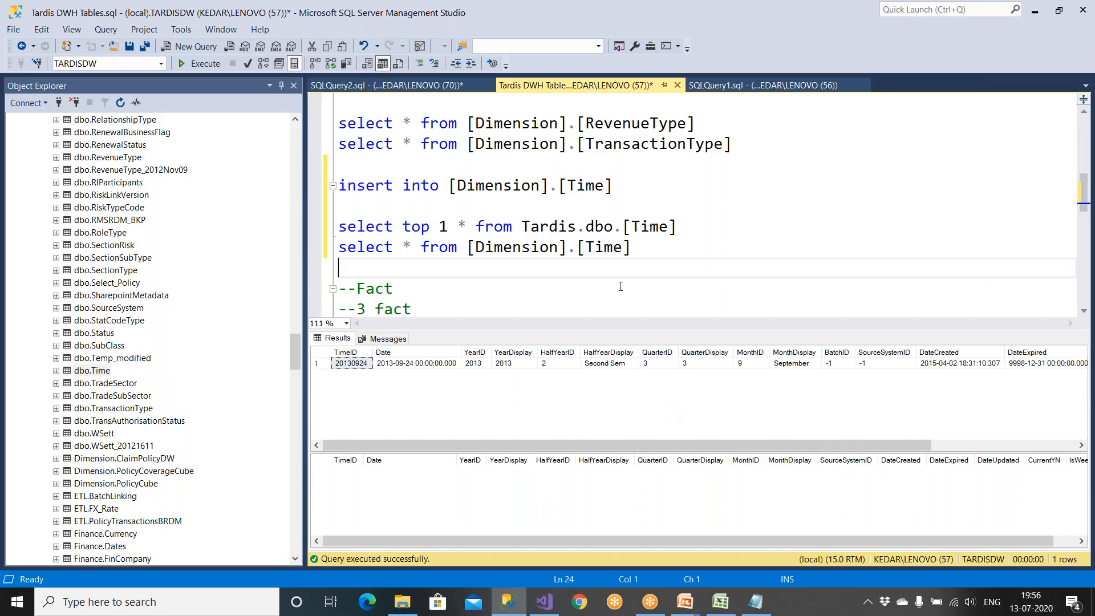
left_click_drag(634, 266, 339, 248)
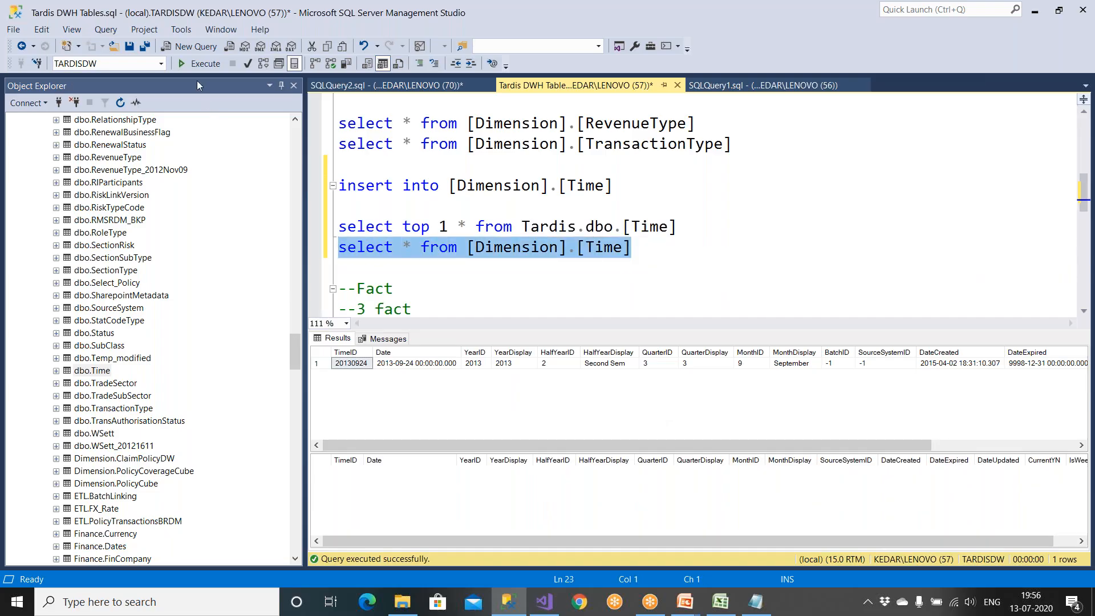
left_click(195, 64)
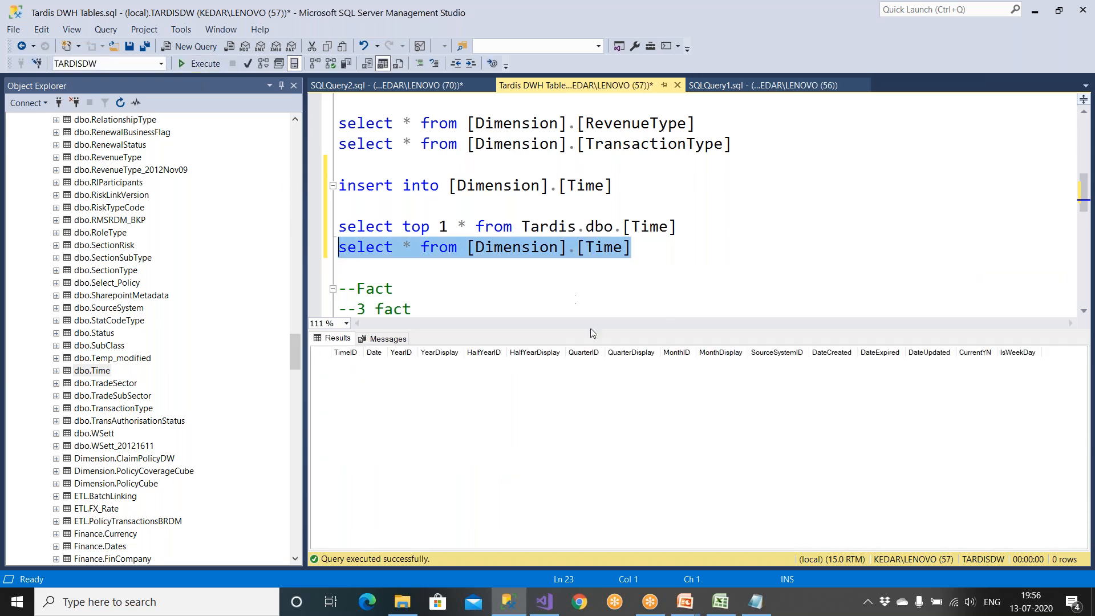
left_click(526, 285)
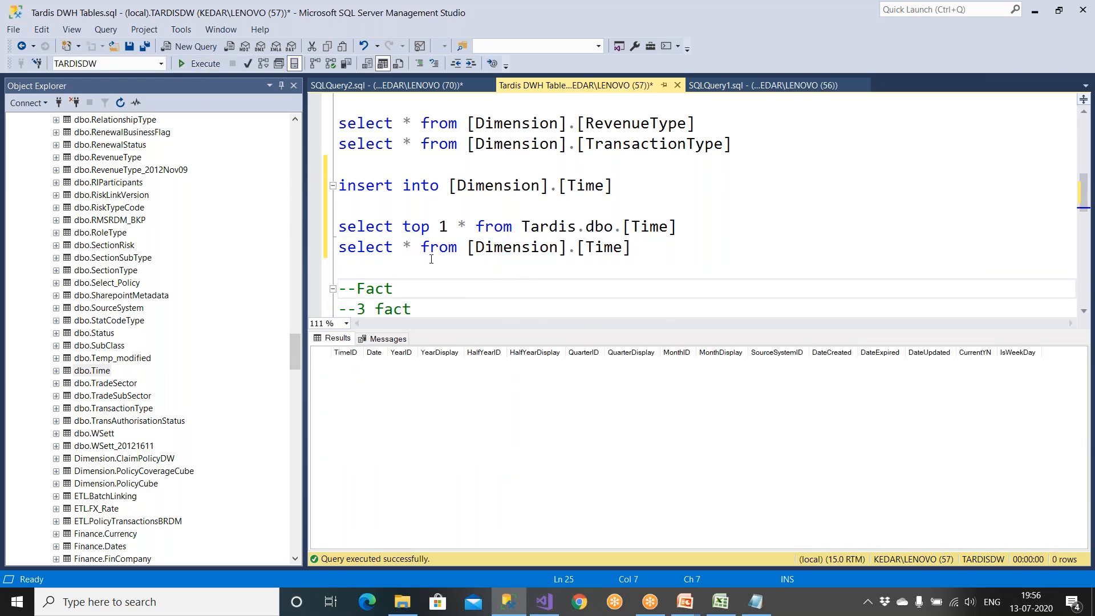
Collapse the TARDIS database in the object tree and refresh the Databases list
scroll(94, 295, "up", 20)
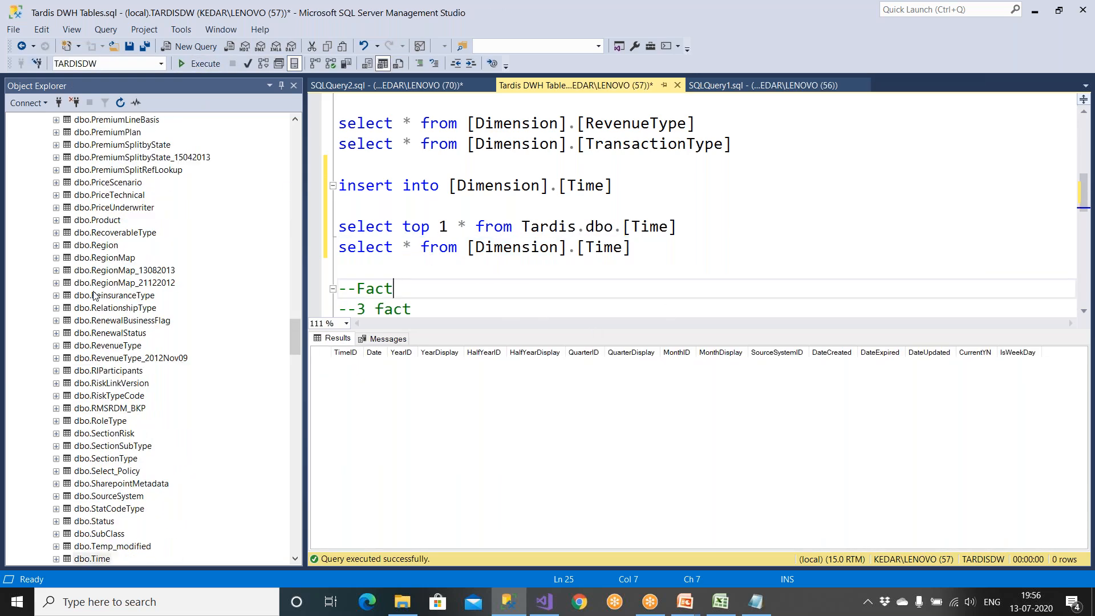
scroll(94, 295, "up", 20)
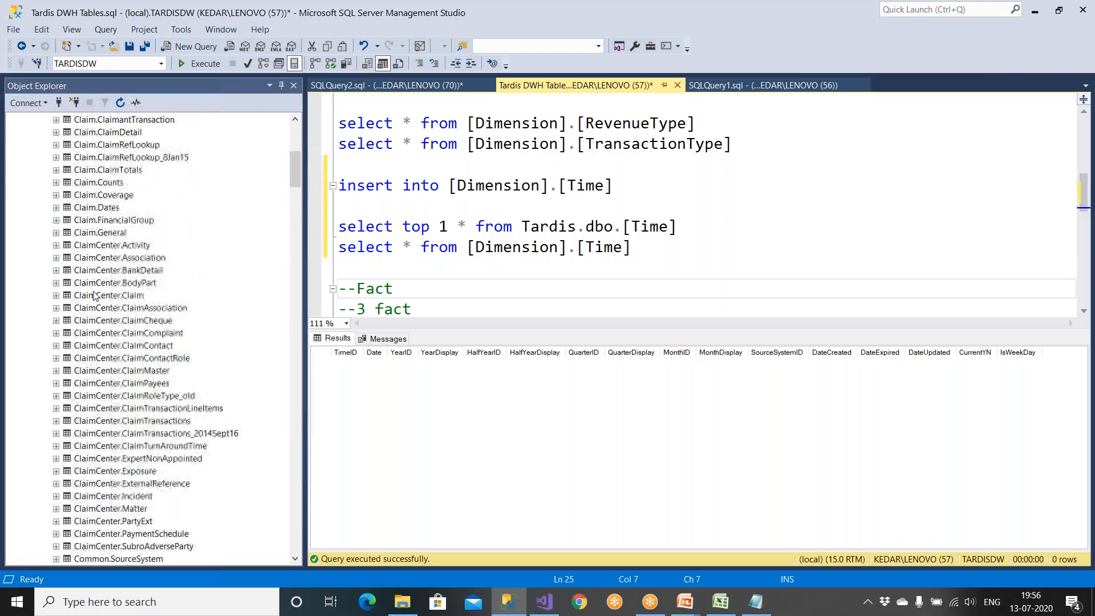
left_click(35, 246)
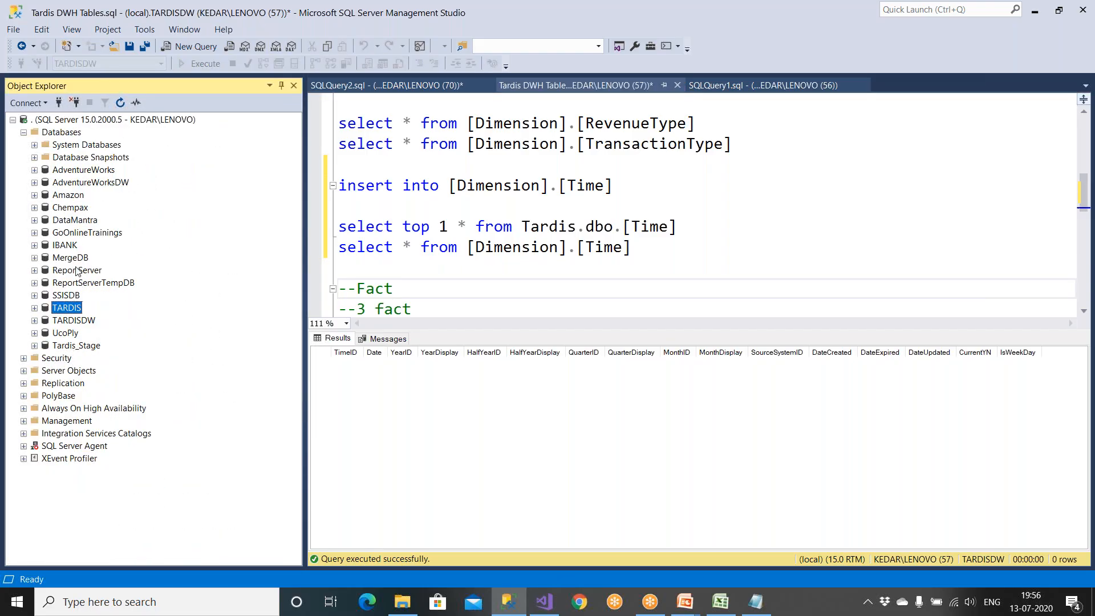
left_click(72, 133)
left_click(120, 102)
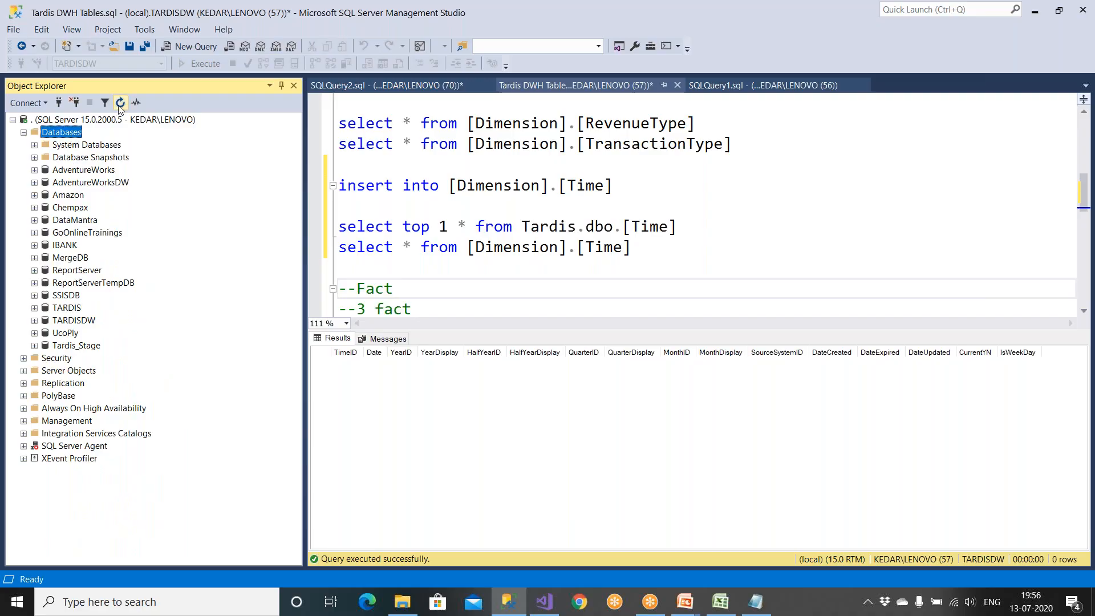
Generate the top 1000 rows select script for the Dimension.Time table in the TARDISDW database and hide its results
double_click(74, 333)
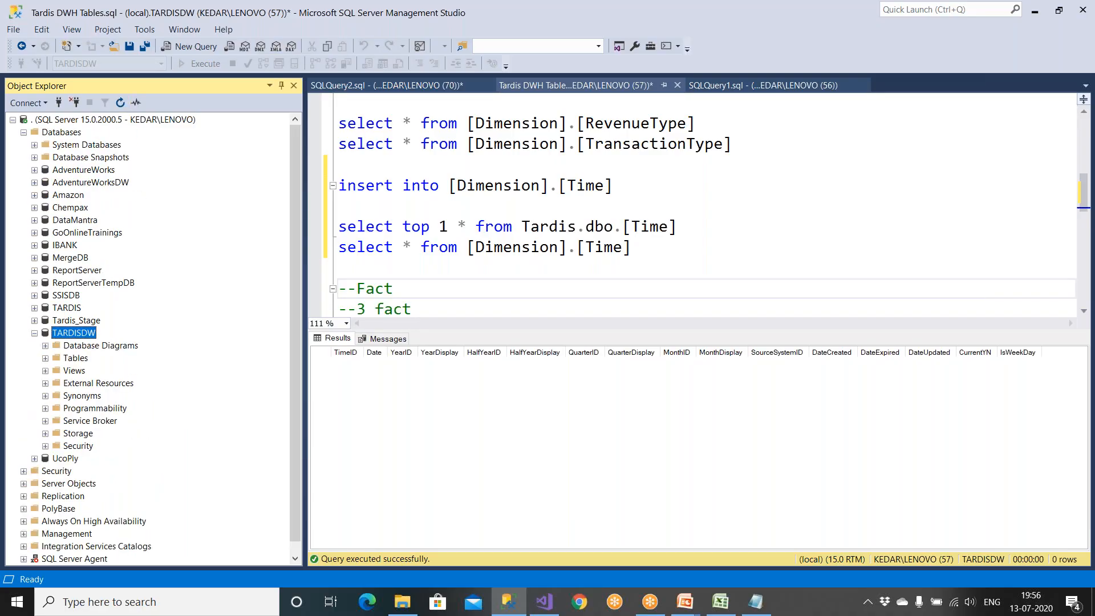
double_click(75, 359)
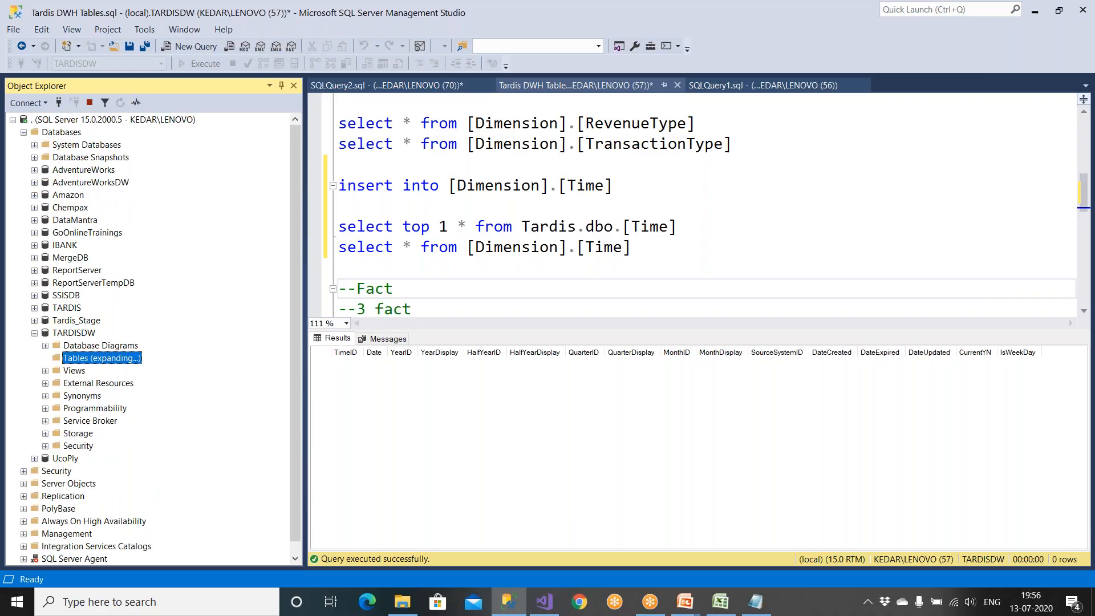
left_click(107, 358)
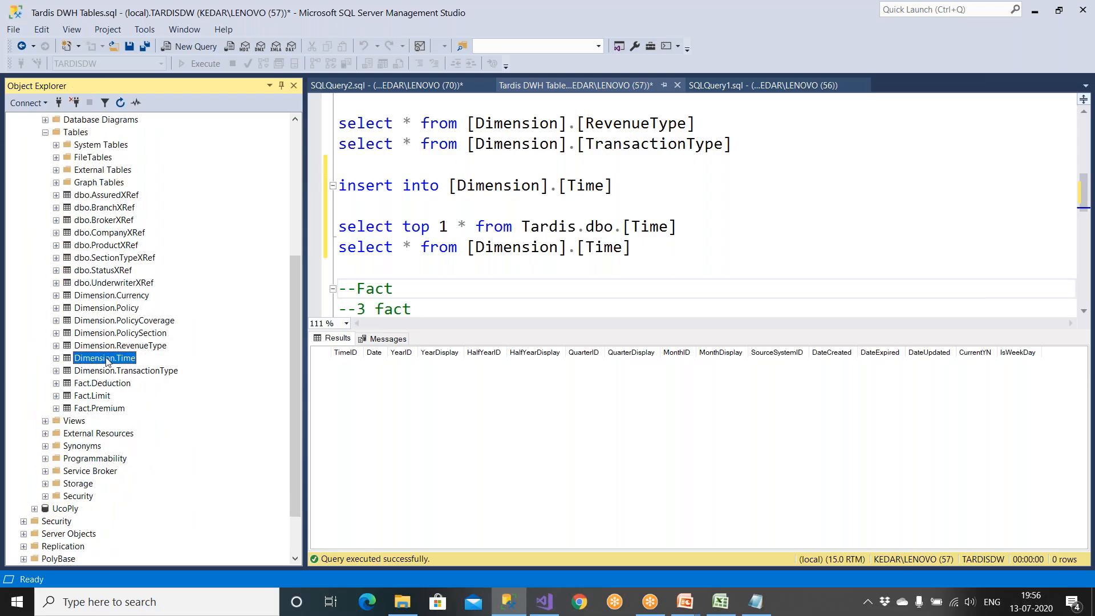
right_click(106, 360)
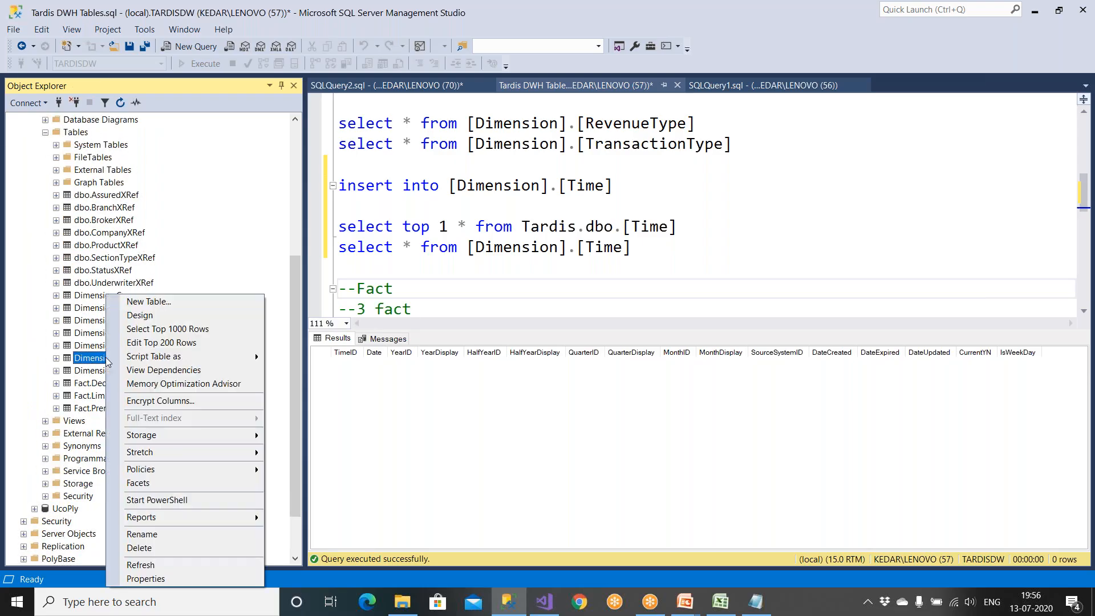
left_click(155, 330)
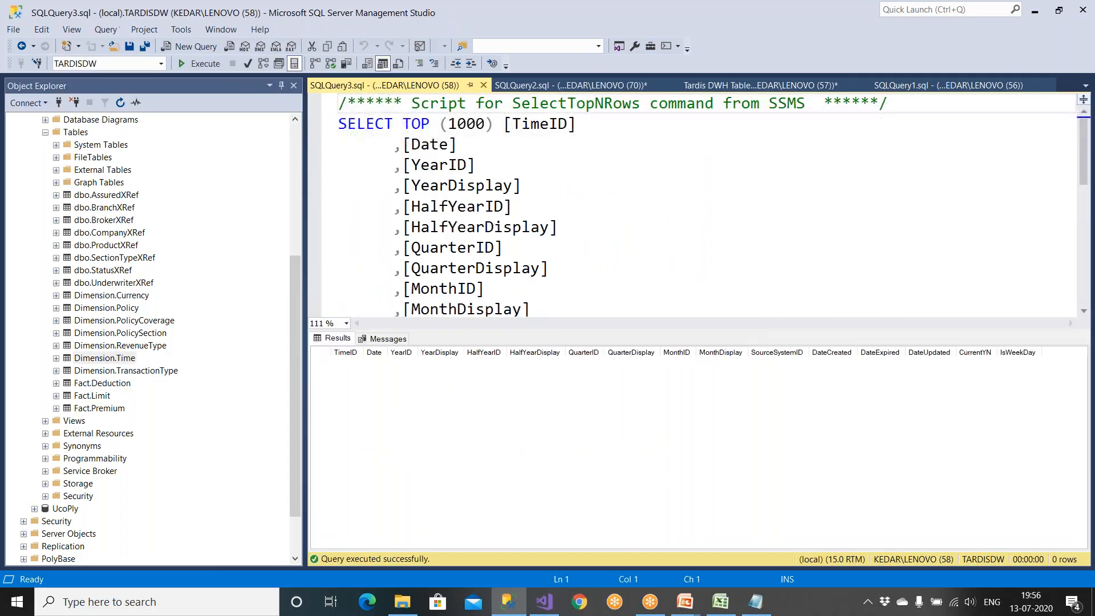
key("ctrl+r")
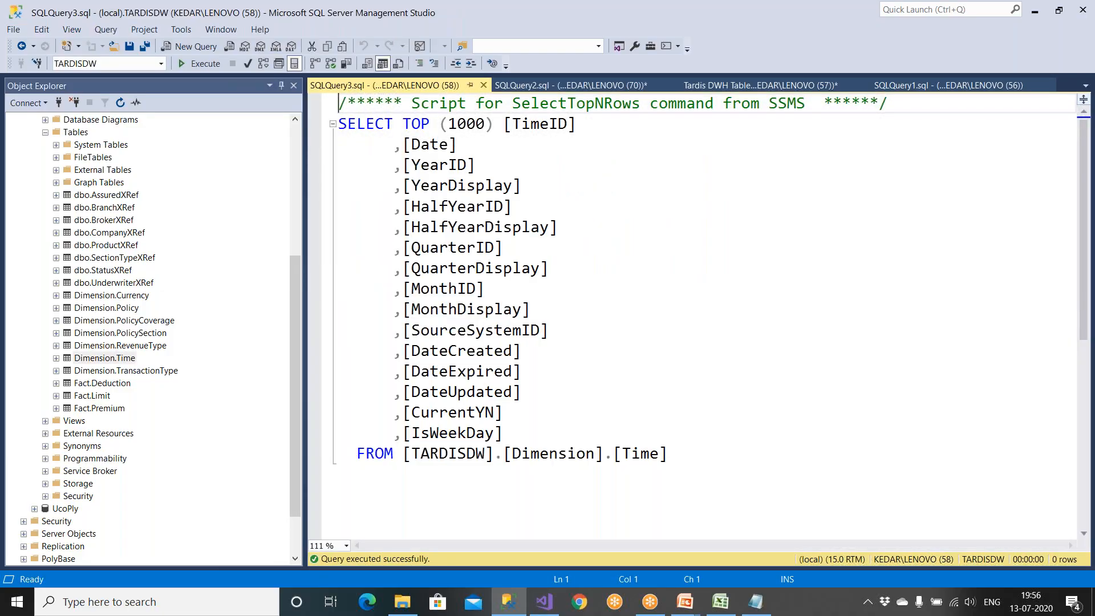
Remove the TOP (1000) limit from the generated Dimension.Time select statement
left_click_drag(401, 125, 496, 123)
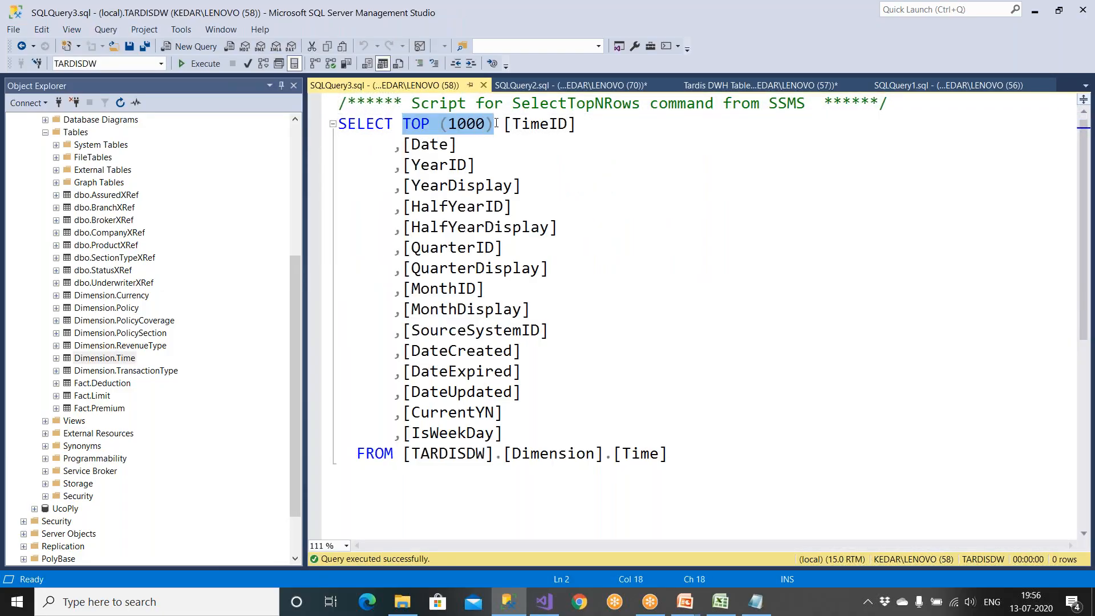
key("Delete")
left_click(508, 442)
key("shift+Up")
key("shift+Up")
key("shift+Up")
key("shift+Up")
key("shift+Up")
key("shift+Up")
key("shift+Up")
key("shift+Up")
key("shift+Up")
key("shift+Up")
key("shift+Up")
key("shift+Up")
key("shift+Up")
key("shift+Up")
key("shift+Up")
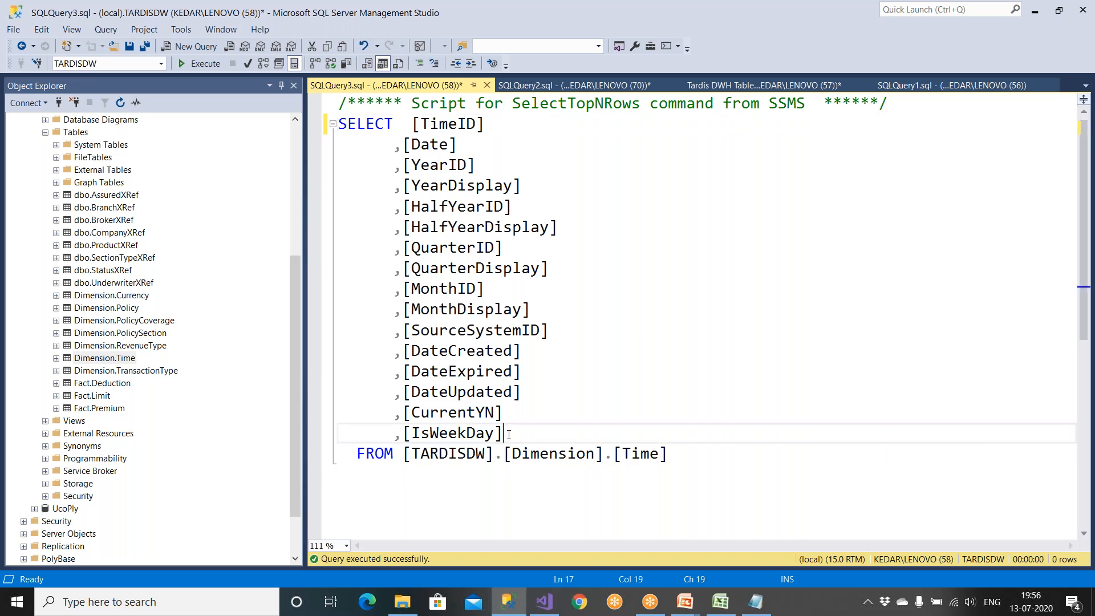
key("shift+Home")
Run the whole select on [TARDISDW].[Dimension].[Time] and hide the results
left_click(692, 452)
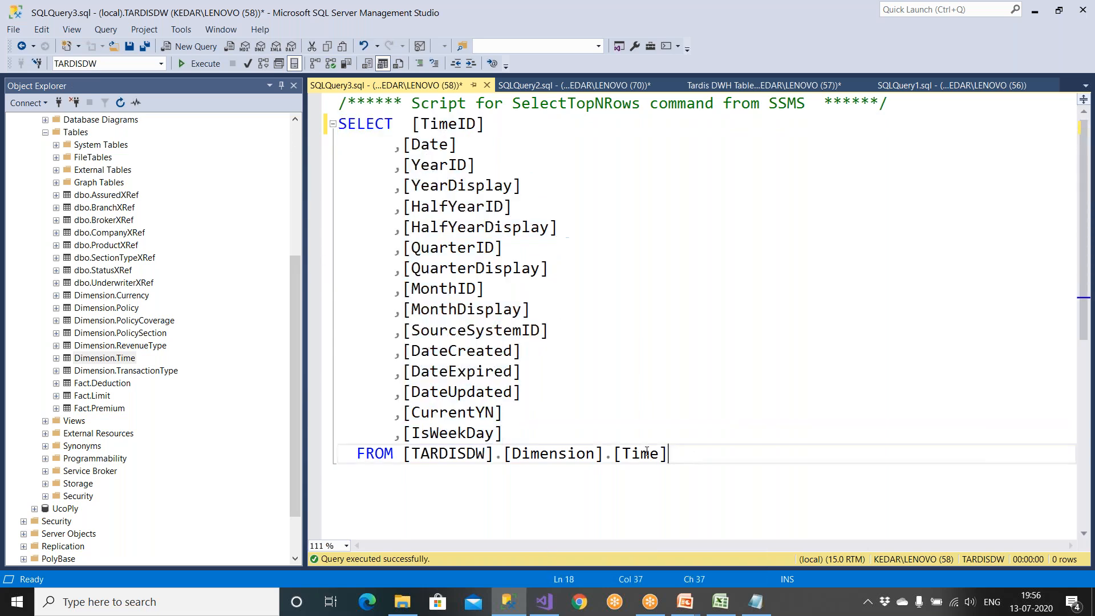
key("shift+Up")
key("shift+Up")
key("shift+Up")
key("shift+Up")
key("shift+Up")
key("shift+Up")
key("shift+Up")
key("shift+Up")
key("shift+Up")
key("shift+Up")
key("shift+Up")
key("shift+Up")
key("shift+Up")
key("shift+Up")
key("shift+Up")
key("shift+Up")
key("shift+Up")
key("shift+Home")
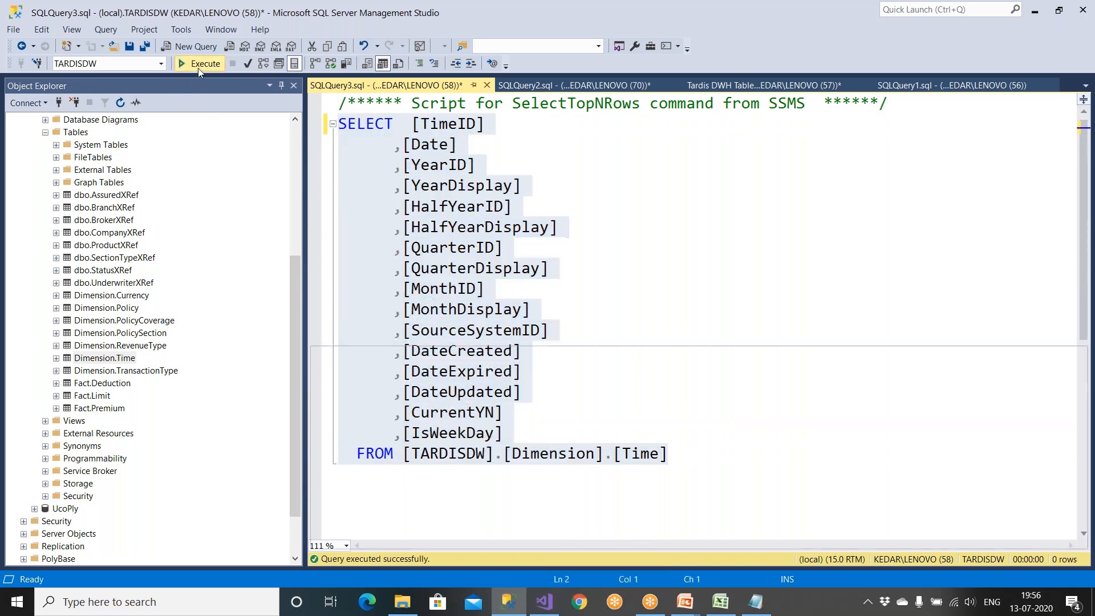
left_click(197, 64)
key("ctrl+r")
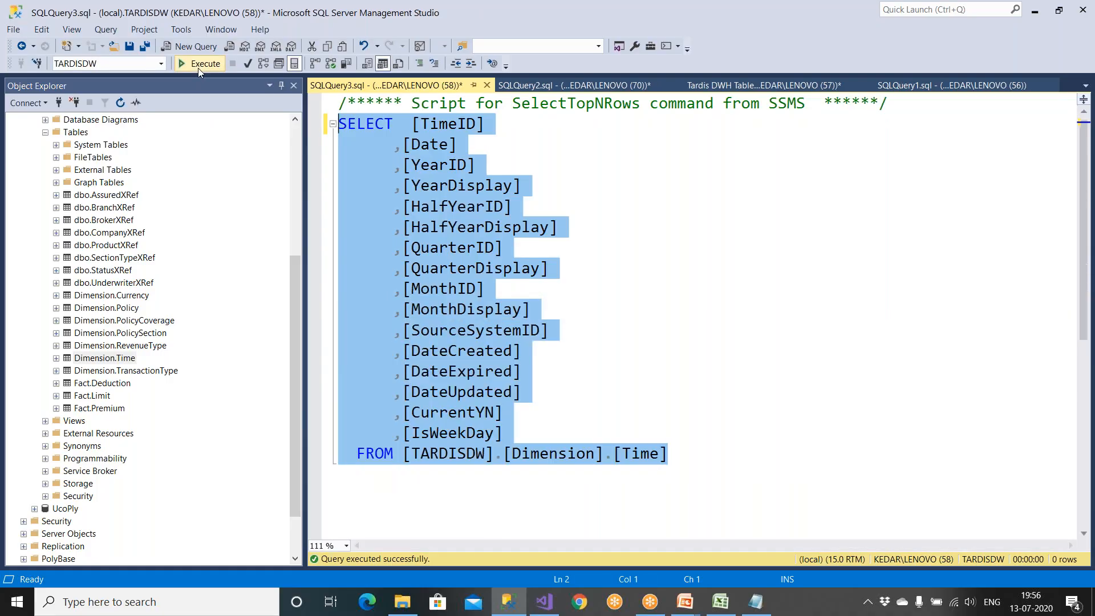
Duplicate the full Dimension.Time select statement above the original, separated by a blank line
left_click(436, 204)
left_click_drag(403, 124, 536, 425)
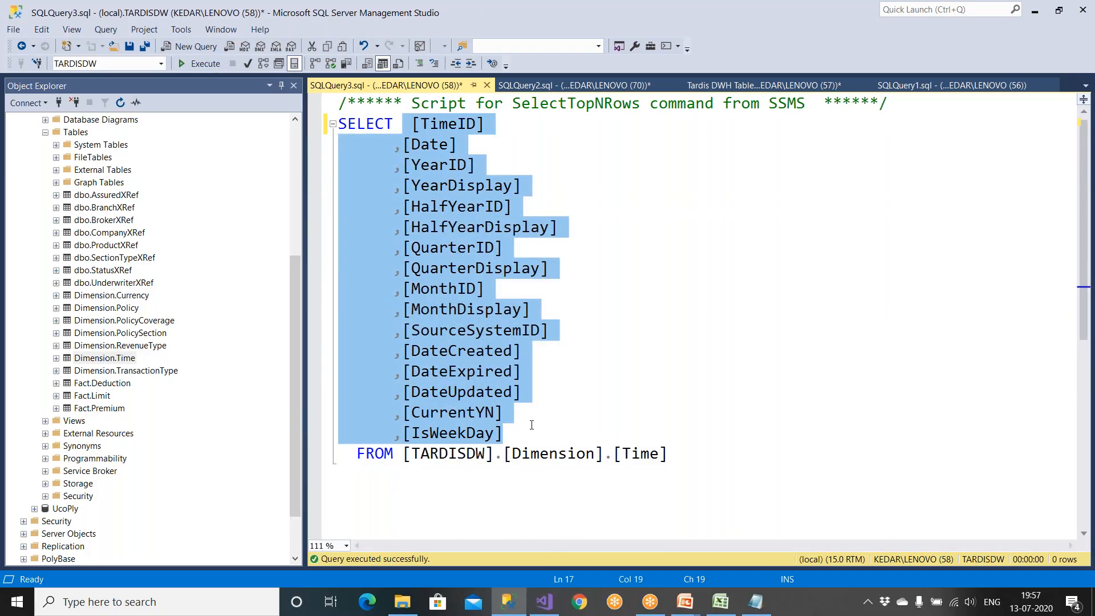
left_click(477, 350)
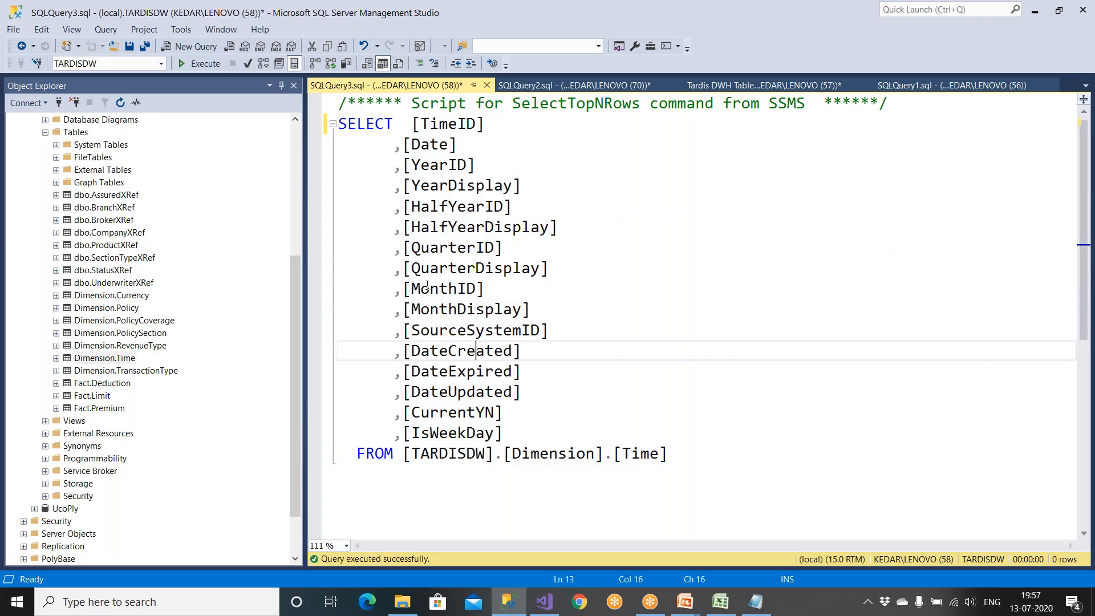
left_click_drag(343, 124, 548, 268)
left_click_drag(641, 454, 291, 127)
key("ctrl+c")
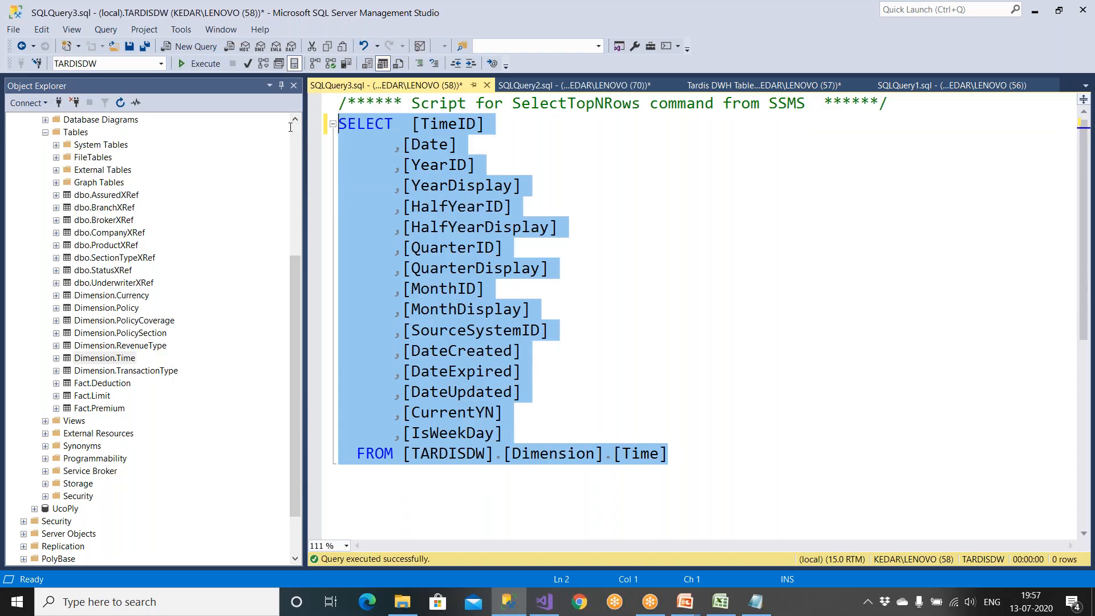
left_click(309, 132)
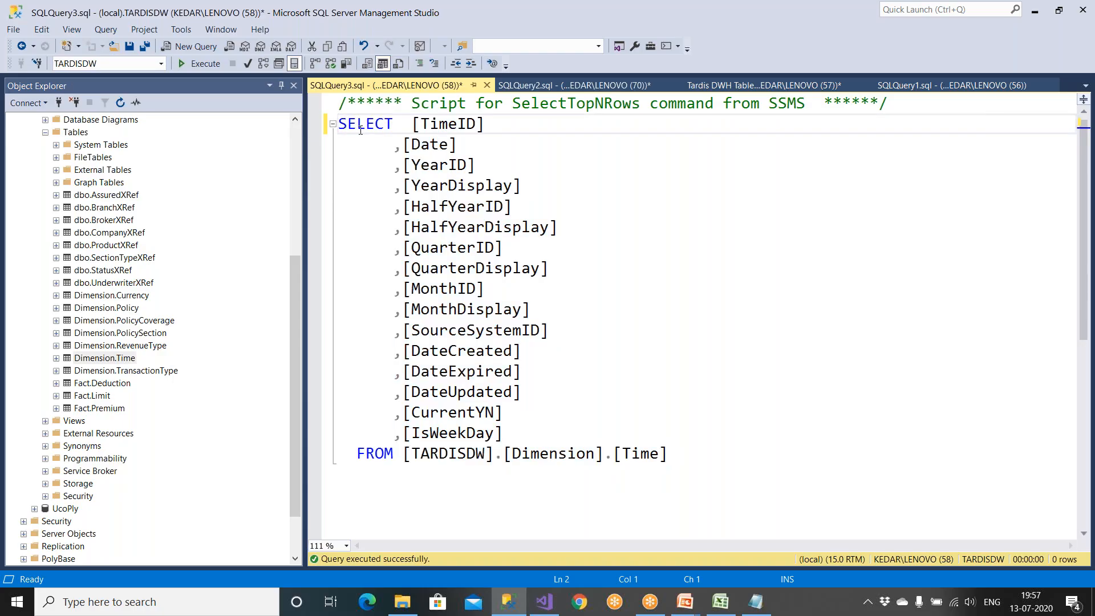
key("Return")
key("Up")
key("Up")
key("Down")
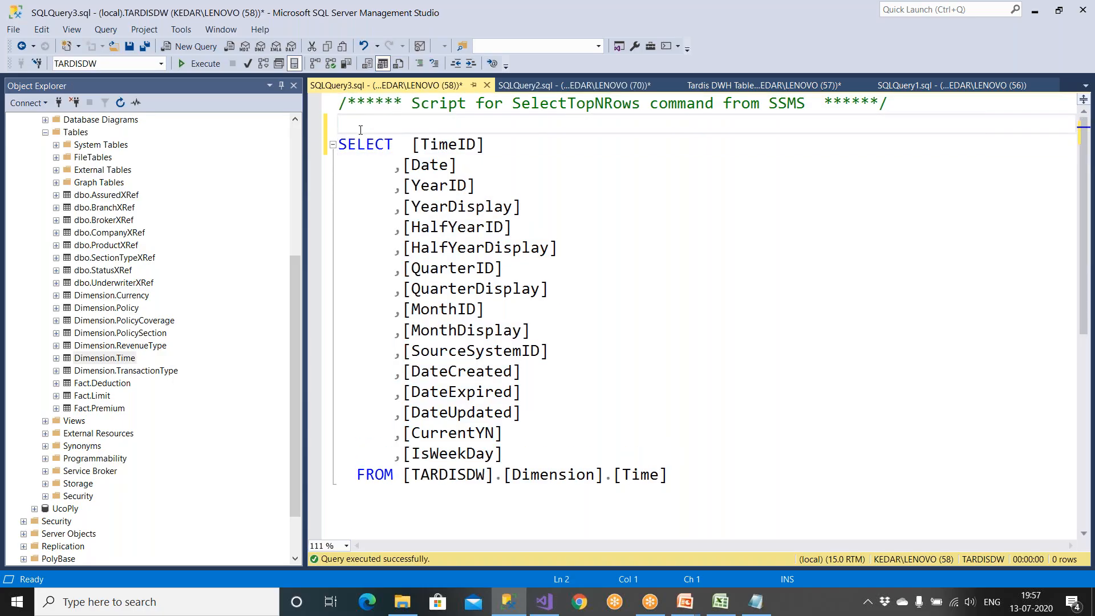
key("ctrl+v")
key("Return")
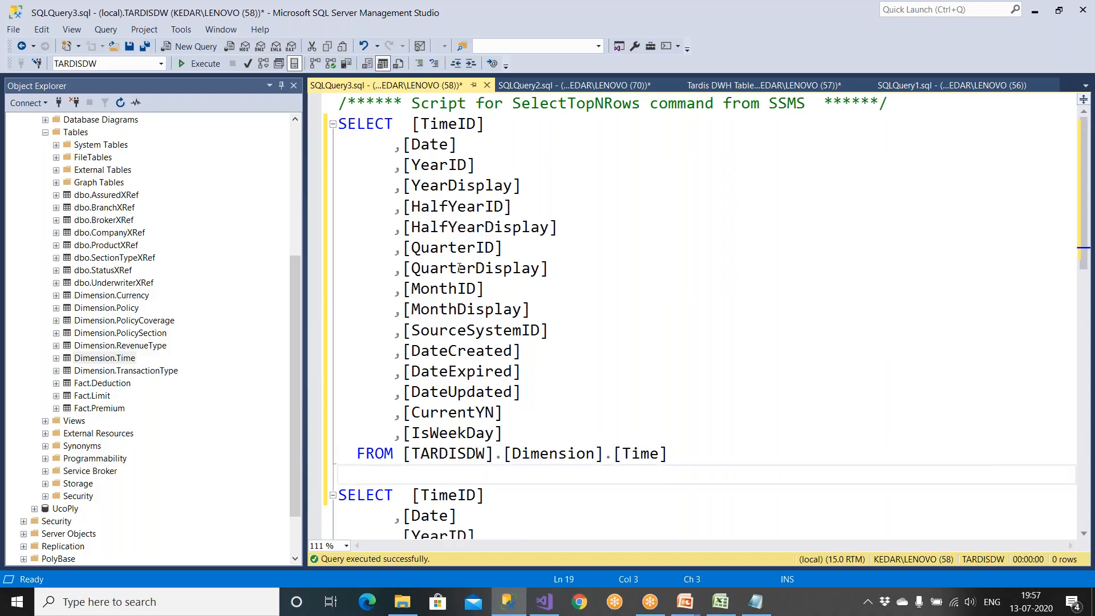
Change the source table of the first select statement to [TARDIS].[Dbo].[Time]
left_click(484, 448)
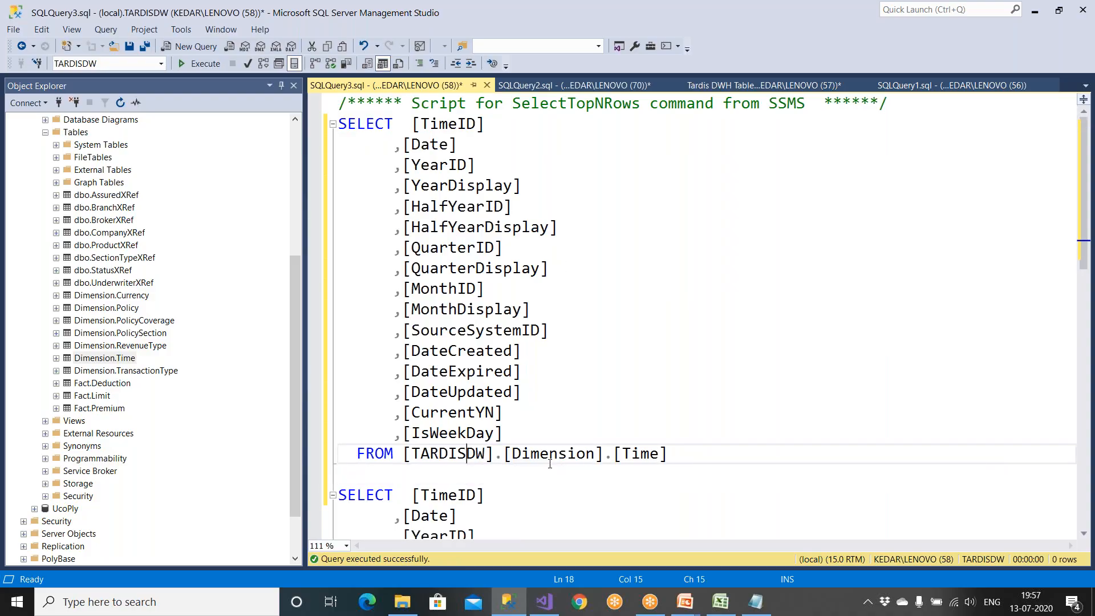
key("BackSpace")
key("BackSpace")
key("Right")
key("Right")
key("Right")
key("Right")
key("shift+Right")
key("shift+Right")
key("shift+Right")
key("shift+Right")
key("shift+Right")
key("shift+Right")
key("shift+Right")
key("shift+Right")
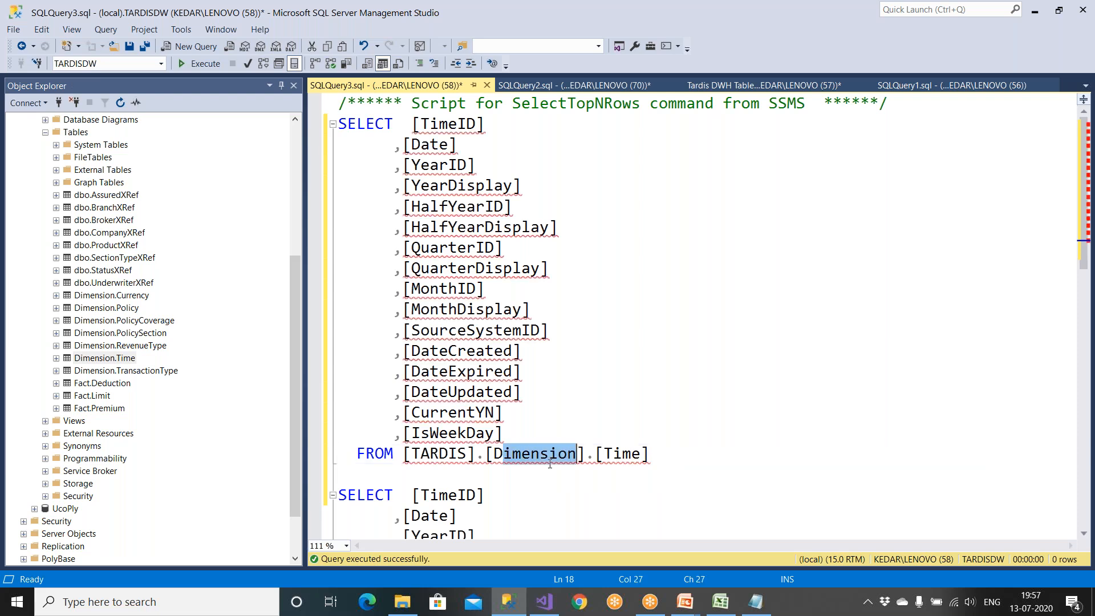
type("bo")
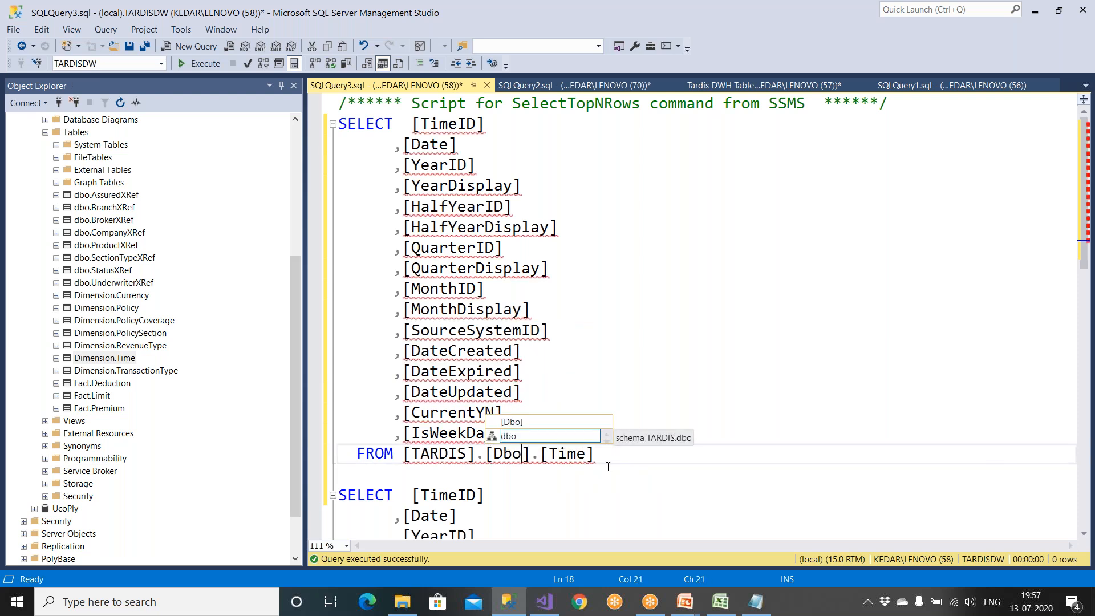
key("End")
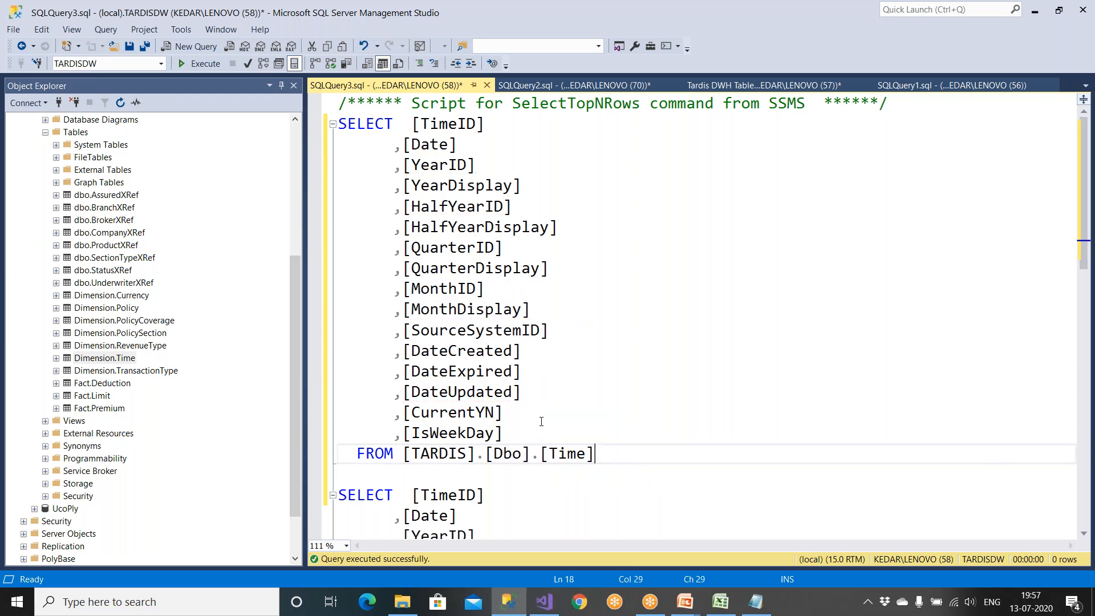
Run only the first select on [TARDIS].[Dbo].[Time] to test its column list, and hide the results
left_click(340, 124, "shift")
key("F5")
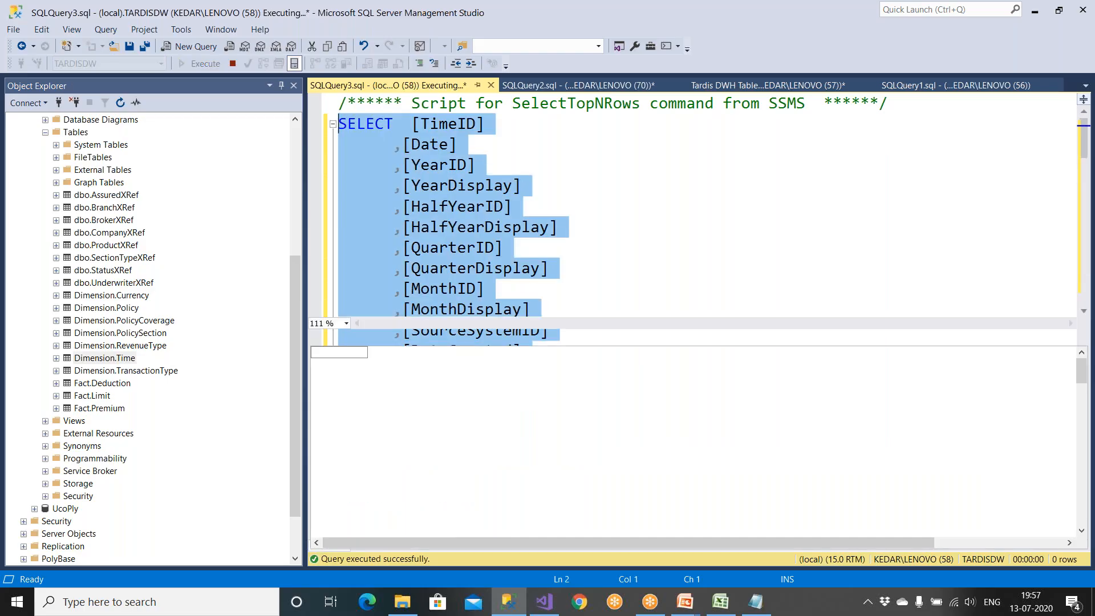
key("ctrl+r")
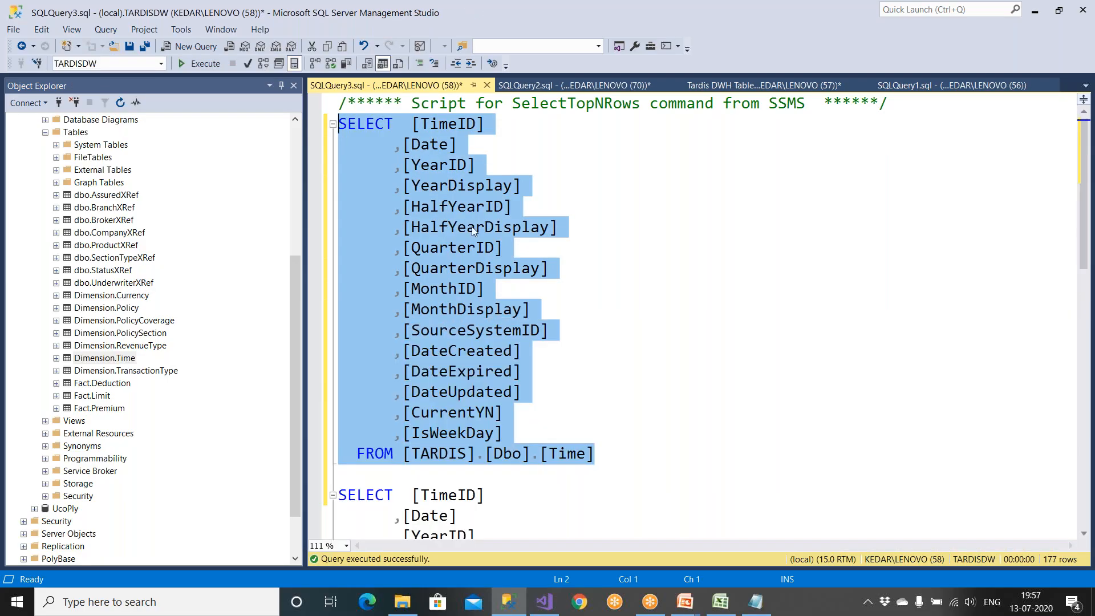
left_click(574, 270)
left_click_drag(413, 125, 338, 124)
Look through the Tardis Time query and the Tardis DWH Tables script, and return to the script with the two column-list selects
left_click(533, 86)
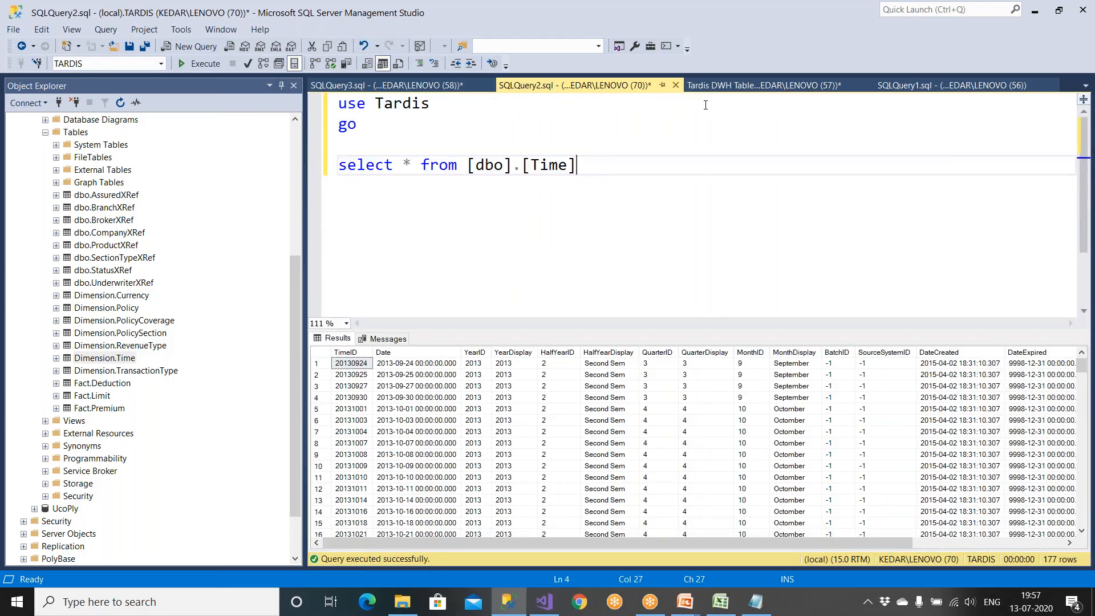
left_click(727, 84)
scroll(572, 266, "down", 2)
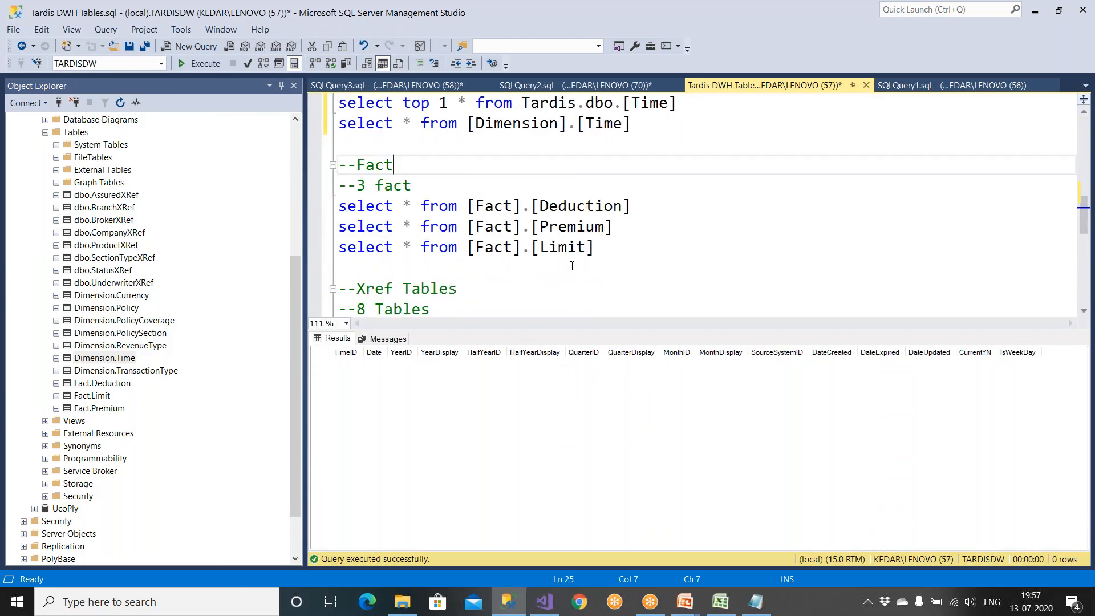
scroll(572, 266, "up", 5)
left_click(423, 87)
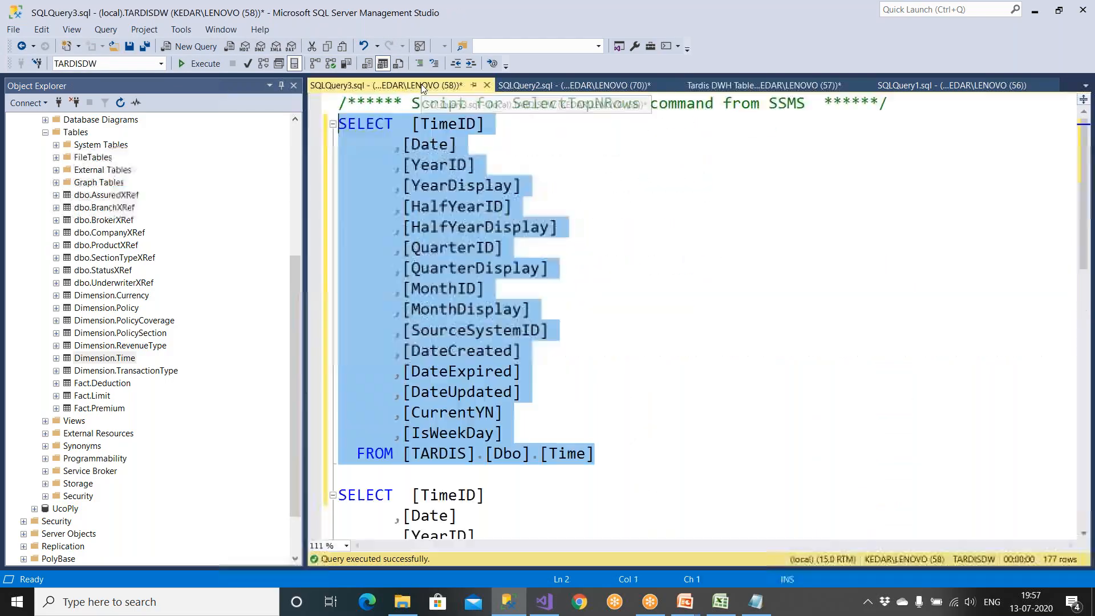
left_click(517, 206)
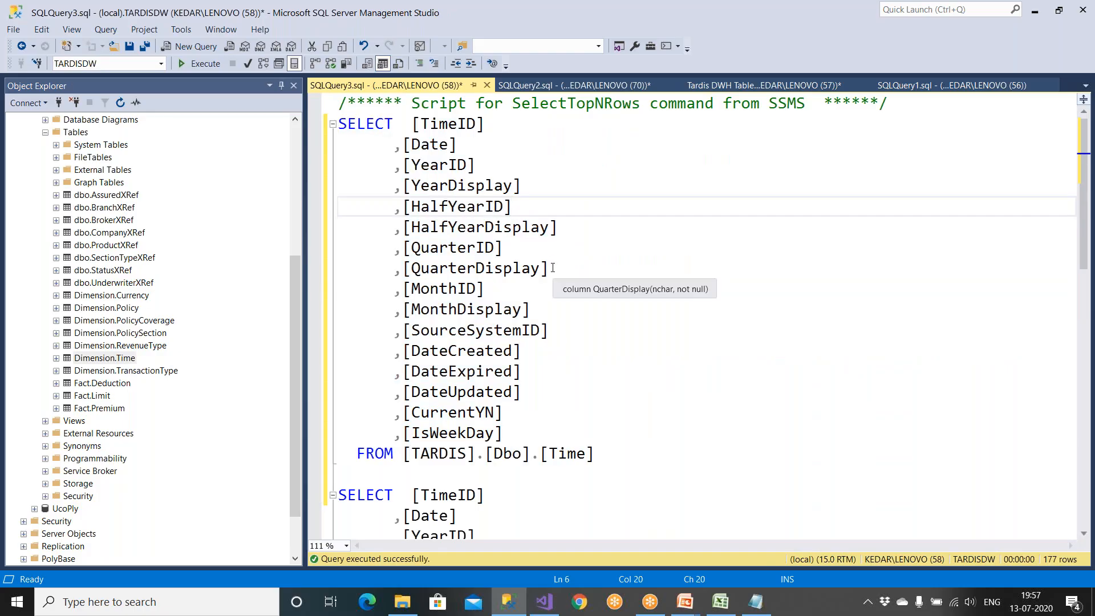
left_click_drag(343, 129, 595, 455)
left_click(649, 453)
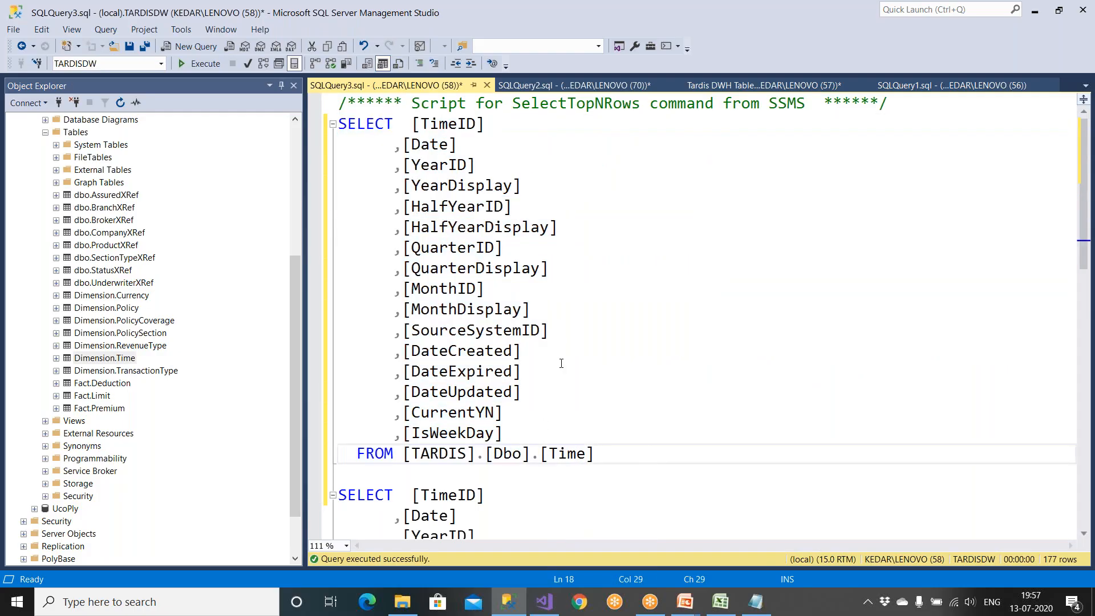
Add an INSERT INTO [Dimension].[Time] line directly above the first select, copying the table name from the second select
left_click(894, 105)
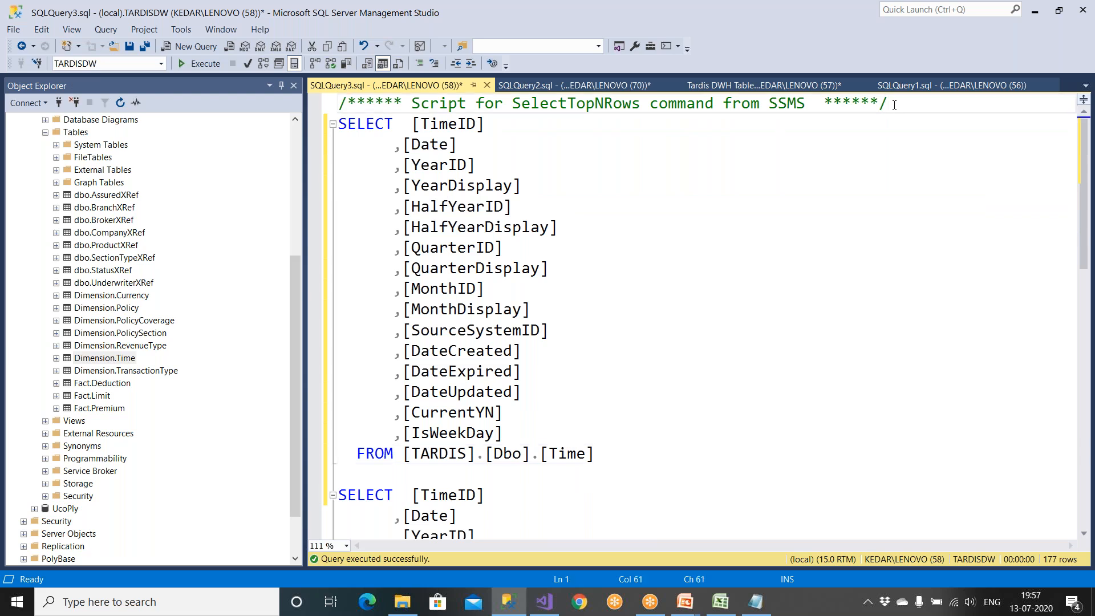
key("Return")
key("Return")
type("INSERT INTO")
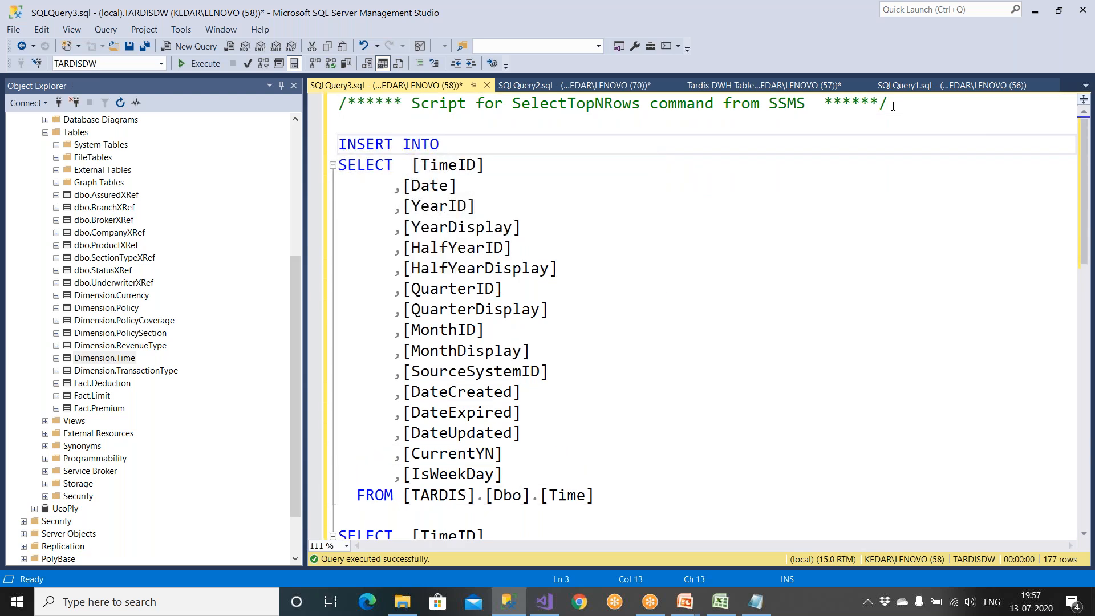
scroll(888, 178, "down", 9)
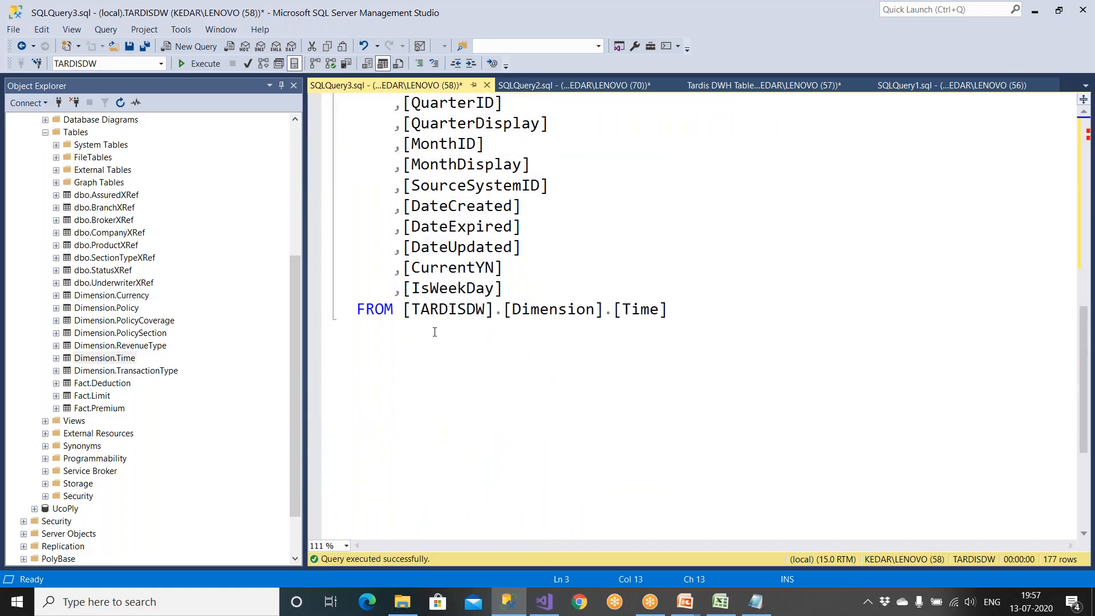
left_click_drag(503, 309, 663, 307)
key("ctrl+c")
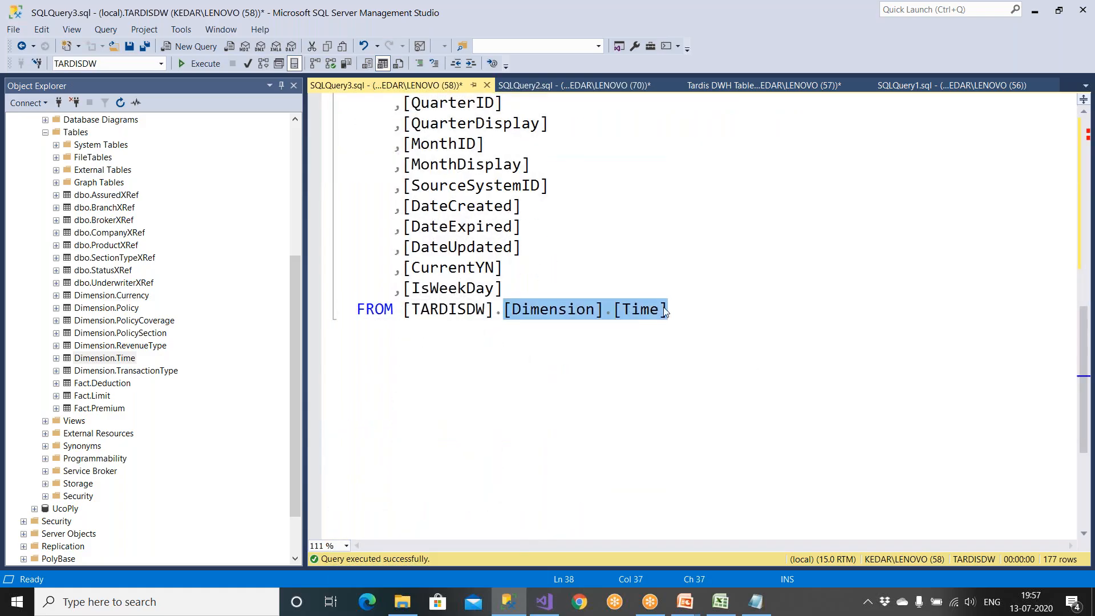
scroll(579, 221, "up", 9)
left_click(482, 145)
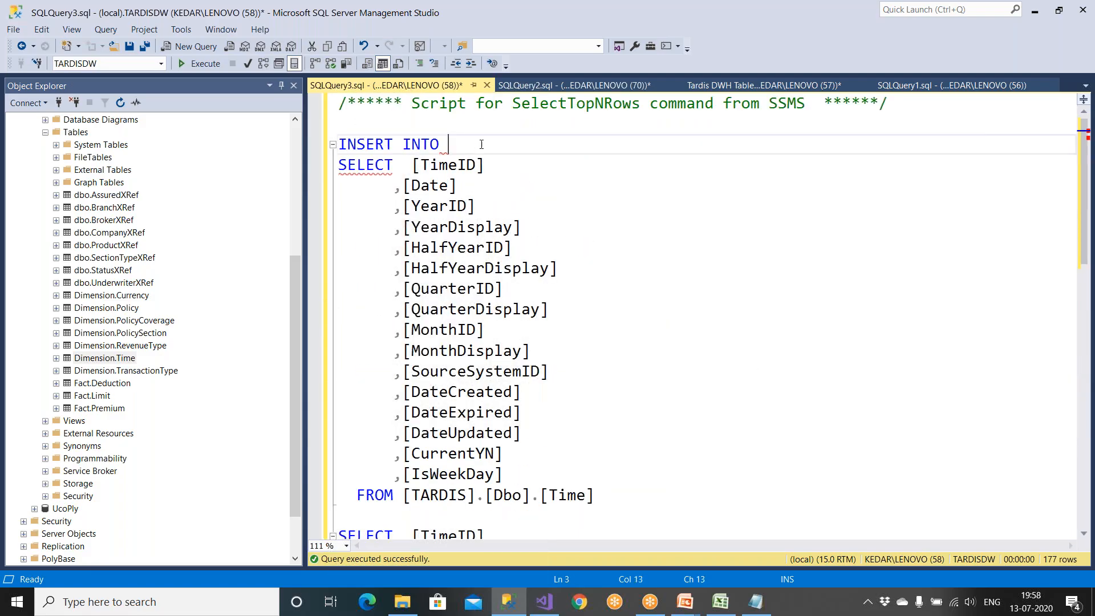
key("ctrl+v")
Add empty parentheses on separate lines after the INSERT INTO table name to hold the column list
type("(")
key("Return")
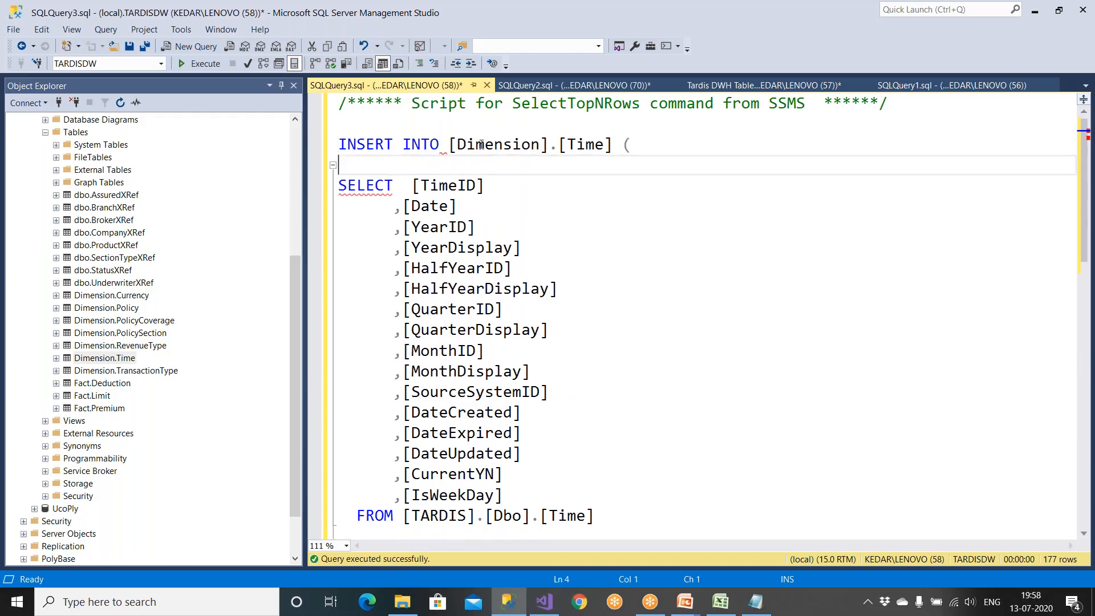
key("Return")
type(")")
key("Return")
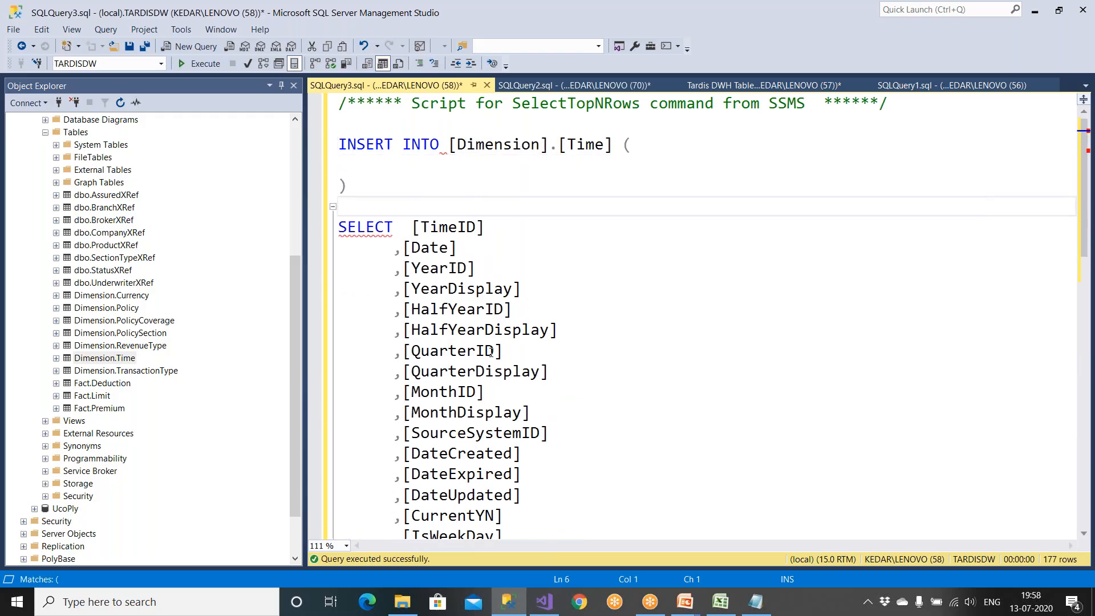
Copy the full column list from the second select into the parentheses of INSERT INTO [Dimension].[Time] and indent its first column
key("ctrl+v")
left_click_drag(411, 227, 504, 349)
key("ctrl+c")
scroll(451, 289, "down", 3)
scroll(503, 350, "up", 9)
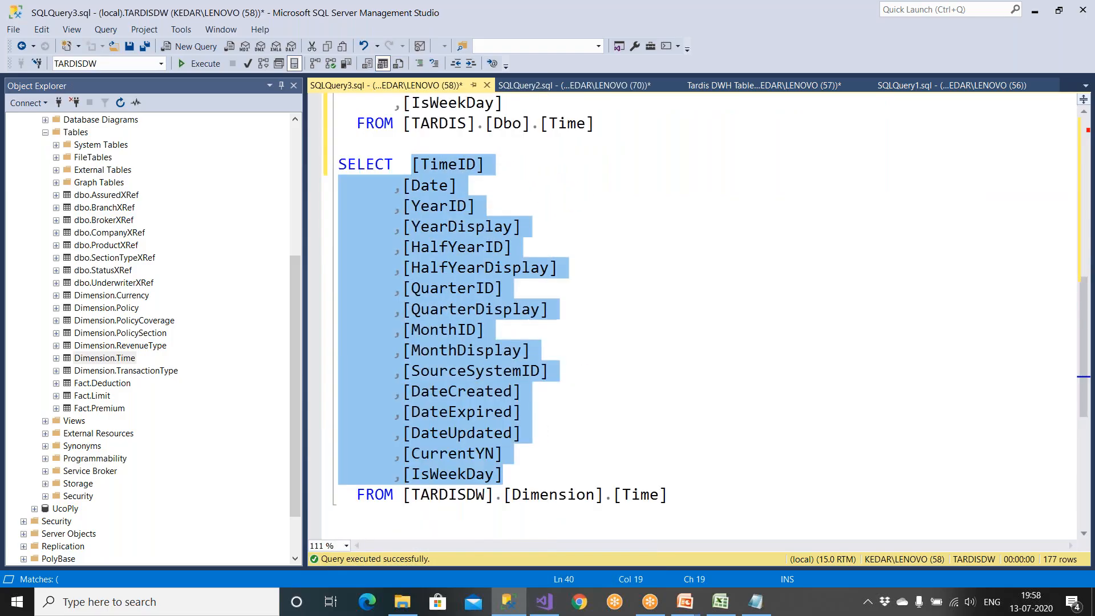
left_click(351, 170)
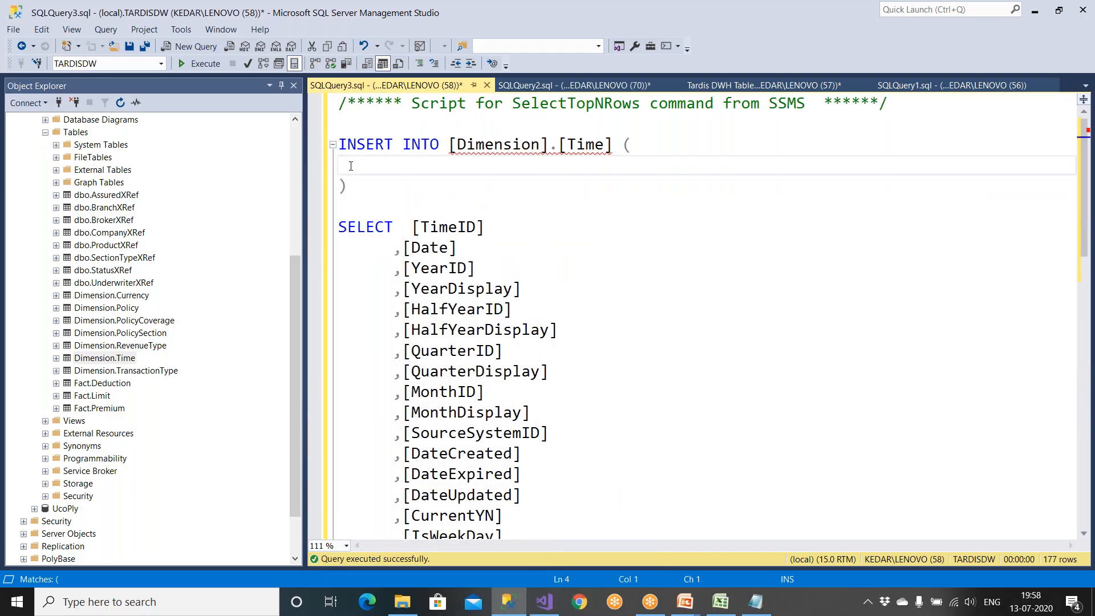
key("ctrl+v")
left_click(342, 170)
key("Tab")
key("Tab")
Run only the select from [TARDIS].[Dbo].[Time] below the insert column list, and hide the results
scroll(431, 217, "down", 4)
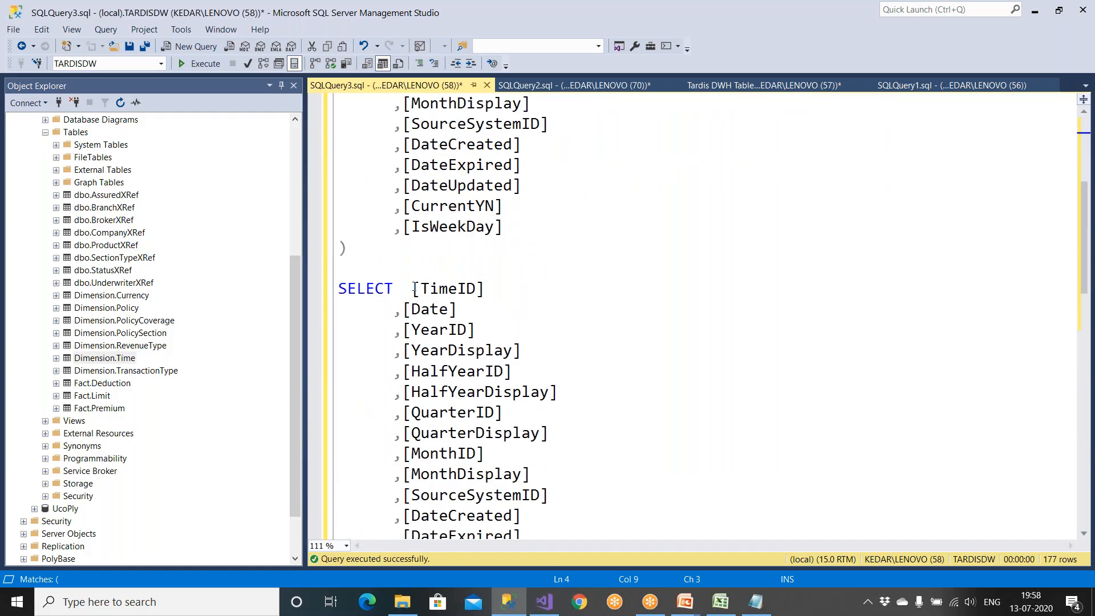
left_click(341, 288)
scroll(508, 401, "down", 4)
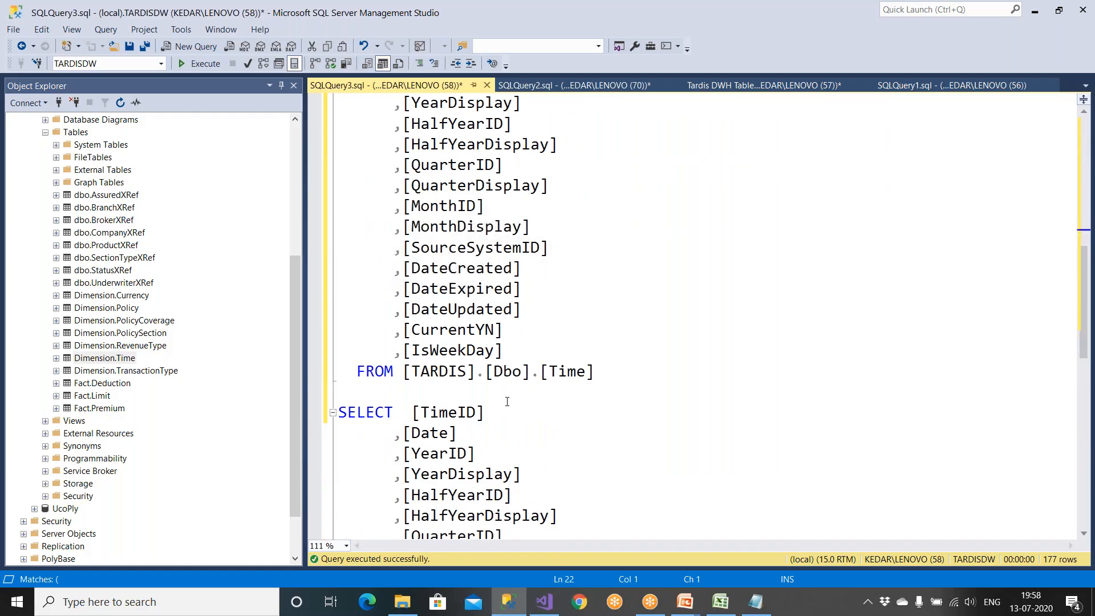
left_click(611, 372, "shift")
key("F5")
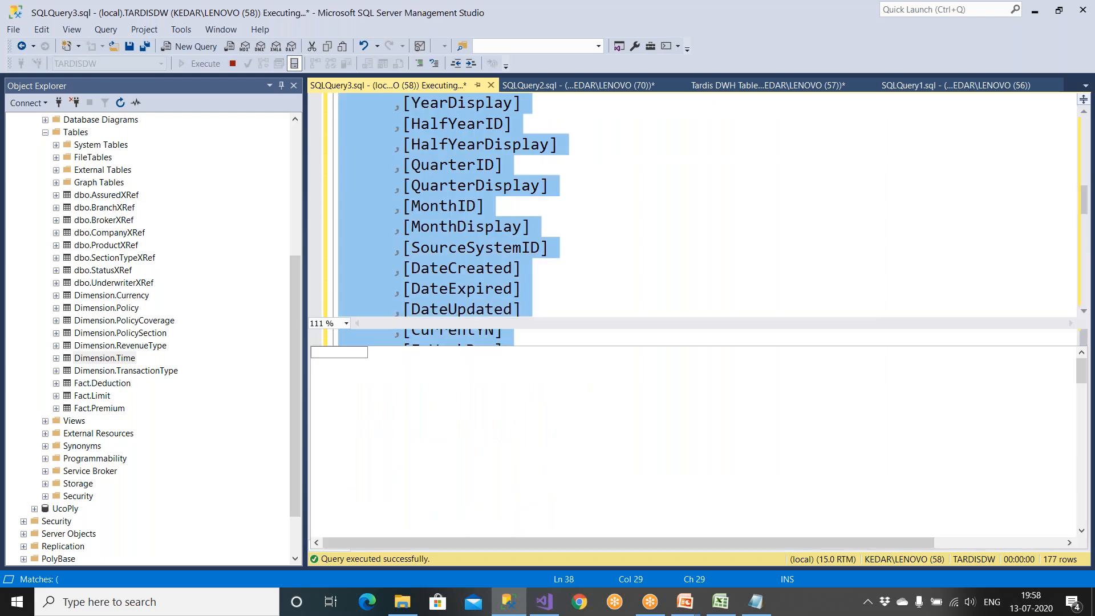
key("ctrl+r")
Replace the whole second select on [TARDISDW].[Dimension].[Time] with a go line at the end of the script
scroll(407, 166, "up", 8)
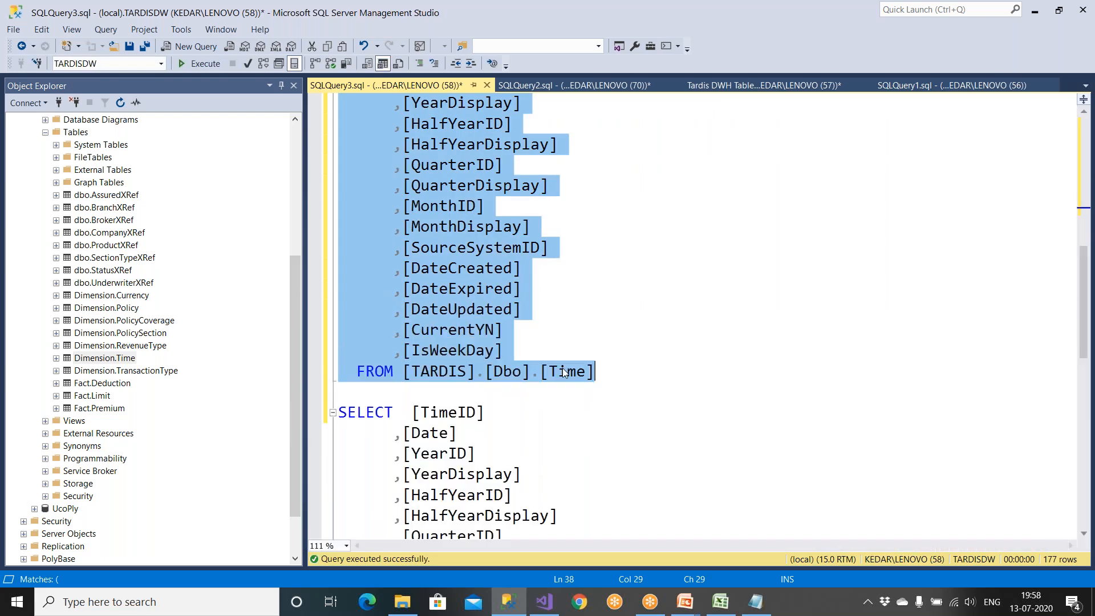
left_click_drag(407, 165, 474, 288)
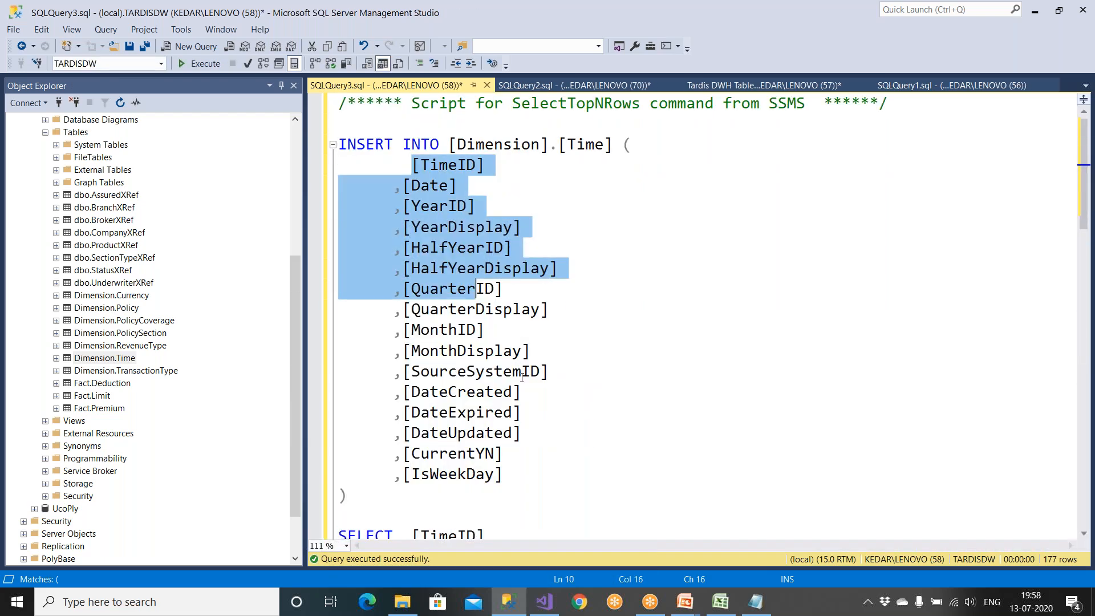
scroll(523, 383, "down", 9)
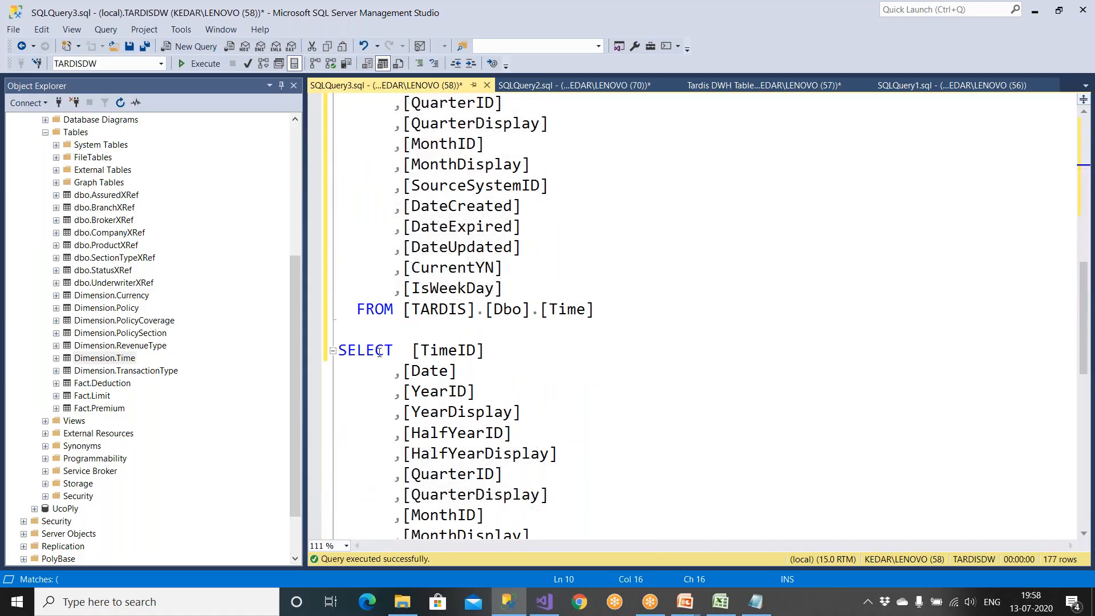
left_click(339, 350)
scroll(371, 354, "down", 5)
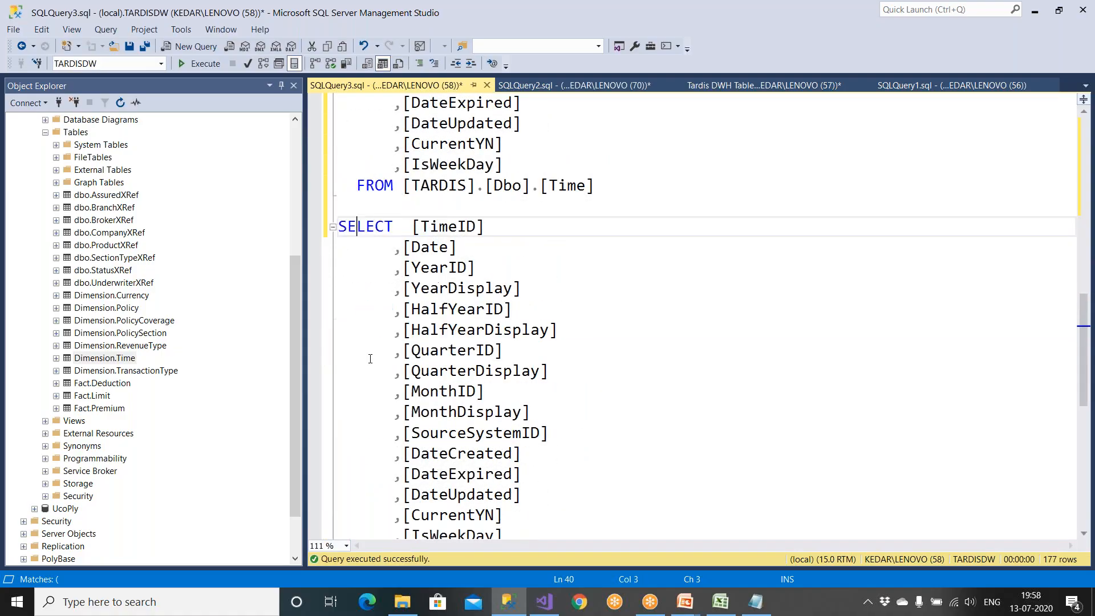
left_click(689, 380, "shift")
type("SE")
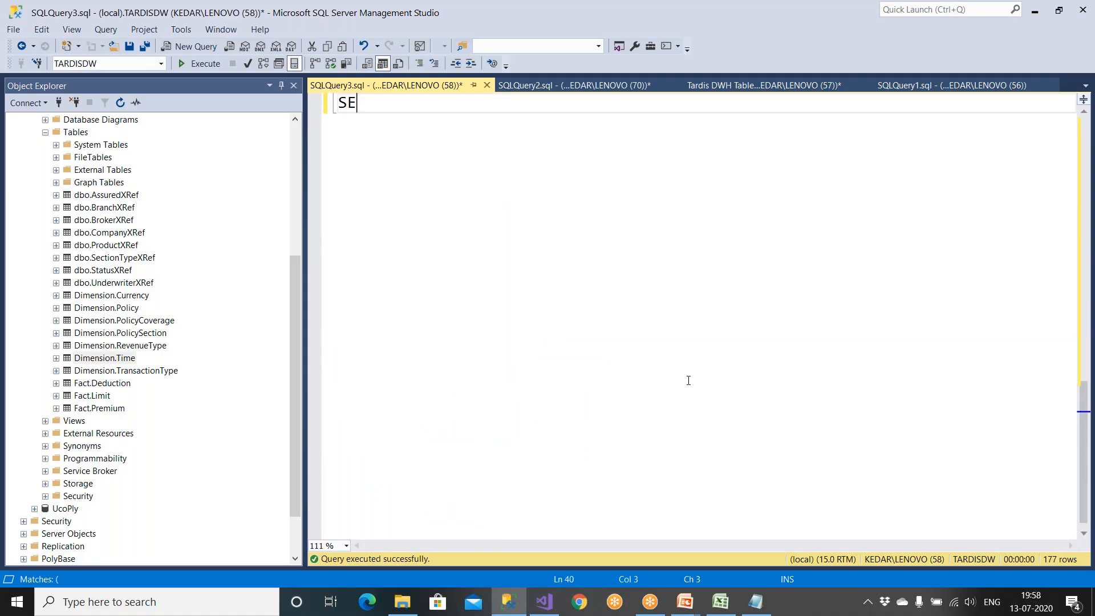
scroll(559, 371, "up", 5)
key("BackSpace")
key("BackSpace")
type("go")
scroll(558, 370, "up", 9)
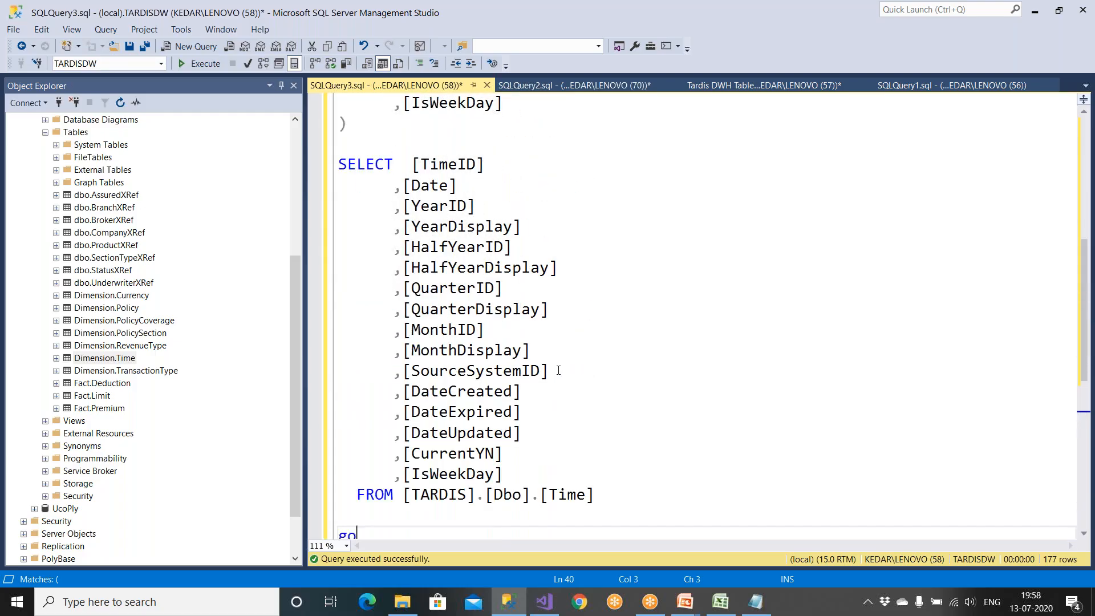
Add use TARDISDW and go lines above the INSERT INTO statement, followed by a blank line
left_click_drag(450, 144, 622, 144)
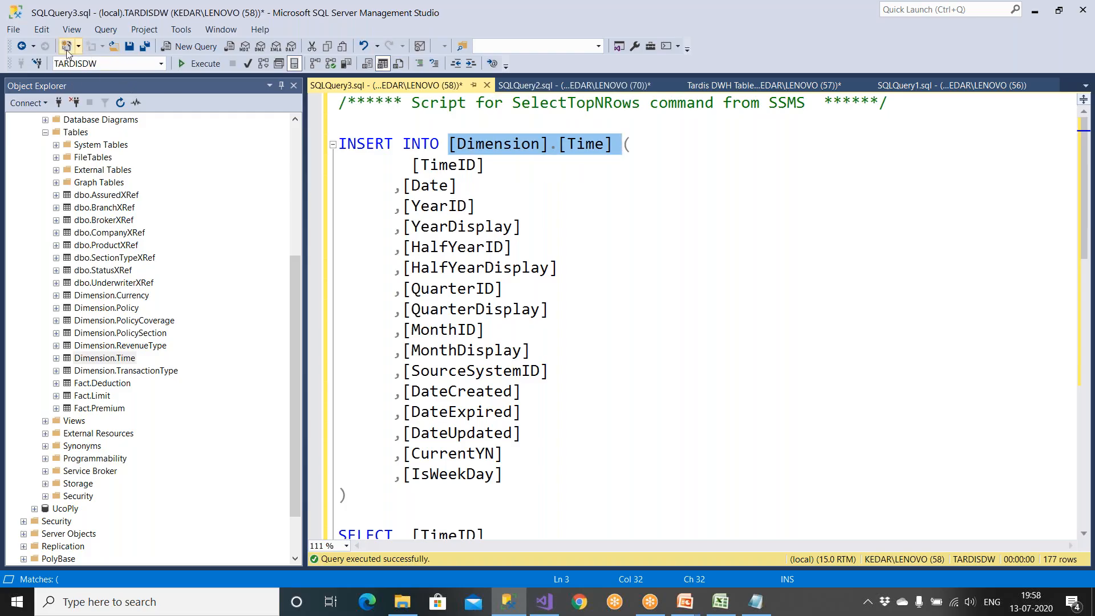
left_click(356, 119)
type("use ")
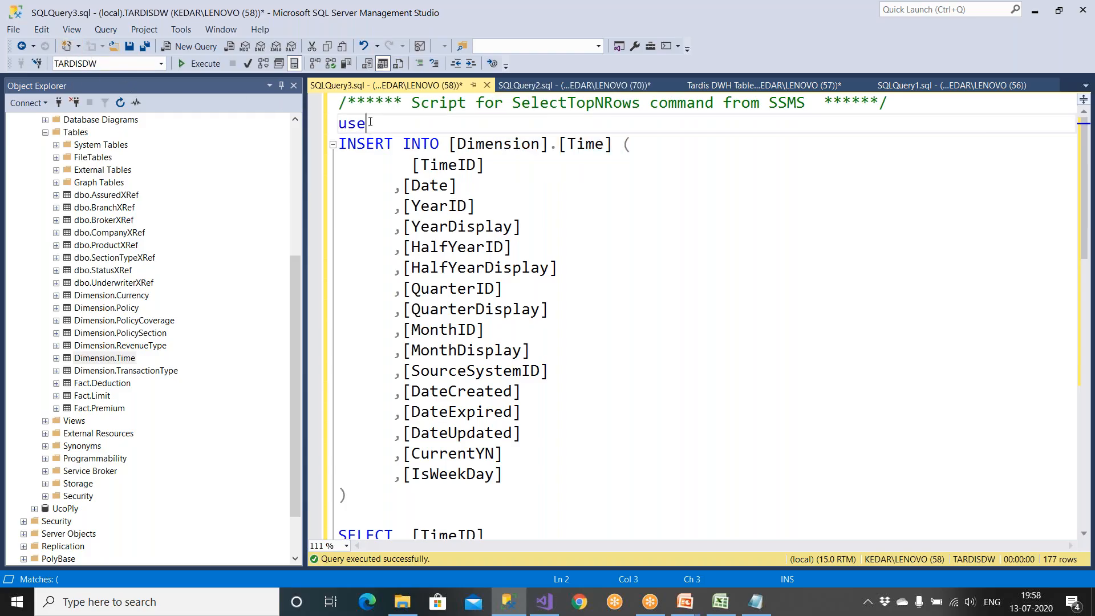
type("Tr")
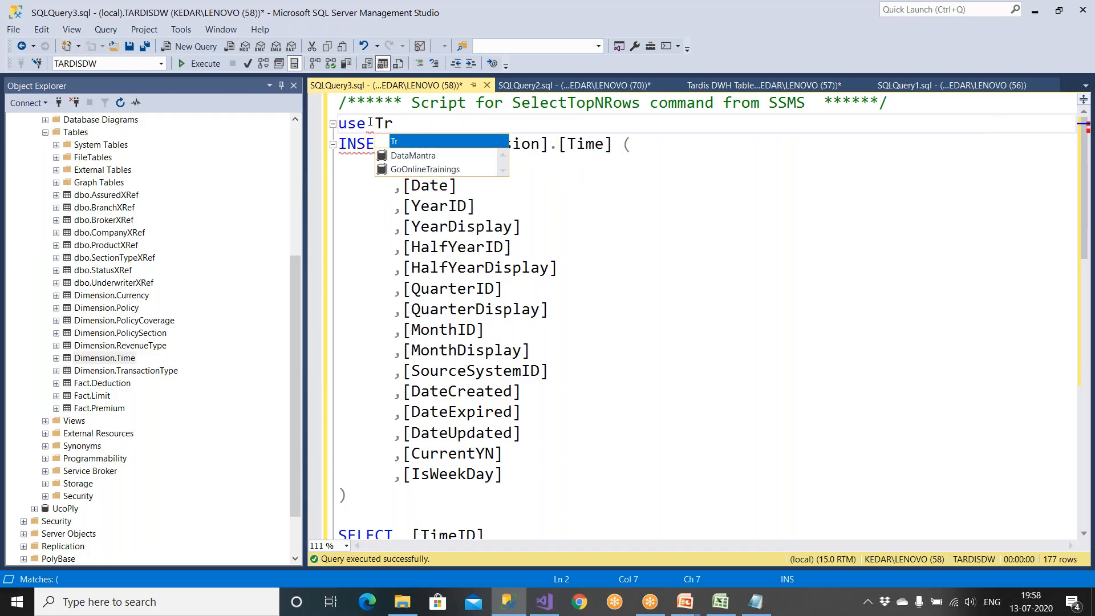
key("BackSpace")
type("ar")
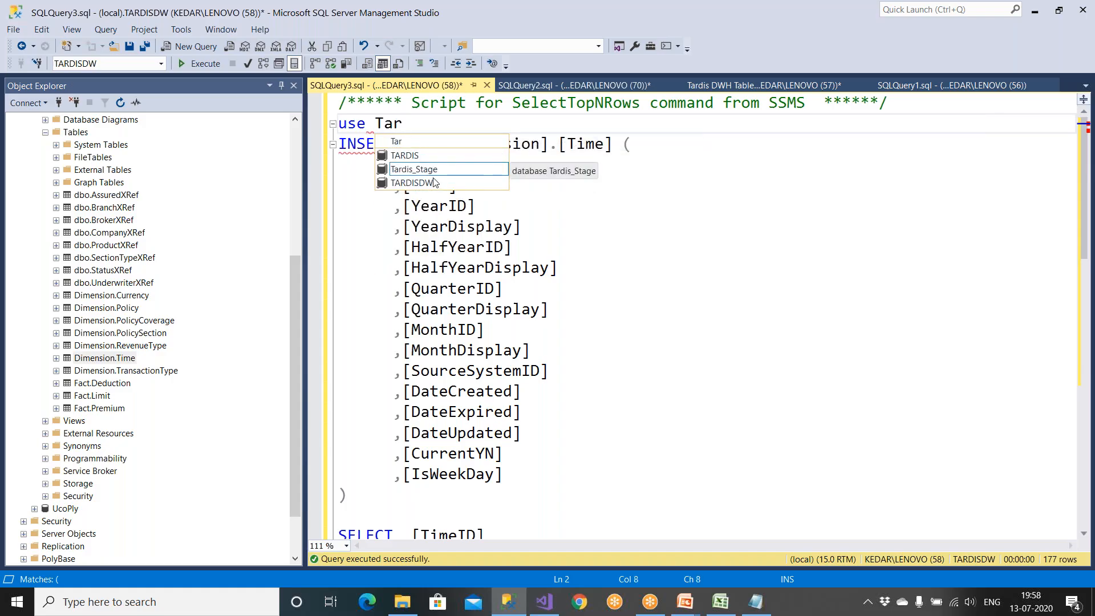
key("Down")
key("Tab")
key("Return")
type("go")
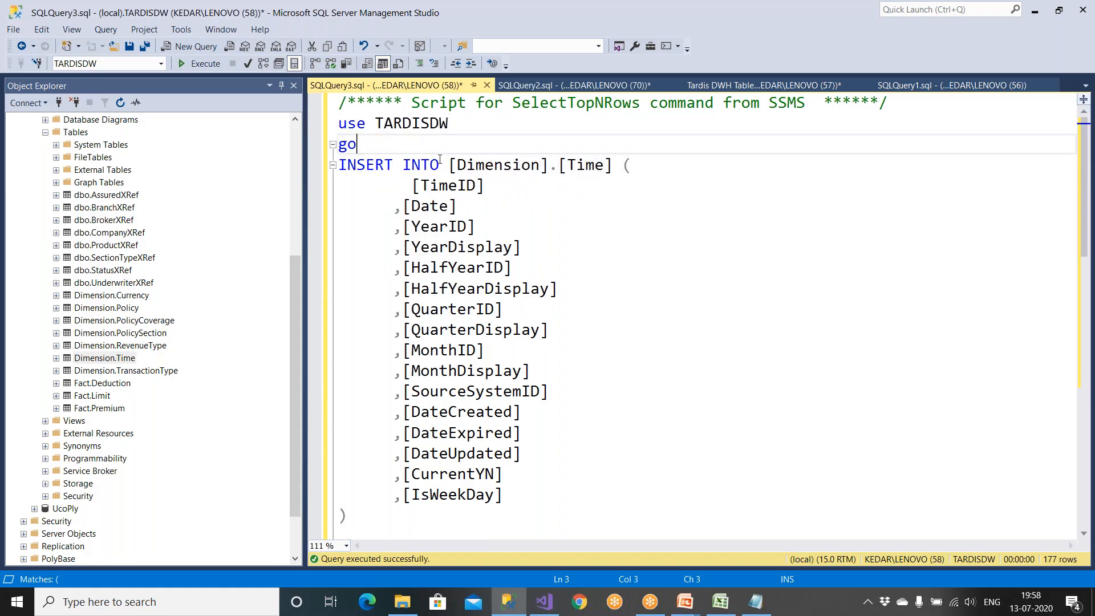
key("Return")
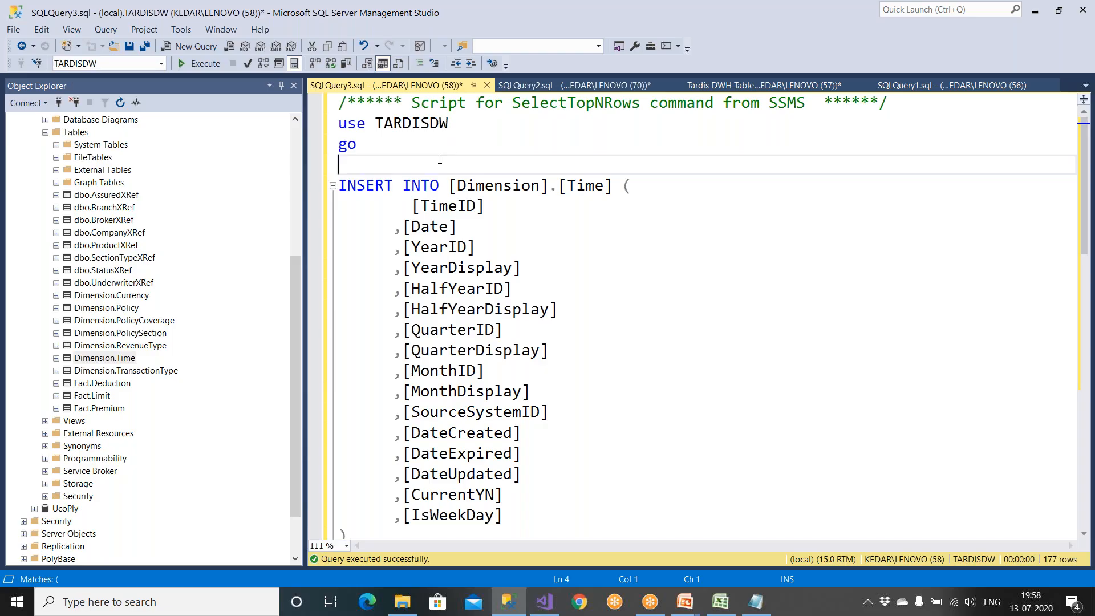
Add a Source comment at the end of the FROM [TARDIS].[Dbo].[Time] line
scroll(542, 381, "down", 7)
scroll(538, 382, "up", 3)
scroll(514, 382, "down", 2)
scroll(504, 385, "down", 3)
left_click_drag(396, 350, 627, 351)
left_click(663, 350)
type("--")
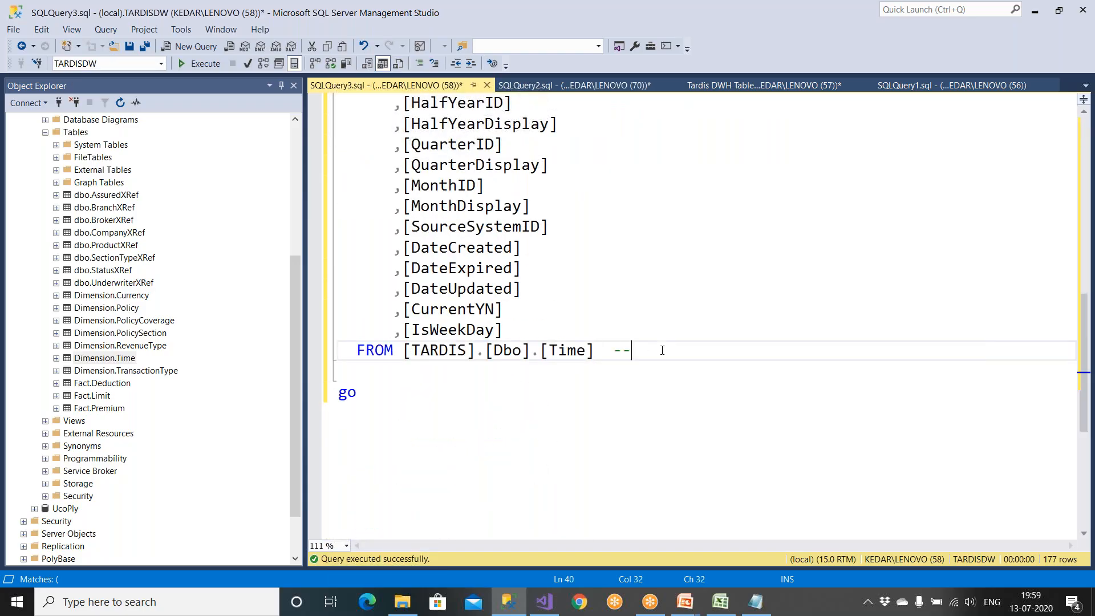
type("- Source")
Add a --Dest comment line directly above INSERT INTO [Dimension].[Time]
scroll(662, 350, "up", 12)
scroll(670, 192, "up", 1)
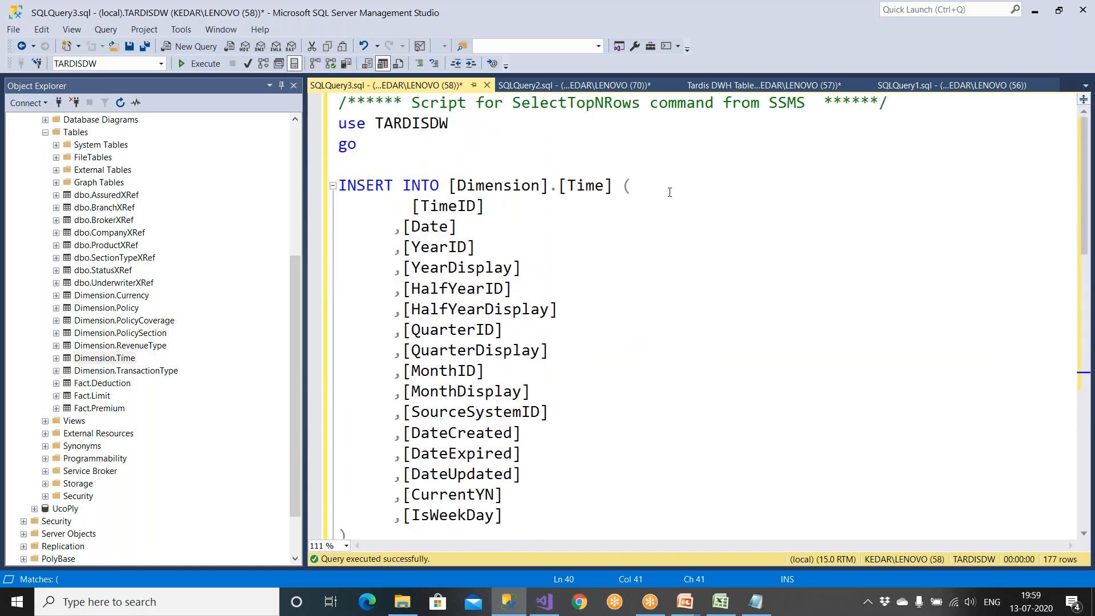
left_click(357, 163)
key("Return")
type("--Dest")
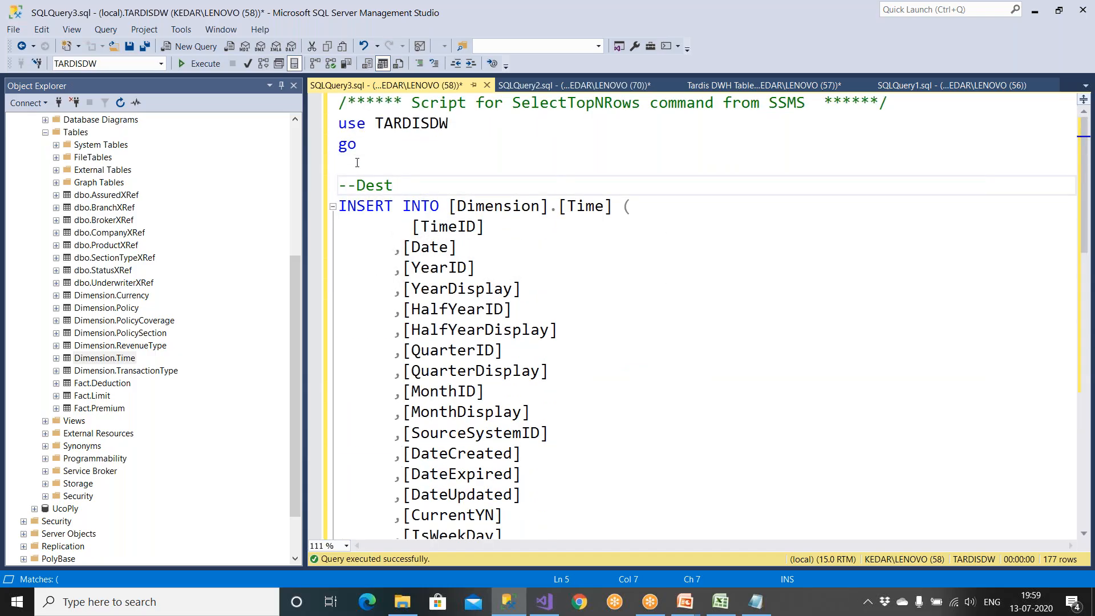
Run the whole insert script to load [Dimension].[Time], and read the execution message
scroll(357, 163, "down", 4, "ctrl")
scroll(412, 209, "down", 3)
scroll(412, 209, "down", 3)
scroll(445, 228, "up", 6)
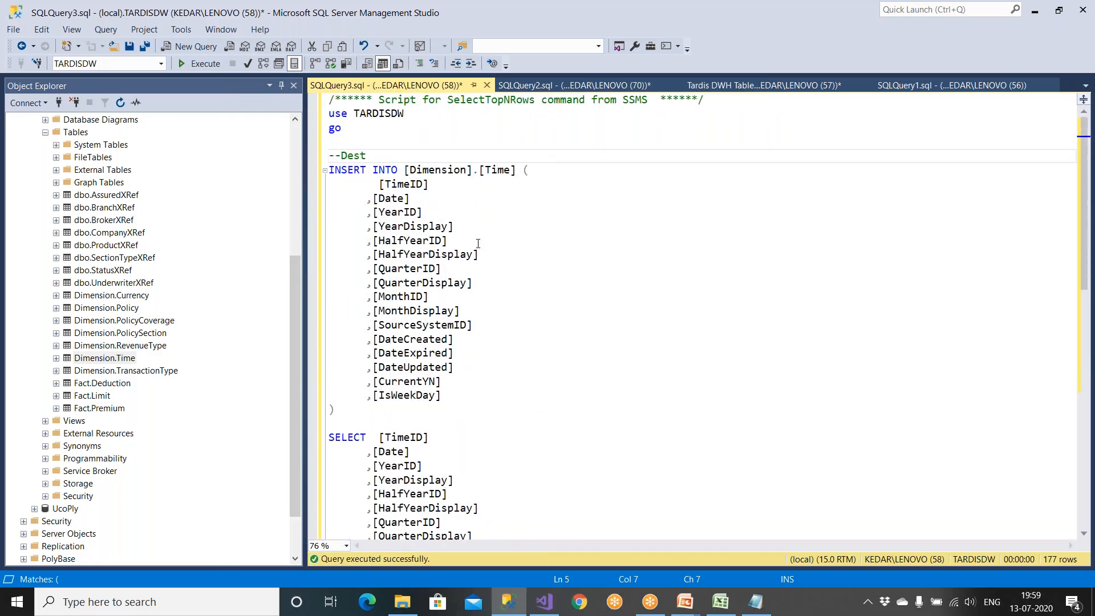
key("F5")
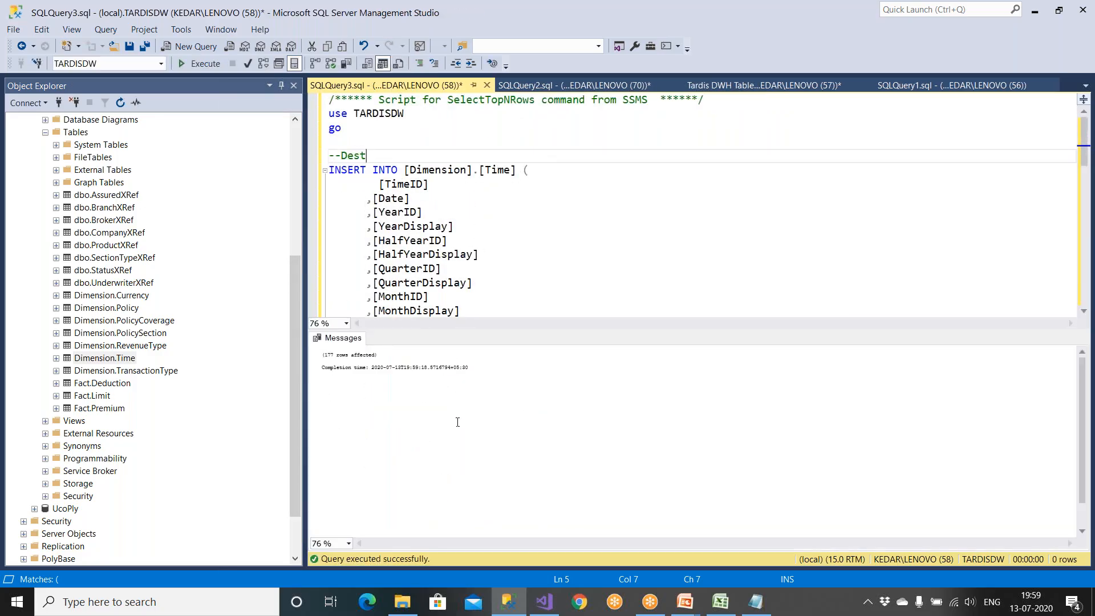
scroll(458, 422, "up", 12, "ctrl")
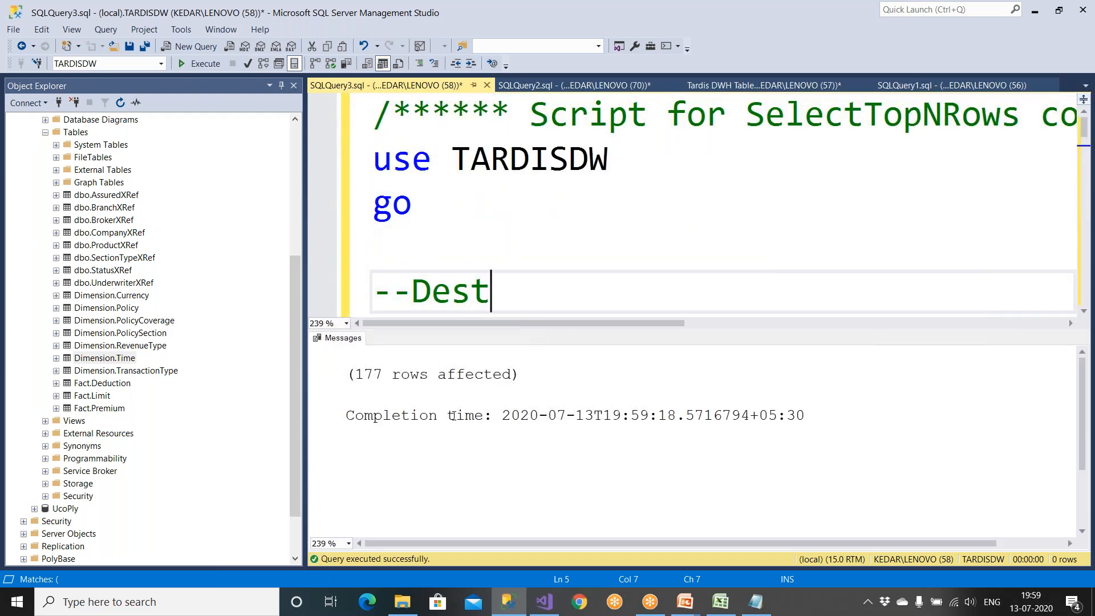
scroll(494, 212, "down", 7, "ctrl")
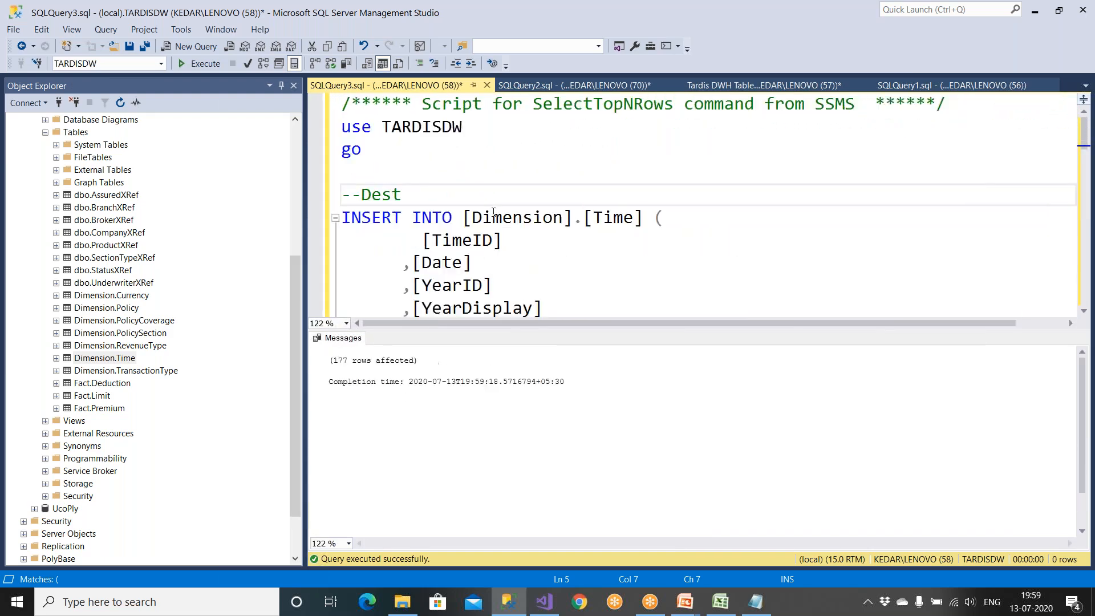
scroll(494, 212, "down", 3, "ctrl")
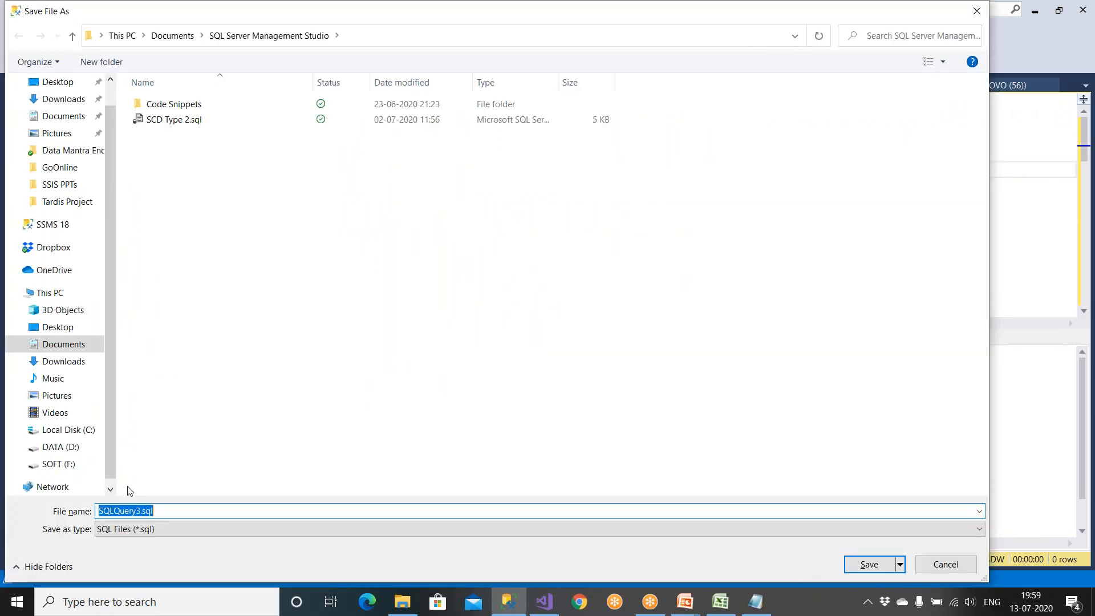
Save the script as Insert Time Table Script in the C:\Tardis folder and close it
type("Insert Time Tabkble Script")
left_click(76, 431)
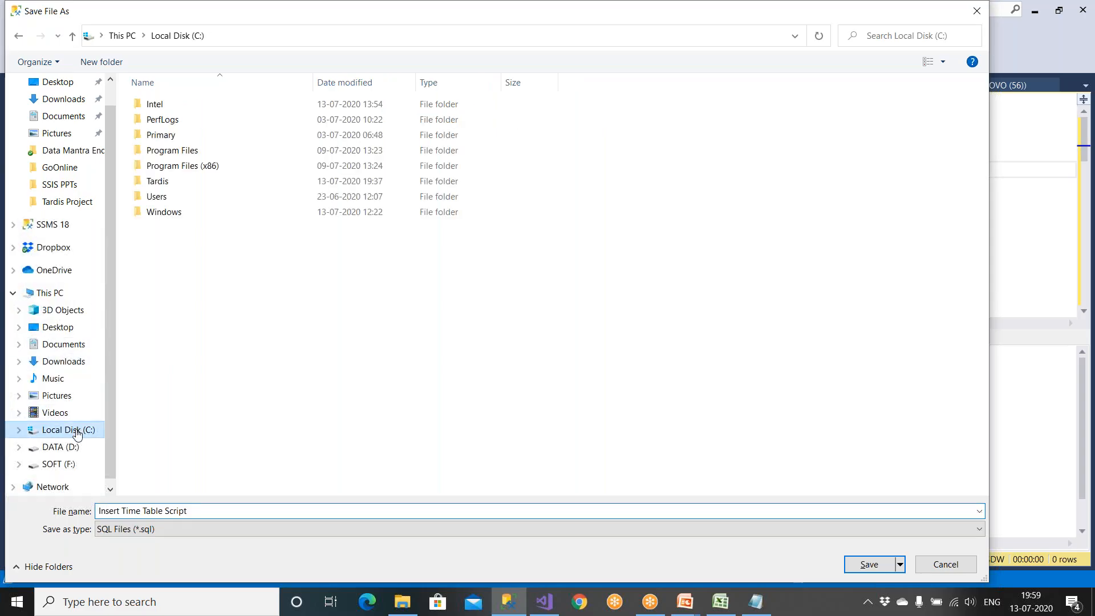
double_click(169, 179)
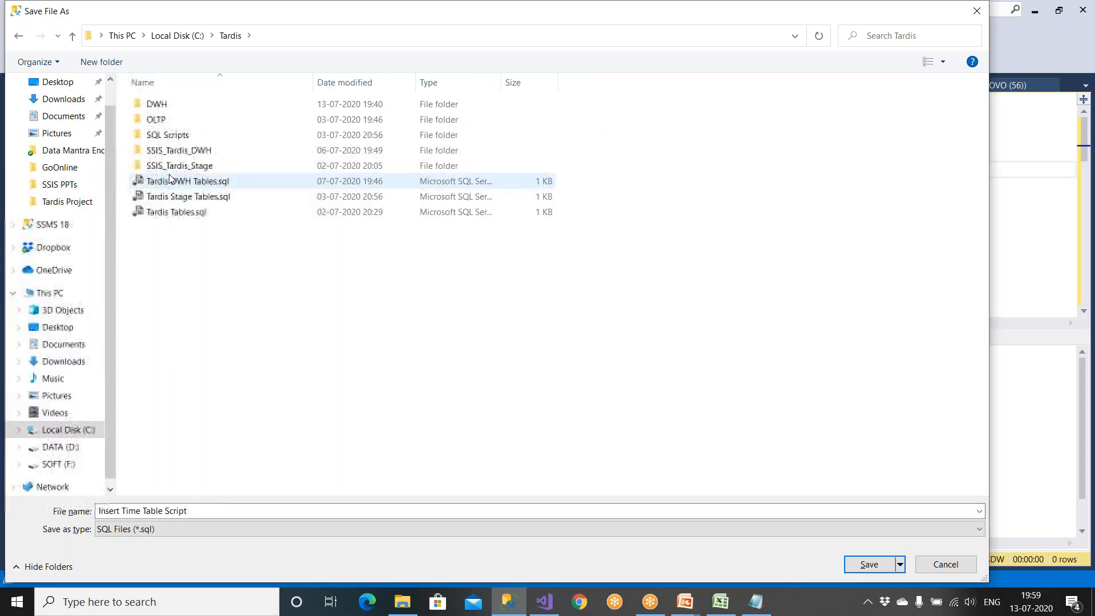
left_click(869, 565)
left_click(487, 85)
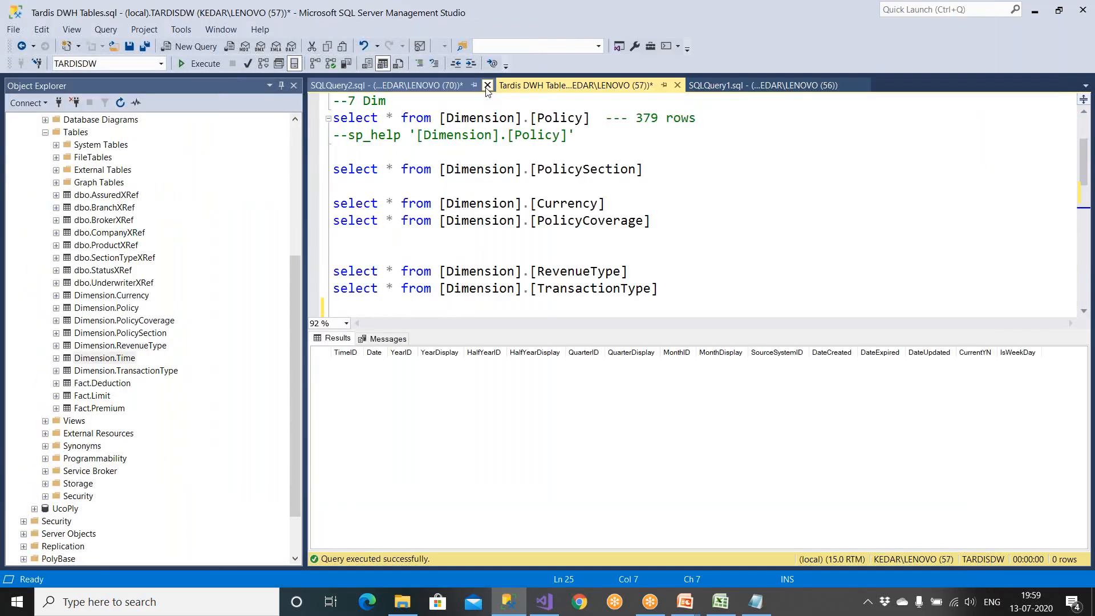
In the Tardis DWH Tables script, delete the leftover line below insert into [Dimension].[Time], and run only select * from [Dimension].[Time]
scroll(592, 285, "down", 3)
left_click_drag(584, 222, 372, 221)
left_click_drag(612, 204, 333, 203)
key("Delete")
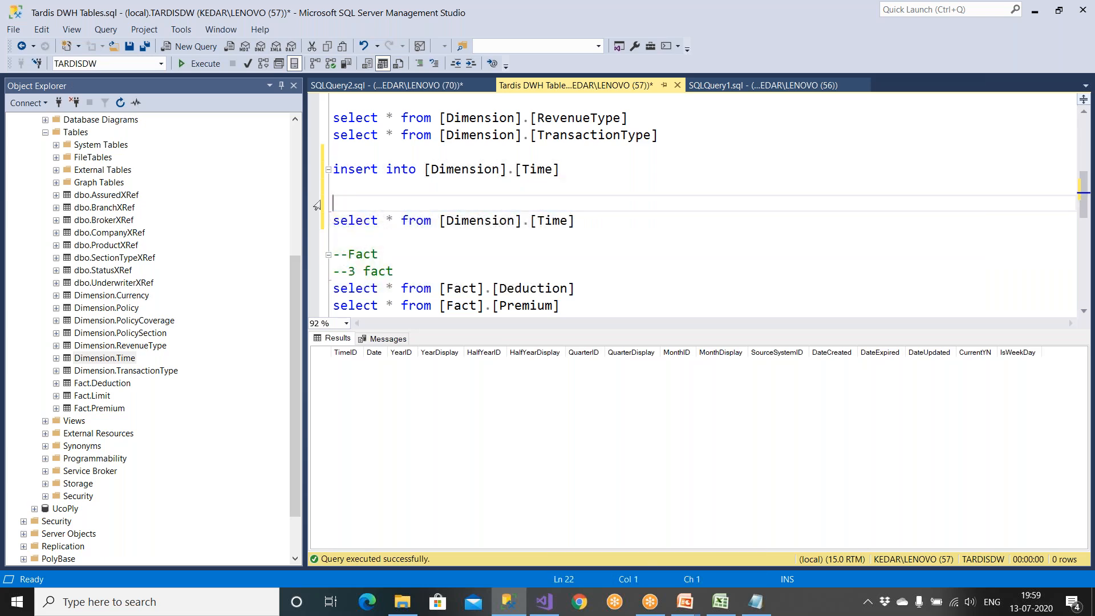
key("Delete")
left_click_drag(592, 203, 333, 203)
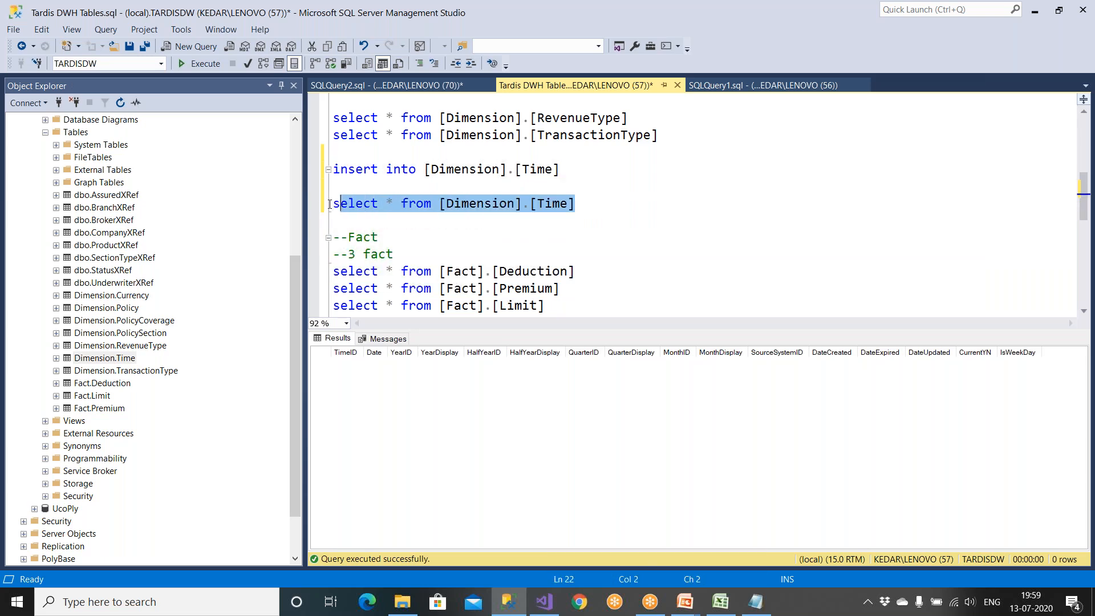
left_click(208, 66)
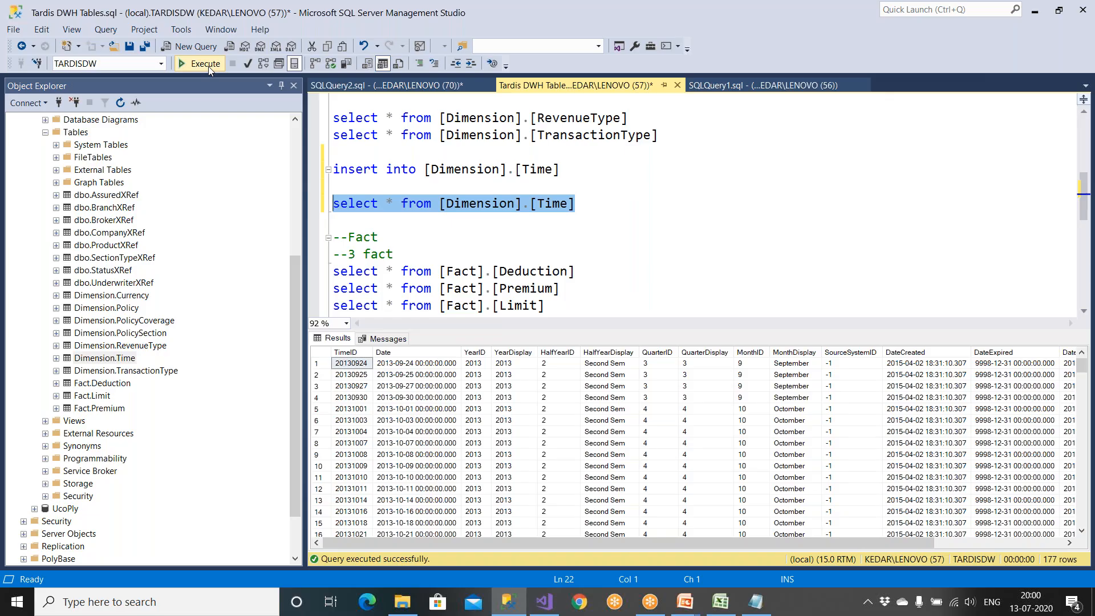
Switch to Notepad and replace all the notes with the heading "One table to another"
key("super")
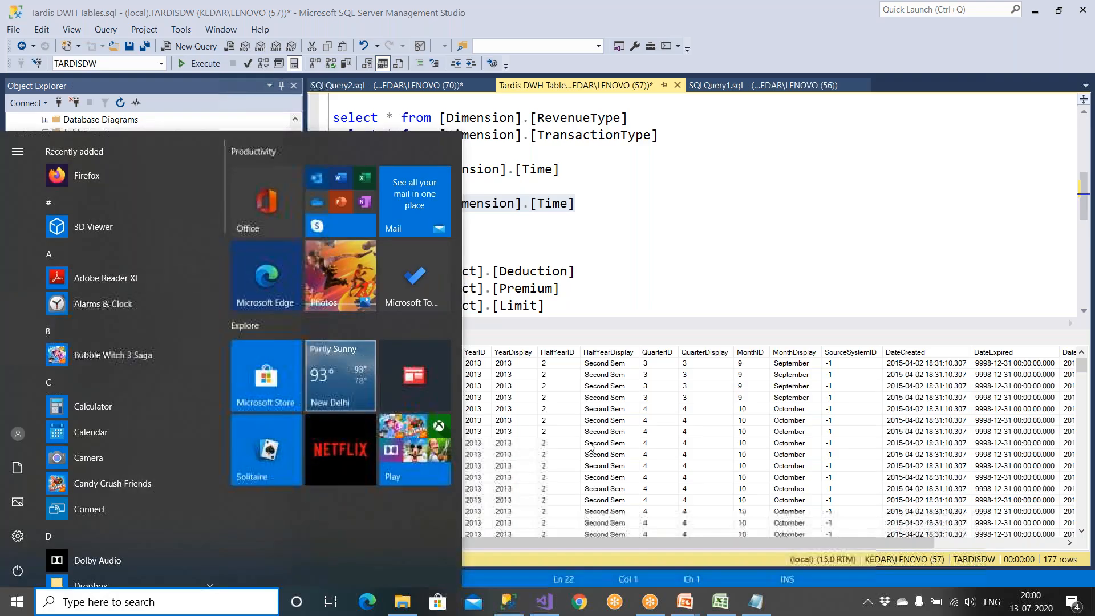
left_click(757, 603)
key("ctrl+a")
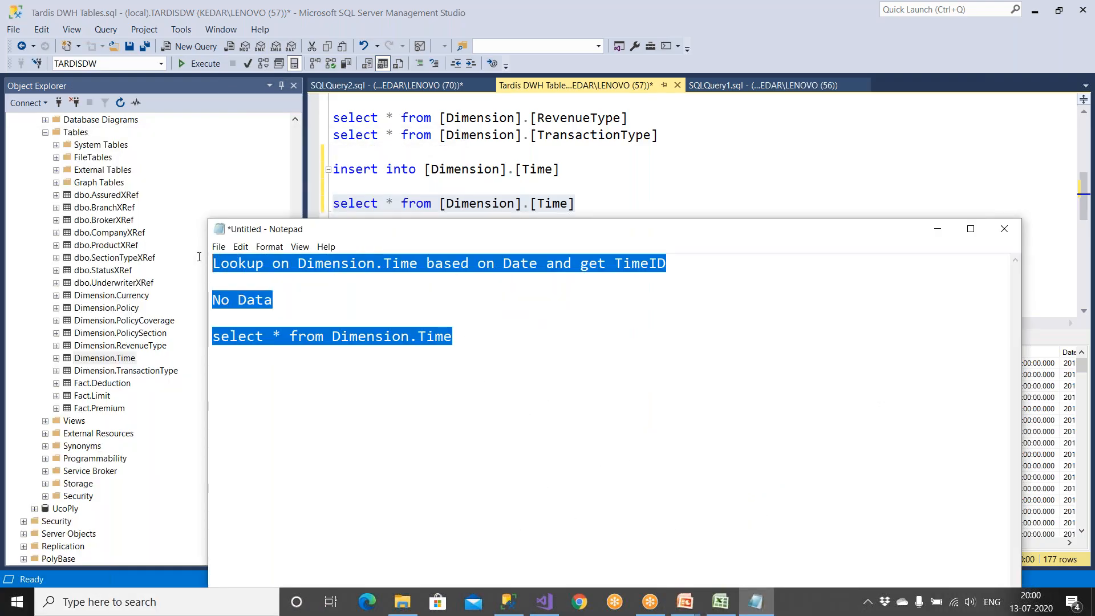
key("Delete")
type("One ta")
type("bke")
key("BackSpace")
key("BackSpace")
type(";e")
key("BackSpace")
key("BackSpace")
type("le to a")
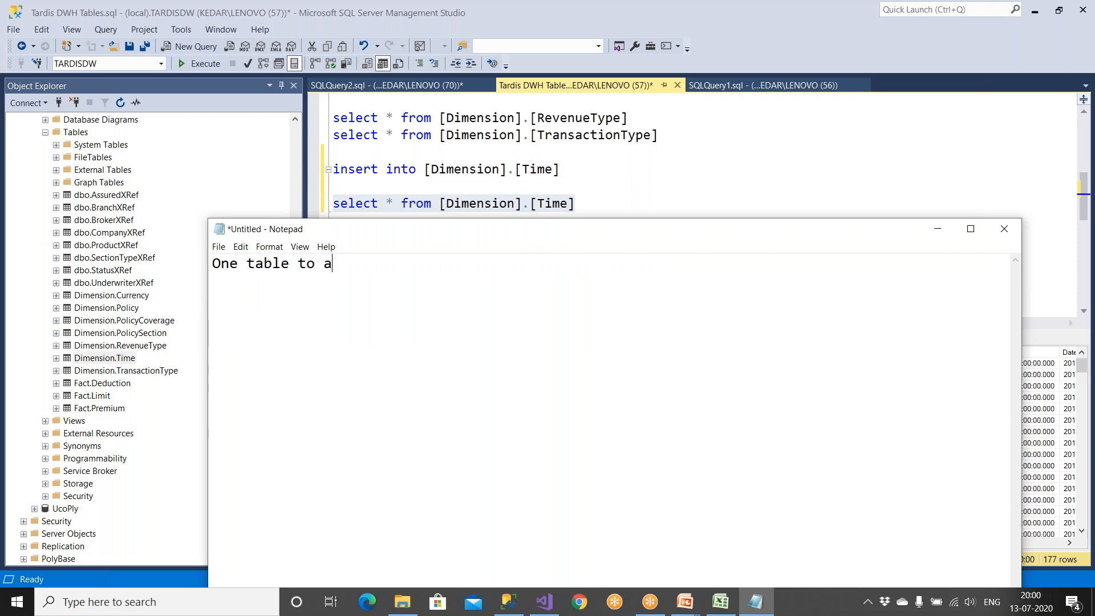
type("nother")
Below the heading, write a dash-underlined "Syntax:" section with the lines "insert into destTable" and "select * from SrcTable"
key("Return")
type("insert i")
type("nto dest")
type("Table")
type("Syntax:")
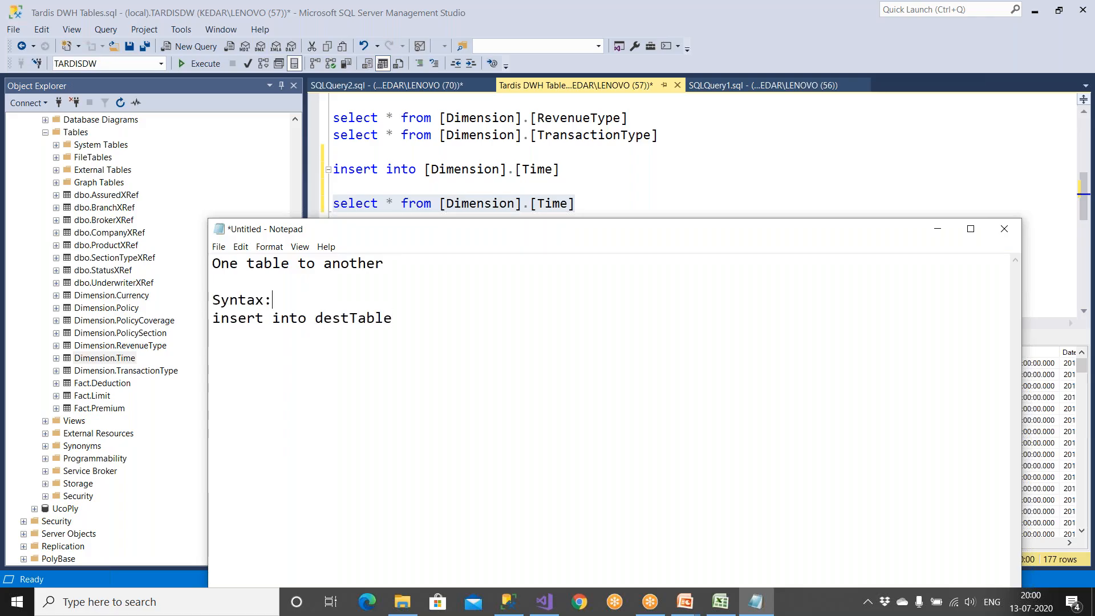
key("Return")
type("-------------------------------")
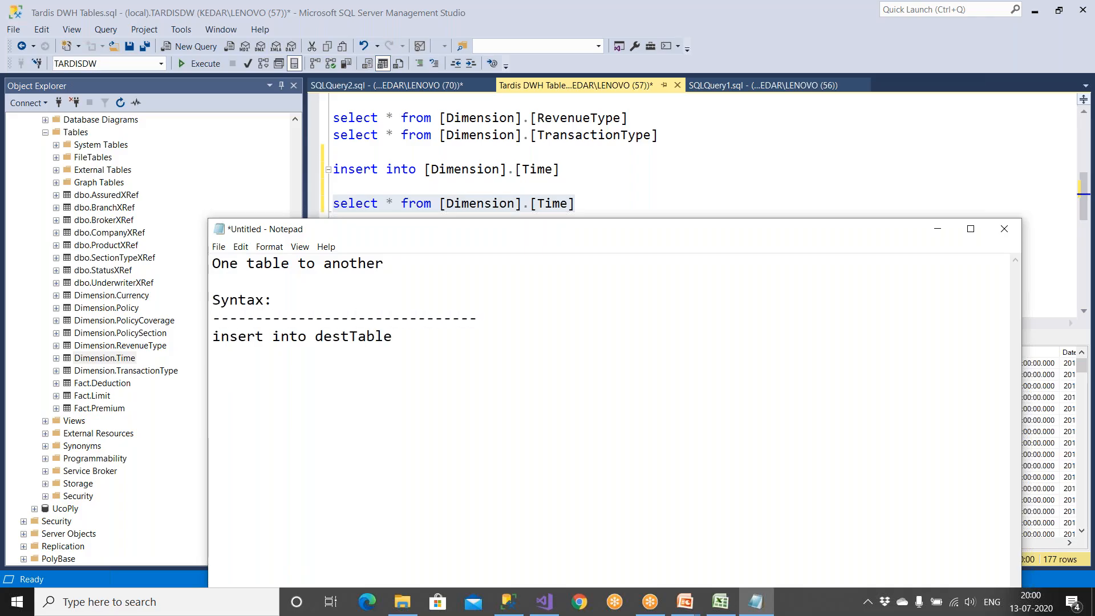
type("select * from SrcTable")
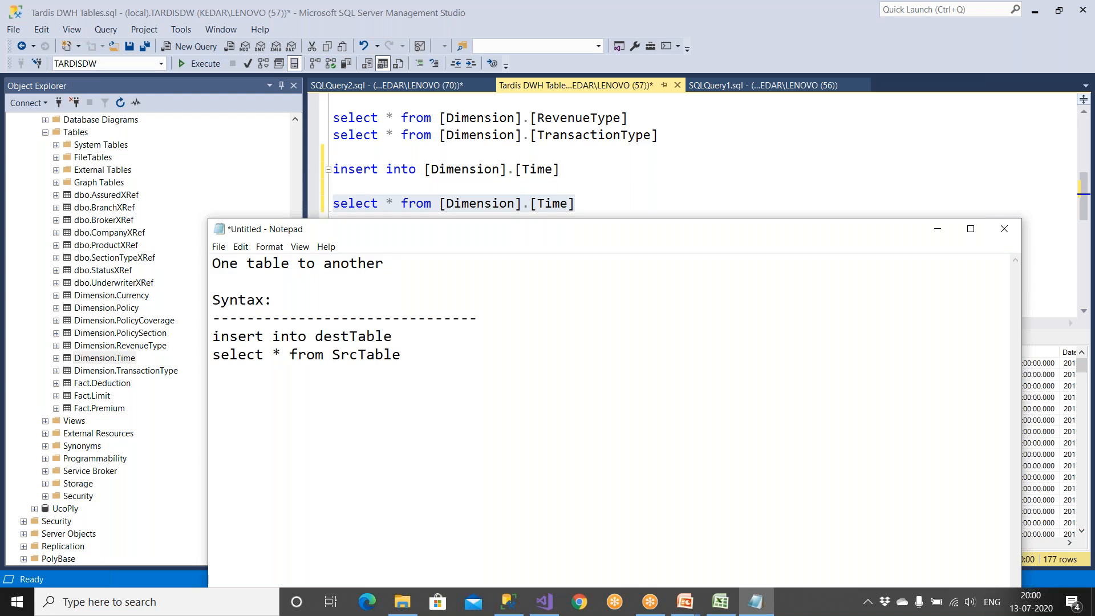
Below the syntax, add the source example "src", "emp" and "eid,name,sal,dob" on separate lines
key("Return")
key("Return")
key("Return")
type("src ")
type("emp ")
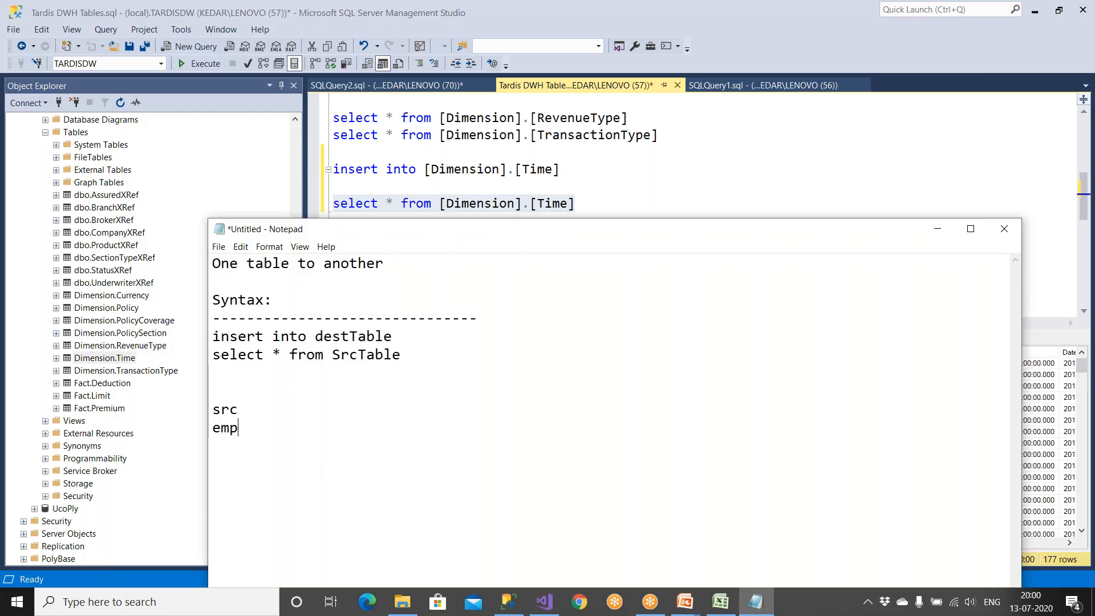
type("eid,name,sal,")
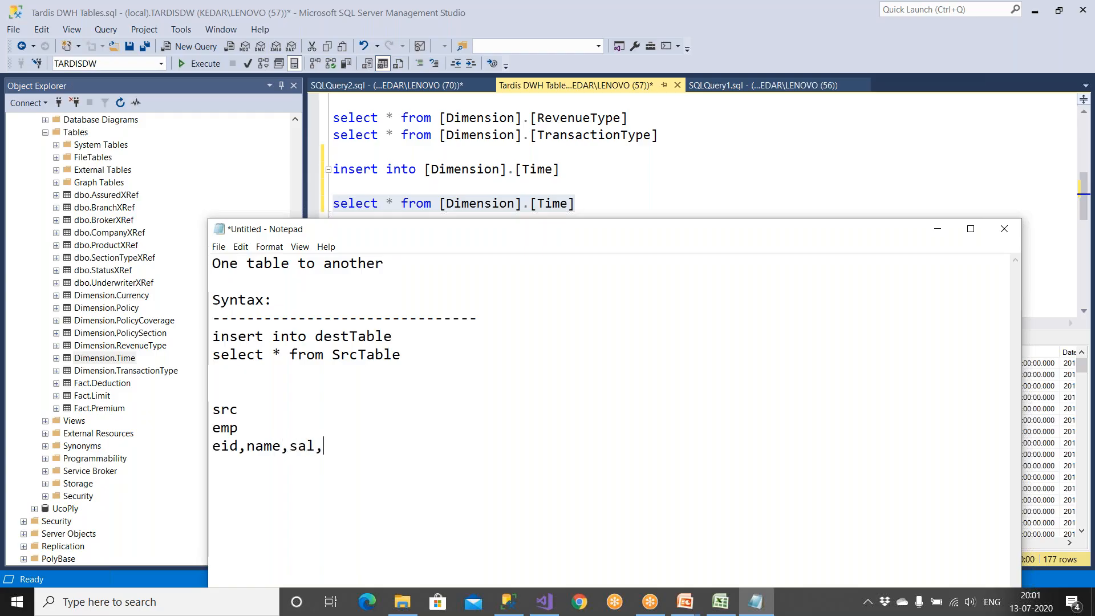
type("dob   ")
Below the source example, add the destination example "dest", "DimEmp" and "eid,name,sal" on separate lines
type("dest")
key("Return")
type("di")
key("BackSpace")
key("BackSpace")
type("DimEmp eid")
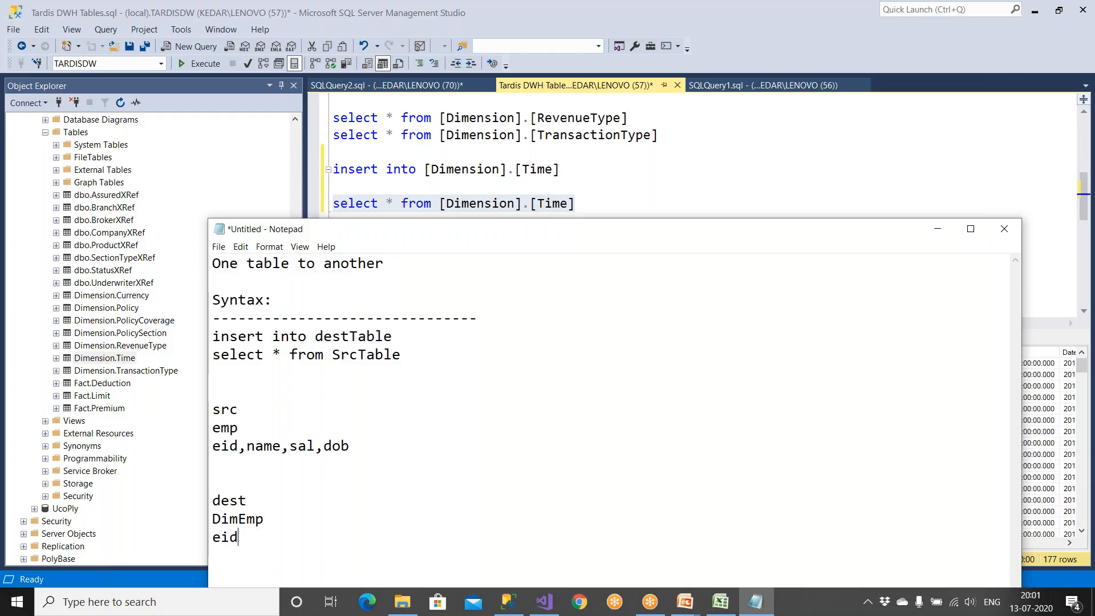
type(",name,sal")
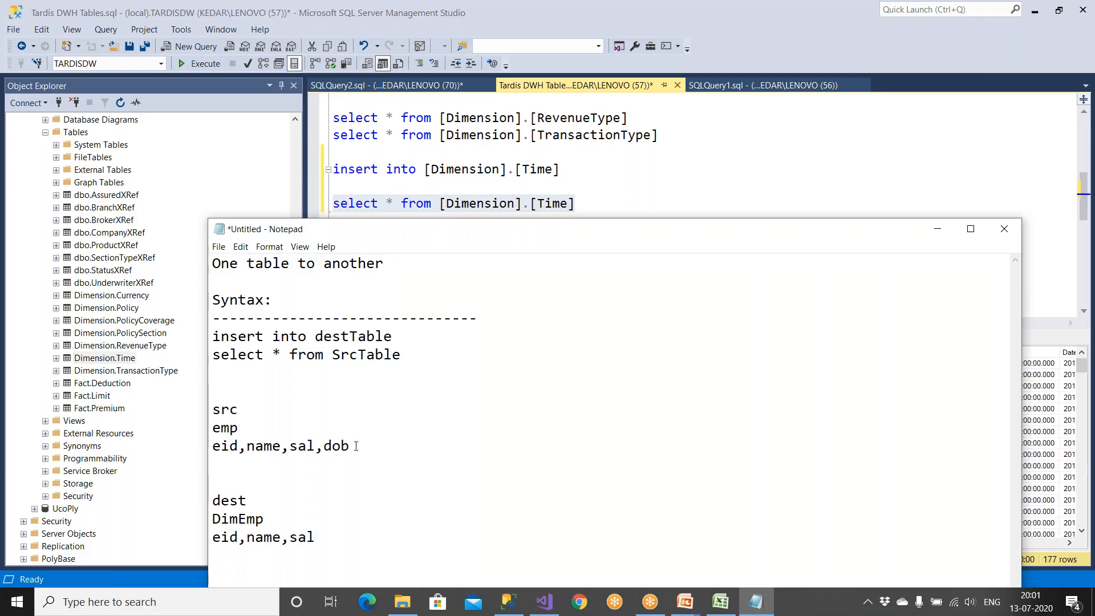
Compare the two example column lists, and add DimEmp's columns in parentheses after destTable as (eid,name,sal)
left_click_drag(356, 446, 181, 448)
left_click_drag(321, 540, 193, 540)
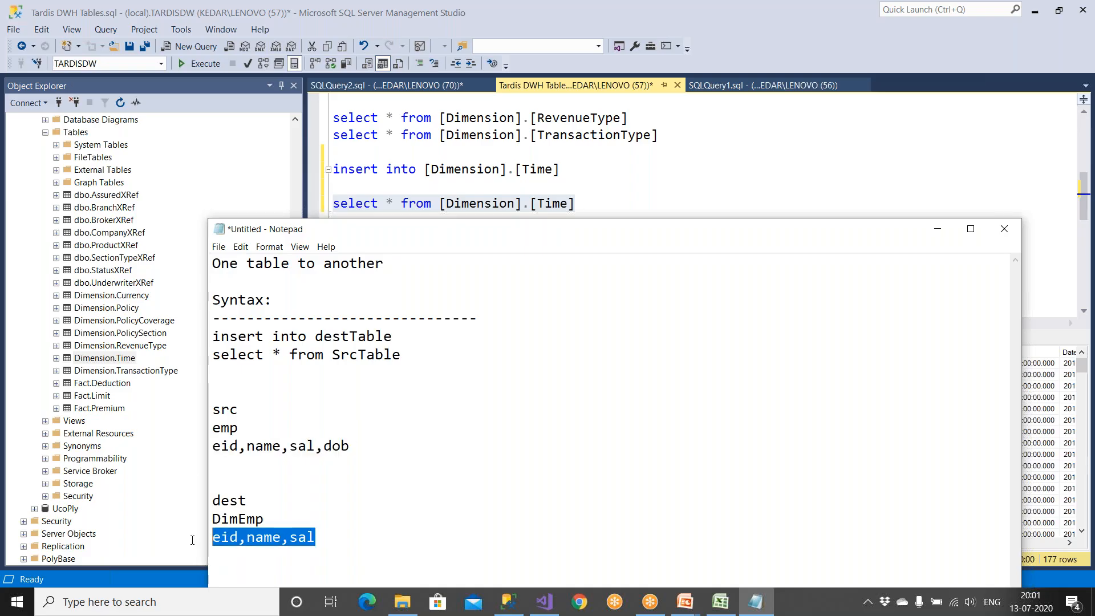
left_click_drag(351, 446, 206, 451)
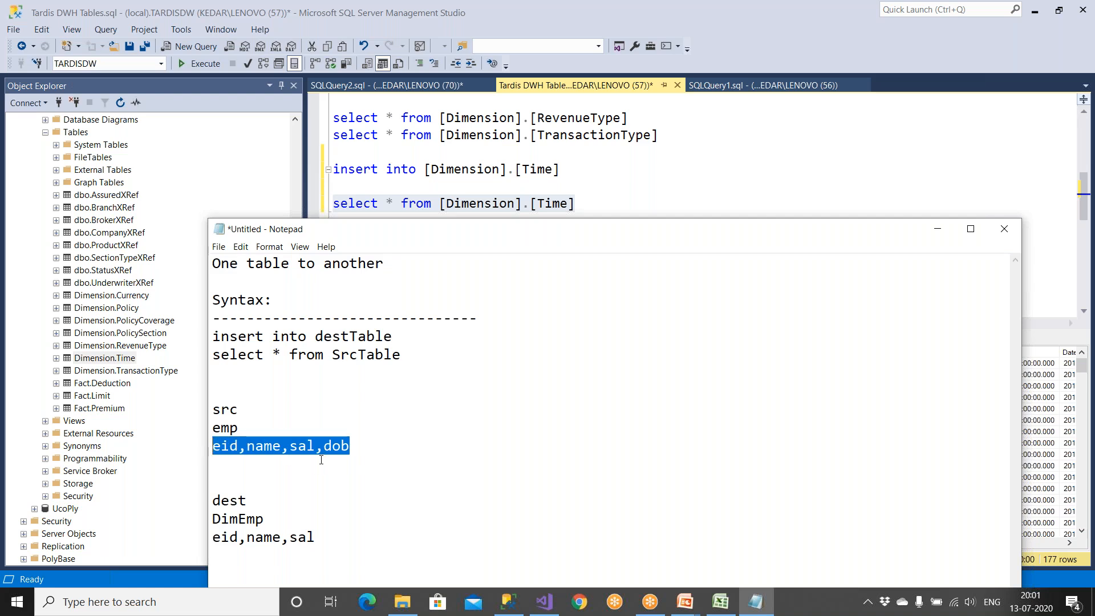
left_click_drag(273, 354, 392, 345)
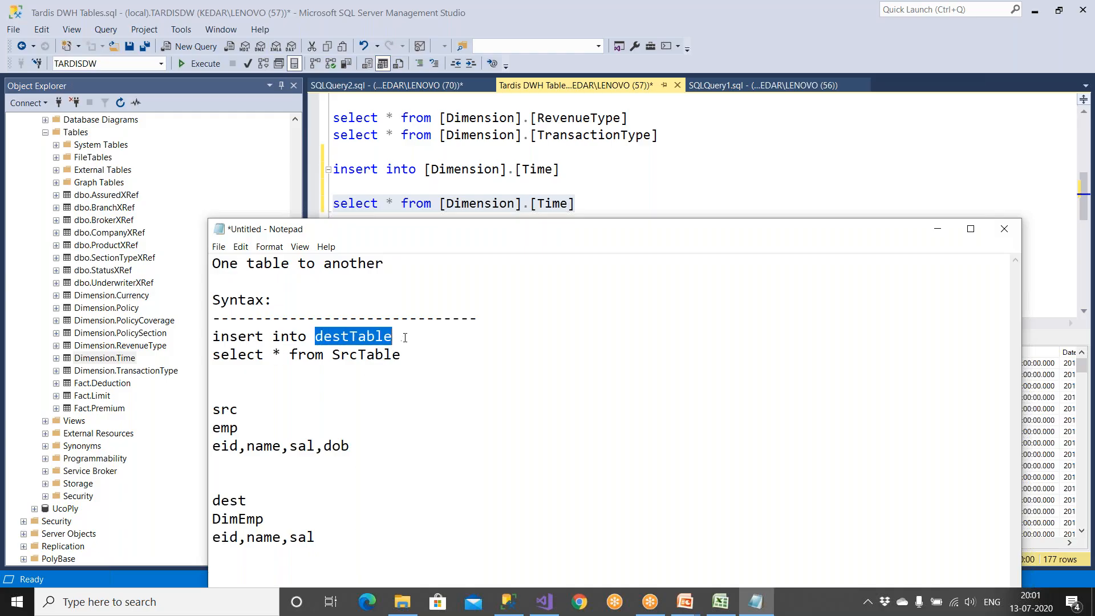
left_click(443, 345)
type("()")
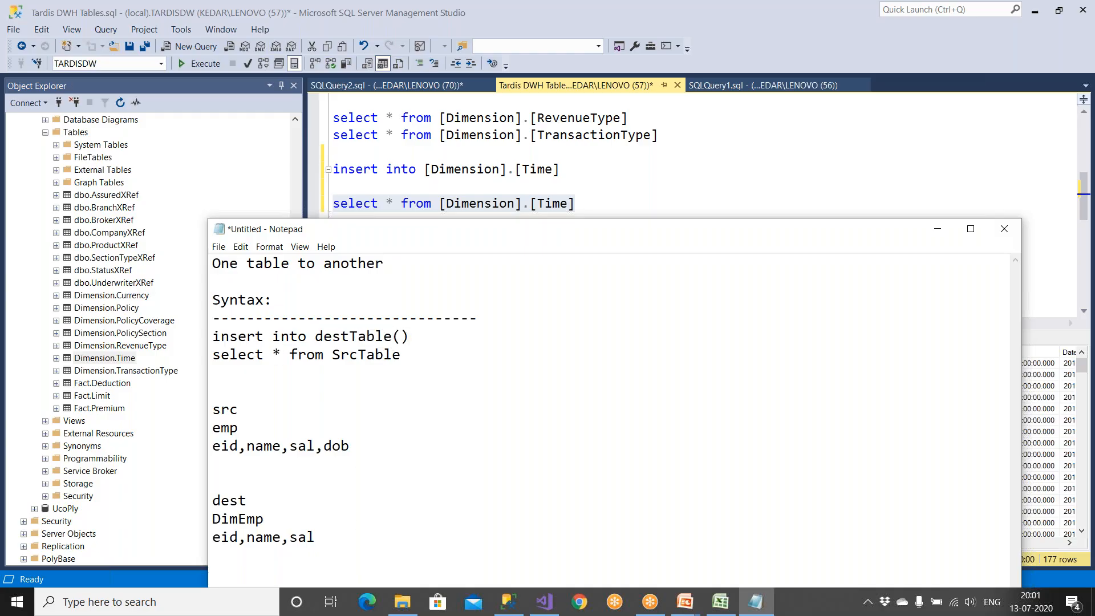
left_click_drag(316, 538, 201, 548)
key("ctrl+c")
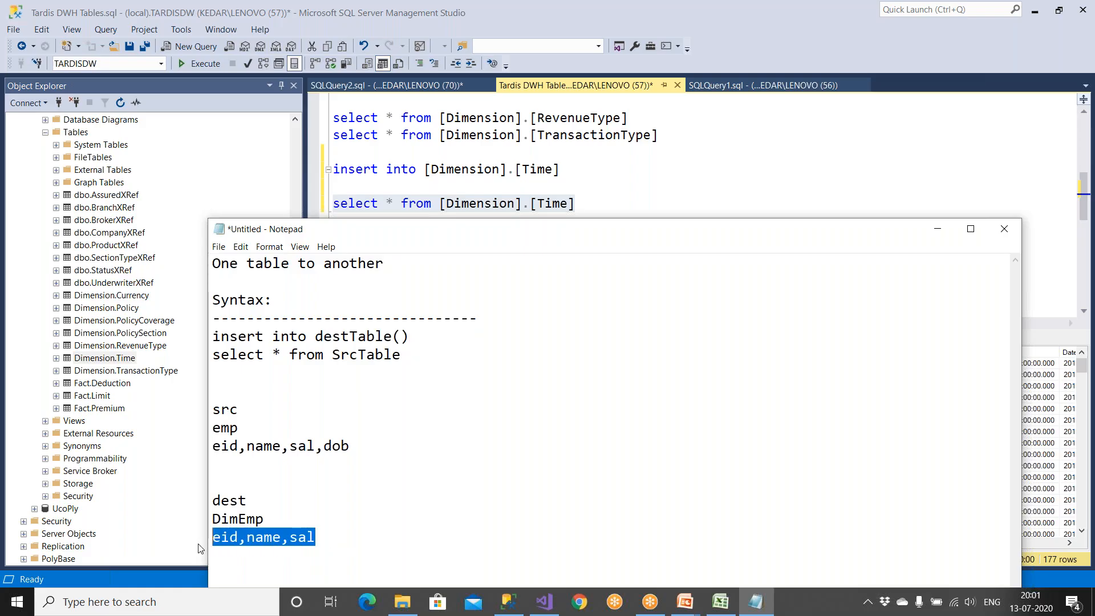
left_click(400, 338)
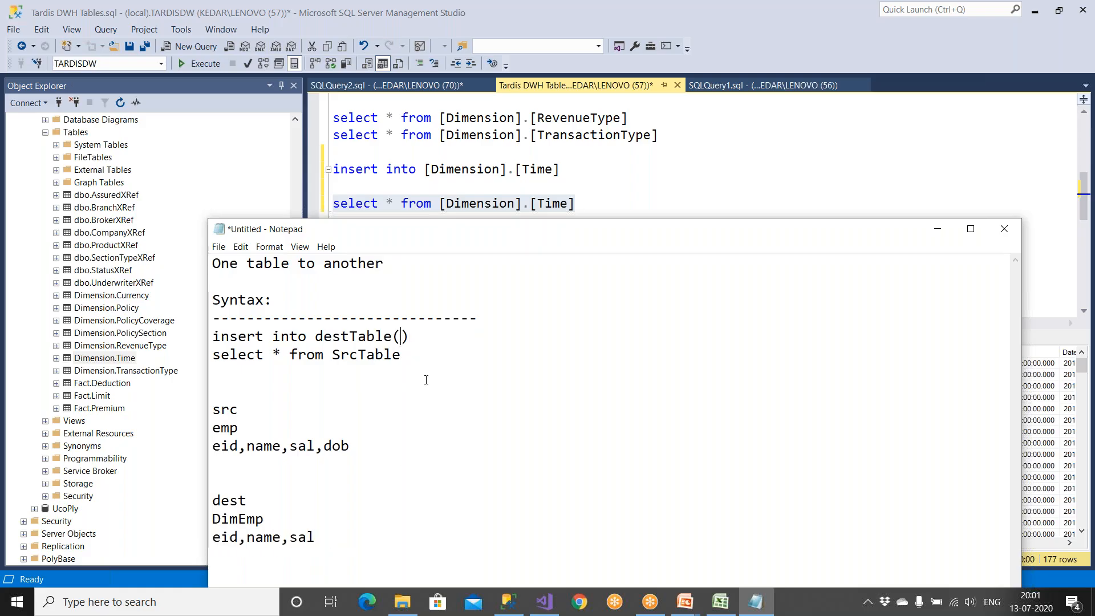
key("ctrl+v")
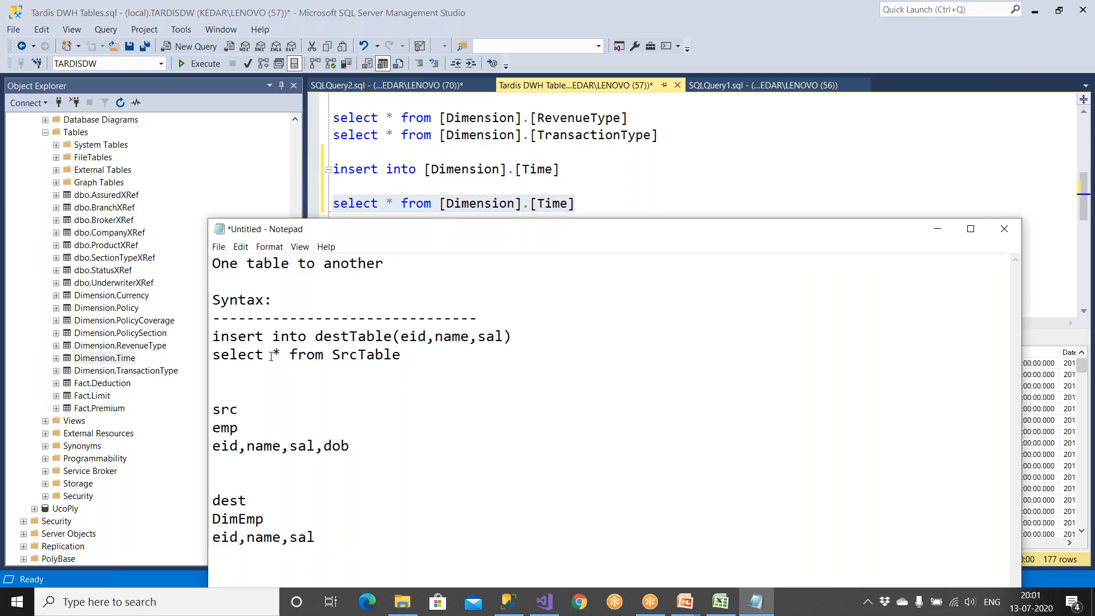
Replace the asterisk in the select line with eid,name,sal, copied from the emp column list
left_click_drag(271, 355, 282, 352)
key("Delete")
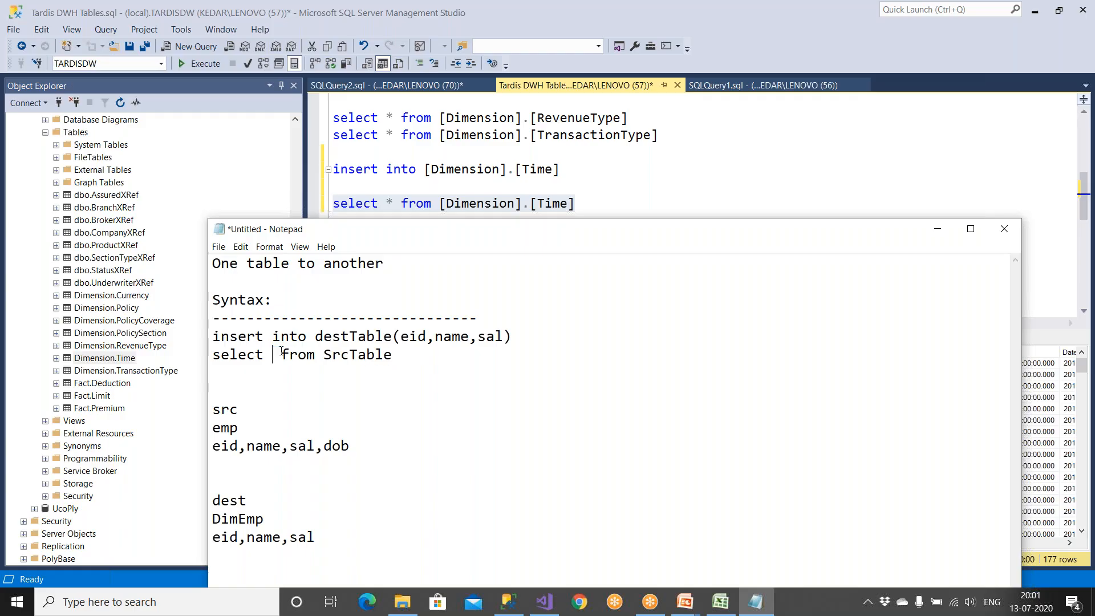
left_click_drag(315, 446, 203, 451)
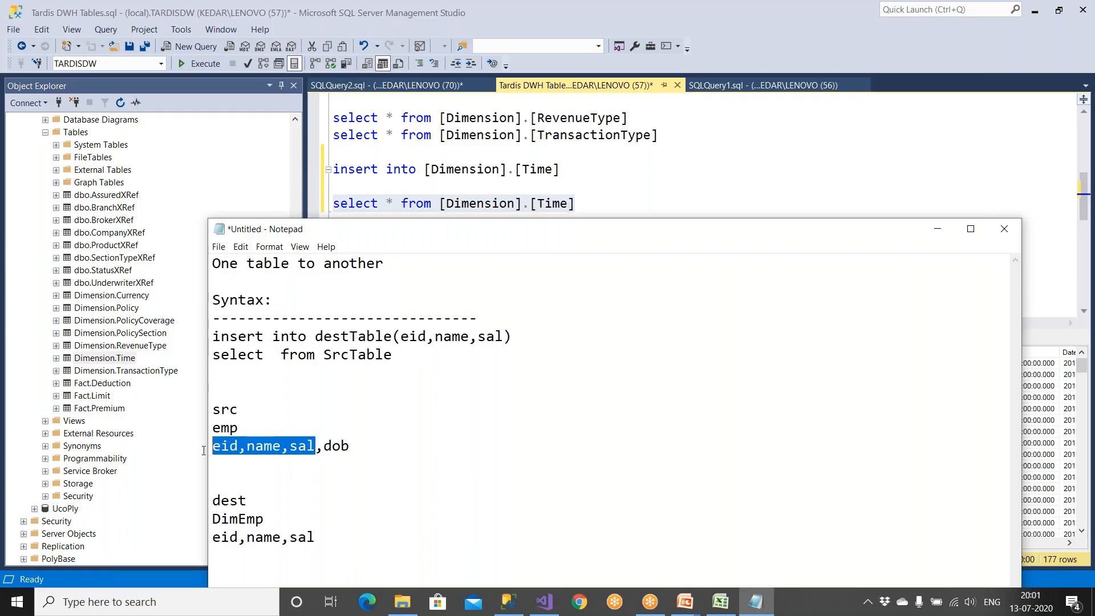
key("ctrl+c")
left_click(272, 356)
key("ctrl+v")
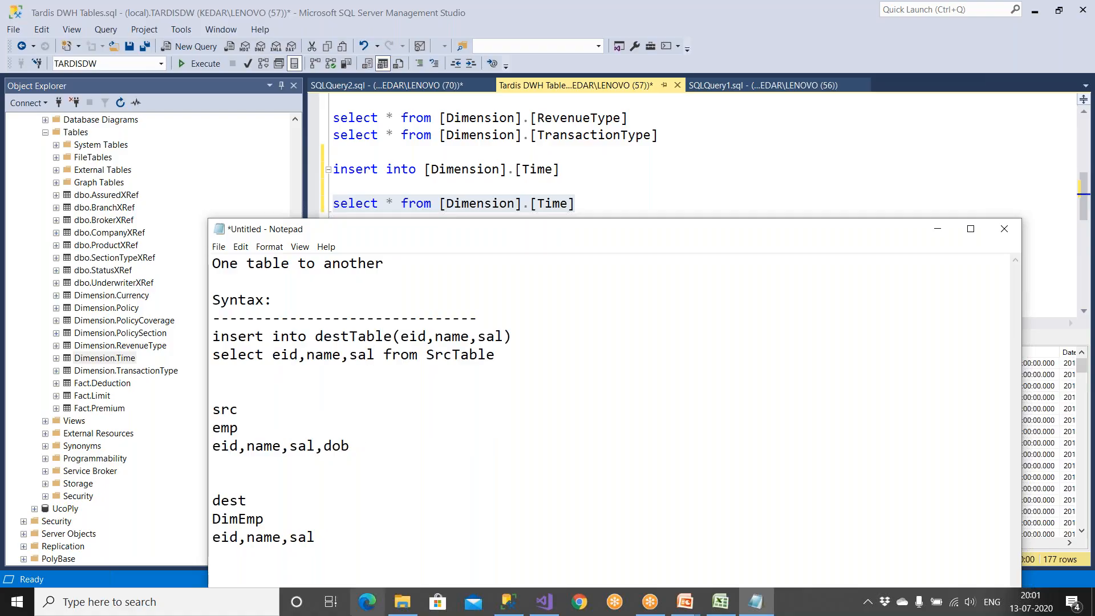
Examine how the source and destination columns correspond to the lists in the insert and select lines
left_click_drag(316, 446, 206, 451)
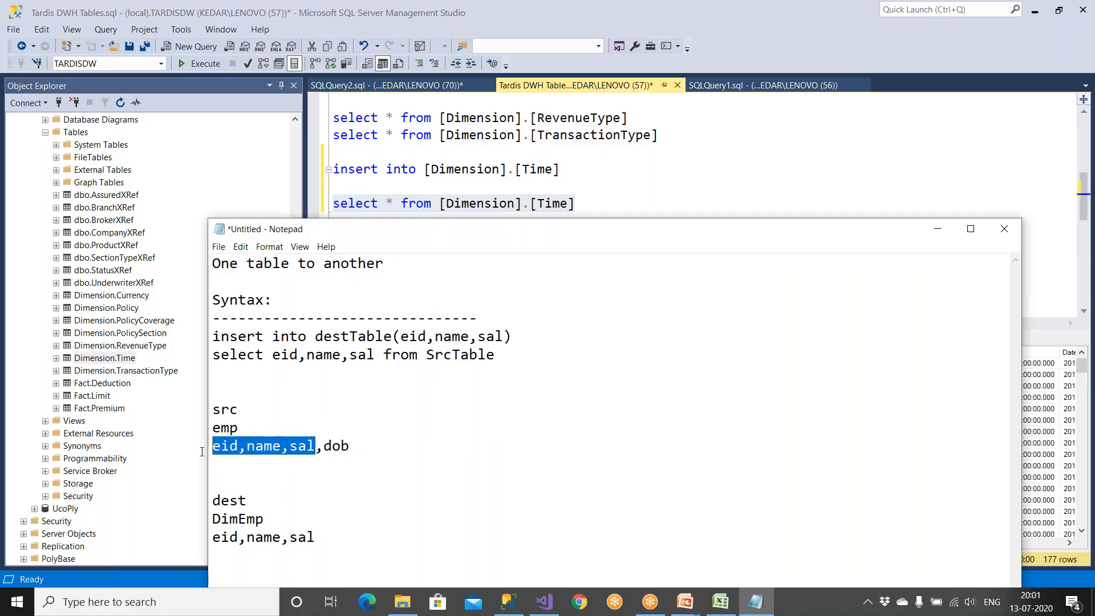
left_click_drag(315, 538, 173, 546)
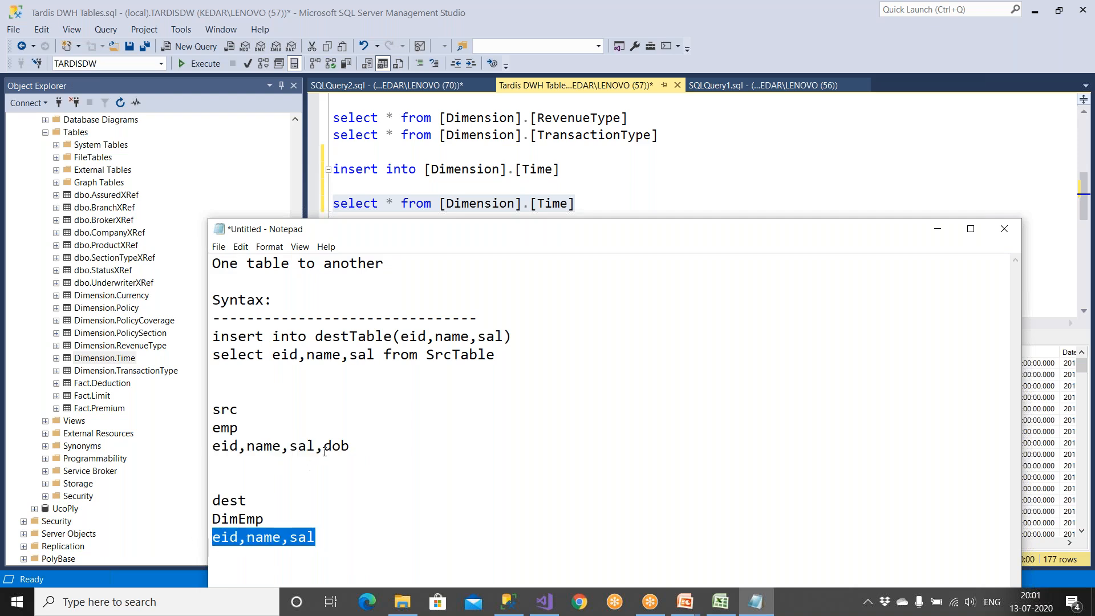
left_click_drag(324, 452, 374, 442)
left_click(376, 548)
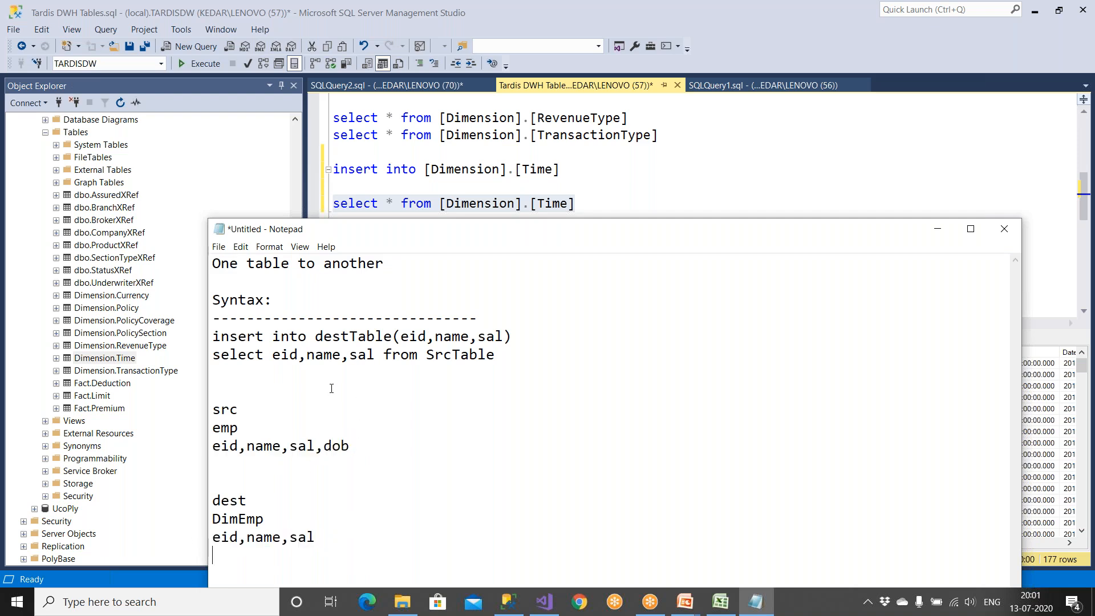
left_click_drag(272, 336, 518, 337)
left_click(520, 341)
left_click_drag(275, 357, 377, 357)
mouse_move(427, 357)
left_mouse_down()
mouse_move(526, 357)
mouse_move(421, 355)
left_mouse_up()
left_click(463, 380)
left_click_drag(513, 337, 203, 336)
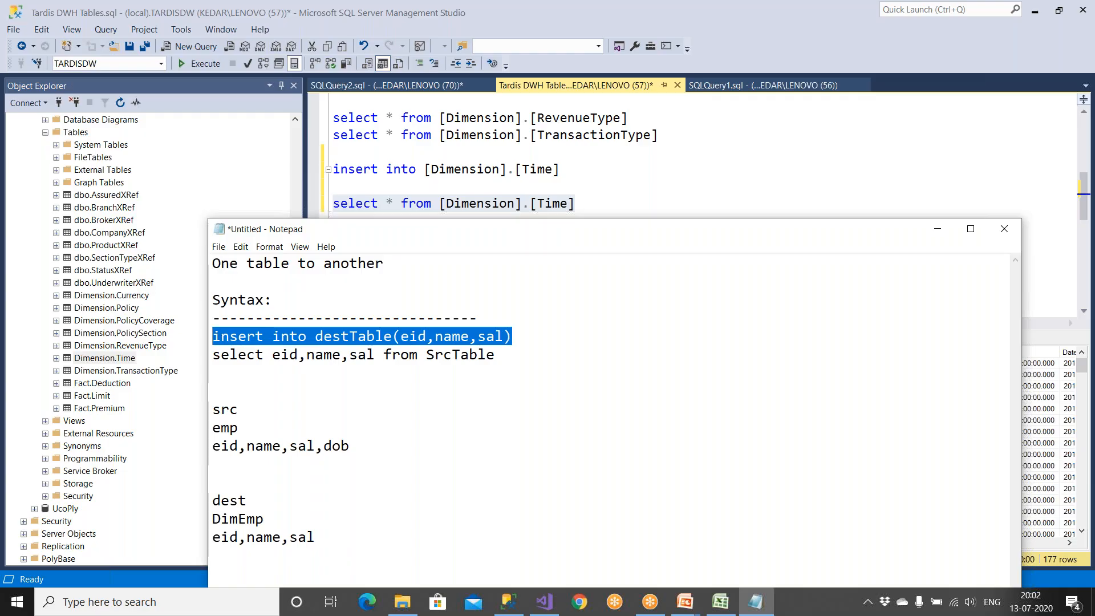
left_click(328, 422)
left_click_drag(317, 345, 387, 337)
Duplicate the two-line insert and select statement below the original, leaving blank lines between them
left_click_drag(495, 356, 192, 343)
left_click(542, 357)
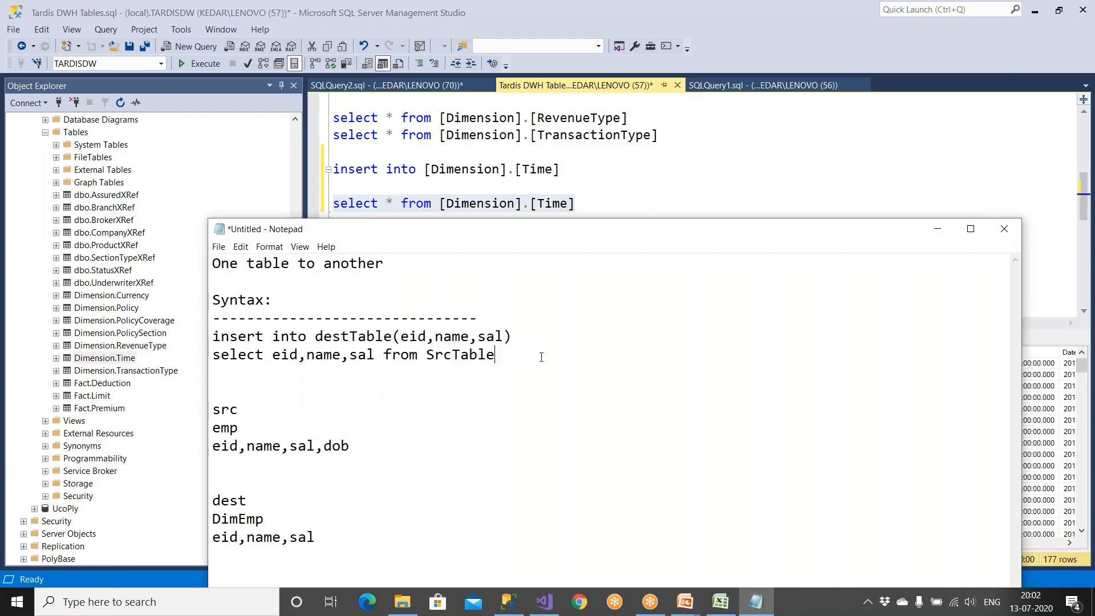
key("Return")
key("Return")
key("Return")
key("ctrl+v")
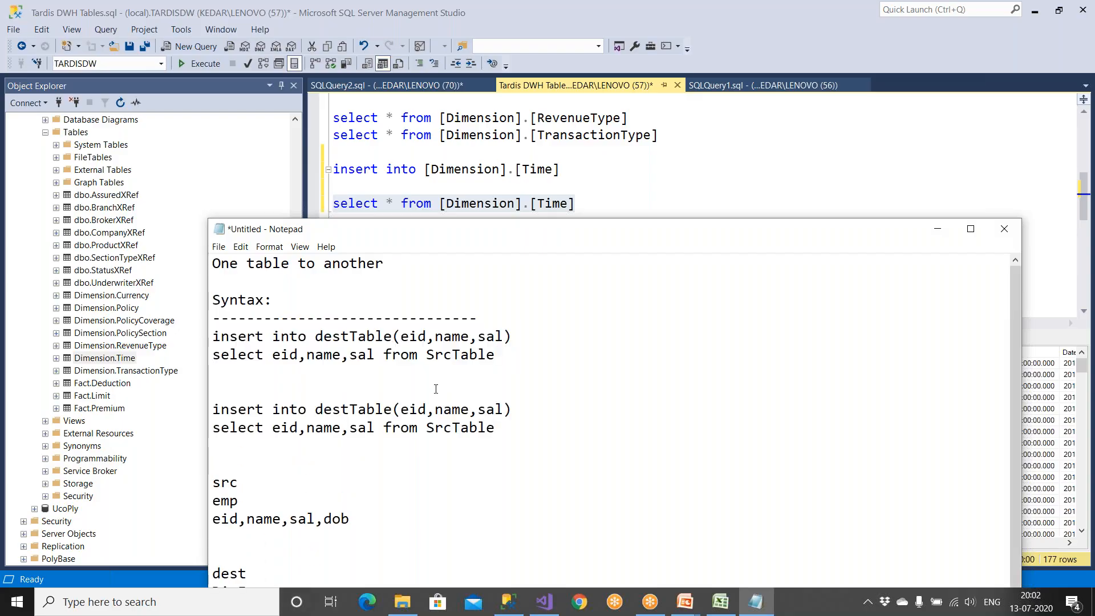
In the duplicated statement, replace destTable with Dimension.time
double_click(344, 405)
type("Dim")
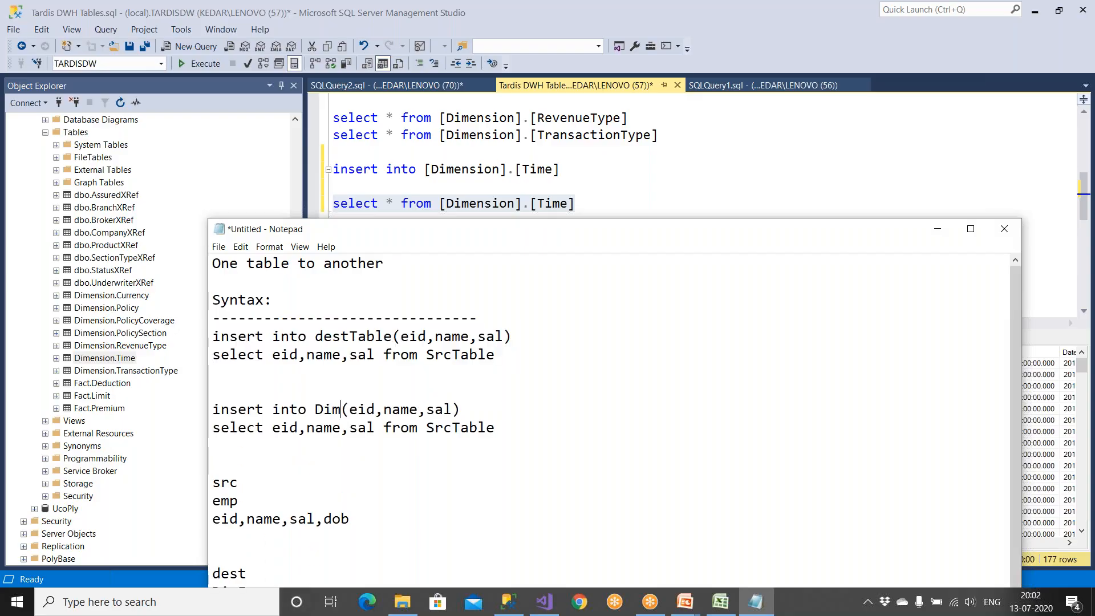
type("ension>time")
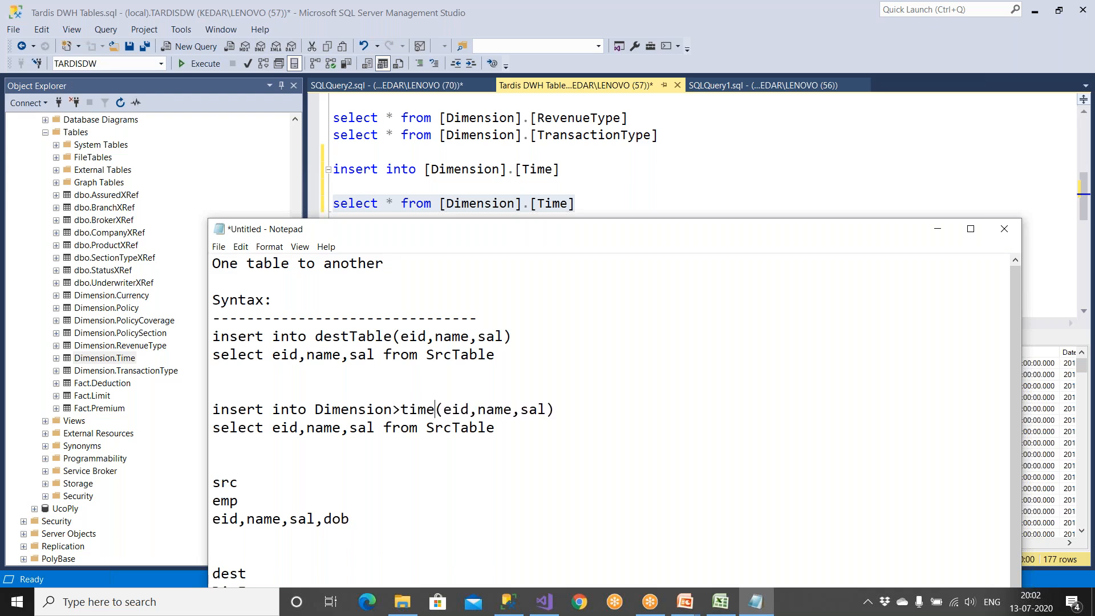
key("Left")
key("Left")
key("shift+Right")
type(".")
In the duplicated statement's select line, replace SrcTable with Tardis.dbo.Time, and review the finished example
left_click_drag(451, 409, 554, 409)
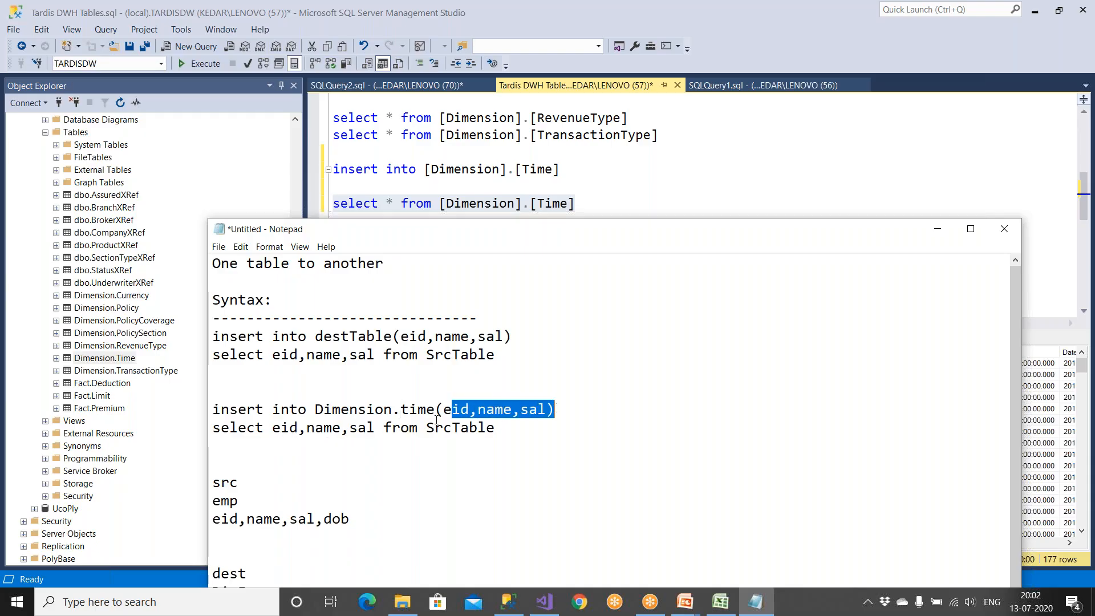
left_click_drag(272, 427, 358, 428)
left_click_drag(436, 428, 495, 427)
key("BackSpace")
key("BackSpace")
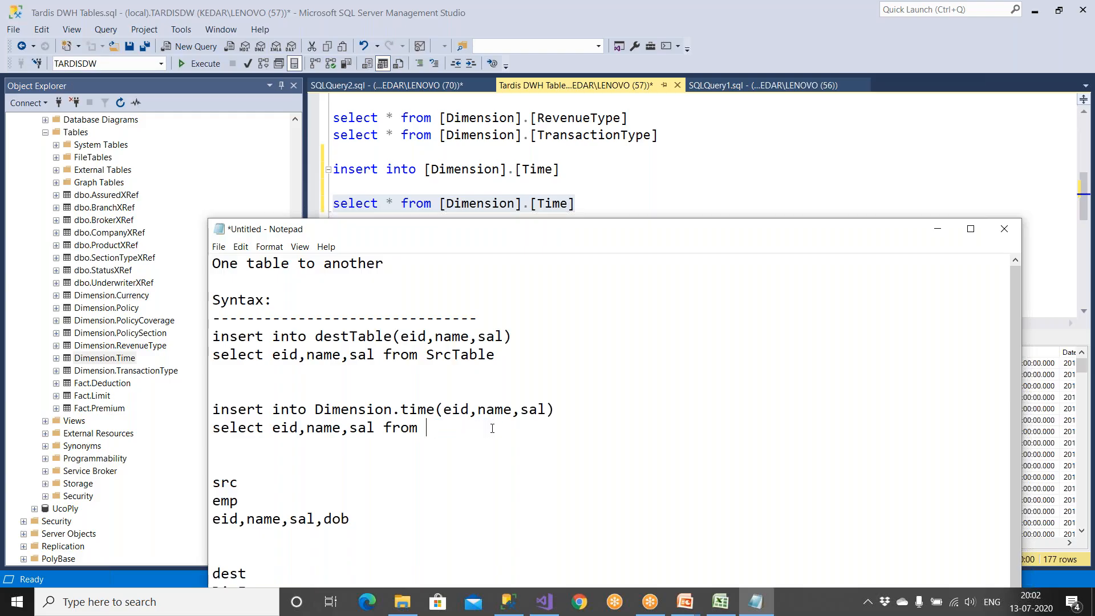
type("Tardis.dbo.Time")
left_click(531, 395)
left_click_drag(518, 432, 580, 431)
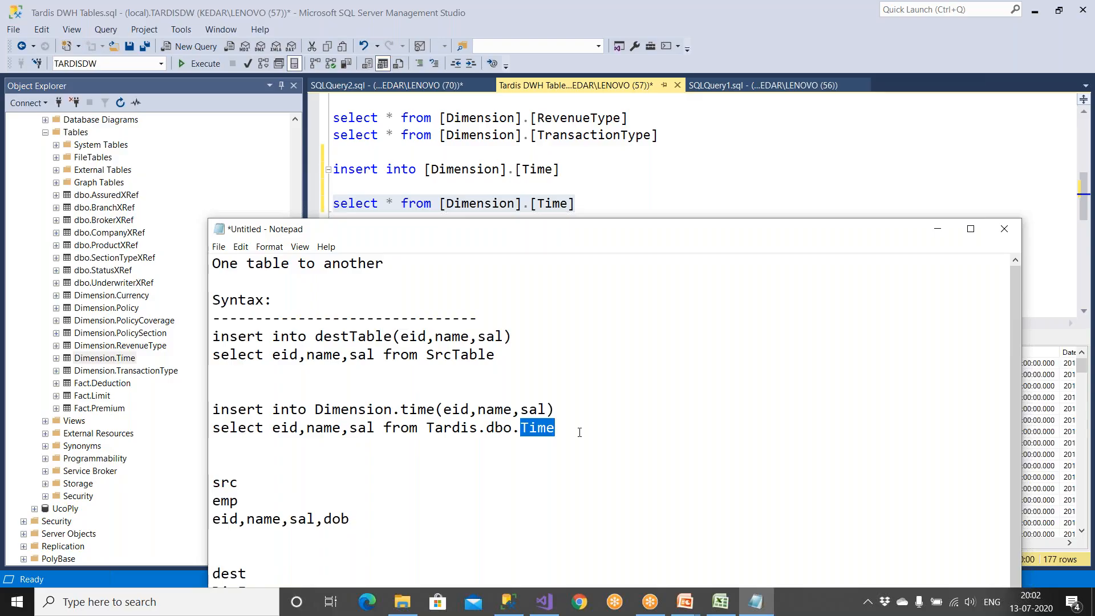
left_click_drag(427, 432, 198, 407)
left_click(551, 433)
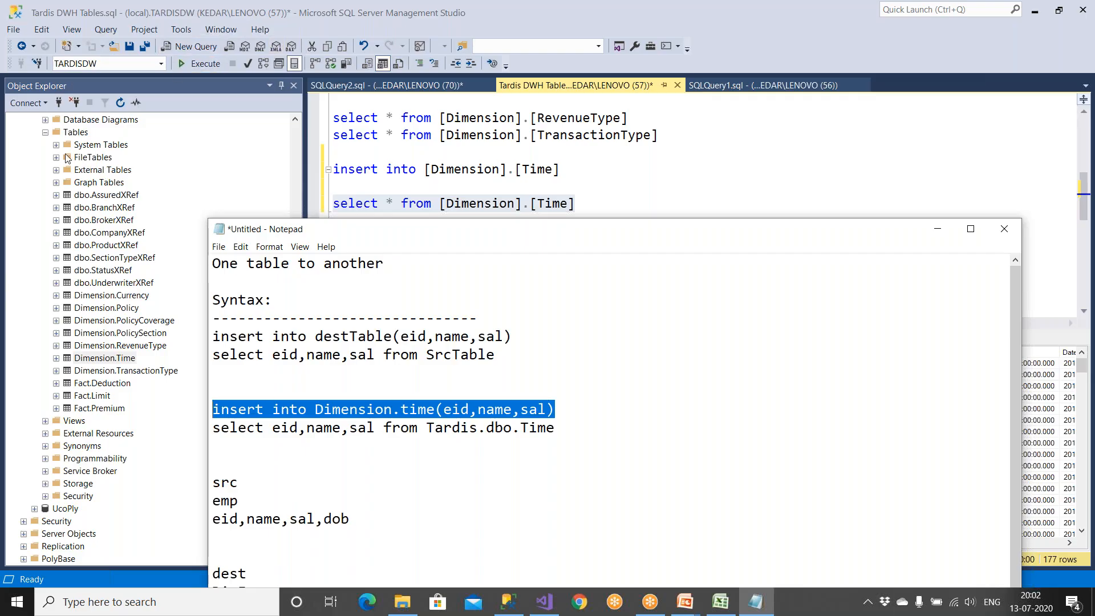
Switch to SQL Server Management Studio, collapse the TARDISDW tree, and start a new query with "select * from"
left_click(45, 133)
scroll(129, 130, "up", 1)
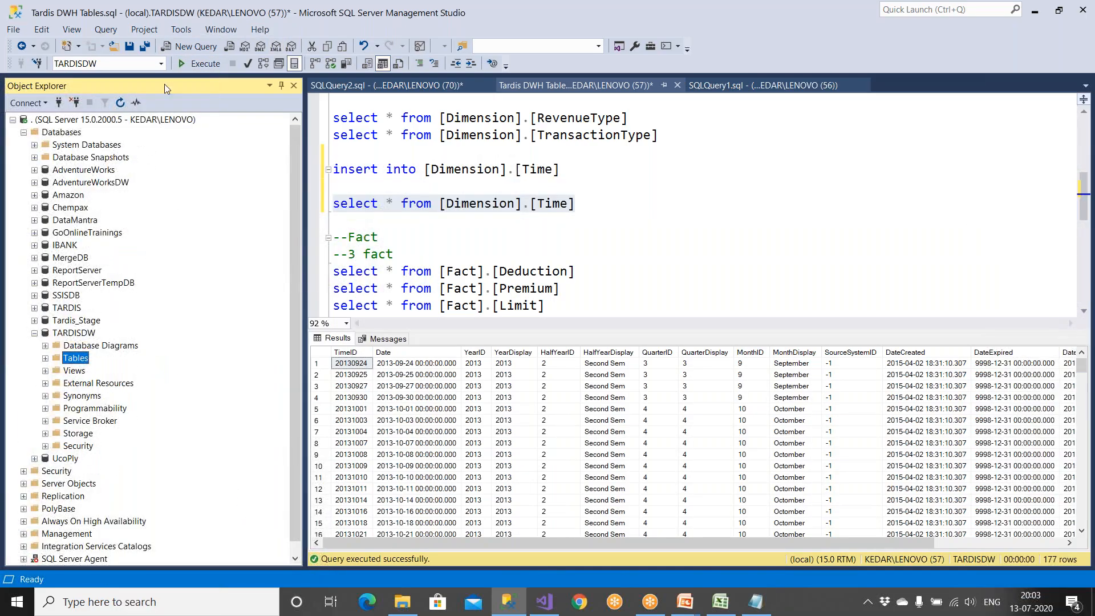
left_click(195, 46)
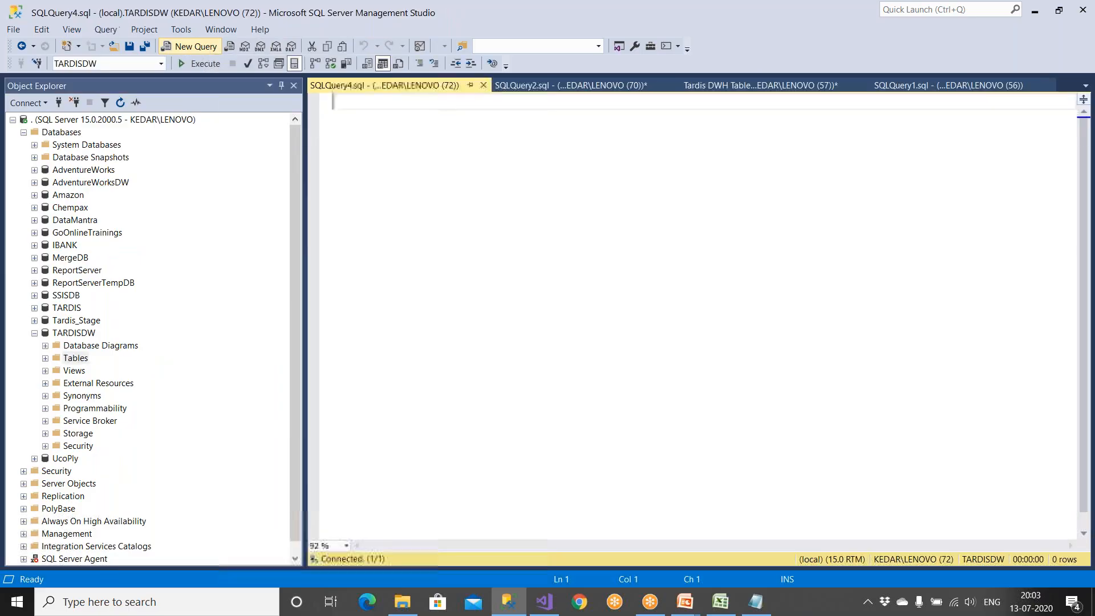
left_click(34, 333)
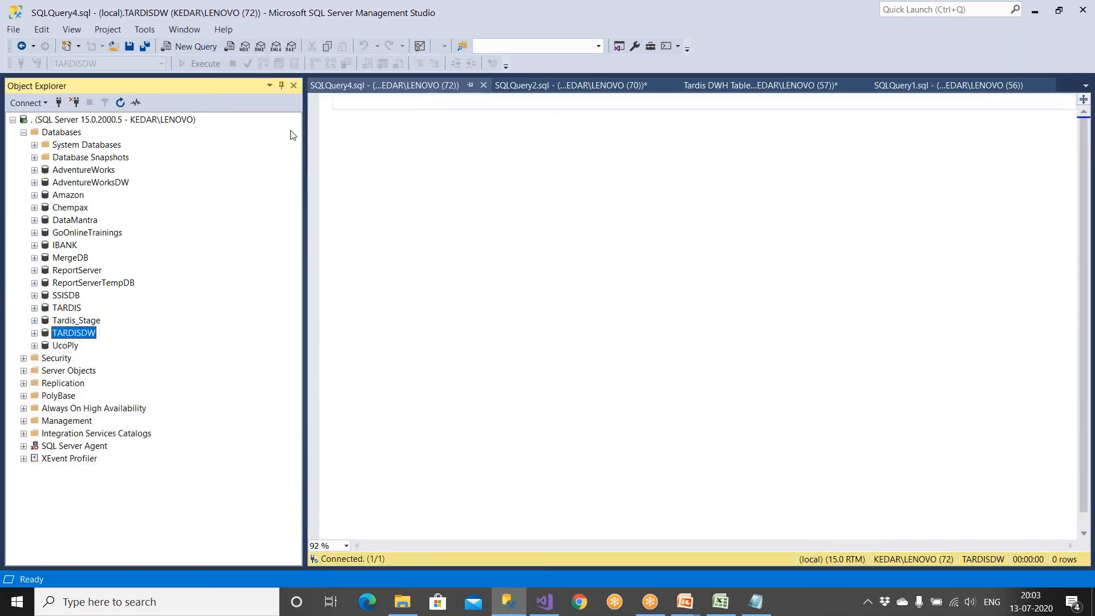
left_click(351, 145)
type("select * from")
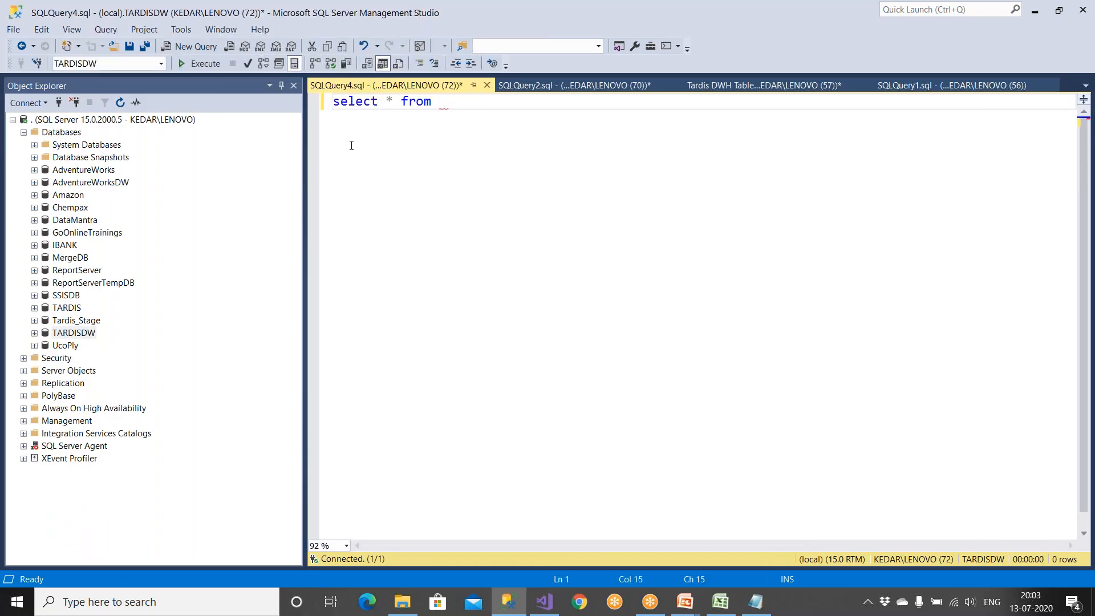
Expand the TARDISDW tables, complete the query with the Dimension.Policy table as its source, and run it
left_click(35, 333)
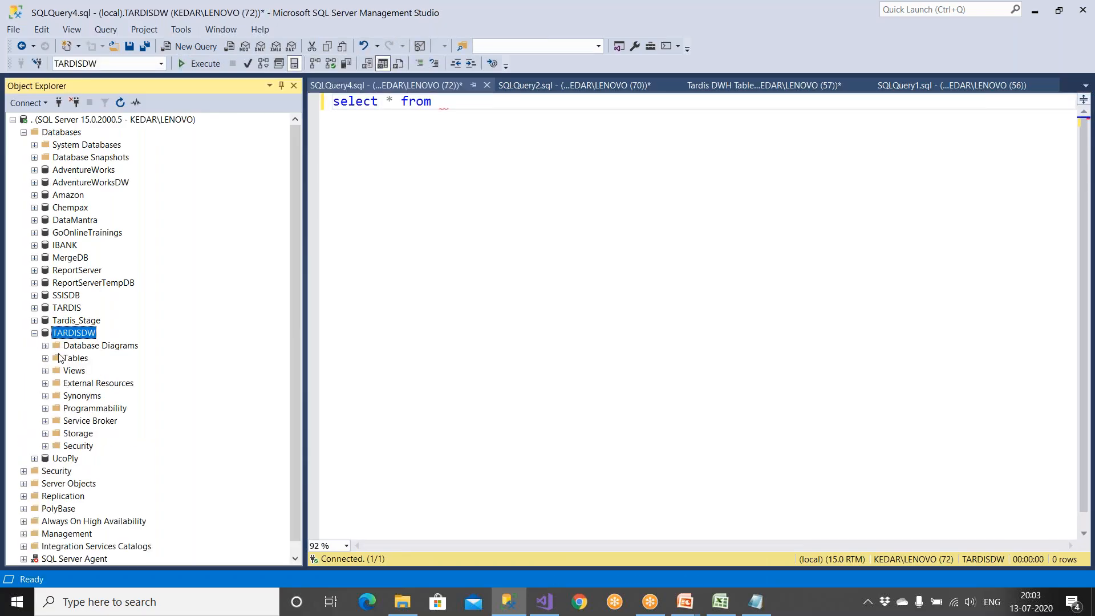
left_click(45, 358)
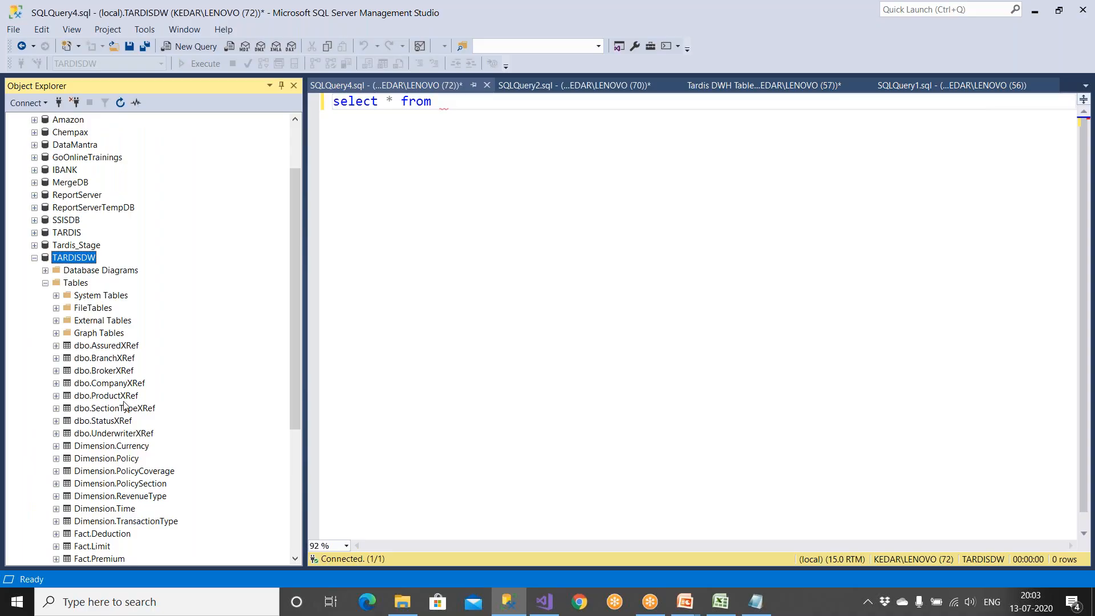
left_click_drag(122, 457, 447, 198)
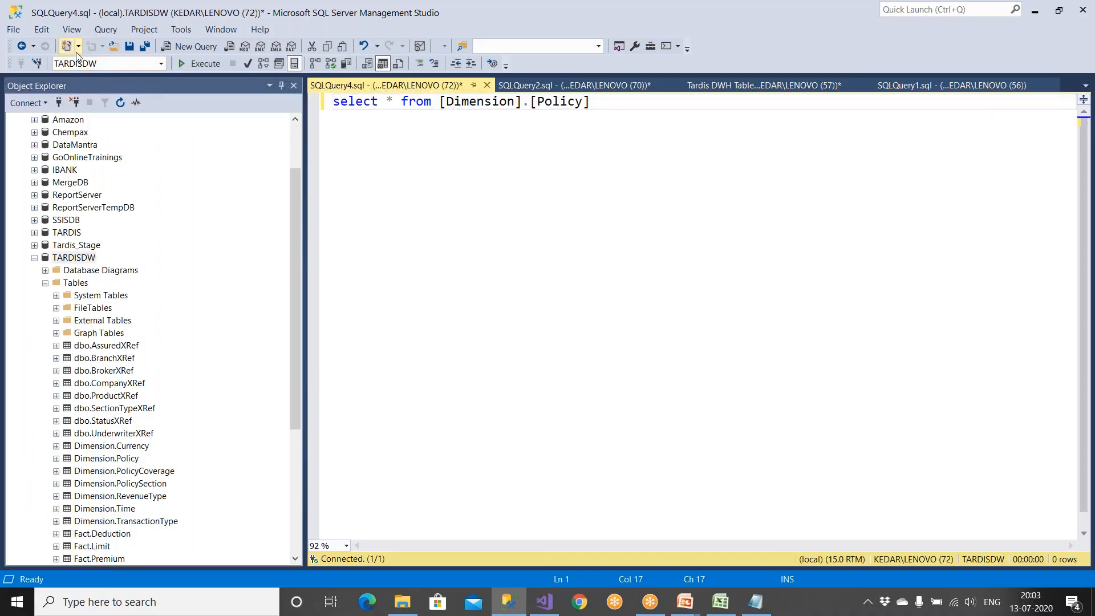
left_click(200, 63)
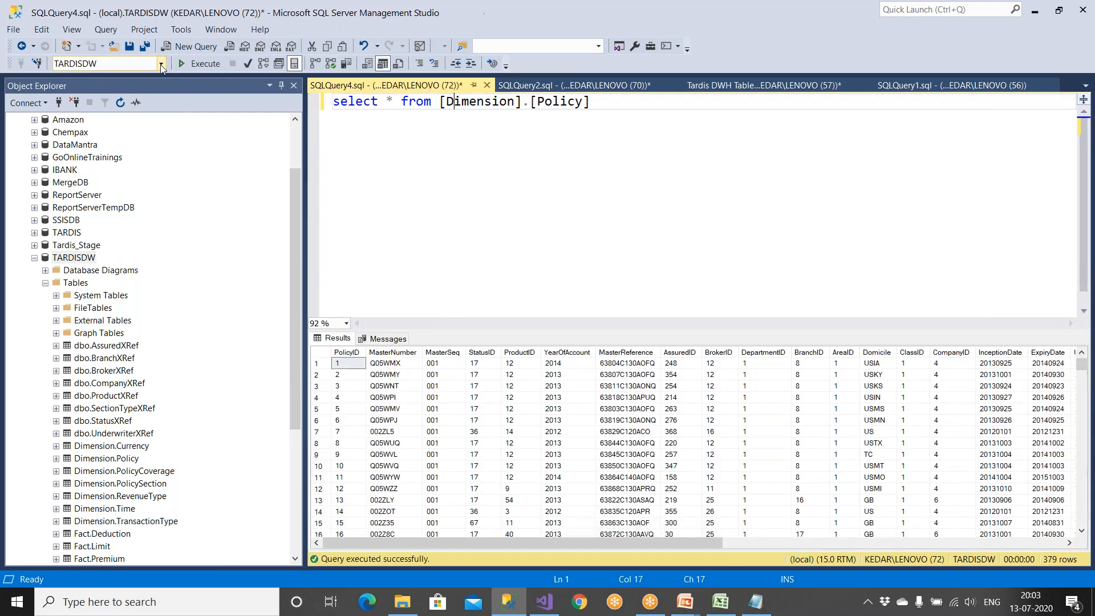
Rerun the Dimension.Policy query against the IBANK database and examine the returned message
left_click(161, 63)
left_click(121, 104)
left_click(393, 101)
left_click(210, 70)
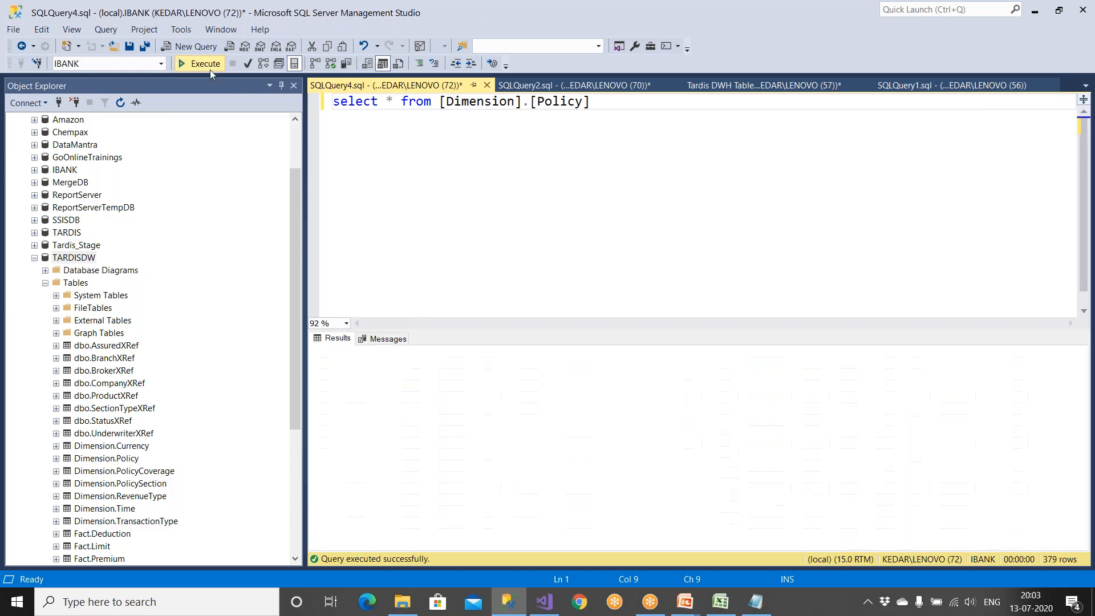
left_click(382, 372)
scroll(385, 374, "up", 3)
left_click_drag(487, 381, 910, 412)
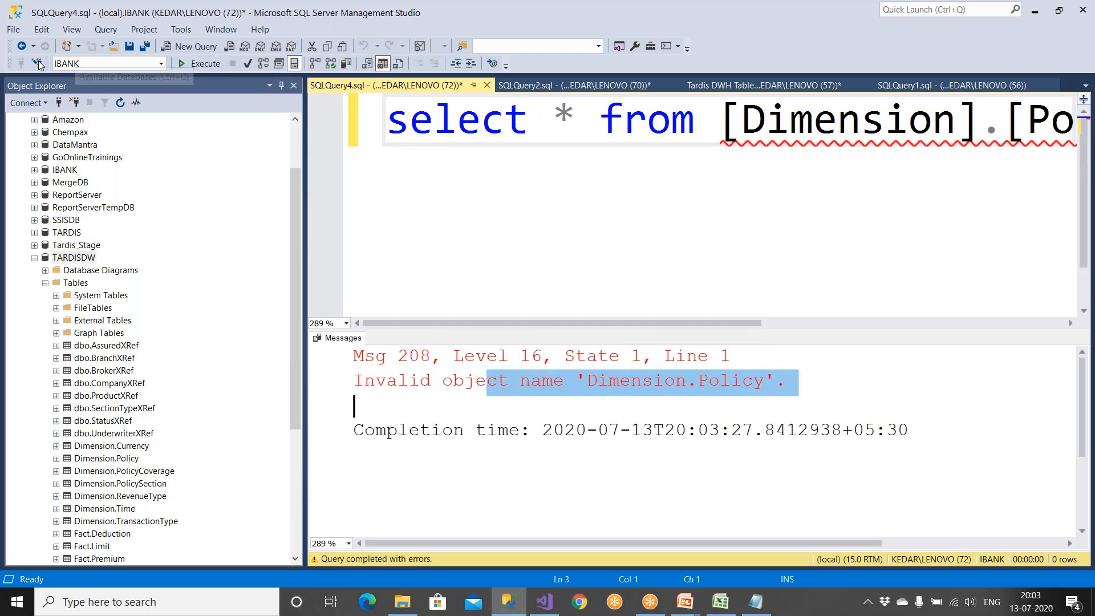
scroll(444, 194, "down", 7)
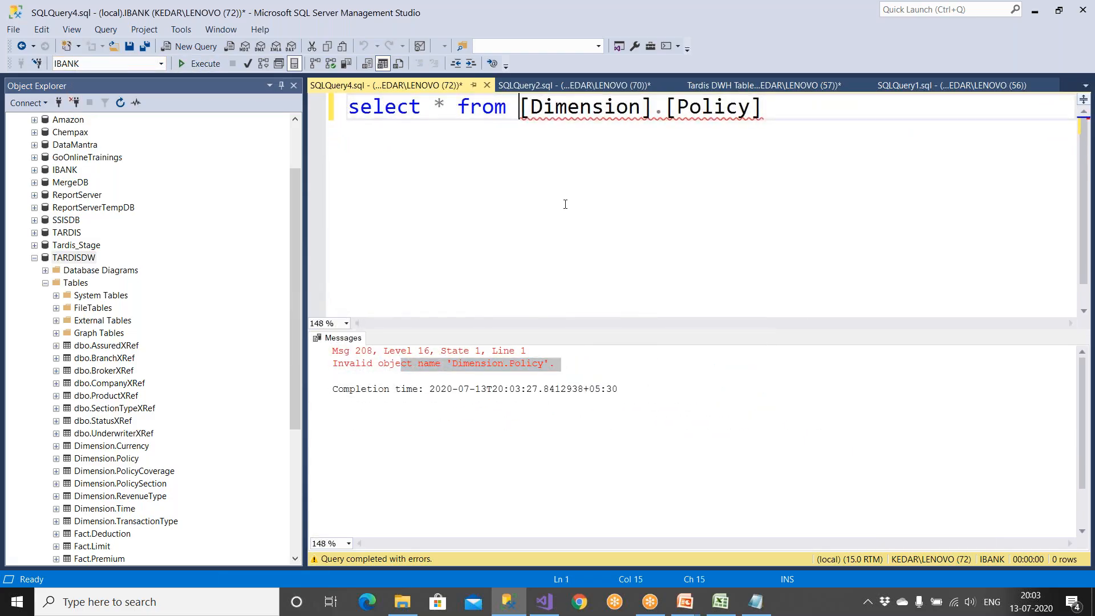
type("Tar")
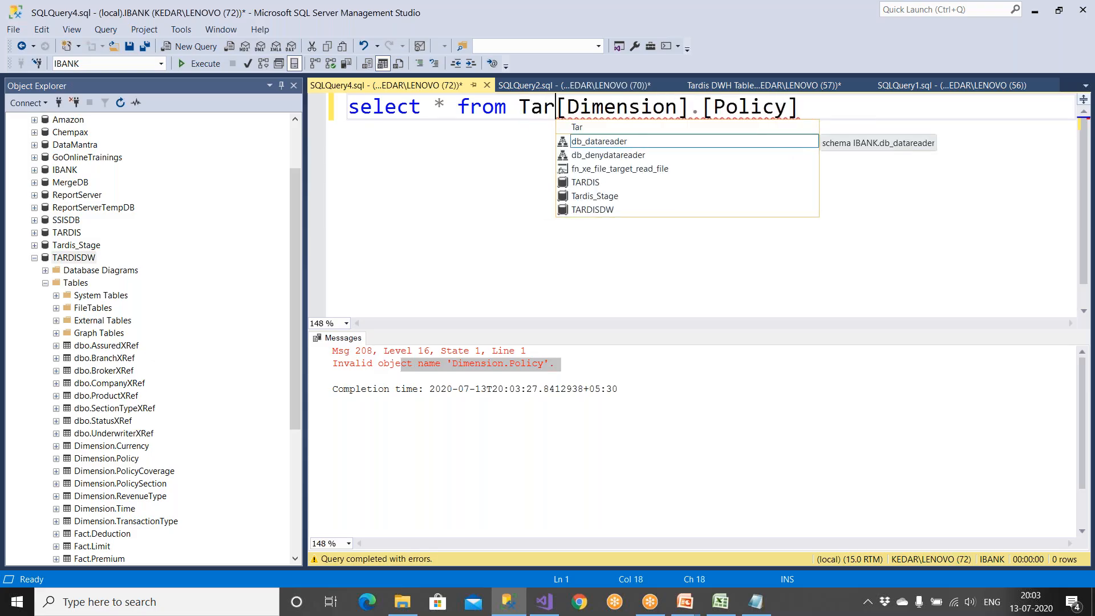
key("Down")
key("Down")
key("Down")
key("Down")
key("Down")
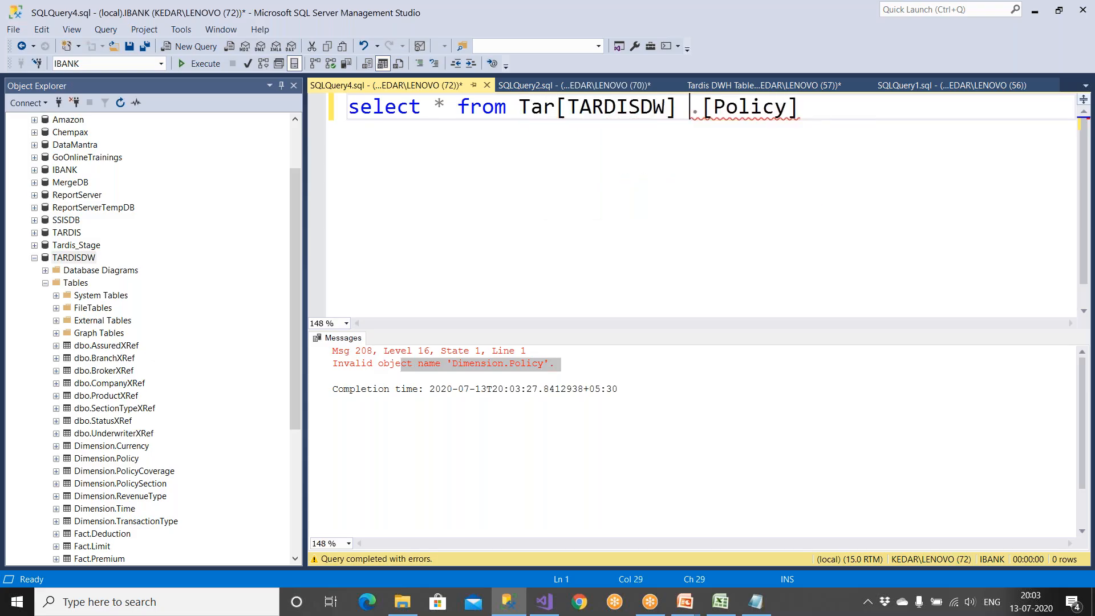
key("ctrl+z")
key("ctrl+z")
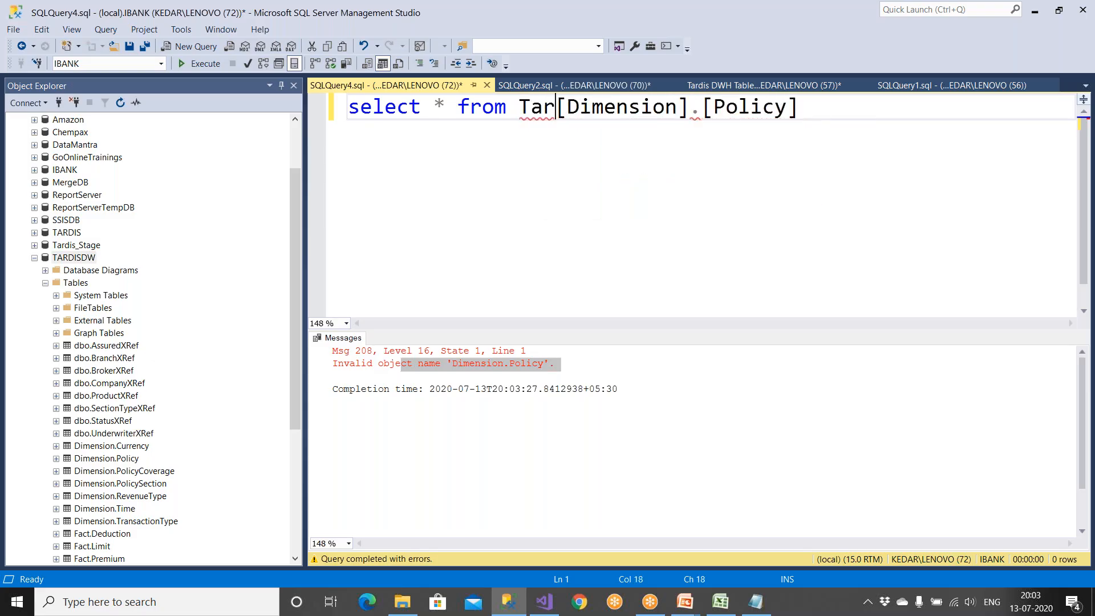
key("ctrl+z")
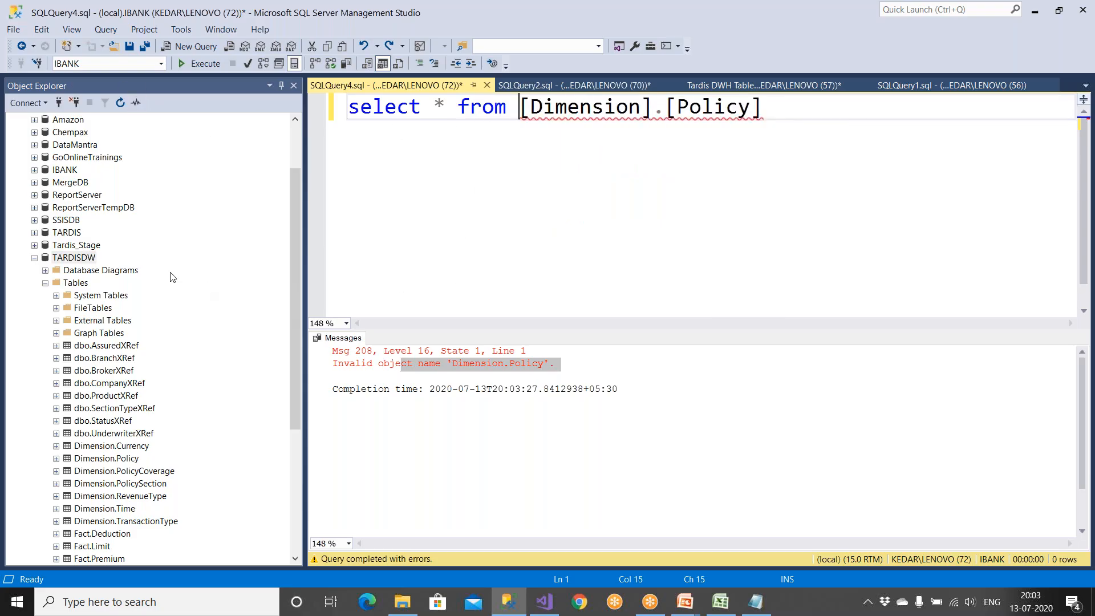
Qualify the table name with its database as [TARDISDW].[Dimension].[Policy] and run the query from IBANK
left_click_drag(91, 259, 508, 144)
left_click(509, 112)
left_click(650, 107)
type(".")
key("Delete")
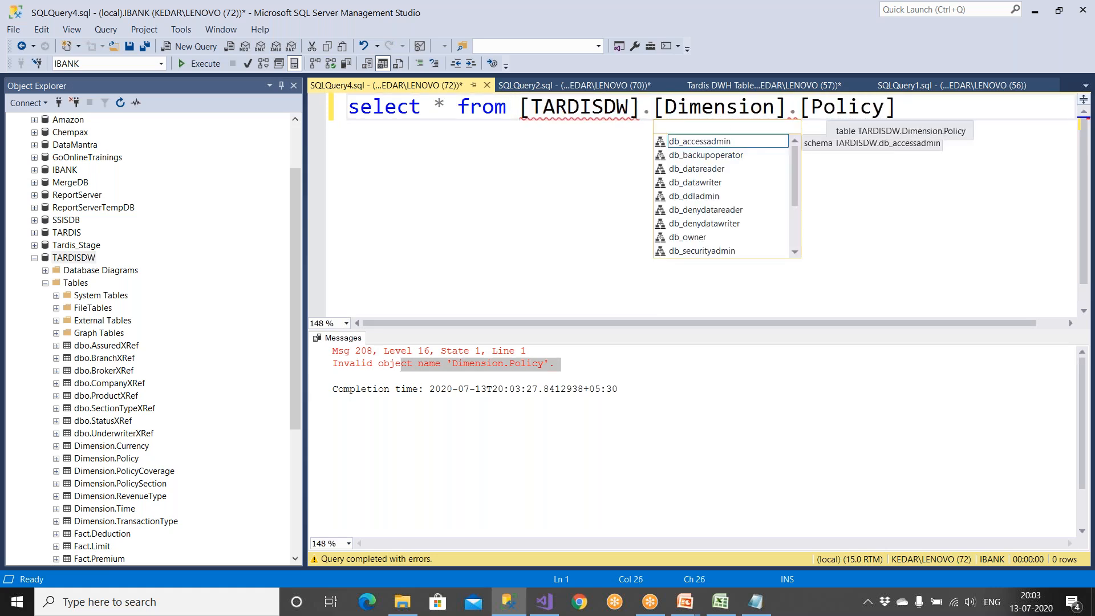
left_click(433, 108)
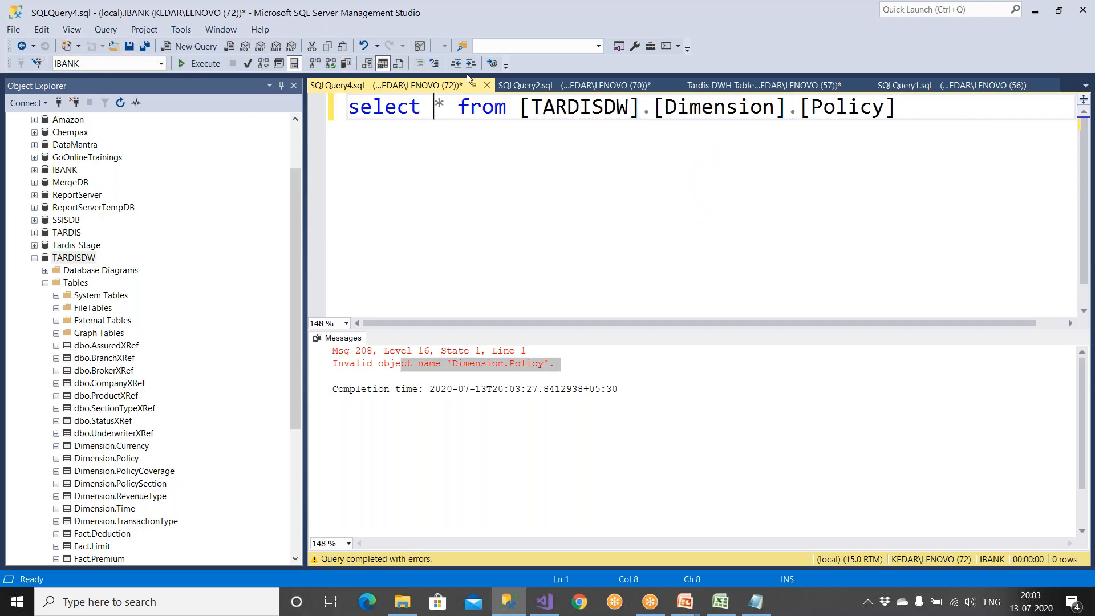
left_click_drag(556, 110, 901, 117)
left_click(838, 175)
left_click(204, 68)
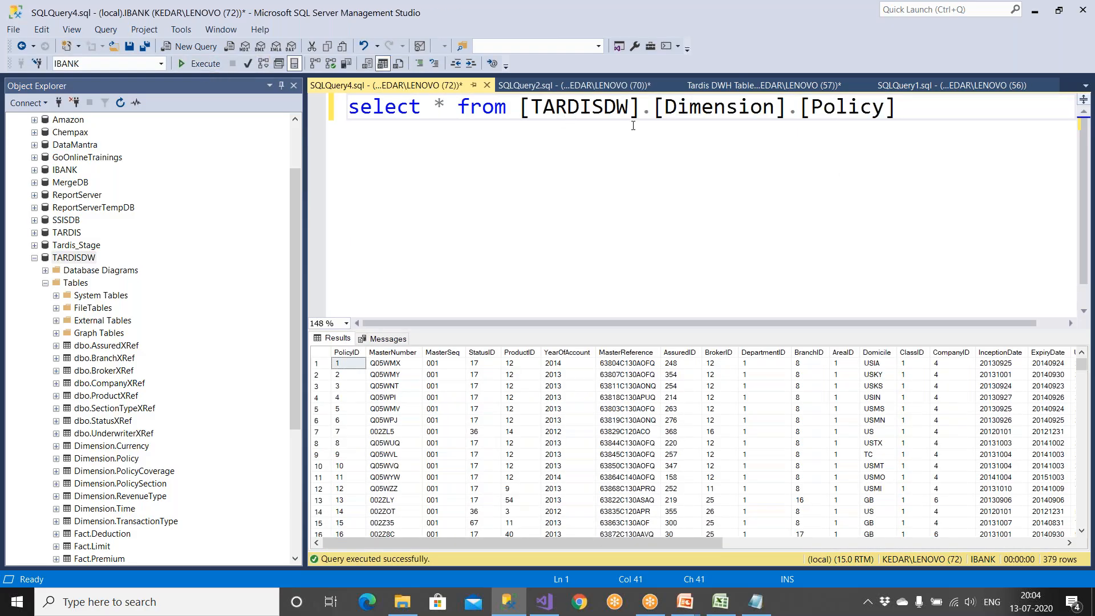
Replace the query's table name with Time and run it against the TARDISDW database
left_click_drag(524, 109, 914, 109)
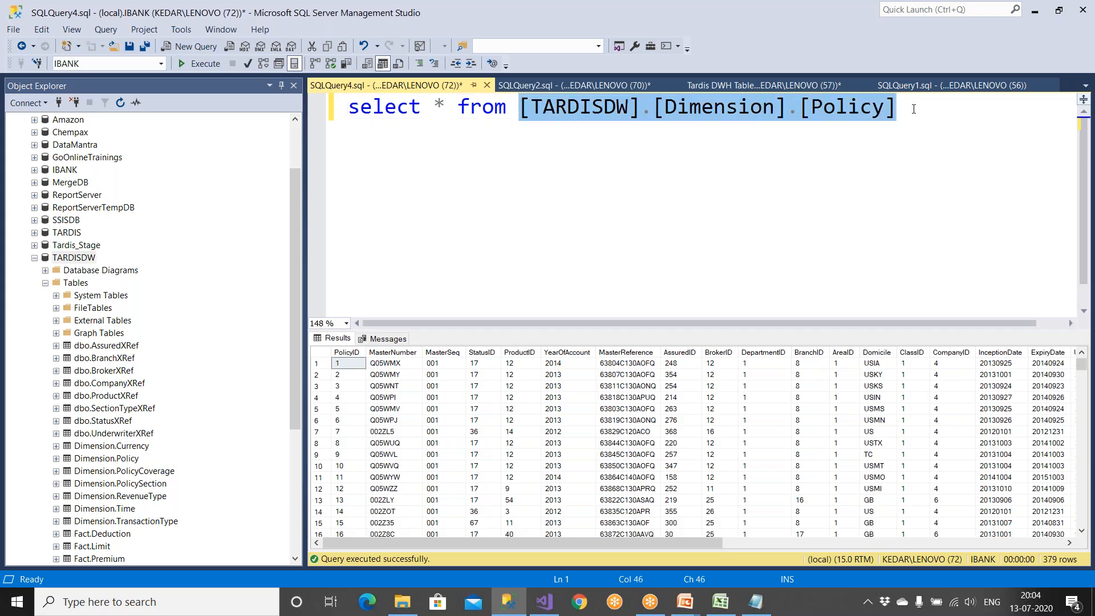
type("Time")
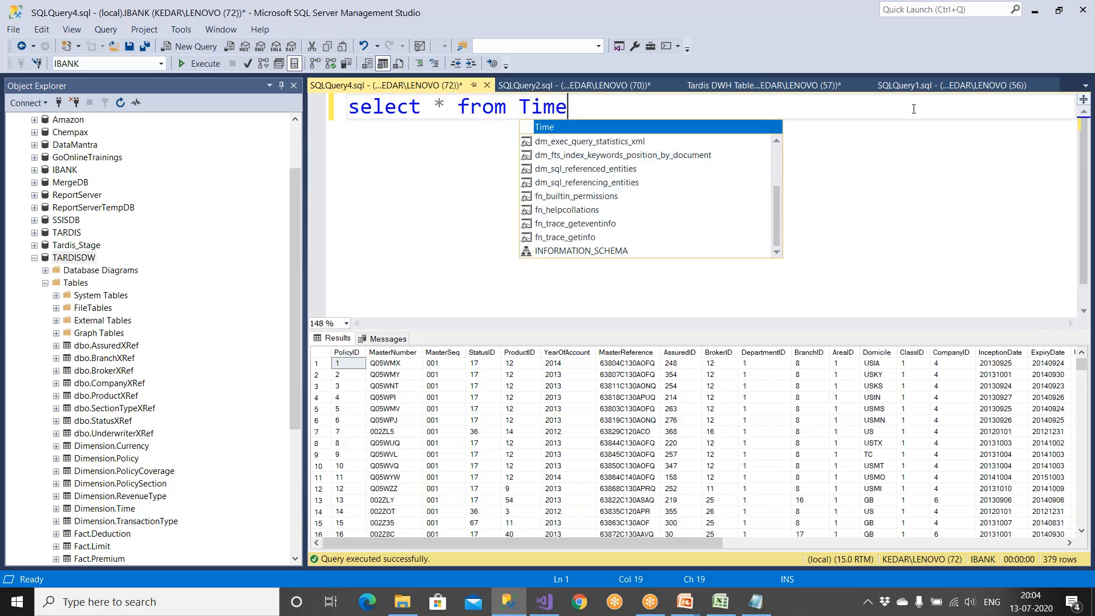
left_click(161, 63)
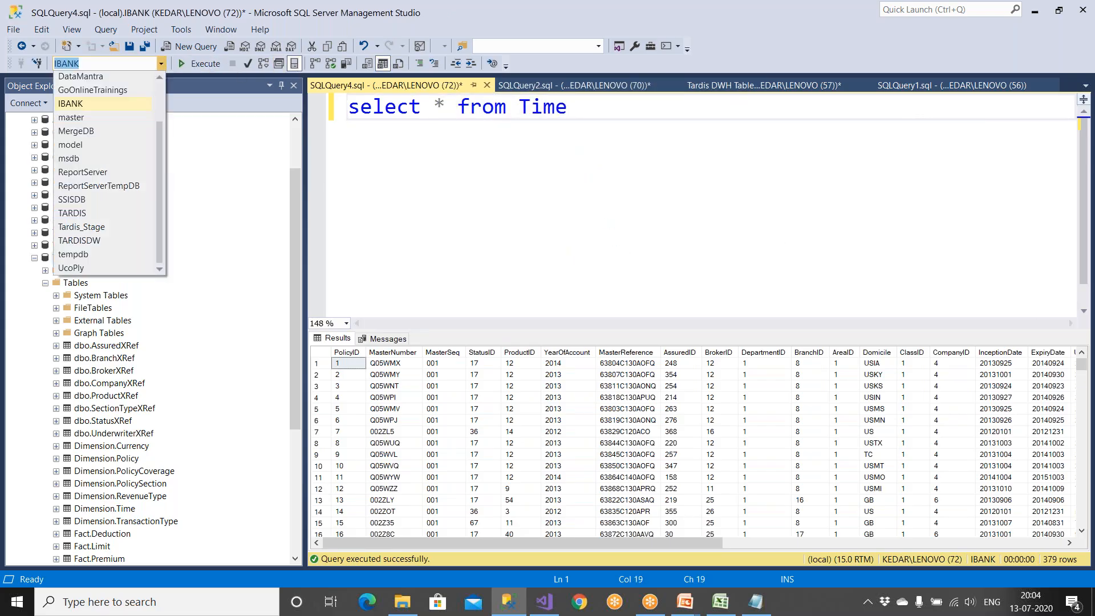
left_click(108, 237)
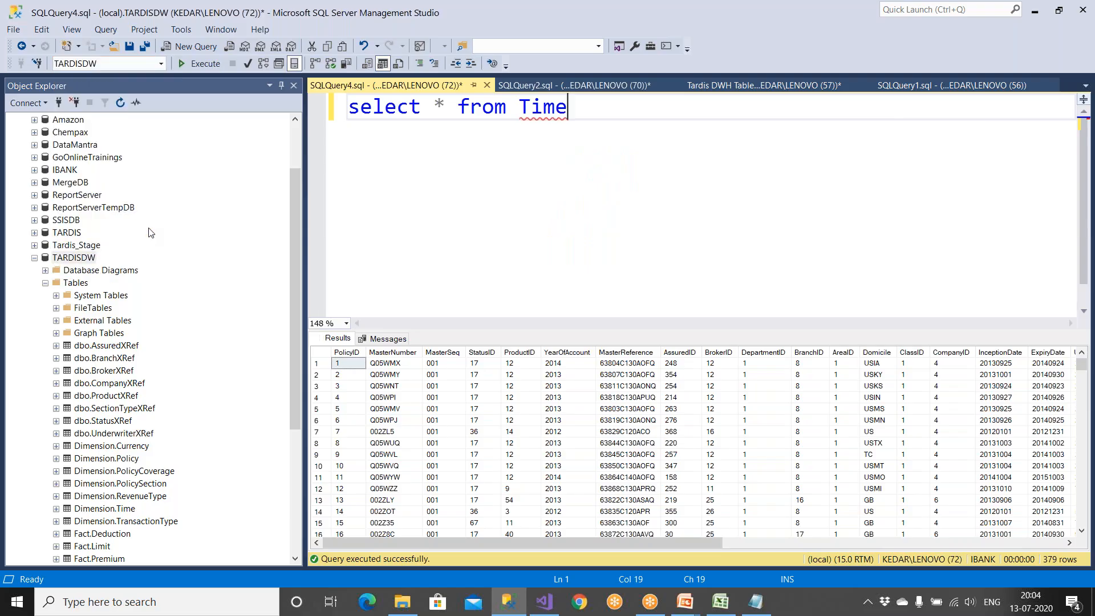
key("F5")
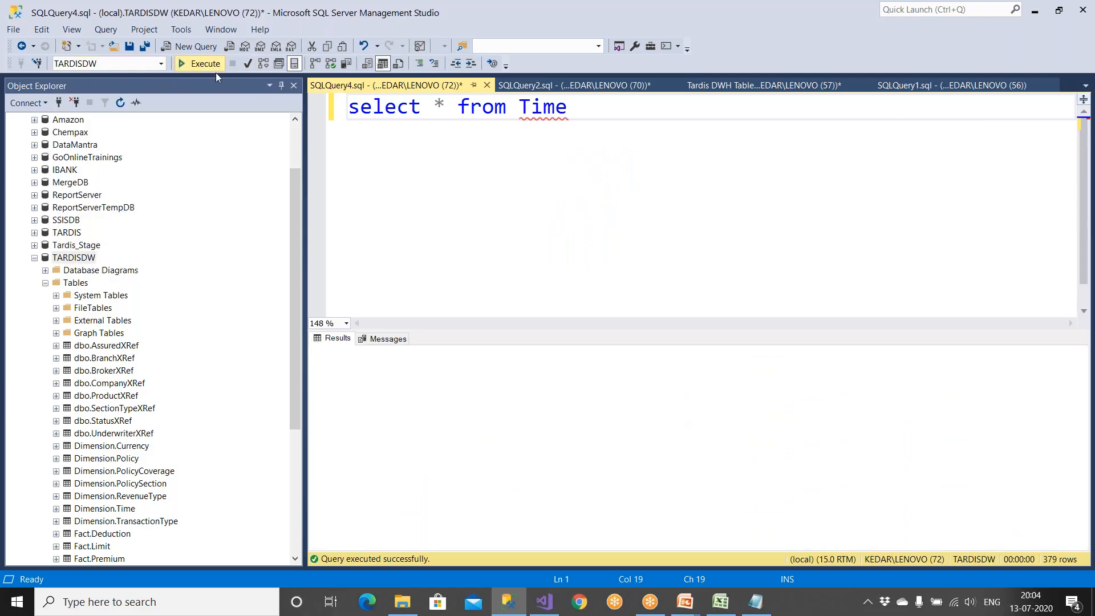
Qualify the Time table as Tardis.dbo.Time in the select statement and run the query
left_click_drag(520, 117, 616, 105)
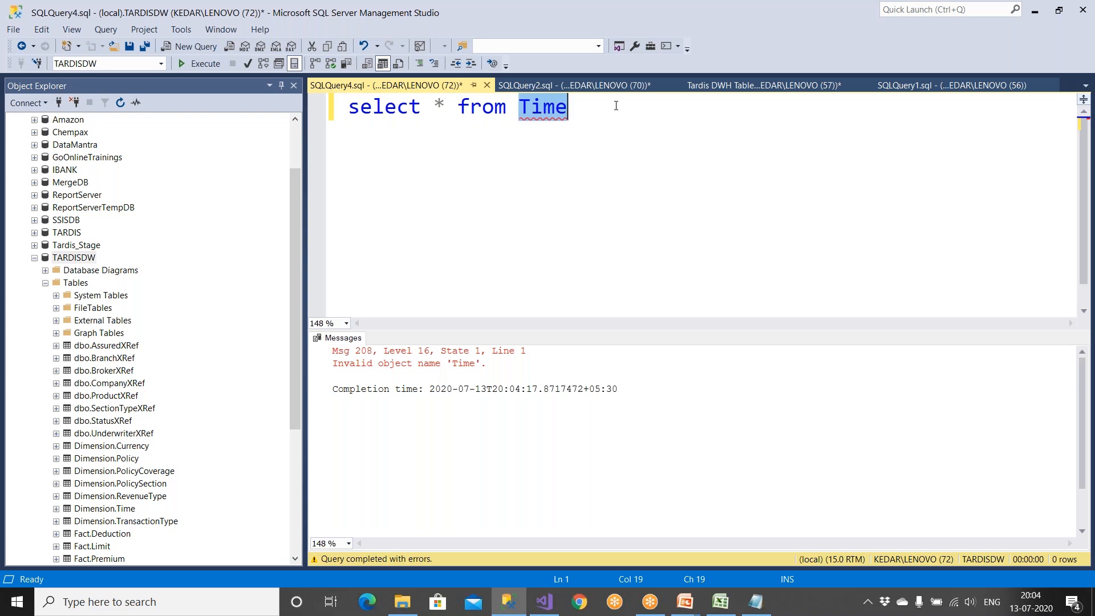
left_click(616, 105)
left_click(520, 109)
type("Ta")
type("rdis")
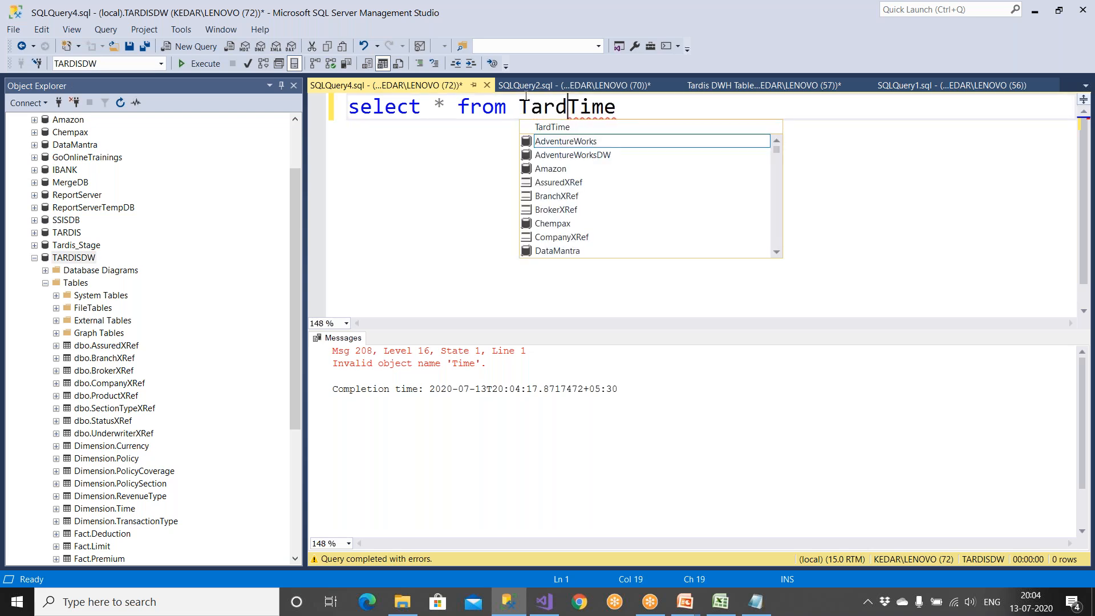
type(".dbo")
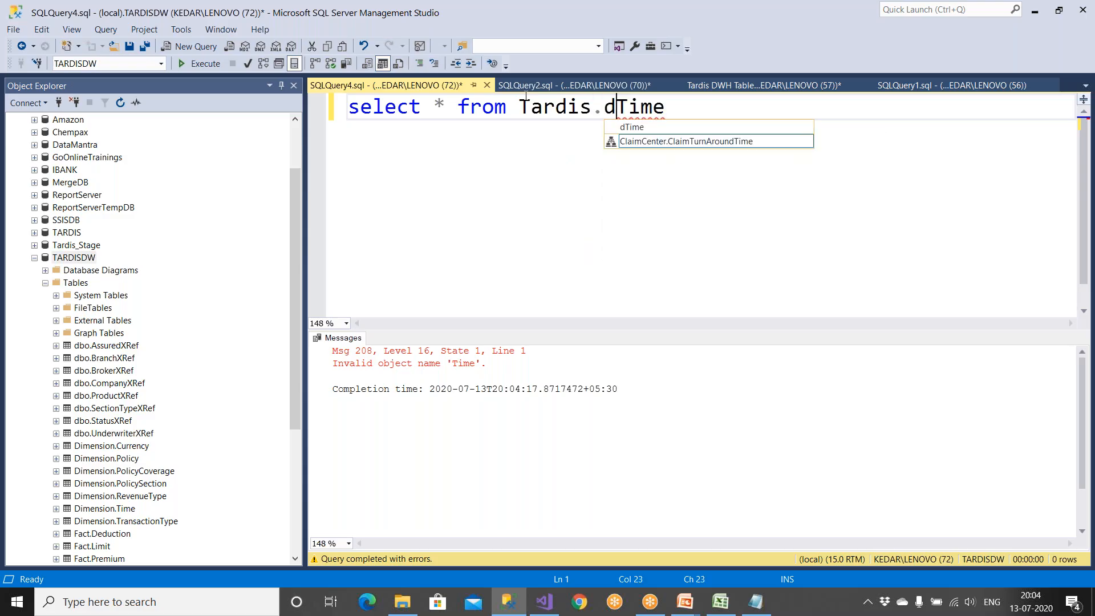
type(".")
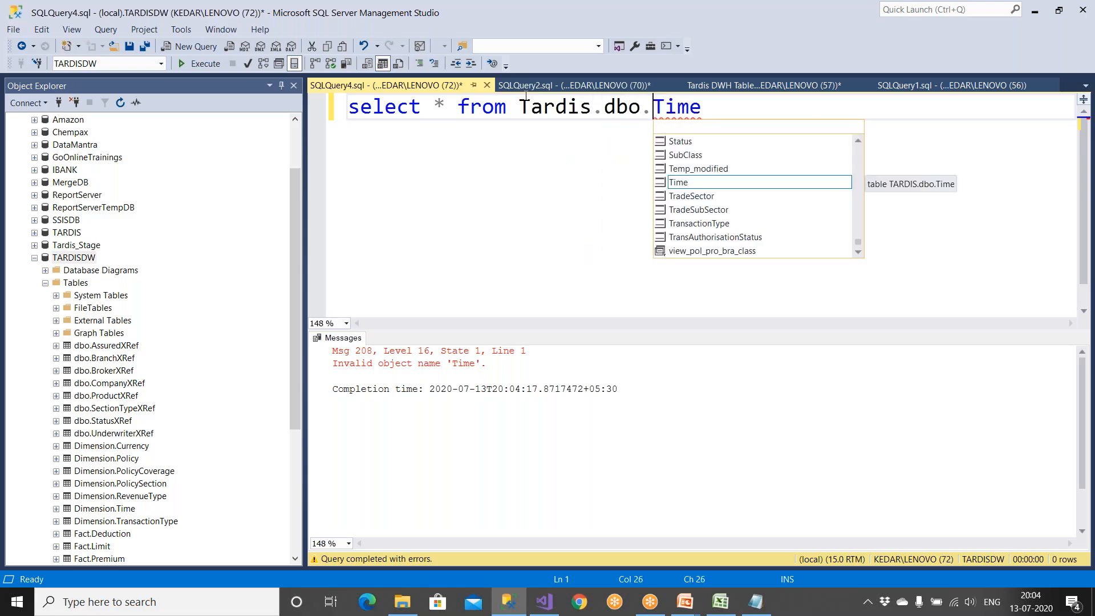
left_click(485, 162)
key("F5")
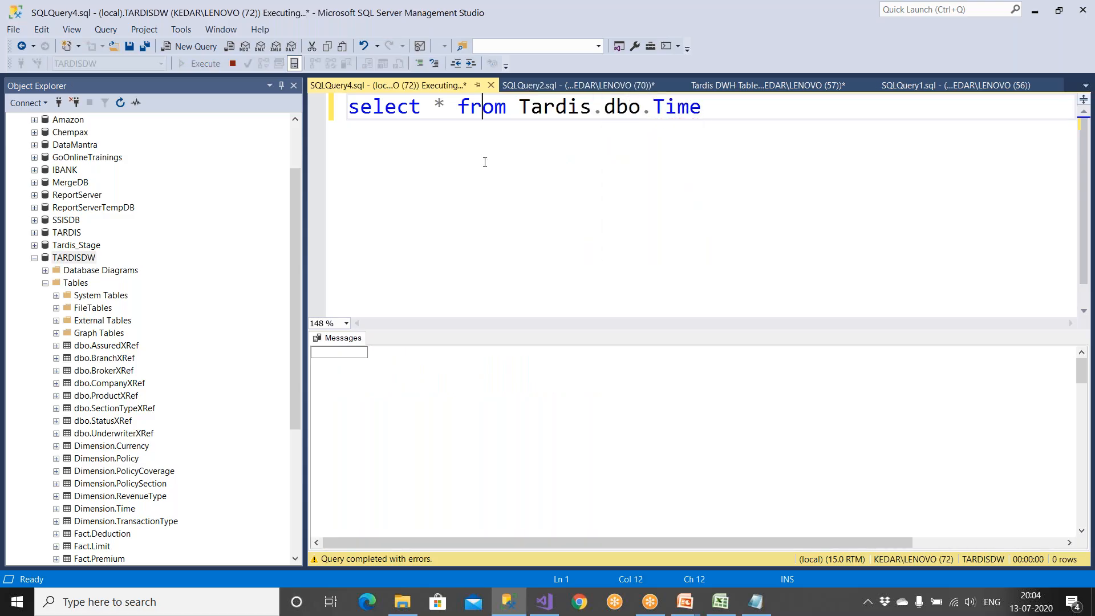
Add the line "insert into Dimension.Time" above the select statement
left_click(352, 107)
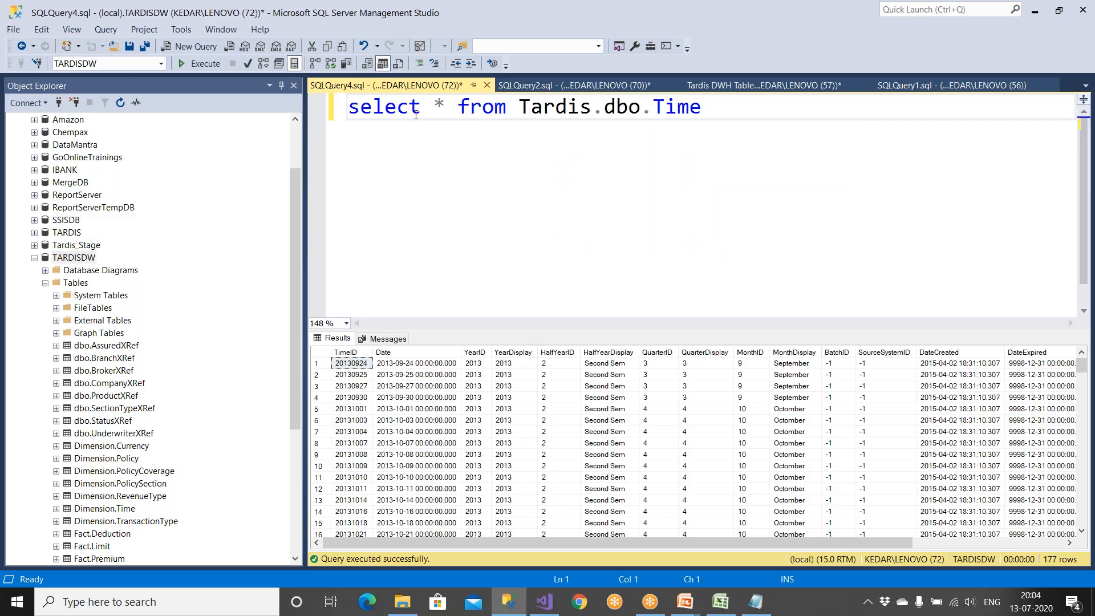
key("Return")
key("Up")
type("i")
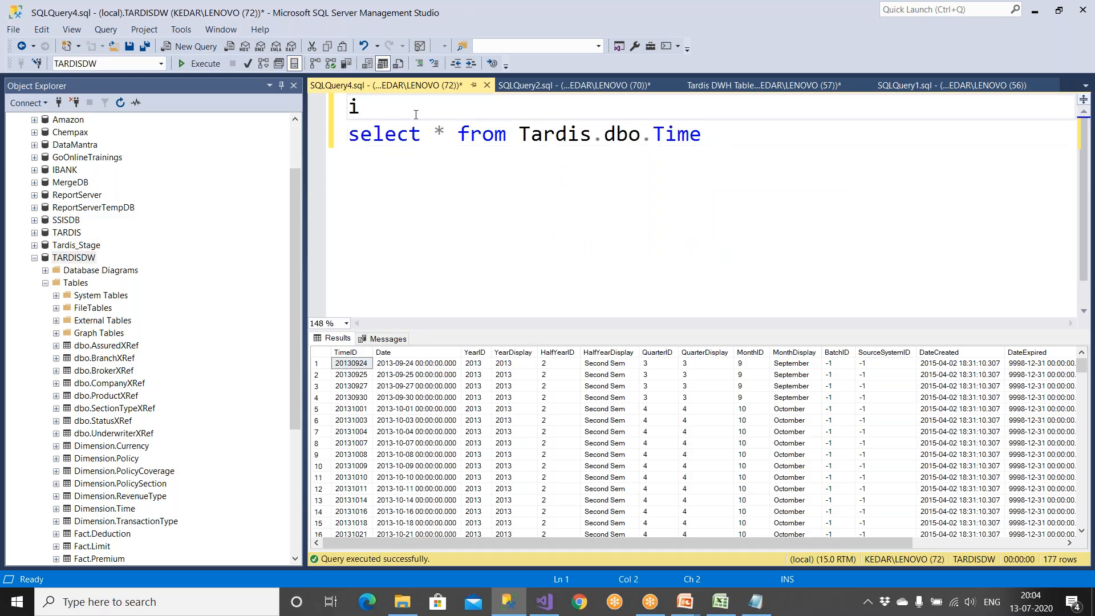
type("nsert into Dim")
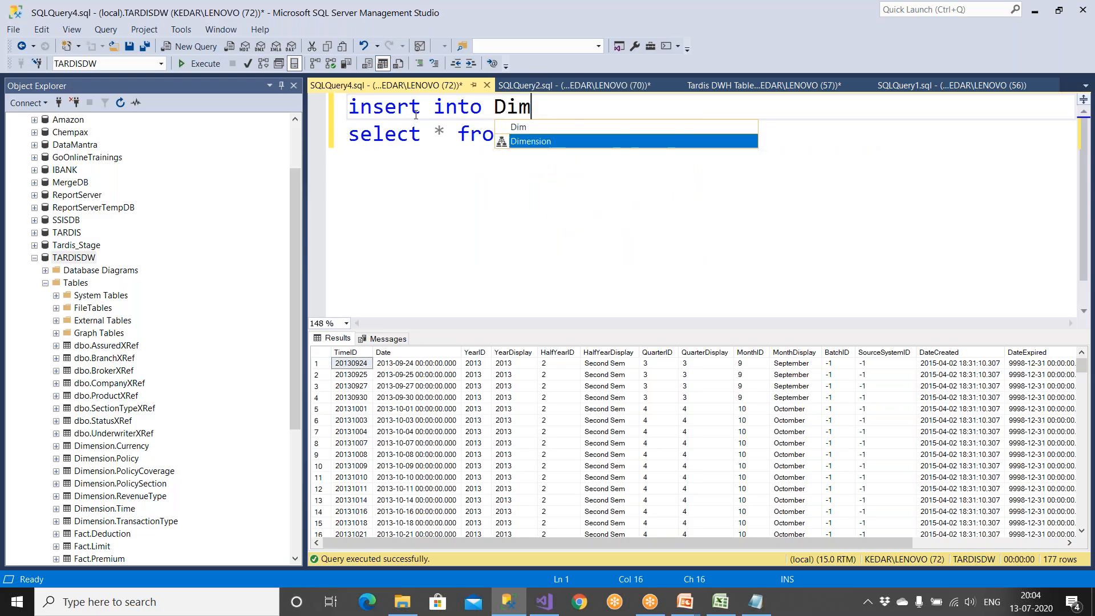
type("ension.Time")
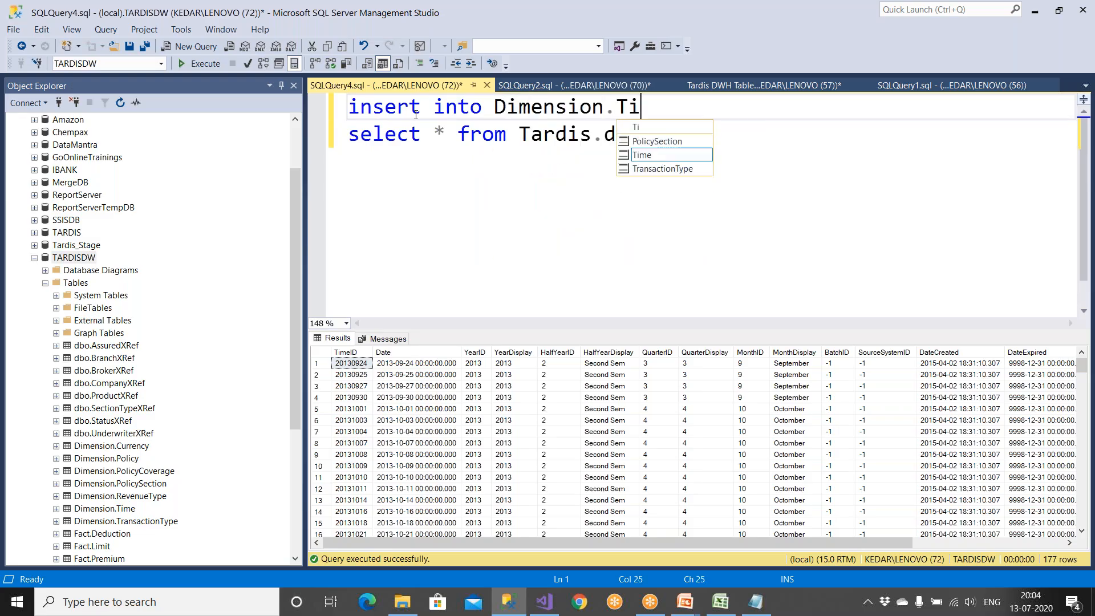
Run the insert from Tardis.dbo.Time into Dimension.Time and examine the returned message
left_click(415, 201)
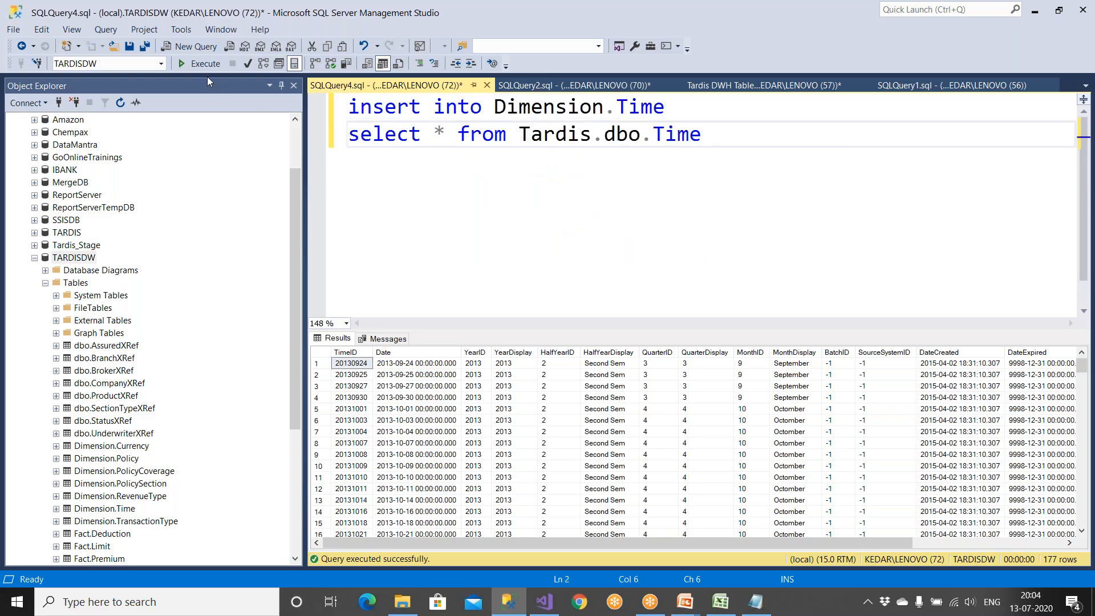
left_click(204, 65)
scroll(547, 396, "up", 4)
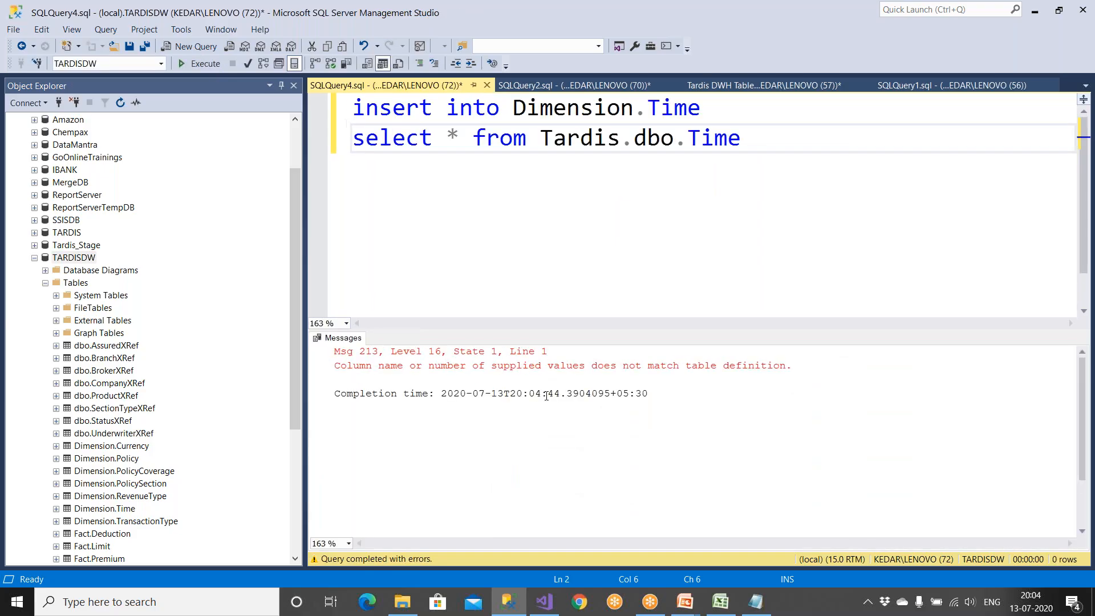
left_click_drag(402, 374, 924, 381)
left_click(491, 393)
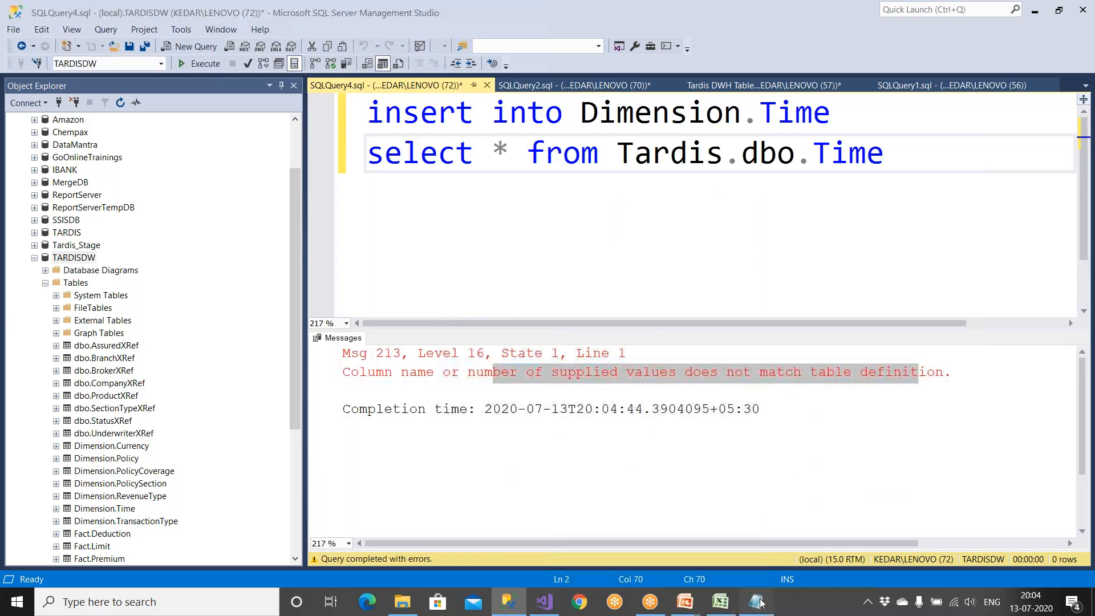
Switch to the Notepad syntax notes and compare the source and destination column lists with those in the insert and select example
left_click(756, 602)
scroll(476, 420, "down", 1)
left_click_drag(364, 498, 204, 500)
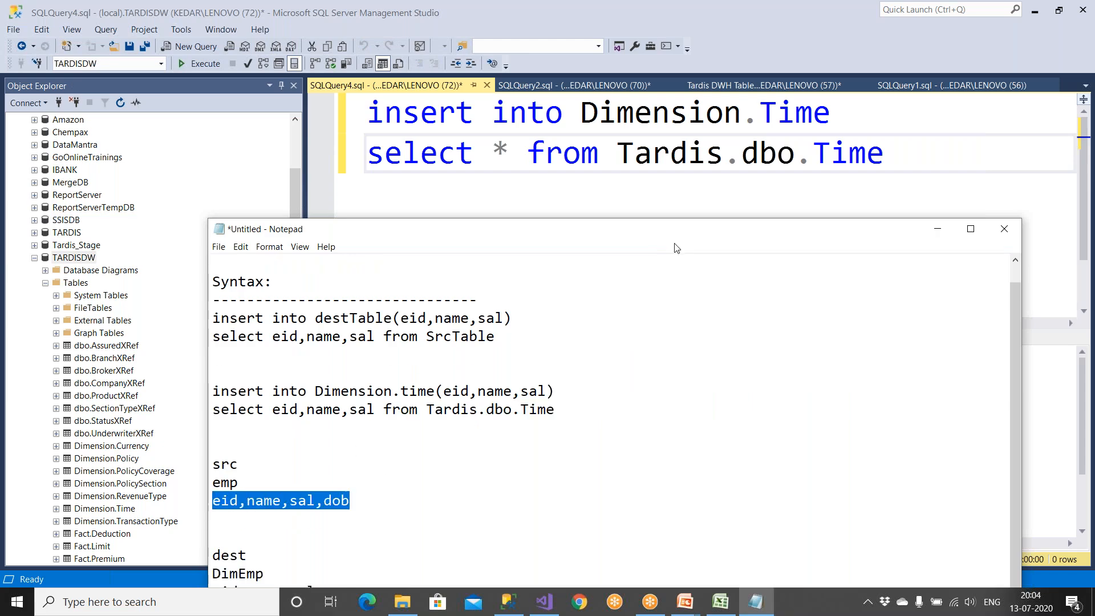
left_click(968, 236)
left_click_drag(108, 391, 5, 390)
left_click_drag(142, 296, 5, 298)
left_click_drag(65, 205, 164, 206)
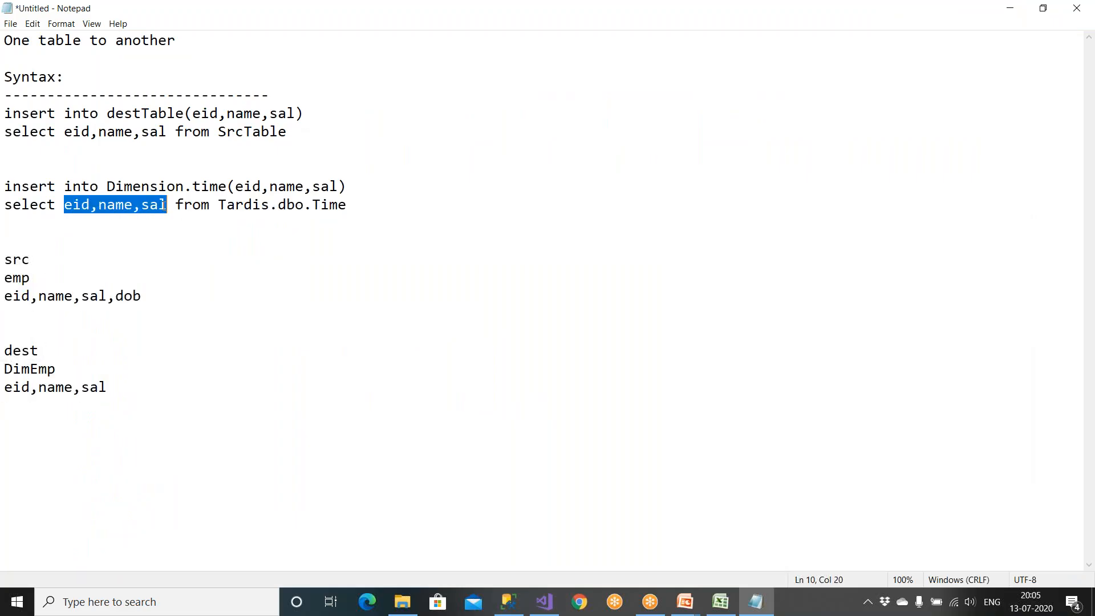
left_click_drag(228, 193, 348, 192)
left_click_drag(109, 296, 3, 314)
left_click_drag(118, 387, 5, 390)
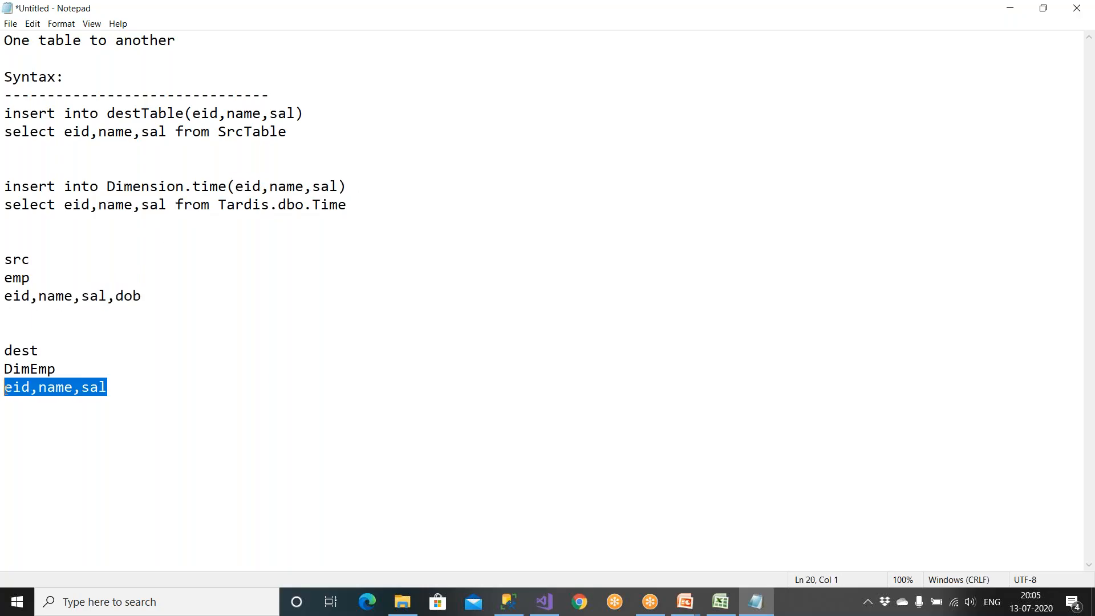
left_click_drag(228, 186, 359, 182)
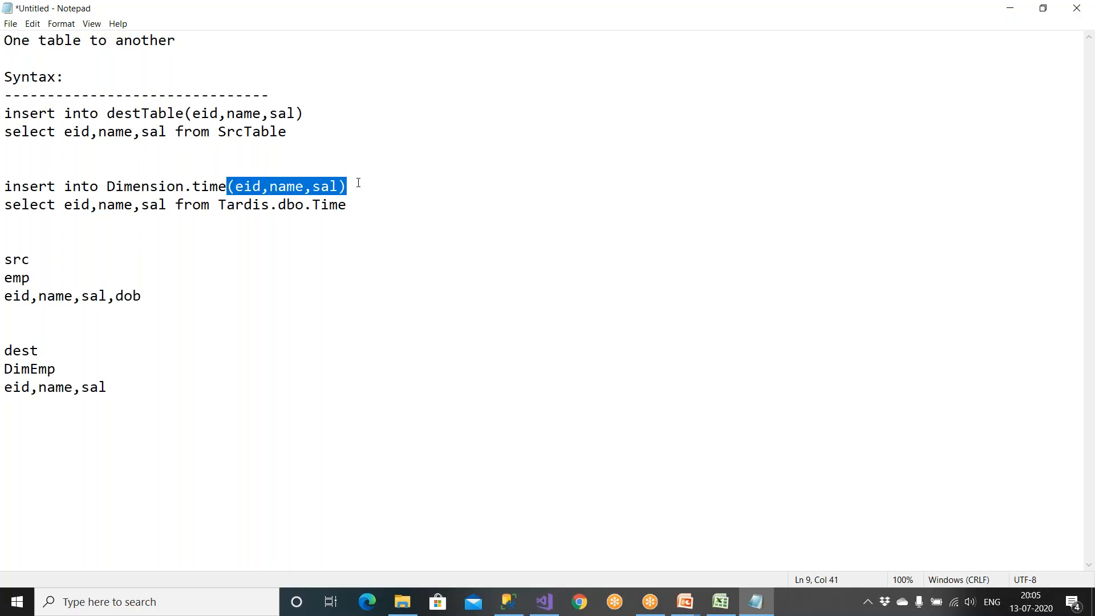
Return to the SQL query and sketch explicit column lists, adding "()" after Dimension.Time and replacing the select asterisk with ".."
left_click_drag(63, 206, 171, 208)
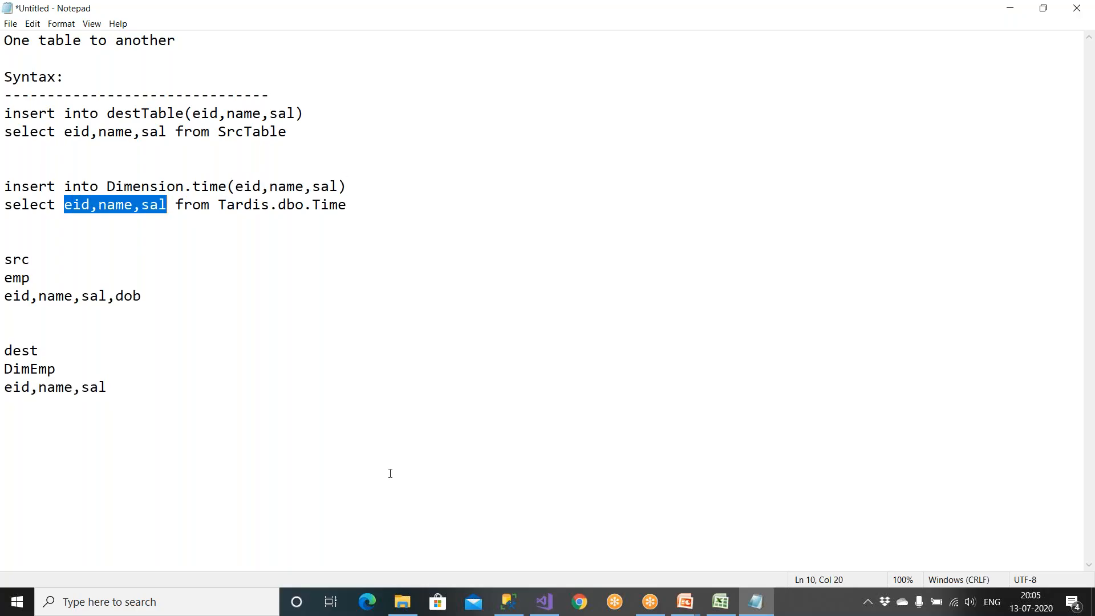
left_click(509, 602)
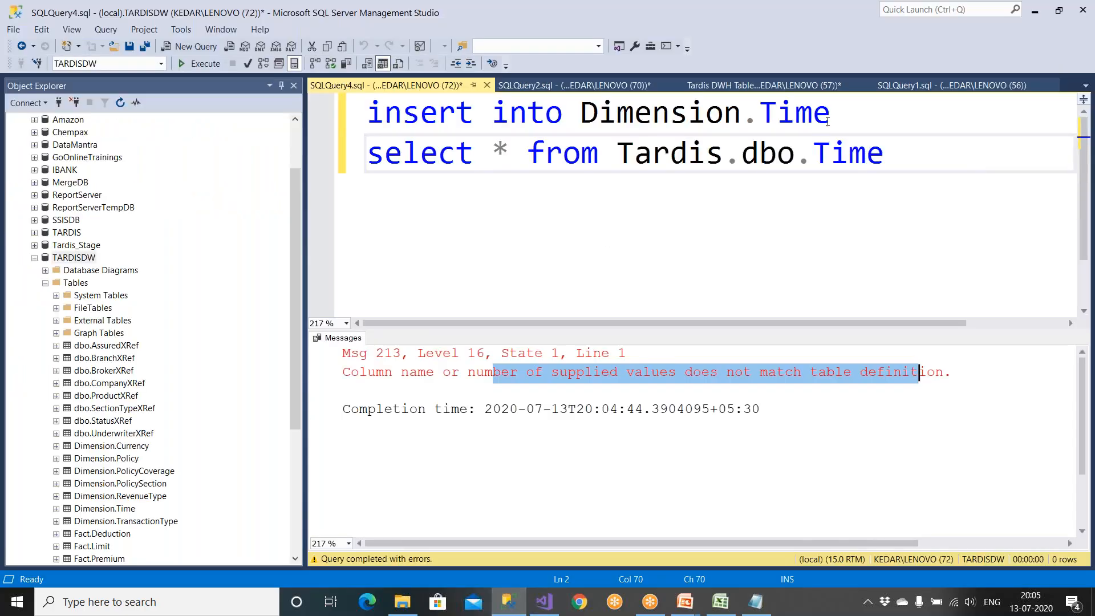
left_click(845, 117)
scroll(845, 117, "down", 5)
type("()")
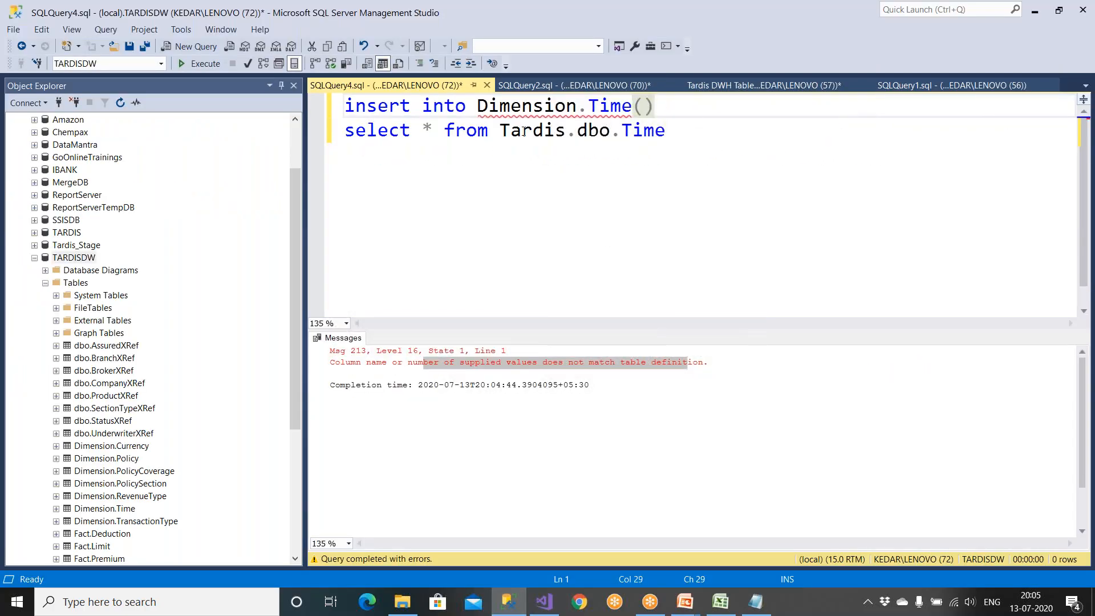
double_click(432, 131)
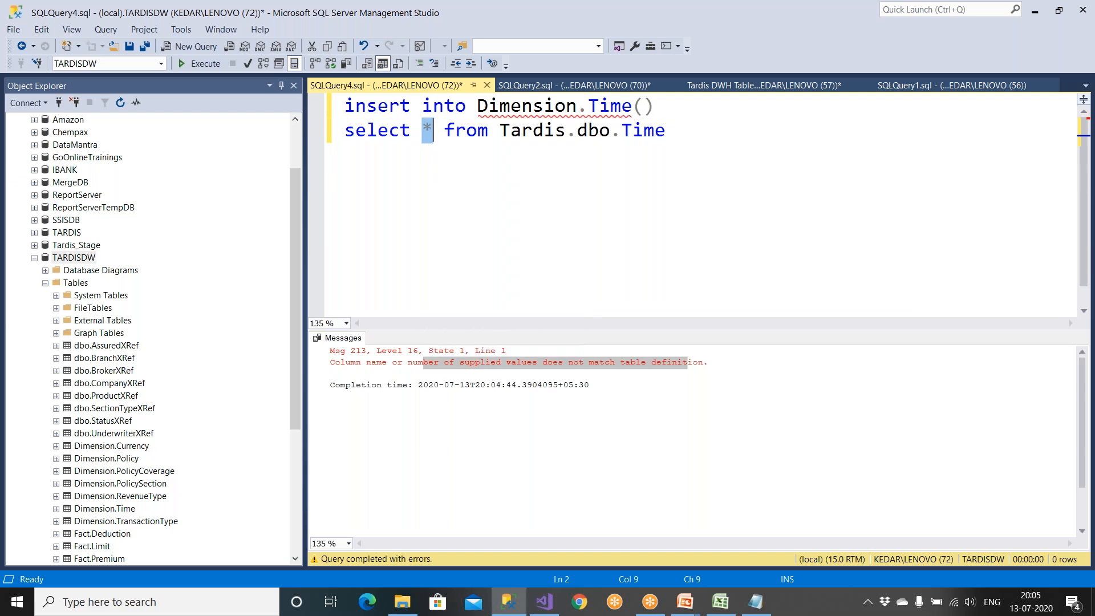
type("..")
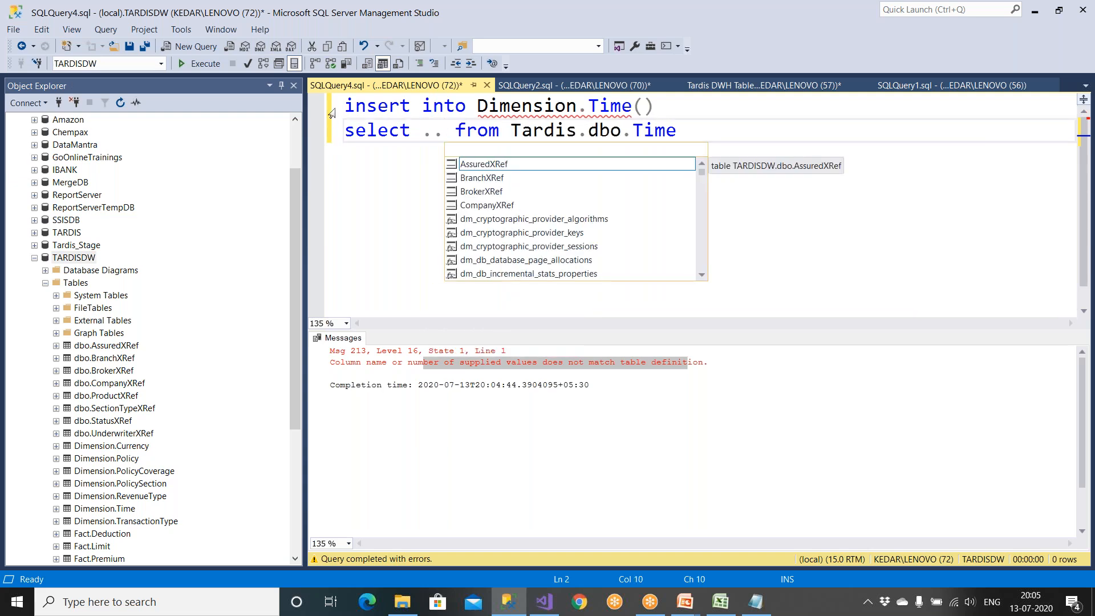
Close the SQLQuery4.sql query without saving it and switch to the DWH_LoadFactPremium data flow in Visual Studio
left_click(487, 86)
left_click(596, 391)
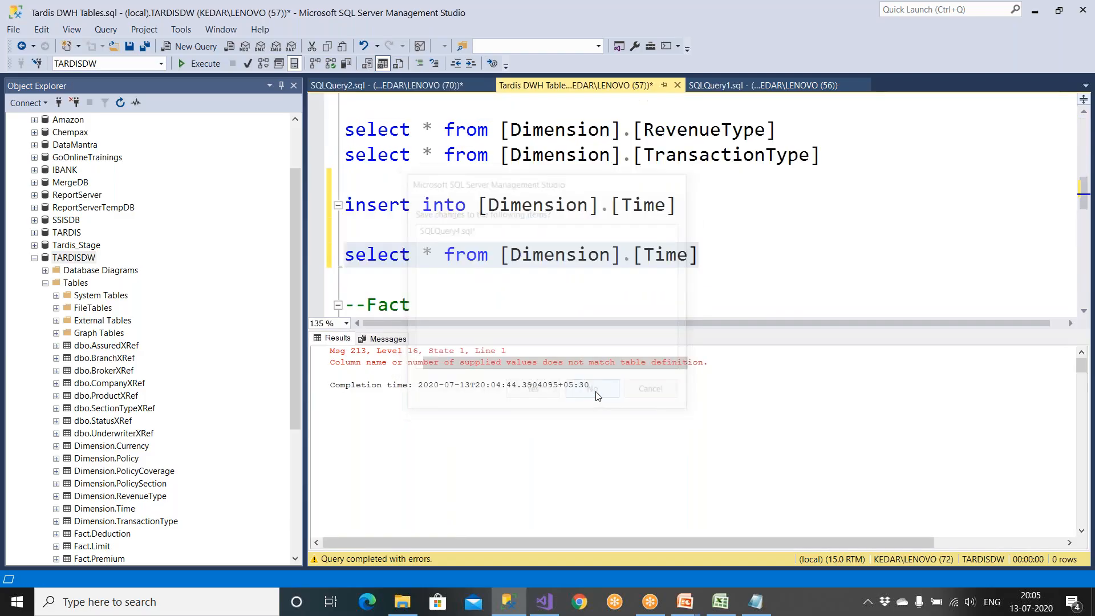
left_click(547, 606)
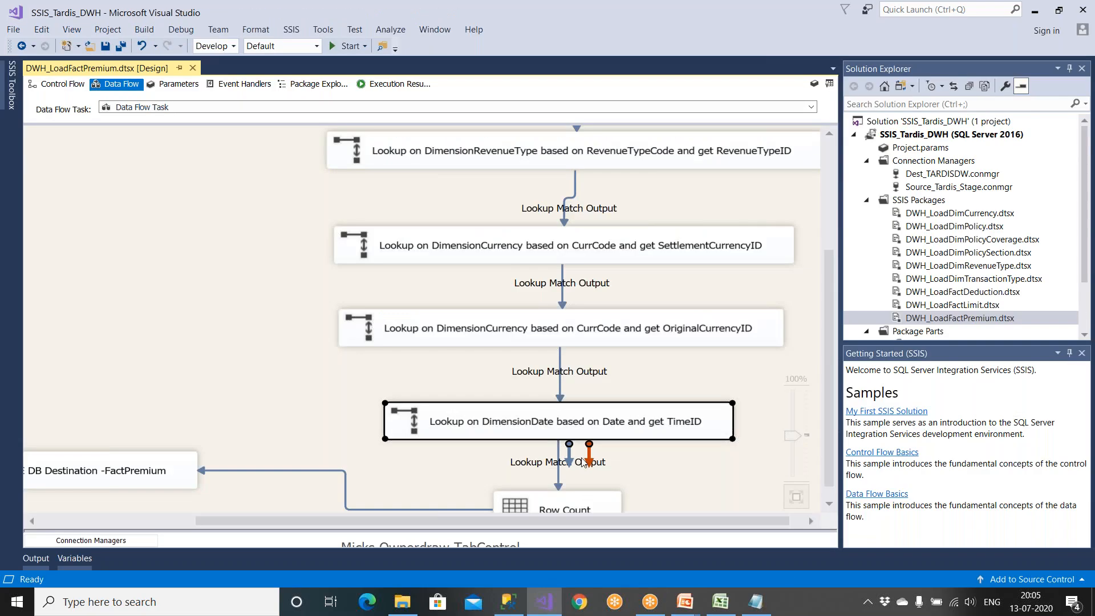
Rename the date lookup in the data flow to "Lookup on DimensionDate based on Time and get TimeID"
scroll(715, 420, "down", 1)
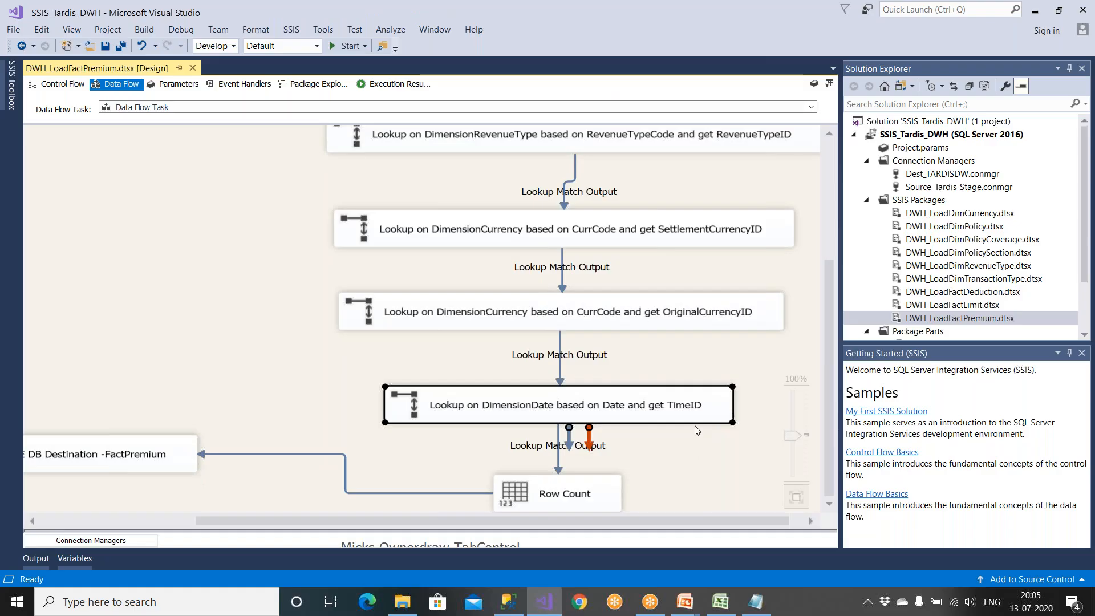
double_click(619, 417)
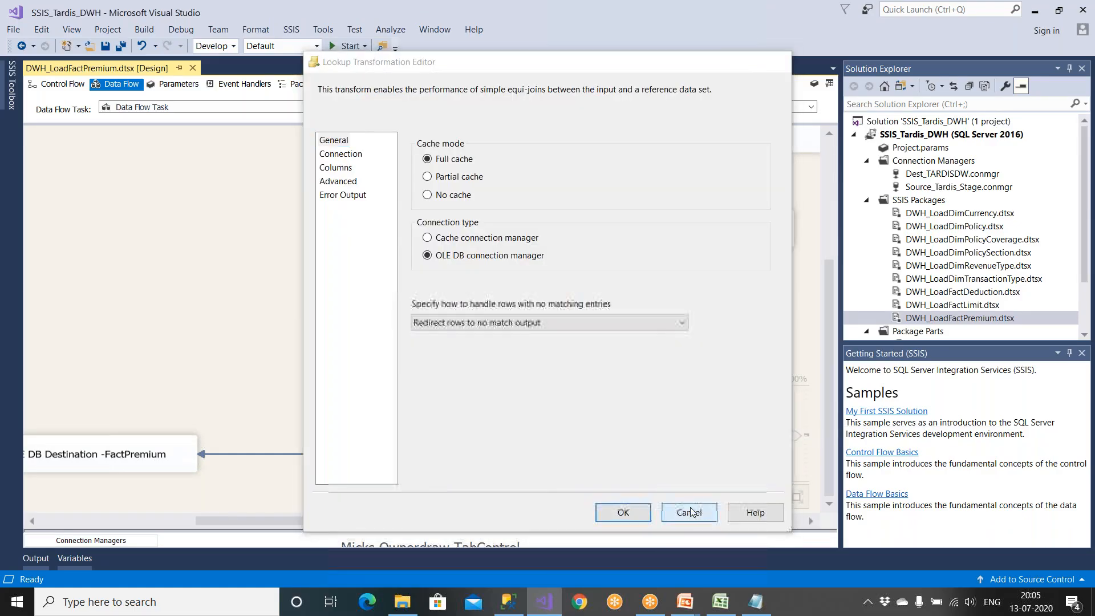
left_click(693, 517)
right_click(618, 410)
left_click(634, 387)
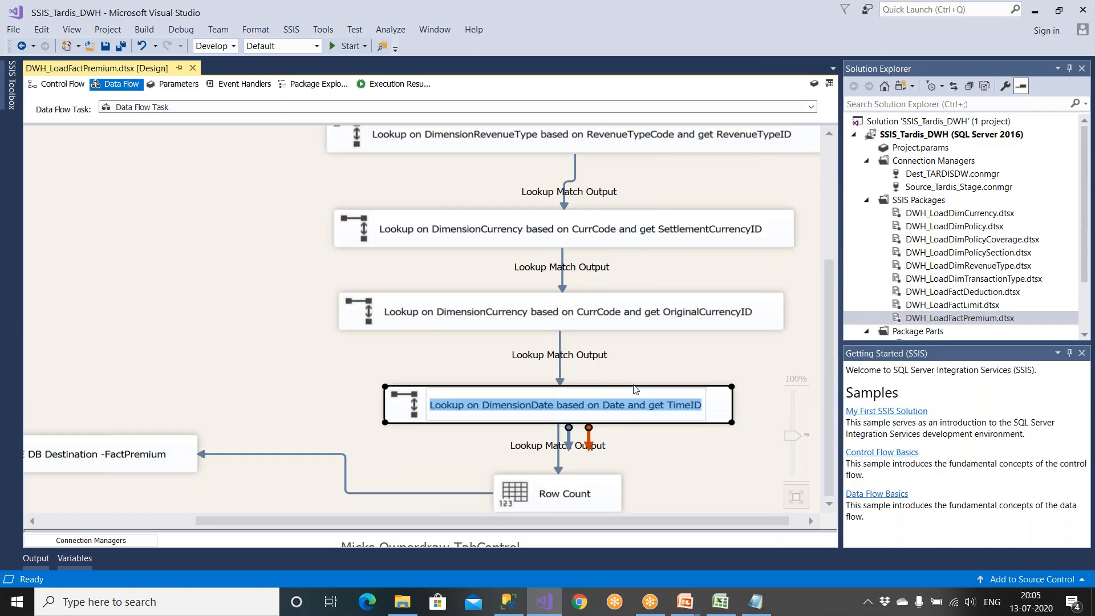
left_click(600, 374)
key("shift+Right")
key("shift+Right")
key("shift+Right")
key("shift+Right")
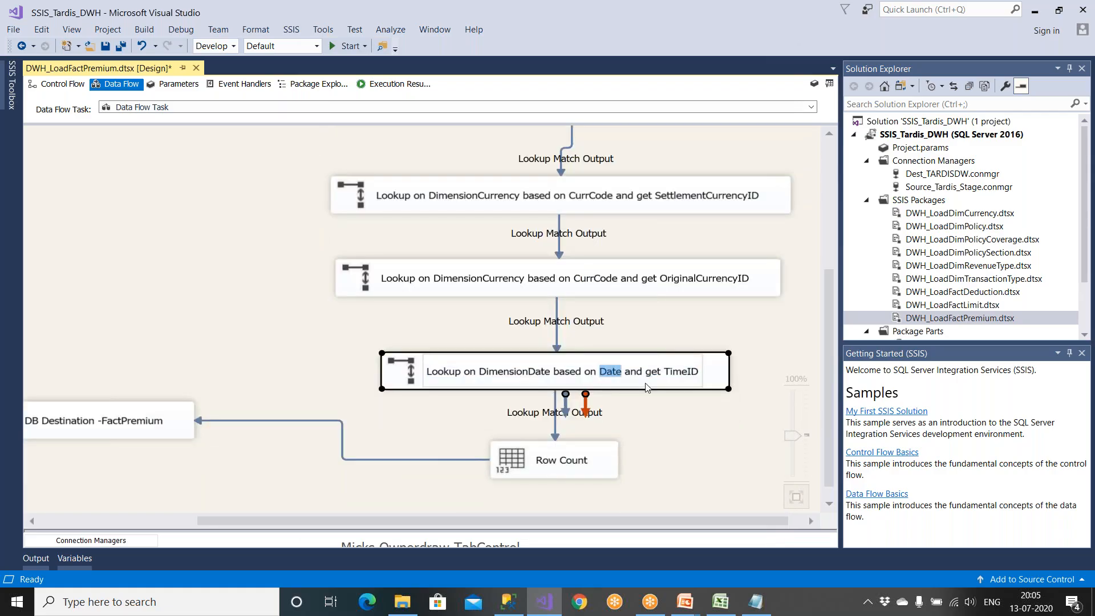
type("Time")
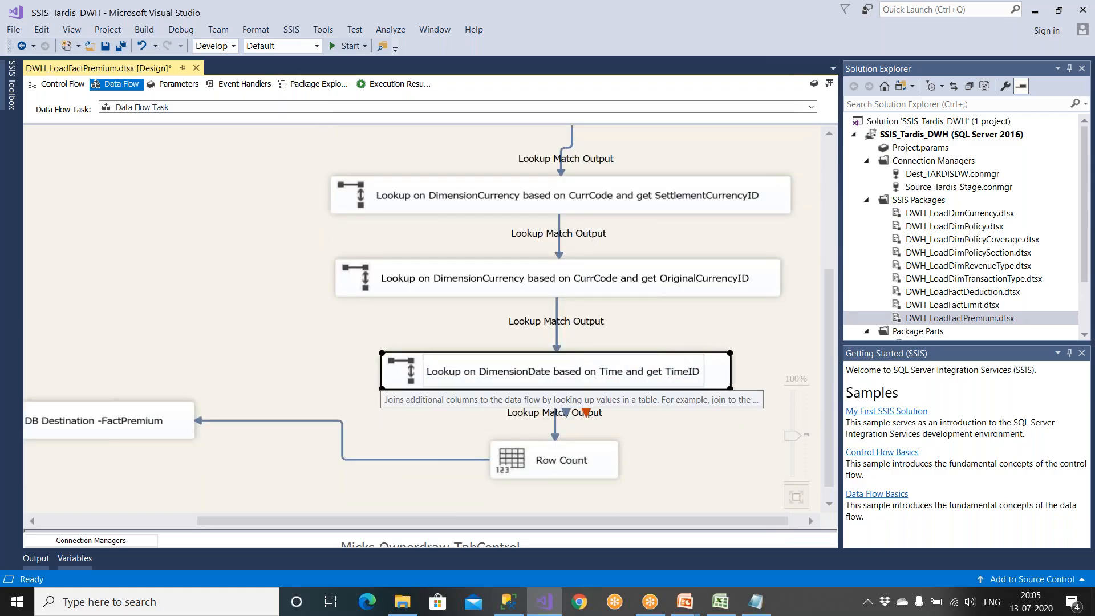
left_click(716, 432)
Preview the [Dimension].[Time] reference data in the TimeID lookup, check its column mappings and accept the settings
left_click(683, 385)
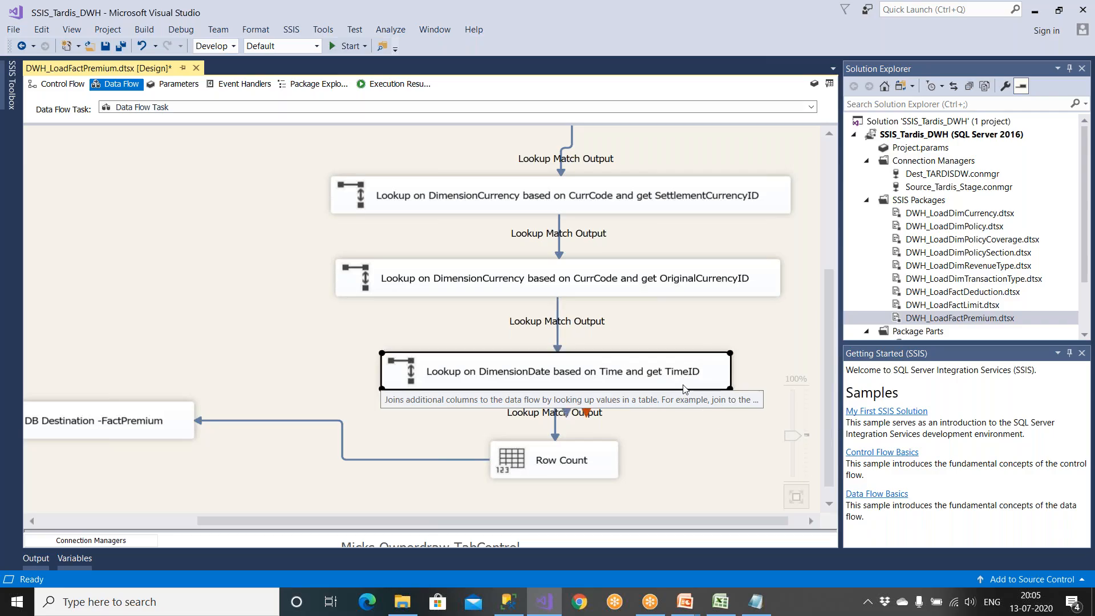
double_click(683, 387)
left_click(351, 154)
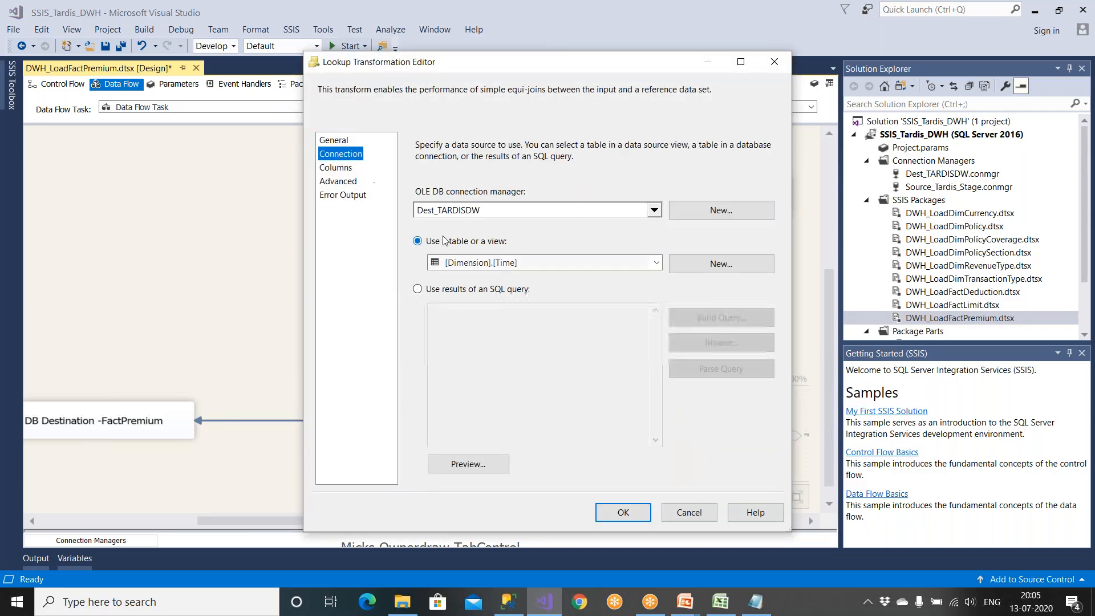
left_click(489, 467)
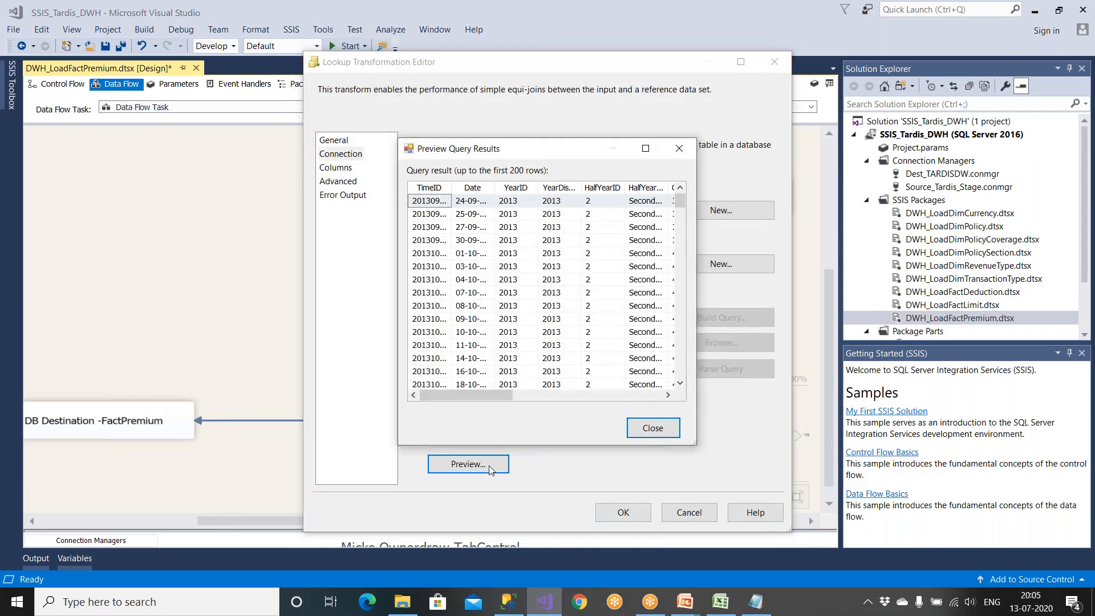
left_click(651, 434)
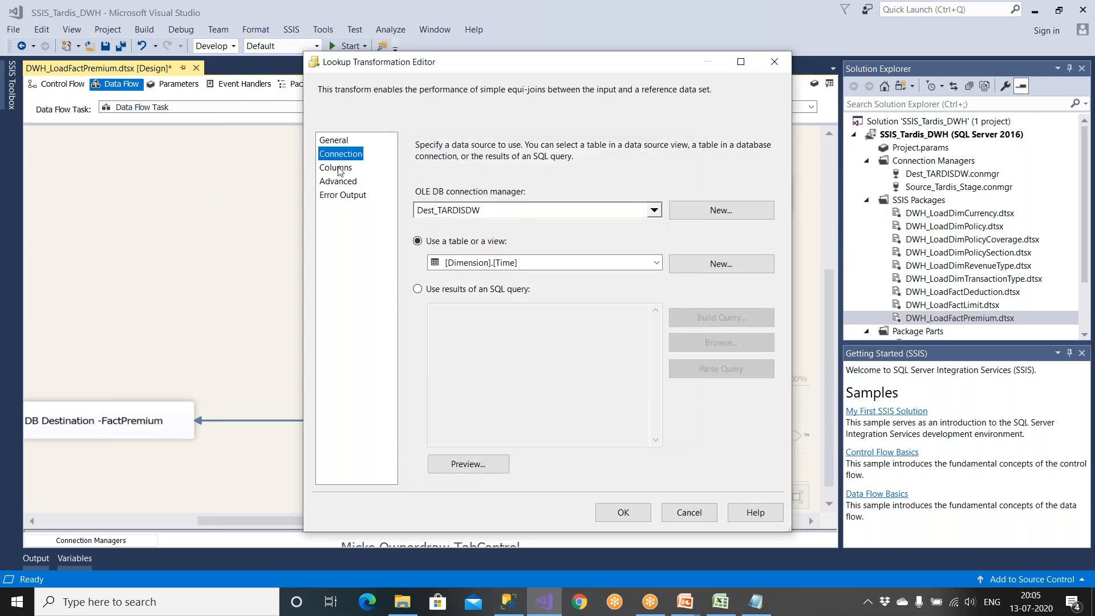
left_click(336, 168)
left_click(634, 513)
Save the DWH_LoadFactPremium package, run it and examine the data flow down to the FactPremium destination
left_click(105, 45)
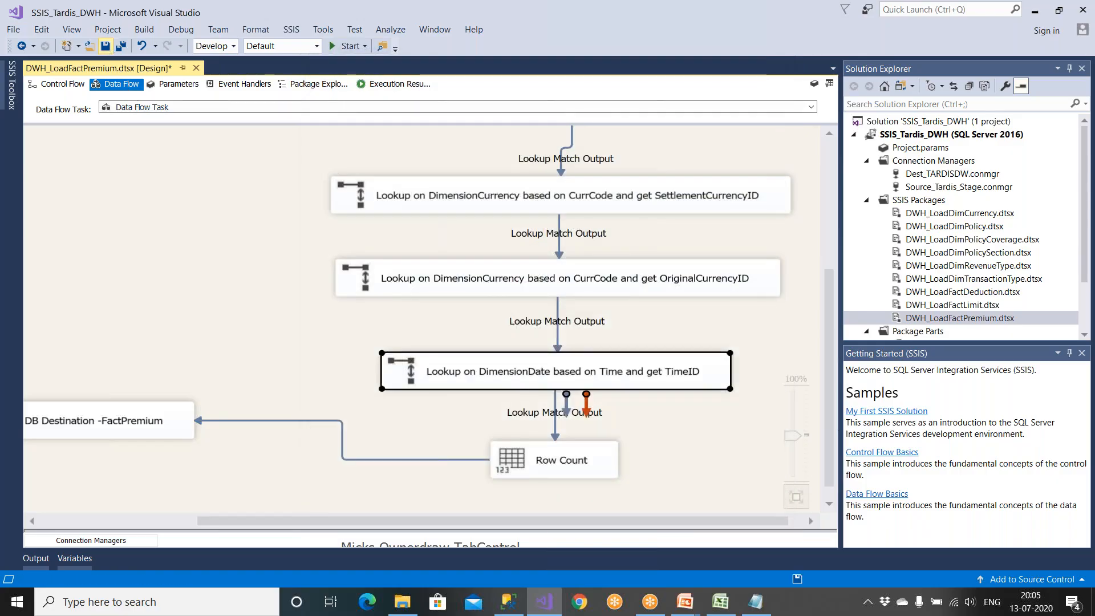
left_click(342, 51)
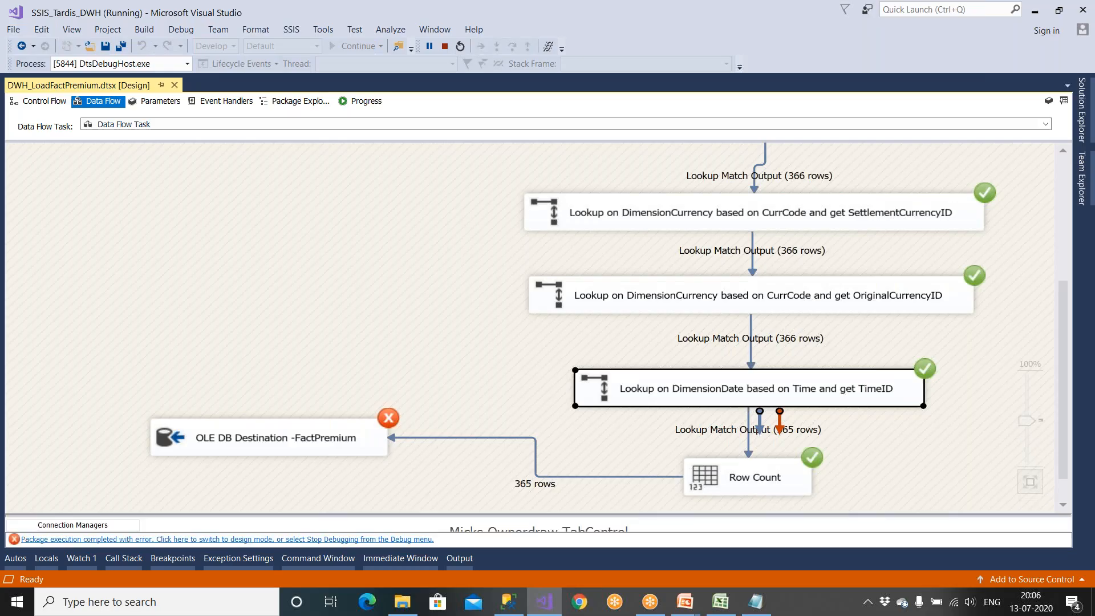
scroll(759, 440, "down", 1)
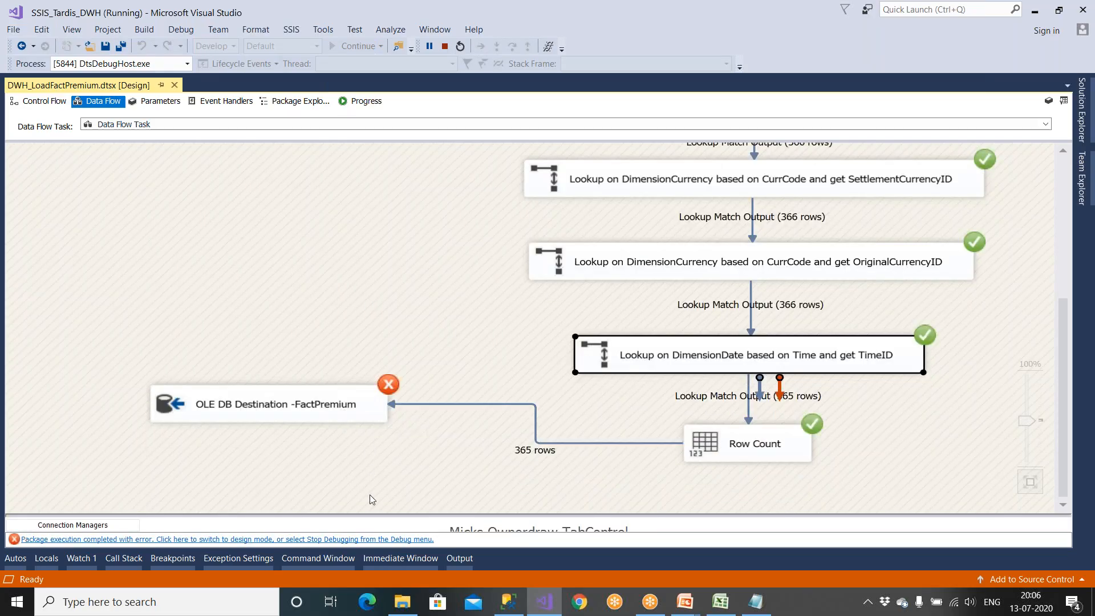
Return the package to design mode and copy the first OLE DB Destination -FactPremium error from the execution results
left_click(378, 539)
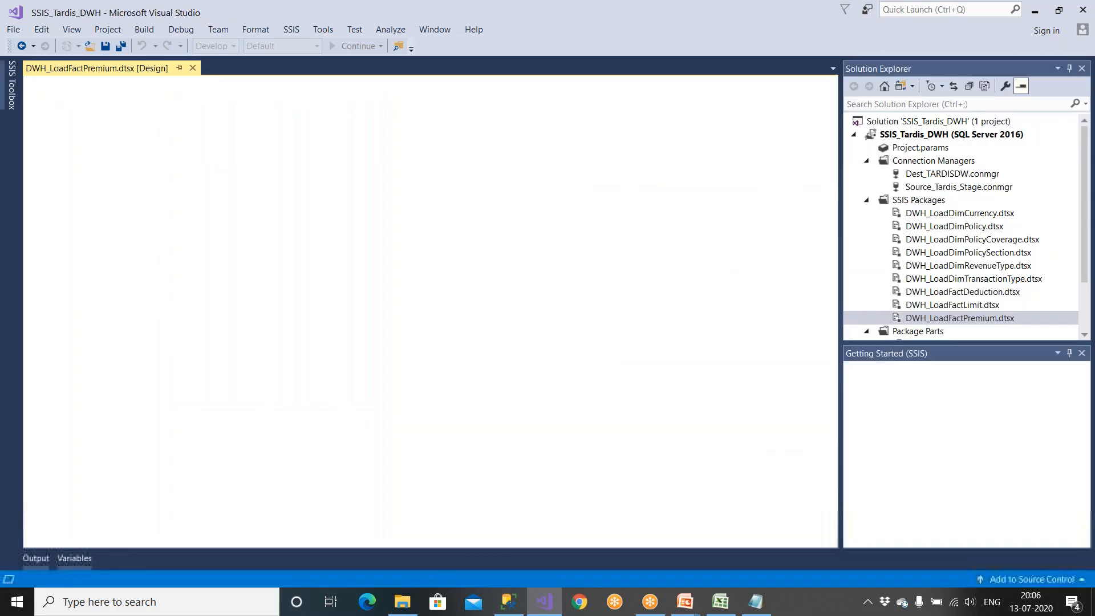
left_click(412, 87)
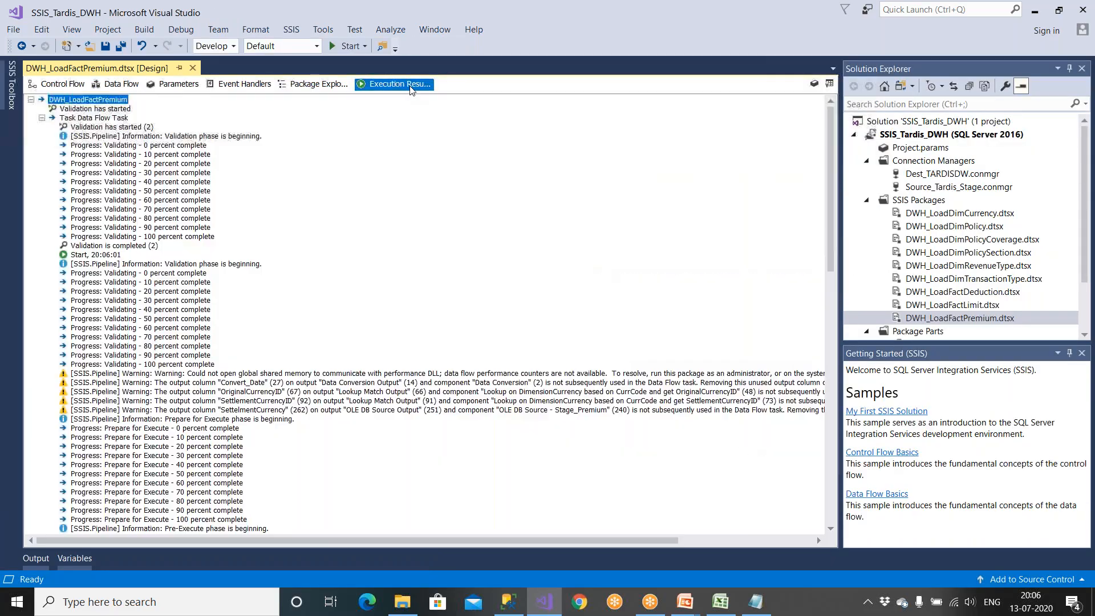
scroll(344, 346, "down", 12)
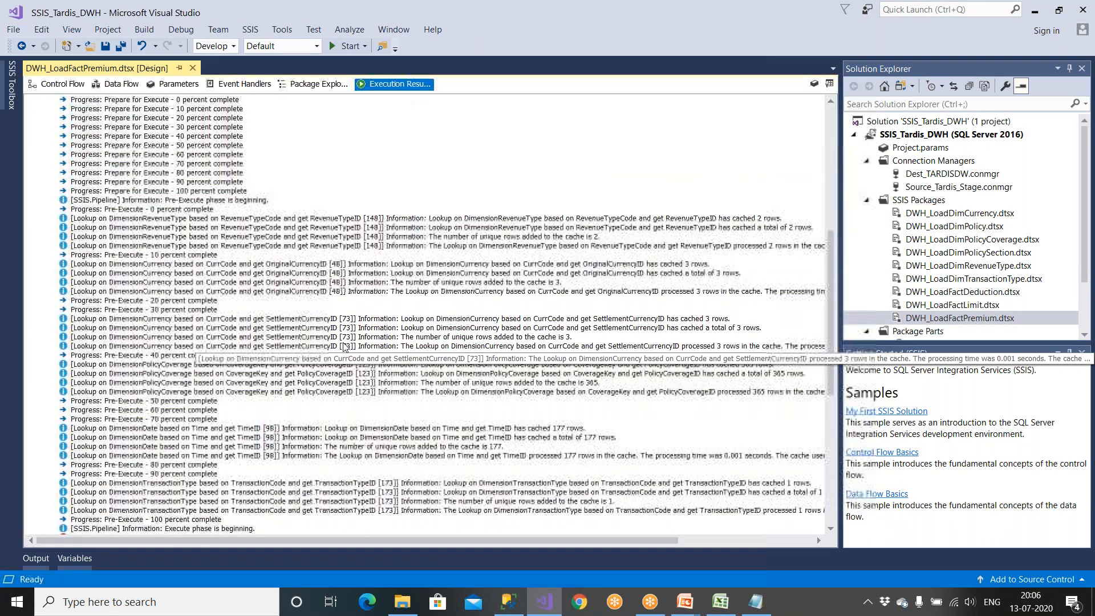
scroll(344, 346, "down", 11)
left_click(135, 237)
right_click(135, 237)
left_click(152, 250)
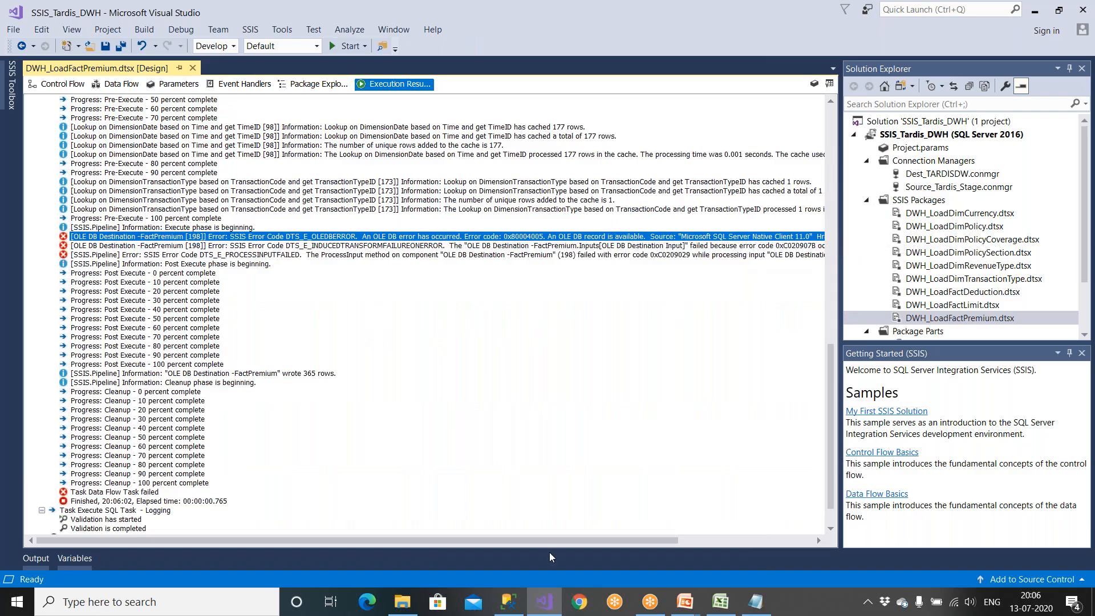
Replace all the text in Notepad with the copied error and highlight its description about the OriginalCurrencyID column
left_click(756, 602)
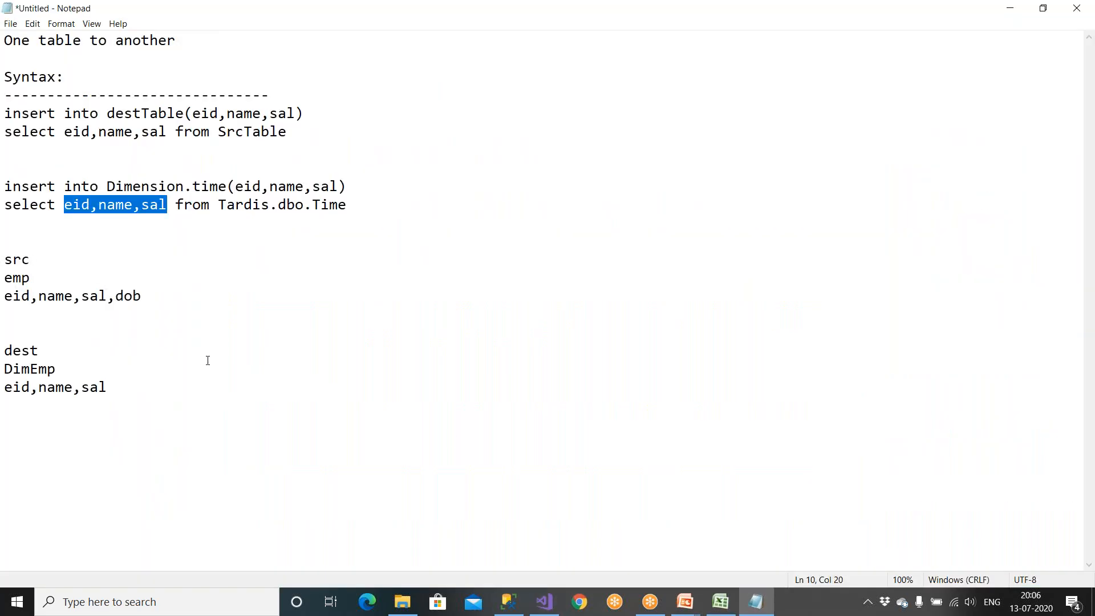
key("ctrl+a")
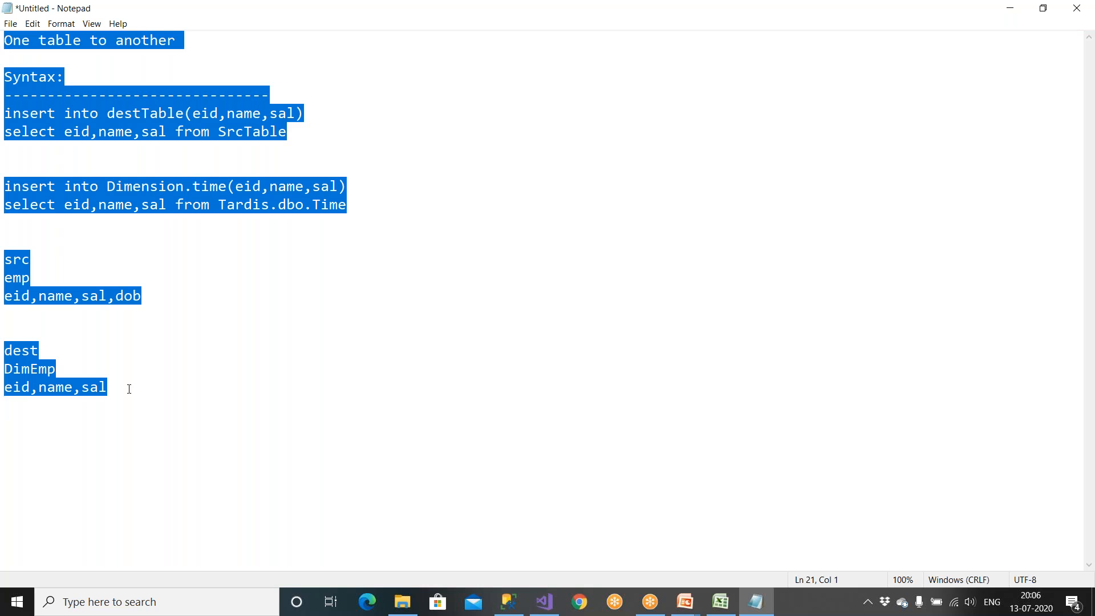
key("ctrl+v")
double_click(457, 131)
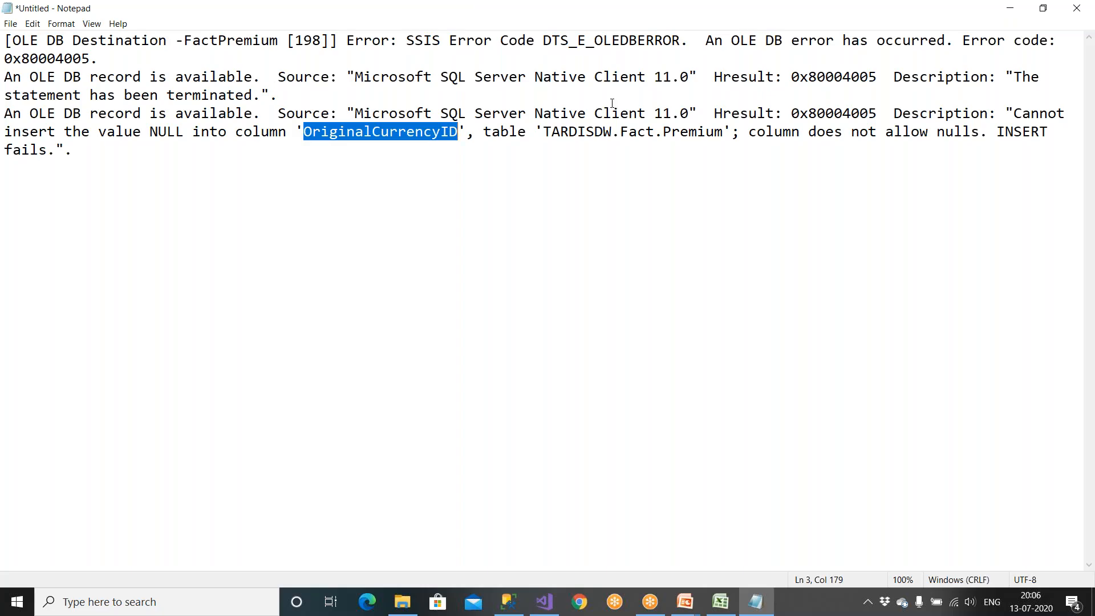
left_click_drag(894, 113, 476, 124)
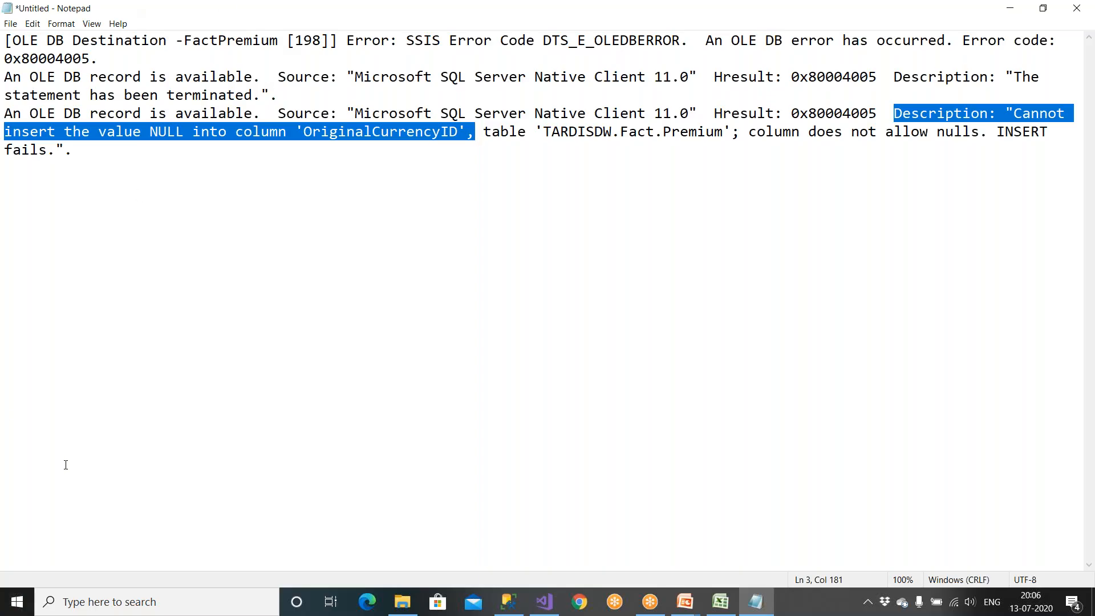
Switch to Visual Studio and open the column mappings of OLE DB Destination -FactPremium in the data flow
left_click(547, 604)
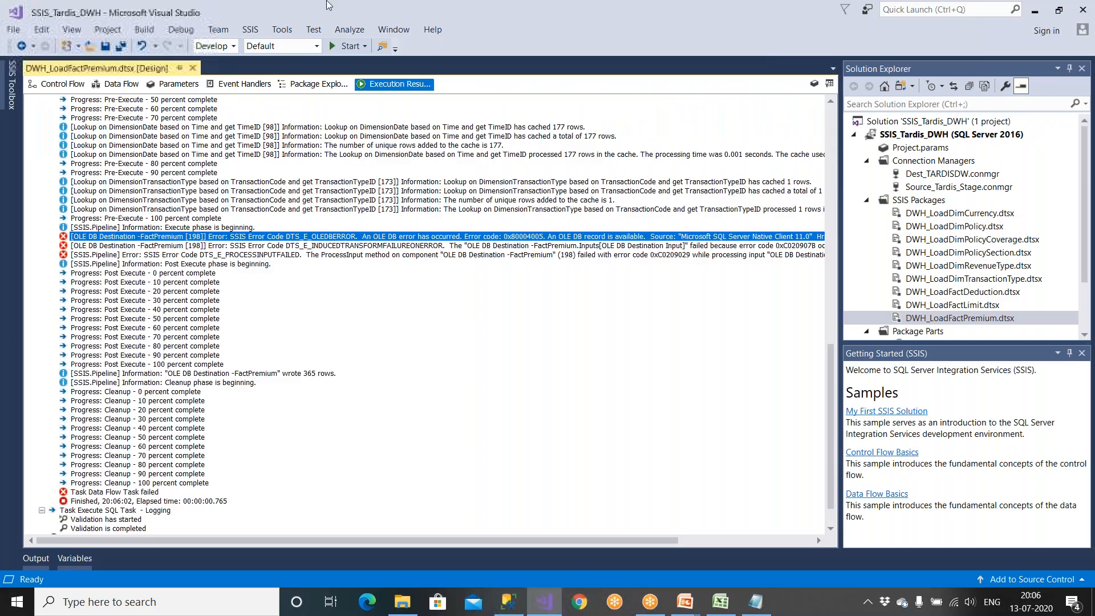
left_click(117, 84)
double_click(160, 421)
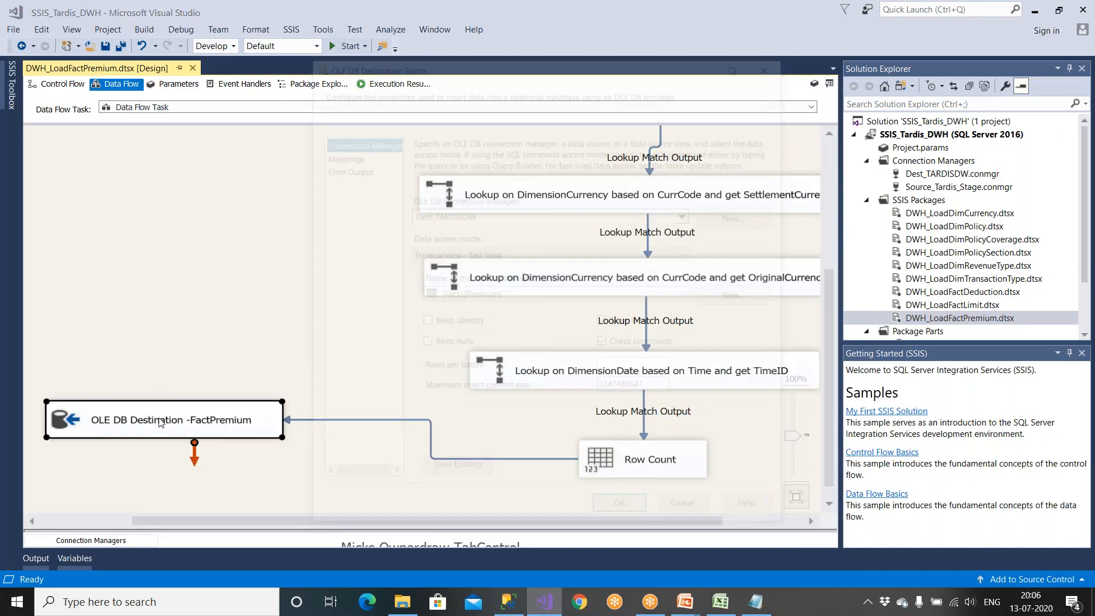
left_click(338, 154)
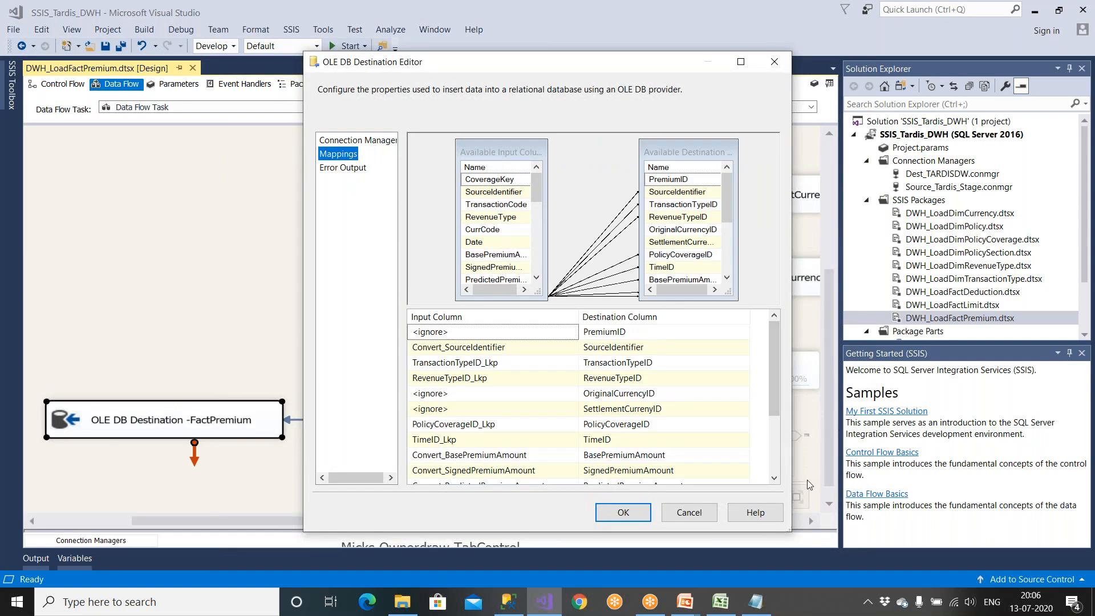
Map the OriginalCurrencyID input column to the OriginalCurrencyID destination column
scroll(775, 481, "down", 2)
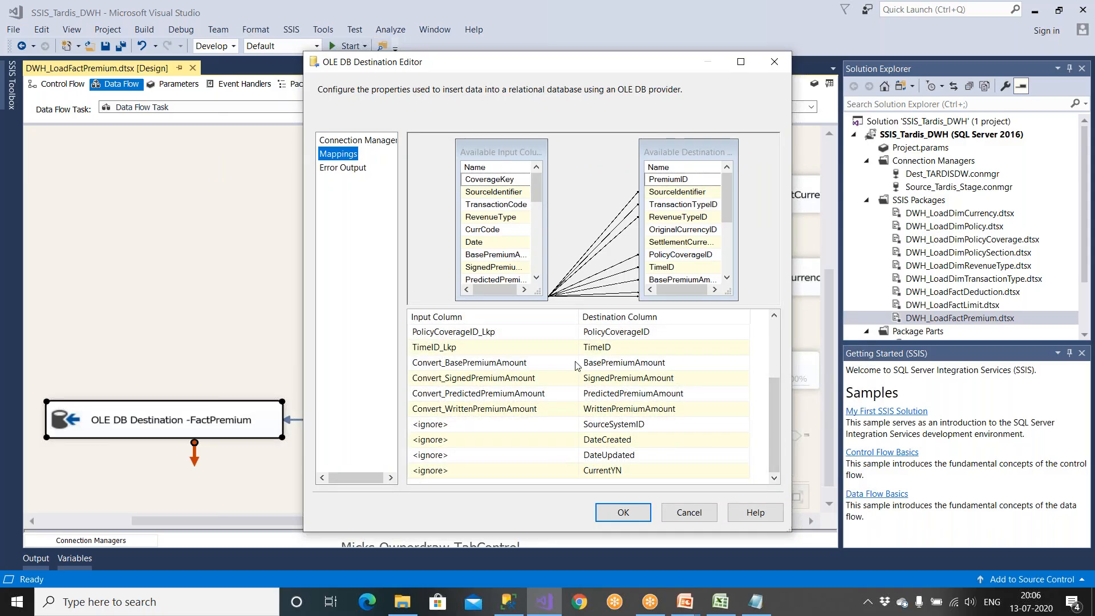
left_click(774, 316)
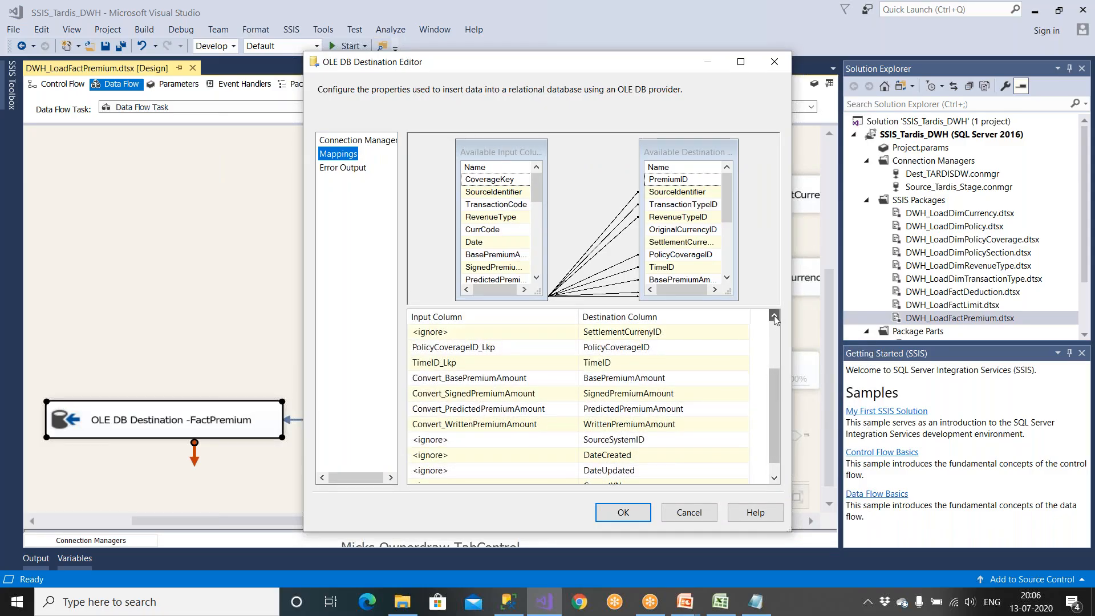
left_click(774, 316)
left_click(468, 332)
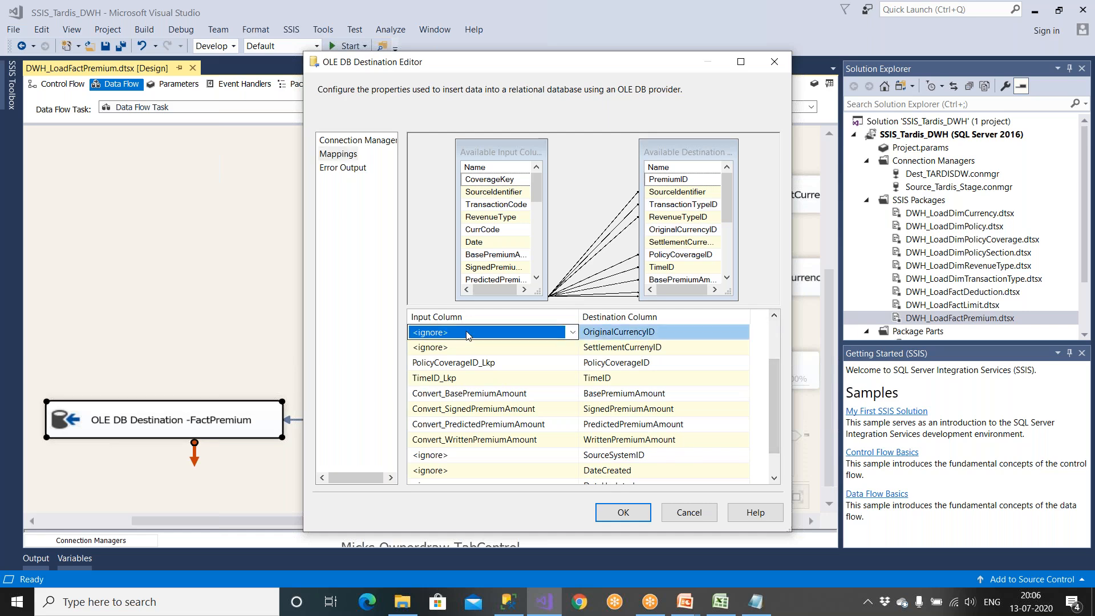
left_click(467, 333)
left_click(573, 435)
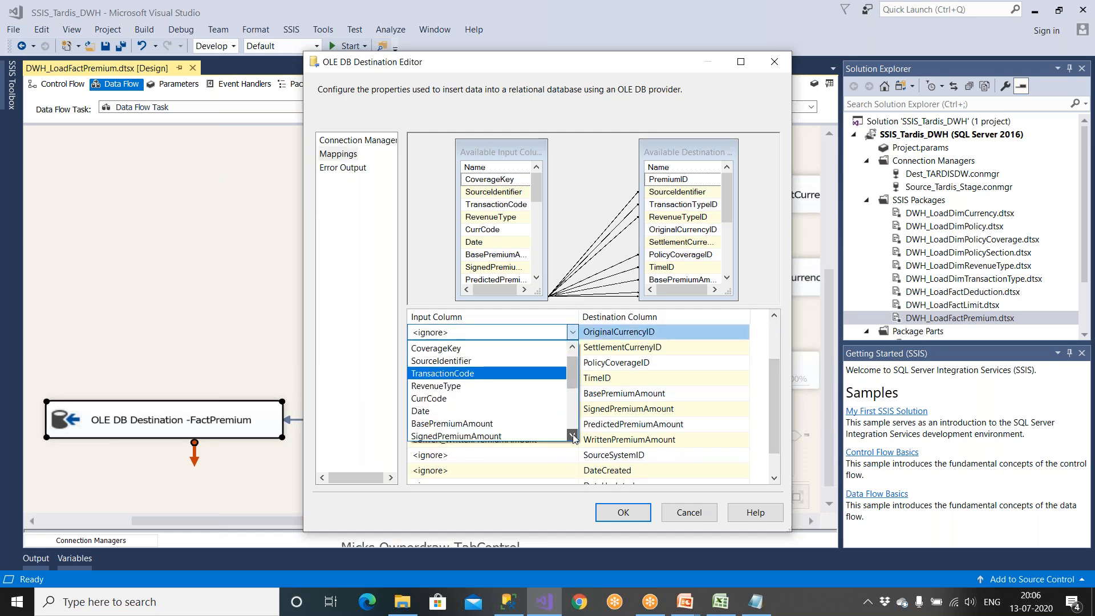
left_click(573, 435)
left_click(573, 435)
left_click(573, 436)
left_click(573, 436)
left_click(573, 436)
left_click(526, 438)
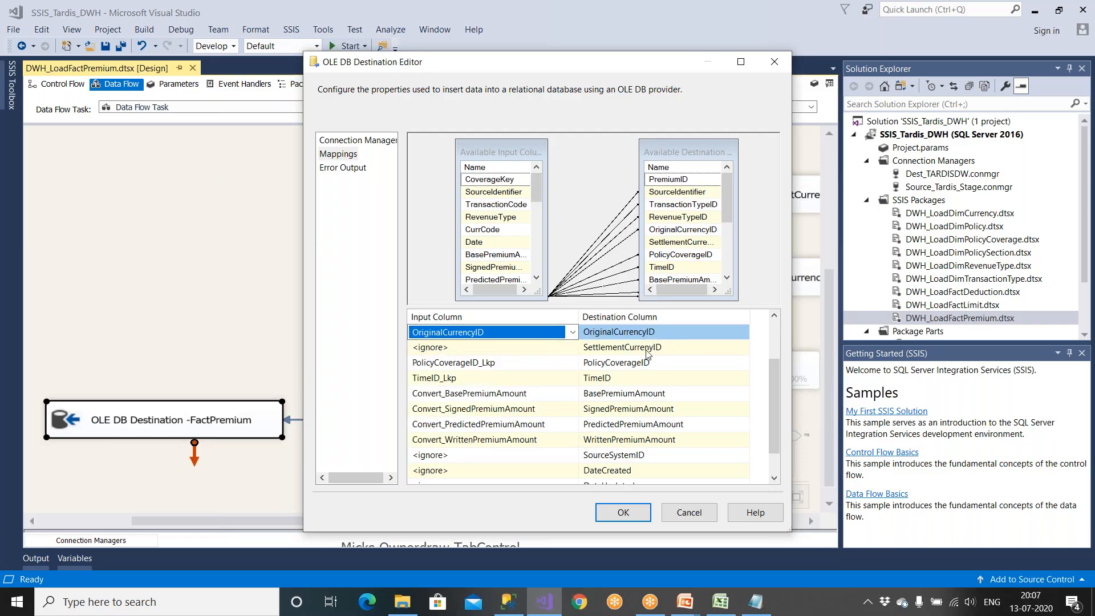
Map the SettlementCurrencyID input column to the SettlementCurrenyID destination column
left_click(565, 350)
left_click(572, 347)
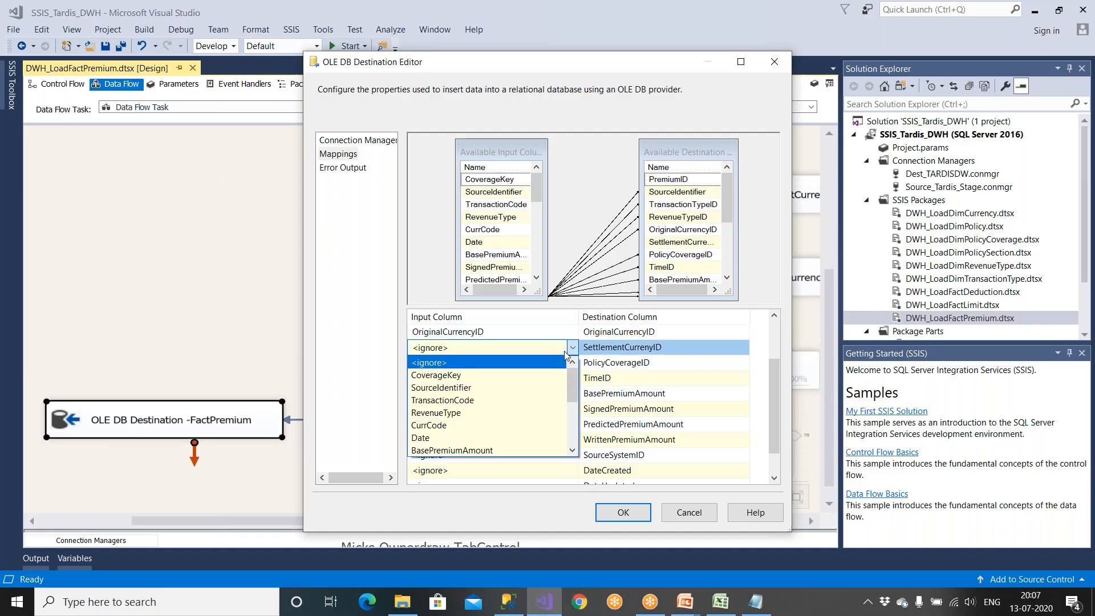
scroll(572, 394, "down", 5)
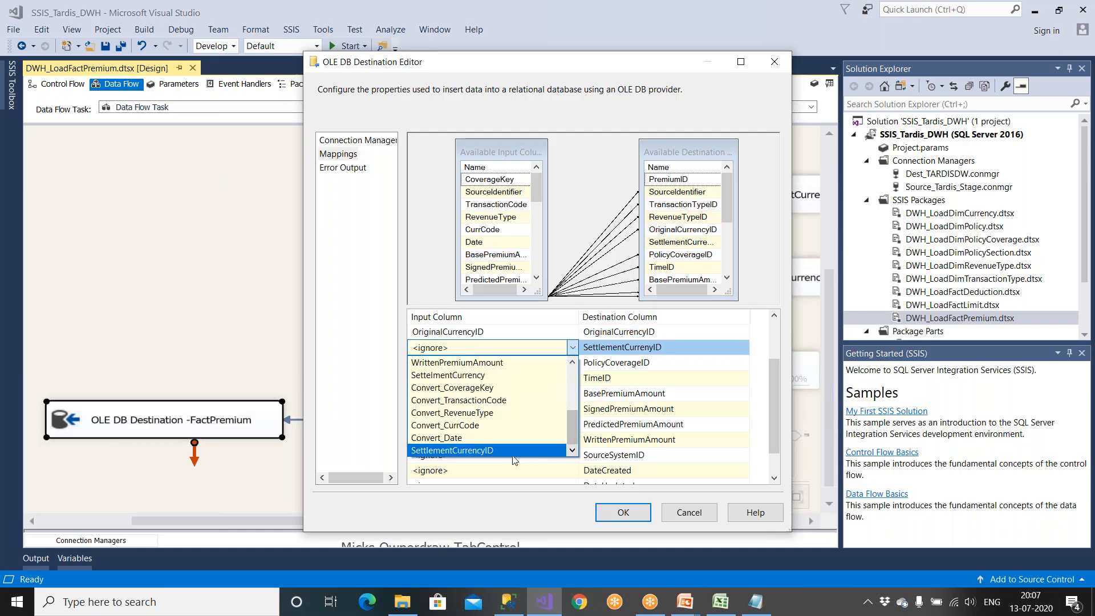
left_click(501, 449)
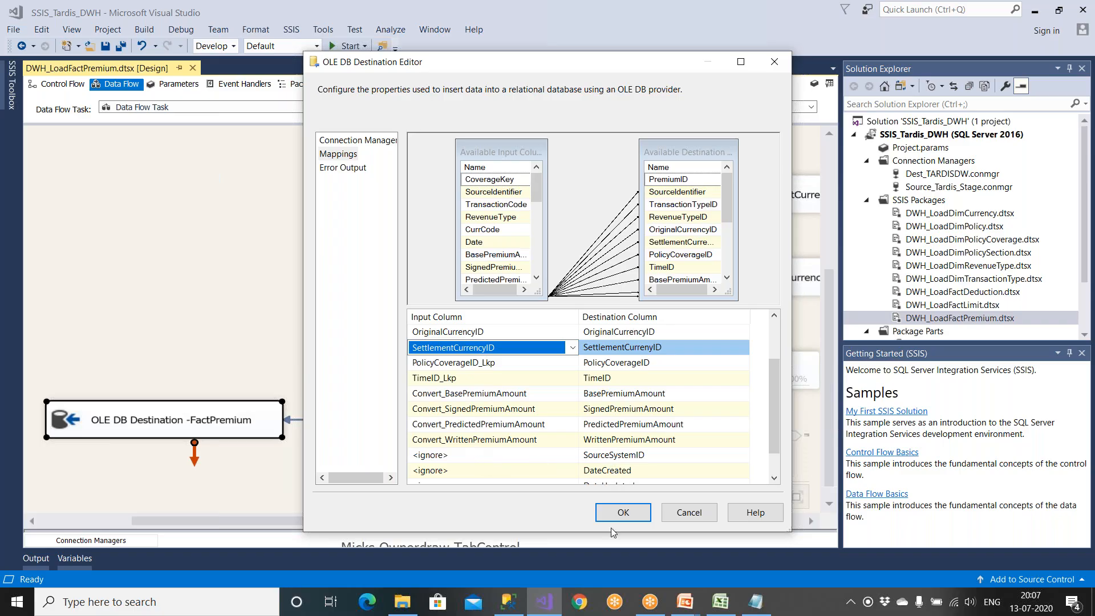
Switch to the Excel ETL mapping document and examine the FactPremium source and target columns, especially the SourceSystemID row
left_click(720, 603)
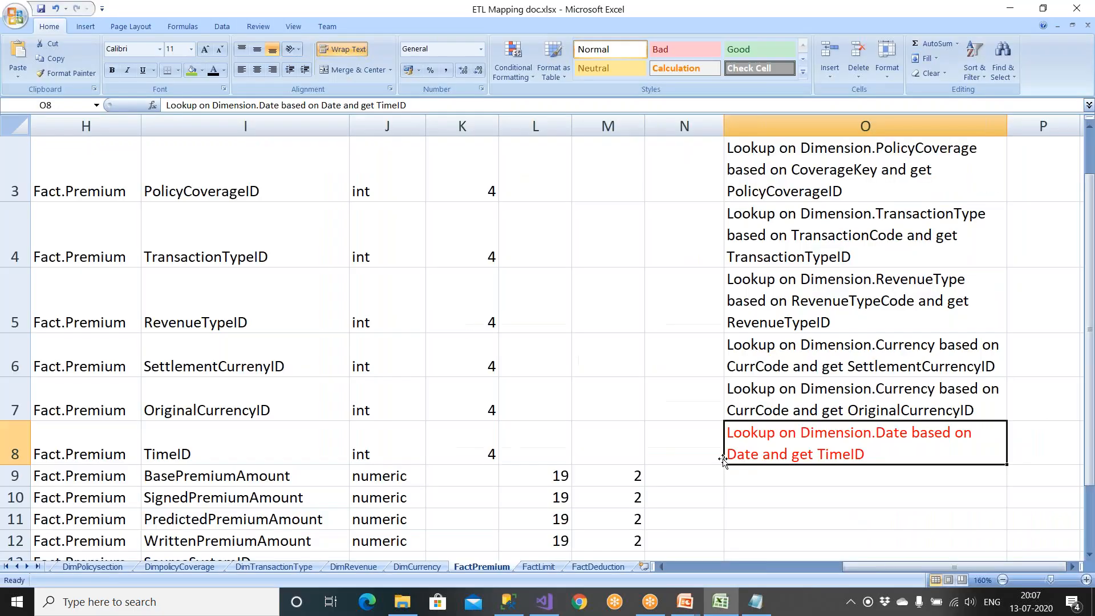
left_click(743, 570)
scroll(630, 381, "down", 4)
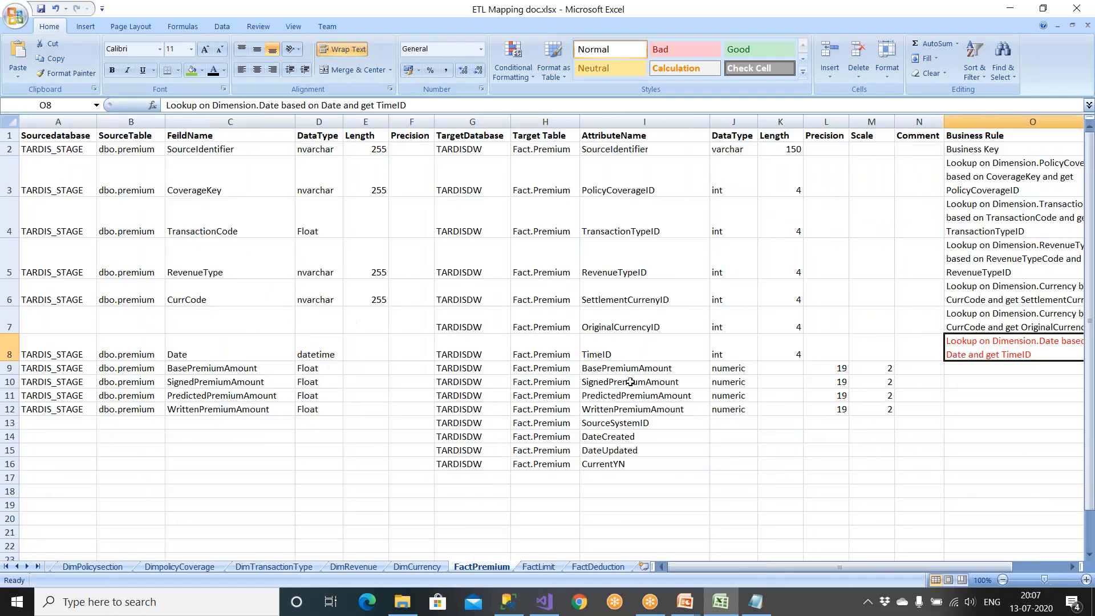
left_click(610, 352)
left_click(630, 371)
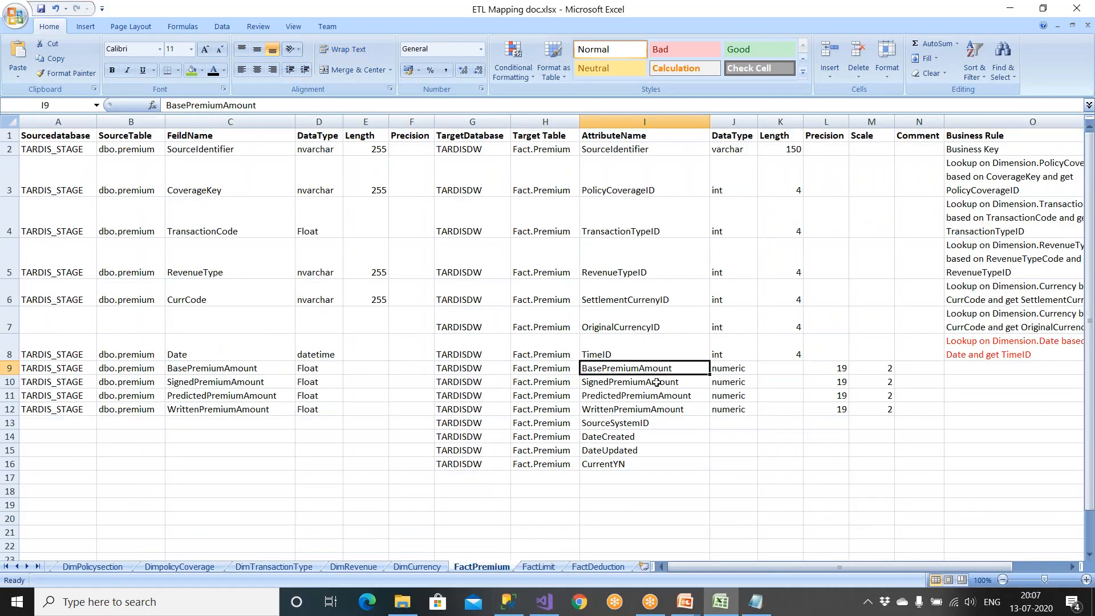
left_click(614, 424)
key("Left")
key("Left")
key("Left")
key("Left")
key("Left")
key("Left")
key("Left")
key("Left")
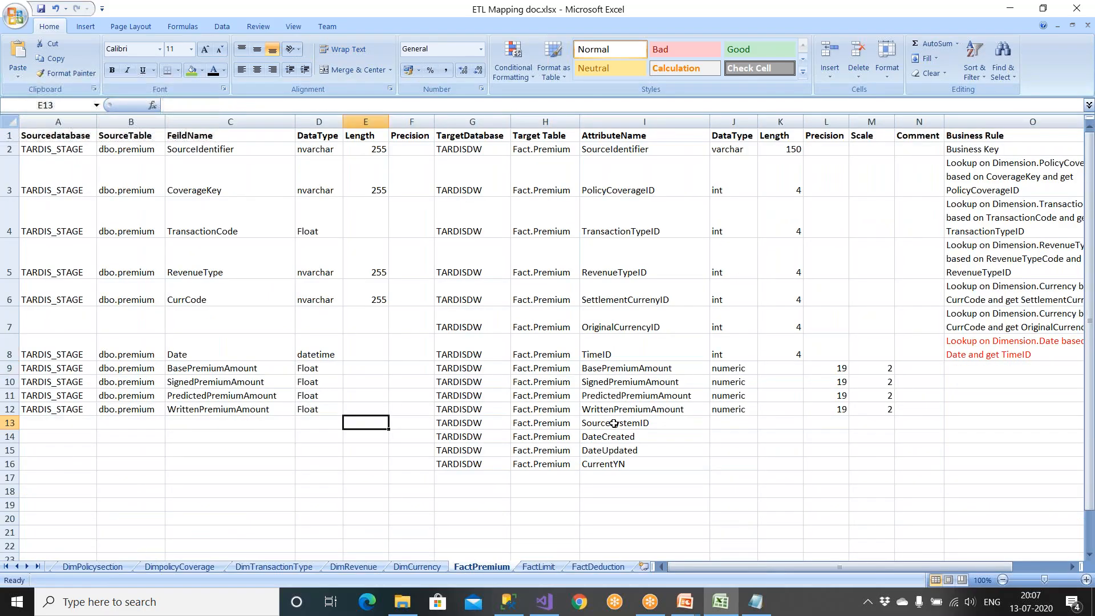
key("Right")
key("Right")
key("Right")
key("Right")
key("Right")
key("Right")
key("Right")
key("Right")
key("Right")
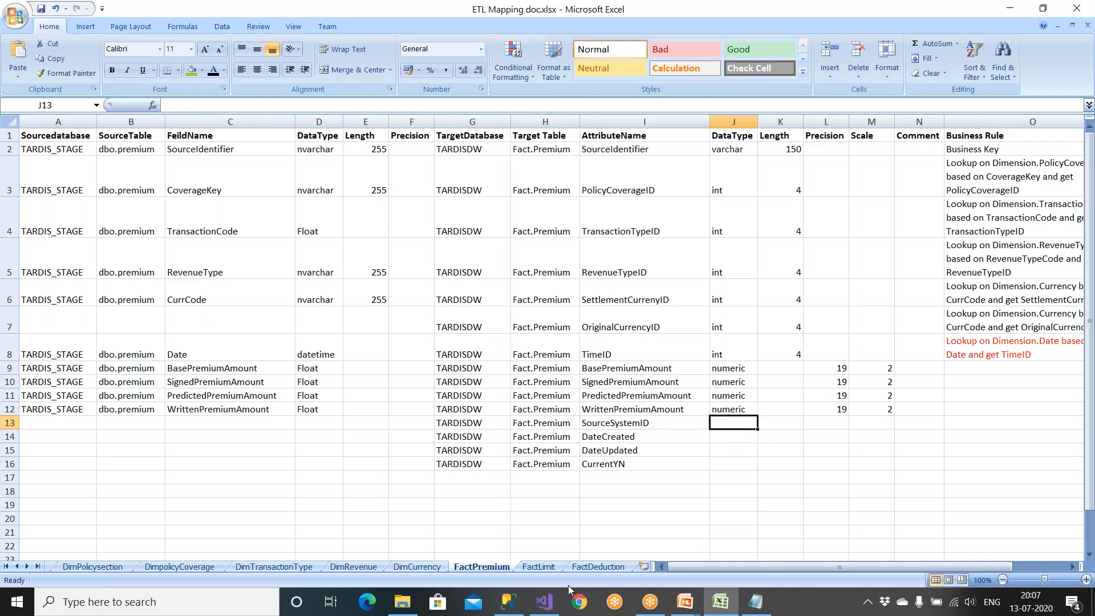
Back in Visual Studio, review the destination's mappings and connection settings, accept the changes and save the package
left_click(545, 602)
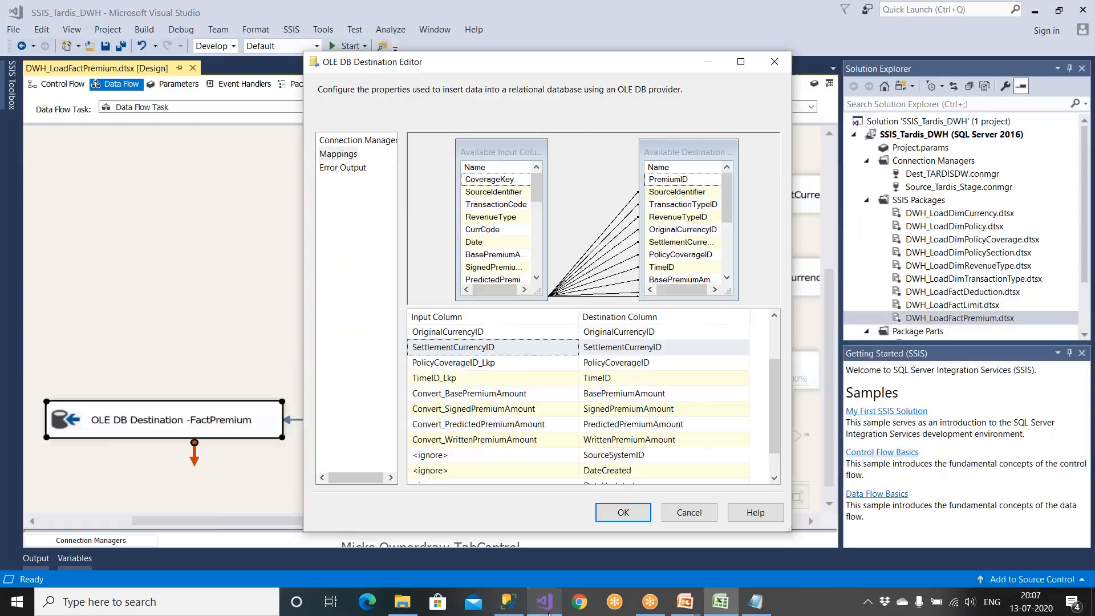
left_click(775, 479)
left_click(774, 479)
left_click(776, 334)
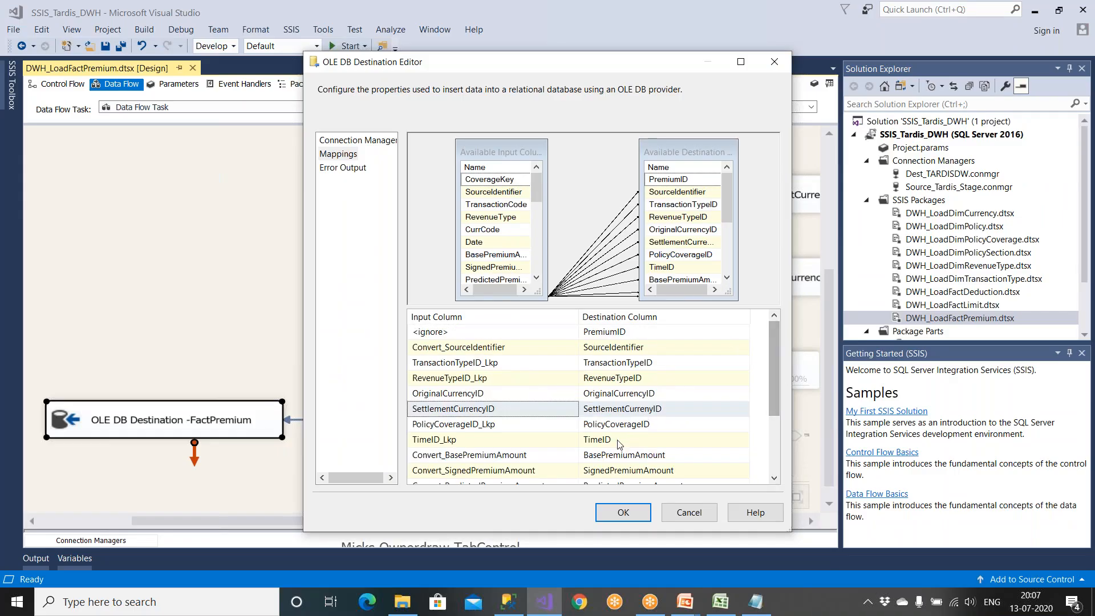
left_click(351, 140)
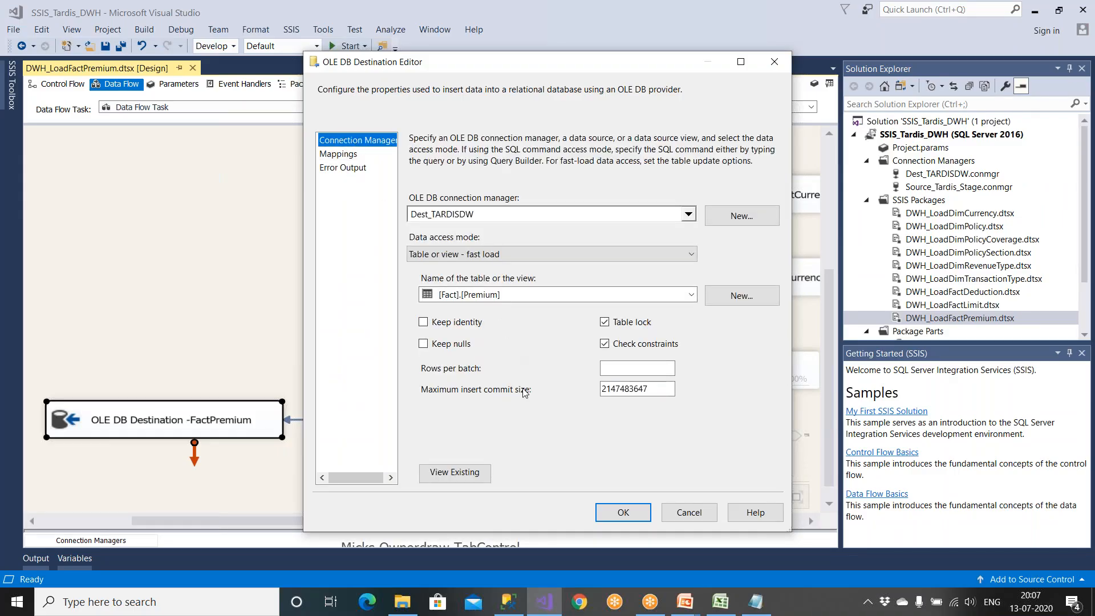
left_click(619, 510)
left_click(105, 45)
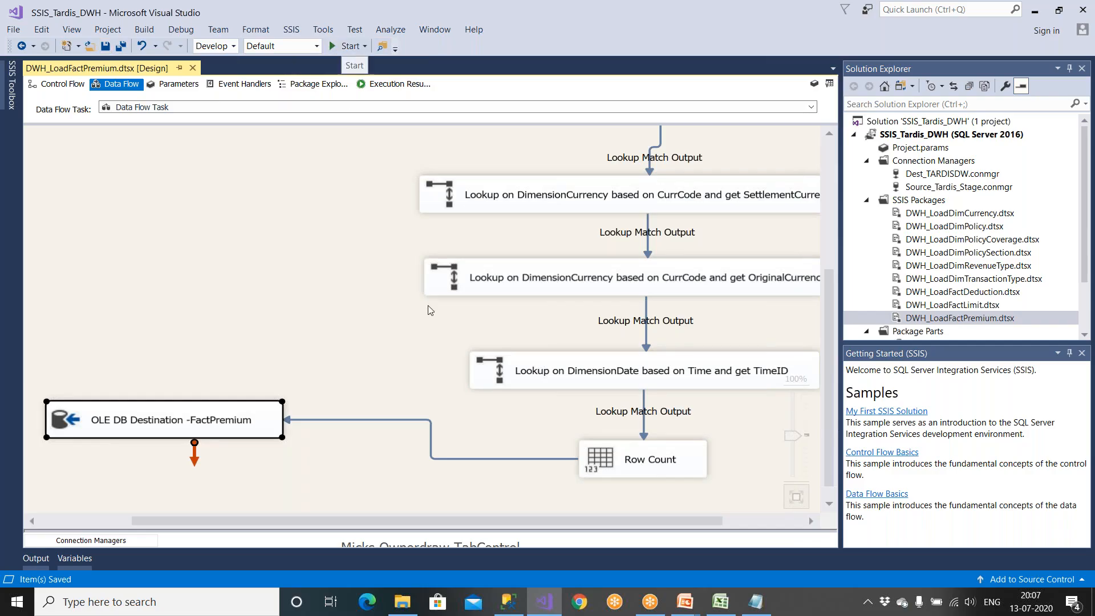
Switch to SQL Server Management Studio and run the select query on [Fact].[Premium], copying its statement
left_click(509, 604)
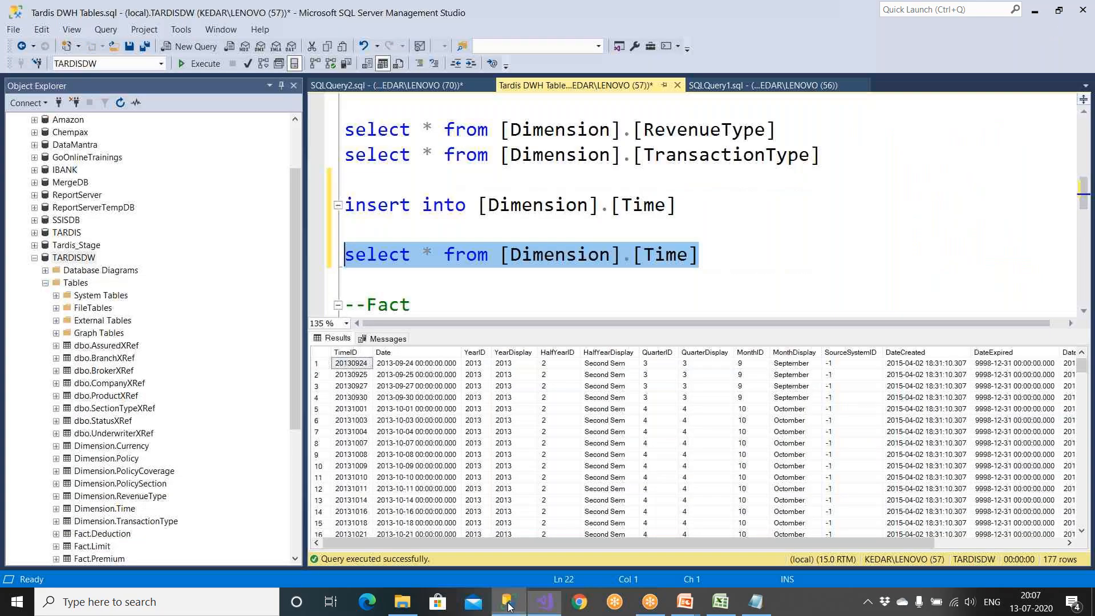
left_click(526, 274)
scroll(525, 273, "down", 2)
left_click_drag(679, 233, 345, 232)
key("ctrl+c")
left_click(188, 65)
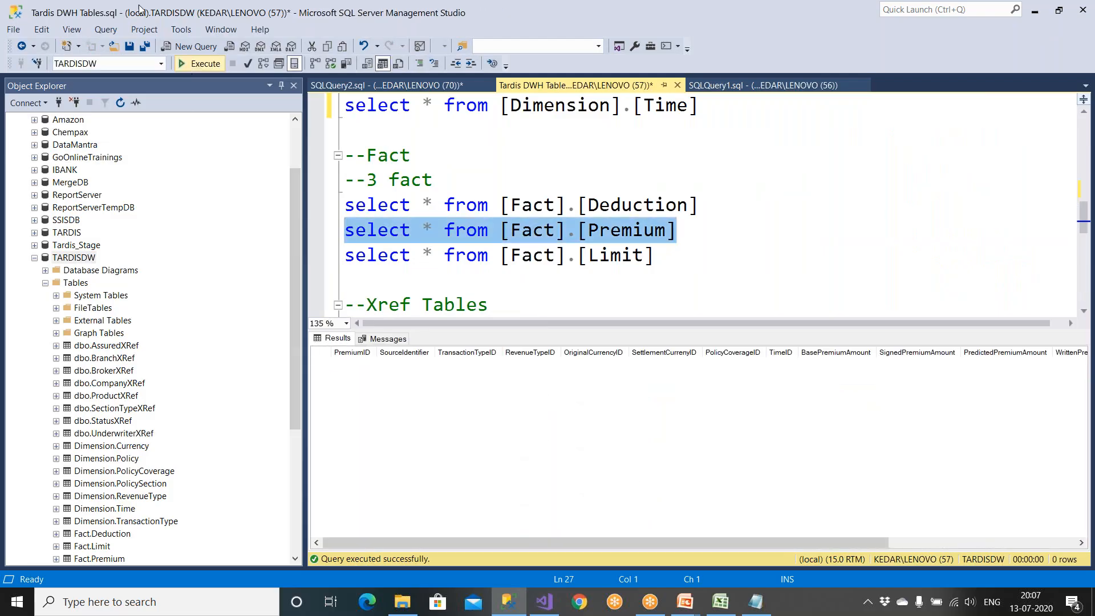
Move the [Fact].[Premium] select statement above the [Fact].[Deduction] query, remove the leftover blank line and run the moved statement
key("Delete")
left_click(435, 175)
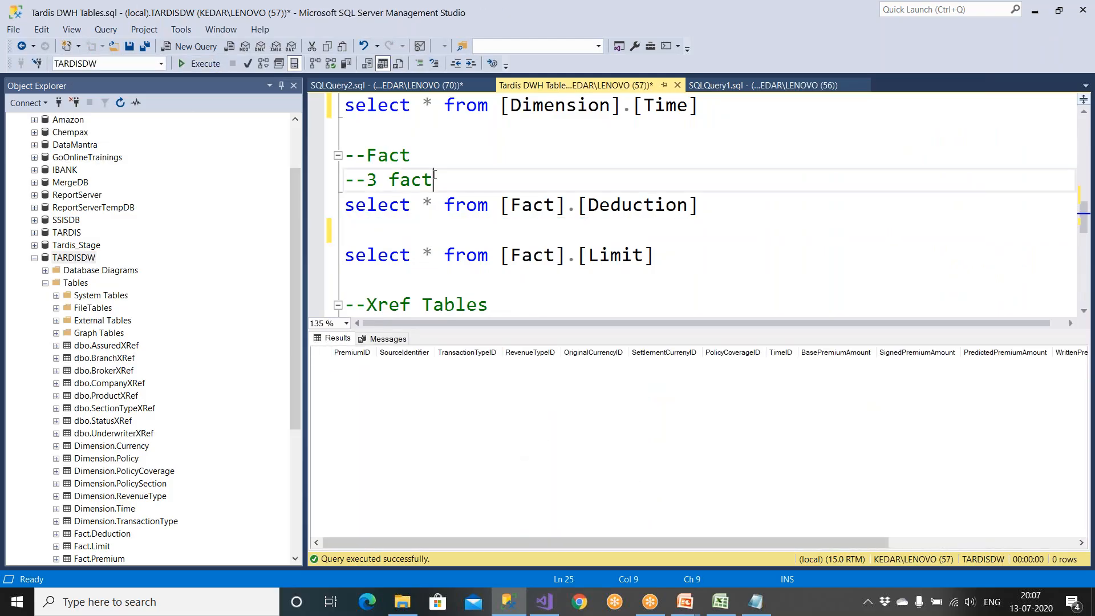
key("Return")
key("ctrl+v")
left_click(366, 249)
key("Delete")
left_click_drag(678, 206, 284, 197)
left_click(203, 64)
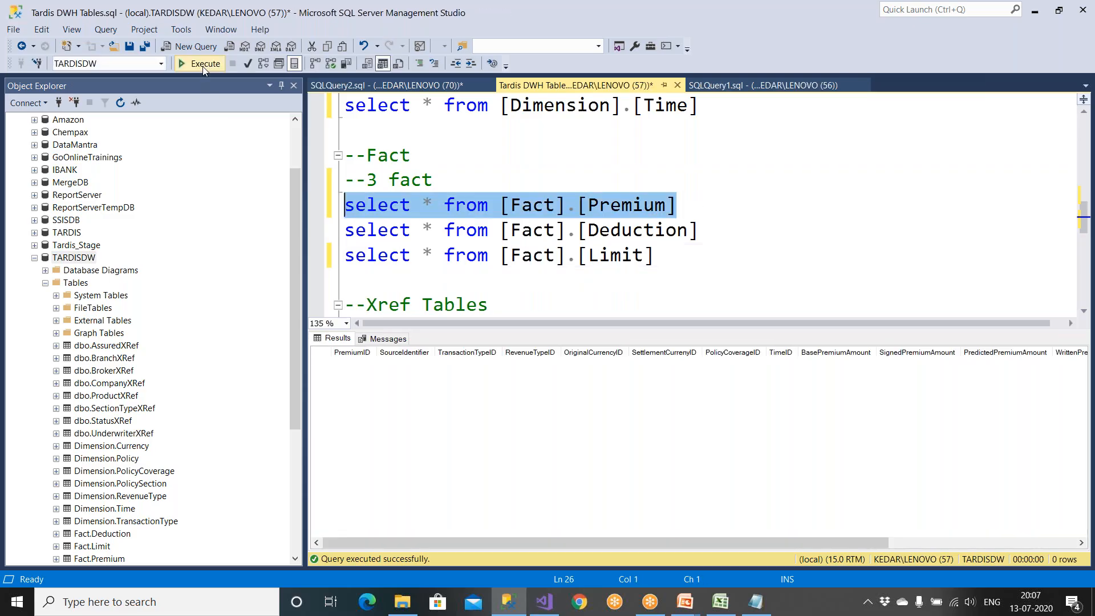
Reread the error in Notepad, highlighting the NULL value and the OriginalCurrencyID column, and return to Visual Studio
left_click(756, 602)
left_click(307, 193)
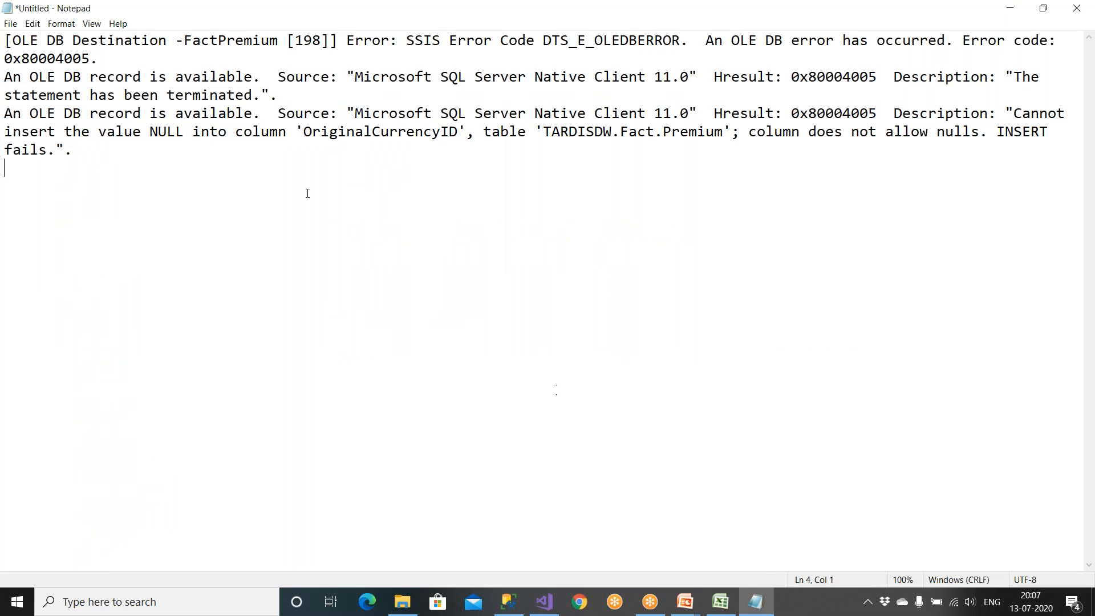
double_click(167, 132)
left_click_drag(302, 132, 460, 132)
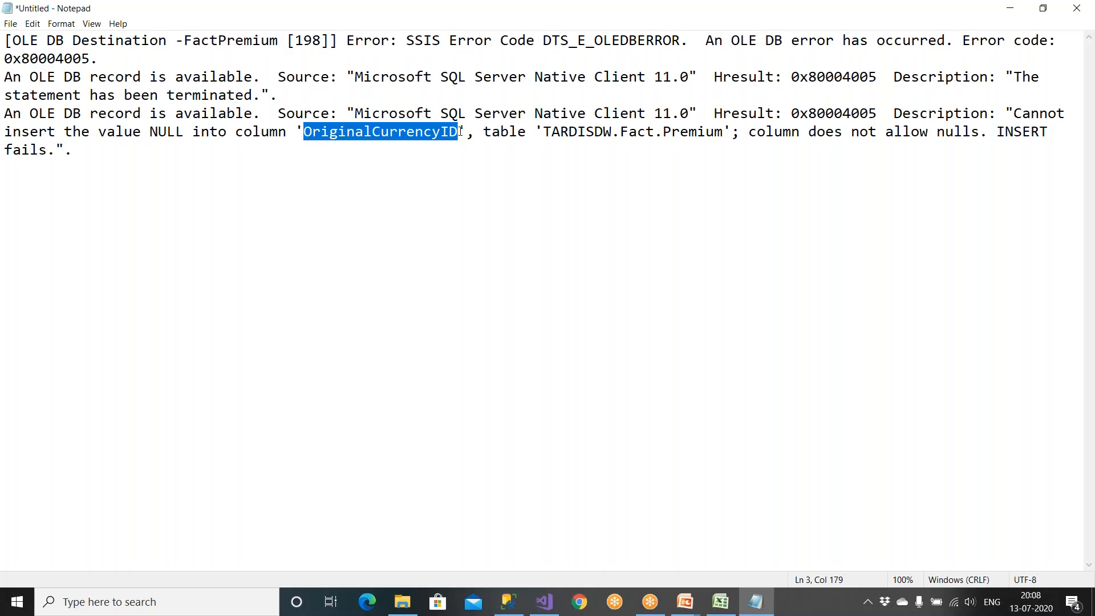
left_click(545, 601)
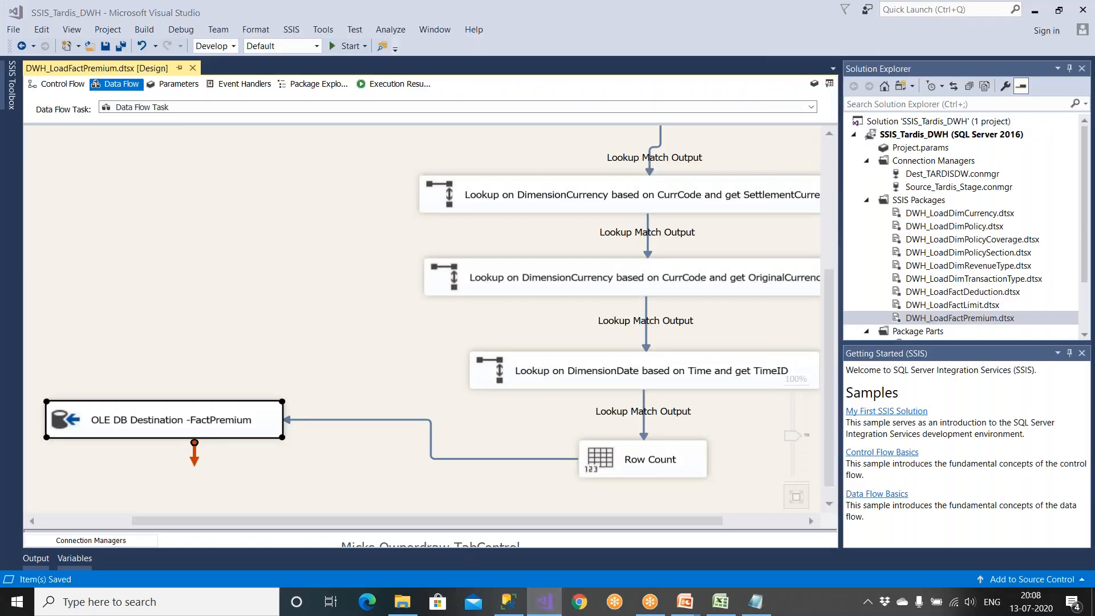
Reread the error in Notepad, highlight only the OriginalCurrencyID column name, and return to Visual Studio
left_click(756, 602)
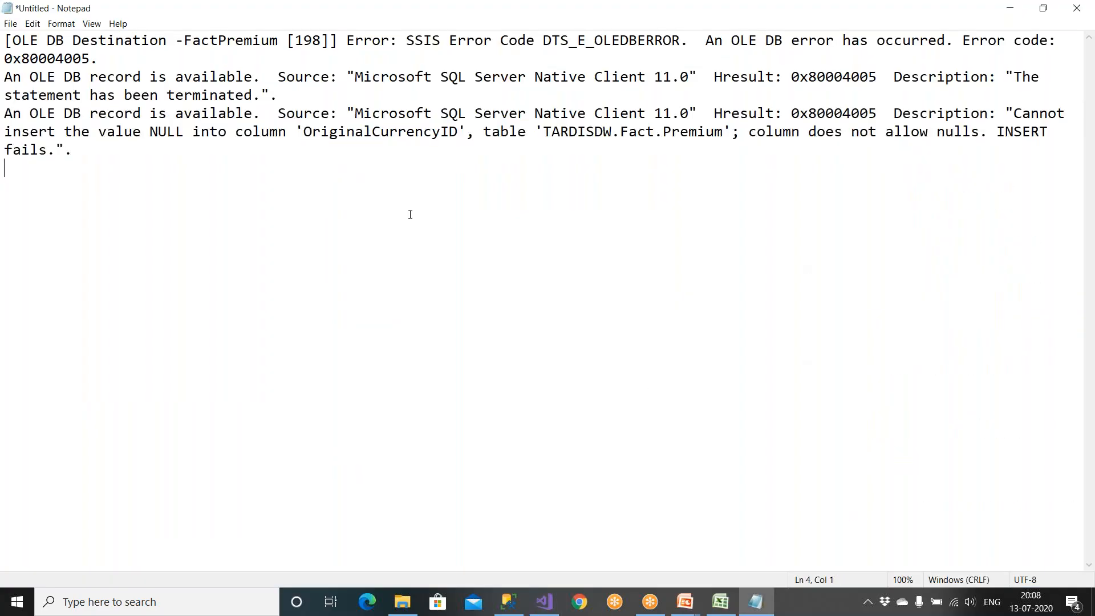
left_click_drag(304, 132, 459, 132)
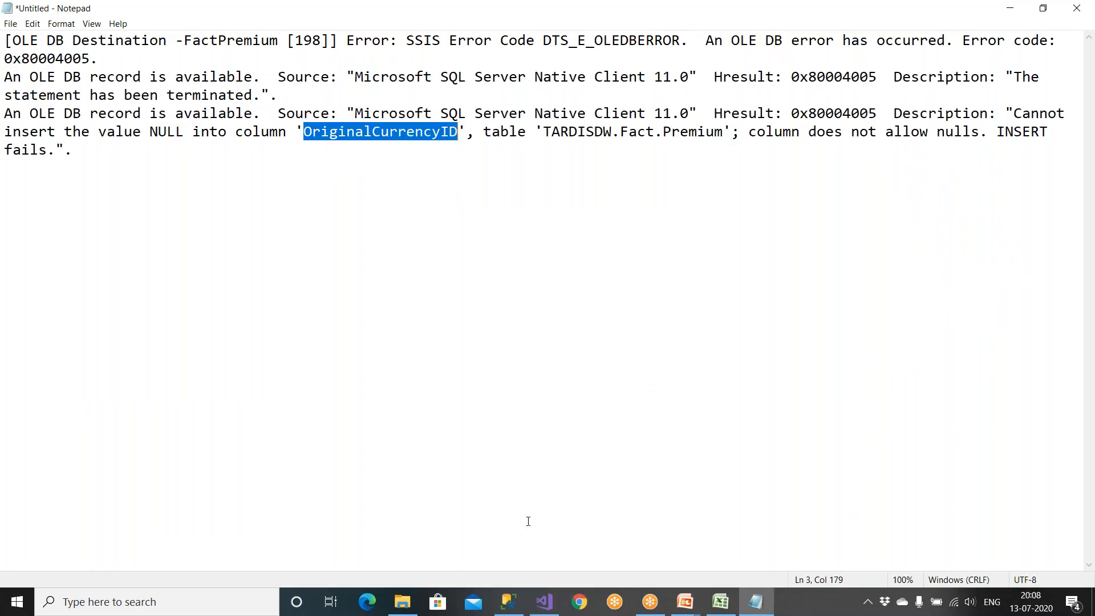
left_click(545, 602)
In the OLE DB Destination -FactPremium mappings, maximize the editor and set the input column for OriginalCurrencyID to <ignore>
left_click(340, 154)
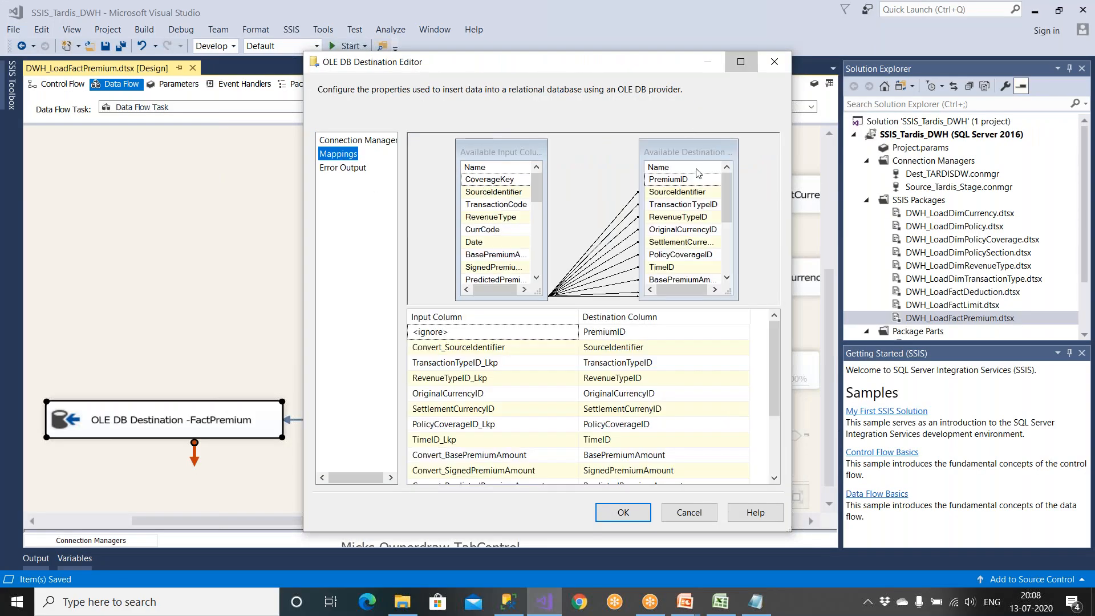
left_click(741, 62)
left_click(618, 341)
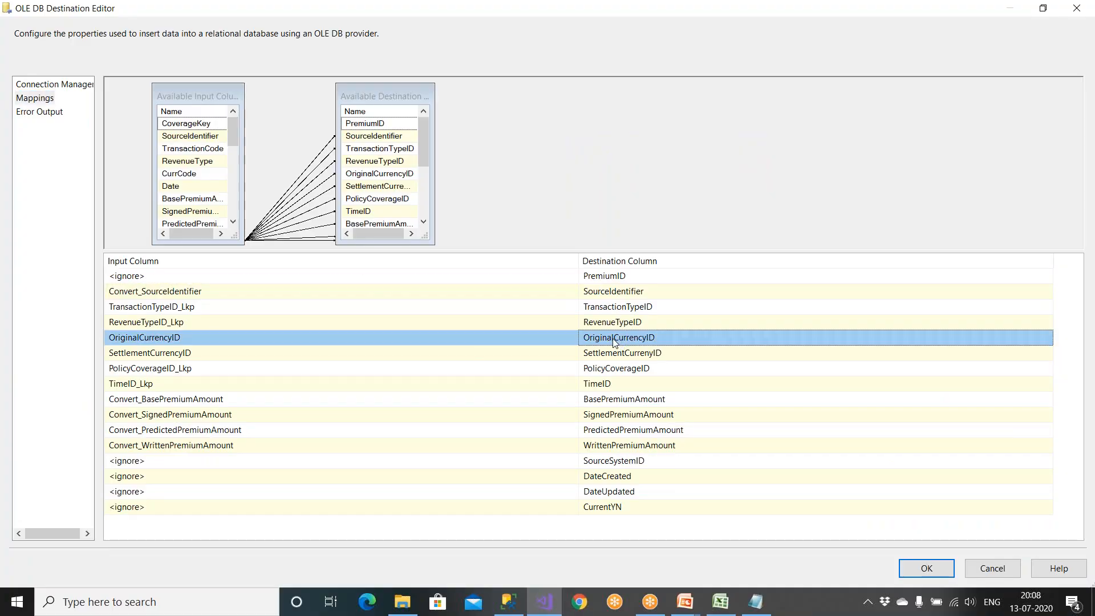
left_click(468, 342)
scroll(178, 349, "up", 6)
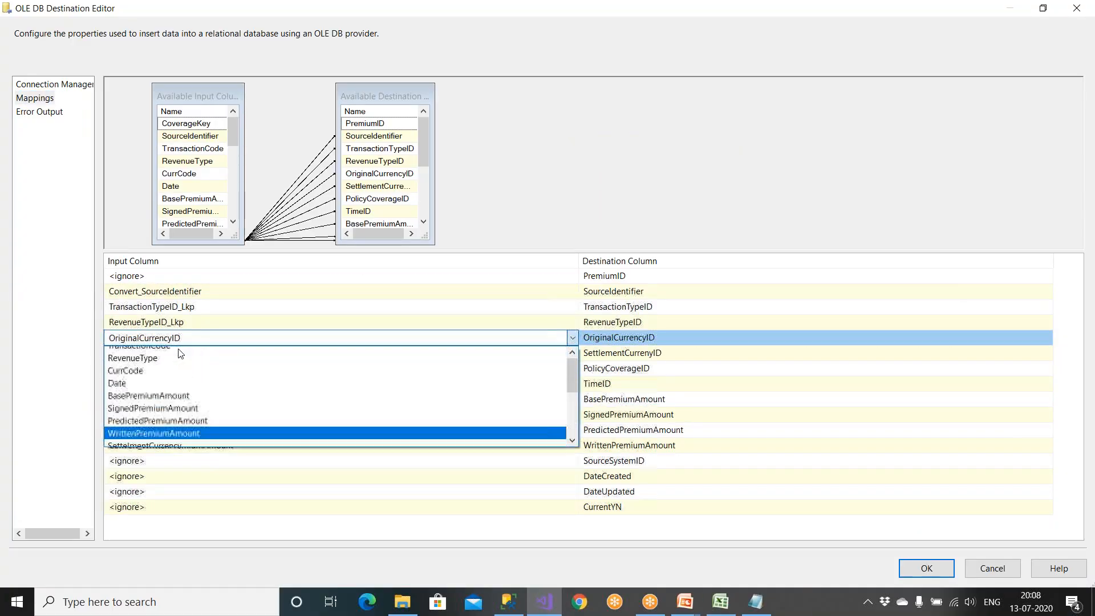
left_click(142, 353)
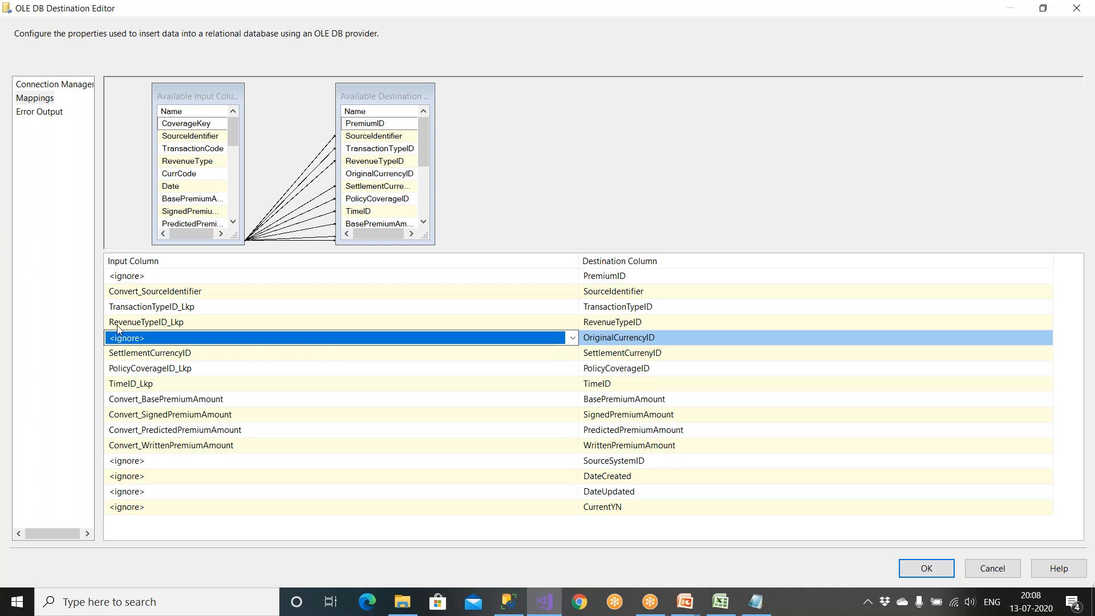
Highlight the error's phrase about inserting NULL into the column in Notepad, and close Notepad without saving
left_click(756, 602)
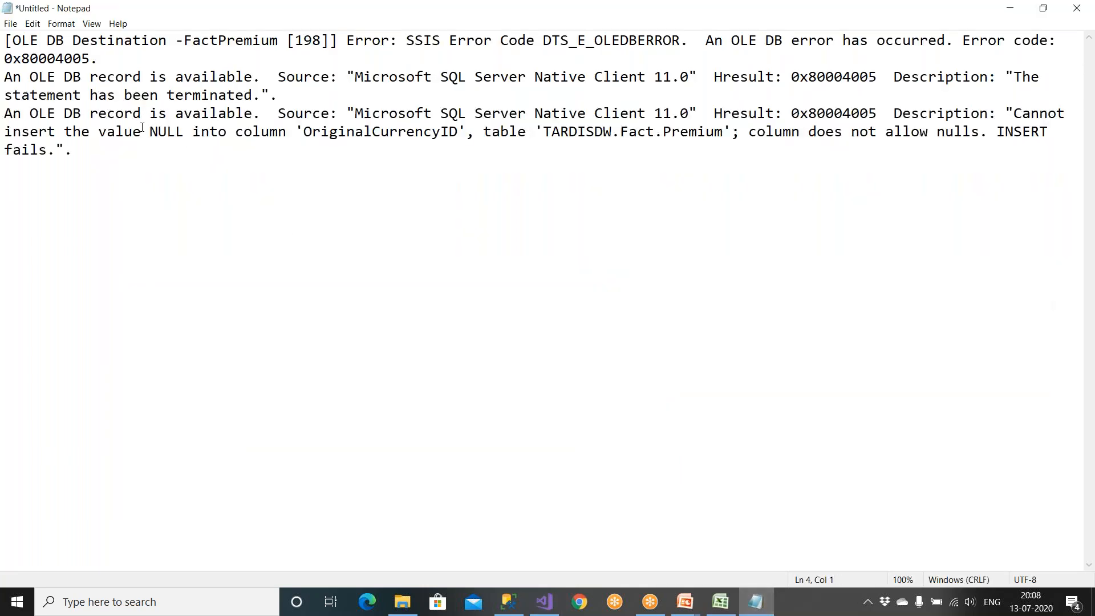
left_click_drag(142, 128, 284, 130)
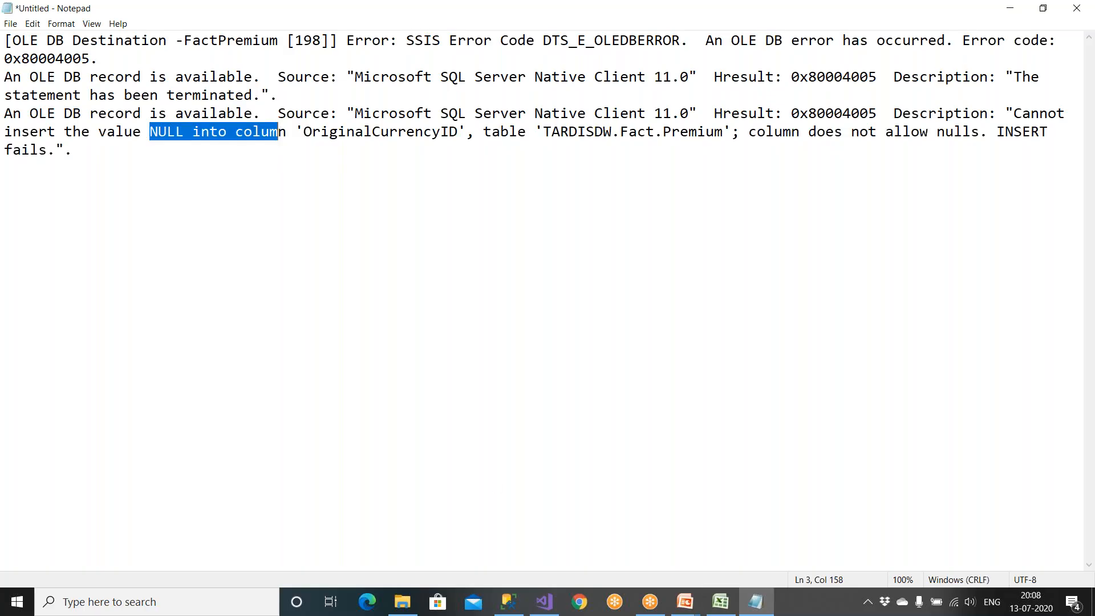
left_click(1077, 8)
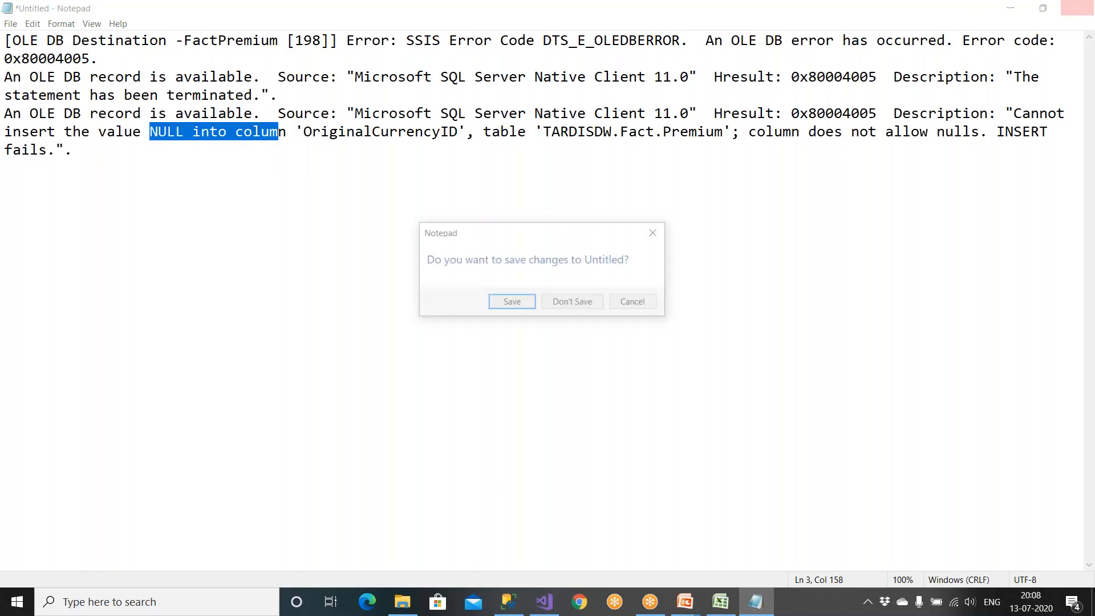
left_click(598, 304)
Map the OriginalCurrencyID input column to the OriginalCurrencyID destination column again
left_click(159, 341)
left_click(160, 341)
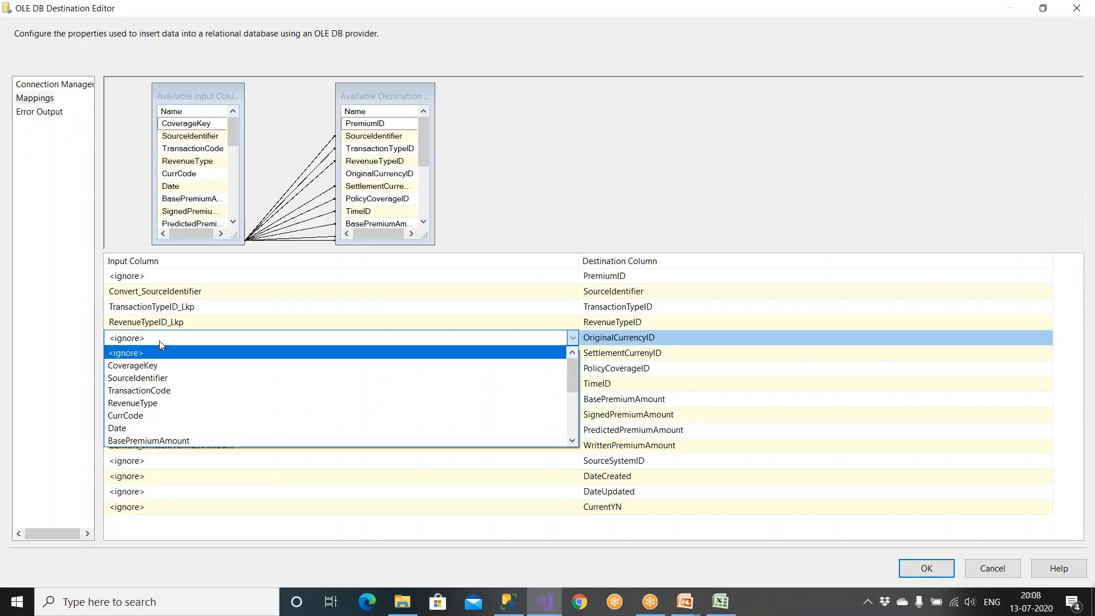
scroll(174, 387, "down", 1)
scroll(174, 388, "down", 3)
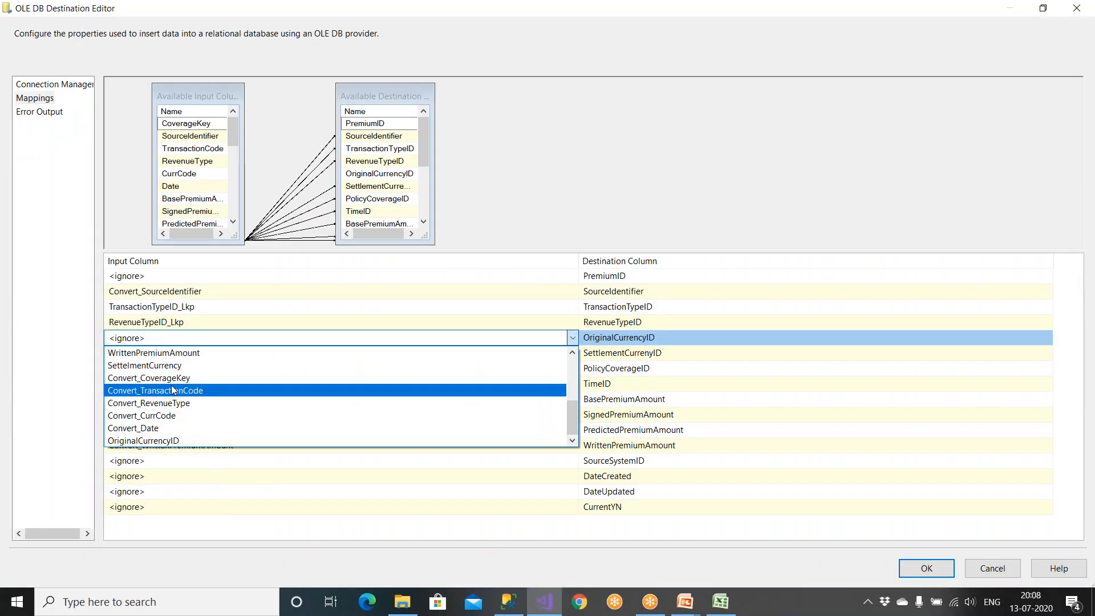
left_click(178, 441)
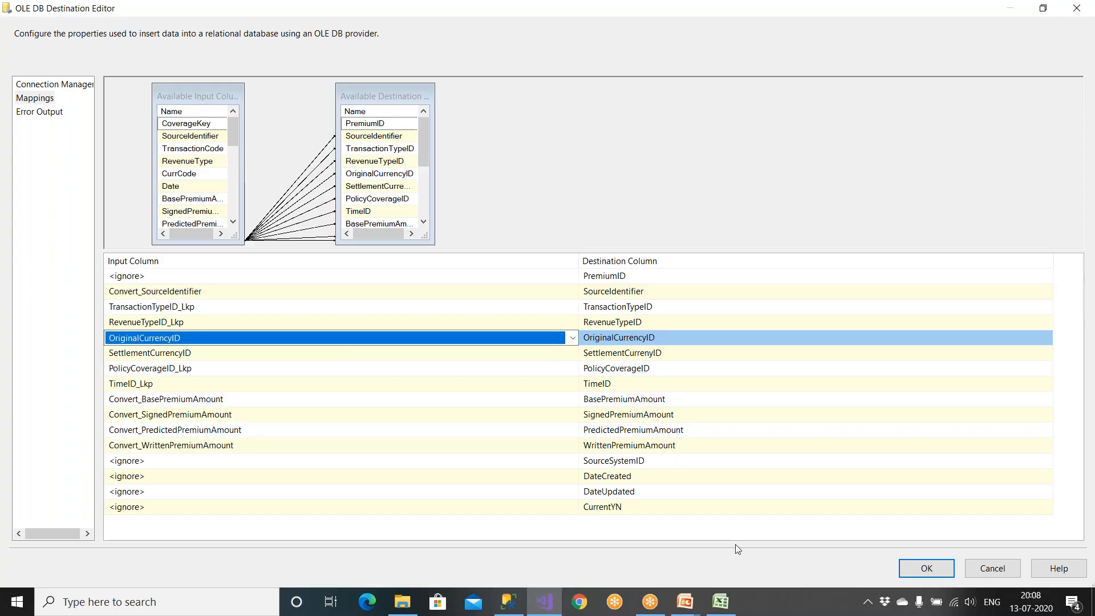
Accept the destination mappings, save the whole project and run the DWH_LoadFactPremium package
left_click(908, 569)
left_click(121, 46)
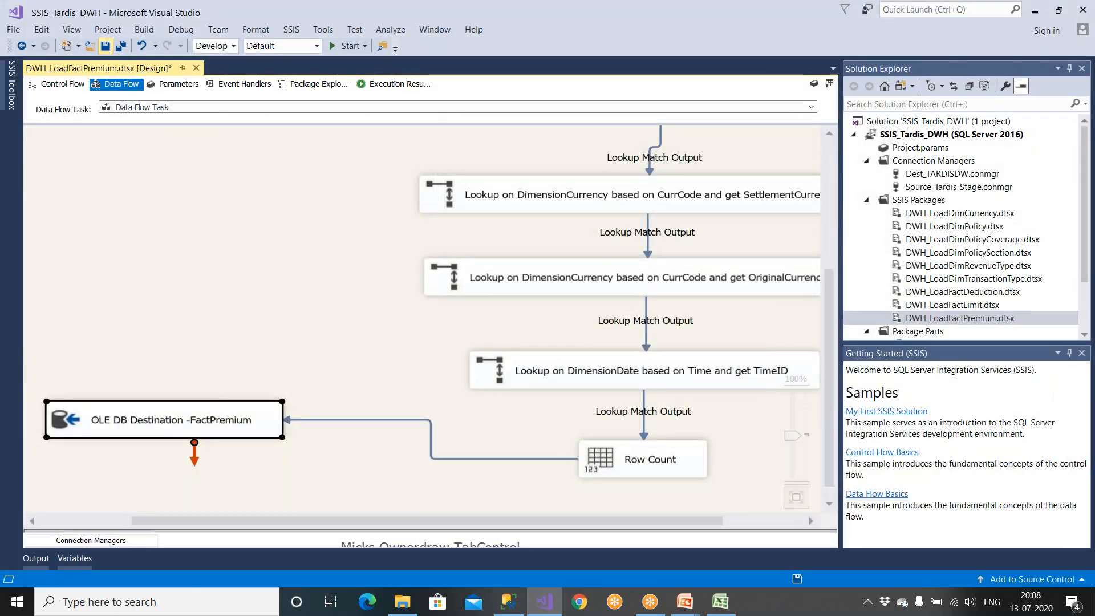
left_click(347, 46)
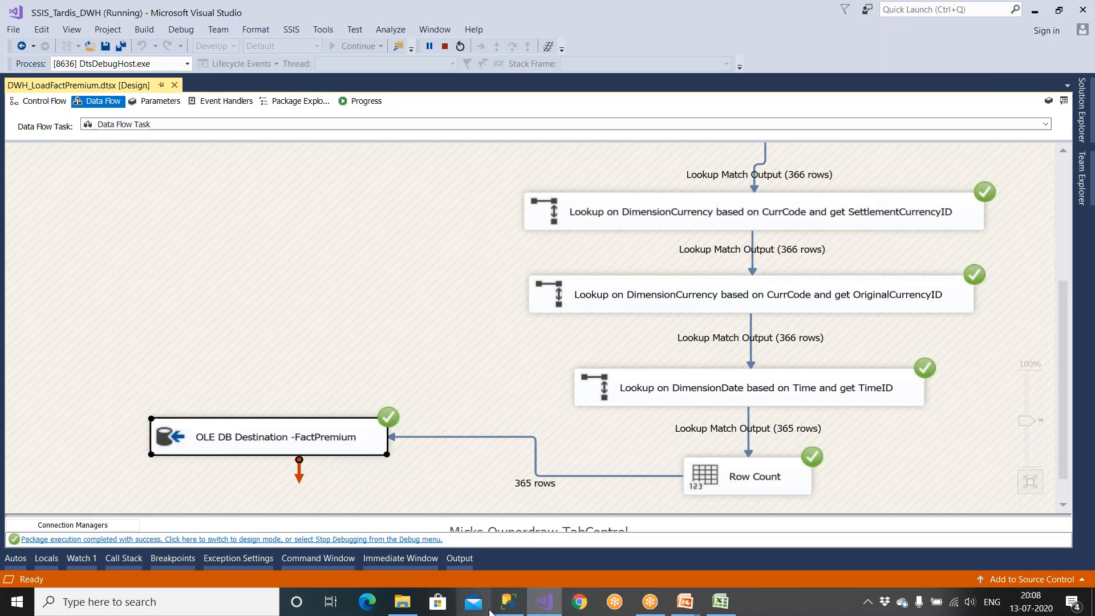
Switch to SQL Server Management Studio, run the [Fact].[Premium] select query and examine the loaded rows through the last columns
left_click(509, 602)
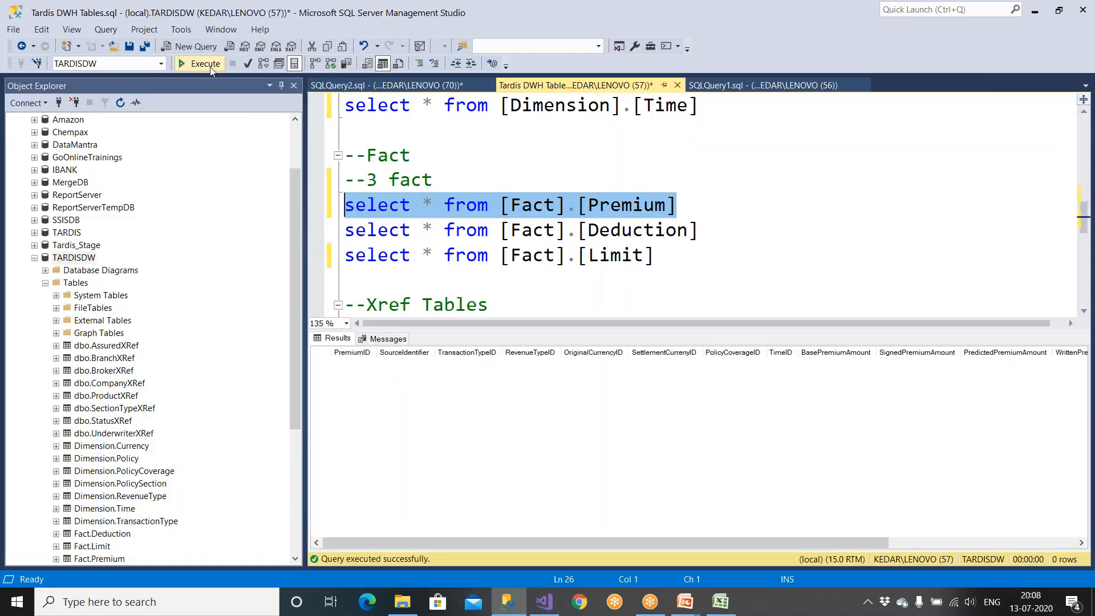
left_click(205, 64)
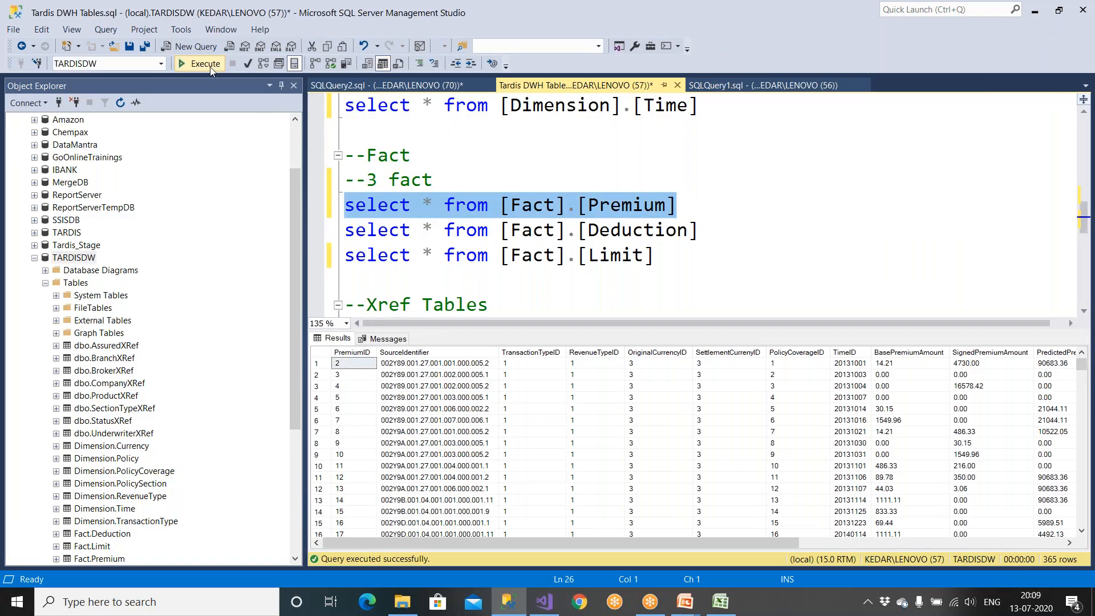
left_click(1041, 545)
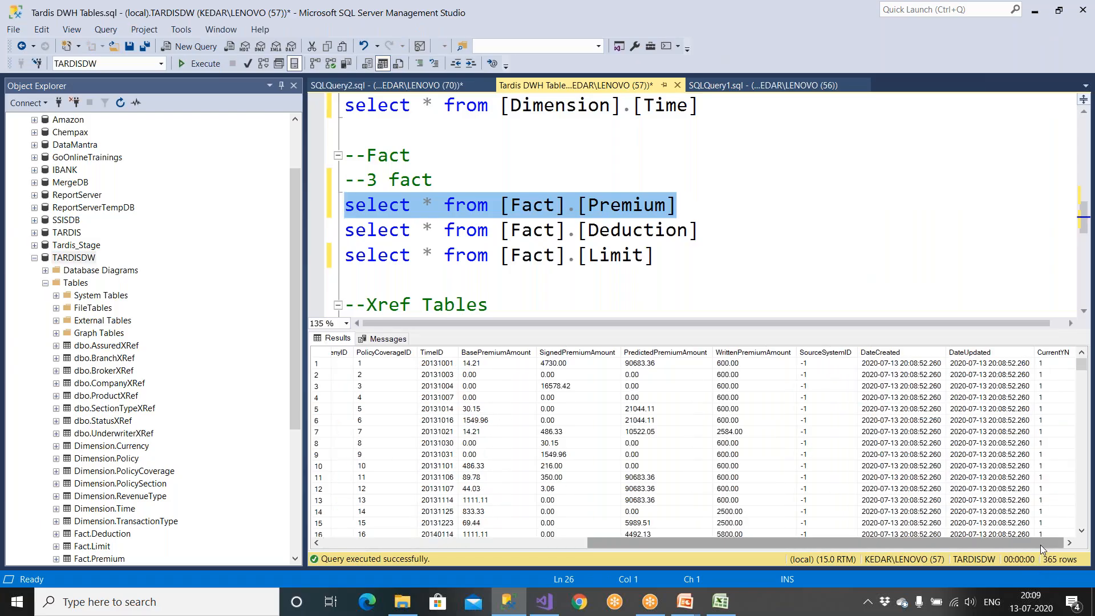
Switch to the PowerPoint slide show and go to the Tables in DWH slide to check the expected fact table row counts
left_click(685, 602)
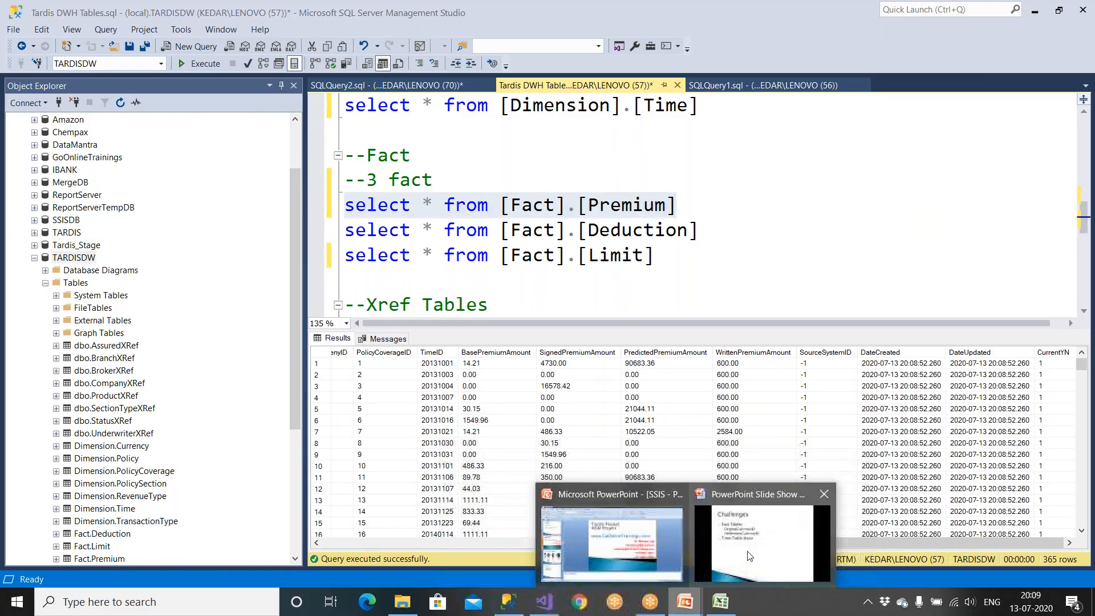
left_click(750, 556)
scroll(744, 536, "down", 4)
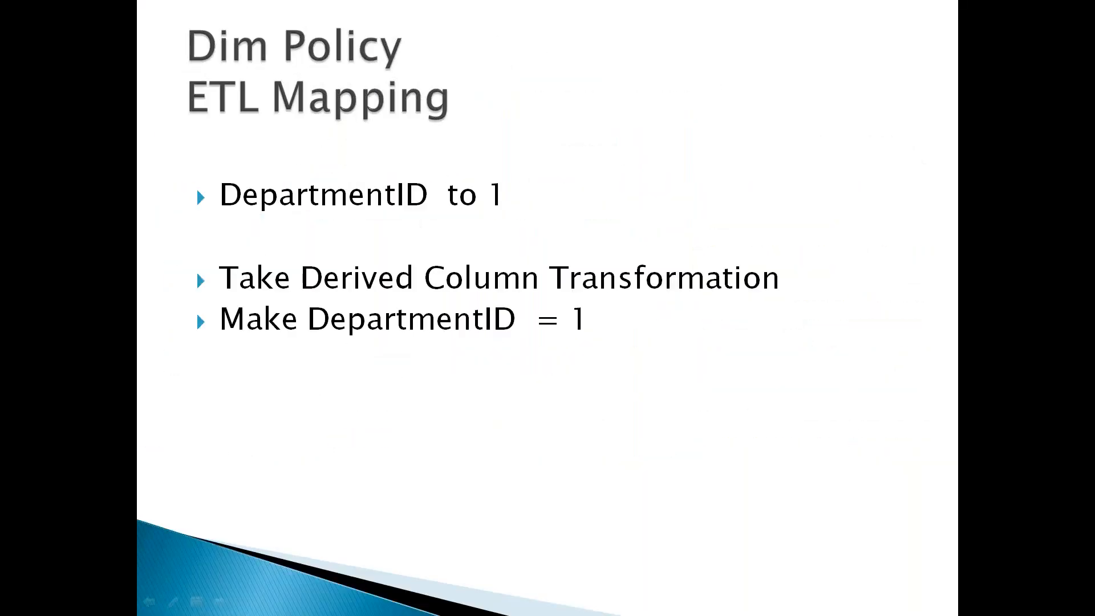
scroll(547, 308, "down", 2)
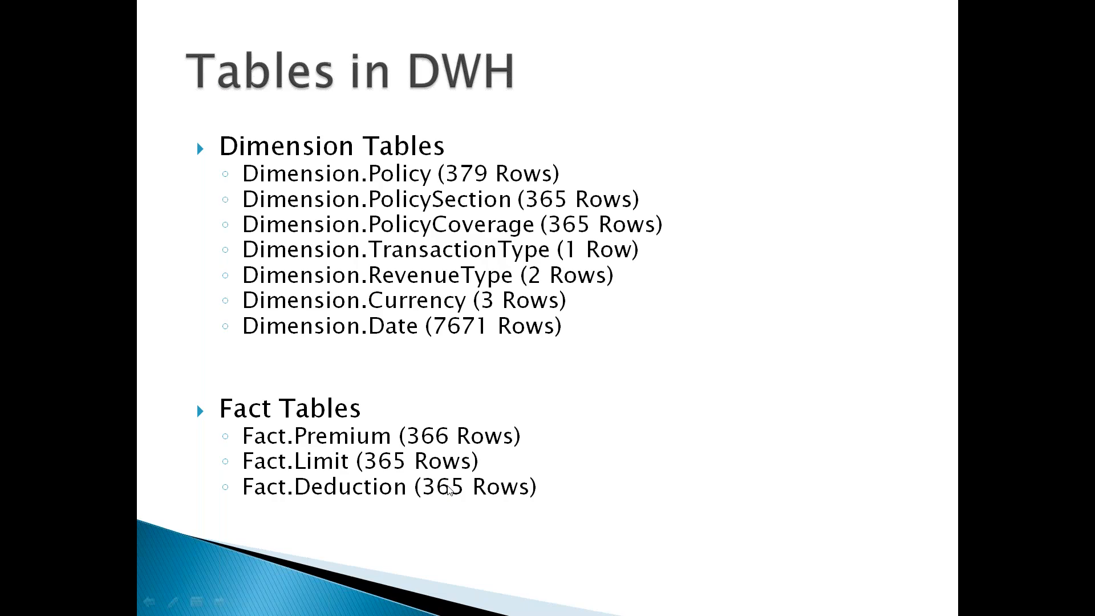
Return to SQL Server Management Studio and run only the [Fact].[Deduction] select query
key("alt+Tab")
left_click_drag(698, 230, 344, 231)
left_click(209, 68)
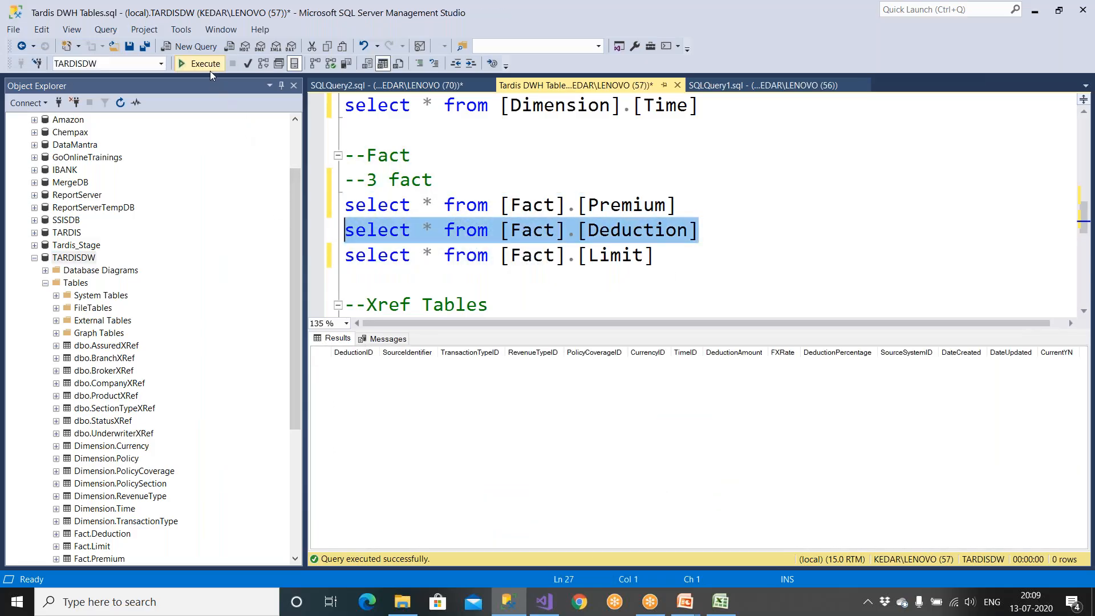
Return the finished package to design mode in Visual Studio, and place the cursor after the [Fact].[Limit] query in SQL Server Management Studio
left_click(553, 597)
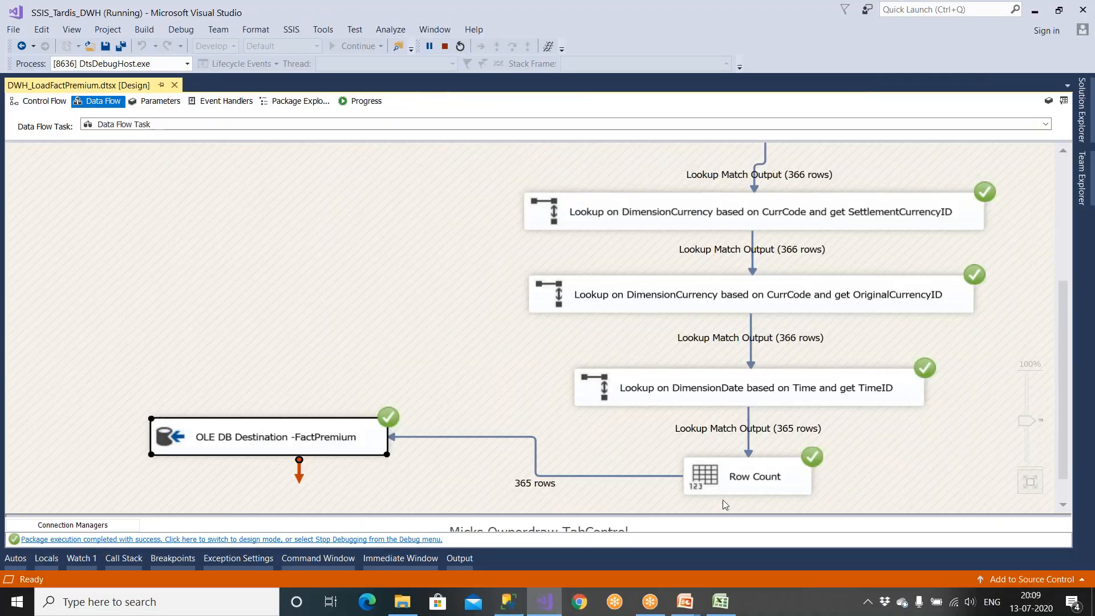
left_click(429, 540)
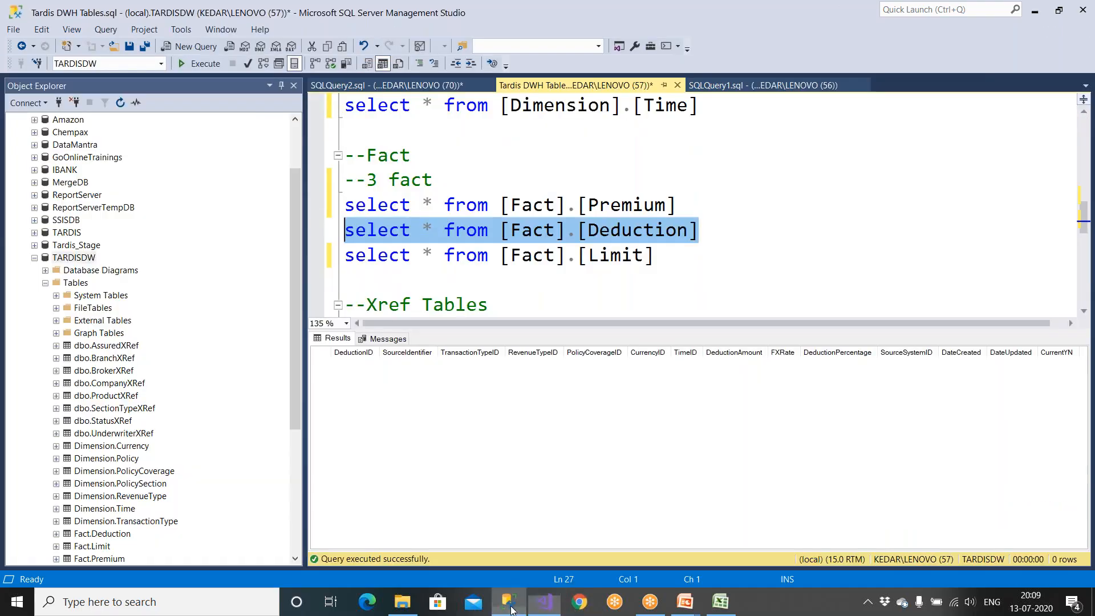
left_click(508, 601)
left_click(656, 255)
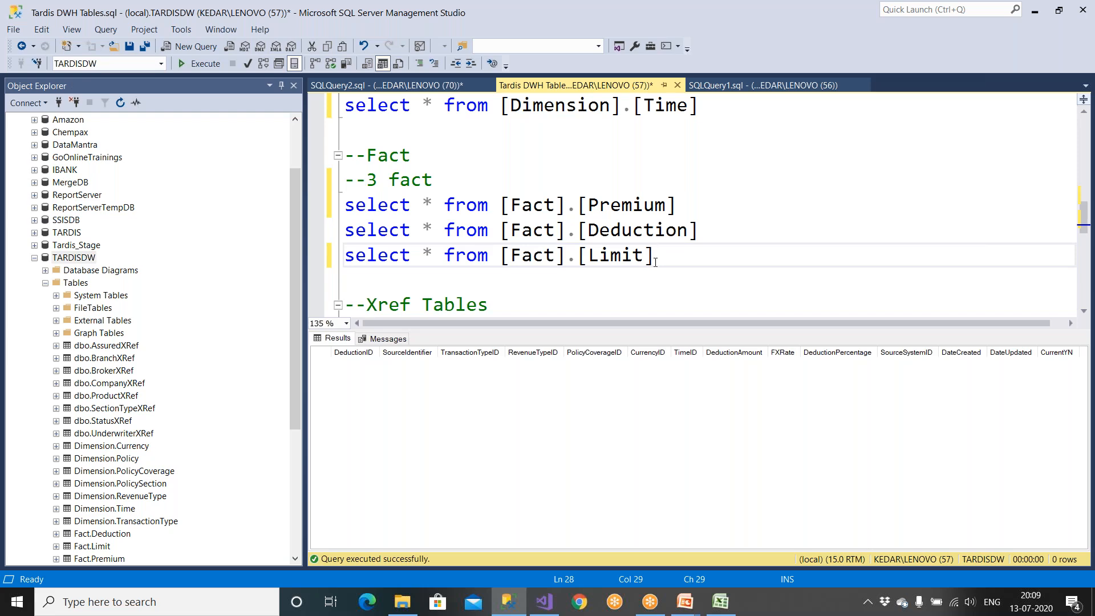
In Visual Studio, preview the DimensionDate lookup's reference rows, cancel the editor, and switch to the FactPremium mapping sheet in Excel
left_click(545, 600)
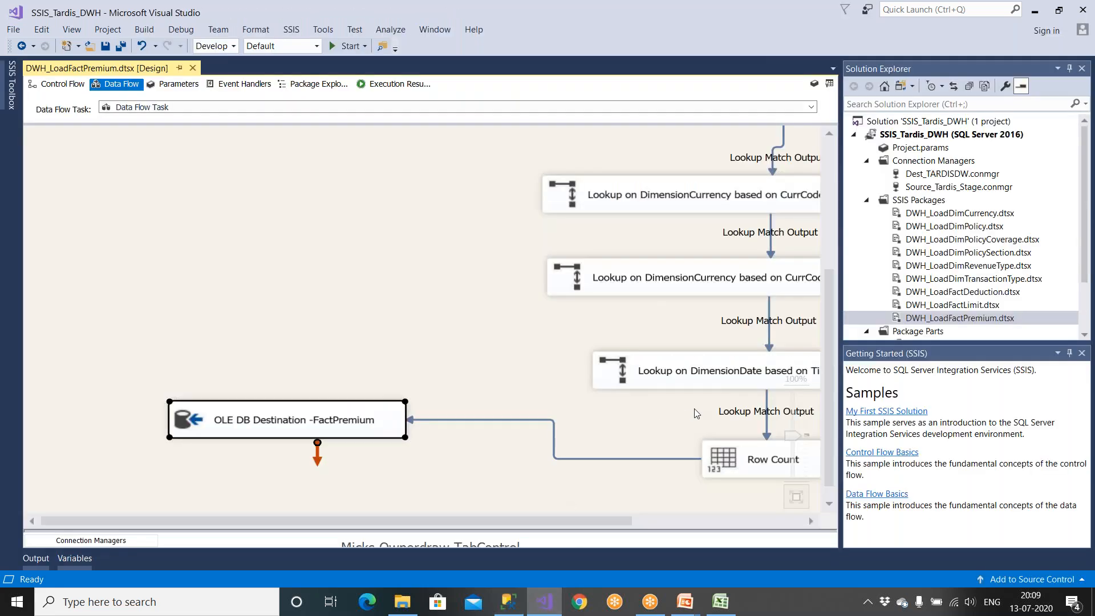
double_click(712, 387)
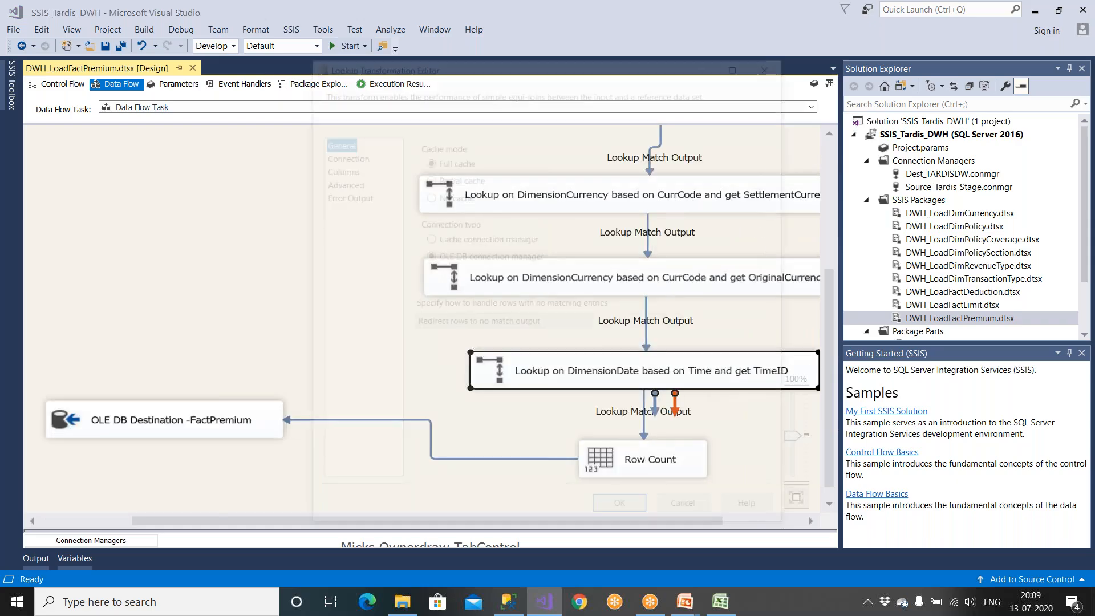
left_click(467, 468)
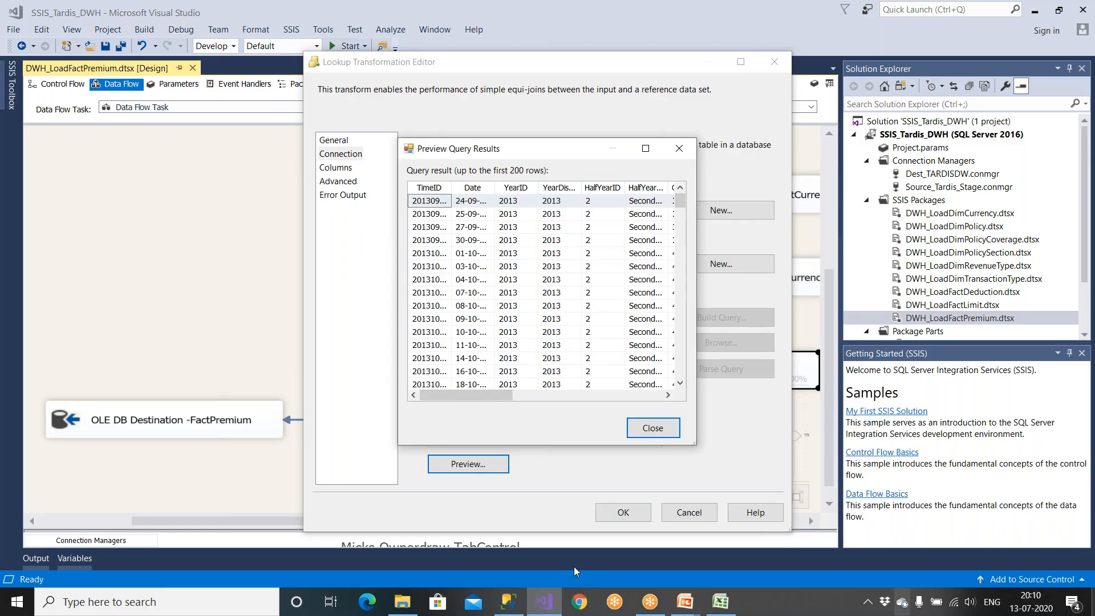
left_click(657, 434)
left_click(689, 512)
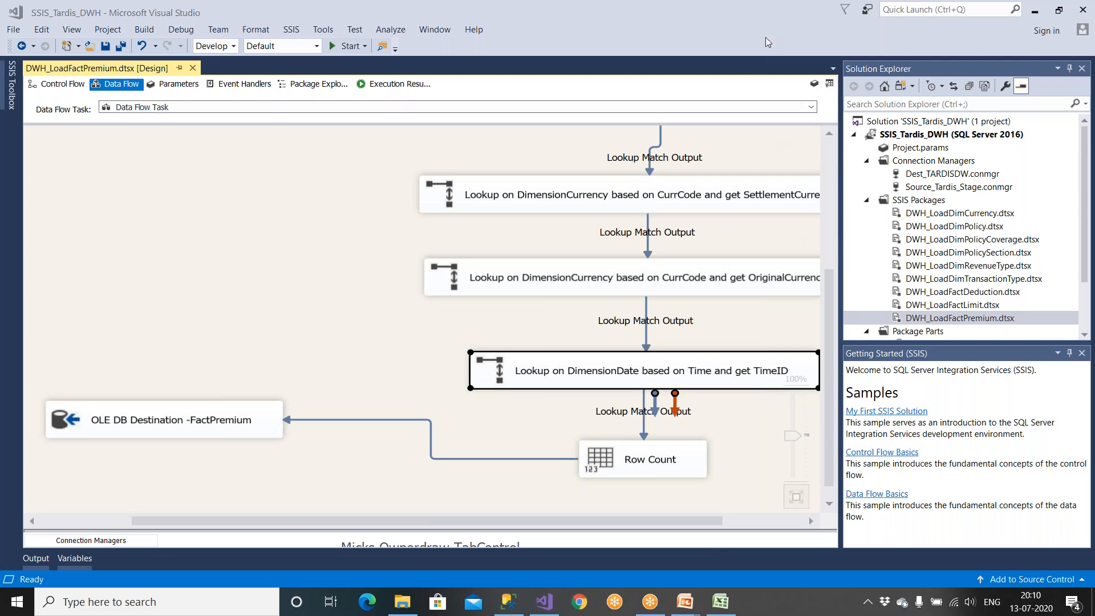
left_click(720, 603)
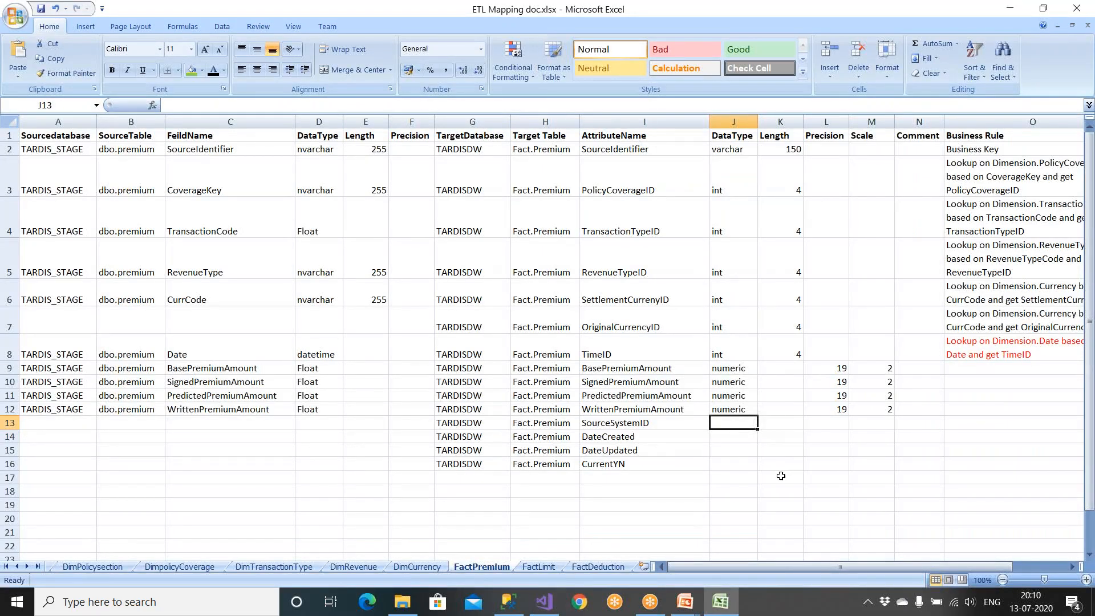
left_click(508, 603)
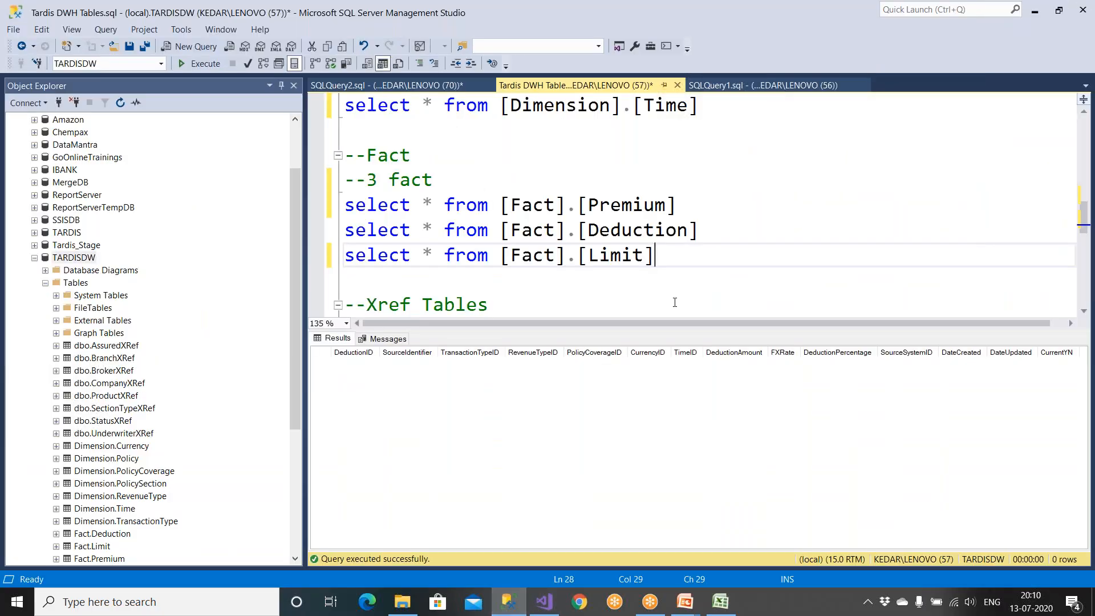
left_click_drag(699, 230, 345, 255)
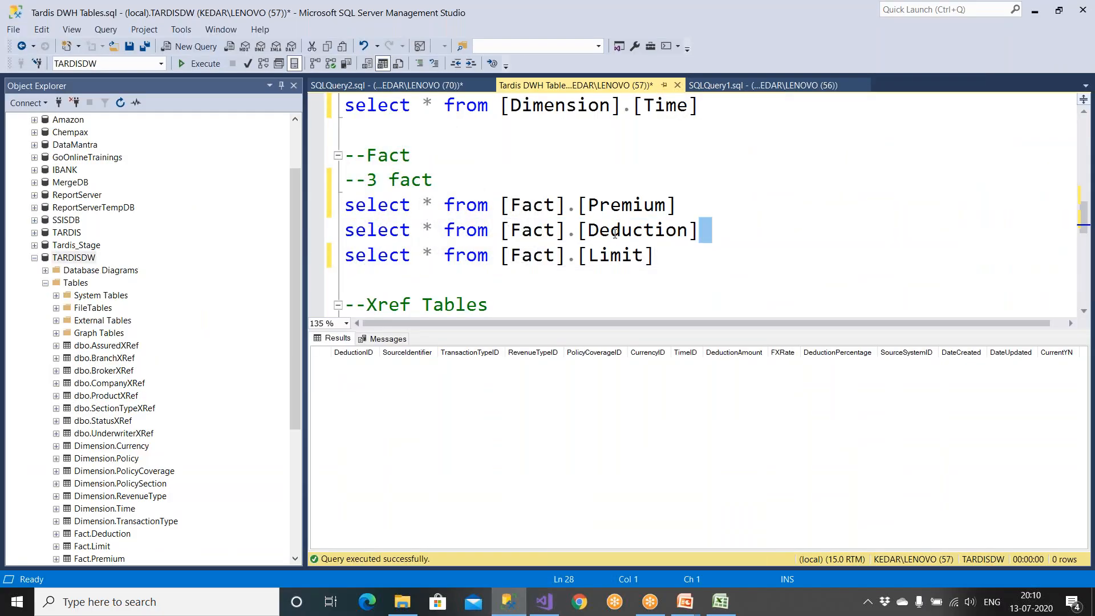
left_click_drag(707, 229, 634, 230)
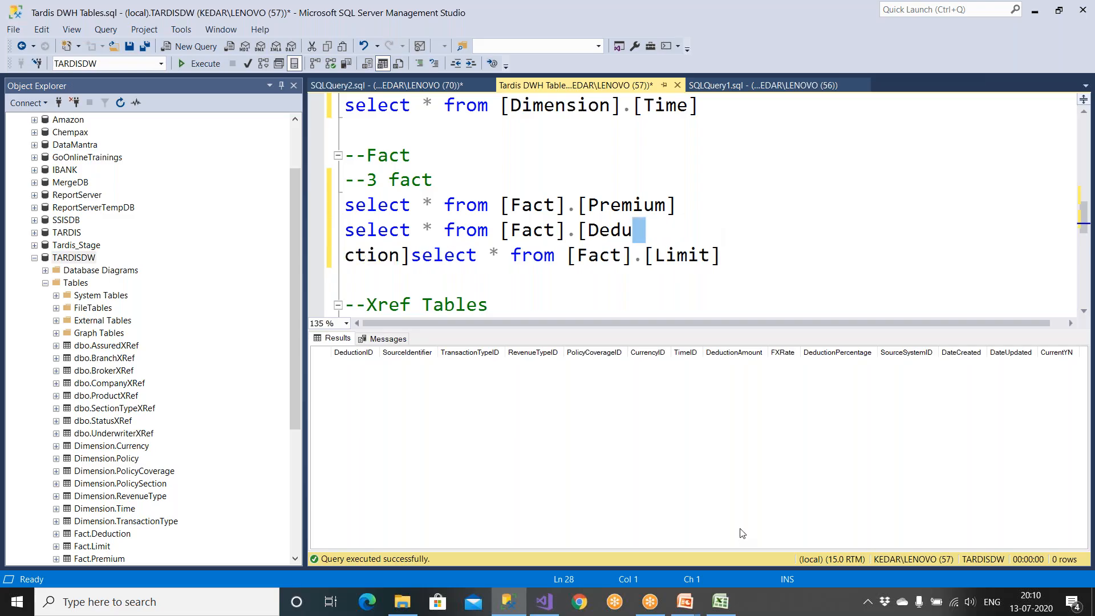
key("ctrl+z")
Switch to Excel and examine the TimeID lookup rule on Dimension.Date in the FactDeduction mapping sheet
left_click(721, 602)
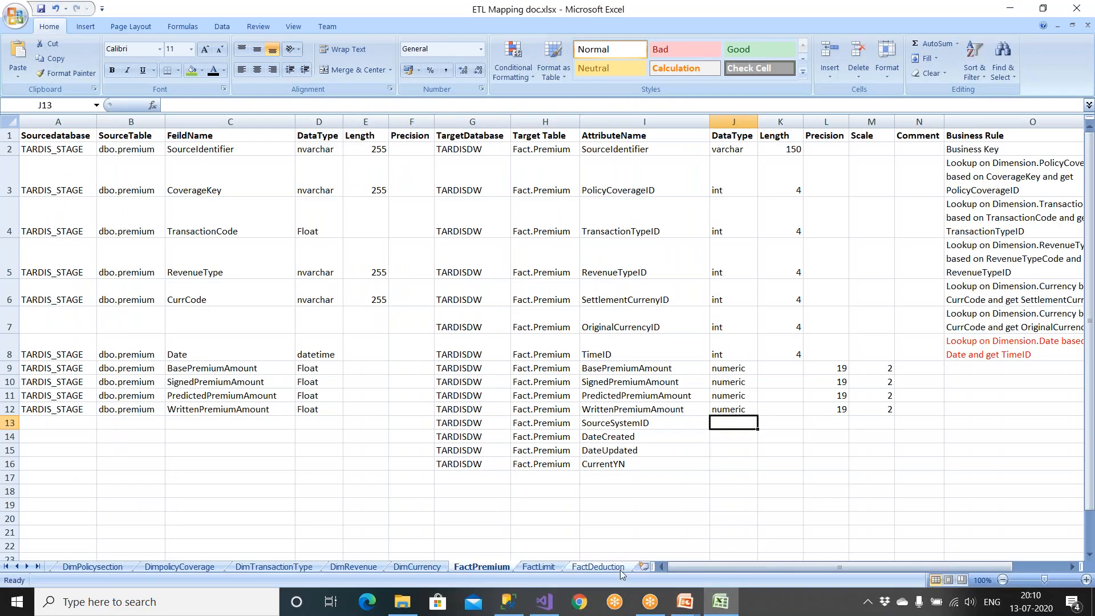
left_click(600, 565)
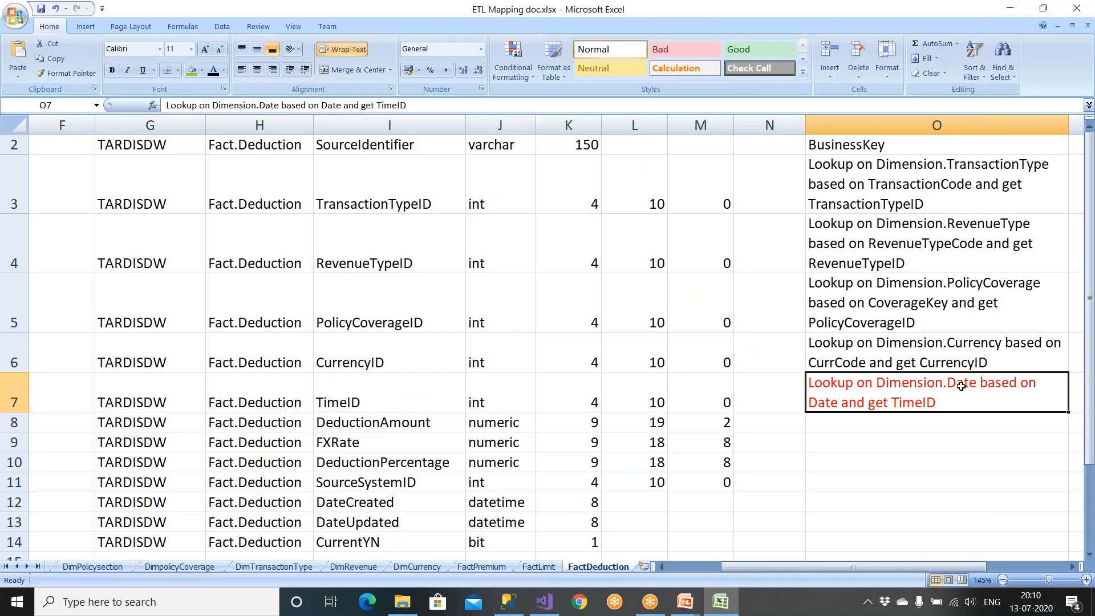
double_click(877, 384)
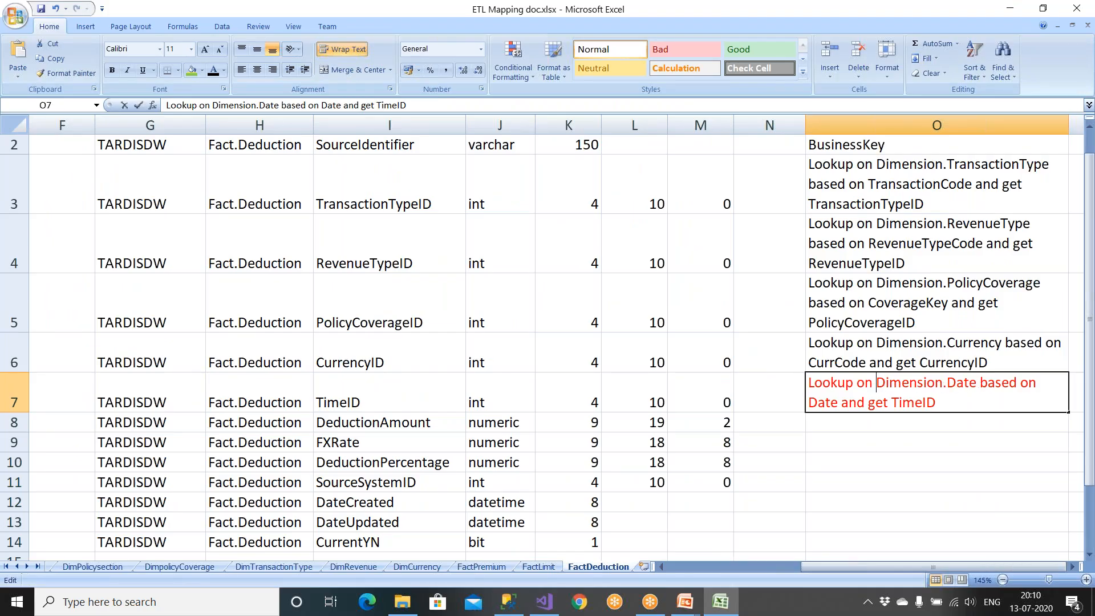
left_click(977, 384, "shift")
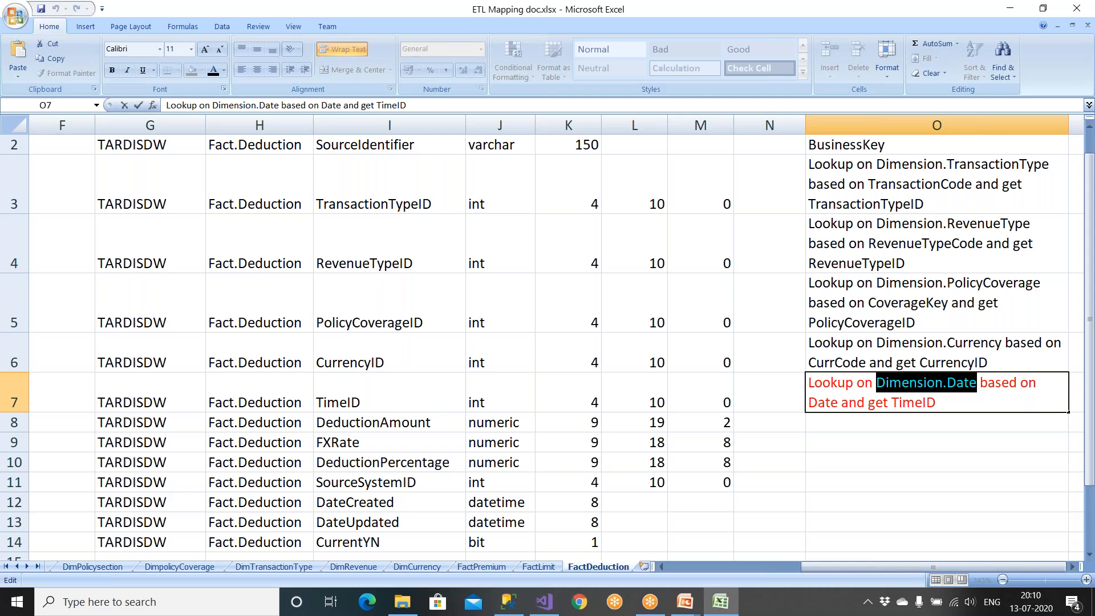
key("Return")
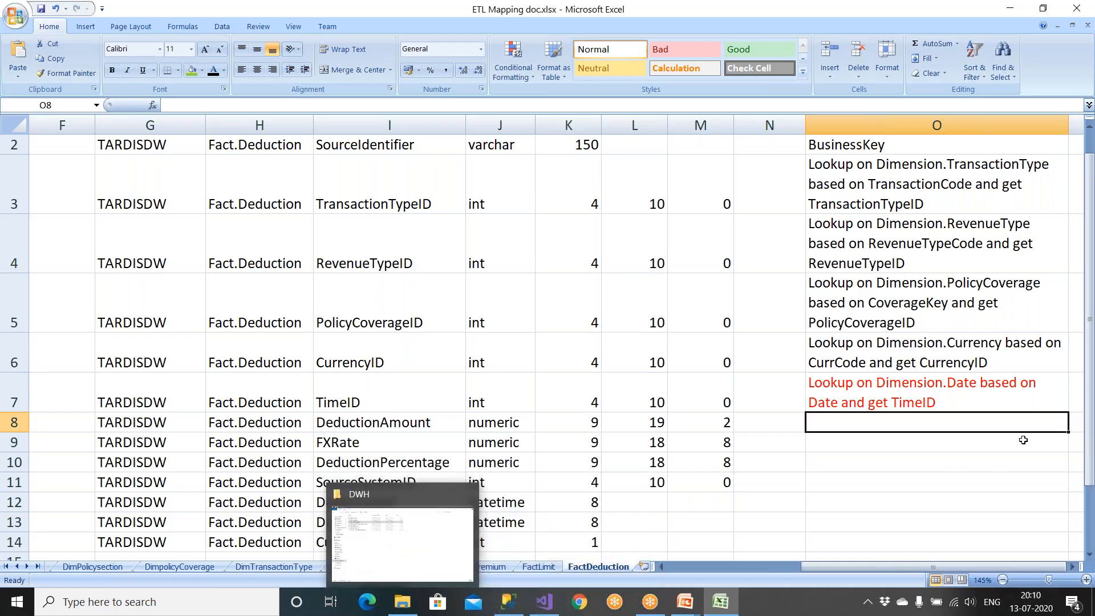
Return to SQL Server Management Studio and run only the [Dimension].[Time] select query
left_click(510, 602)
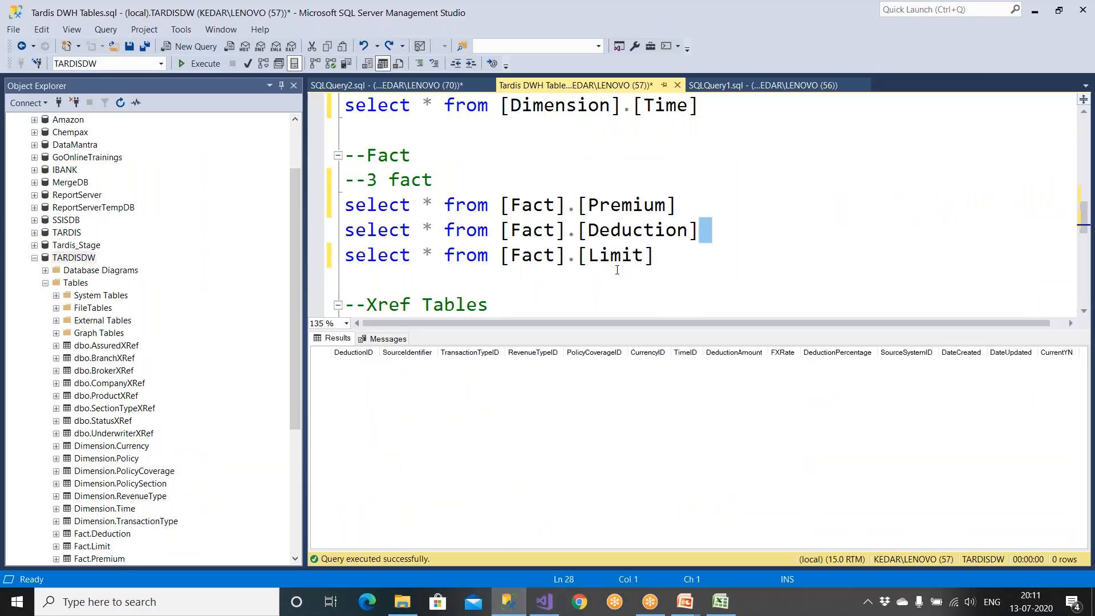
scroll(583, 244, "up", 2)
left_click_drag(705, 257, 344, 256)
left_click(200, 65)
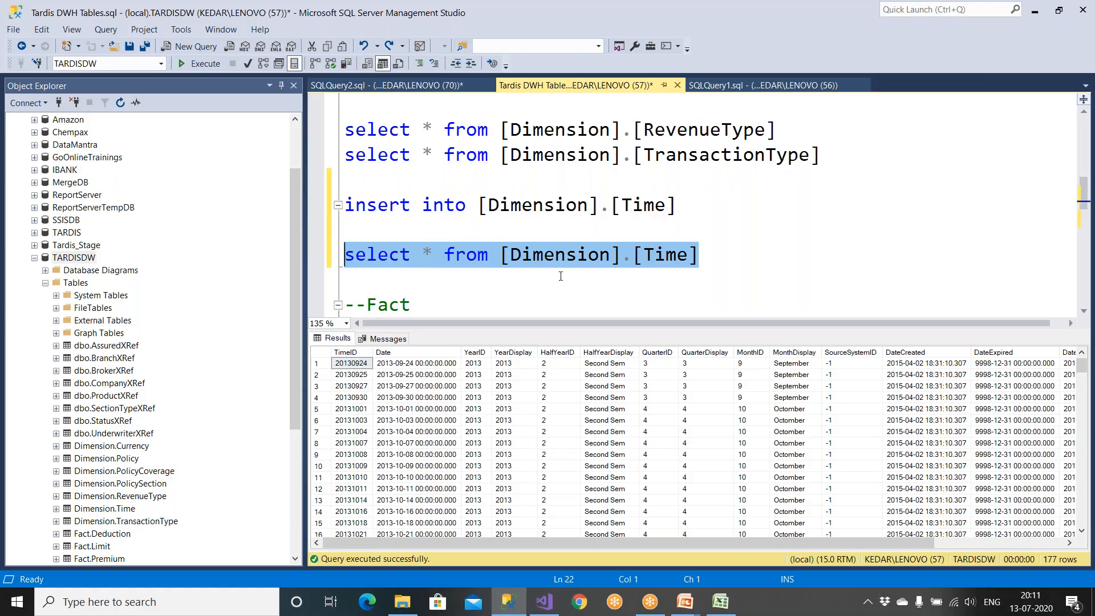
Switch to File Explorer and open NewTimeDimScripts - Dim_Date.txt from the C:\Tardis\DWH folder
left_click(414, 608)
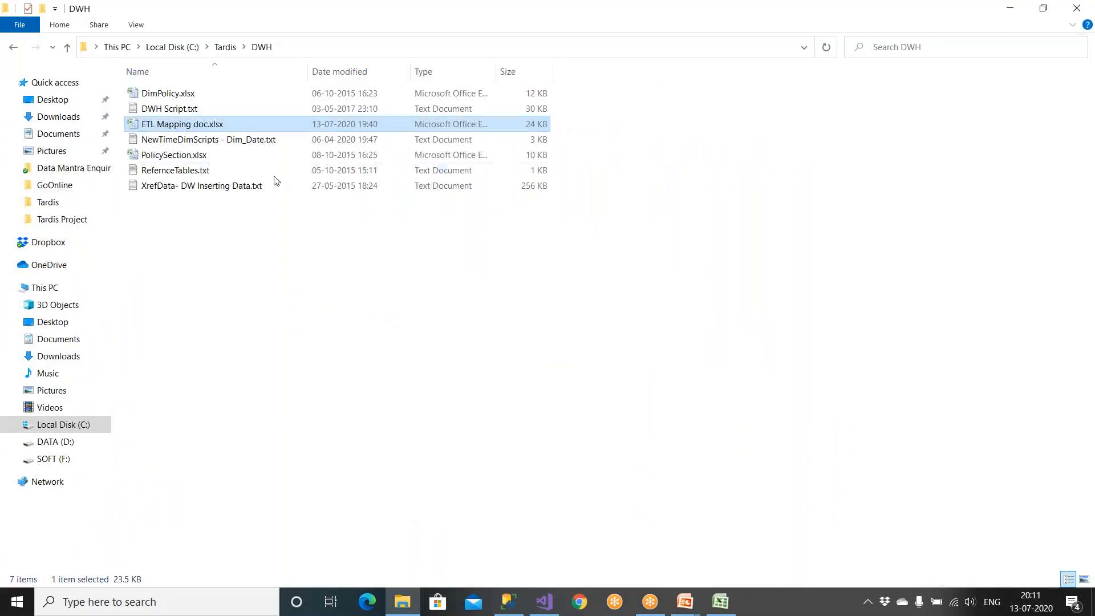
left_click(296, 49)
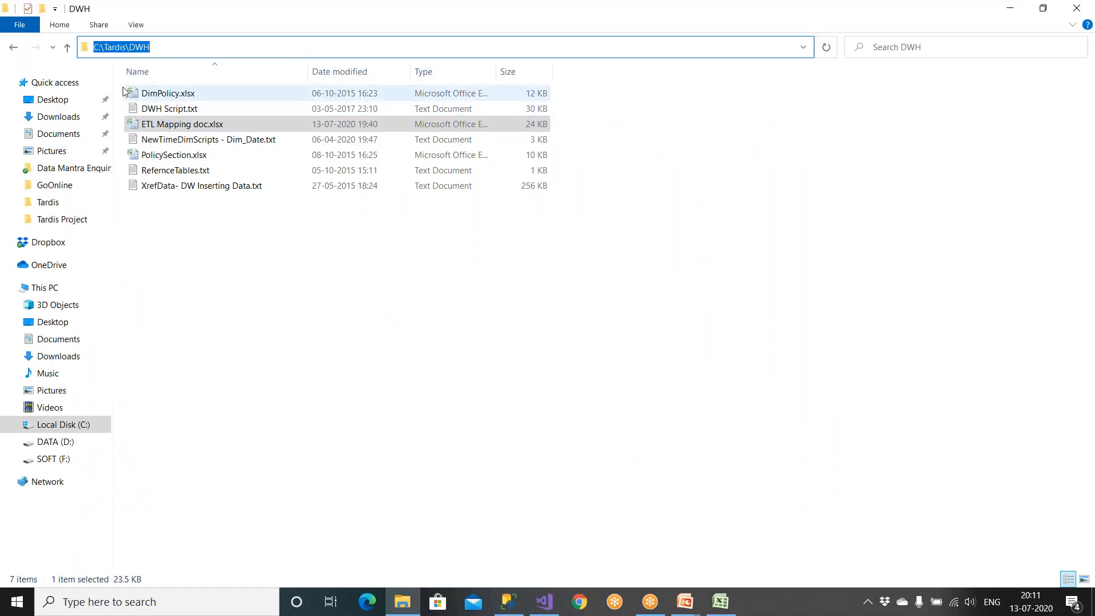
left_click(68, 49)
left_click(155, 109)
left_click(162, 91)
double_click(166, 97)
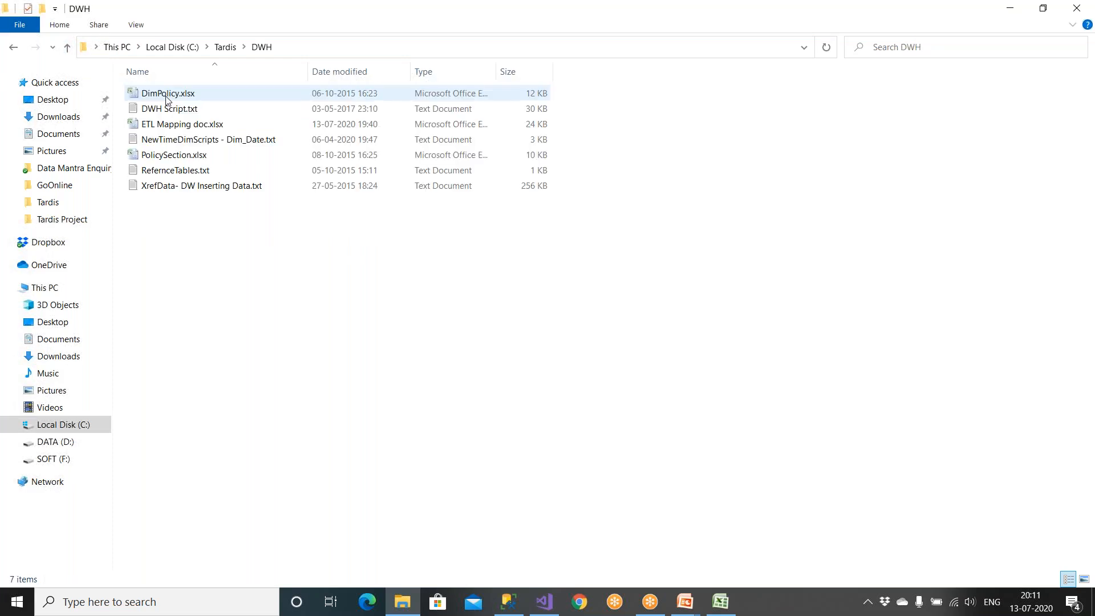
left_click(190, 146)
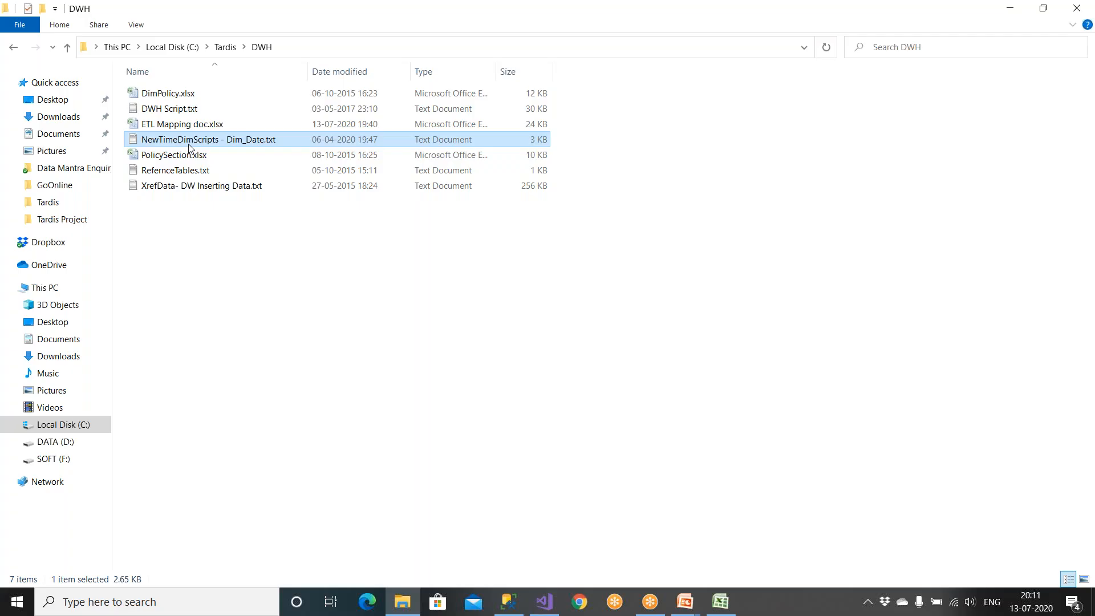
double_click(190, 146)
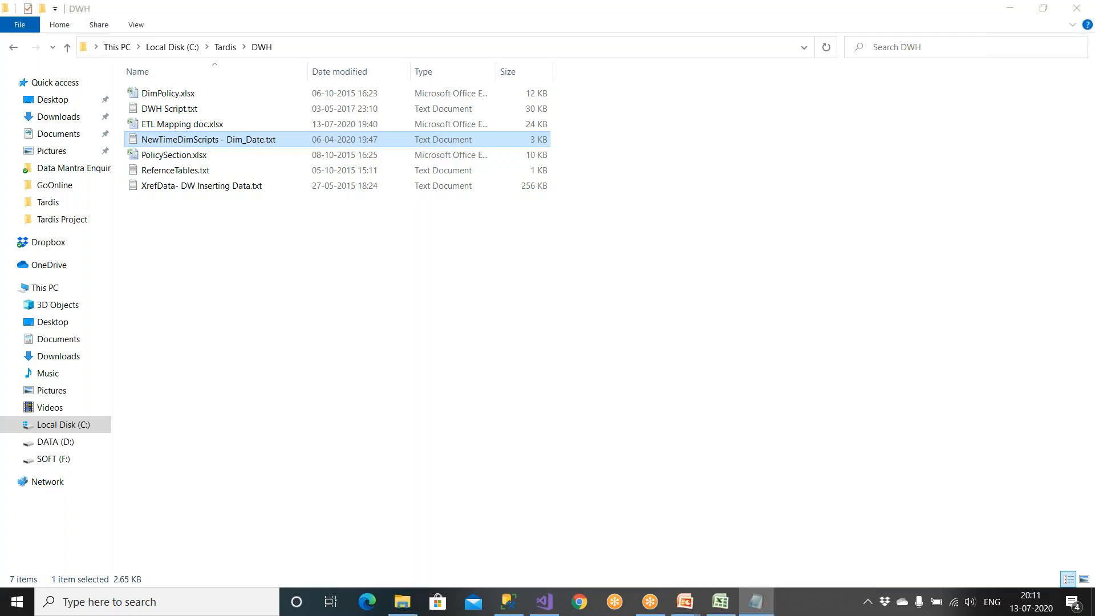
Maximize the Notepad window and examine the Create Table Dimension.Date statement in the script
left_click(971, 231)
left_click_drag(116, 117, 240, 120)
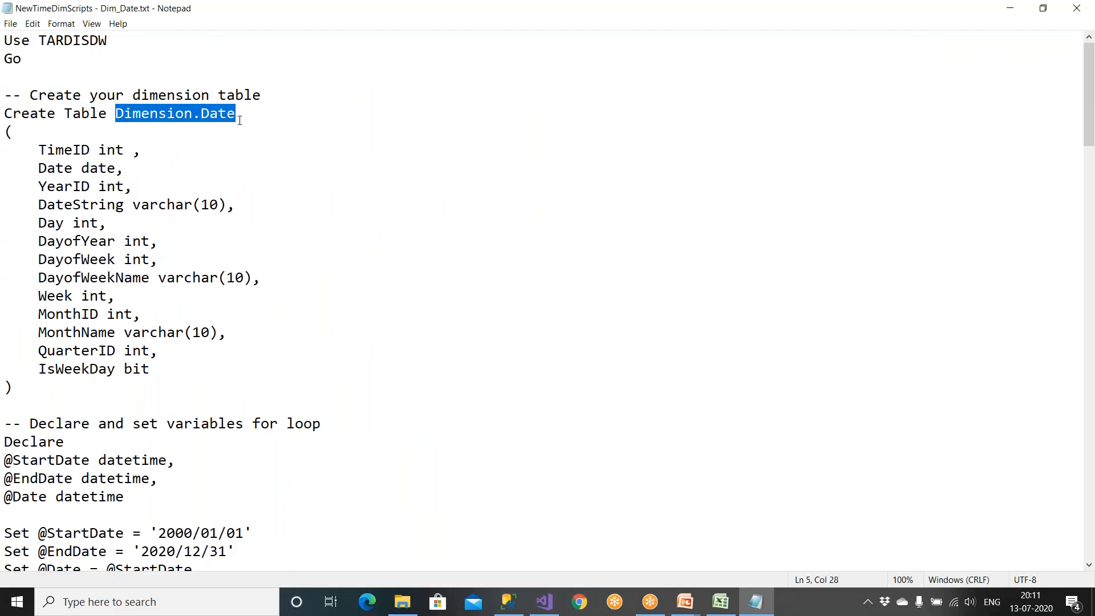
left_click_drag(5, 405, 5, 114)
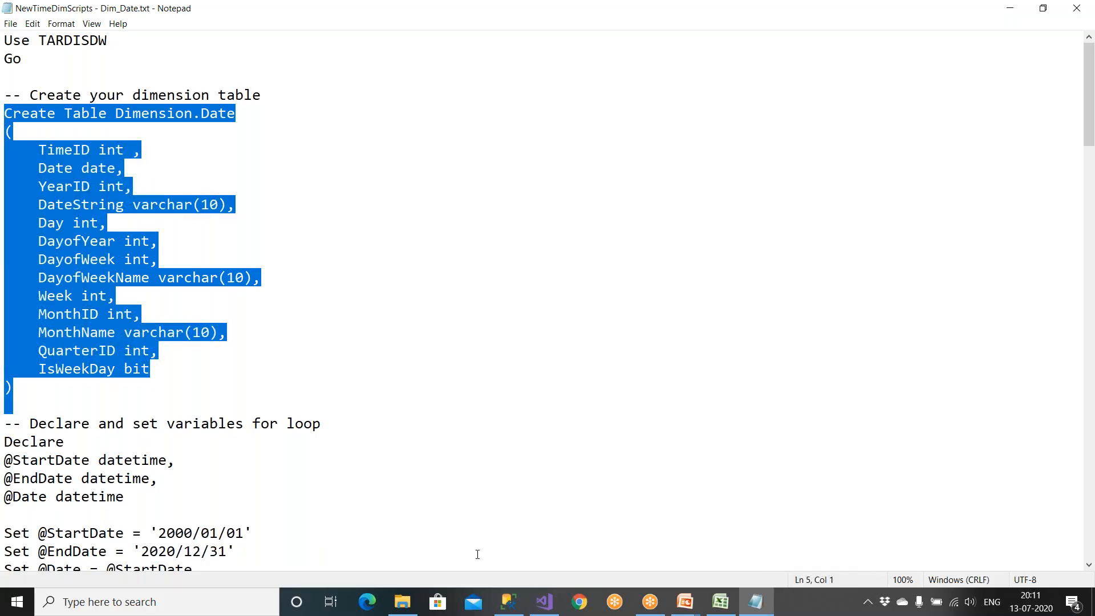
In SQL Server Management Studio, duplicate the [Dimension].[Time] select query two lines below the original
left_click(508, 602)
key("Down")
left_click_drag(624, 259, 322, 250)
left_click(699, 257)
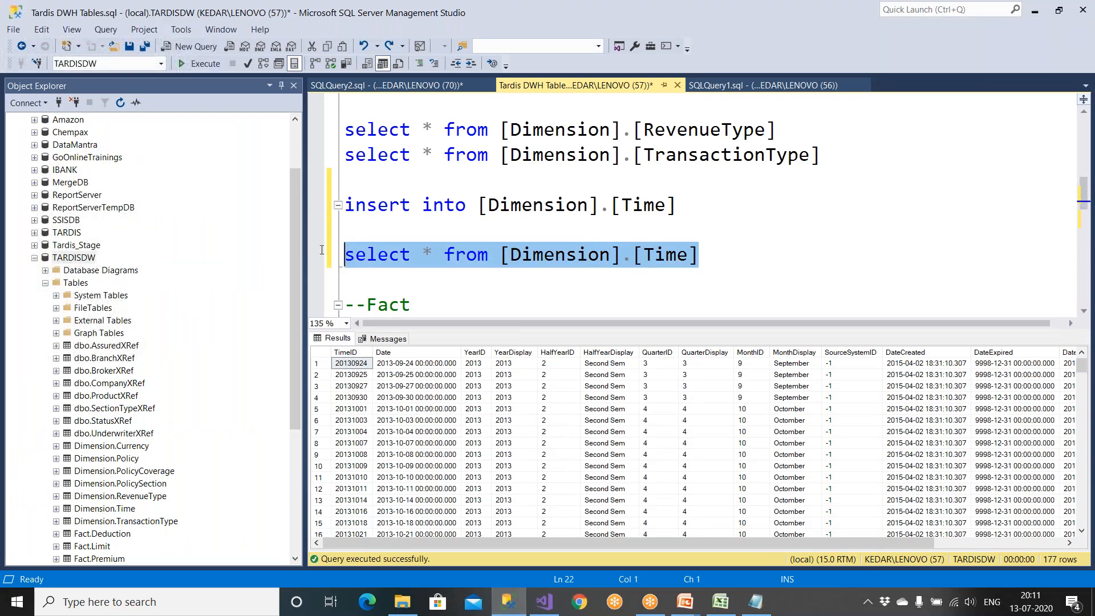
key("ctrl+c")
left_click(717, 256)
key("Return")
key("Return")
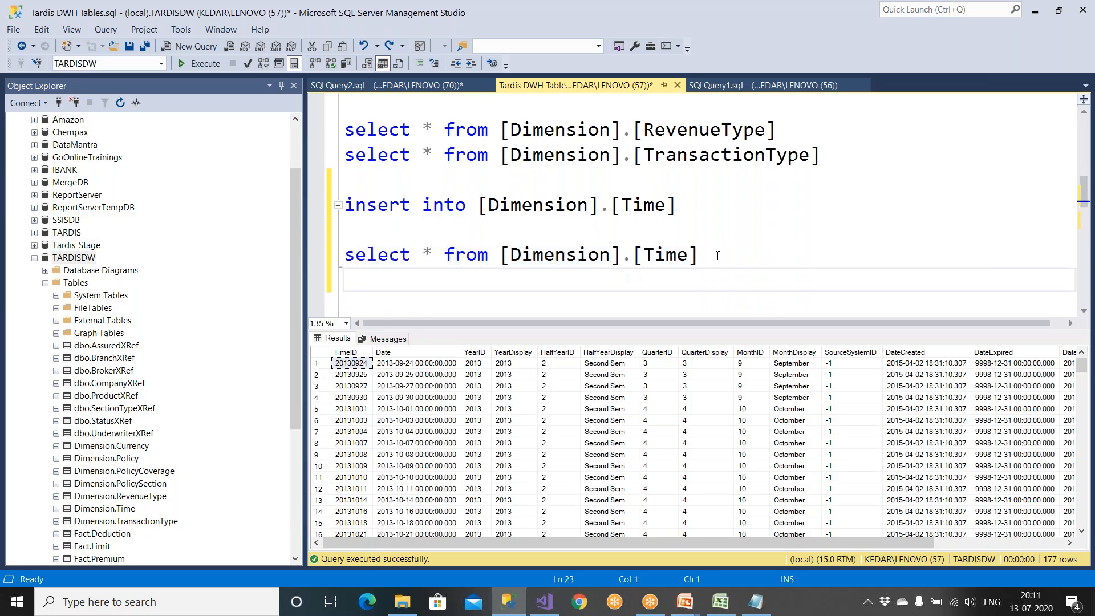
key("ctrl+v")
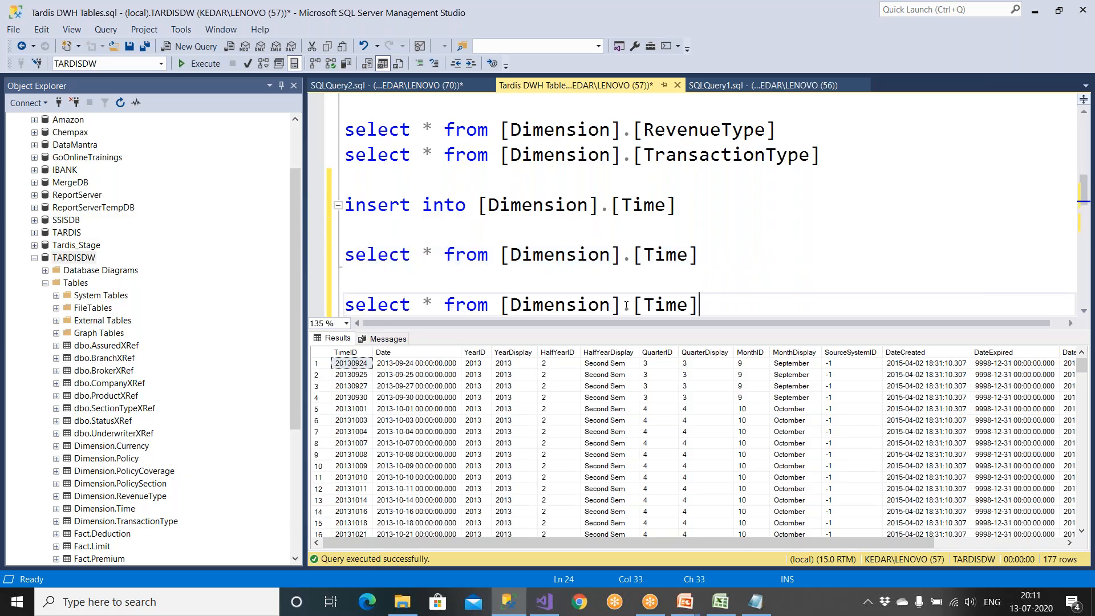
Change the duplicated query's table to [Dimension].[Date] and run only that query
left_click_drag(644, 306, 689, 306)
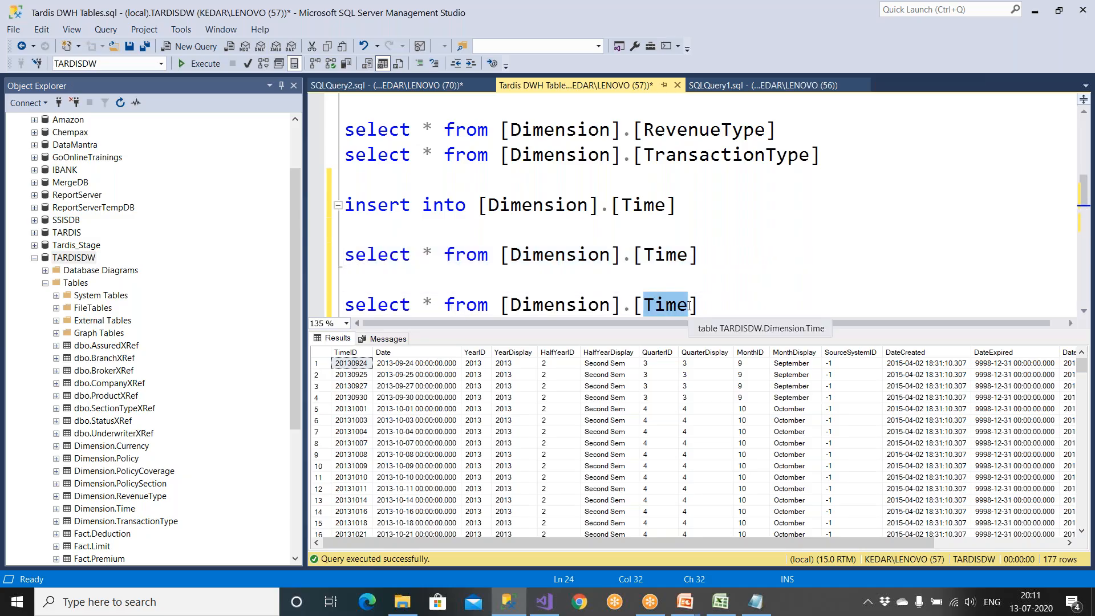
type("Date")
key("Escape")
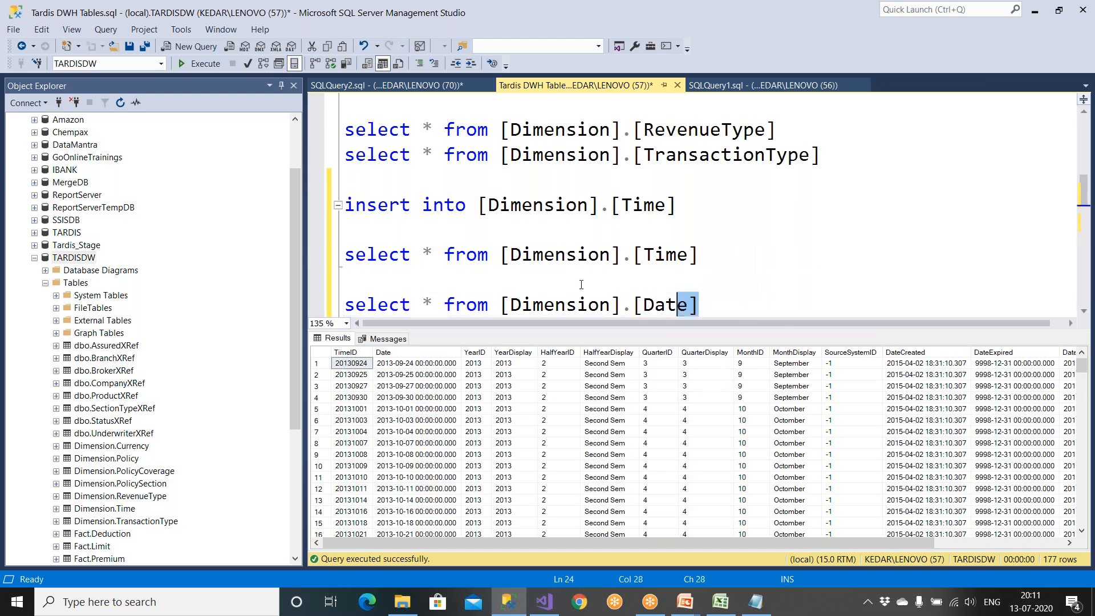
left_click(582, 284, "shift")
left_click(209, 63)
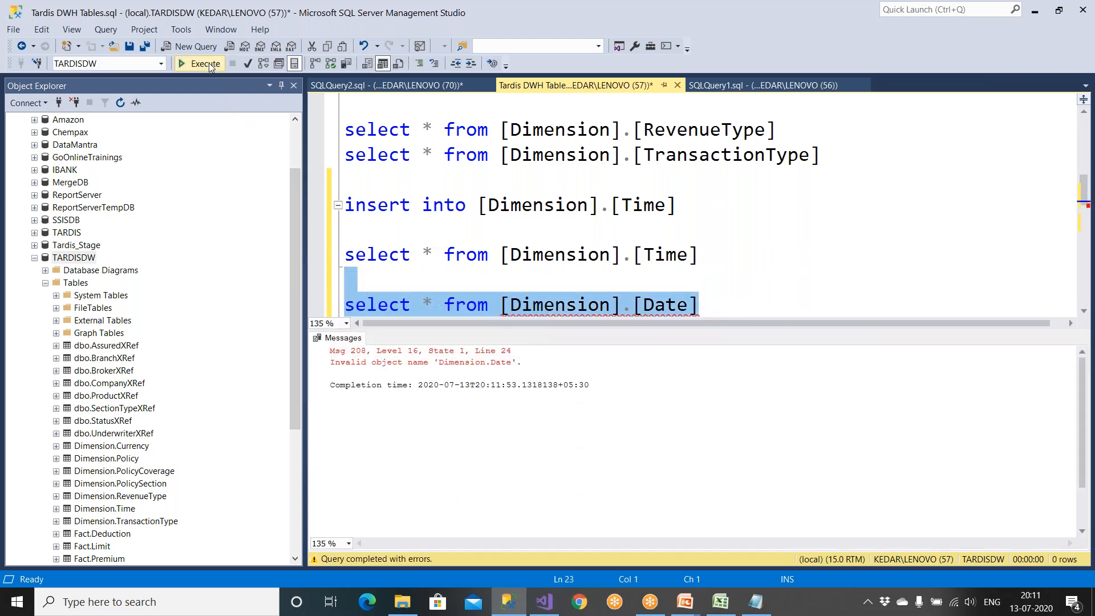
Go back to File Explorer, reopen NewTimeDimScripts - Dim_Date.txt and copy the entire script
left_click_drag(615, 258, 701, 258)
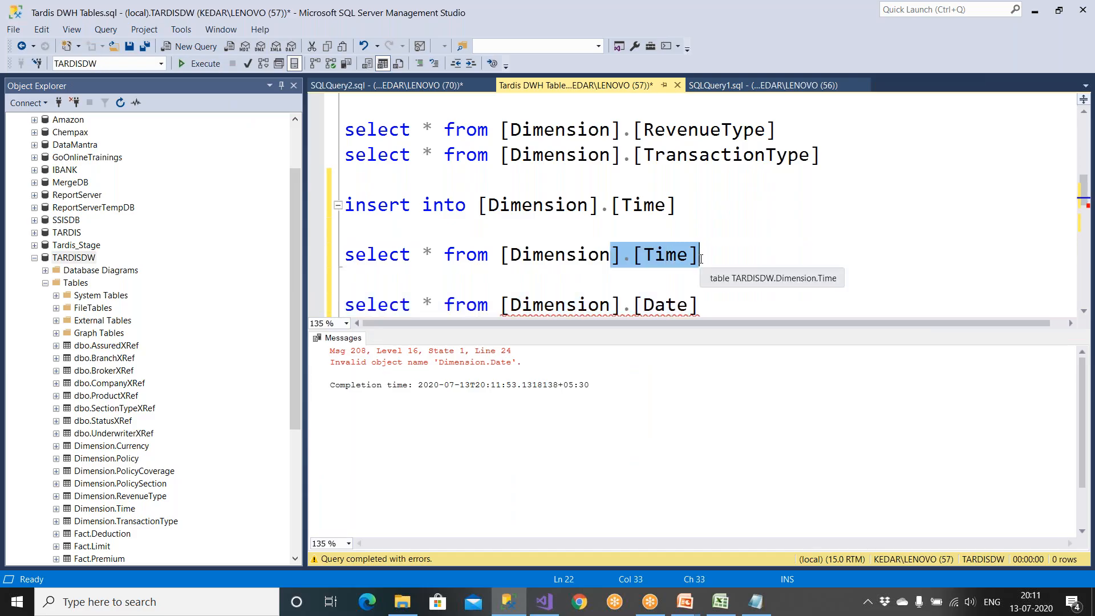
key("alt")
key("alt+Tab")
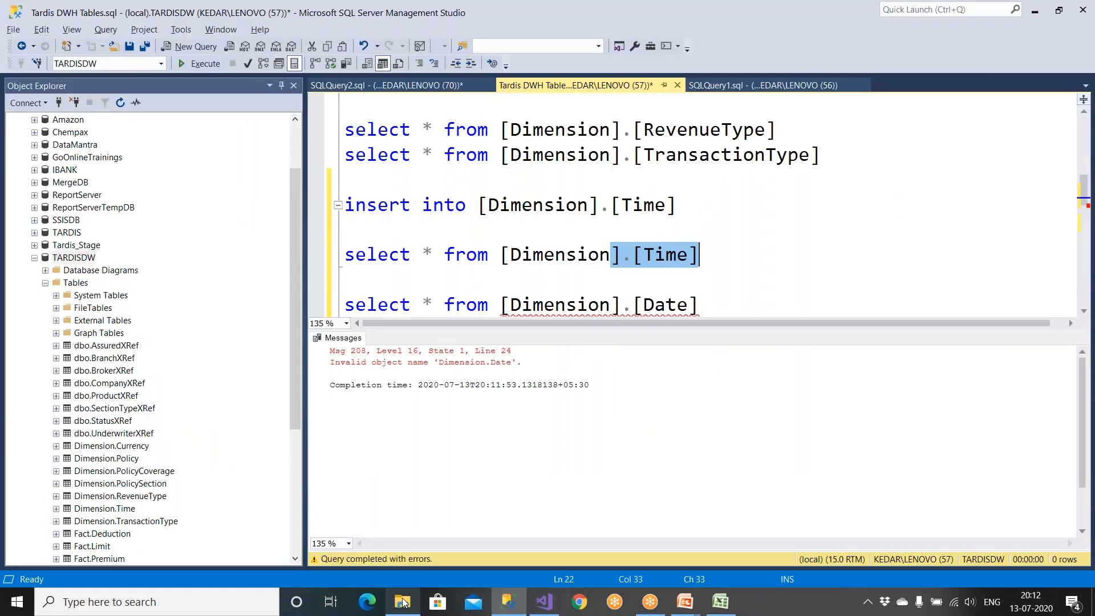
key("alt+Tab")
double_click(215, 142)
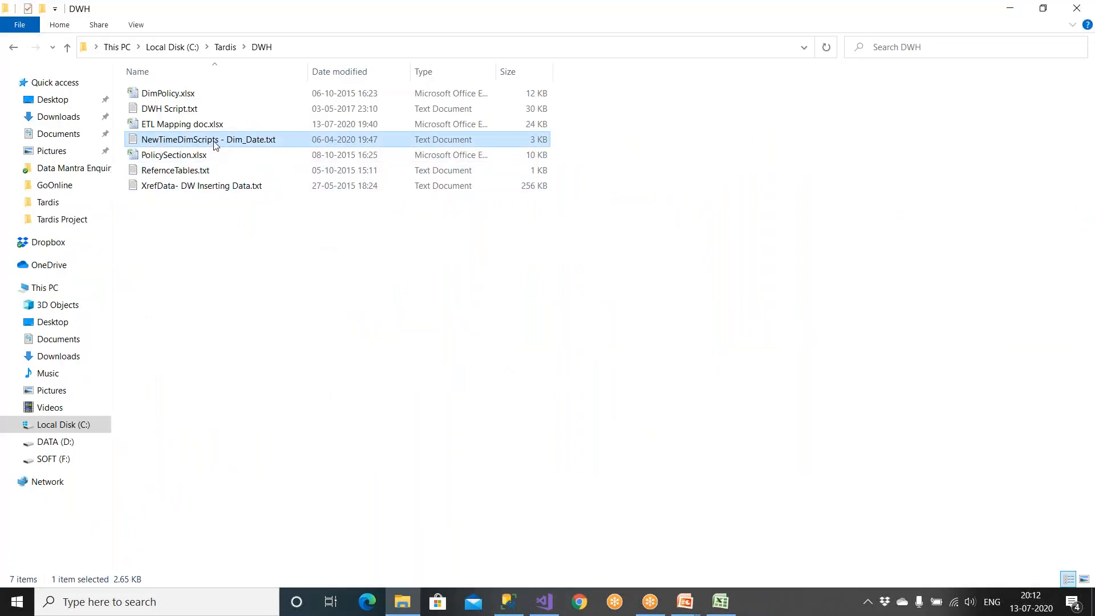
key("ctrl+a")
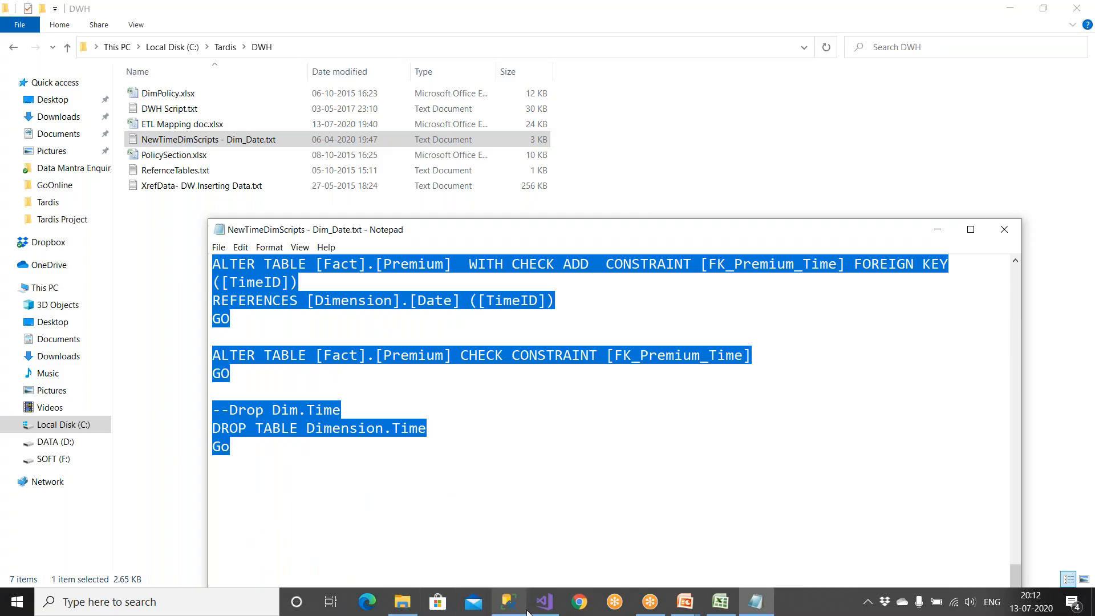
Open a new query in SQL Server Management Studio and paste the Dim_Date script into it
left_click(509, 610)
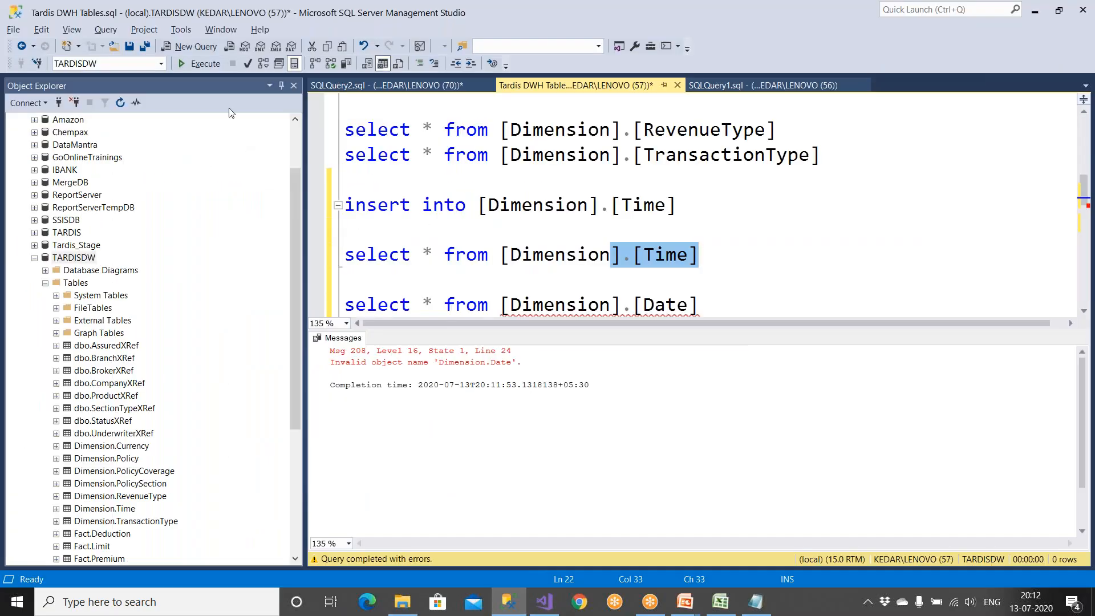
left_click(208, 49)
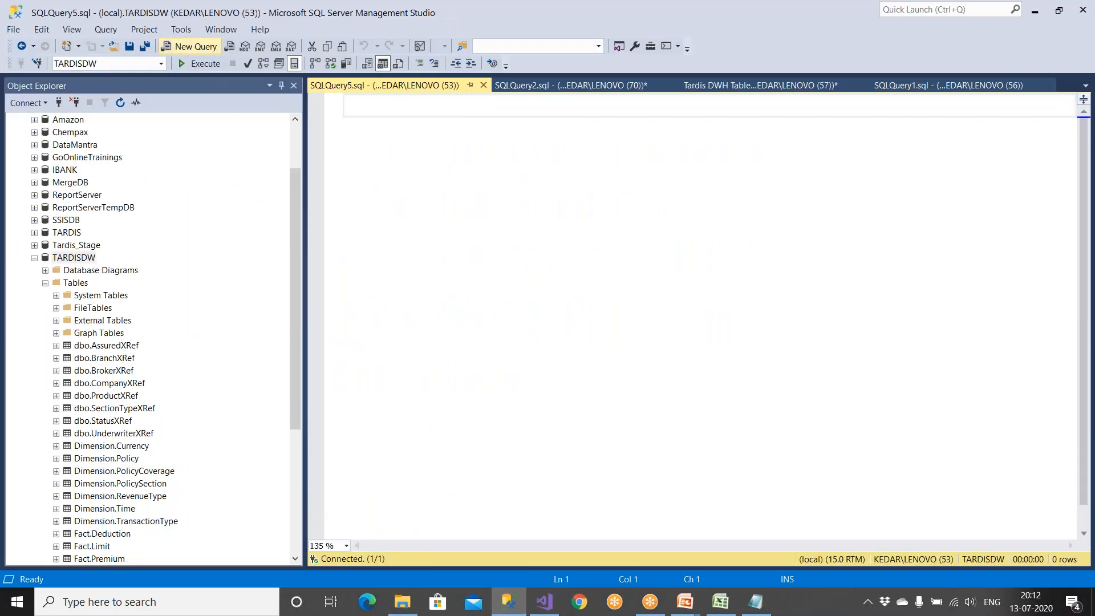
key("ctrl+v")
scroll(443, 293, "up", 20)
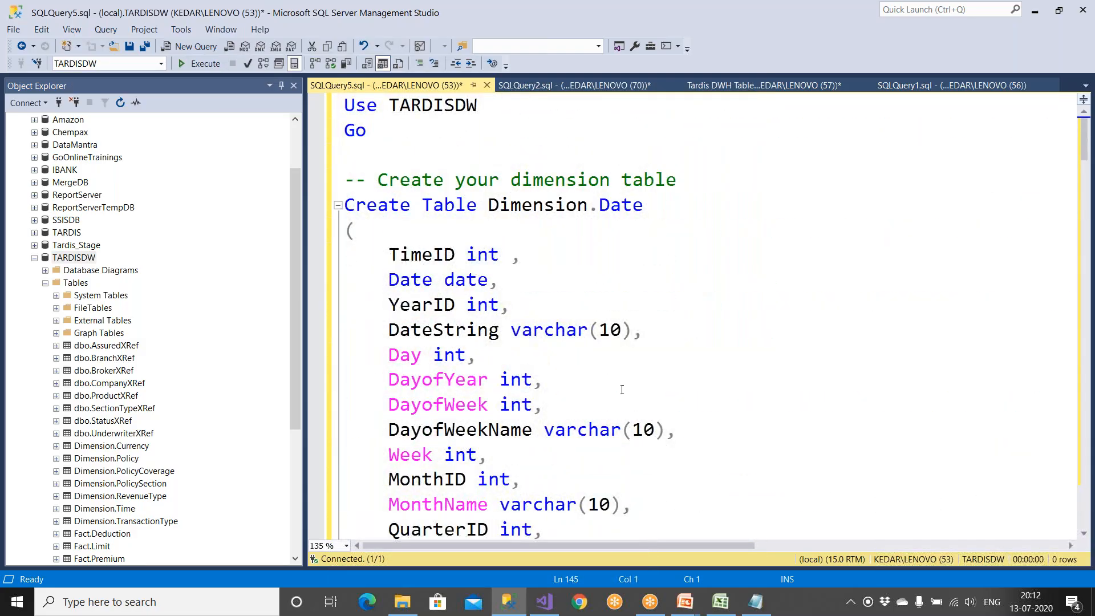
scroll(633, 387, "down", 5, "ctrl")
left_click_drag(421, 163, 529, 175)
scroll(529, 175, "down", 8)
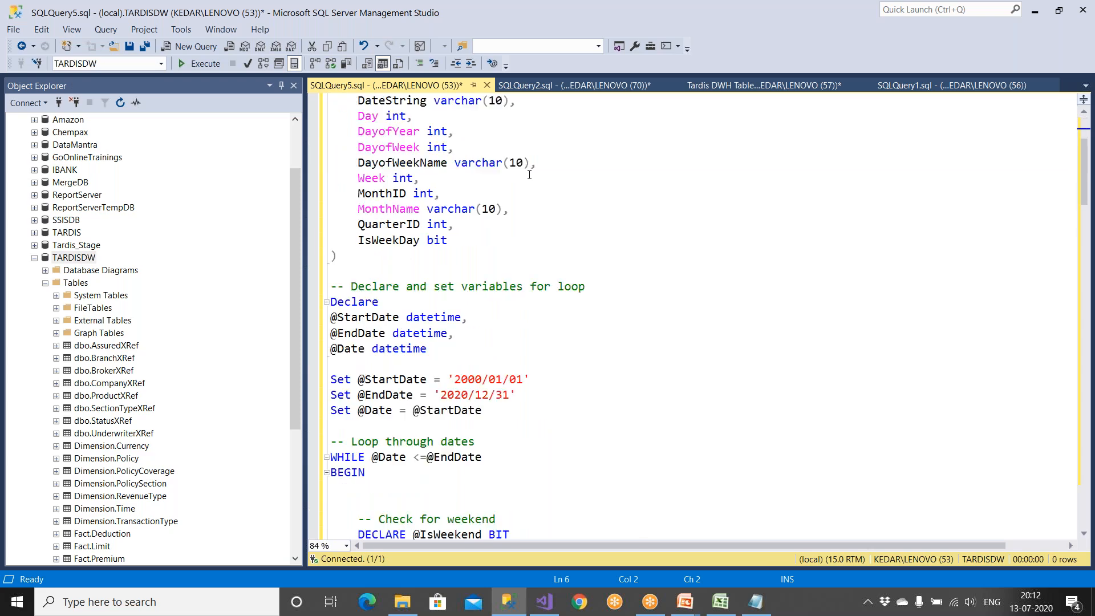
left_click_drag(469, 178, 501, 267)
left_click_drag(441, 147, 527, 146)
left_click(526, 158)
left_click_drag(455, 162, 530, 166)
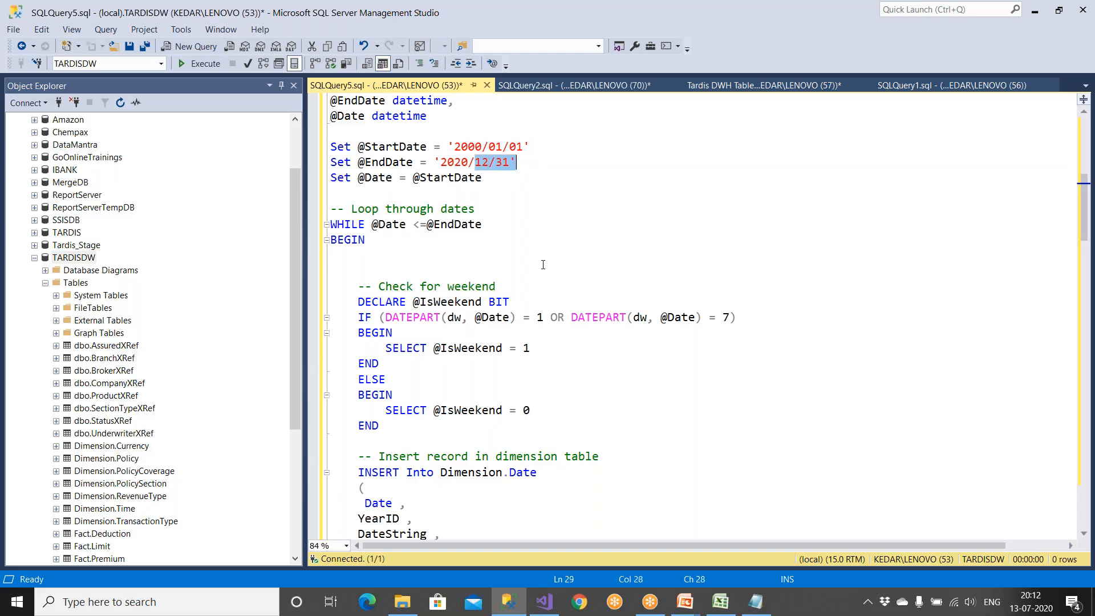
Review the rest of the script, from the TimeID update and foreign key changes to DROP TABLE Dimension.Time
scroll(543, 264, "down", 15)
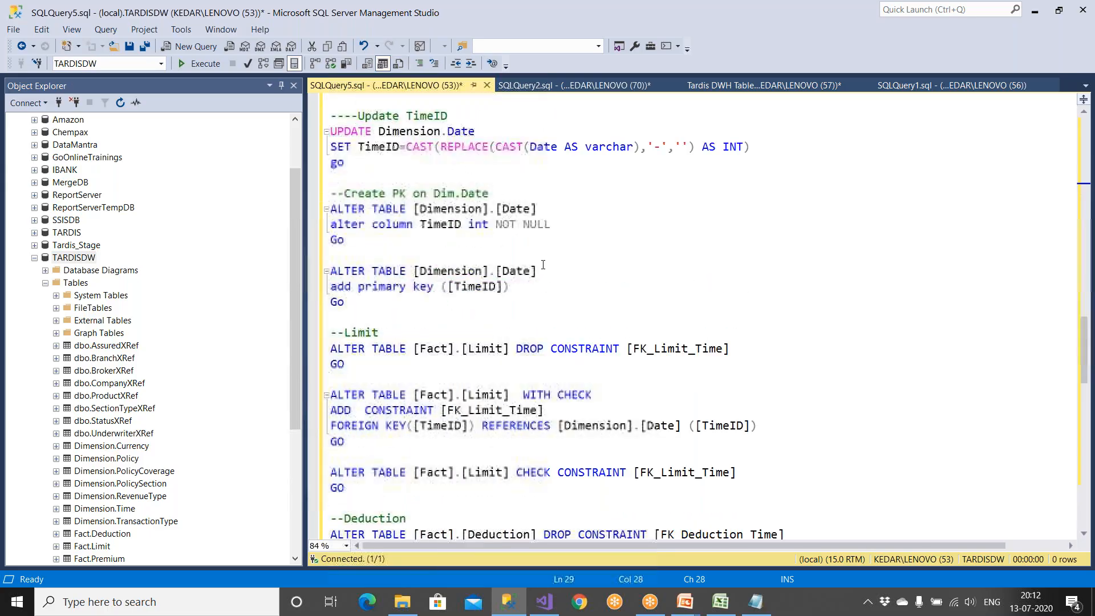
scroll(543, 264, "down", 10)
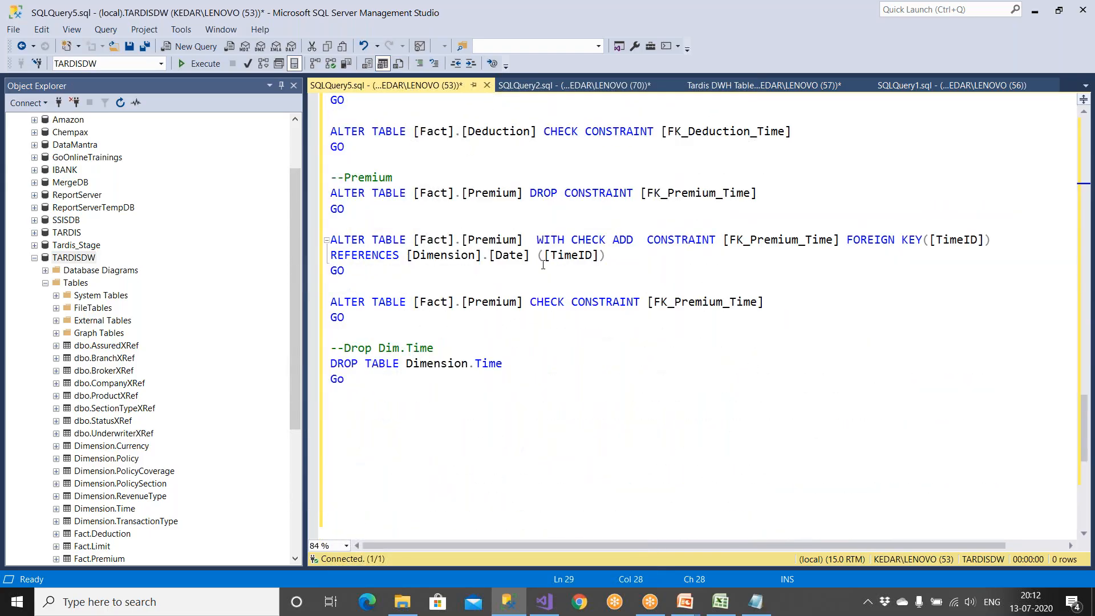
left_click_drag(406, 369, 525, 370)
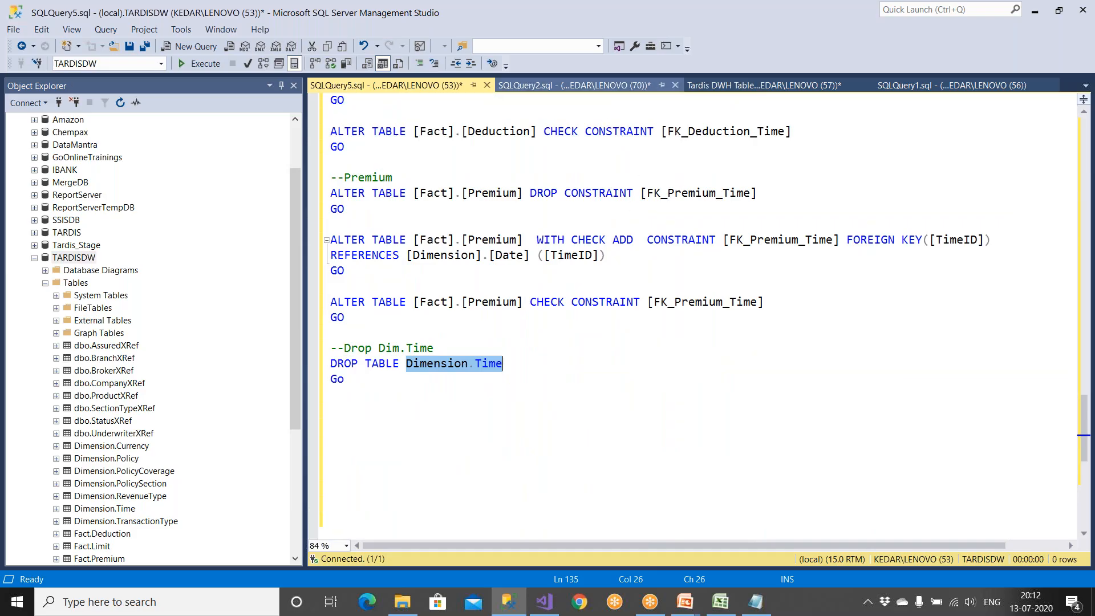
Check the [dbo].[Time] query in SQLQuery2.sql, then recheck the DROP TABLE statement in the pasted script and return to the script's beginning
left_click(601, 86)
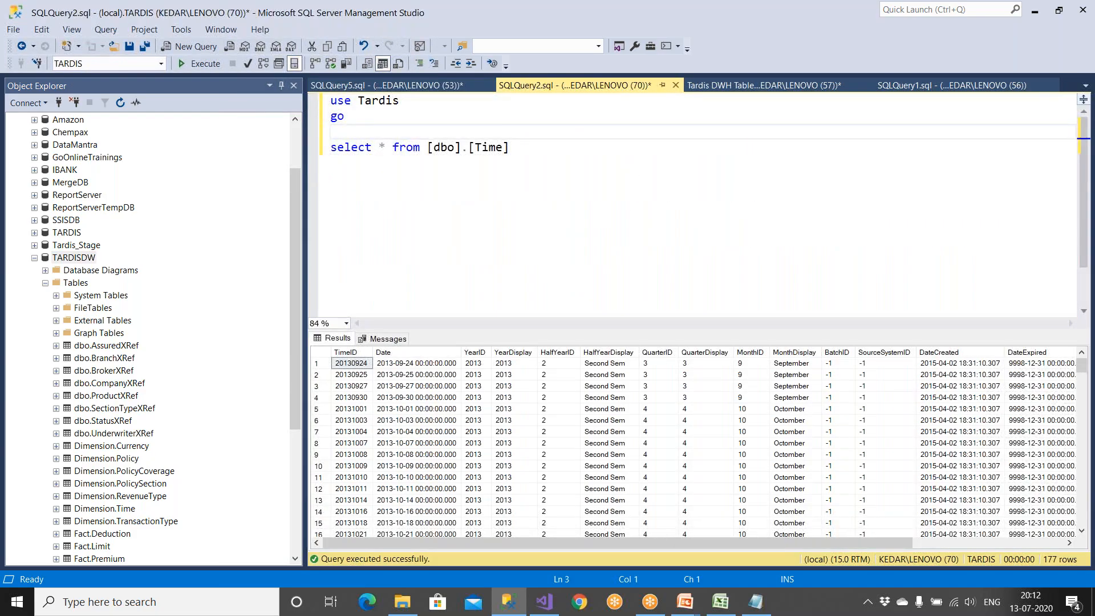
left_click(433, 85)
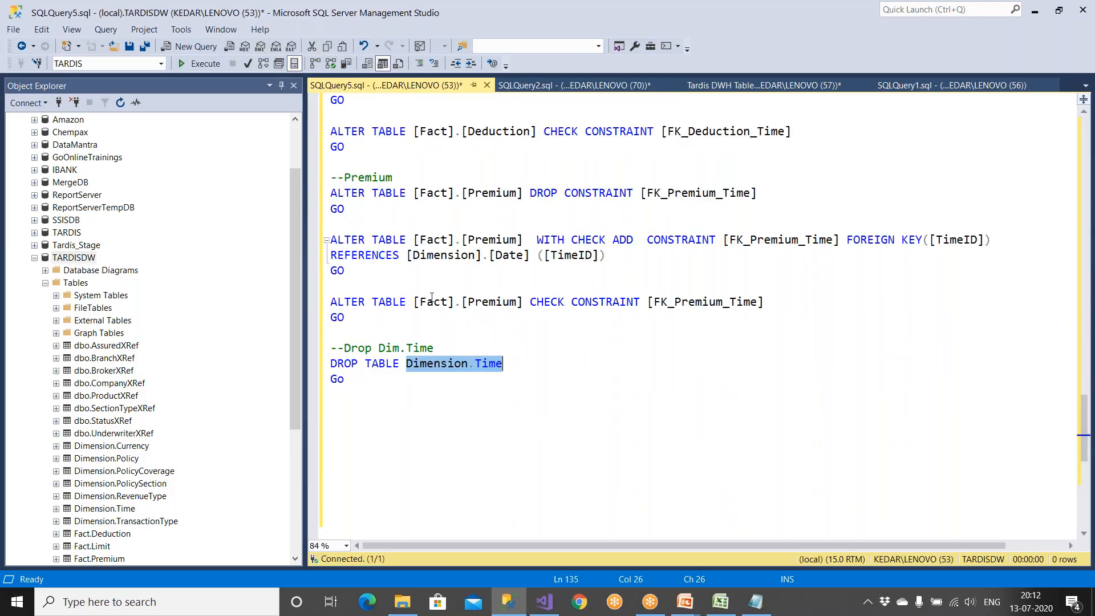
left_click(401, 364)
left_click(555, 368, "shift")
scroll(555, 368, "up", 20)
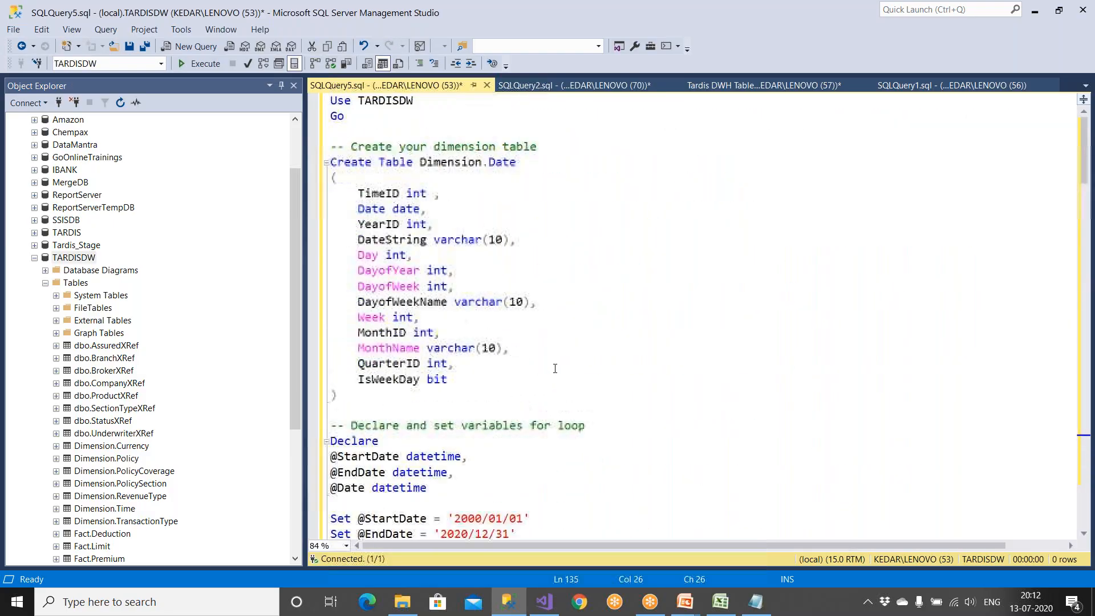
Try to run the Dim_Date script against TARDISDW and examine the returned message
left_click(207, 68)
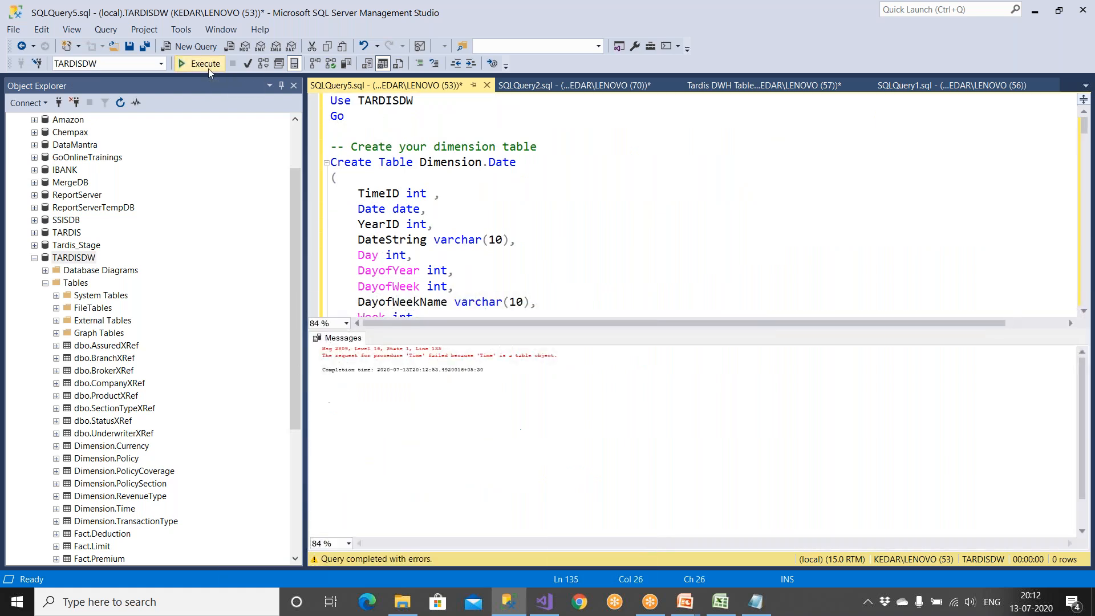
left_click(704, 404)
scroll(527, 403, "up", 4)
left_click_drag(466, 361, 555, 362)
Clear the text selection and run the whole Dim_Date script against TARDISDW
left_click(583, 246)
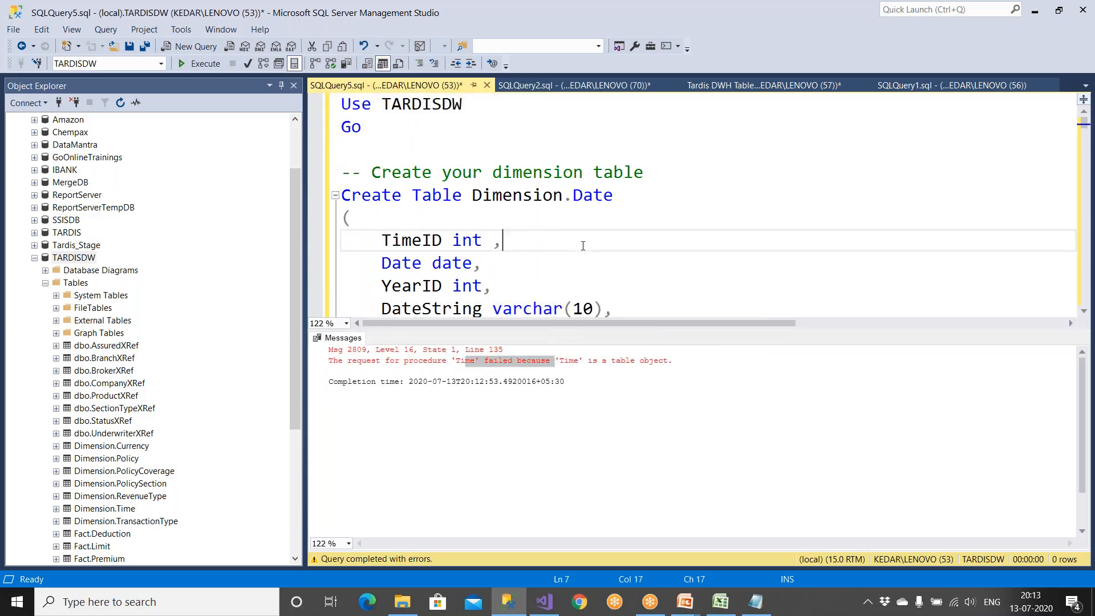
scroll(583, 246, "down", 2)
left_click(583, 245)
key("F5")
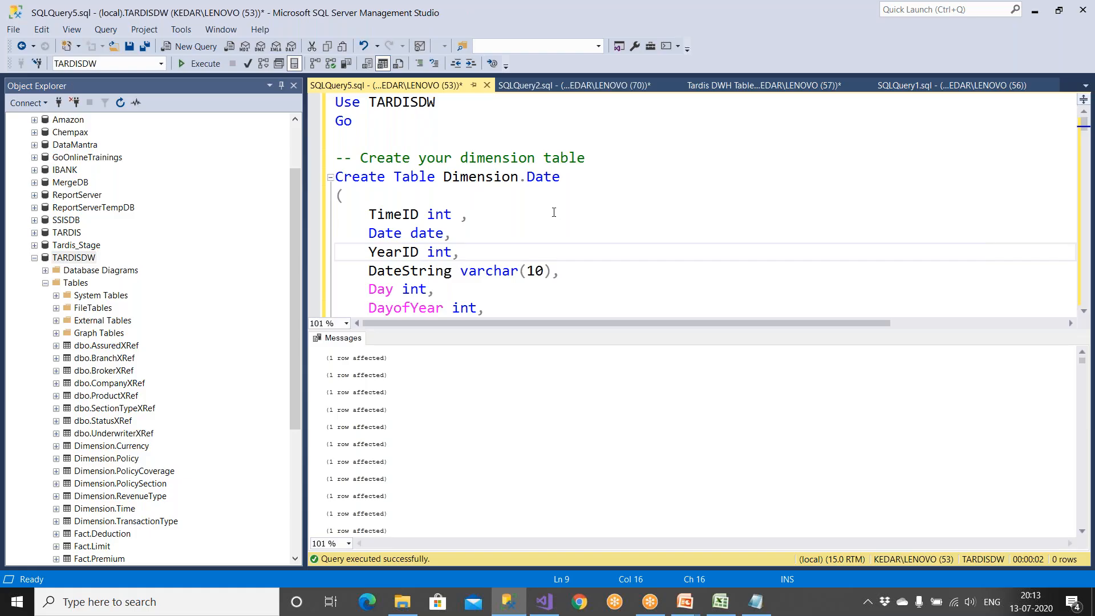
Close the Dim_Date script query and SQLQuery2.sql without saving either
left_click(487, 86)
left_click(593, 390)
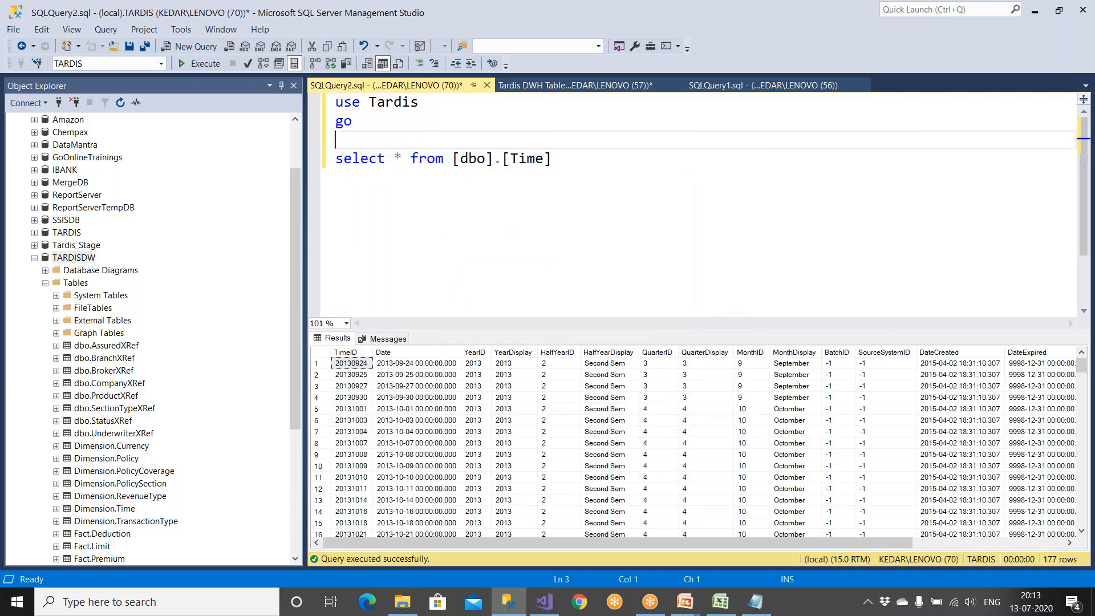
left_click_drag(567, 154, 335, 159)
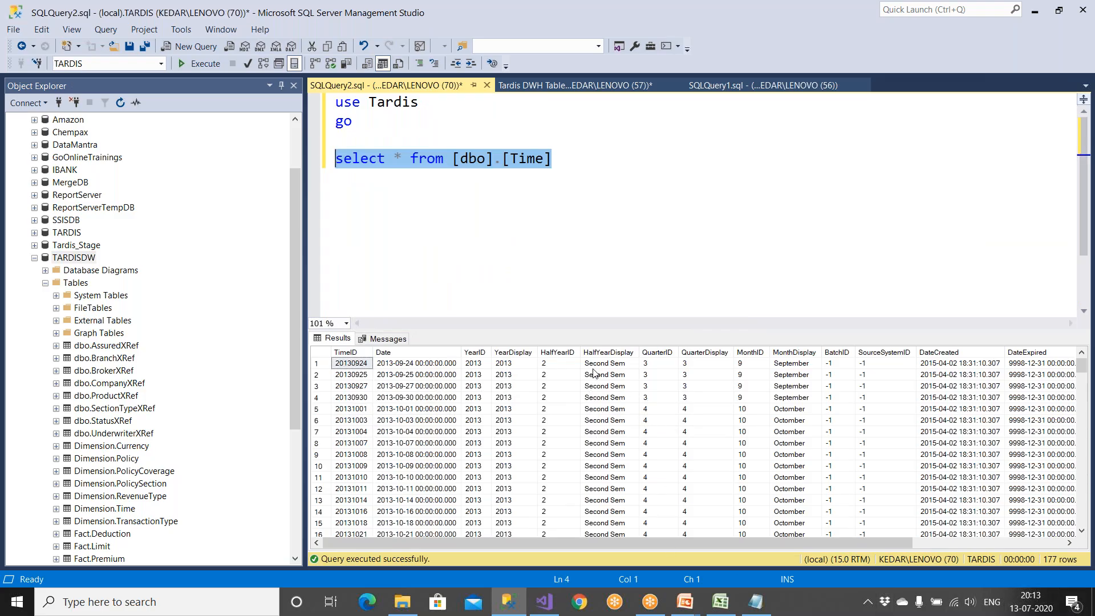
left_click(487, 86)
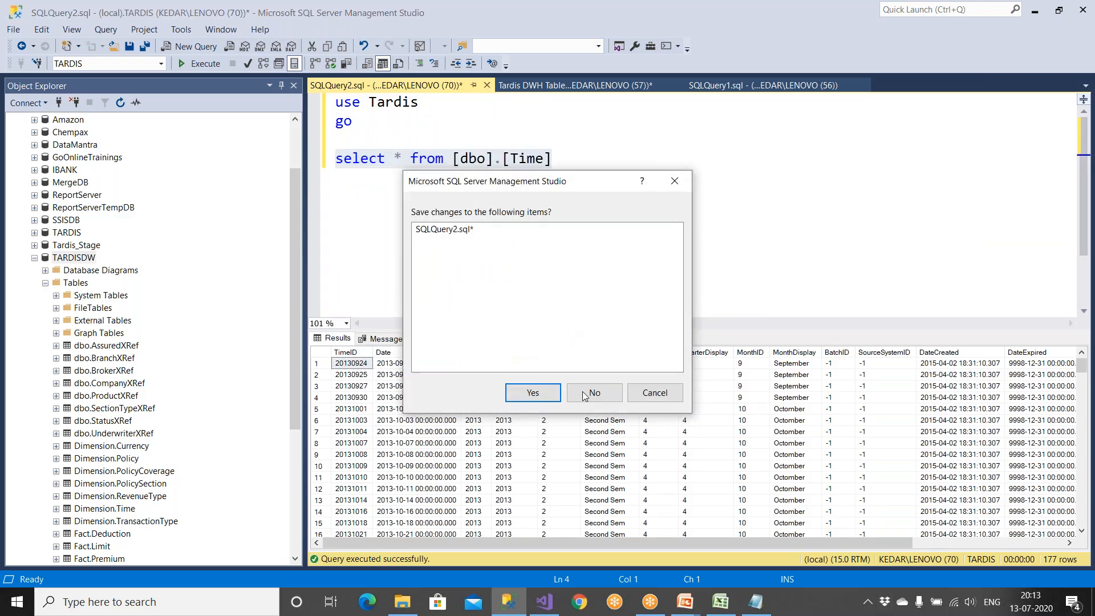
left_click(593, 390)
Query Dimension.Time and Dimension.Date separately from the Tardis DWH Tables script
left_click(575, 252)
left_click_drag(616, 215, 336, 216)
left_click(209, 63)
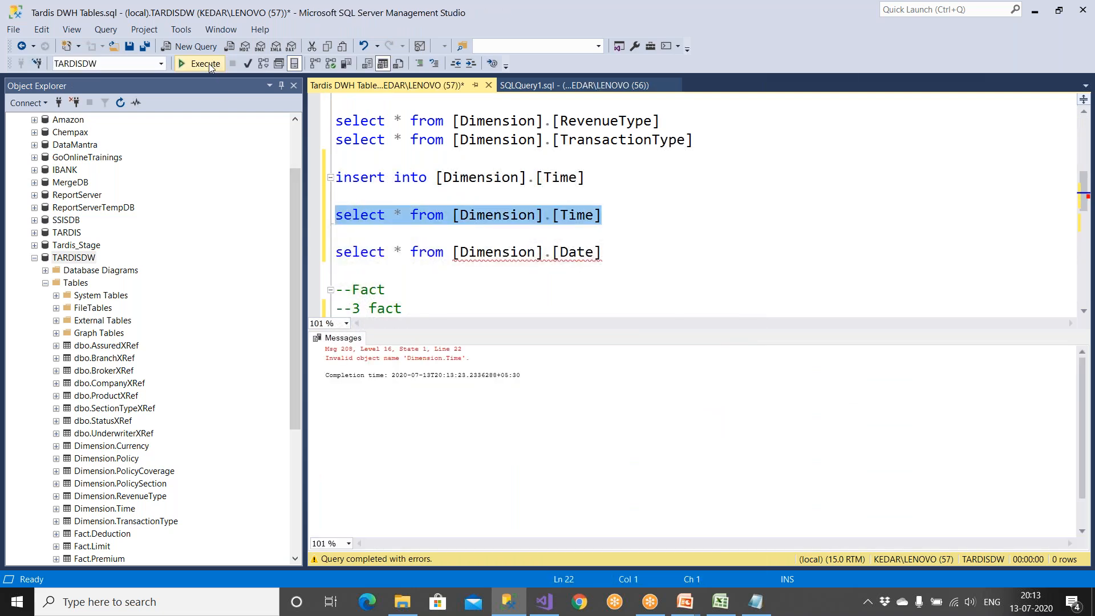
left_click_drag(639, 253, 315, 258)
left_click(201, 64)
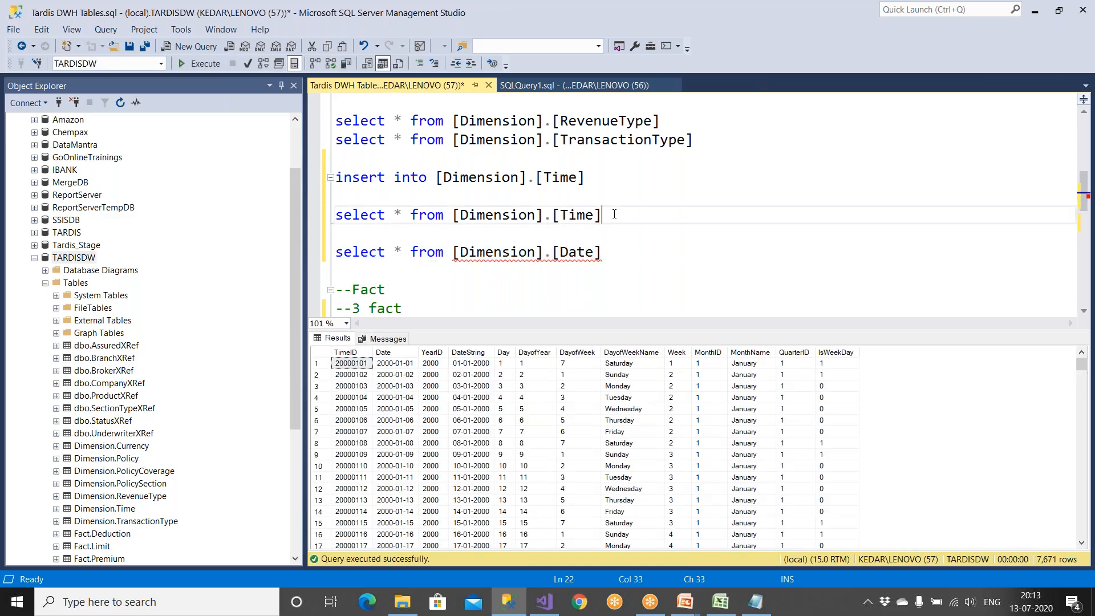
Delete the select statement for [Dimension].[Time] from the Tardis DWH Tables script
left_click_drag(602, 215, 307, 218)
key("Delete")
key("Delete")
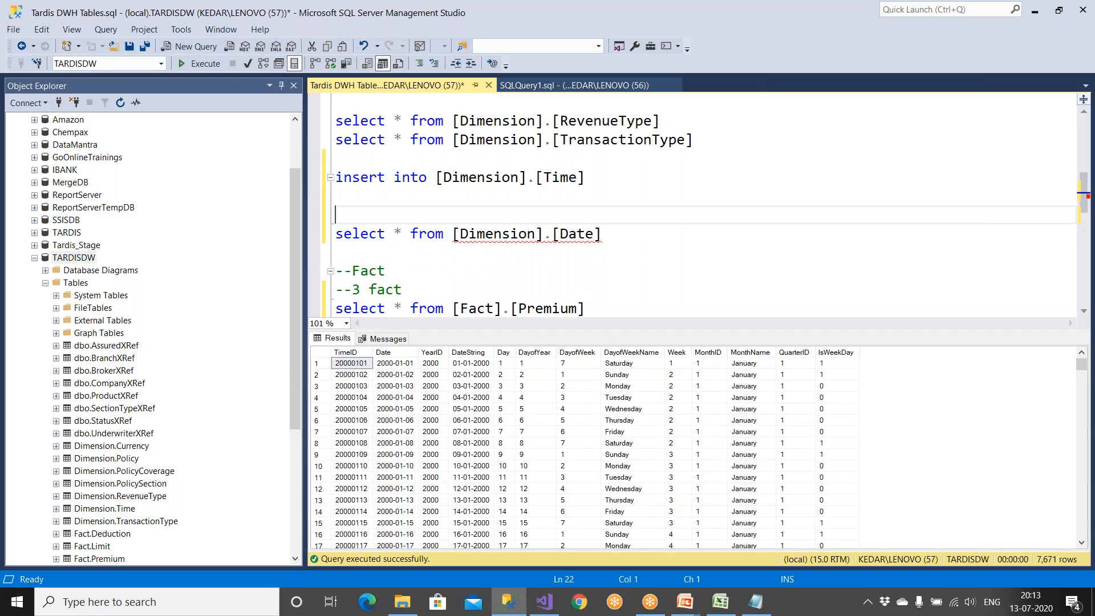
left_click(388, 400)
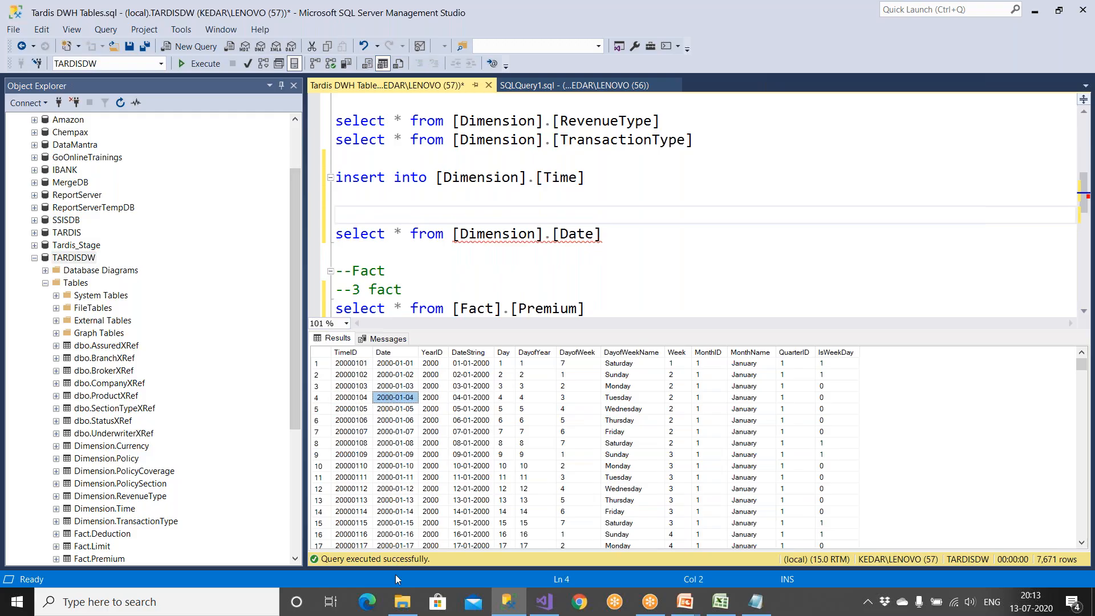
left_click(403, 602)
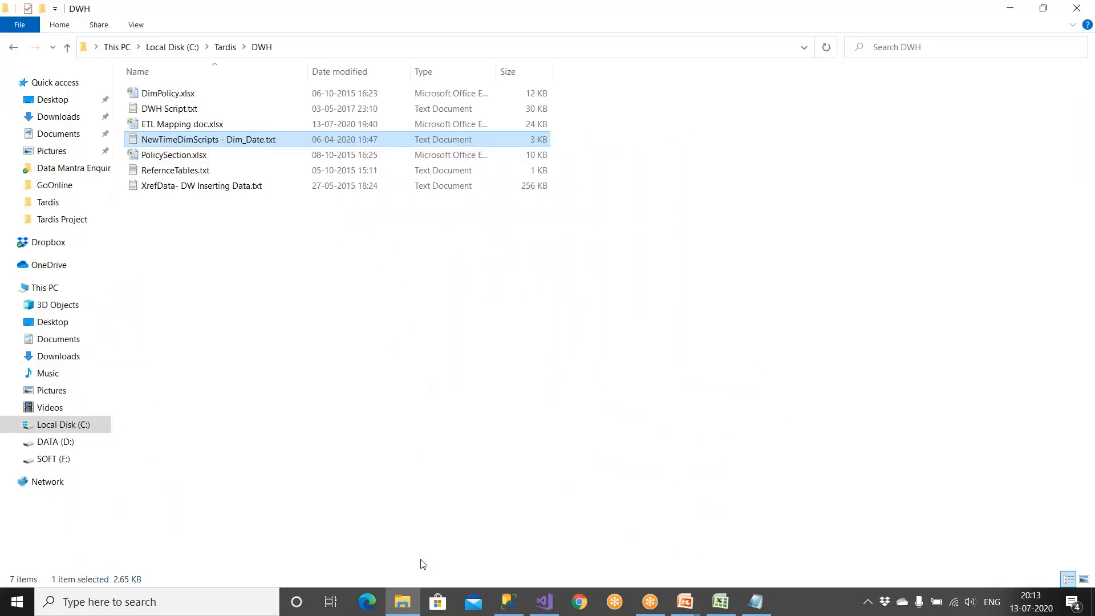
left_click(402, 602)
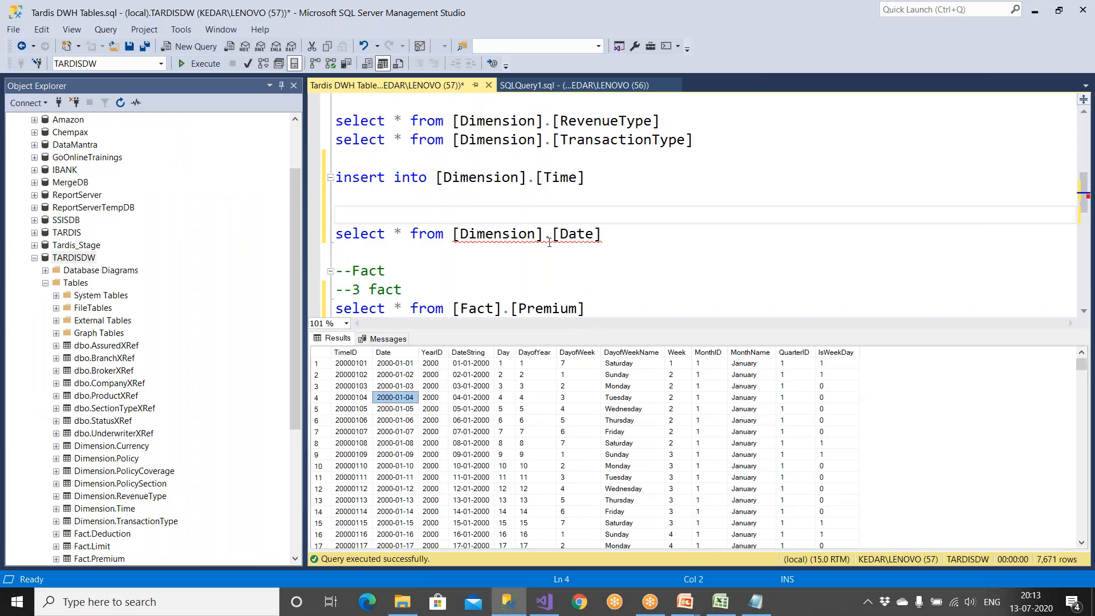
left_click_drag(604, 234, 335, 234)
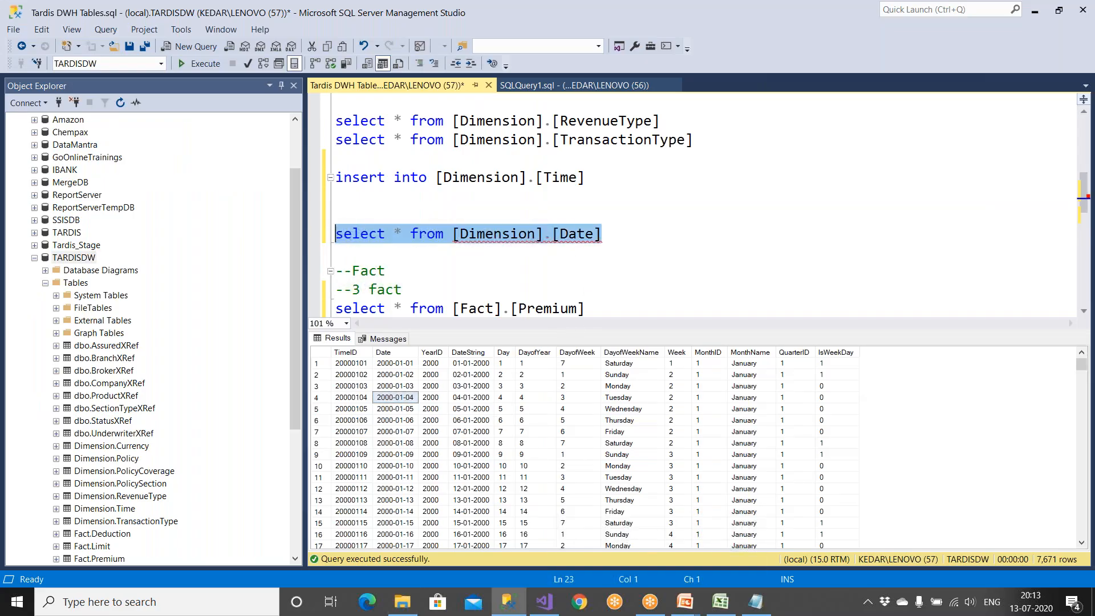
Switch to Visual Studio and point the DimensionDate lookup in DWH_LoadFactPremium to the [Dimension].[Date] table
left_click(547, 610)
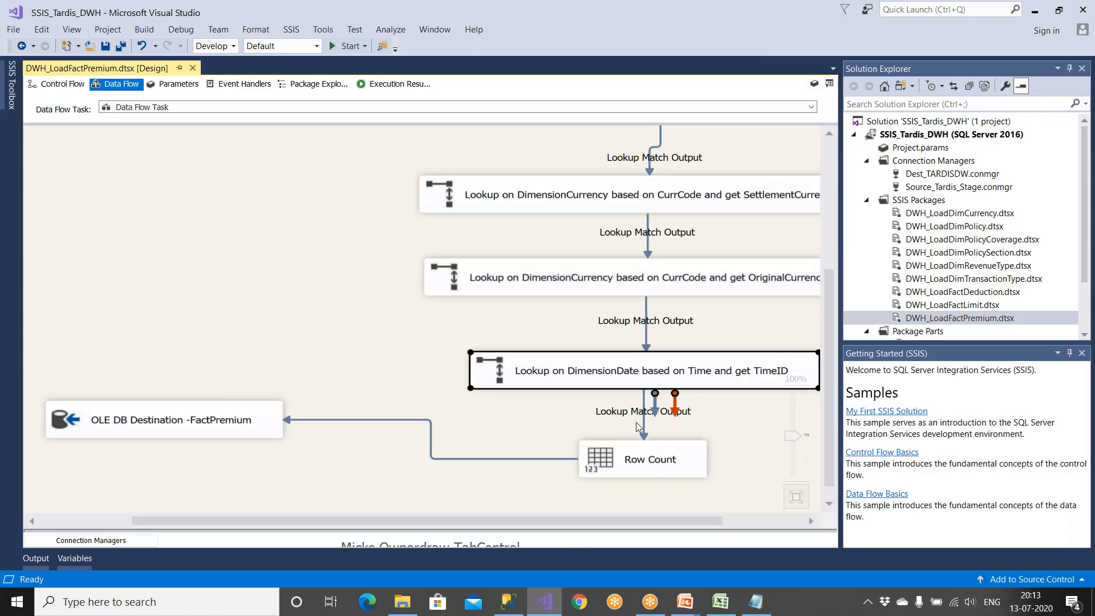
double_click(679, 368)
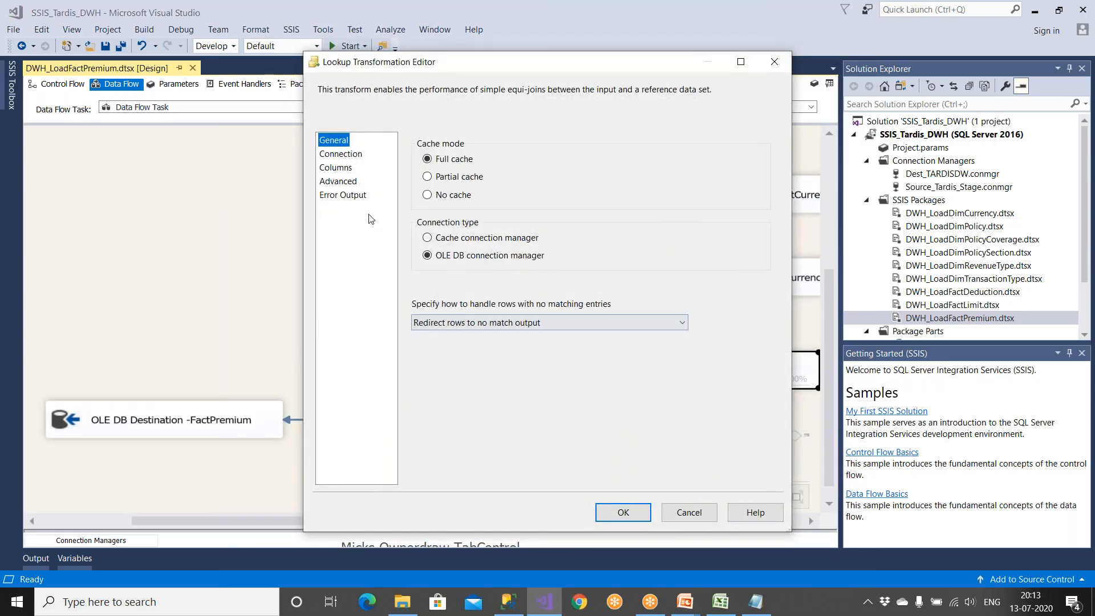
left_click(351, 155)
left_click(522, 263)
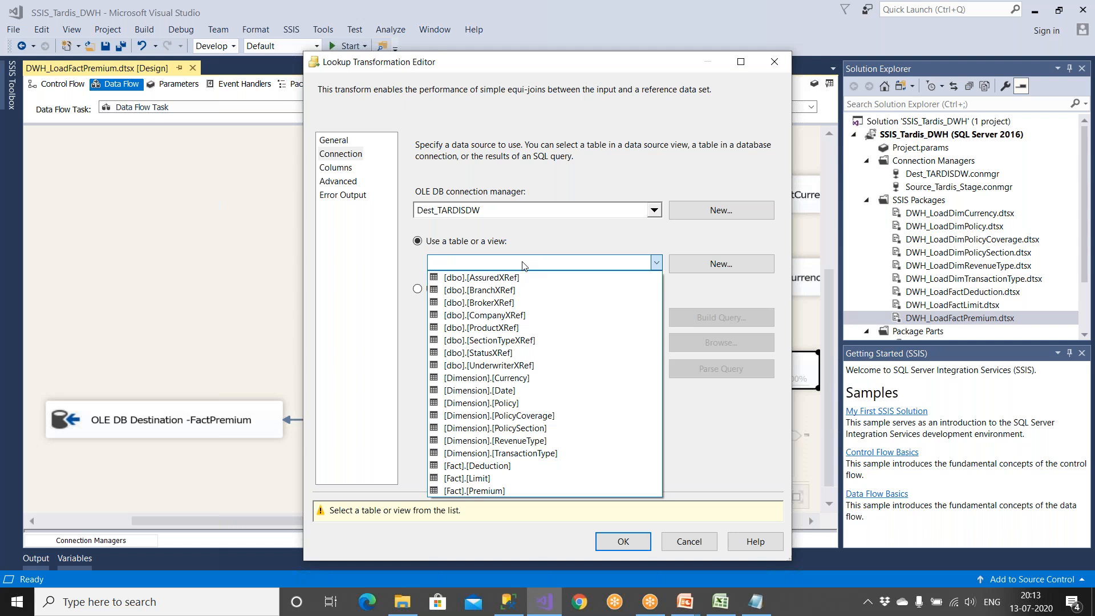
left_click(523, 390)
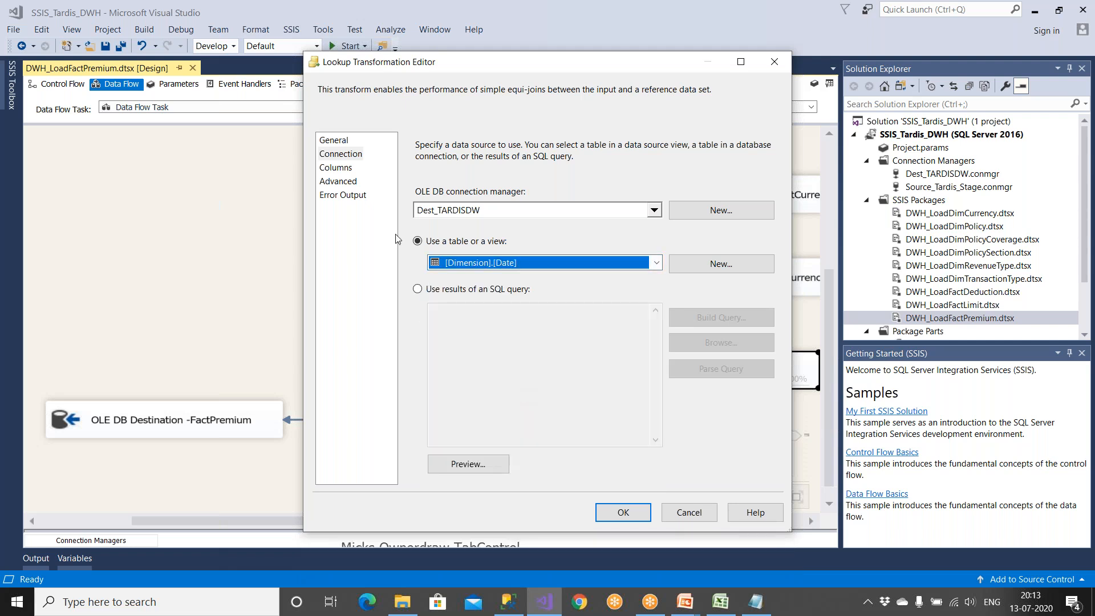
left_click(347, 168)
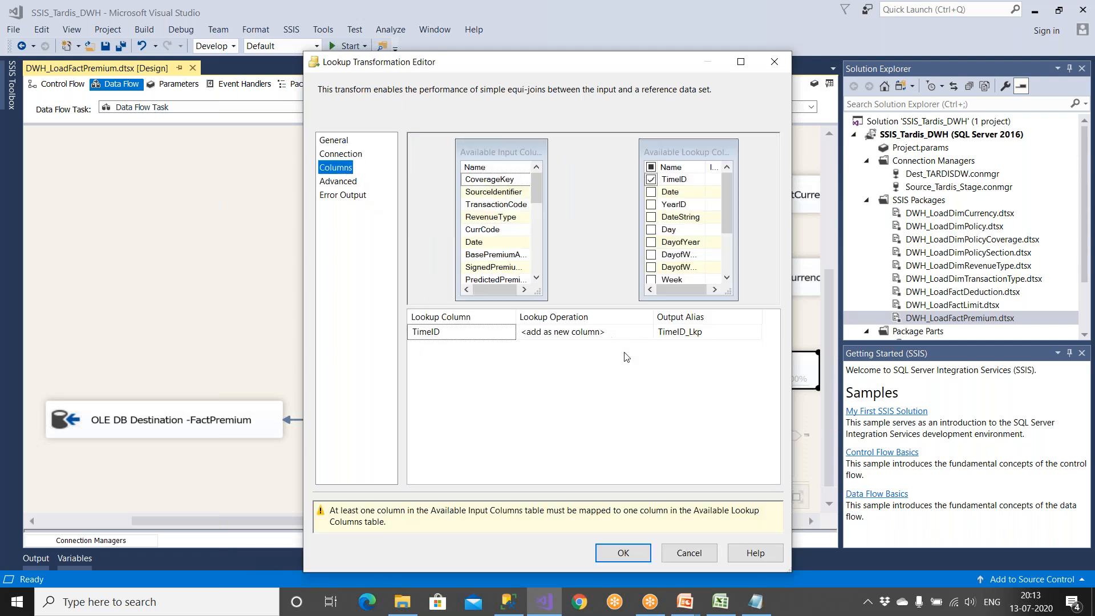
Try to map the input column Date to the lookup column Date, compare their data types and discard the lookup changes
left_click_drag(502, 245, 677, 192)
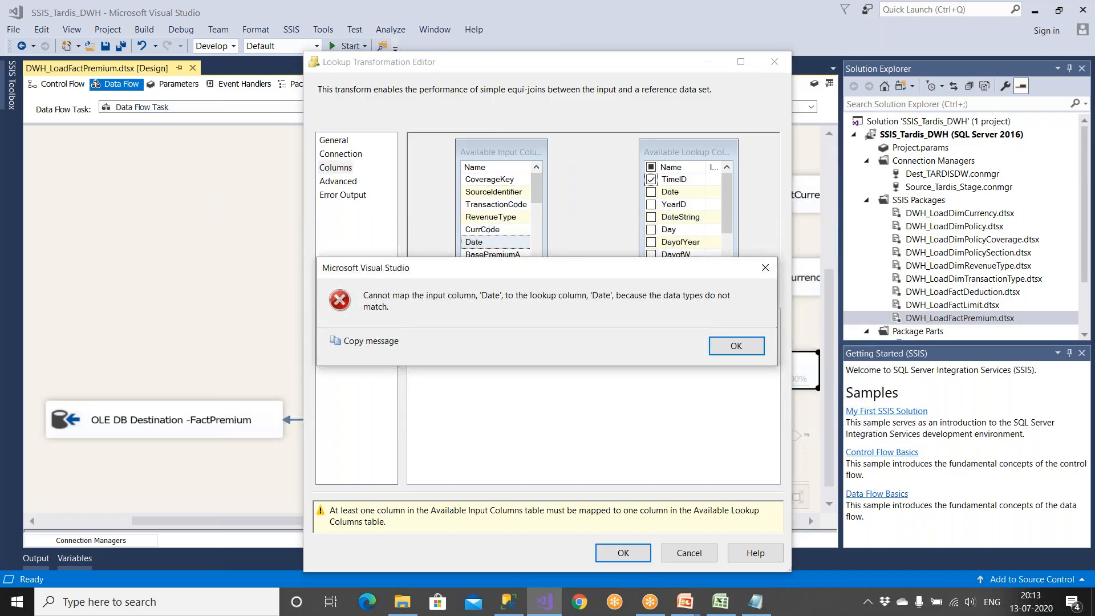
left_click(731, 349)
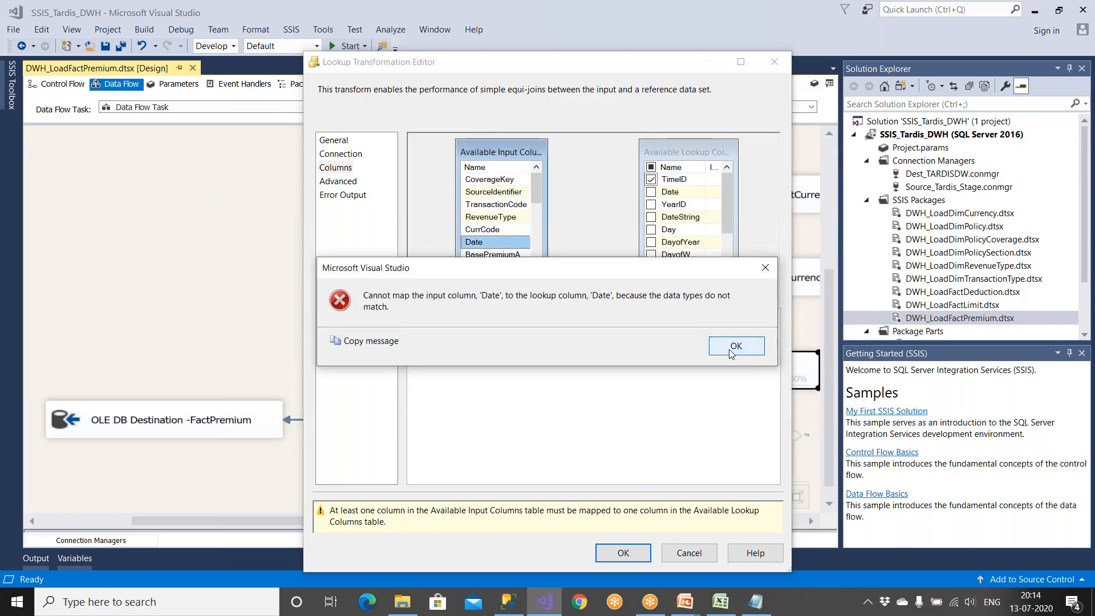
mouse_move(489, 247)
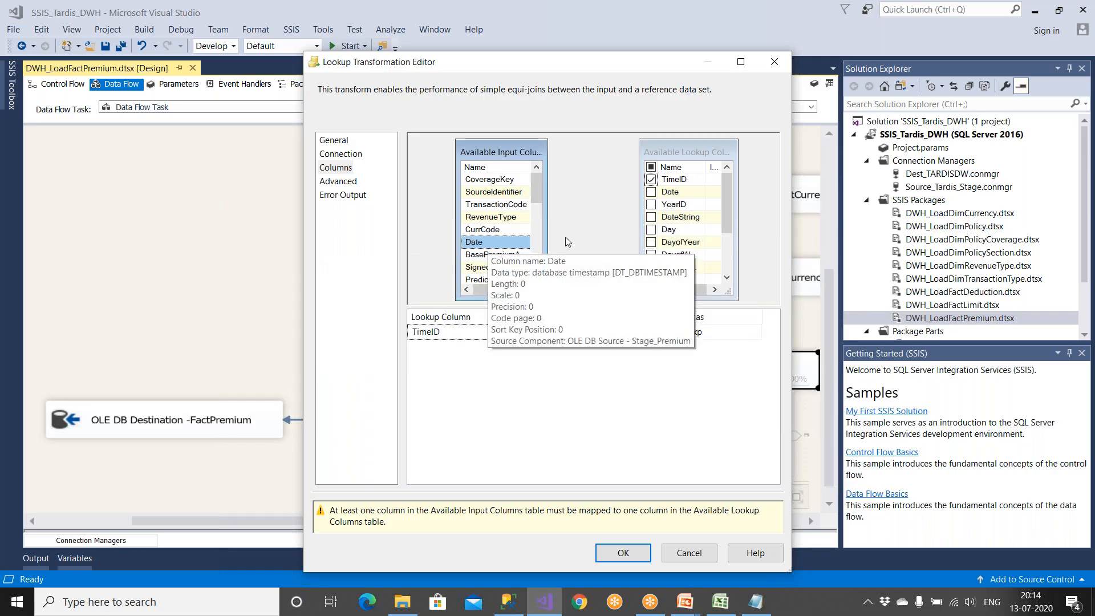
mouse_move(674, 194)
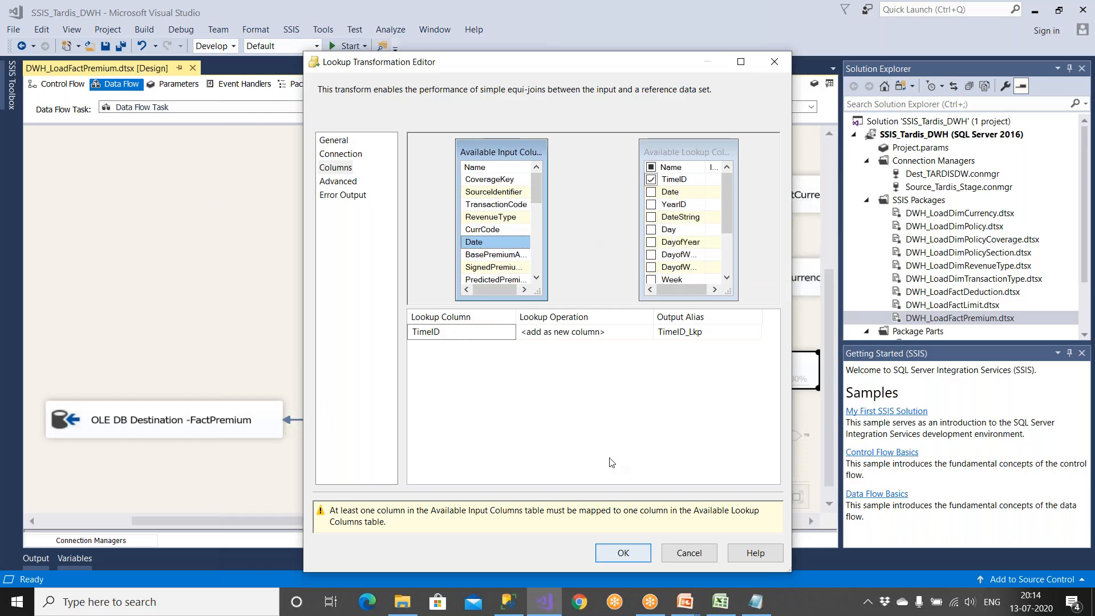
left_click(685, 554)
Check the data type set for Convert_Date in the Data Conversion transformation
scroll(546, 319, "up", 1)
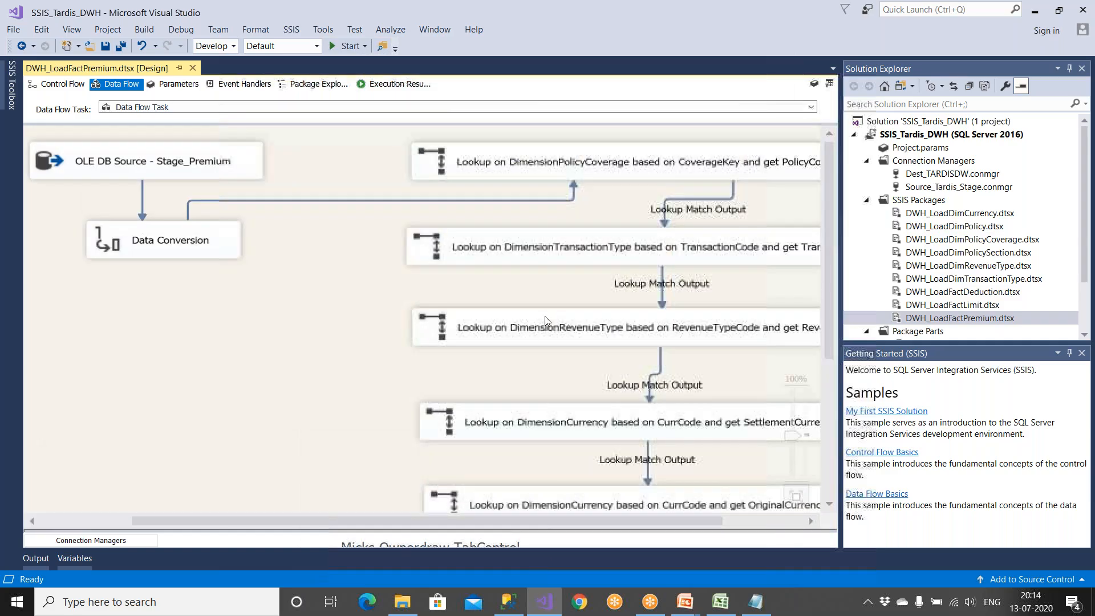
left_click(178, 253)
double_click(178, 253)
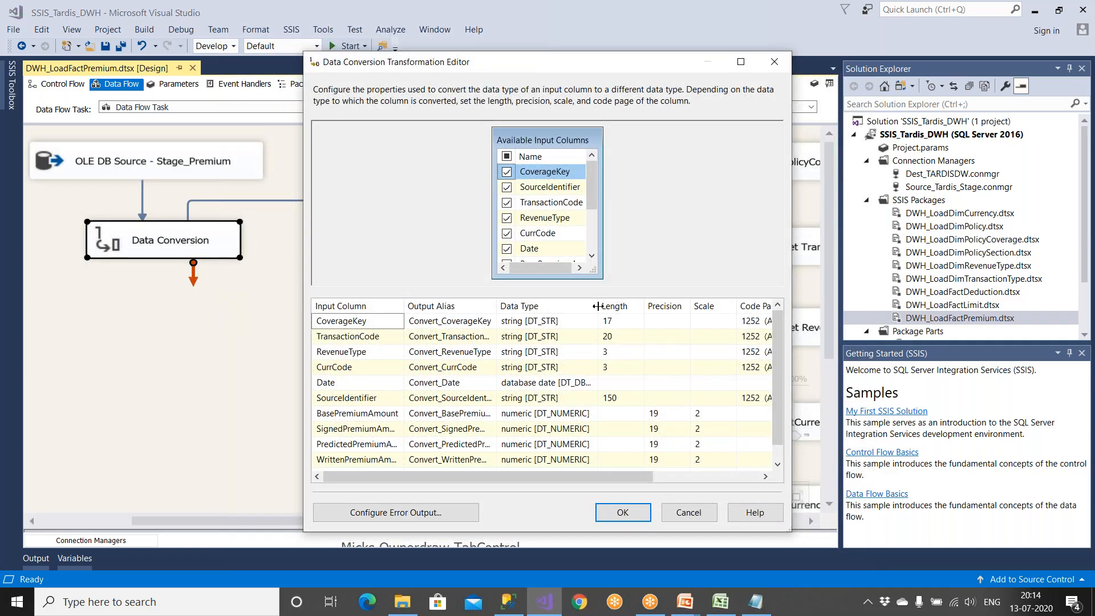
left_click_drag(597, 306, 650, 307)
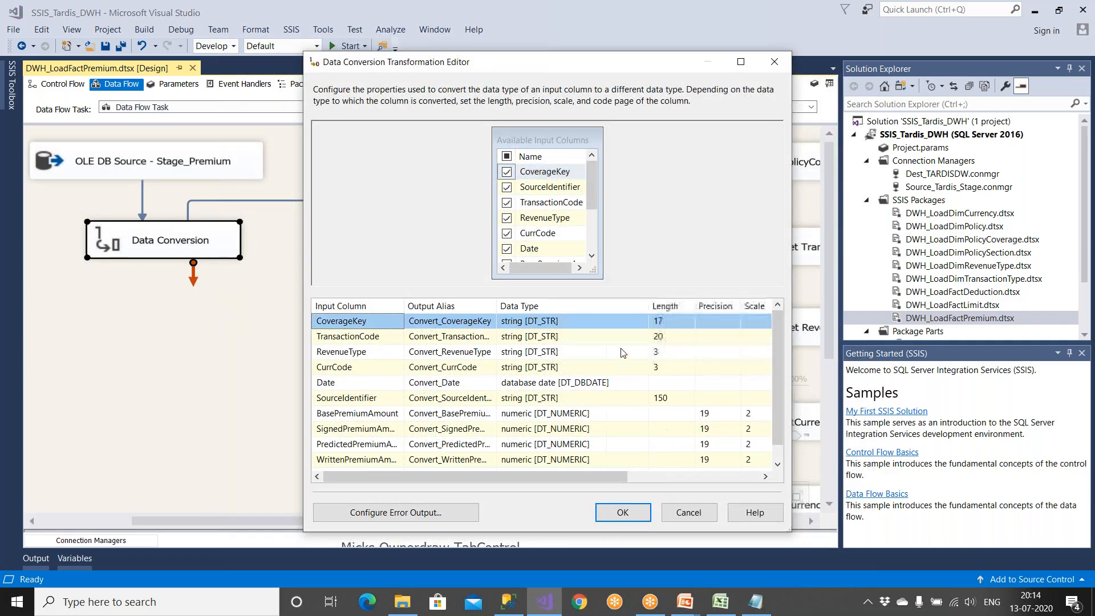
left_click(673, 510)
Set the DimensionDate lookup's reference table to [Dimension].[Date] over the Dest_TARDISDW connection
scroll(582, 385, "down", 6)
scroll(586, 372, "up", 3)
scroll(586, 371, "up", 3)
scroll(587, 371, "down", 6)
left_click_drag(655, 519, 757, 518)
left_click(661, 359)
double_click(660, 358)
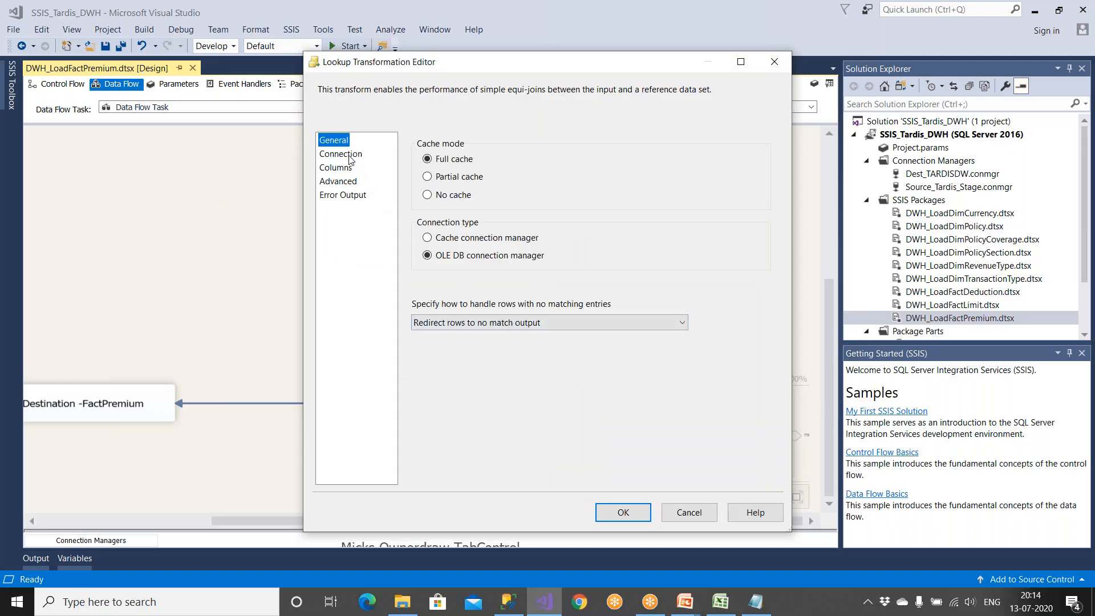
left_click(341, 154)
left_click(497, 262)
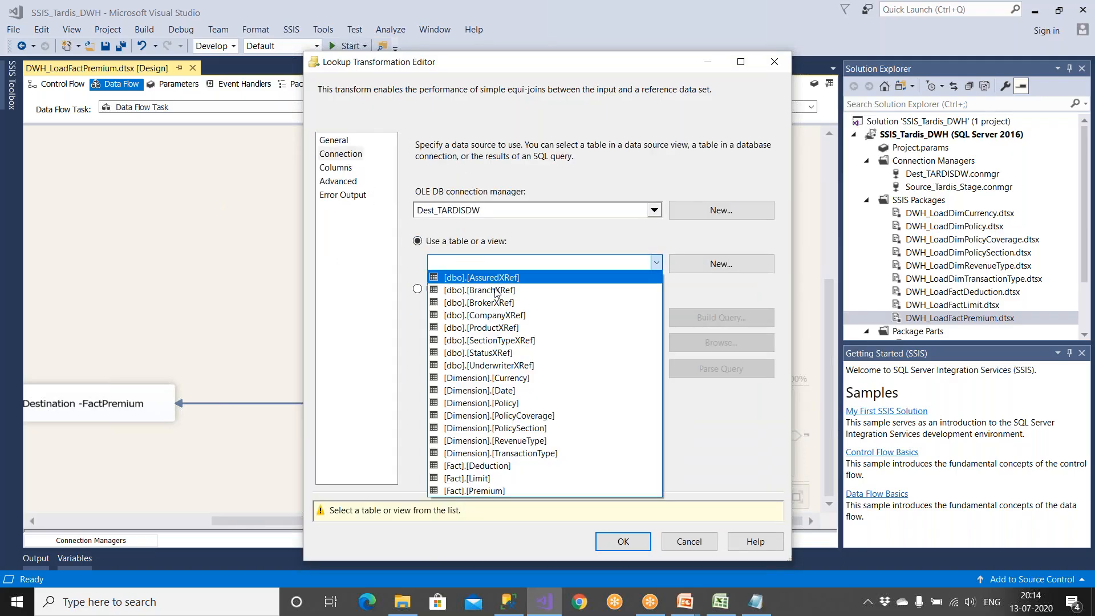
left_click(485, 390)
Map the input column Convert_Date to the lookup column Date, accept the lookup and save the package
left_click(336, 168)
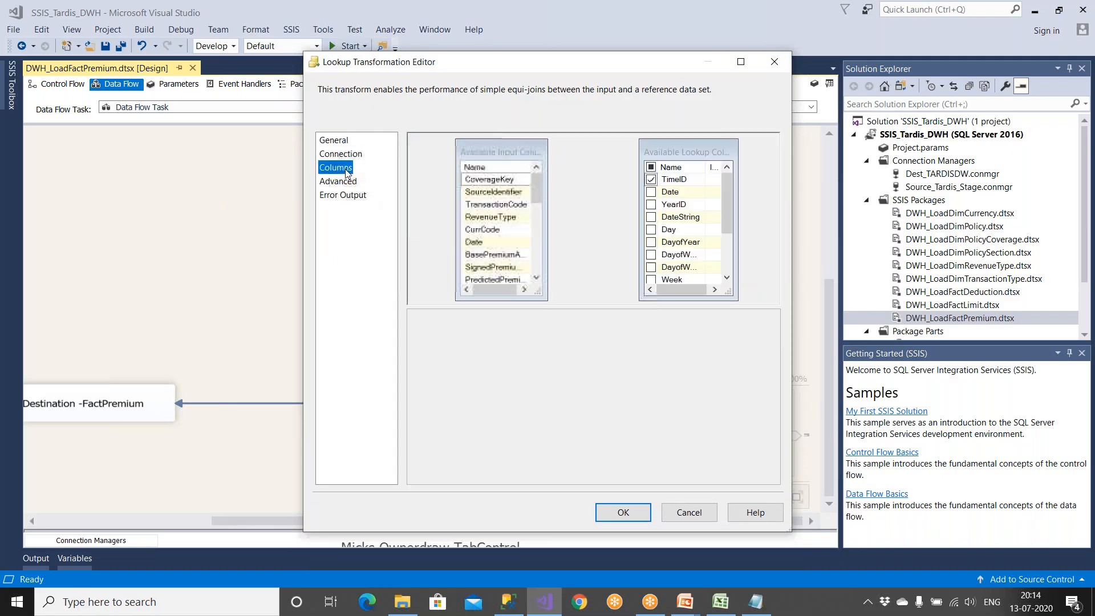
left_click(491, 243)
left_click(538, 279)
left_click(538, 279)
double_click(538, 279)
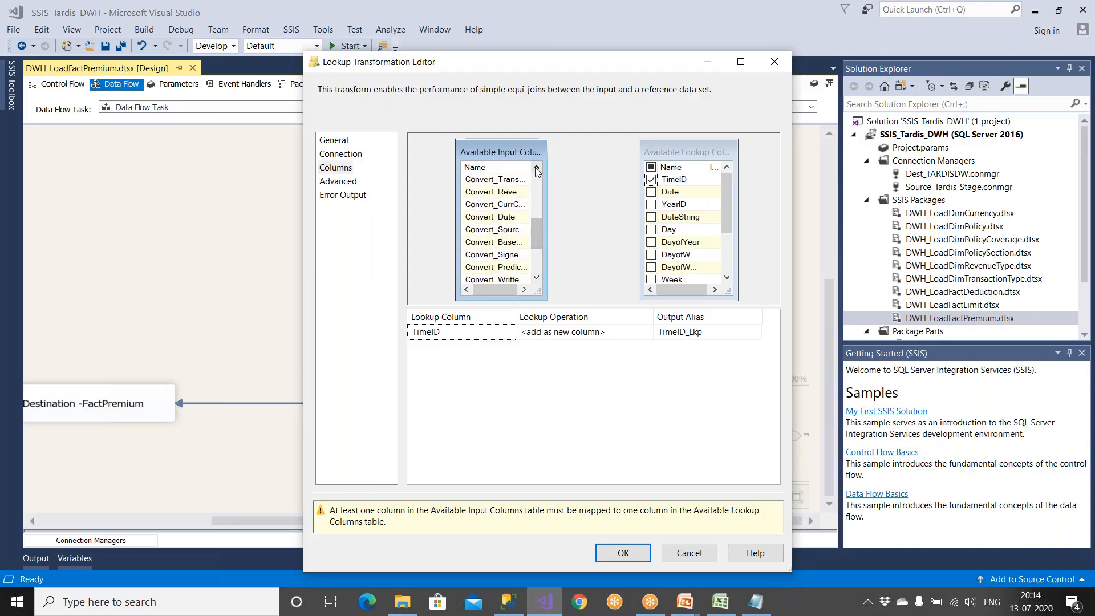
mouse_move(547, 180)
left_mouse_down()
mouse_move(577, 181)
mouse_move(562, 171)
left_mouse_up()
left_click_drag(514, 221, 673, 194)
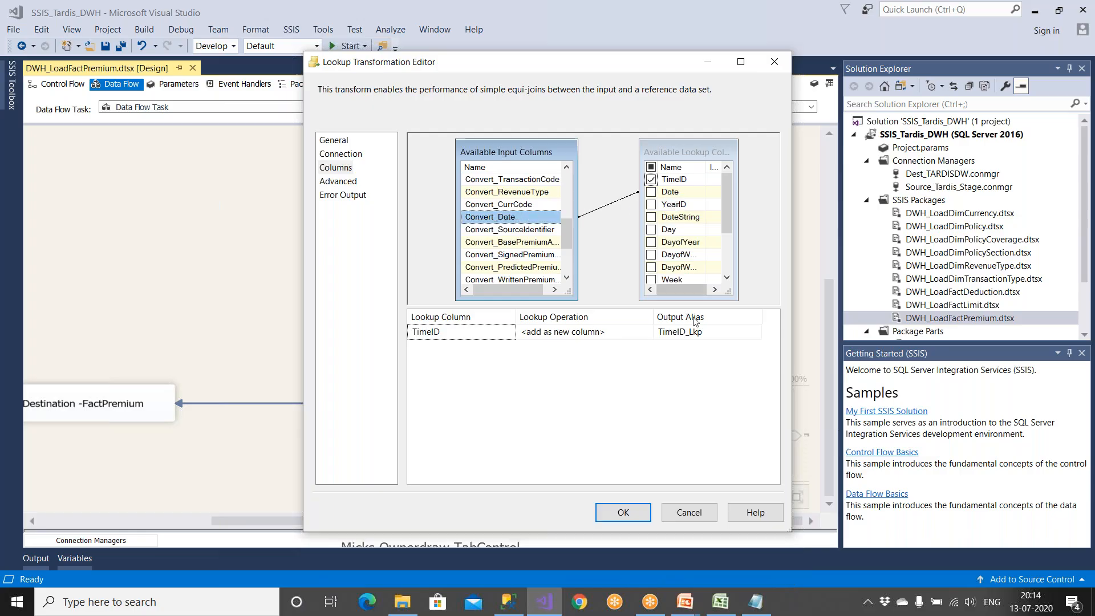
left_click(625, 514)
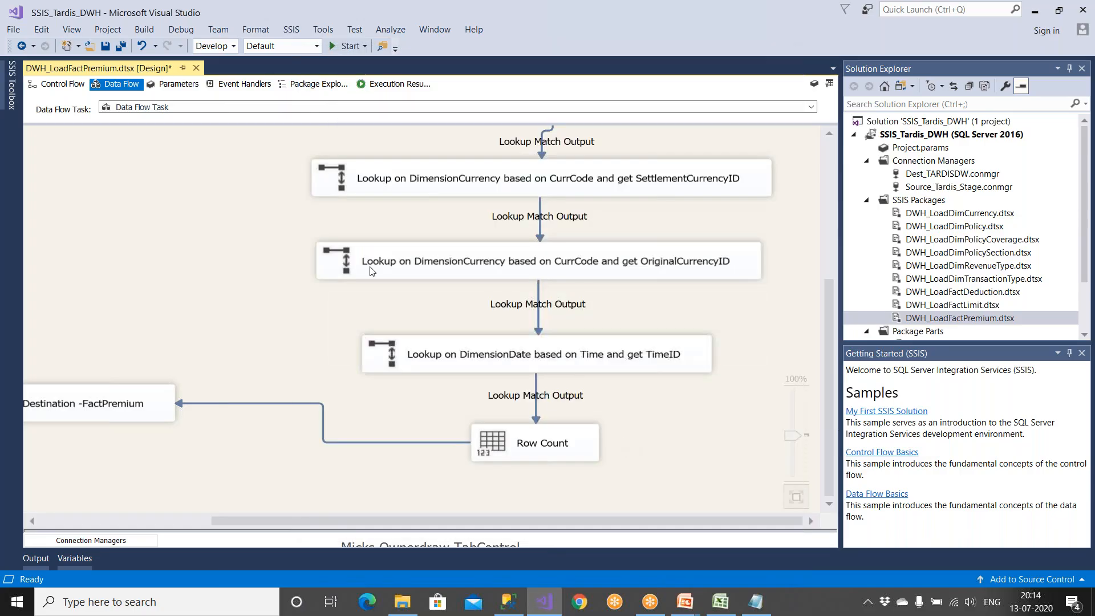
key("ctrl+s")
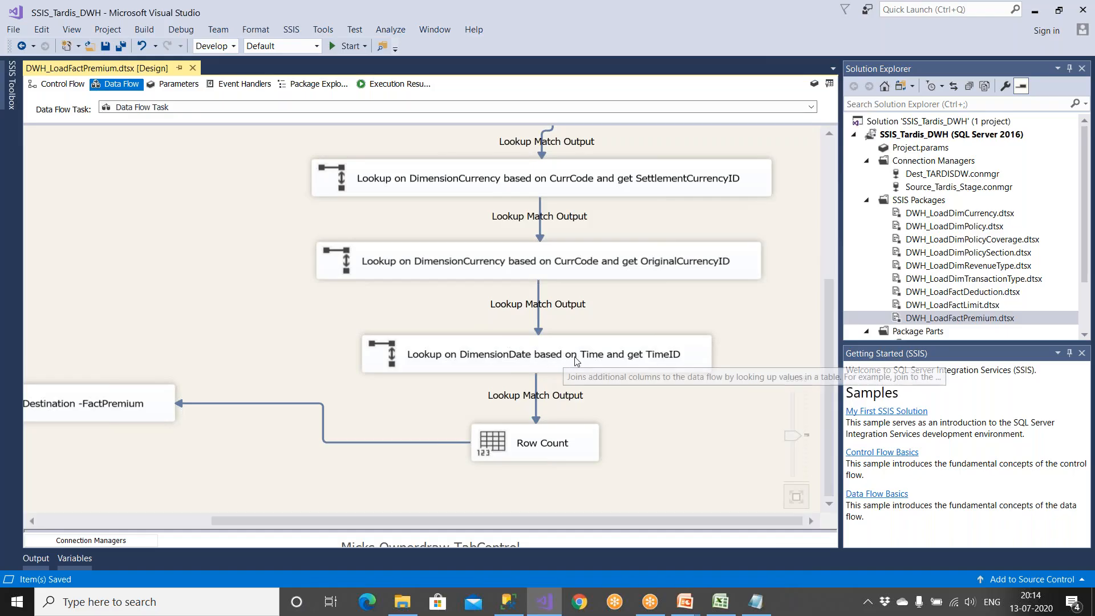
left_click(585, 361)
double_click(585, 361)
left_click(688, 511)
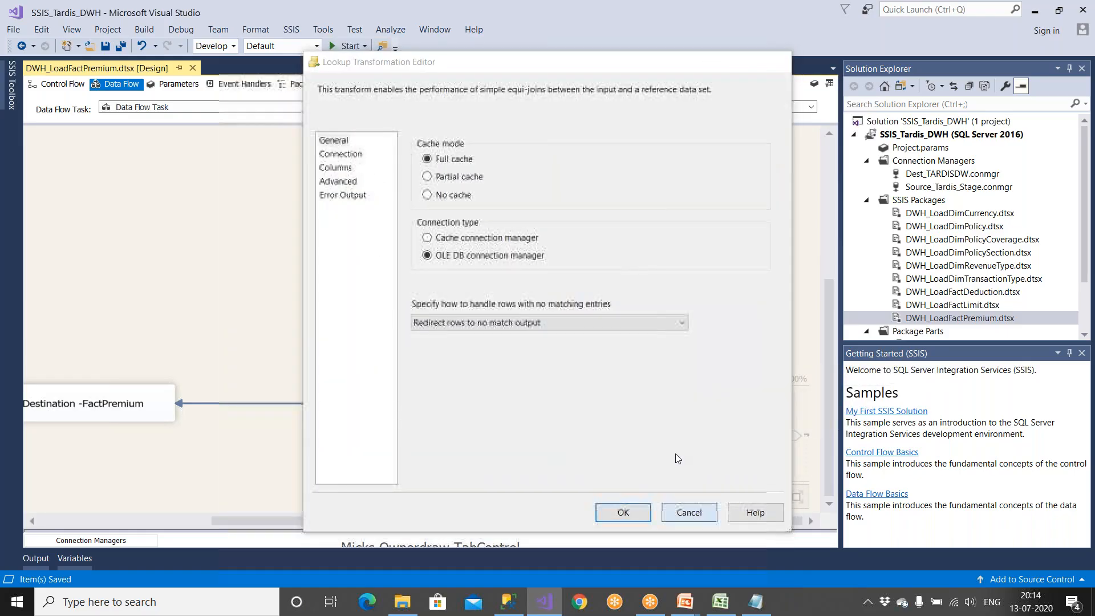
Rename the DimensionDate lookup as "Lookup on DimensionDate based on Date and get TimeID"
left_click(640, 351)
right_click(605, 360)
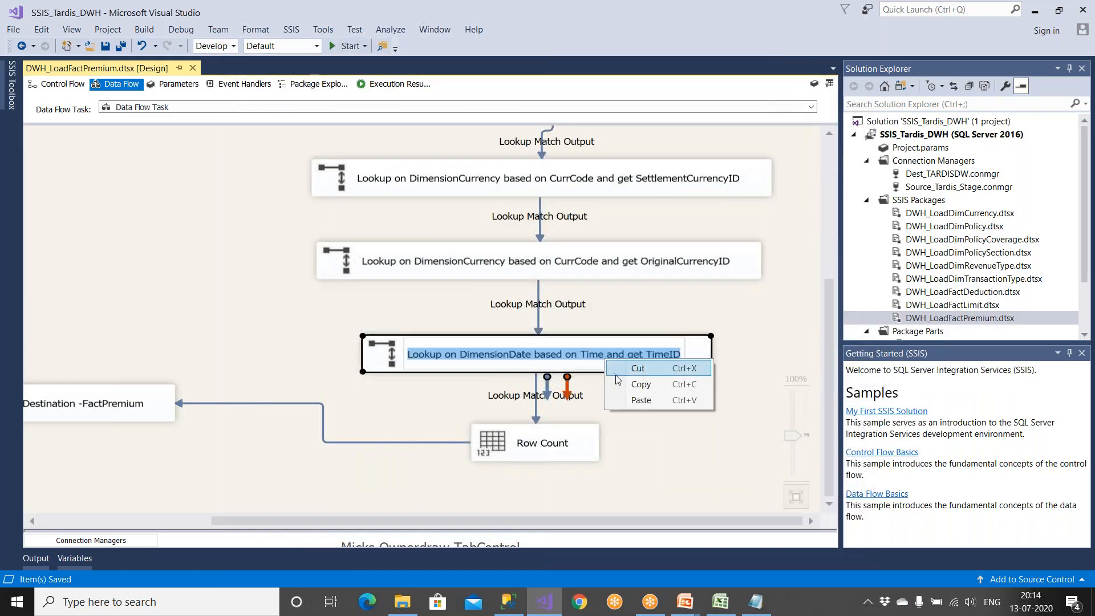
left_click(580, 360)
key("shift+Right")
key("shift+Right")
key("shift+Right")
key("shift+Right")
type("DAte")
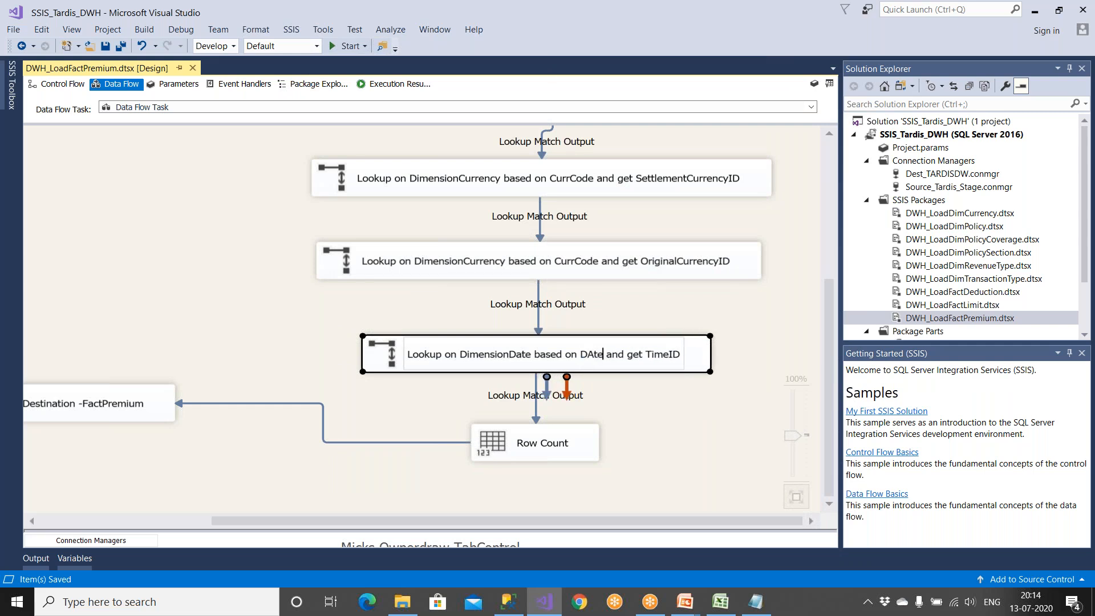
key("BackSpace")
key("BackSpace")
key("BackSpace")
type("ate")
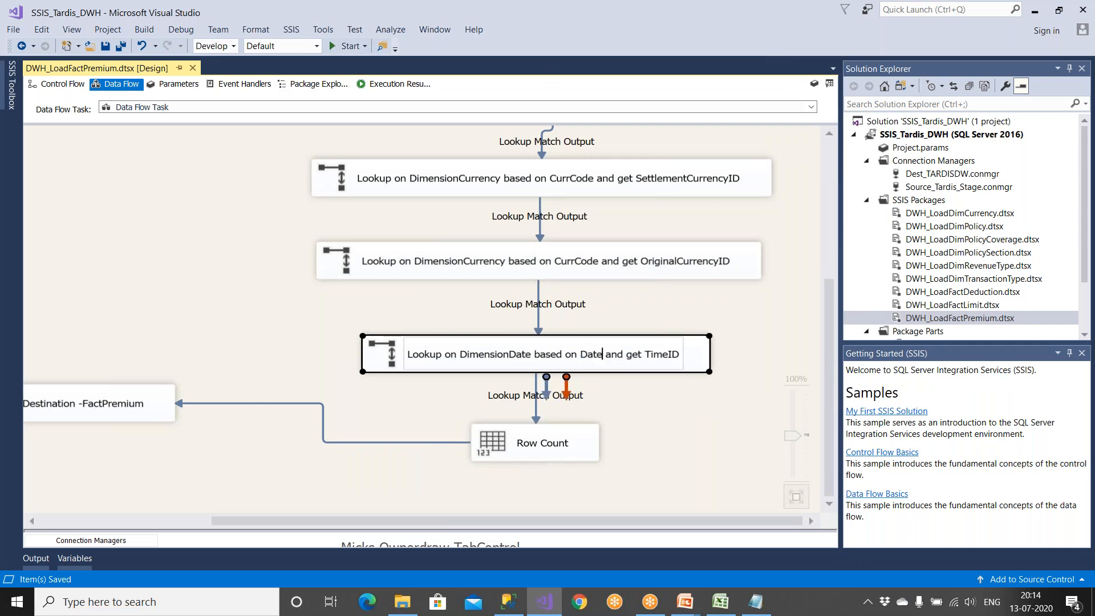
left_click(659, 401)
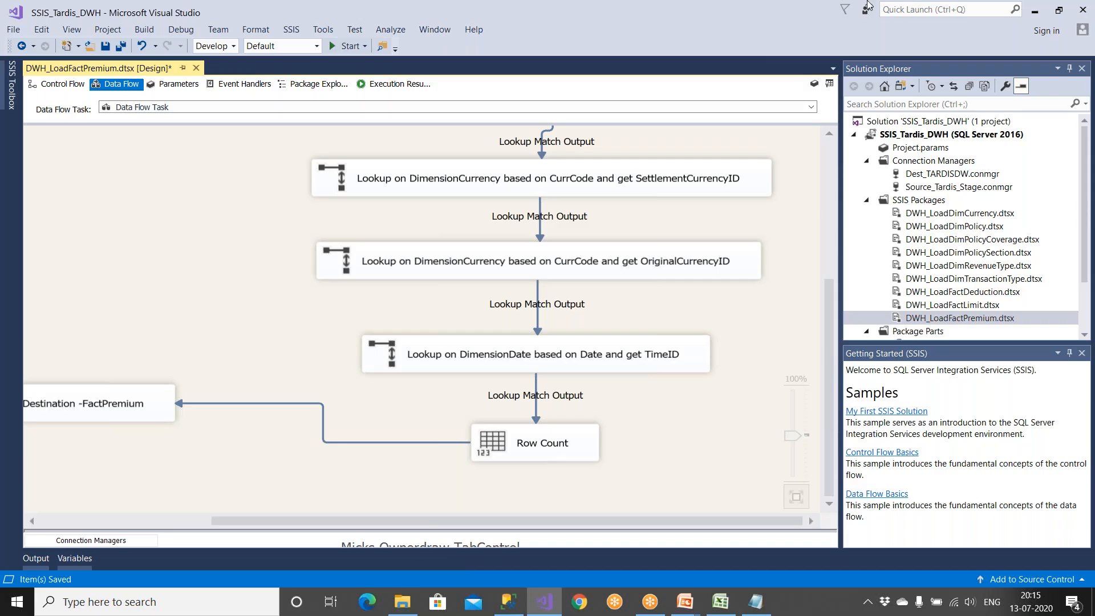
Open NewTimeDimScripts - Dim_Date.txt from the Tardis DWH folder, enlarge its window and view the Dimension.Date table definition
left_click(402, 599)
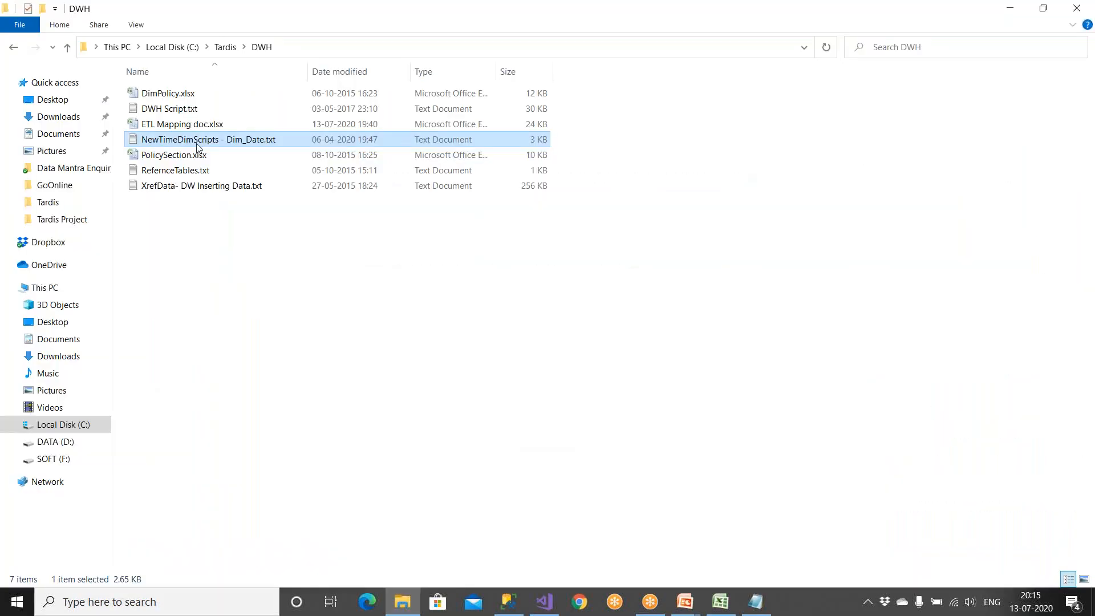
left_click(197, 144)
left_click(238, 227)
left_click(252, 140)
double_click(252, 140)
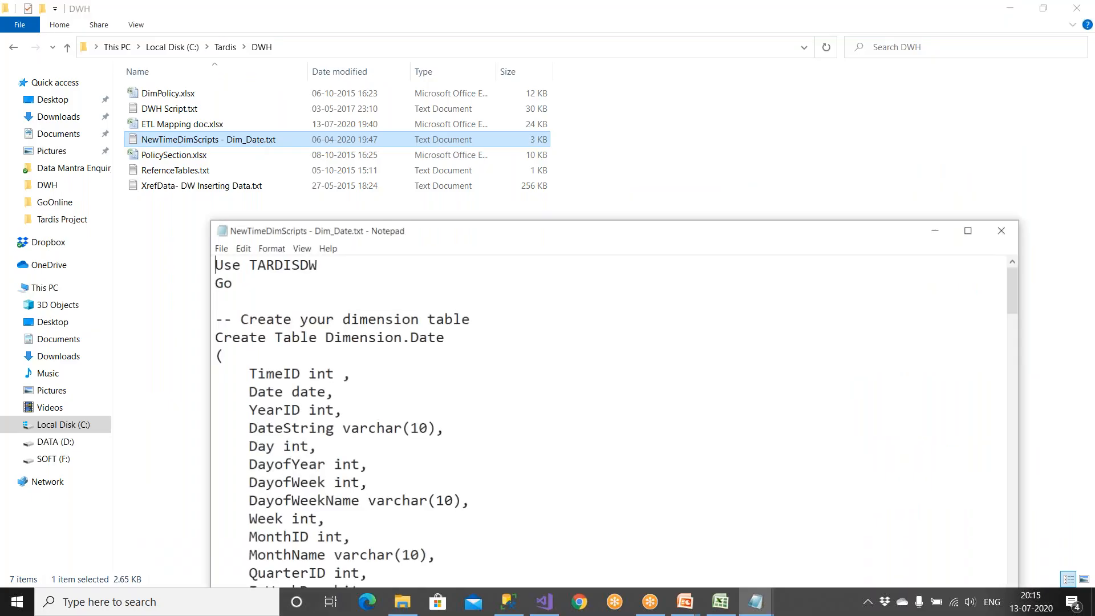
left_click_drag(216, 337, 324, 428)
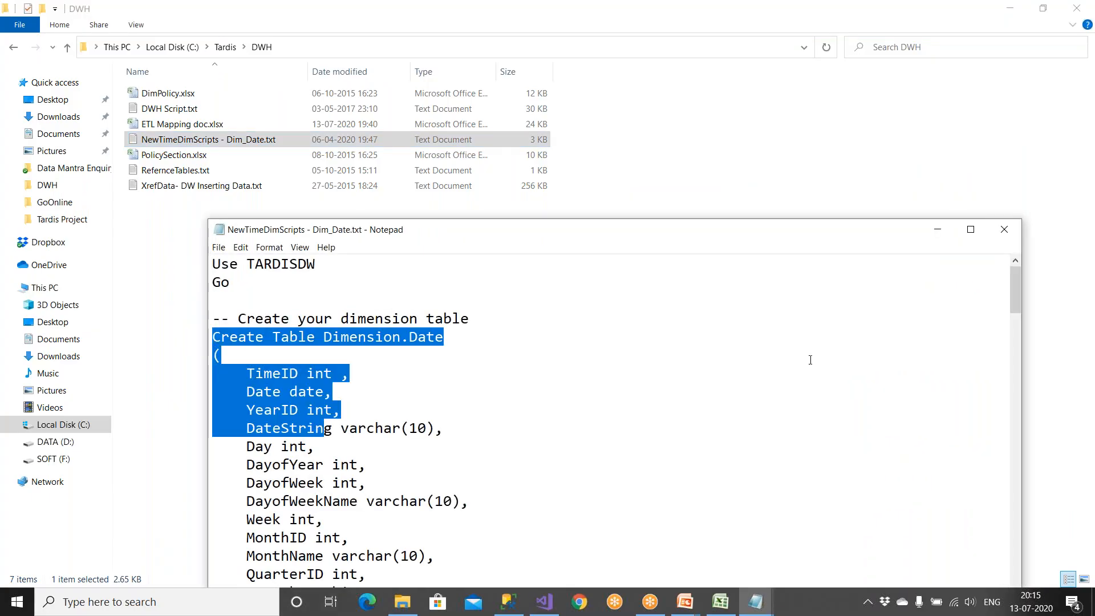
left_click(970, 229)
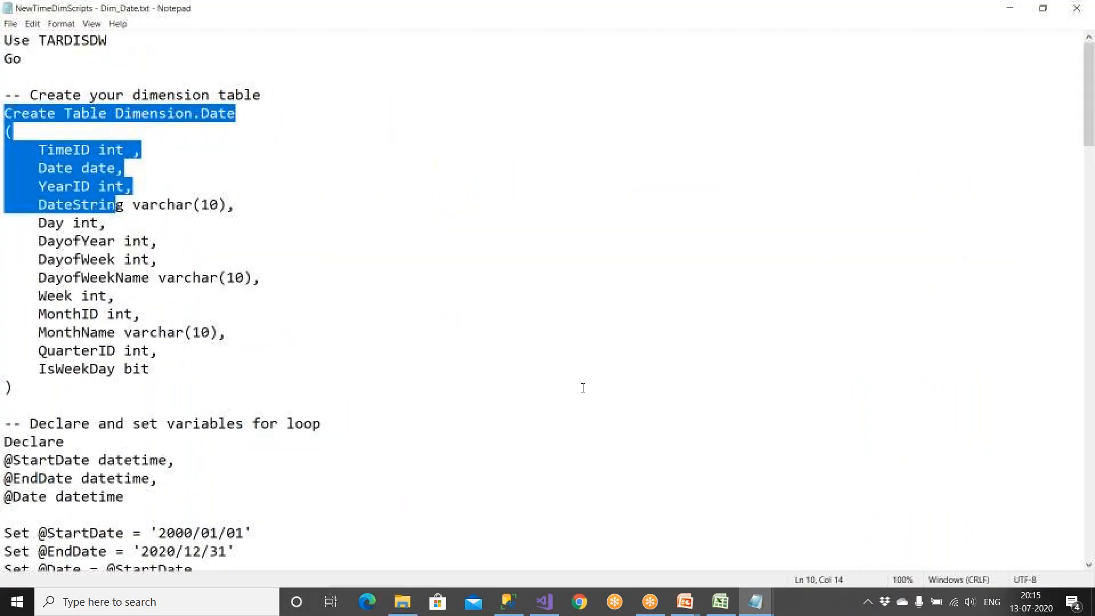
Review the script's loop variables, date insert loop, TimeID update, primary key, fact table constraints and Dimension.Time drop statement
scroll(111, 331, "down", 2)
left_click_drag(5, 314, 12, 405)
scroll(76, 416, "down", 12)
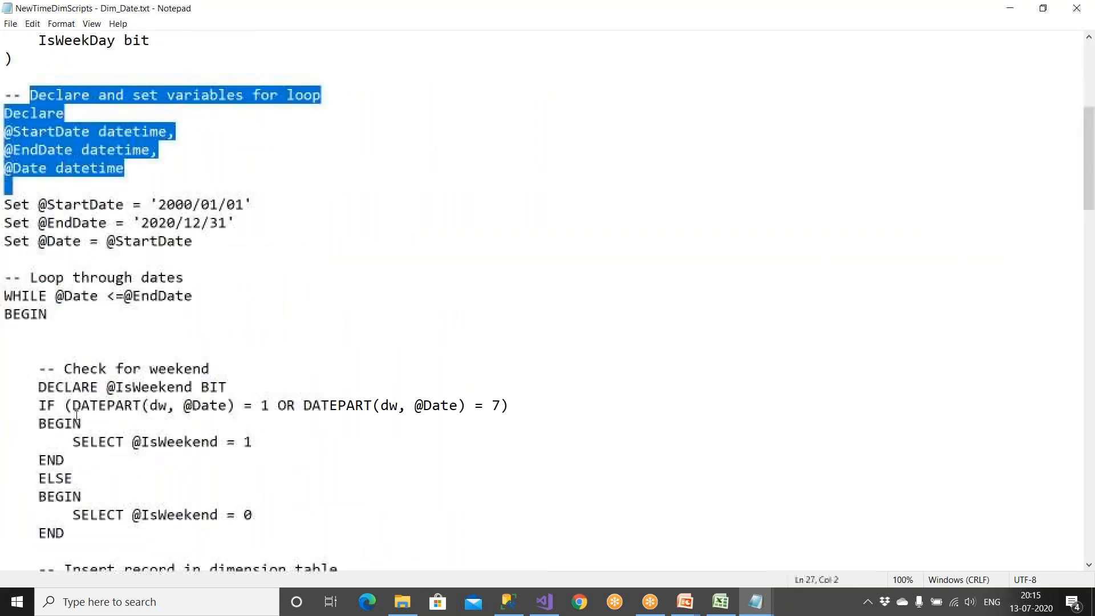
scroll(76, 415, "down", 9)
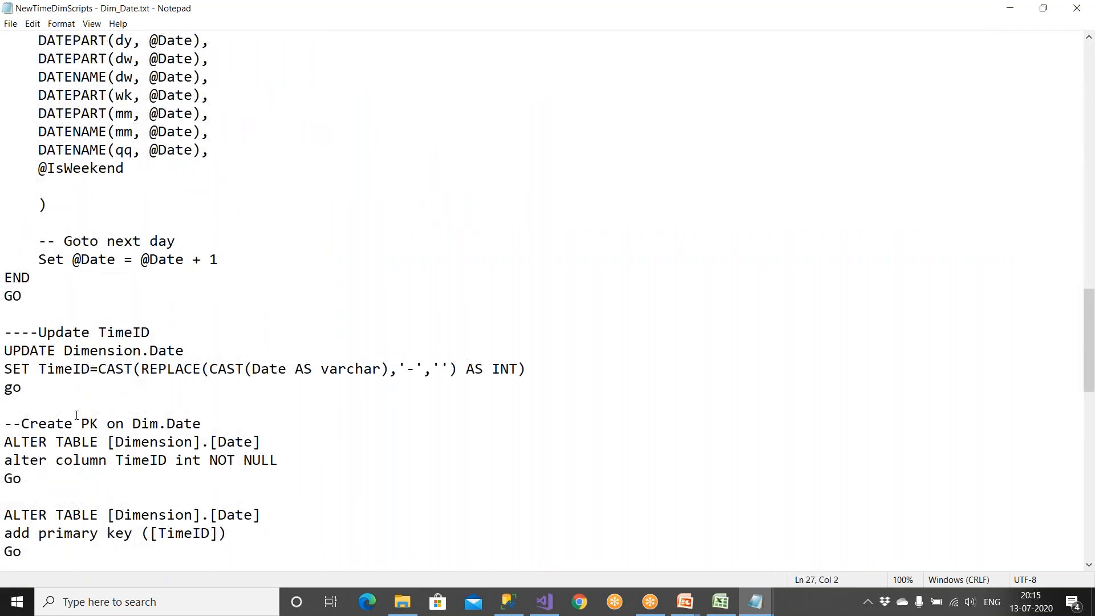
left_click(31, 309, "shift")
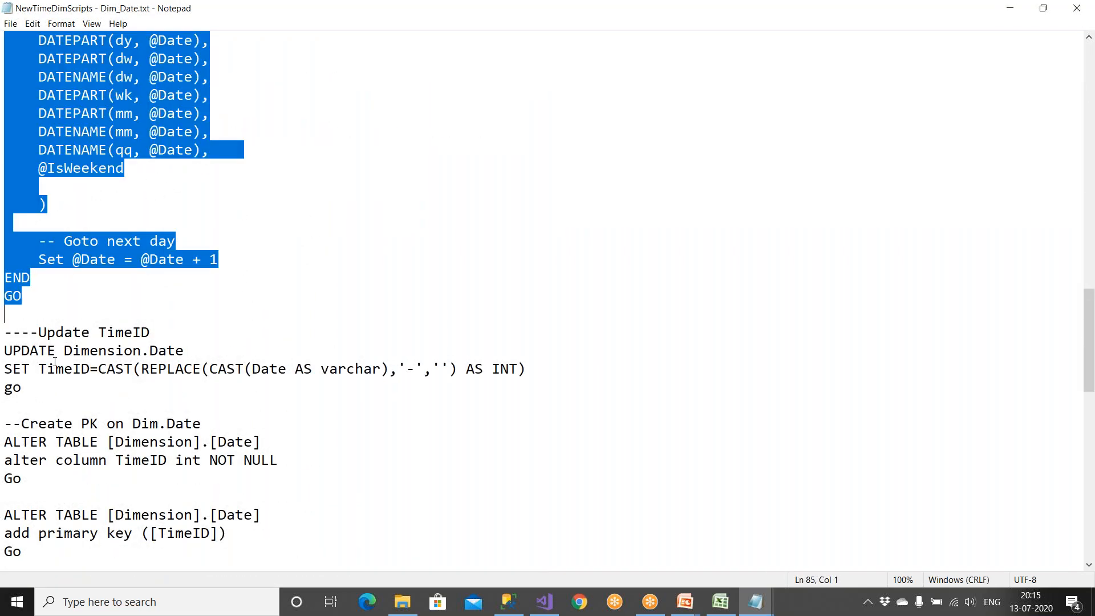
scroll(51, 351, "down", 4)
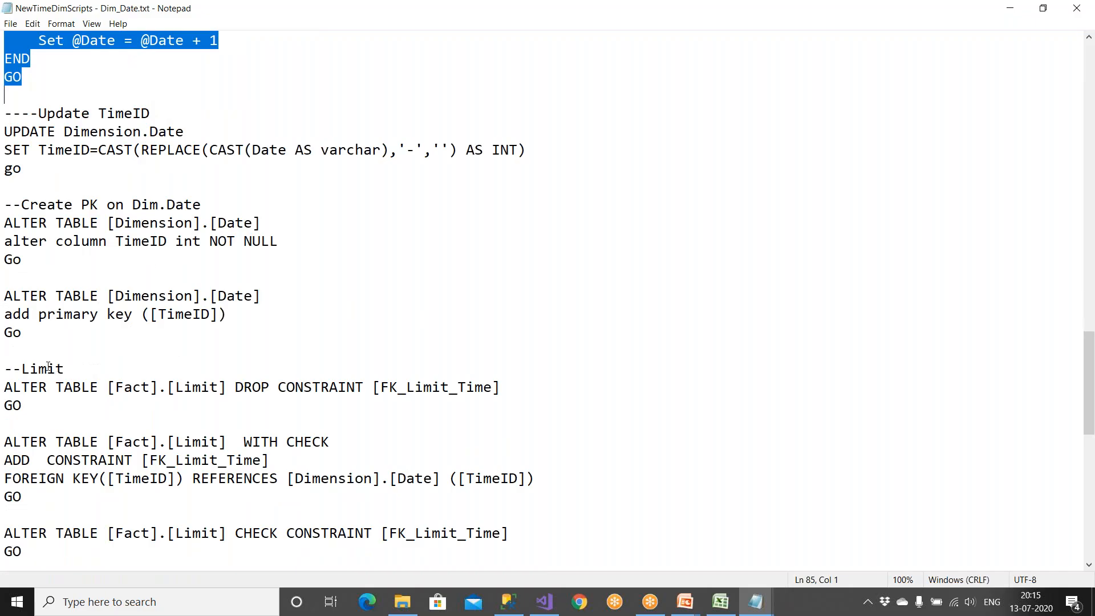
left_click_drag(4, 205, 99, 364)
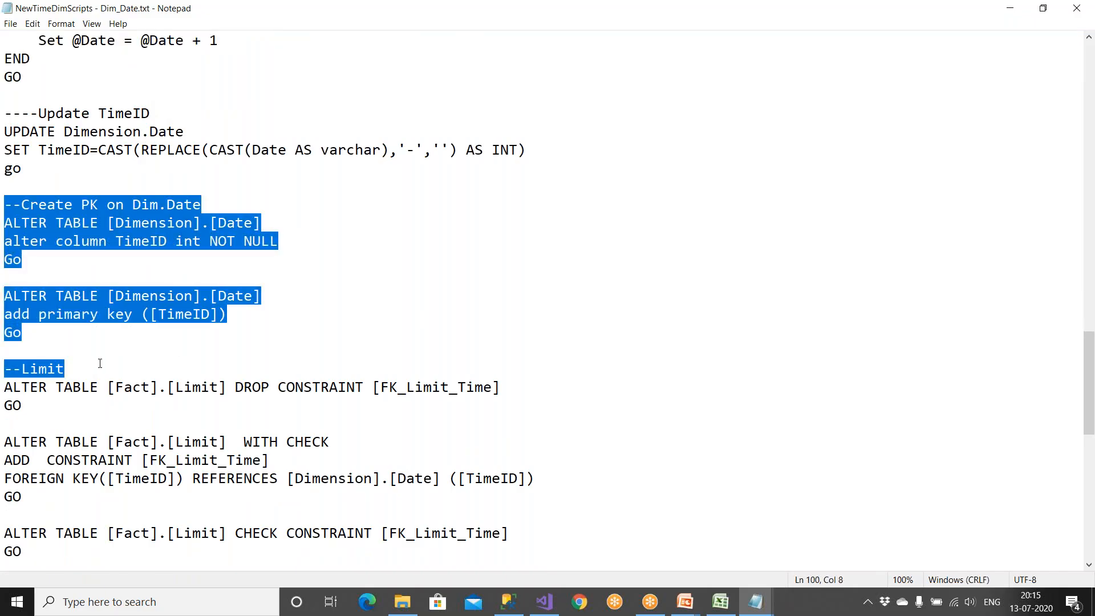
scroll(100, 364, "down", 4)
scroll(91, 368, "down", 5)
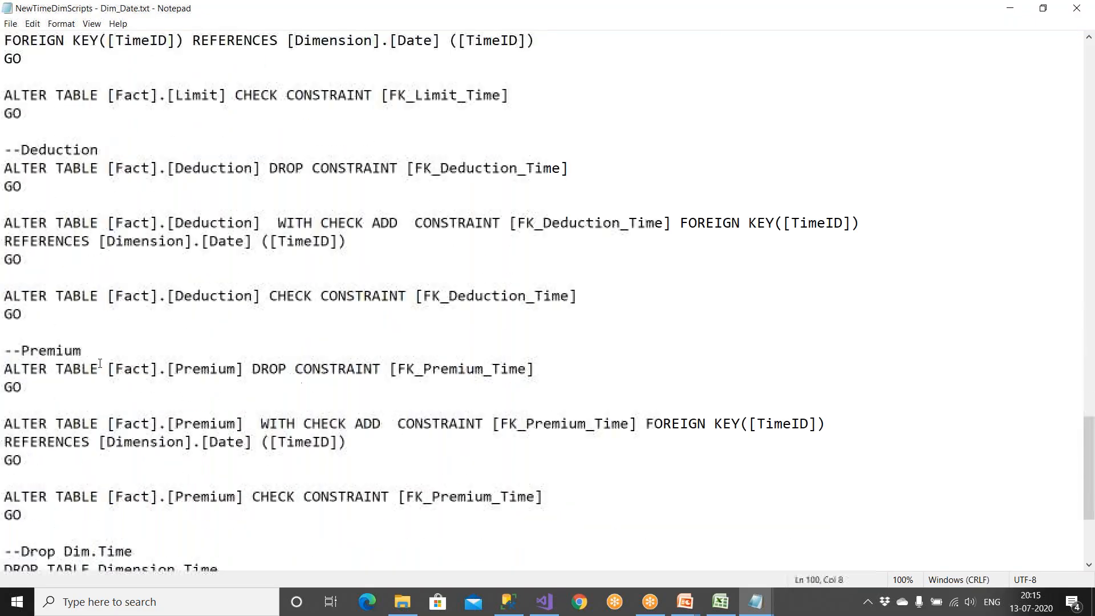
left_click_drag(59, 438, 5, 388)
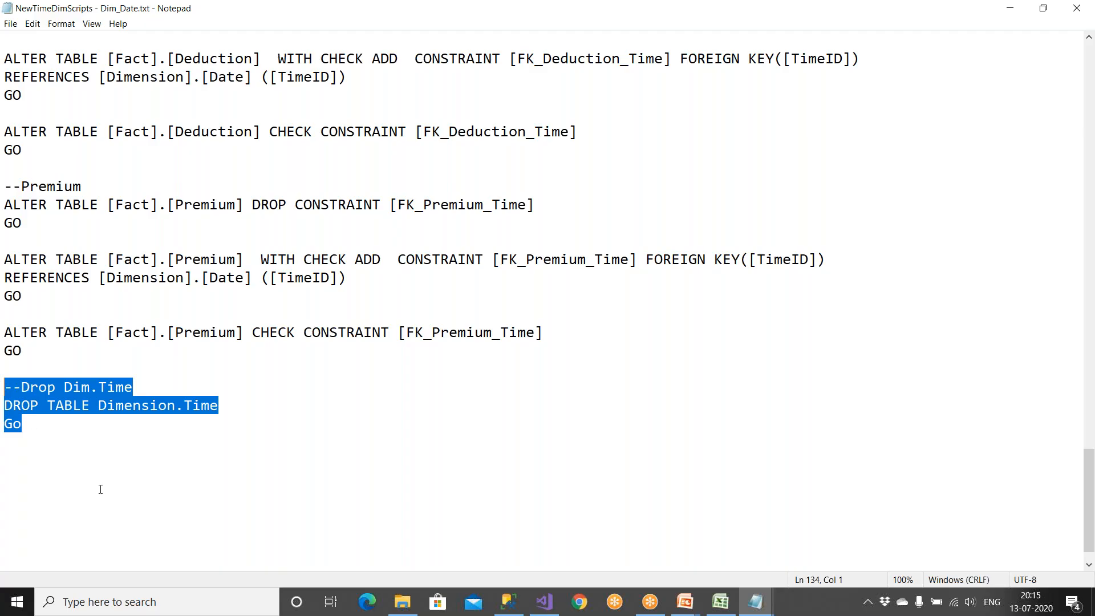
Recheck the script's Create Table Dimension.Date statement, and close the script file and the DWH folder
scroll(101, 490, "up", 20)
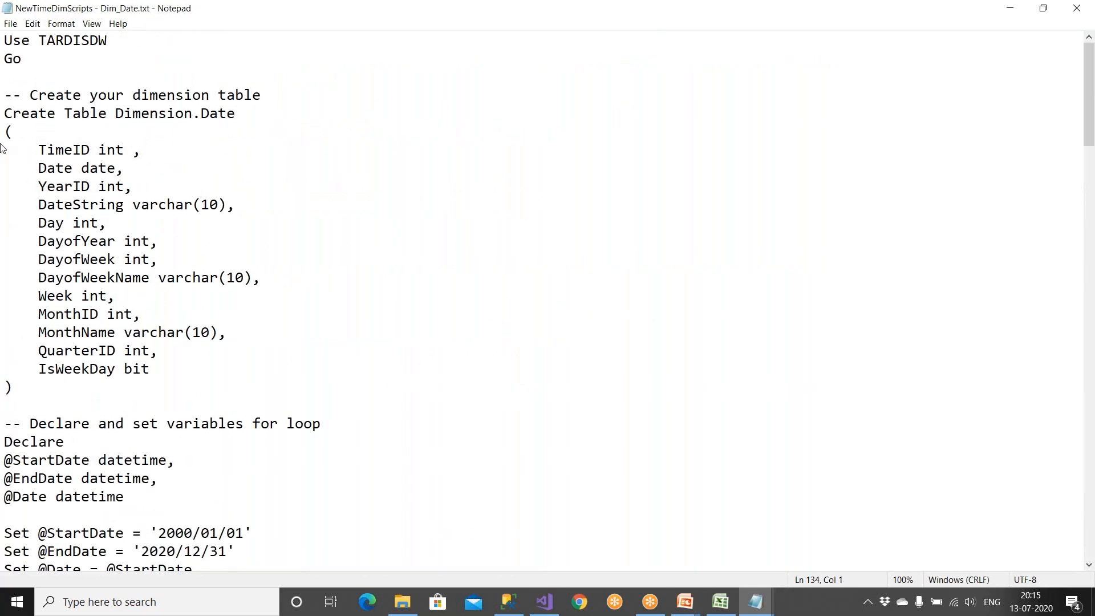
left_click_drag(115, 115, 303, 135)
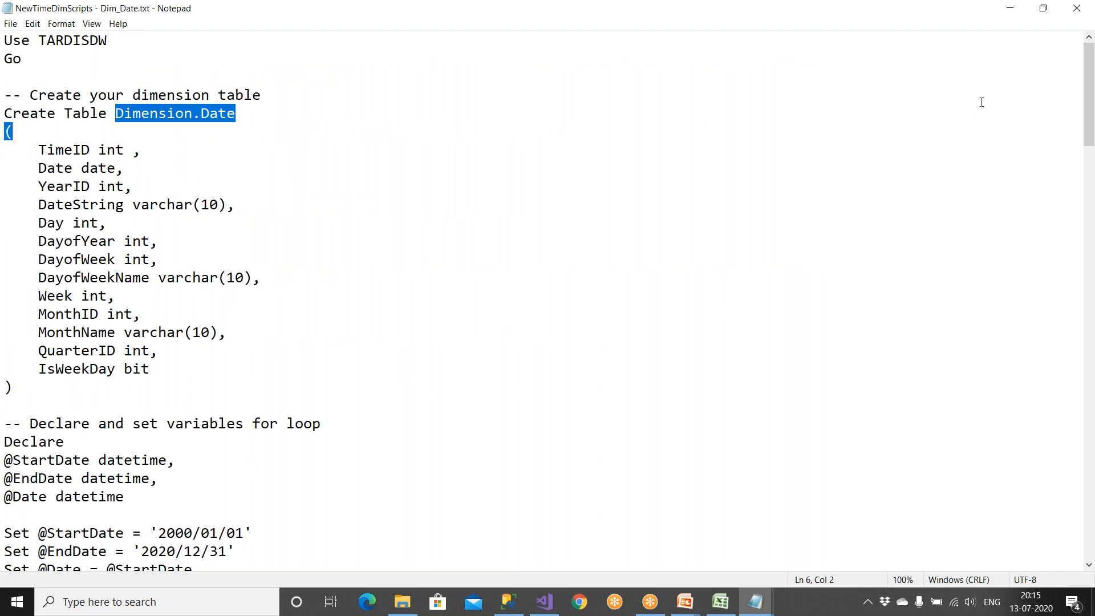
left_click(1076, 9)
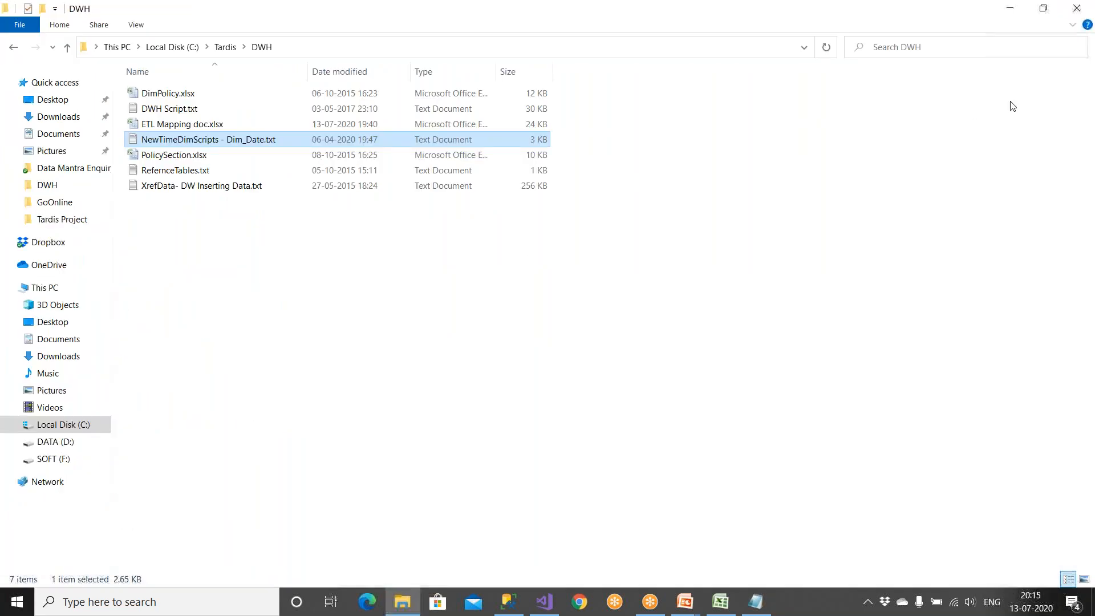
left_click(1076, 8)
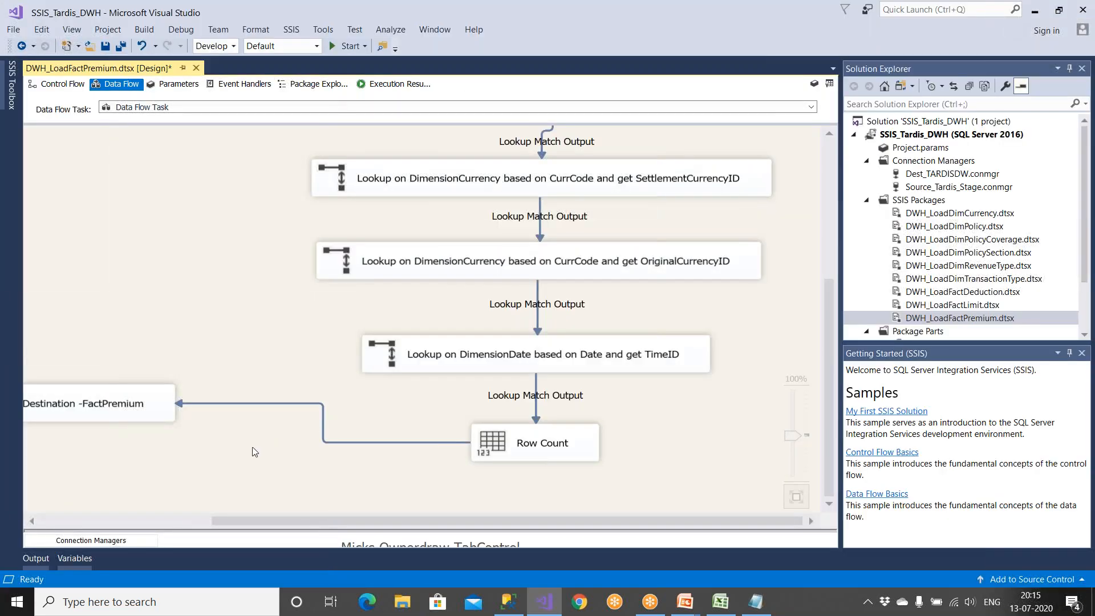
Check the FactDeduction mapping sheet in Excel and run the Fact.Premium and Fact.Deduction select queries in SQL Server Management Studio
left_click(161, 519)
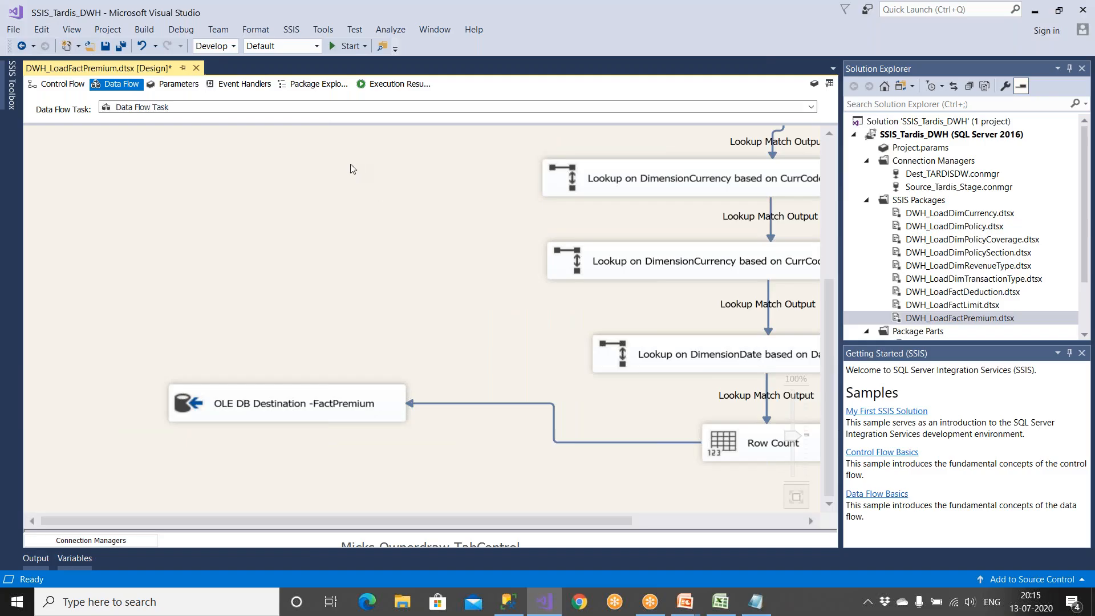
left_click(721, 602)
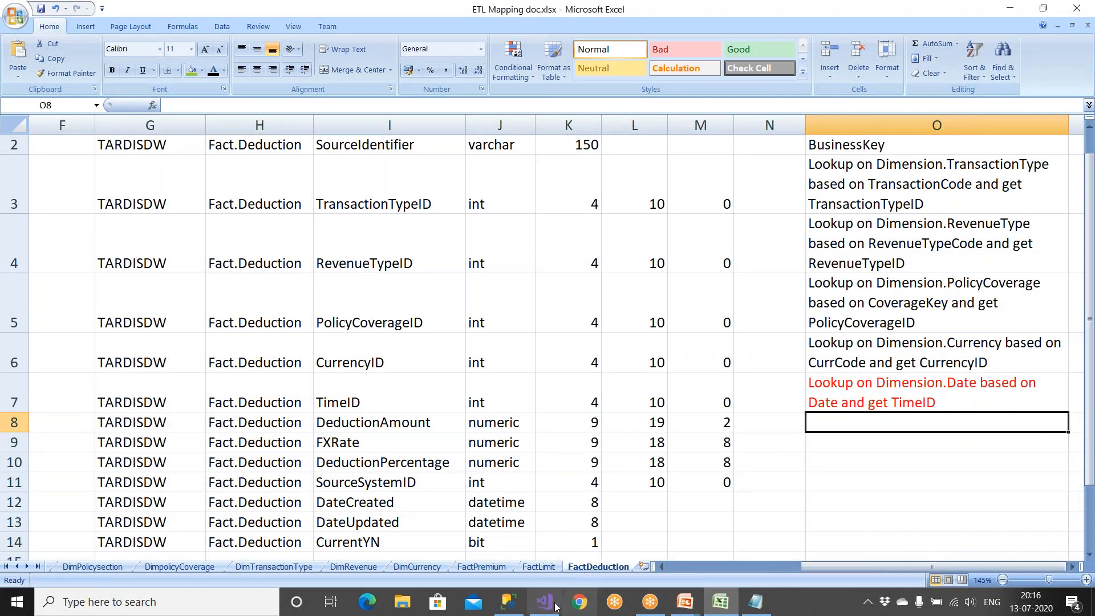
left_click(509, 601)
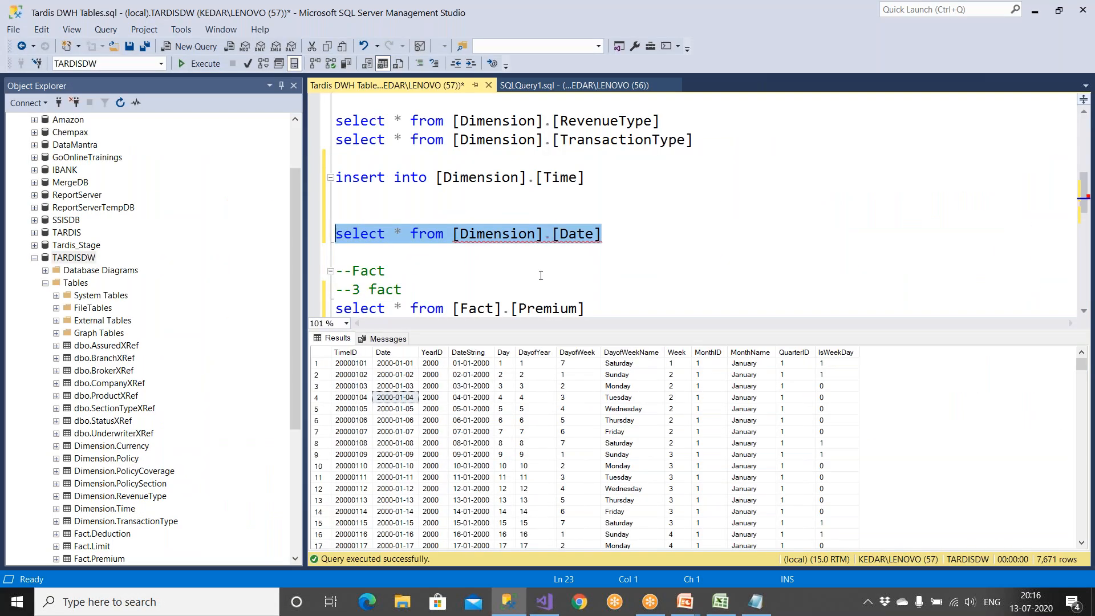
scroll(541, 276, "down", 1)
left_click_drag(596, 254, 336, 253)
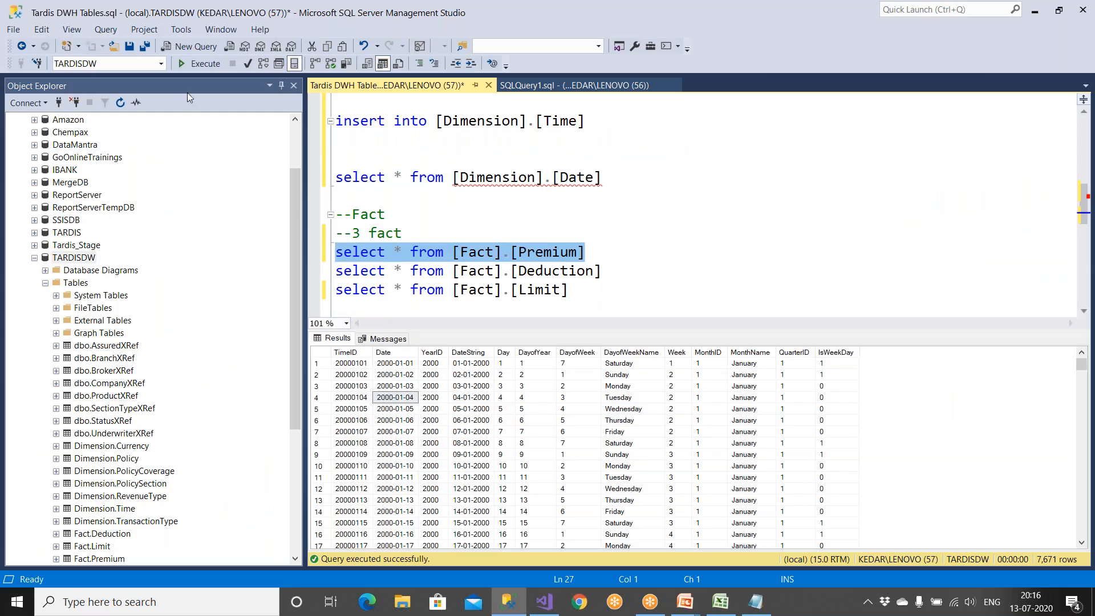
left_click(198, 64)
left_click_drag(603, 272, 299, 266)
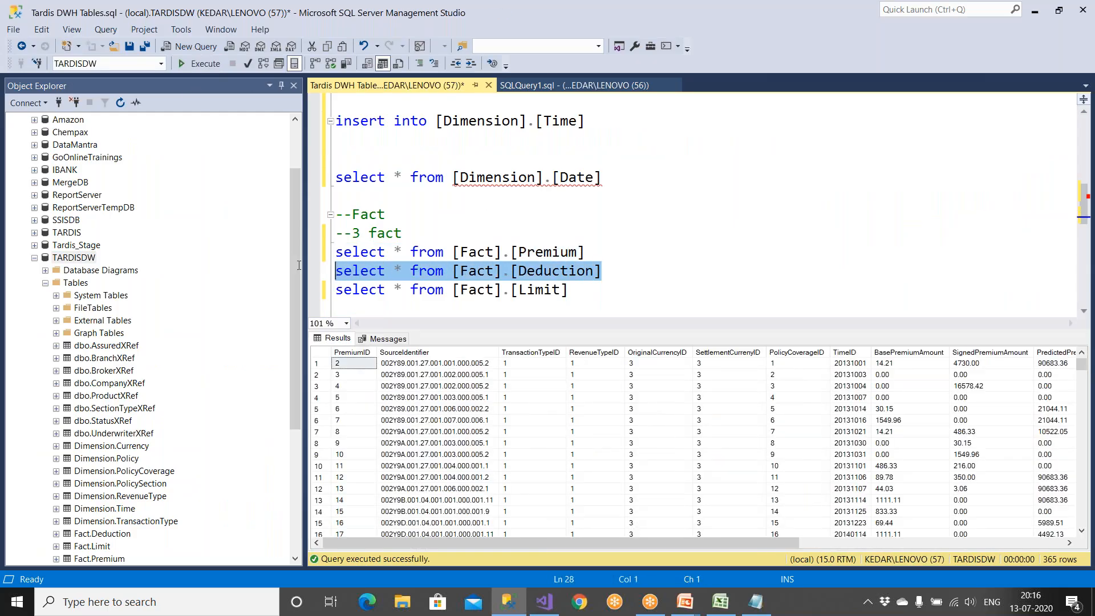
left_click(200, 68)
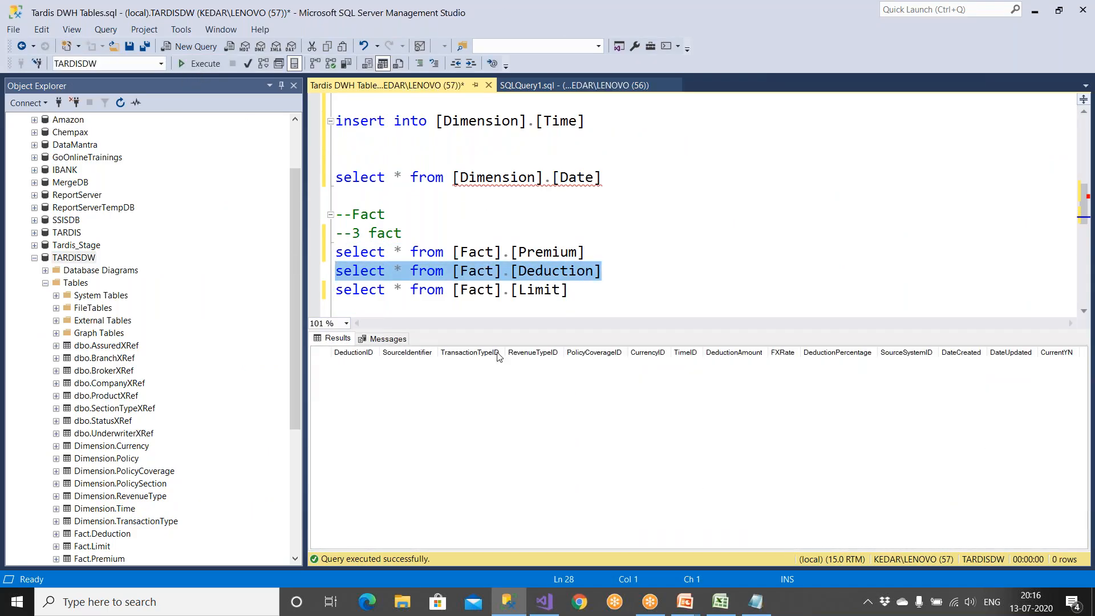
Switch to Visual Studio and review the DimensionDate lookup's connection, data preview and column mapping, and accept the lookup
left_click(544, 602)
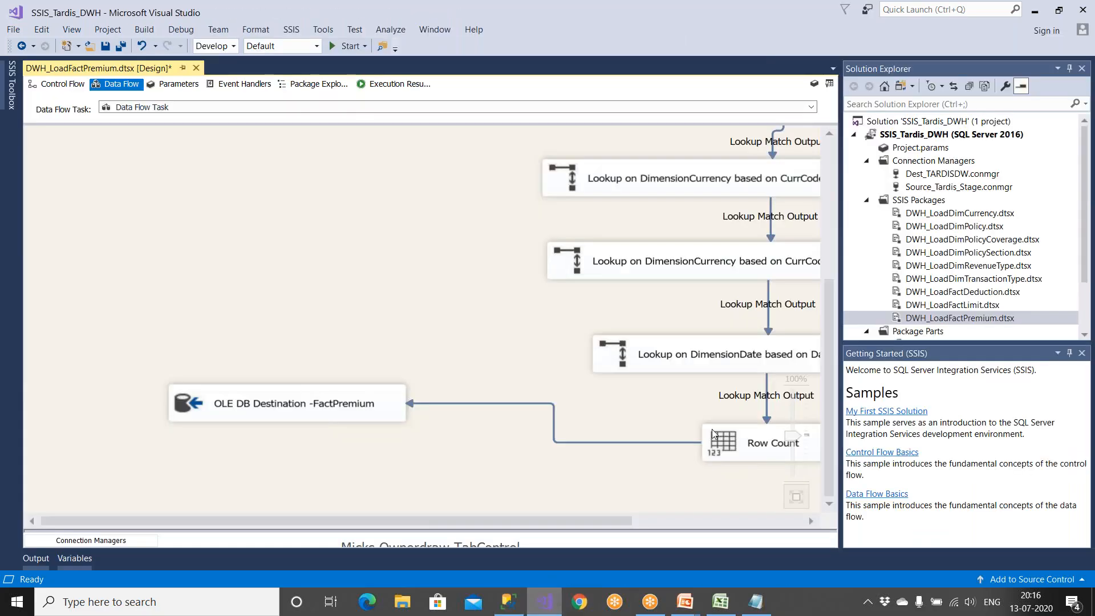
left_click(722, 521)
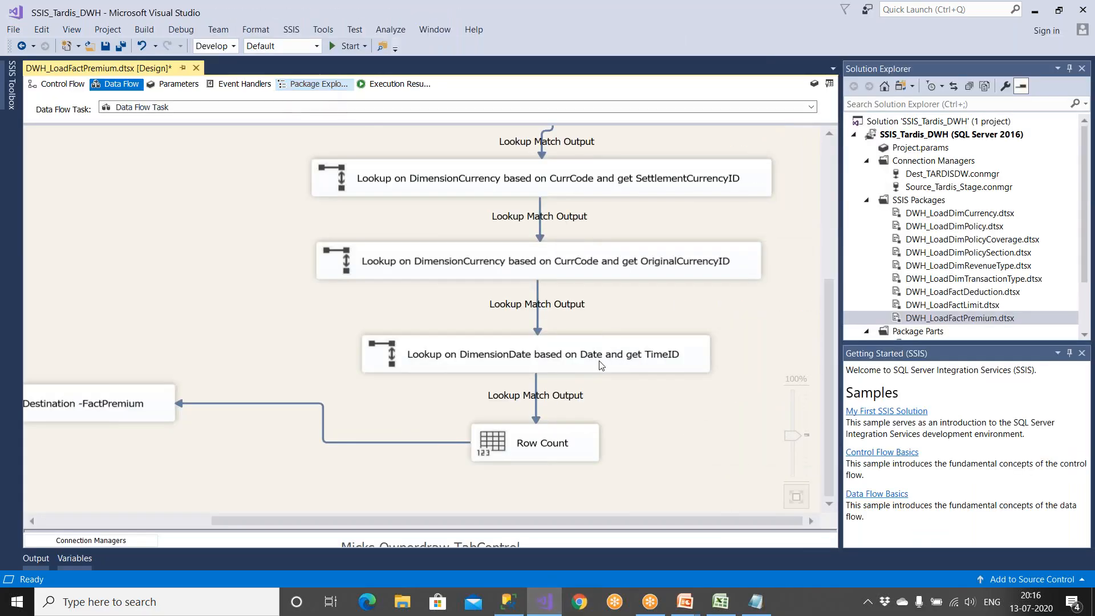
double_click(642, 364)
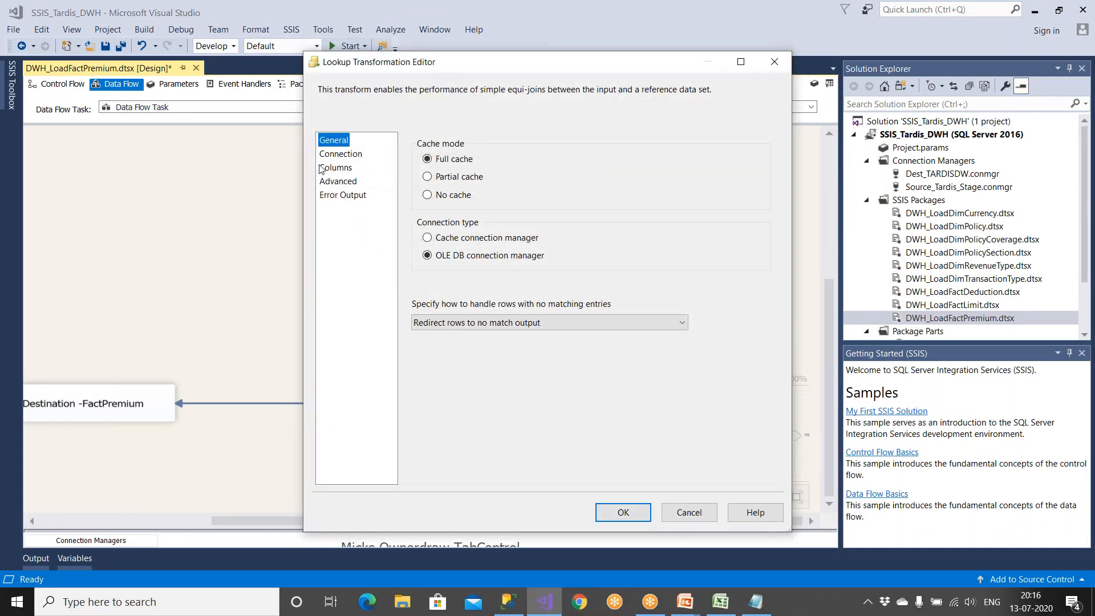
left_click(334, 155)
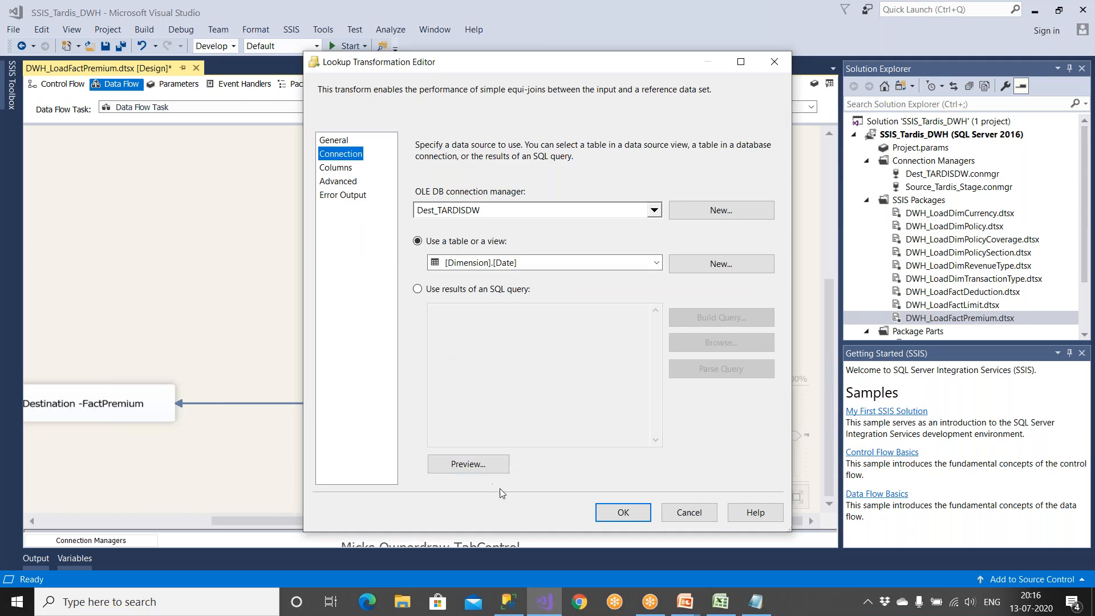
left_click(485, 465)
left_click(653, 427)
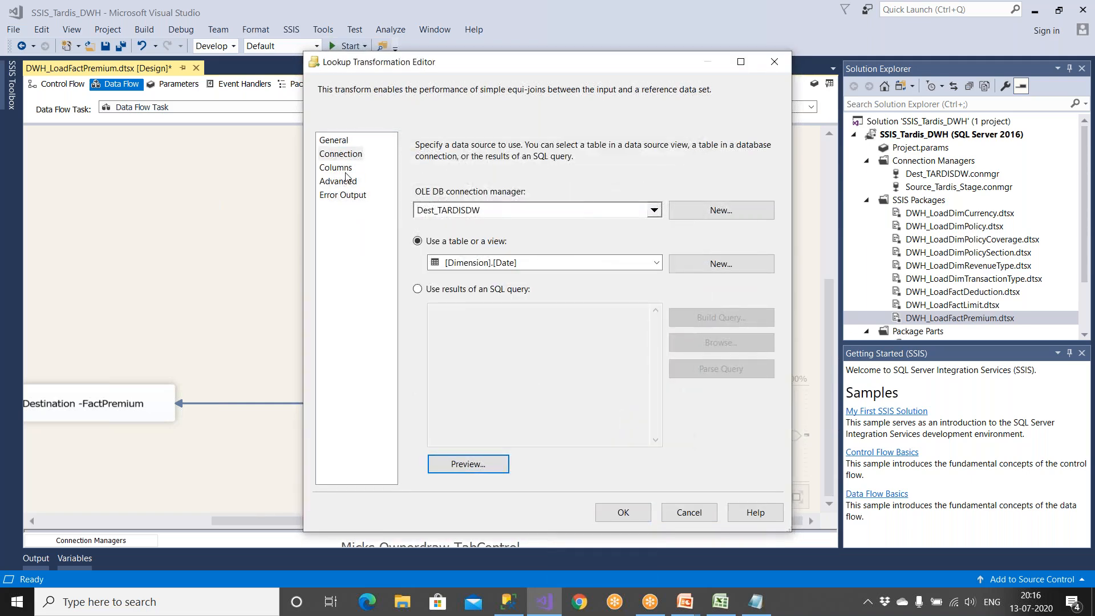
left_click(336, 167)
left_click(636, 504)
Save the DWH_LoadFactPremium package and run it
left_click(105, 47)
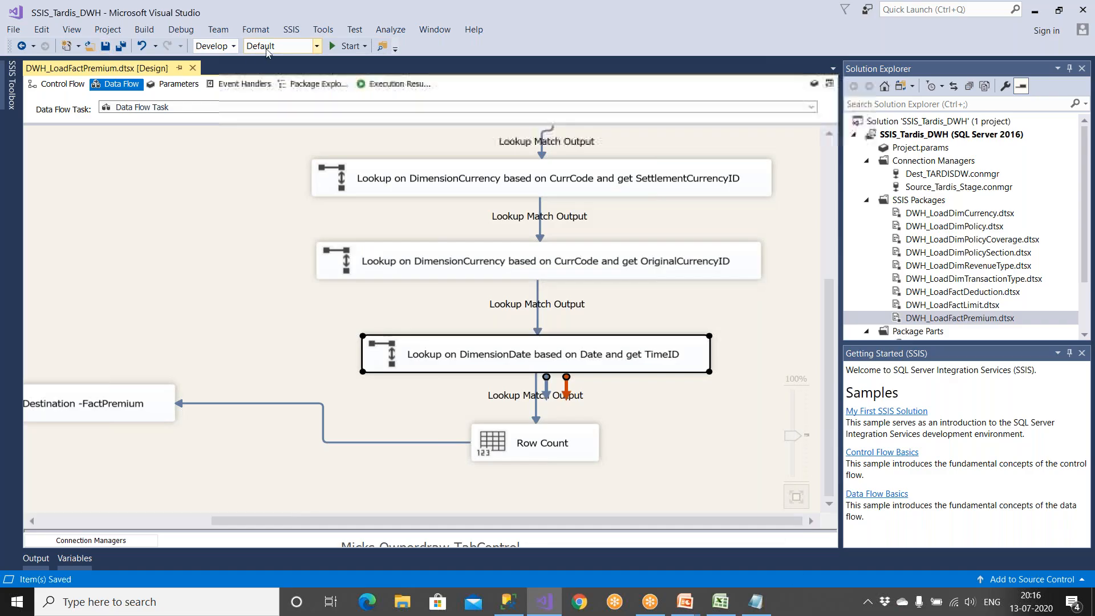
left_click(345, 45)
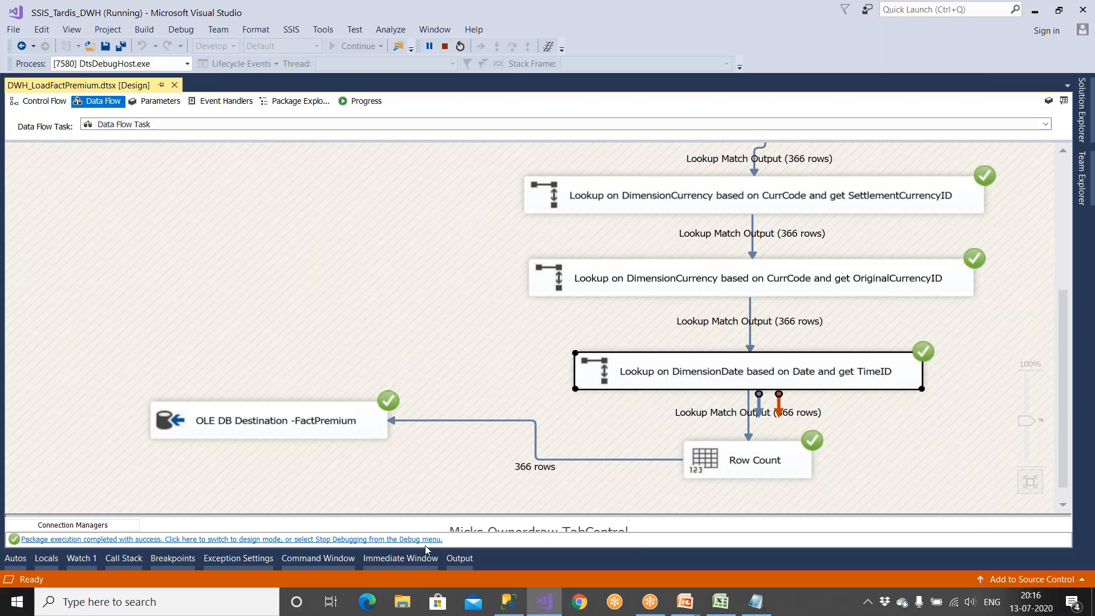
Rerun the Fact.Deduction select query in SQL Server Management Studio, and return to Visual Studio
left_click(509, 602)
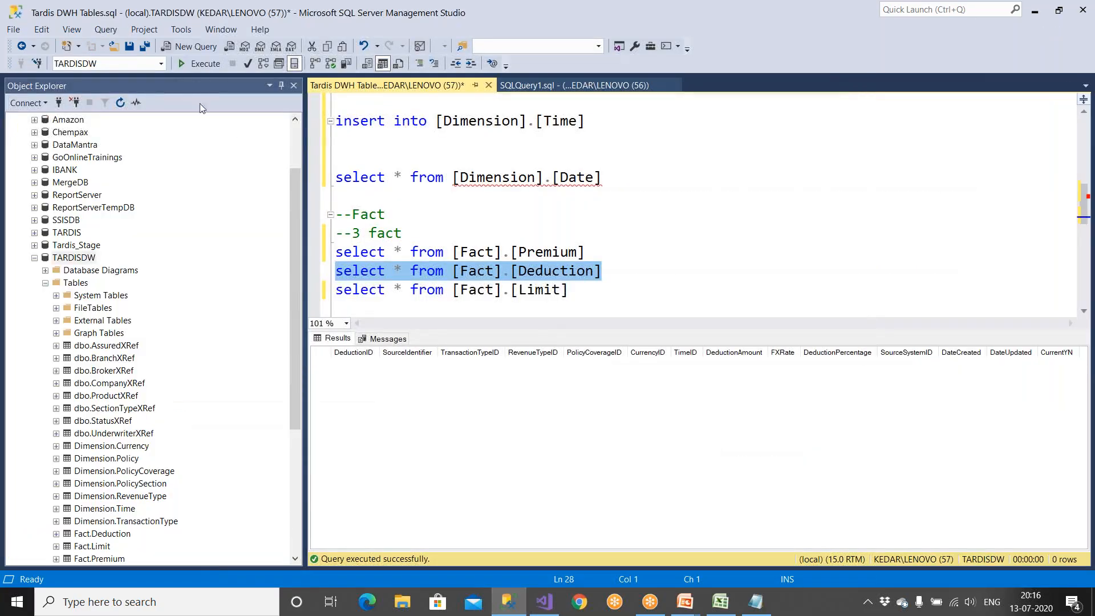
left_click(204, 67)
left_click(509, 288)
left_click_drag(617, 274, 335, 272)
left_click(214, 69)
left_click(545, 602)
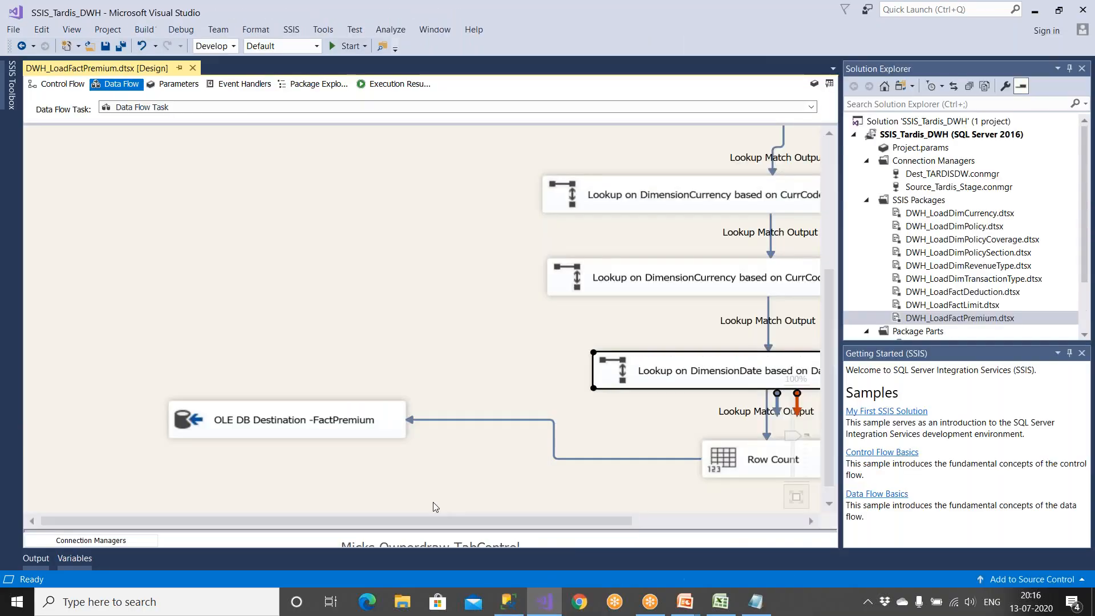
Switch to SQL Server Management Studio, run the Fact.Premium select query and review its result columns through to CurrentYN
left_click(509, 602)
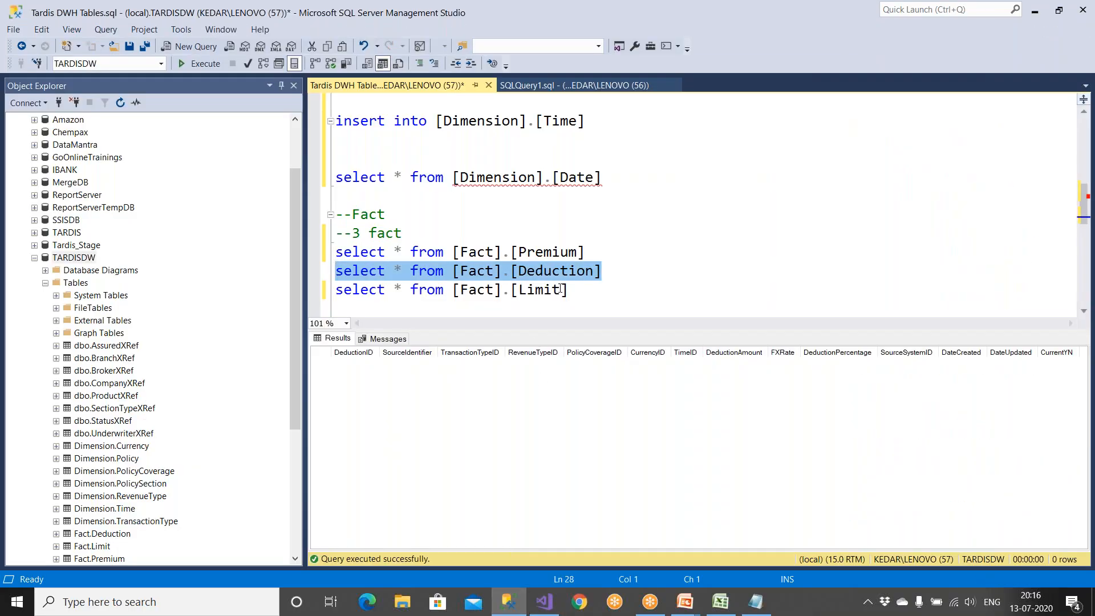
left_click_drag(578, 259, 250, 247)
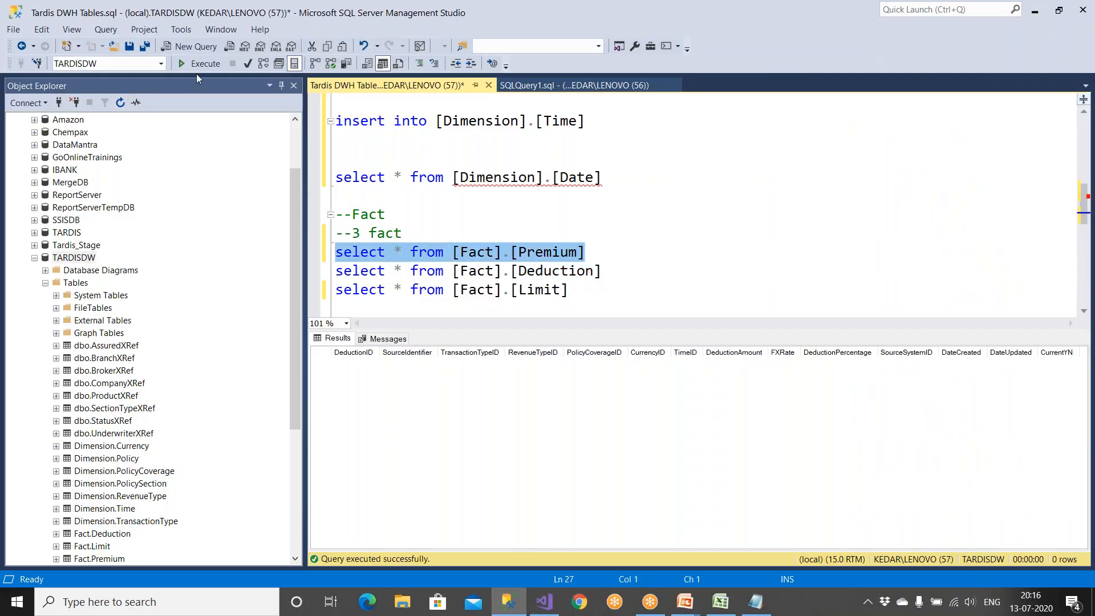
left_click(203, 63)
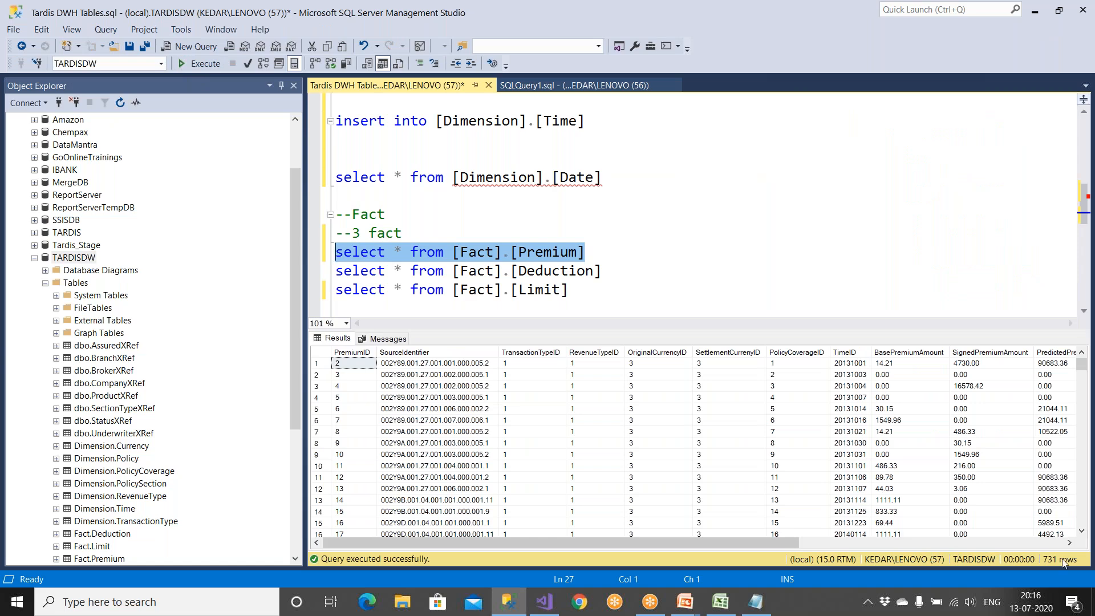
left_click(1056, 543)
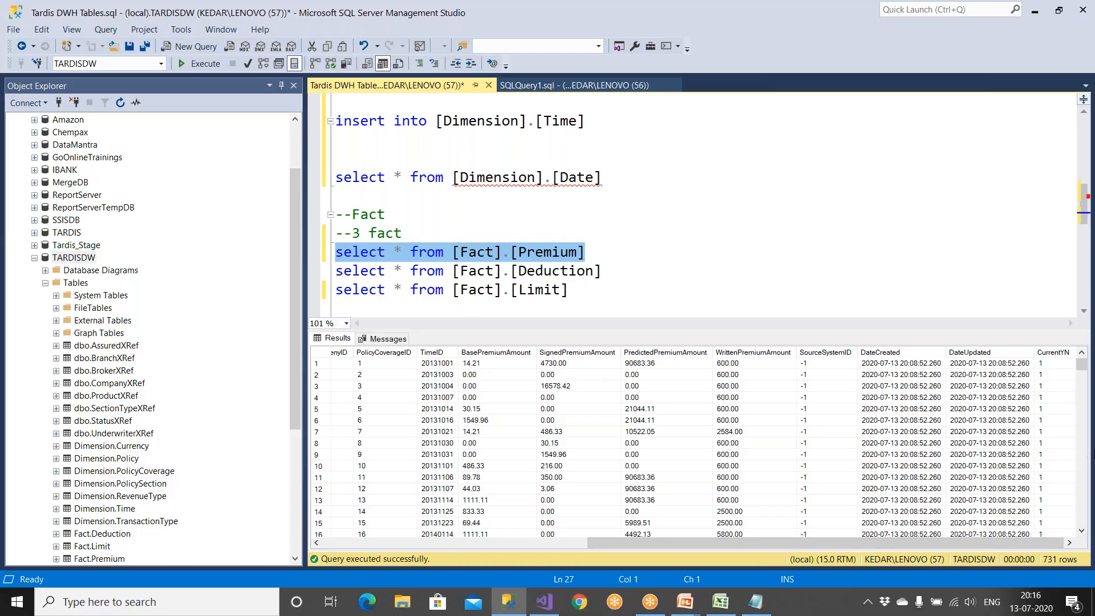
Switch to Visual Studio and open the Data Flow Task of the DWH_LoadFactDeduction package
left_click(543, 605)
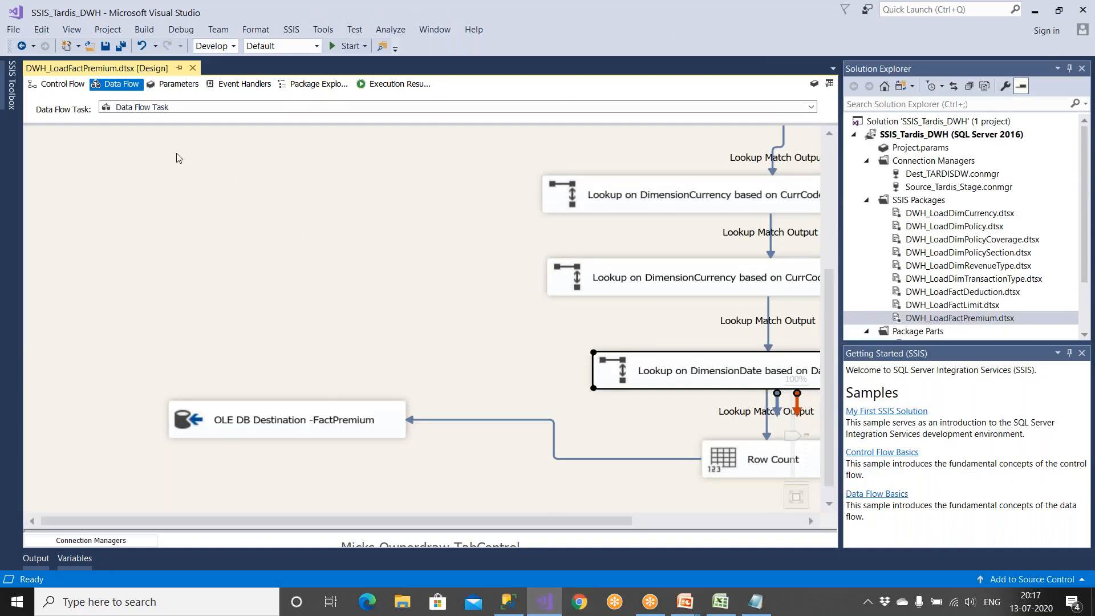
double_click(970, 292)
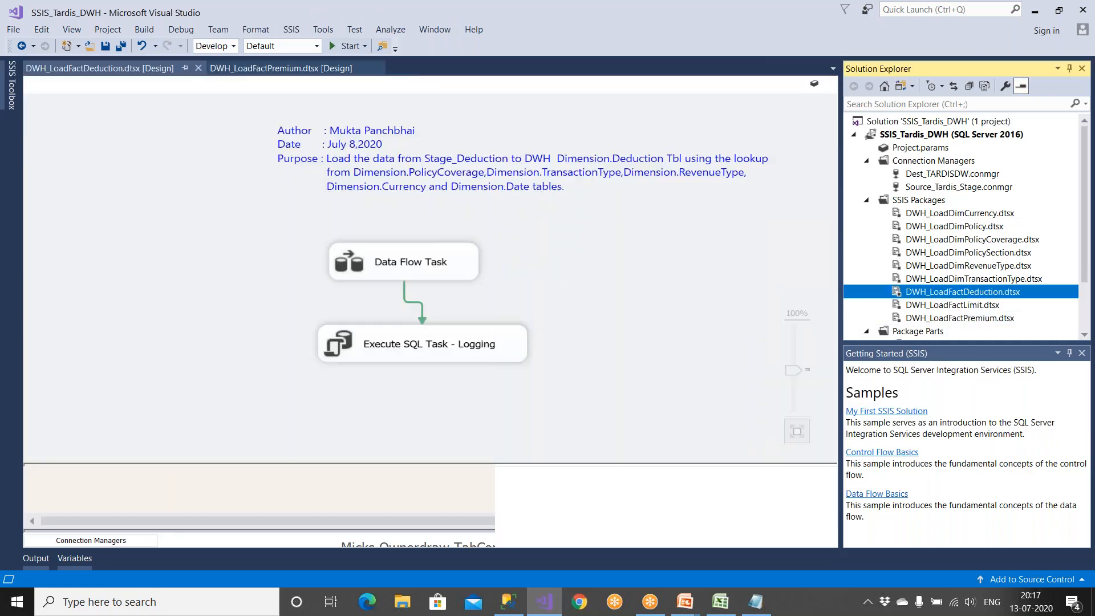
double_click(451, 272)
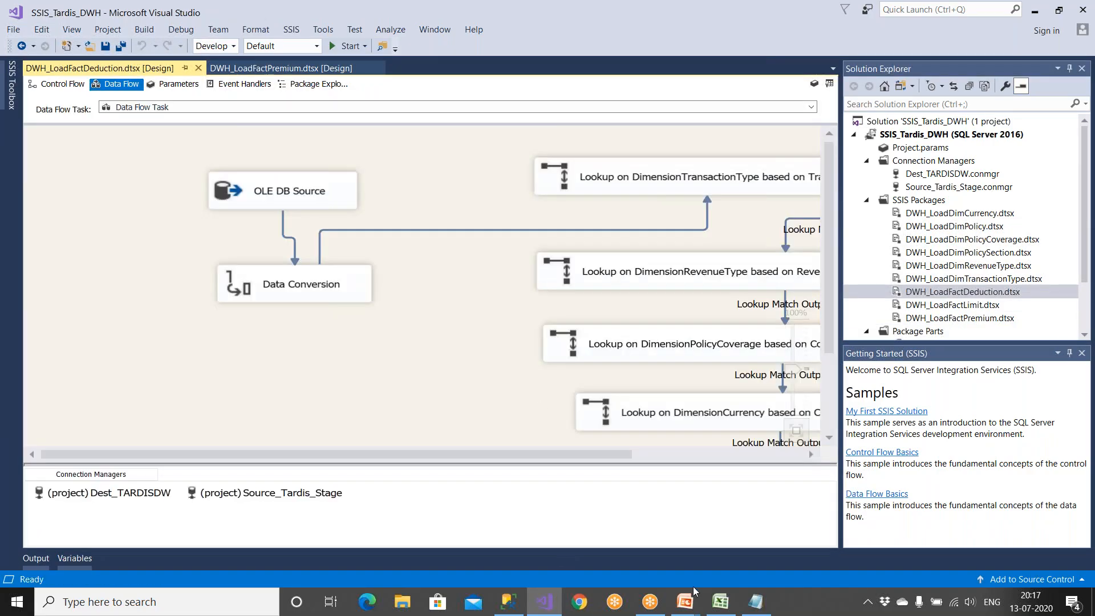
left_click(723, 603)
left_click(552, 608)
left_click(510, 608)
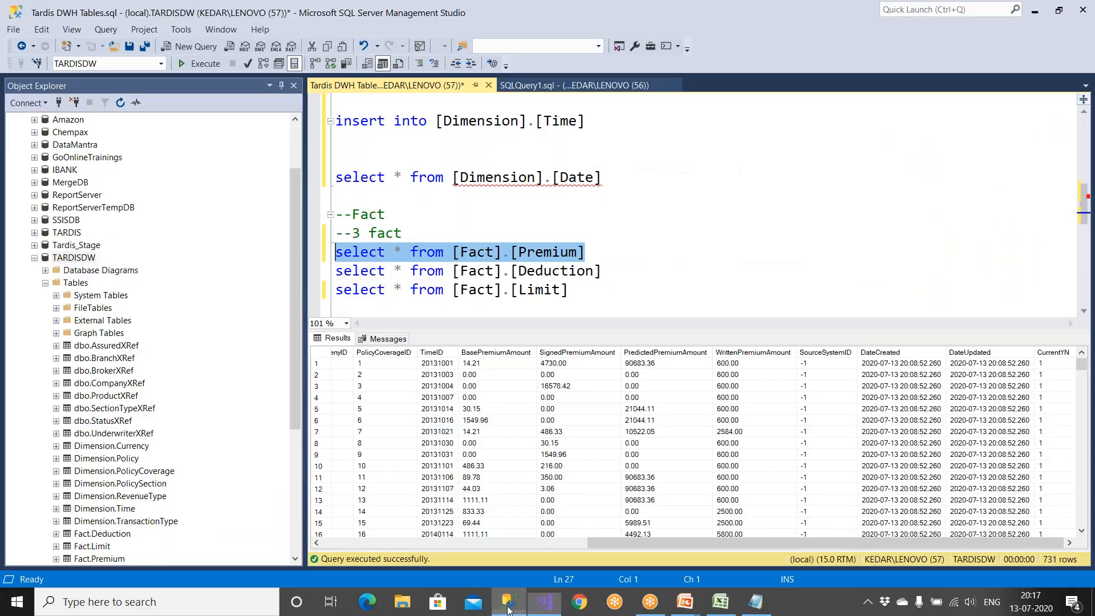
left_click(544, 608)
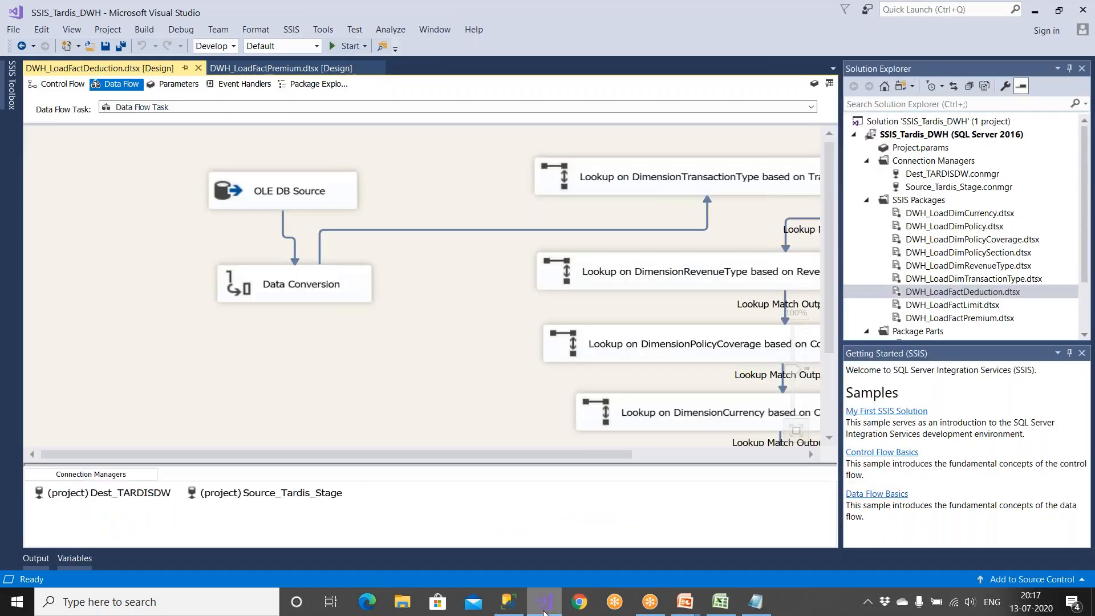
left_click(669, 454)
left_click(515, 607)
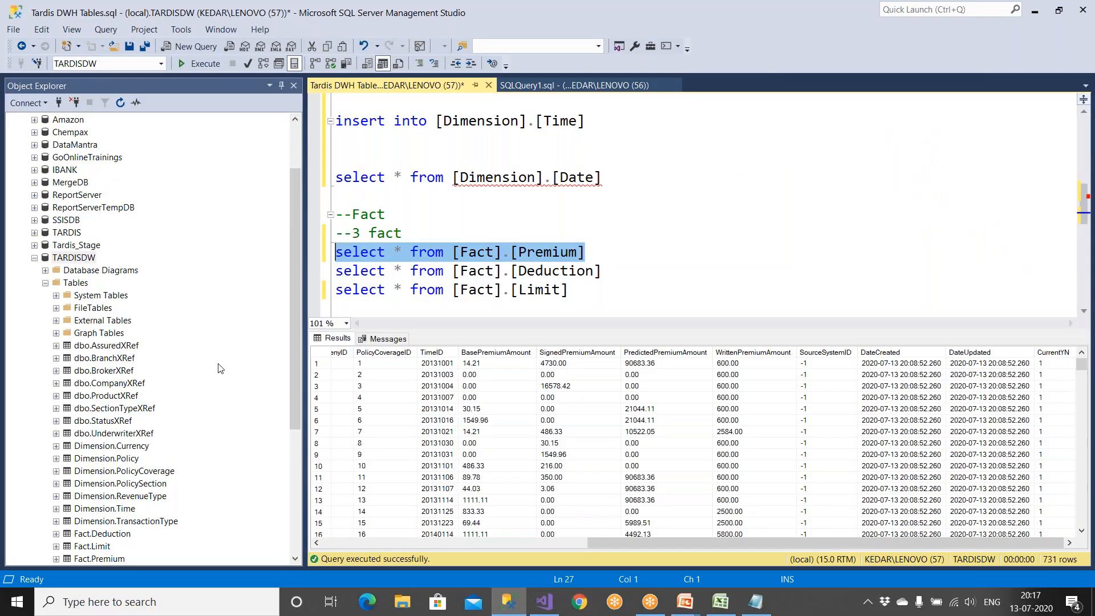
left_click(546, 603)
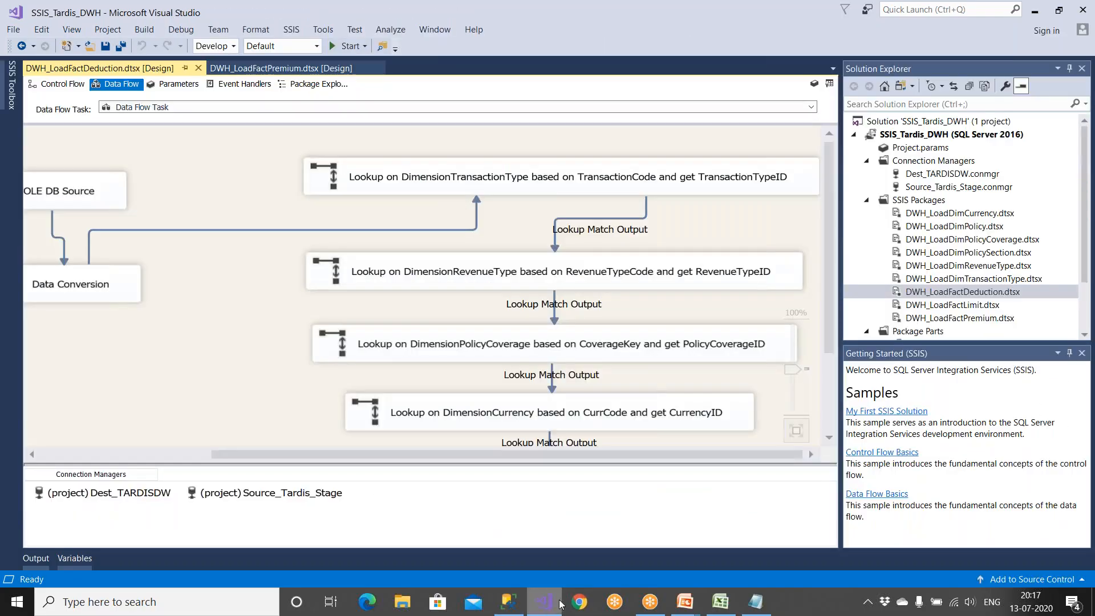
Set the reference table of the deduction data flow's DimensionDate lookup to [Dimension].[Date]
scroll(826, 424, "down", 3)
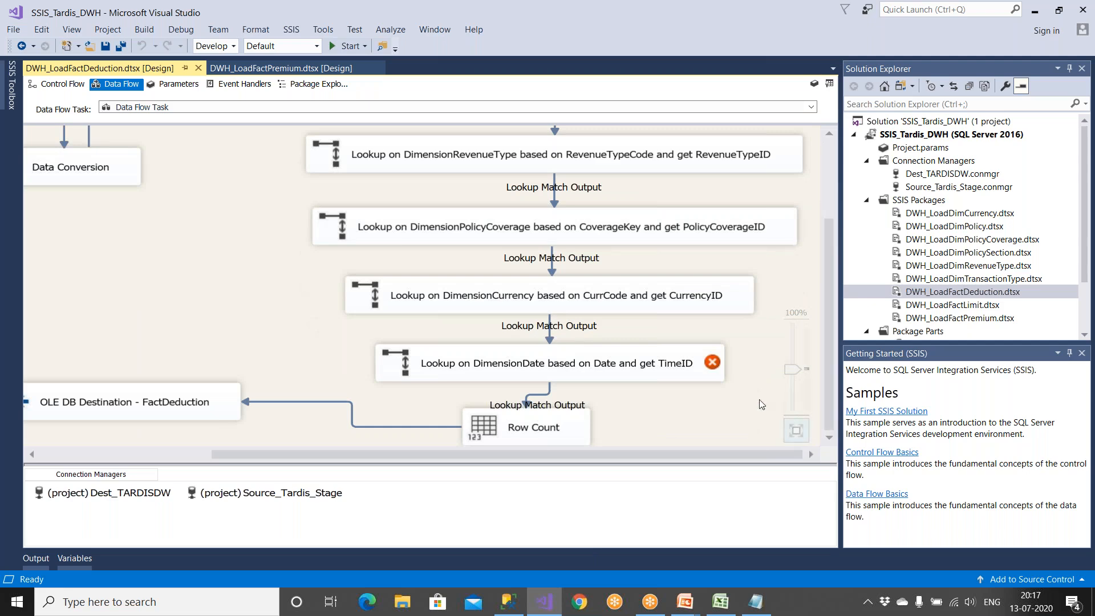
double_click(699, 368)
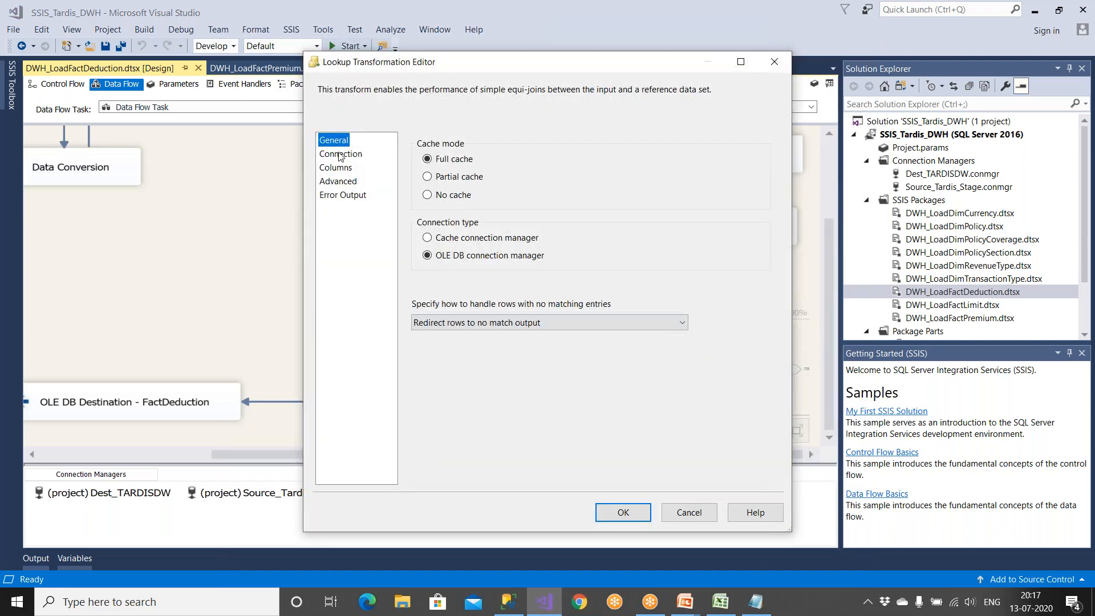
left_click(341, 154)
left_click(490, 265)
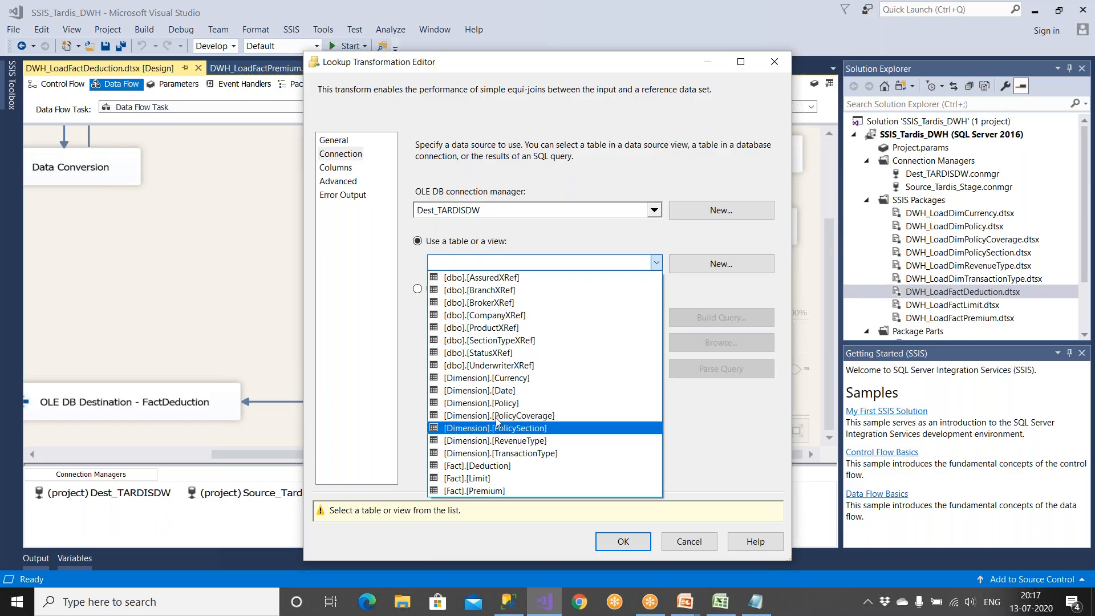
left_click(497, 390)
Map the Convert_Date input column to the Date lookup column in the DimensionDate lookup and accept the changes
left_click(340, 169)
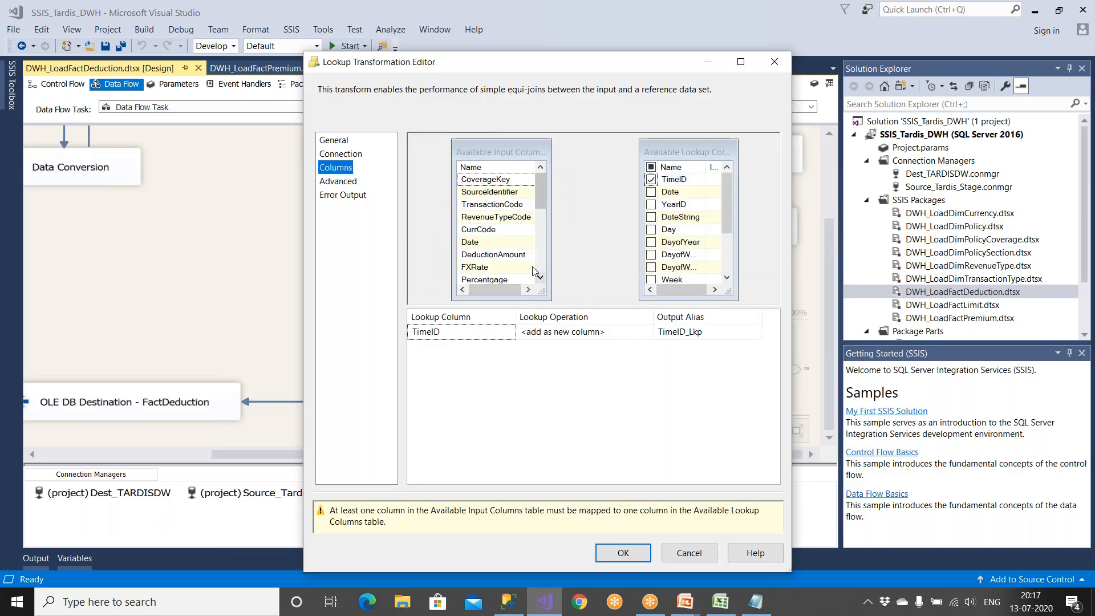
scroll(542, 279, "down", 3)
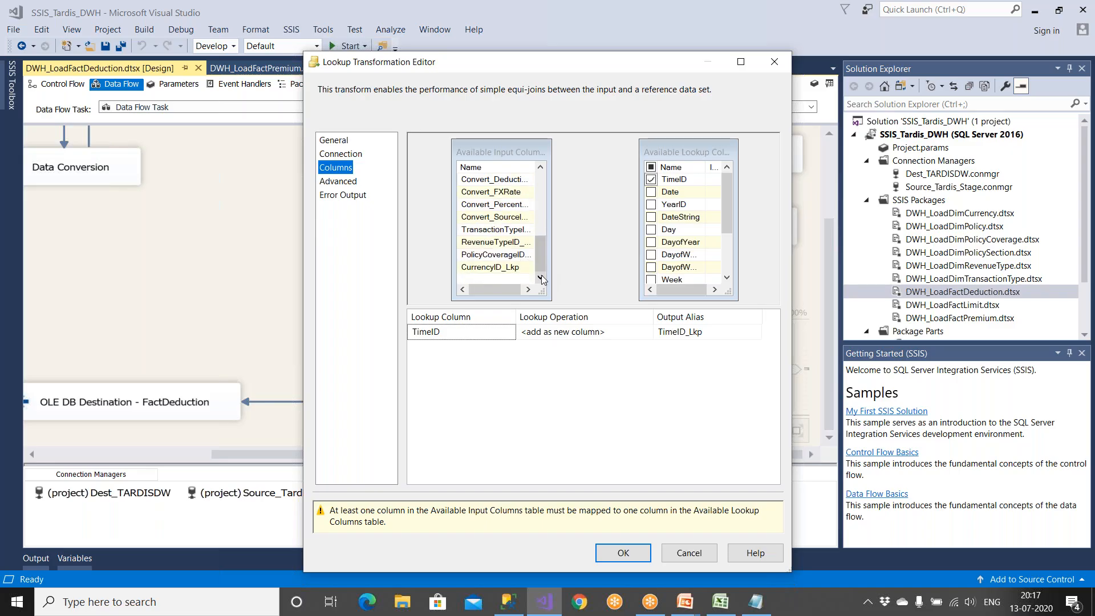
left_click_drag(552, 185, 666, 193)
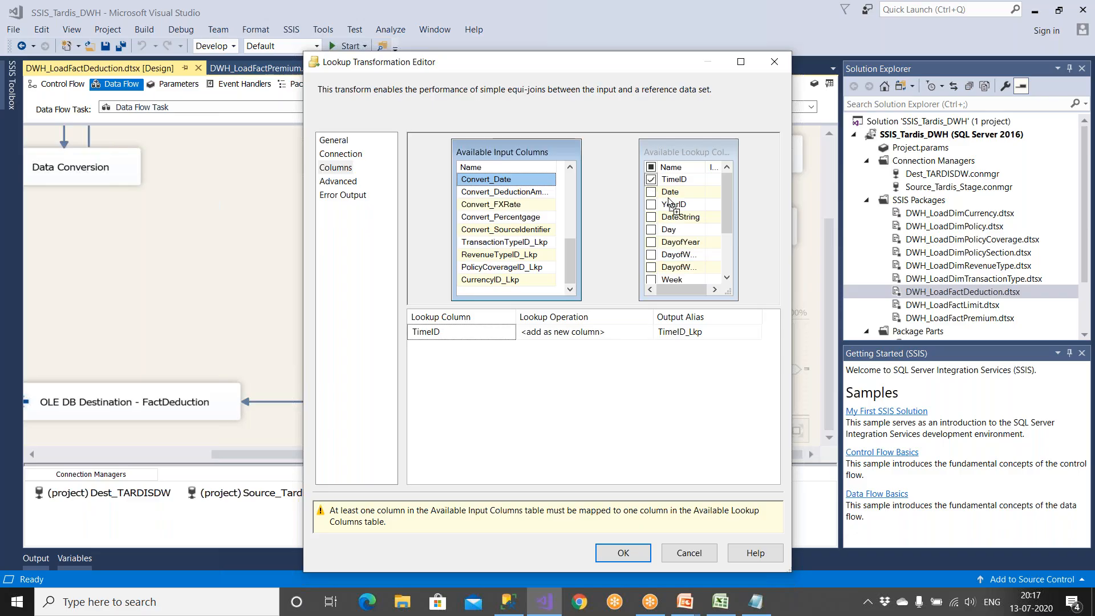
left_click(623, 512)
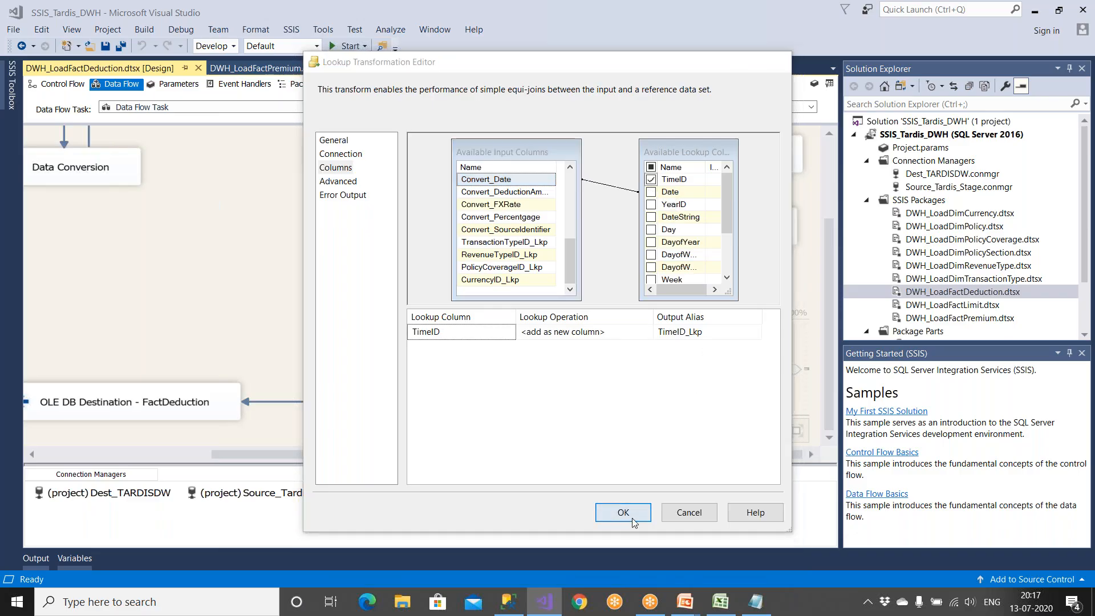
Check the column mappings of the FactDeduction OLE DB destination and accept the editor
left_click(168, 454)
double_click(286, 402)
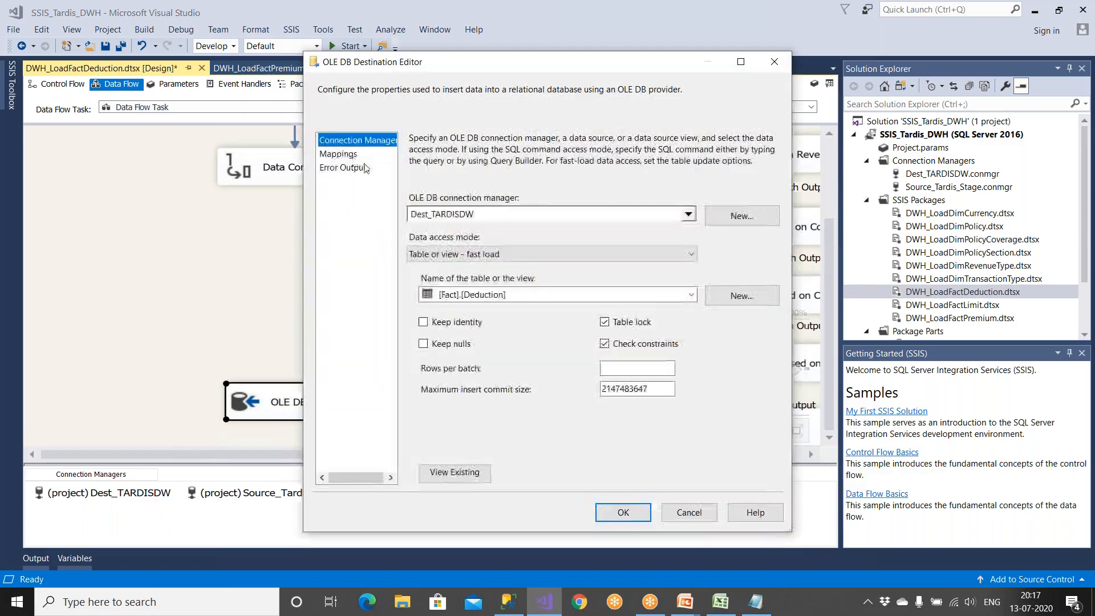
left_click(338, 154)
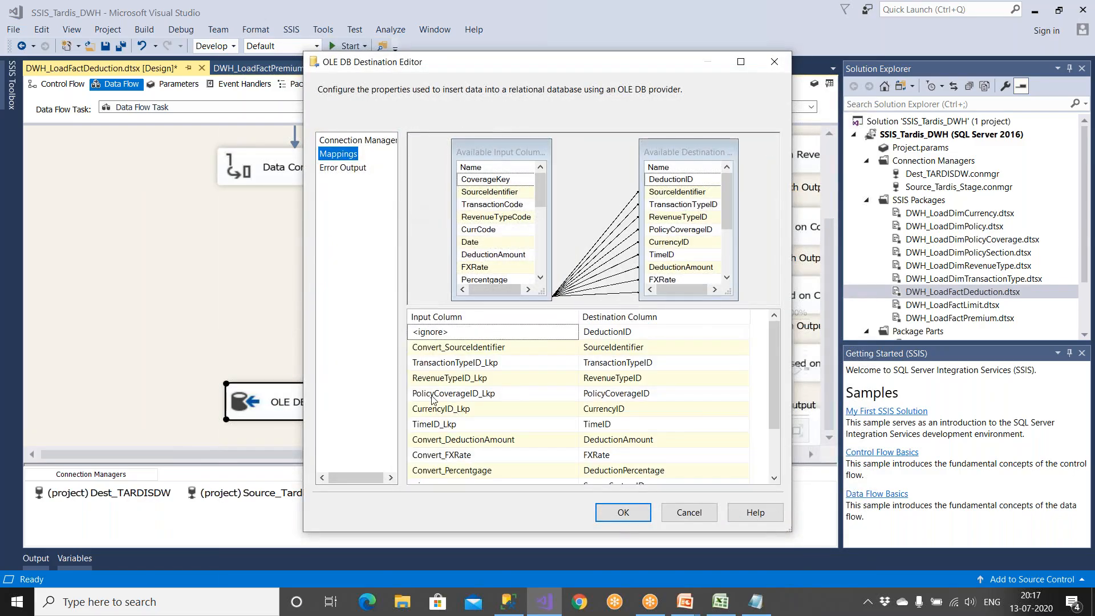
left_click(624, 513)
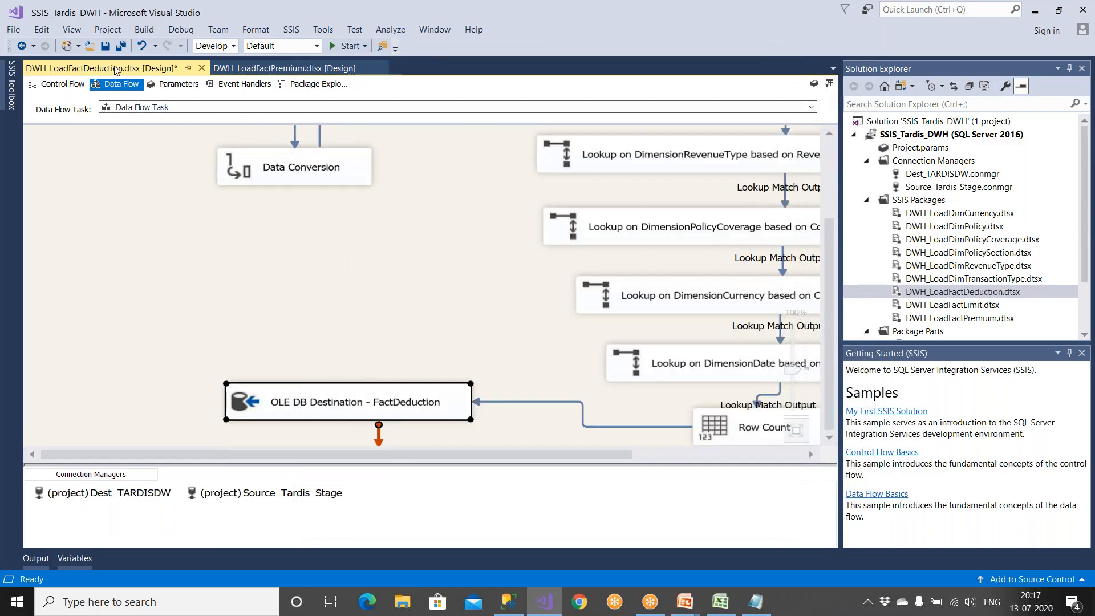
Save the DWH_LoadFactDeduction package, close all other open documents and run the package
left_click(105, 45)
right_click(152, 70)
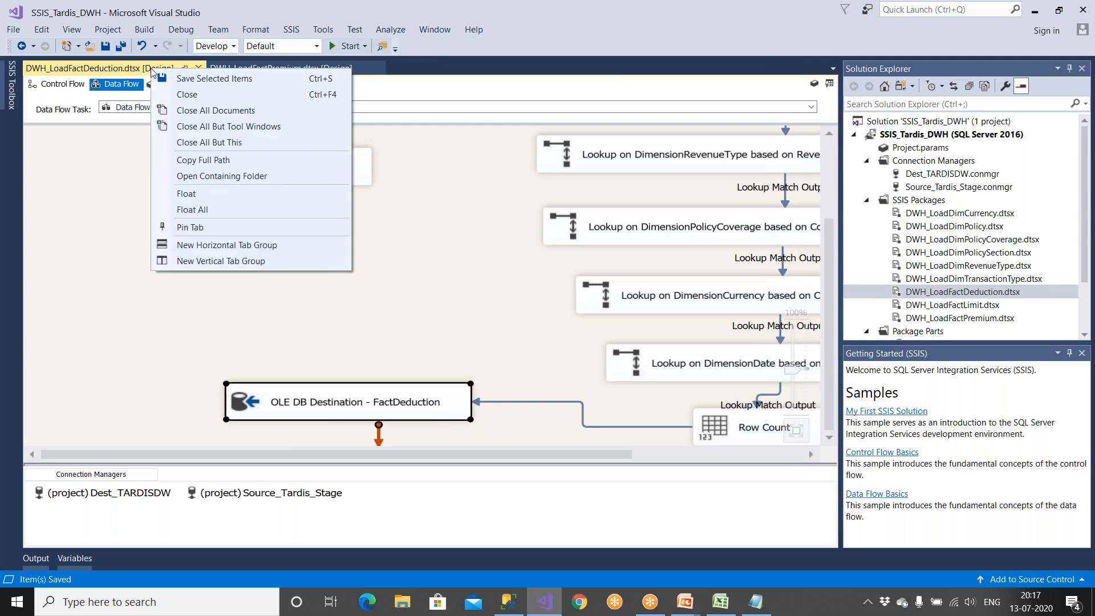
left_click(206, 144)
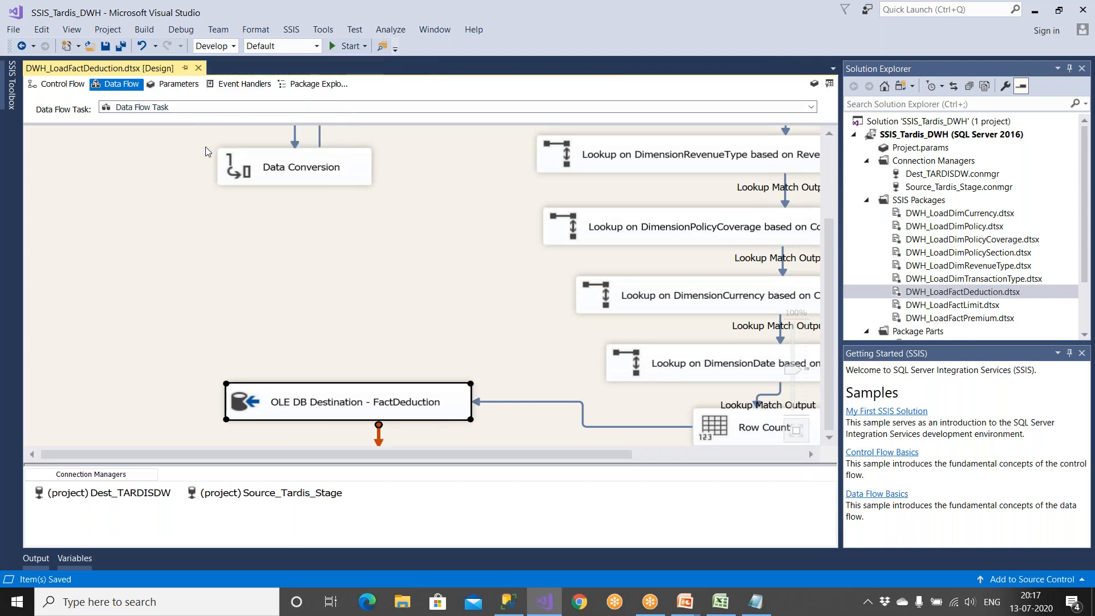
left_click(346, 46)
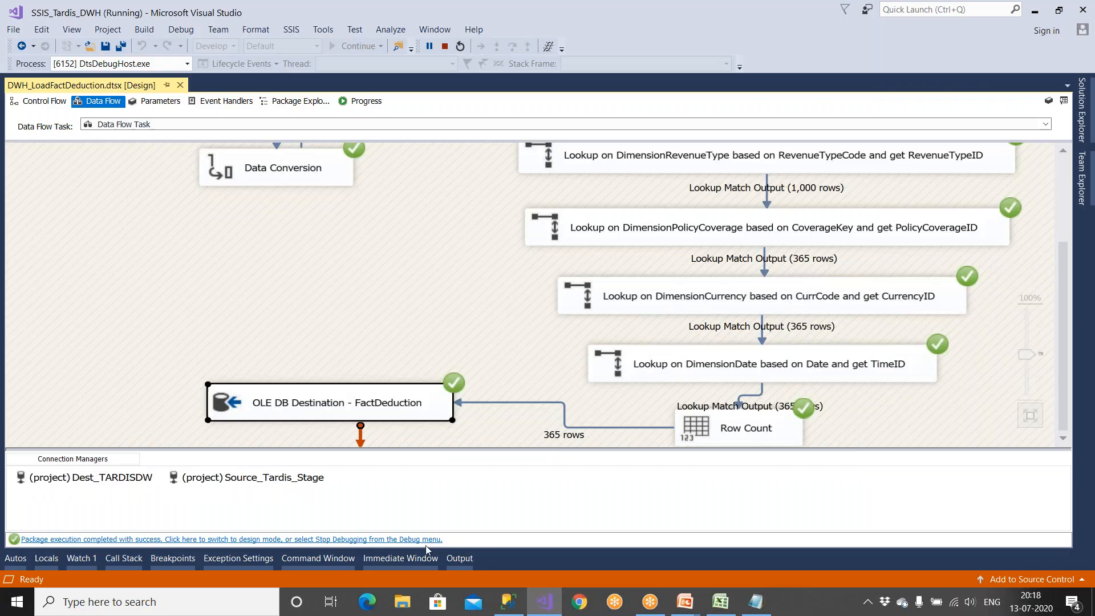
Switch to SQL Server Management Studio and run the Fact.Premium, Fact.Deduction and Fact.Limit select queries one at a time
left_click(509, 602)
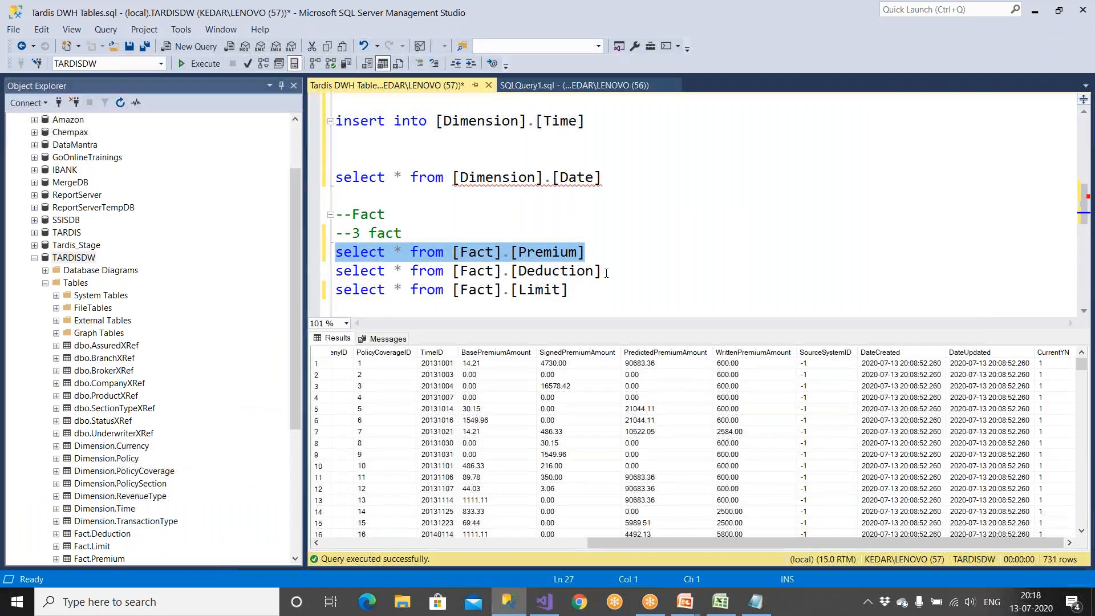
left_click(196, 64)
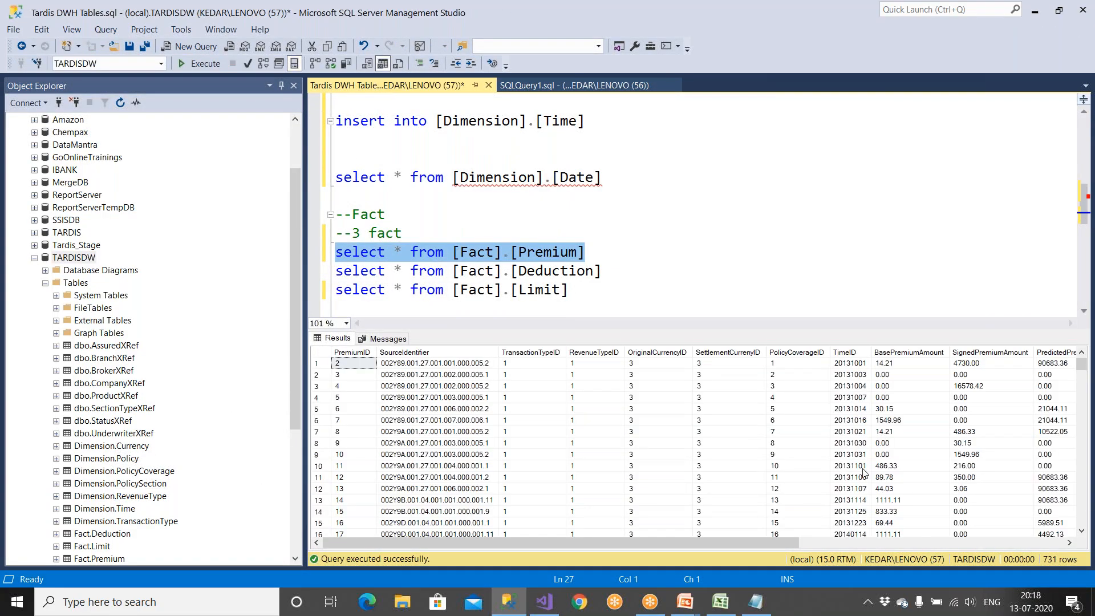
left_click_drag(612, 272, 277, 273)
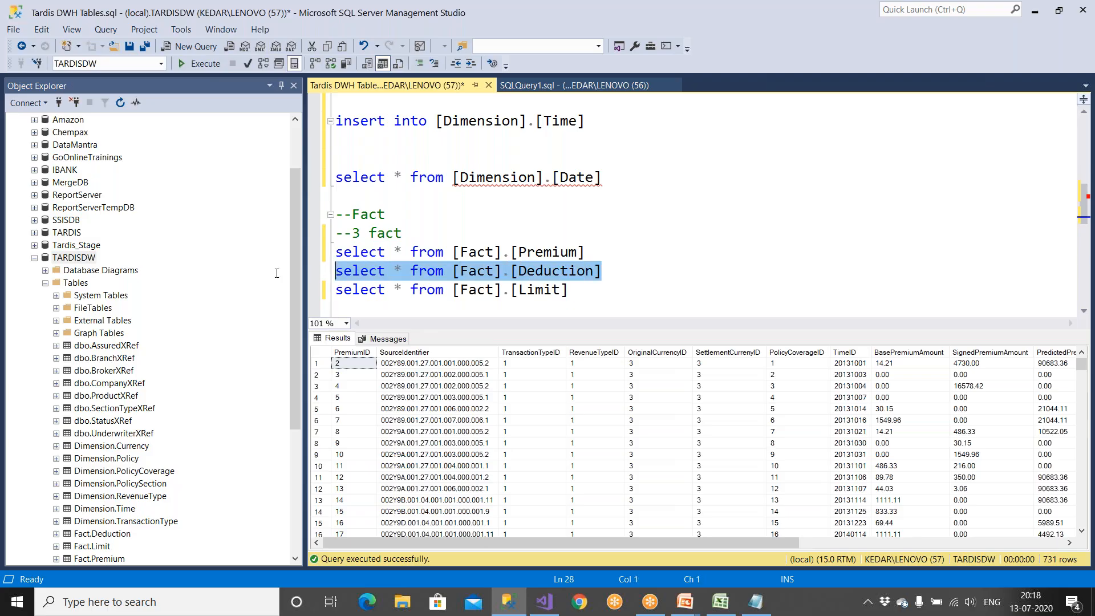
left_click(207, 64)
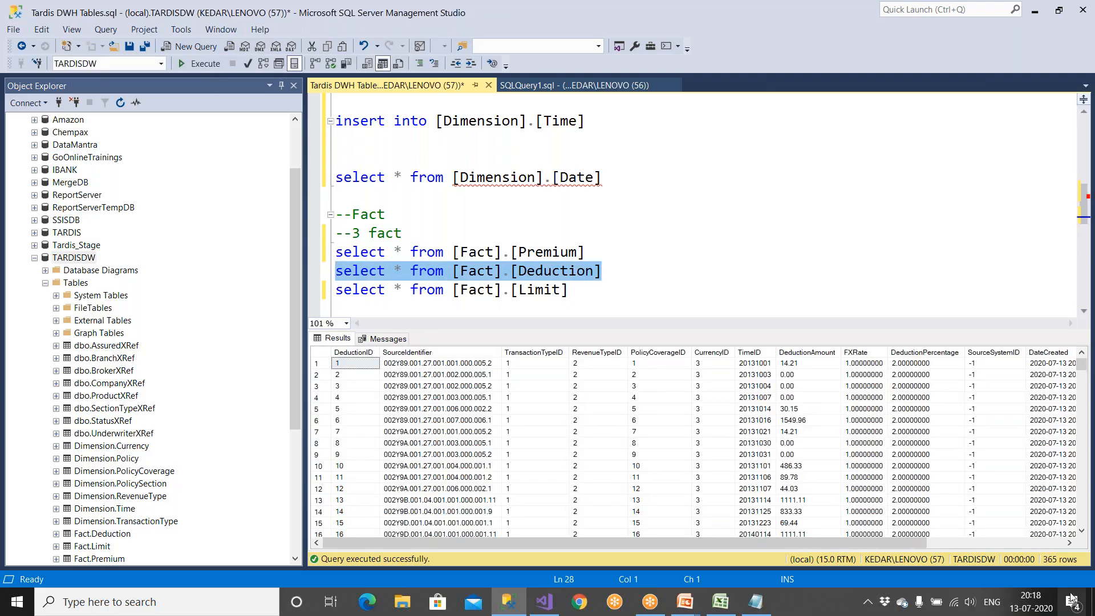
left_click_drag(581, 294, 328, 293)
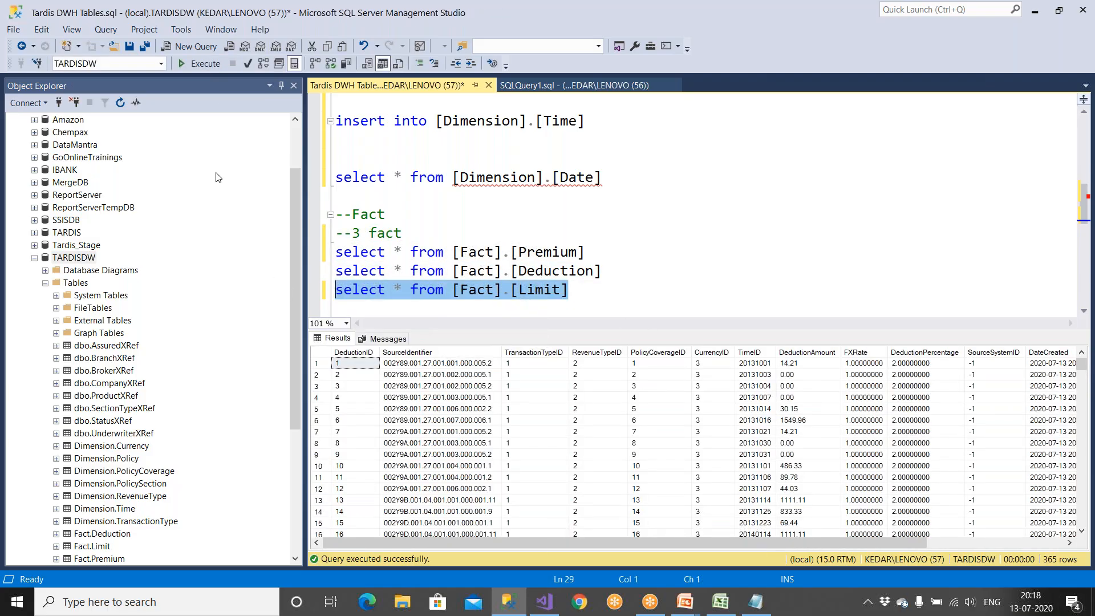
left_click(210, 69)
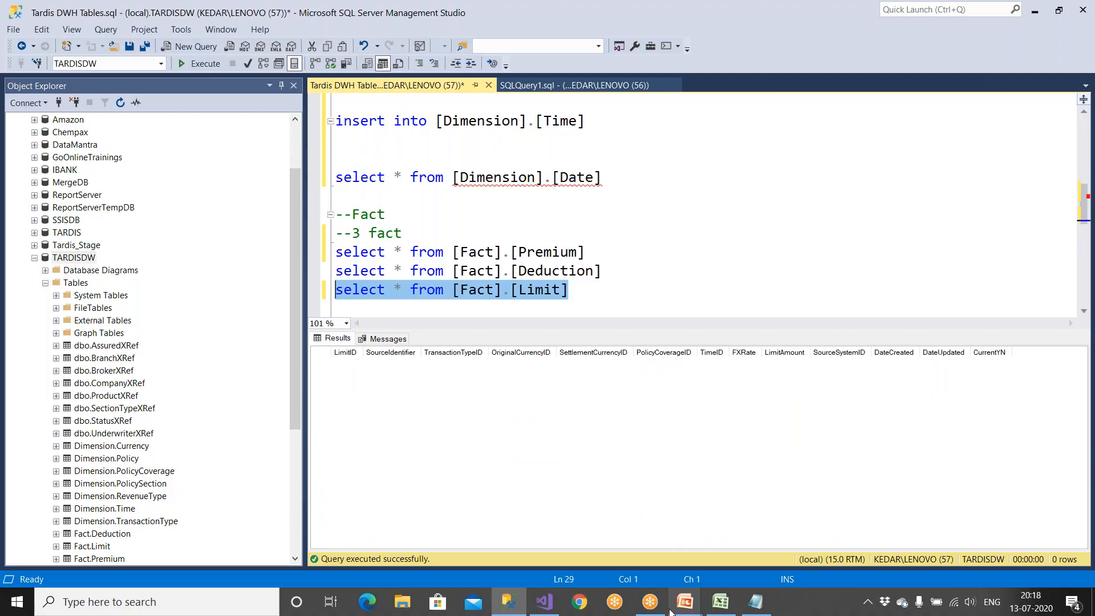
Switch to Visual Studio, open the DWH_LoadFactLimit package as the only open document and open its Data Flow Task
left_click(545, 602)
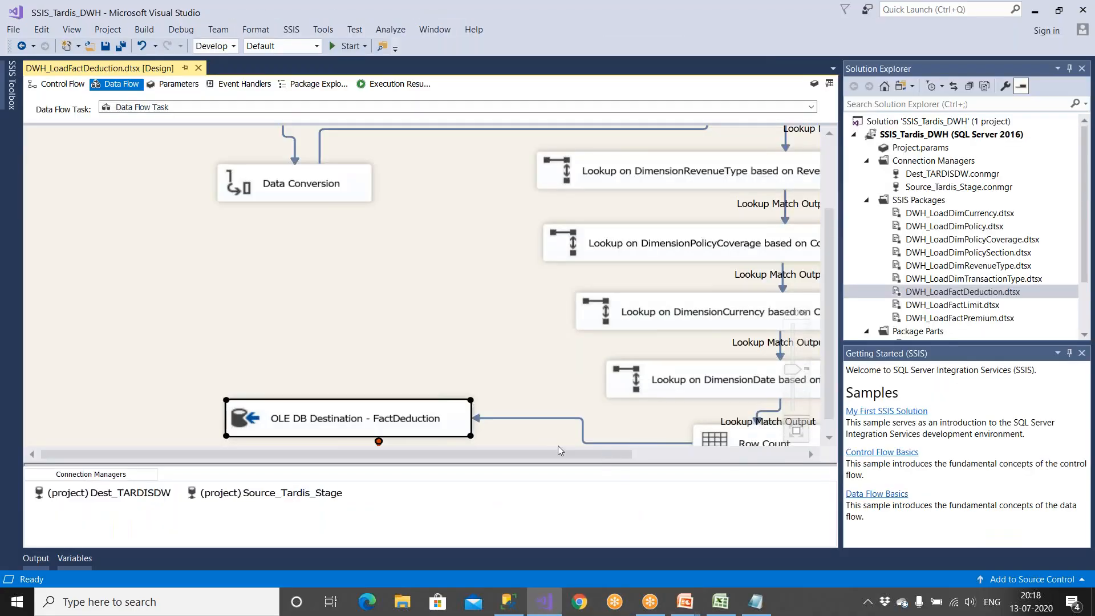
double_click(953, 306)
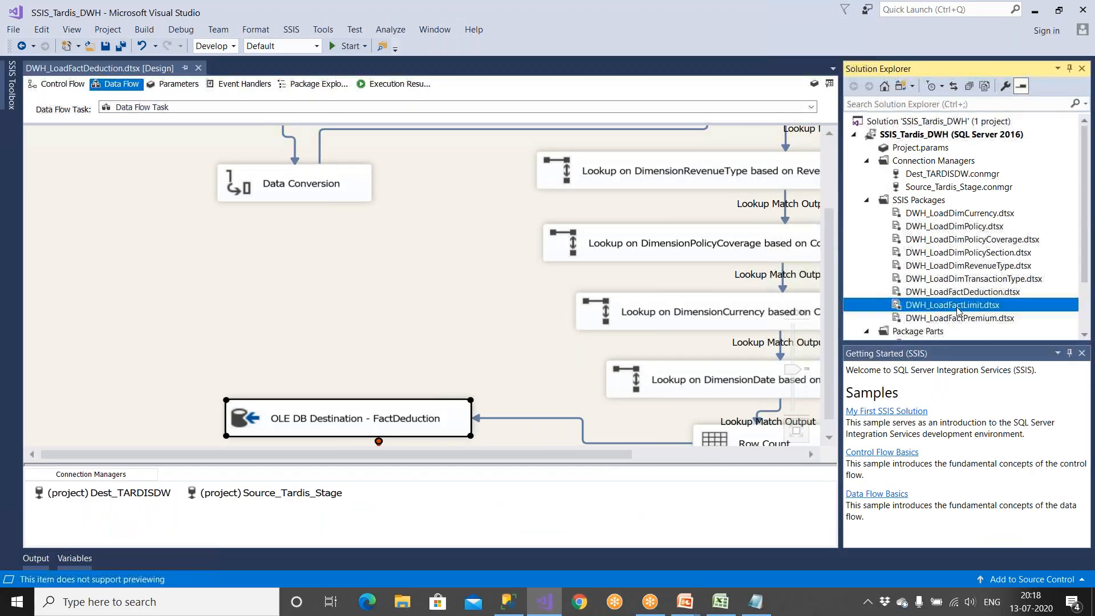
left_click(319, 68)
left_click(363, 69)
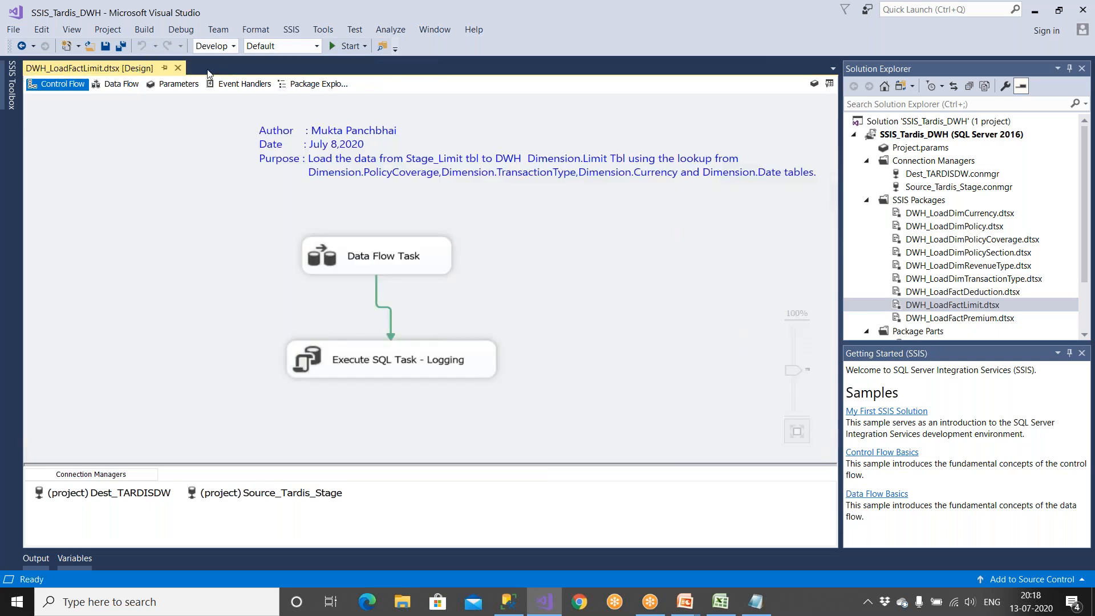
double_click(377, 255)
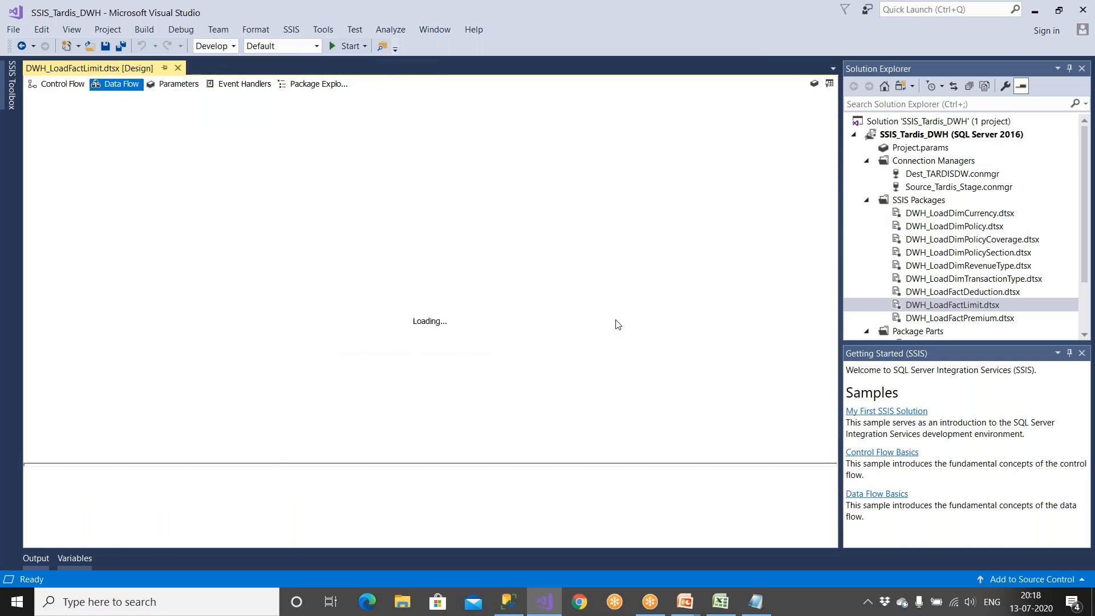
scroll(629, 349, "down", 3)
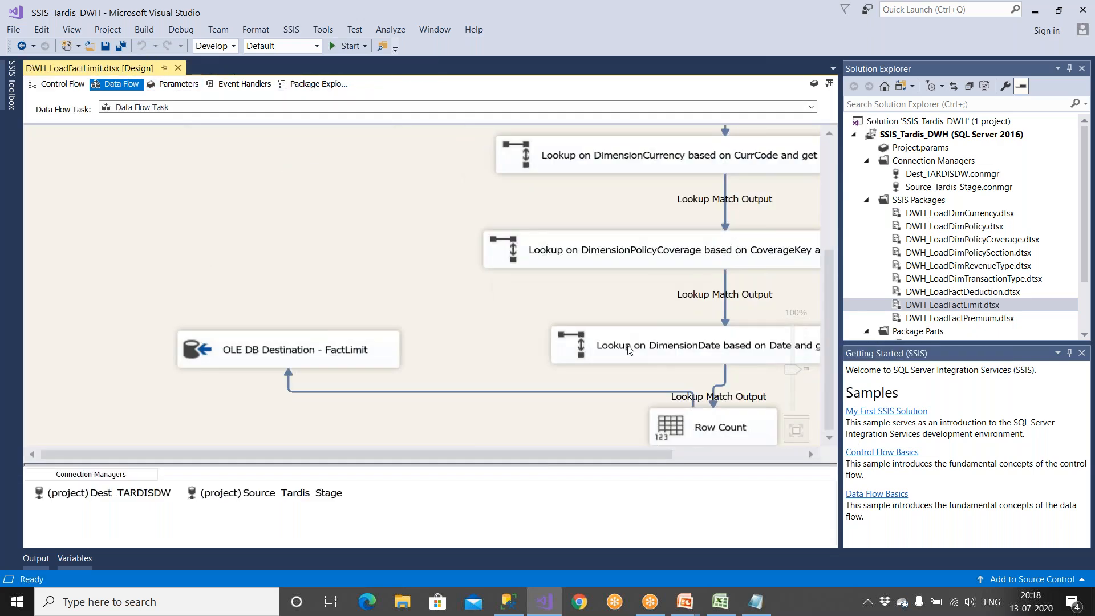
Check the connection and column mappings of the DimensionDate lookup in the FactLimit data flow and accept the editor
left_click(696, 453)
left_click(692, 359)
double_click(692, 359)
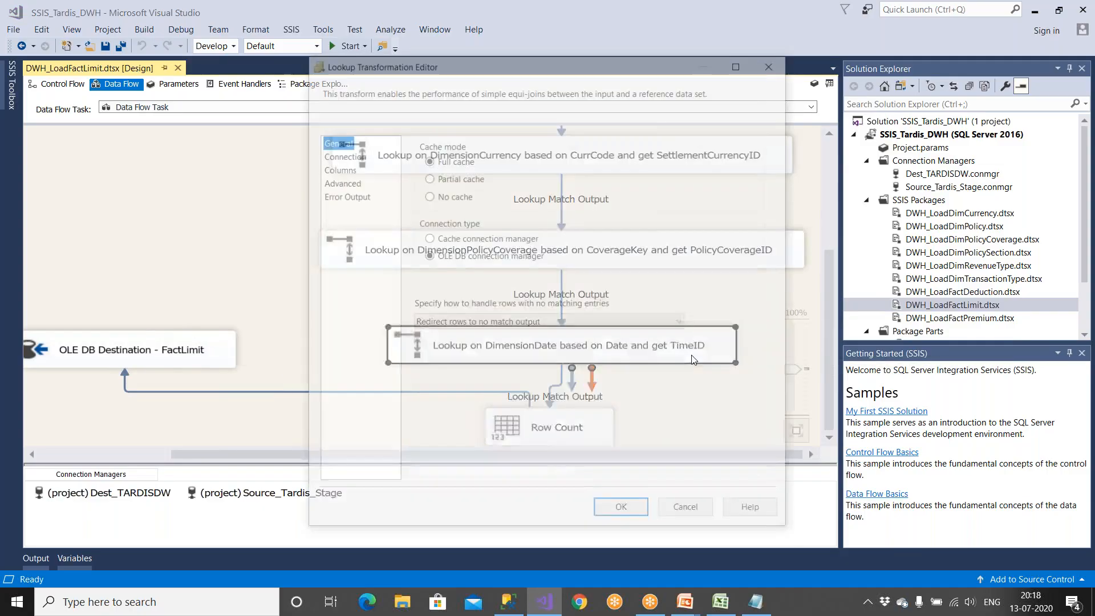
left_click(342, 155)
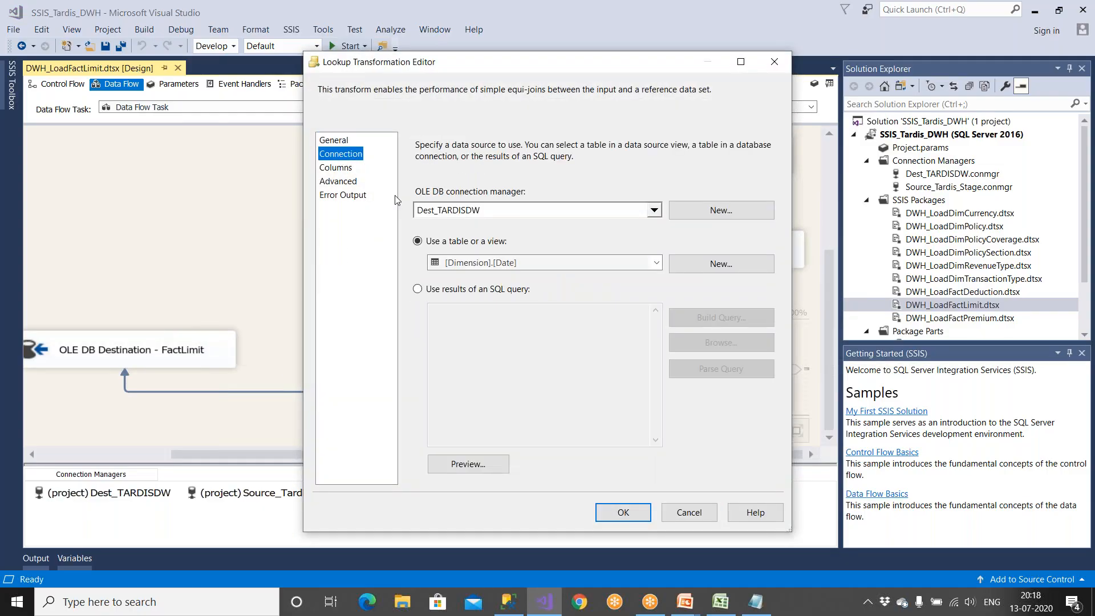
left_click(345, 168)
left_click(623, 513)
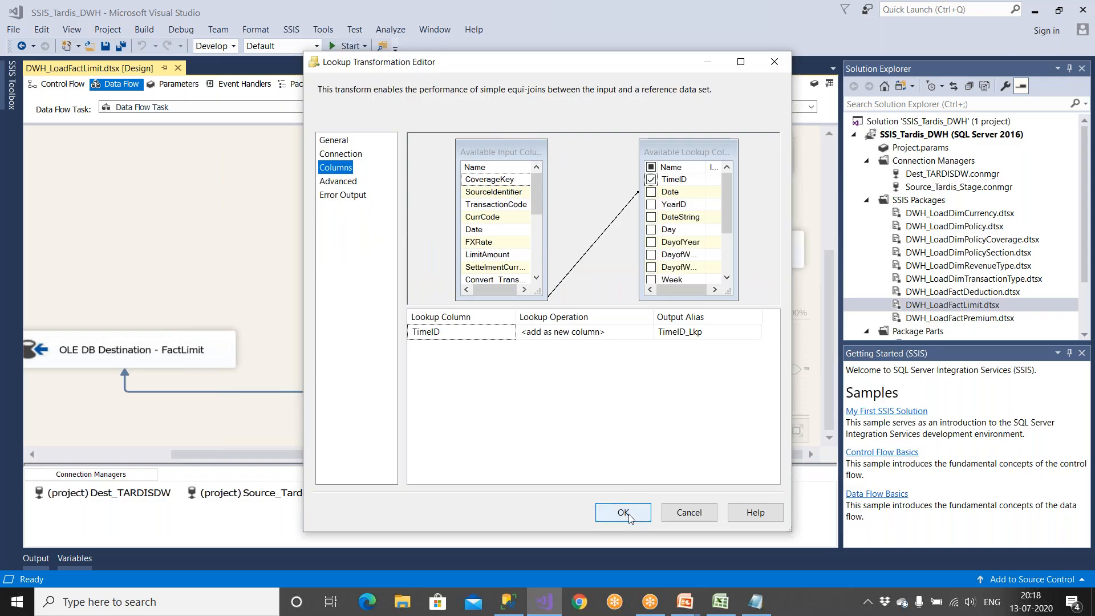
Save the DWH_LoadFactLimit package, run it and check the row counts through to the FactLimit destination
scroll(292, 284, "up", 5)
left_click(121, 46)
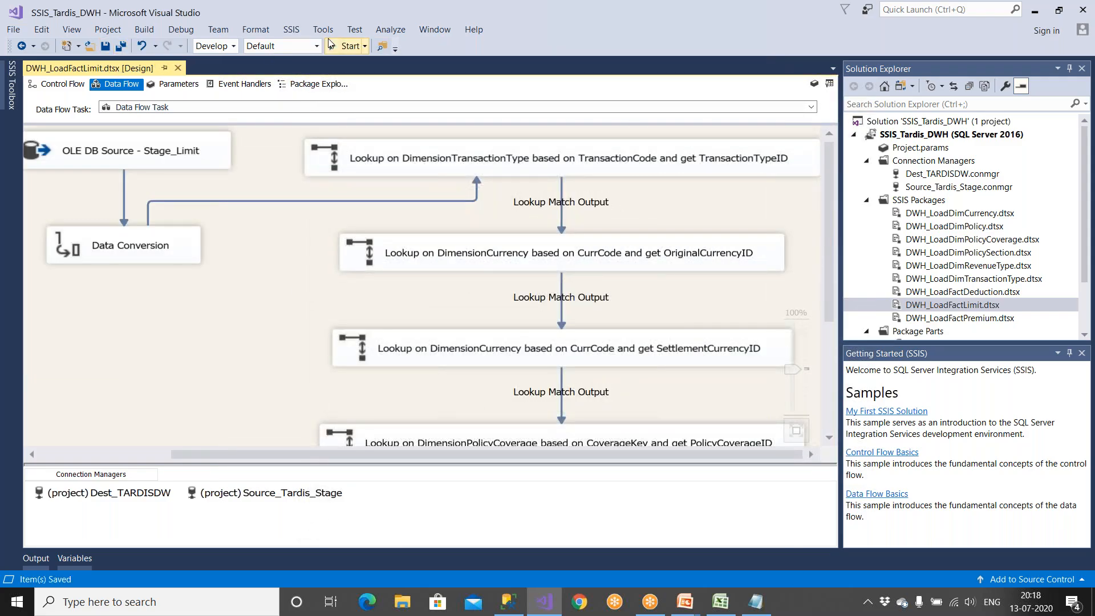
left_click(334, 46)
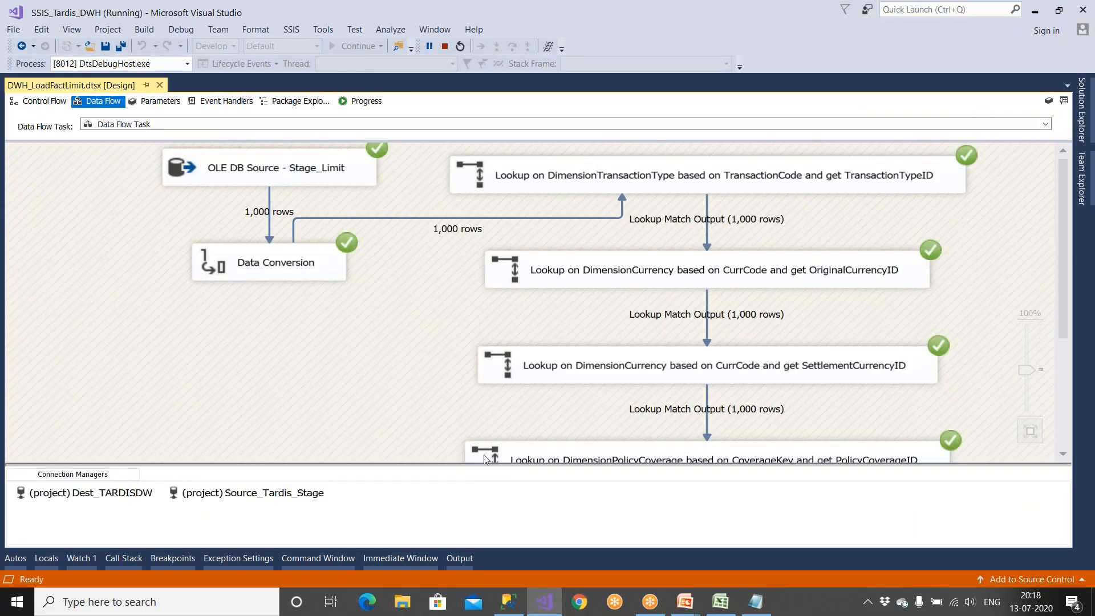
scroll(517, 428, "down", 3)
scroll(518, 432, "down", 3)
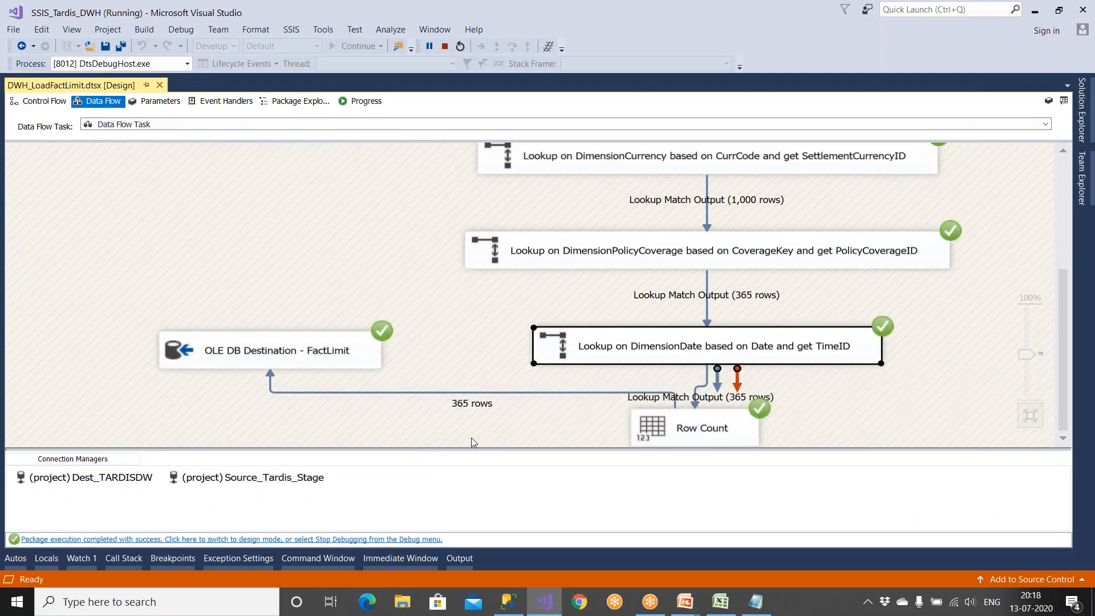
Switch to SQL Server Management Studio and run the Fact.Limit and Fact.Premium select queries one at a time
left_click(511, 602)
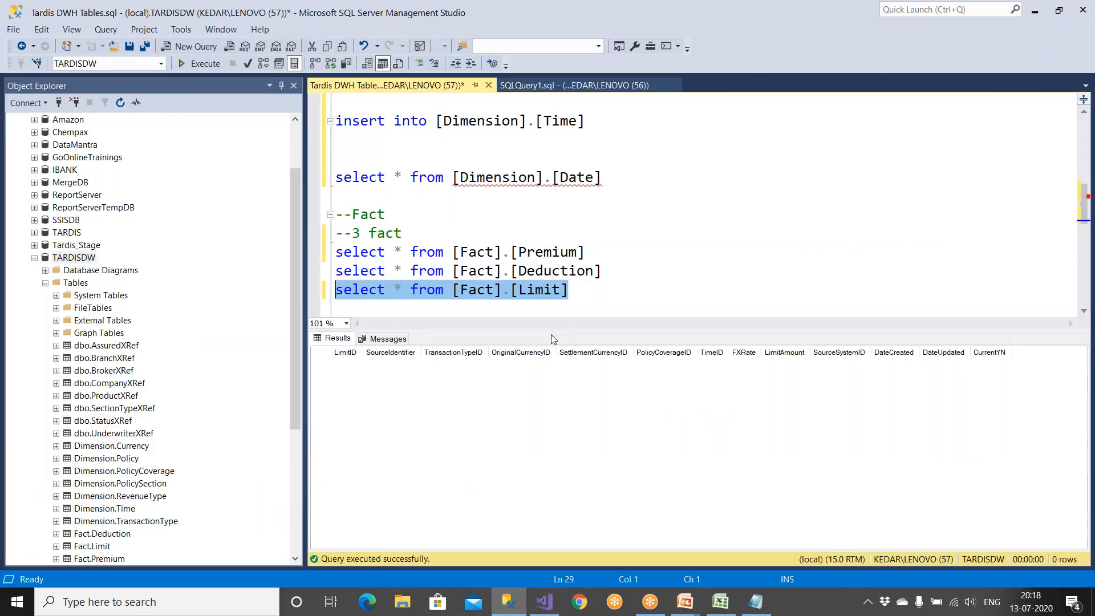
left_click(194, 66)
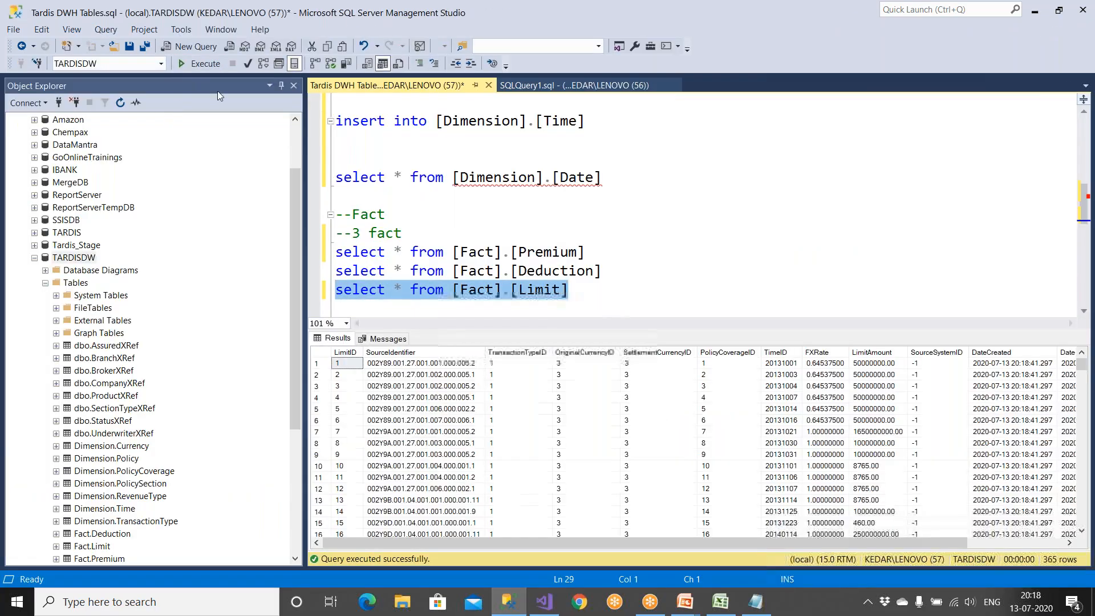
left_click_drag(595, 257, 335, 254)
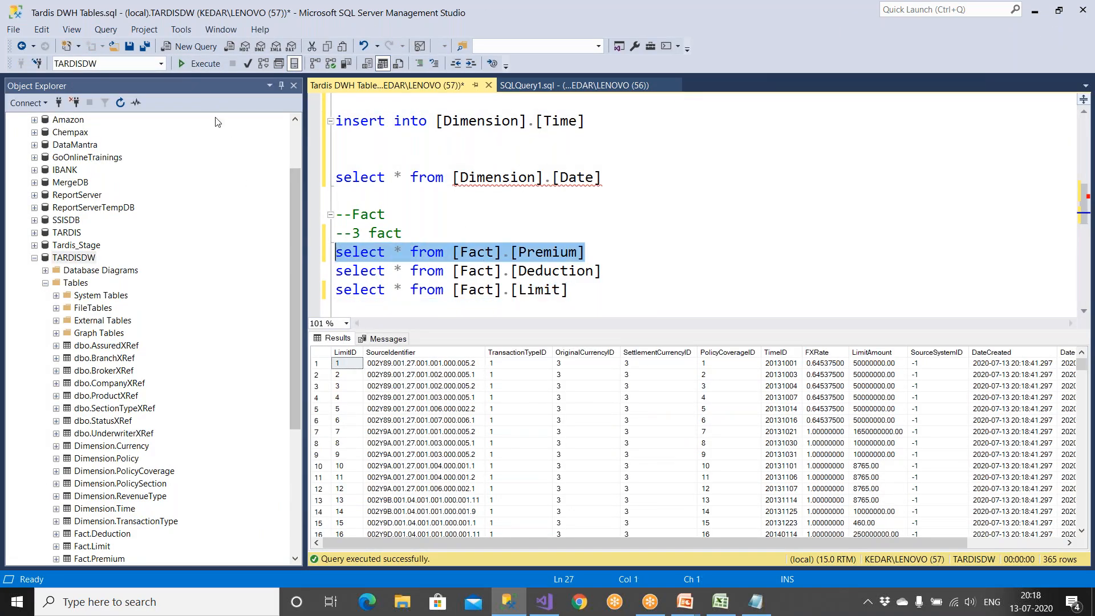
left_click(202, 66)
Add the statement "delete from [Fact].[Premium]" above the fact select queries and execute only that statement
left_click(417, 234)
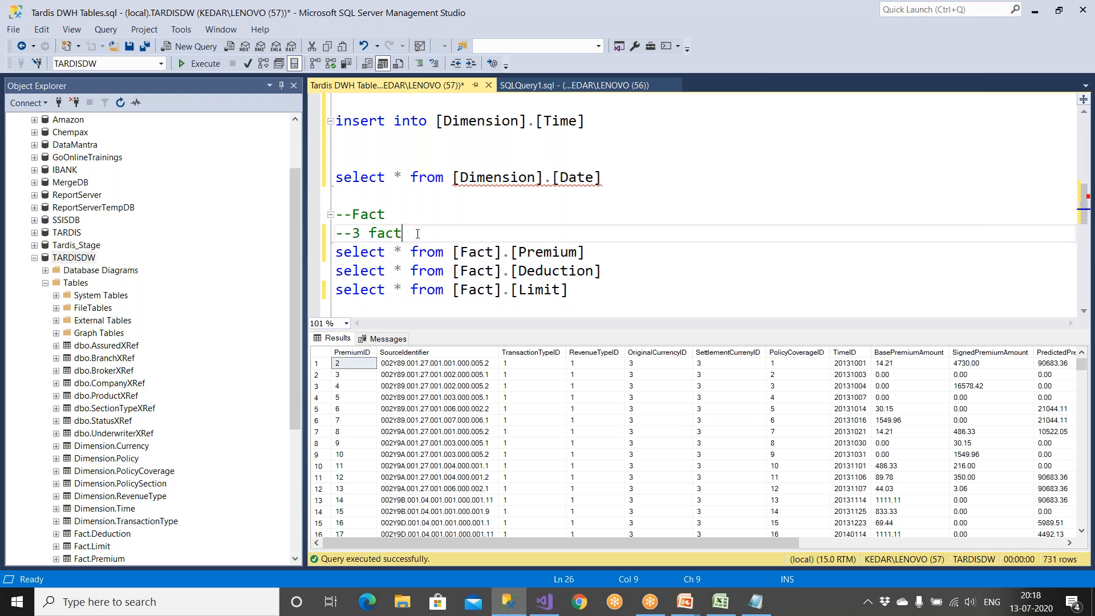
key("Return")
key("Return")
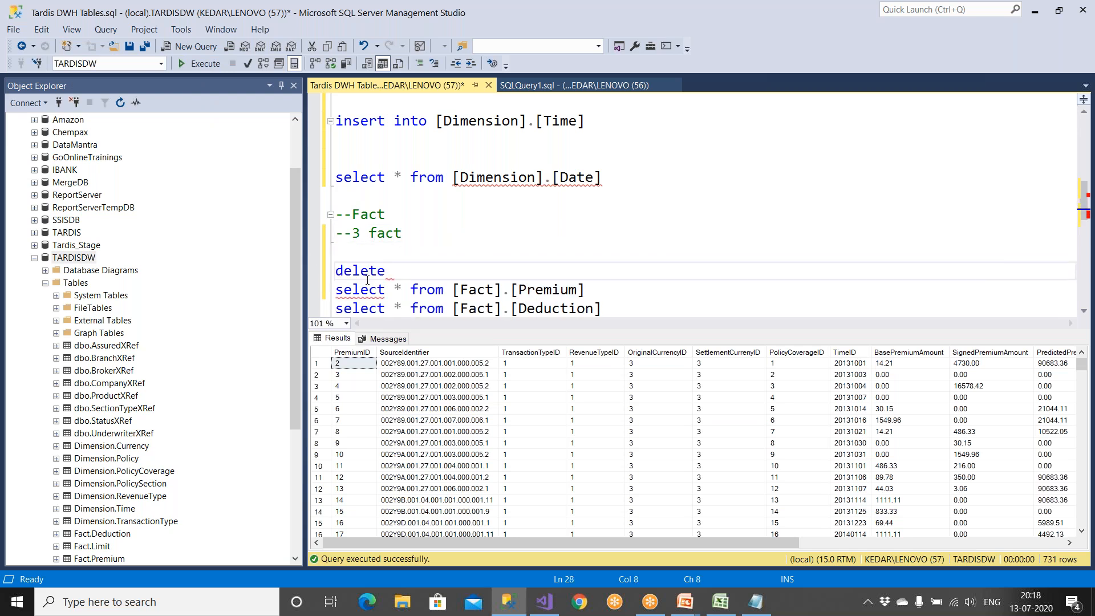
left_click_drag(411, 290, 587, 291)
key("ctrl+c")
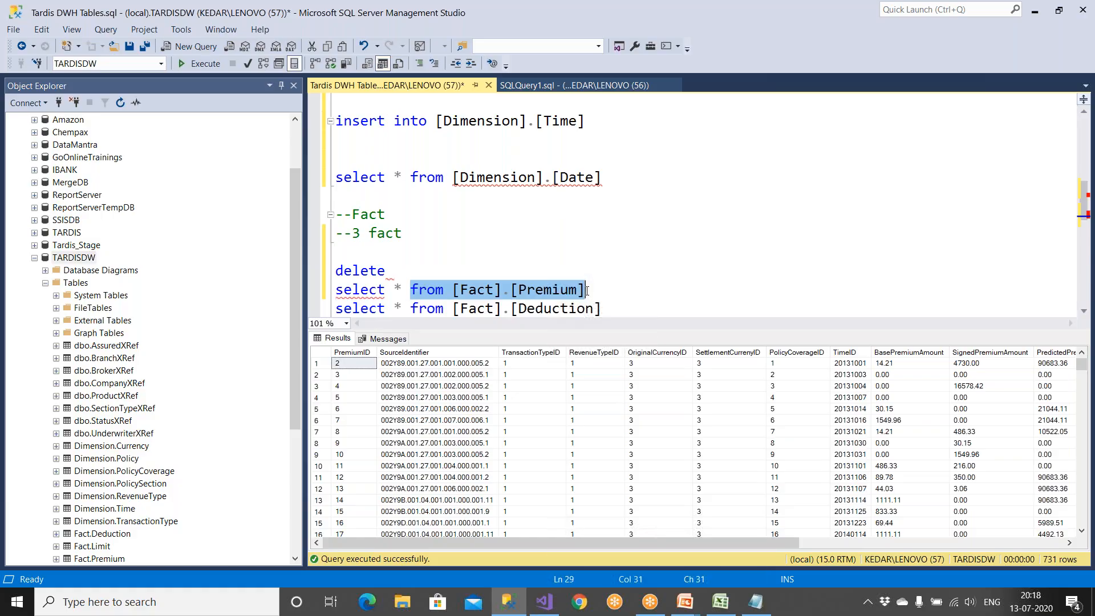
left_click(412, 269)
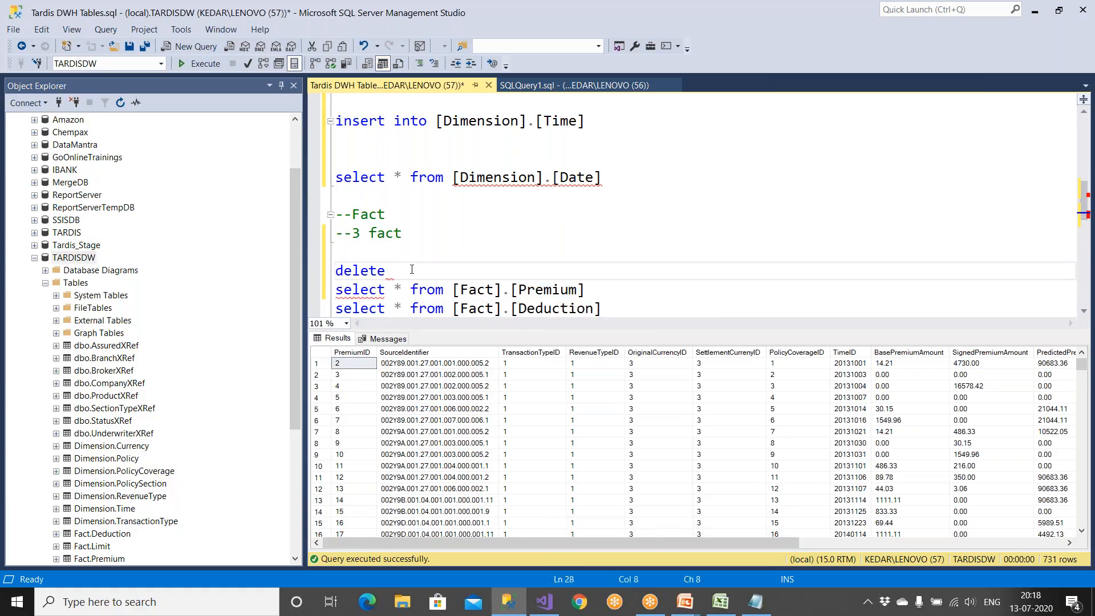
key("ctrl+v")
left_click_drag(571, 272, 336, 252)
left_click(201, 65)
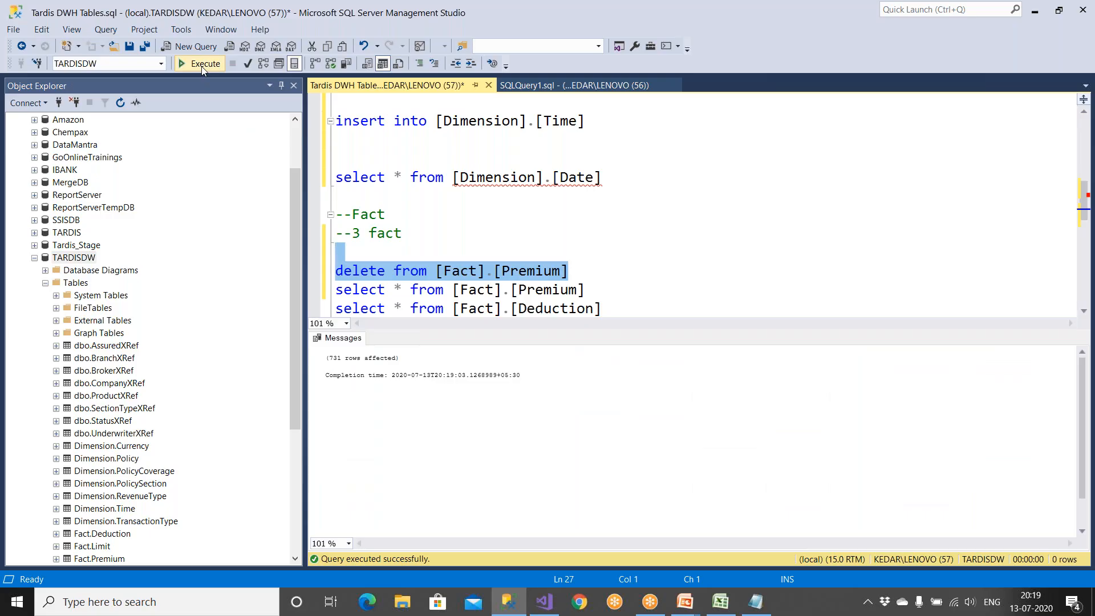
Remove the delete statement from the script and run the Fact.Premium select query
scroll(589, 252, "up", 4, "ctrl")
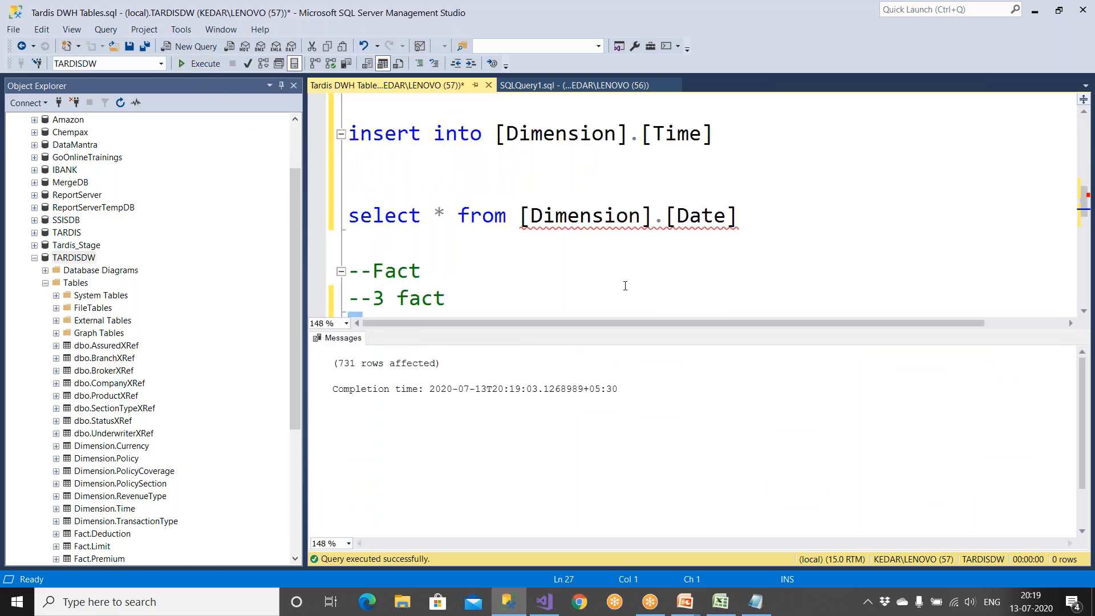
scroll(621, 281, "down", 1)
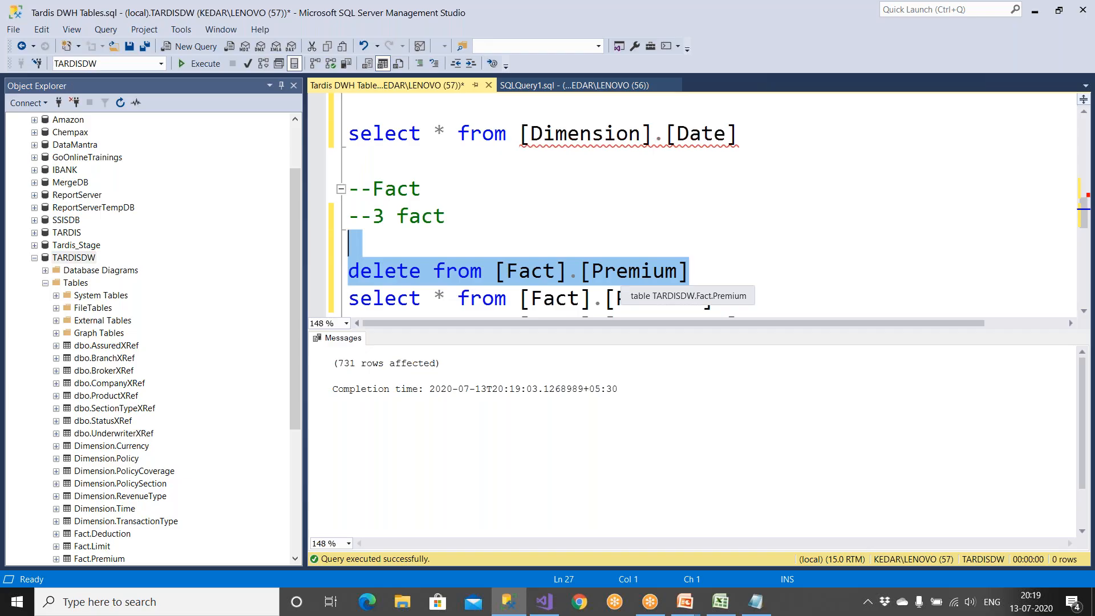
key("Delete")
left_click_drag(714, 284, 348, 274)
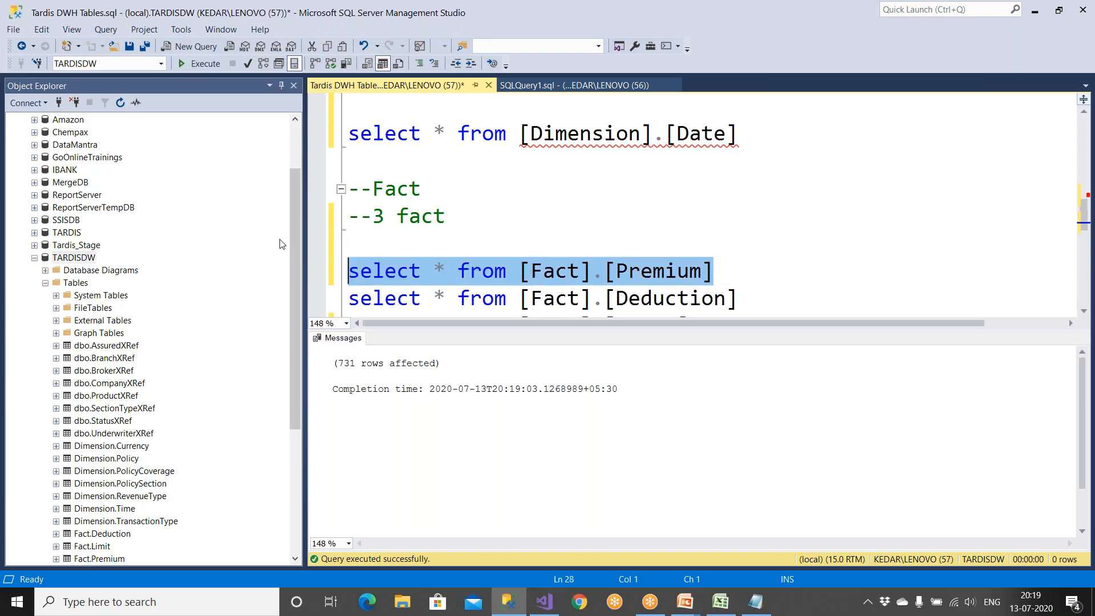
left_click(207, 69)
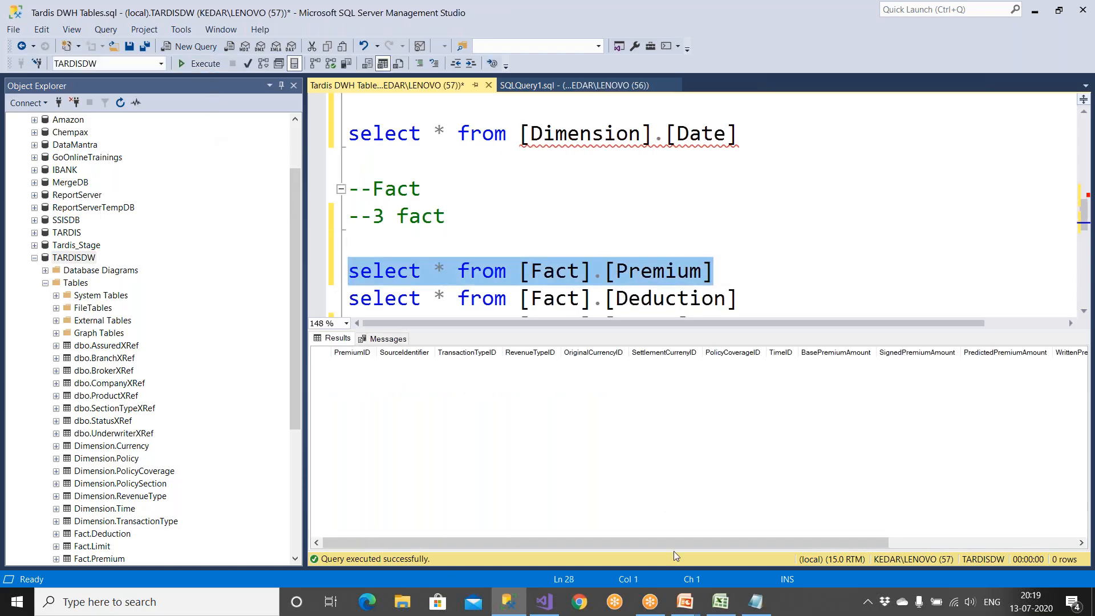
Run the Fact.Limit select query and the Fact.Deduction select query separately
left_click(743, 292)
scroll(743, 291, "down", 1)
left_click_drag(690, 244, 348, 244)
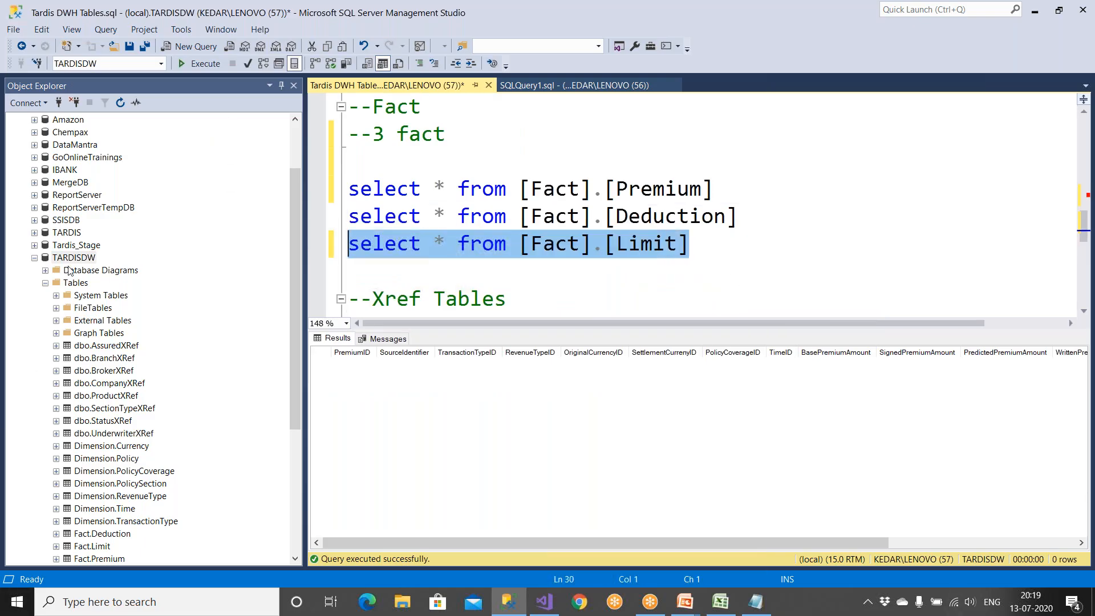
left_click(197, 67)
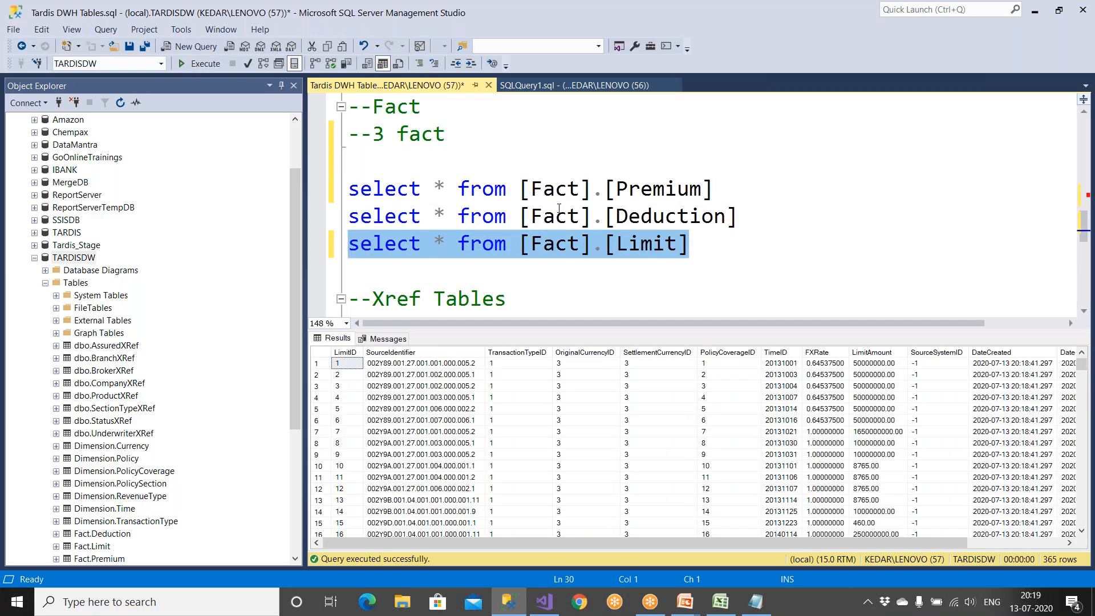
left_click_drag(741, 217, 349, 217)
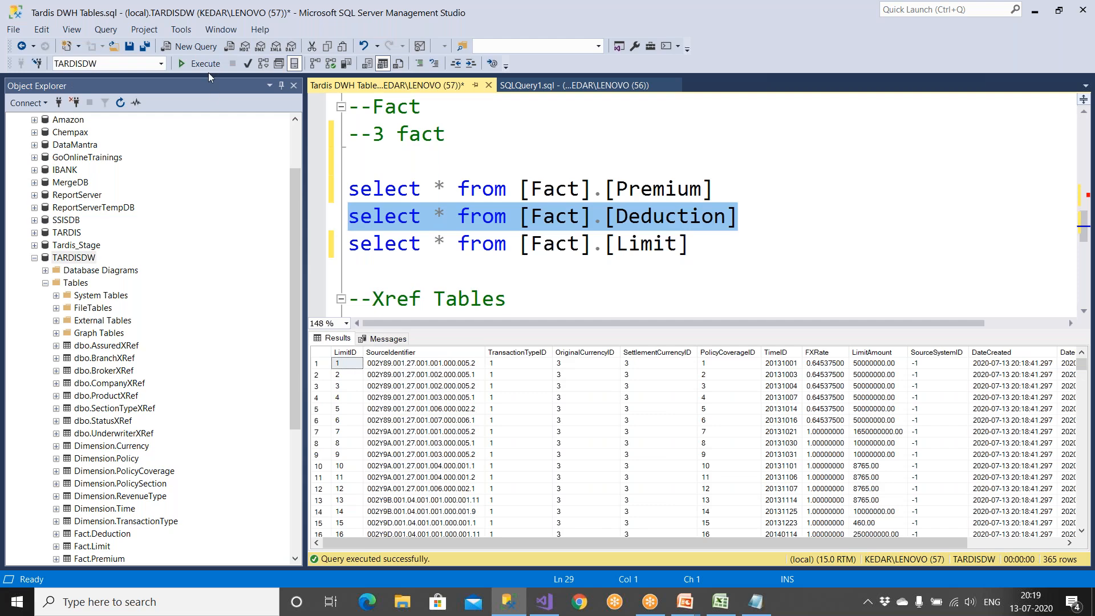
left_click(199, 64)
Add the commented line "--Truncate Table [Fact].[Premium]" above the Fact.Premium select query
left_click_drag(520, 189, 715, 189)
key("ctrl+c")
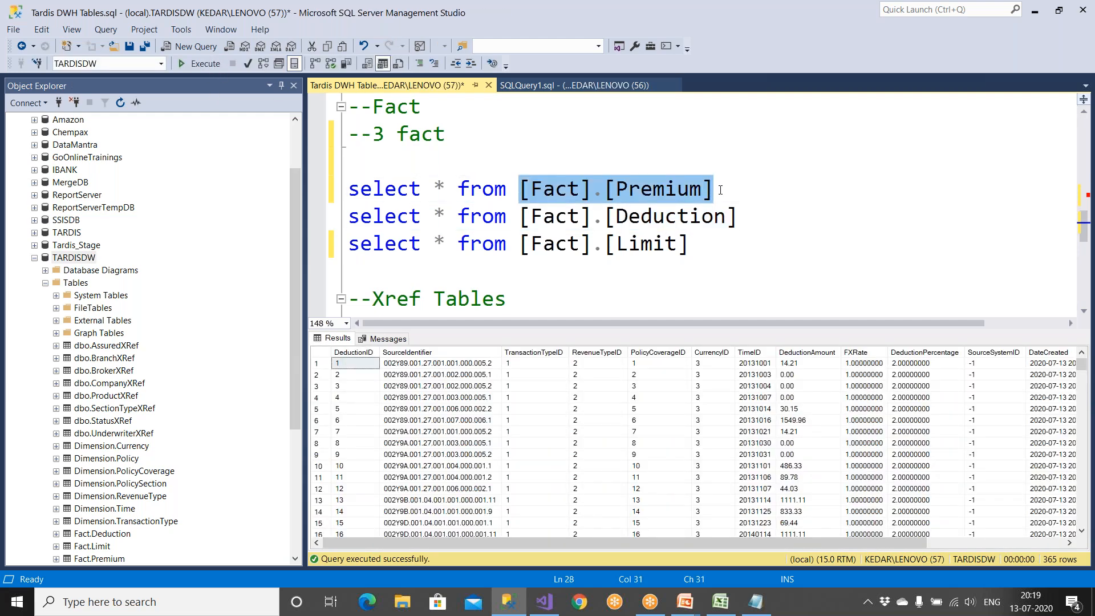
left_click(437, 174)
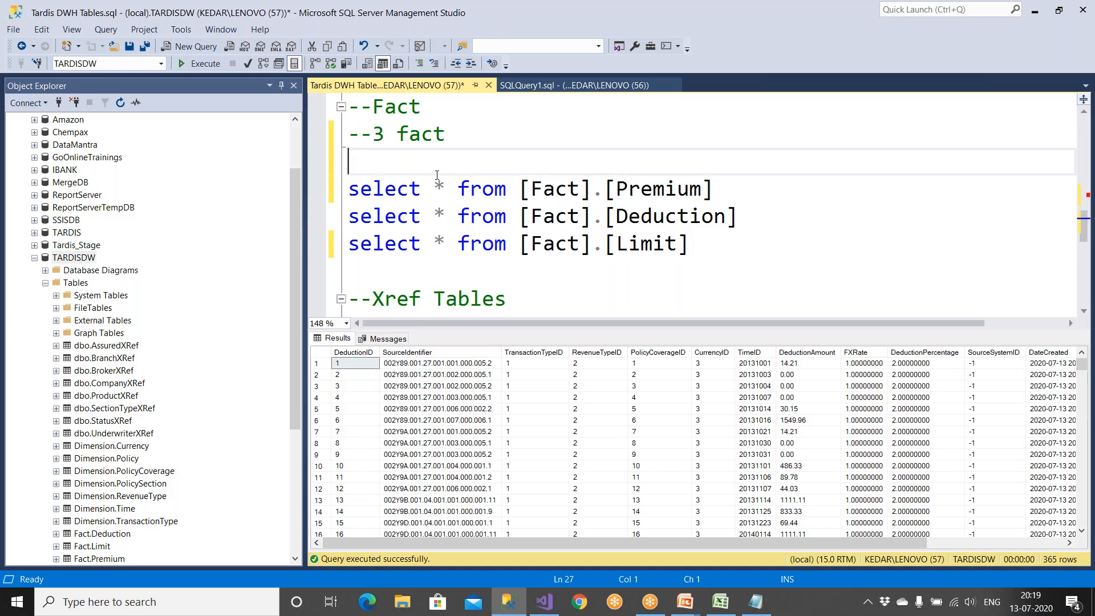
type("--Truncate Table")
key("ctrl+v")
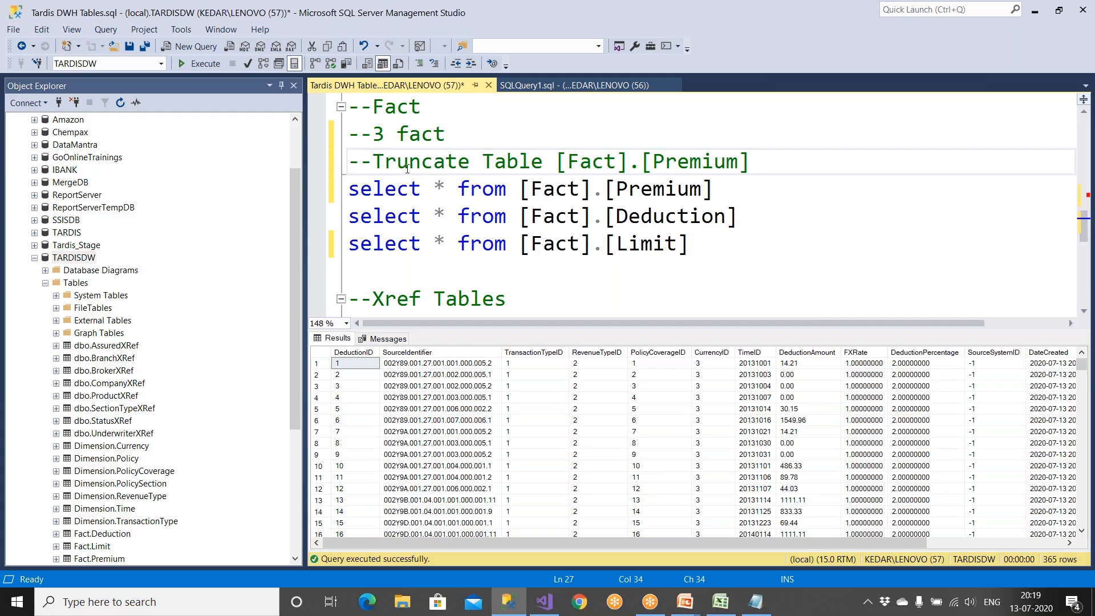
Execute only the Truncate Table [Fact].[Premium] part of the commented line and hide the query results
left_click_drag(374, 162, 757, 157)
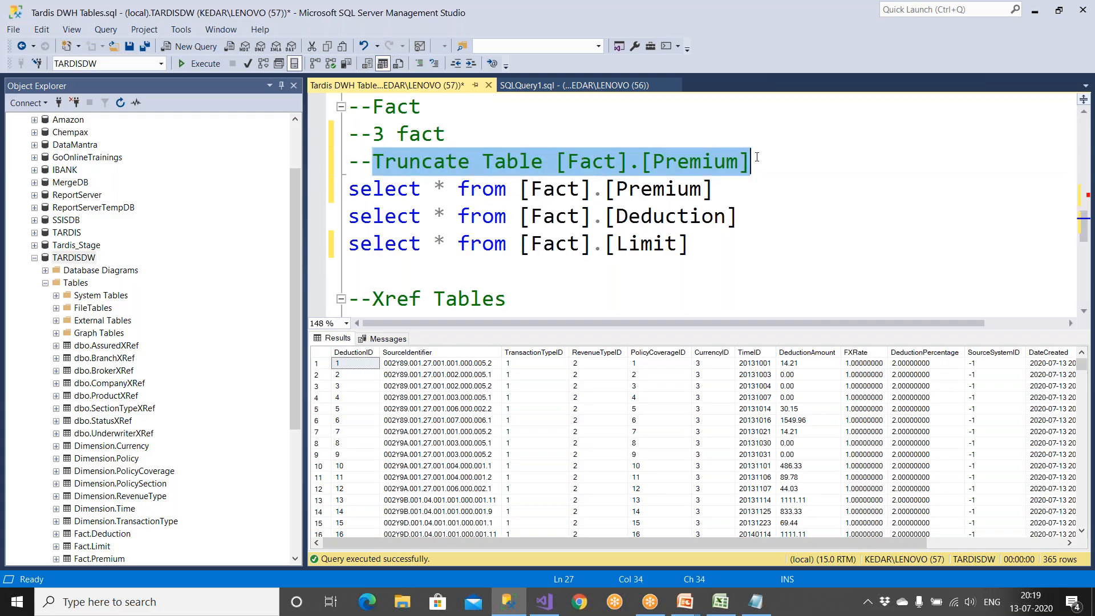
key("F5")
key("ctrl+r")
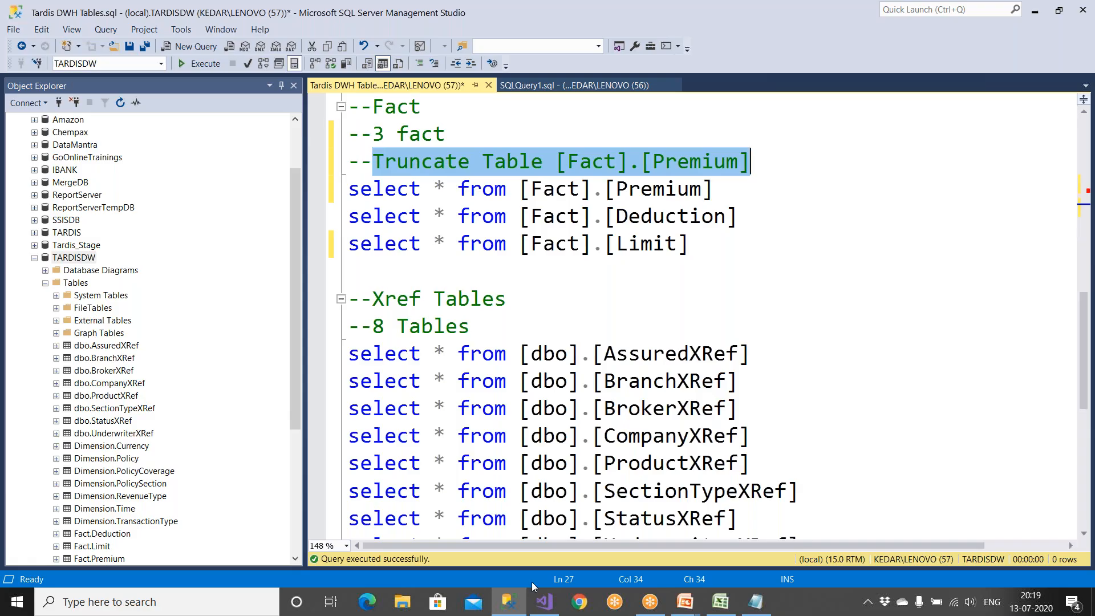
Switch to Visual Studio, open the DWH_LoadFactPremium package, close DWH_LoadFactLimit and save the open package
left_click(545, 602)
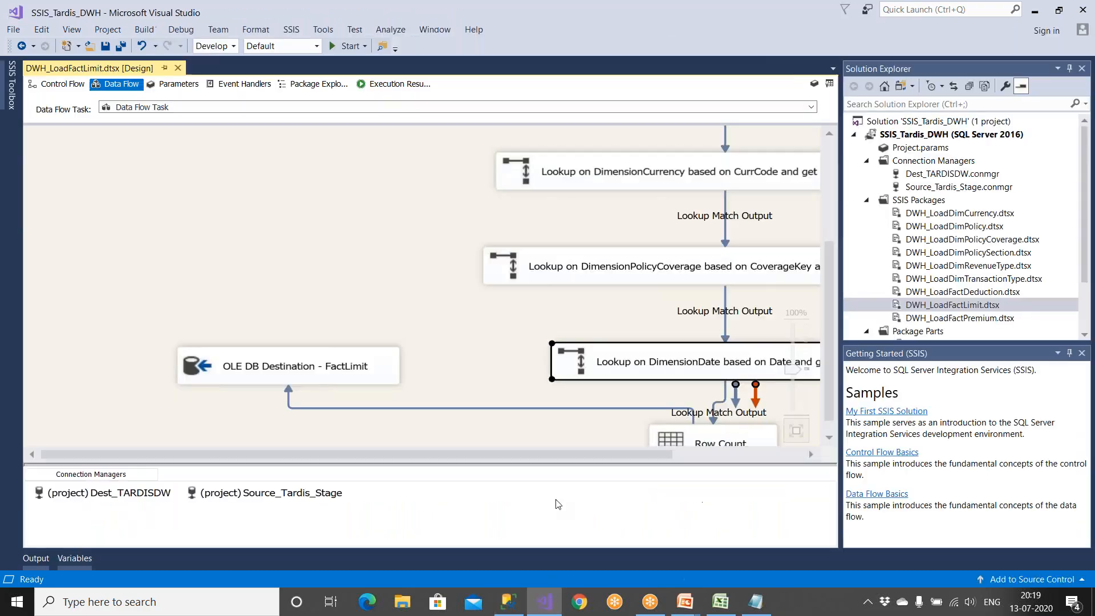
double_click(982, 320)
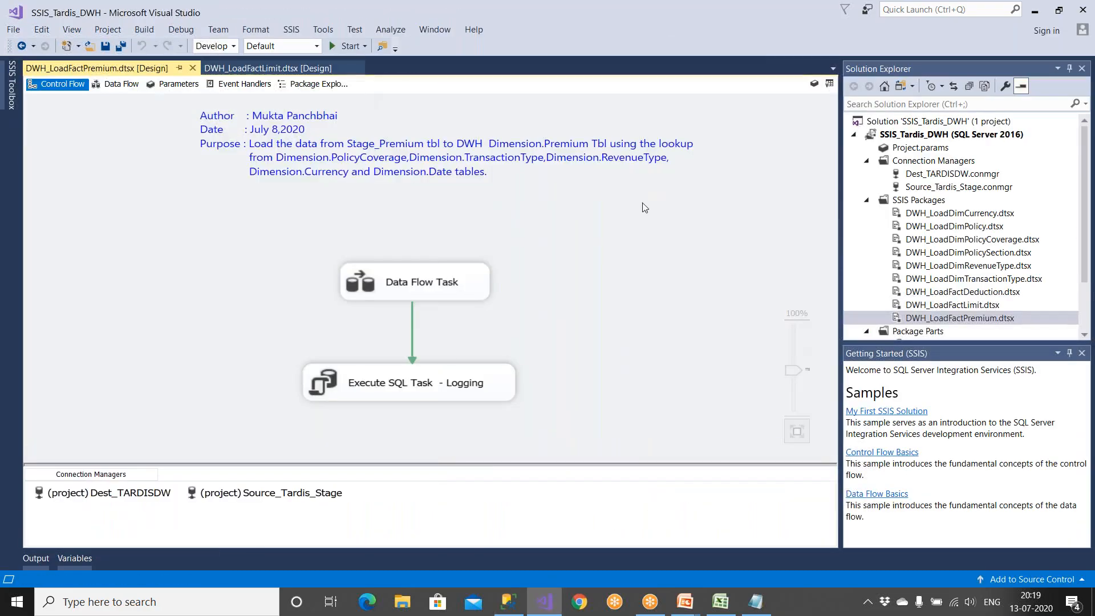
left_click(266, 64)
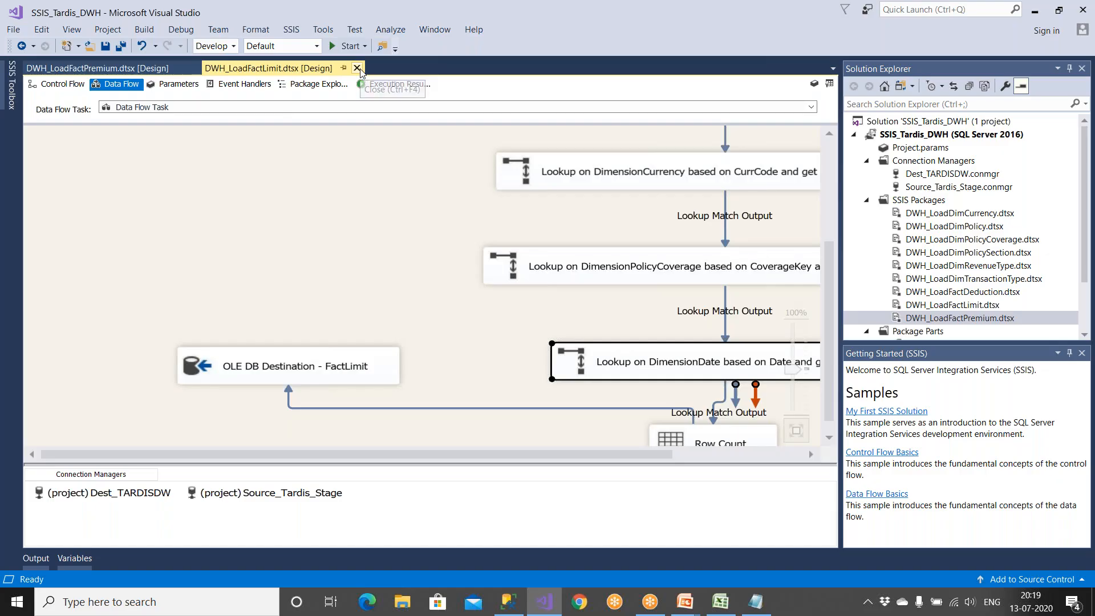
left_click(357, 69)
key("ctrl+s")
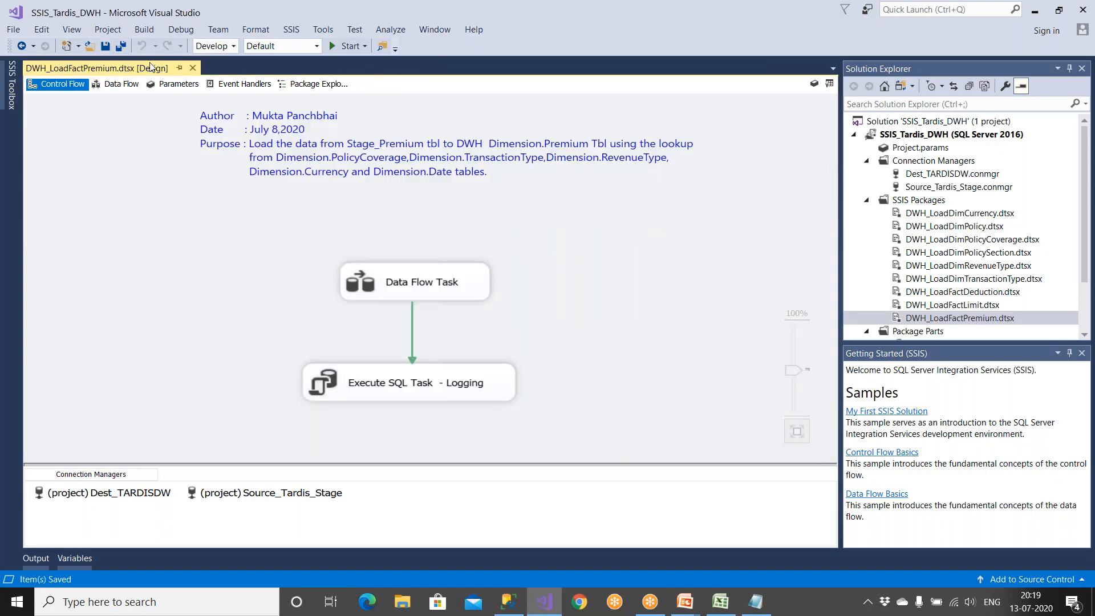
Run the DWH_LoadFactPremium package and check the row counts in its data flow
left_click(348, 45)
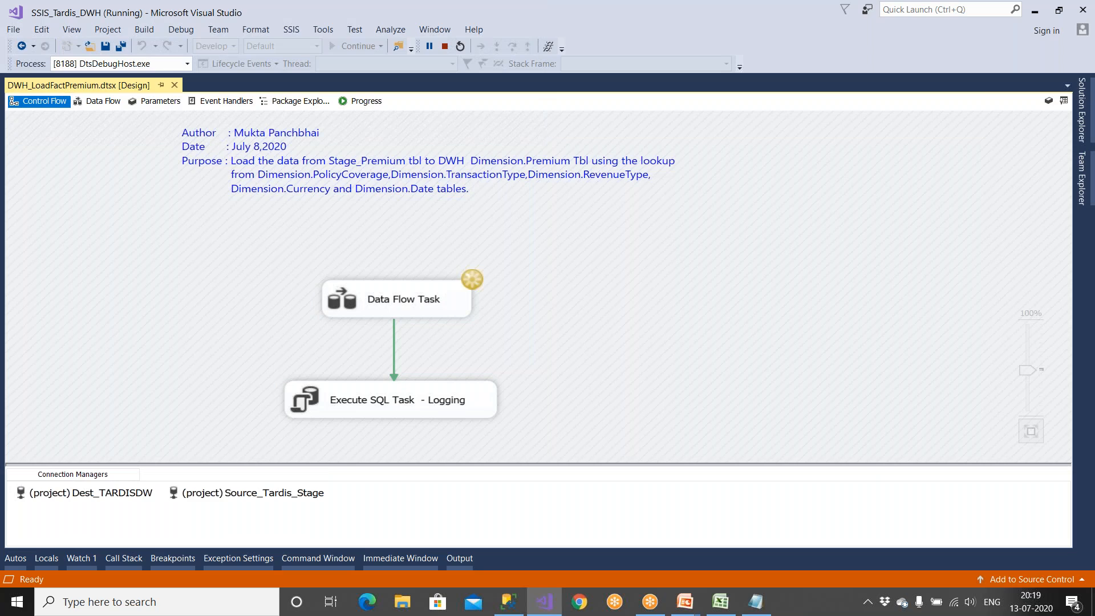
left_click(101, 102)
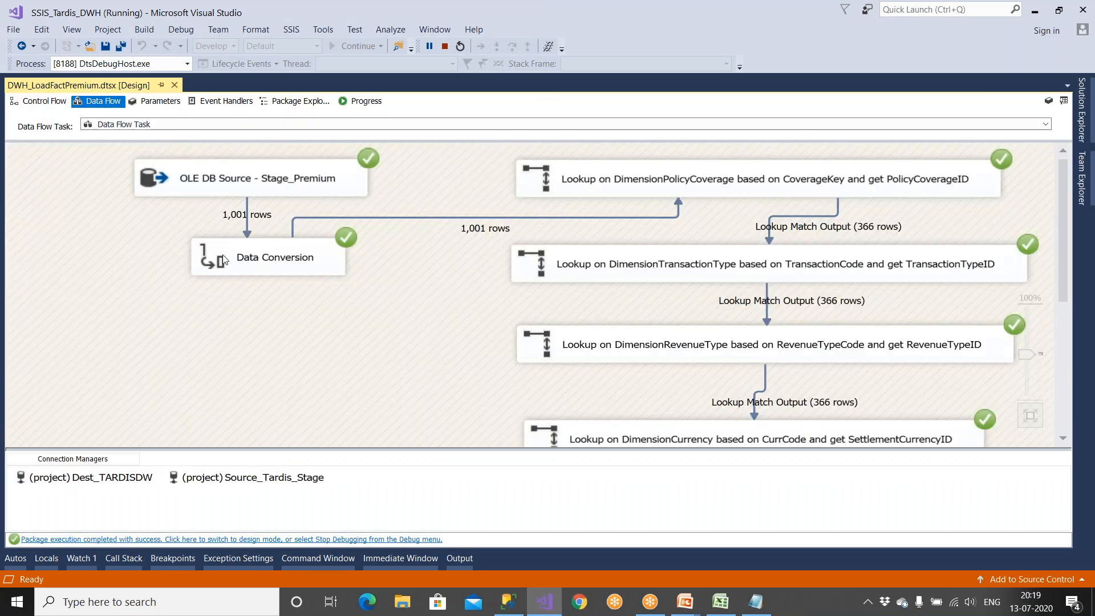
scroll(622, 281, "down", 5)
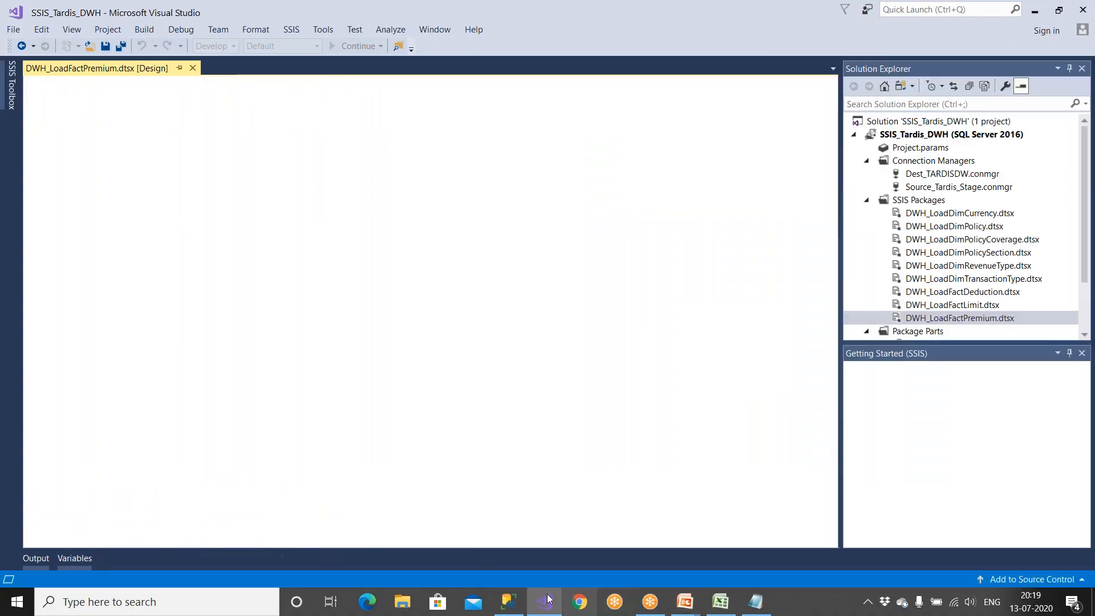
Switch to SQL Server Management Studio and execute the still-selected Truncate Table [Fact].[Premium] statement
left_click(509, 602)
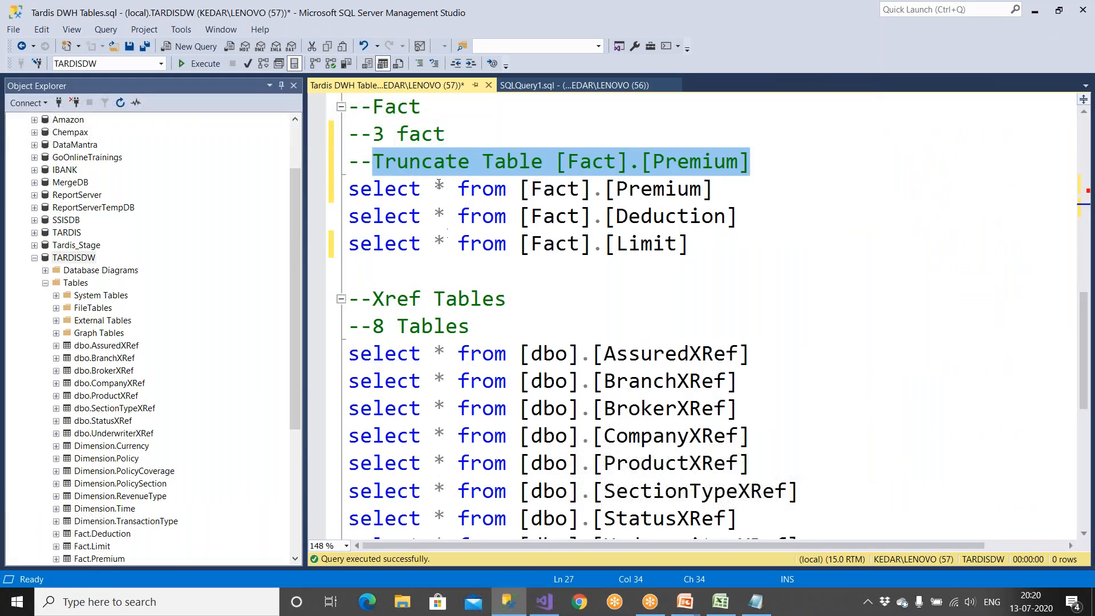
left_click(200, 64)
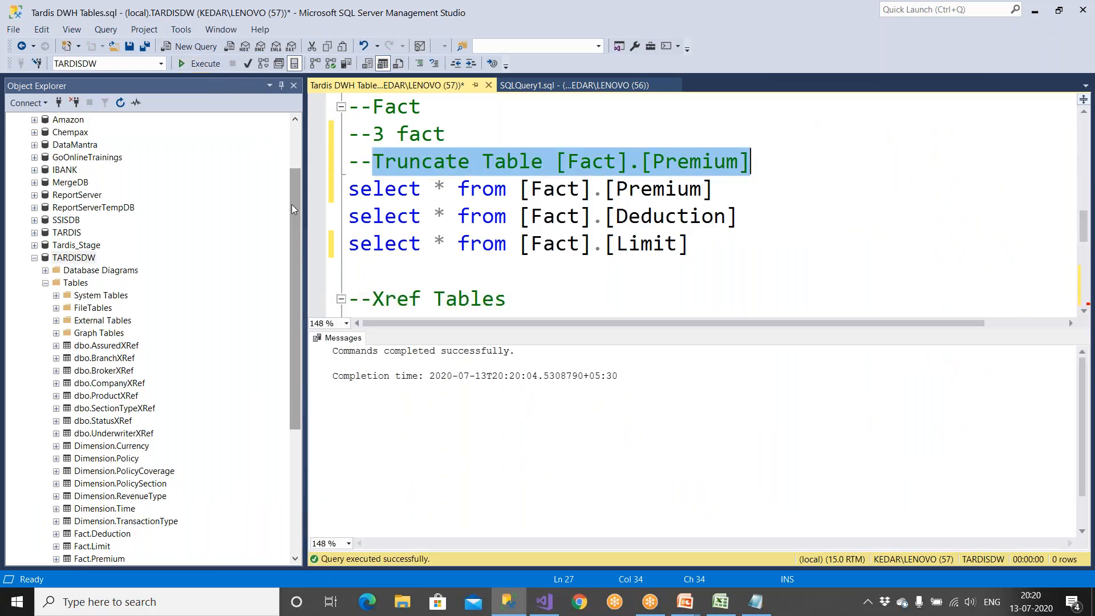
Query the truncated Fact.Premium table, switch to Visual Studio and rerun the DWH_LoadFactPremium package to its destination
left_click_drag(714, 189, 348, 191)
left_click(200, 64)
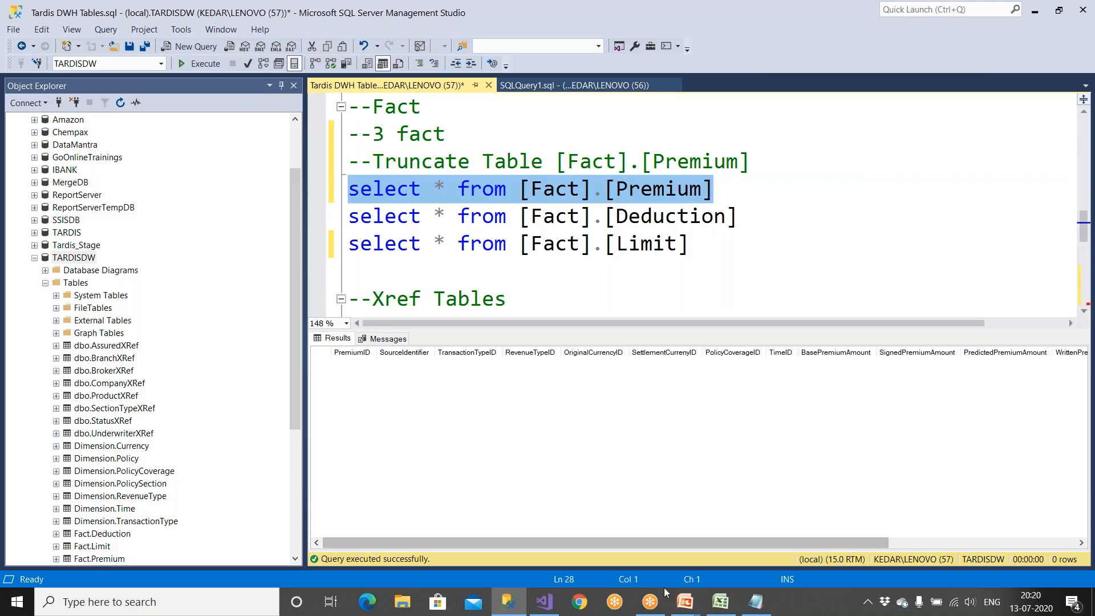
left_click(545, 602)
left_click(348, 46)
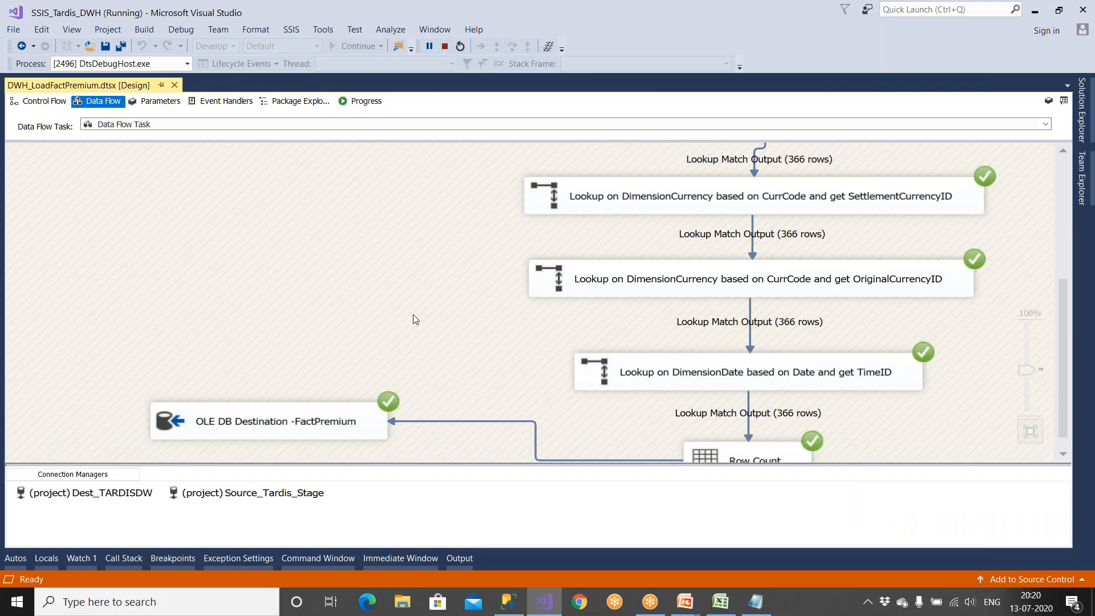
scroll(415, 315, "down", 2)
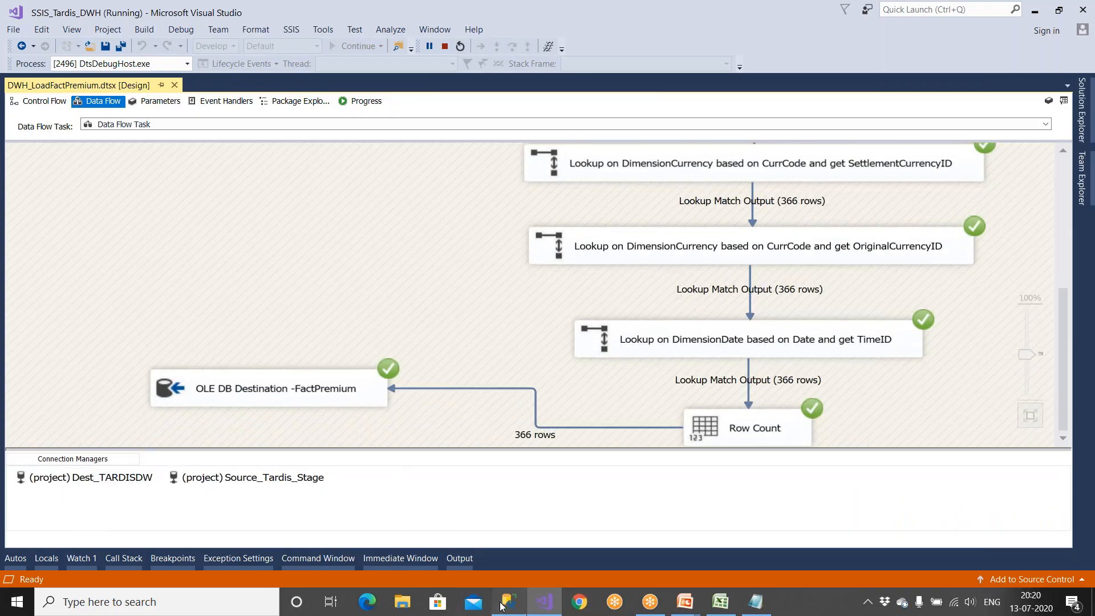
Switch to SQL Server Management Studio, rerun the Fact.Premium select and check the loaded TimeID and premium amount columns
left_click(509, 602)
left_click(208, 66)
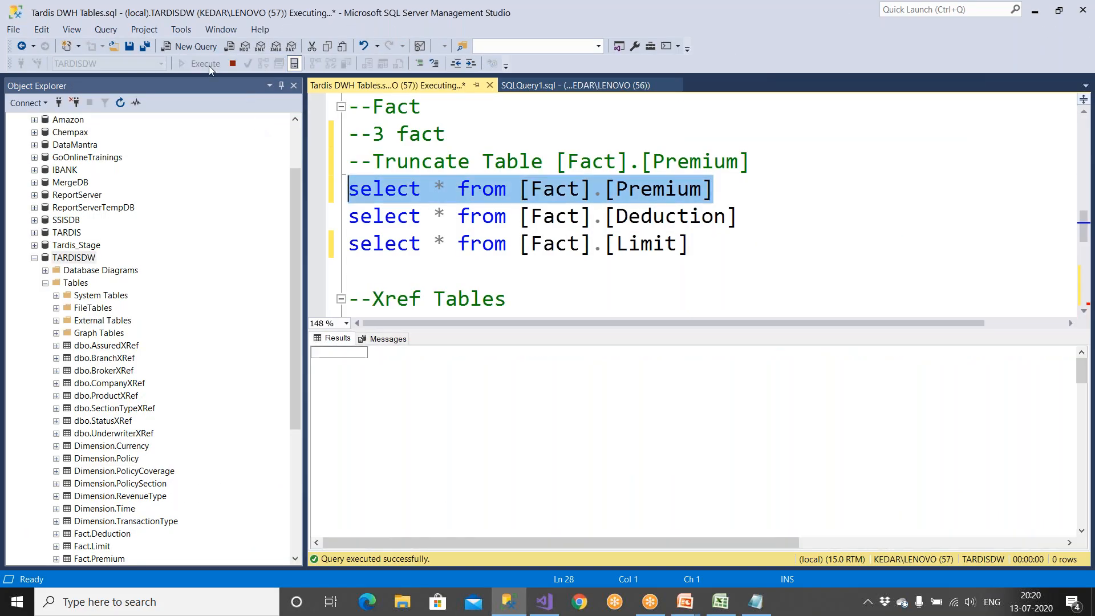
left_click(920, 542)
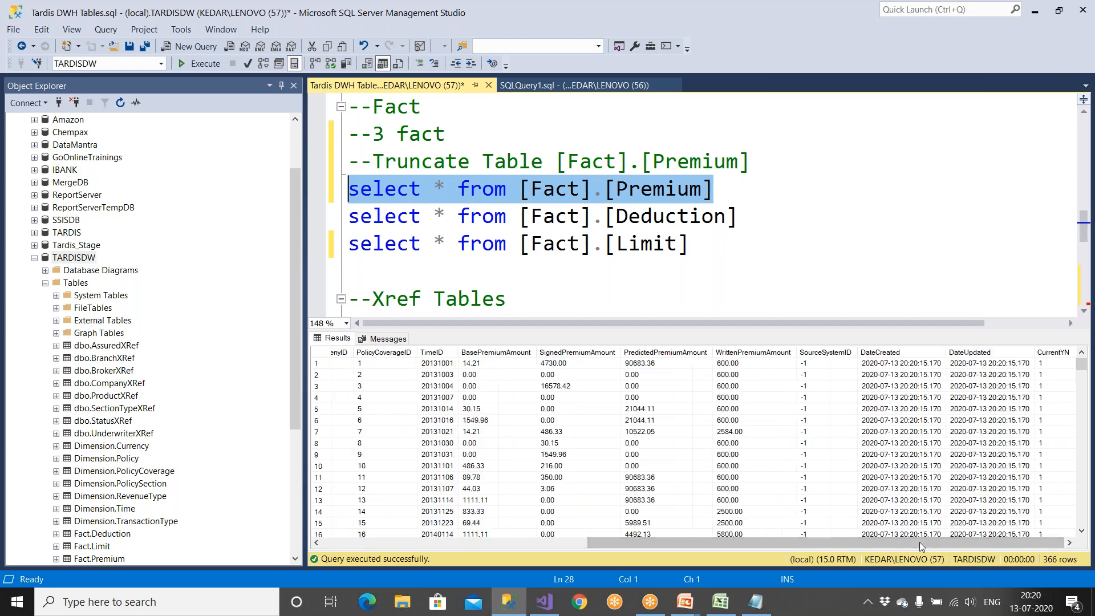
Hide the query results and delete the commented sp_help line below the Dimension.Policy select
left_click(656, 216)
scroll(656, 215, "up", 8)
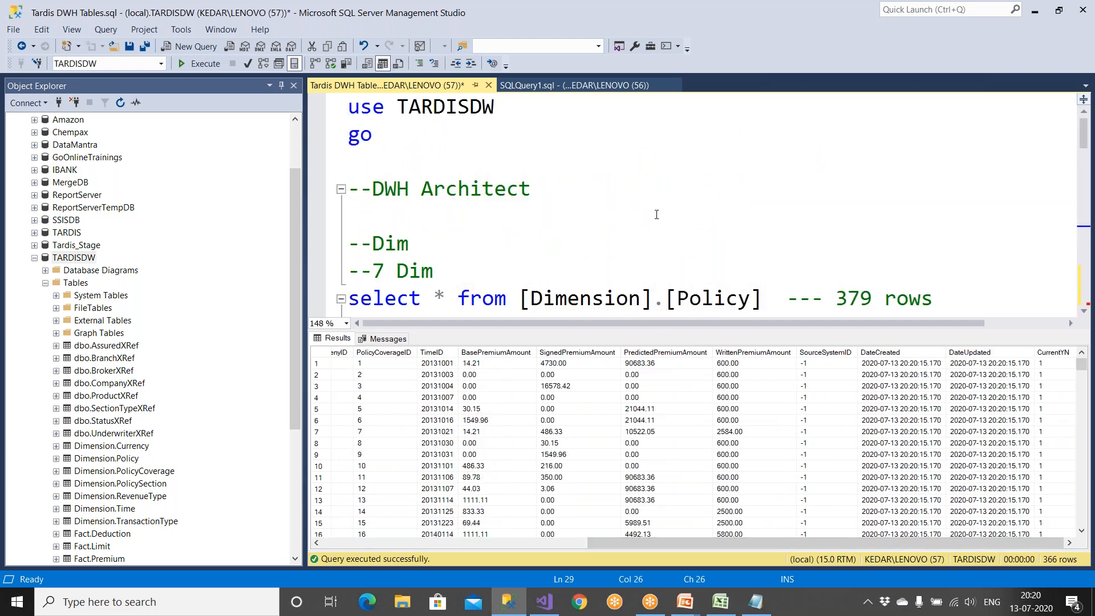
key("ctrl+r")
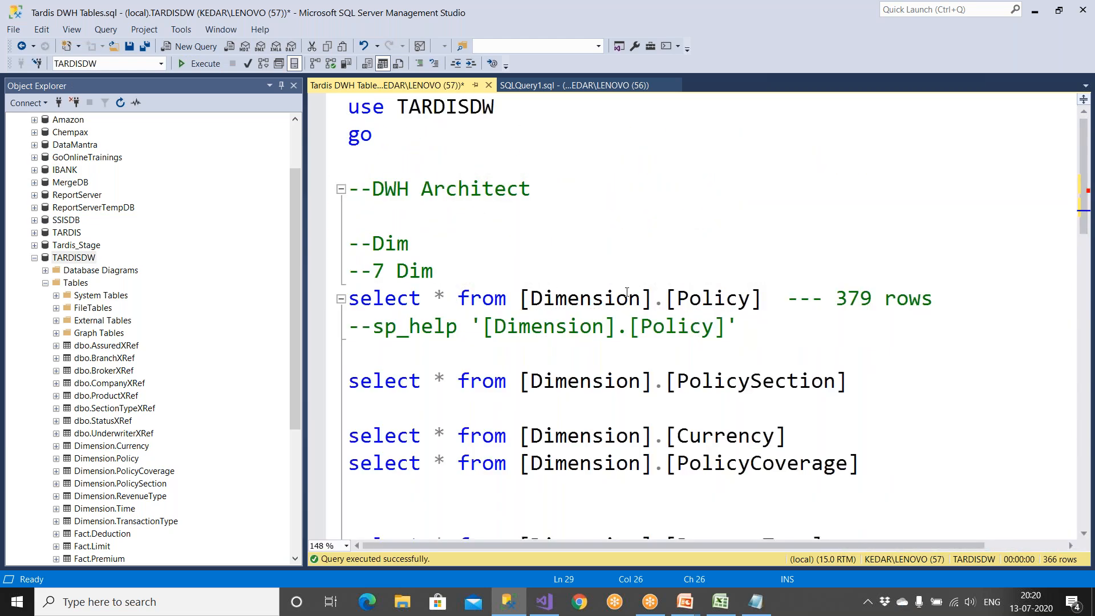
left_click_drag(354, 326, 739, 326)
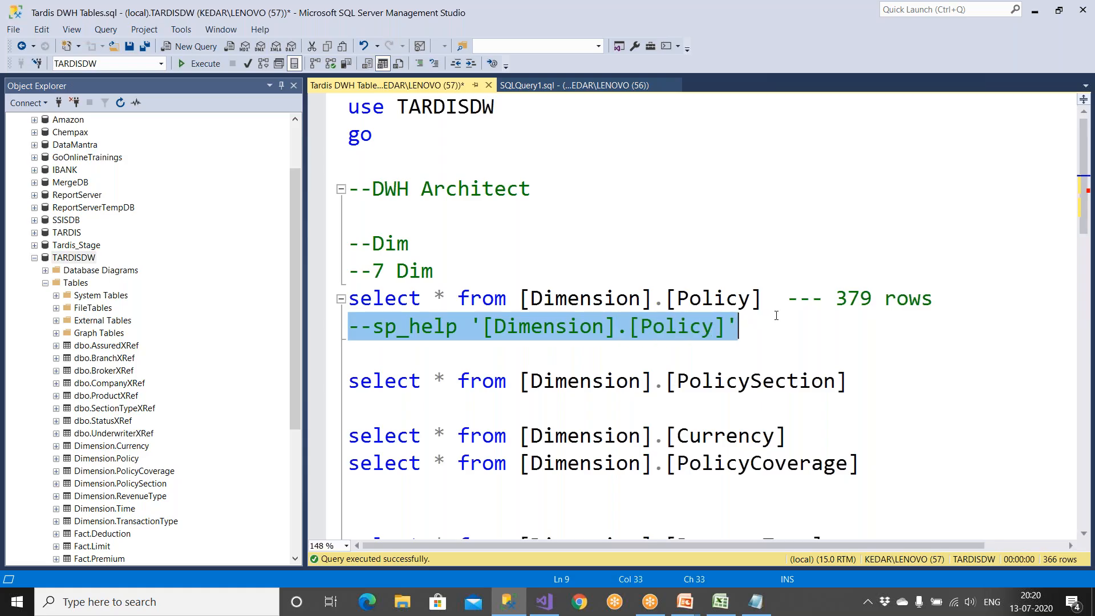
key("Delete")
Remove the blank lines between the Dimension select statements from Policy through RevenueType, keeping each statement intact
left_click_drag(768, 303, 349, 299)
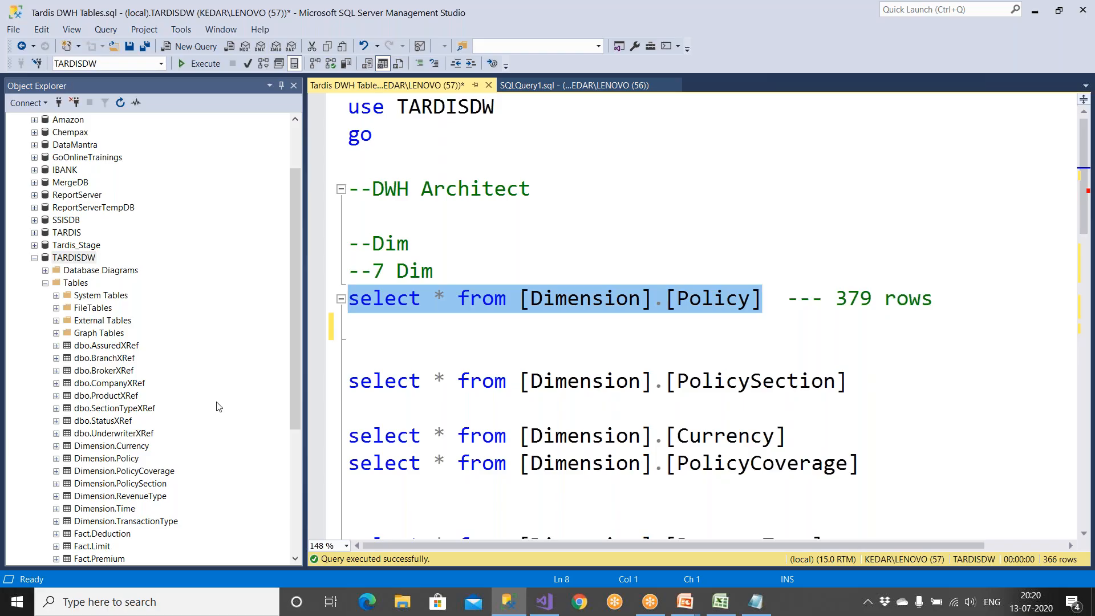
left_click(364, 335)
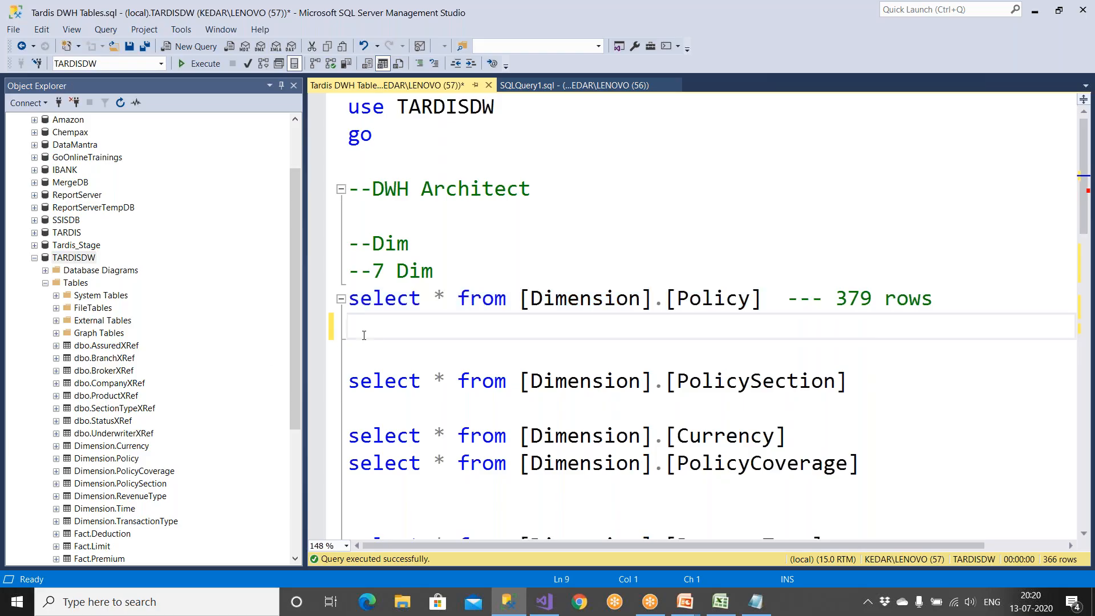
key("Delete")
key("Delete")
key("Delete")
key("Delete")
type("s")
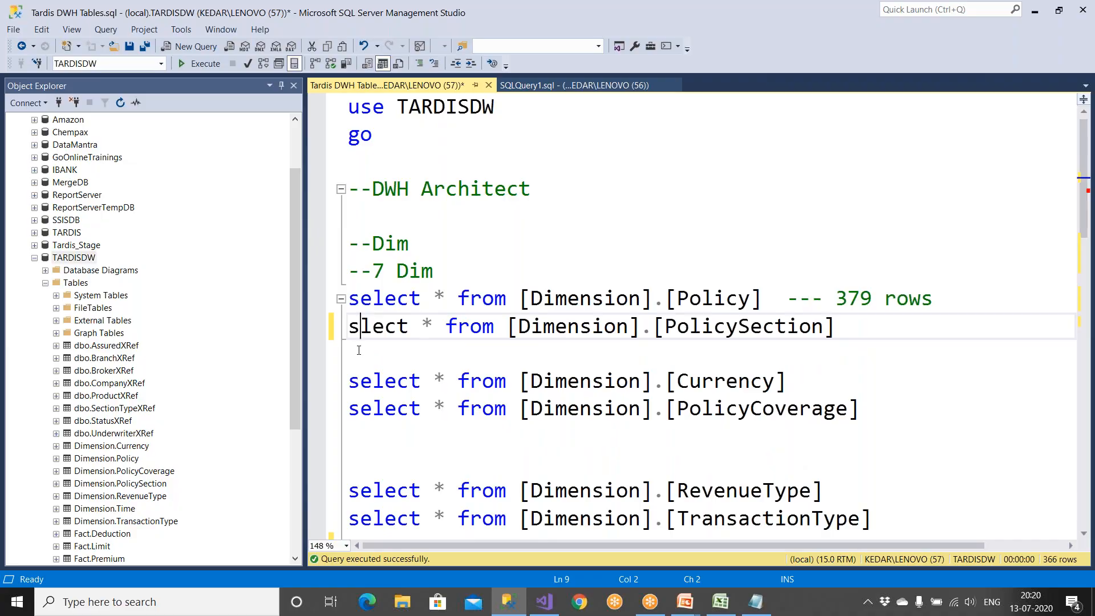
type("e")
left_click(359, 350)
key("Delete")
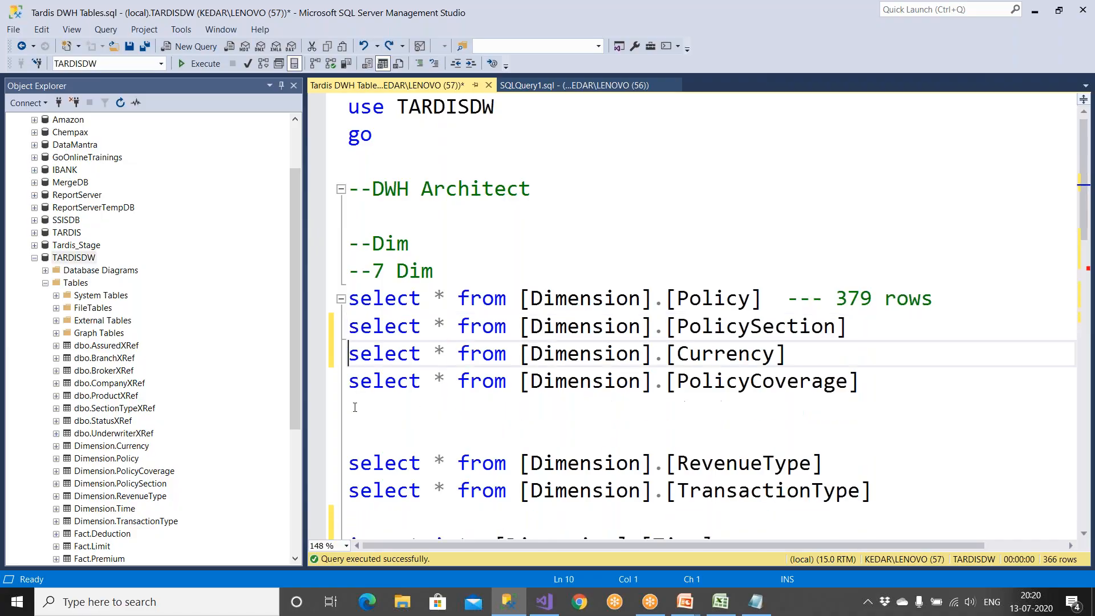
left_click(355, 407)
key("Delete")
key("Delete")
Delete the insert into [Dimension].[Time] line and the blank lines between the TransactionType and Date selects
left_click(355, 455)
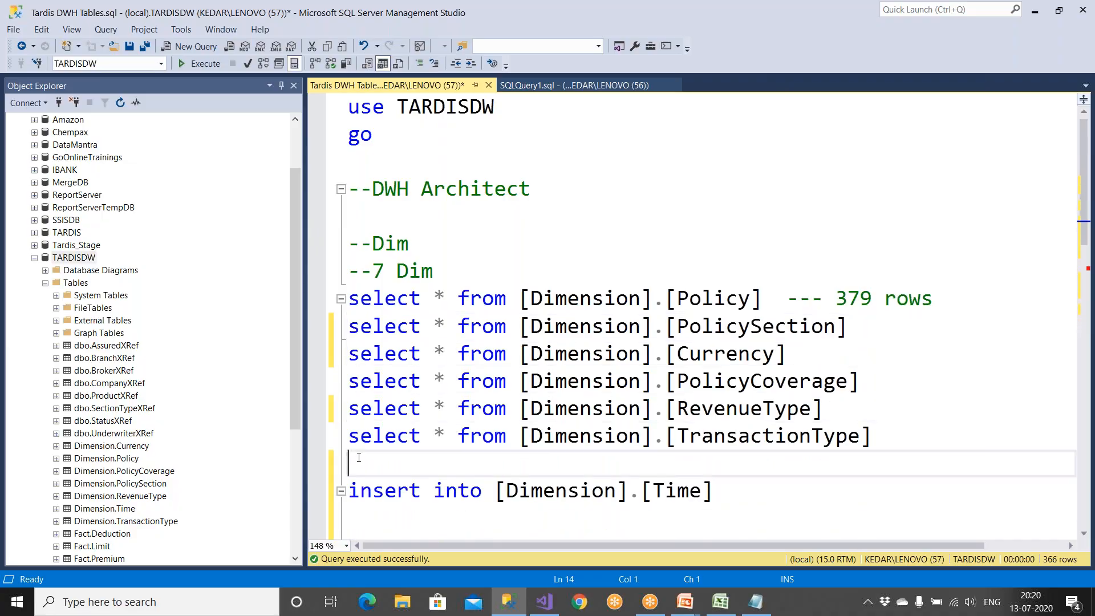
scroll(359, 457, "down", 2)
left_click(722, 335, "shift")
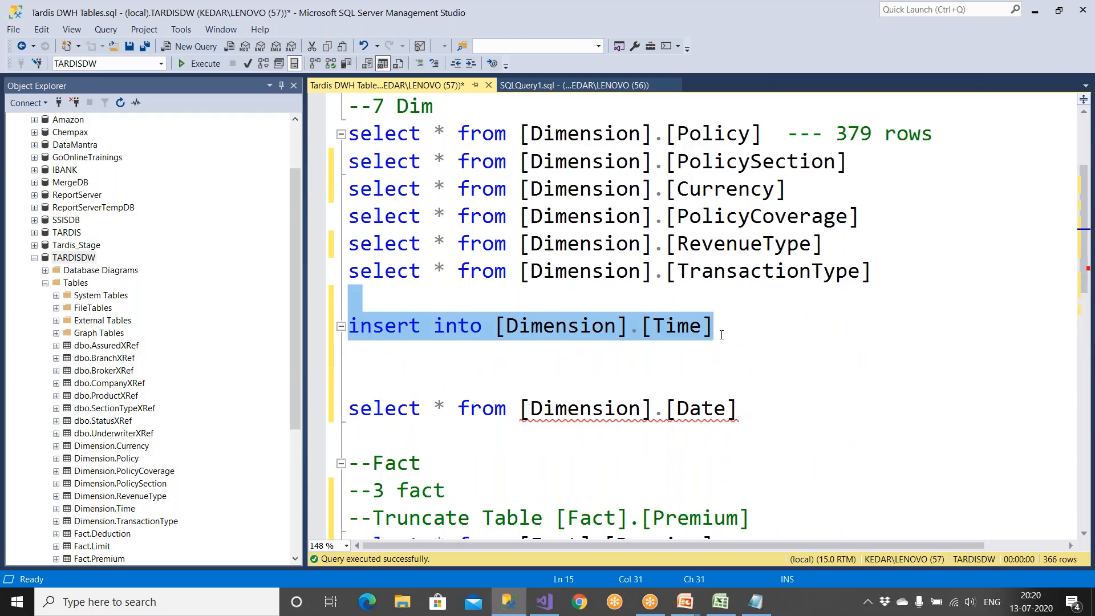
key("Delete")
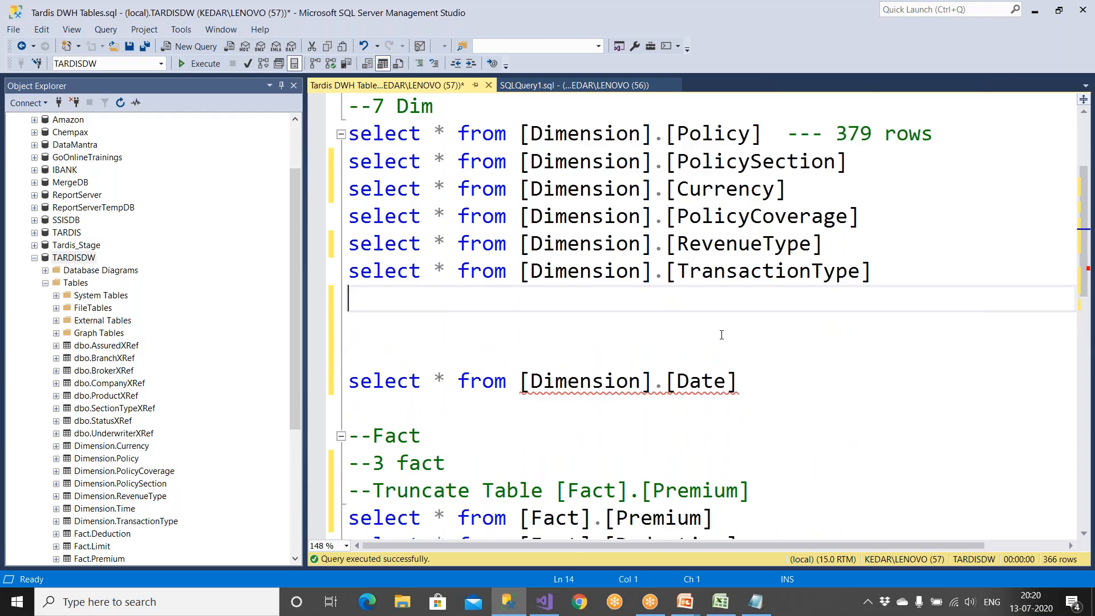
key("Delete")
key("Delete")
key("Delete")
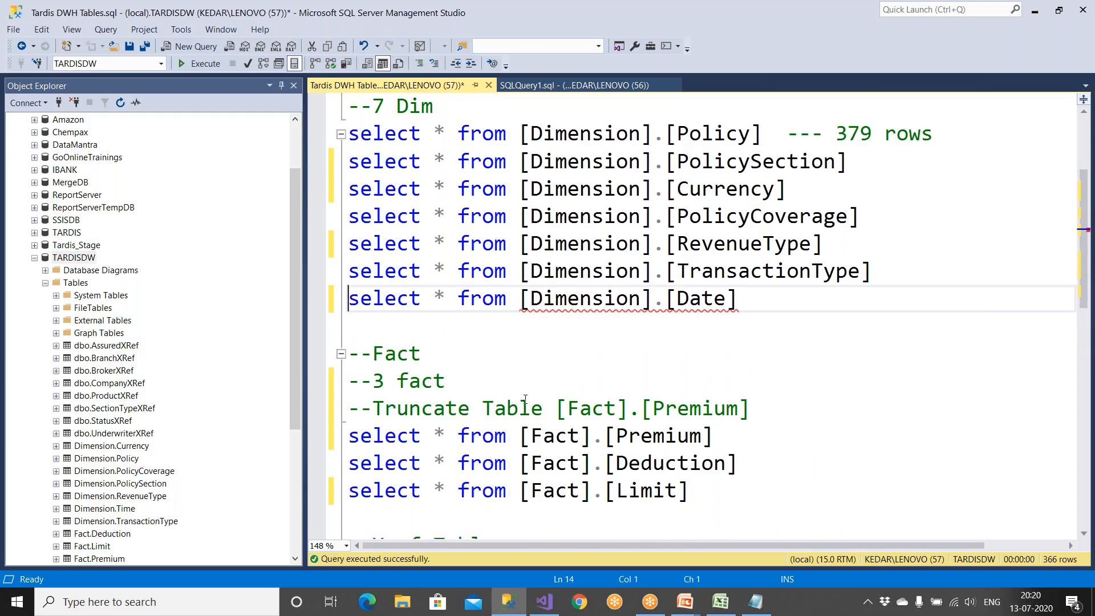
Run the Dimension.Policy and Dimension.PolicySection select statements one at a time to check their data
scroll(773, 277, "up", 1)
left_click_drag(765, 217, 349, 219)
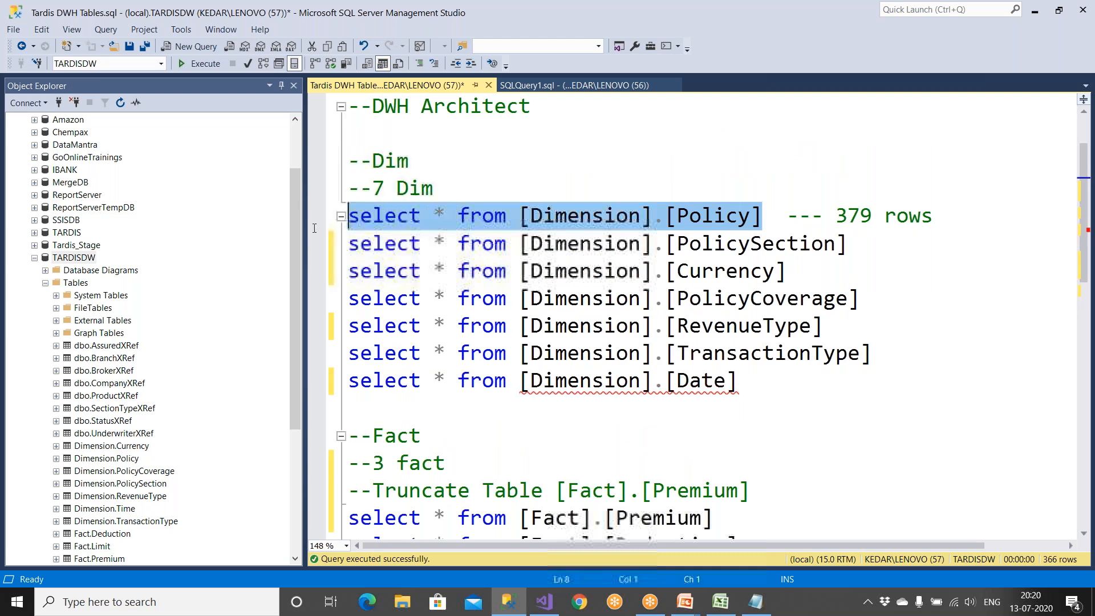
left_click(201, 63)
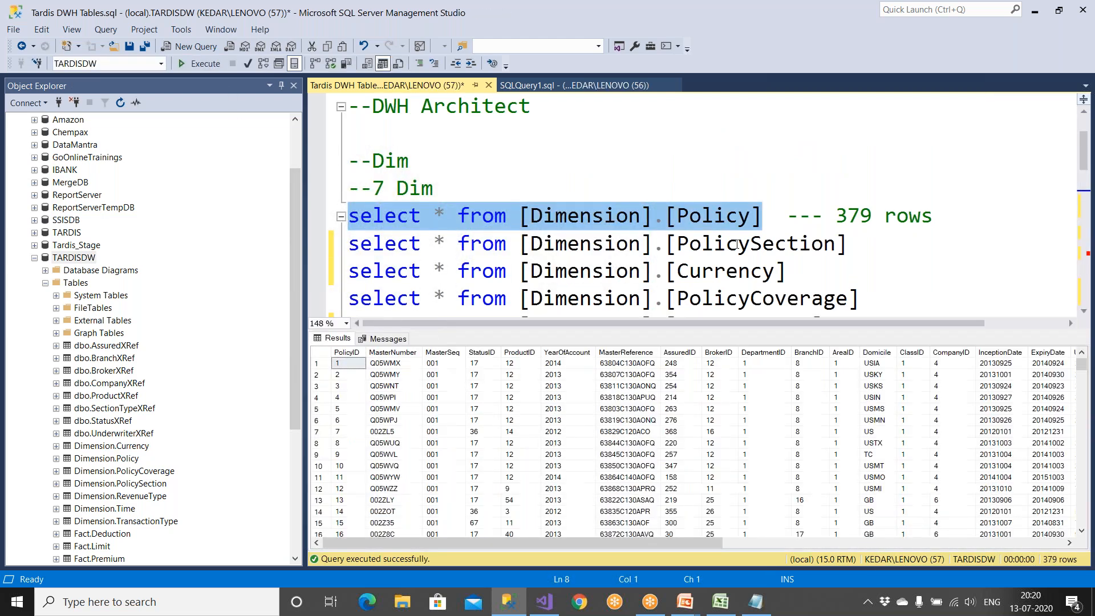
left_click_drag(848, 244, 311, 244)
left_click(201, 64)
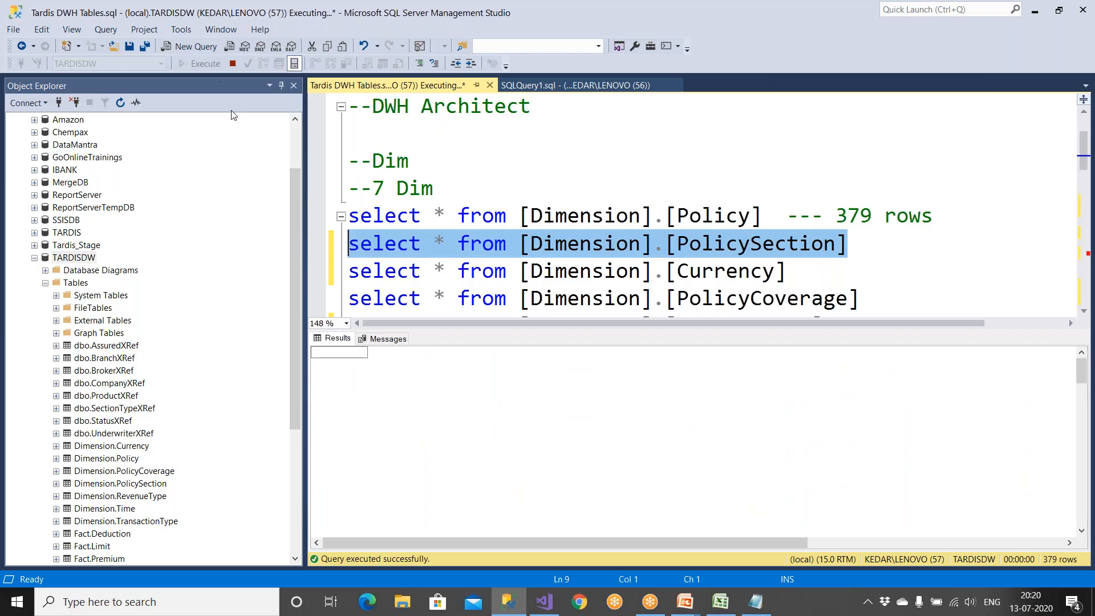
Run the Dimension.Currency and Dimension.PolicyCoverage select statements individually to check their rows
scroll(685, 205, "down", 1)
scroll(685, 206, "down", 2)
left_click_drag(856, 226, 338, 227)
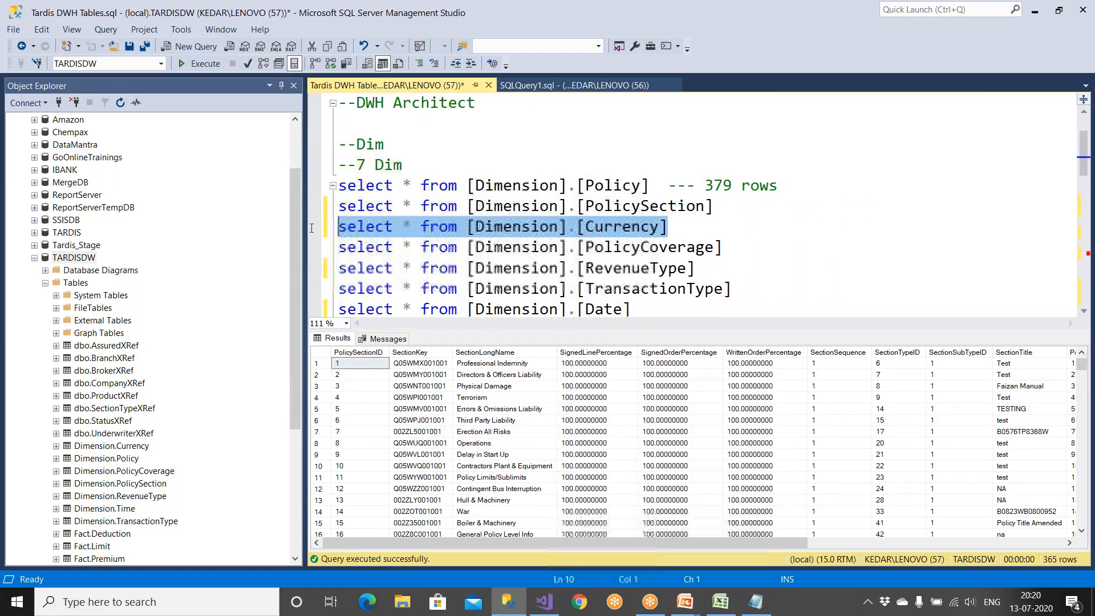
left_click(209, 64)
left_click_drag(722, 247, 338, 247)
left_click(209, 65)
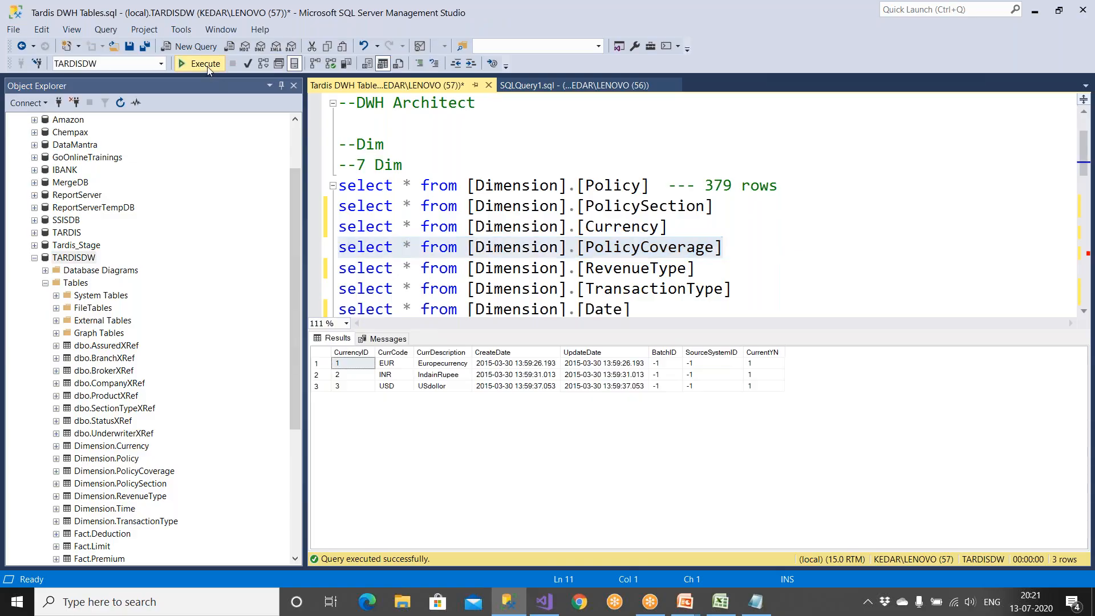
Query the Dimension.RevenueType, Dimension.TransactionType and Dimension.Date tables separately to check their contents
left_click_drag(703, 268, 336, 272)
key("F5")
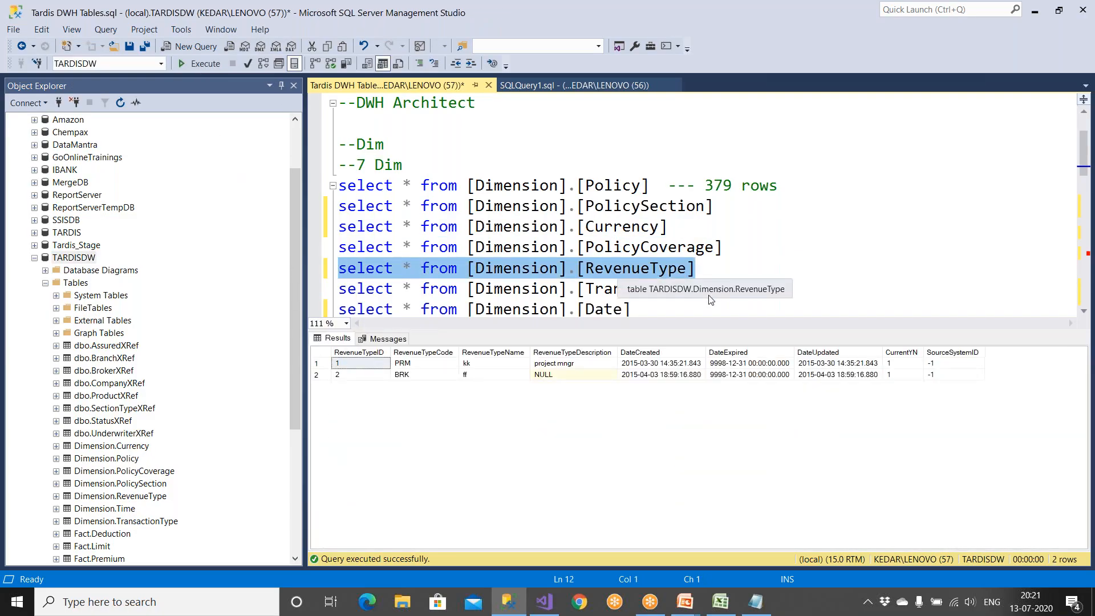
left_click_drag(734, 288, 298, 283)
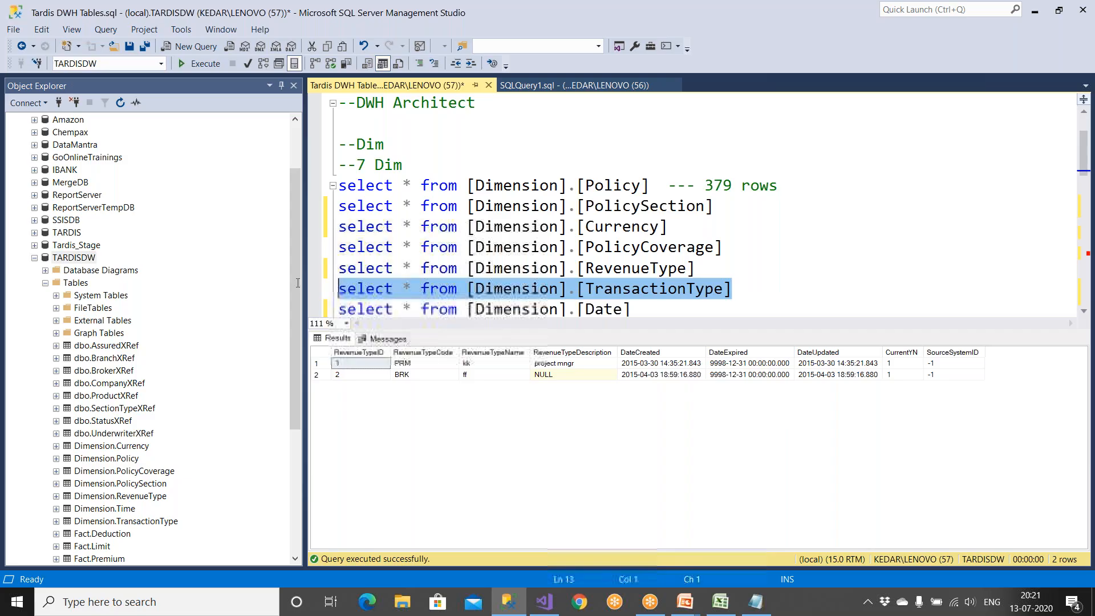
left_click(199, 63)
scroll(611, 232, "down", 2)
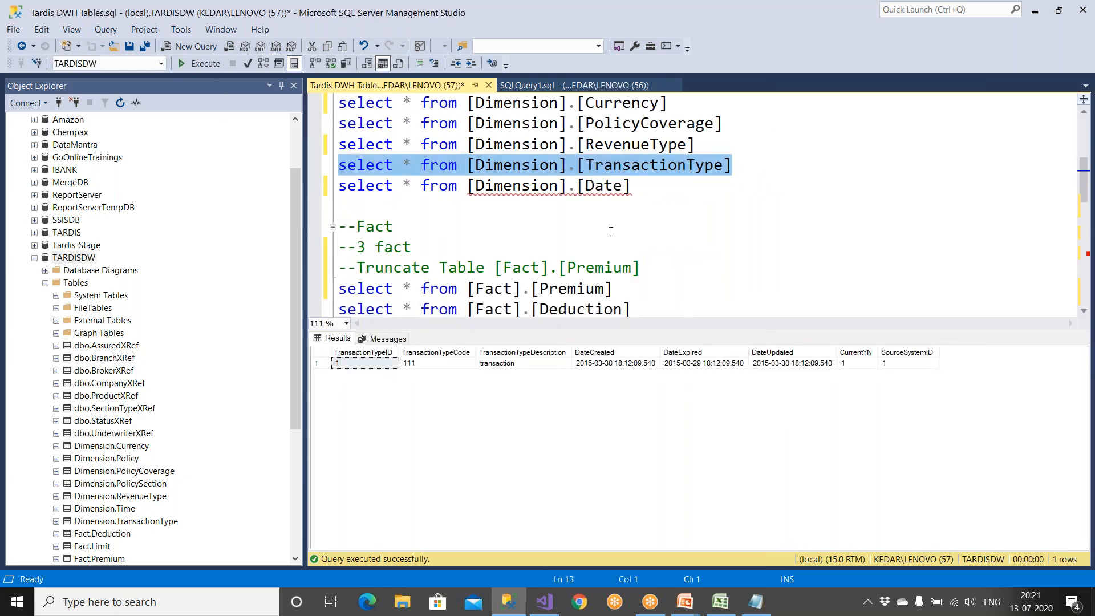
left_click_drag(650, 189, 336, 187)
left_click(197, 64)
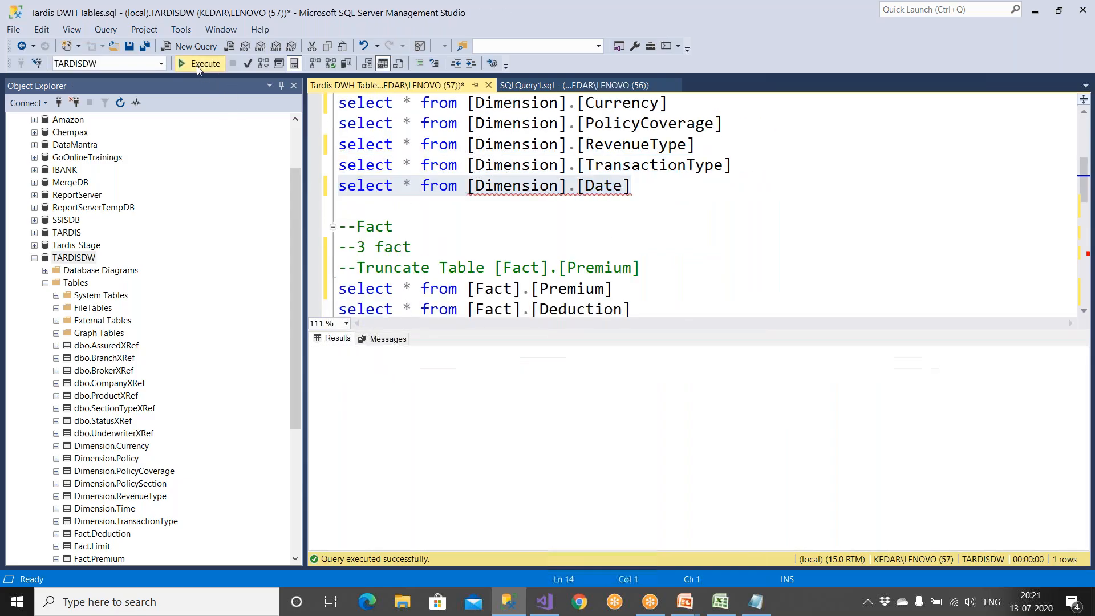
Run the Fact.Premium, Fact.Deduction and Fact.Limit select statements one by one to check the loaded rows
scroll(450, 203, "down", 2)
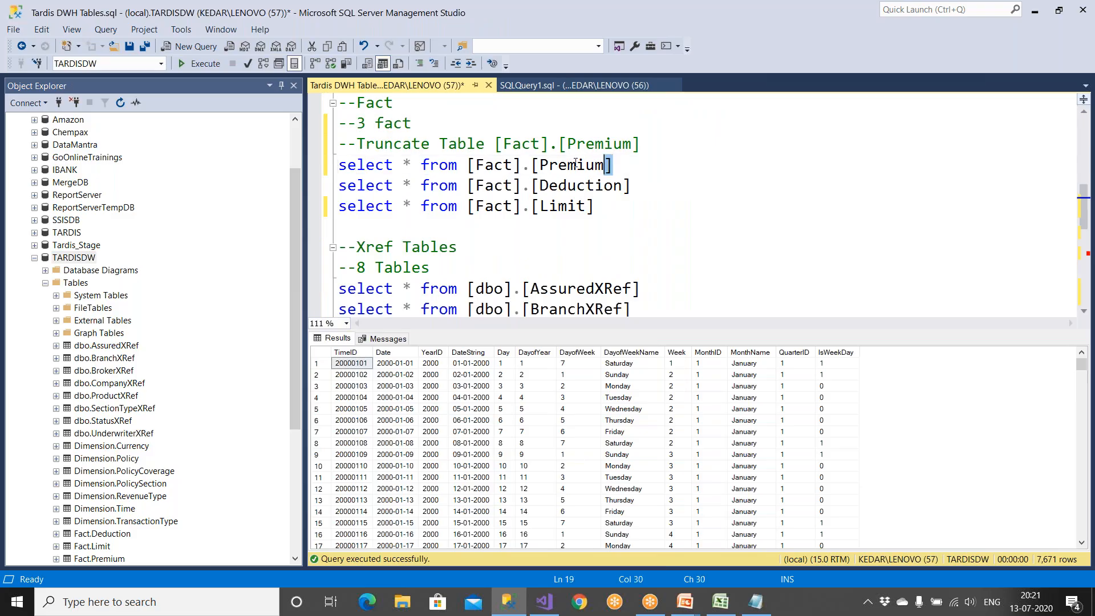
left_click_drag(615, 165, 337, 165)
left_click(197, 63)
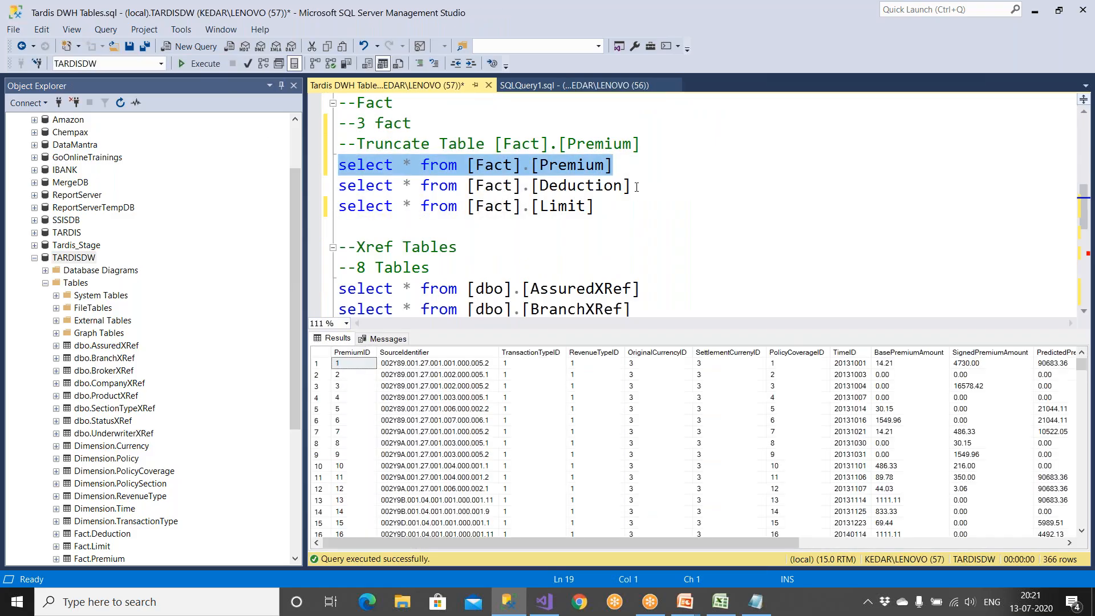
left_click_drag(631, 185, 338, 186)
left_click(210, 69)
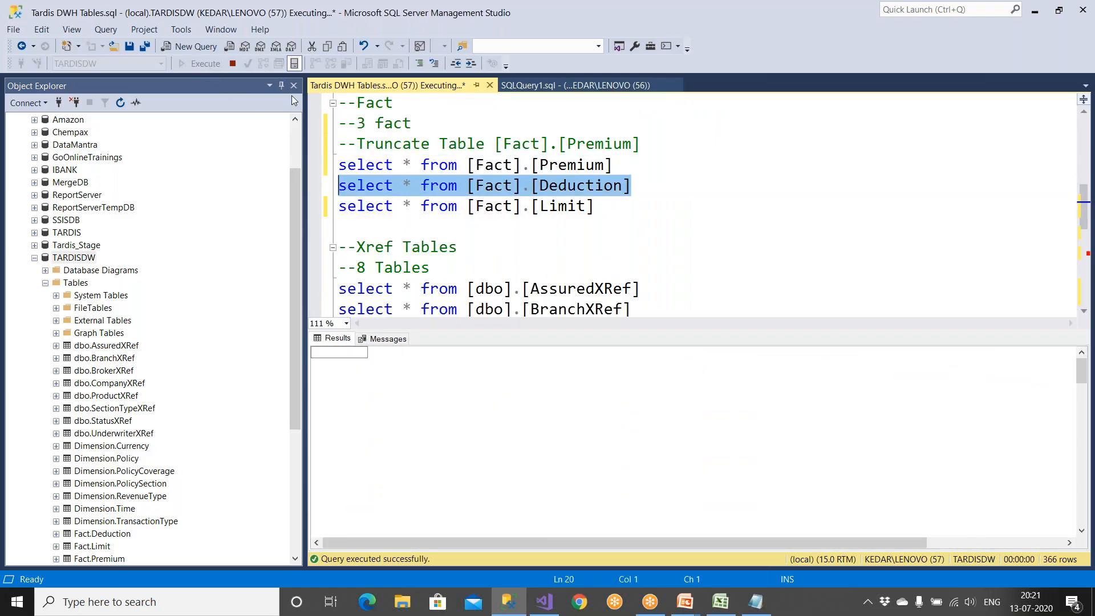
left_click_drag(594, 206, 338, 206)
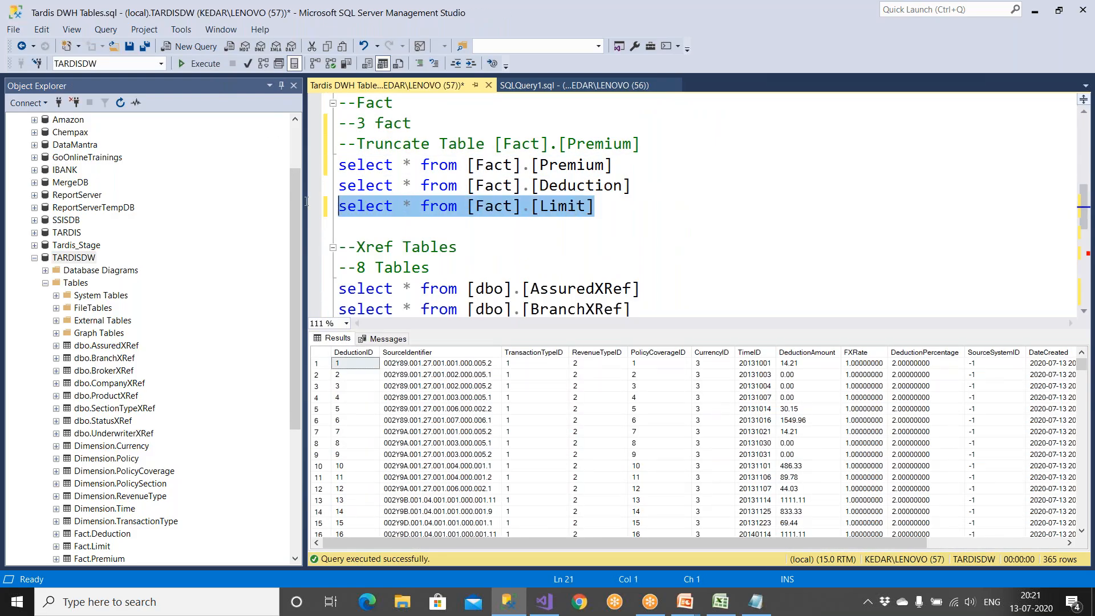
left_click(210, 68)
Open the Back Up Database task for the TARDISDW database
left_click(73, 260)
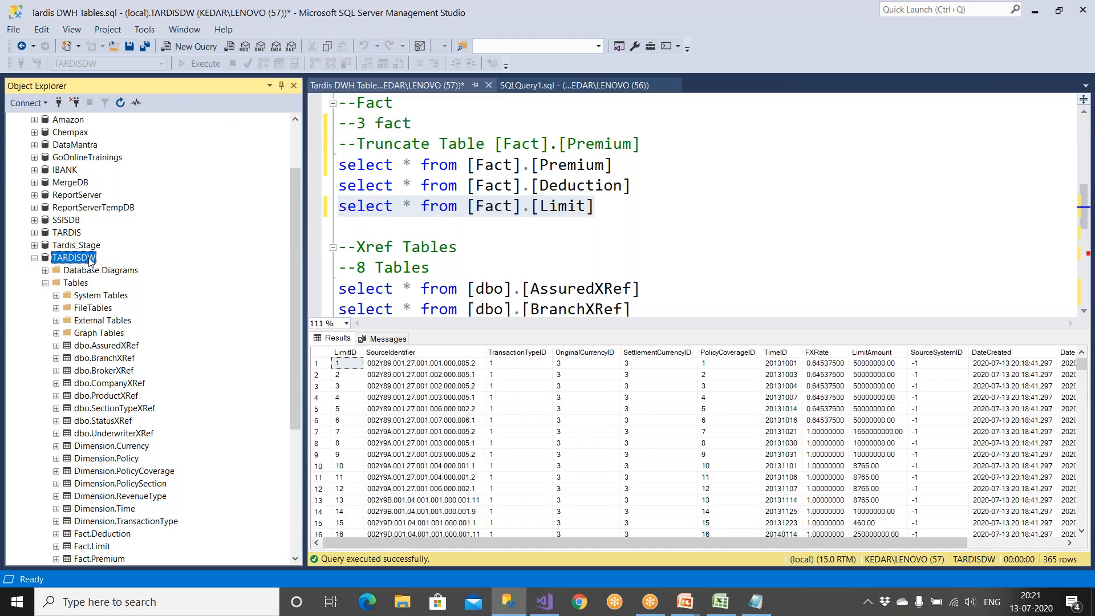
right_click(90, 261)
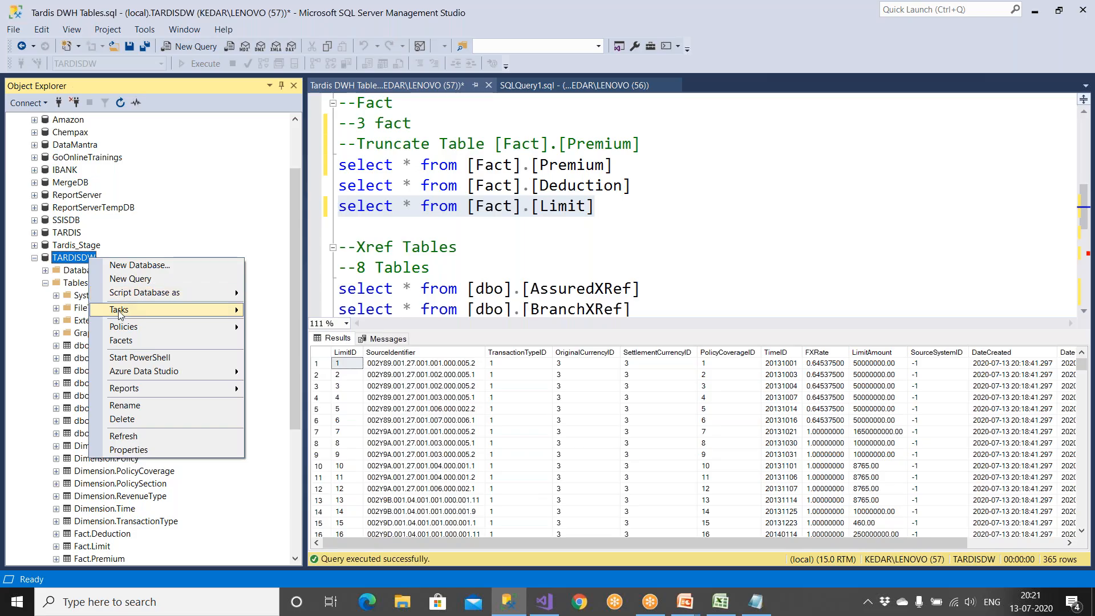
mouse_move(128, 315)
left_click(289, 292)
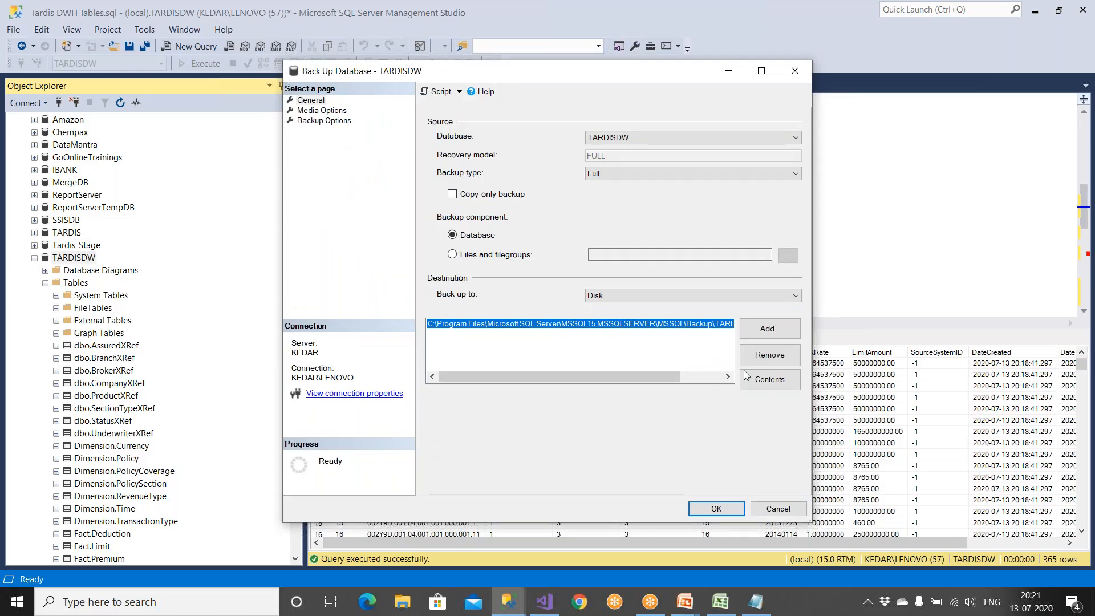
Replace the default backup destination with a new file on drive D: named TardisDW_July13th2020.bak
left_click(764, 359)
left_click(768, 329)
left_click(680, 302)
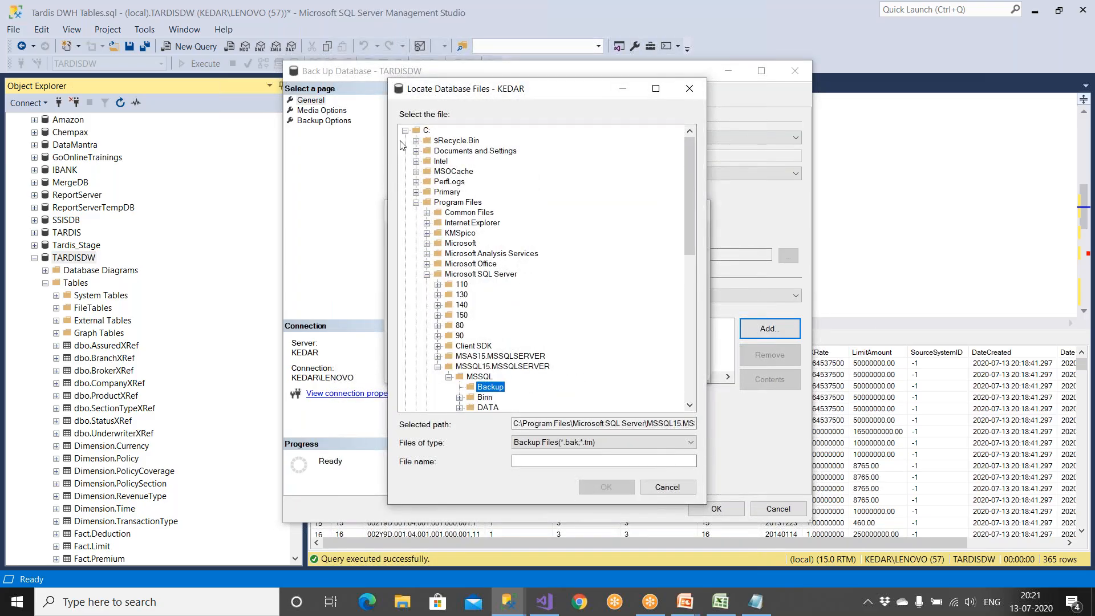
left_click(406, 131)
left_click(426, 140)
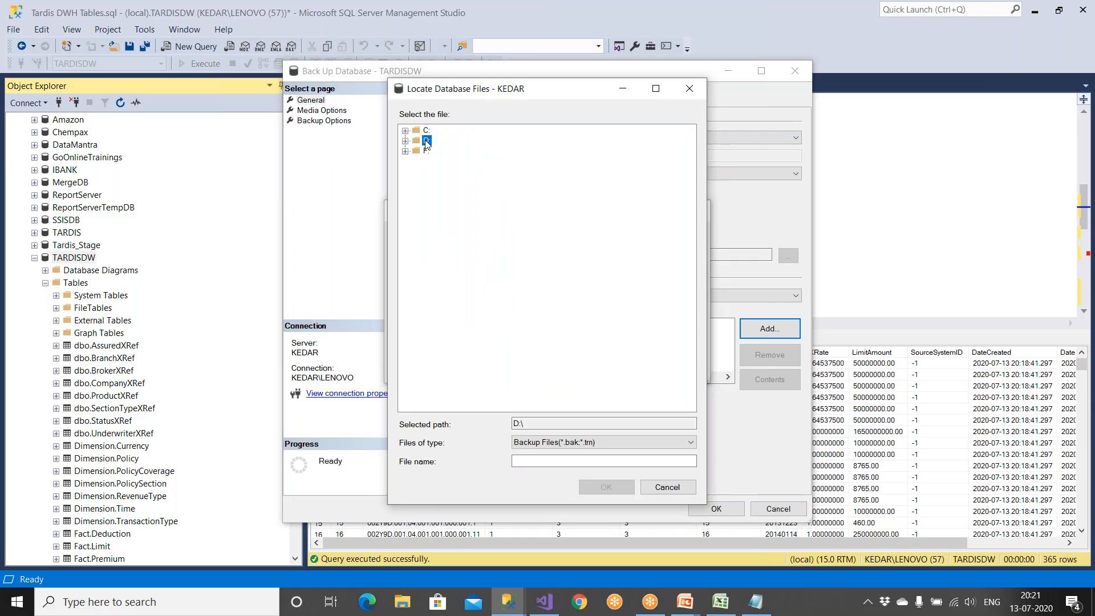
type("Ama")
key("BackSpace")
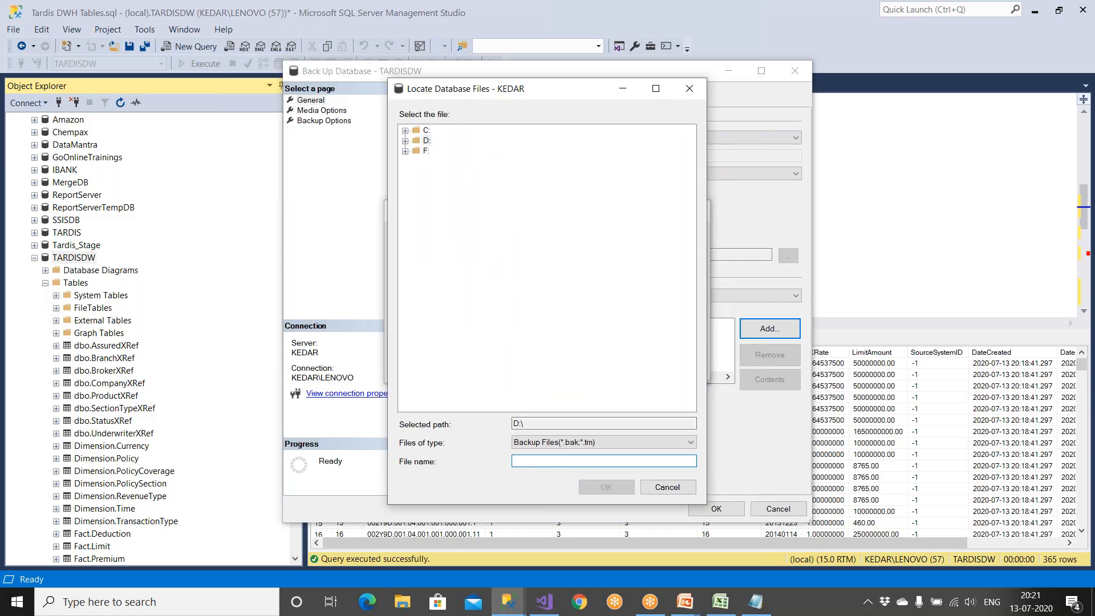
type("TardisDW_July13th2020.bak")
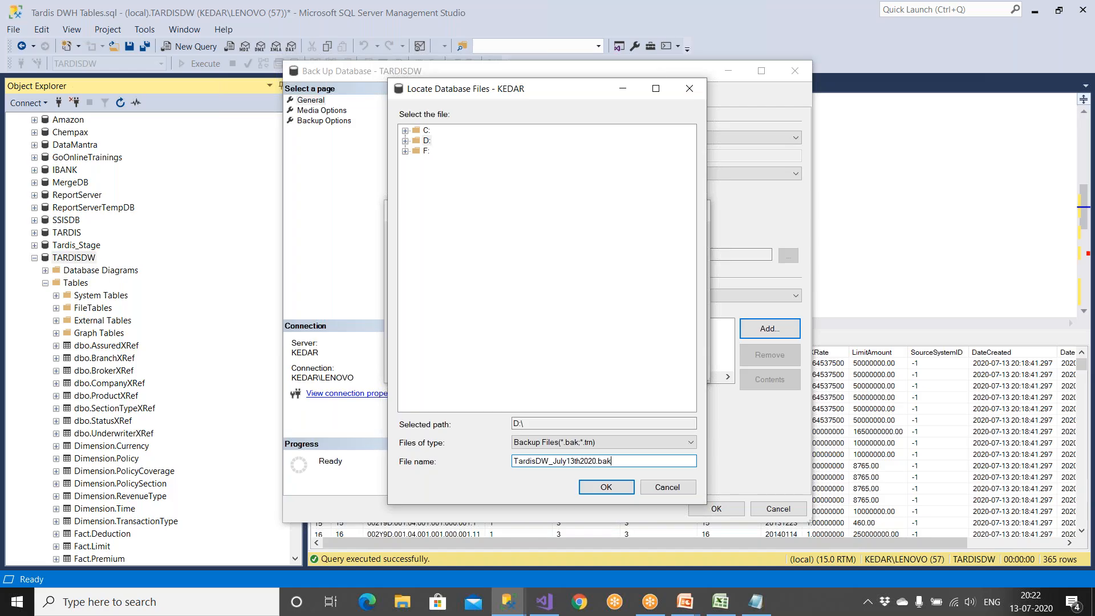
Copy the backup file name, close the open Dim_Date script, and paste the name into a new Notepad document, highlighting its .bak extension
key("shift+Left")
key("shift+Left")
key("shift+Left")
key("shift+Left")
key("shift+Left")
key("shift+Left")
key("shift+Left")
key("shift+Left")
key("shift+Left")
key("shift+Left")
key("shift+Left")
key("shift+Left")
key("shift+Left")
key("shift+Left")
key("shift+Left")
key("shift+Left")
key("shift+Left")
key("shift+Left")
key("shift+Left")
key("shift+Left")
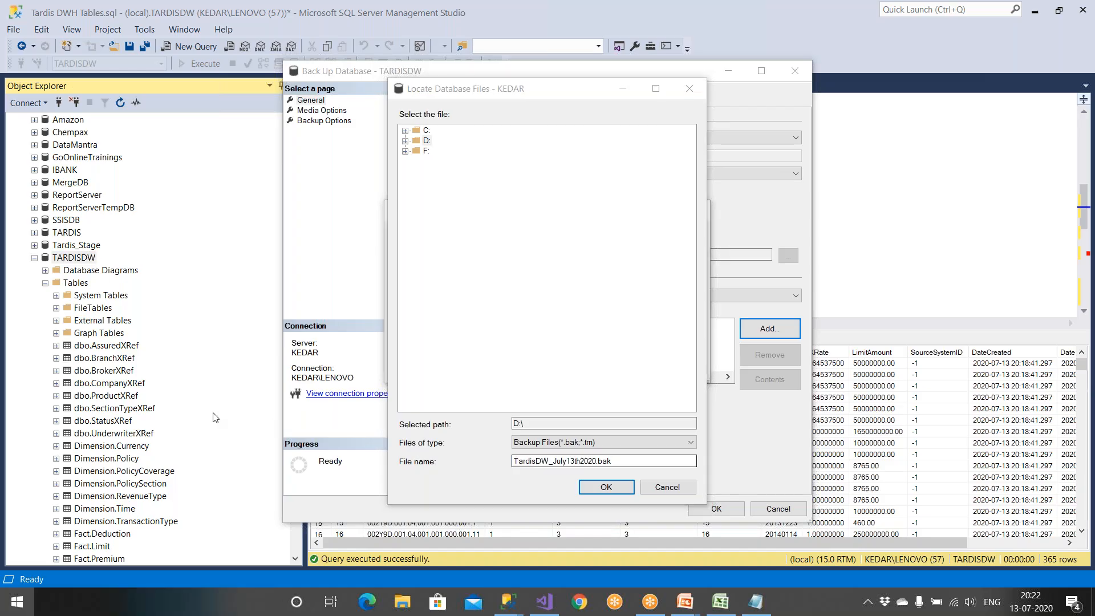
key("super")
left_click(746, 602)
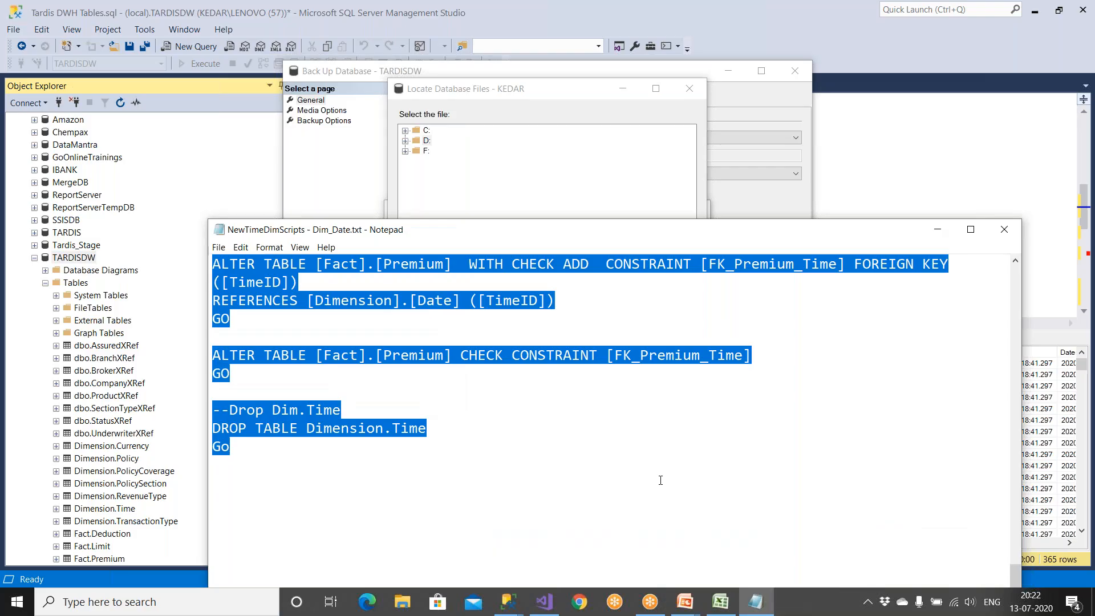
left_click(1005, 229)
key("super")
type("note")
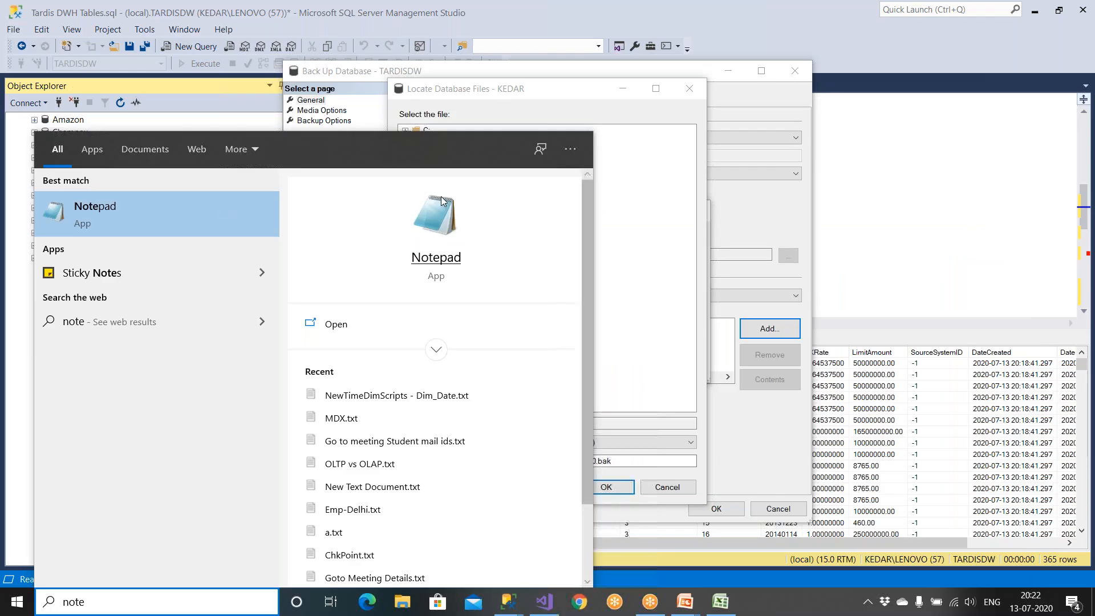
left_click(140, 215)
type("TardisDW_July13th2020.bak")
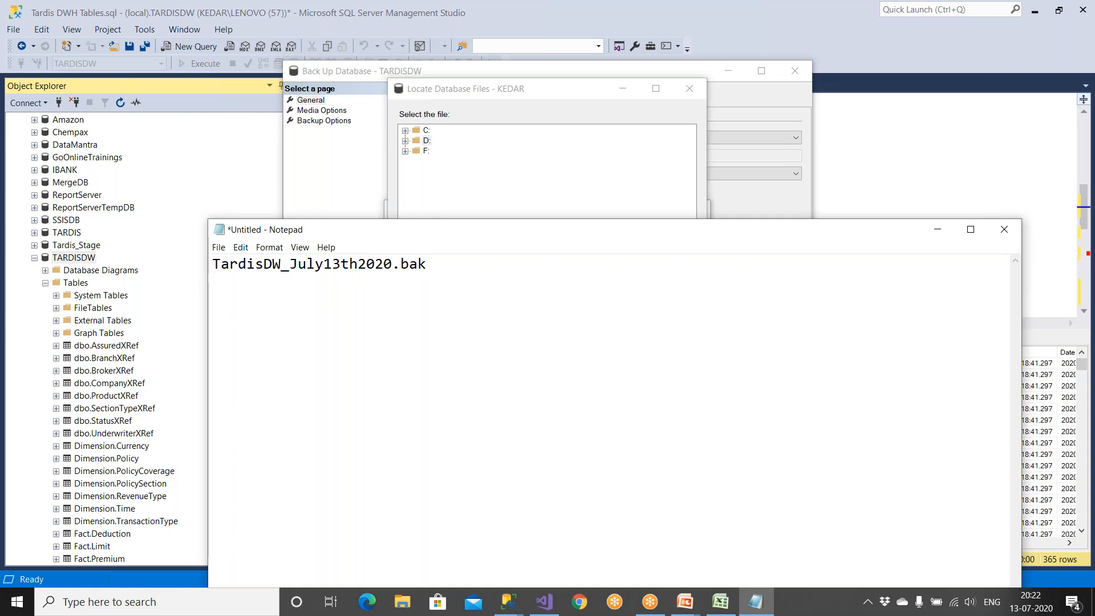
left_click_drag(396, 263, 450, 266)
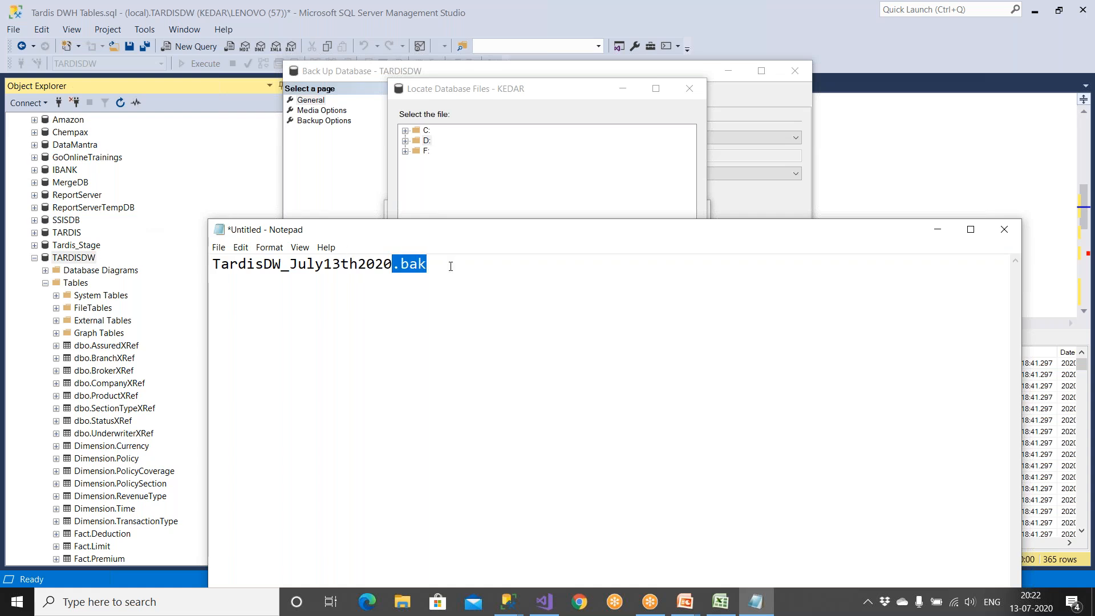
Accept D:\TardisDW_July13th2020.bak as the destination and run the full backup of the TARDISDW database
left_click(367, 183)
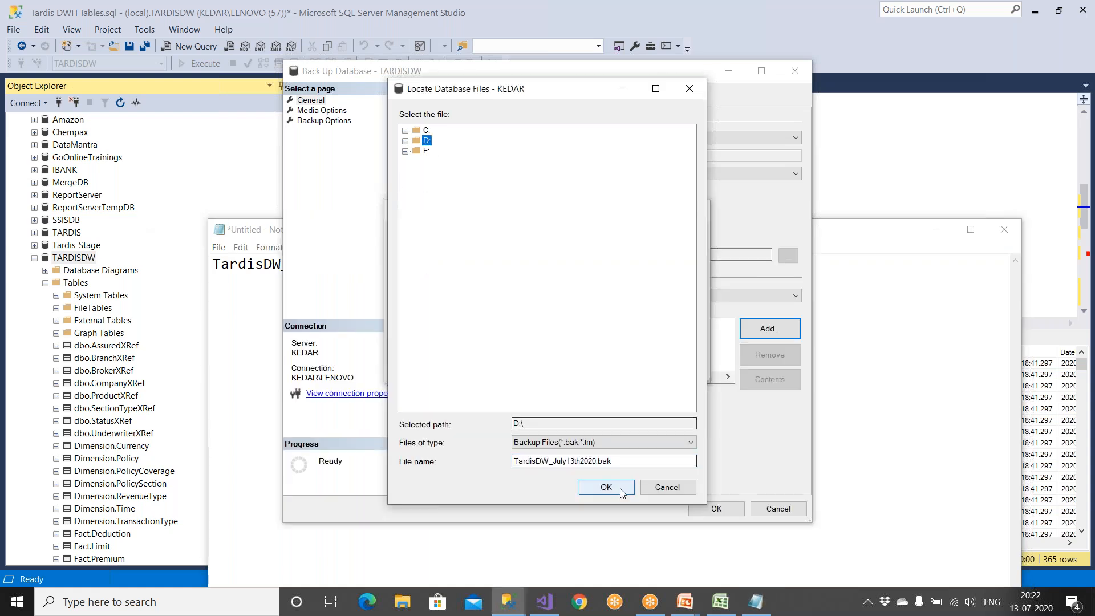
left_click(618, 488)
left_click(601, 361)
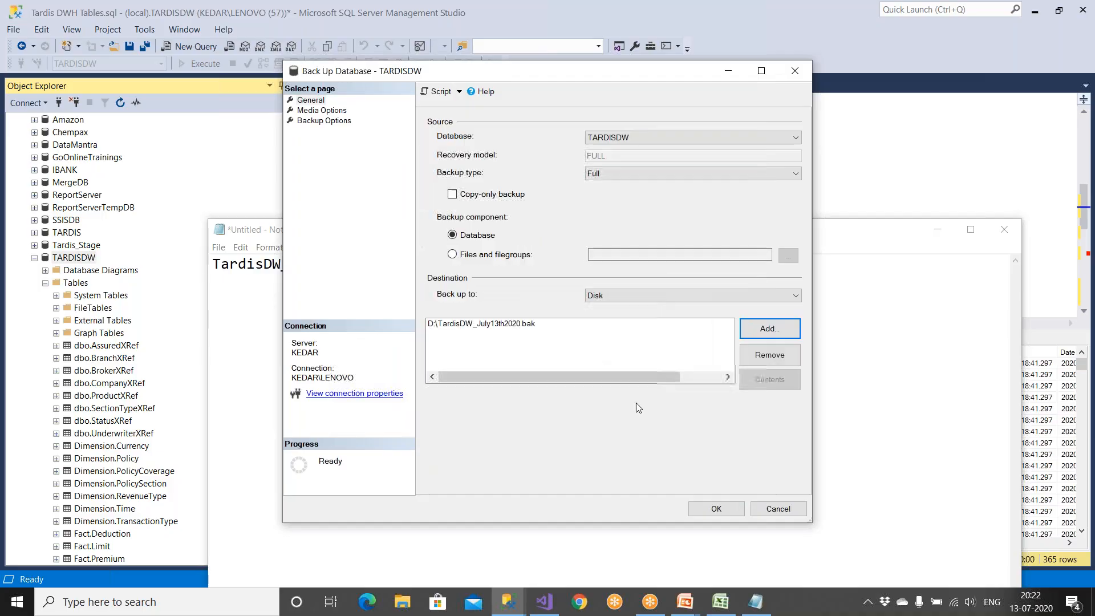
left_click(707, 505)
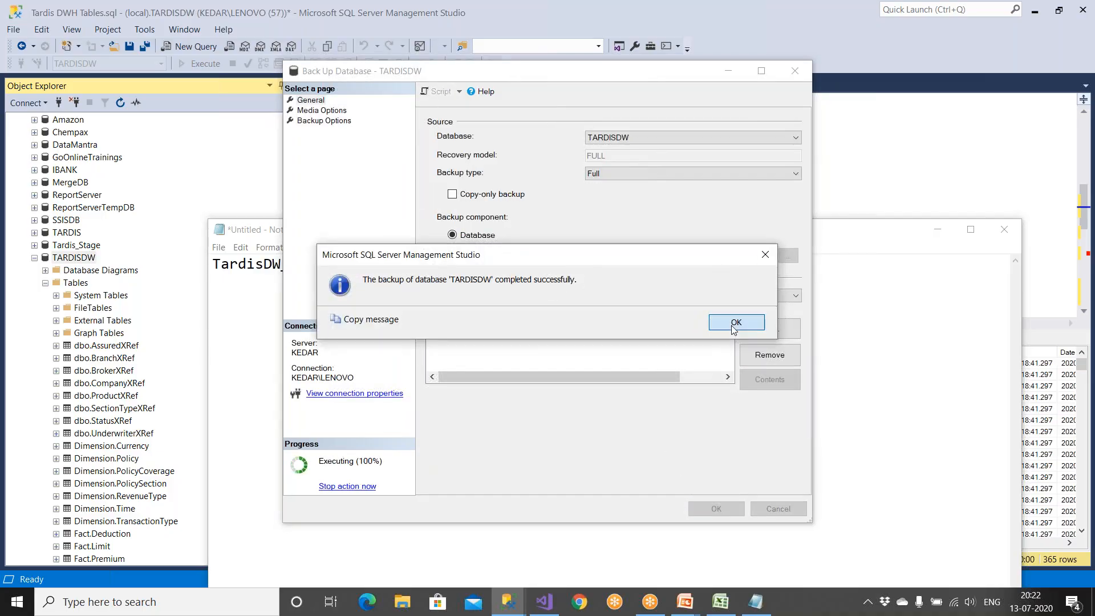
left_click(733, 327)
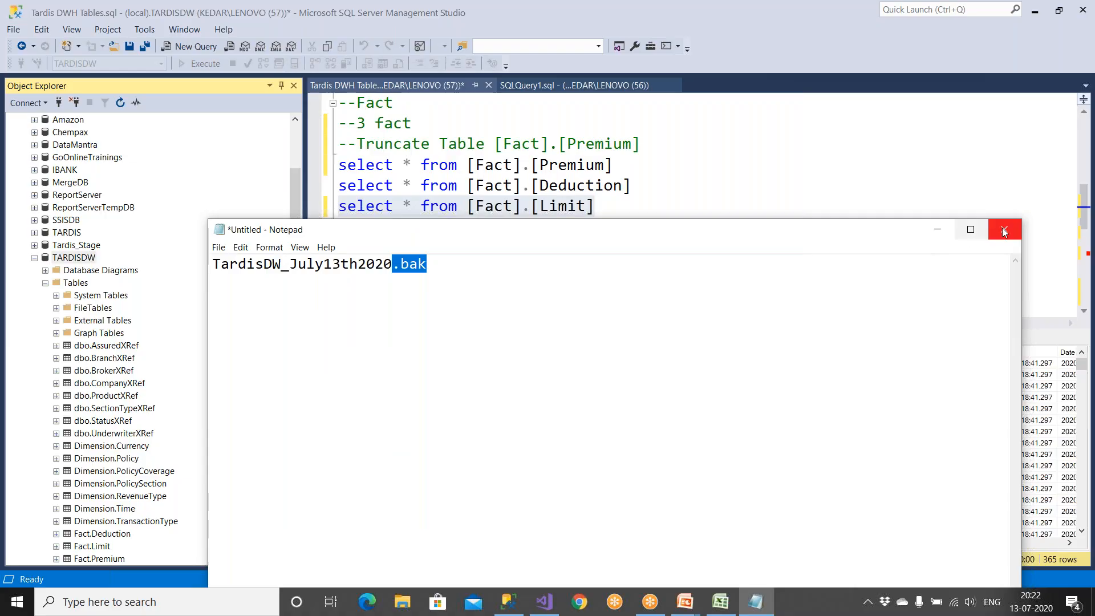
left_click(935, 179)
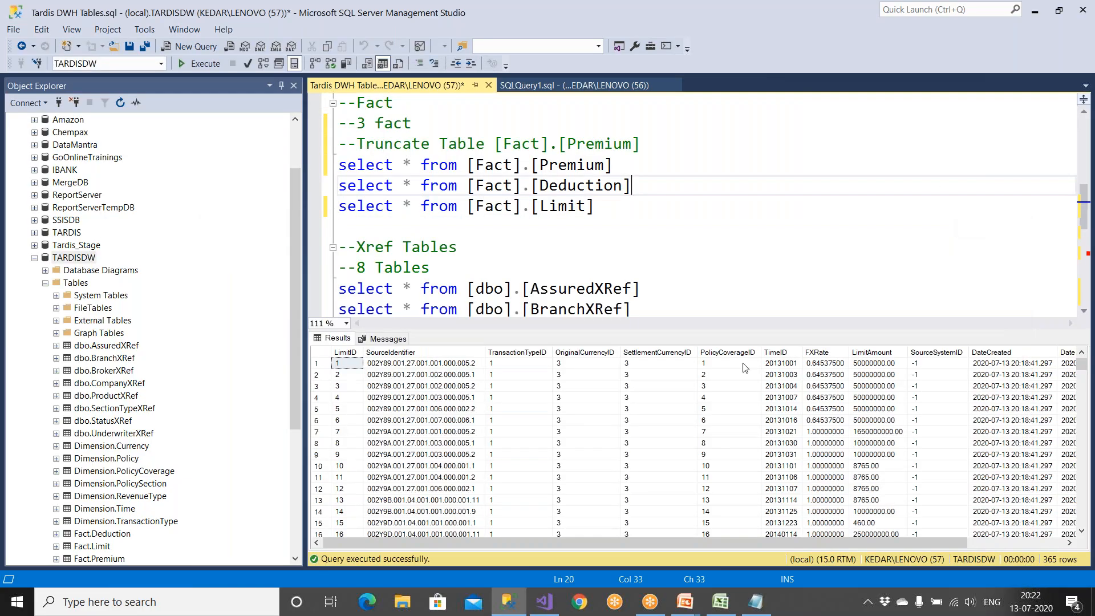
Switch to Visual Studio, open the Data Flow Task of DWH_LoadDimPolicy.dtsx, and close all other open documents
left_click(545, 602)
left_click(966, 228)
double_click(966, 228)
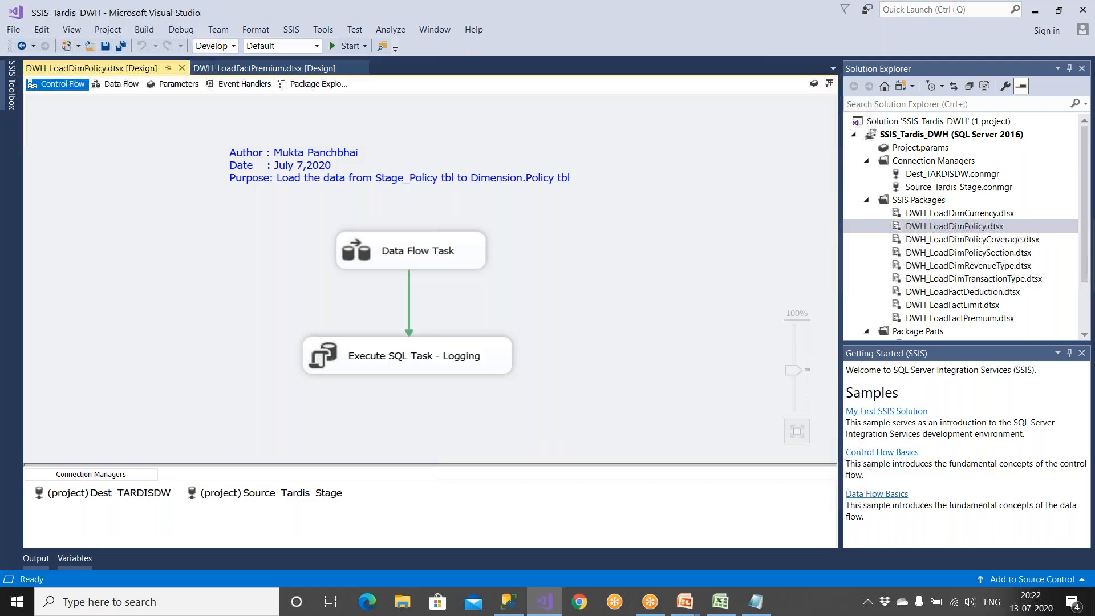
double_click(479, 267)
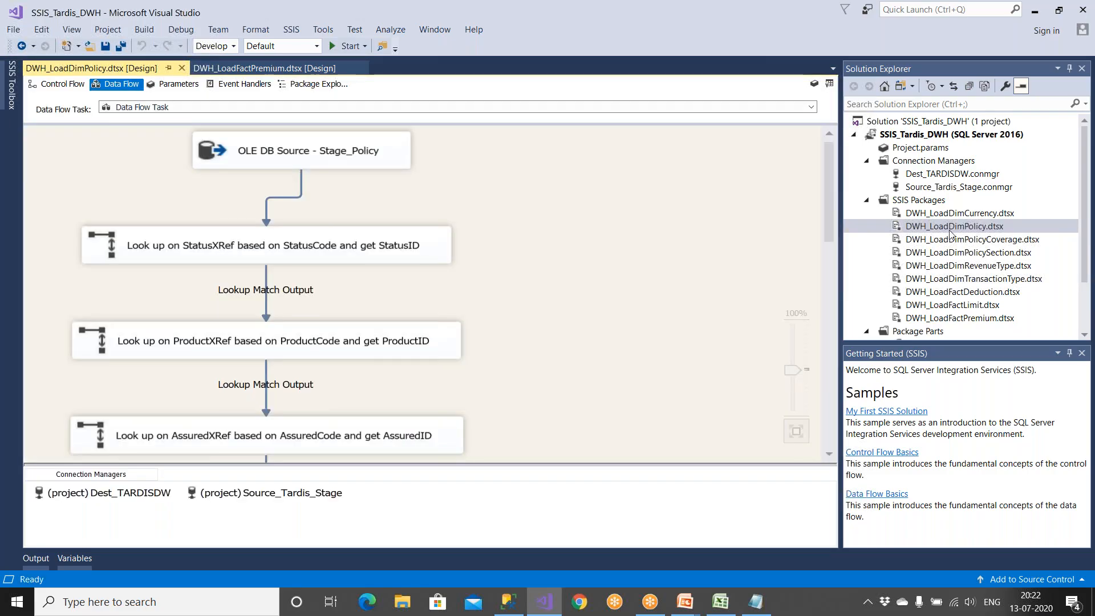
left_click(952, 227)
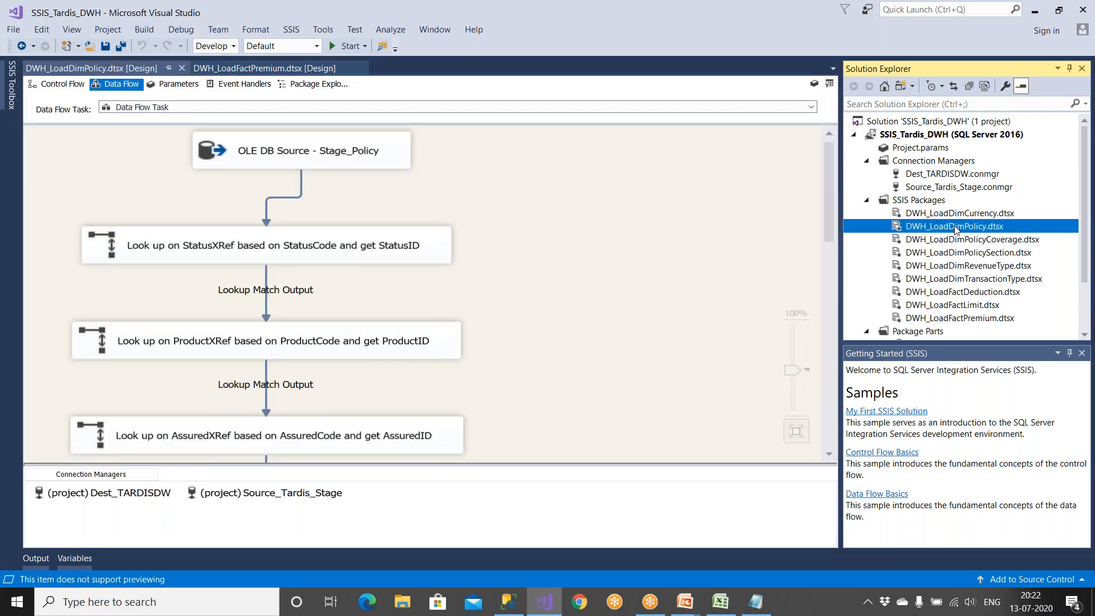
right_click(90, 69)
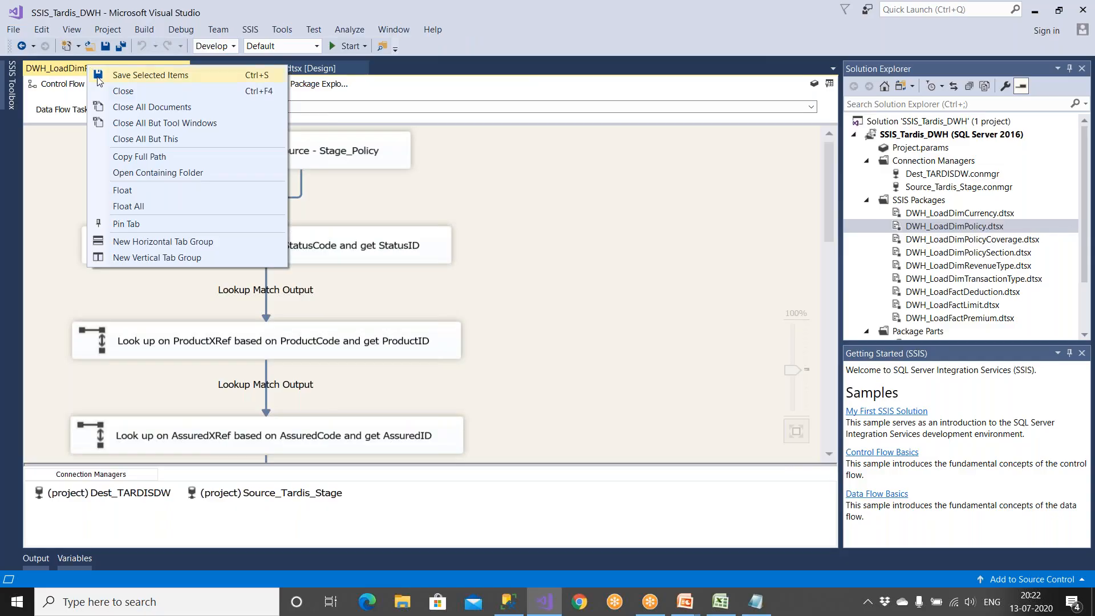
left_click(127, 141)
Save and run the DWH_LoadDimPolicy.dtsx package, checking the data flow down to the DimPolicy table load
left_click(104, 47)
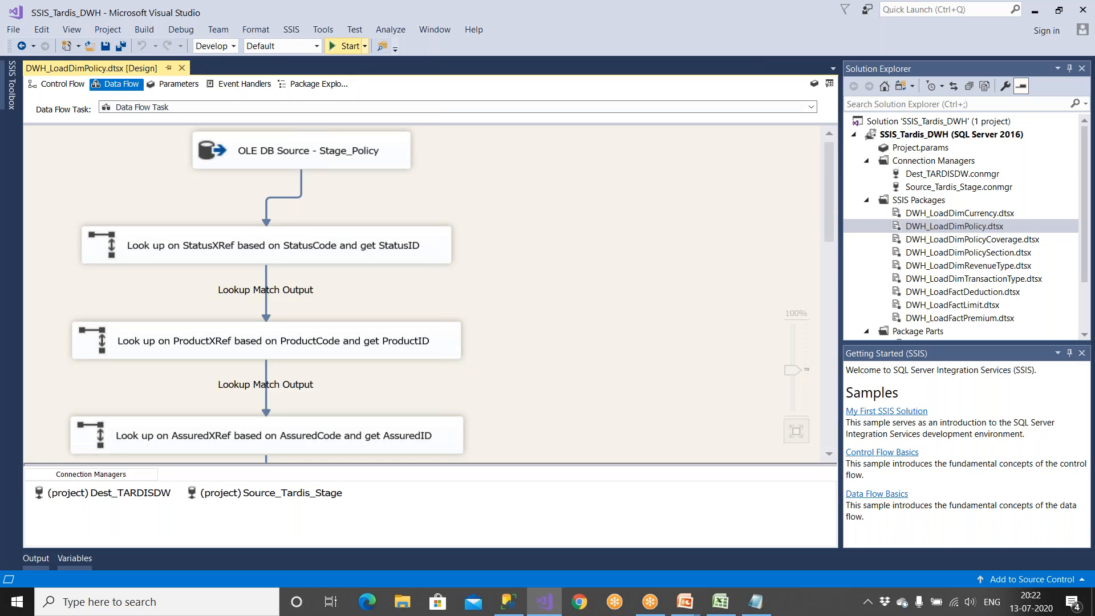
left_click(346, 46)
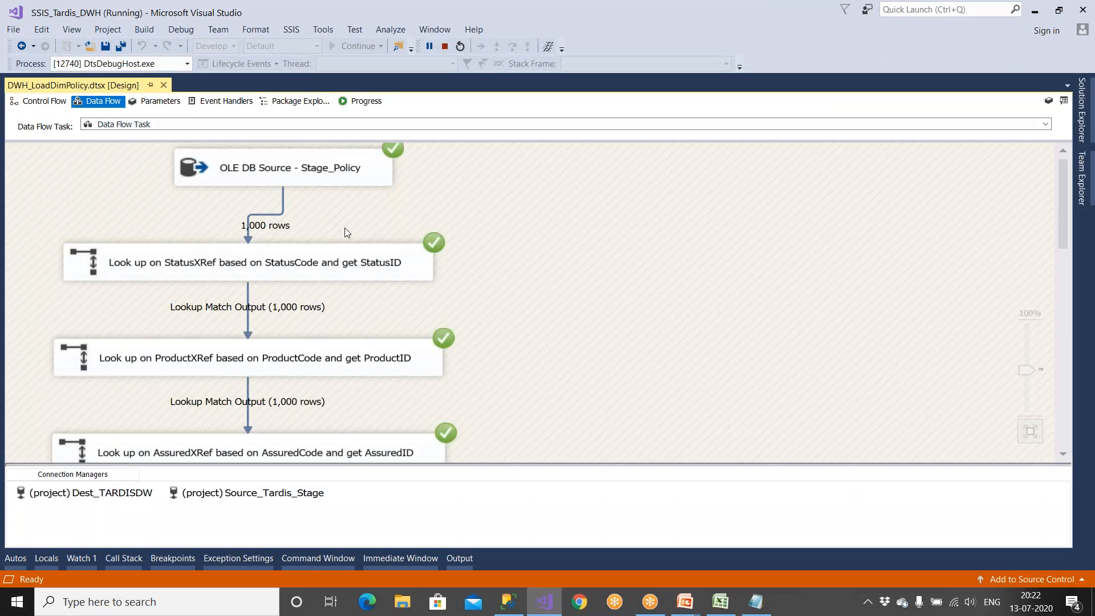
scroll(371, 268, "down", 10)
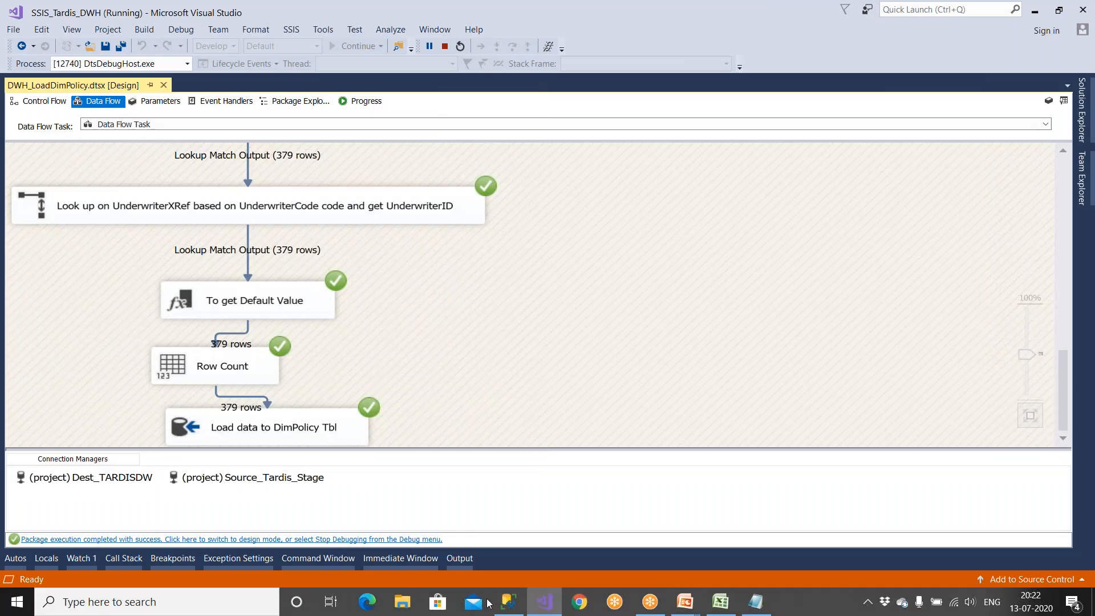
Switch back to SQL Server Management Studio and run the Dimension.Policy select statement to check the loaded rows
left_click(508, 602)
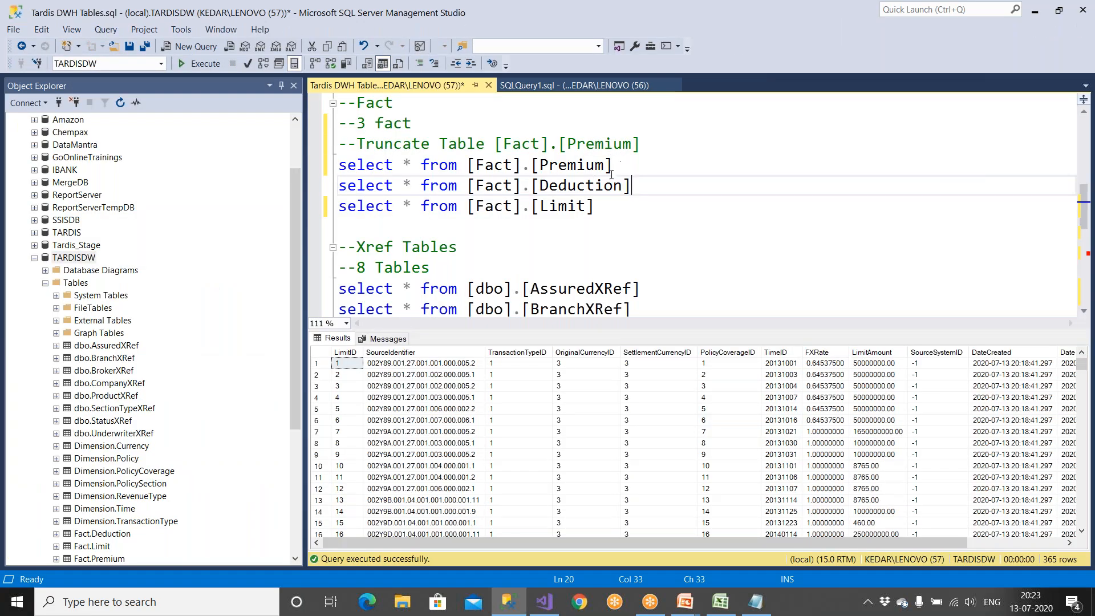
scroll(612, 174, "up", 4)
left_click_drag(708, 178, 783, 184)
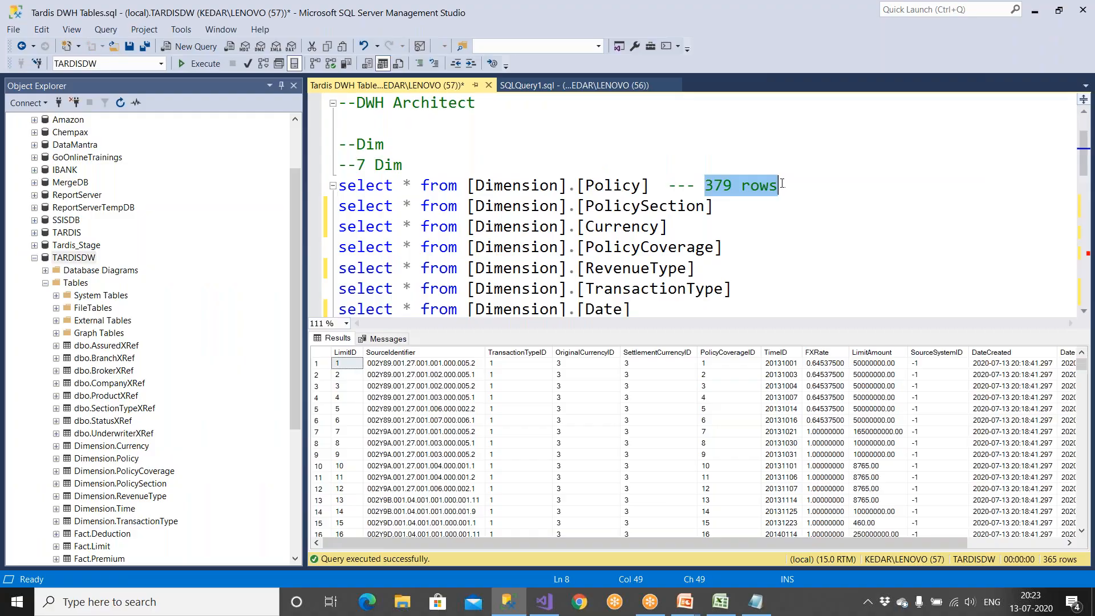
left_click_drag(662, 188, 338, 186)
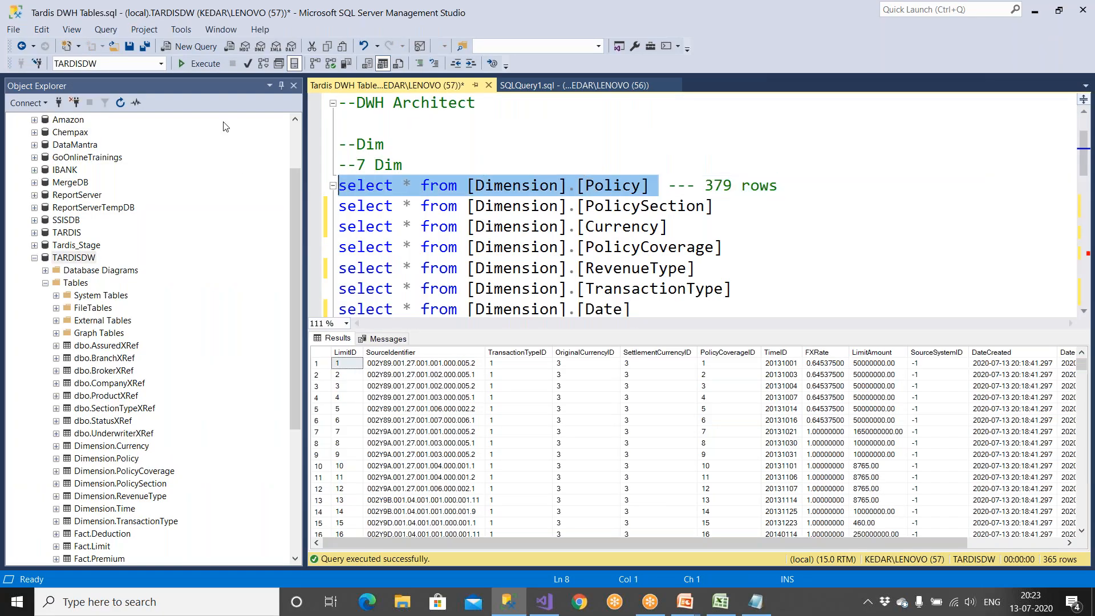
left_click(203, 69)
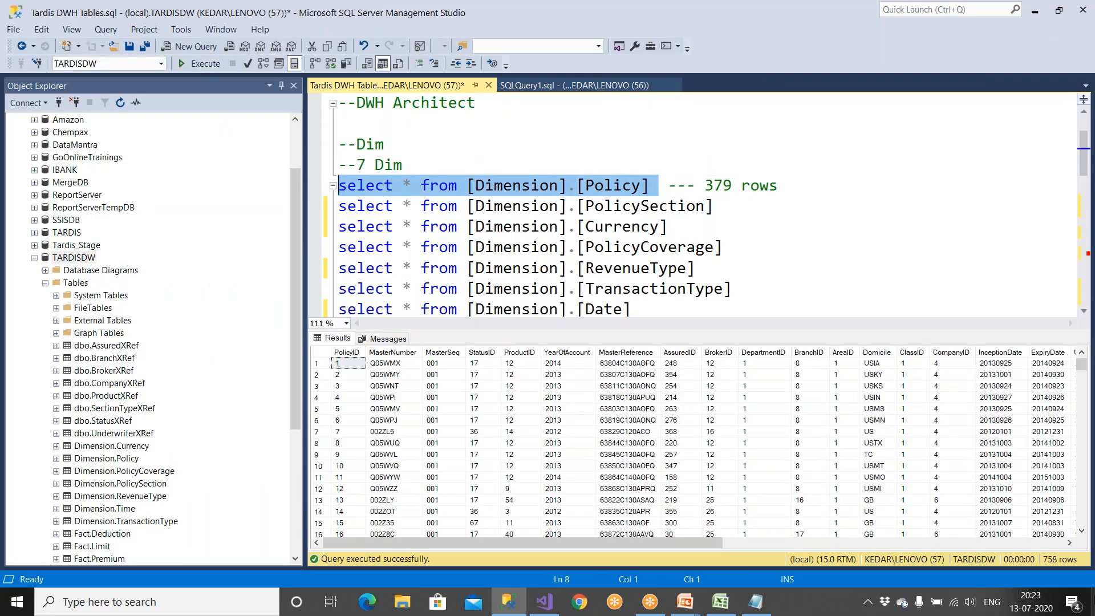
Run the Dimension.Policy statement with count(*) in place of * to count its rows, and undo the edit
left_click(504, 247)
double_click(408, 185)
type("count")
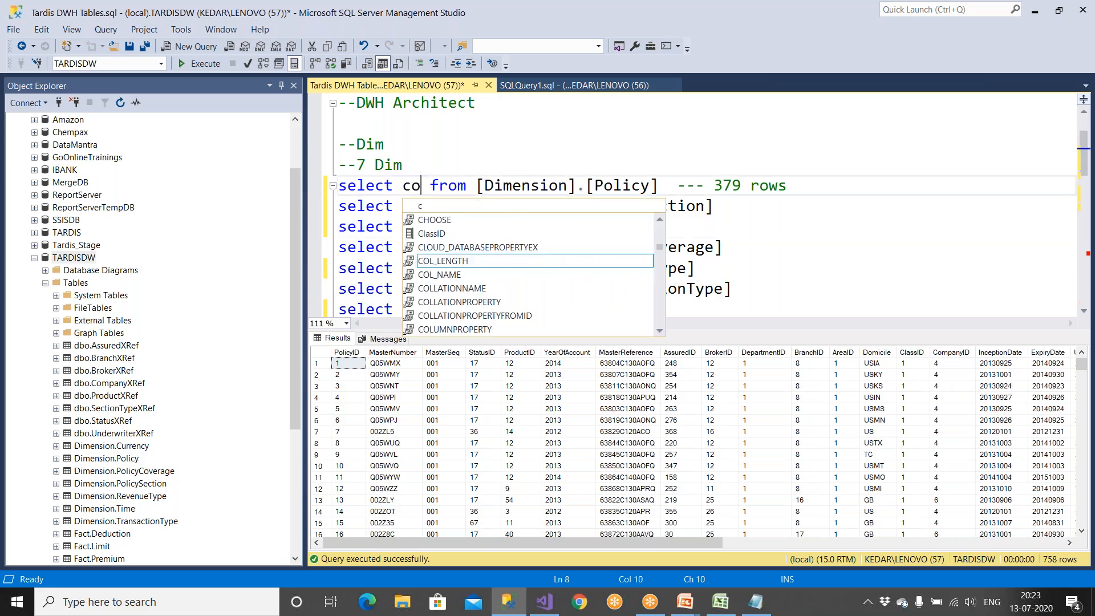
type("(*(")
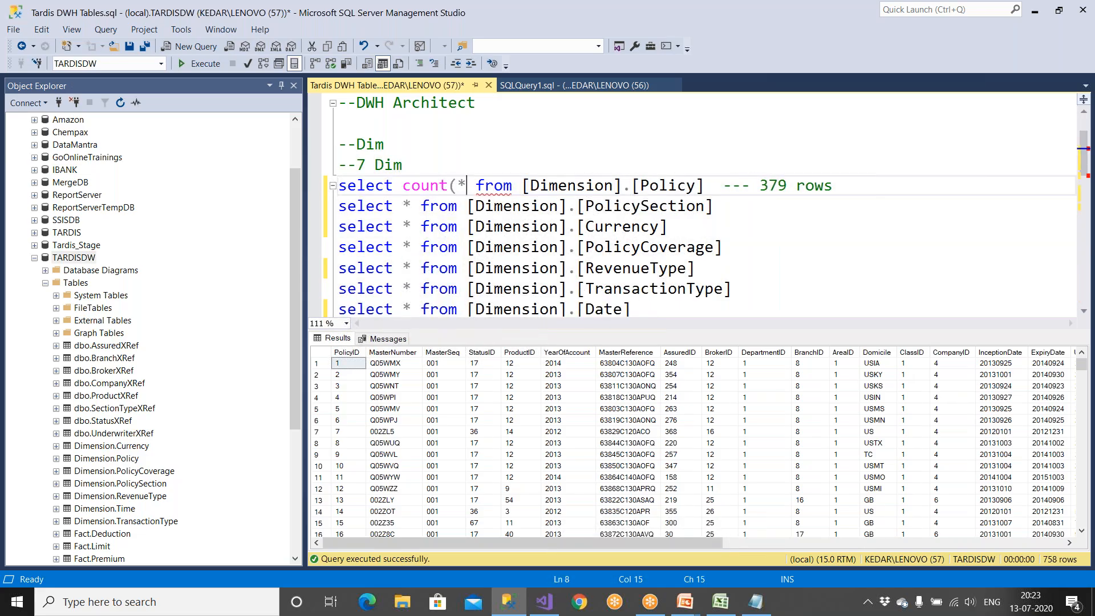
key("BackSpace")
type(")")
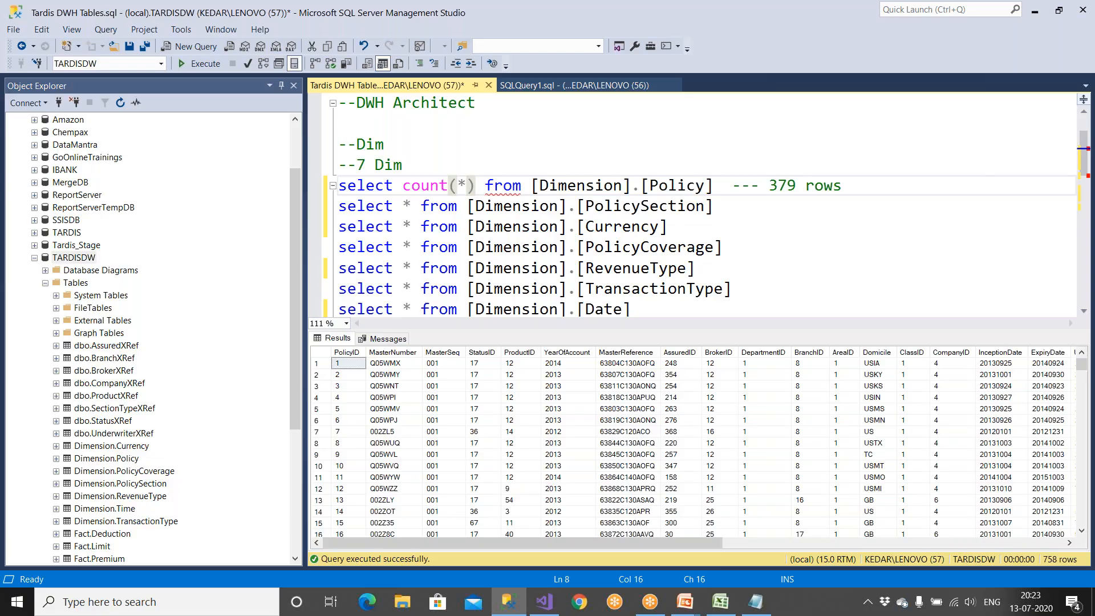
left_click_drag(713, 186, 339, 186)
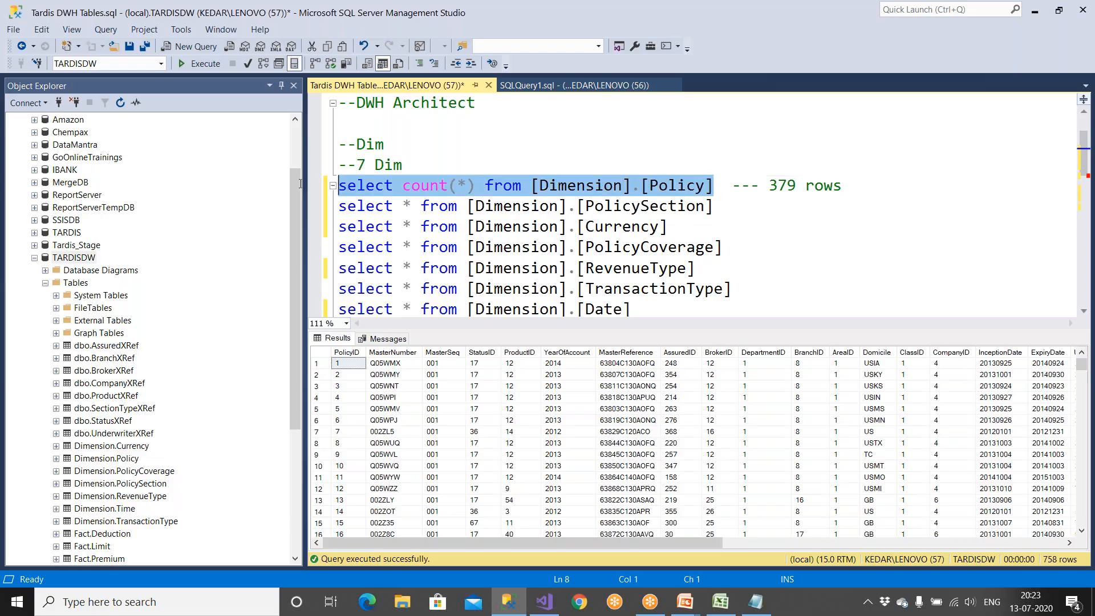
left_click(205, 64)
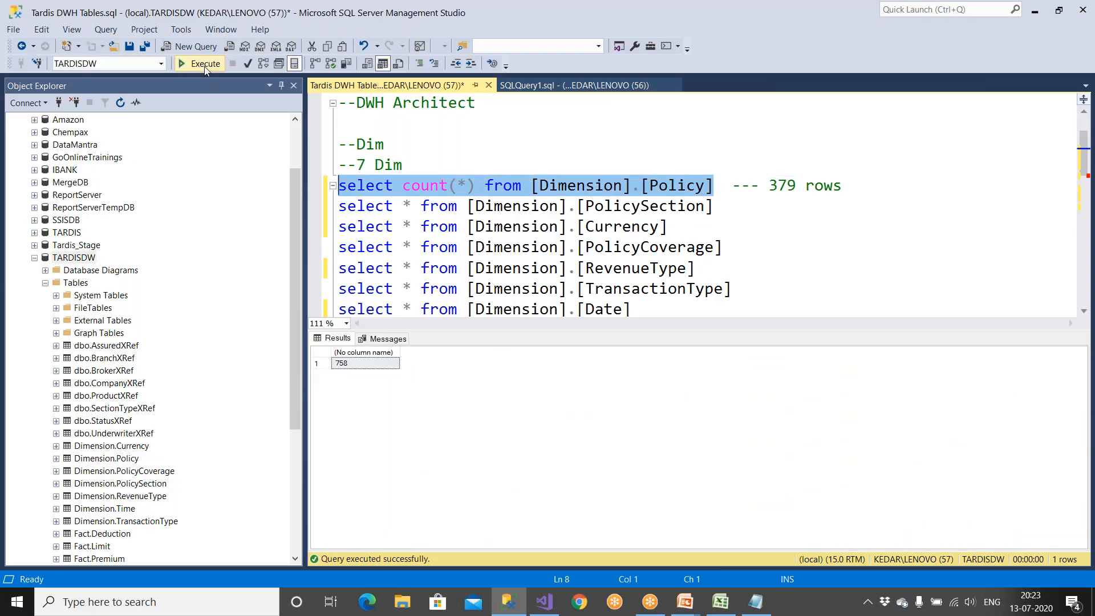
key("ctrl+z")
key("ctrl+z")
key("ctrl+z")
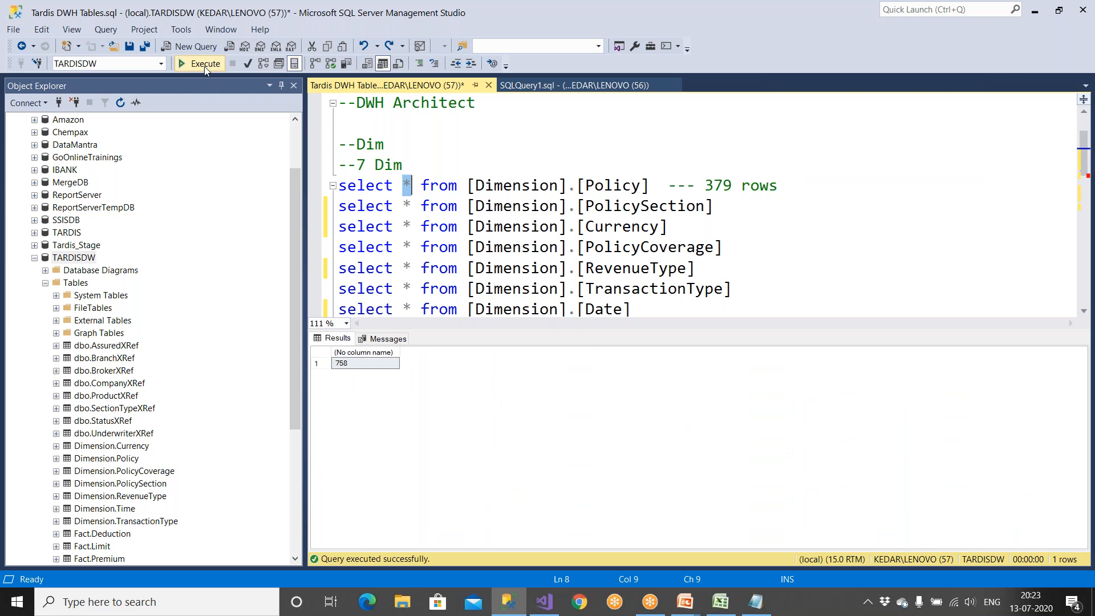
key("ctrl+z")
Add a "delete from [Dimension].[Policy]" statement on a new line above the Dimension.Policy select statement
left_click(430, 165)
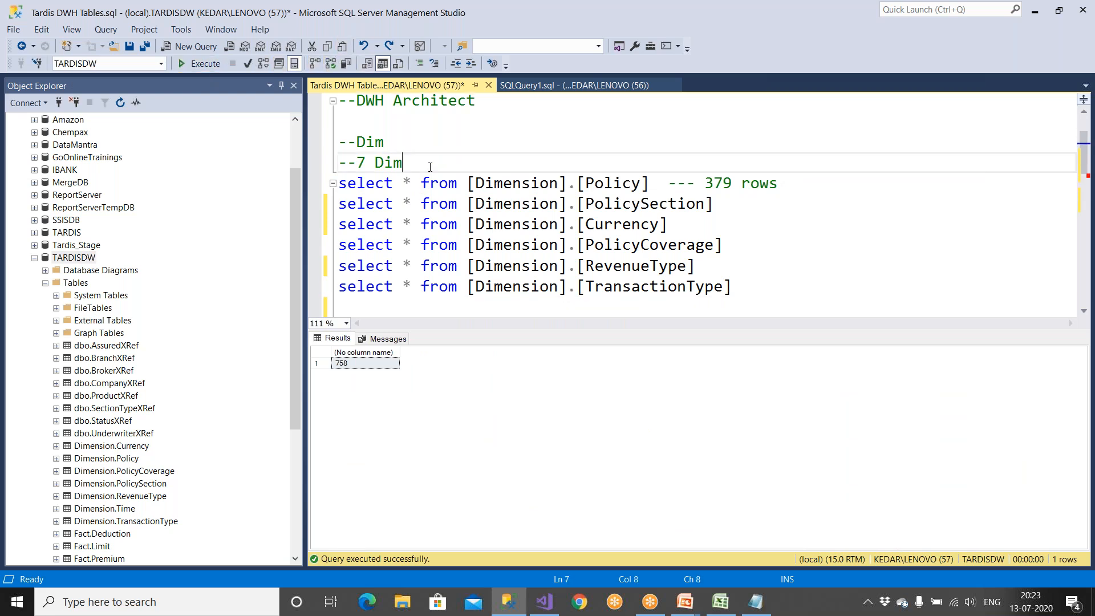
key("Return")
type("delete from")
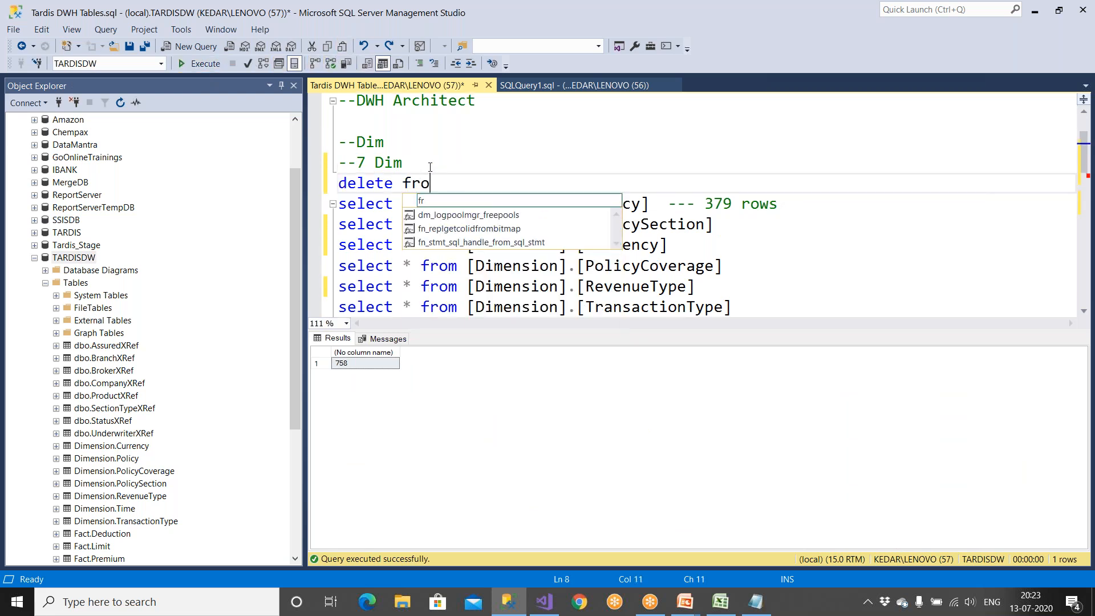
left_click_drag(467, 203, 651, 202)
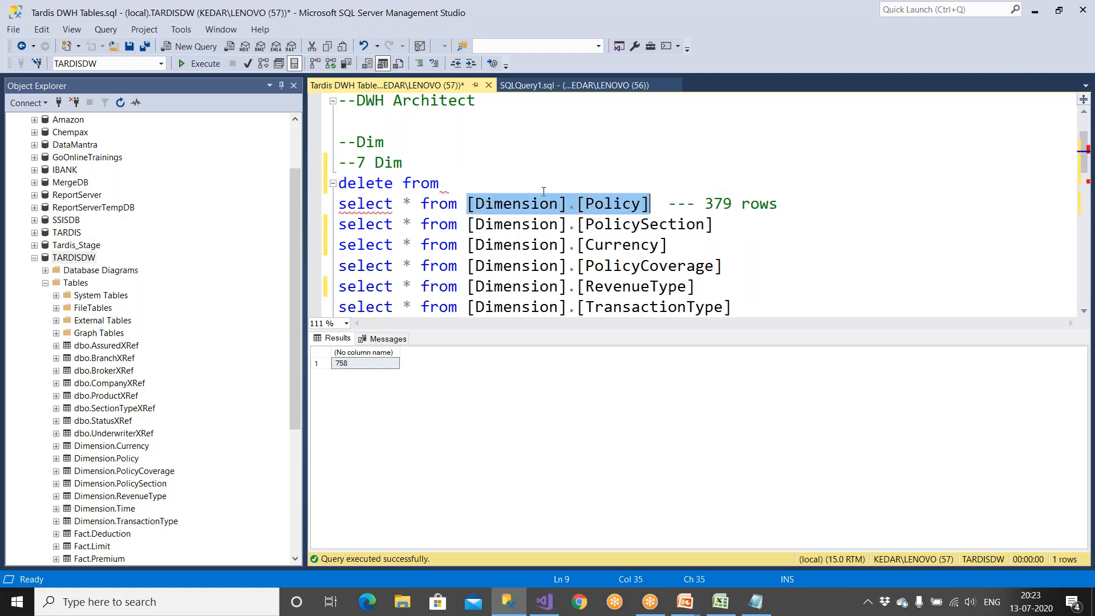
left_click(485, 184)
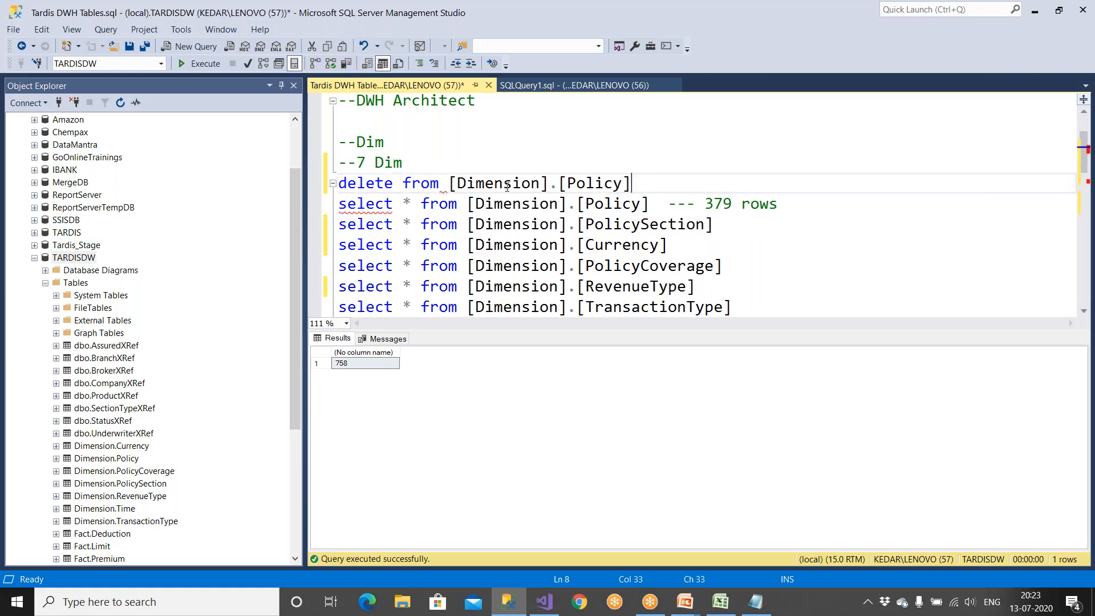
Append the comment "--758" after the "--- 379 rows" note on the Dimension.Policy select line
key("shift+Left")
key("shift+Left")
key("shift+Left")
key("shift+Left")
key("shift+Left")
key("shift+Left")
key("shift+Left")
key("shift+Left")
key("shift+Left")
key("shift+Left")
key("shift+Left")
key("shift+Left")
key("shift+Left")
key("shift+Left")
key("shift+Left")
key("shift+Left")
key("shift+Left")
key("shift+Left")
key("shift+Left")
key("shift+Left")
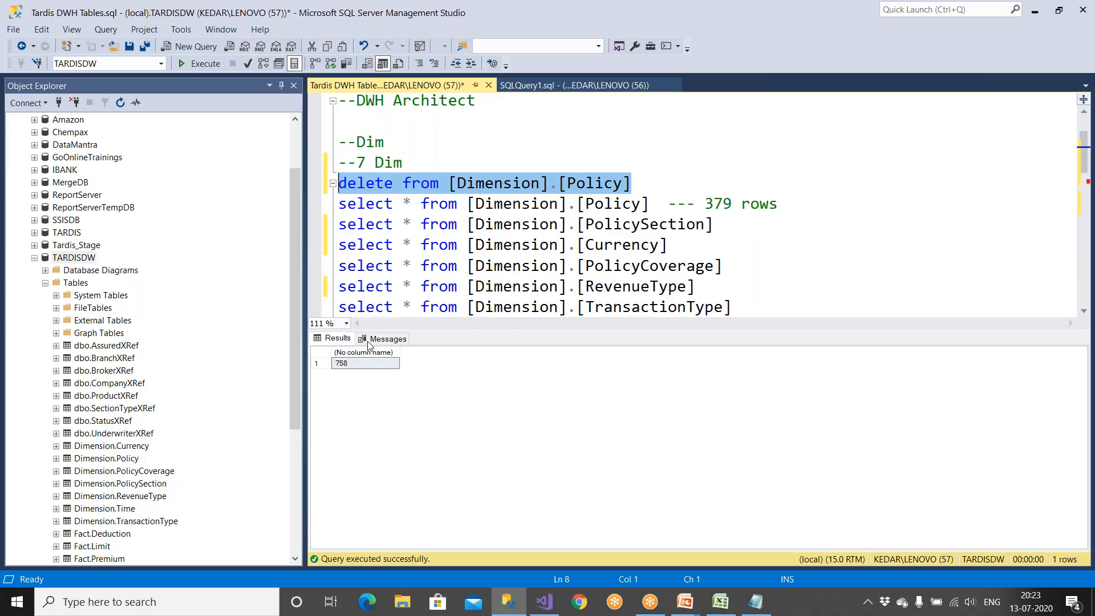
left_click(362, 365)
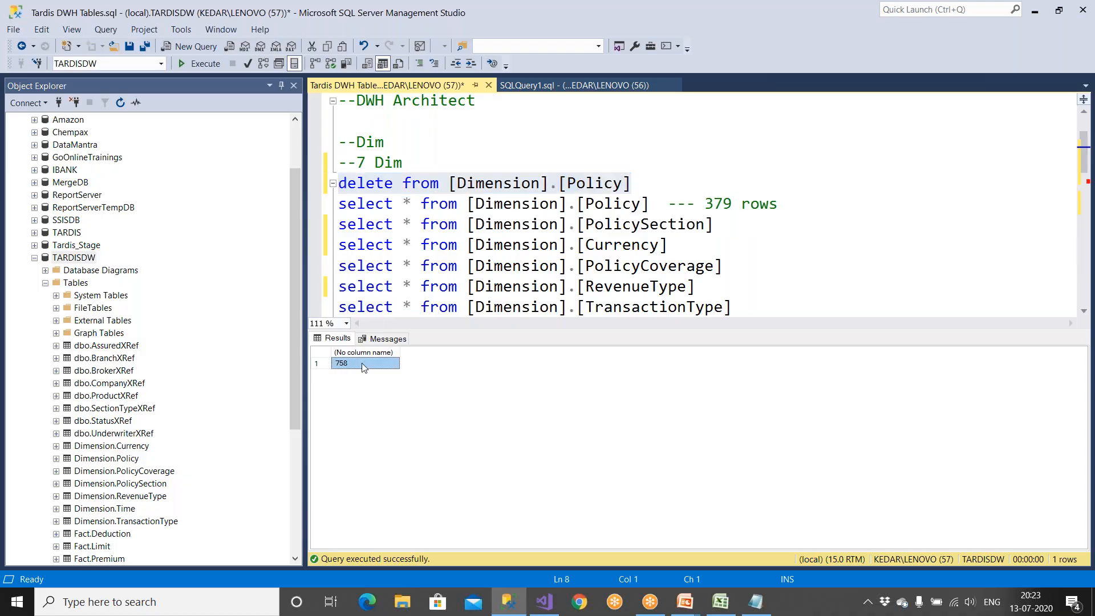
left_click(797, 213)
type("--")
type("758")
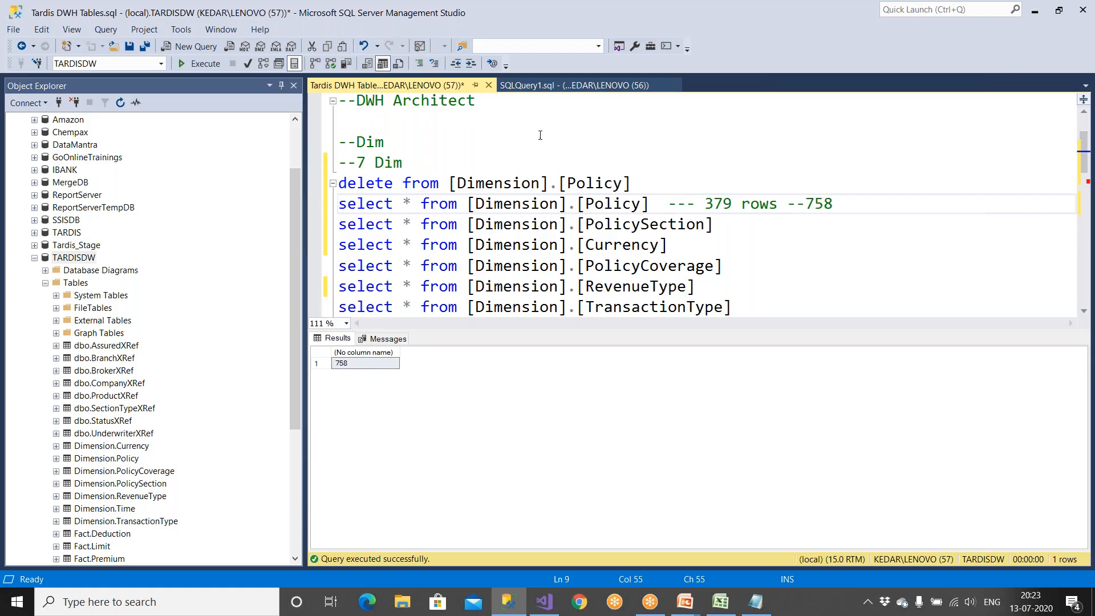
Try to run the "delete from [Dimension].[Policy]" statement and read its full output message, splitting the long line for readability
left_click_drag(633, 178, 282, 191)
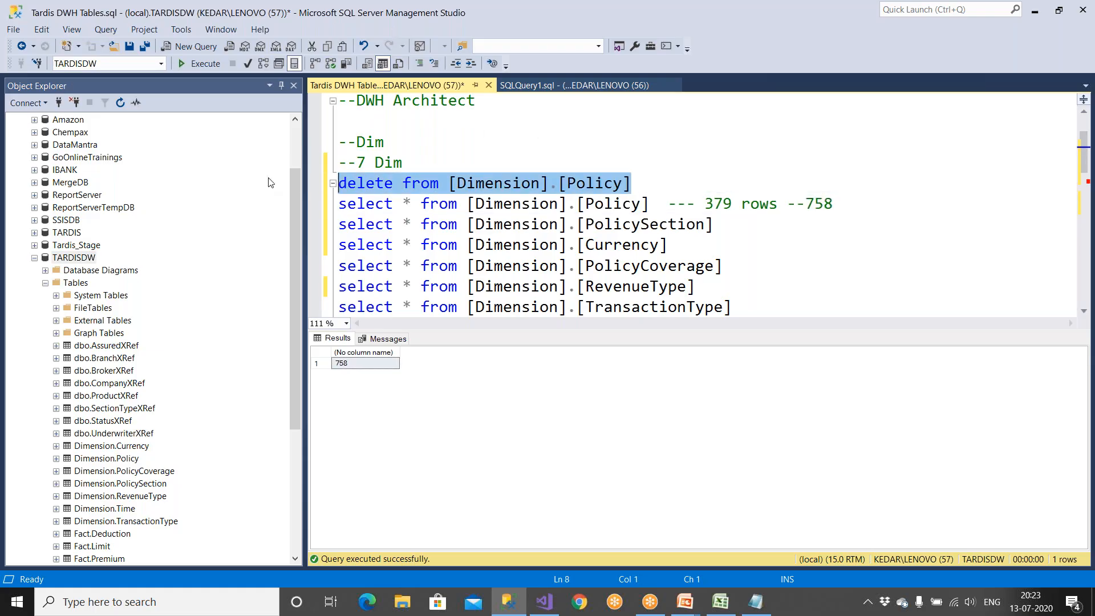
left_click(207, 66)
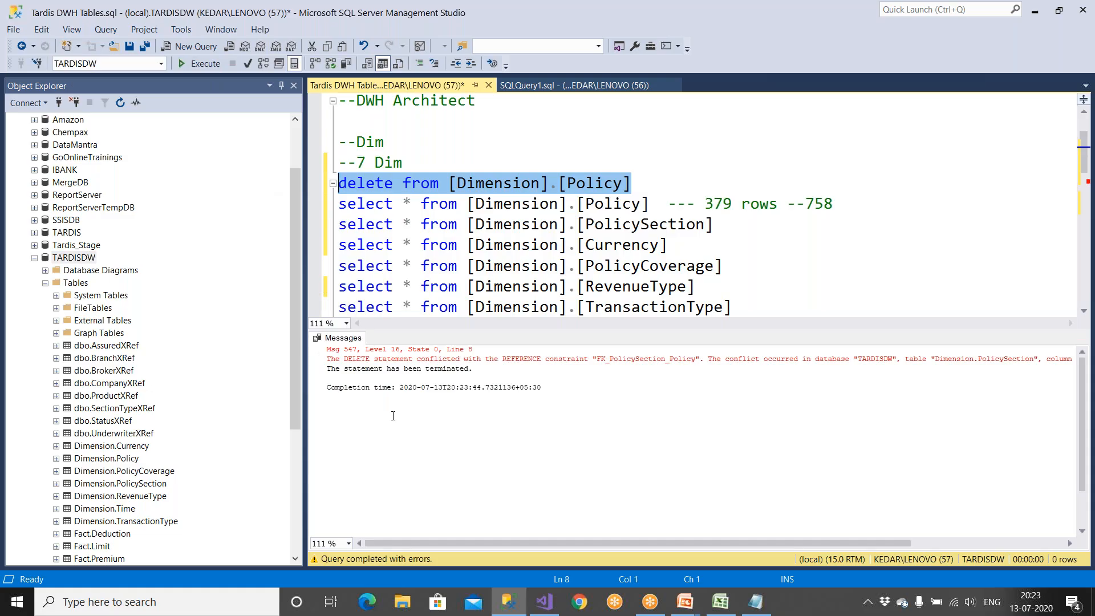
scroll(393, 416, "up", 5)
left_click_drag(465, 384, 743, 388)
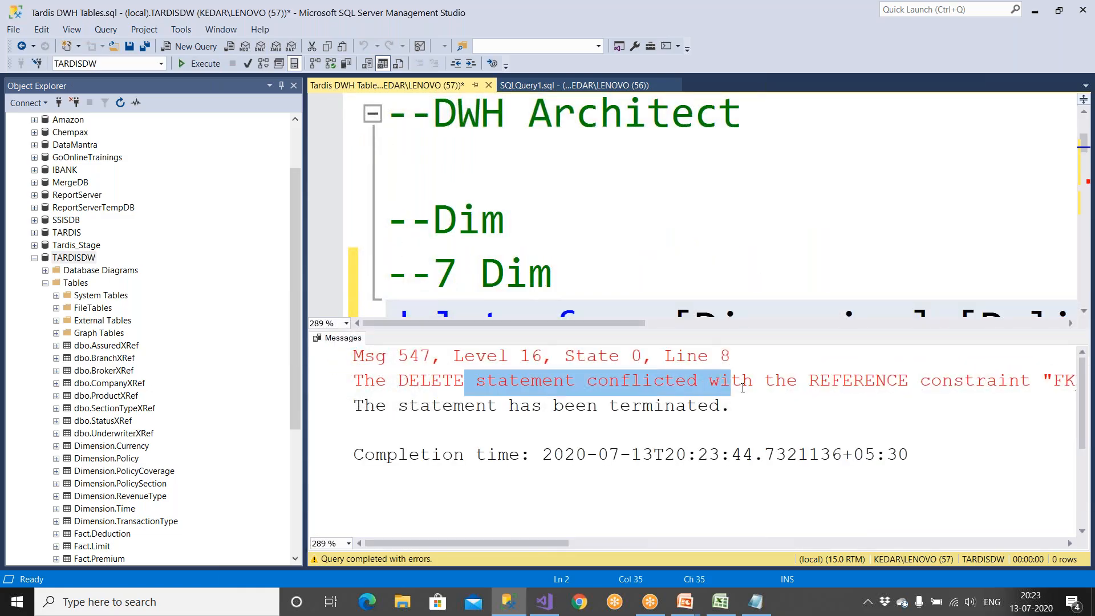
scroll(743, 388, "down", 5)
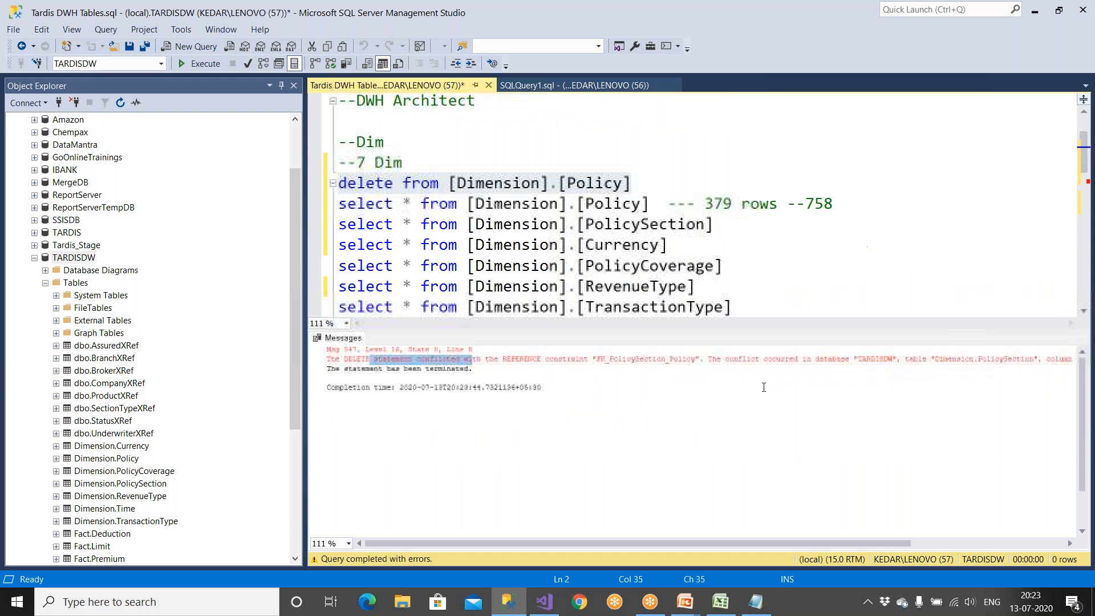
left_click(706, 360)
key("Return")
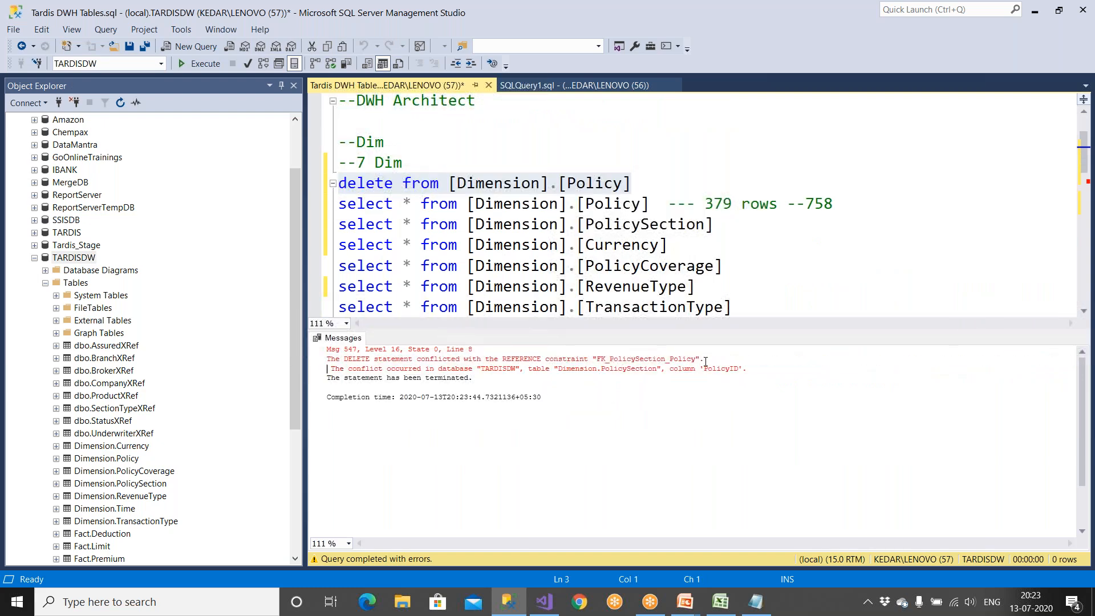
scroll(705, 385, "up", 5)
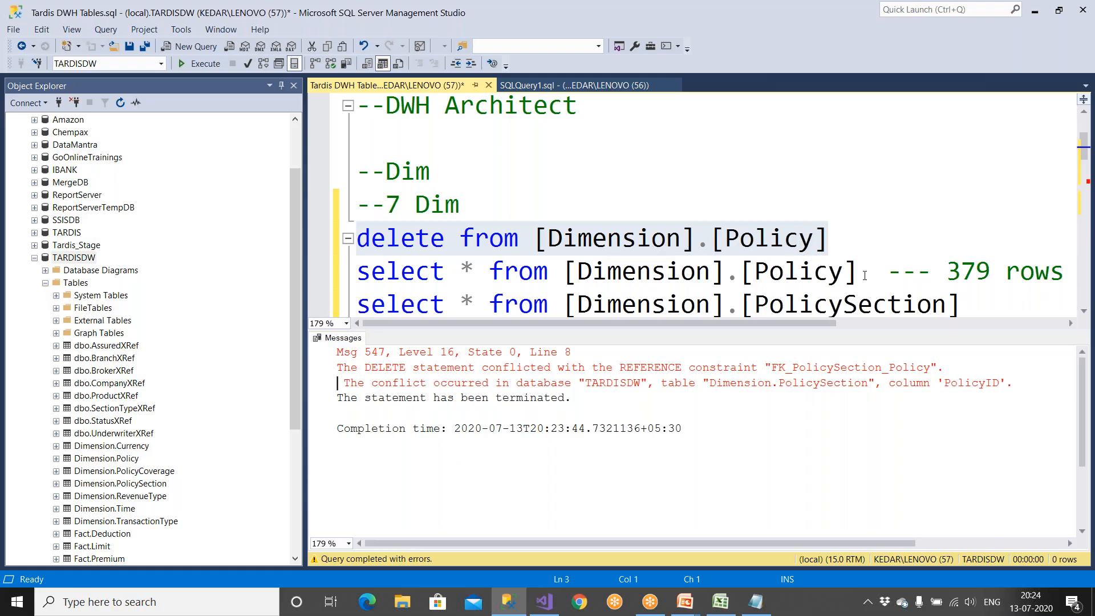
Run the Dimension.Policy select statement again to check the rows in the table
left_click_drag(865, 275, 358, 274)
left_click(197, 64)
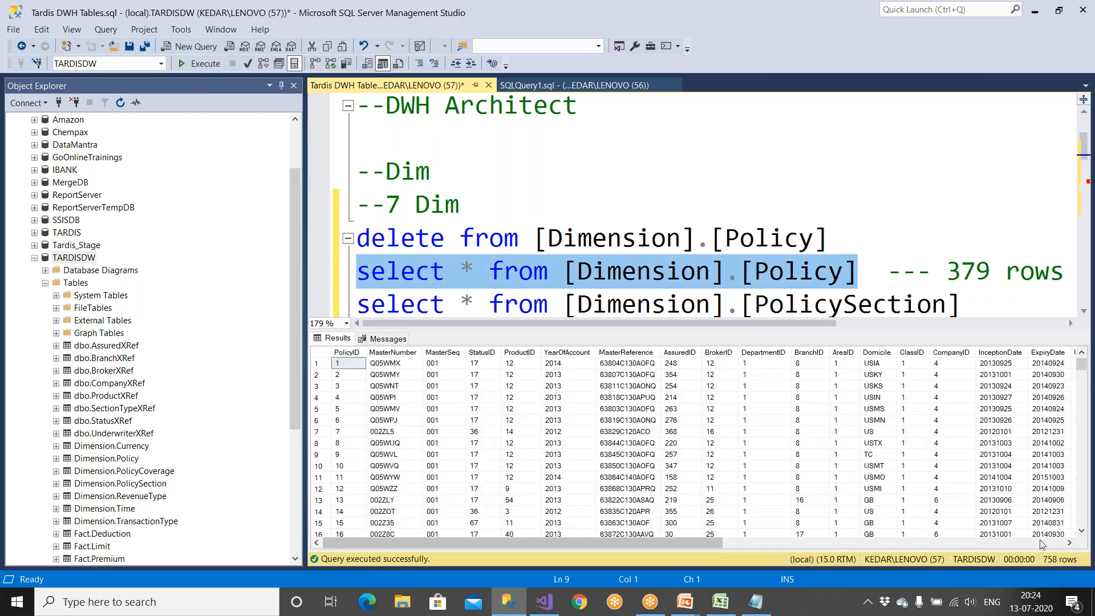
left_click(618, 250)
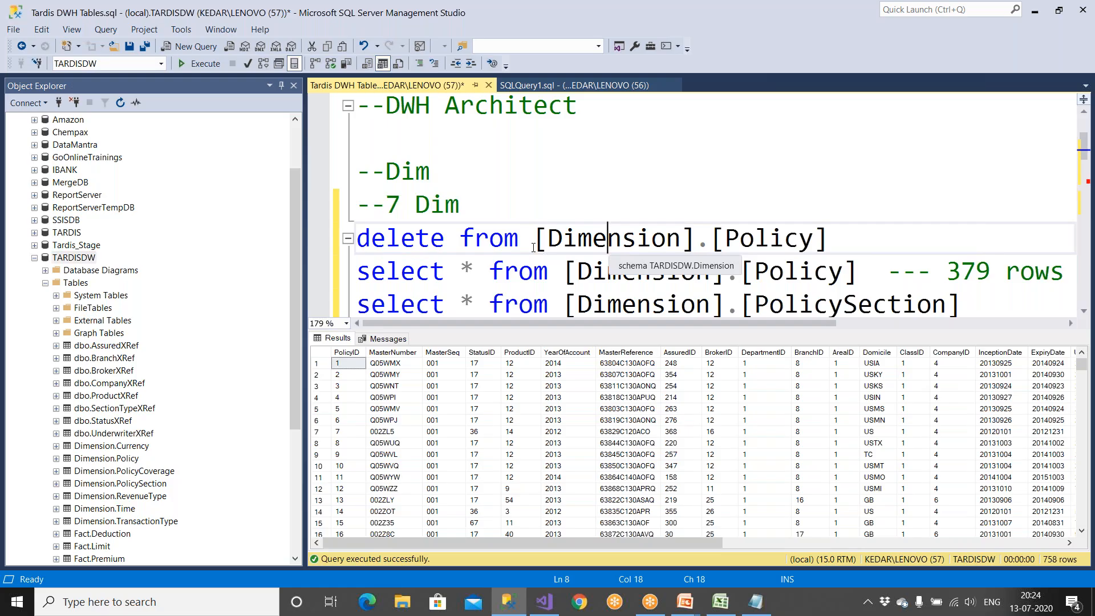
left_click_drag(461, 239, 832, 250)
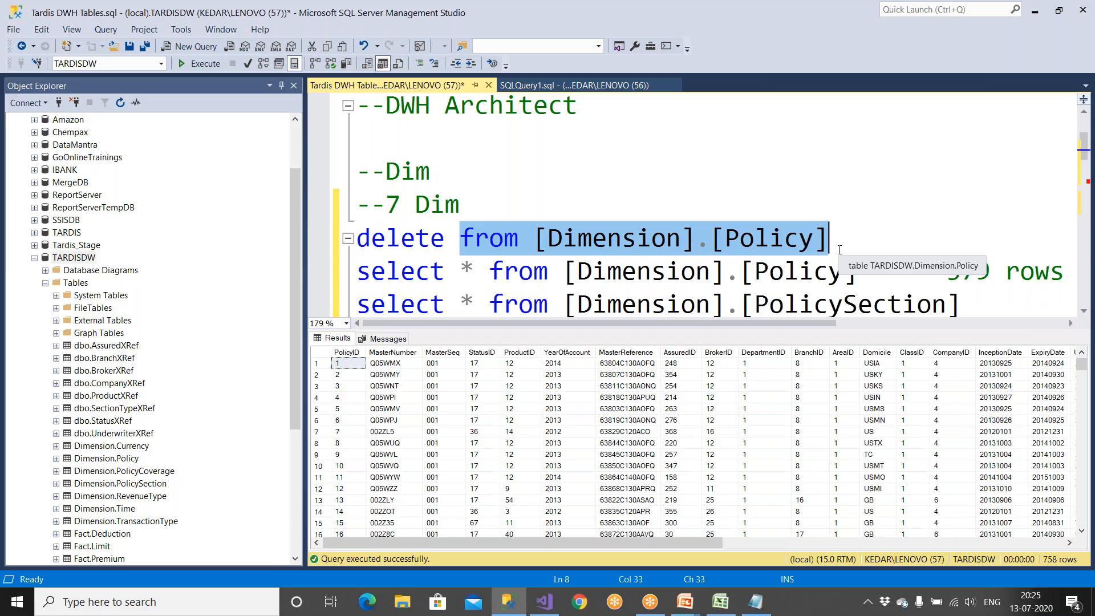
Save the Tardis DWH Tables.sql script and close both open query windows
left_click(73, 257)
left_click(541, 145)
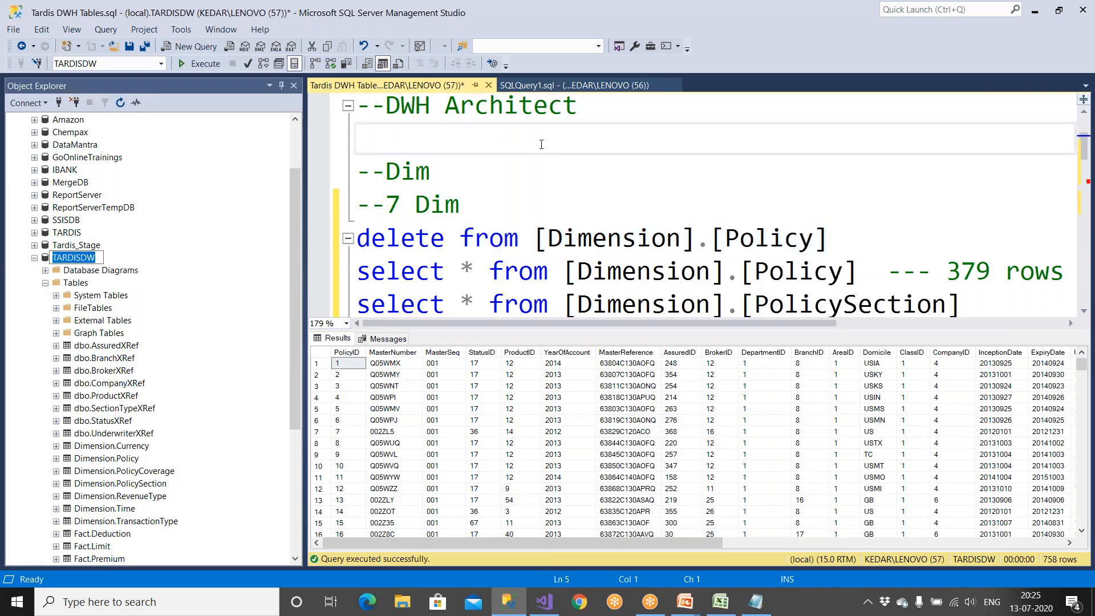
key("ctrl+s")
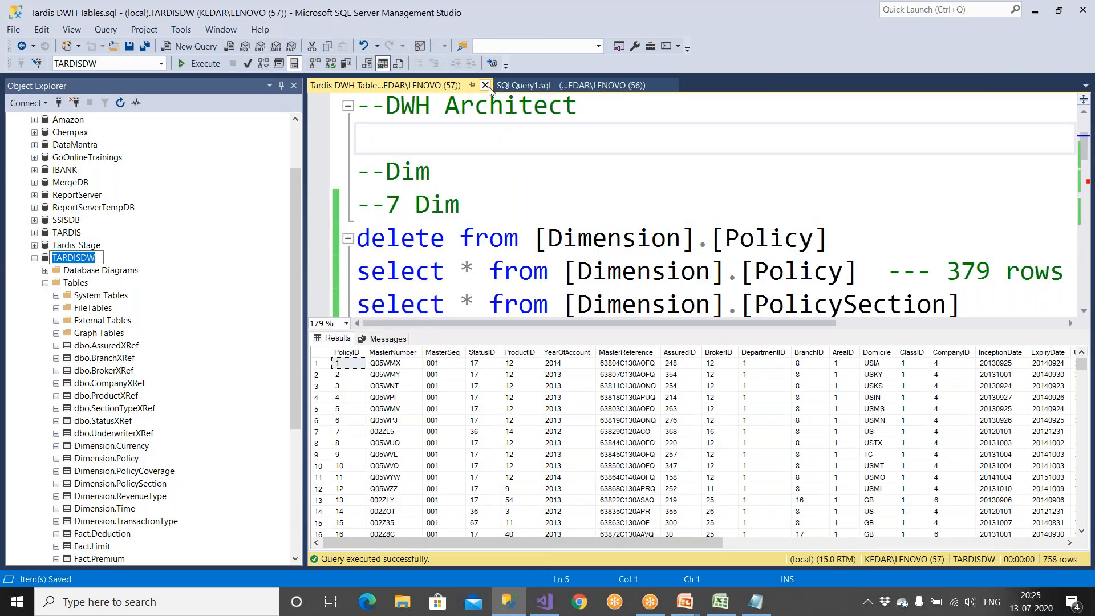
left_click(489, 85)
left_click(483, 85)
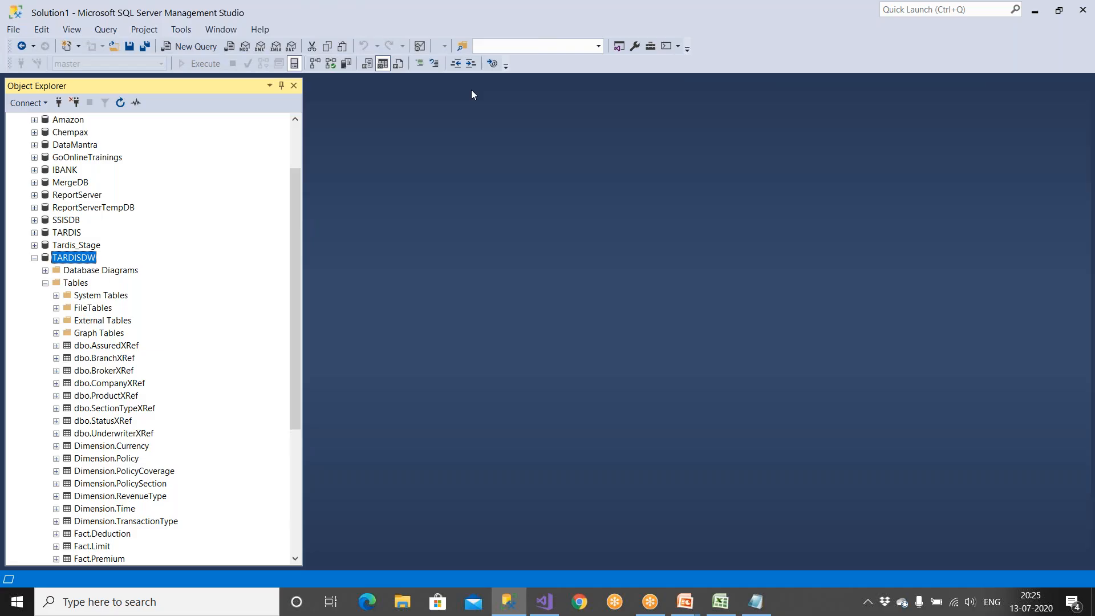
Delete the TARDISDW database, closing its existing connections
left_click(35, 257)
right_click(67, 335)
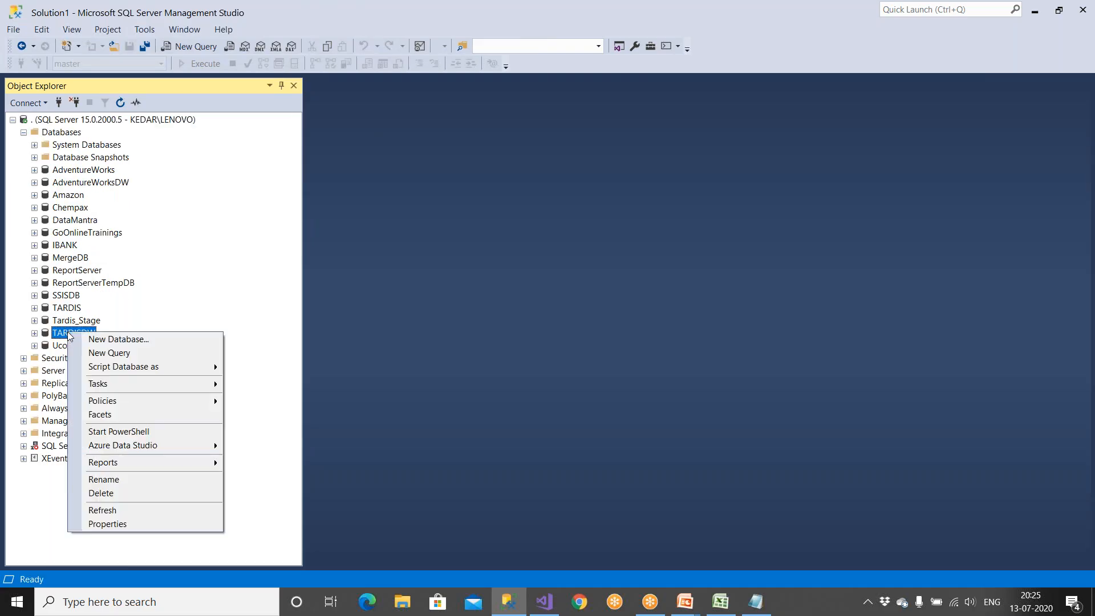
left_click(99, 492)
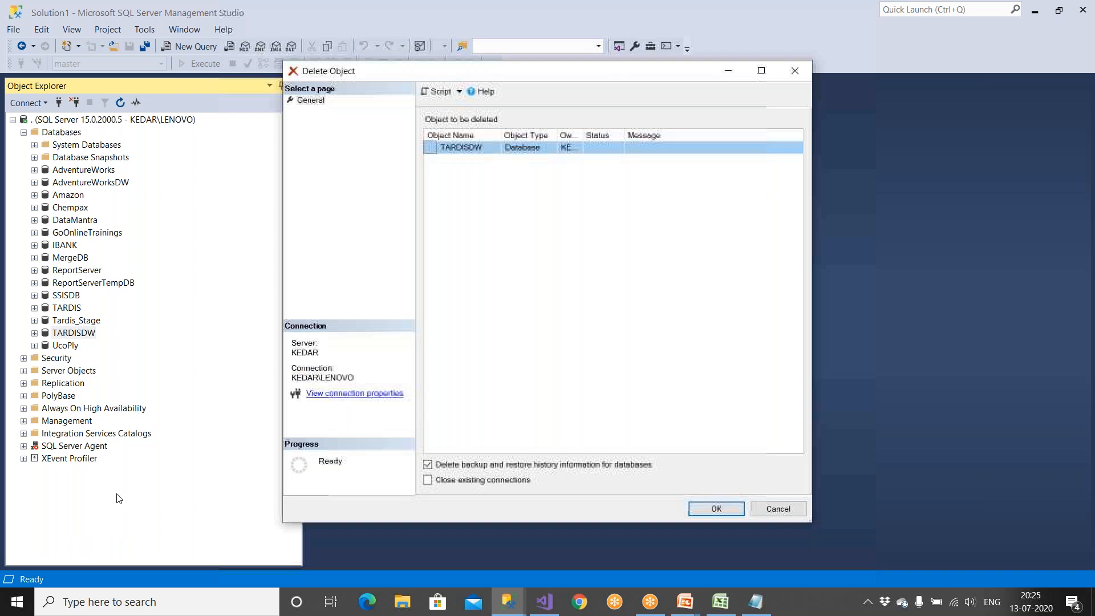
left_click(508, 483)
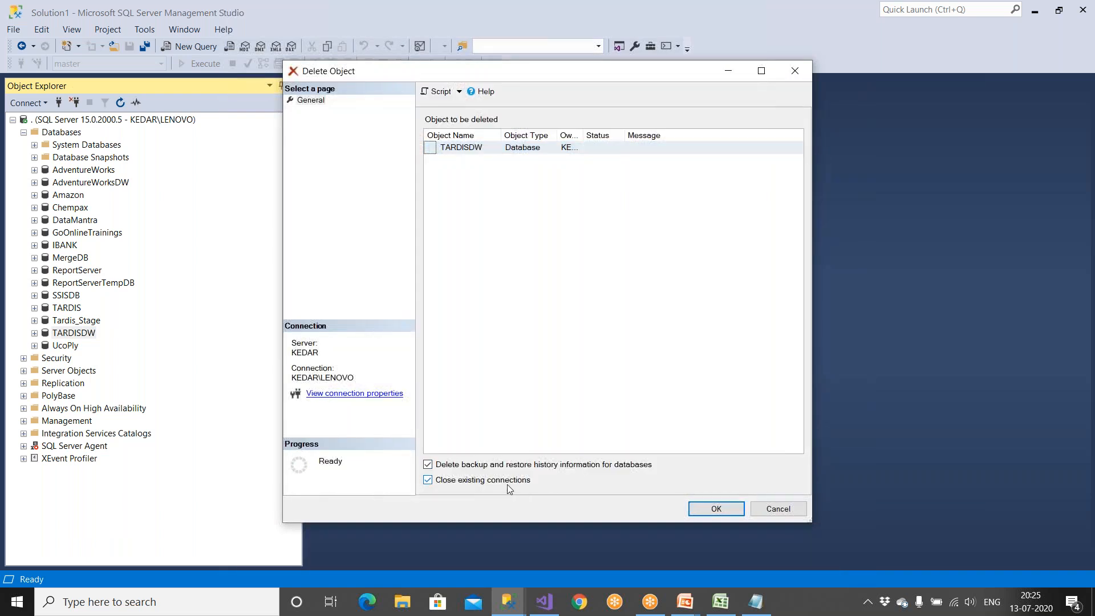
left_click(716, 509)
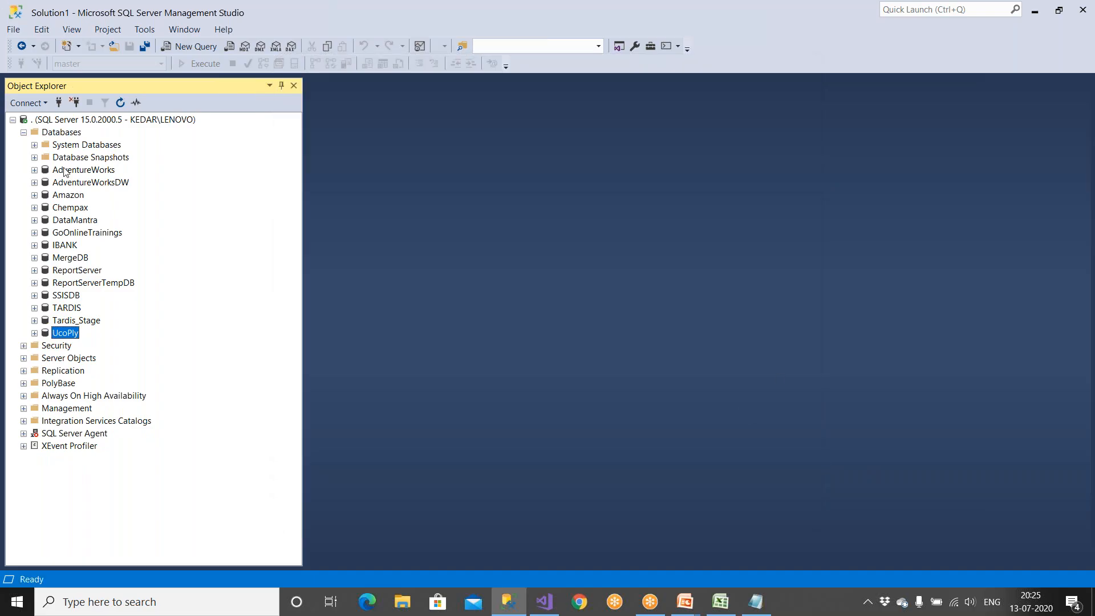
Start a database restore with a device as its source and open the selection of backup devices
left_click(67, 134)
right_click(66, 137)
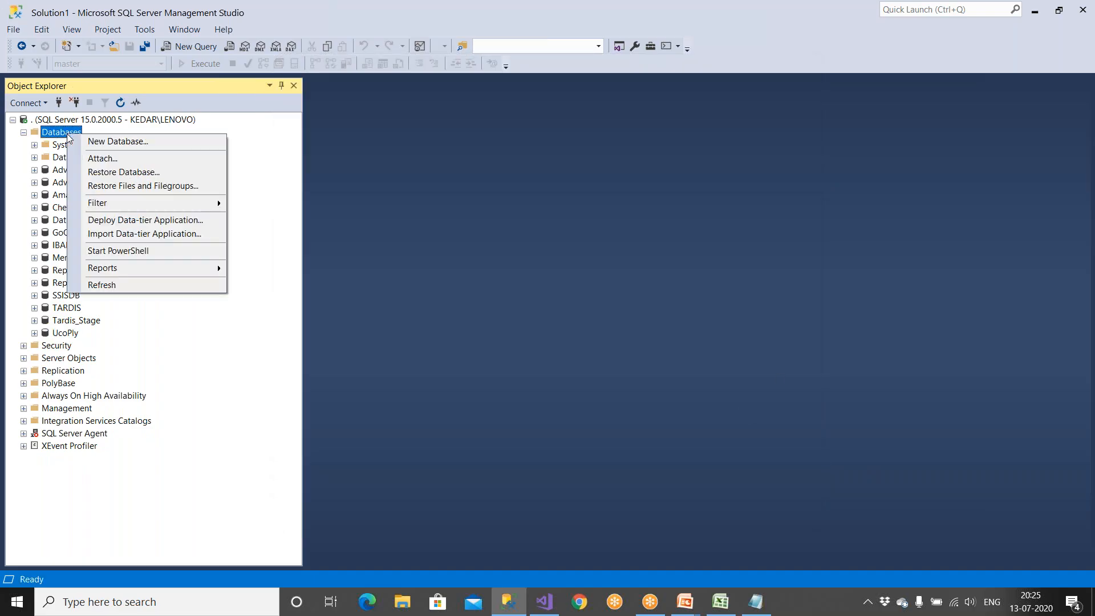
left_click(102, 172)
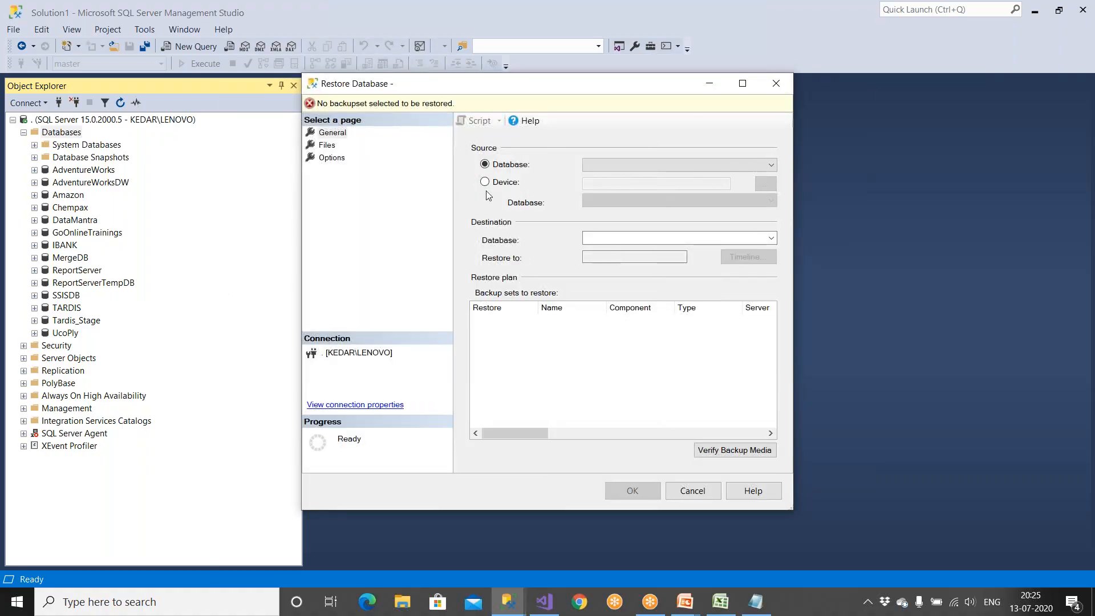
left_click(502, 182)
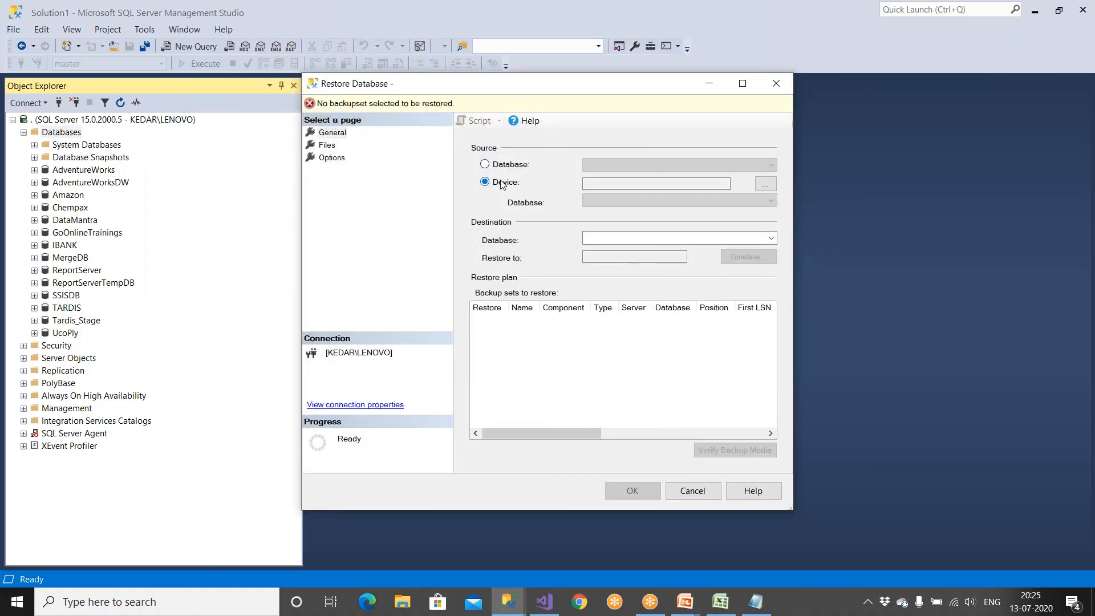
left_click(765, 186)
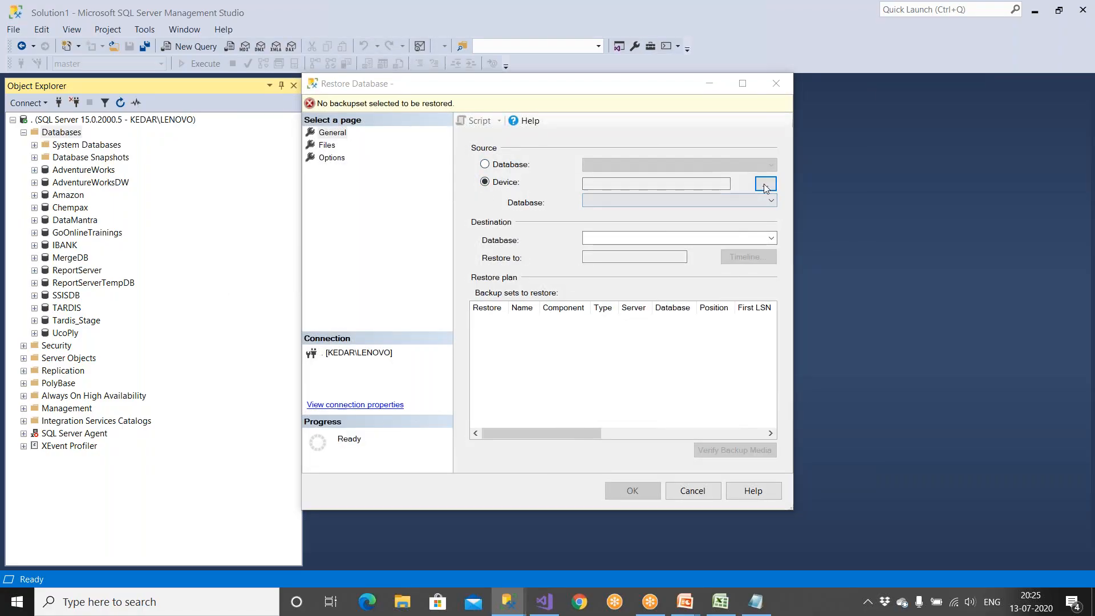
Add D:\TardisDW_July13th2020.bak as the backup media and restore the TARDISDW database from it
left_click(656, 251)
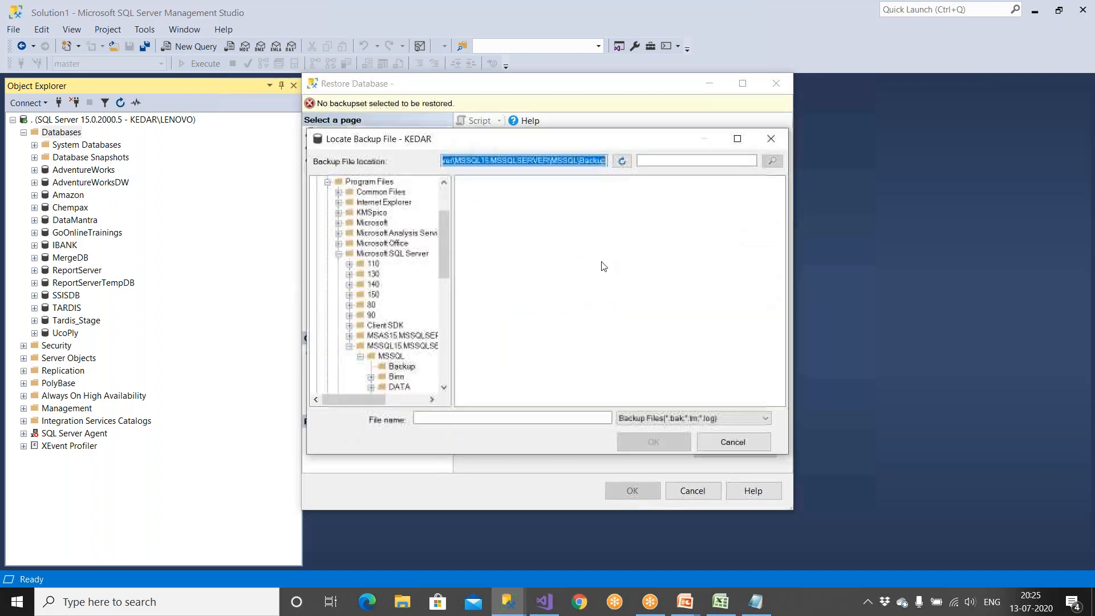
scroll(447, 197, "up", 2)
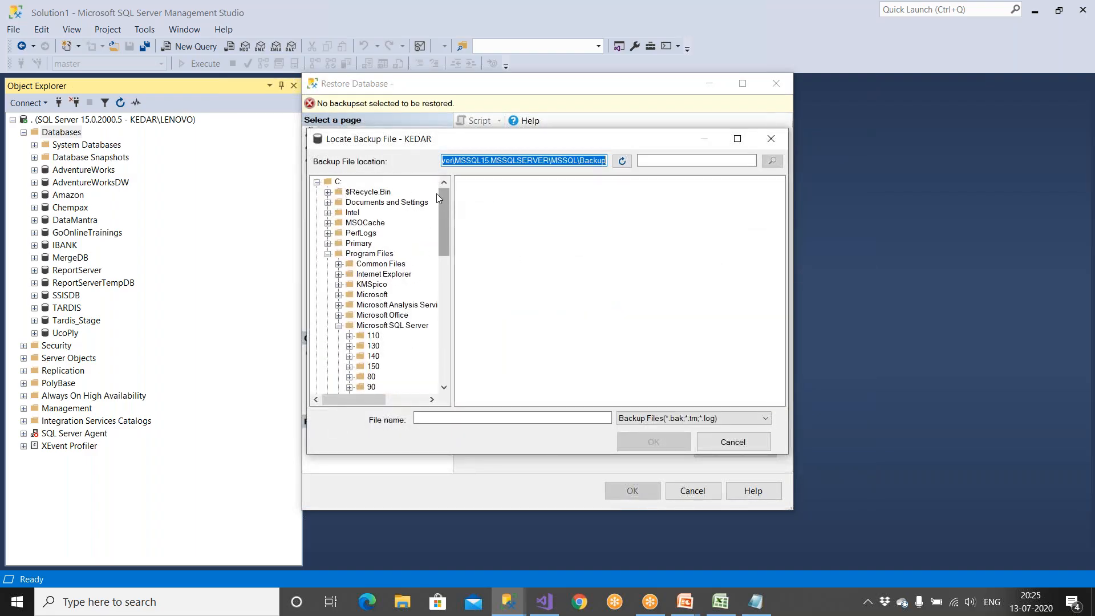
left_click(317, 181)
left_click(338, 192)
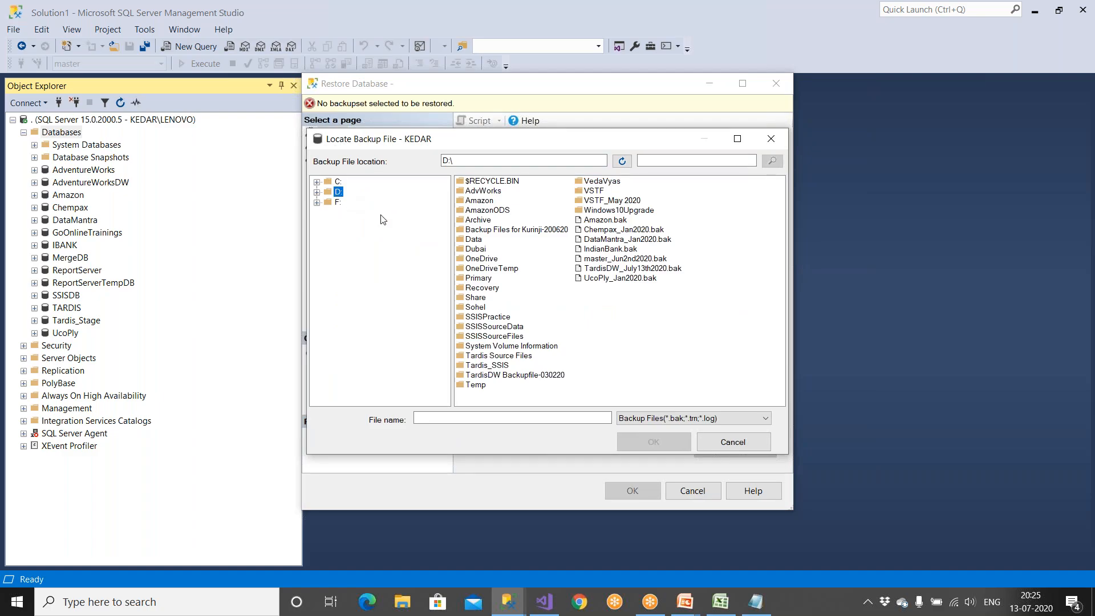
left_click(621, 269)
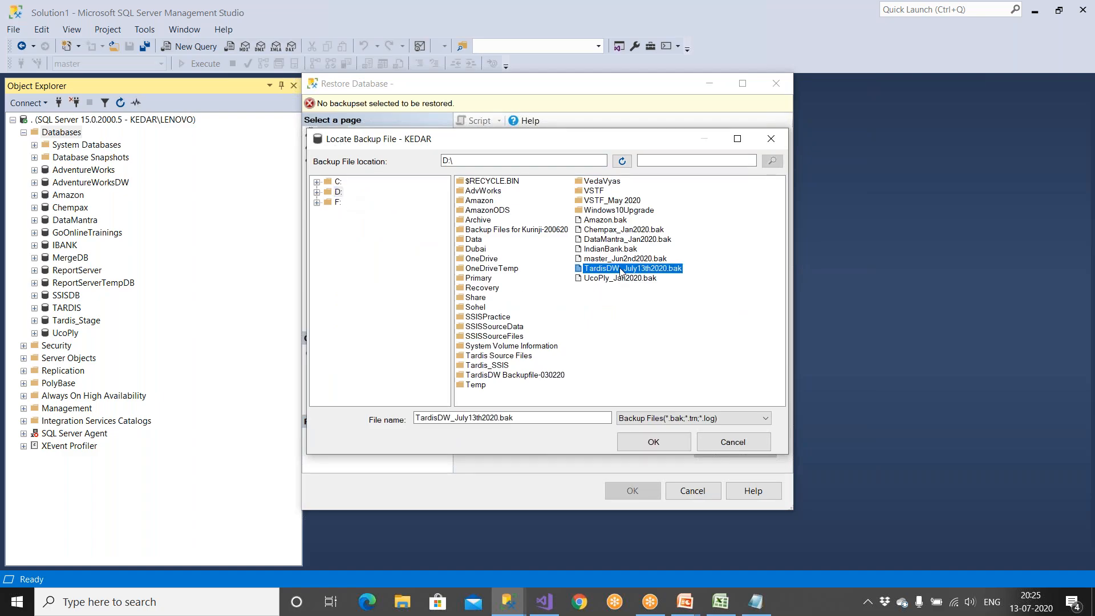
left_click(644, 439)
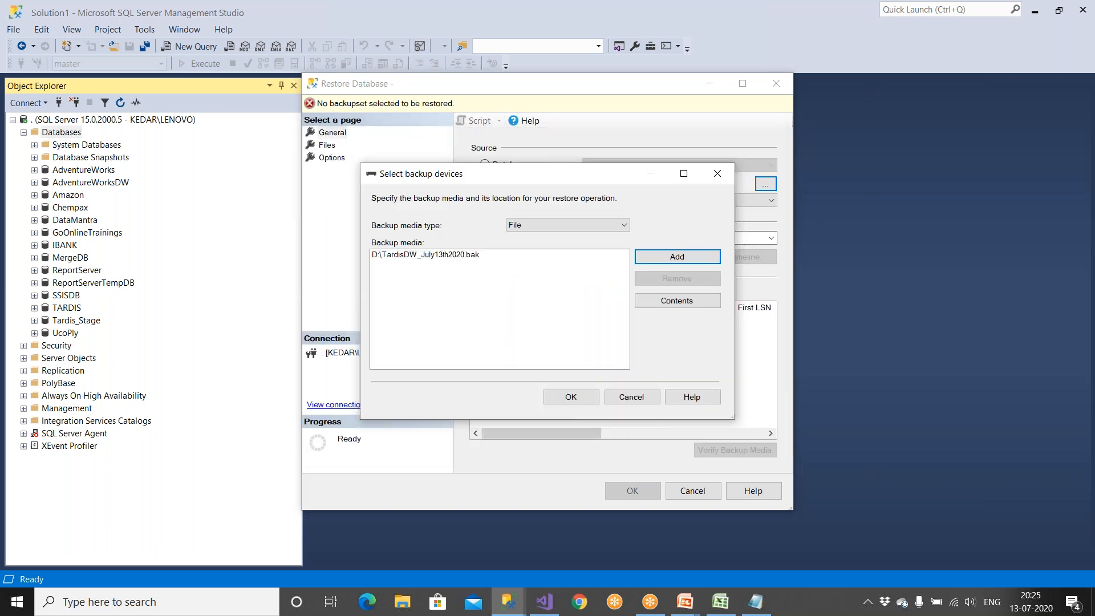
left_click(573, 397)
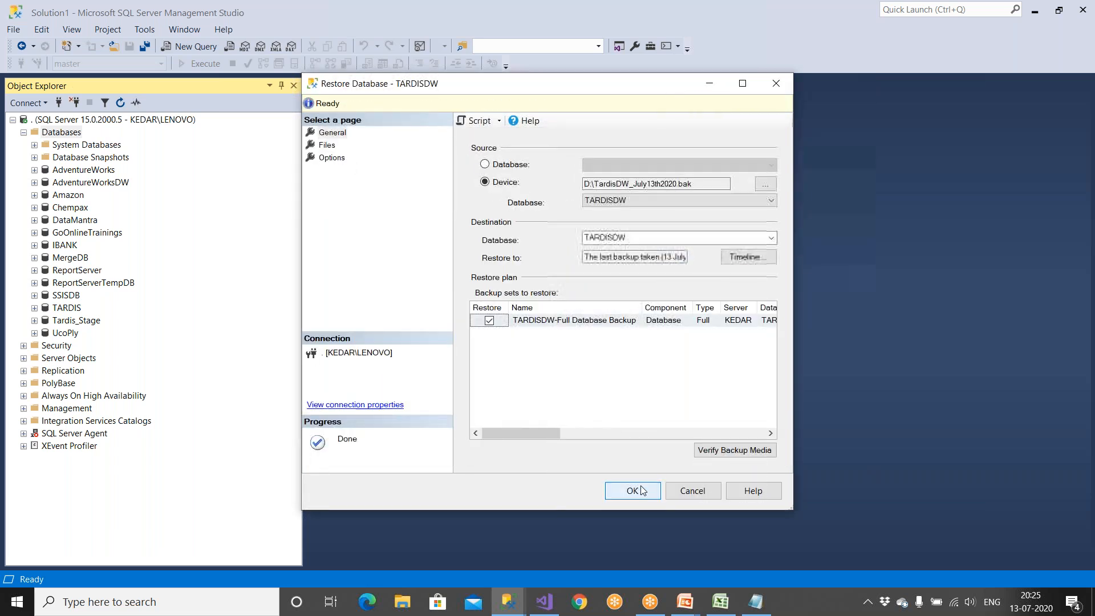
left_click(637, 488)
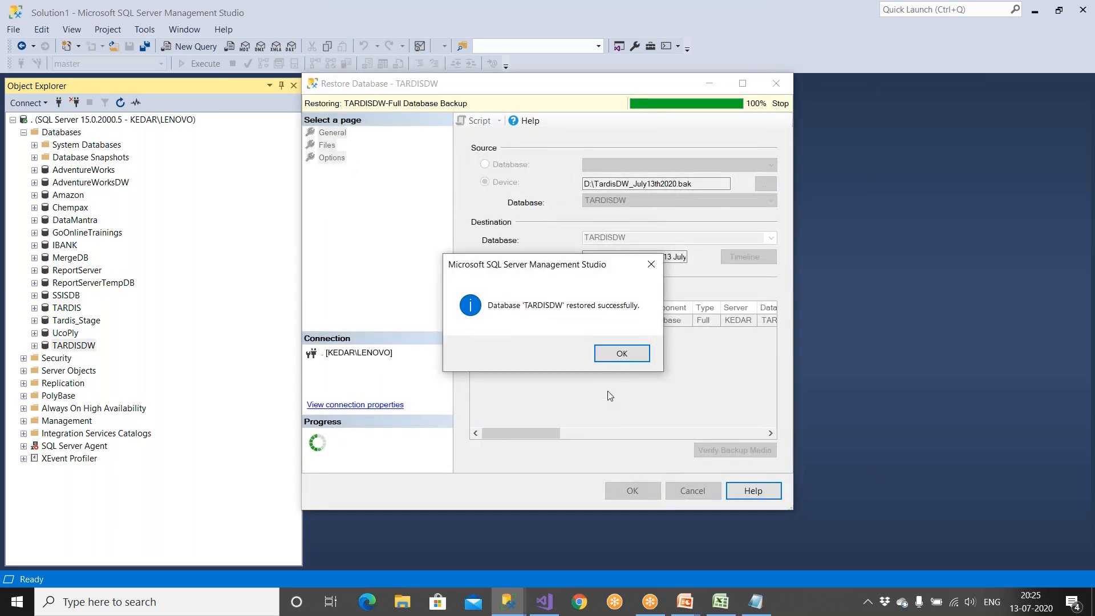
left_click(620, 354)
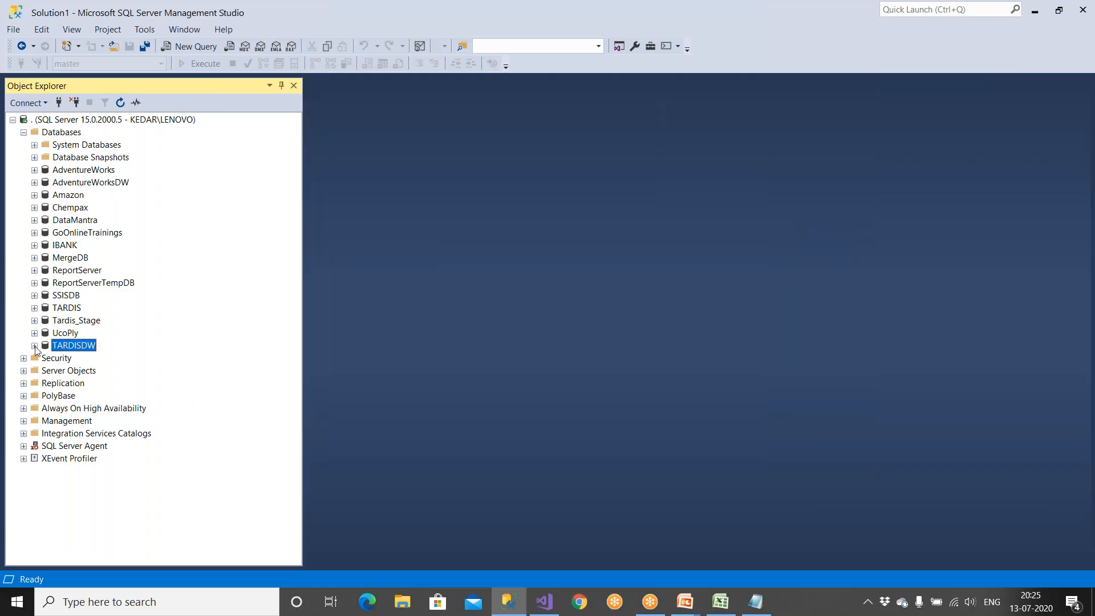
View the top 1000 rows of Dimension.Policy in the restored TARDISDW database to check its data, and close the query
left_click(35, 346)
left_click(45, 371)
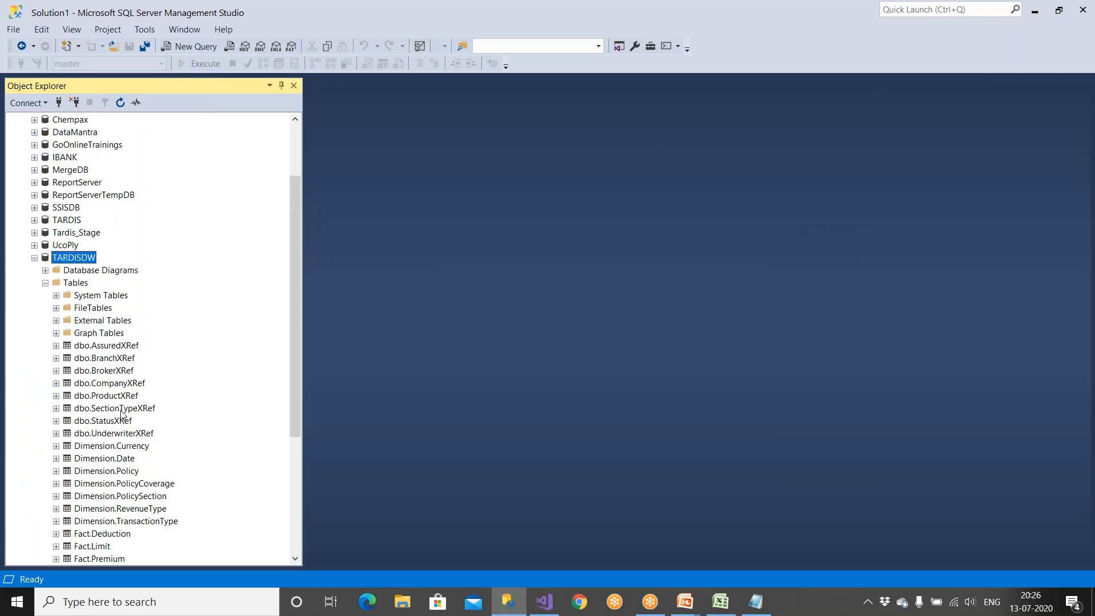
left_click(124, 472)
right_click(124, 472)
left_click(166, 332)
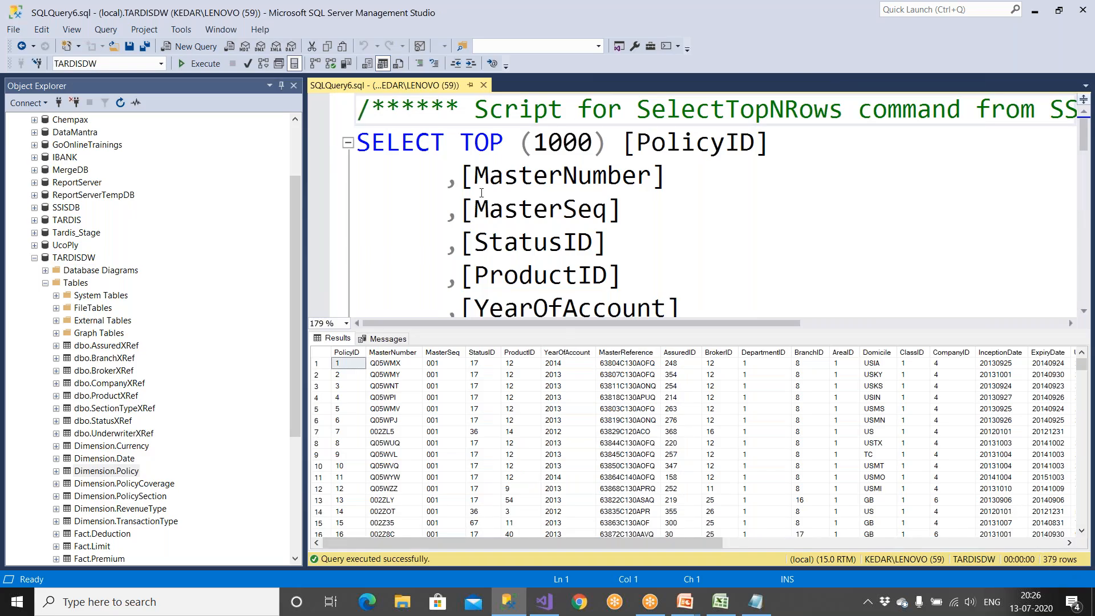
left_click(484, 86)
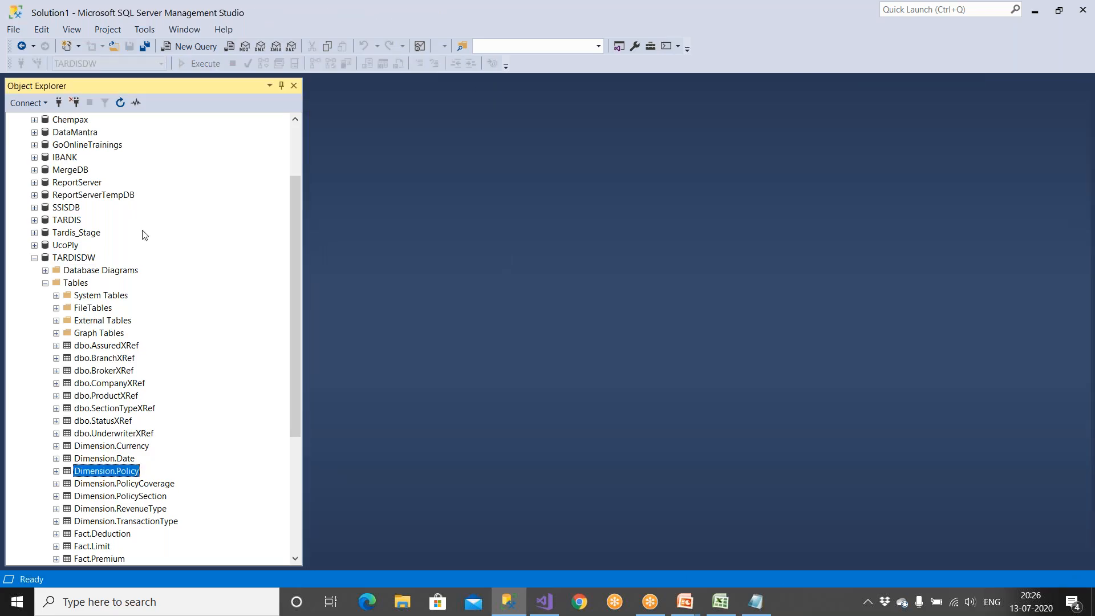
left_click(81, 260)
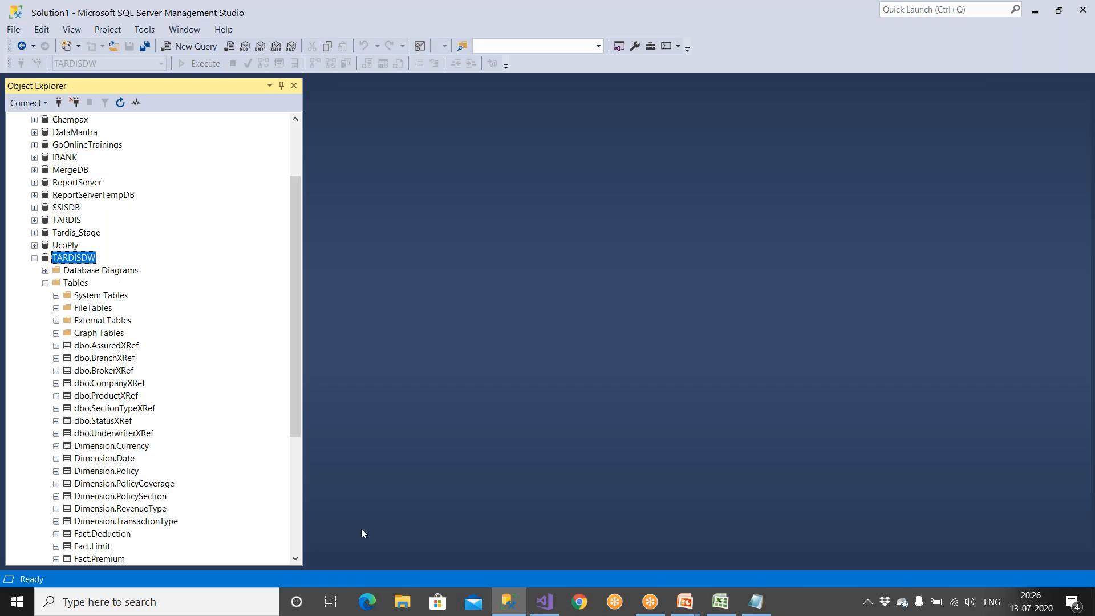
Switch to File Explorer and copy TardisDW_July13th2020.bak from the D: drive into the C:\Tardis folder
left_click(402, 602)
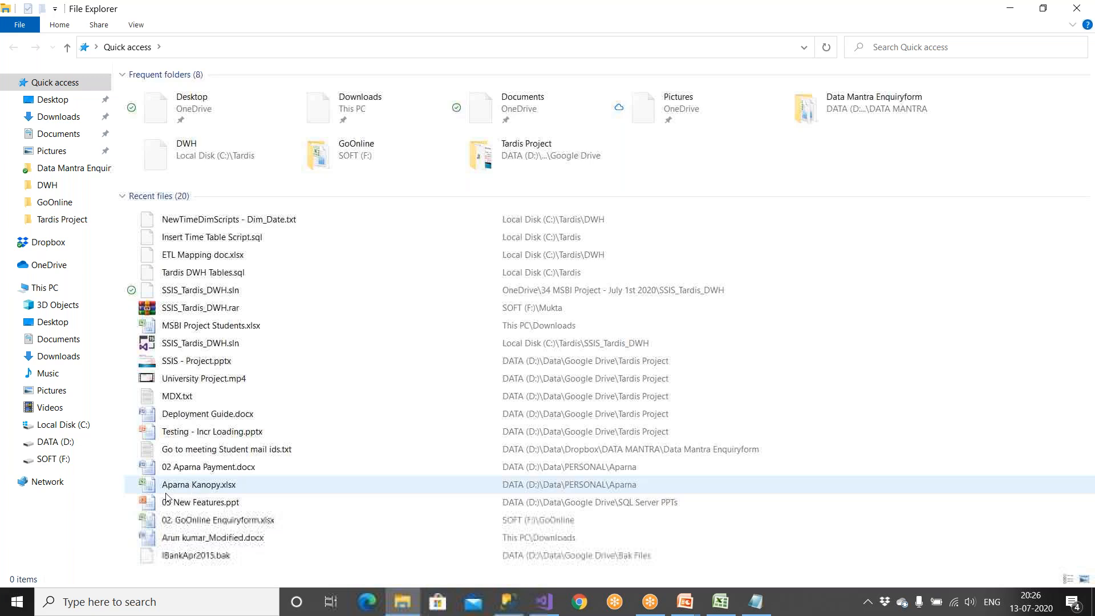
left_click(55, 441)
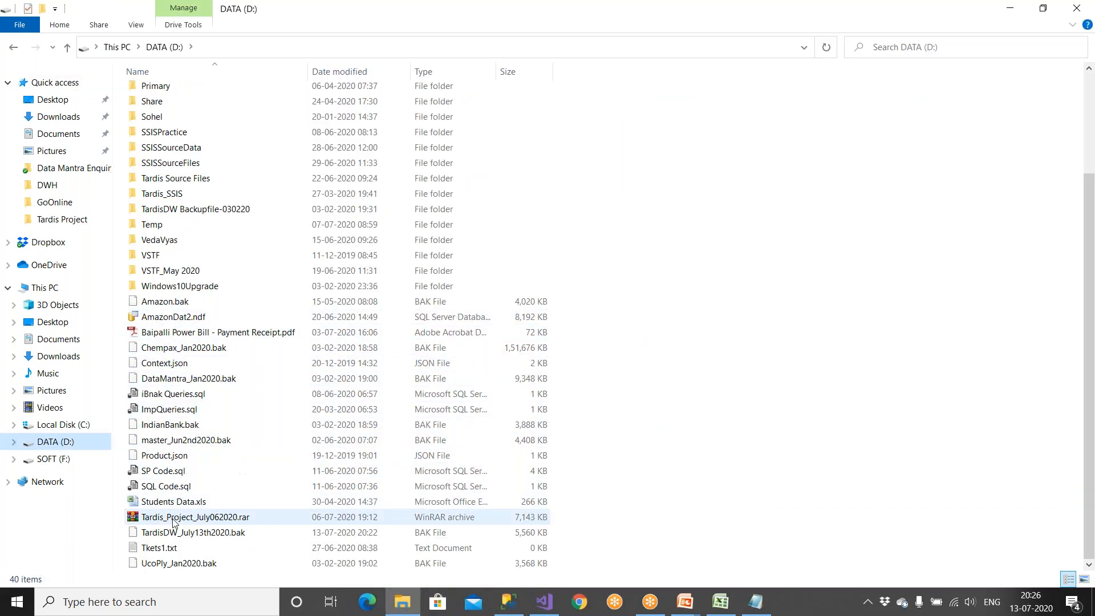
left_click(182, 536)
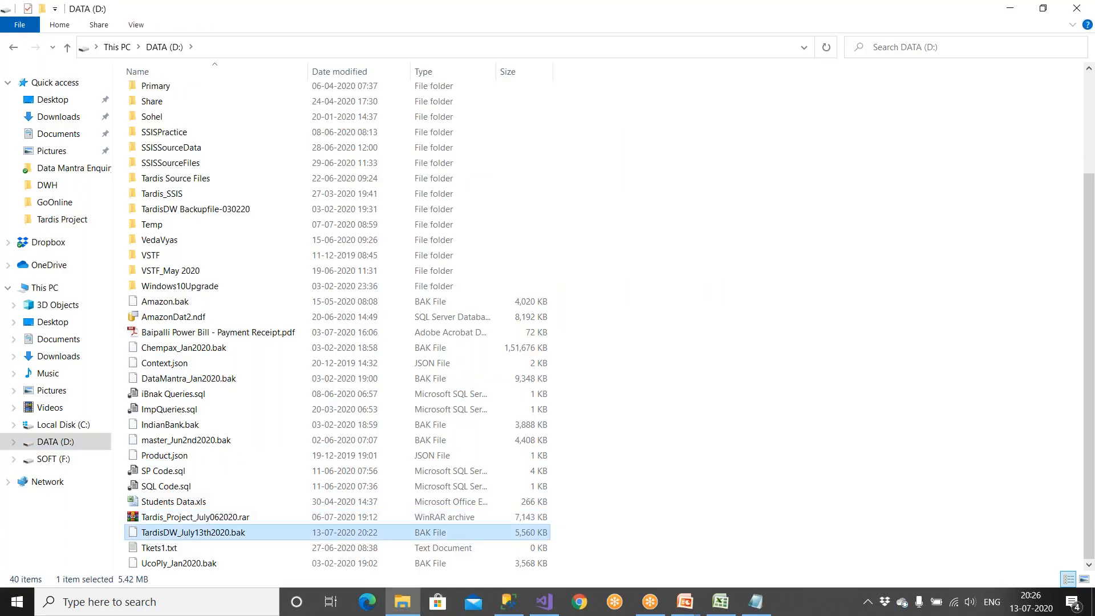
right_click(184, 535)
left_click(222, 448)
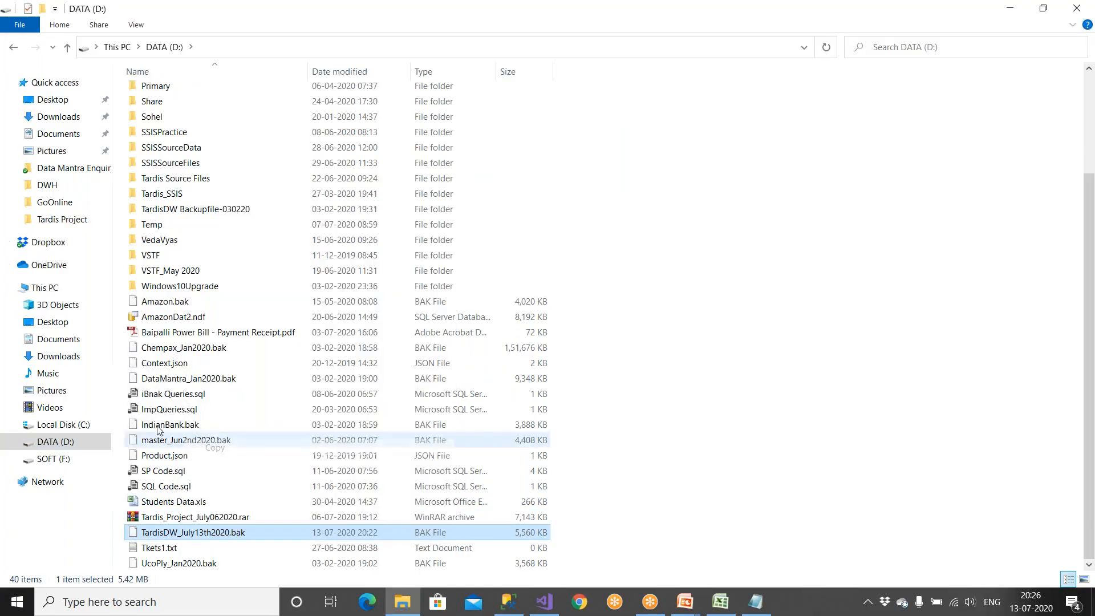
left_click(98, 424)
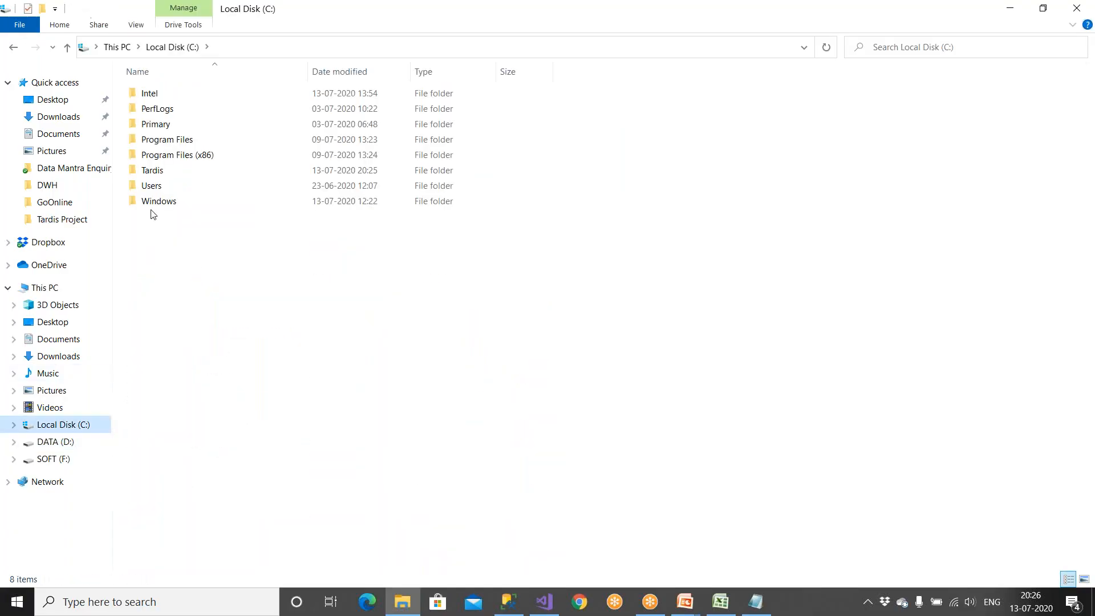
double_click(152, 170)
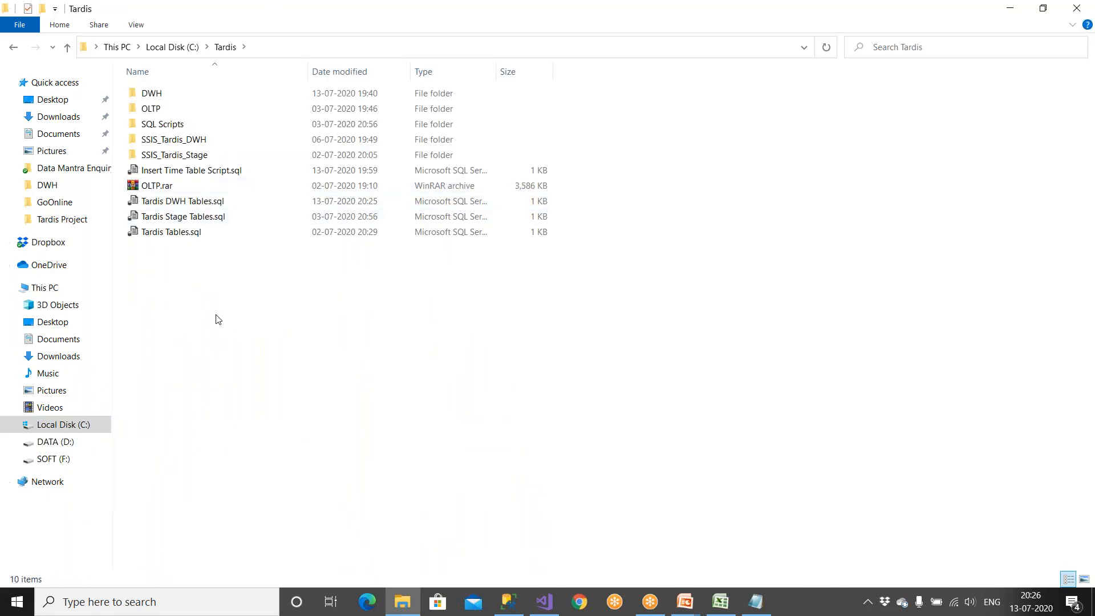
key("ctrl+v")
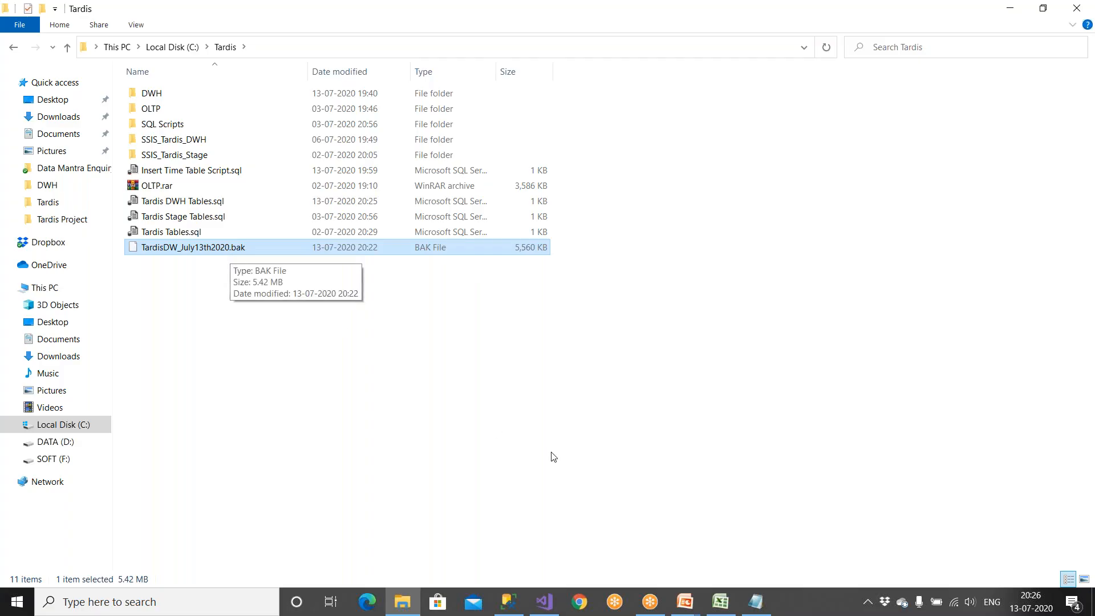
Switch to the running PowerPoint slide show and review the Create Data Warehouse, Tardis – Flow Chart and Challenges slides
left_click(721, 602)
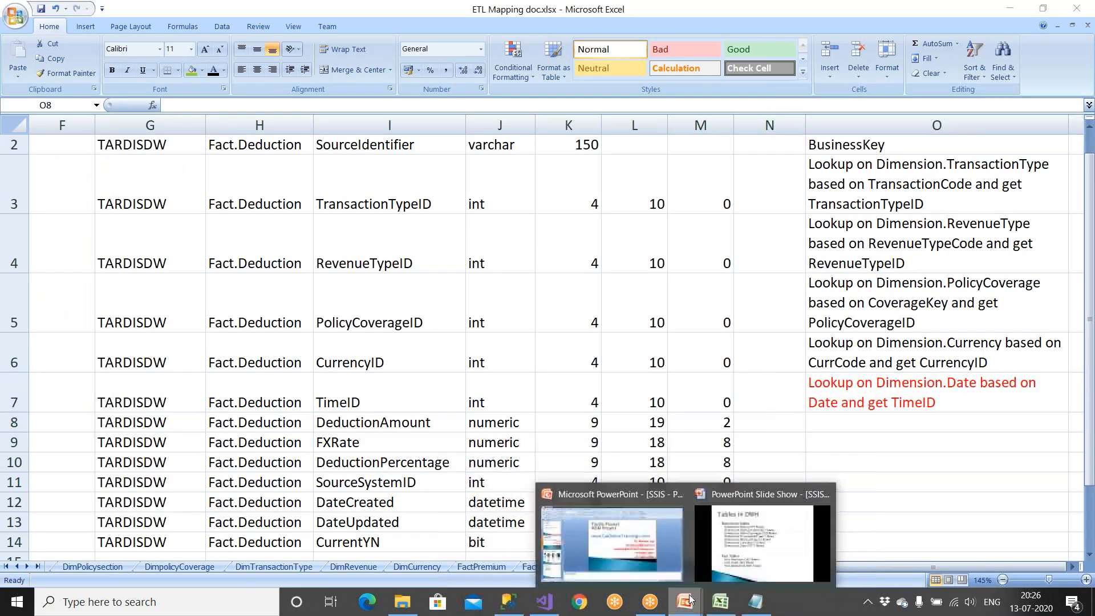
left_click(751, 539)
key("Right")
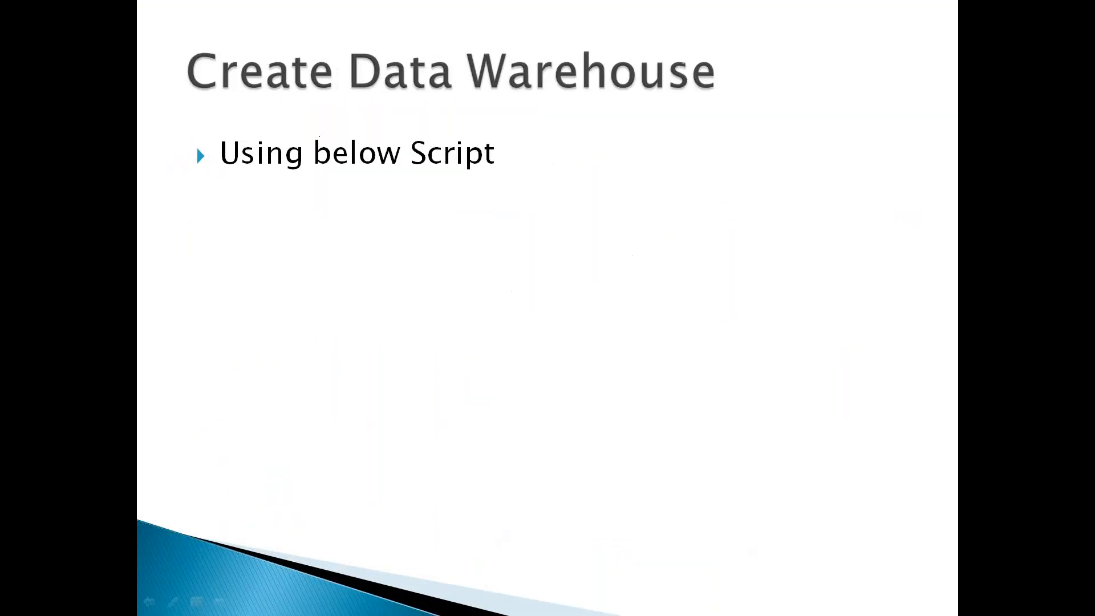
key("Right")
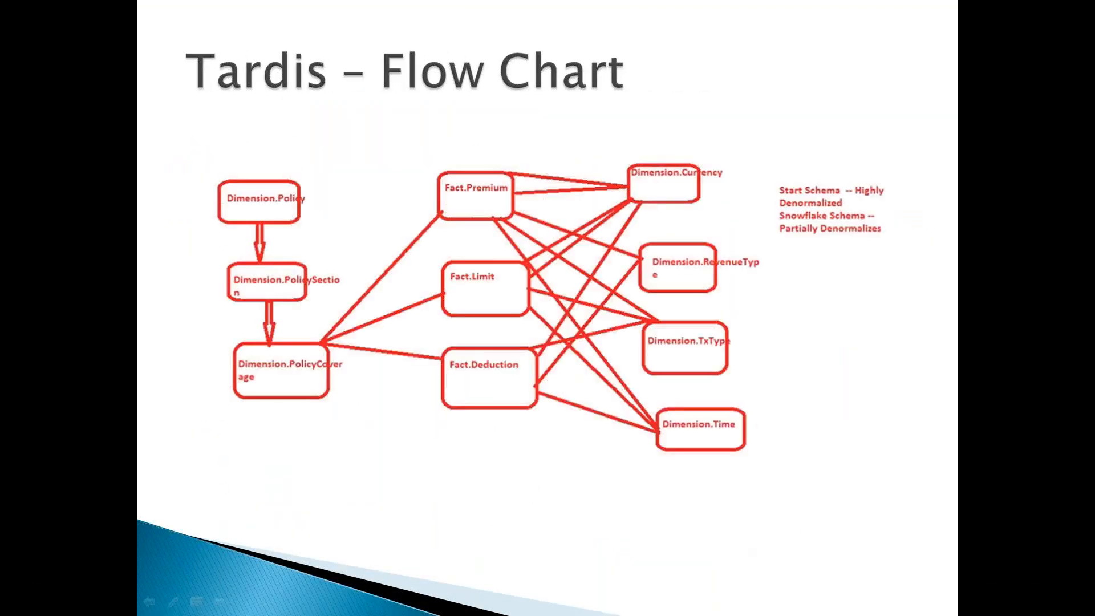
key("Left")
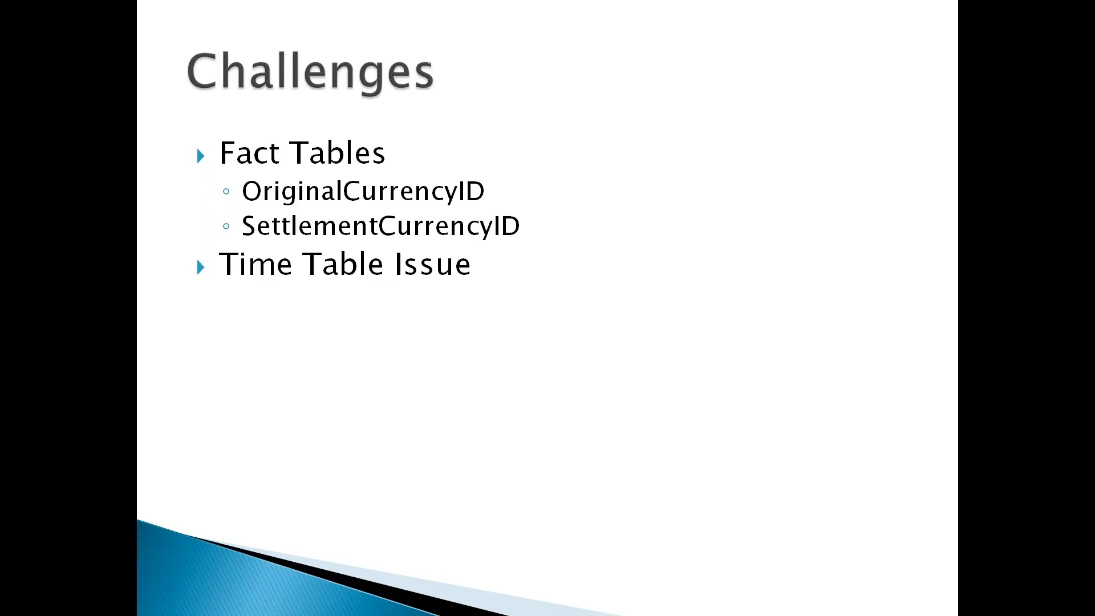
Leave the slide show for File Explorer and open the DWH folder inside C:\Tardis
key("super")
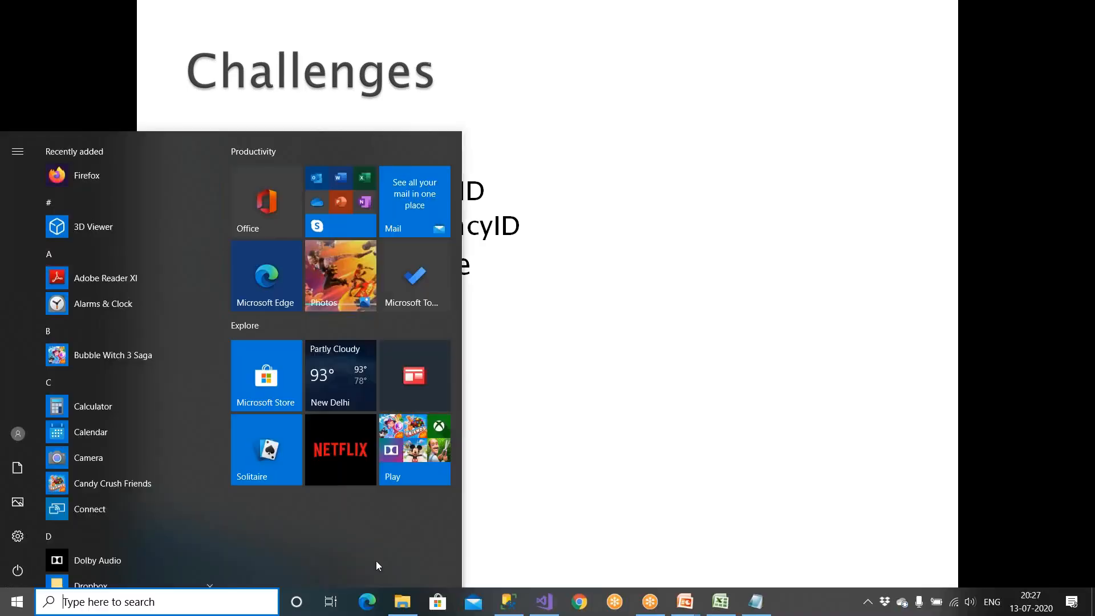
left_click(402, 602)
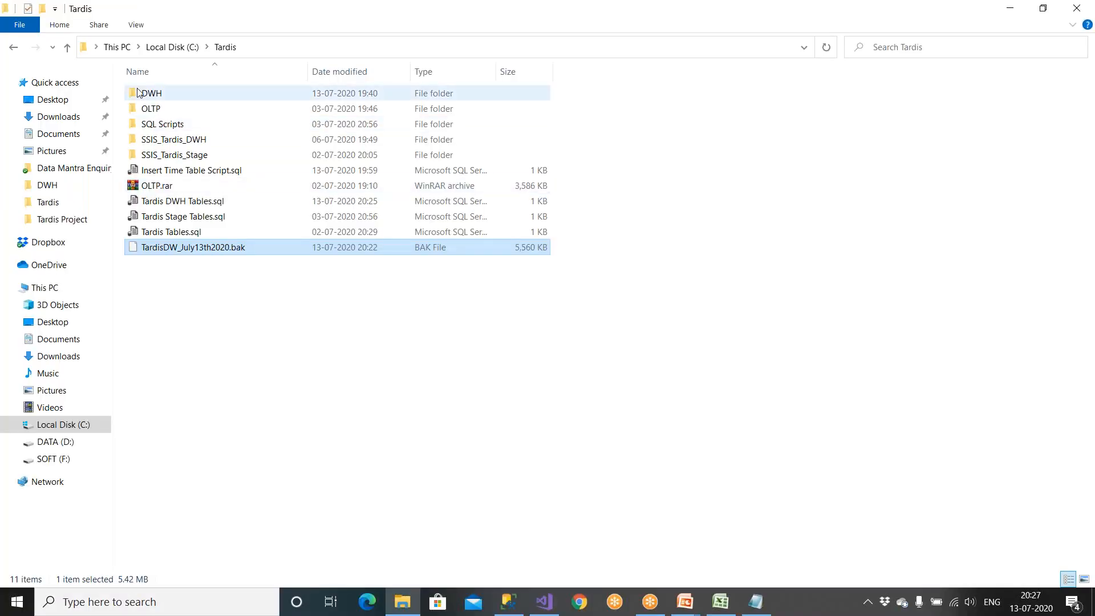
double_click(140, 93)
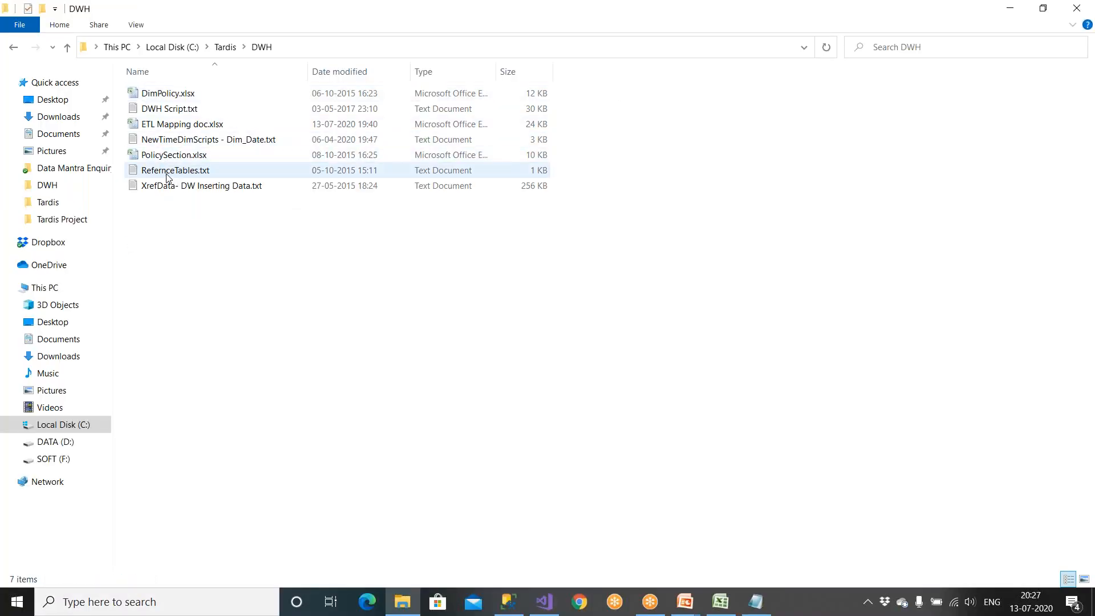
Copy the entire script from NewTimeDimScripts - Dim_Date.txt into a new query in SQL Server Management Studio
left_click(171, 142)
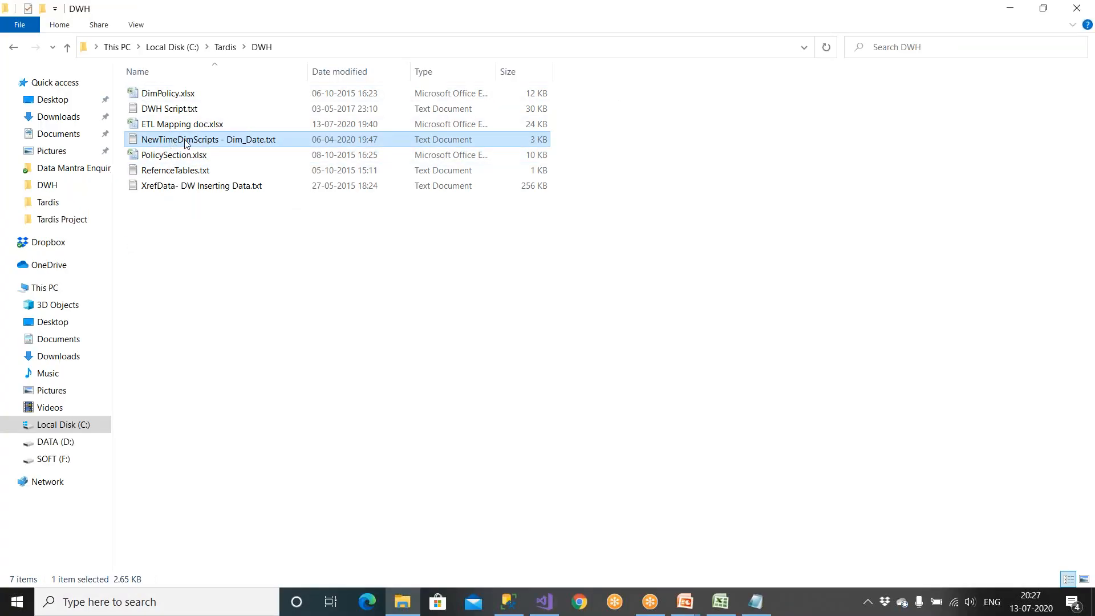
double_click(238, 141)
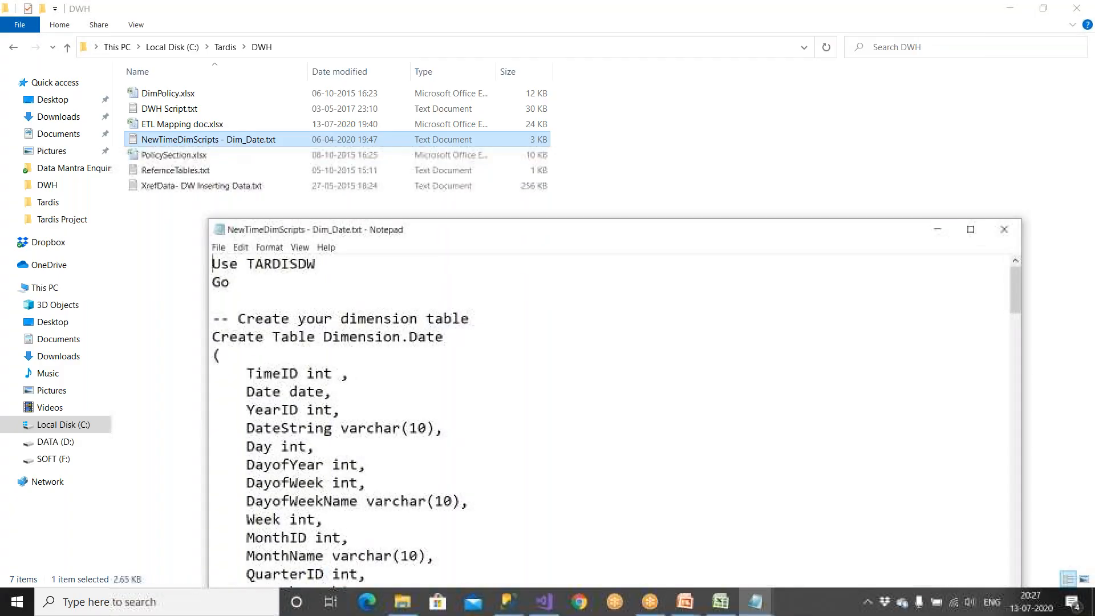
key("ctrl+a")
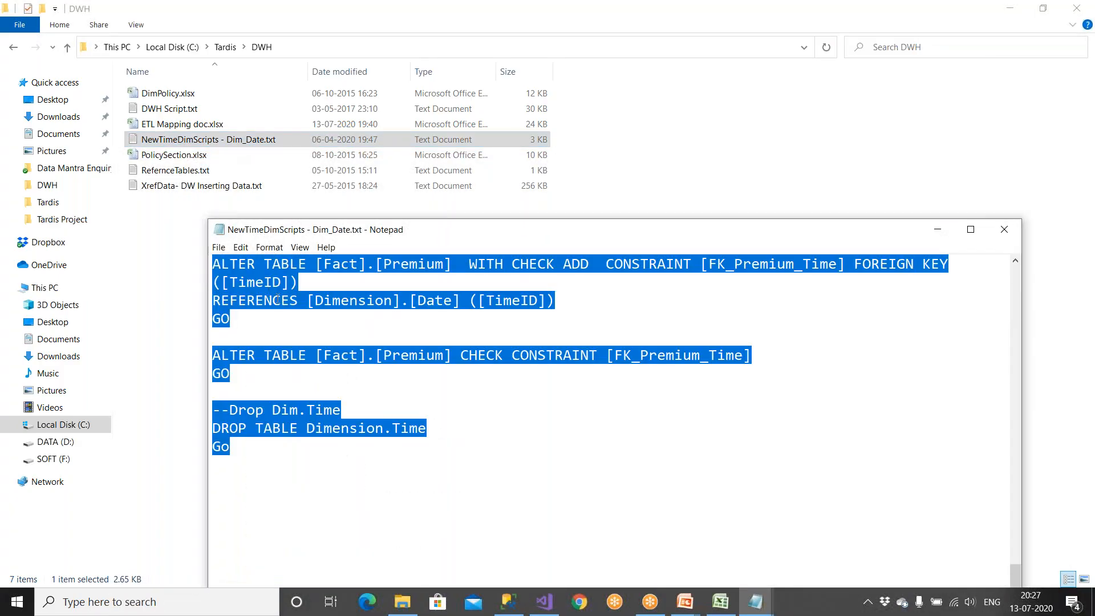
left_click(509, 602)
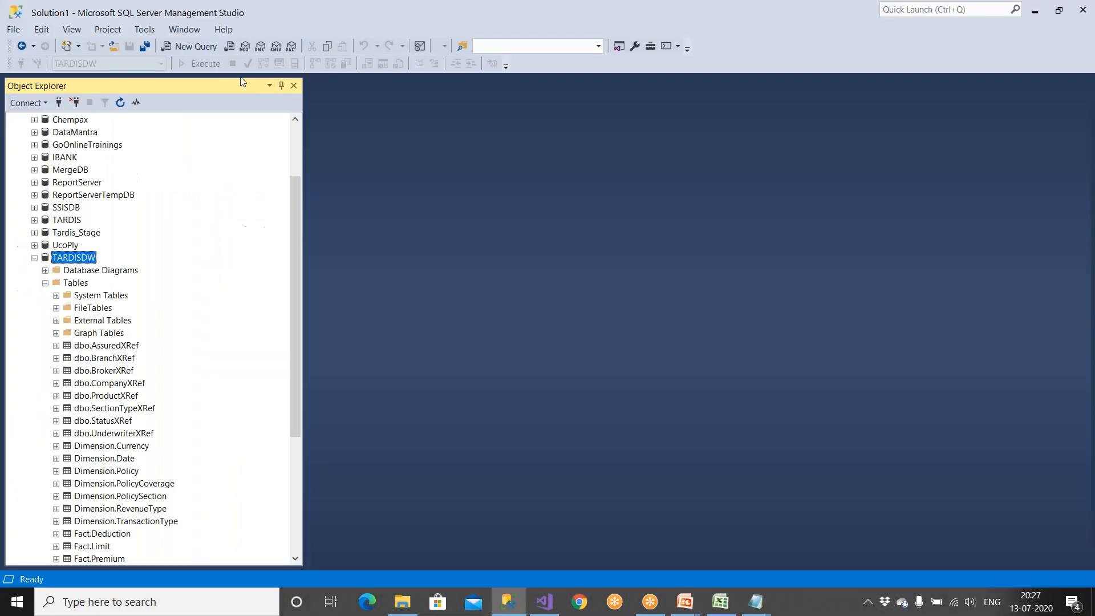
left_click(197, 48)
key("ctrl+v")
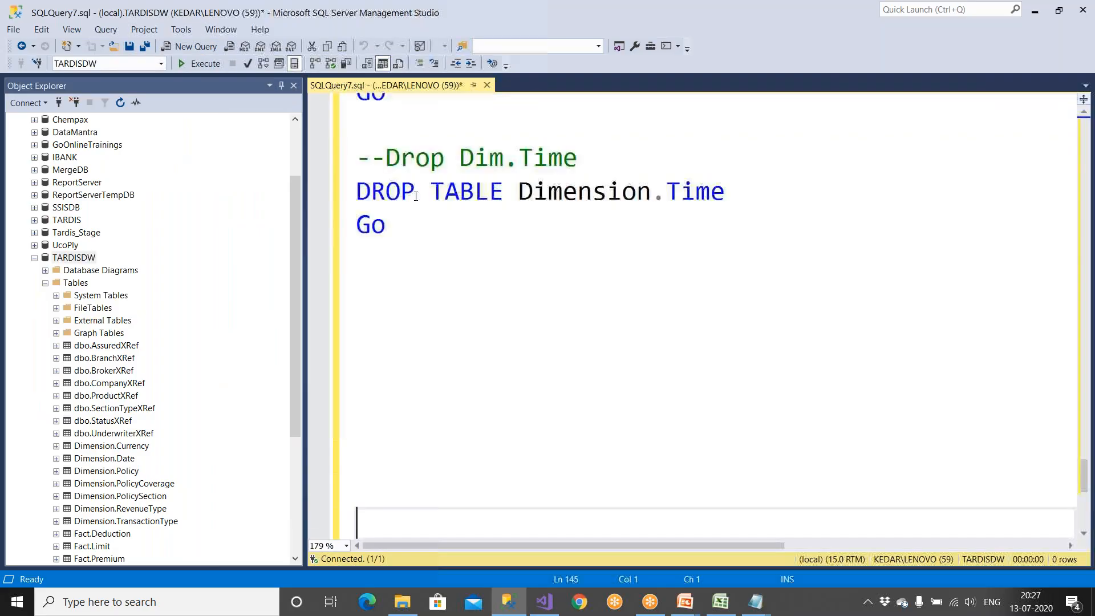
scroll(426, 305, "up", 20)
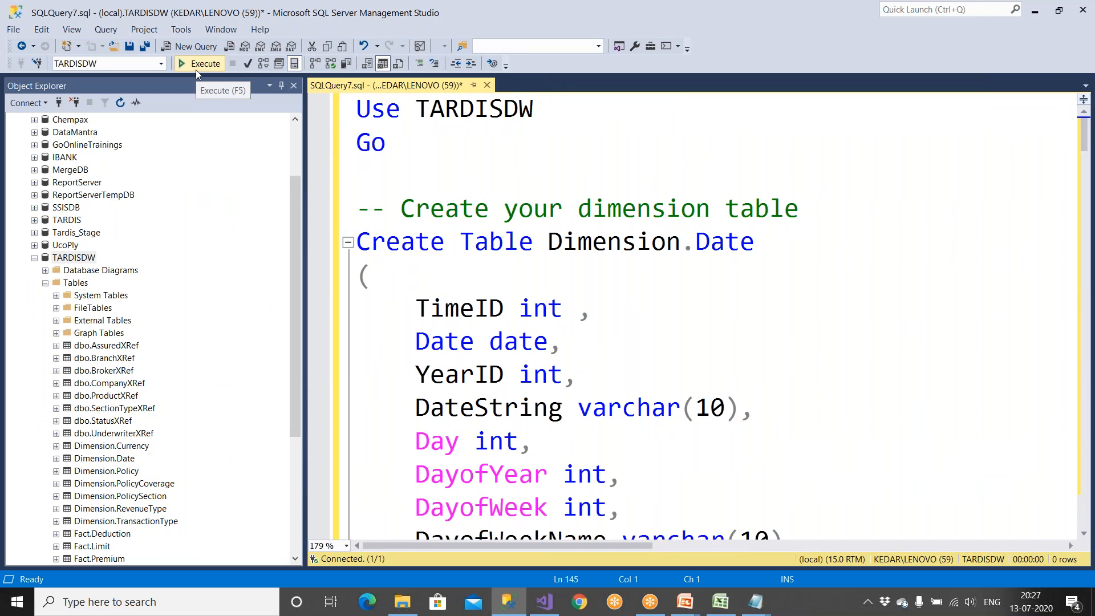
Close the new query without saving it
left_click(487, 85)
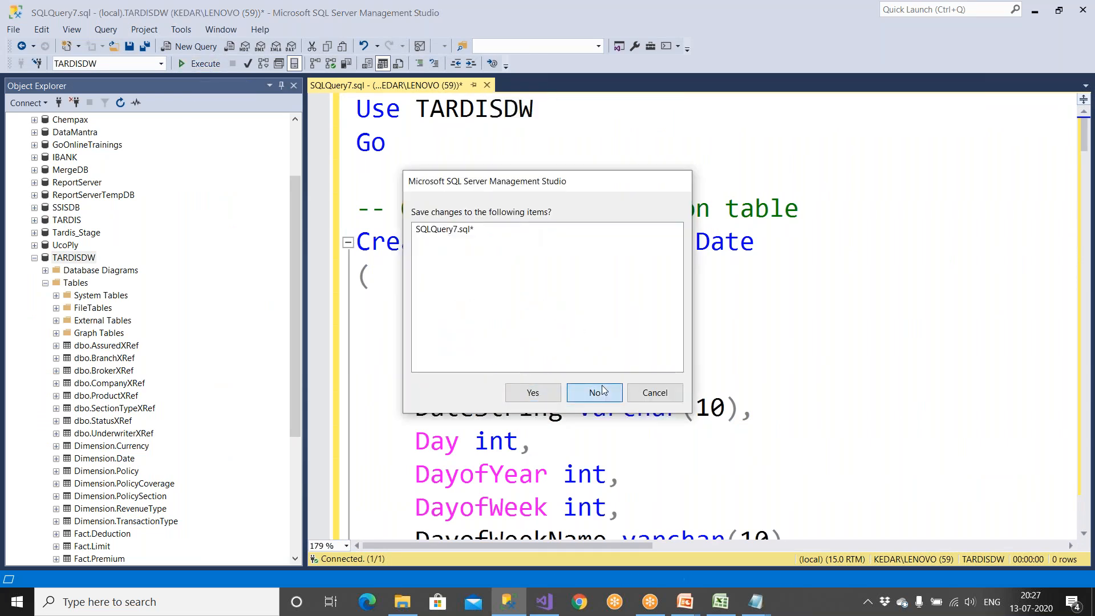
left_click(602, 390)
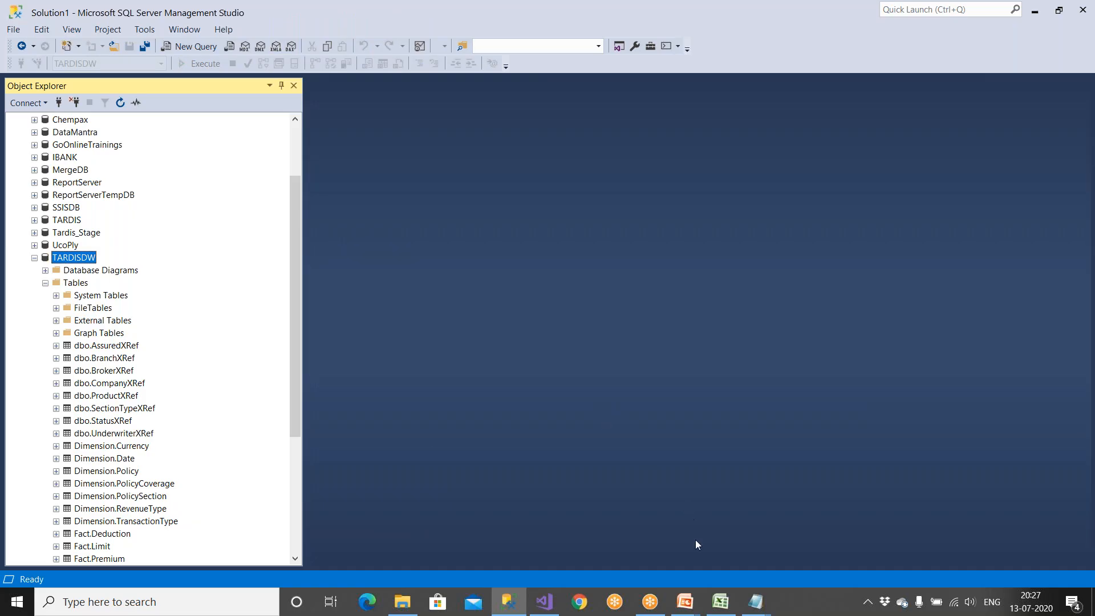
Switch to the slide show and advance from the Challenges slide to the Tardis Project Incr/Delta Loading slide
mouse_move(685, 602)
left_click(741, 548)
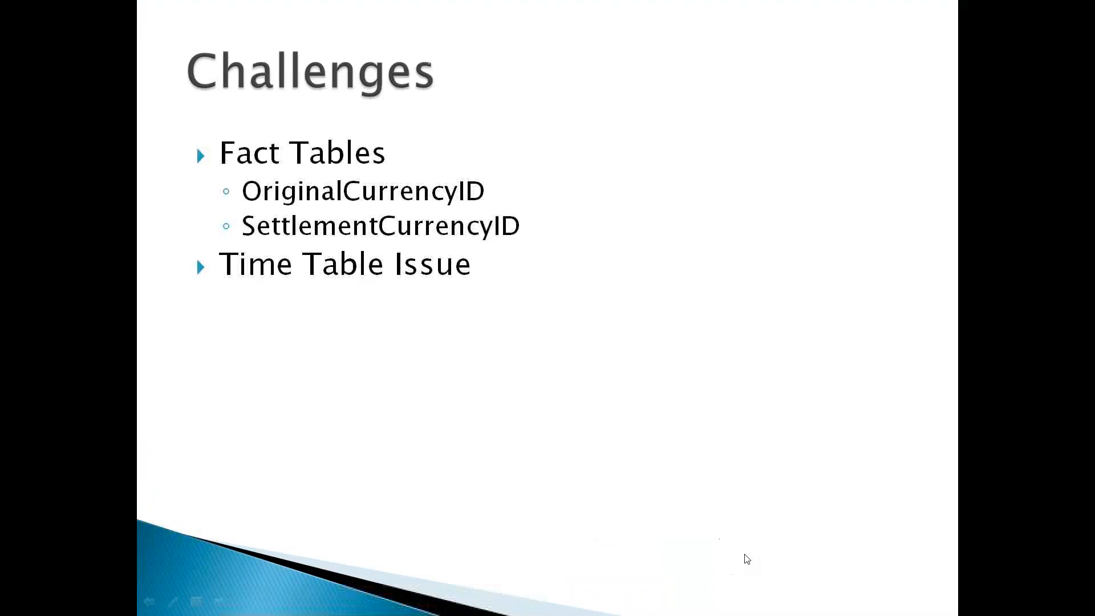
left_click(697, 515)
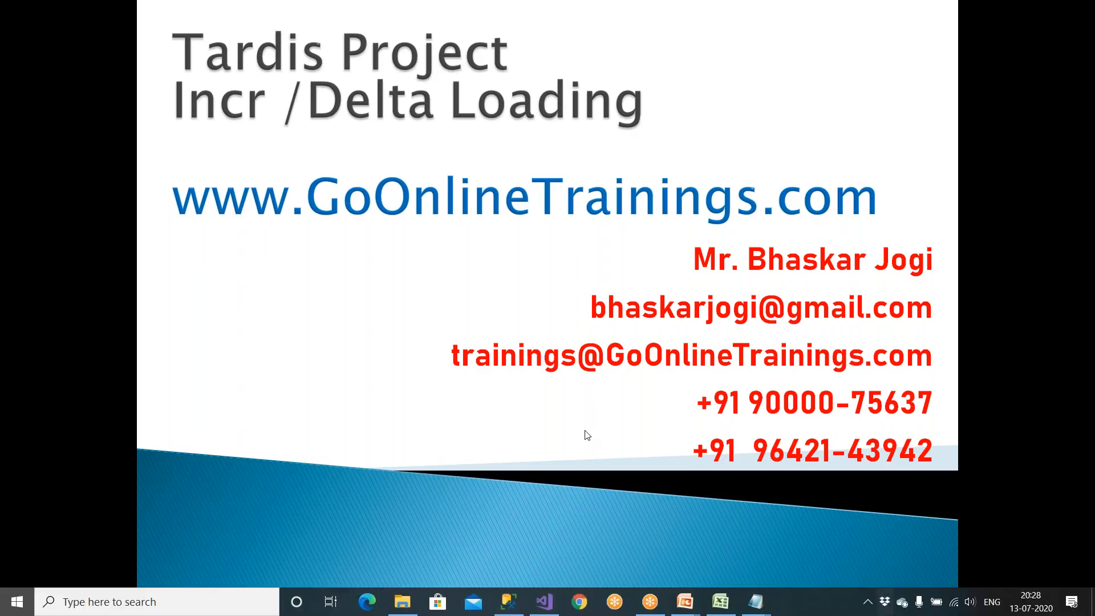
Switch to the ETL Mapping doc.xlsx workbook in Excel and close it without saving the changes
key("super")
left_click(721, 603)
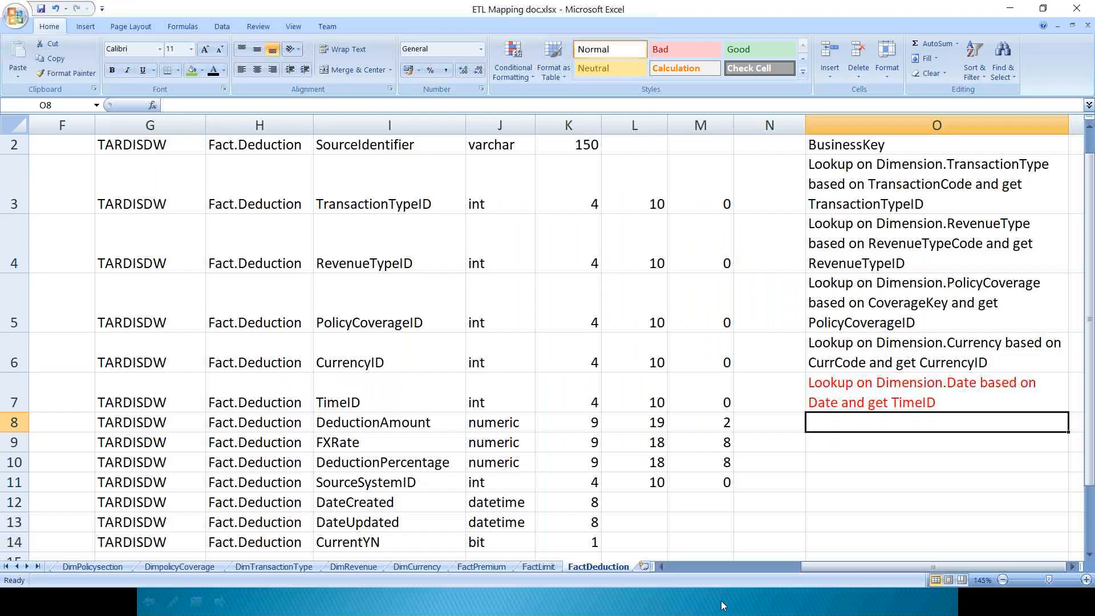
left_click(1077, 9)
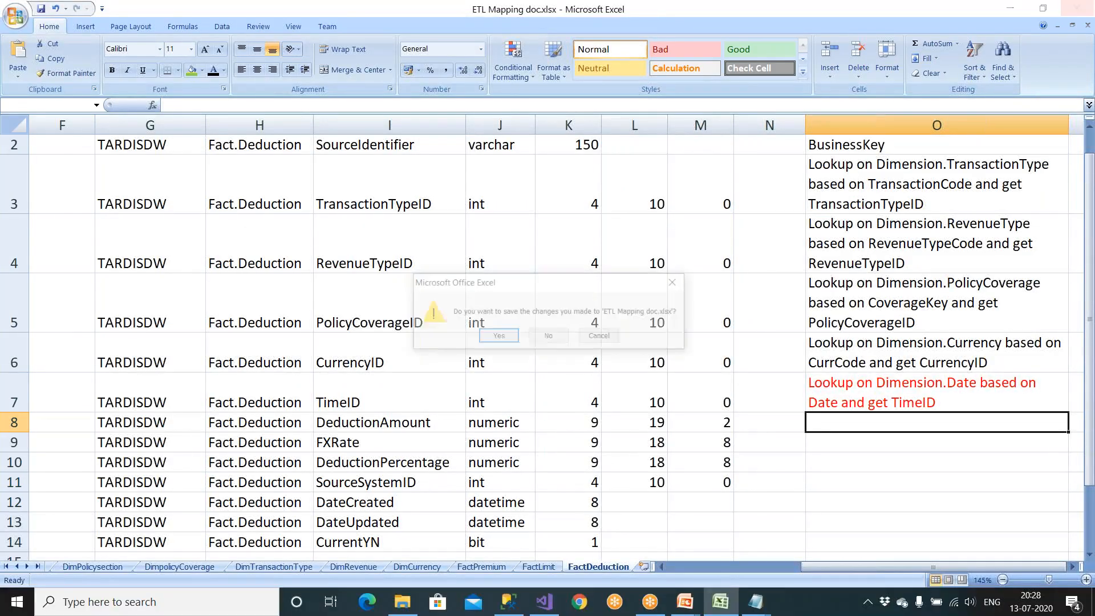
left_click(550, 339)
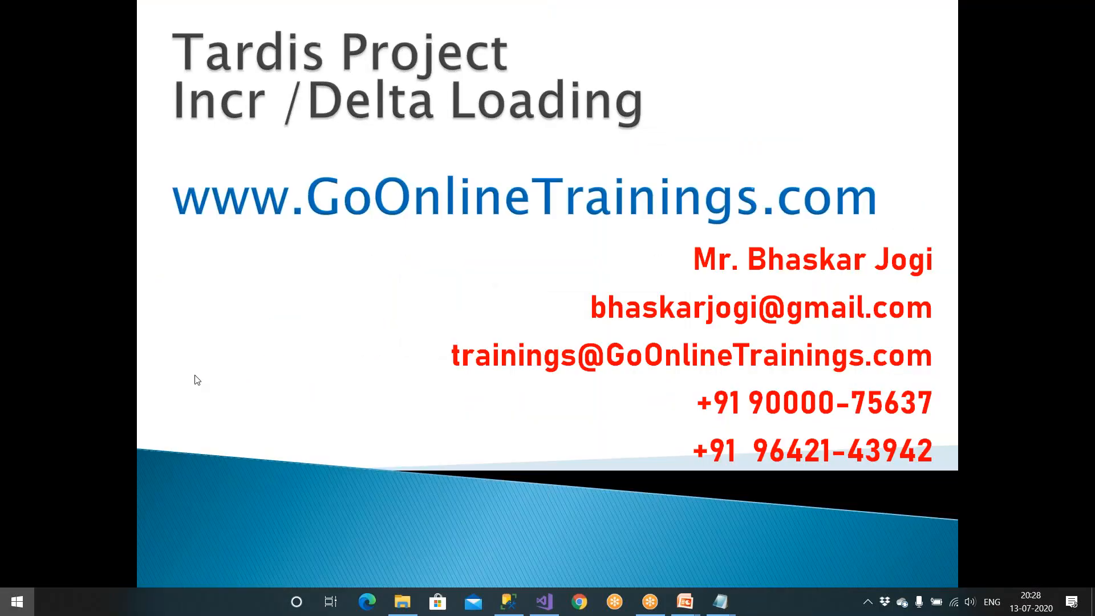
Launch Microsoft Office Excel 2007 with a blank workbook
key("super")
type("note")
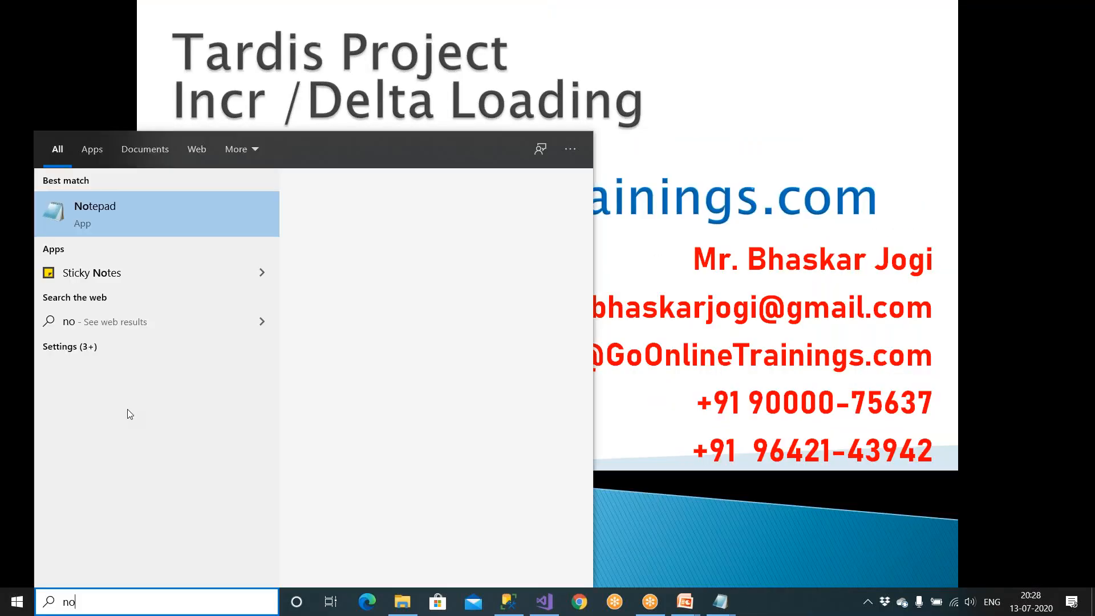
key("BackSpace")
key("BackSpace")
key("BackSpace")
type("exc")
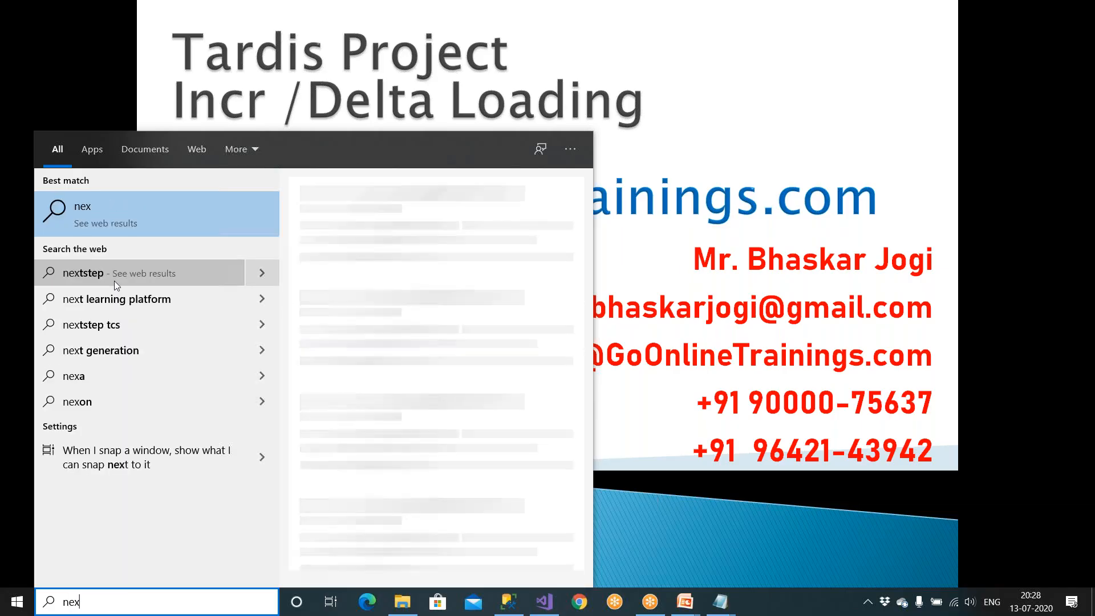
key("BackSpace")
key("BackSpace")
key("BackSpace")
key("BackSpace")
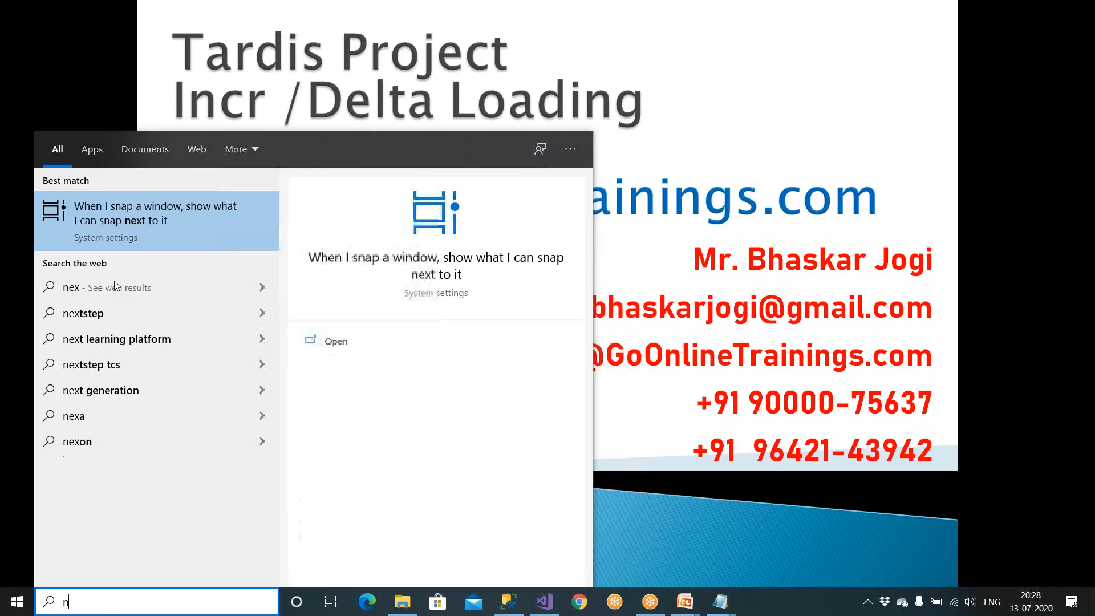
type("exc")
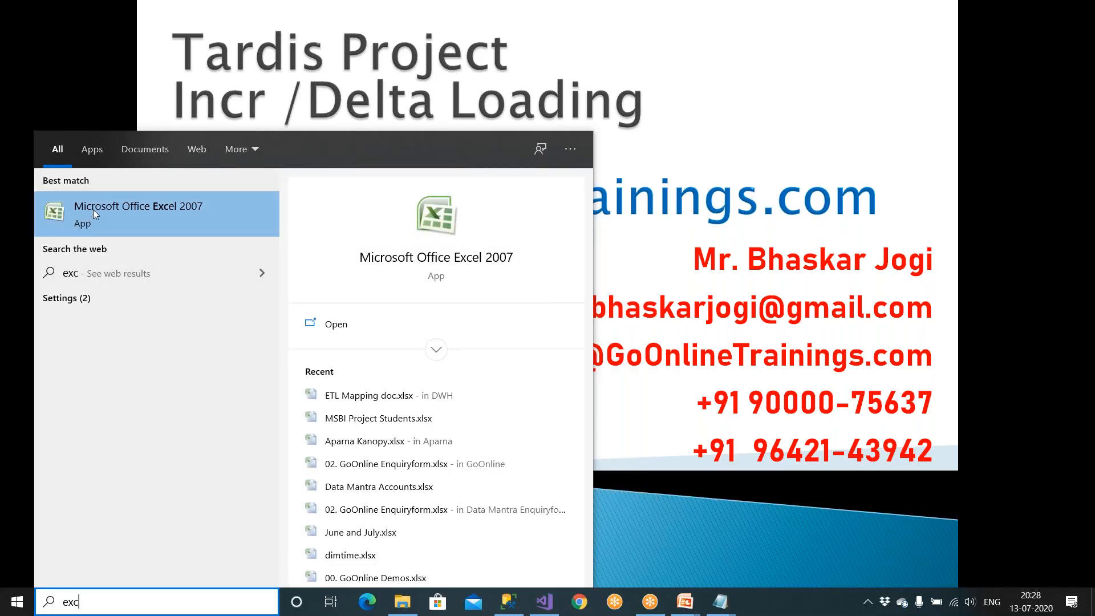
key("Return")
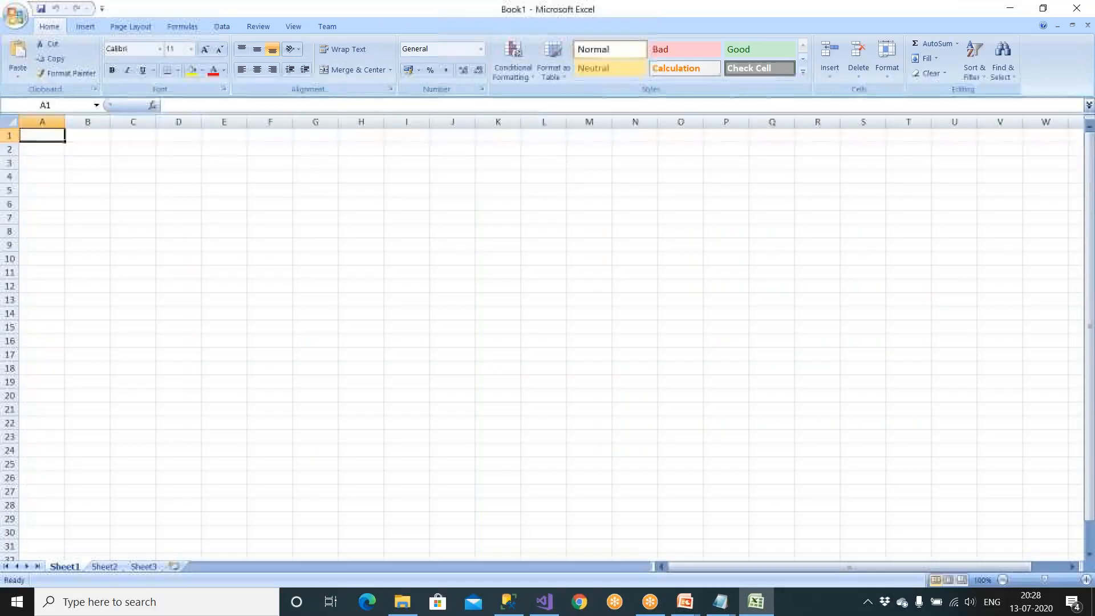
Enter the source database name Tardis in B4 and the table name Emp in C5
left_click(17, 124)
left_click(23, 135)
scroll(115, 185, "up", 3, "ctrl")
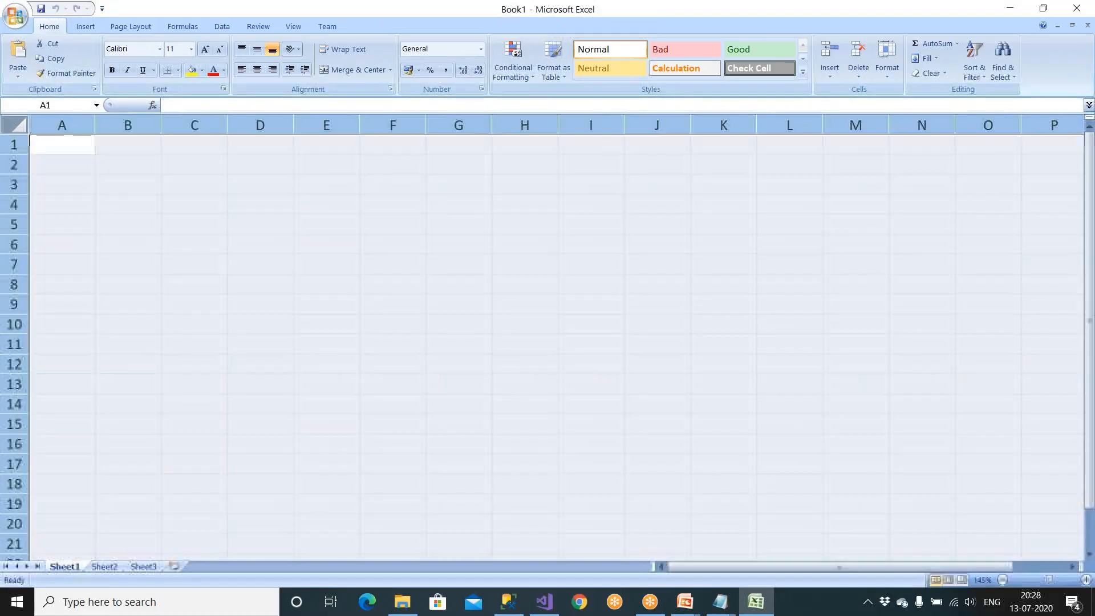
left_click(156, 198)
type("Ok")
key("BackSpace")
key("BackSpace")
type("Tardis")
left_click(179, 219)
type("Emp")
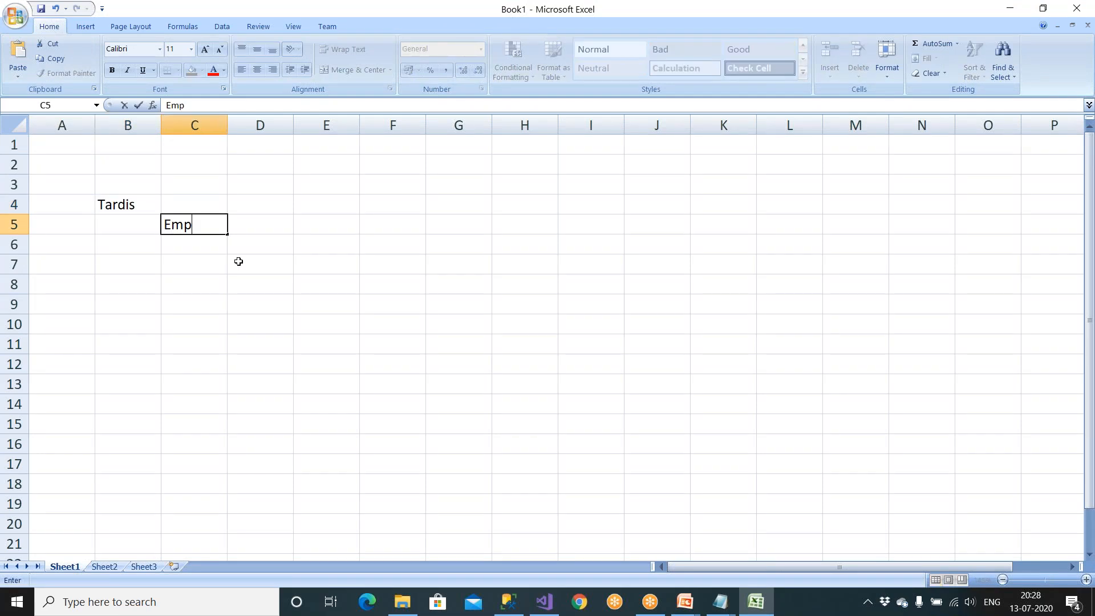
Add the Emp table's column headers EID, Name and Sal in D6 to F6
left_click(236, 244)
type("EID")
key("Tab")
type("Name")
key("Tab")
type("Sal")
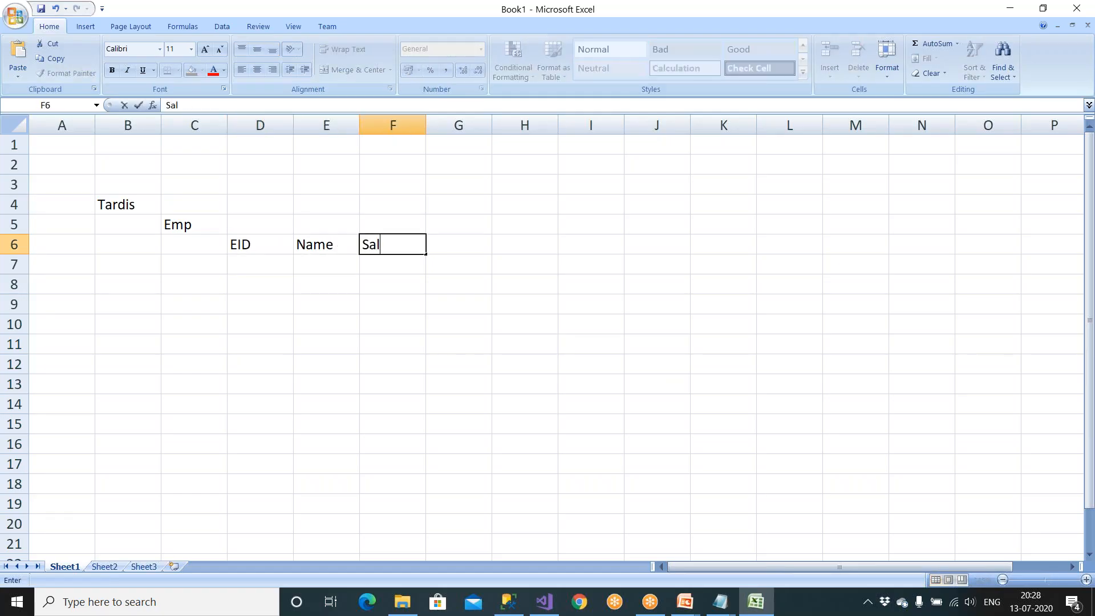
left_click(266, 341)
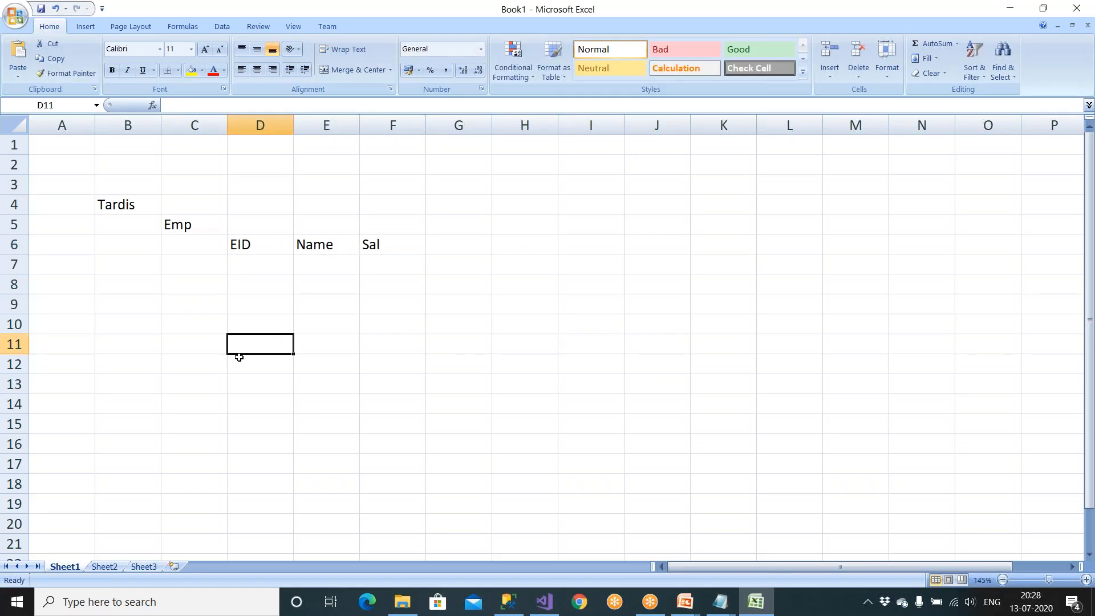
Enter the warehouse database name TardisDW in B13
left_click(138, 391)
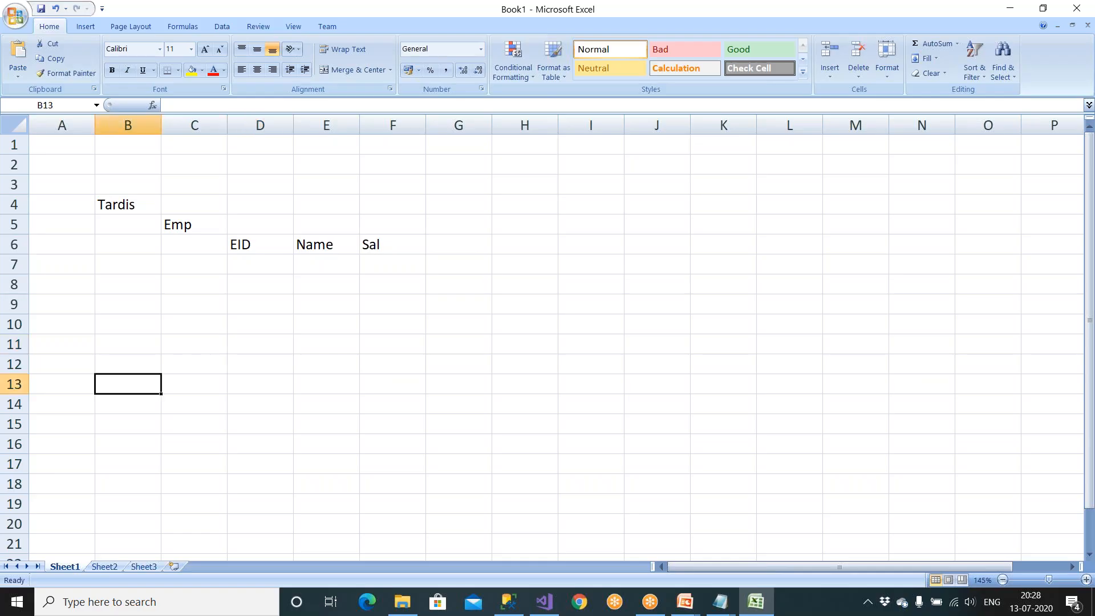
type("Tard")
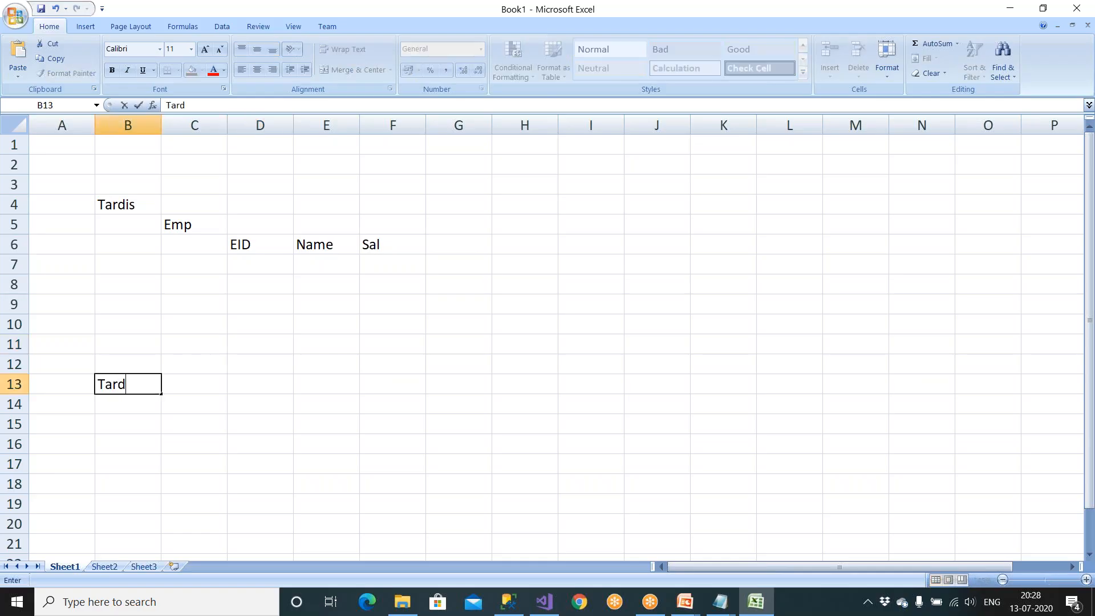
type("isDW")
left_click(245, 444)
Copy the Emp table name and its column headers from C5:F6 to C14, under TardisDW
left_click_drag(183, 231, 396, 247)
key("ctrl+c")
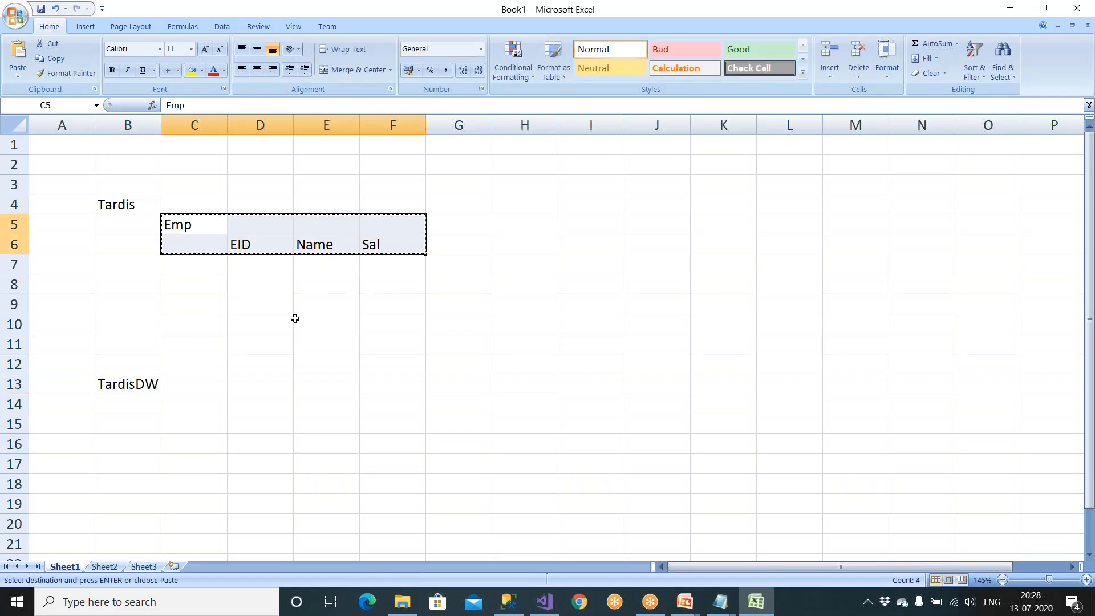
left_click(204, 406)
key("ctrl+v")
left_click(201, 406)
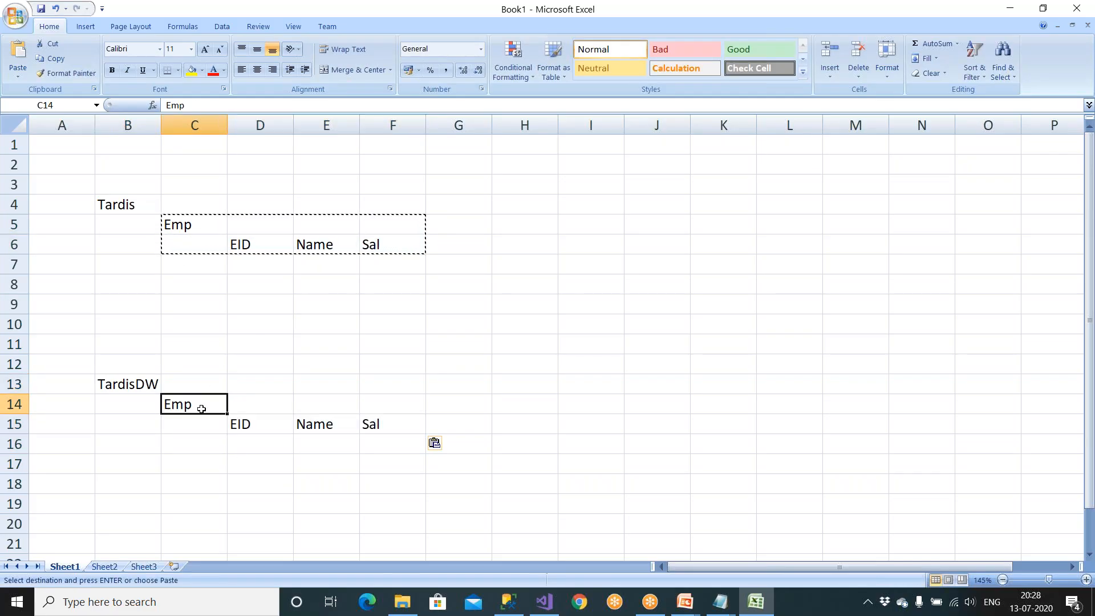
Rename the table under TardisDW in C14 to DimEmp
double_click(201, 406)
key("Home")
type("Dim")
left_click(272, 323)
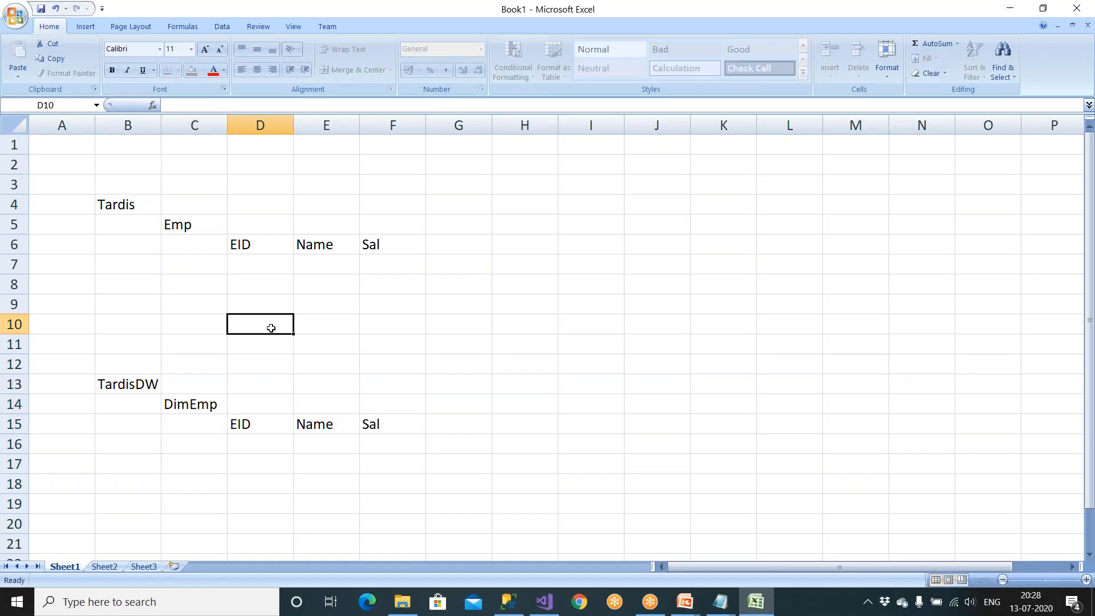
Fill the EID, Name and Sal header cells of both the Emp and DimEmp tables with yellow
left_click_drag(252, 249, 374, 245)
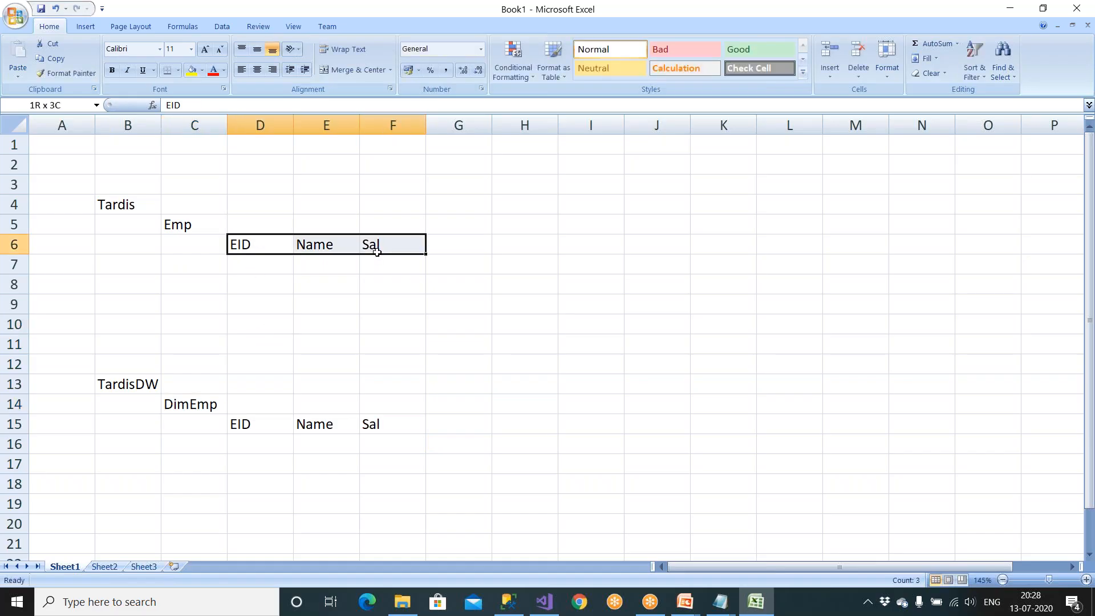
left_click(191, 69)
left_click_drag(242, 424, 376, 423)
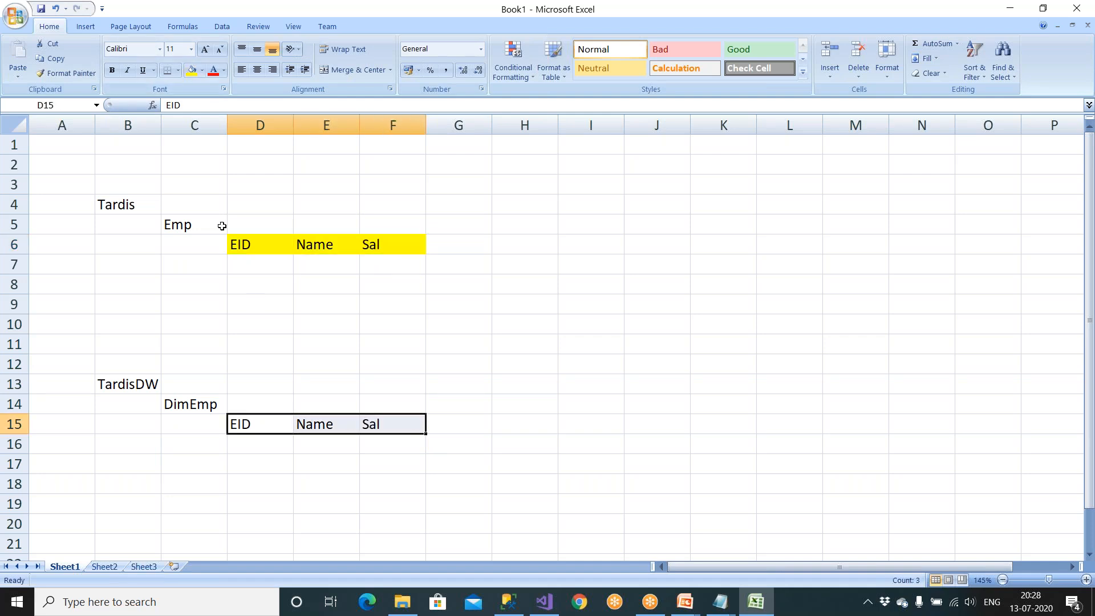
left_click(191, 69)
Enter the first Emp record in row 7 with EID 1, the employee's first name and Sal 1000
left_click(252, 262)
type("1")
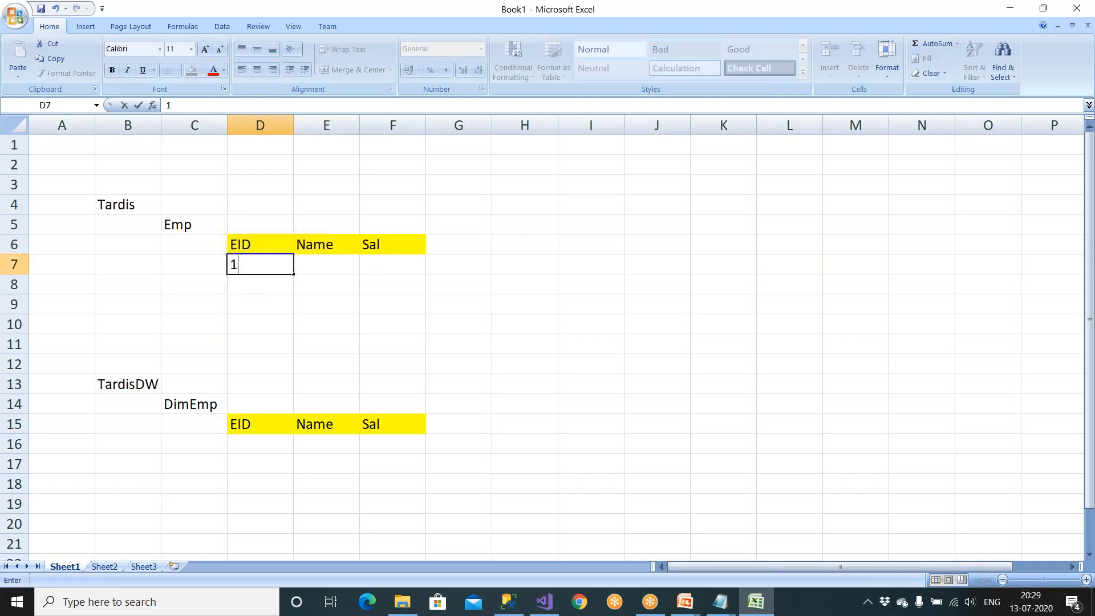
key("Tab")
type("John")
key("Tab")
type("1000")
key("Return")
Enter the second Emp record in row 8 with EID 2, the employee's first name and Sal 2000
type("2")
key("Tab")
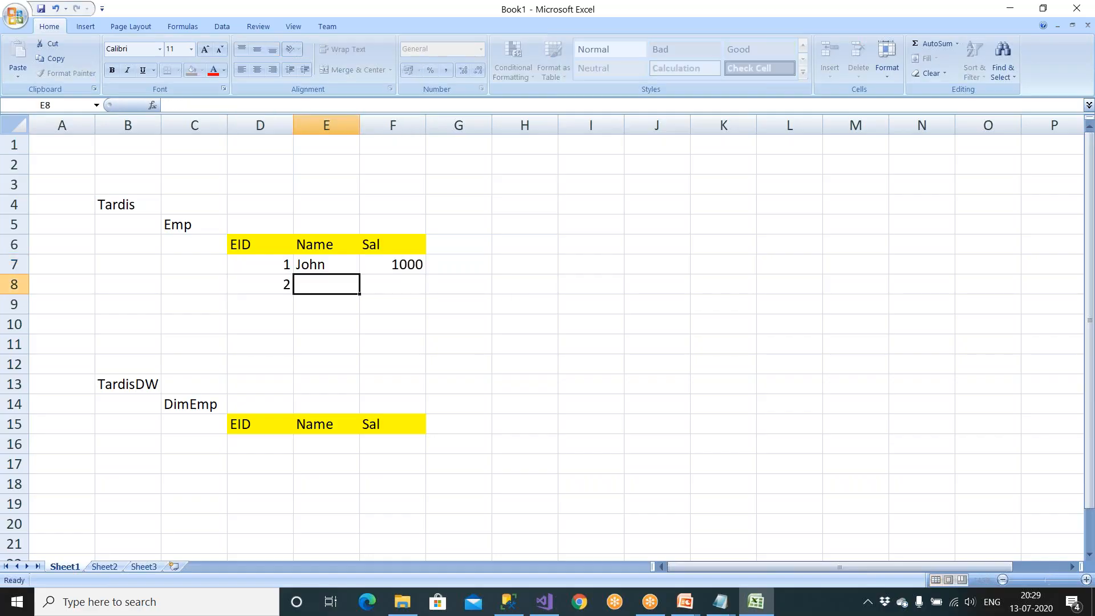
type("Salma")
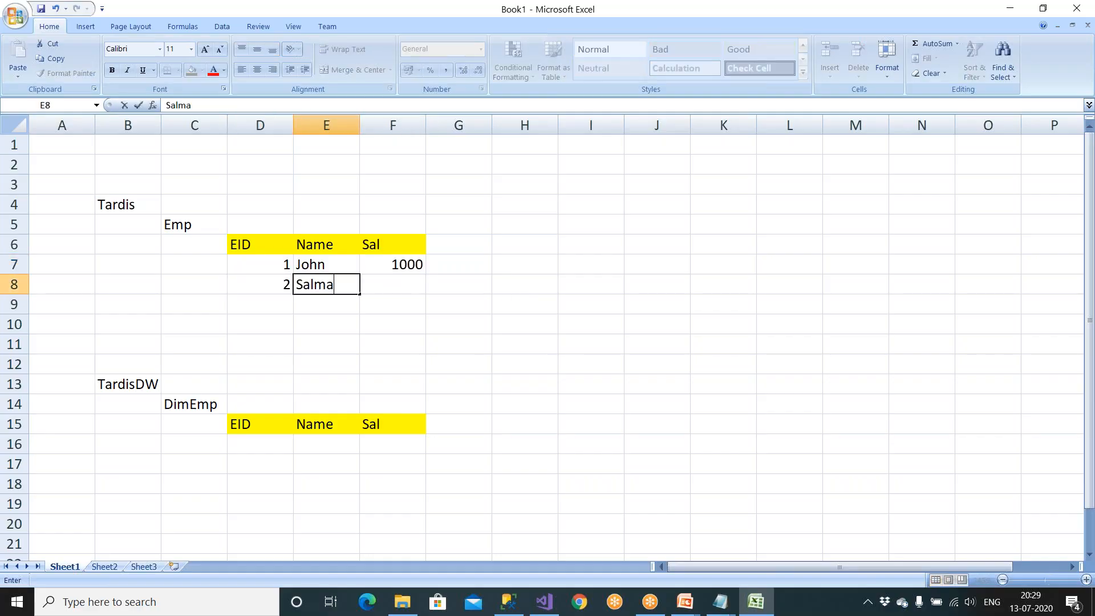
type("n")
key("Tab")
type("2000")
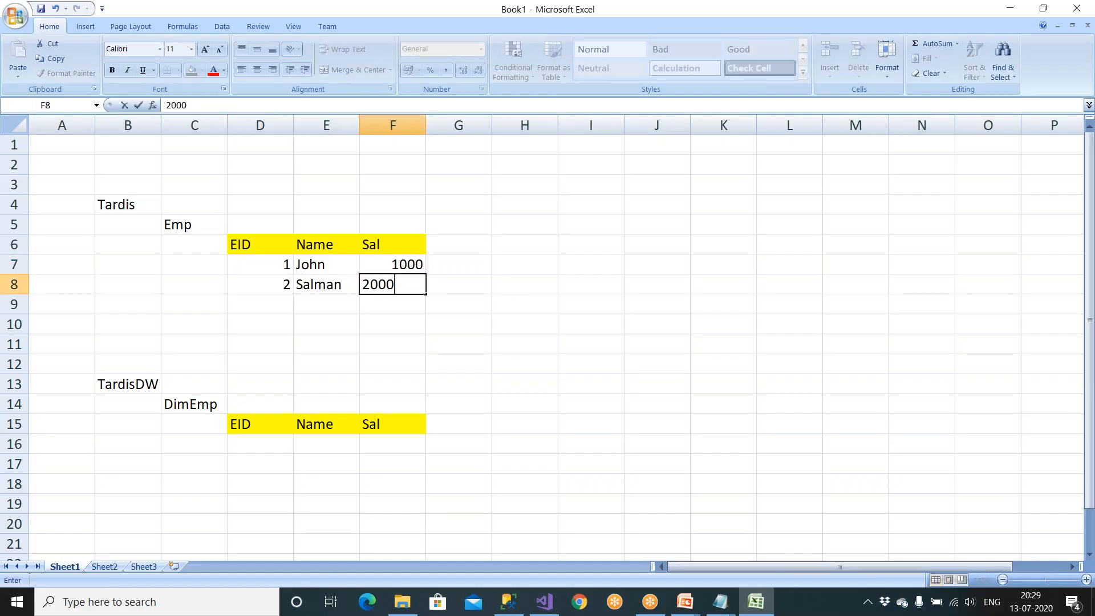
Centre the contents of the EID and Sal columns (D and F)
left_click(261, 125)
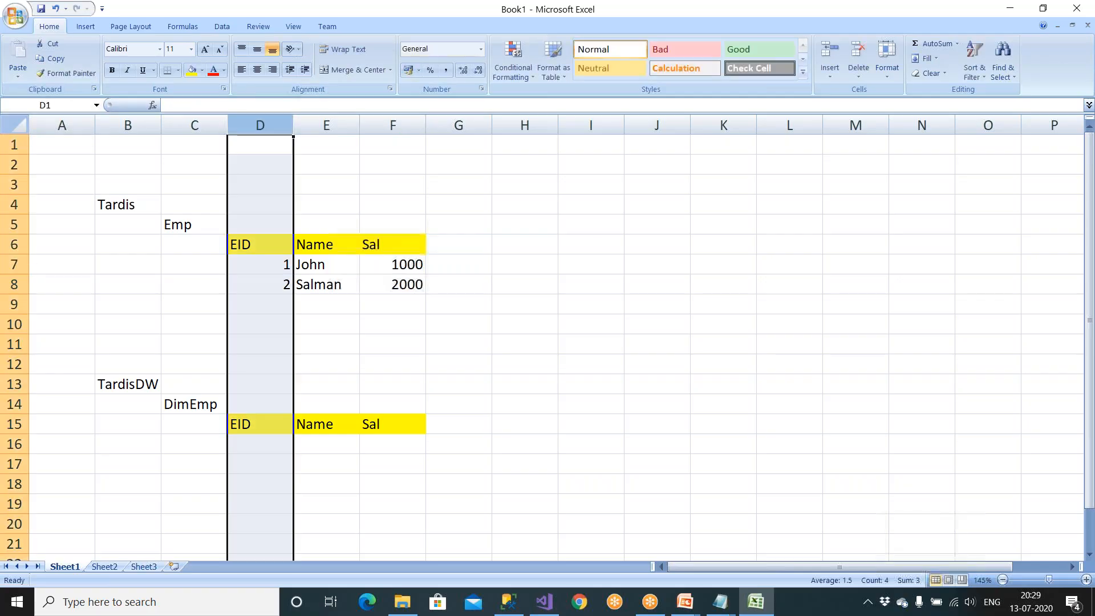
left_click(260, 71)
left_click(393, 125)
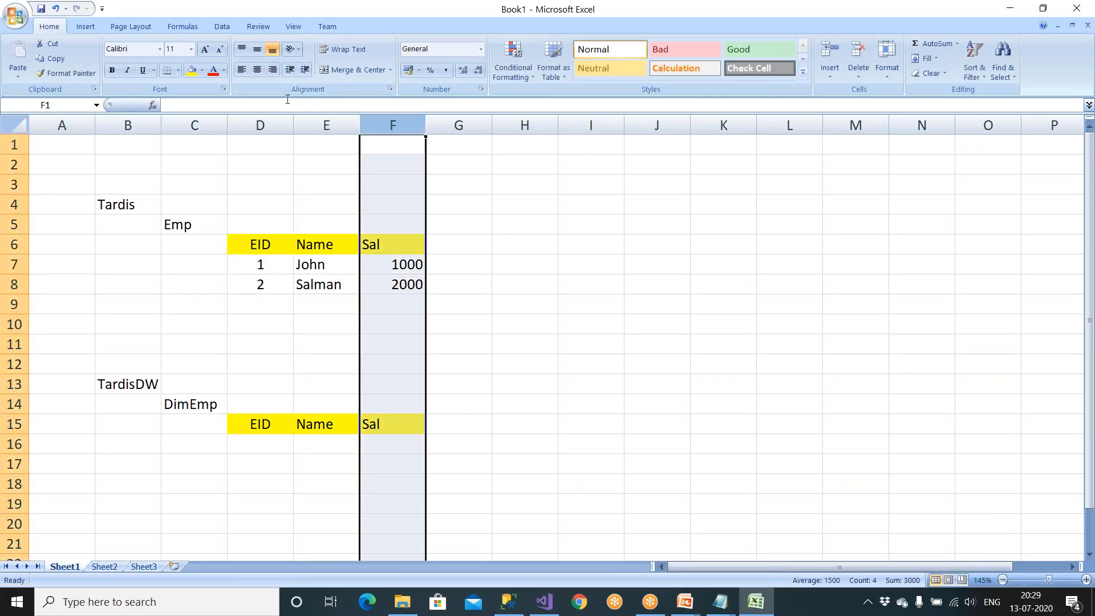
left_click(258, 70)
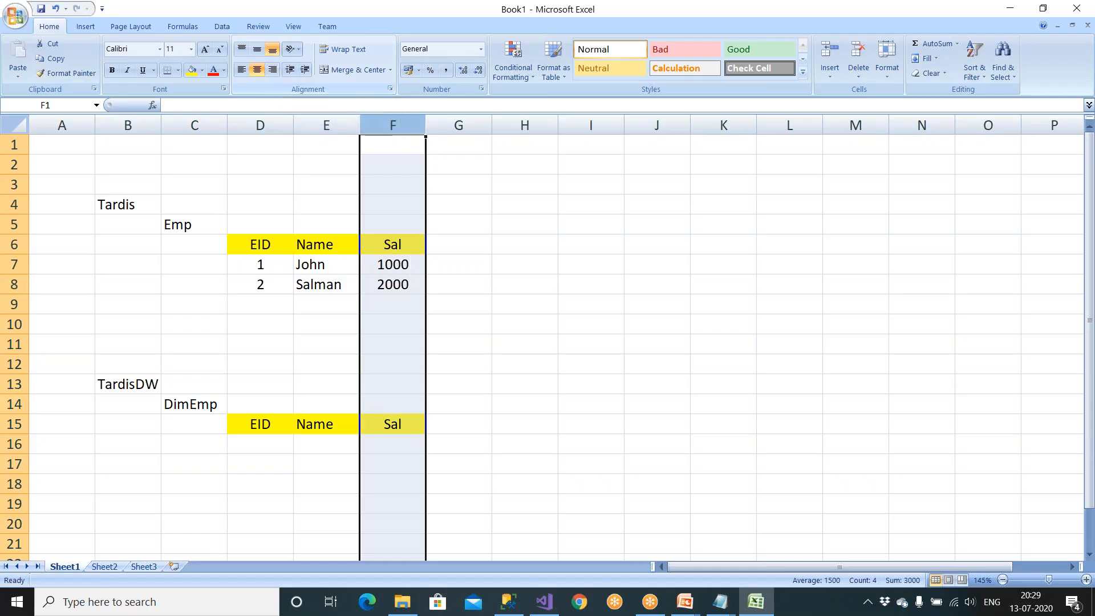
Enter the label SSIS in E11, between the Emp and DimEmp tables
left_click(324, 345)
type("SSIS")
key("Return")
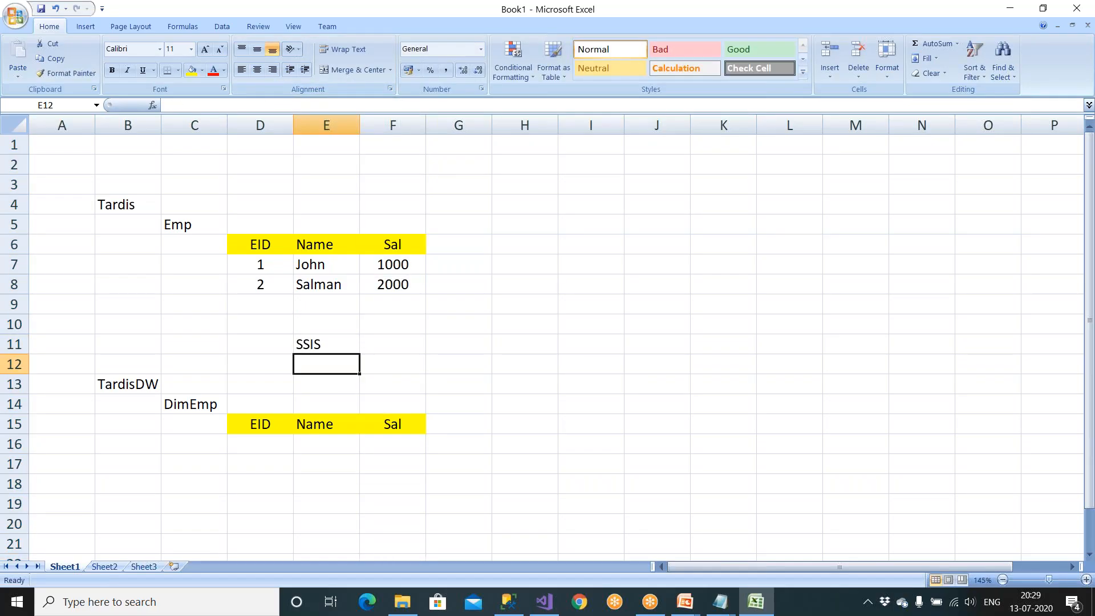
Copy the two Emp records in D7:F8 into the DimEmp table starting at D16
left_click_drag(259, 267, 395, 284)
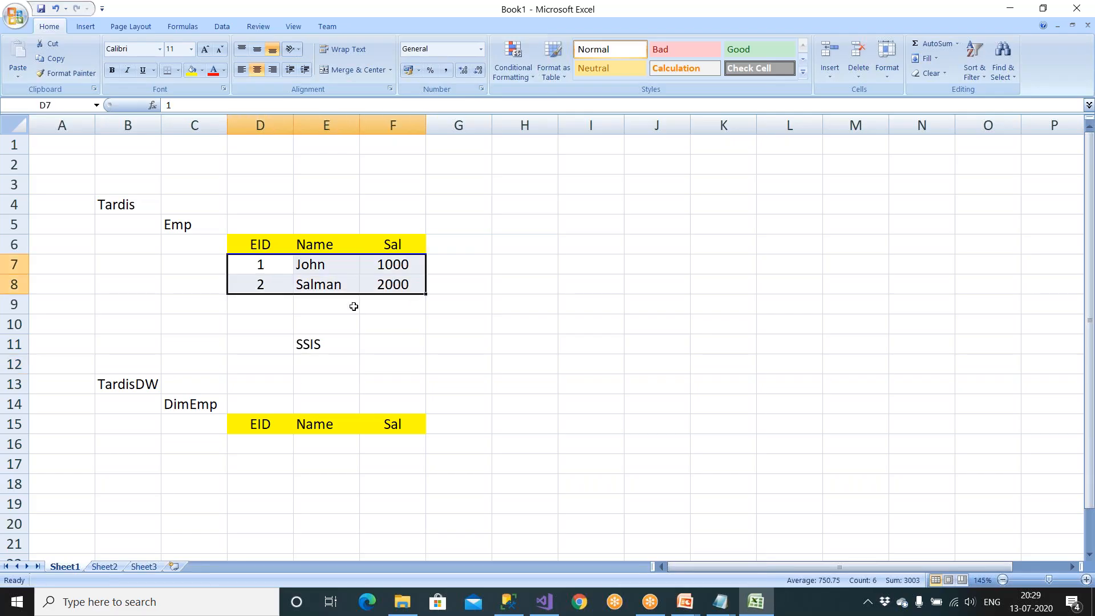
key("ctrl+c")
left_click(279, 442)
key("ctrl+v")
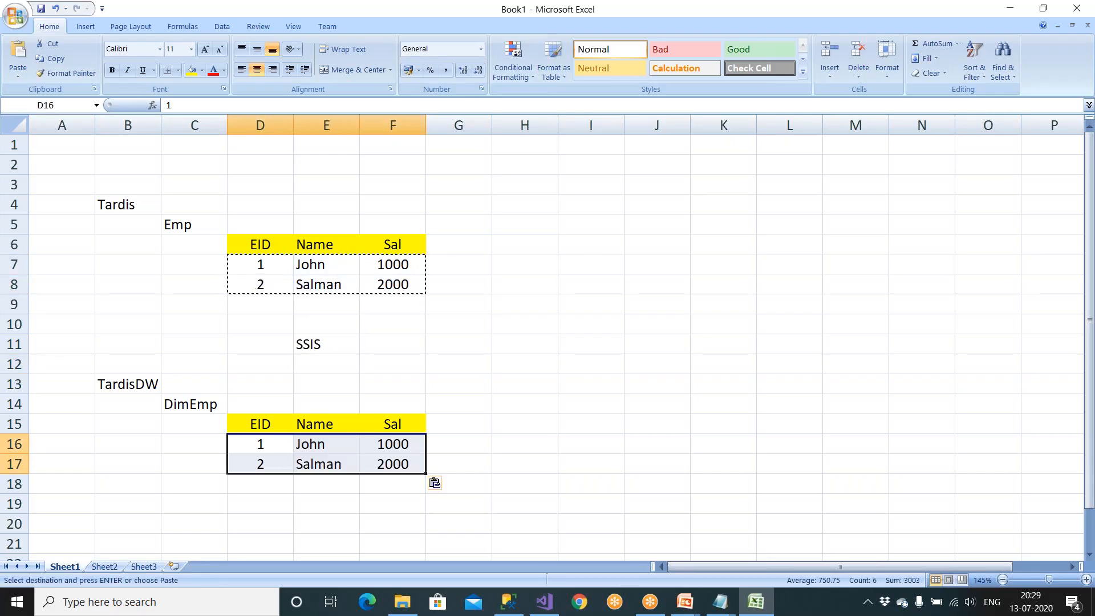
left_click(321, 348)
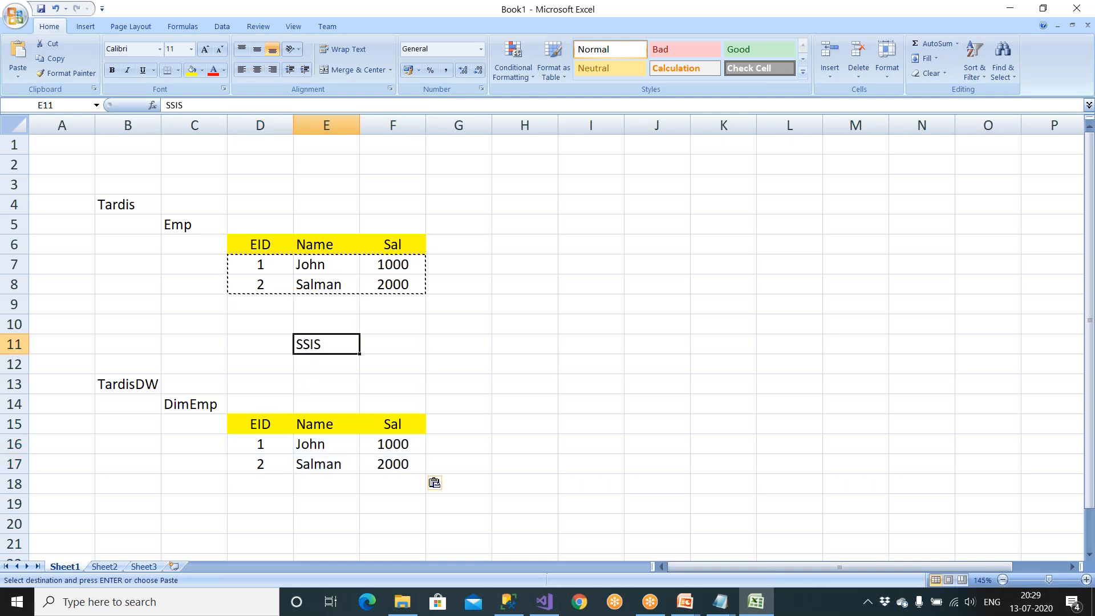
left_click_drag(252, 485, 391, 513)
key("Escape")
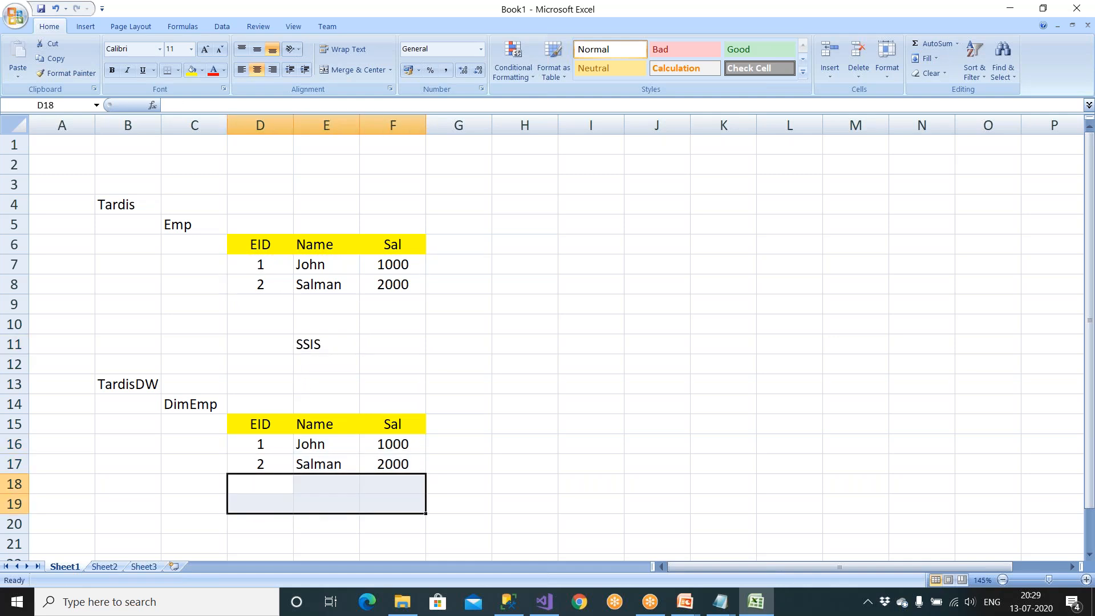
left_click(337, 344)
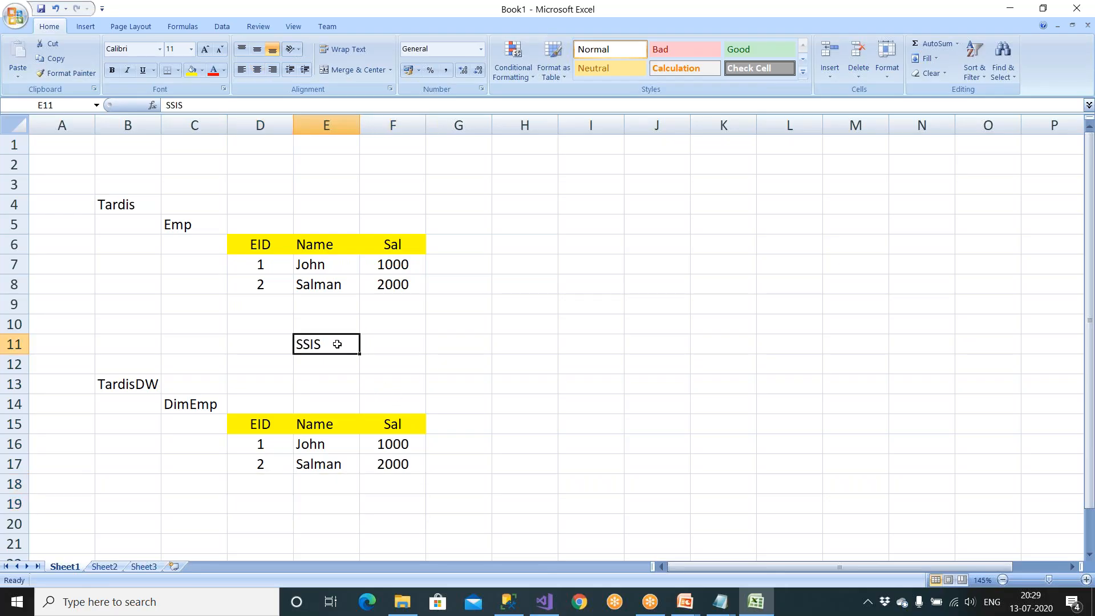
left_click_drag(278, 265, 391, 286)
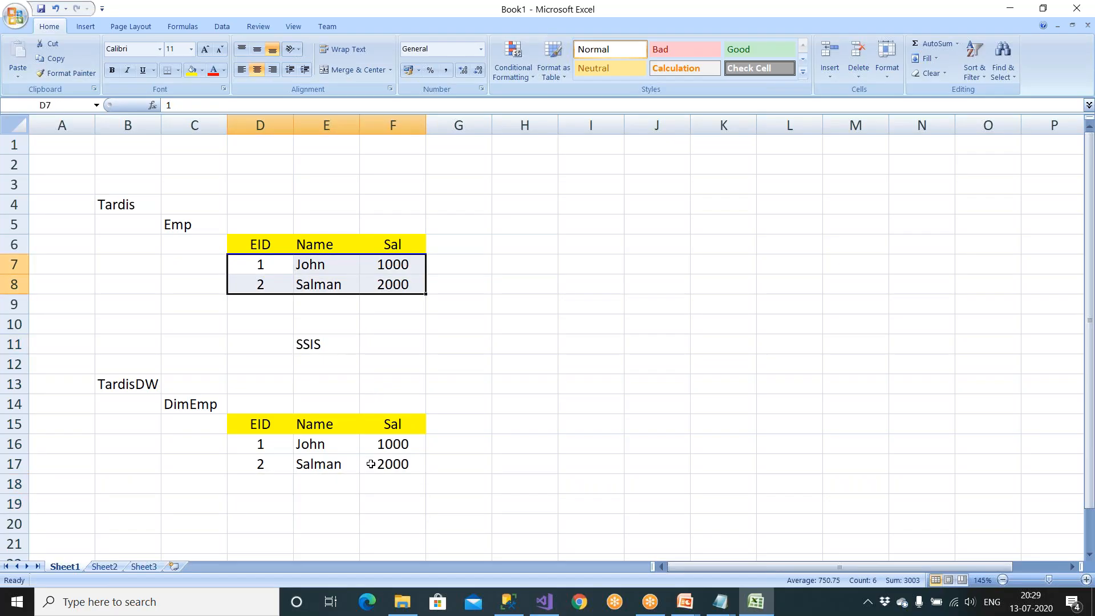
left_click(379, 359)
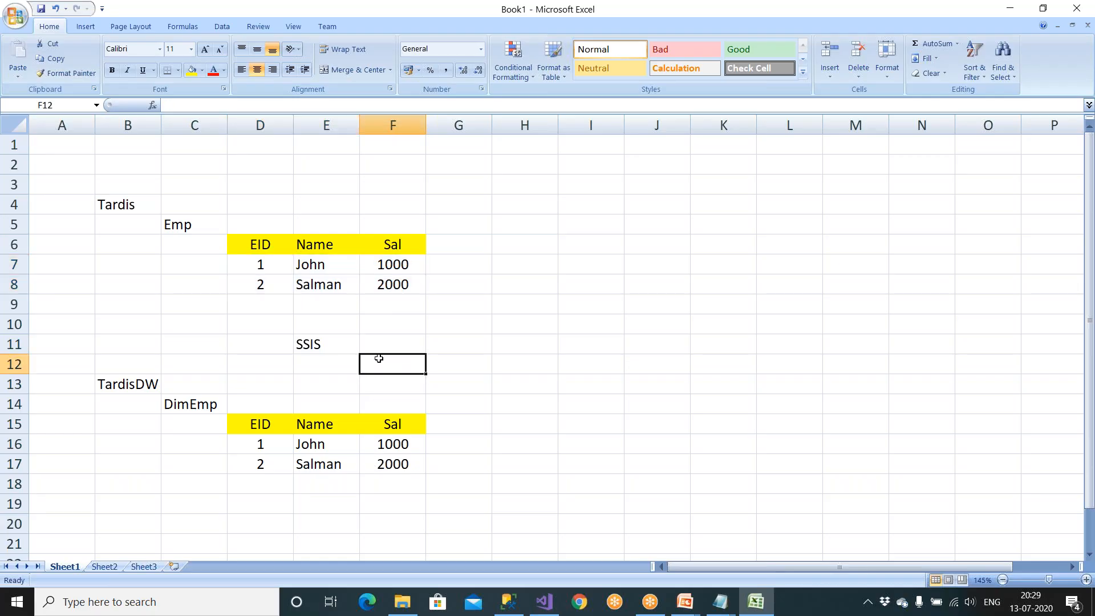
Label the Tardis source as OLTP in B3 and the TardisDW warehouse as DWH in B12
left_click(111, 197)
left_click(133, 179)
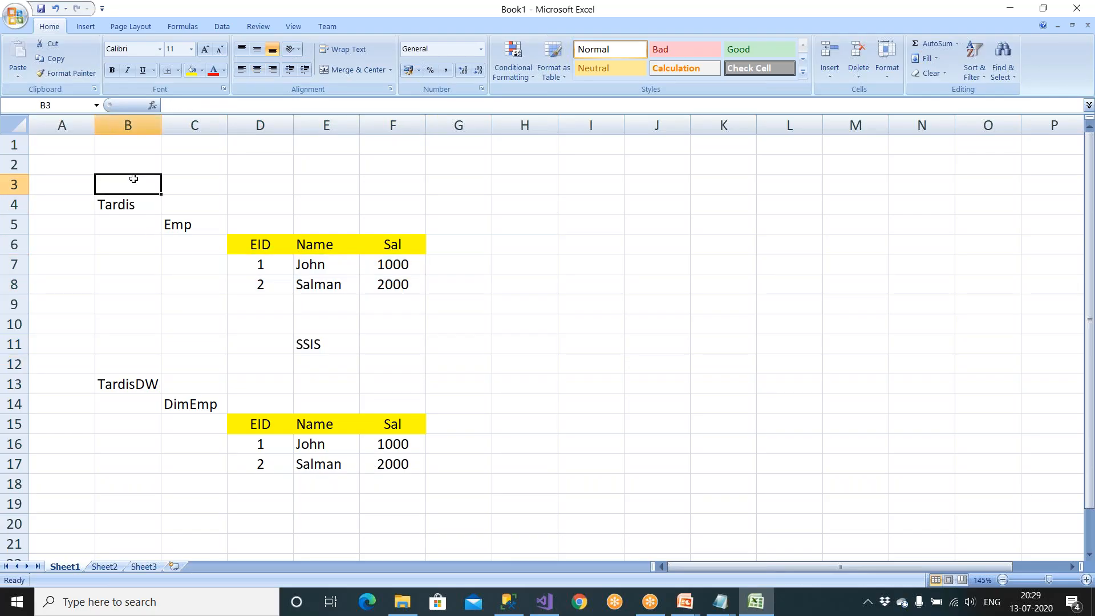
type("OLTP")
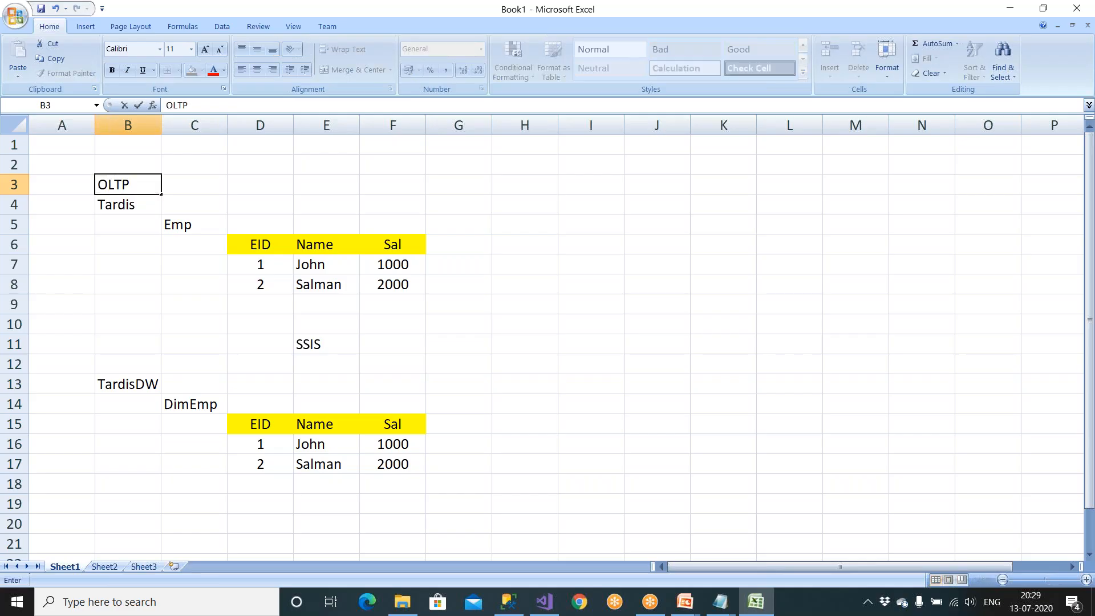
left_click(126, 363)
type("DWH")
List the operations Insert, Update and Delete in cells J4 to J6
left_click(654, 206)
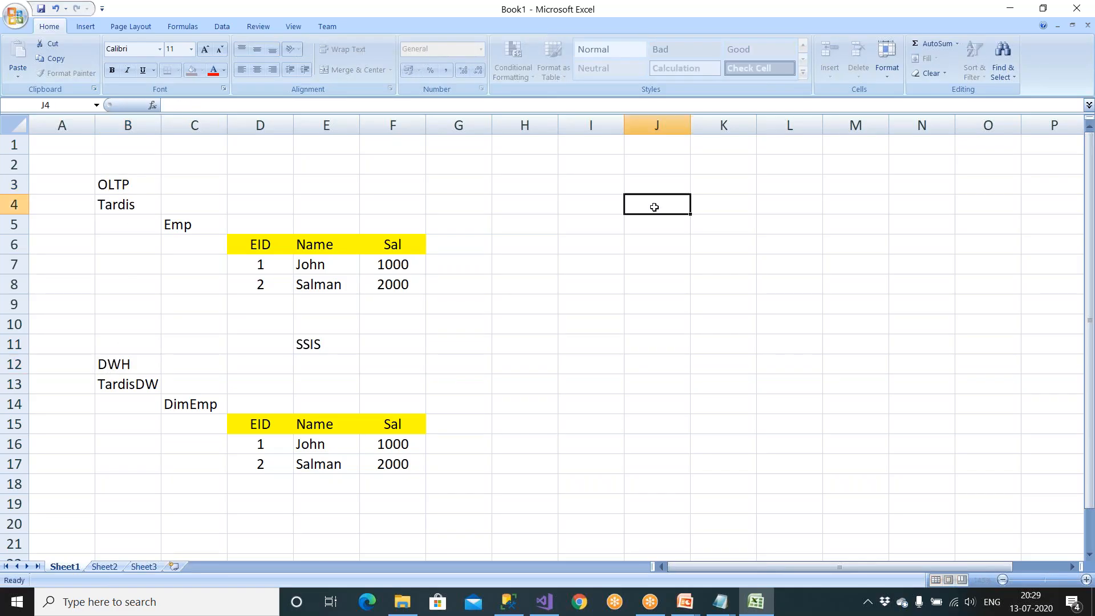
type("Insert")
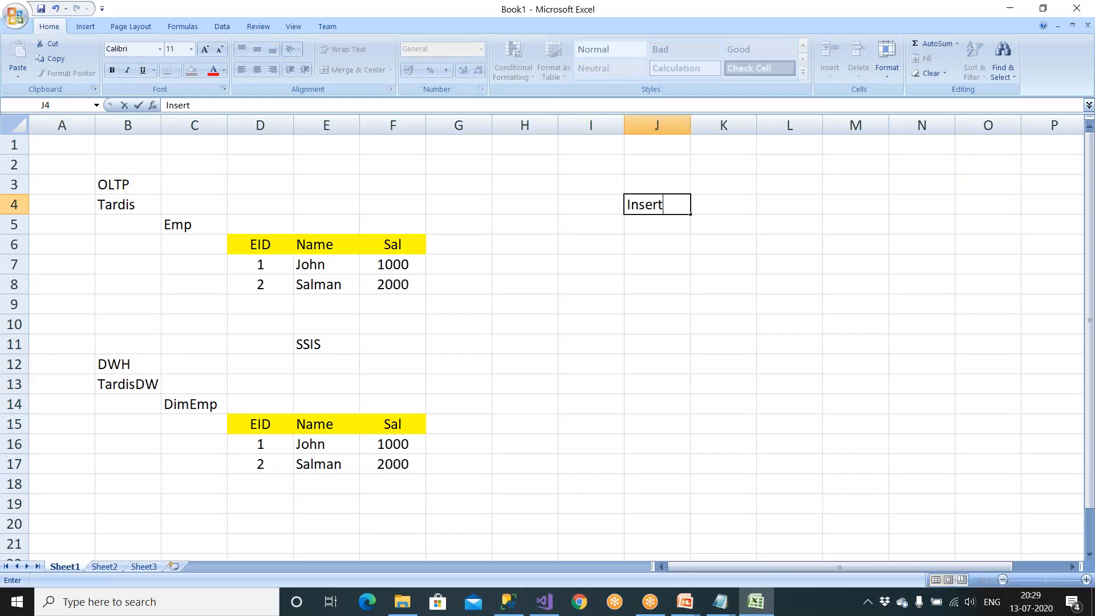
key("Return")
type("Update")
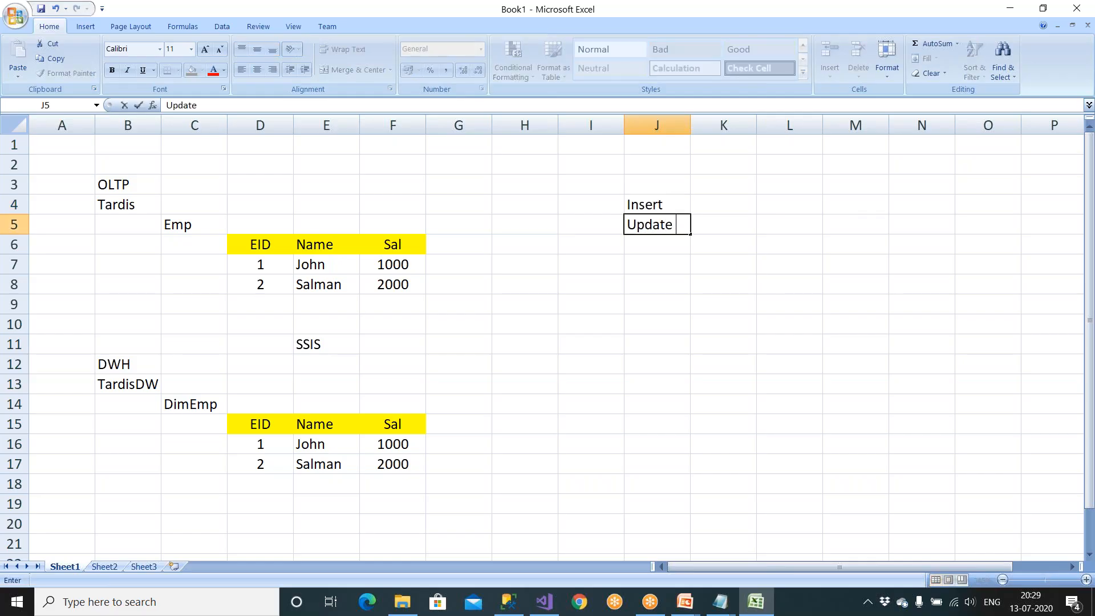
key("Return")
type("Delete")
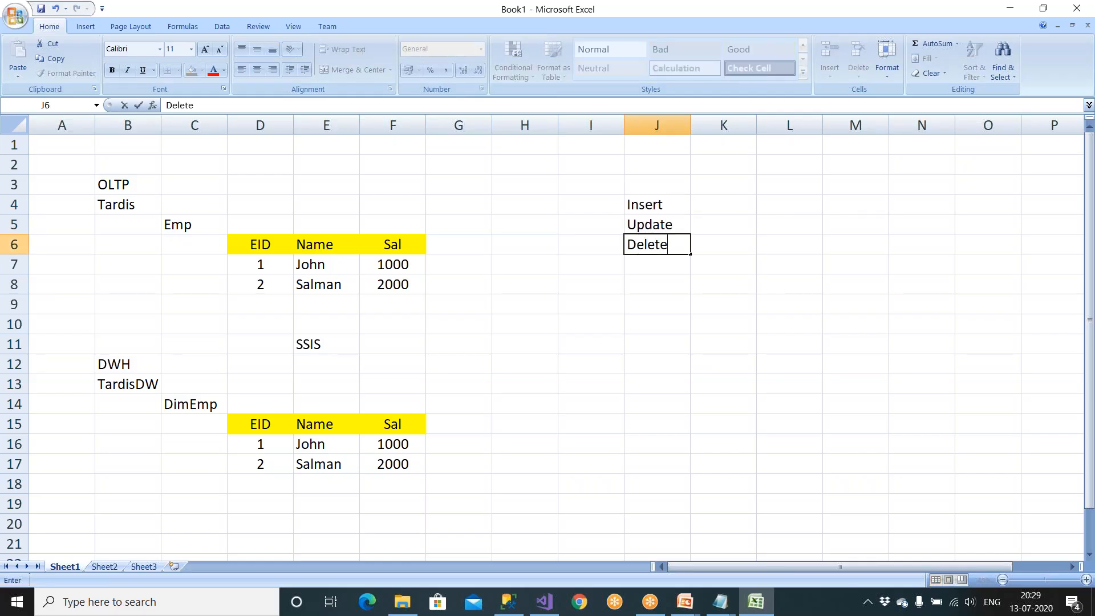
left_click(661, 298)
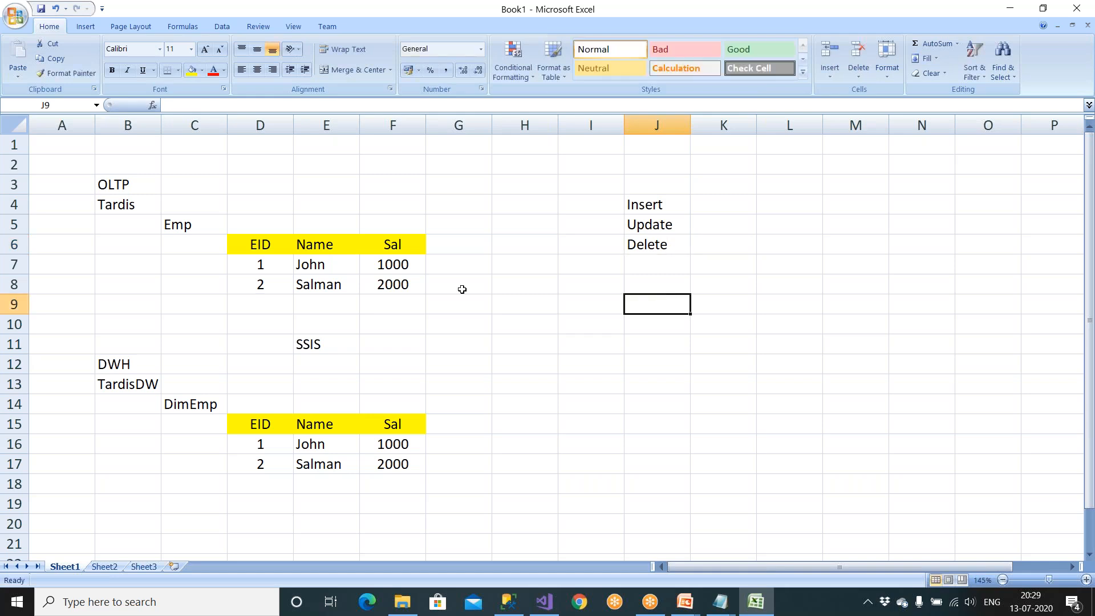
Enter the third Emp record in row 9 with EID 3, the employee's first name and Sal 3000
left_click(275, 302)
type("3")
key("Tab")
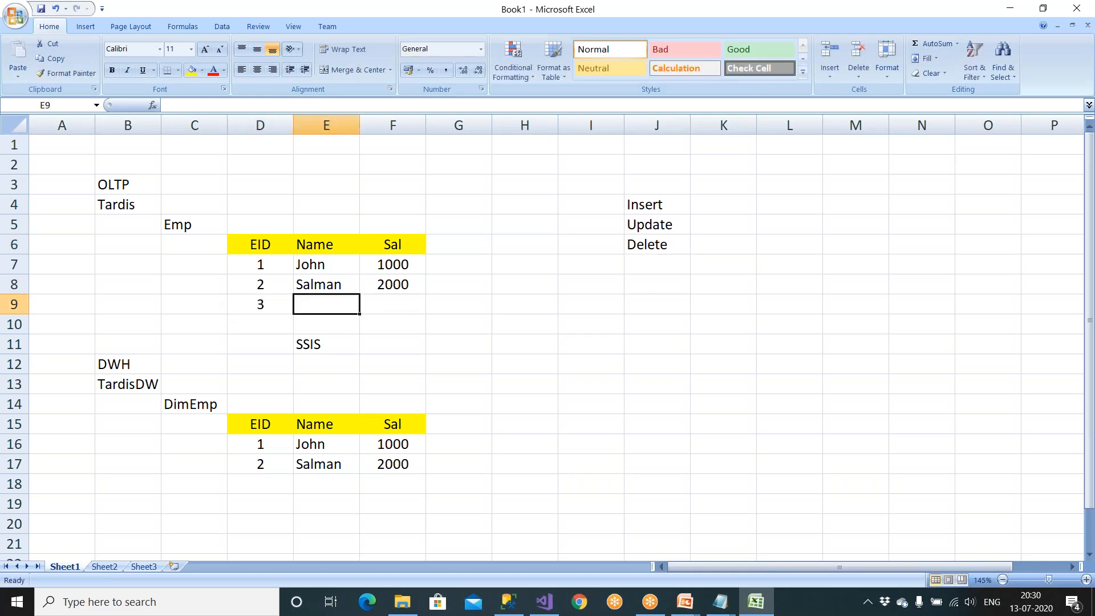
type("Ravi")
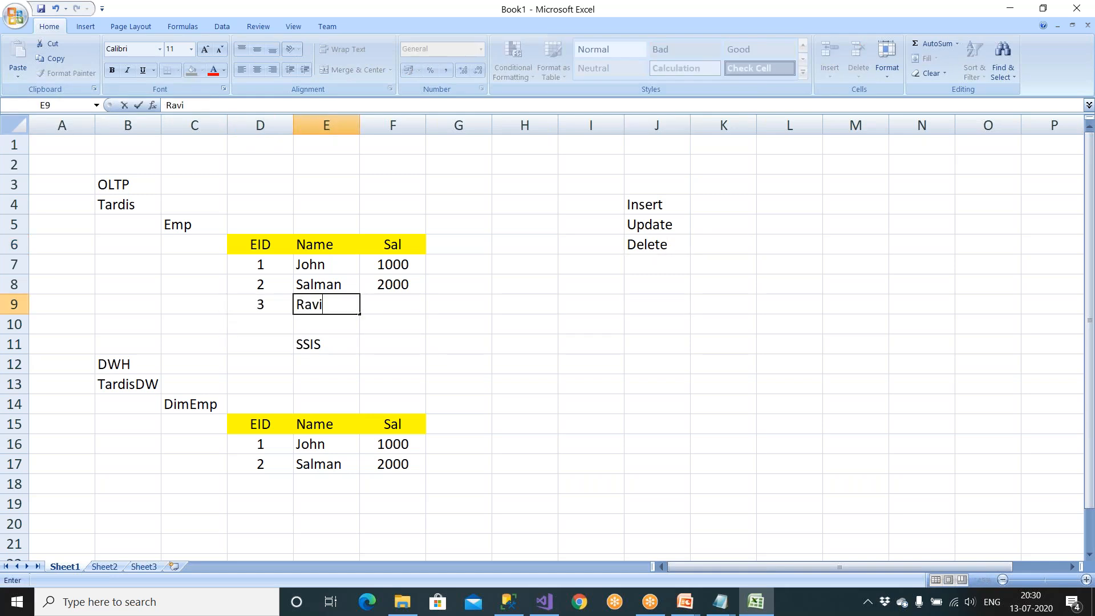
key("Tab")
type("3000")
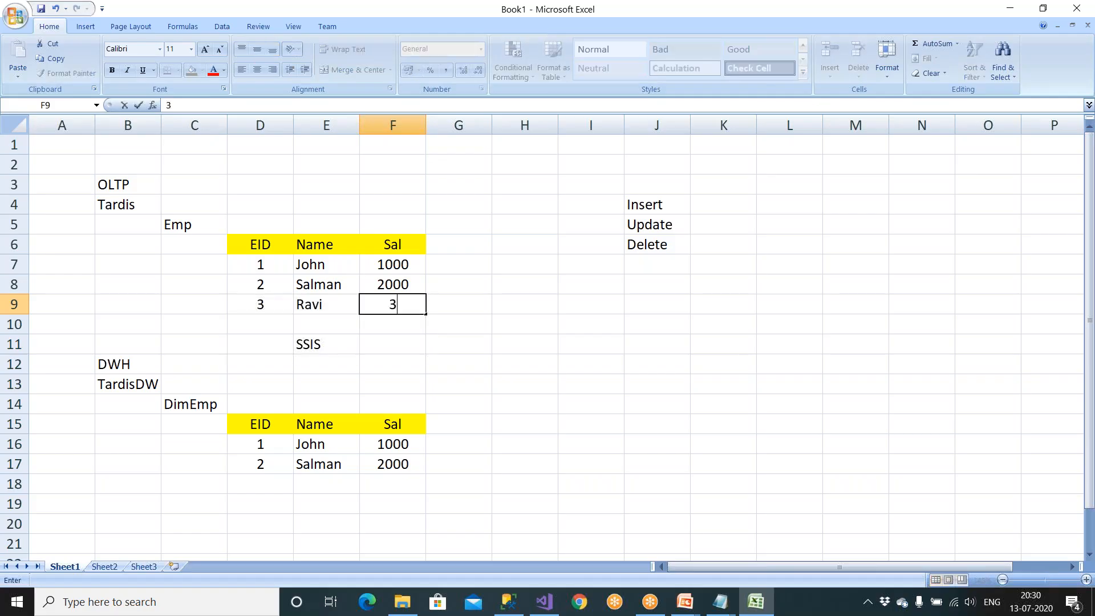
left_click(327, 342)
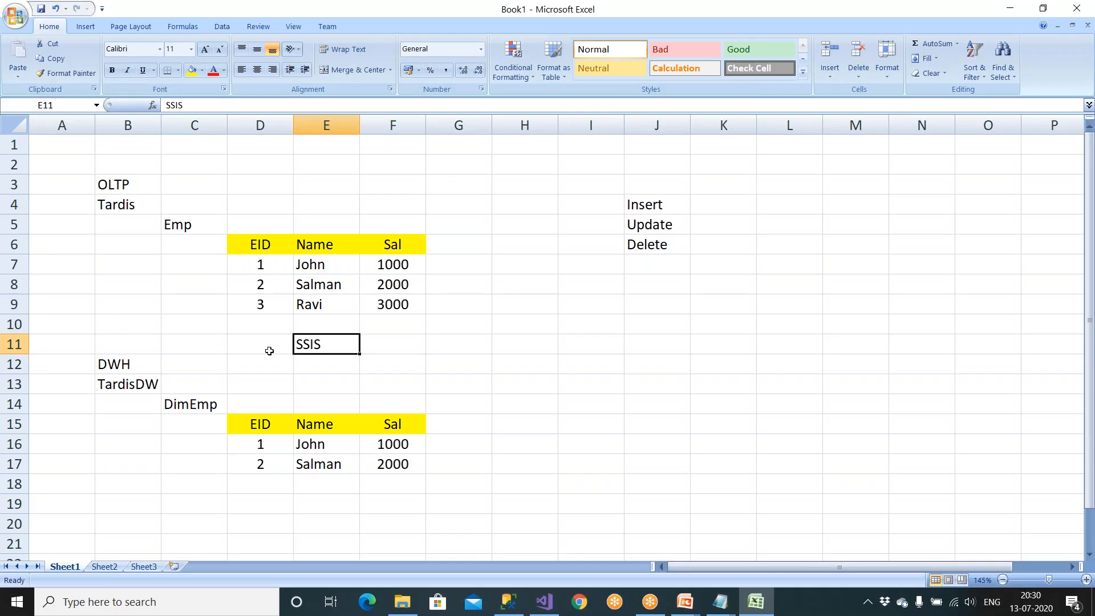
Append a copy of all three Emp records in D7:F9 below the existing DimEmp rows, starting at D18
left_click_drag(256, 268, 374, 306)
key("ctrl+c")
left_click(288, 486)
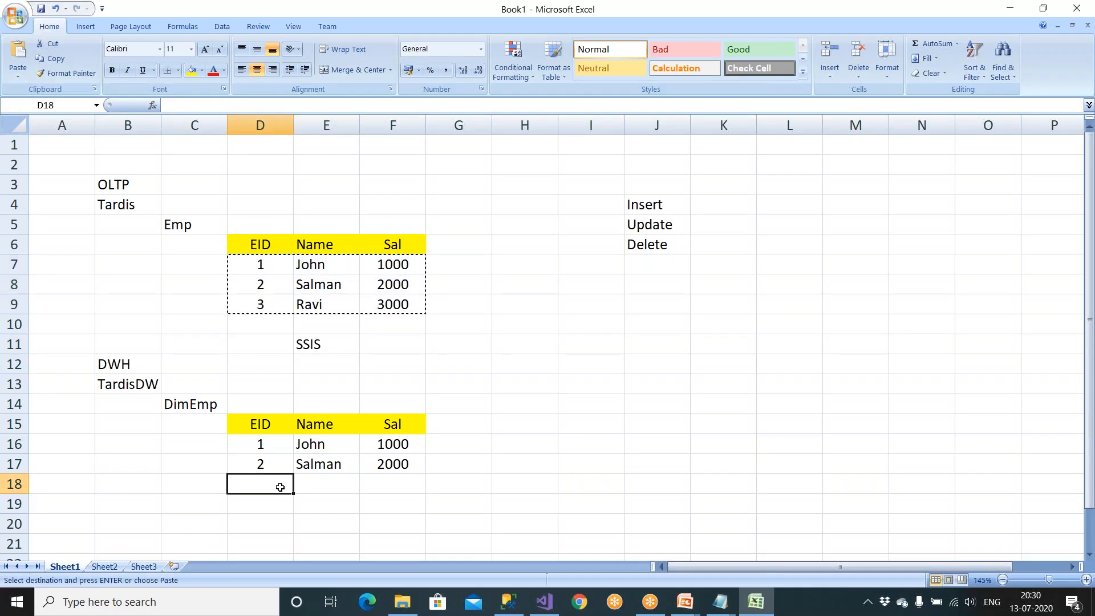
key("ctrl+v")
left_click(277, 487)
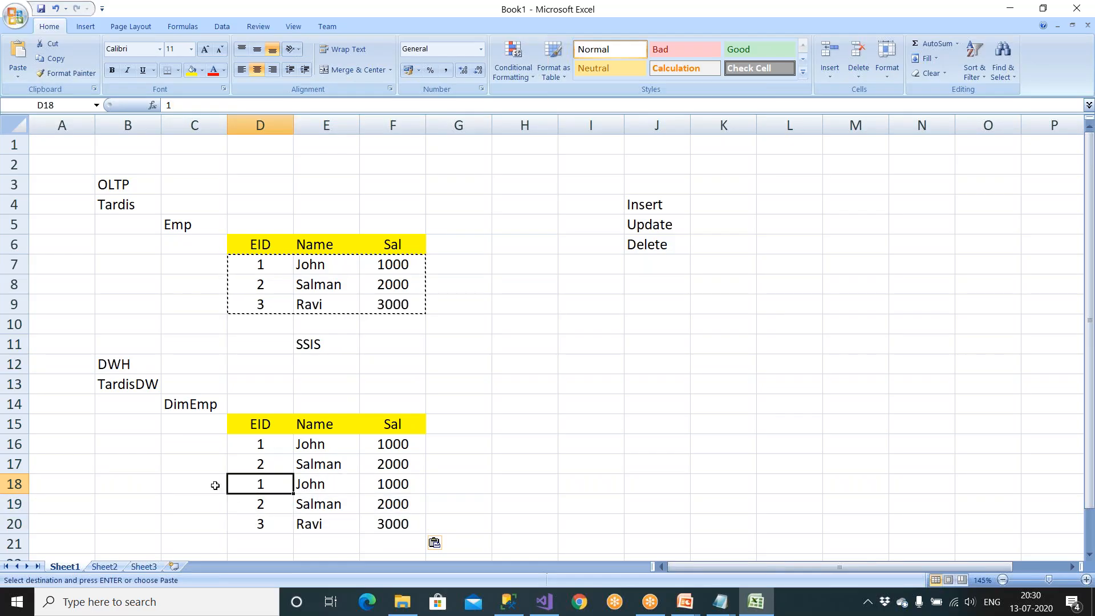
Clear all DimEmp records in D16:F20
left_click_drag(277, 451, 420, 523)
key("Delete")
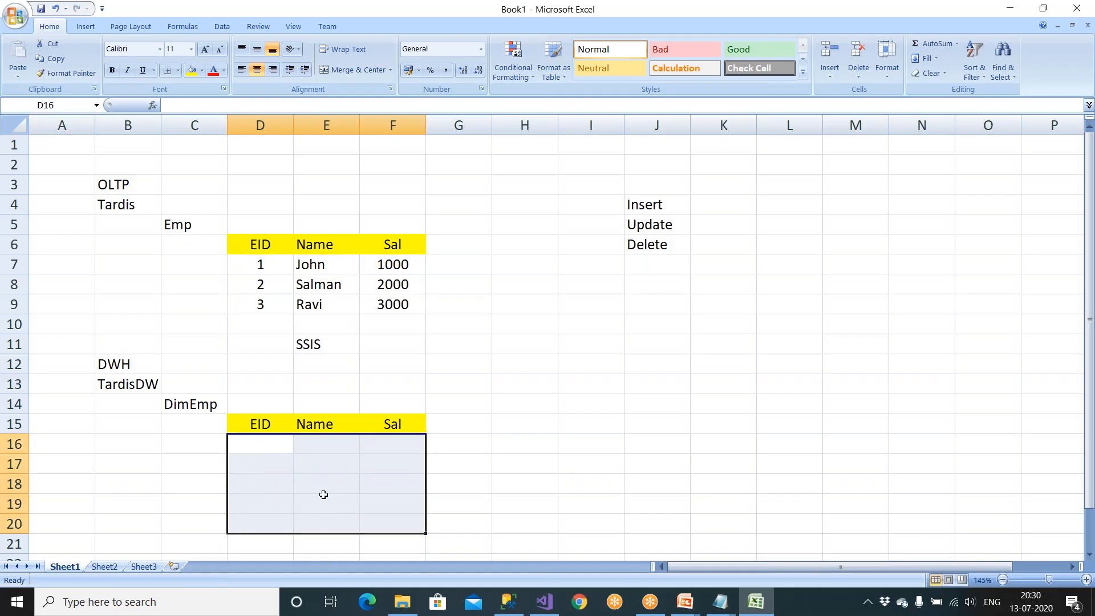
key("ctrl+v")
key("Delete")
Copy the three Emp records in D7:F9 into the emptied DimEmp table starting at D16
left_click_drag(260, 273, 378, 307)
key("ctrl+c")
left_click(279, 450)
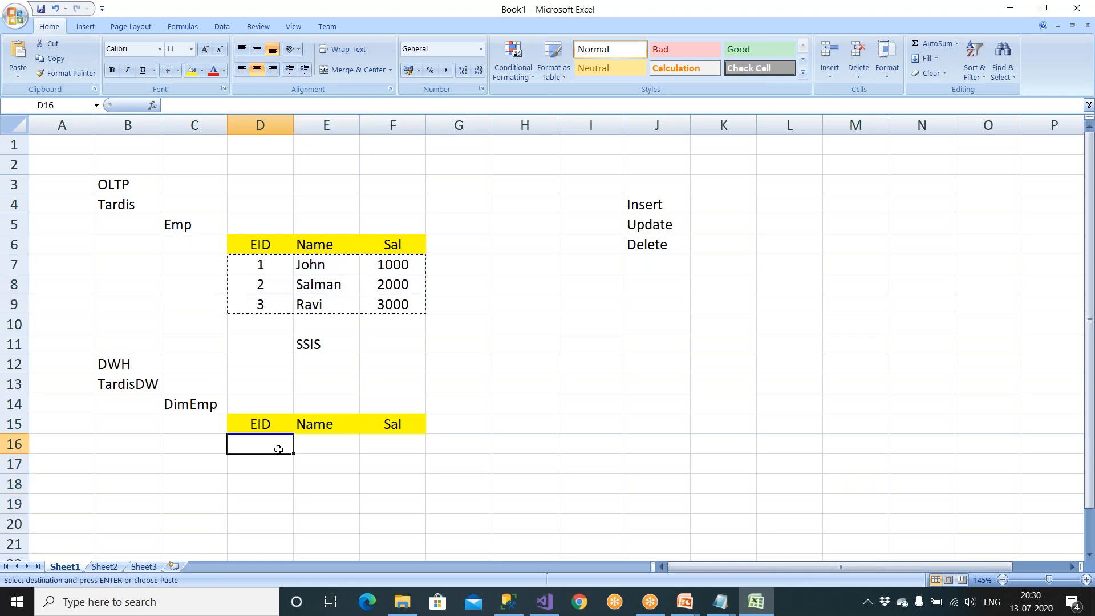
key("ctrl+v")
left_click(567, 438)
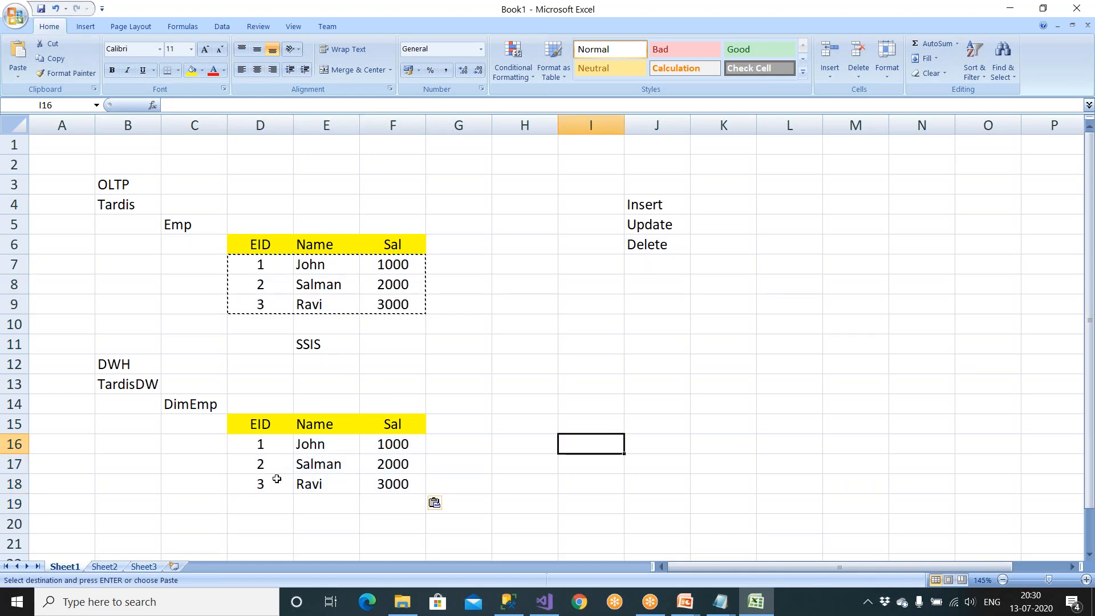
Replace the DimEmp records with a copy of only the first two Emp records from D7:F8, starting at D16
left_click_drag(272, 446, 452, 501)
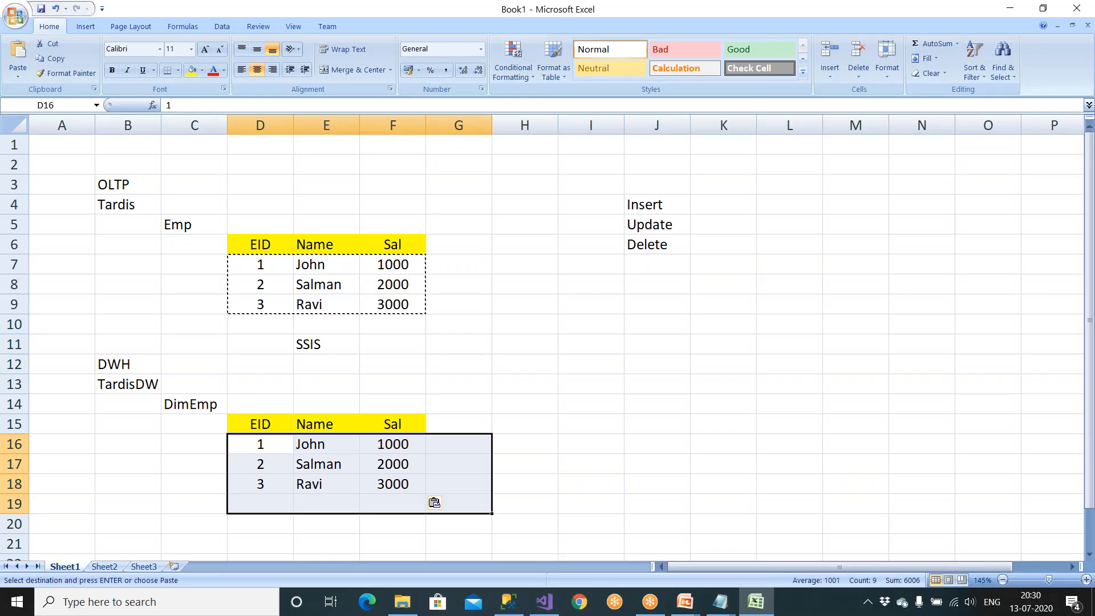
key("Delete")
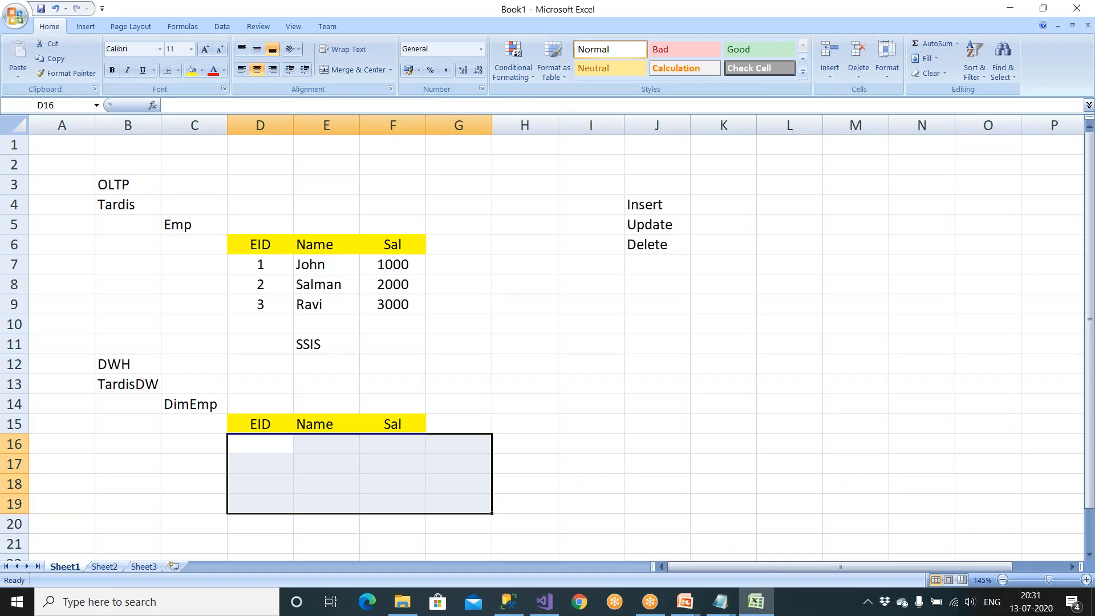
left_click_drag(271, 264, 384, 284)
key("ctrl+c")
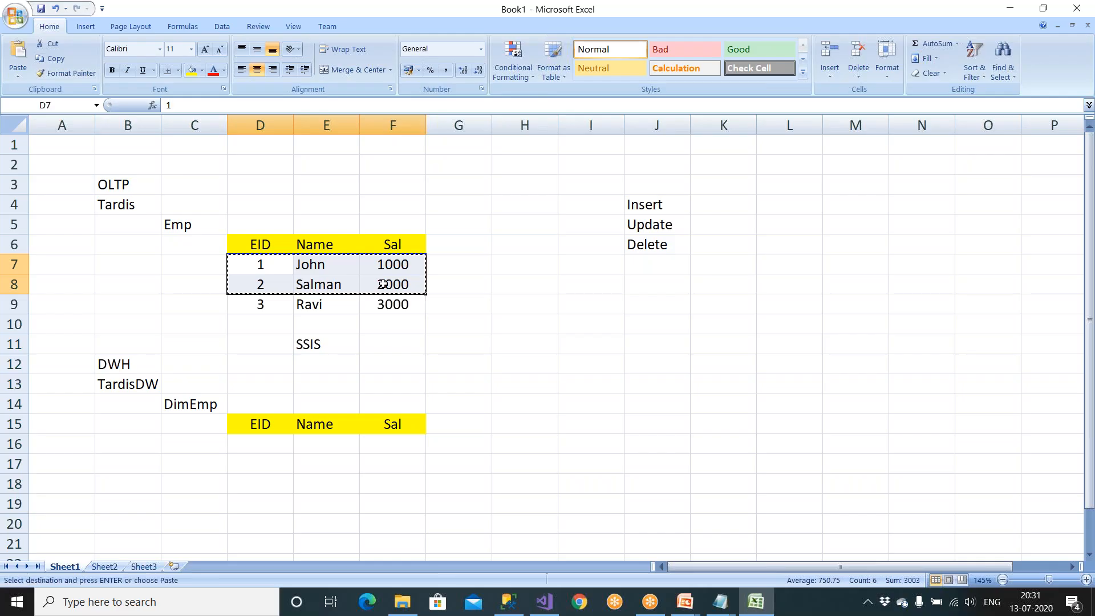
left_click(280, 446)
key("ctrl+v")
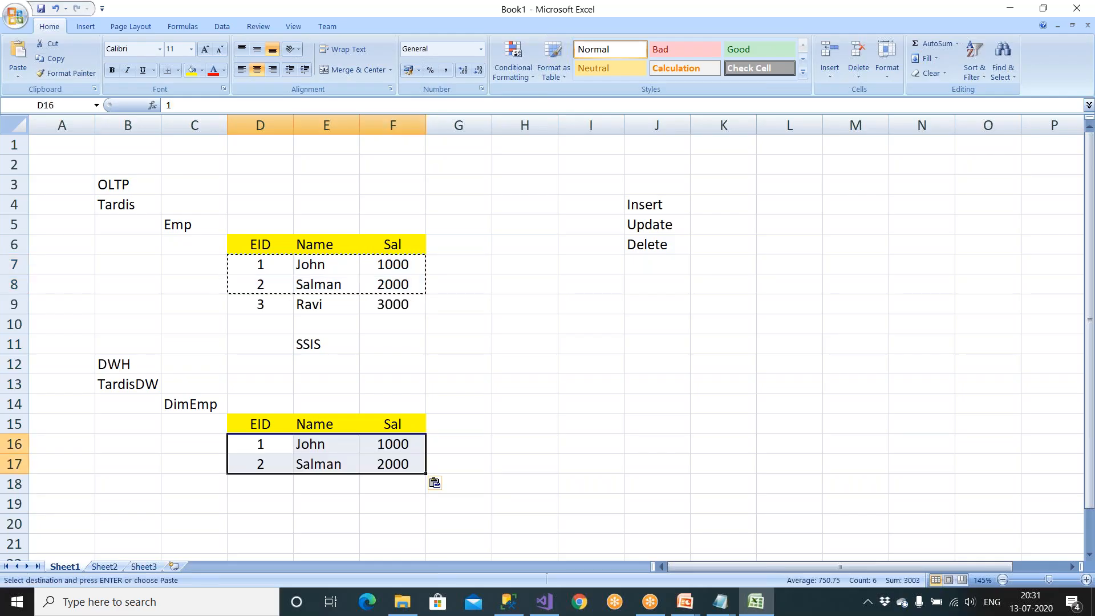
left_click_drag(260, 304, 387, 305)
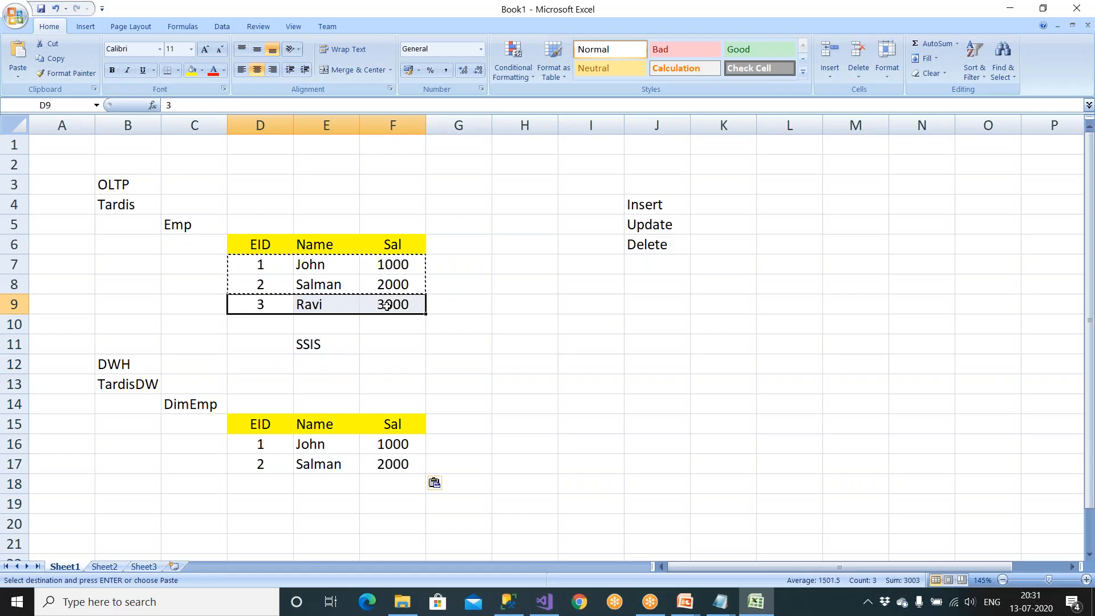
left_click(488, 352)
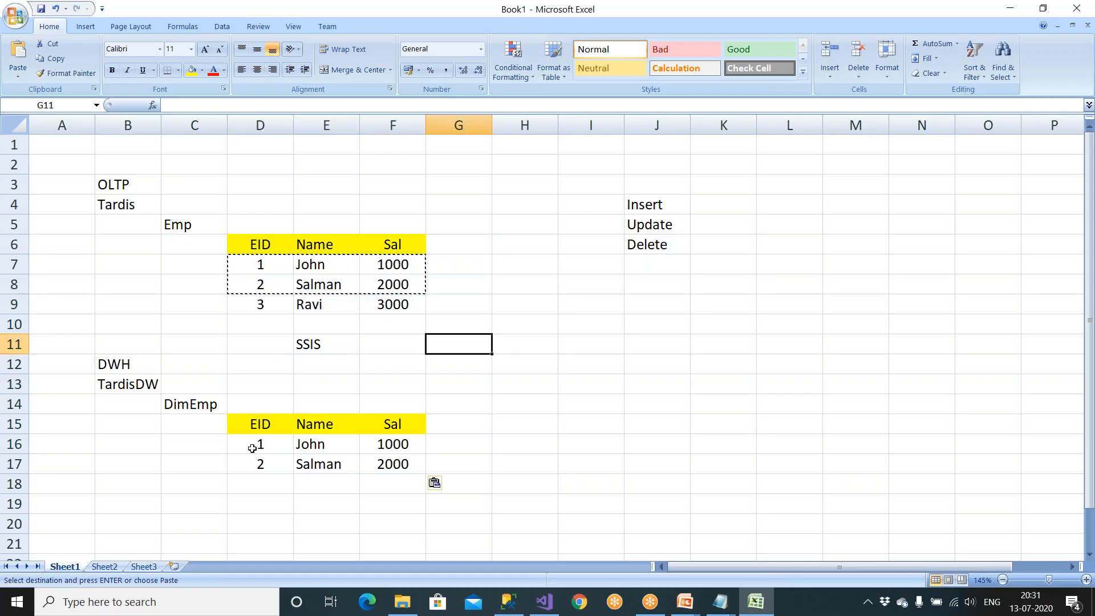
left_click_drag(256, 448, 394, 480)
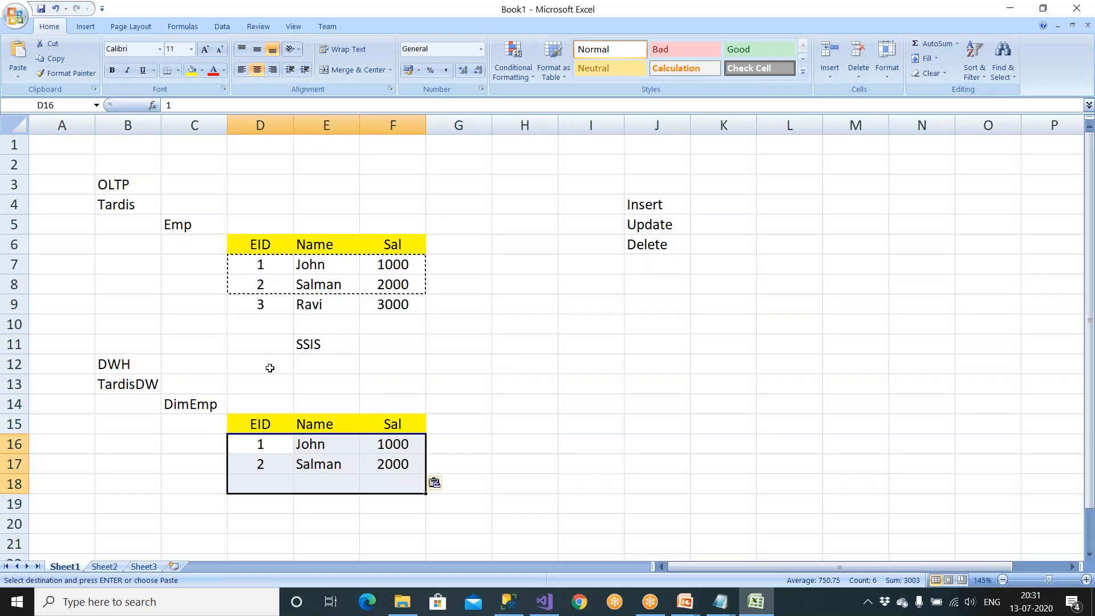
left_click_drag(247, 269, 370, 288)
left_click_drag(286, 307, 394, 306)
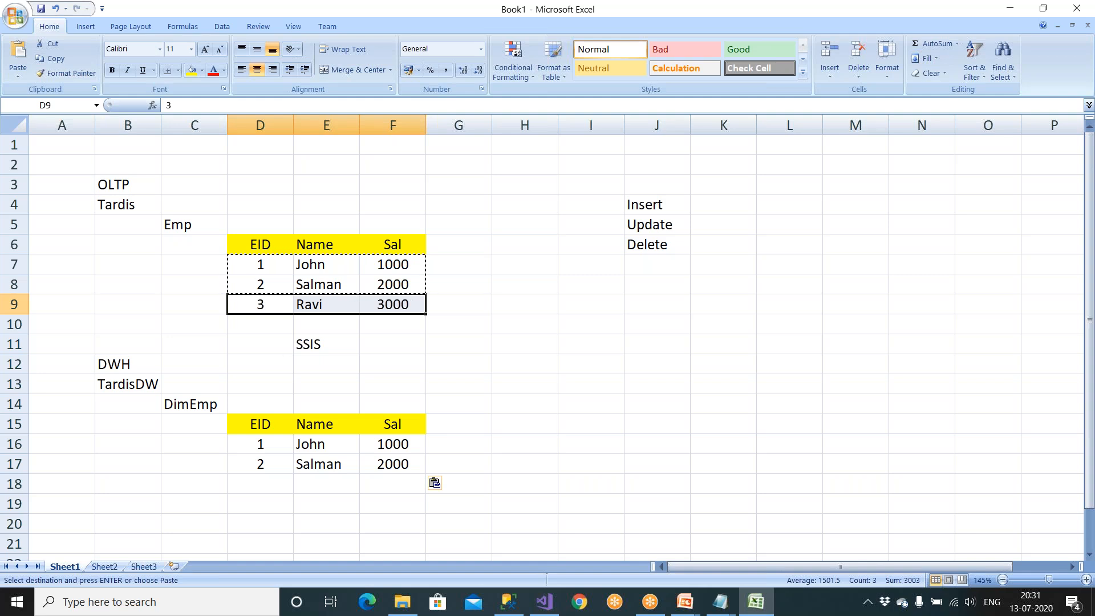
Clear the two DimEmp records in D16:F17
left_click(460, 345)
left_click_drag(256, 266, 389, 320)
left_click_drag(275, 489, 403, 535)
left_click(587, 463)
left_click_drag(260, 443, 430, 482)
key("Delete")
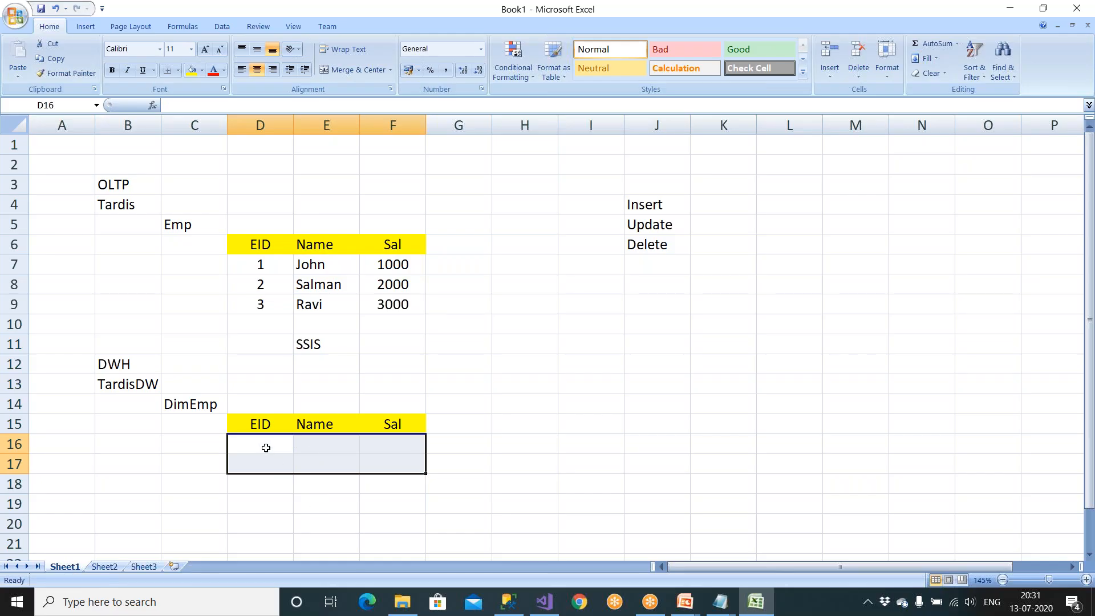
Compare the Emp records in D7:F9 with the emptied DimEmp rows, focusing on the third Emp record and the SSIS label
left_click(275, 479)
left_click_drag(264, 446, 391, 466)
left_click_drag(264, 308, 410, 308)
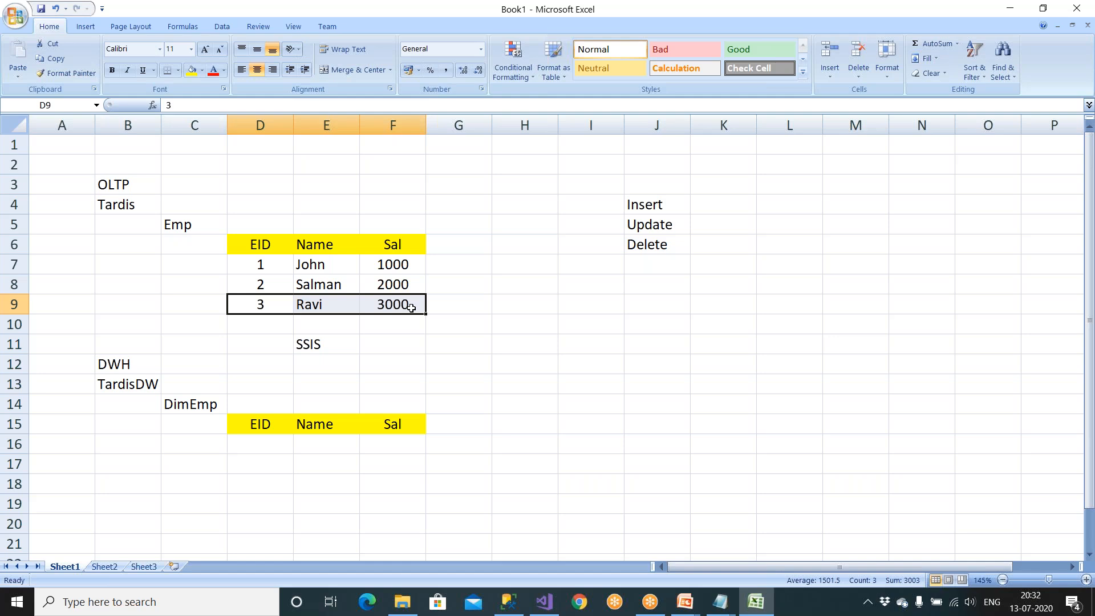
left_click(326, 340)
left_click_drag(266, 299, 412, 304)
left_click(350, 342)
left_click_drag(258, 263, 384, 309)
left_click(267, 461)
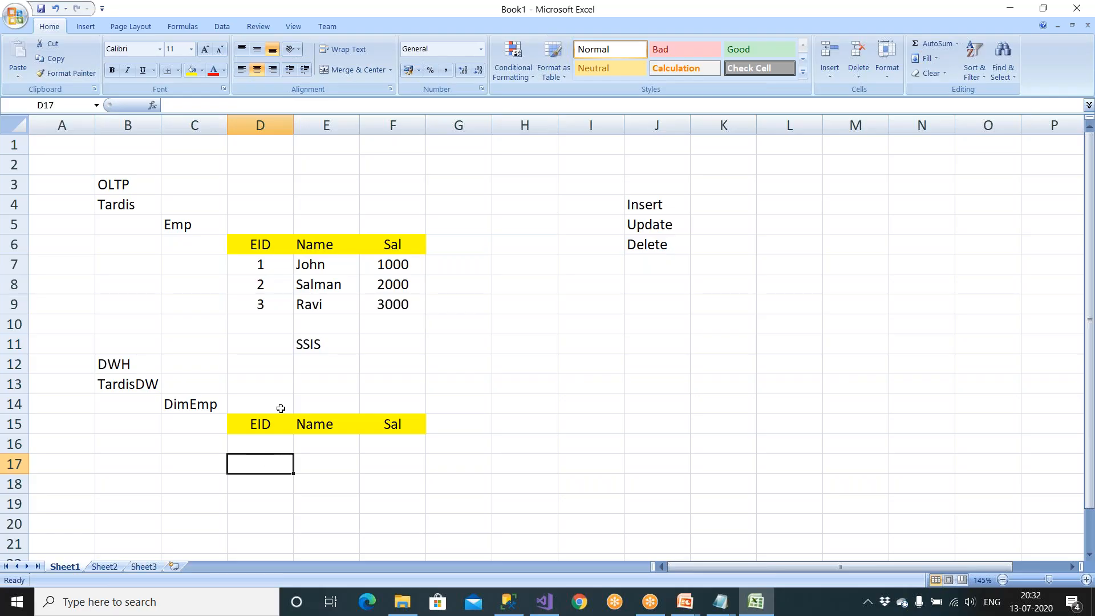
left_click(318, 344)
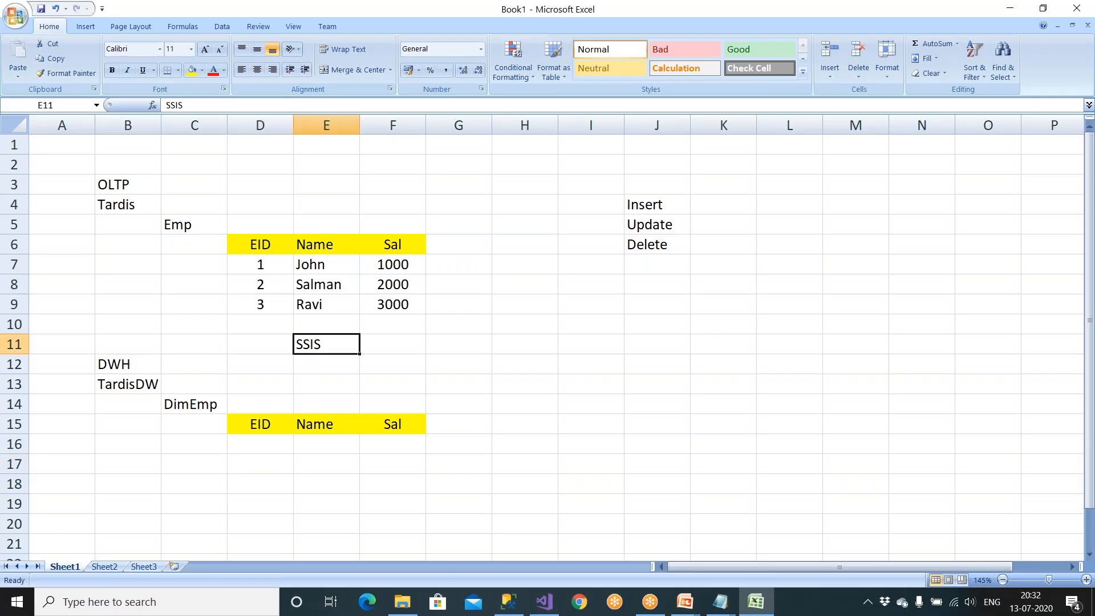
left_click(274, 304)
Copy the first two Emp records in D7:F8 into the DimEmp table starting at D16
left_click_drag(269, 264, 392, 283)
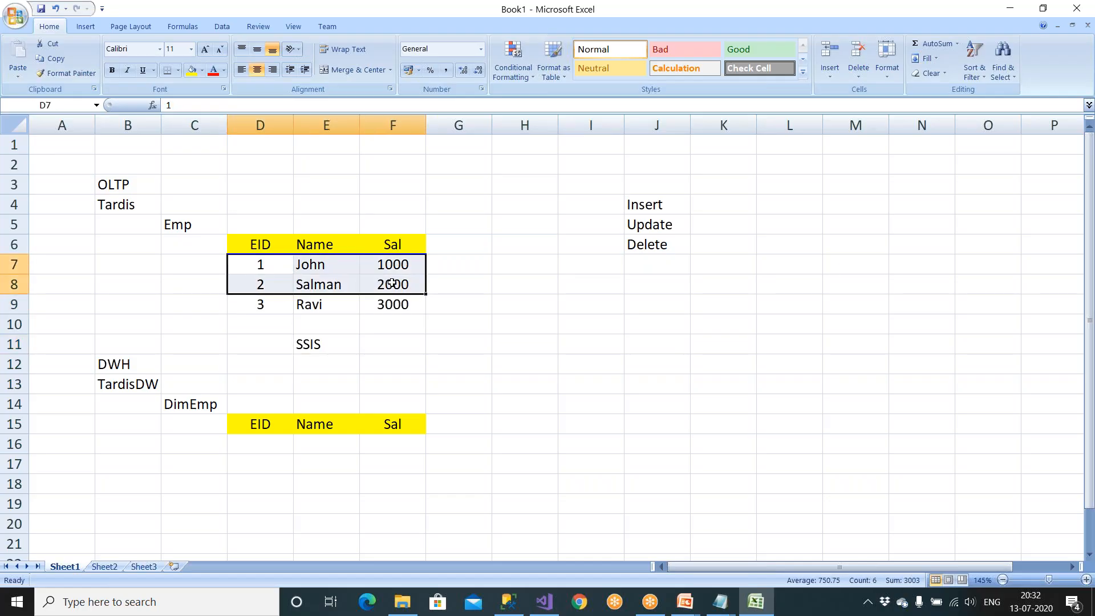
key("ctrl+c")
left_click(273, 445)
key("ctrl+v")
Label the third Emp record by entering "Delta" in G9 and "Row" in G10
left_click(290, 378)
left_click_drag(282, 305, 394, 303)
key("ctrl+c")
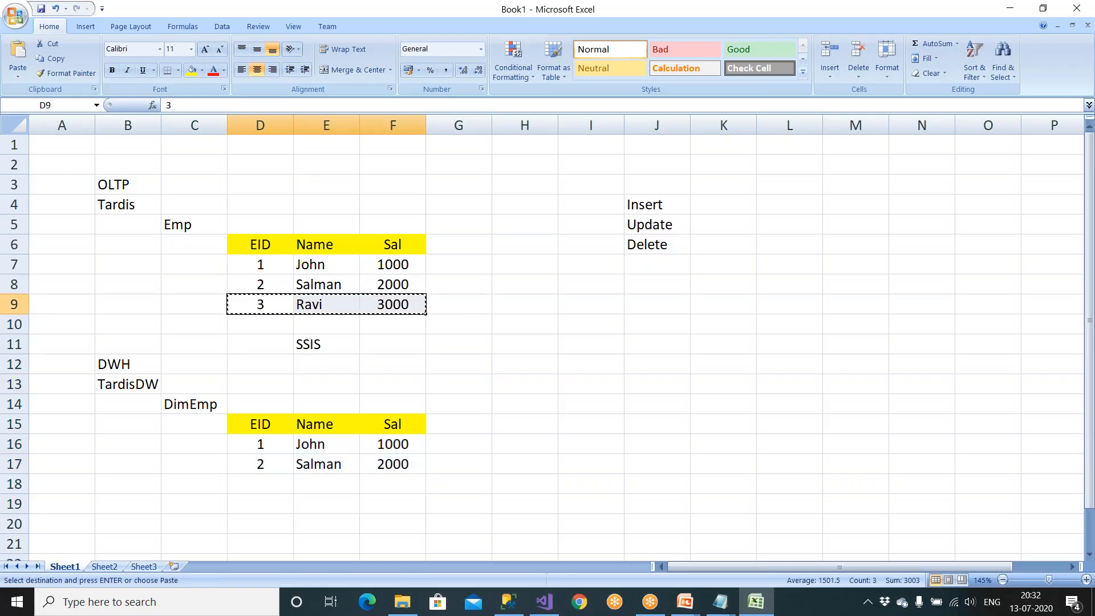
left_click(457, 310)
type("Dee")
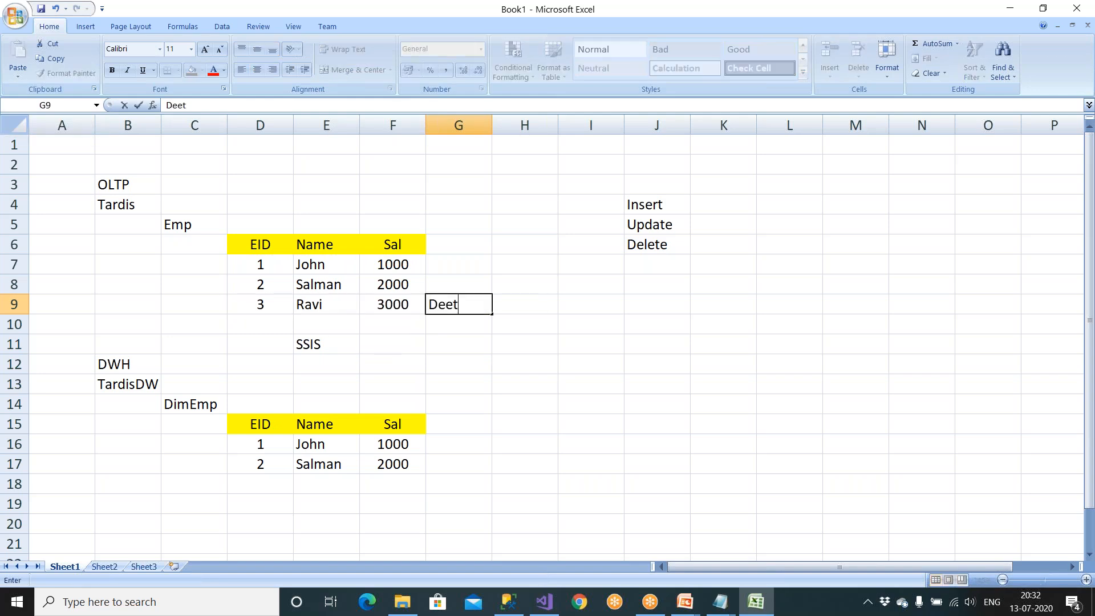
key("BackSpace")
type("lta")
key("Return")
type("Row")
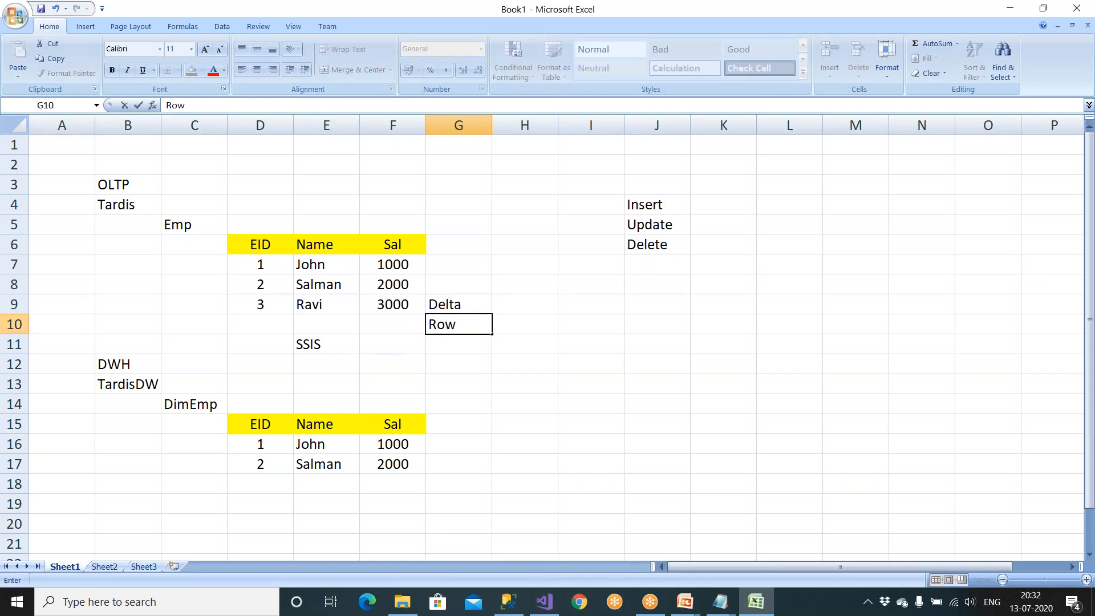
left_click(324, 346)
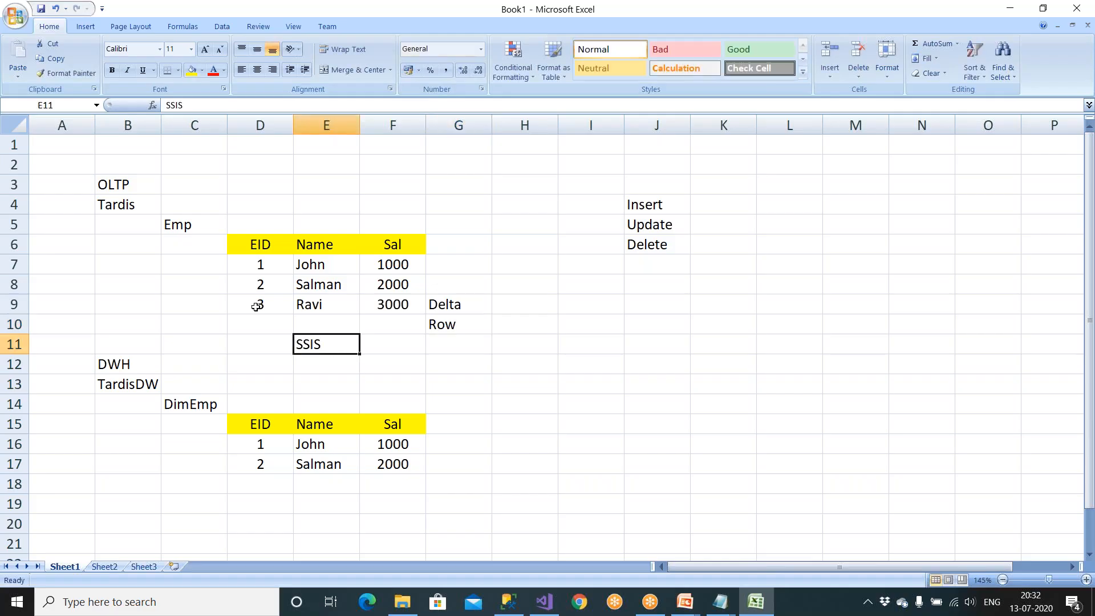
Append a copy of the third Emp record in D9:F9 to the DimEmp table at D18
left_click_drag(257, 307, 362, 308)
key("ctrl+c")
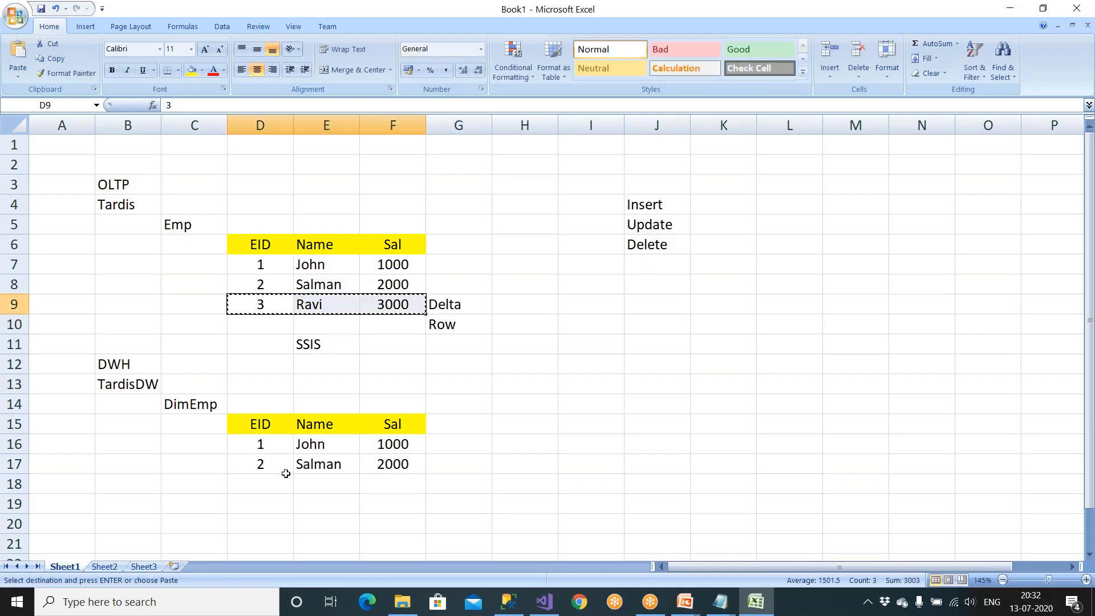
left_click(262, 488)
key("ctrl+v")
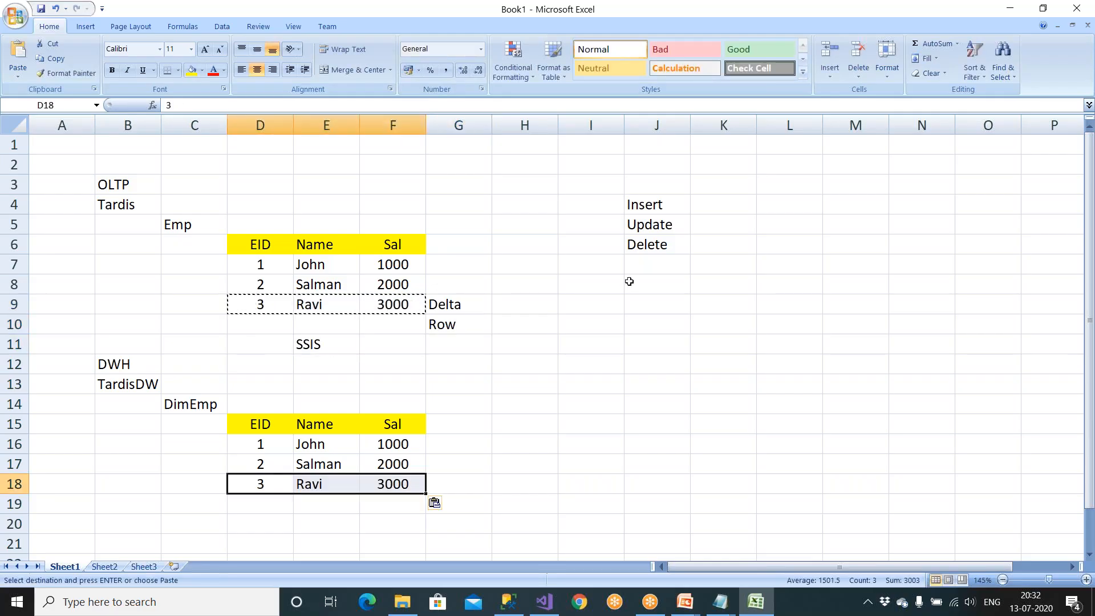
Highlight the Insert label in J4 and the Update label in J5 with yellow fill
left_click(650, 204)
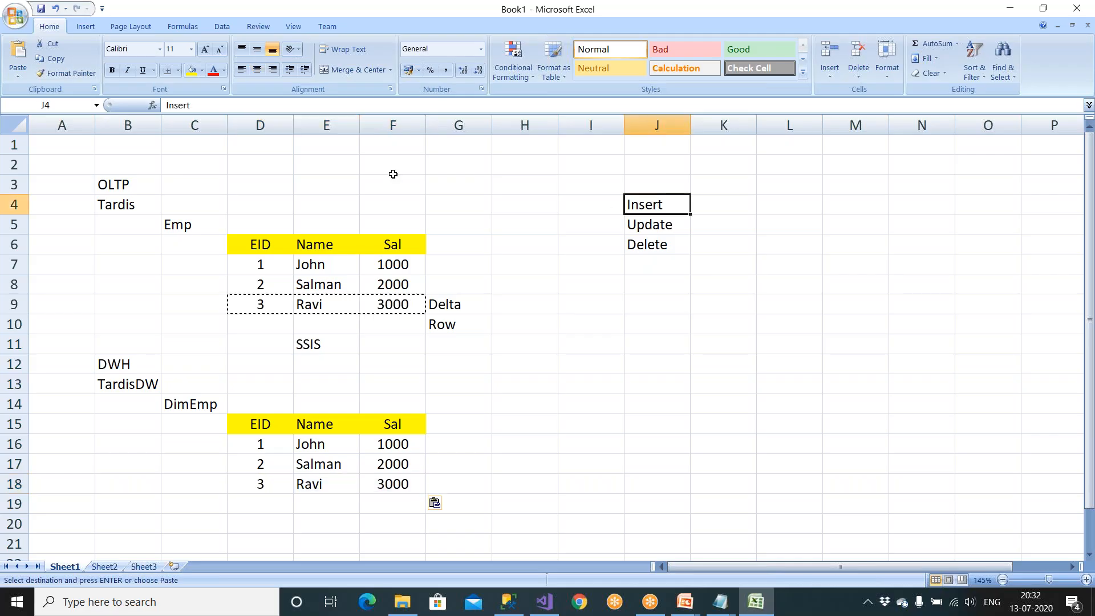
left_click(192, 69)
left_click_drag(259, 306, 393, 305)
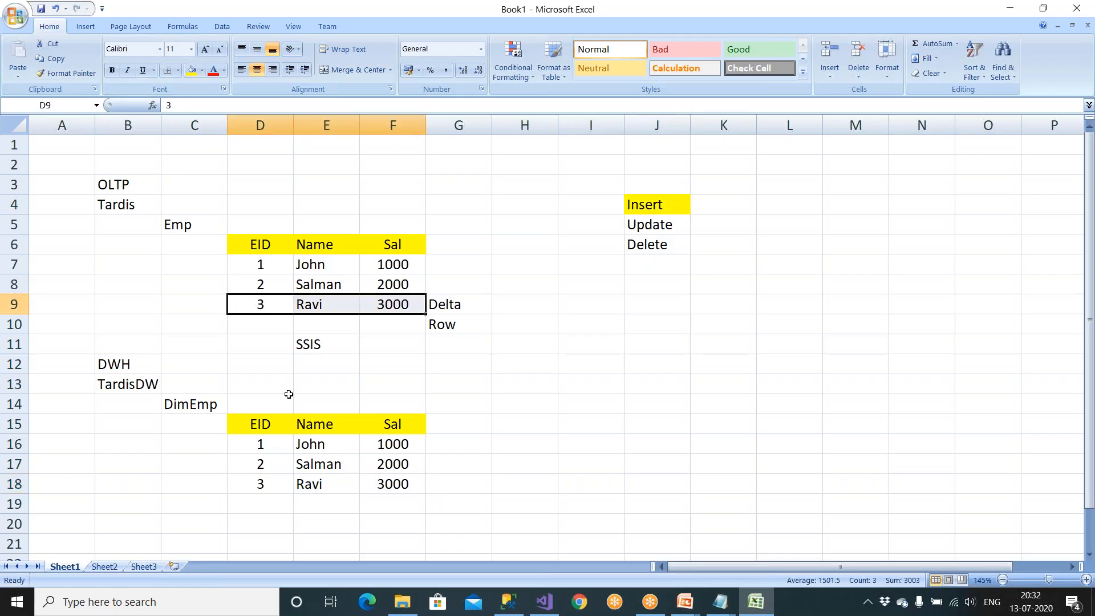
left_click(264, 445)
left_click(269, 483)
left_click_drag(269, 483, 421, 483)
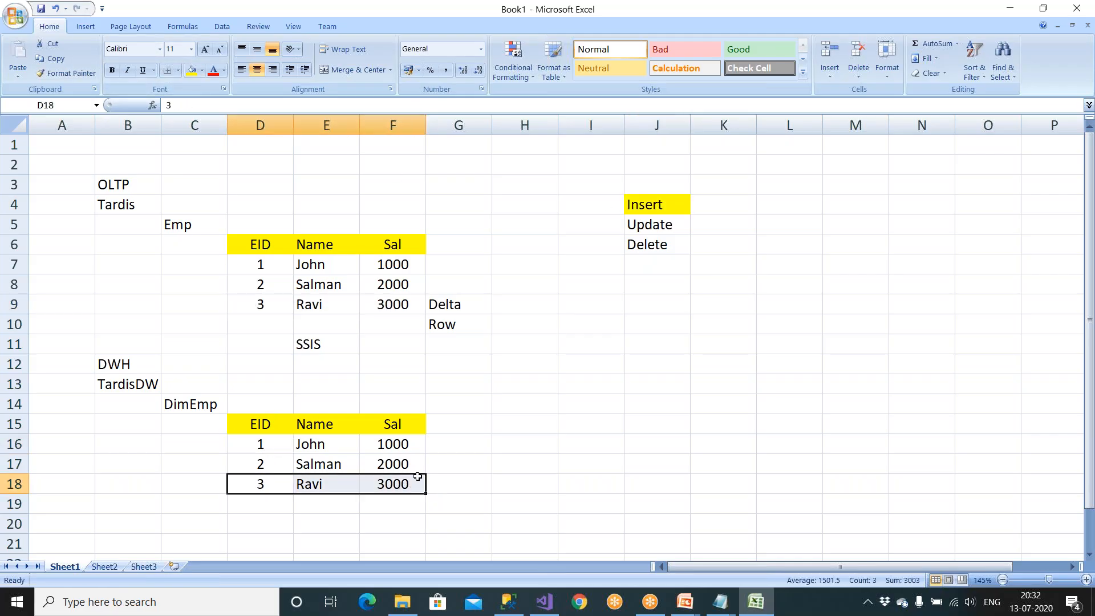
left_click(656, 221)
left_click(191, 74)
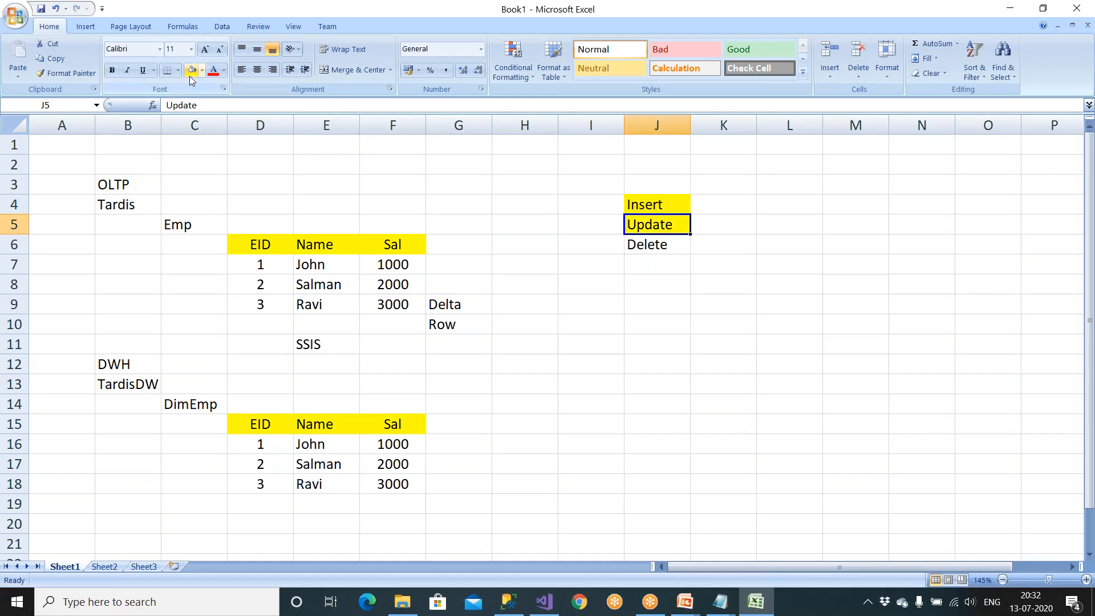
Set the salary of the first Emp record in F7 to 1300
left_click(393, 269)
type("1300")
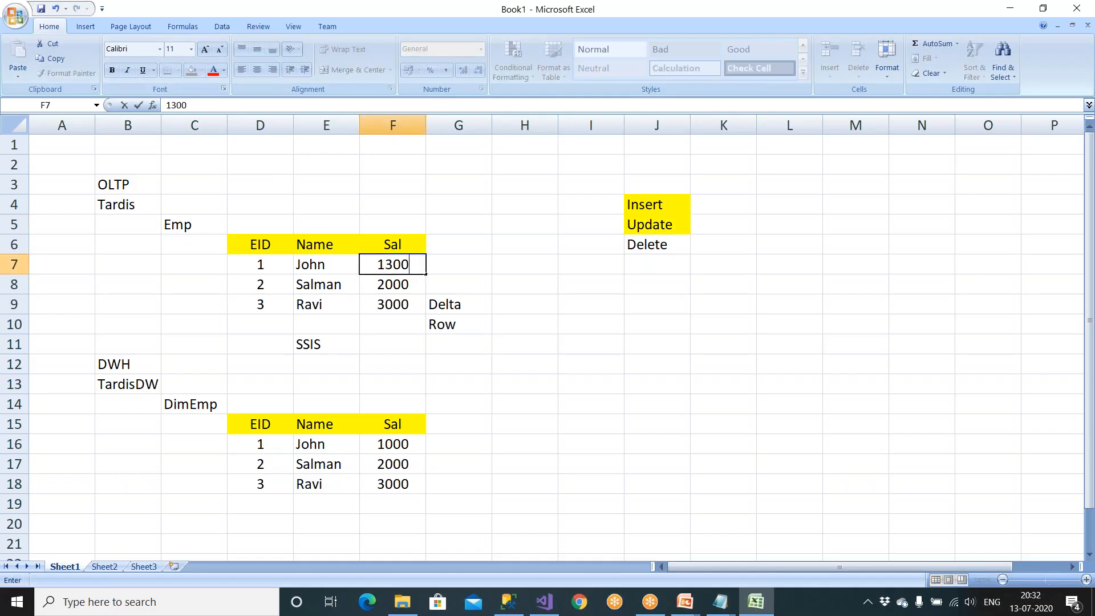
left_click(366, 345)
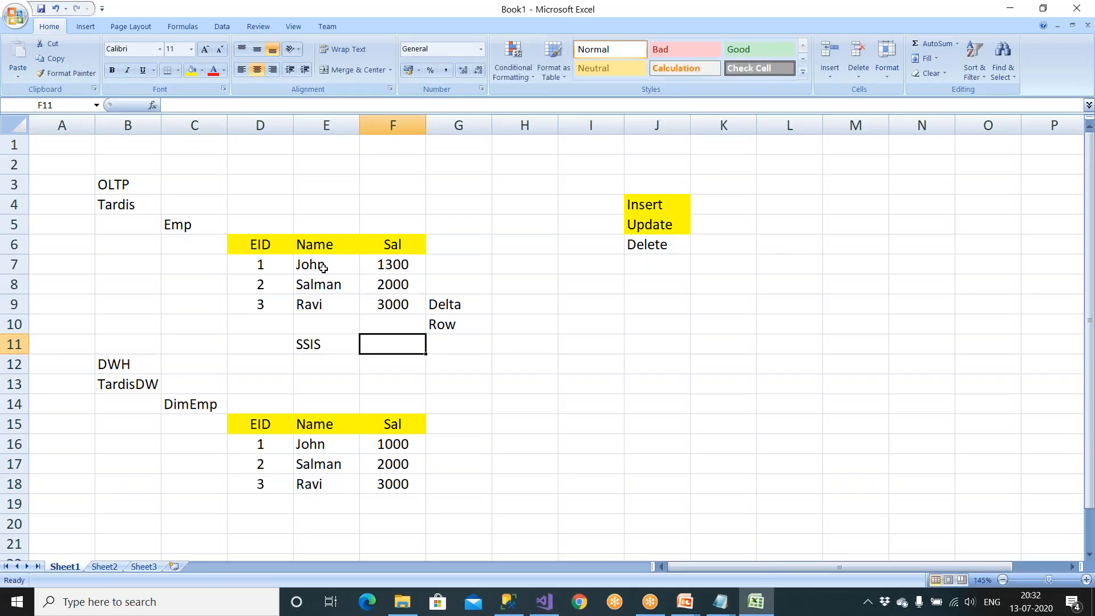
Overwrite the first DimEmp record at D16 with a copy of the first Emp record in D7:F7
left_click_drag(289, 265, 378, 269)
key("ctrl+c")
left_click_drag(288, 444, 320, 444)
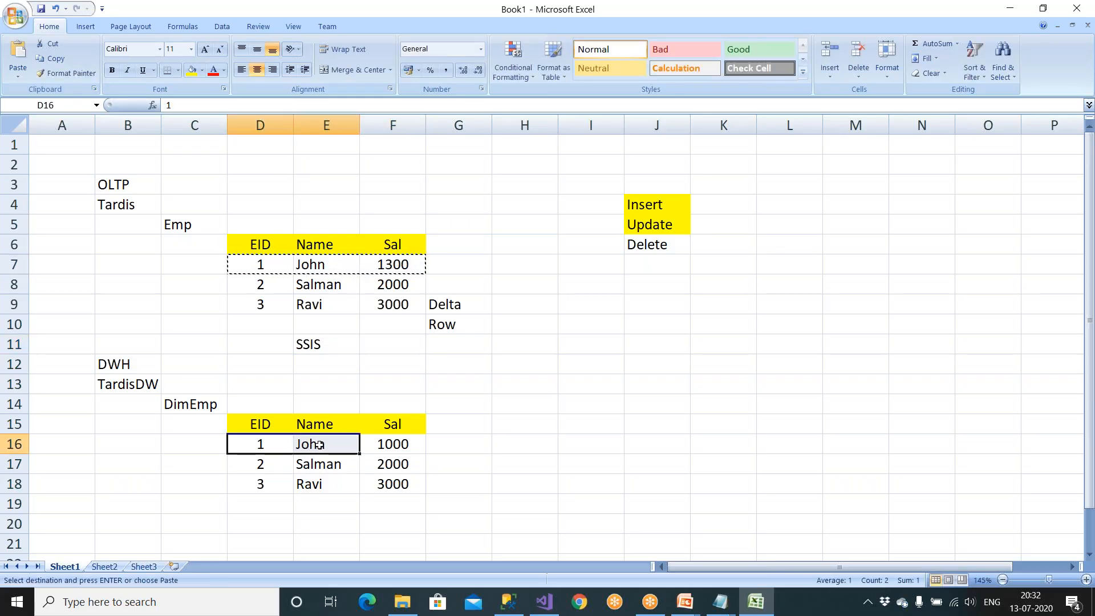
key("ctrl+v")
key("Escape")
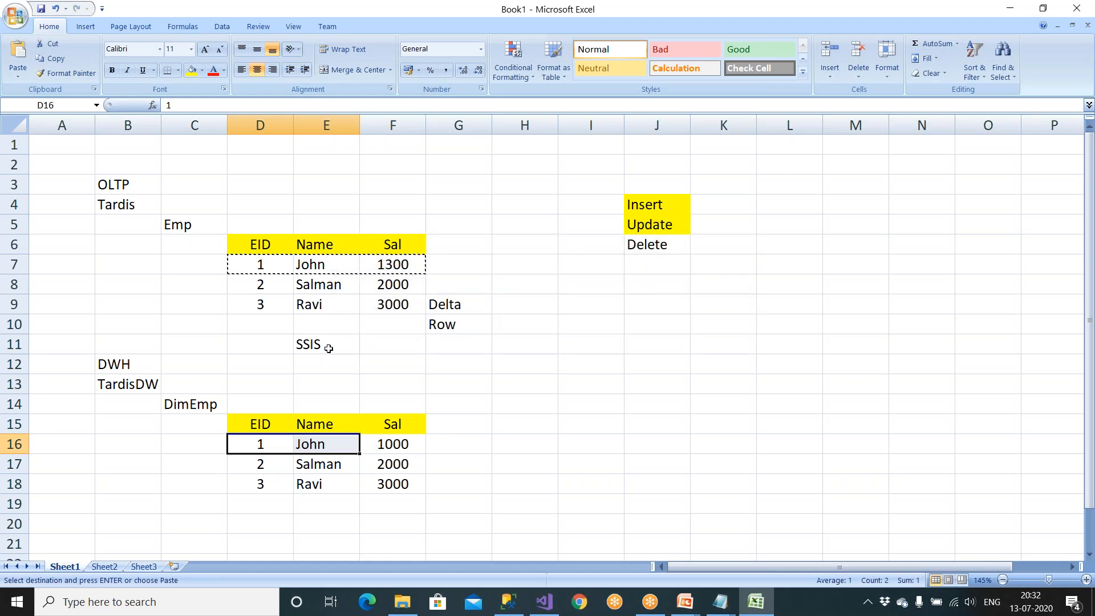
left_click(277, 444)
key("ctrl+v")
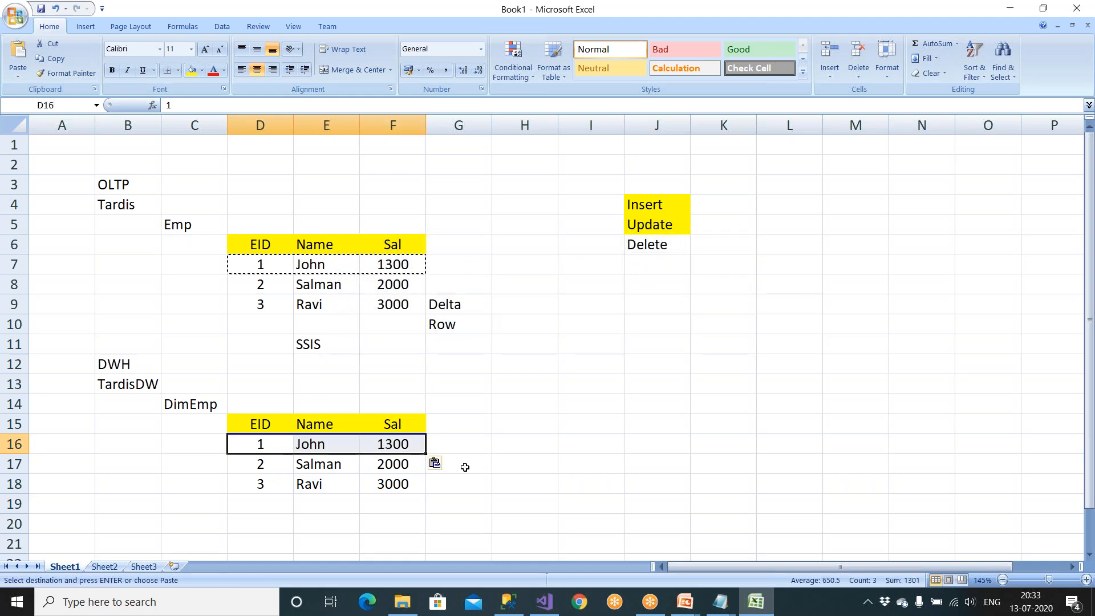
key("Escape")
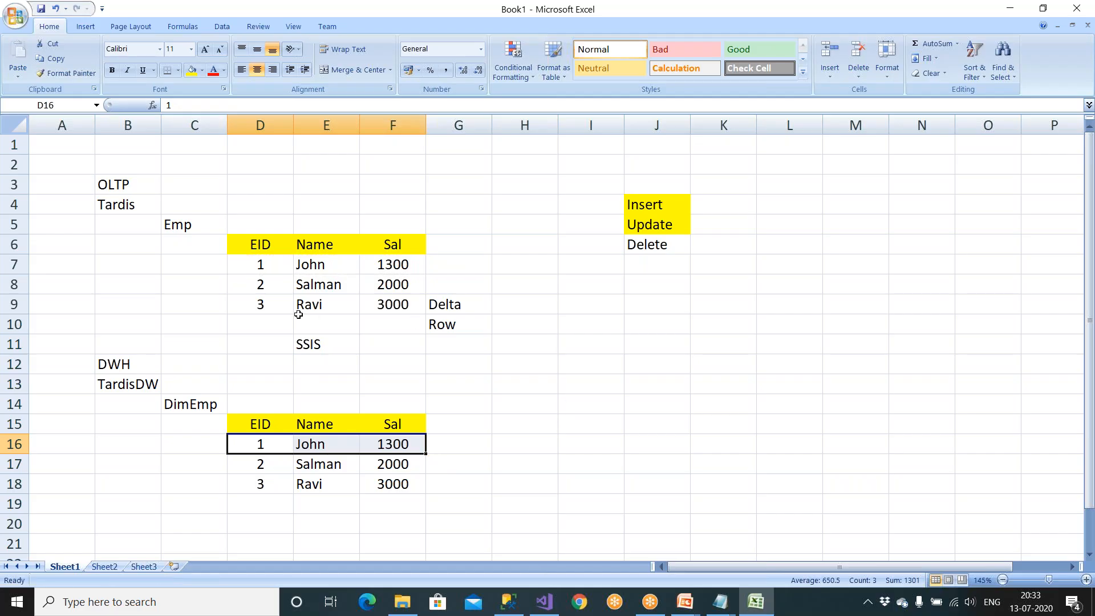
Clear the second Emp record in D8:F8 to illustrate the Delete case
left_click_drag(258, 284, 382, 284)
key("Delete")
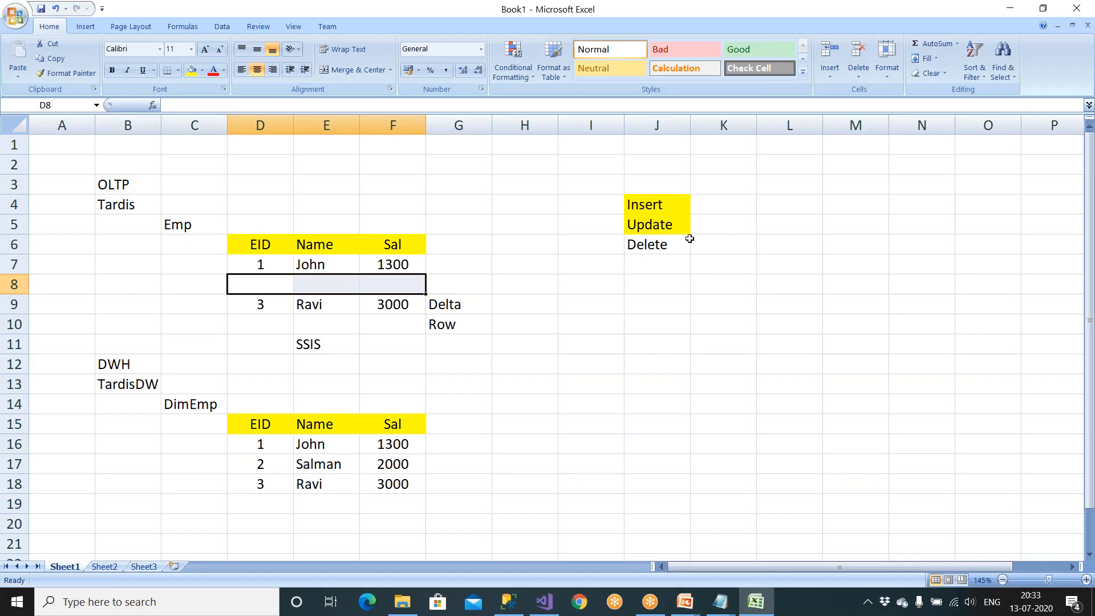
left_click(664, 245)
left_click_drag(289, 284, 393, 284)
left_click(634, 246)
Compare the DimEmp block in B12:G19 with the remaining Emp records and the Insert, Update and Delete labels
left_click_drag(113, 369, 474, 505)
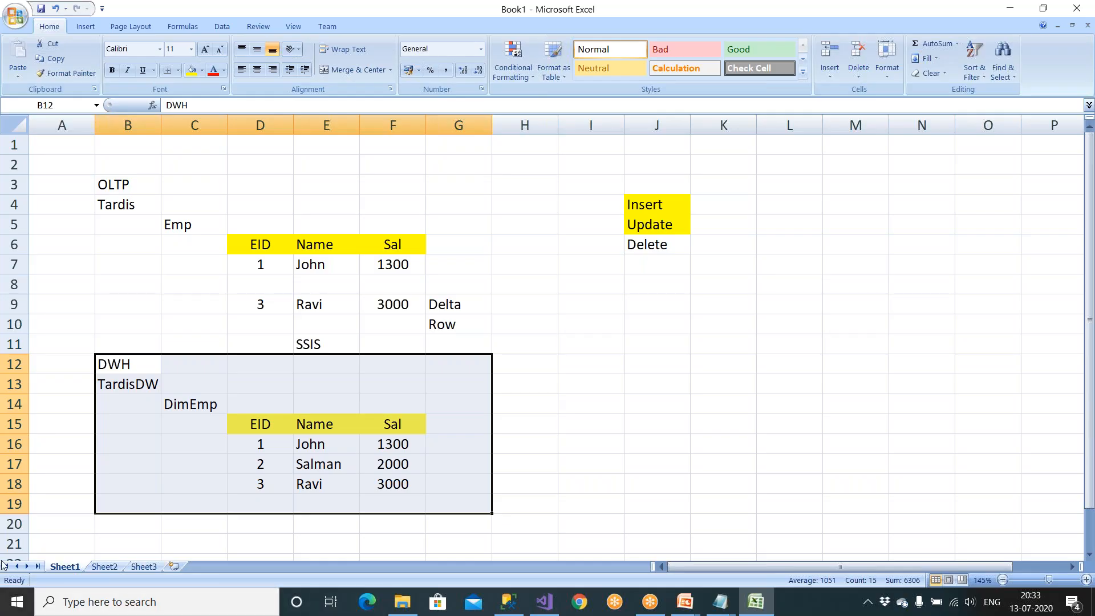
left_click_drag(261, 266, 416, 288)
left_click(660, 206)
left_click(662, 226)
left_click(661, 251)
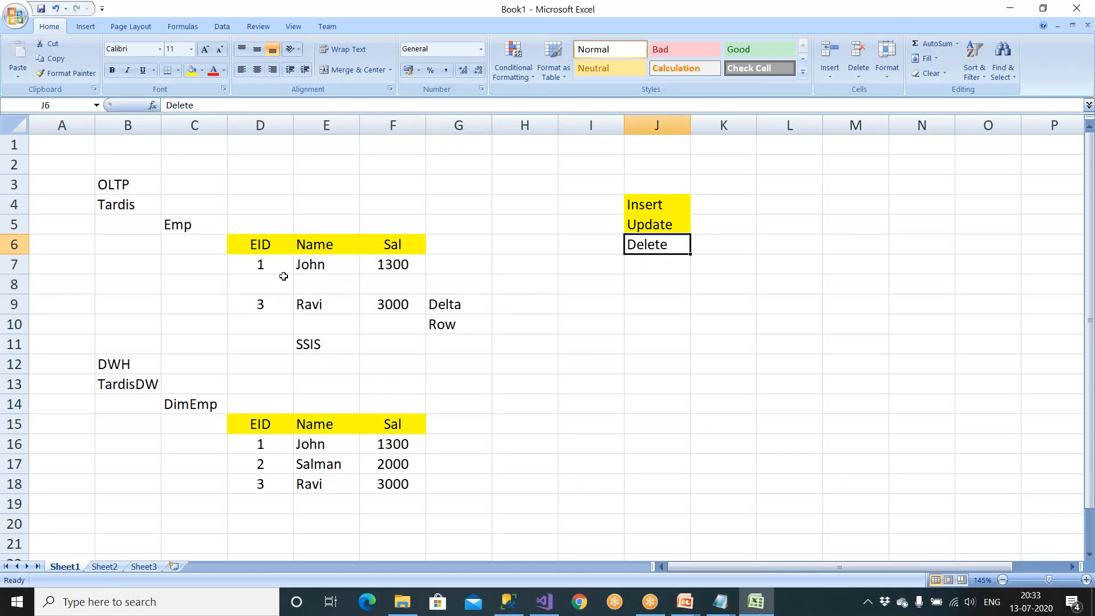
left_click_drag(267, 481, 378, 484)
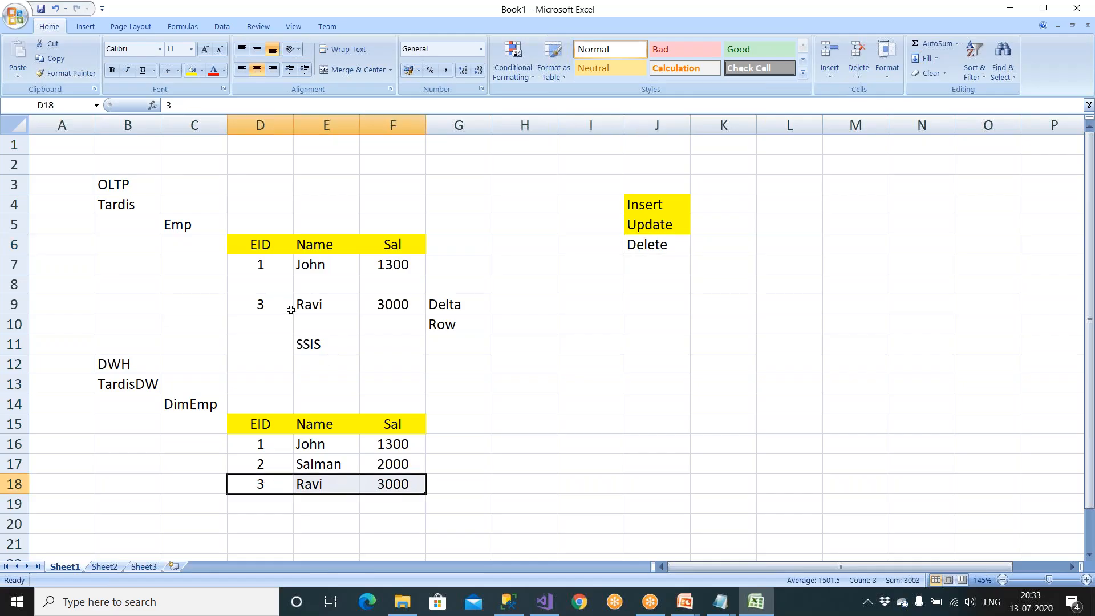
left_click_drag(273, 268, 359, 309)
left_click(368, 324)
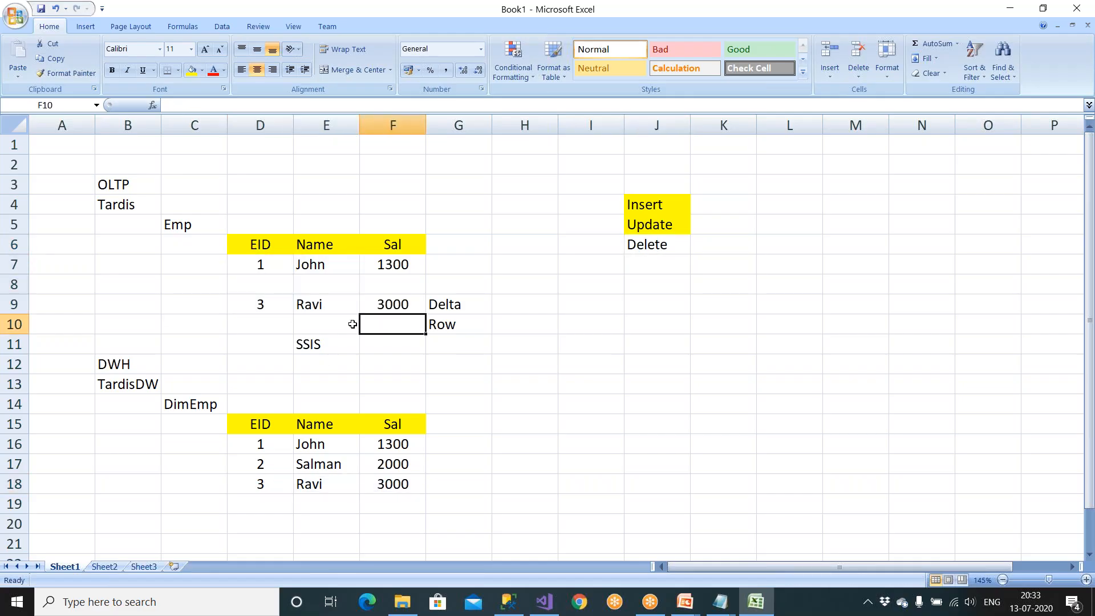
left_click_drag(274, 267, 376, 355)
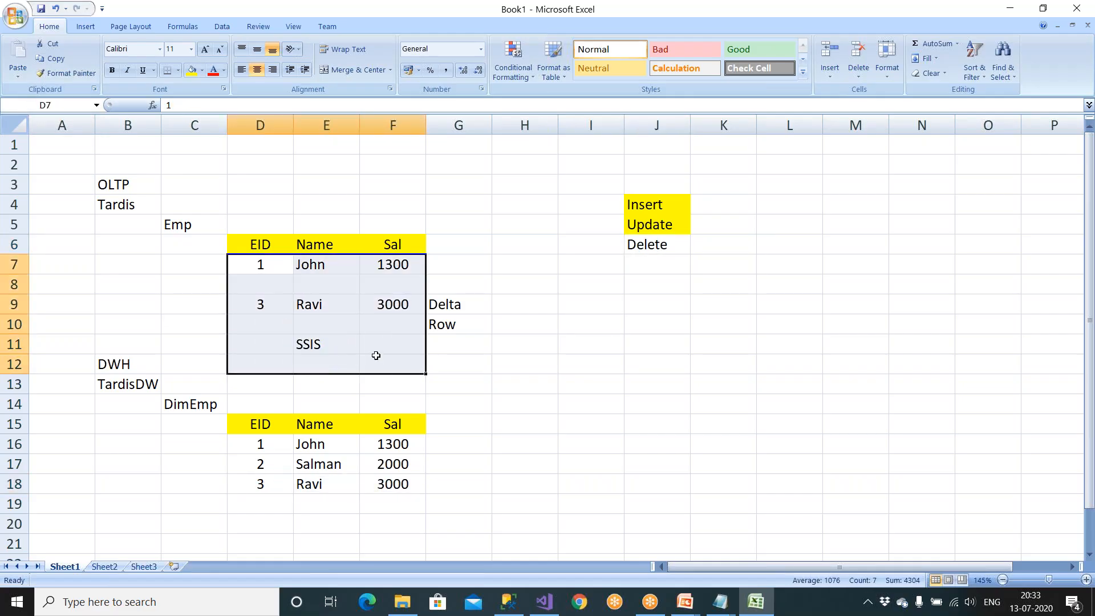
left_click(342, 345)
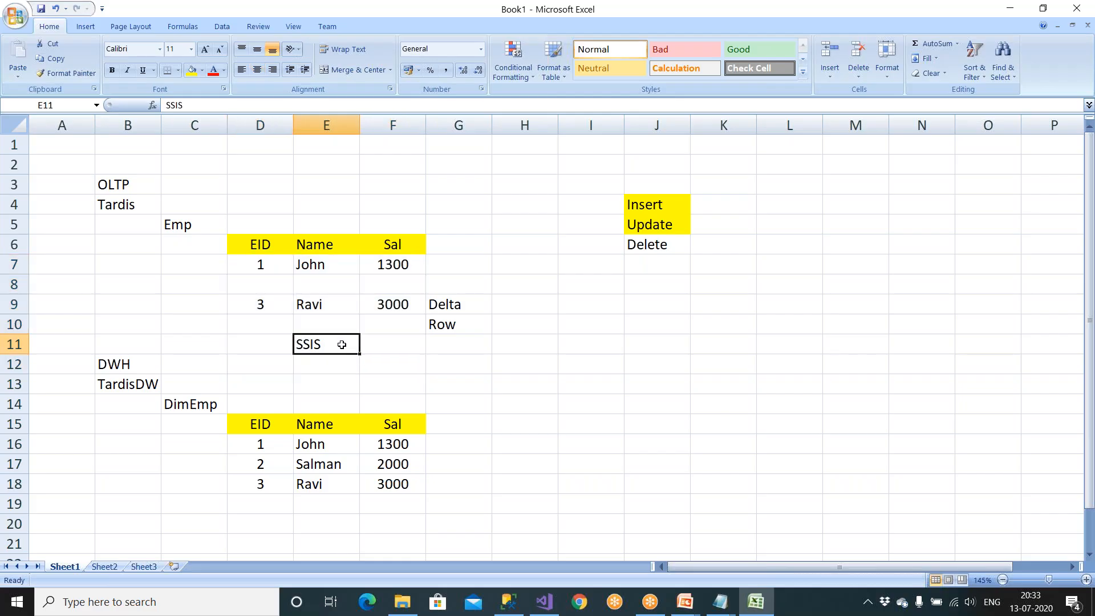
Switch to Visual Studio, select the DWH_LoadFactDeduction, DWH_LoadFactLimit and DWH_LoadFactPremium packages, and close Visual Studio
left_click(685, 602)
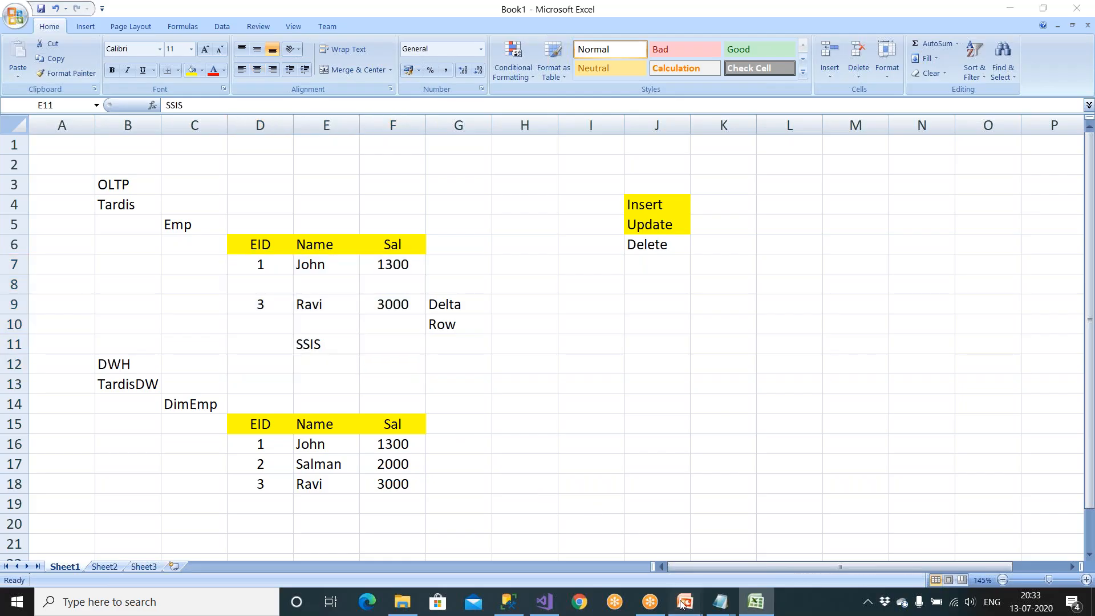
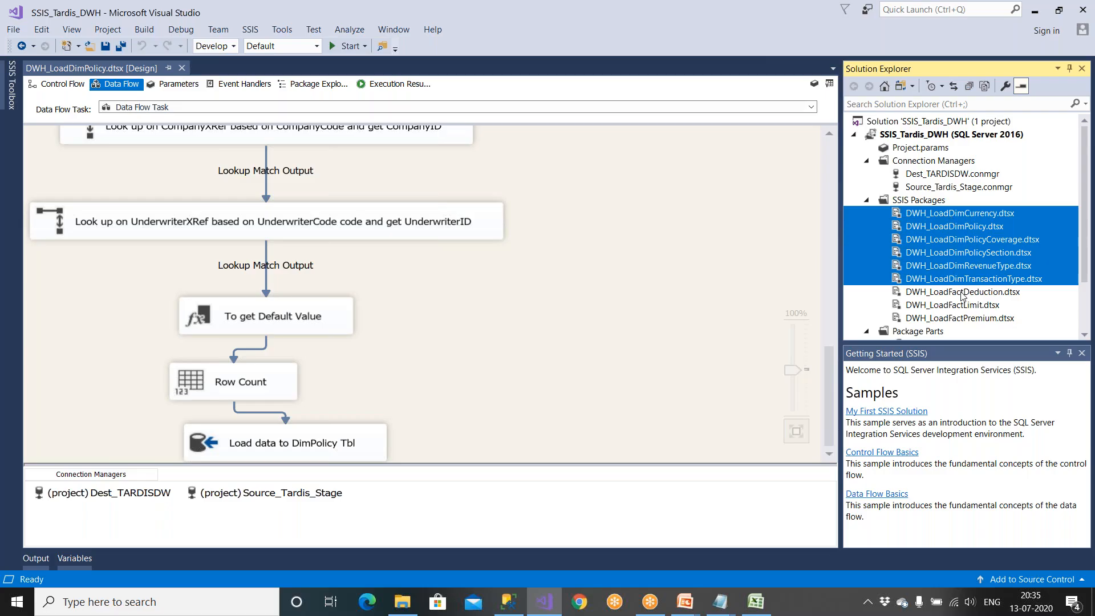
left_click(964, 292)
left_click(964, 319, "shift")
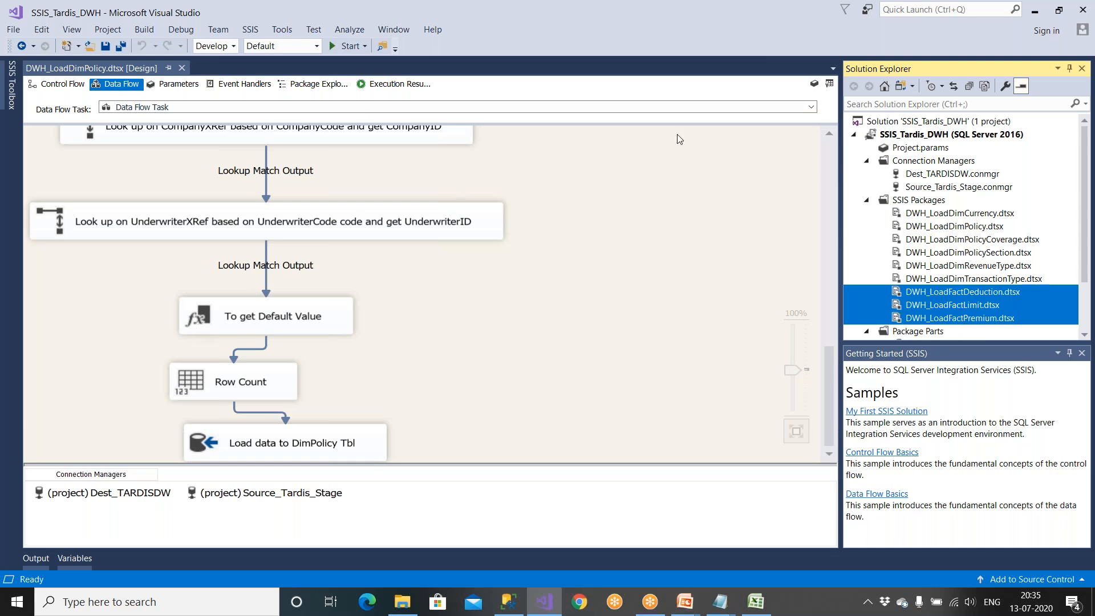
left_click(1085, 11)
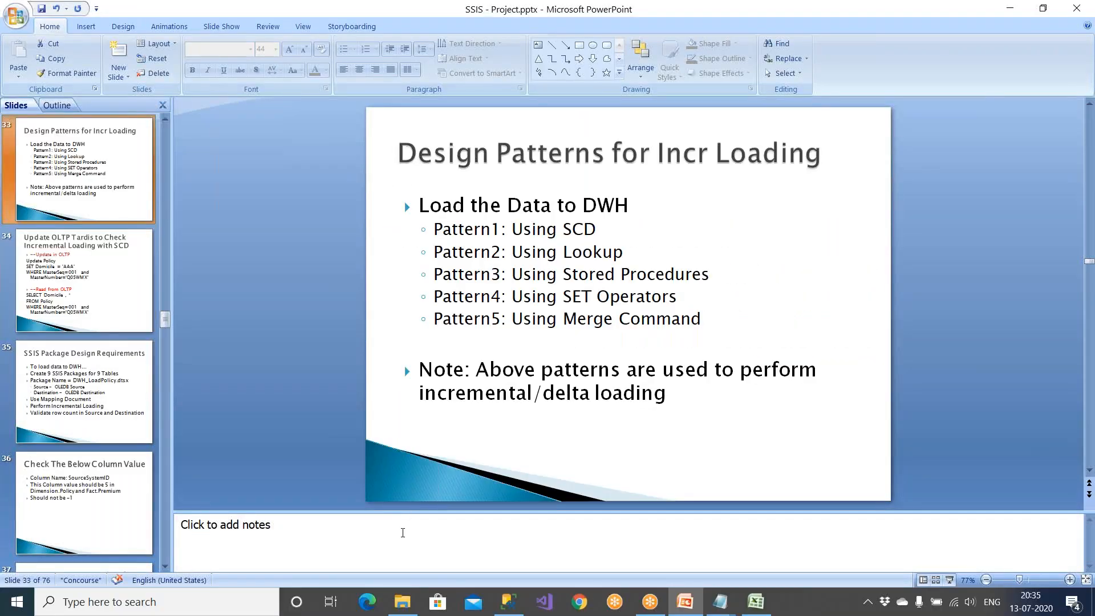
Switch to SQL Server Management Studio and collapse the TARDISDW database and the Databases folder
left_click(509, 602)
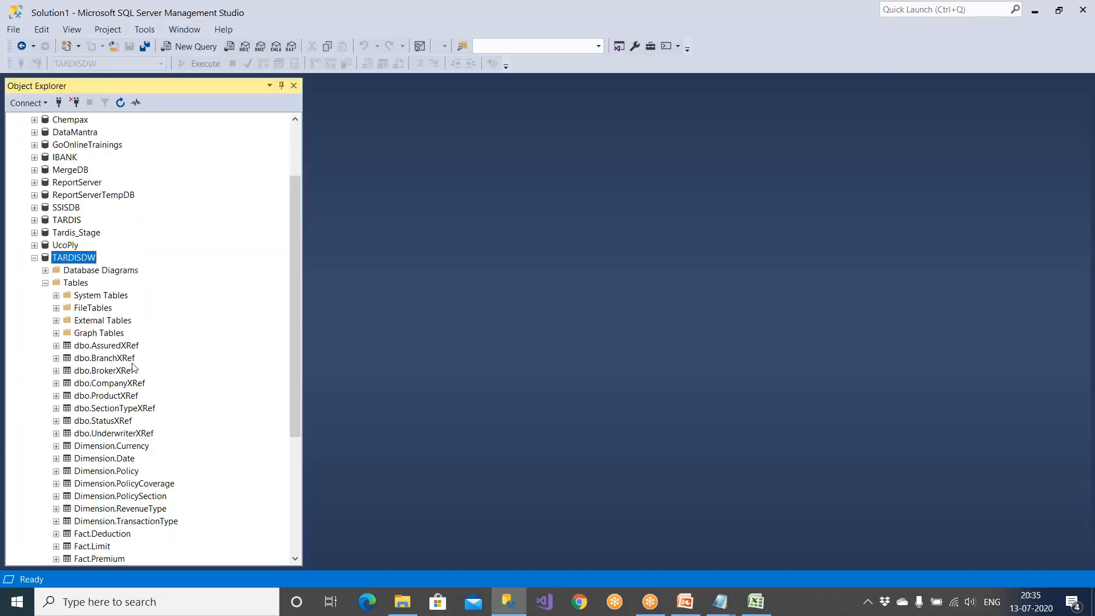
left_click(35, 257)
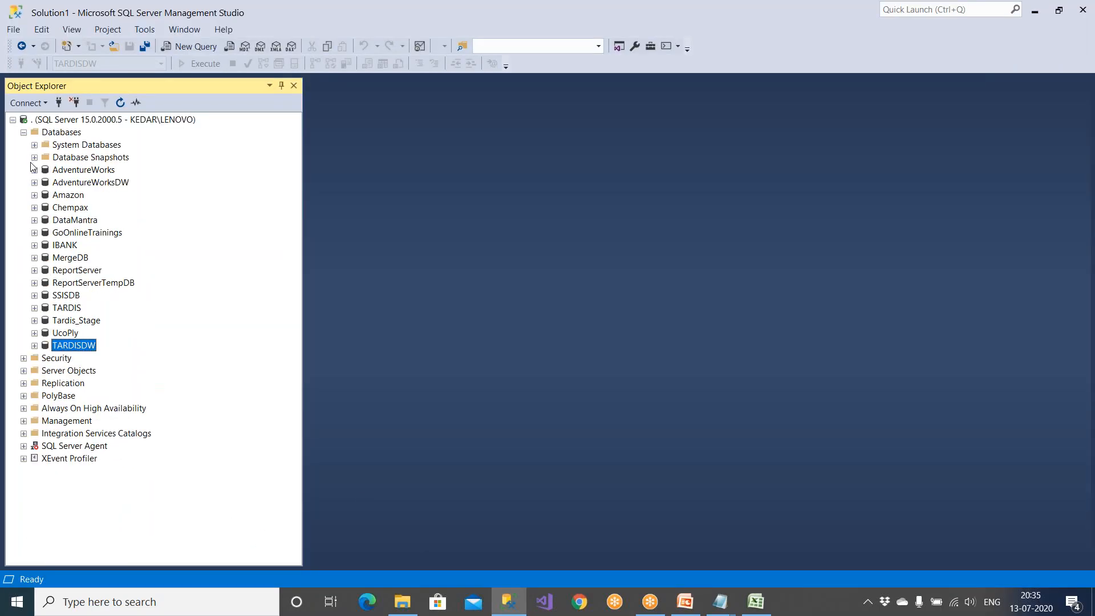
left_click(24, 133)
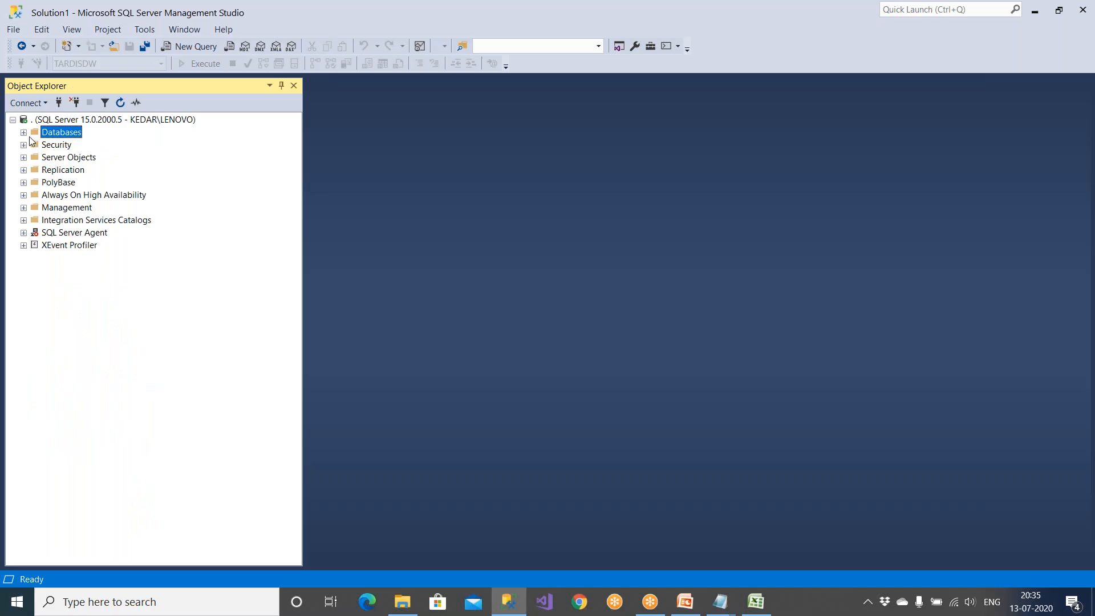
Switch to the Excel workbook and start Visual Studio 2017
left_click(754, 603)
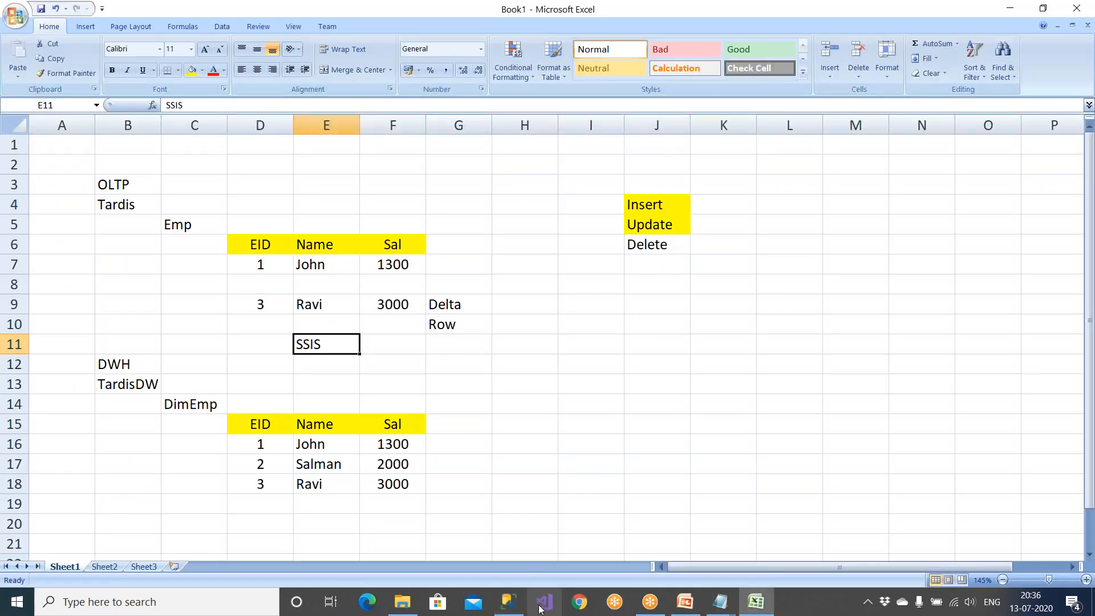
left_click(542, 604)
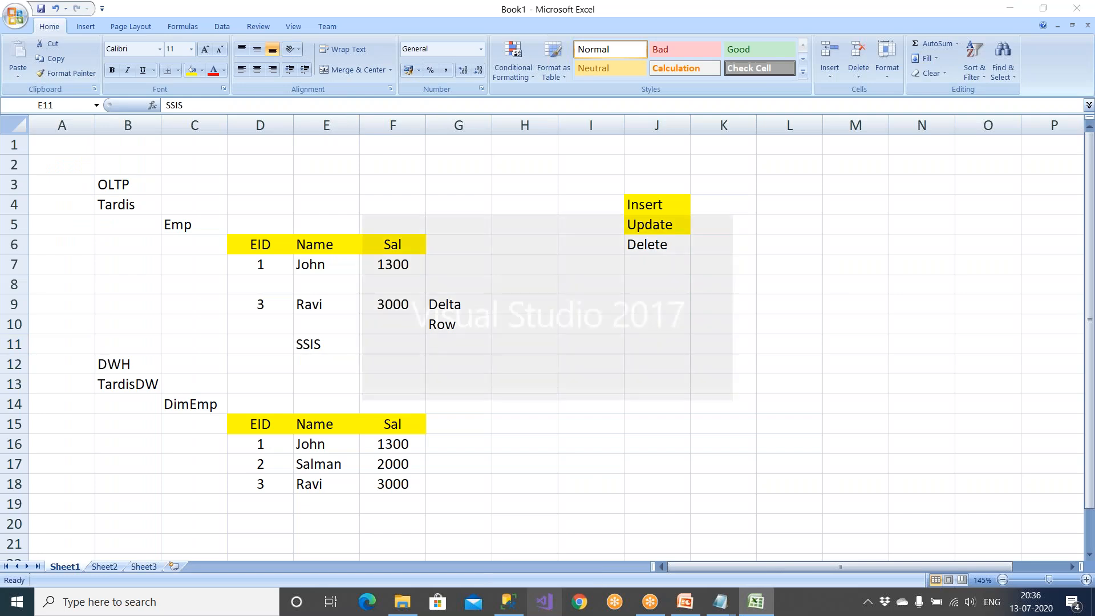
key("super")
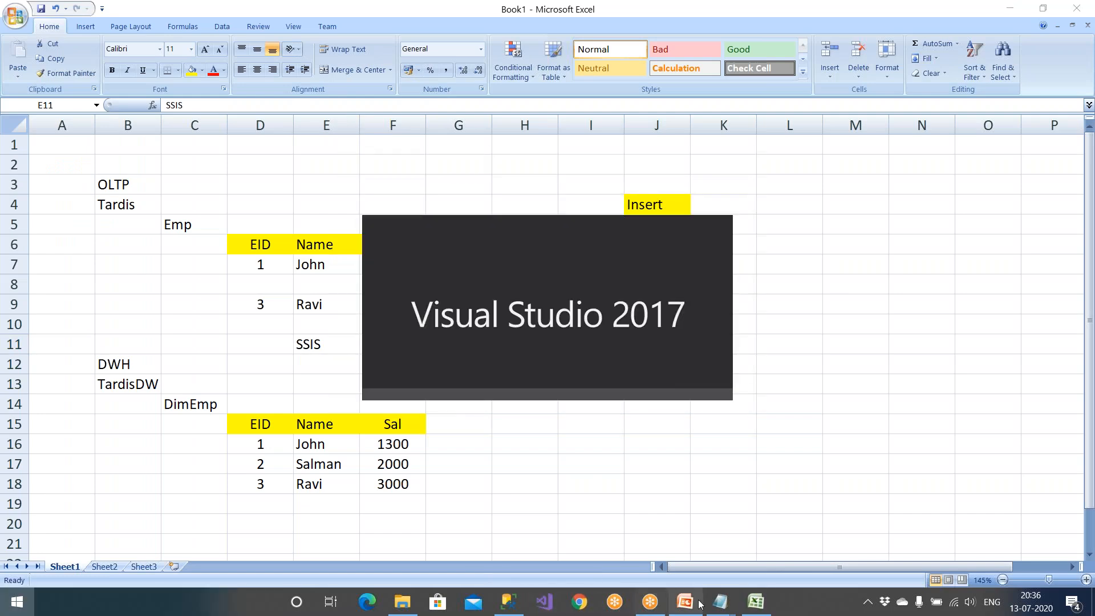
Switch to the untitled Notepad note and replace its text with "Create New SSIS Project"
mouse_move(721, 603)
left_click(780, 561)
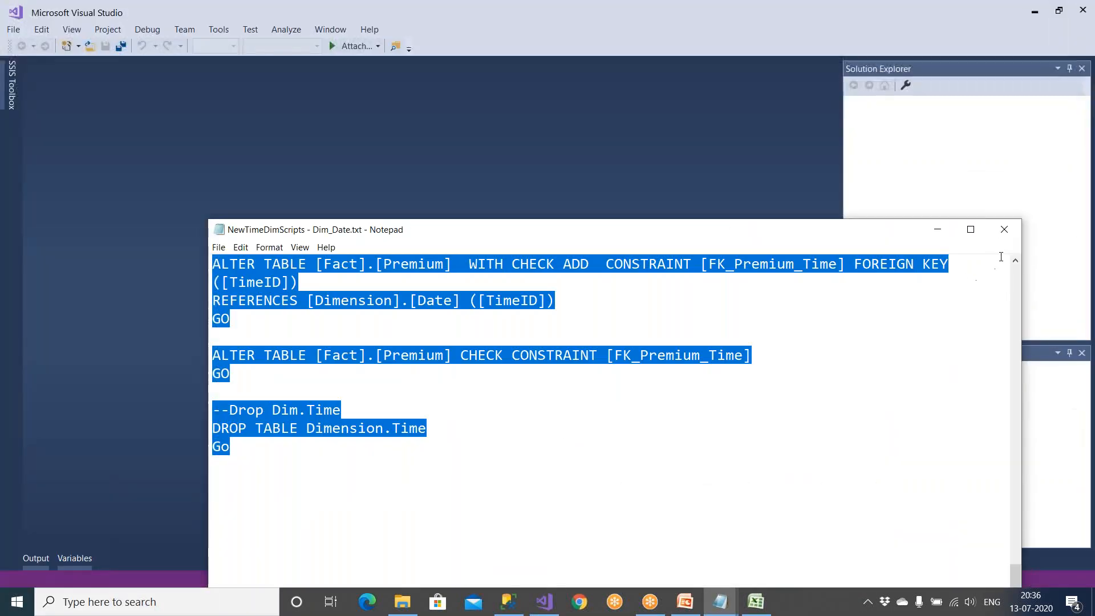
left_click(721, 602)
left_click(538, 374)
key("ctrl+a")
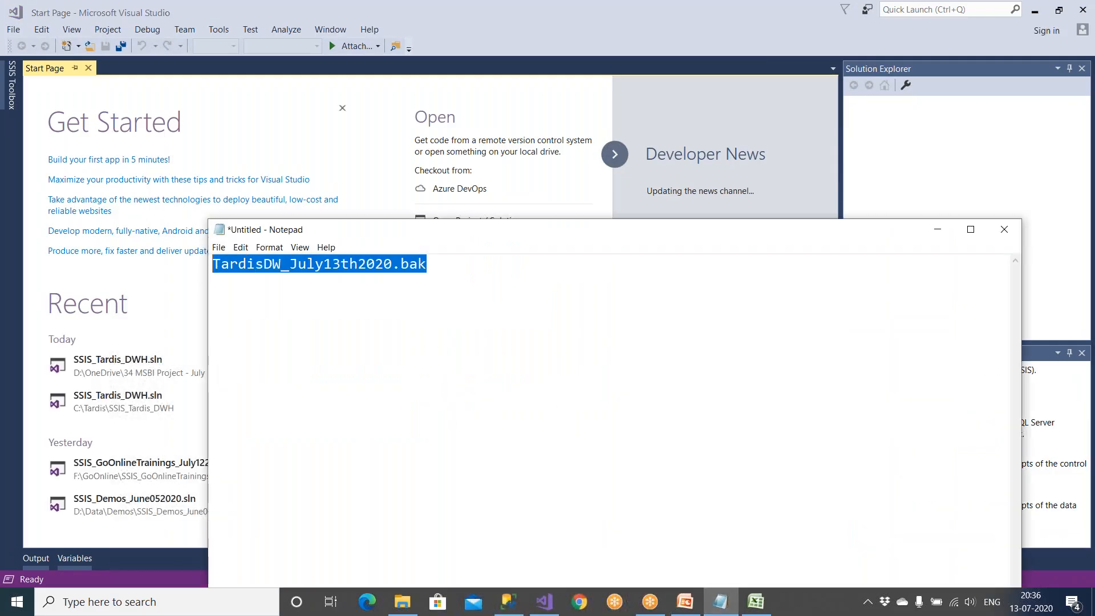
type("Create ")
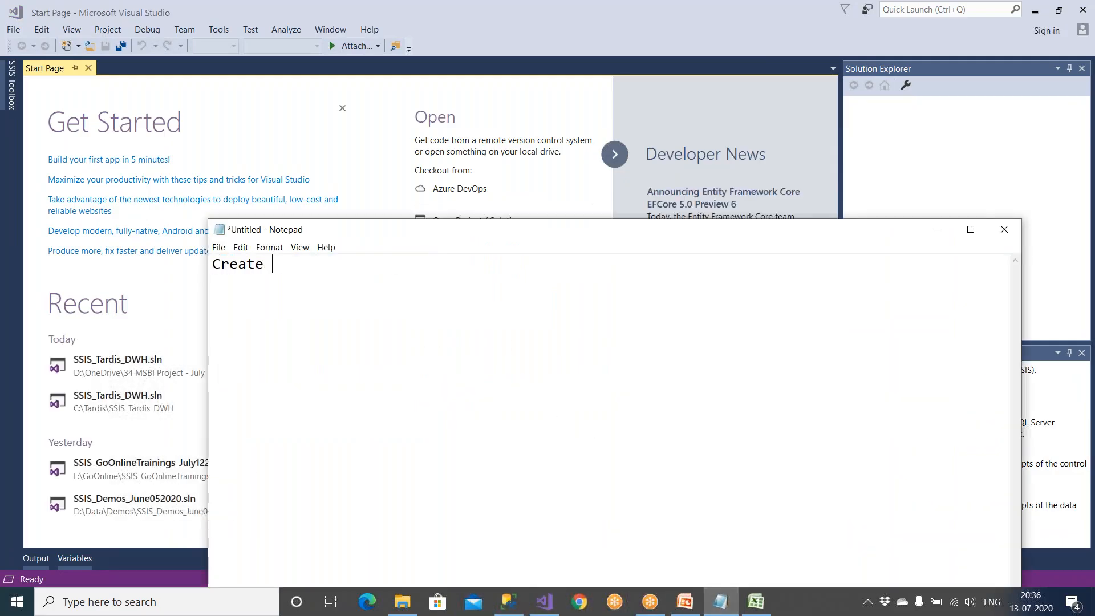
type("New SSIS pro")
key("BackSpace")
key("BackSpace")
key("BackSpace")
type("Project")
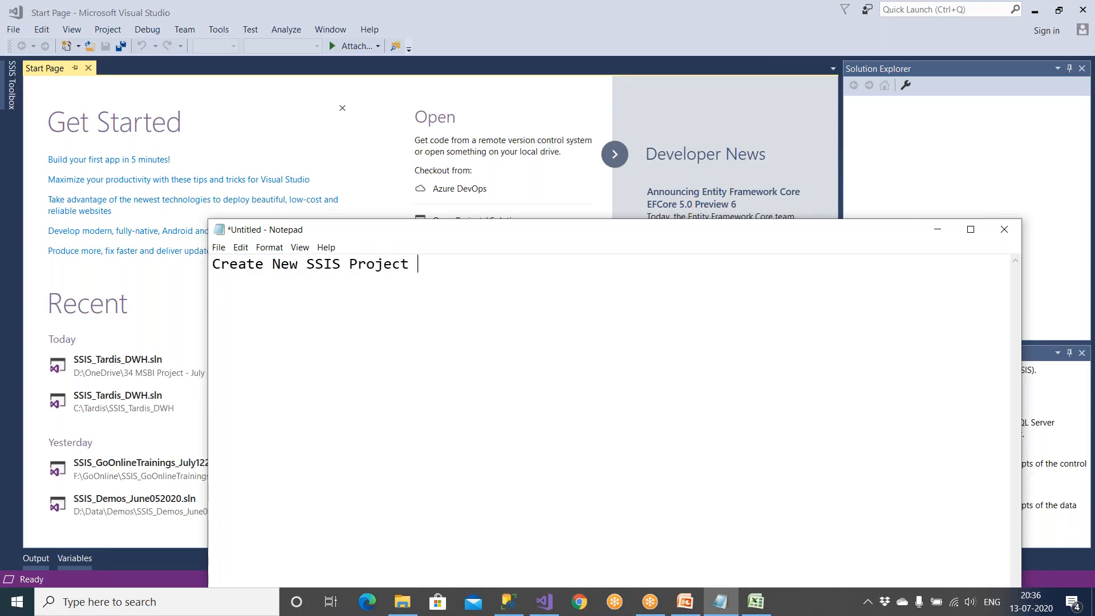
Add the project name SSIS_TardisDW_Lookup below the note's heading, separated by a blank line
key("Return")
key("Return")
type("SSIS_Tardoiis")
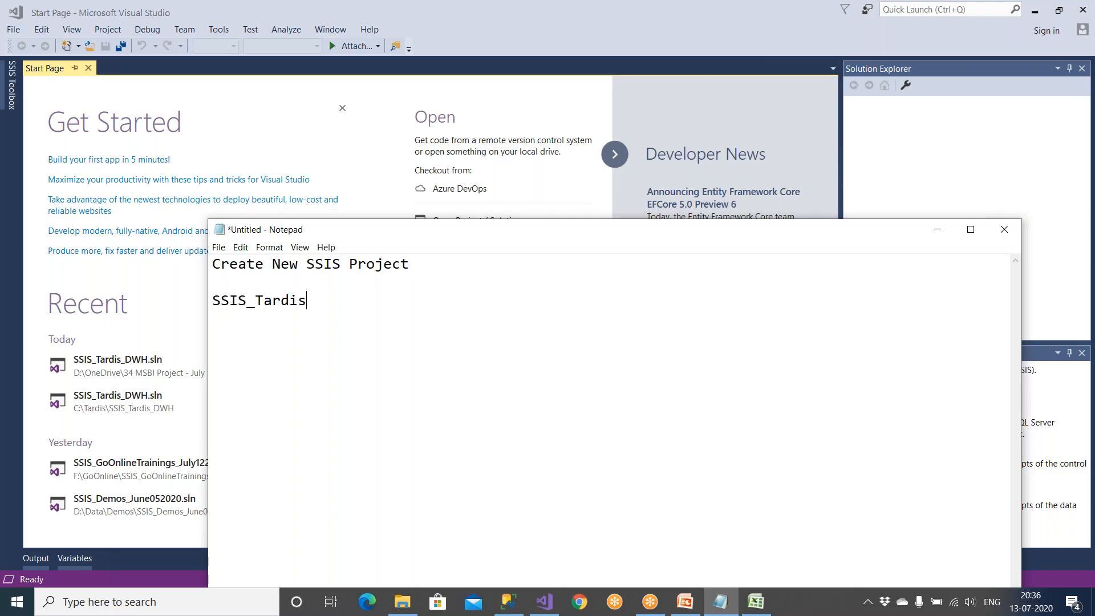
type("DW_Lookup")
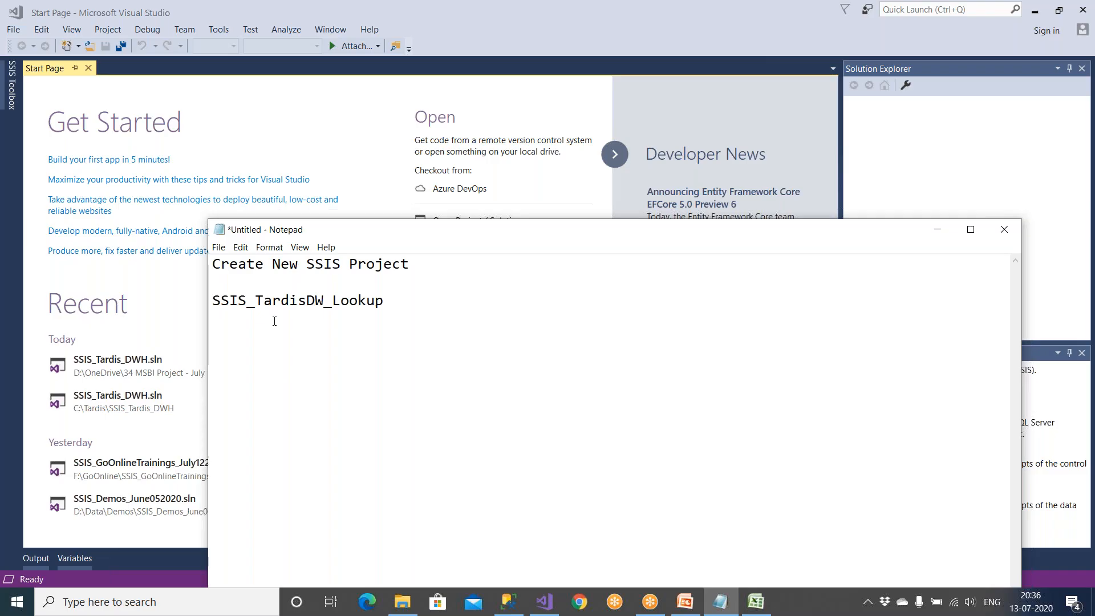
Switch to PowerPoint, change Pattern1 to "Using Lookup" and Pattern2 to "Using SCD" on the Design Patterns slide, and save the presentation
left_click(685, 602)
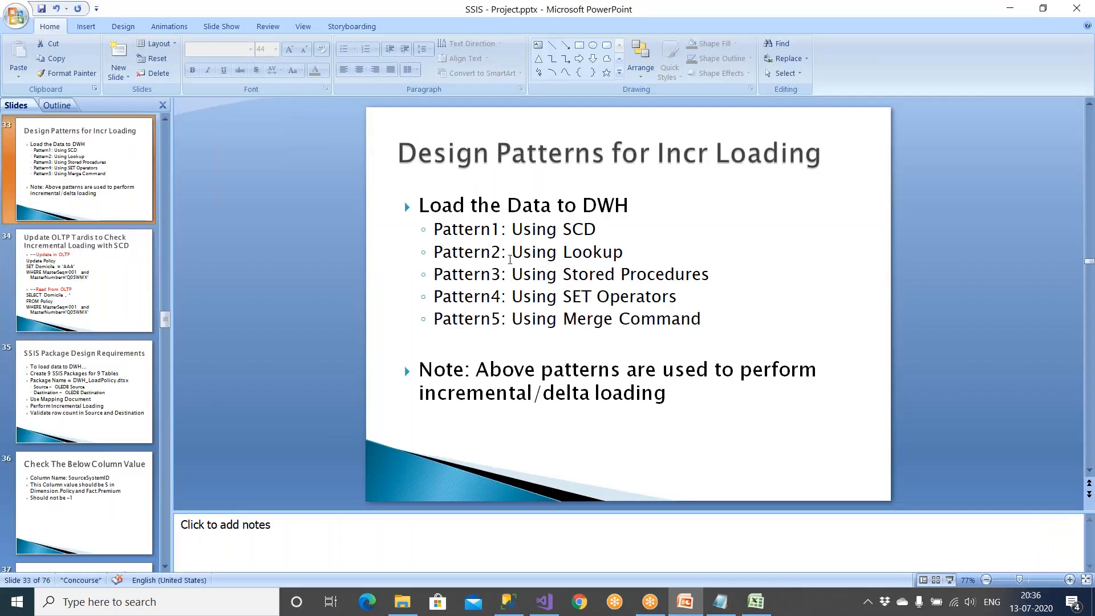
left_click_drag(514, 254, 622, 253)
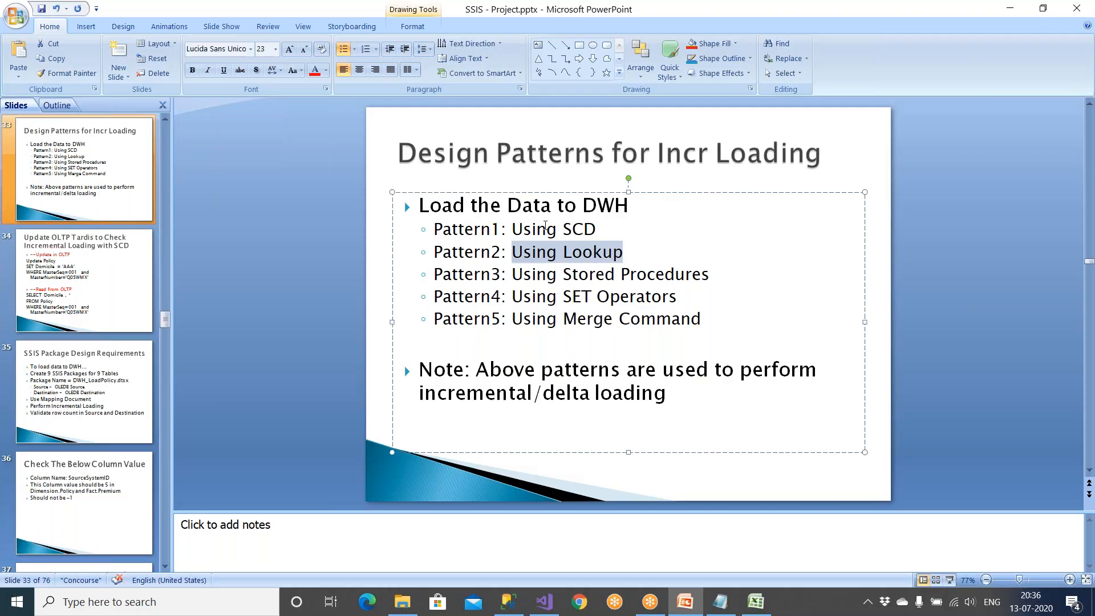
left_click_drag(514, 229, 565, 229)
double_click(569, 230)
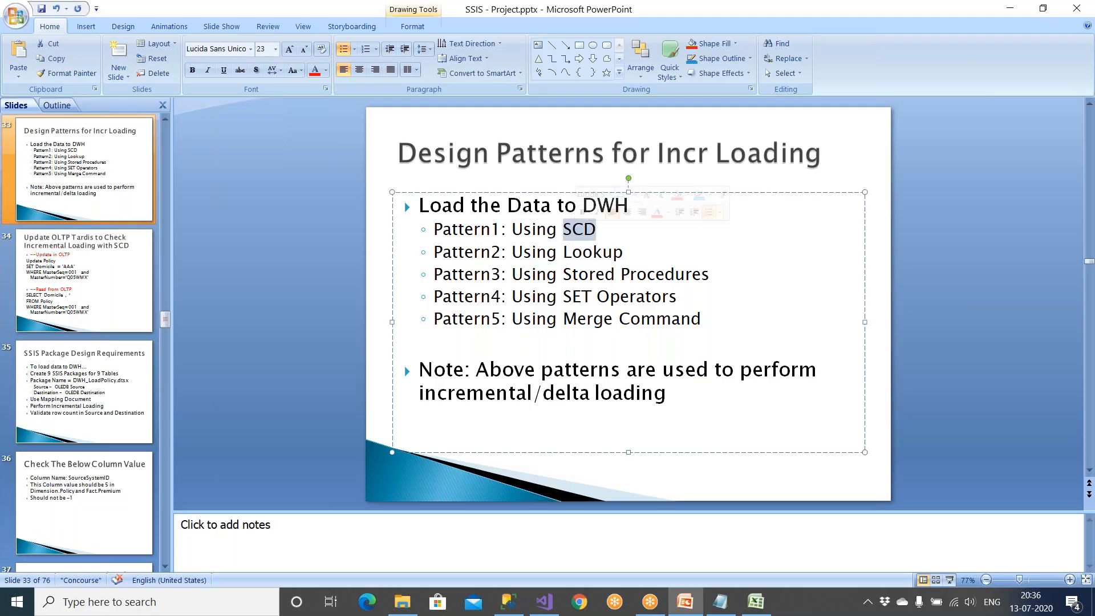
type("Lookup")
double_click(574, 251)
type("SCD")
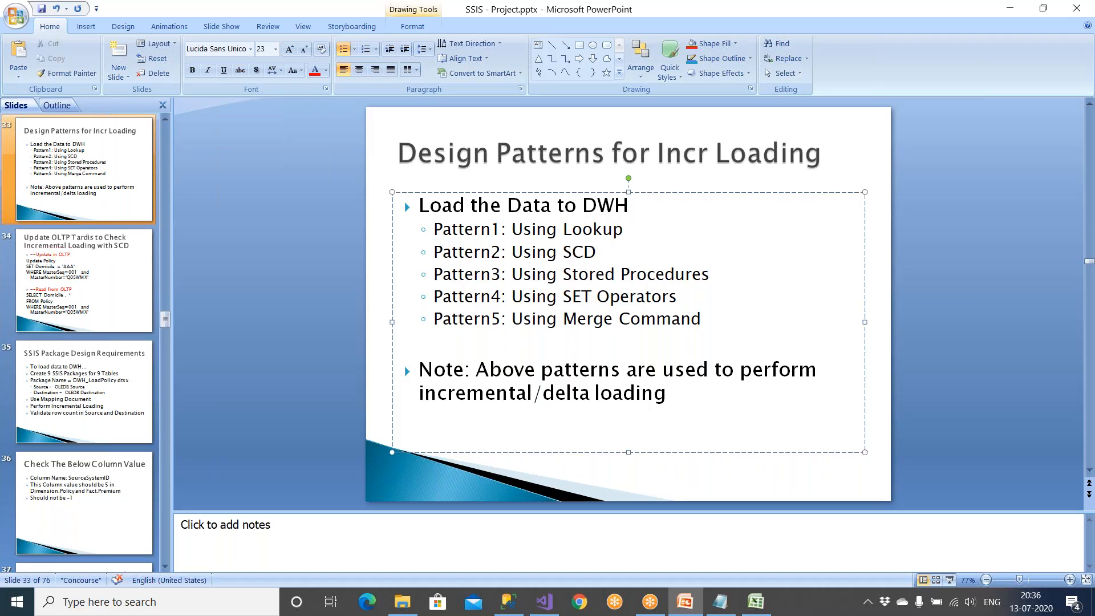
key("ctrl+s")
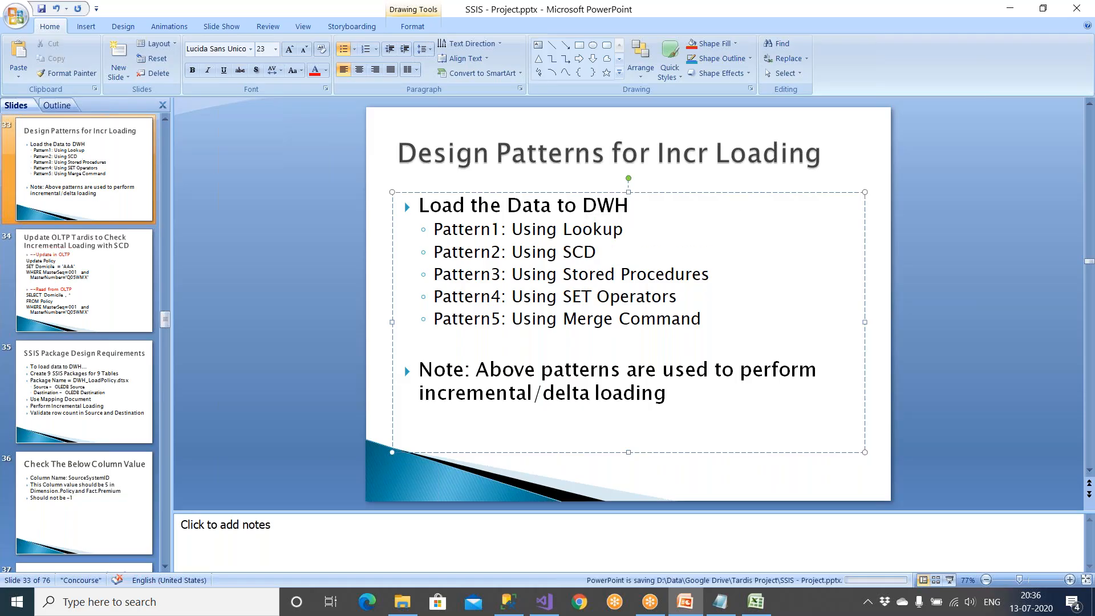
Show the Design Patterns for Incr Loading slide full screen to review the five patterns
key("shift+F5")
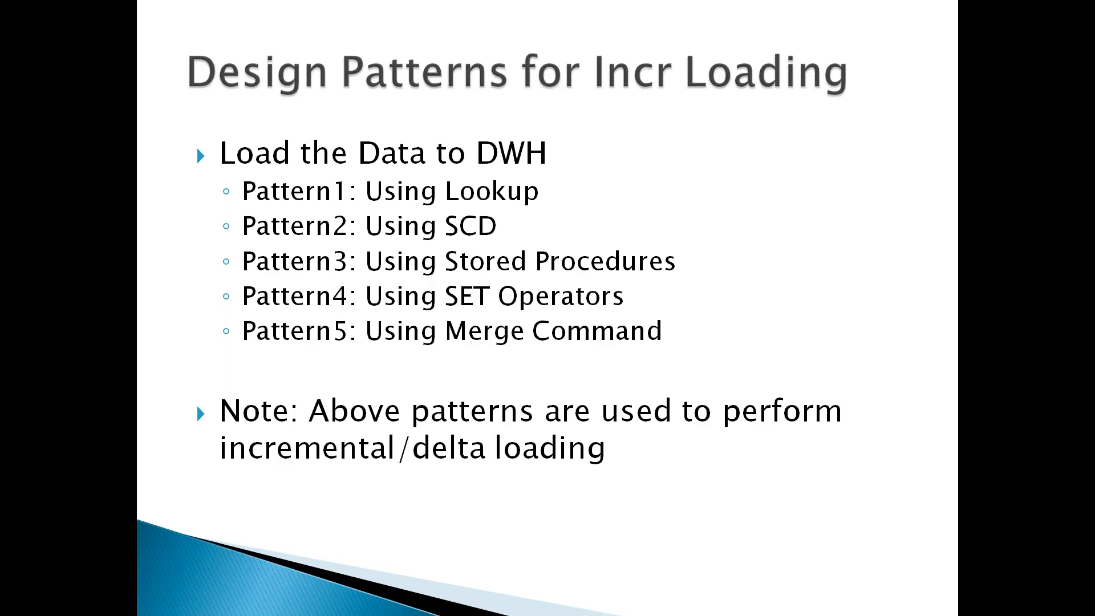
key("alt+Tab")
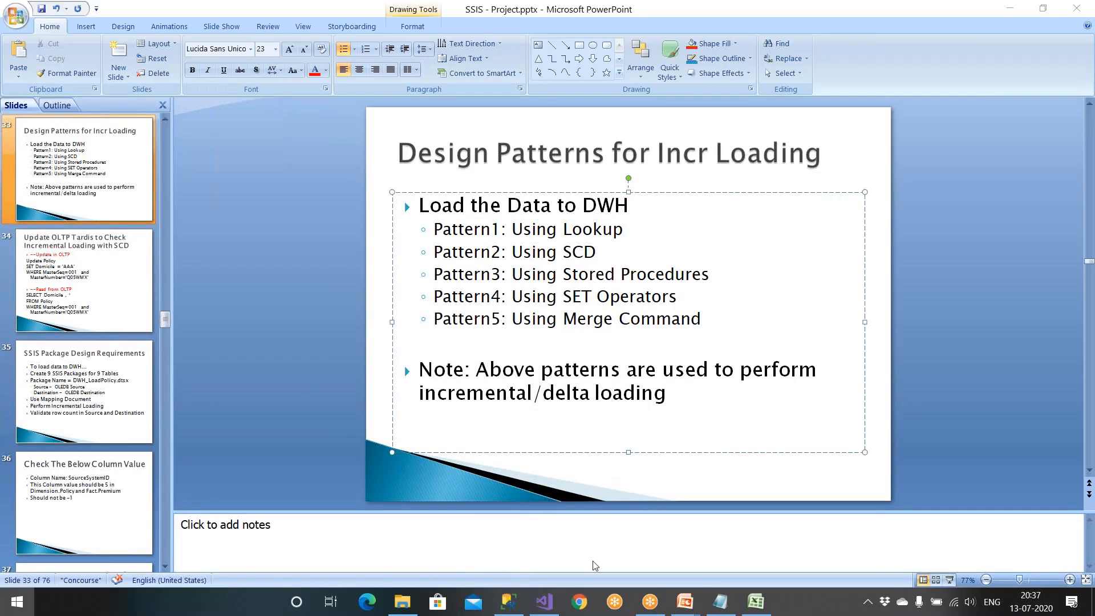
Switch to Visual Studio and start a new project with the Integration Services Project template
left_click(544, 602)
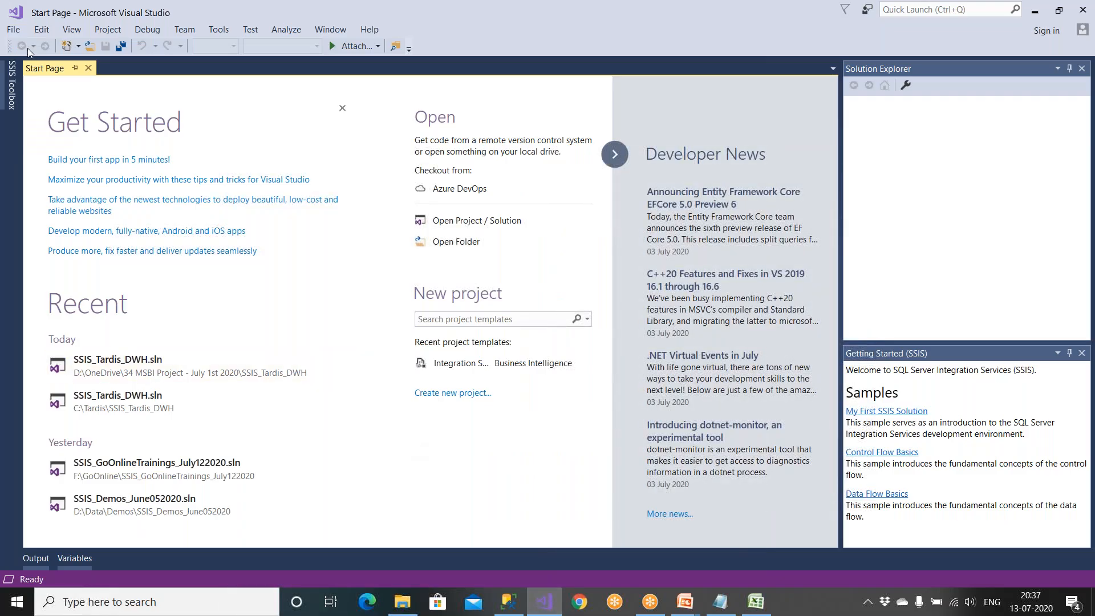
left_click(14, 32)
mouse_move(30, 47)
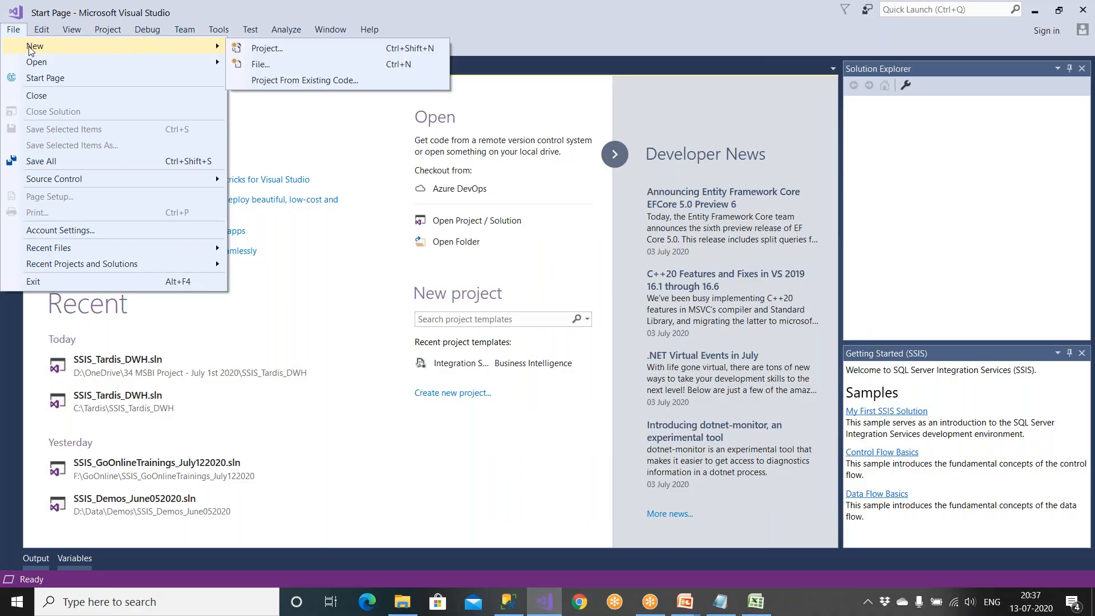
left_click(260, 49)
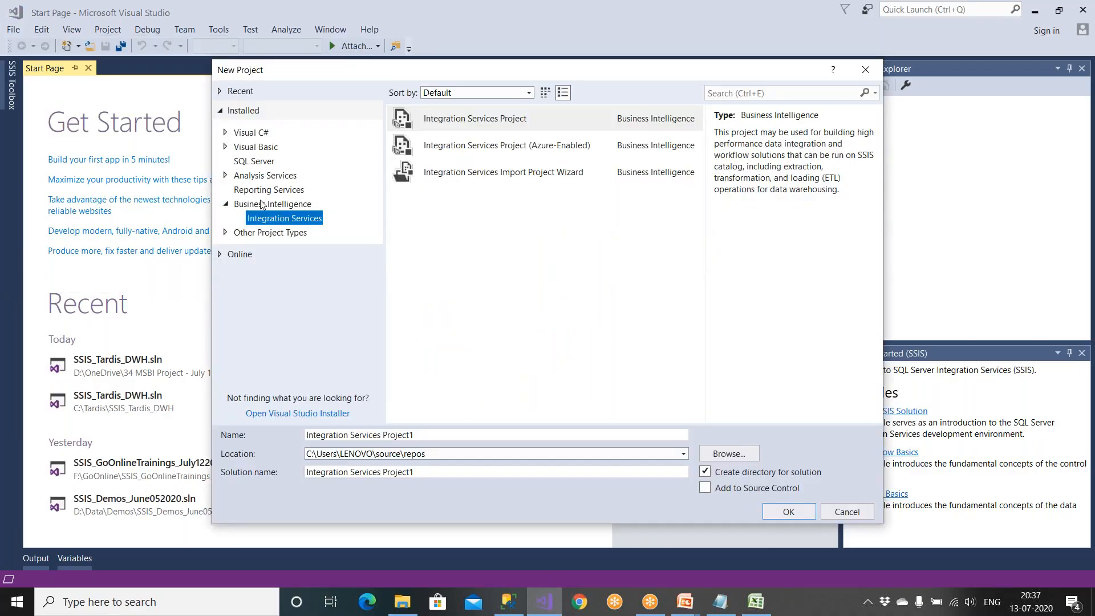
left_click(463, 127)
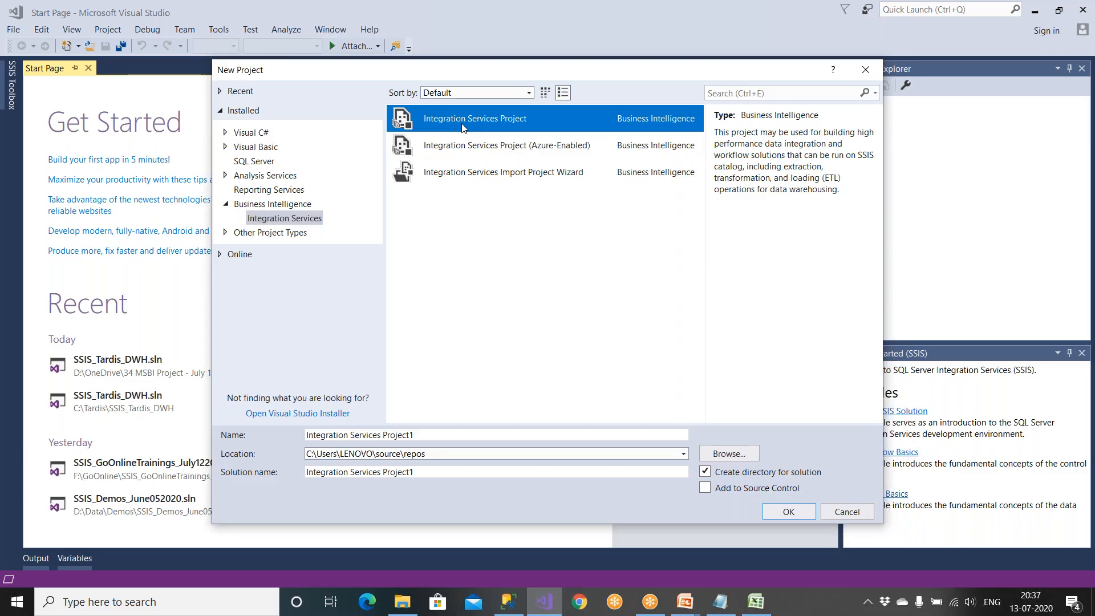
Name the new project SSIS_TardisDW_Lookup, copying the name from the Notepad note
left_click(373, 435)
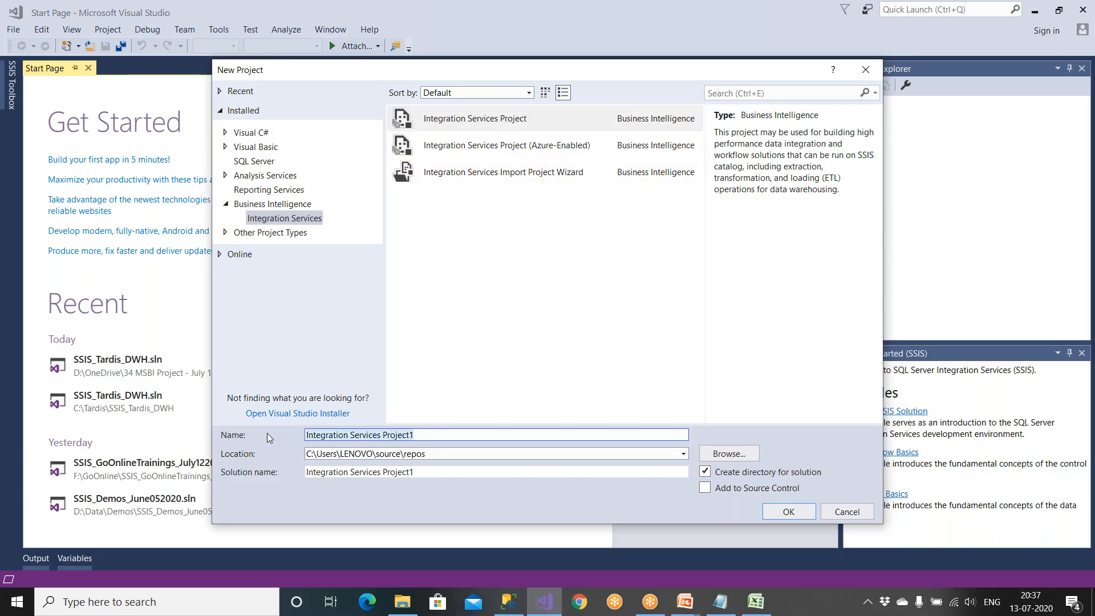
left_click(721, 602)
left_click_drag(396, 297, 143, 305)
key("ctrl+c")
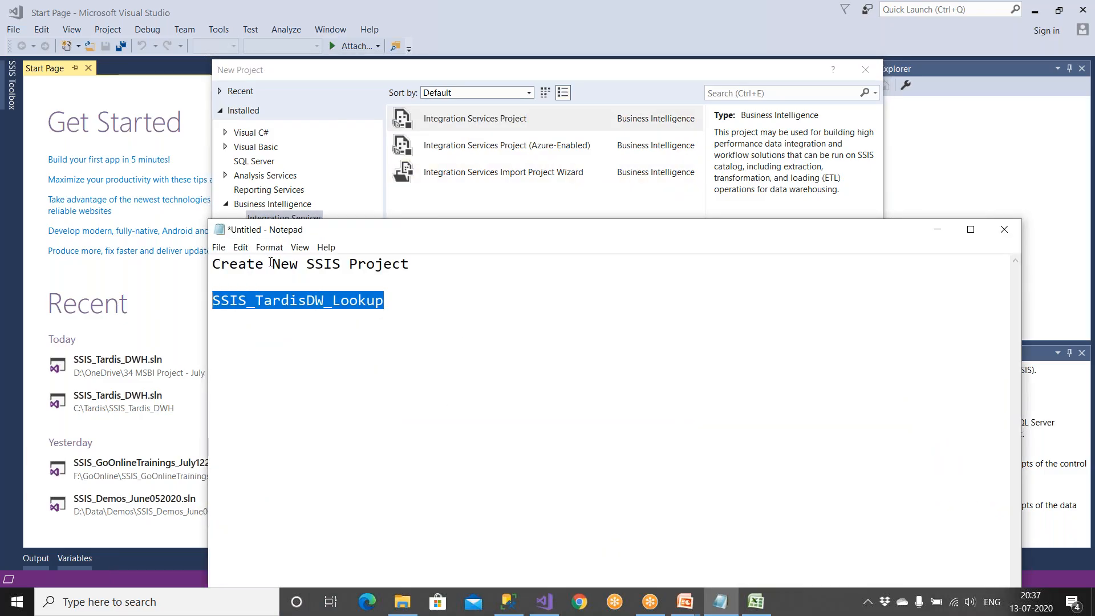
left_click(376, 210)
key("ctrl+v")
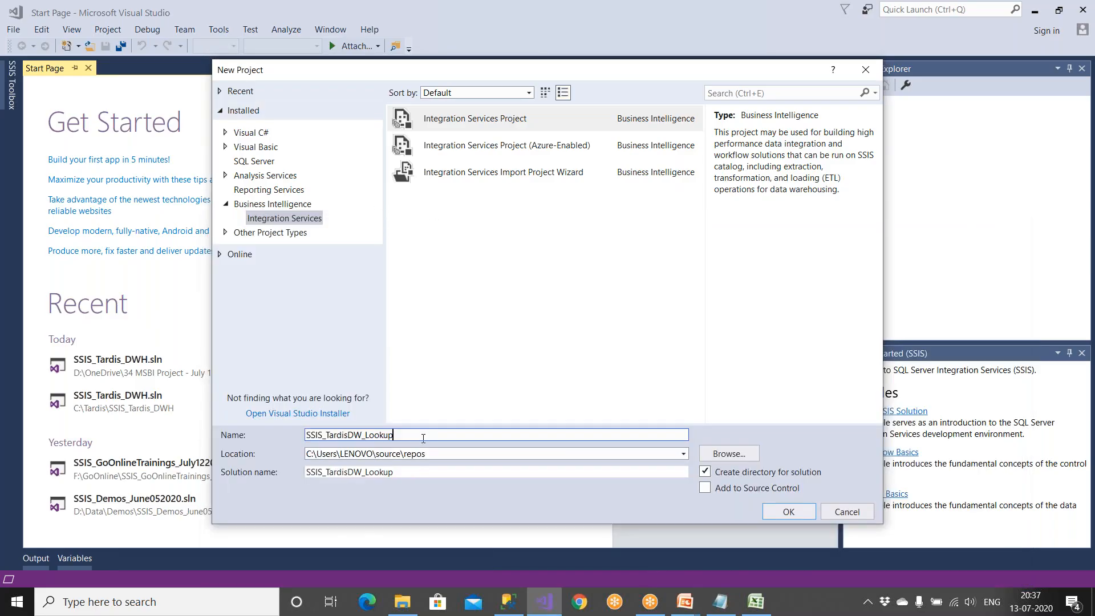
Set the project location to C:\Tardis and create the project
left_click(720, 455)
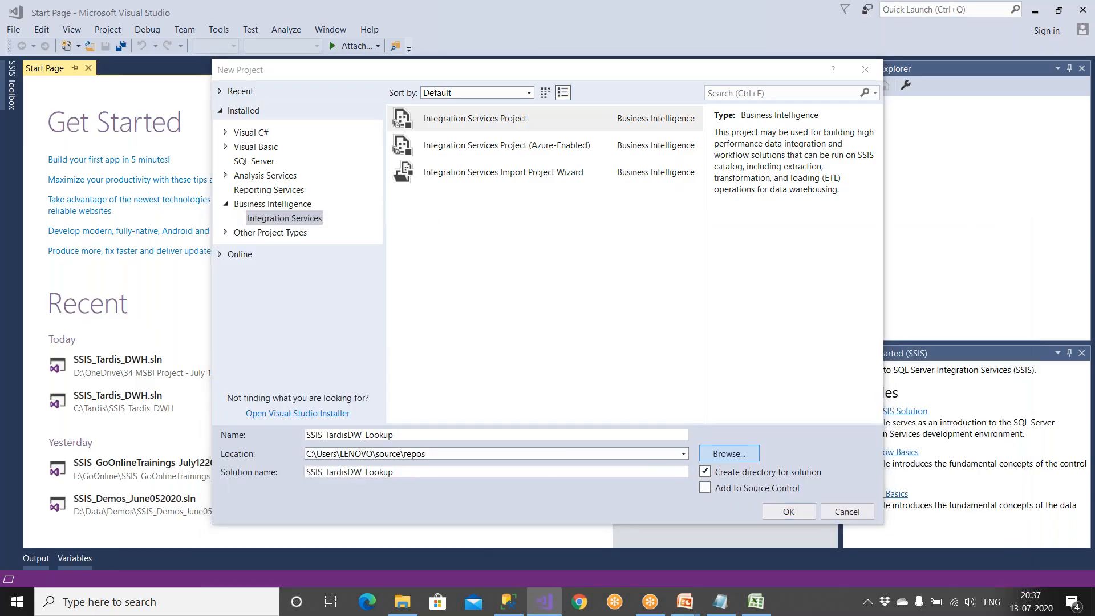
scroll(320, 451, "down", 3)
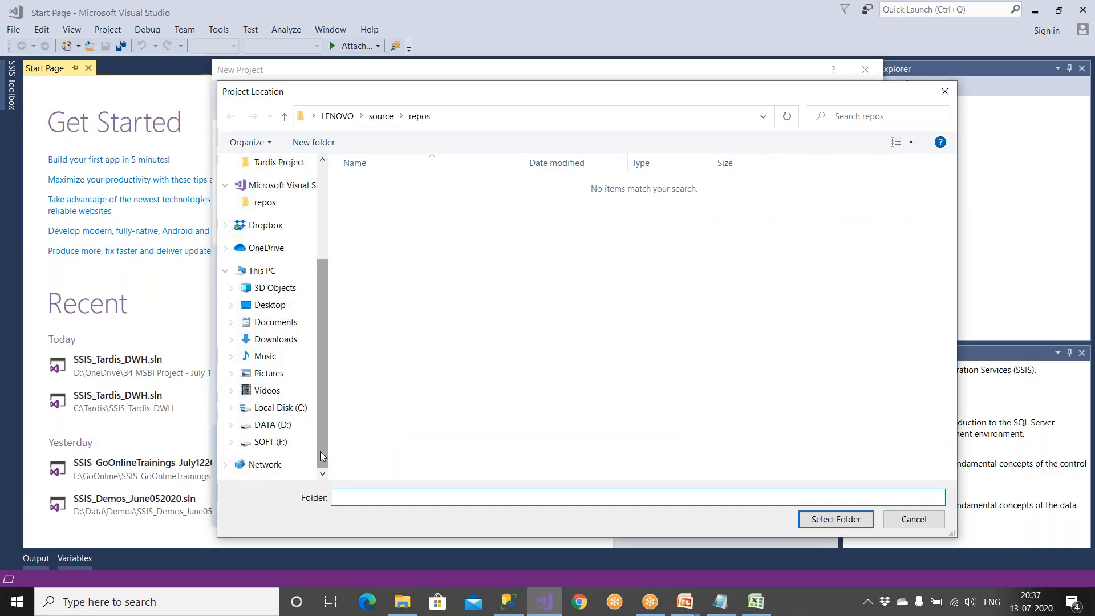
left_click(290, 408)
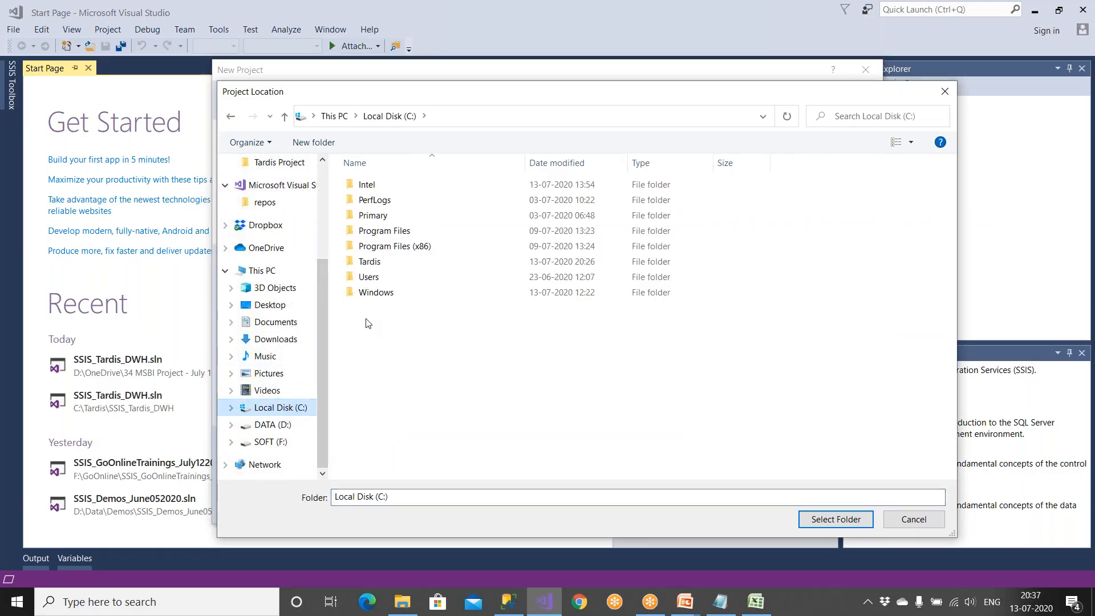
double_click(385, 263)
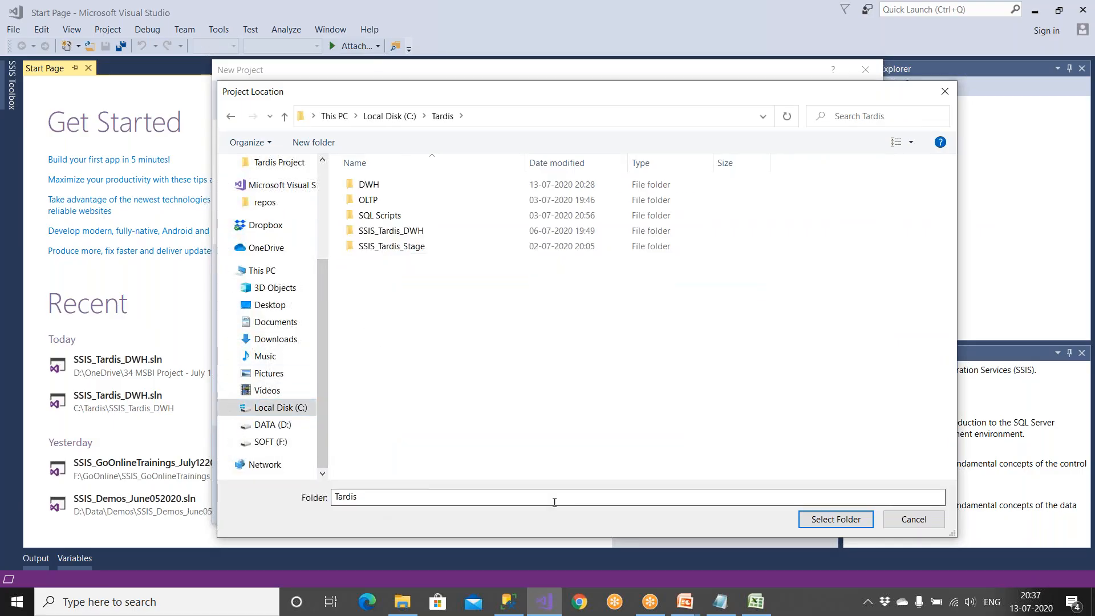
left_click(837, 520)
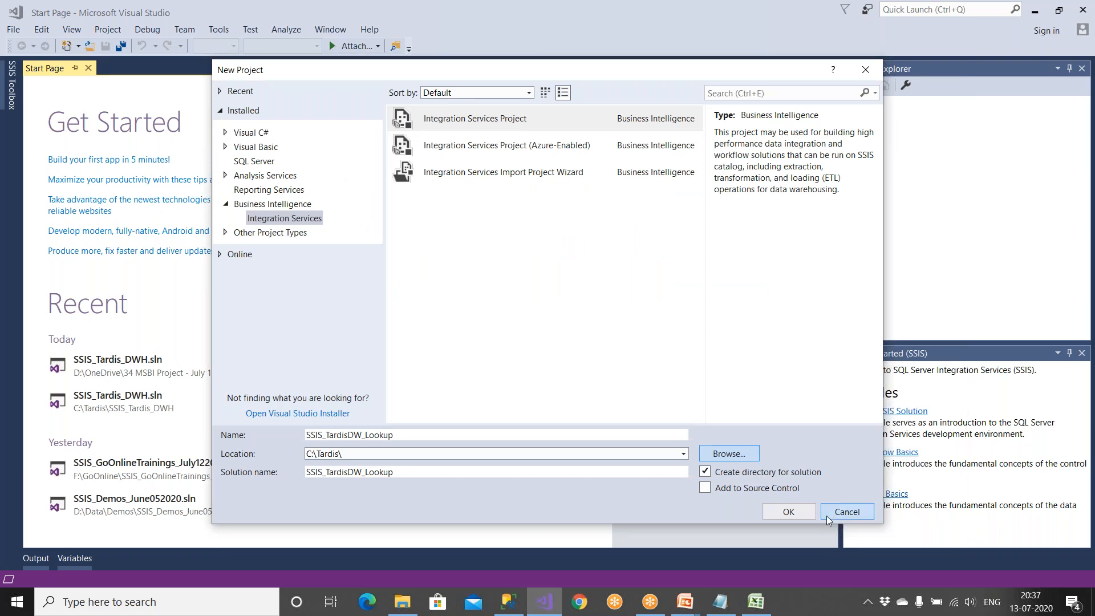
left_click(807, 513)
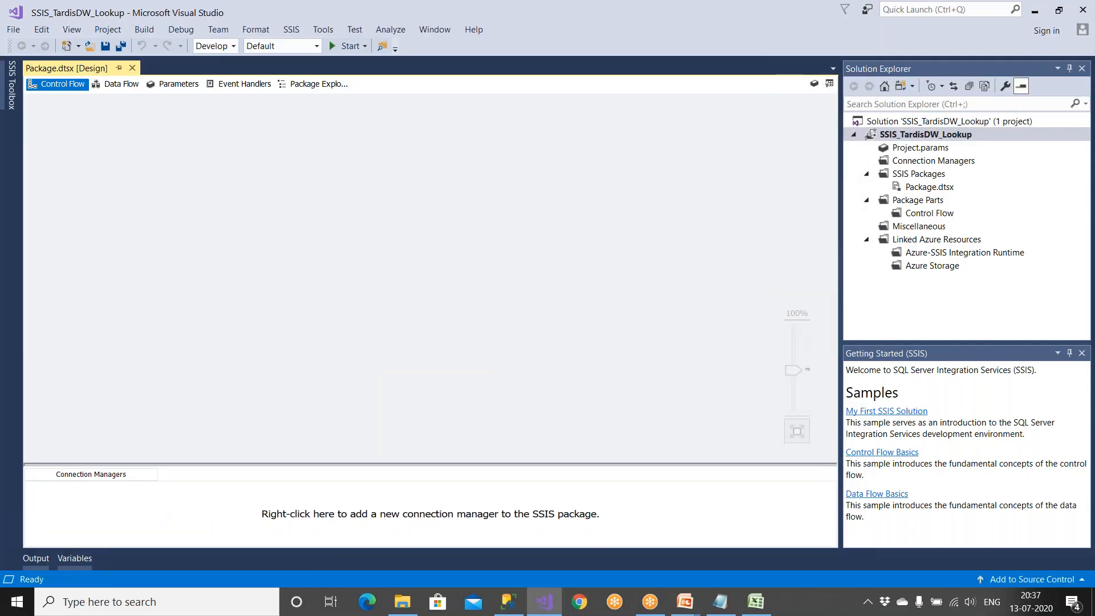
Switch to File Explorer and open the inner SSIS_Tardis_DWH project folder under "34 MSBI Project - July 1st 2020" in OneDrive
left_click(406, 603)
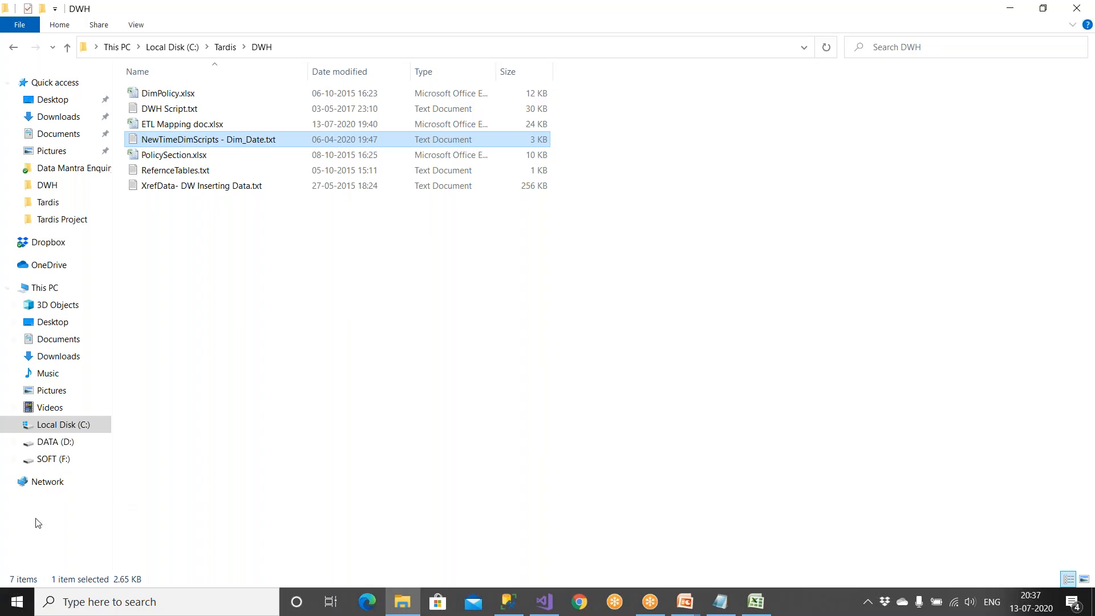
left_click(57, 460)
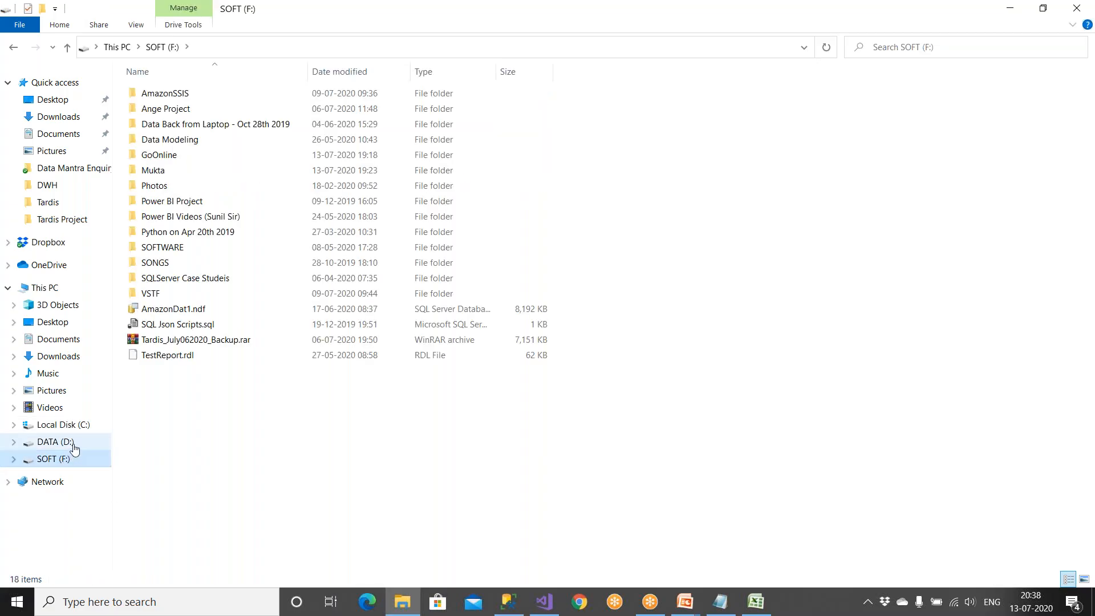
left_click(57, 266)
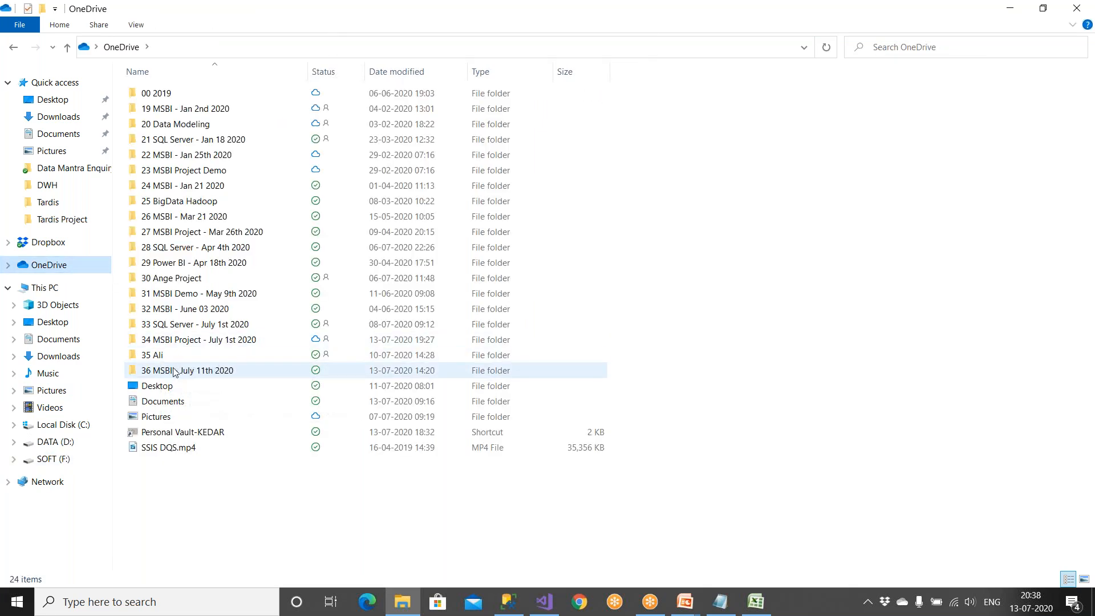
double_click(183, 342)
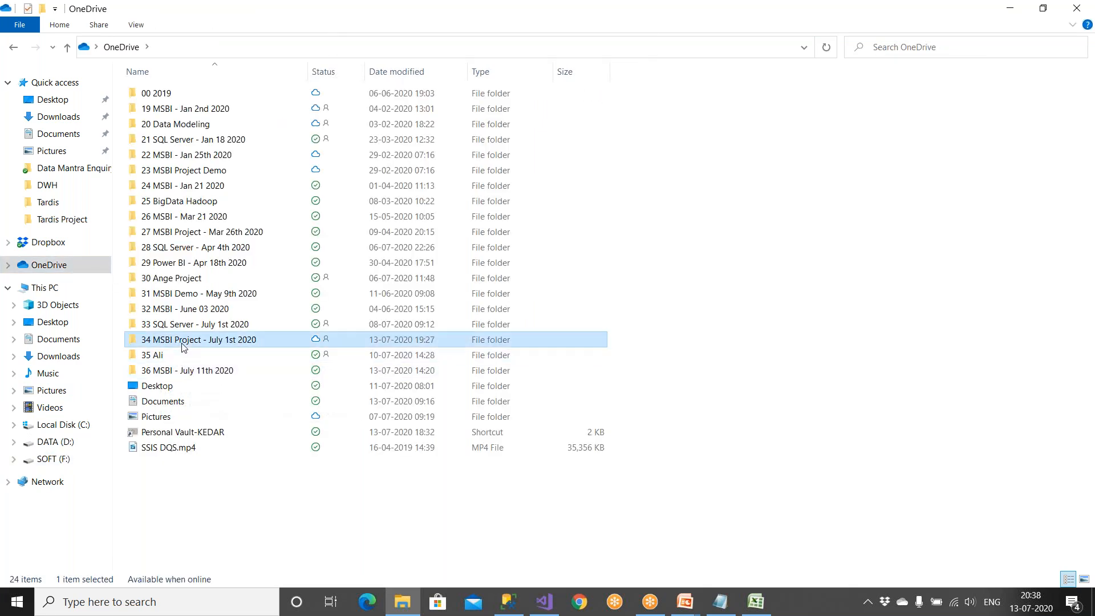
double_click(184, 116)
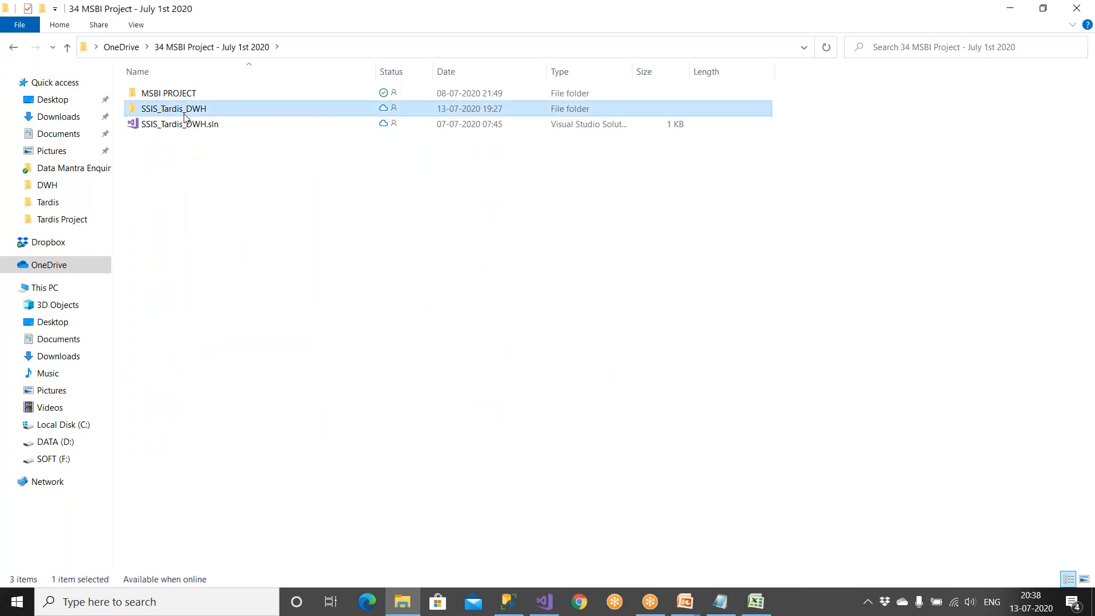
double_click(184, 112)
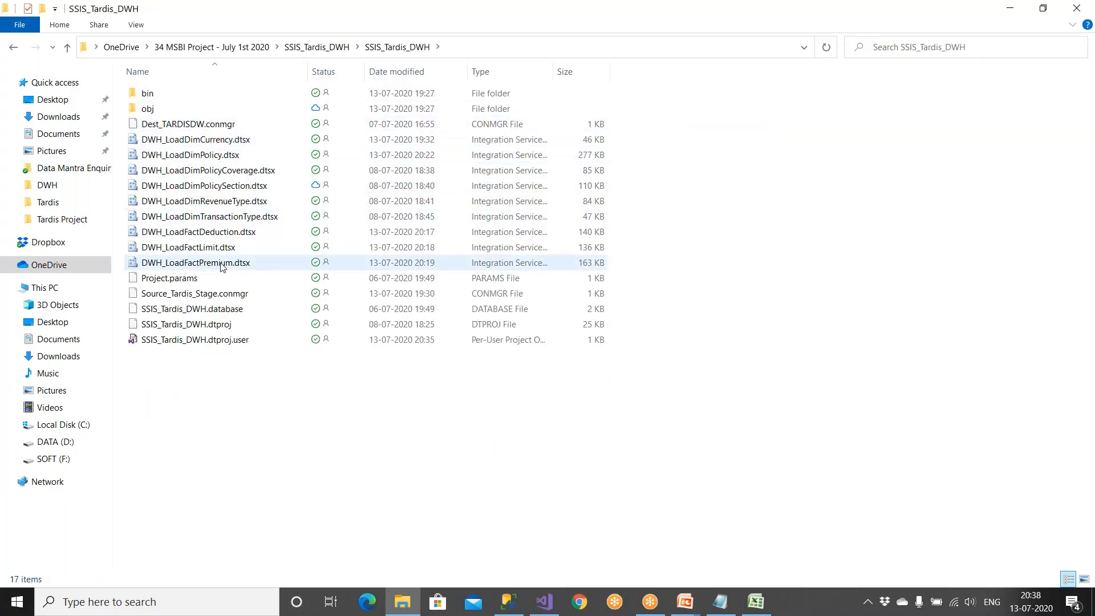
Try to bring DWH_LoadDimCurrency.dtsx through DWH_LoadFactPremium.dtsx from the OneDrive folder in File Explorer into the SSIS Packages folder in Visual Studio
left_click(466, 50)
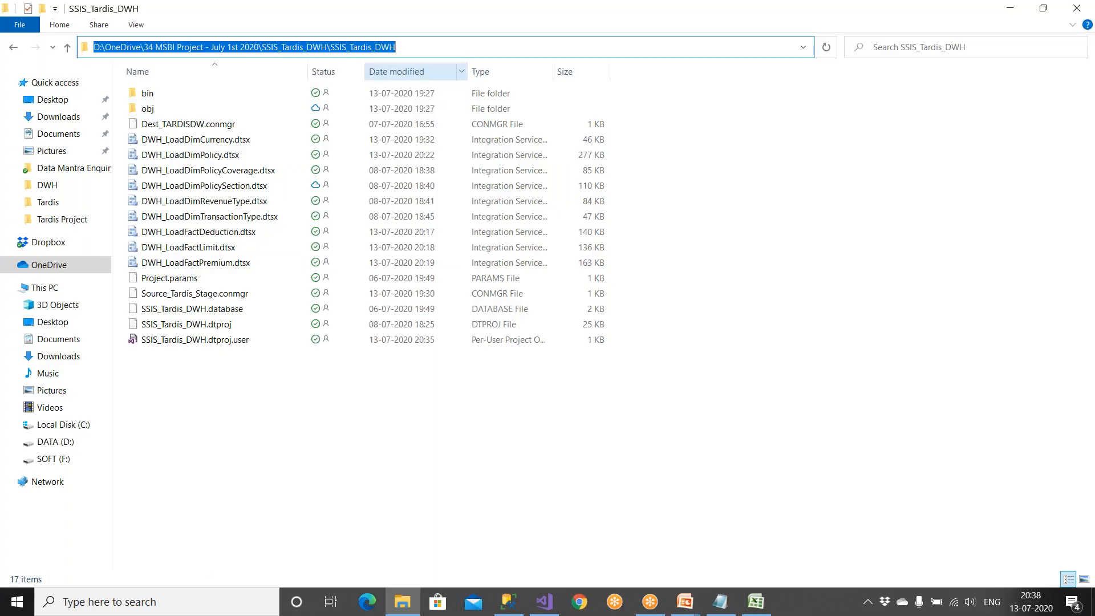
left_click(548, 603)
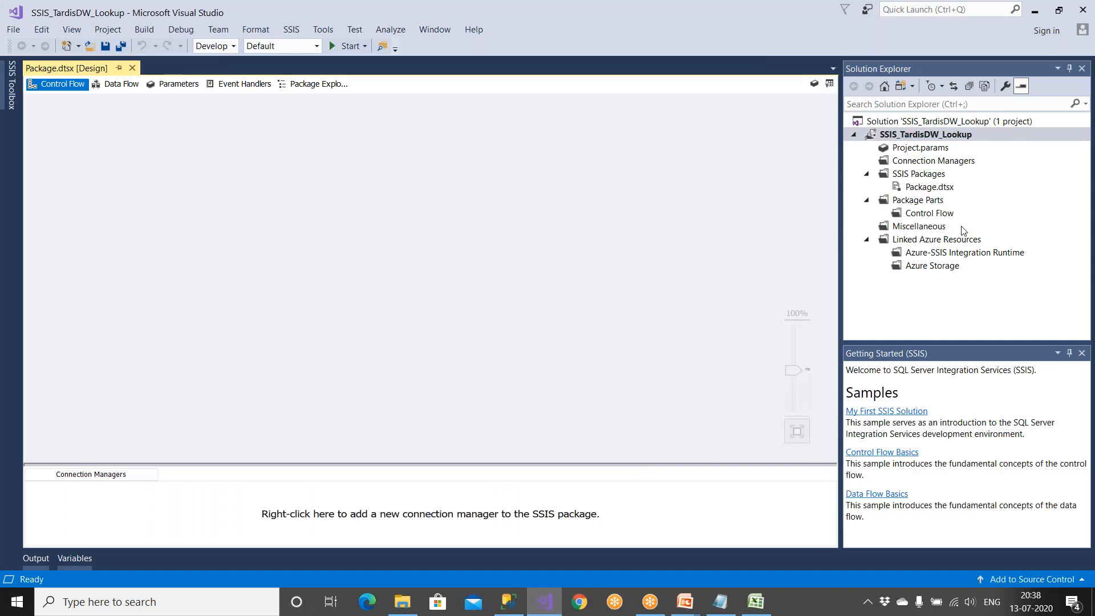
left_click(919, 177)
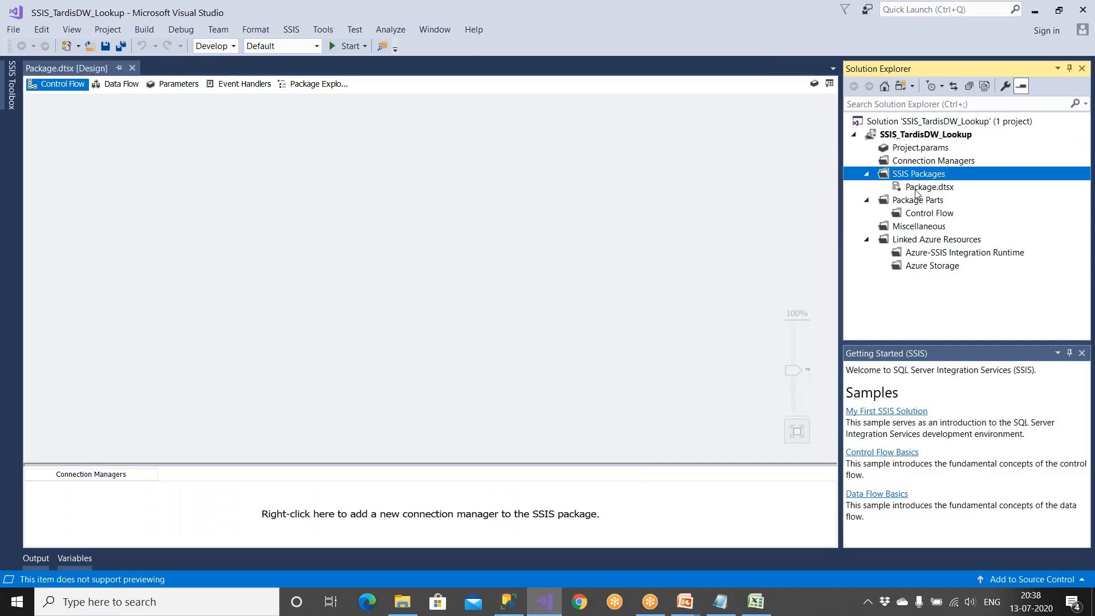
right_click(920, 177)
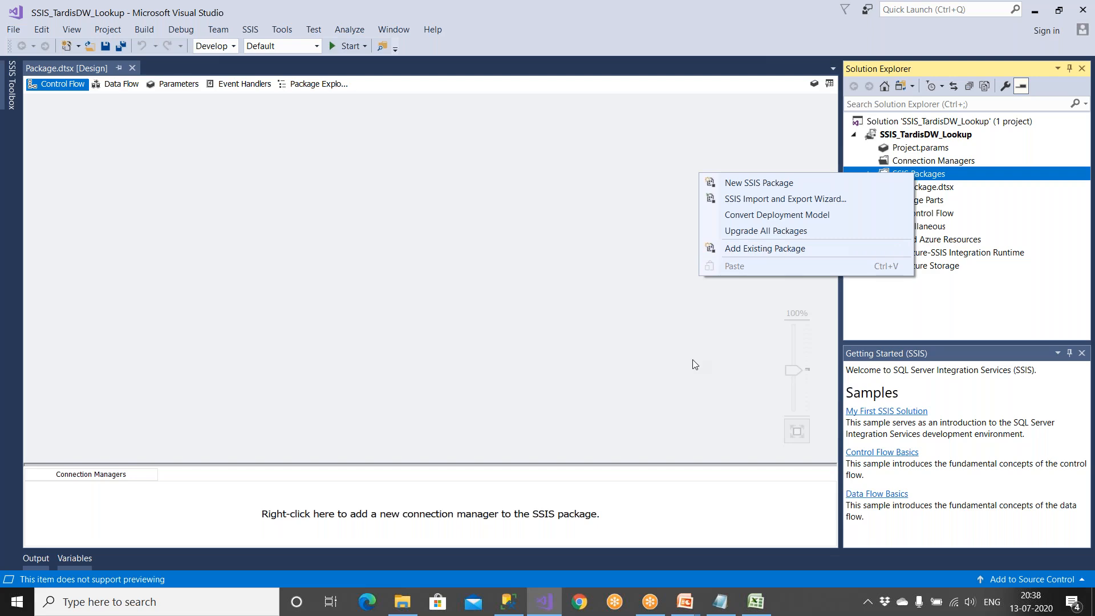
mouse_move(722, 603)
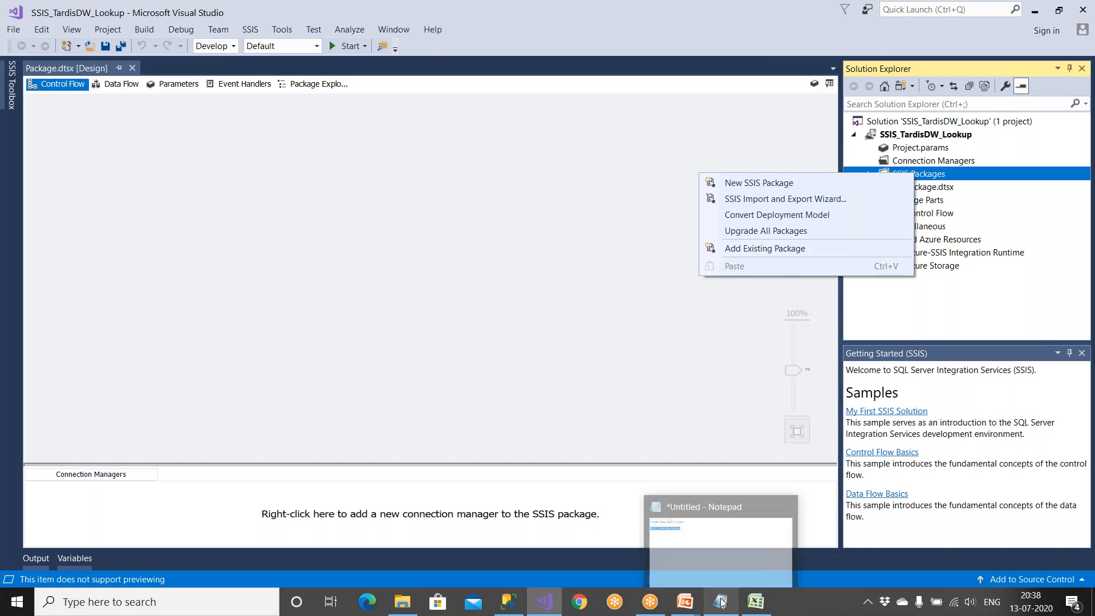
left_click(402, 602)
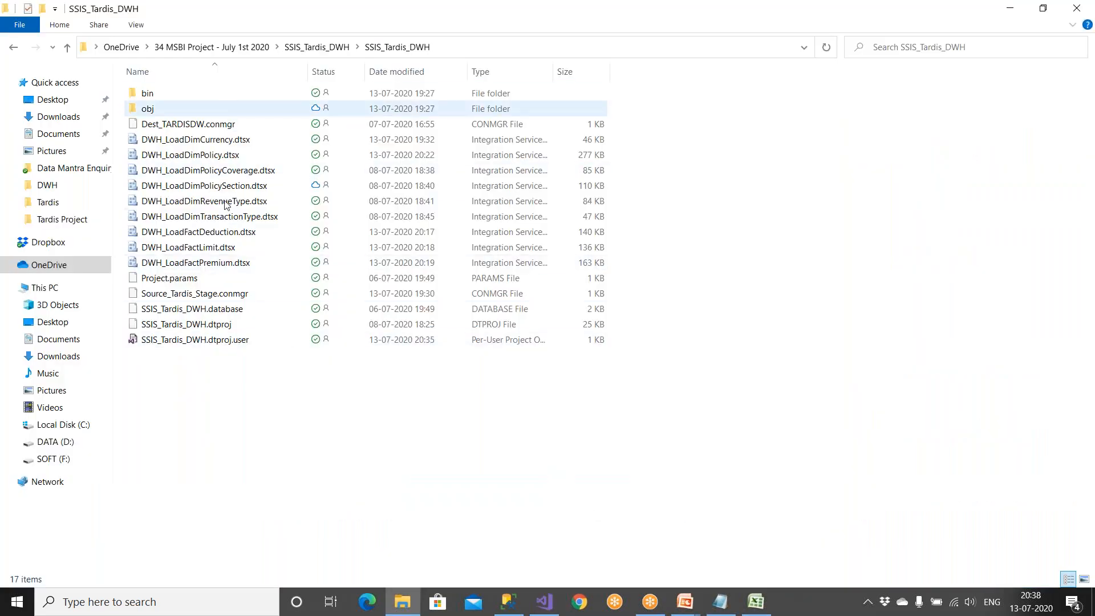
left_click(229, 141)
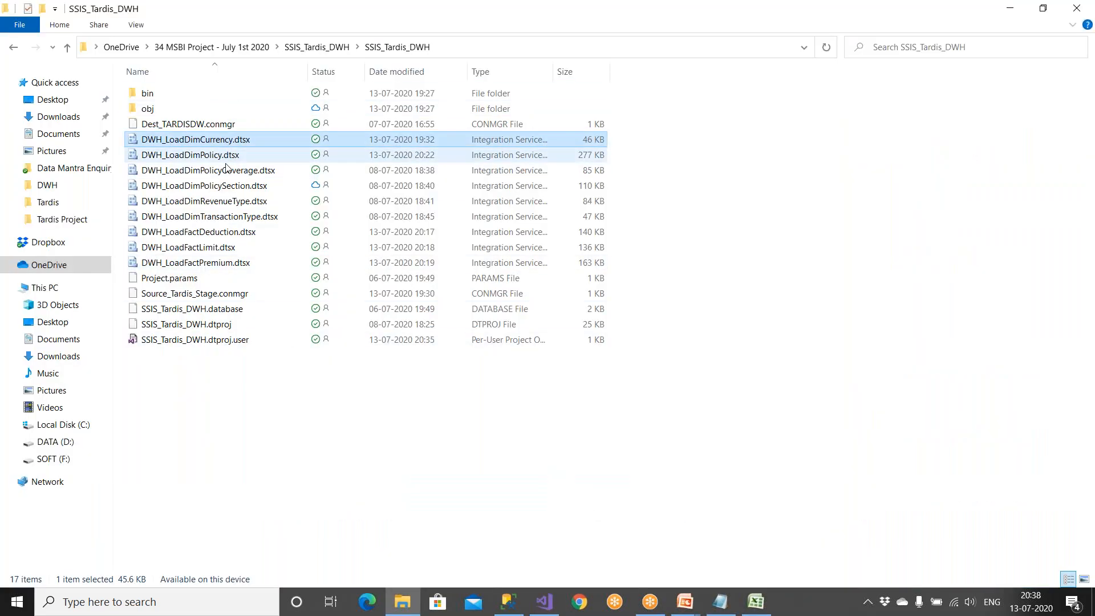
left_click(228, 263, "shift")
left_click(544, 602)
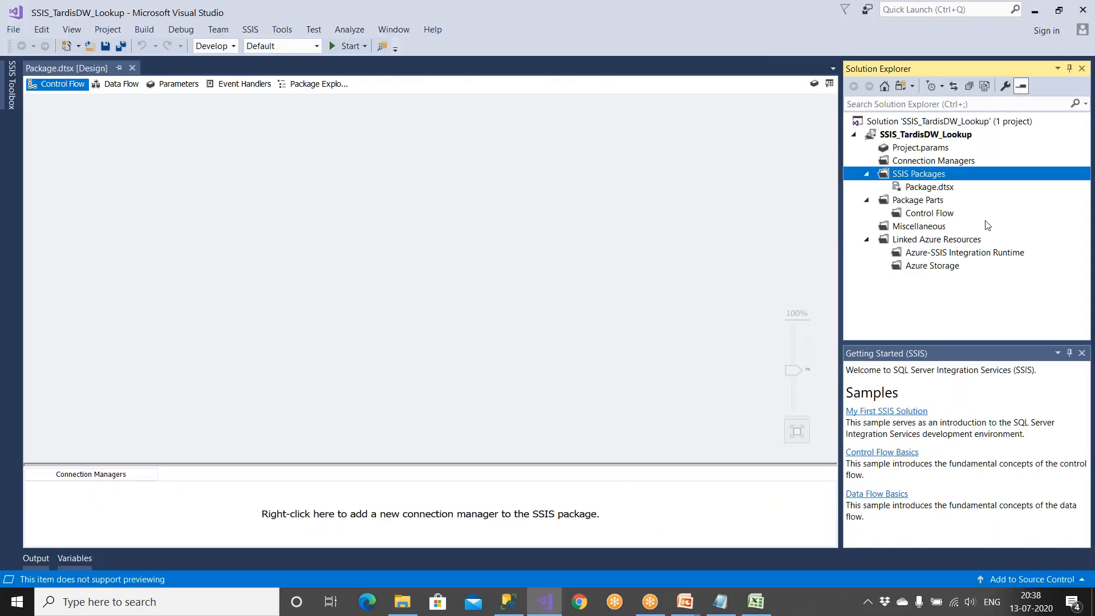
Add a copy of the existing package DWH_LoadDimPolicy.dtsx from C:\Tardis\SSIS_Tardis_DWH\SSIS_Tardis_DWH to the project's SSIS Packages
right_click(935, 176)
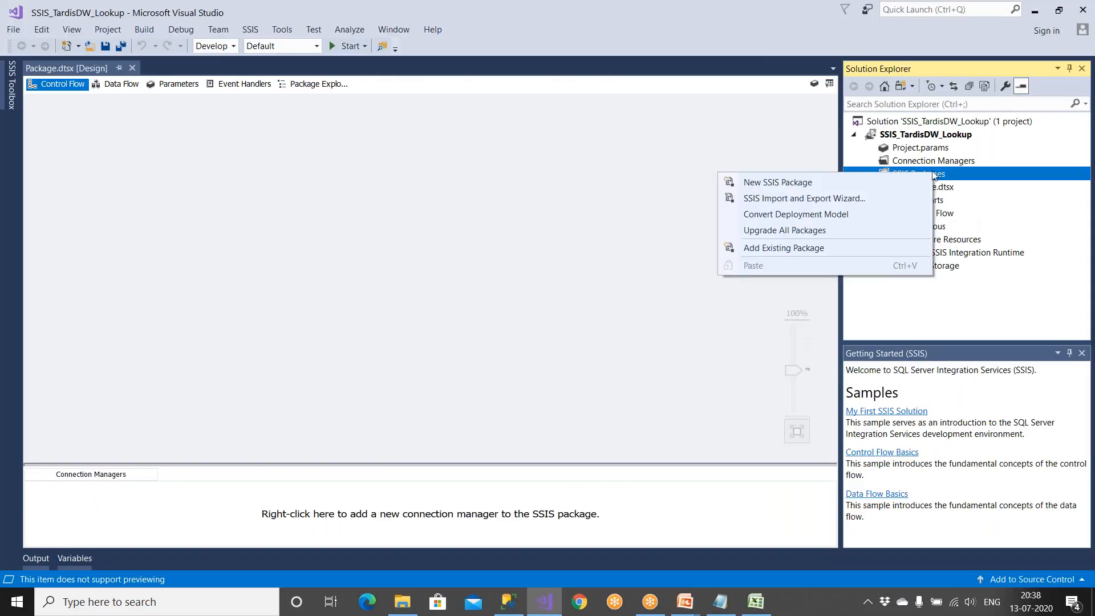
left_click(798, 248)
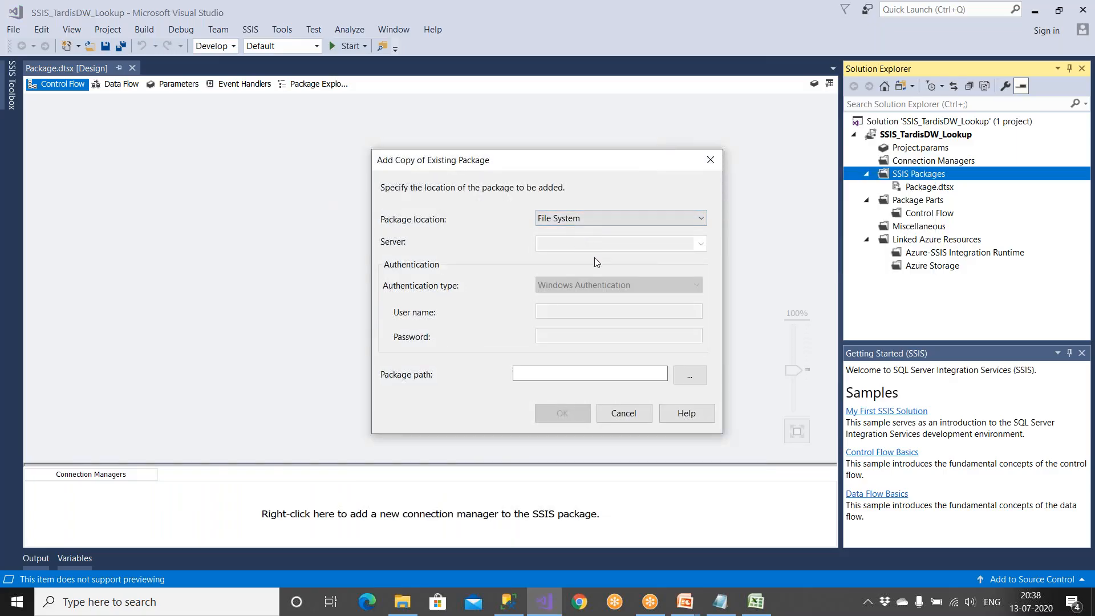
left_click(702, 382)
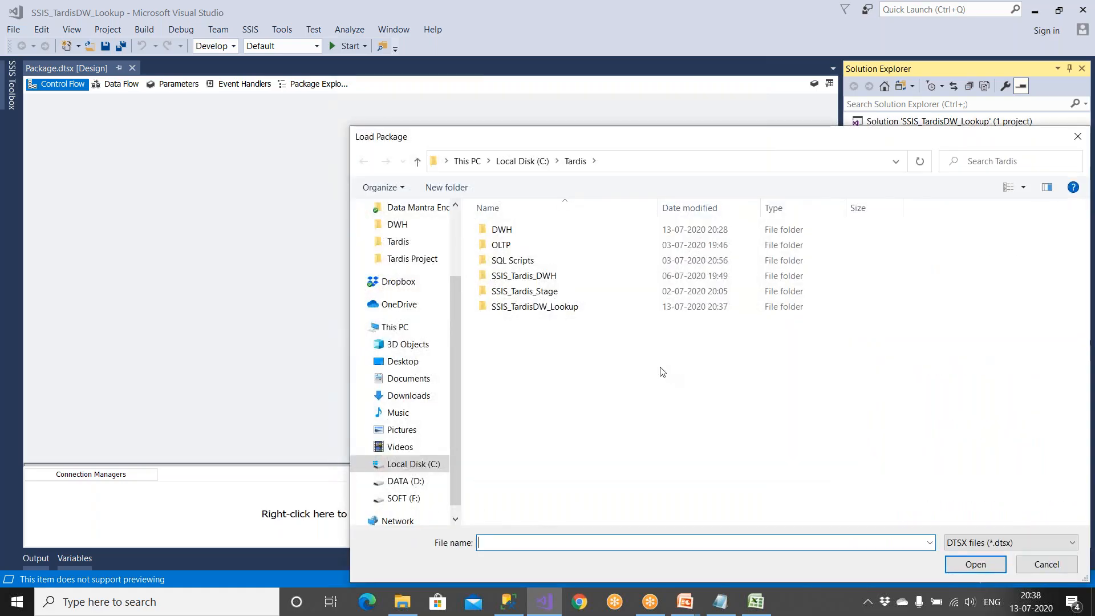
left_click(586, 162)
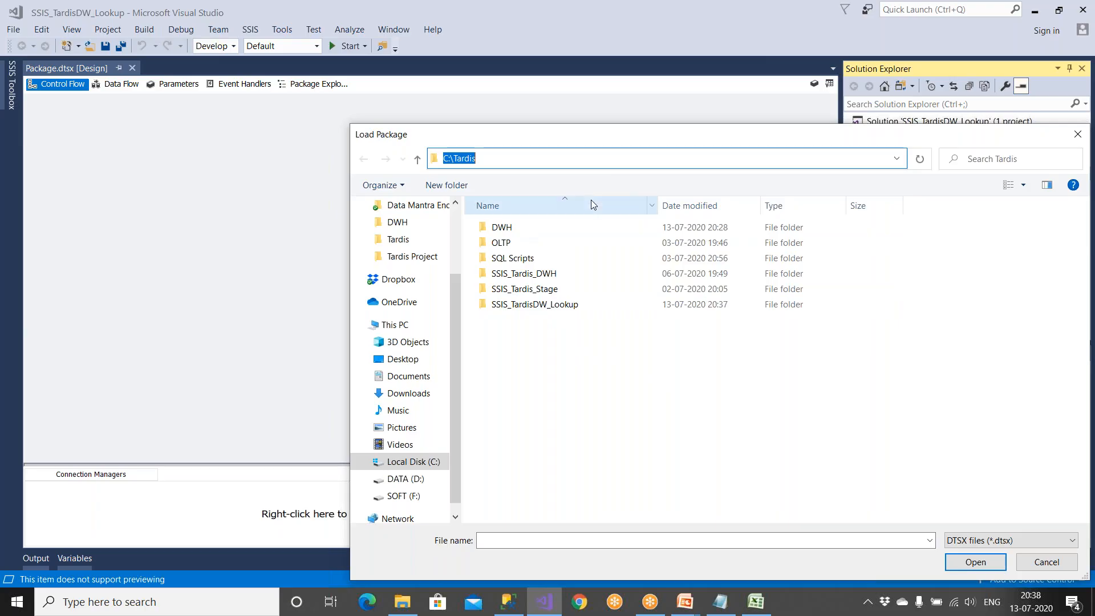
double_click(562, 280)
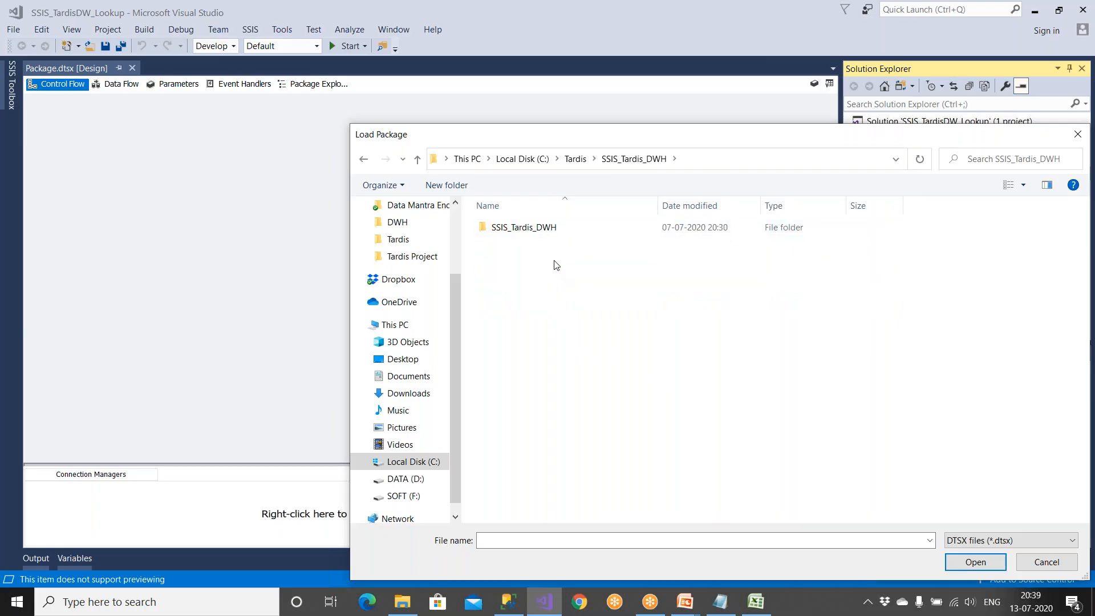
double_click(543, 231)
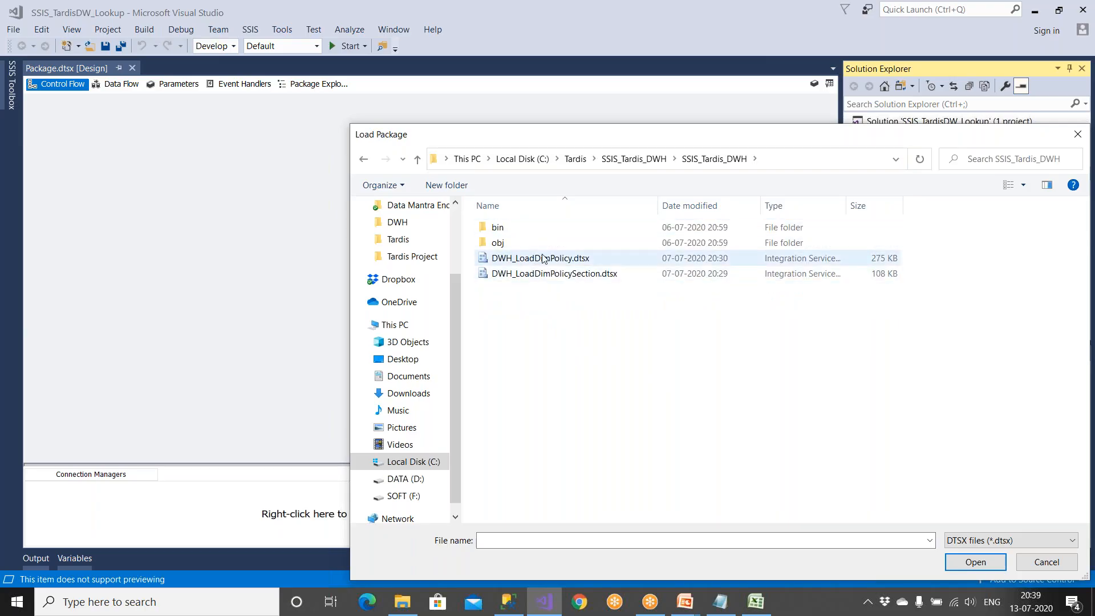
left_click(569, 261)
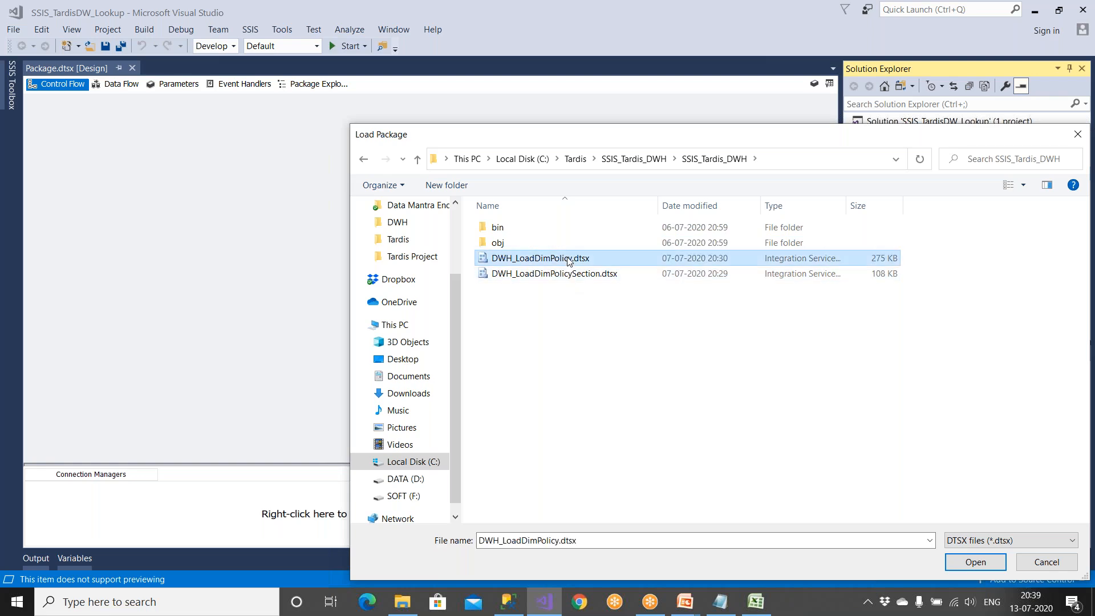
left_click(958, 565)
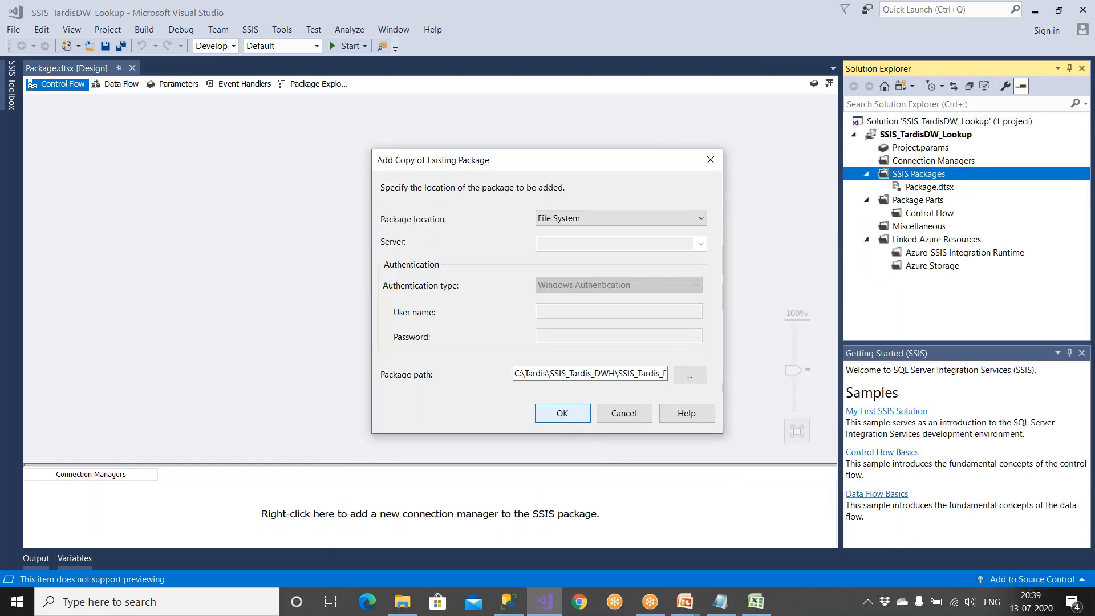
key("Return")
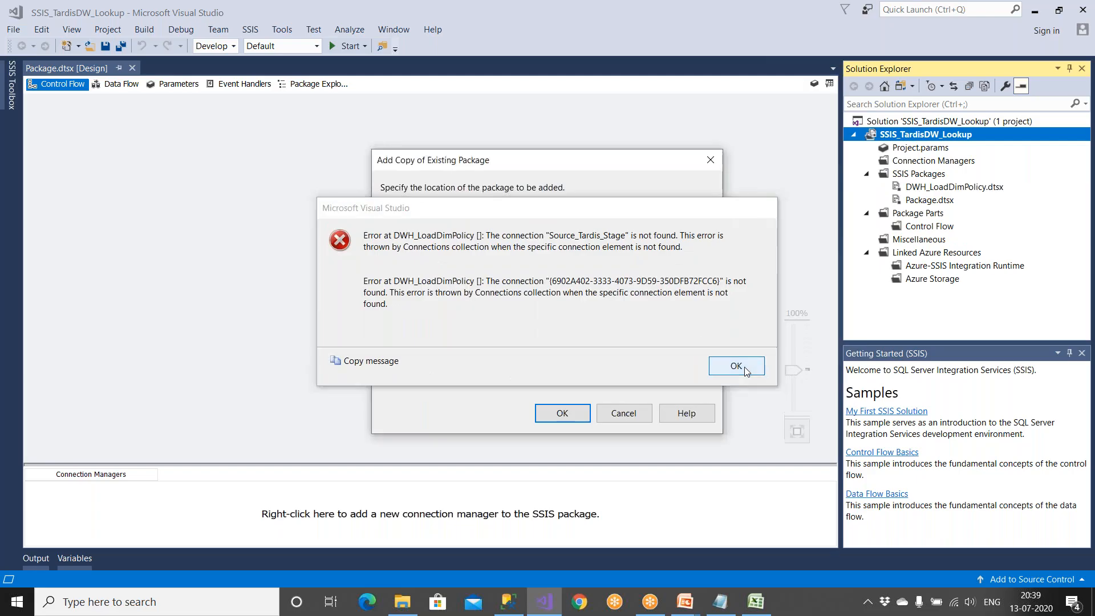
left_click(742, 368)
Open the DWH_LoadDimPolicy.dtsx package in the designer and dismiss the loading error message
left_click(946, 193)
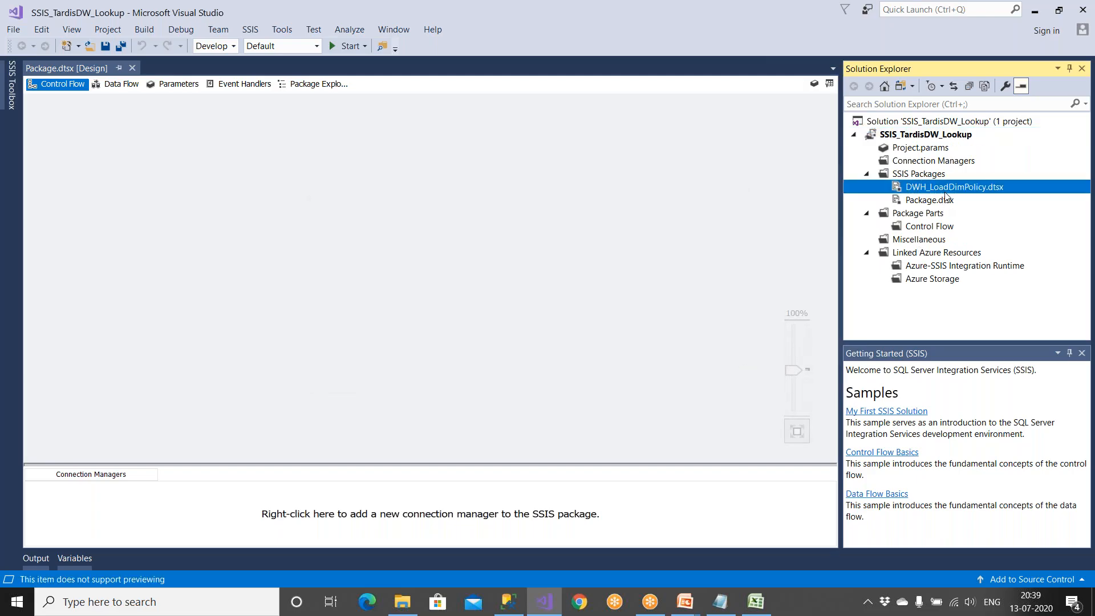
left_click(939, 178)
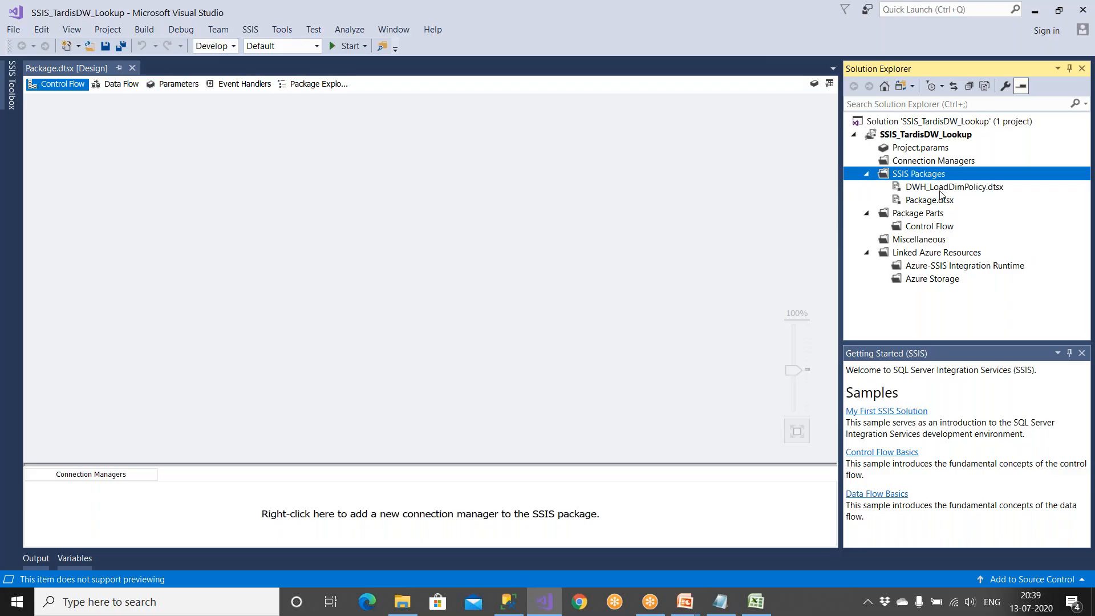
left_click(940, 191)
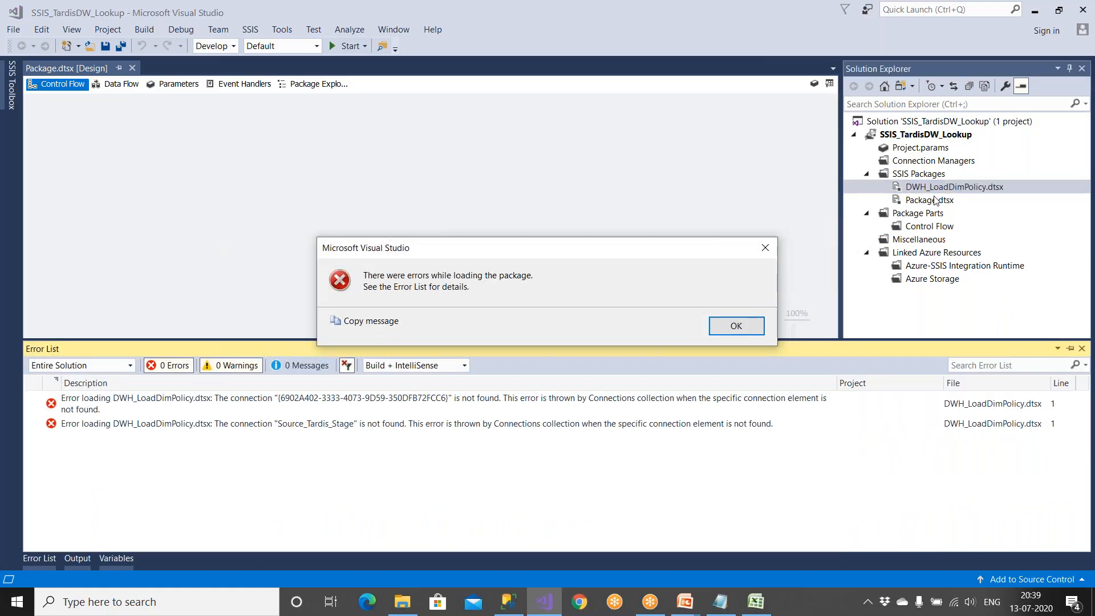
left_click(737, 325)
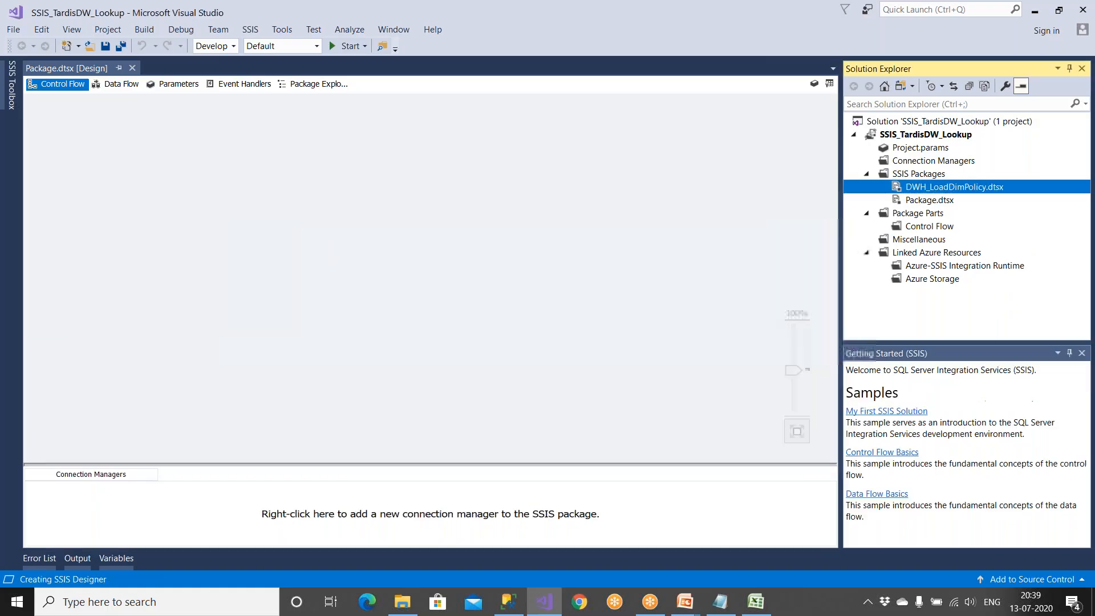
Open the data flow of the package's Data Flow Task
left_click(923, 166)
right_click(923, 165)
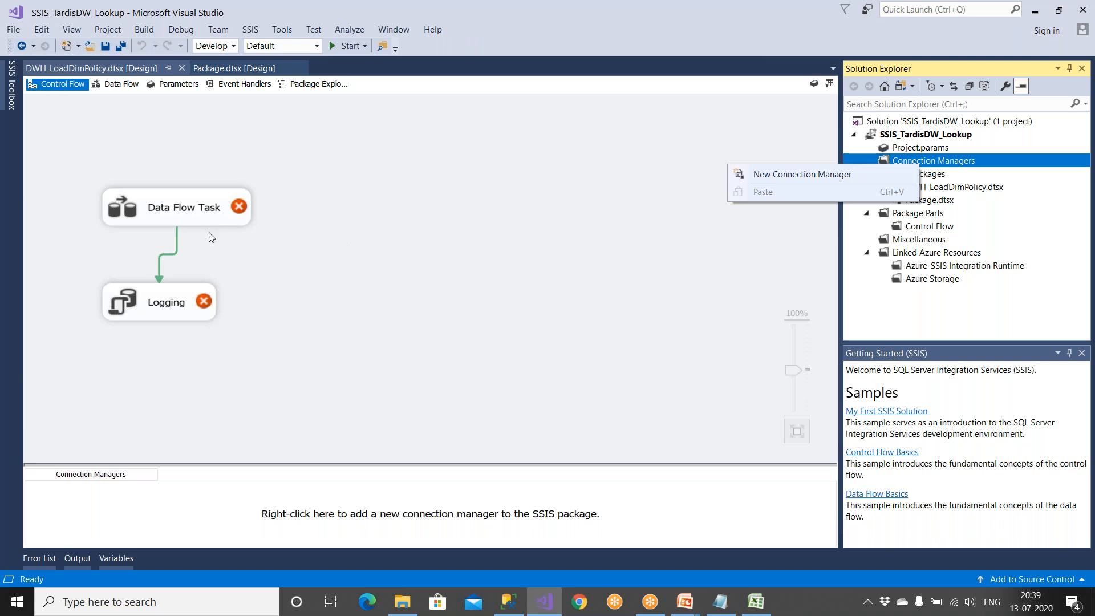
left_click(215, 217)
left_click(304, 214)
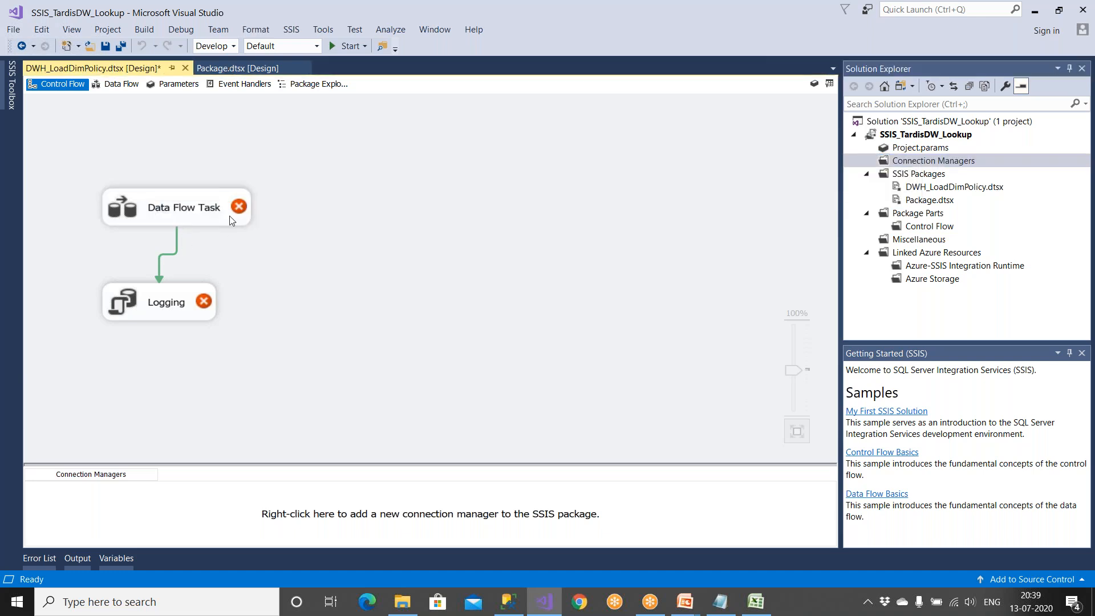
double_click(239, 221)
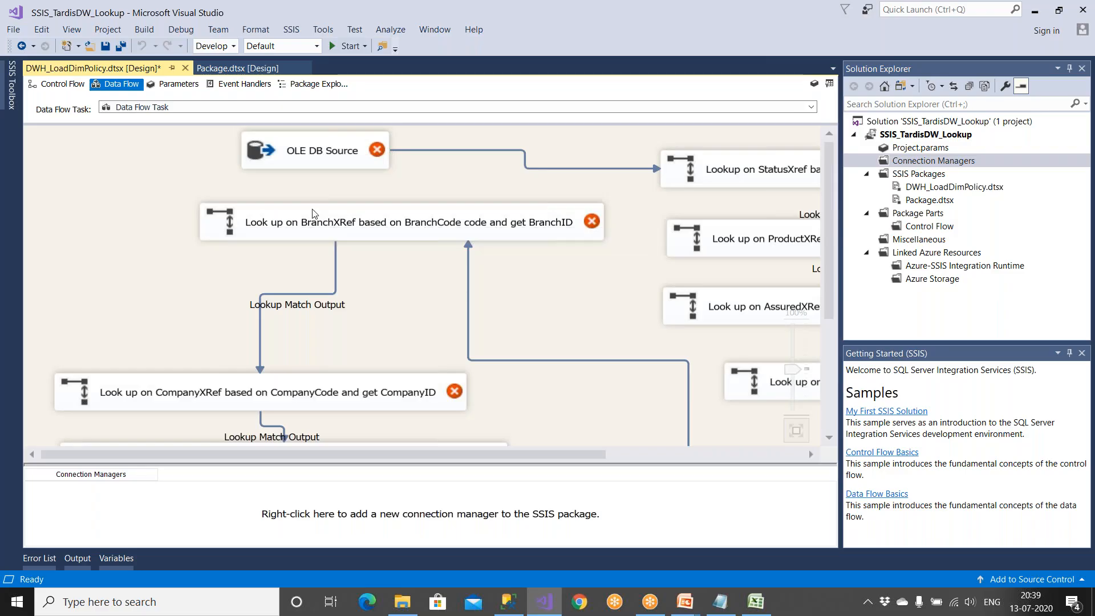
Start a new connection manager for the OLE DB Source and delete the saved GoOnlineTrainings data connection
double_click(341, 159)
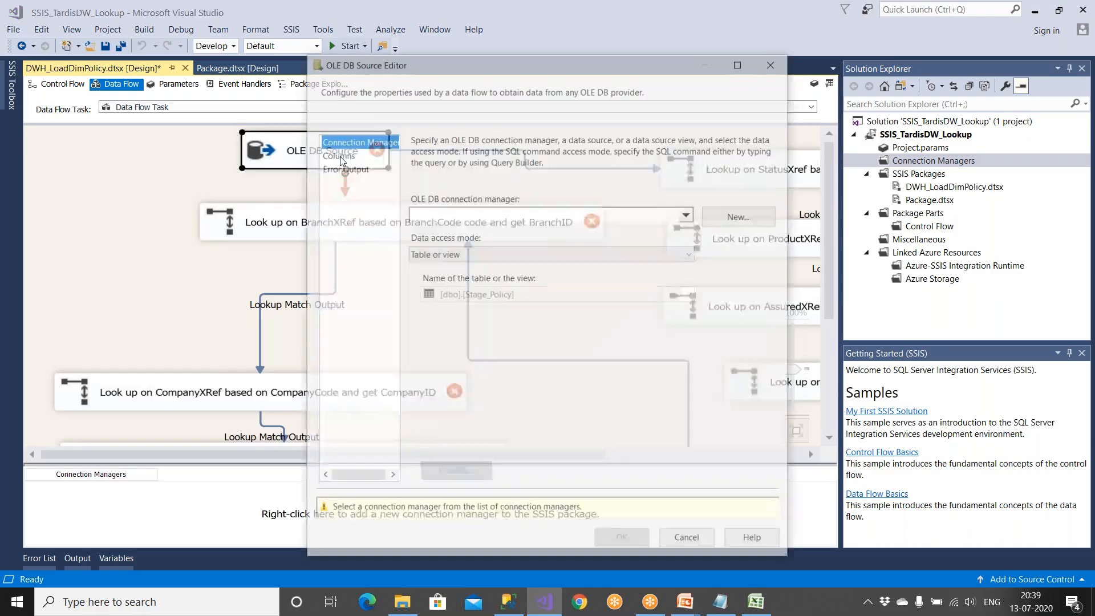
left_click(731, 215)
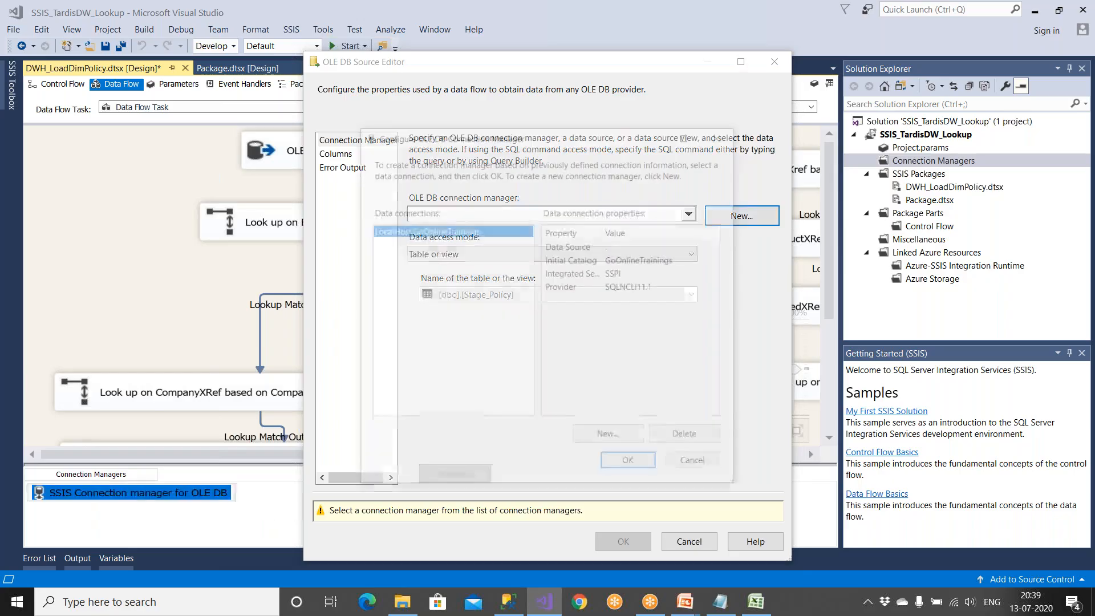
left_click(673, 439)
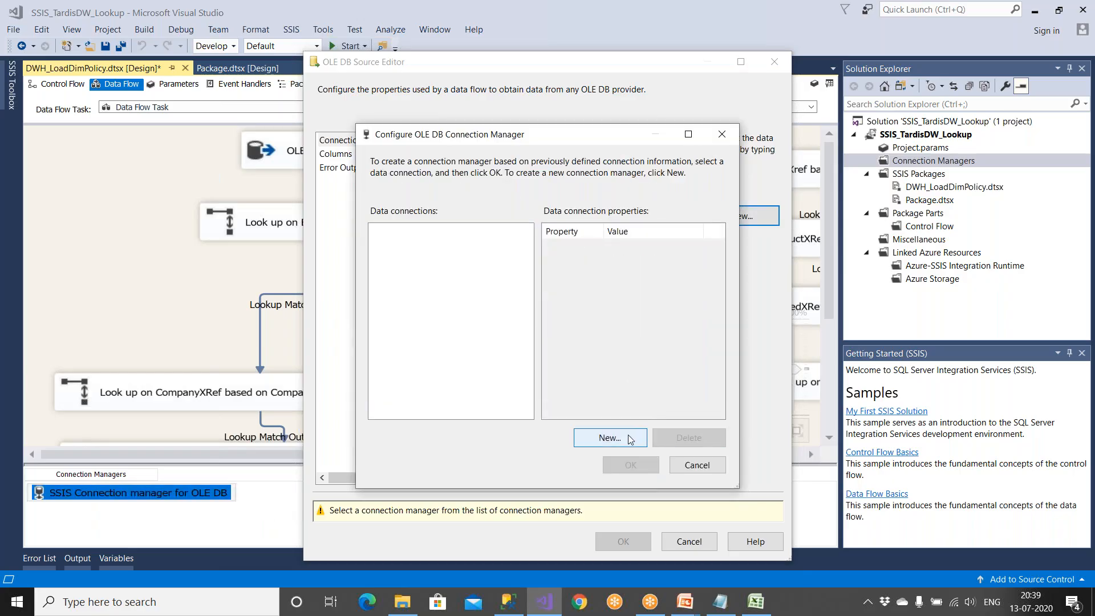
Create an OLE DB connection to the Tardis_Stage database on server "." and assign it to the OLE DB Source
left_click(609, 438)
type(".")
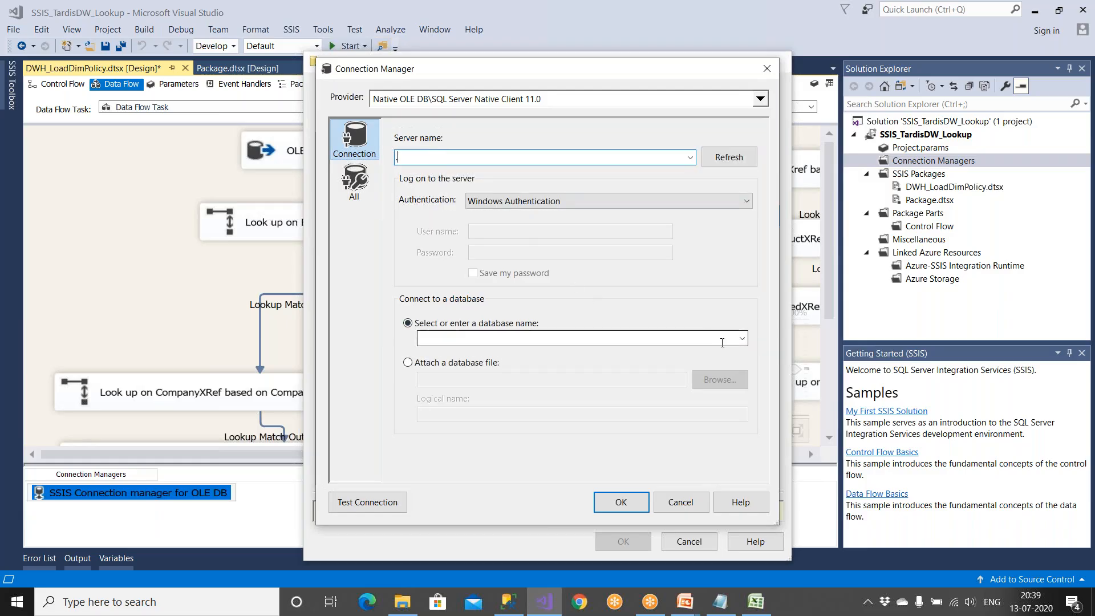
left_click(606, 339)
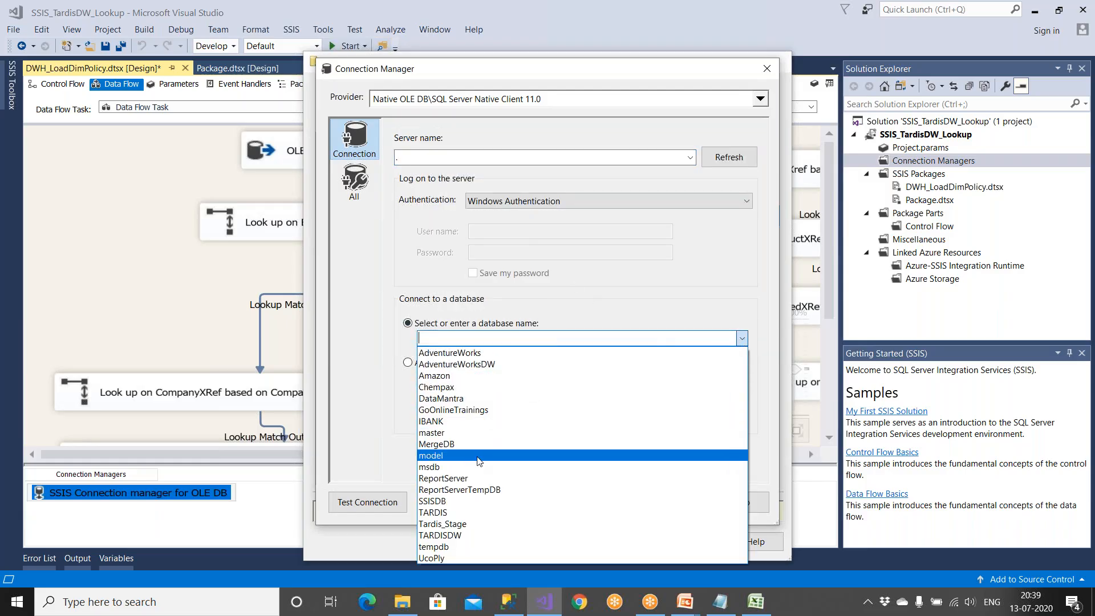
left_click(471, 522)
left_click(621, 502)
left_click(622, 471)
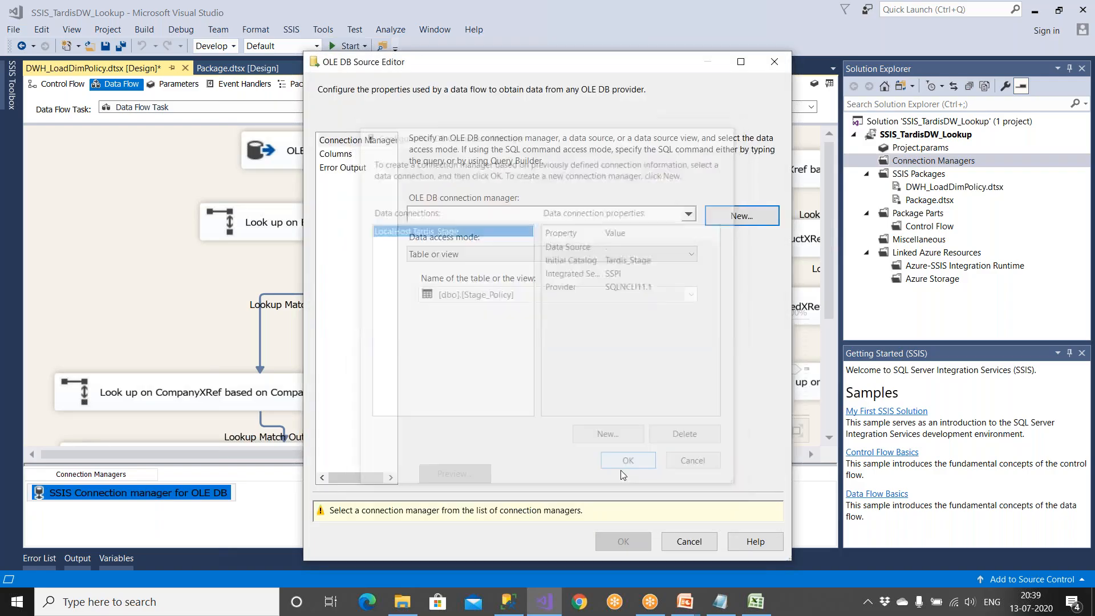
Set the OLE DB Source table to [dbo].[Stage_Policy], load its columns and apply the source settings
left_click(502, 296)
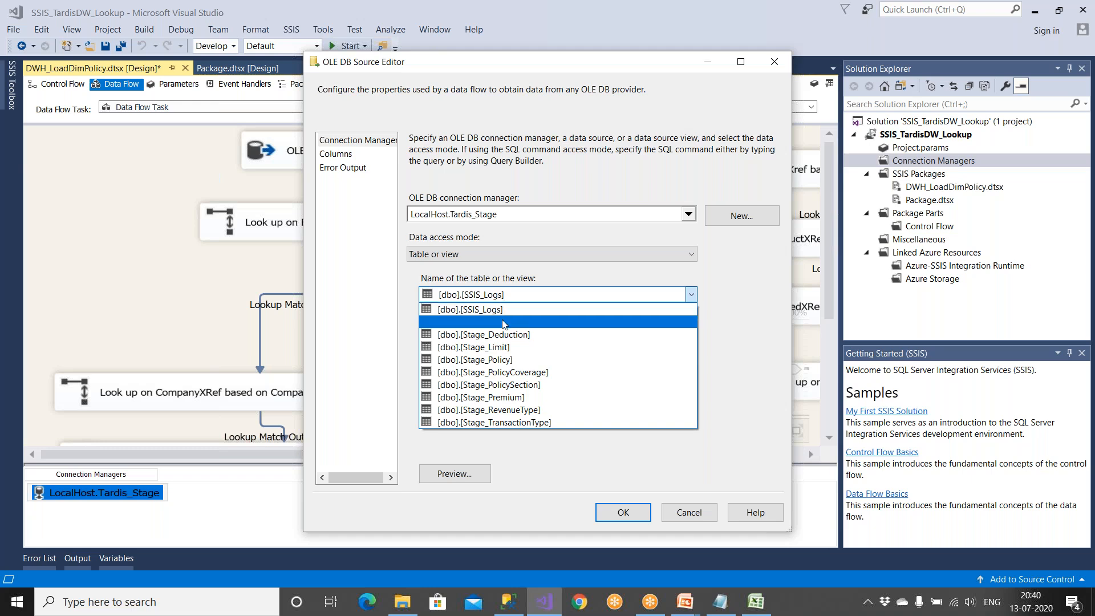
left_click(513, 360)
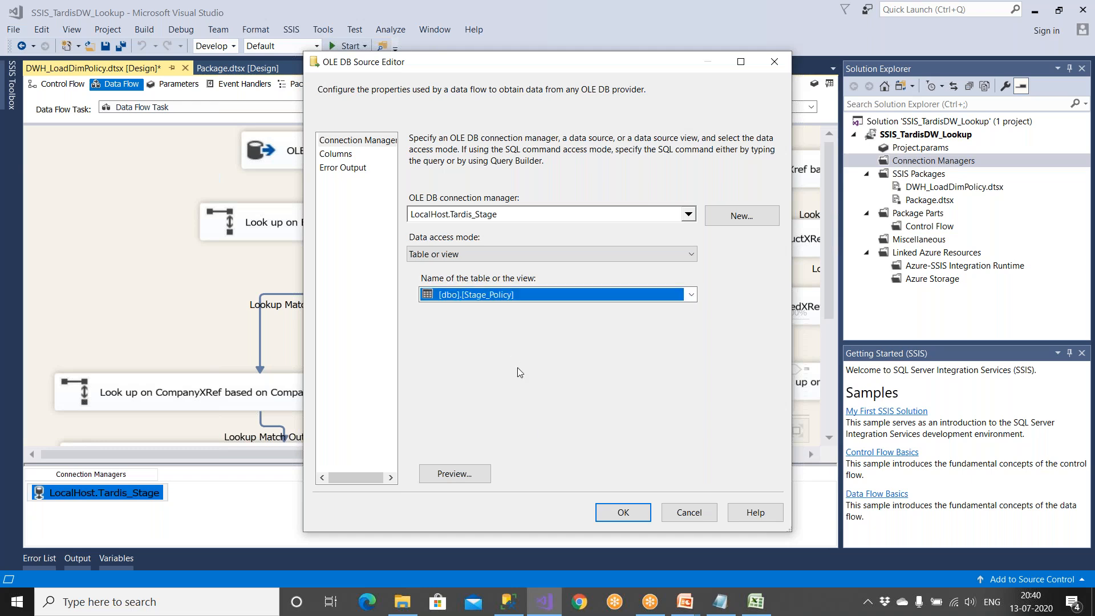
left_click(348, 155)
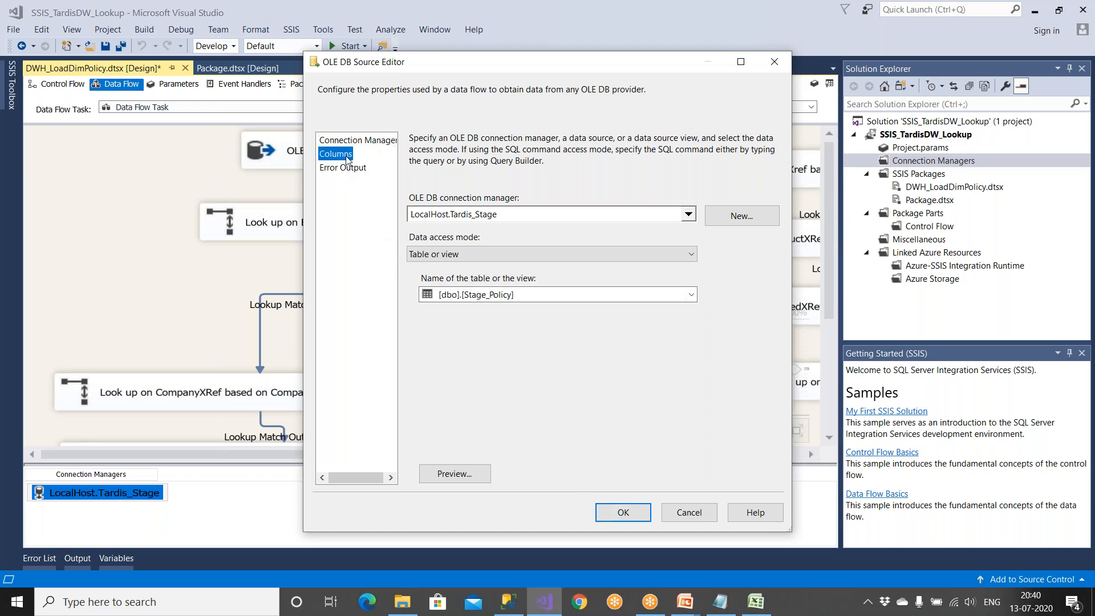
left_click(619, 511)
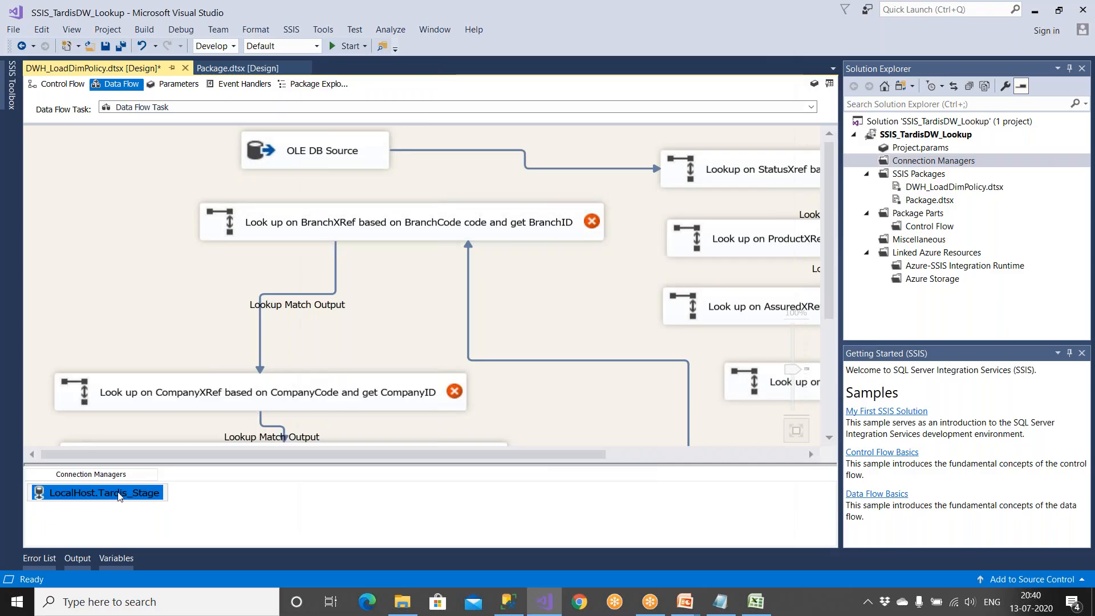
Rename the Tardis_Stage connection manager to Source_Tardis_Stage and convert it to a project connection
right_click(127, 496)
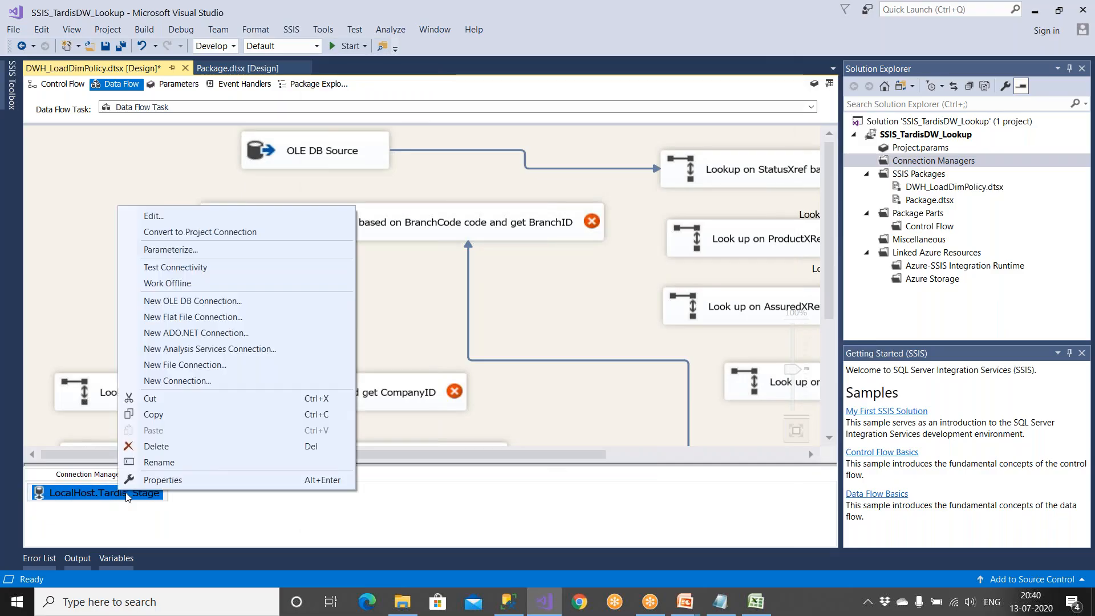
left_click(138, 463)
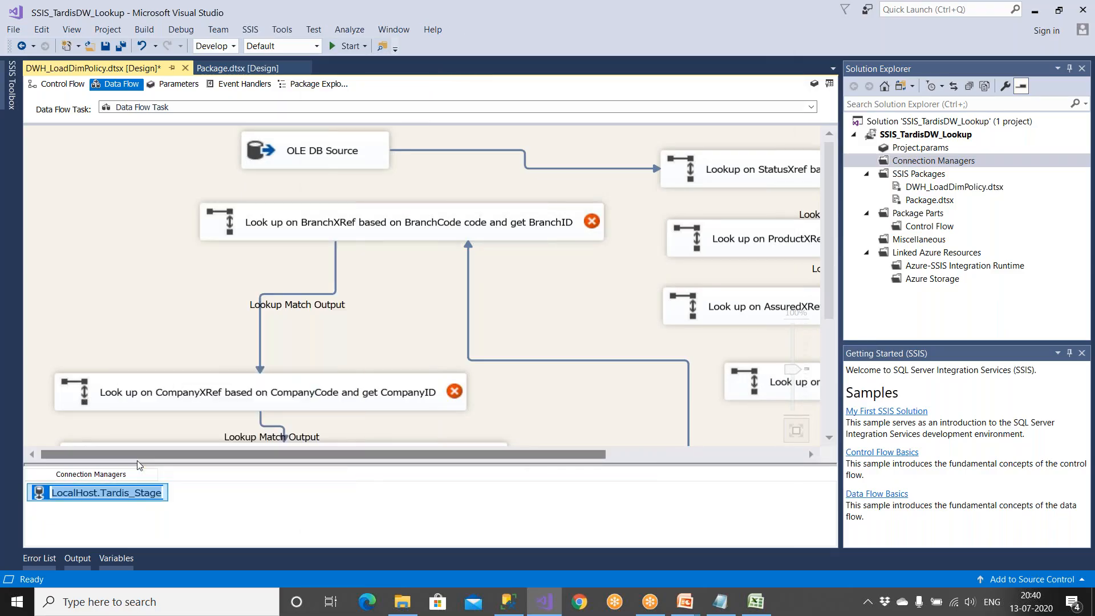
key("End")
key("Home")
key("Delete")
key("Delete")
key("Delete")
key("Delete")
key("Delete")
key("Delete")
key("Delete")
key("Delete")
key("Delete")
key("Delete")
key("Delete")
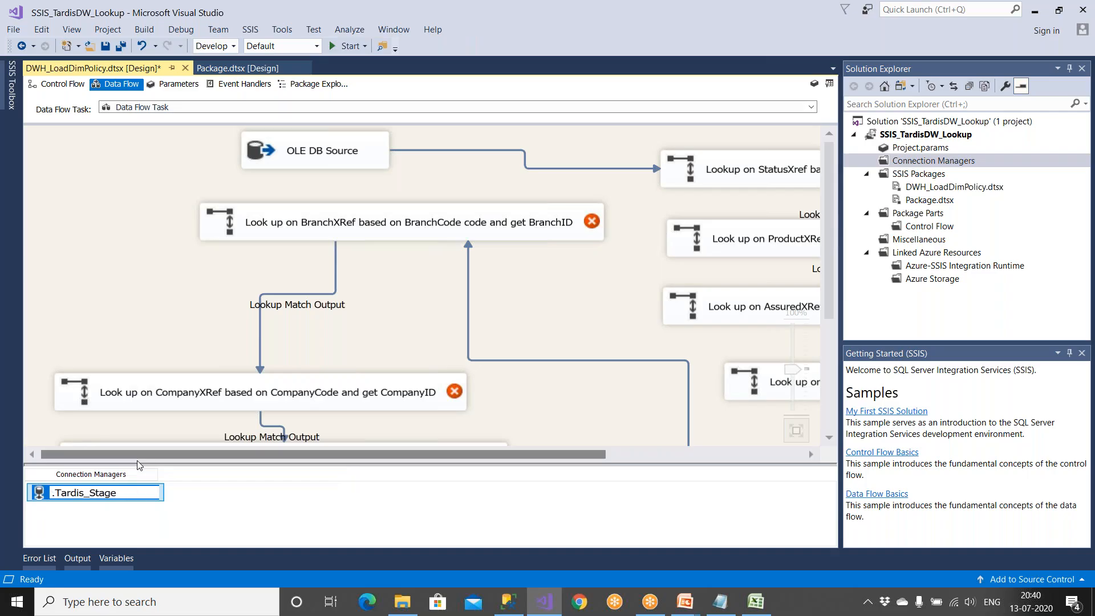
type("Source_T")
key("Return")
right_click(147, 496)
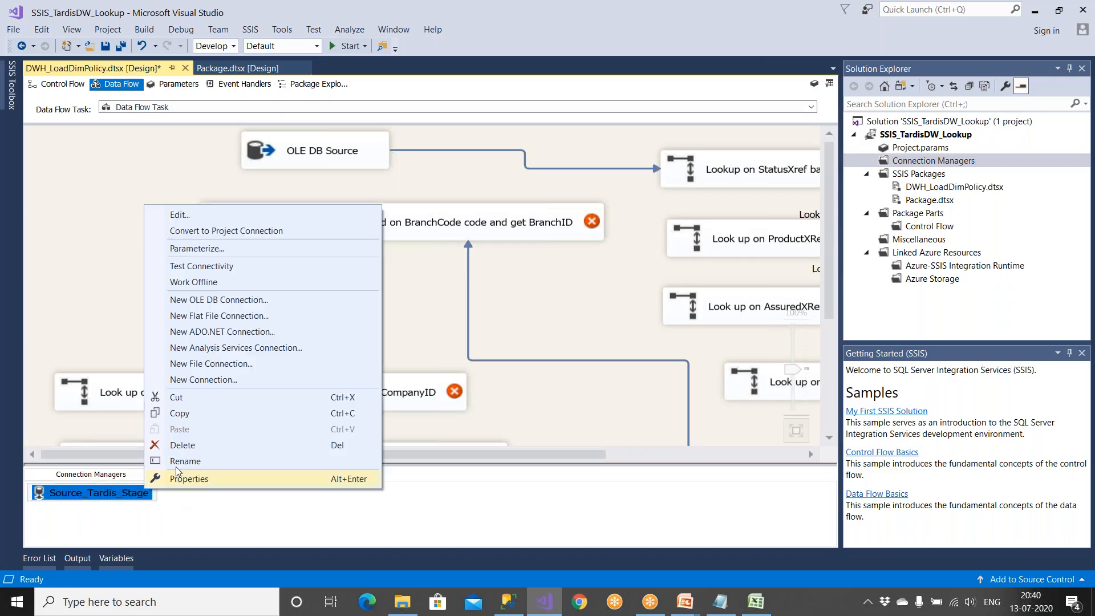
left_click(208, 236)
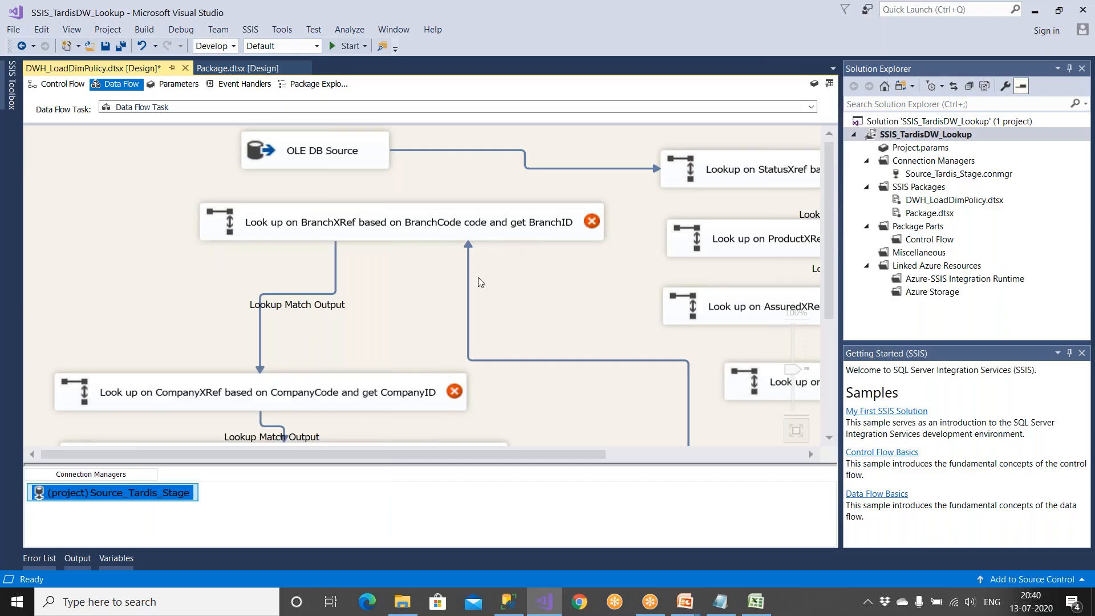
Create an OLE DB connection to the TARDISDW database on server "." and assign it to the Loading DimPolicy destination
scroll(478, 277, "down", 3)
left_click(345, 442)
double_click(345, 442)
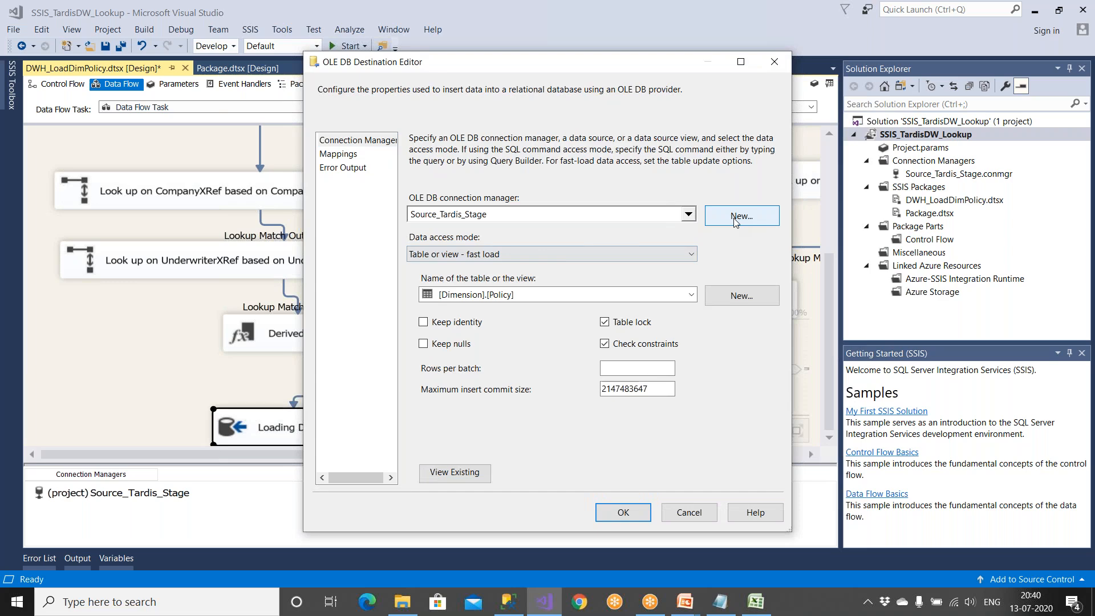
left_click(736, 220)
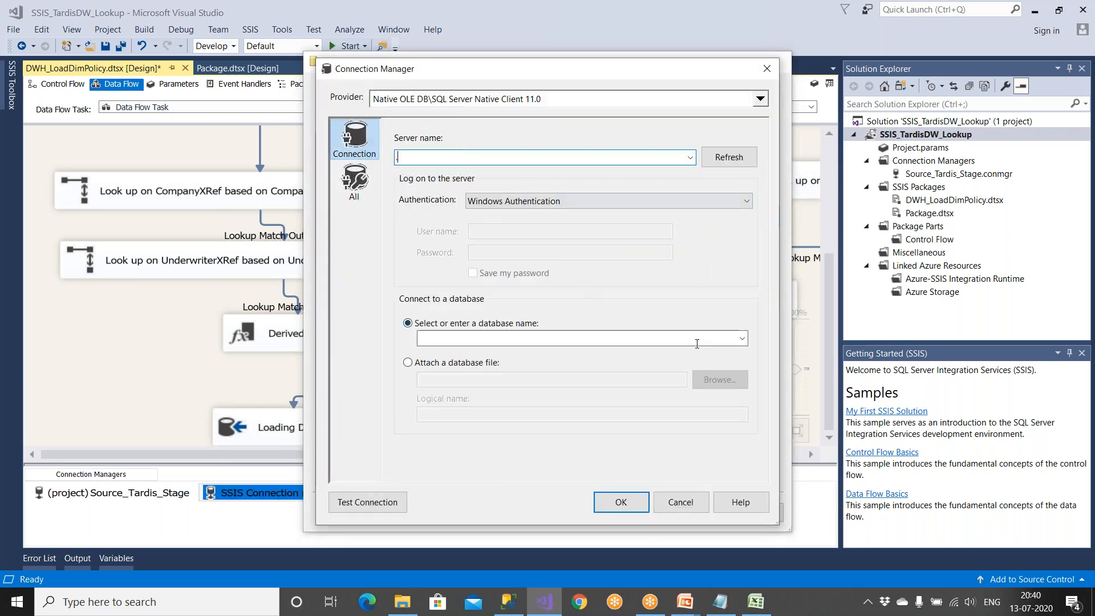
left_click(741, 338)
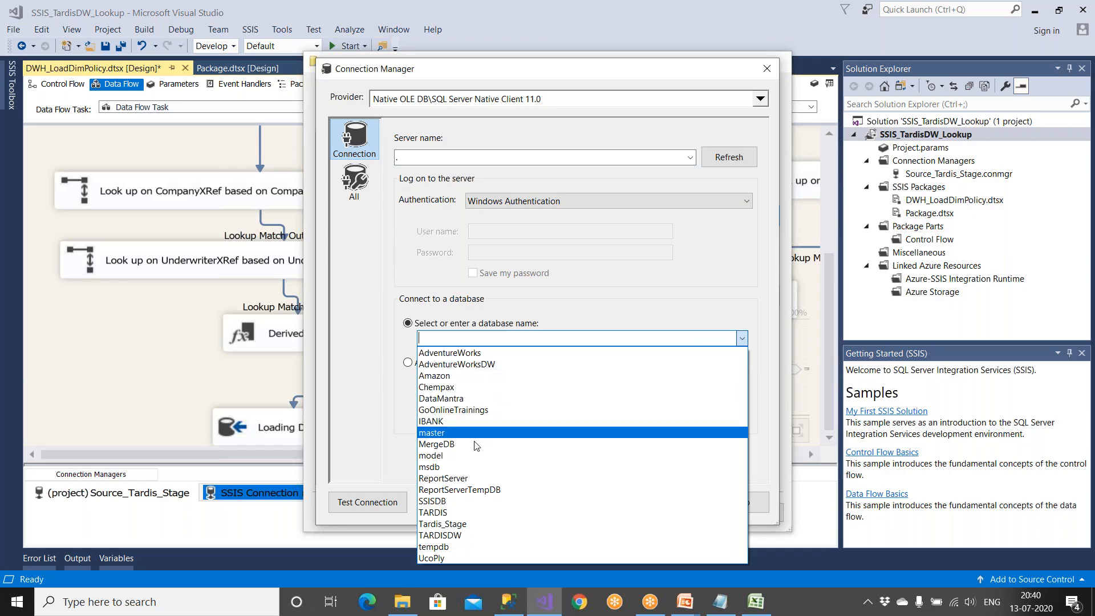
left_click(469, 534)
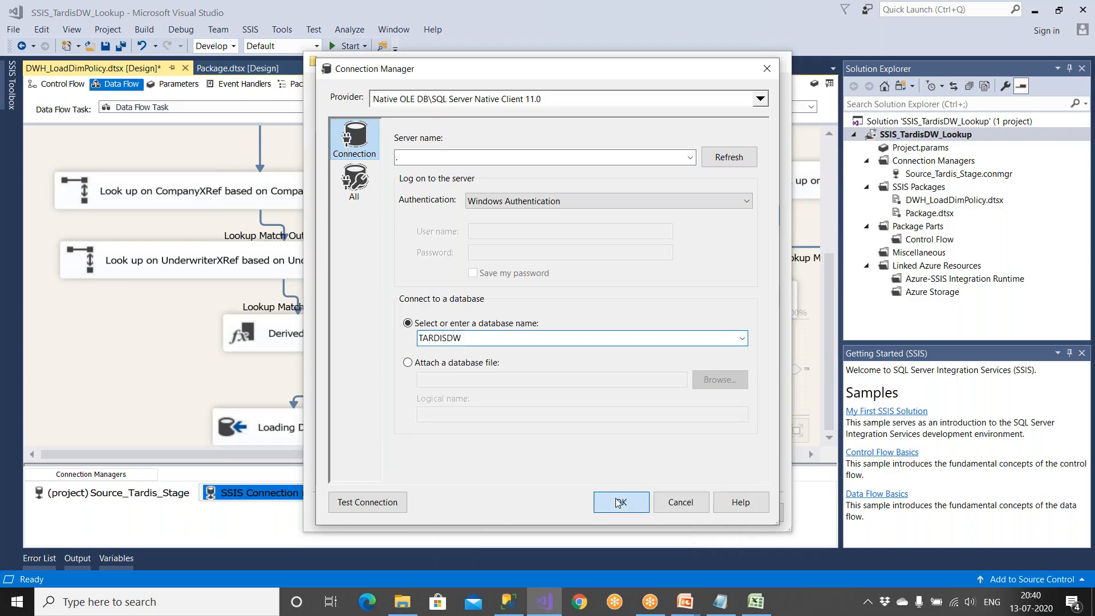
left_click(619, 502)
left_click(613, 449)
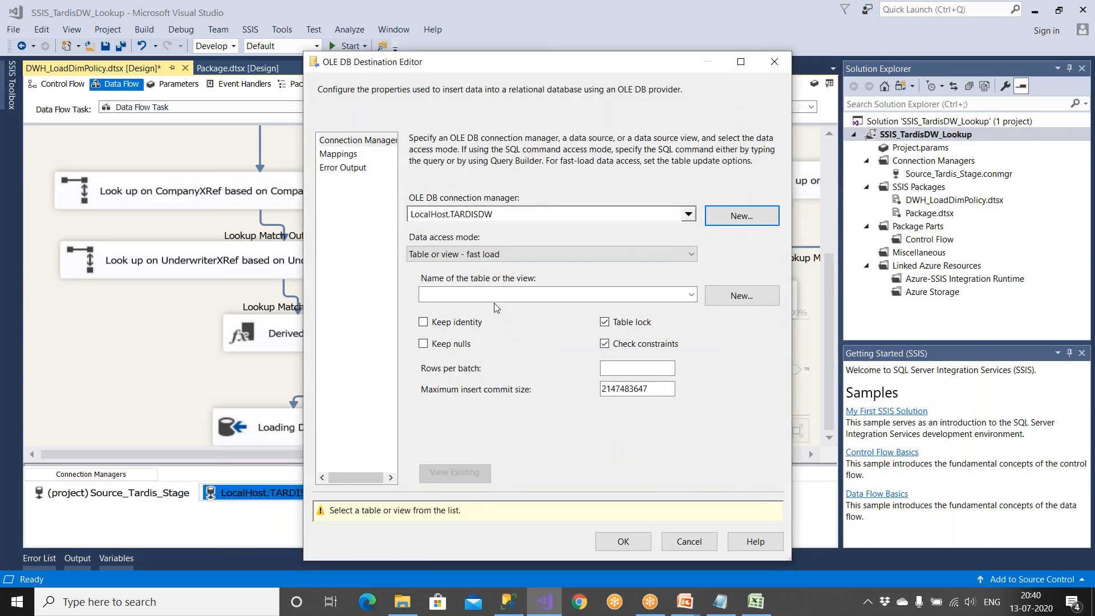
Set the Loading DimPolicy destination table to [Dimension].[Policy], load its column mappings and apply the destination settings
left_click(495, 297)
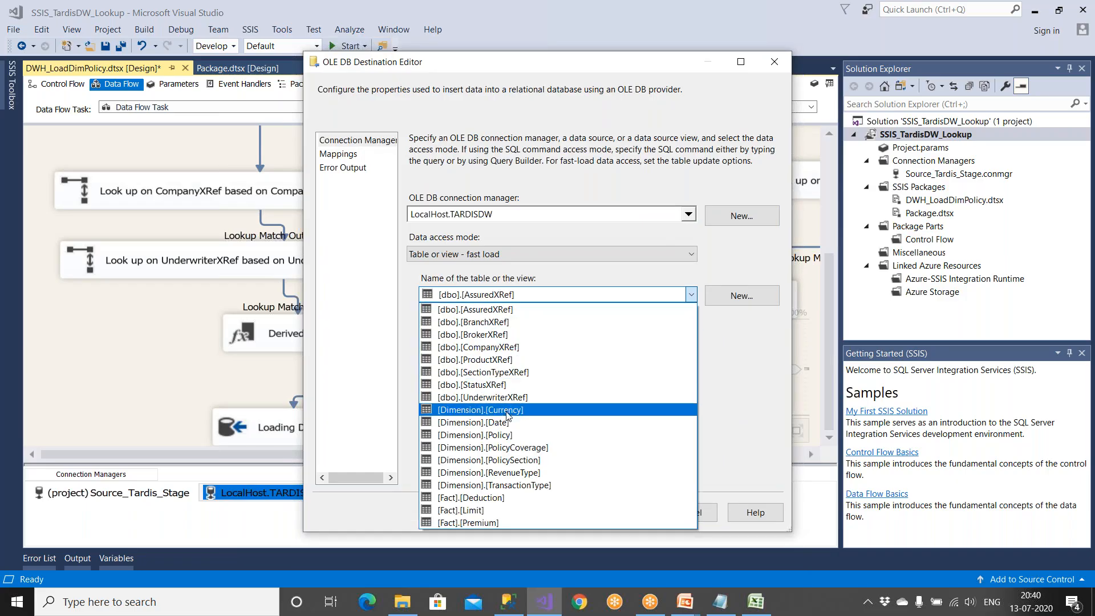
left_click(507, 436)
left_click(343, 155)
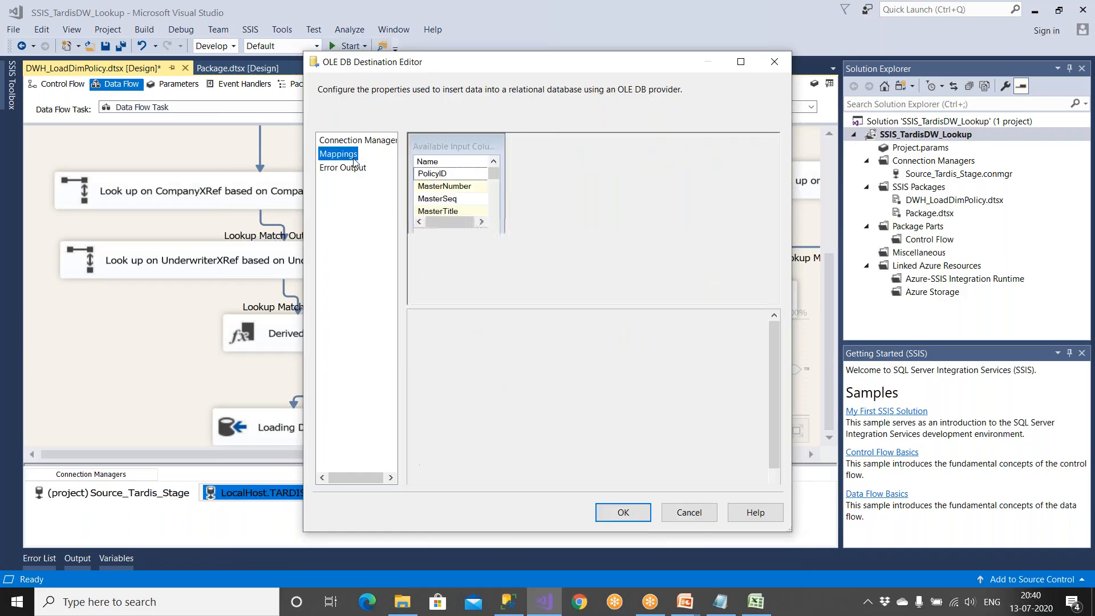
left_click(624, 513)
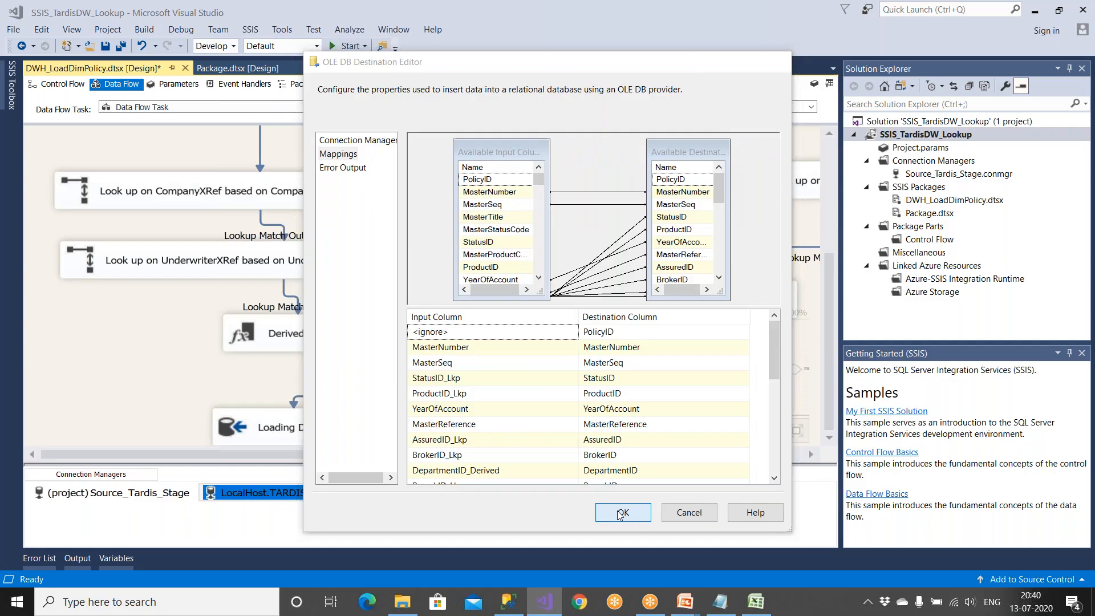
Rename the TARDISDW connection manager to Dest_TARDISDW and convert it to a project connection
scroll(465, 302, "up", 4)
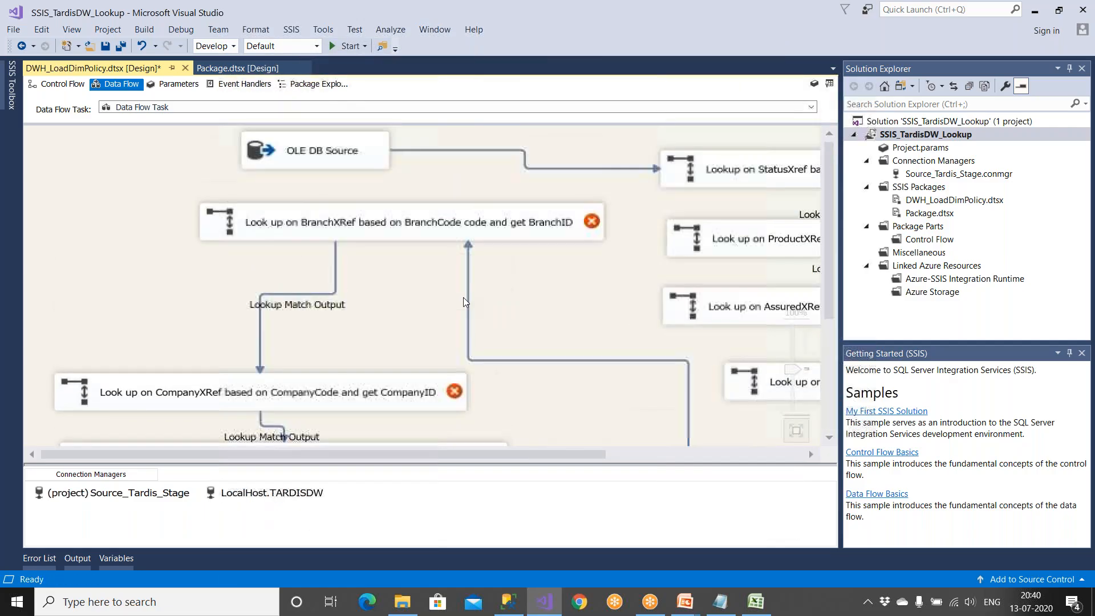
scroll(463, 297, "down", 4)
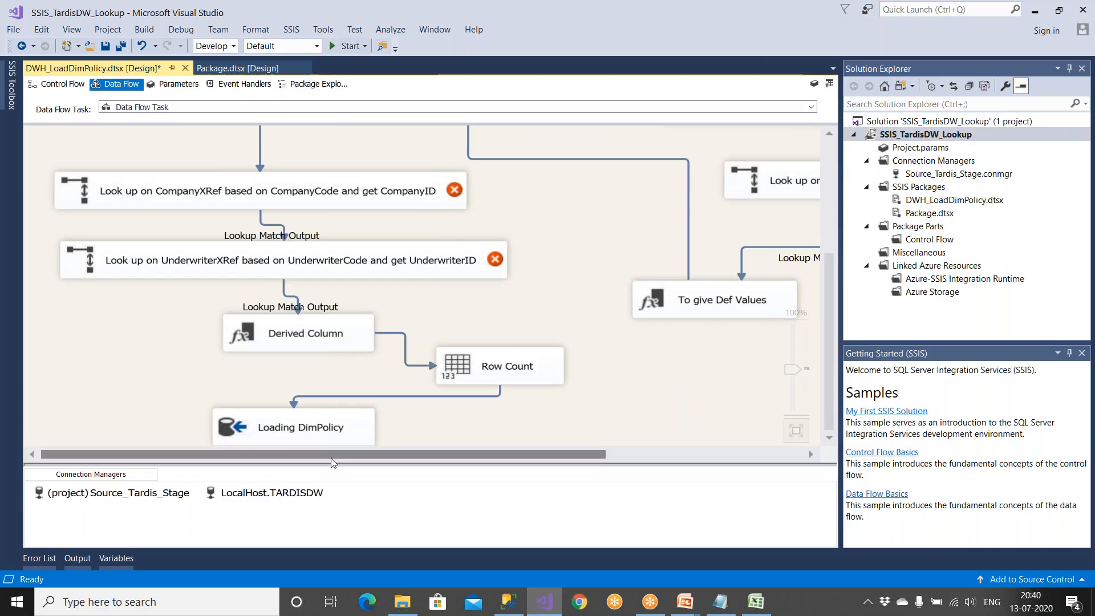
left_click(294, 494)
right_click(294, 497)
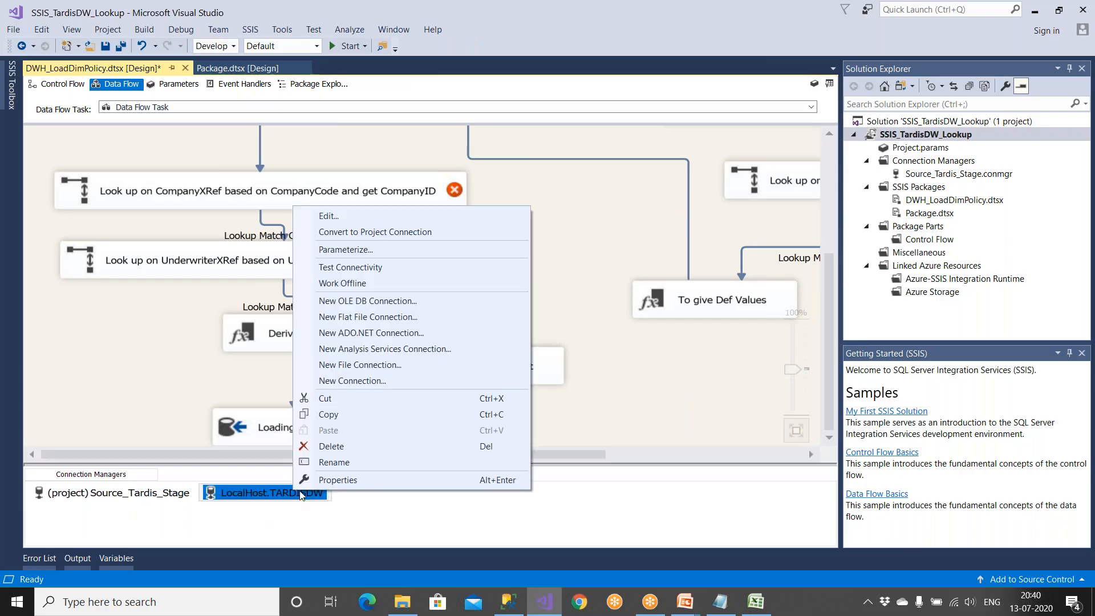
left_click(333, 462)
key("Home")
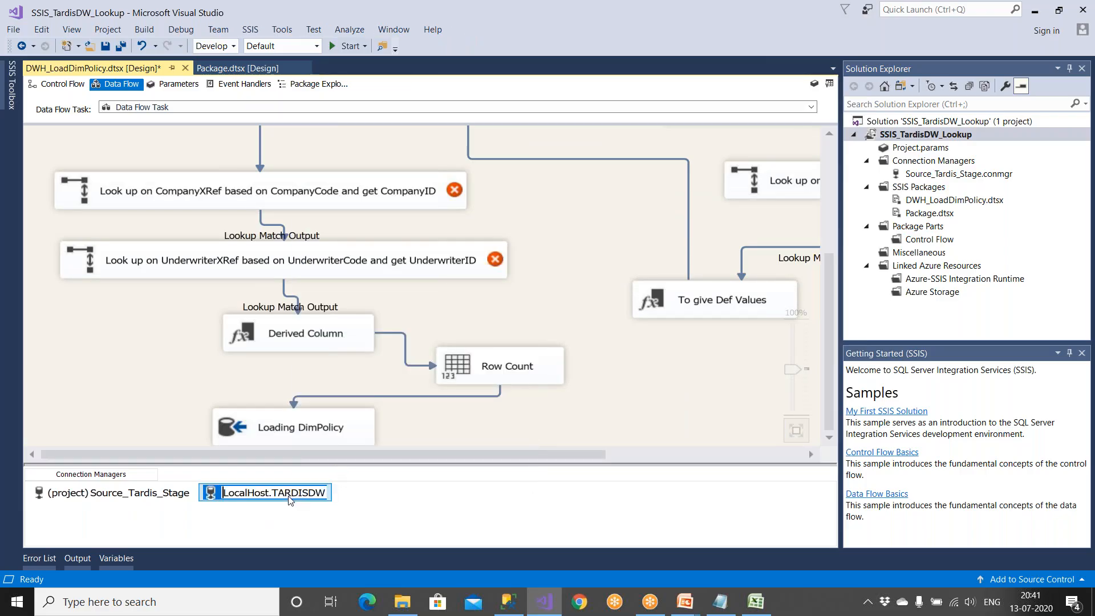
key("shift+Right")
key("shift+Right")
key("shift+Right")
key("shift+Right")
key("shift+Right")
key("shift+Right")
key("BackSpace")
type("Dest_")
key("Return")
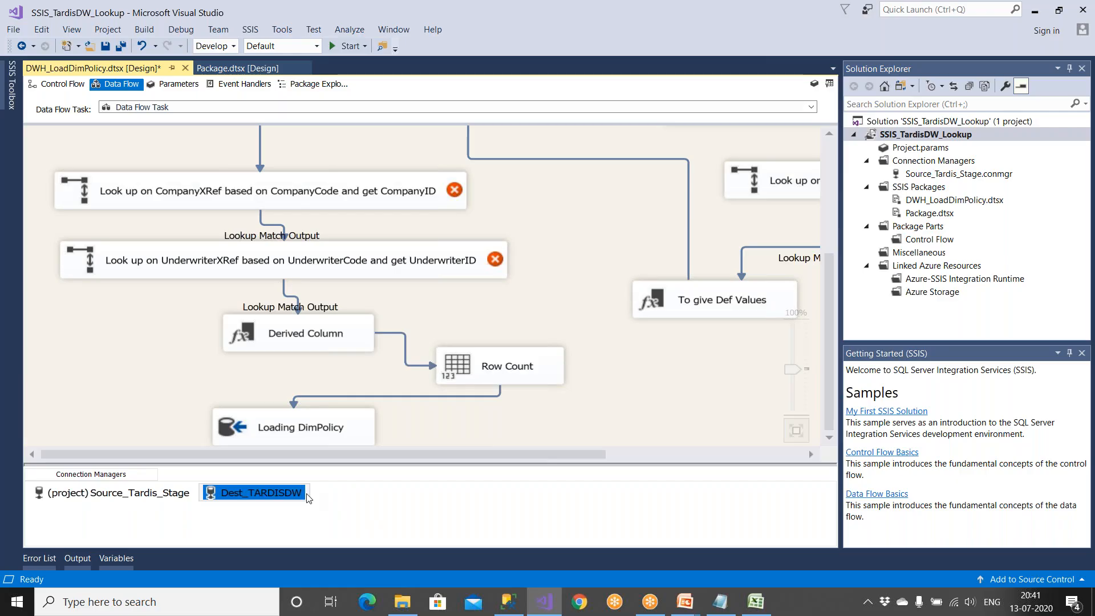
right_click(308, 492)
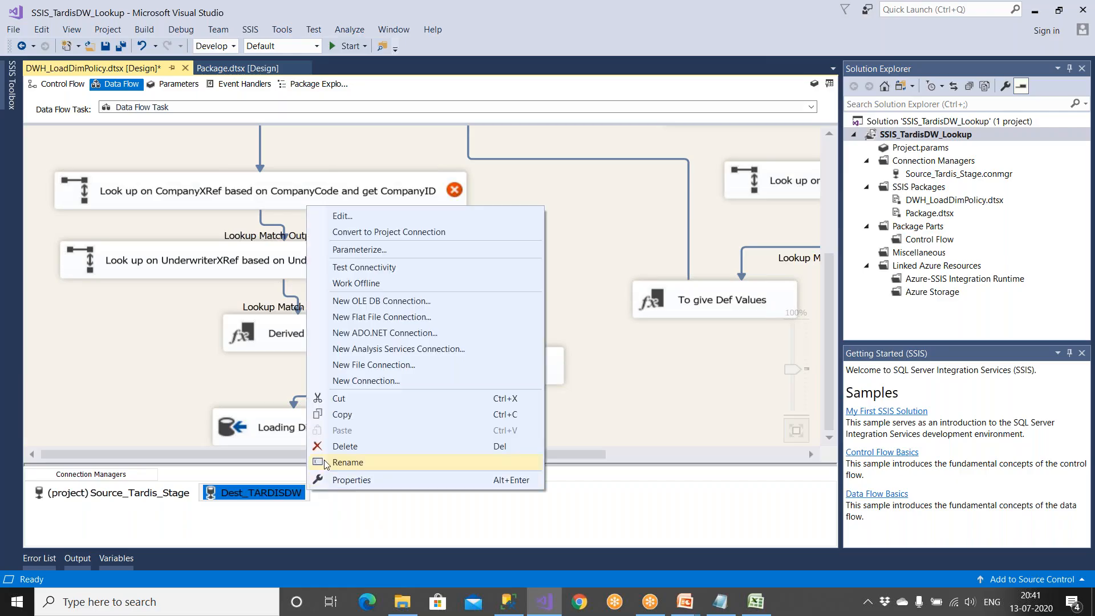
left_click(367, 233)
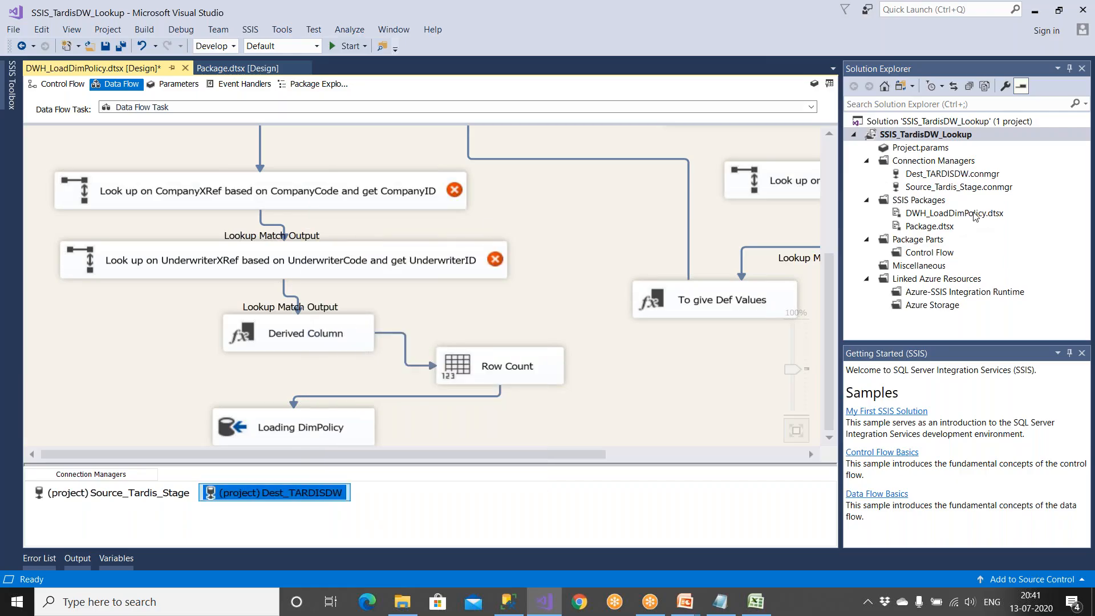
Save the DWH_LoadDimPolicy package
left_click(963, 187)
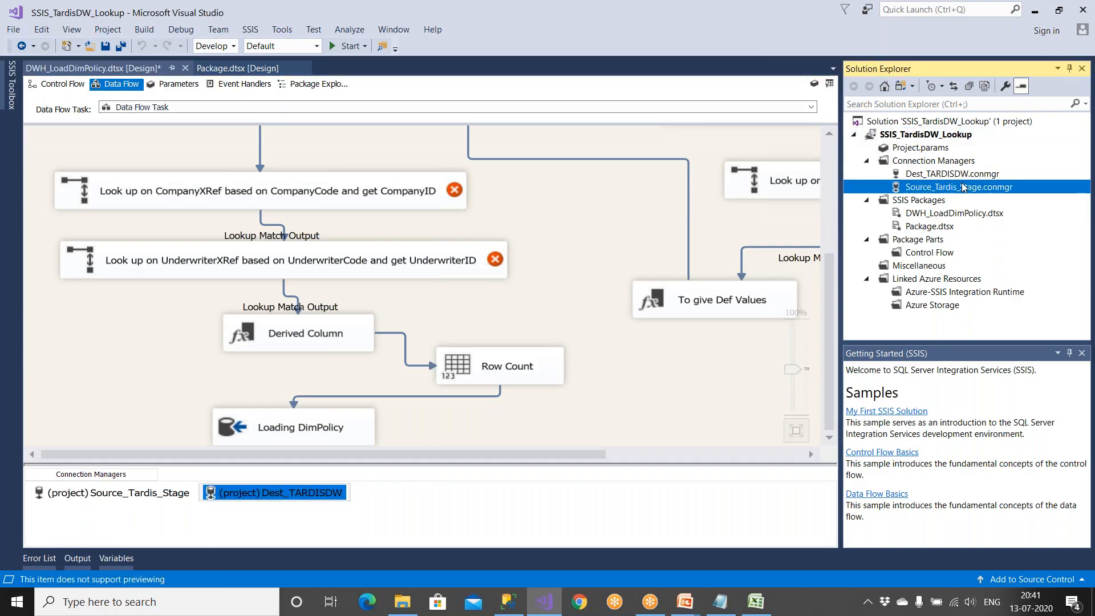
scroll(599, 234, "up", 5)
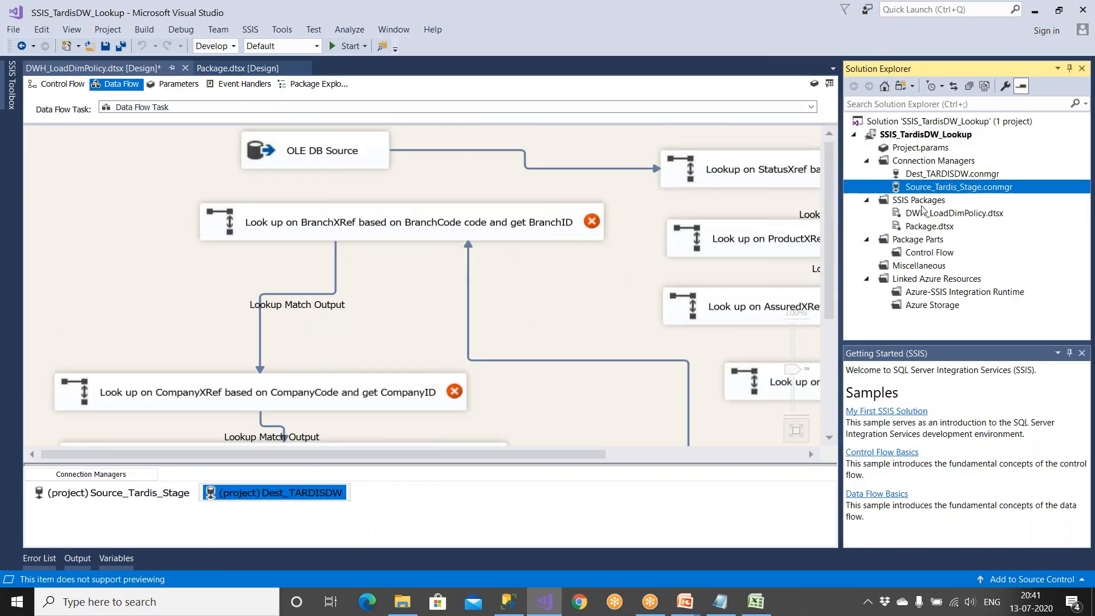
left_click(949, 216)
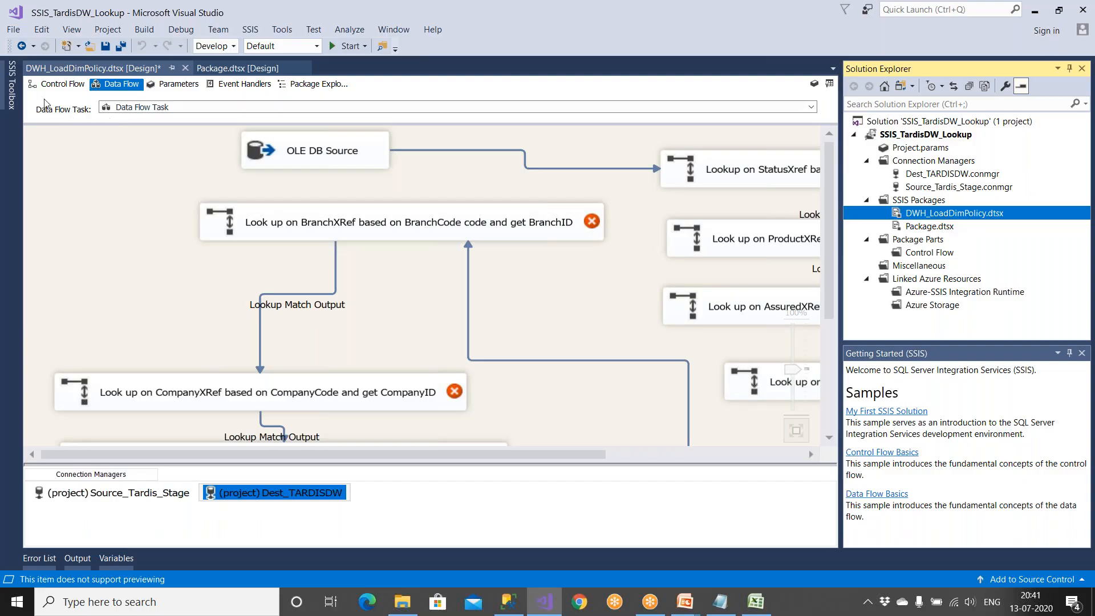
left_click(105, 45)
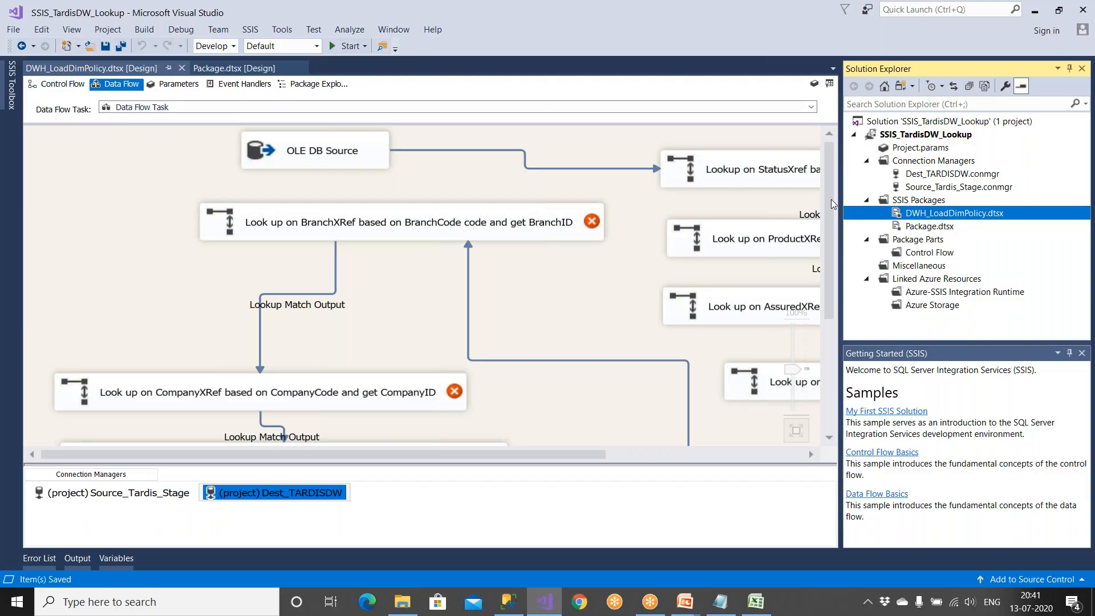
Add the existing package DWH_LoadDimPolicySection.dtsx from the SSIS_Tardis_DWH project folder to the SSIS packages
left_click(902, 201)
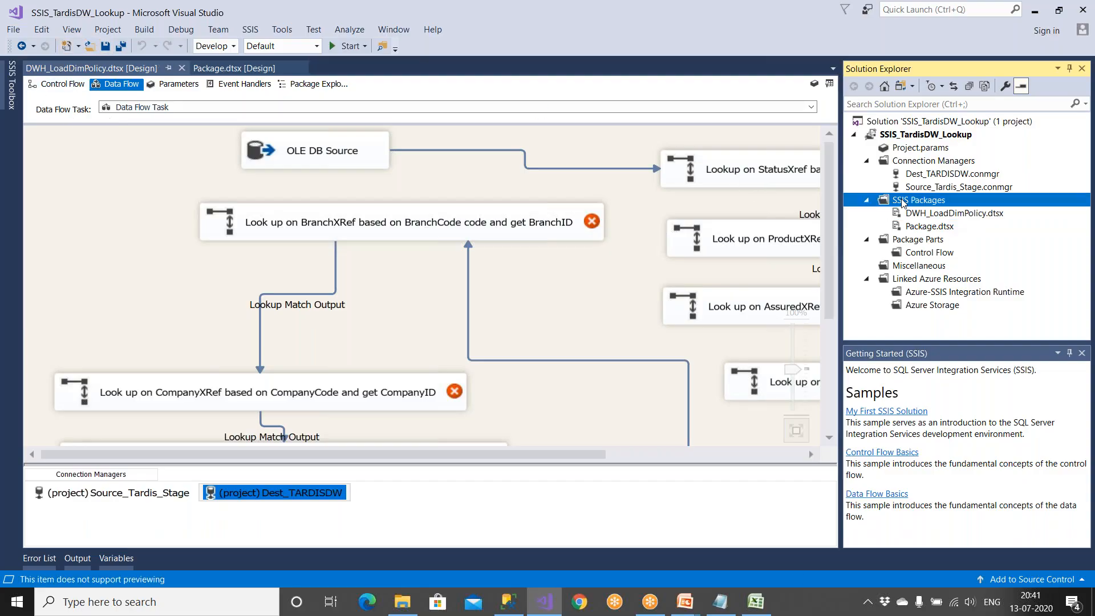
right_click(902, 201)
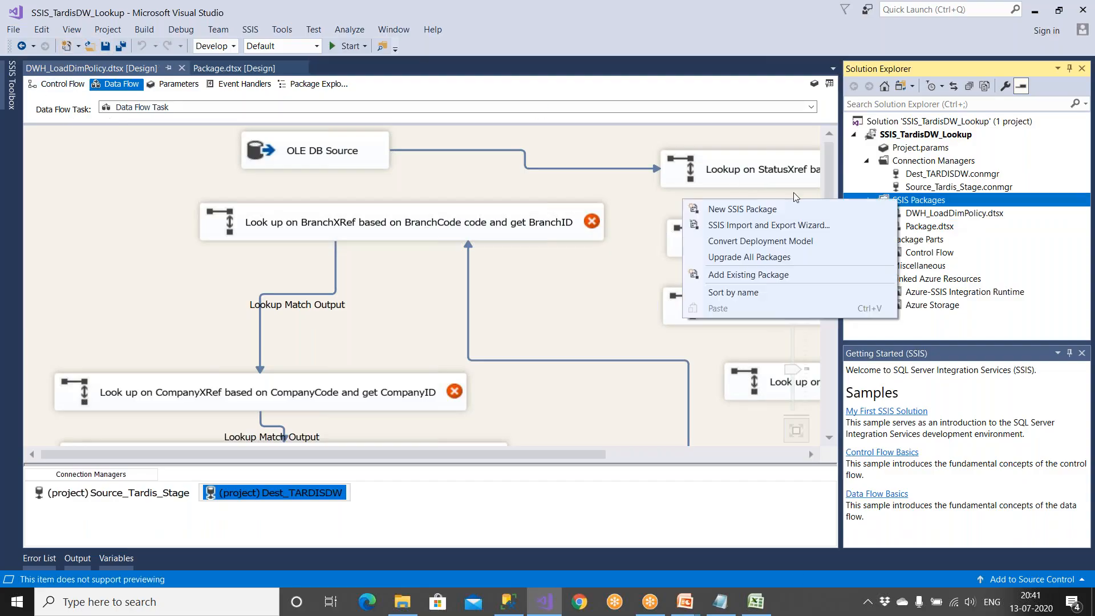
left_click(755, 276)
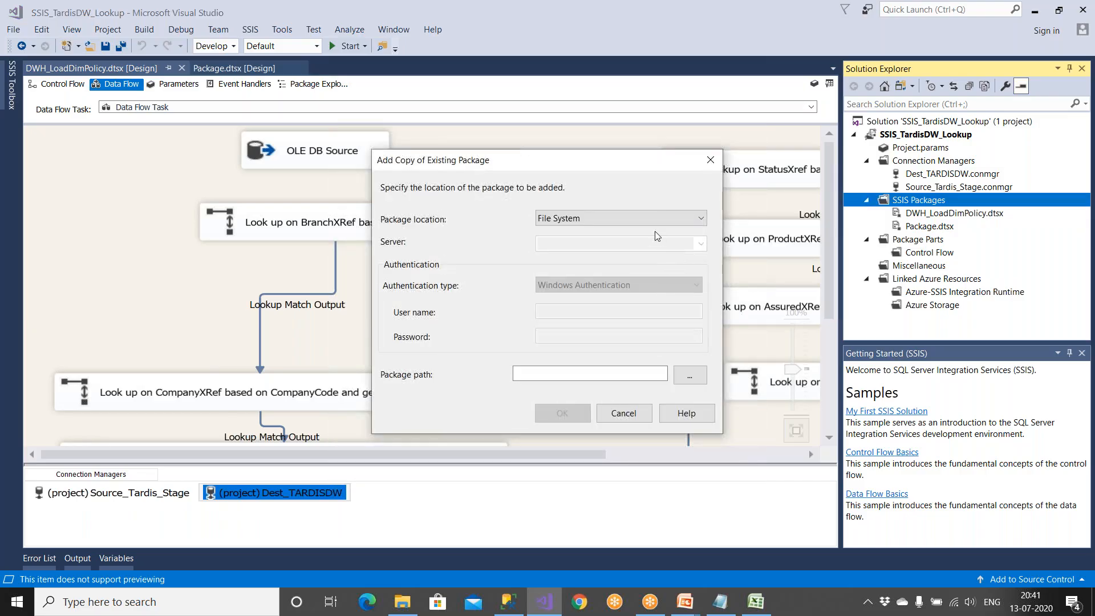
left_click(690, 375)
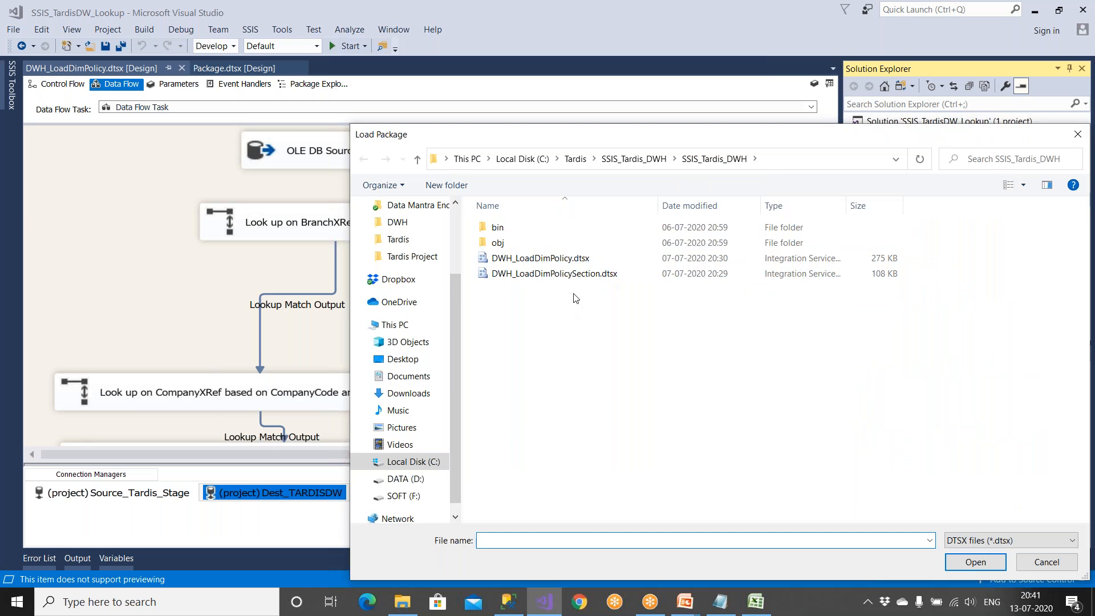
left_click(605, 275)
left_click(974, 562)
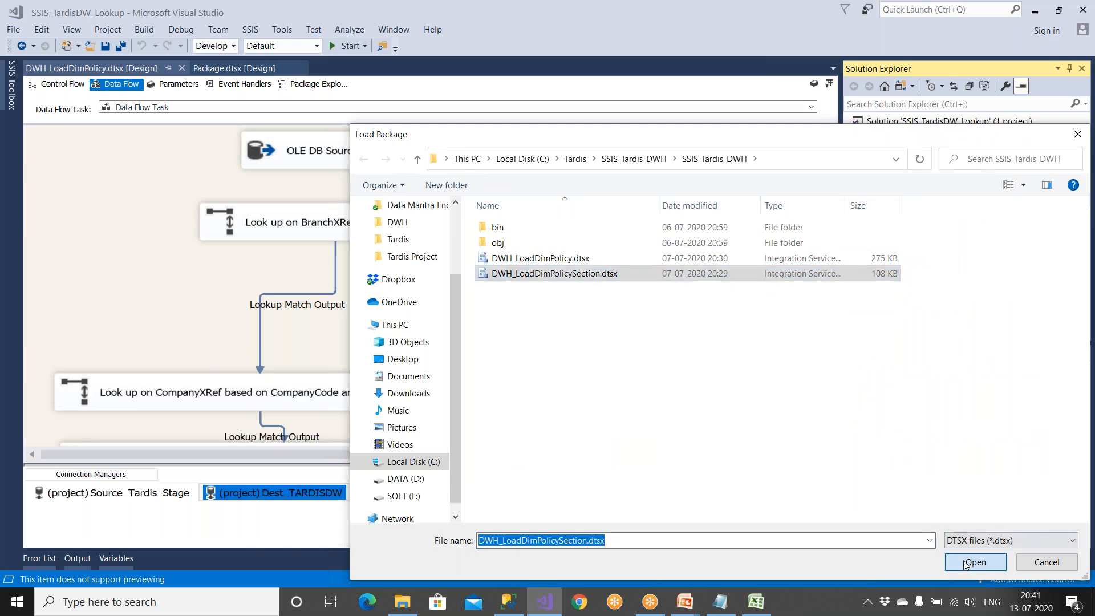
left_click(565, 414)
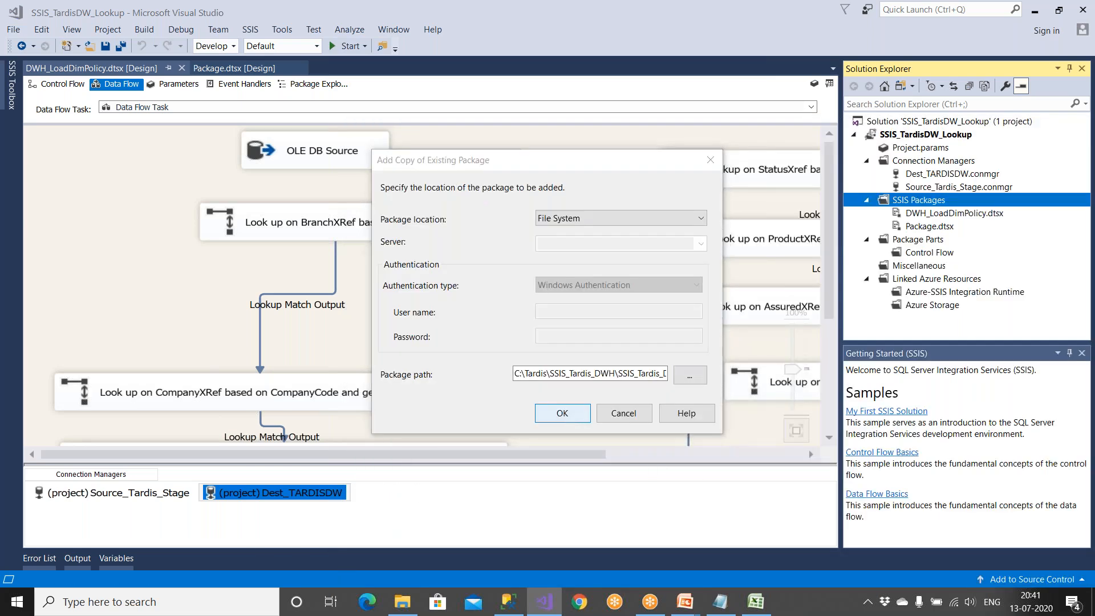
left_click(719, 368)
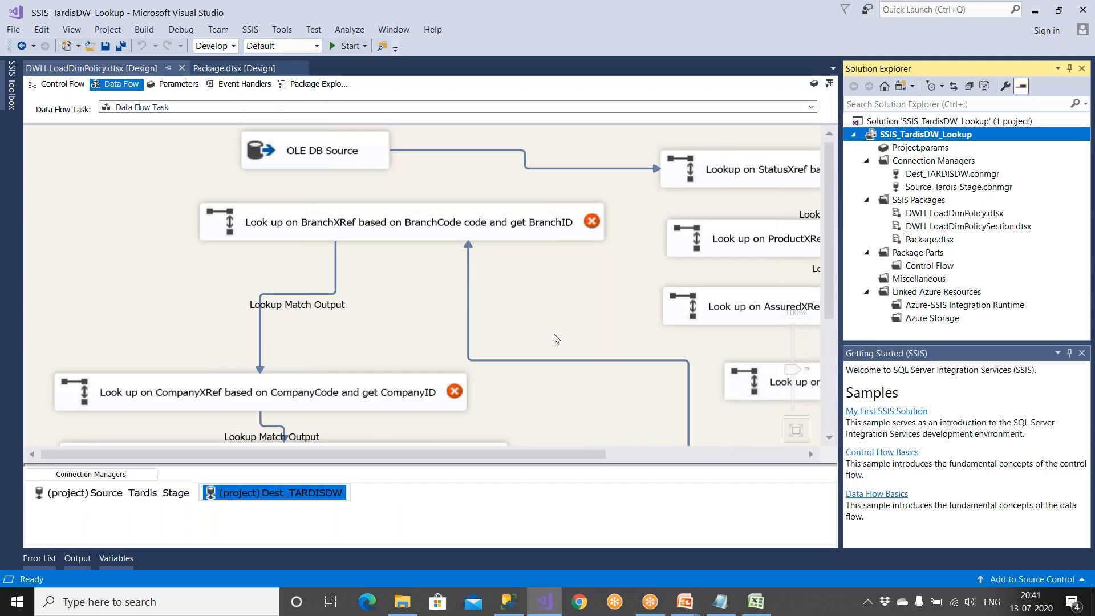
left_click(939, 231)
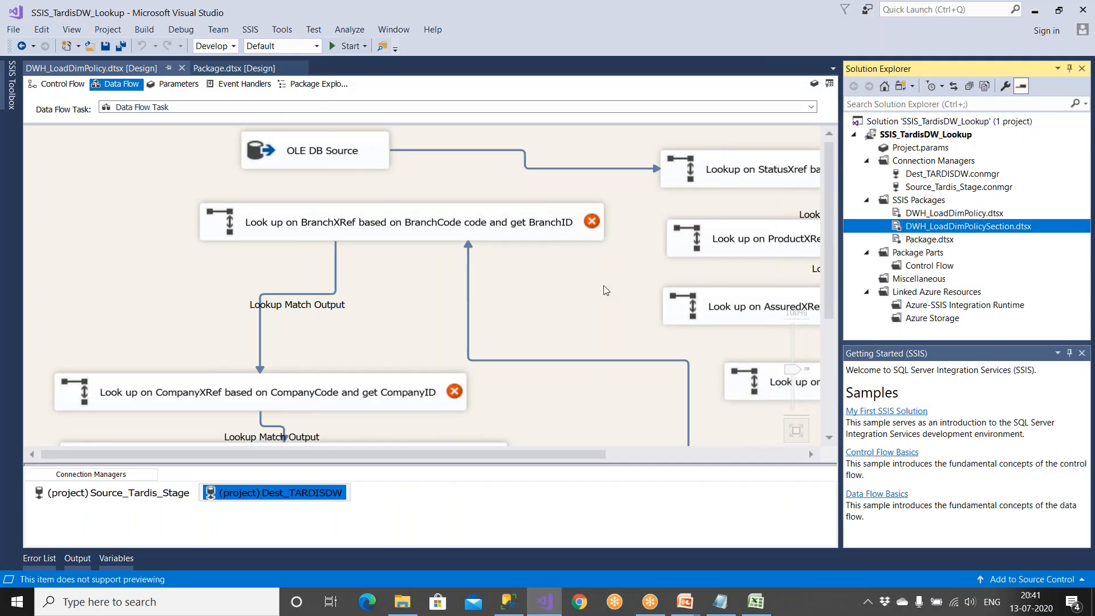
double_click(382, 222)
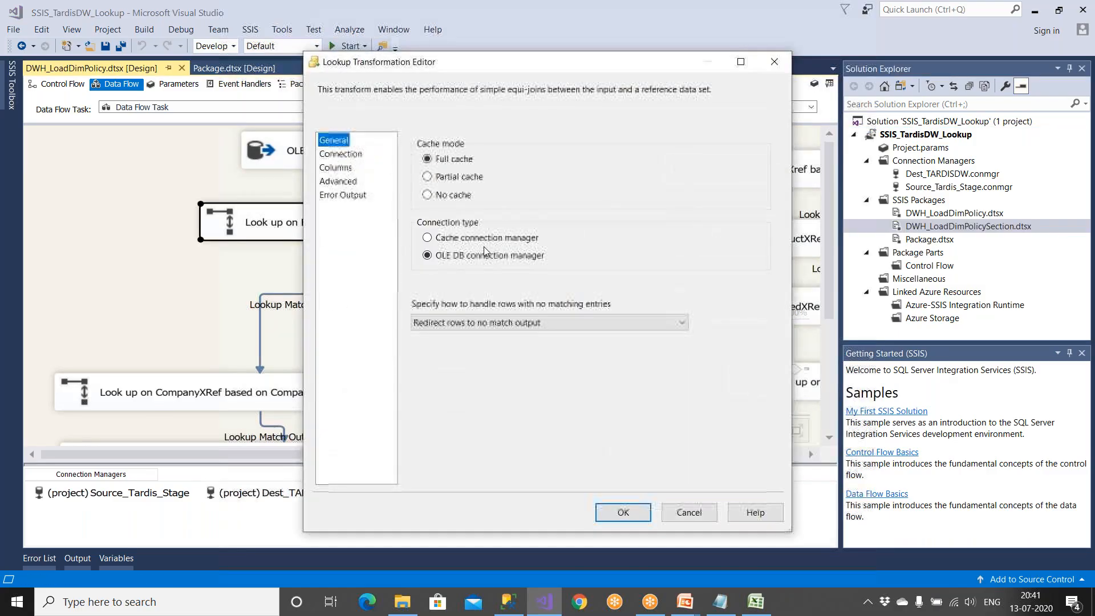
left_click(340, 154)
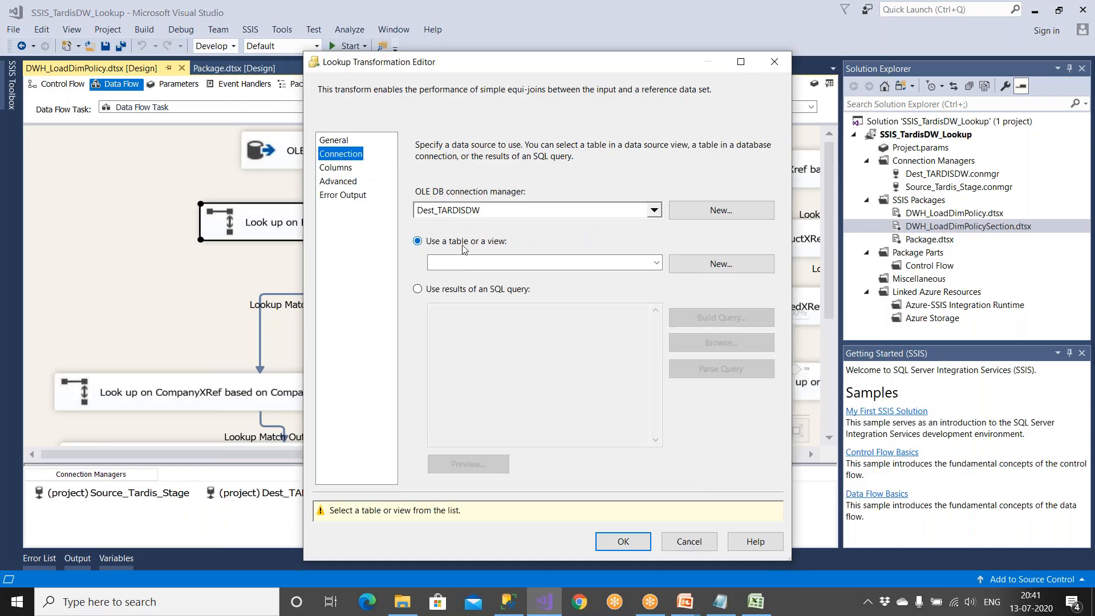
left_click(463, 263)
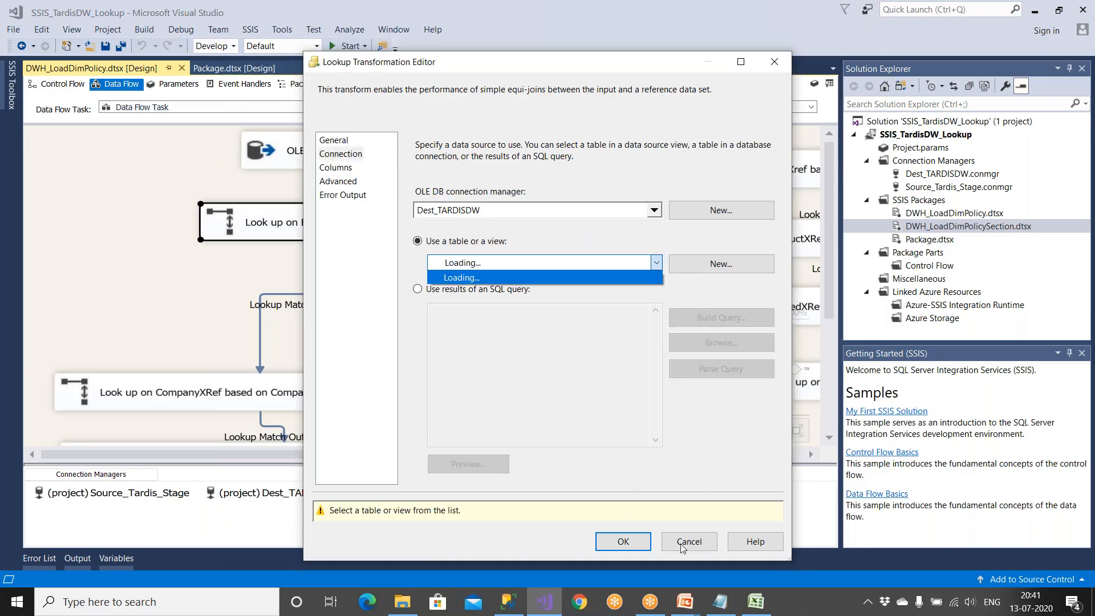
left_click(679, 514)
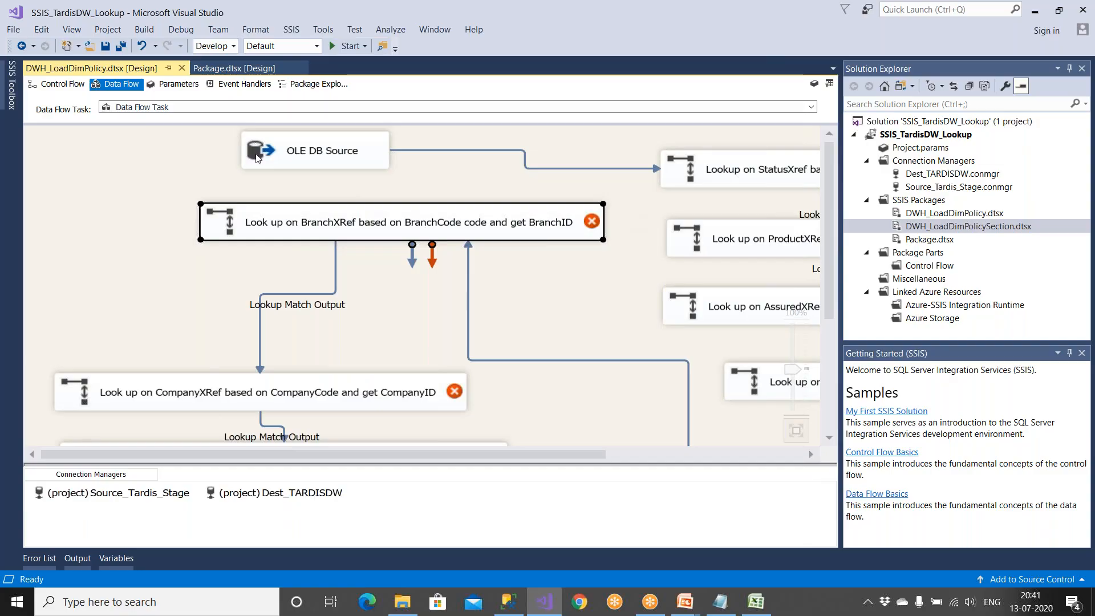
Reopen the Data Flow Task of DWH_LoadDimPolicy and arrange its whole diagram with Auto Layout
left_click(57, 83)
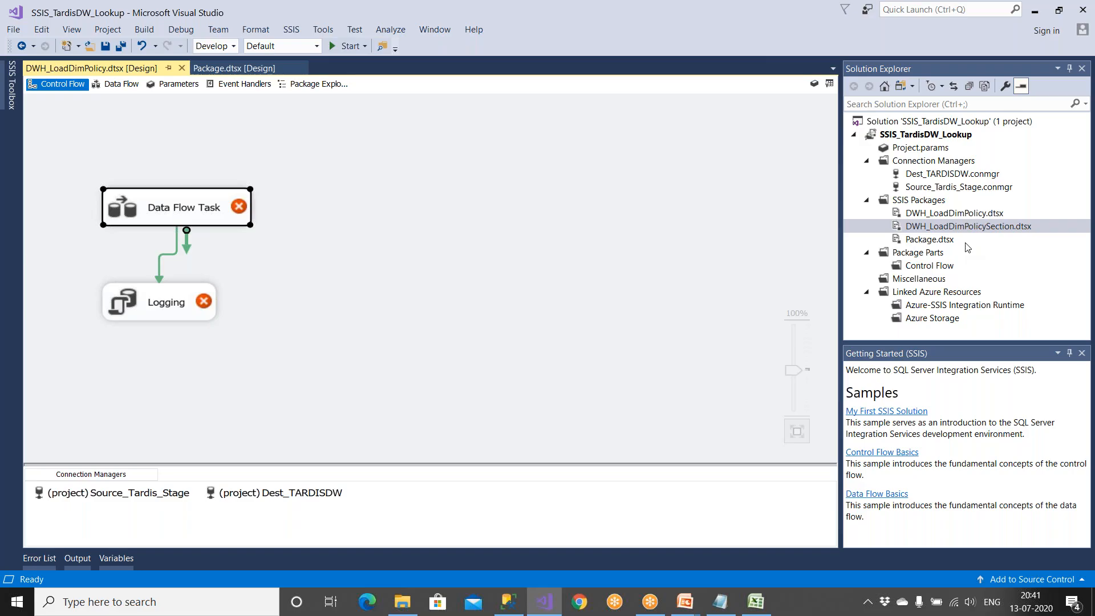
double_click(190, 220)
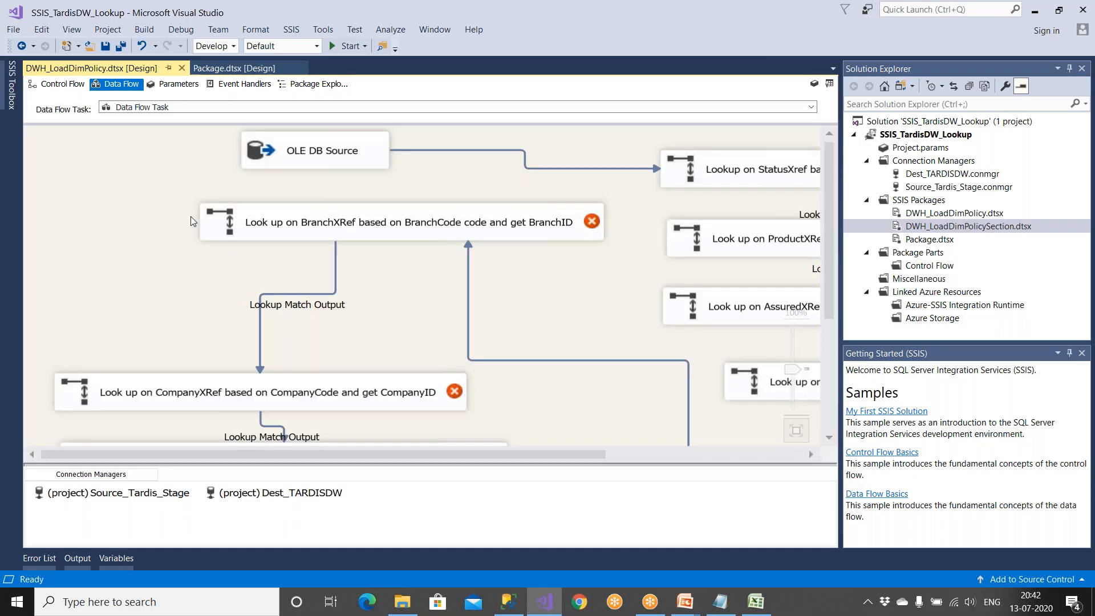
scroll(561, 344, "down", 5)
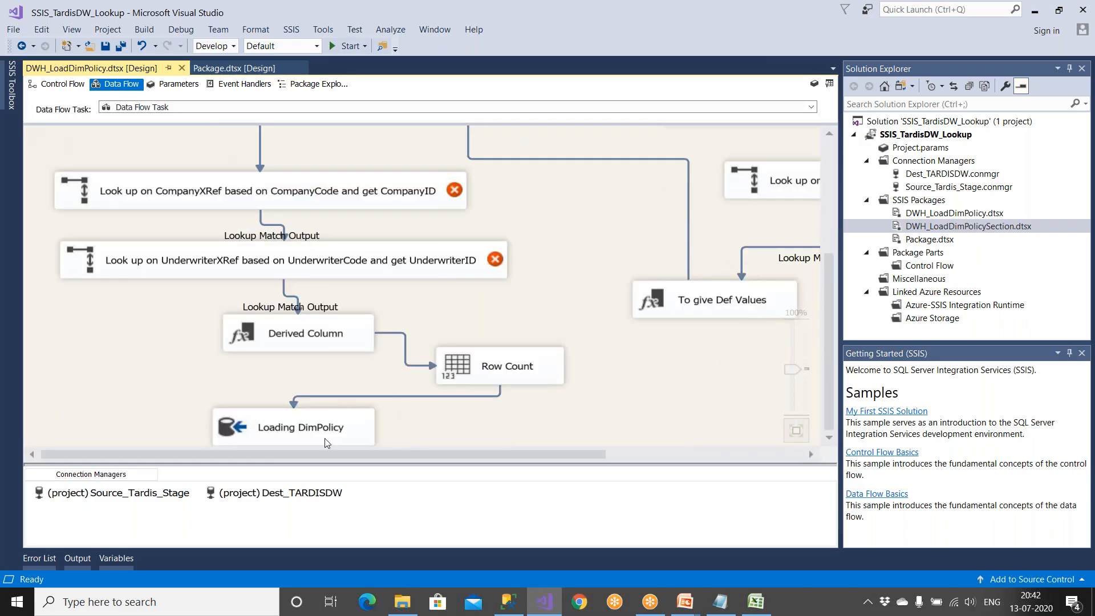
left_click(329, 441)
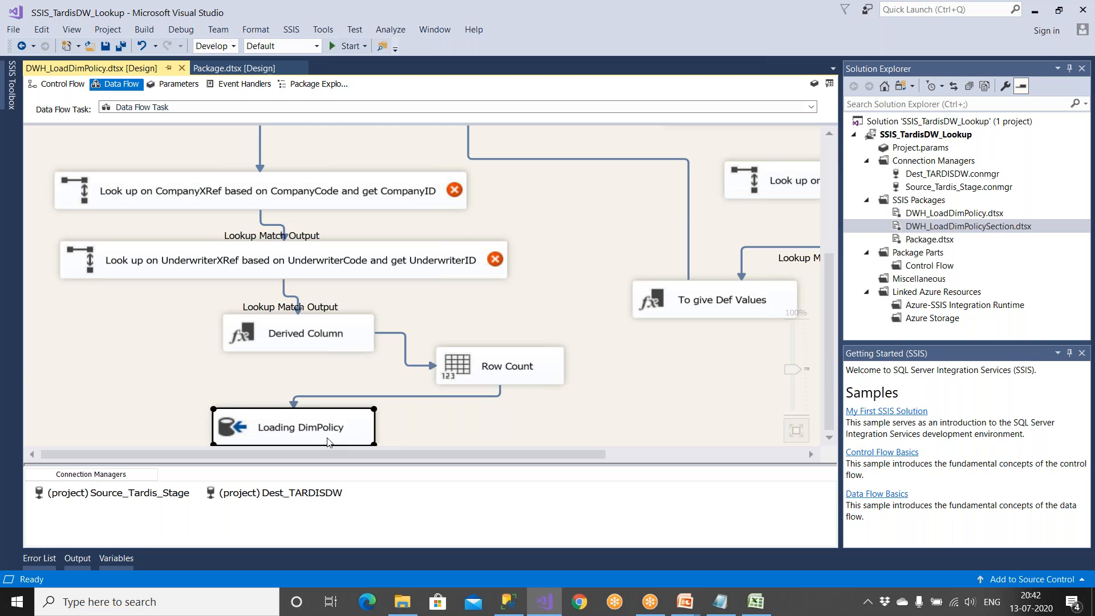
scroll(659, 436, "down", 2)
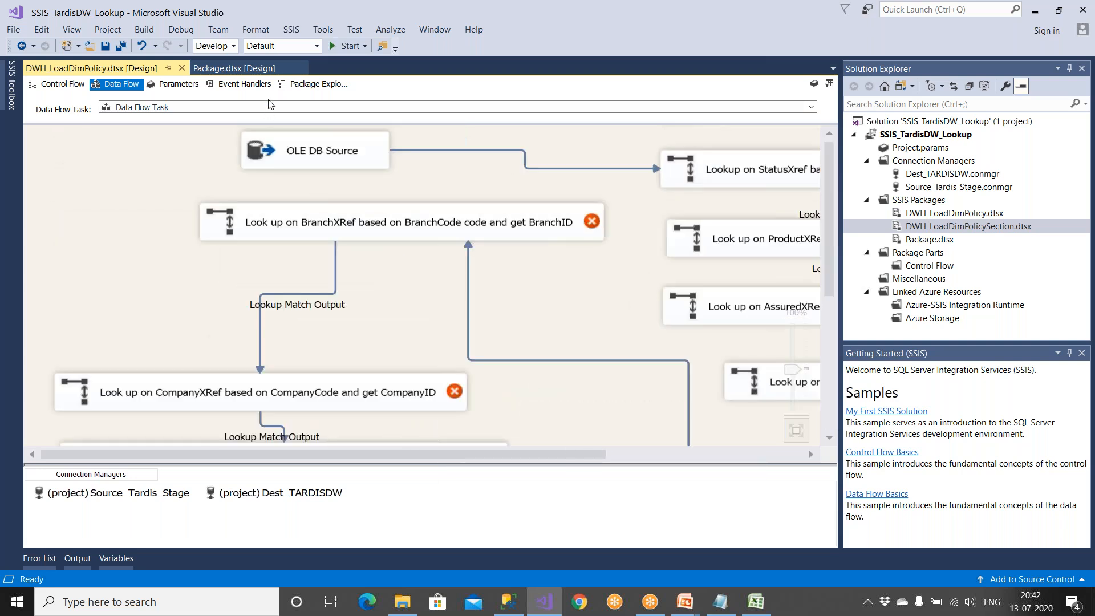
left_click(291, 31)
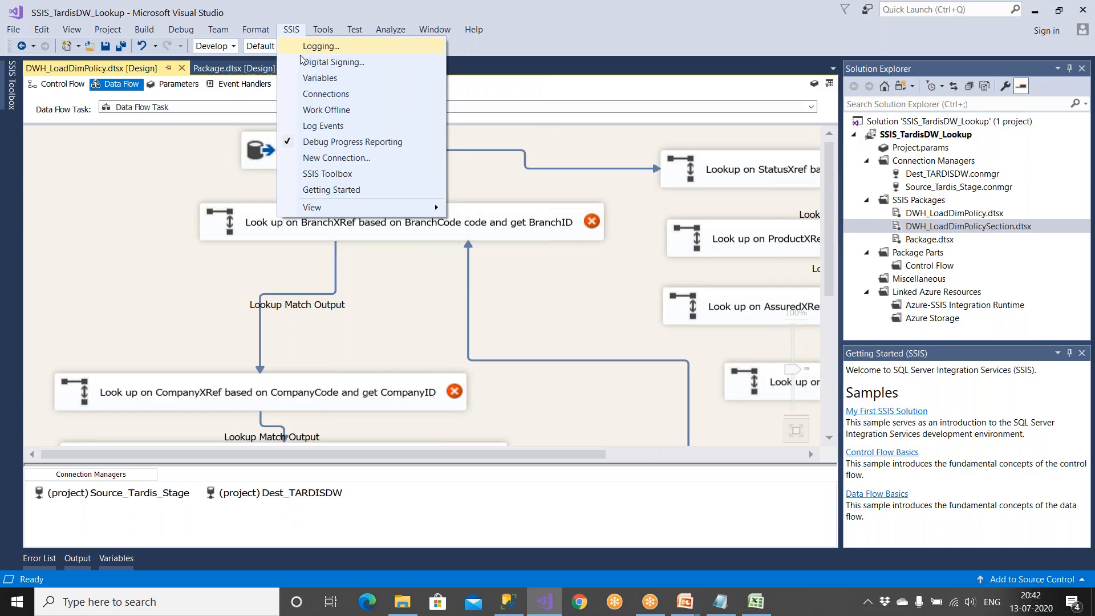
mouse_move(263, 36)
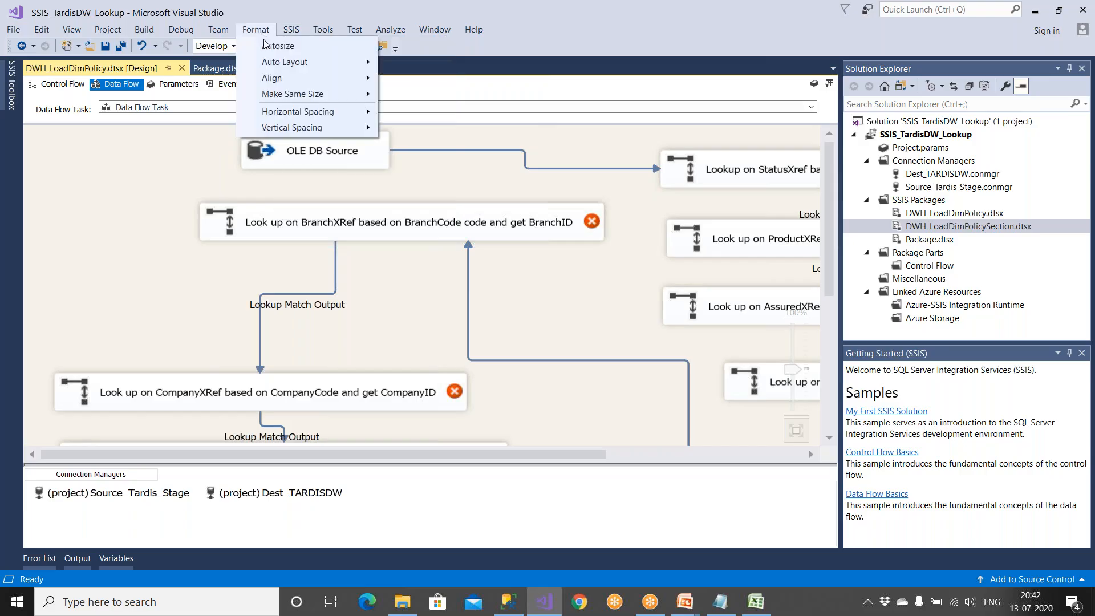
mouse_move(376, 63)
left_click(409, 65)
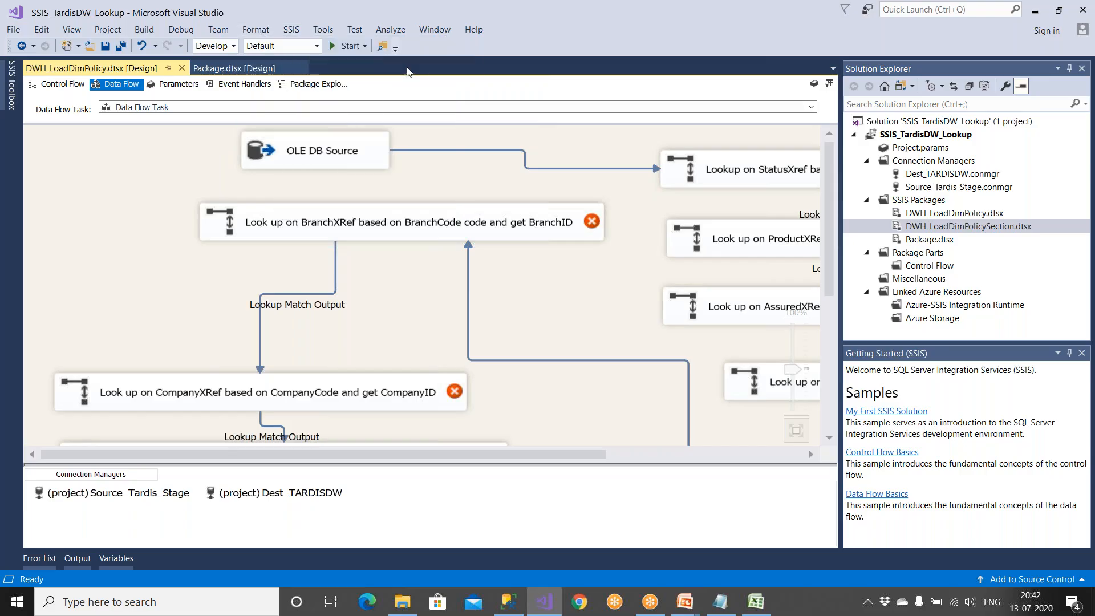
middle_click(397, 252)
left_click(288, 161)
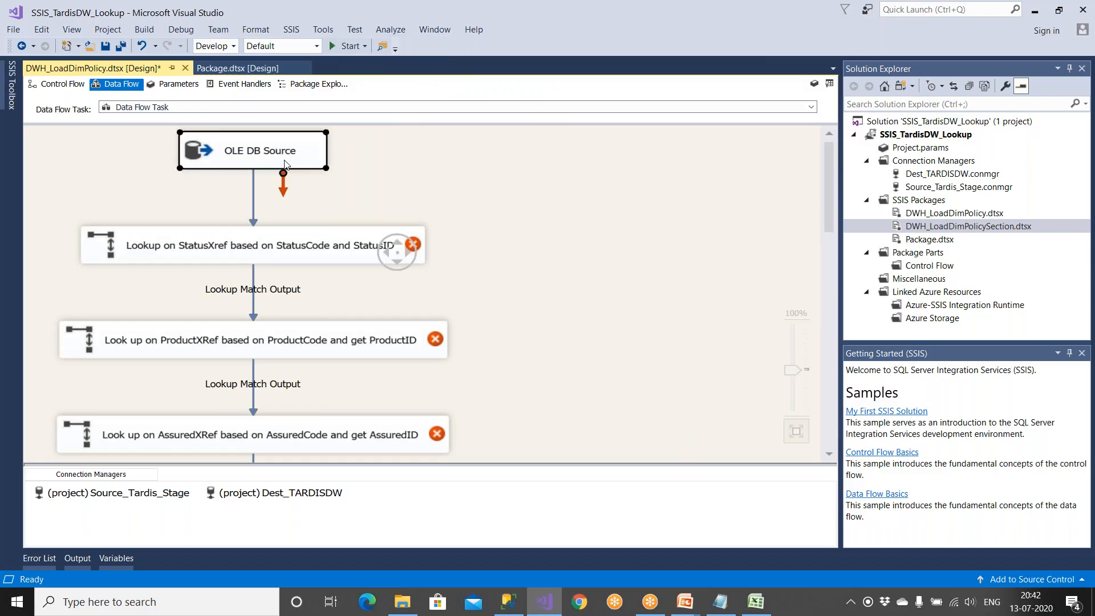
Delete the data flow path between Row Count and Loading DimPolicy
left_click(301, 238)
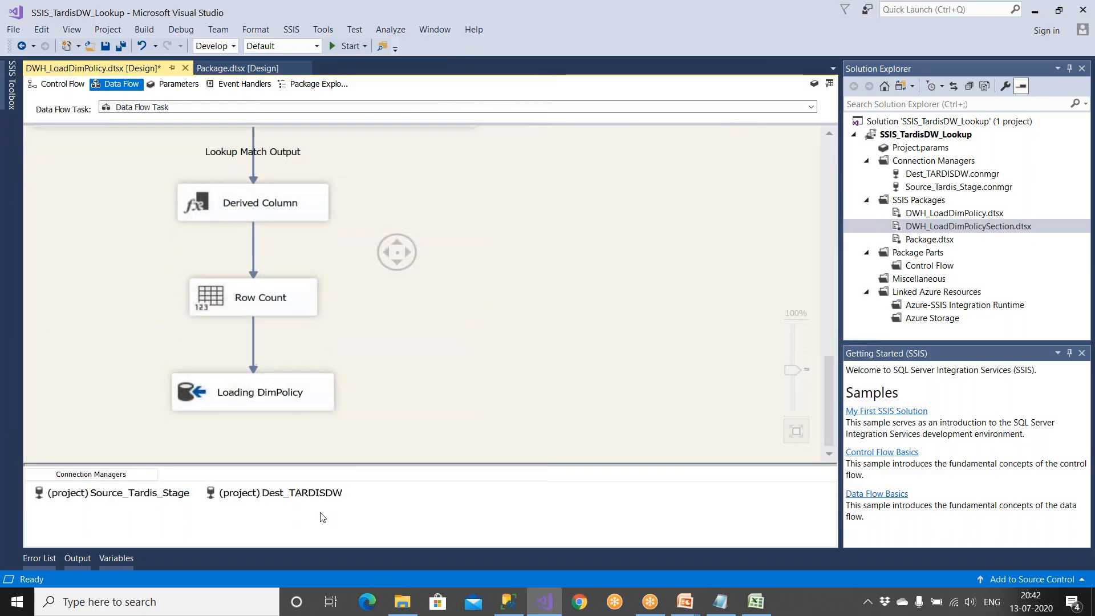
left_click(283, 404)
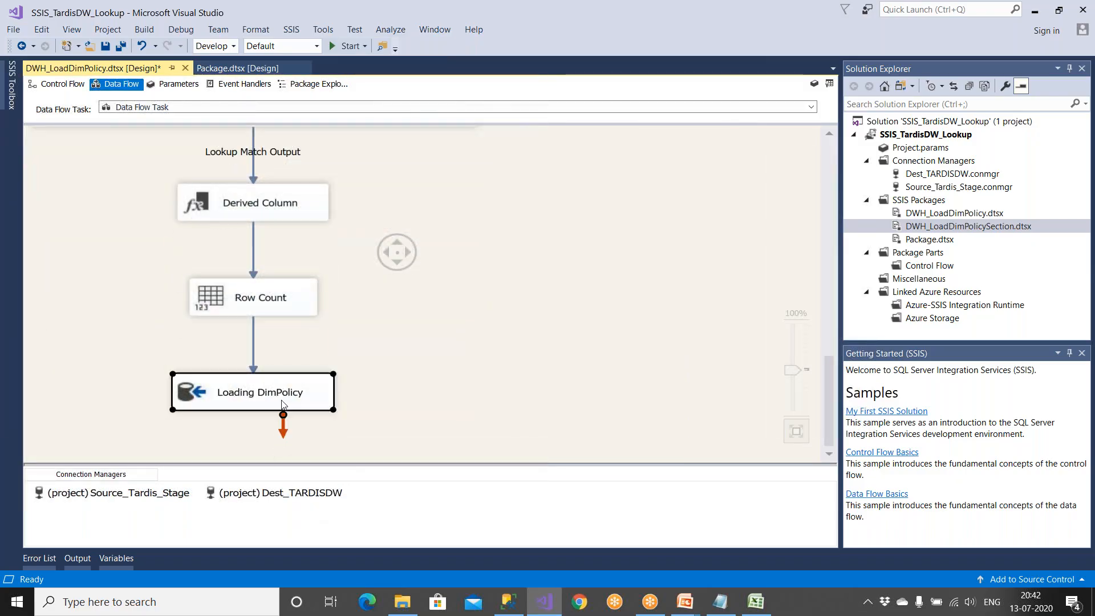
left_click(254, 351)
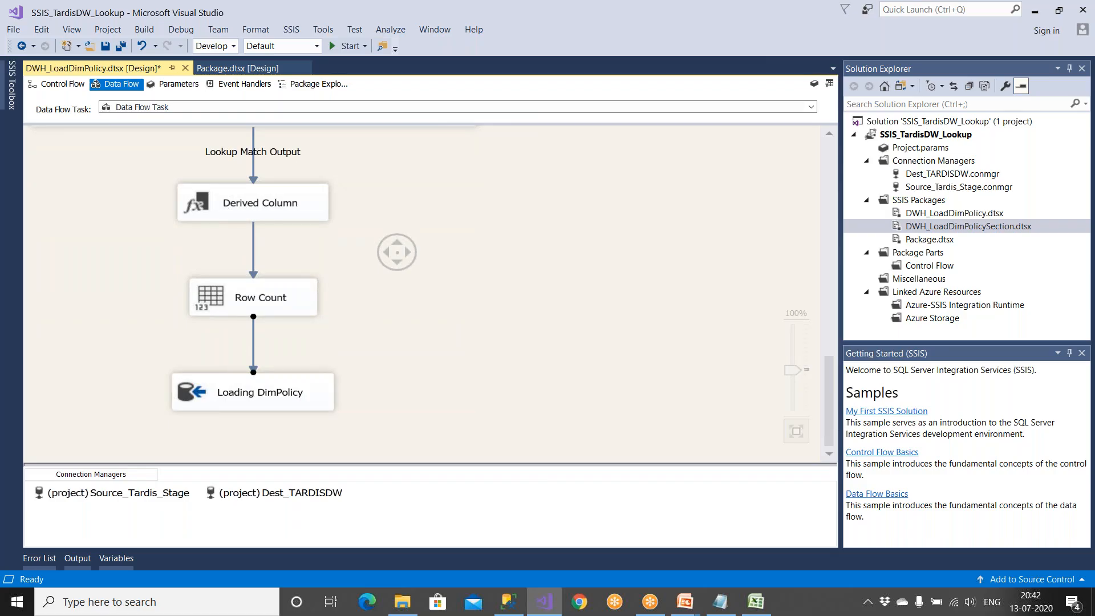
key("Delete")
Switch to the Book1 workbook in Excel and clear the Insert, Update and Delete notes in J4:J8
left_click(756, 602)
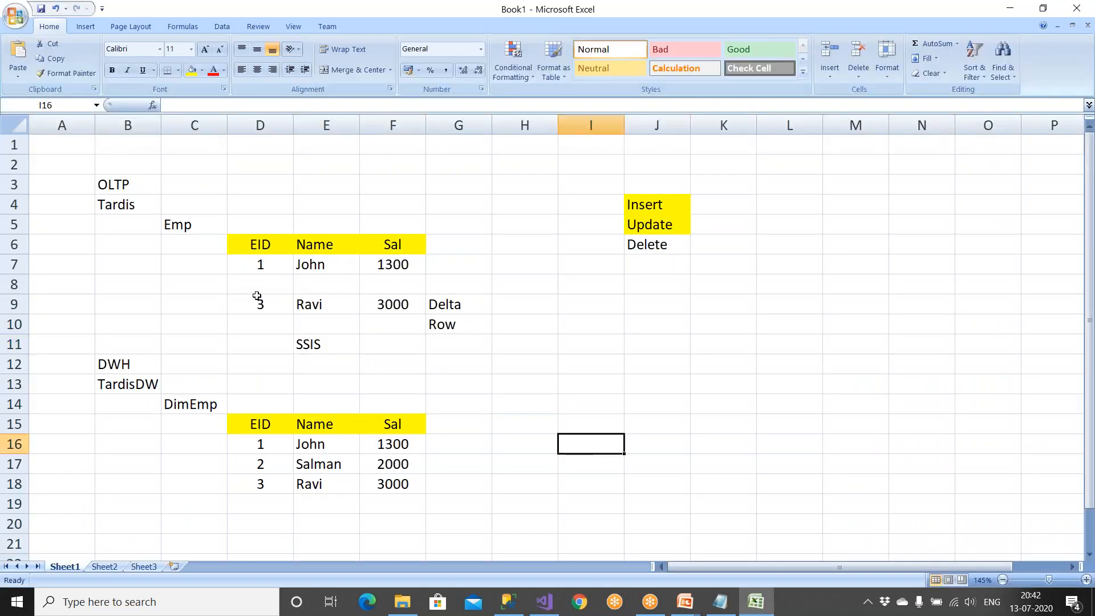
left_click_drag(192, 398, 385, 481)
key("ctrl+c")
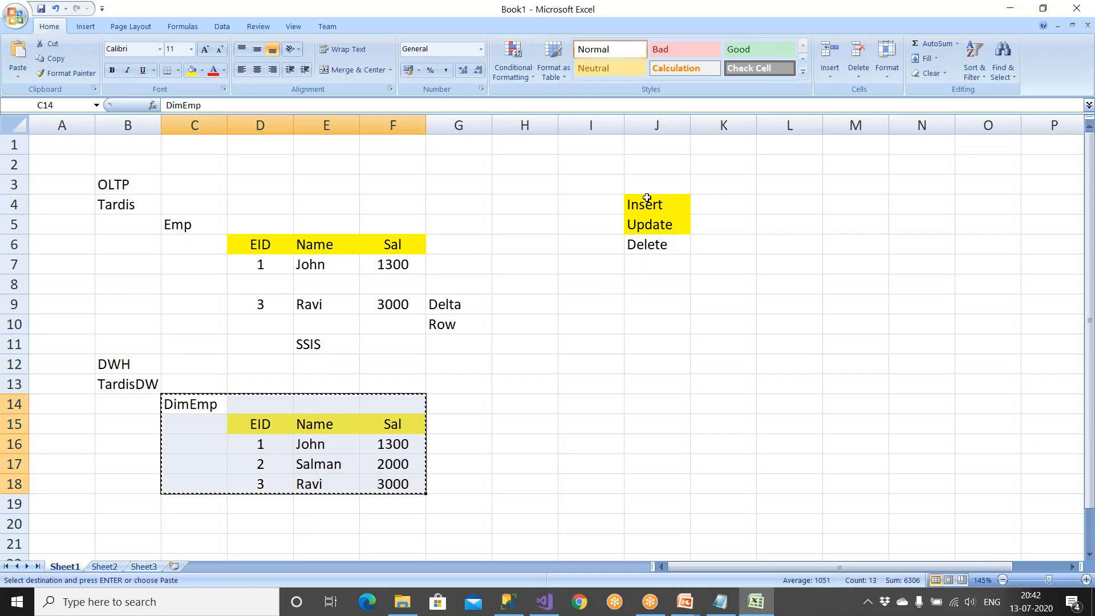
left_click_drag(647, 204, 675, 282)
key("Delete")
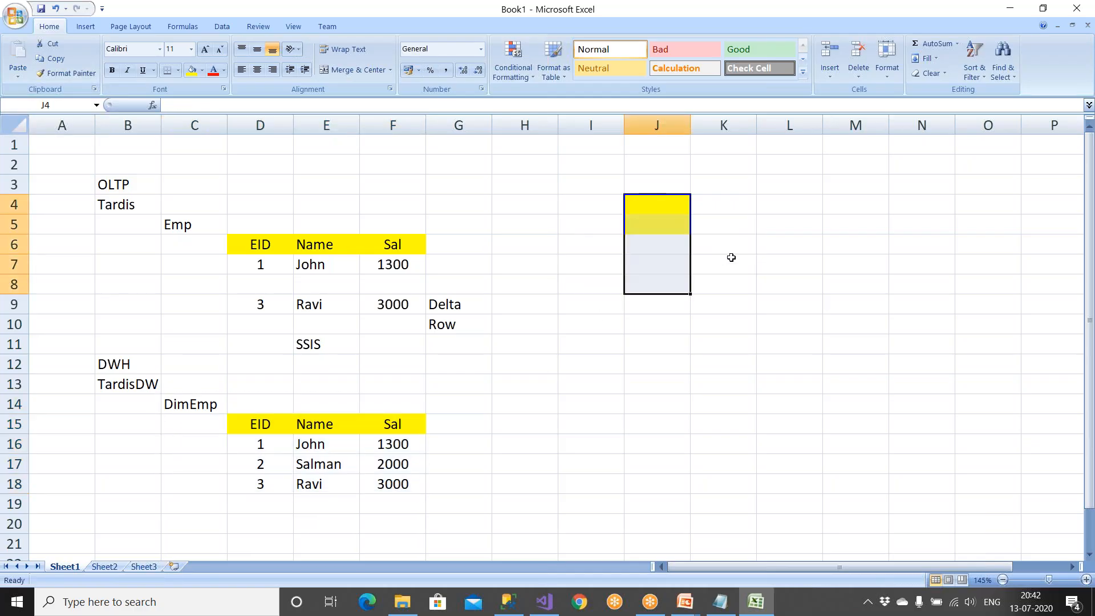
left_click(724, 227)
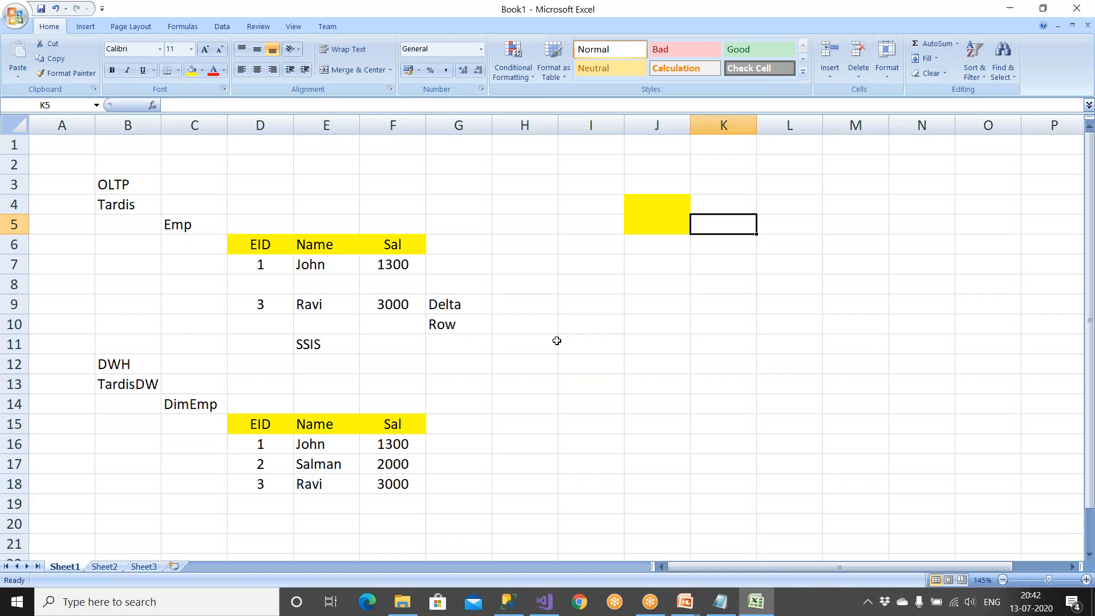
Move the DWH block with the DimEmp table from B12:G19 to a position starting at I3
left_click_drag(119, 368, 429, 515)
key("ctrl+c")
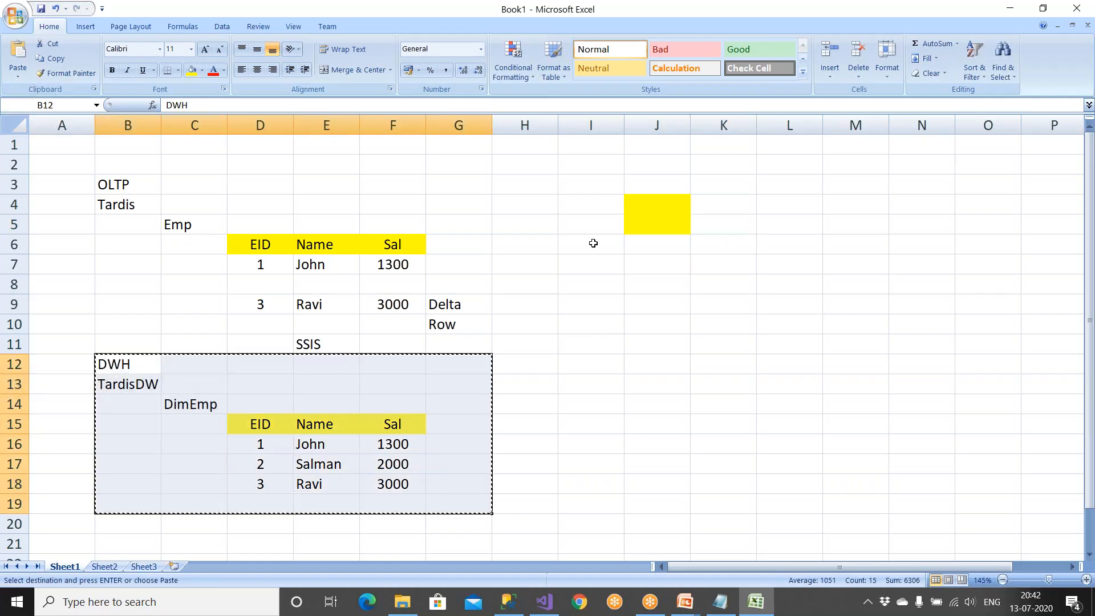
left_click(588, 181)
key("ctrl+v")
left_click(565, 362)
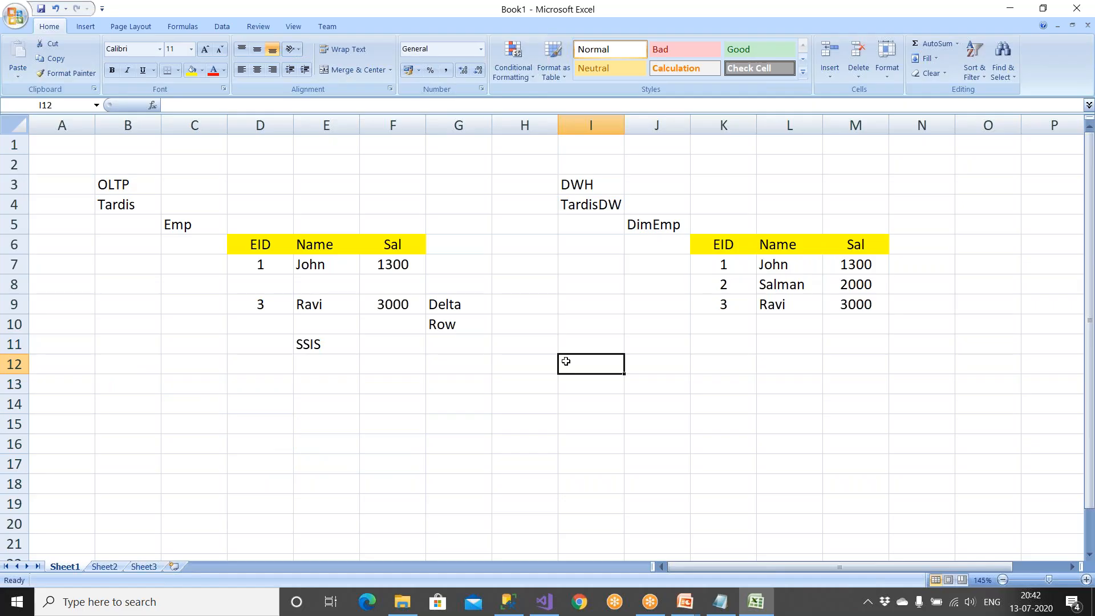
Narrow column F and clear the third employee row and the leftover notes in D9:G12
left_click_drag(425, 125, 398, 124)
left_click_drag(265, 306, 424, 360)
key("Delete")
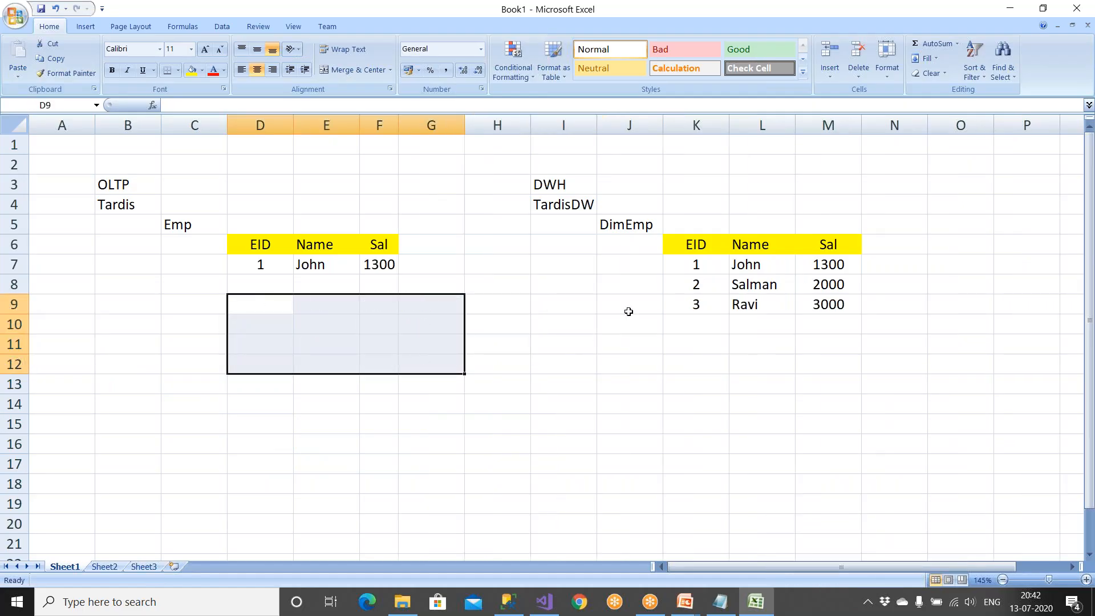
Clear the data rows of the DimEmp table in K7:M11, keeping its header row
left_click_drag(680, 264, 836, 340)
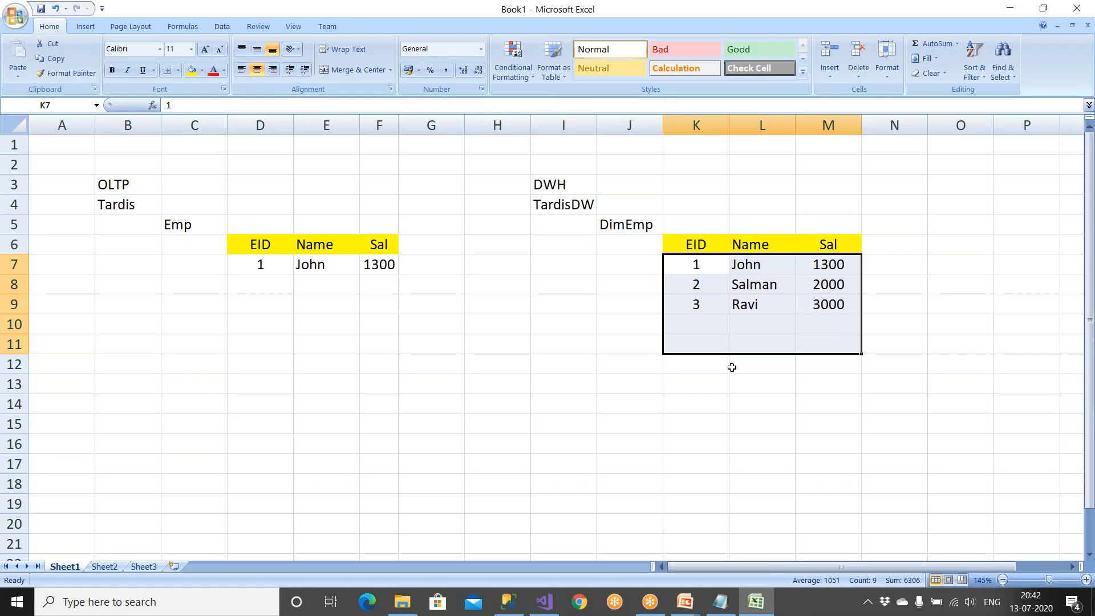
key("Delete")
left_click(678, 374)
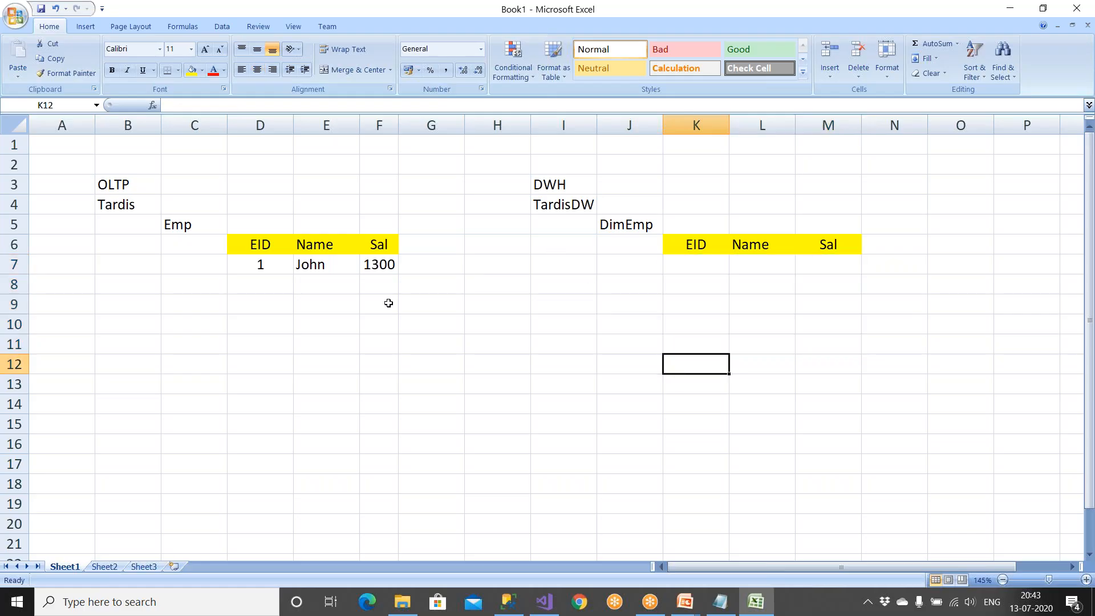
Add a second Emp row with EID 2, the employee's name and Sal 2000, and set the first row's Sal to 1000
left_click(278, 287)
type("2")
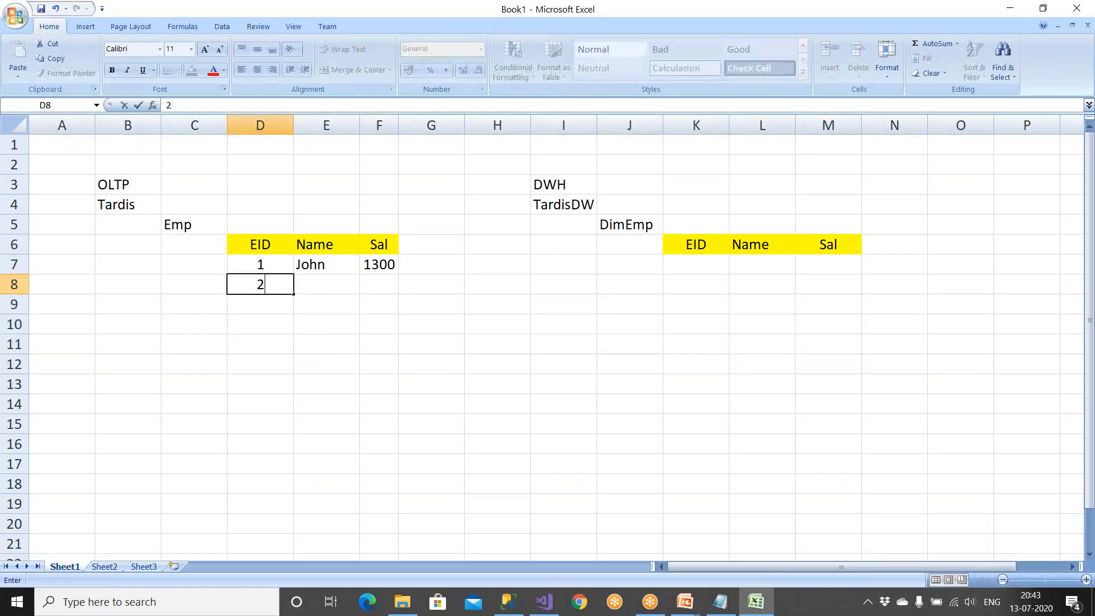
key("Tab")
type("Ravi")
key("Tab")
type("2000")
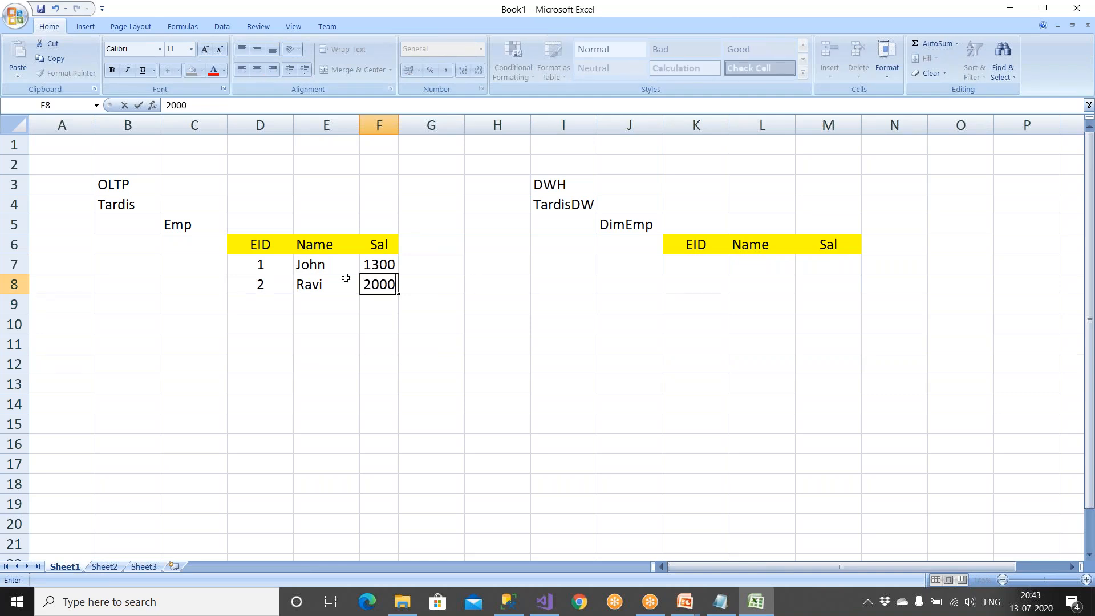
key("Up")
type("1000")
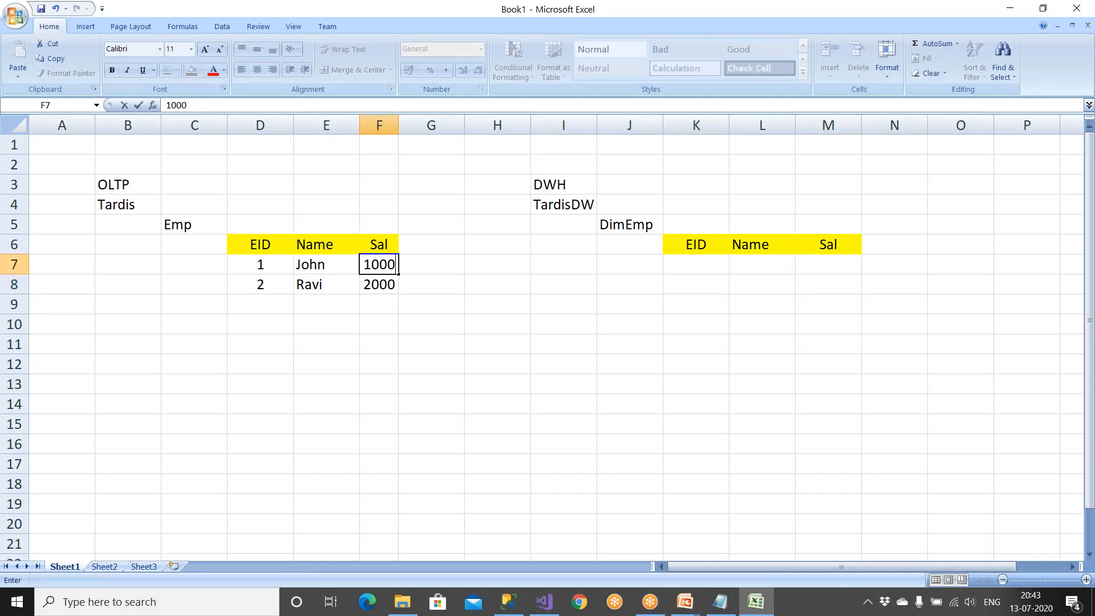
left_click(507, 296)
Enter the label "OLEDB Src" in H7 between the two tables and widen column H to fit it
left_click(501, 263)
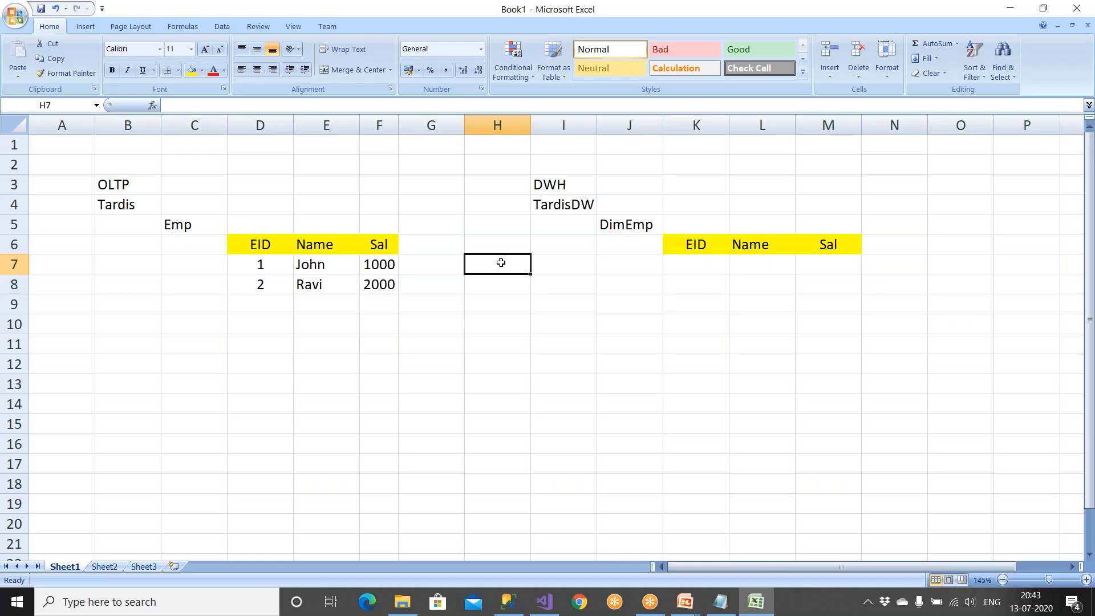
type("OLE")
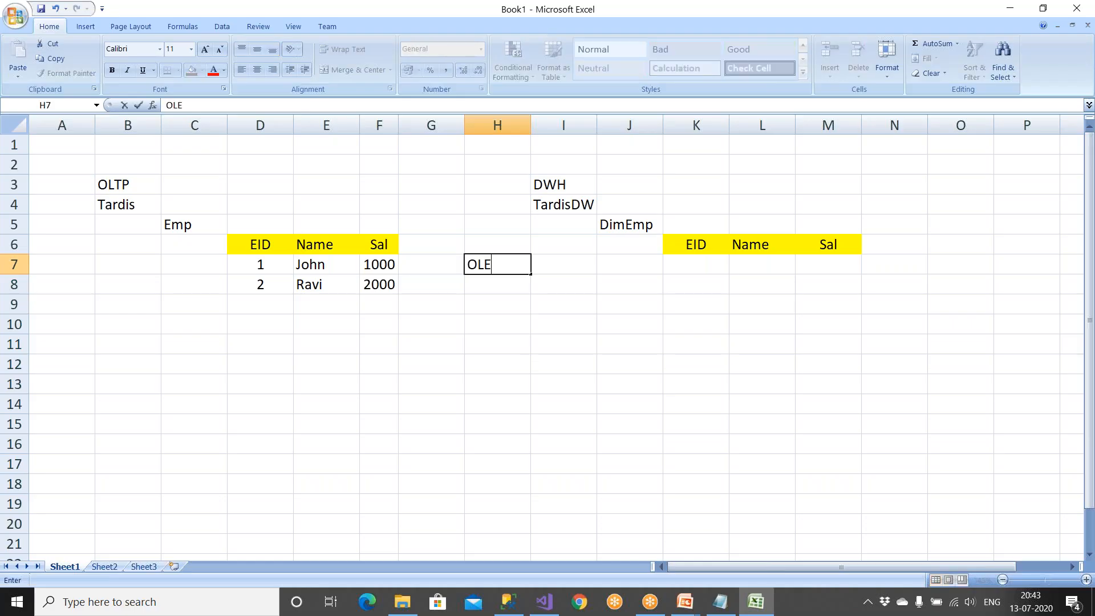
type("DB Src")
left_click(505, 318)
left_click_drag(254, 245, 381, 286)
left_click(510, 262)
left_click_drag(531, 125, 554, 125)
left_click(651, 227)
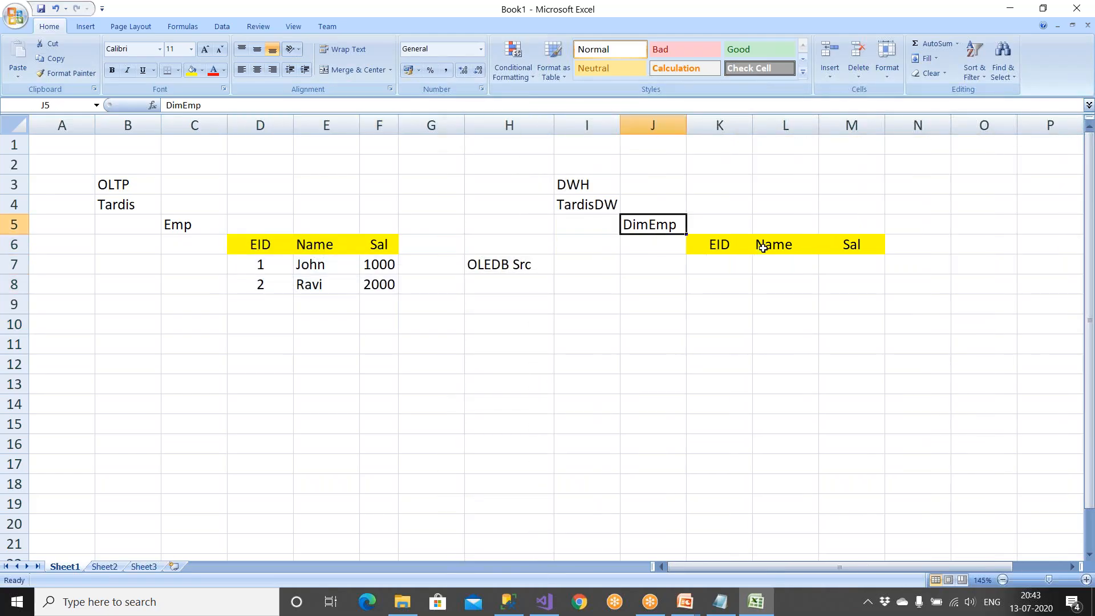
left_click(763, 246)
left_click_drag(714, 246, 852, 269)
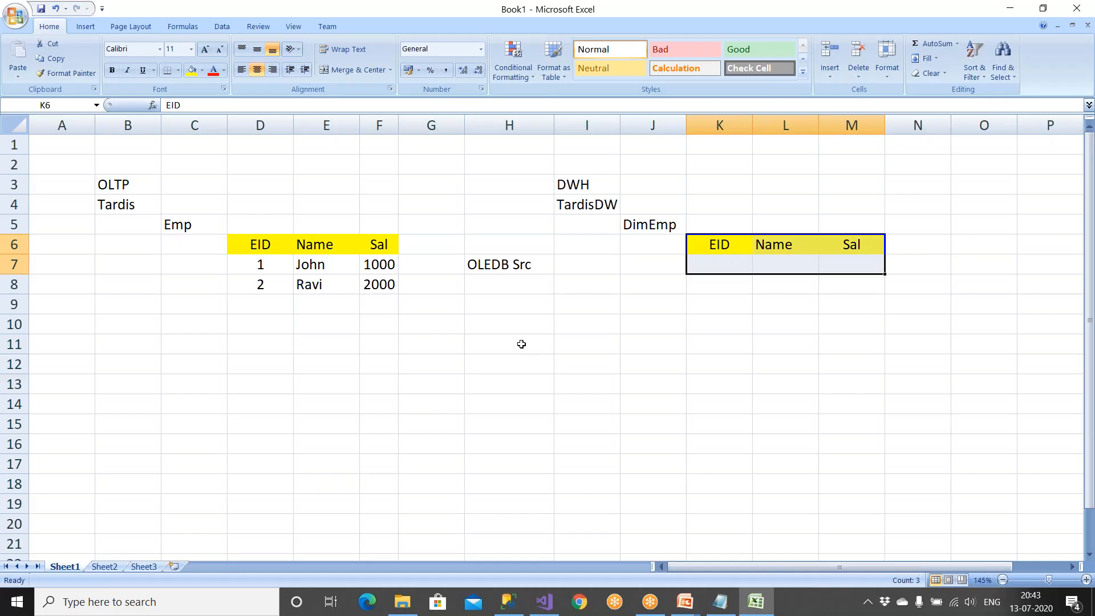
Enter the label "Lookup" in H10 below the OLEDB Src label
left_click(512, 328)
type("Loo")
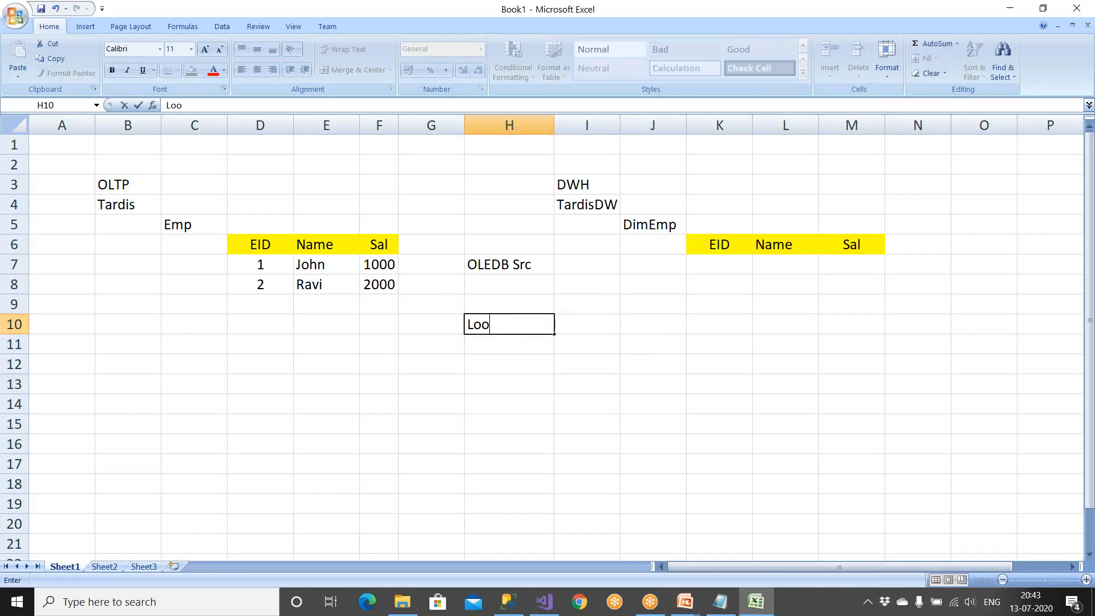
type("kup")
left_click(513, 362)
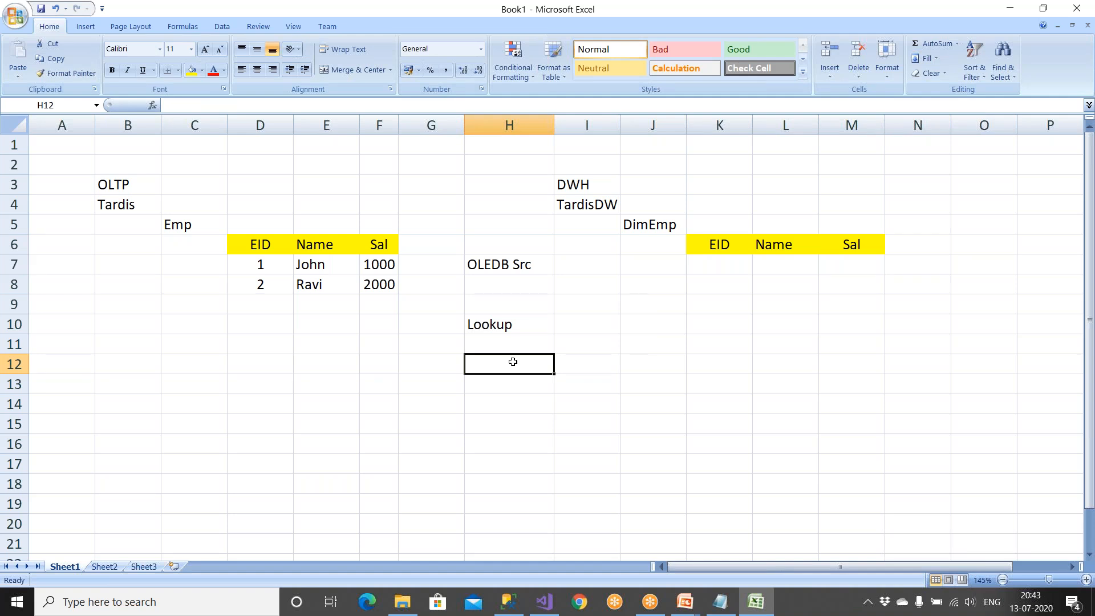
left_click(508, 330)
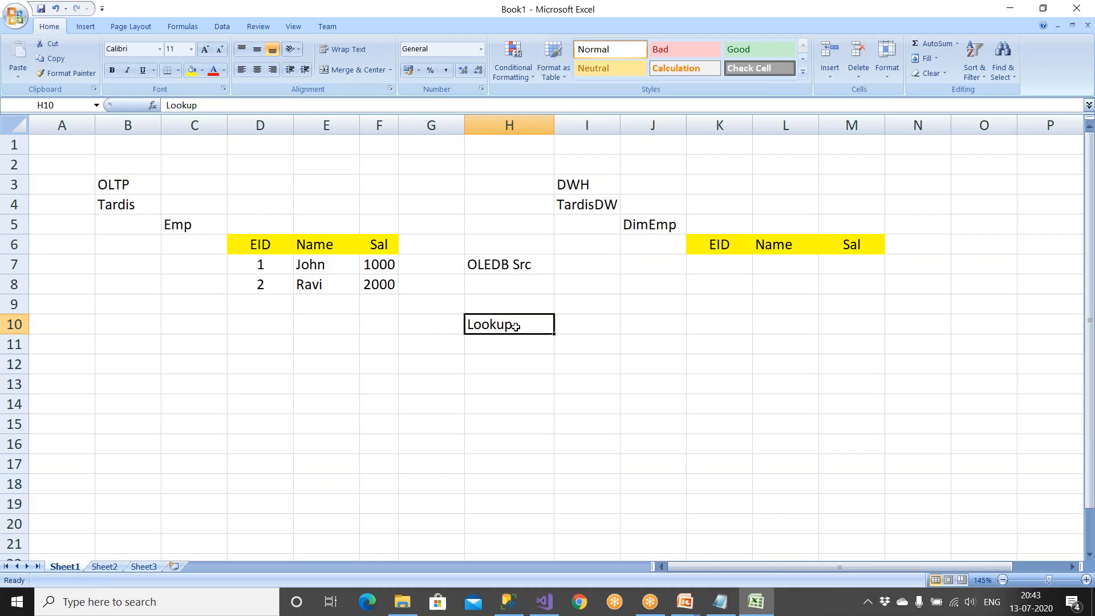
left_click(500, 258)
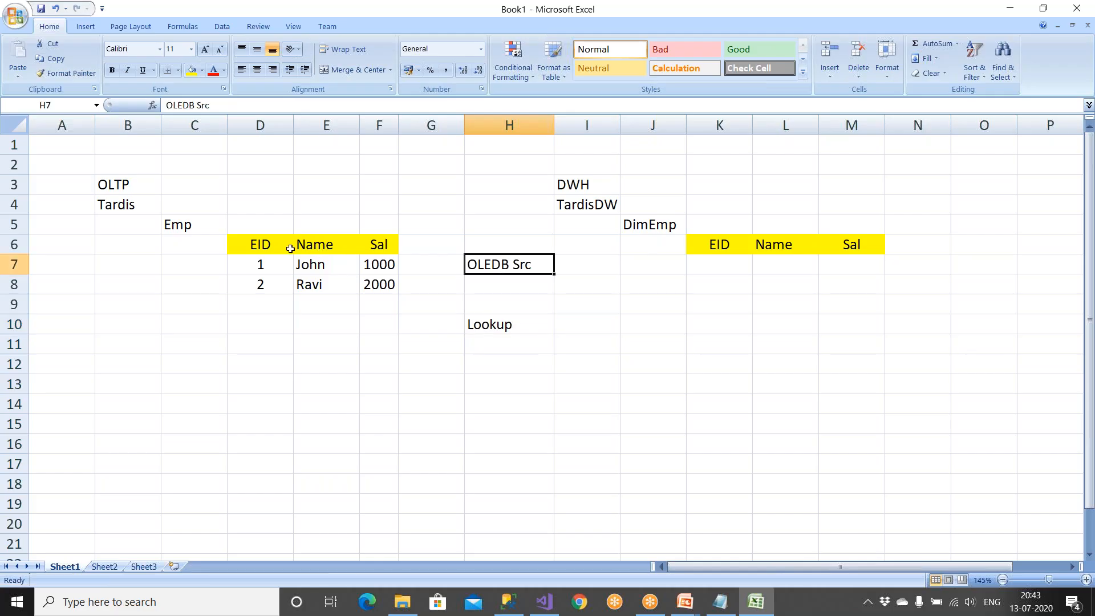
left_click_drag(258, 241, 349, 284)
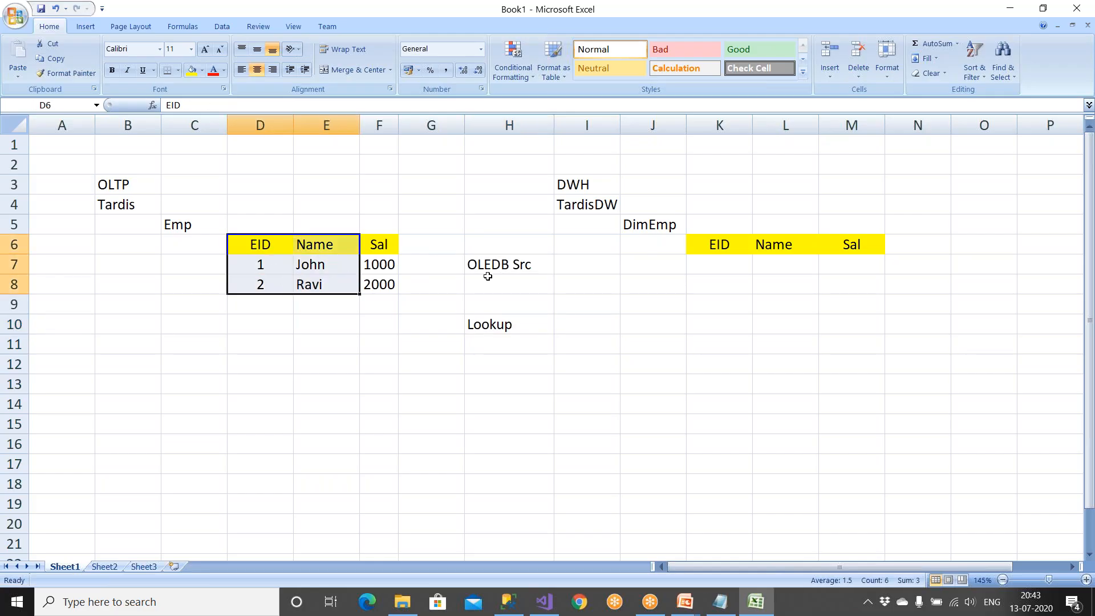
left_click(498, 262)
left_click(493, 327)
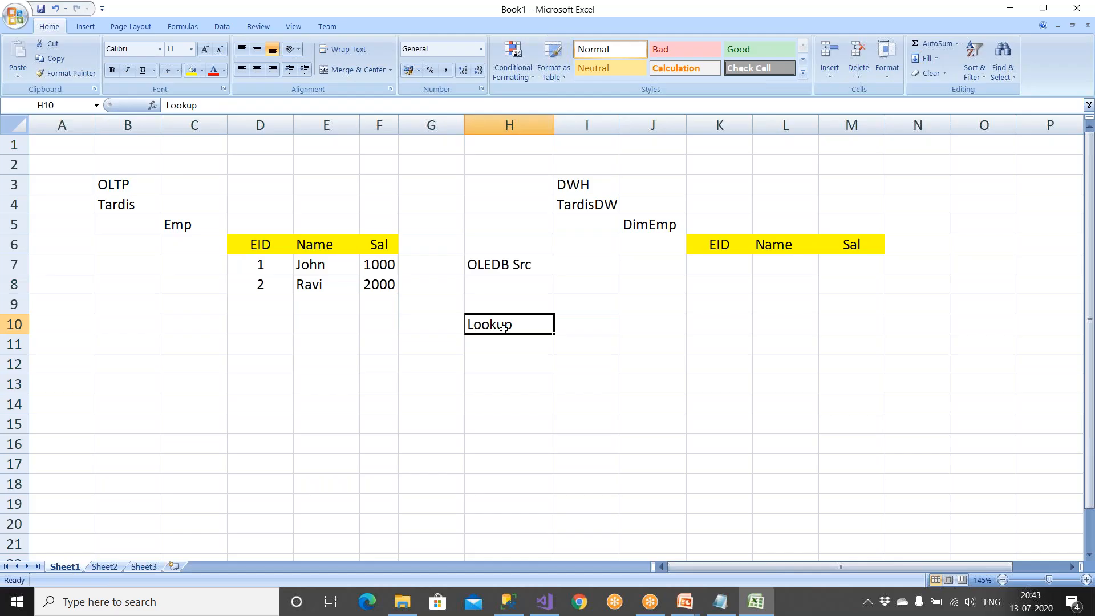
left_click(656, 224)
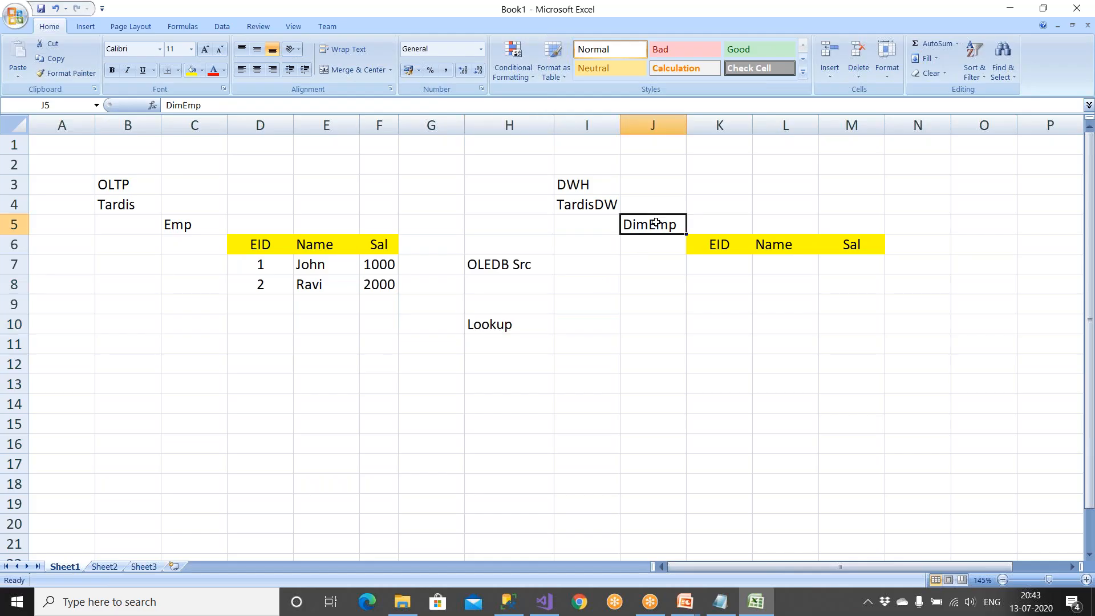
left_click(269, 244)
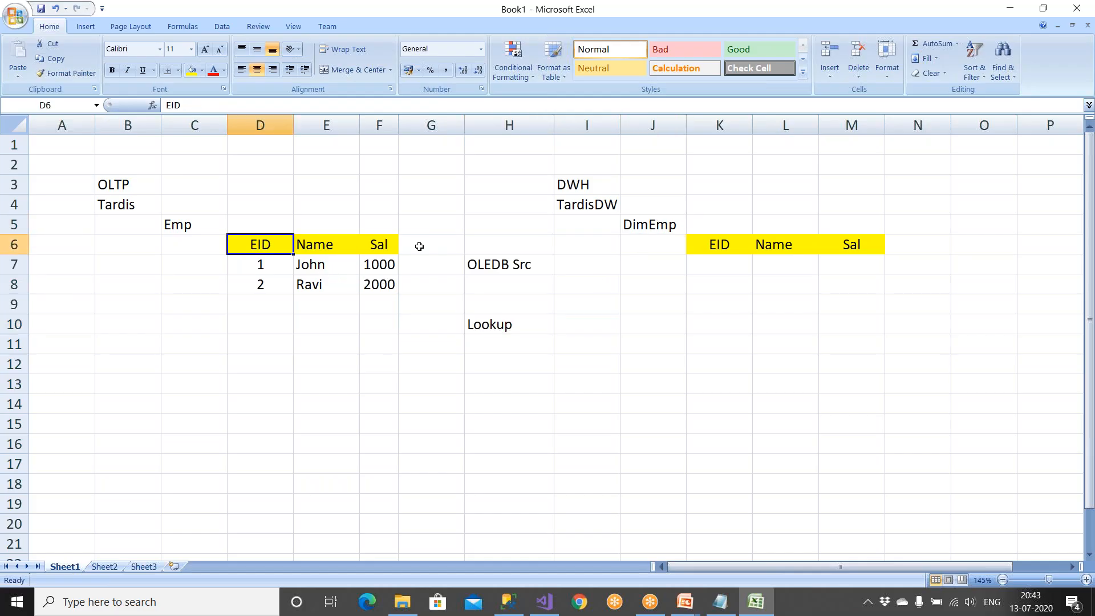
left_click(711, 244)
Enter the match condition "eid = eid" in H11 below the Lookup label
left_click(475, 340)
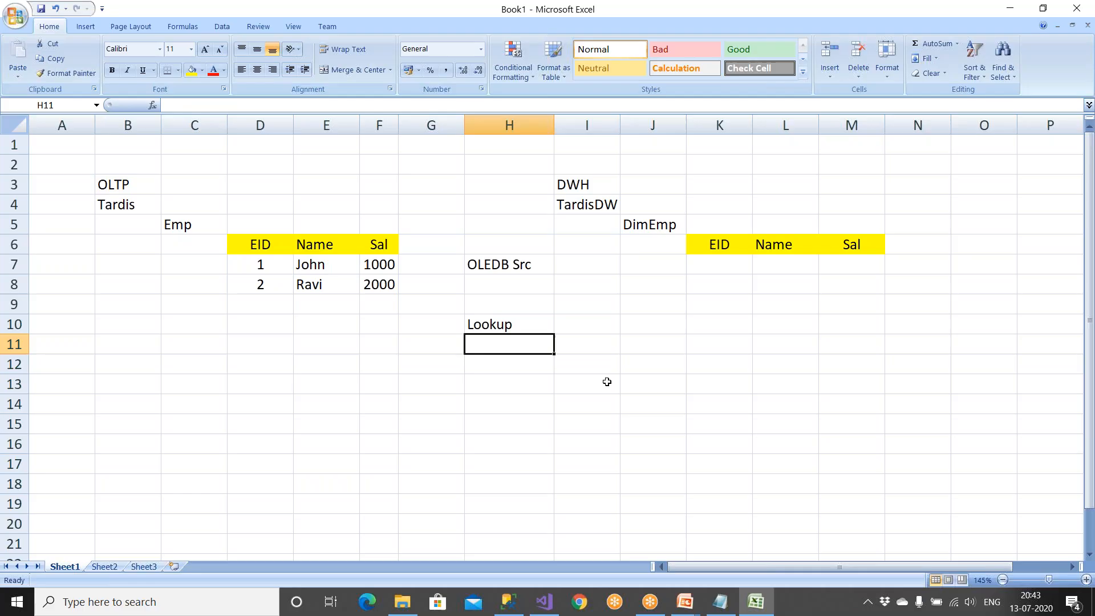
type("eid = eo")
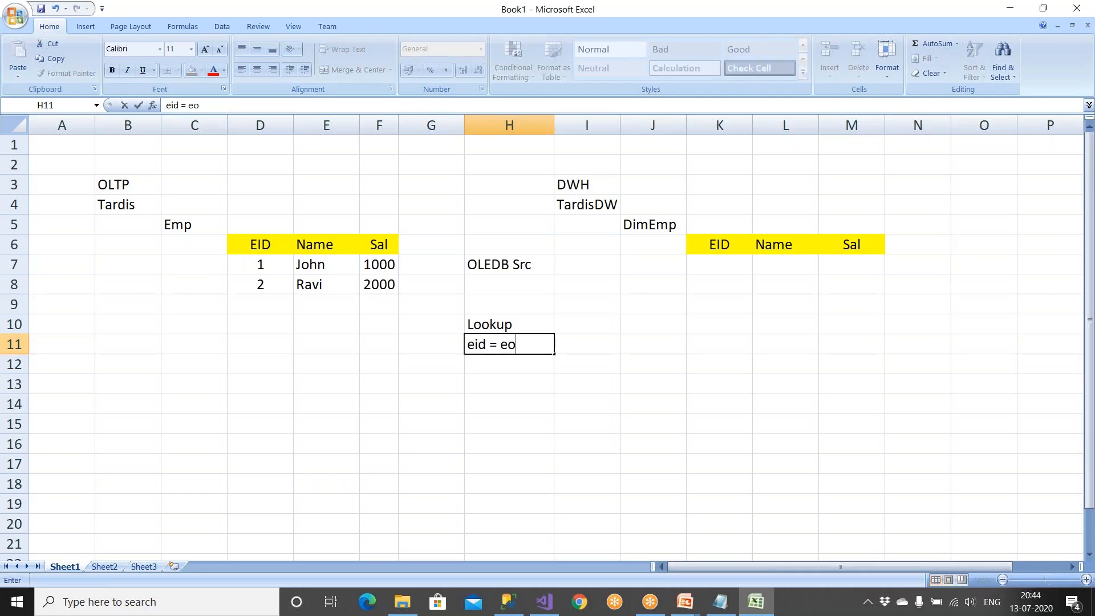
key("BackSpace")
type("id")
left_click(547, 417)
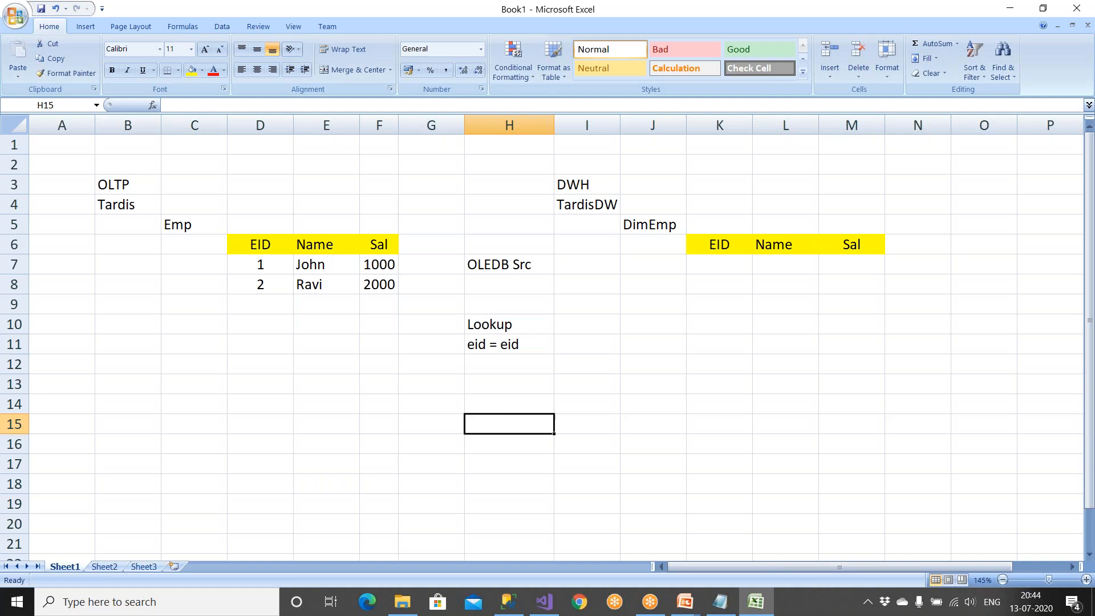
Add the two Lookup output labels below the condition: "Matched" in G12 and "NoMatch" in I12
left_click_drag(492, 324, 493, 344)
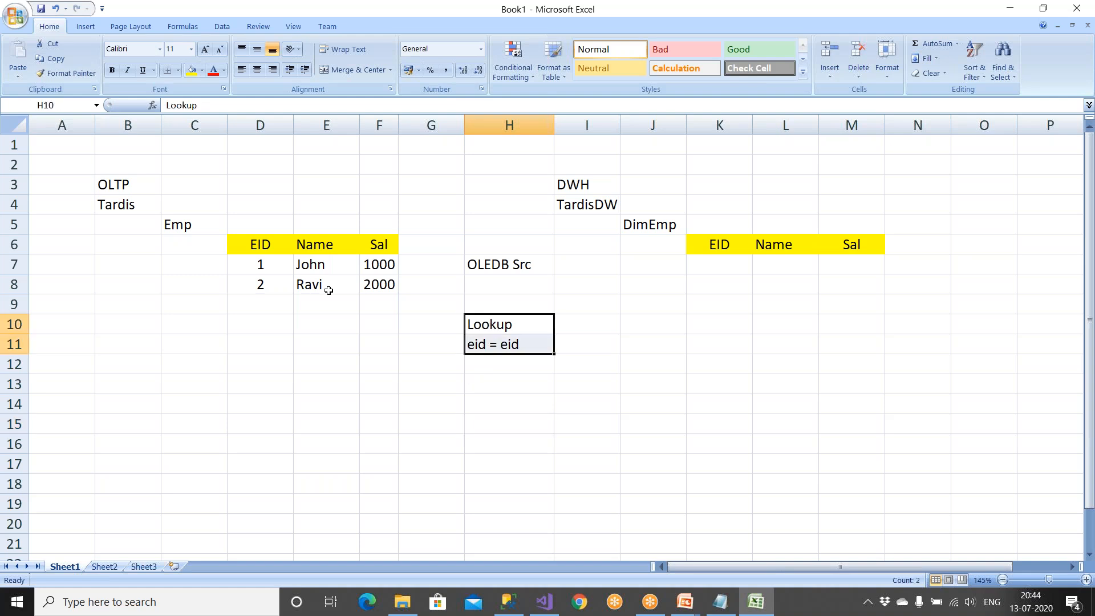
left_click(273, 268)
left_click(714, 273)
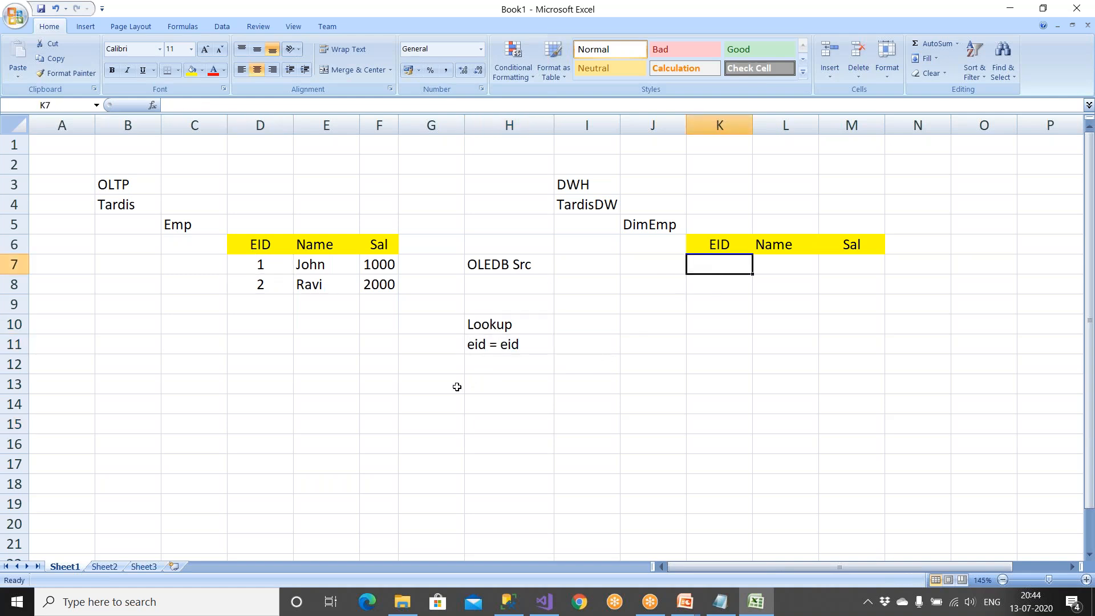
left_click(413, 367)
type("Matched")
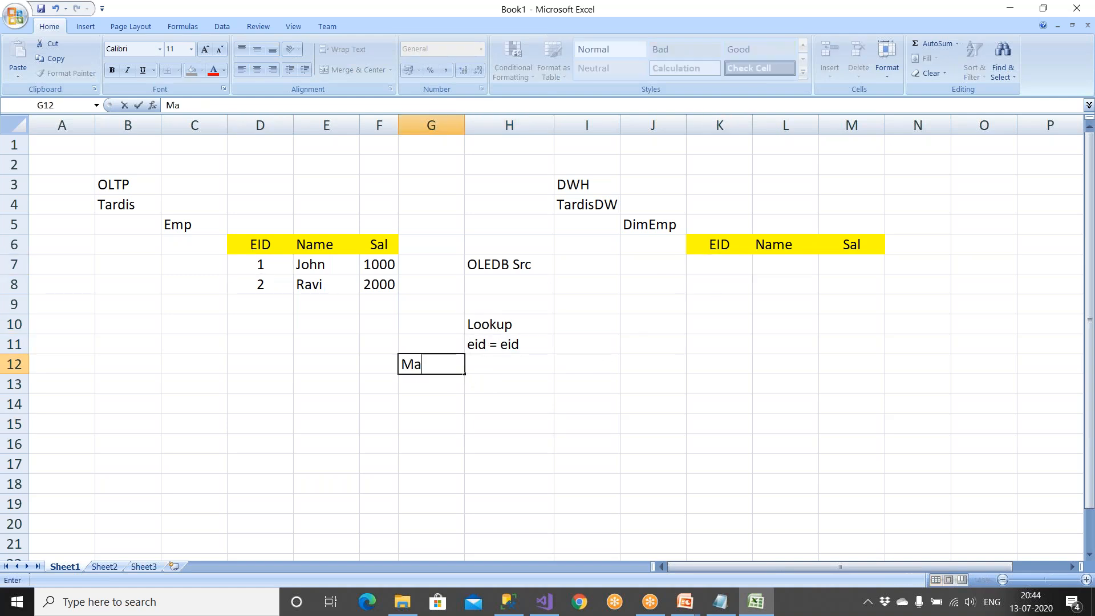
left_click(495, 405)
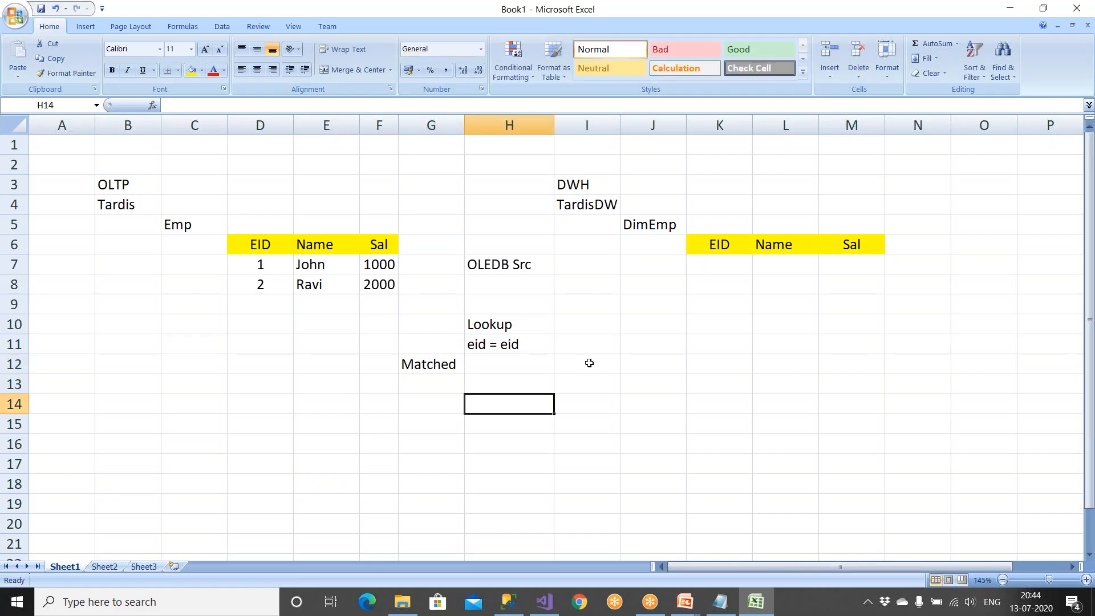
left_click(589, 363)
type("No")
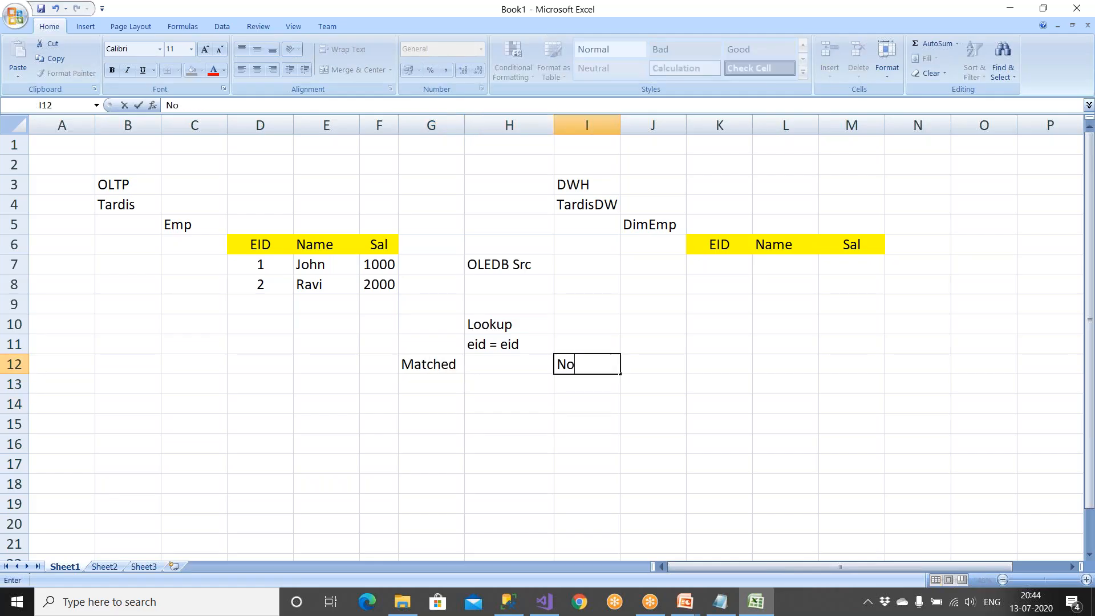
type("Match")
left_click(589, 444)
Copy the Emp row with EID 1 (D7:F7) to K12 beside the NoMatch label
left_click(267, 265)
left_click(736, 272)
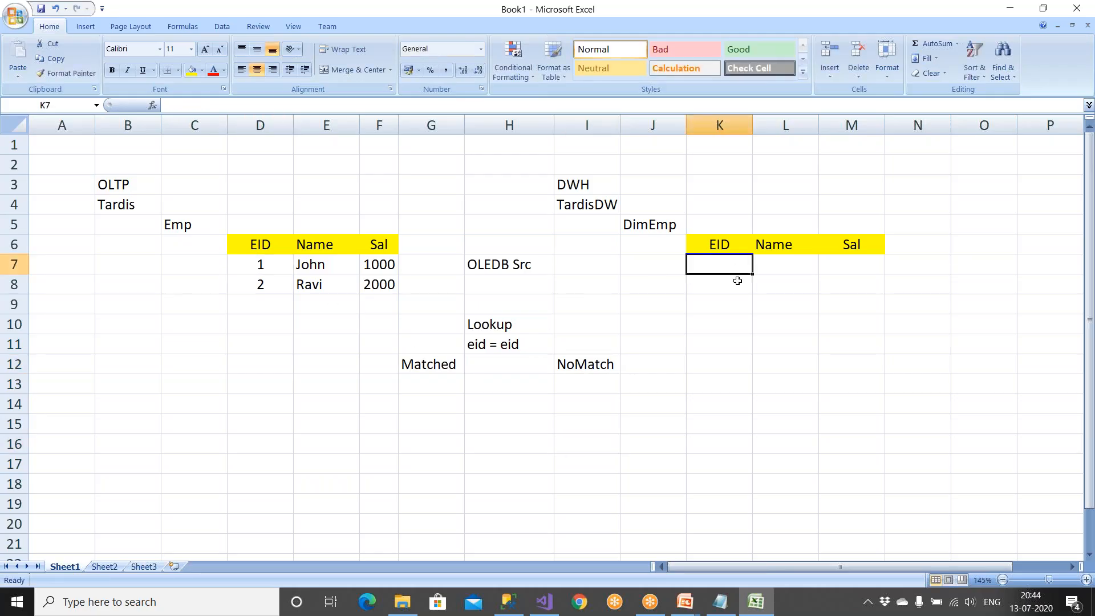
left_click_drag(738, 281, 861, 305)
left_click_drag(263, 264, 376, 265)
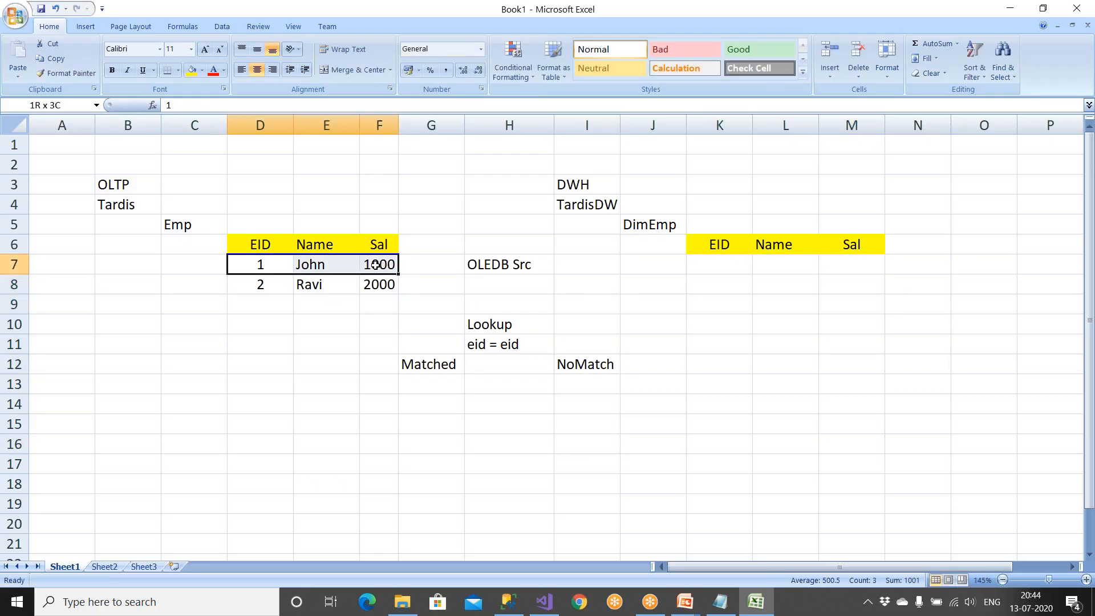
key("ctrl+c")
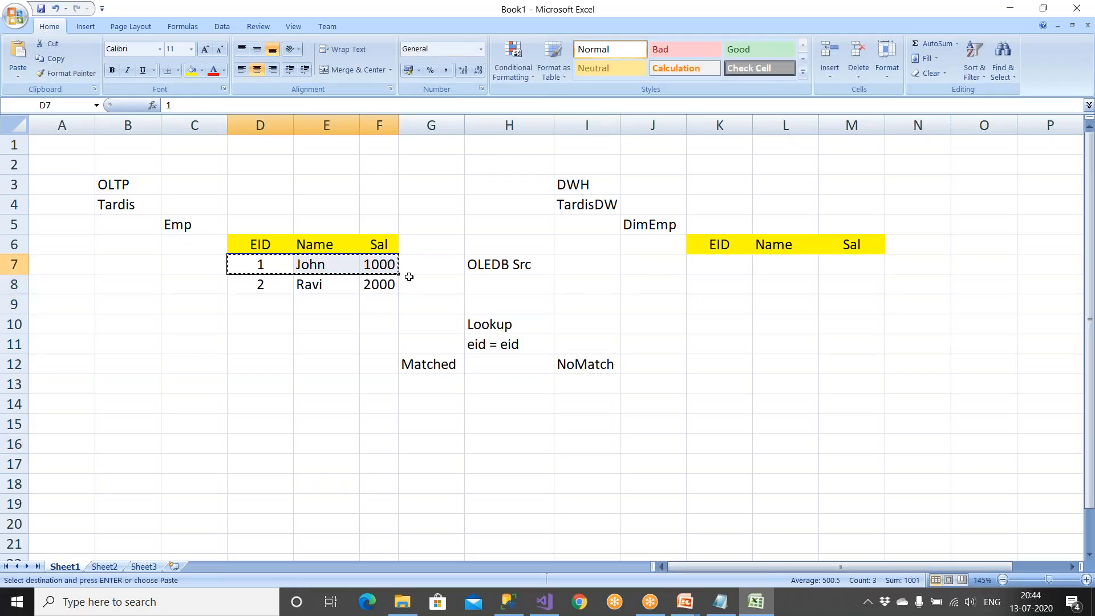
left_click(691, 365)
key("ctrl+v")
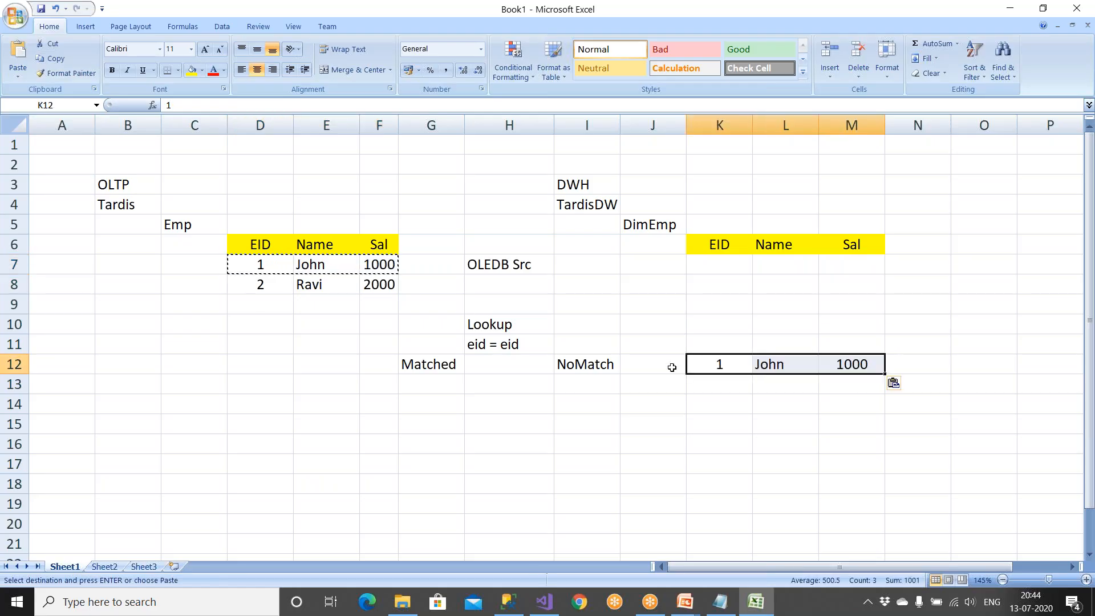
Copy the Emp row with EID 2 (D8:F8) to K13 below the first NoMatch row
left_click(278, 287)
left_click(705, 288)
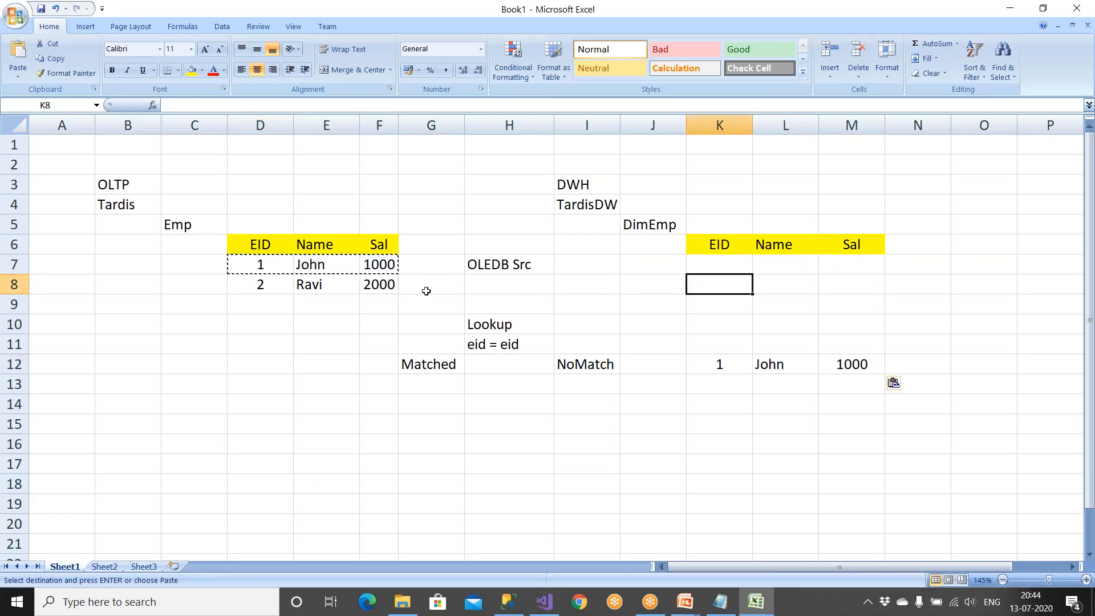
left_click(386, 286, "shift")
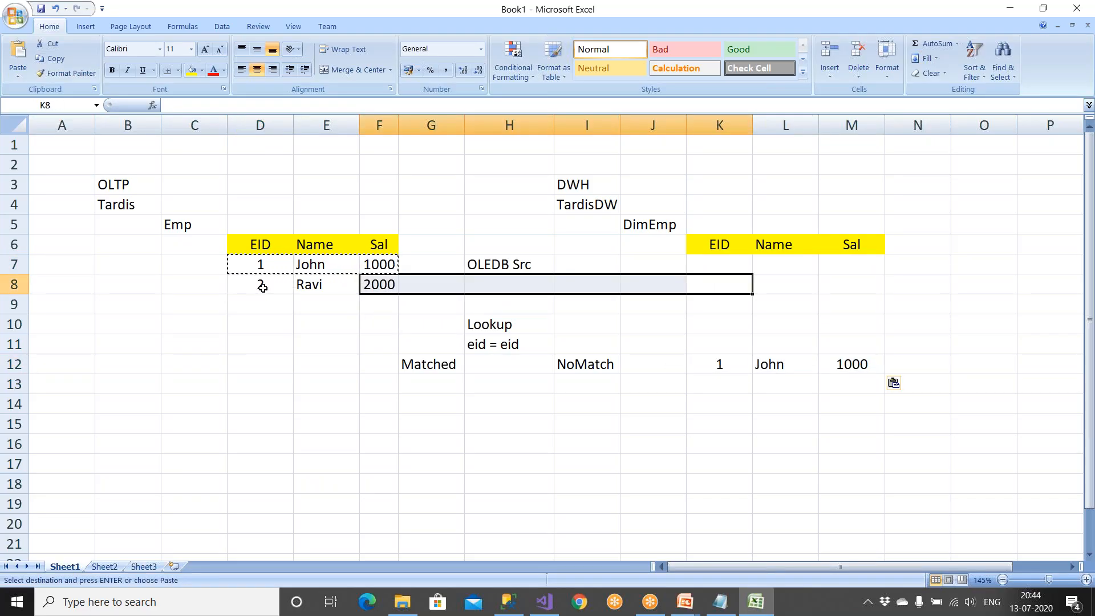
left_click_drag(261, 286, 375, 285)
key("ctrl+c")
left_click(728, 388)
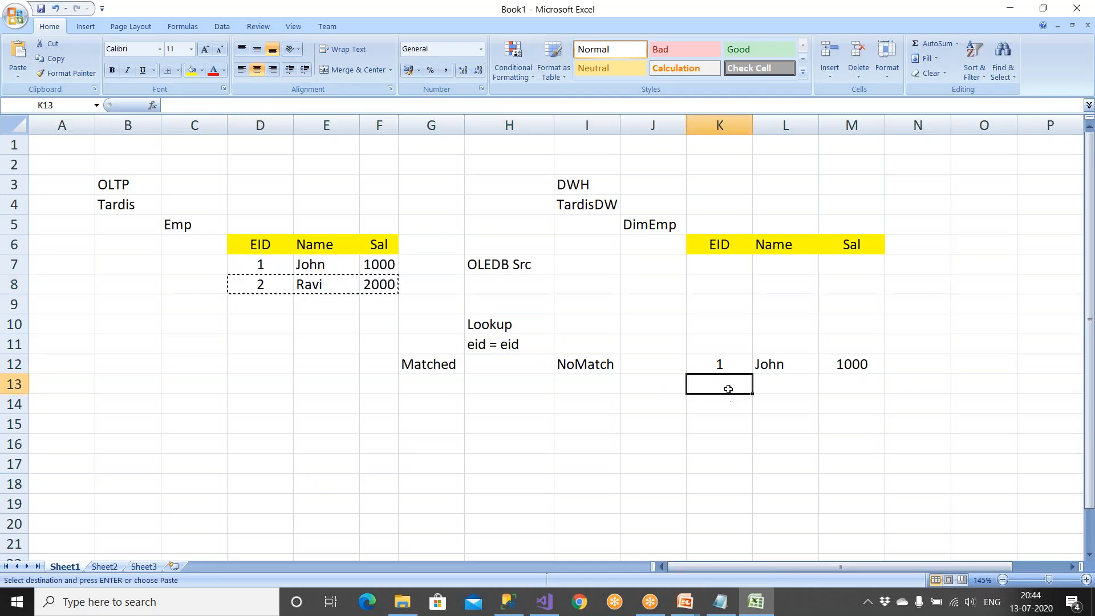
key("ctrl+v")
Enter the label "OLEDB Dest" in I16 below NoMatch and autofit column I to it
left_click(587, 363)
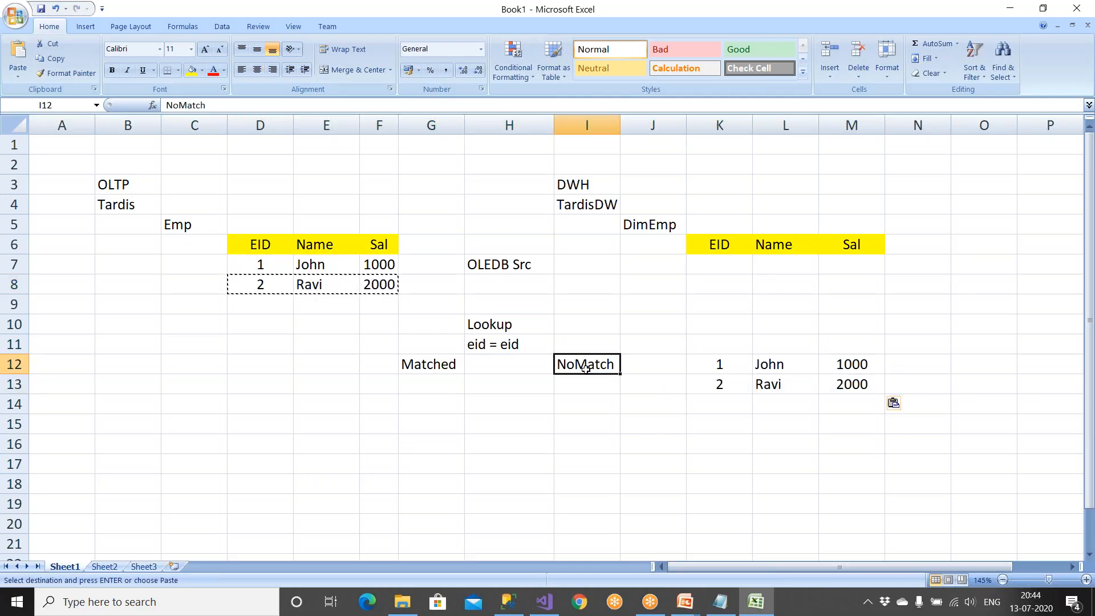
left_click(587, 450)
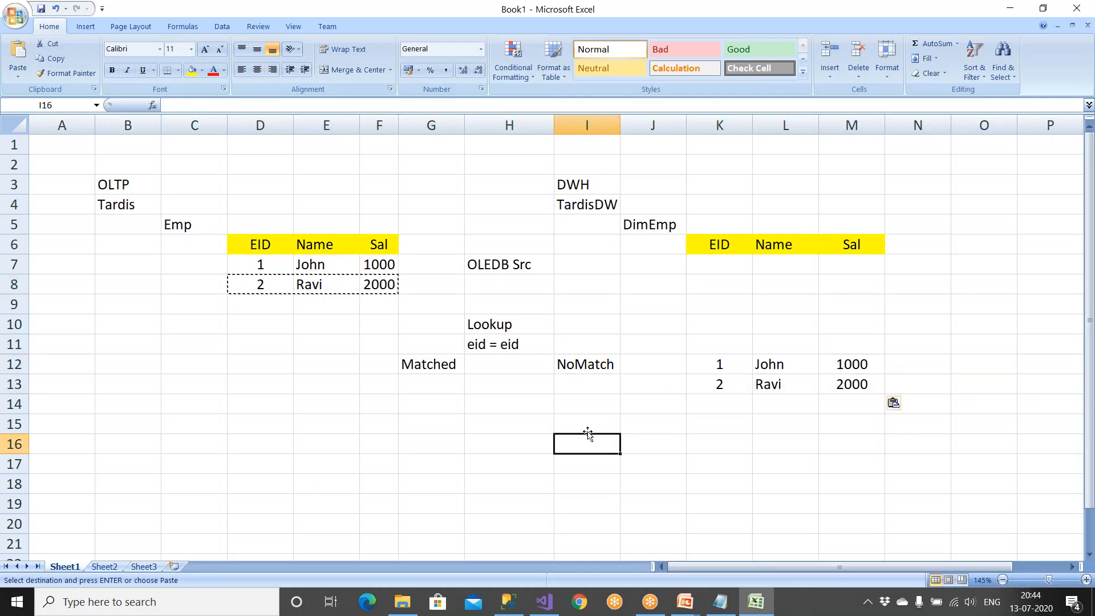
type("OLDE")
key("BackSpace")
key("BackSpace")
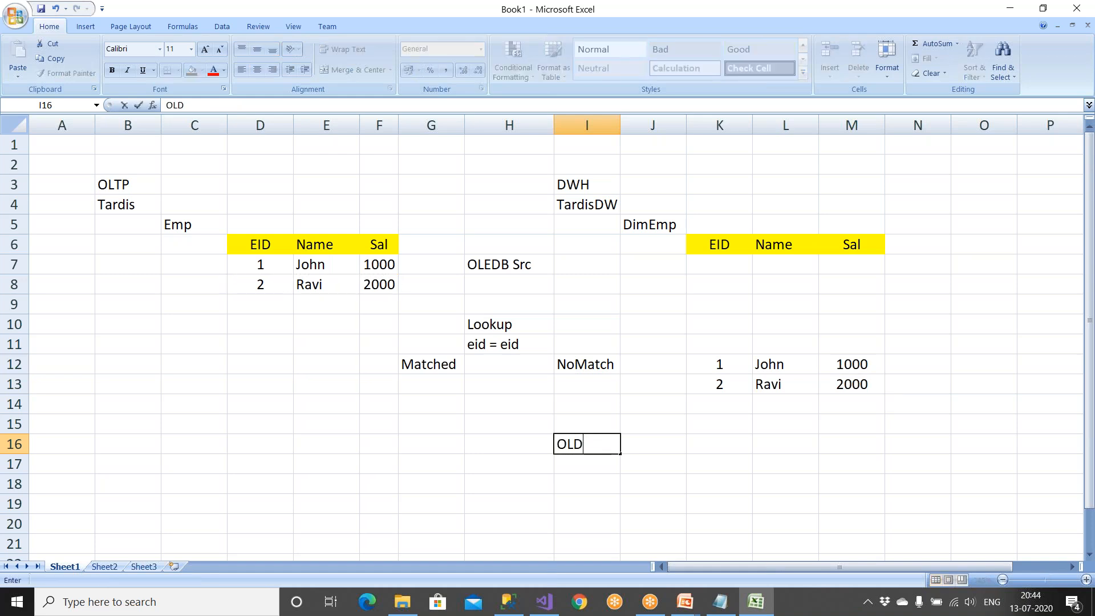
type("EDB Dest")
key("Return")
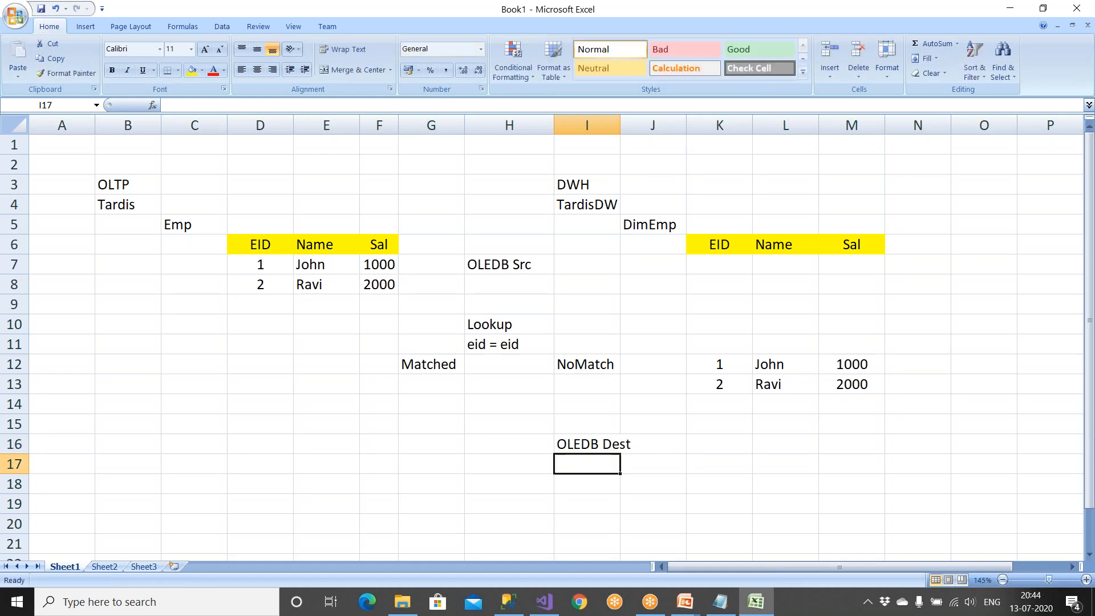
double_click(620, 125)
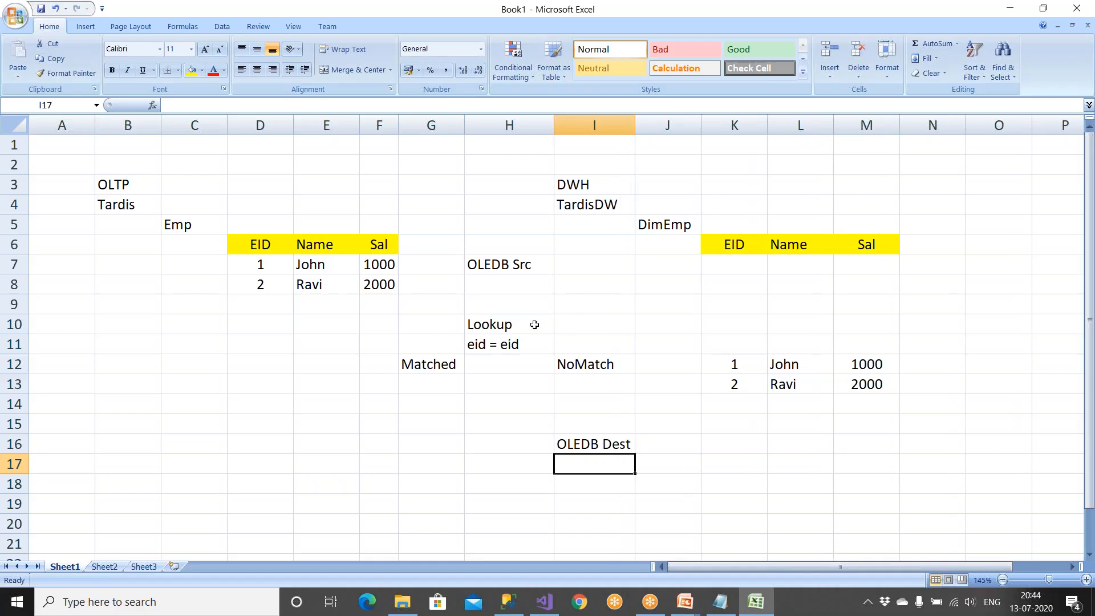
Fill the OLEDB Src, Lookup and OLEDB Dest label cells (H7, H10 and I16) with yellow
left_click(522, 265)
left_click(192, 70)
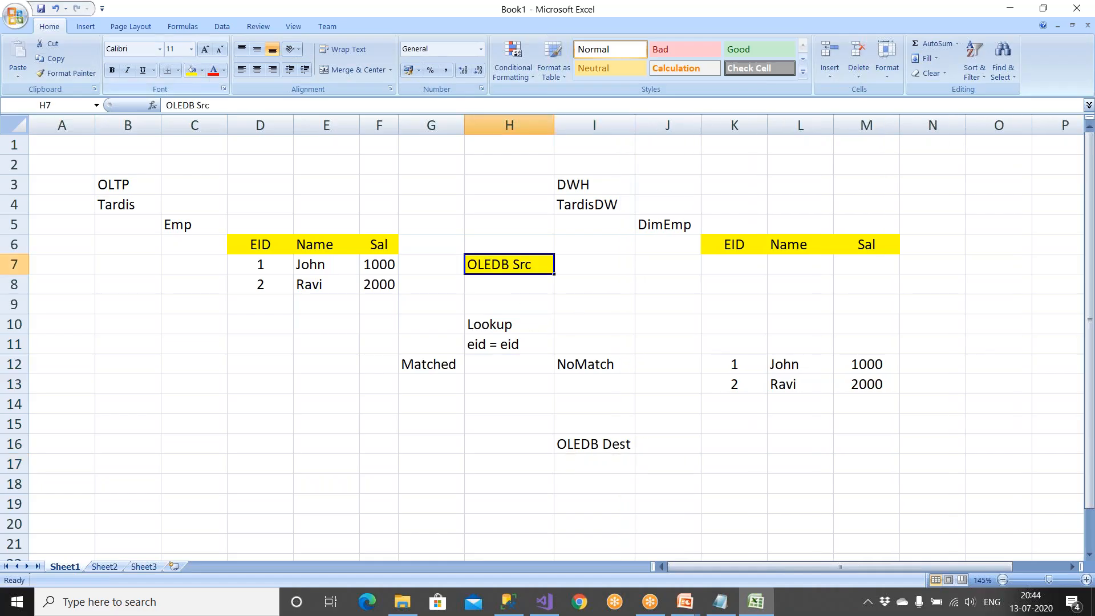
left_click(486, 325)
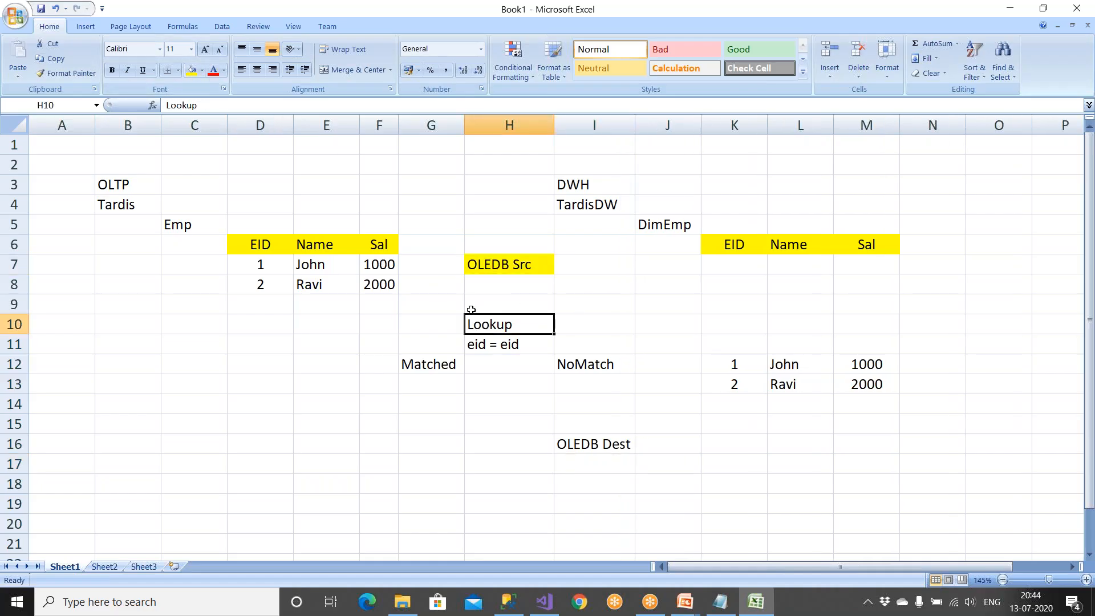
left_click(193, 69)
left_click(570, 443)
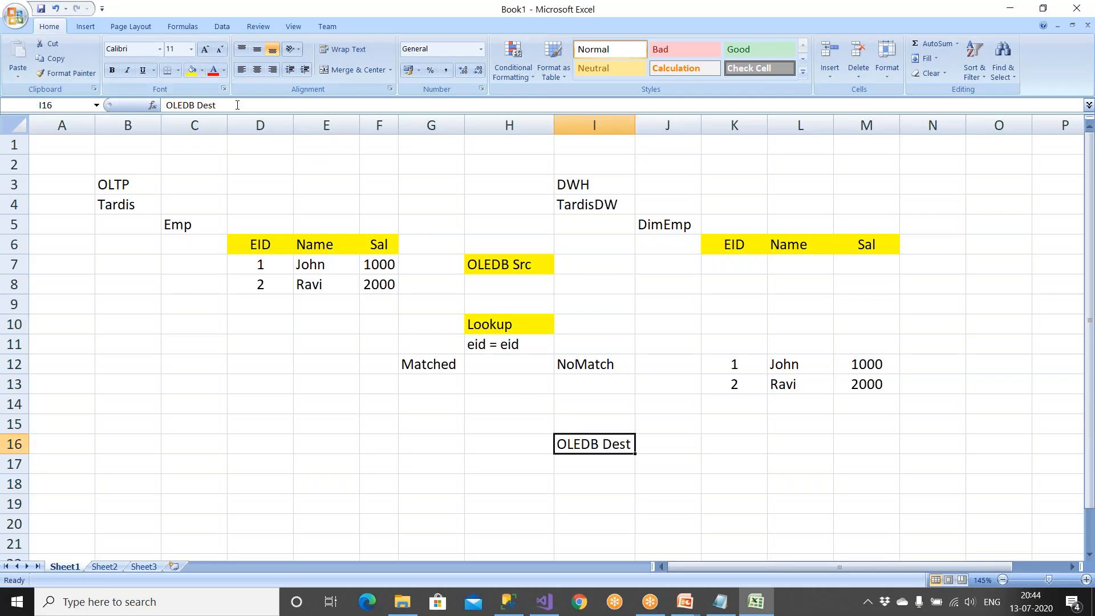
left_click(192, 69)
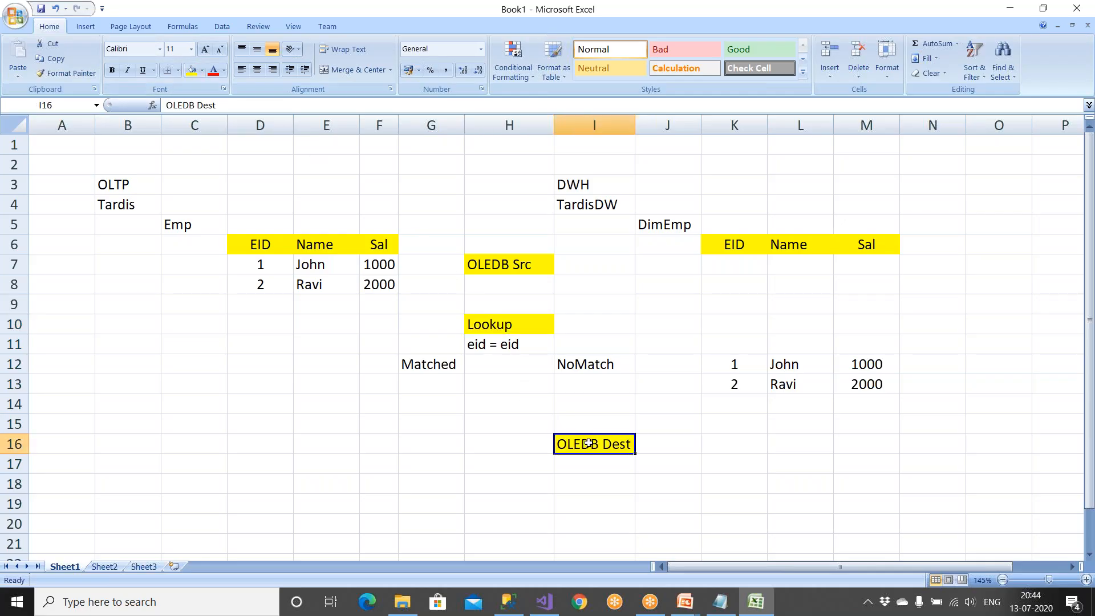
Move the two NoMatch rows from K12:M13 to K16 beside the OLEDB Dest label
left_click(679, 223)
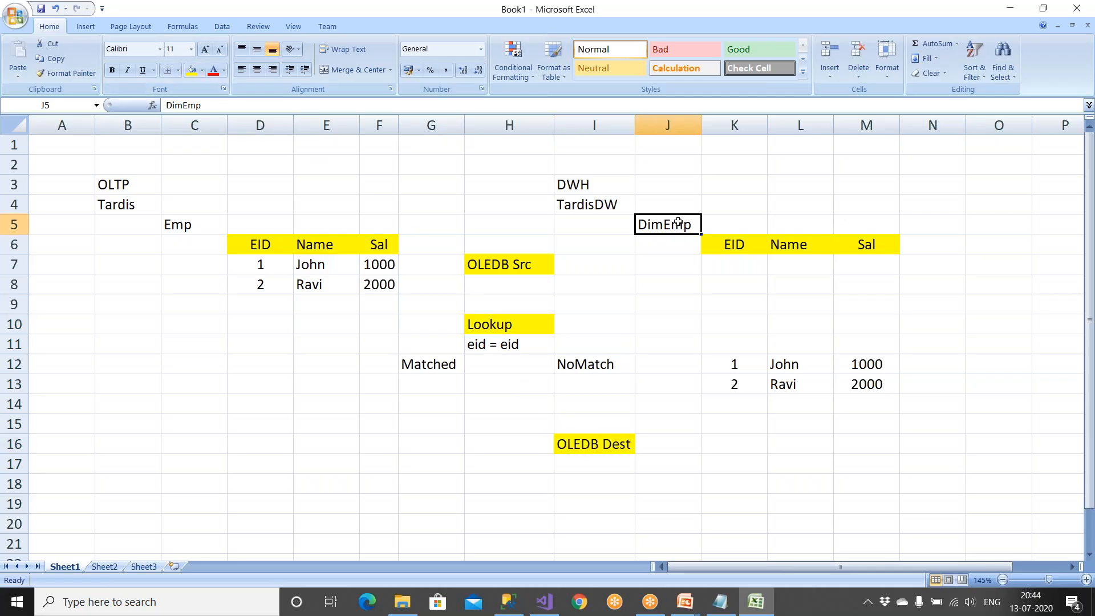
left_click(633, 439)
left_click_drag(750, 363, 865, 379)
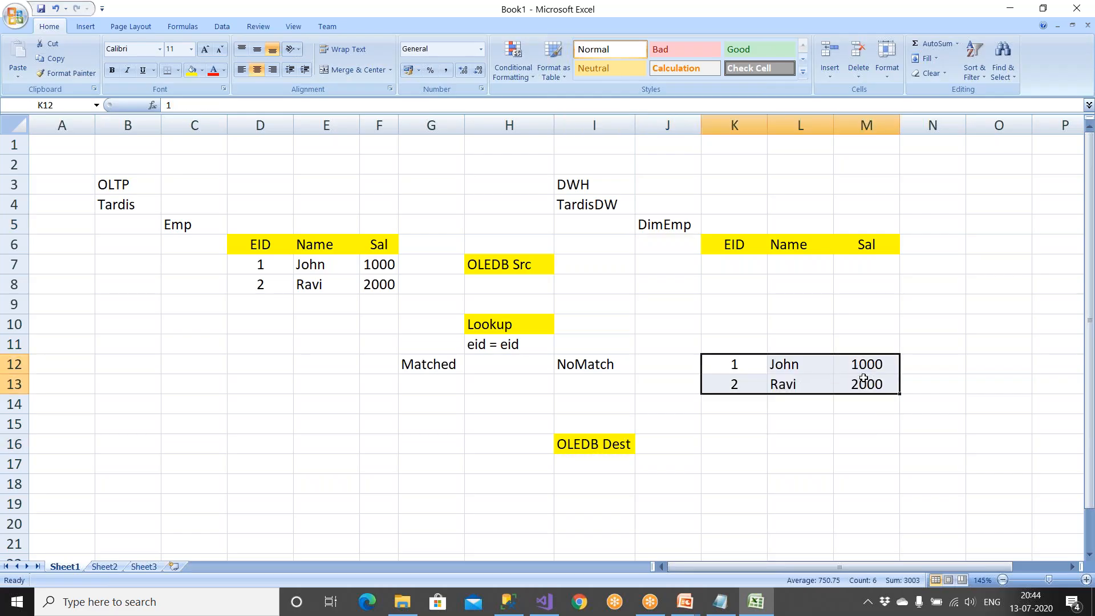
key("ctrl+x")
left_click(712, 447)
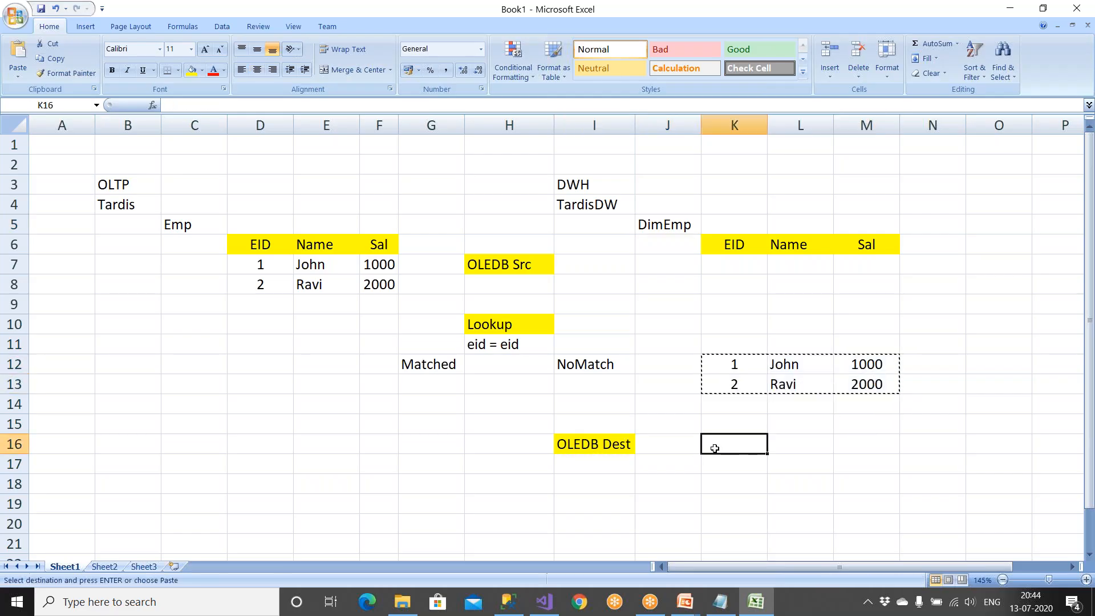
key("ctrl+v")
Move the two rows from K16:M17 into the DimEmp table, starting at K7 under its header
key("ctrl+x")
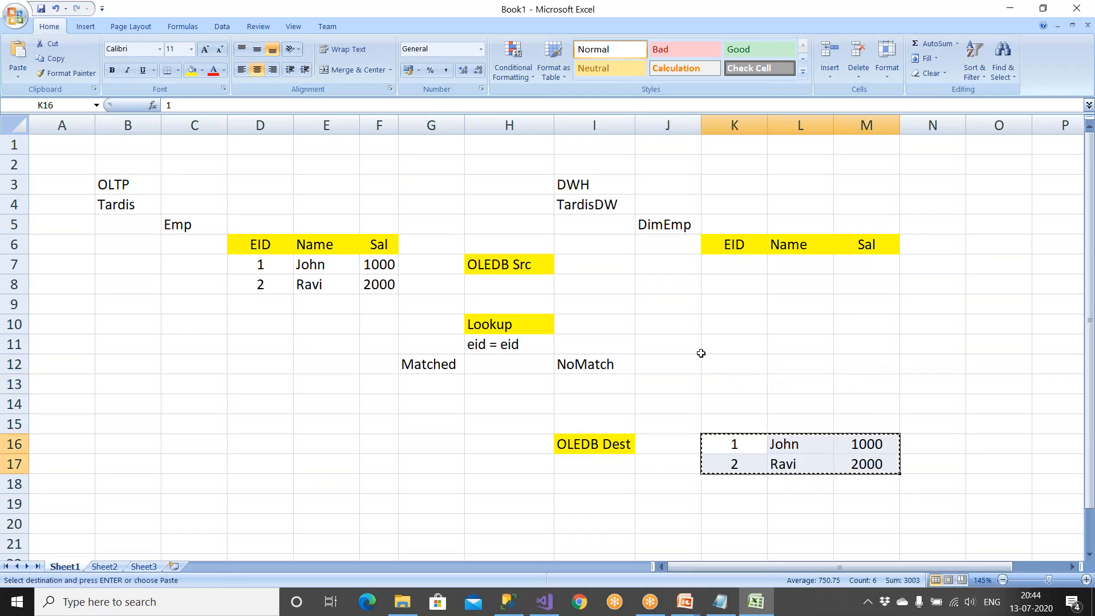
left_click(727, 267)
key("ctrl+v")
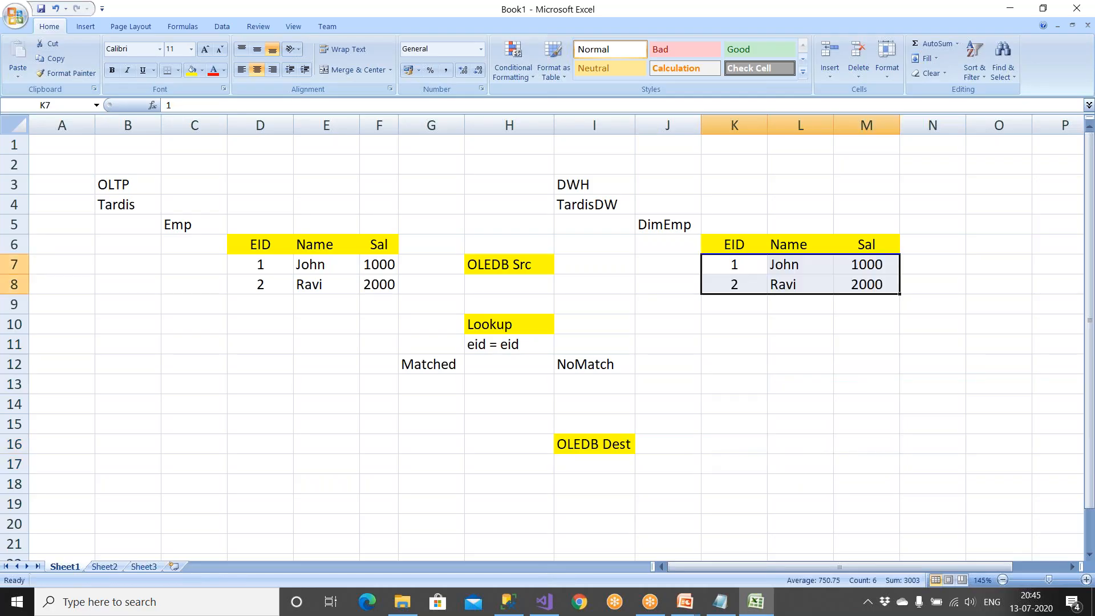
left_click(508, 323)
left_click(578, 361)
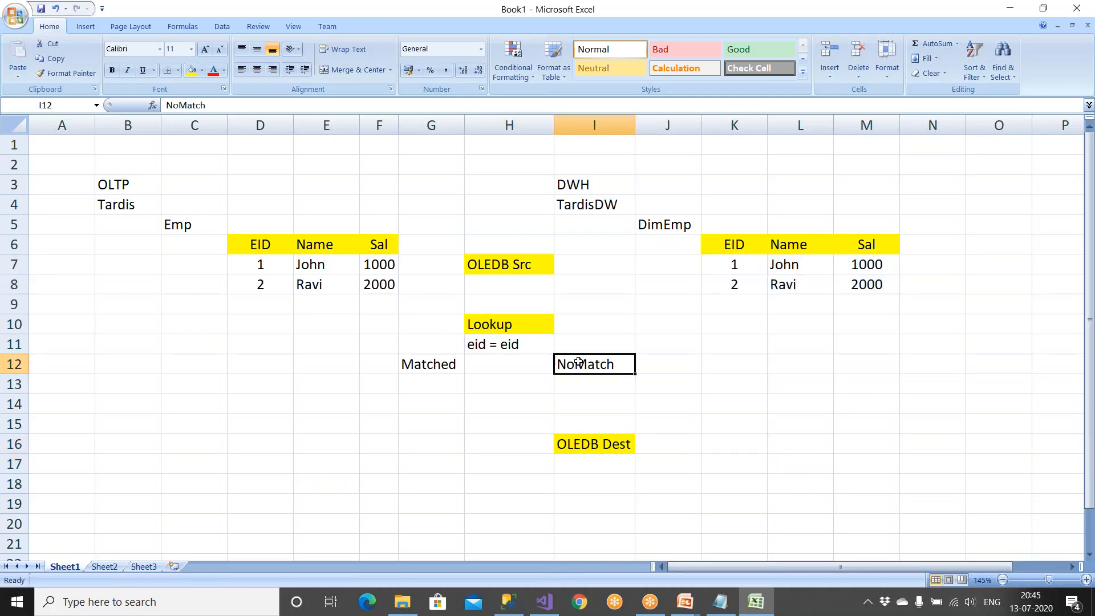
Review how the NoMatch rows reached DimEmp through OLEDB Dest, and compare the EID 1 entries in Emp and DimEmp
left_click(594, 440)
left_click_drag(728, 265, 846, 287)
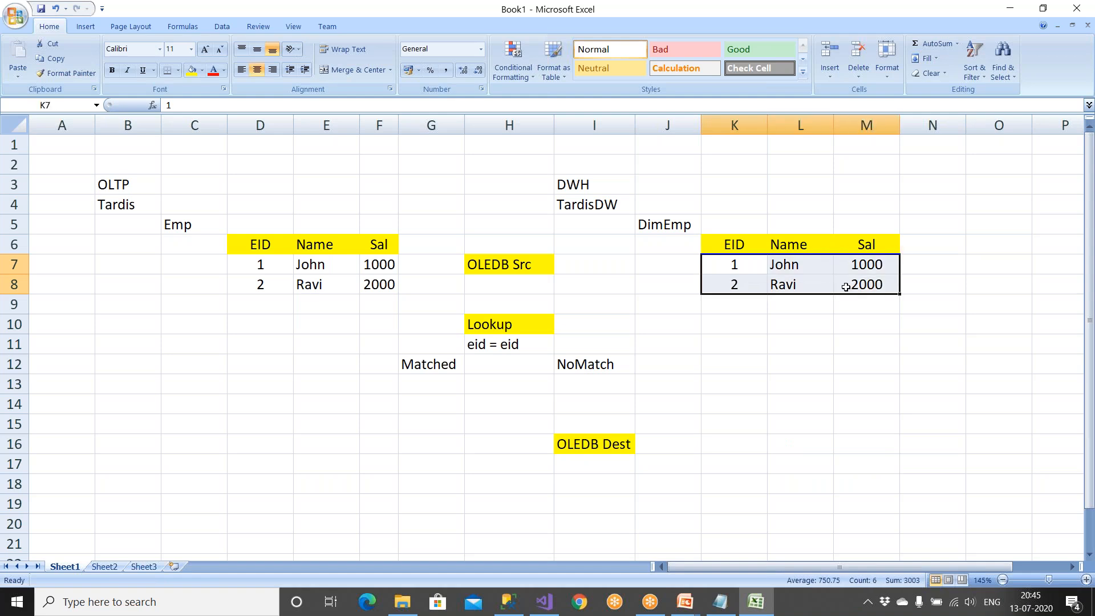
left_click(676, 227)
left_click(510, 325)
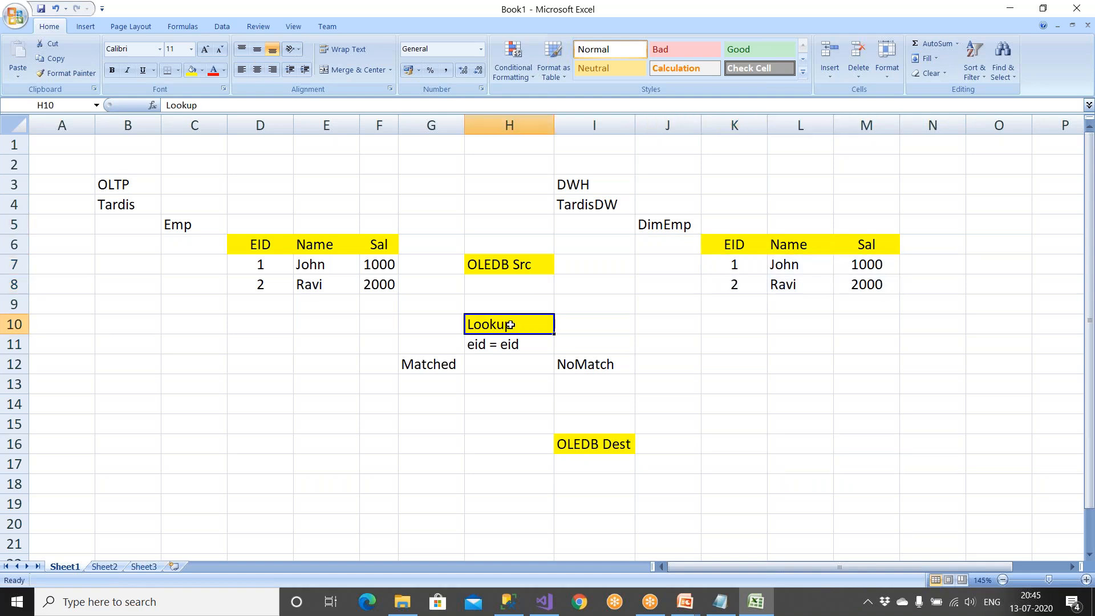
left_click(661, 225)
left_click(613, 444)
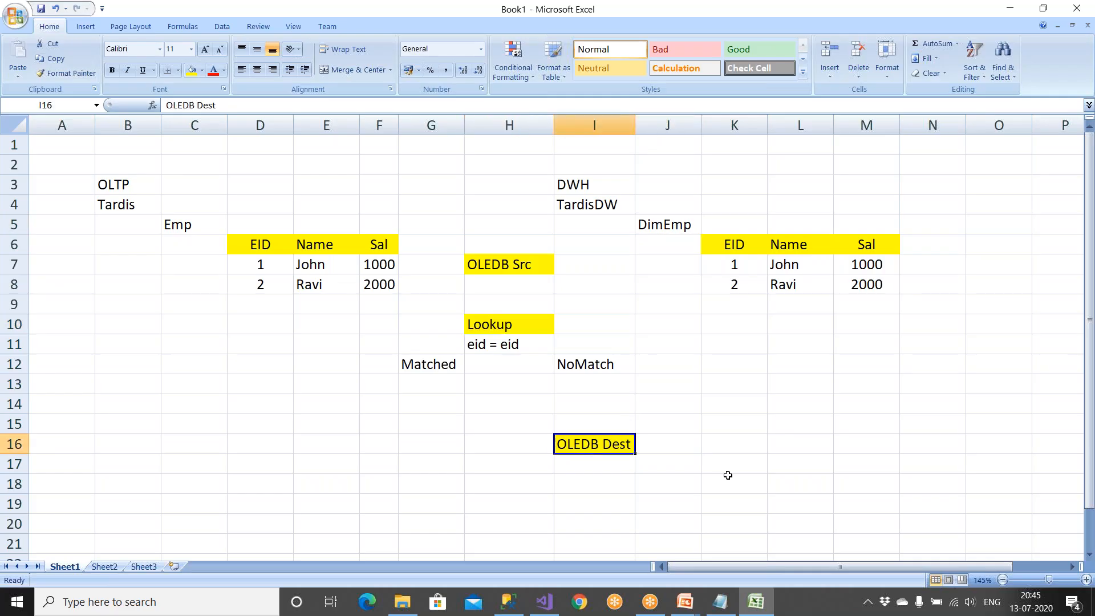
left_click_drag(665, 228, 868, 286)
left_click(858, 357)
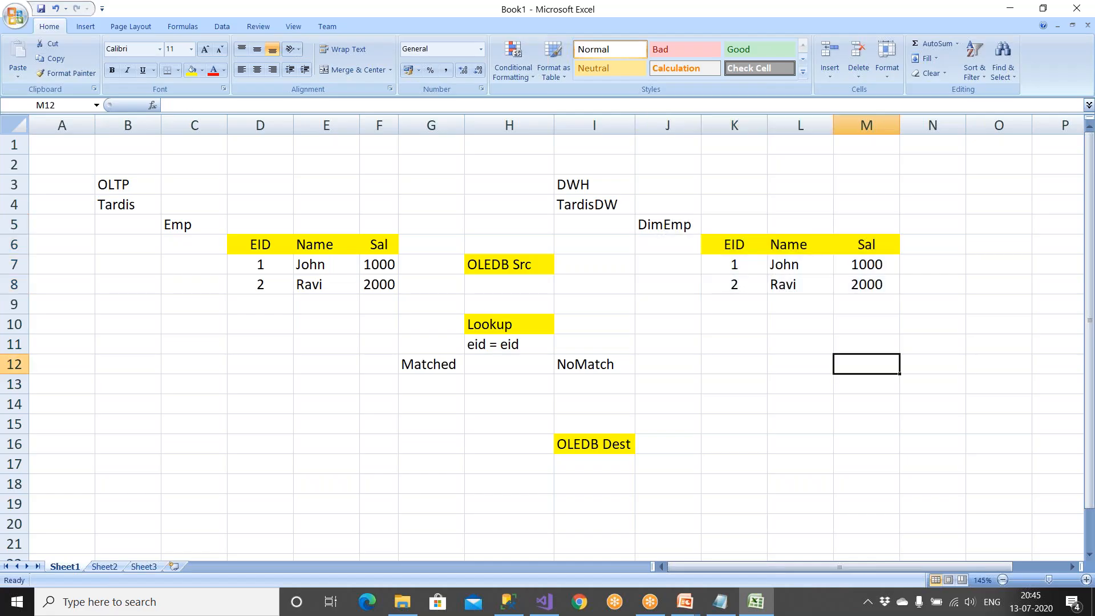
left_click(255, 265)
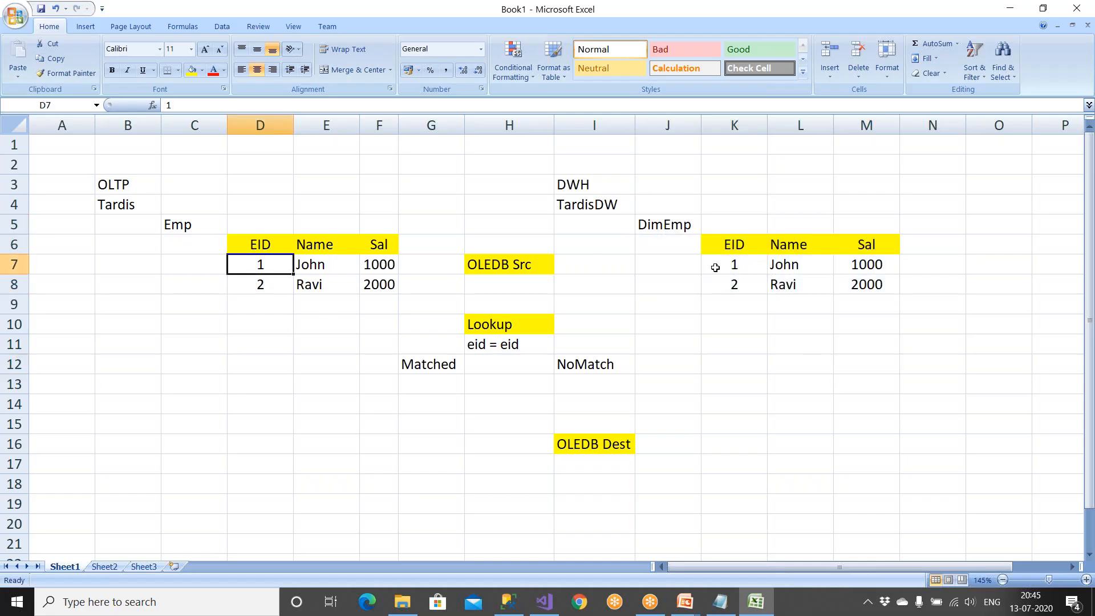
left_click(738, 263)
left_click(249, 263)
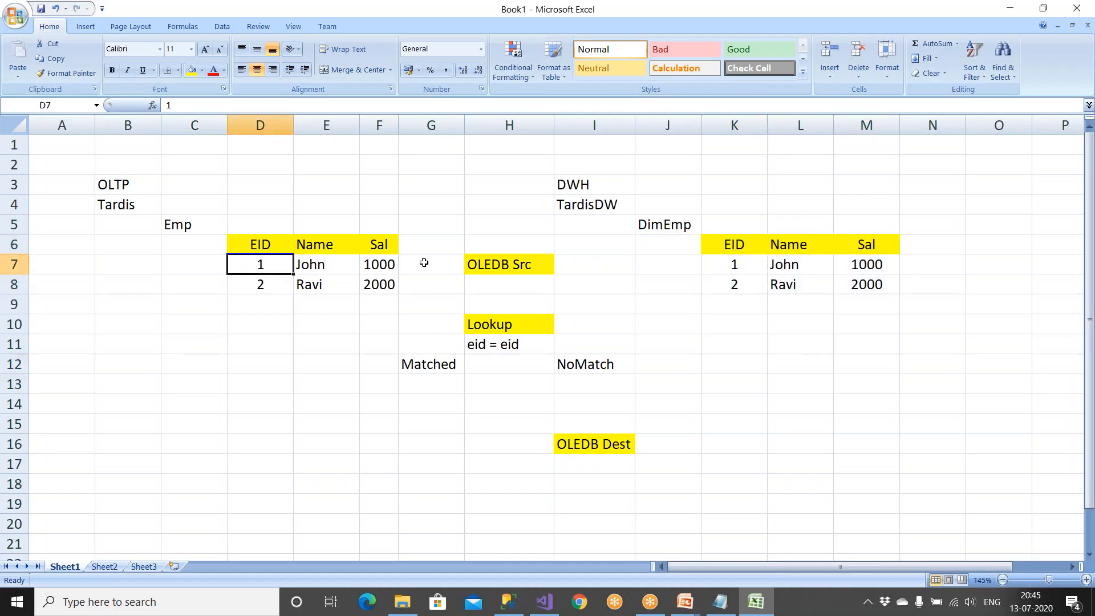
left_click(719, 262)
Add a third row to the Emp table in D9:F9 with EID 3, an employee name and salary 1200
left_click(255, 312)
type("3")
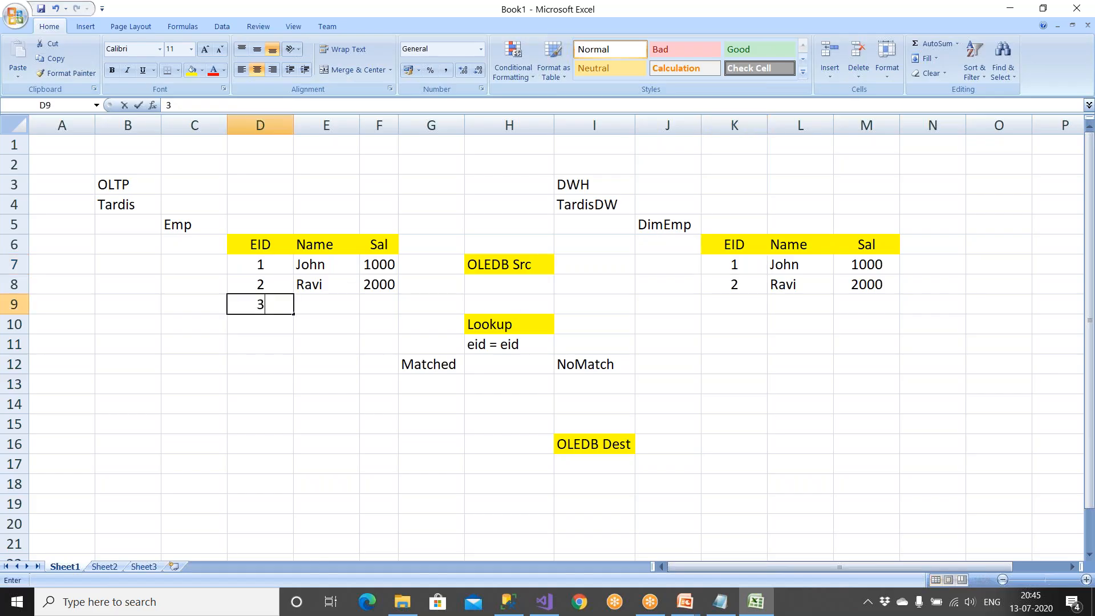
key("Tab")
type("Salman")
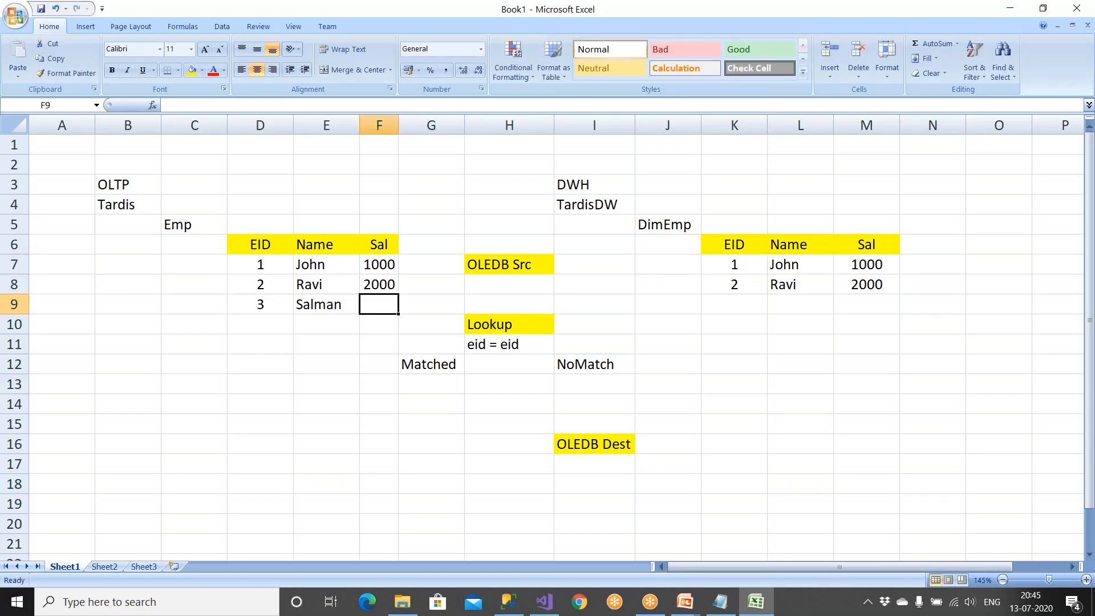
type("1200")
left_click(264, 359)
Copy the EID 1 row of the Emp table to C12 beside the Matched label
left_click(257, 261)
left_click(717, 264)
left_click_drag(263, 264, 366, 264)
key("ctrl+c")
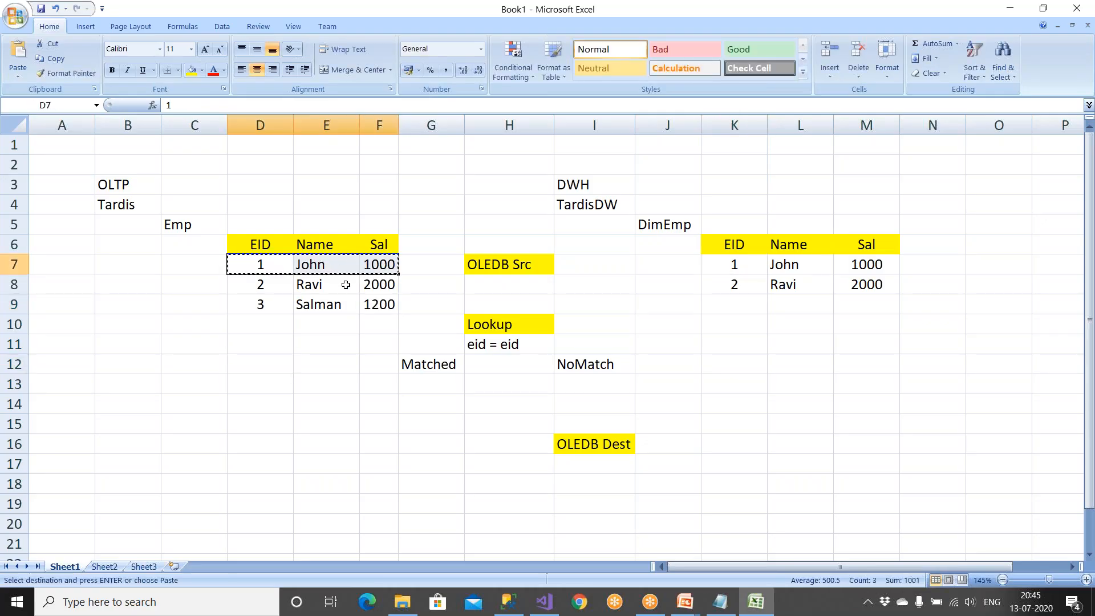
left_click(215, 361)
key("ctrl+v")
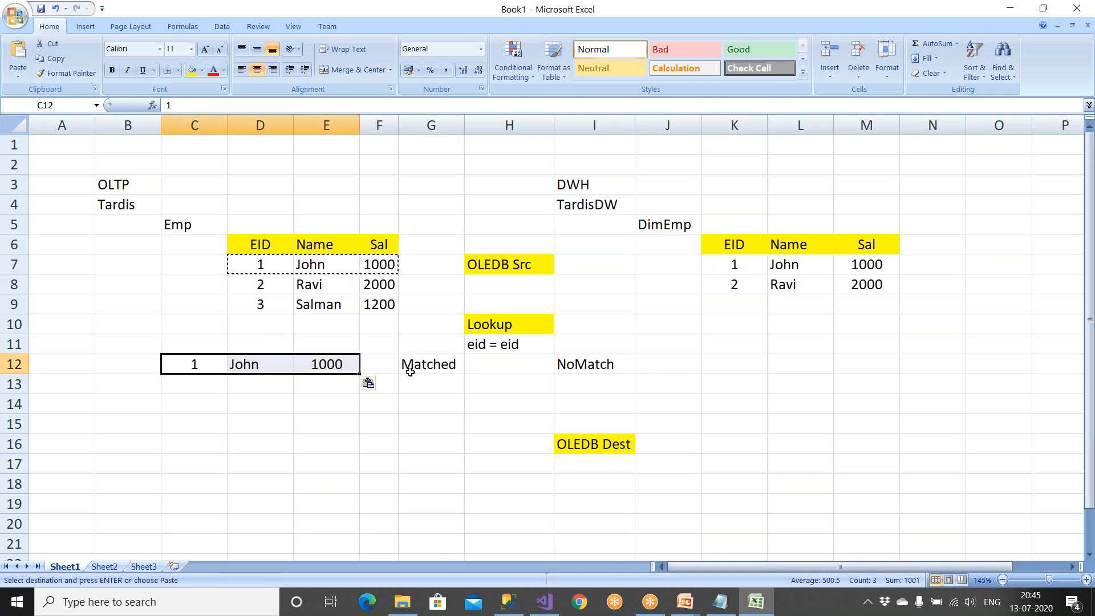
left_click(410, 368)
Copy the EID 2 row of the Emp table to C13 as the second Matched row
left_click(272, 290)
left_click(741, 282)
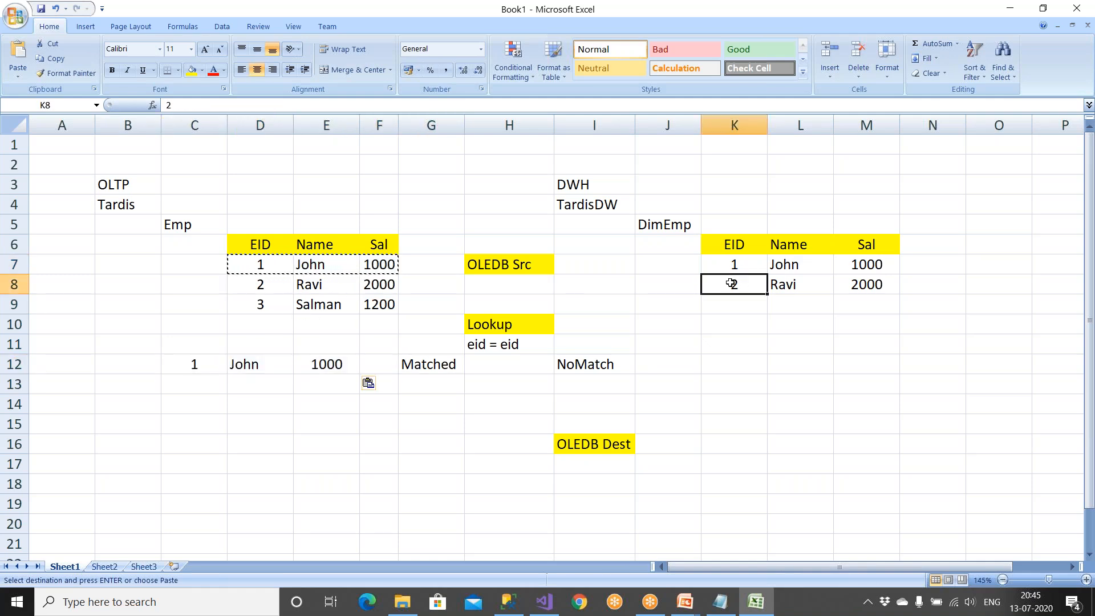
left_click_drag(288, 289, 373, 286)
key("ctrl+c")
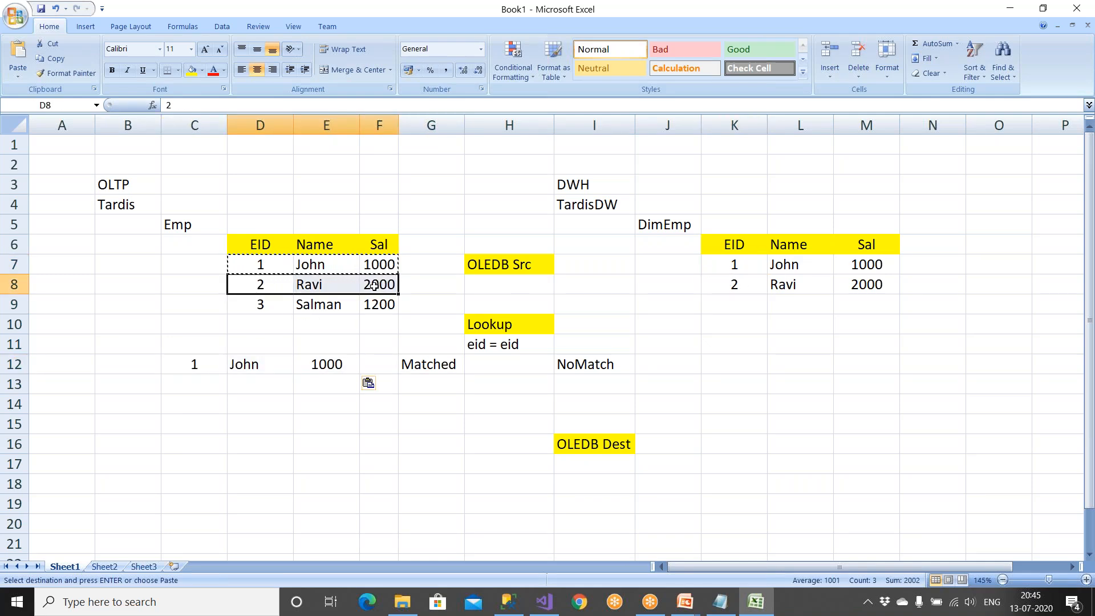
left_click(209, 384)
key("ctrl+v")
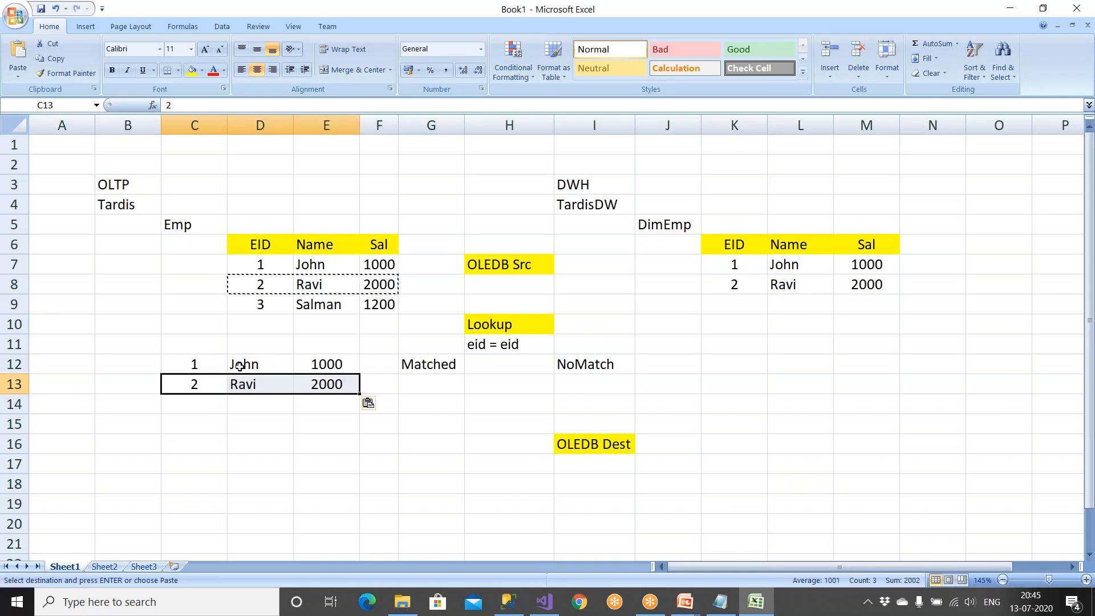
Check the EID 3 row of Emp against the DimEmp EID column using the Lookup condition eid = eid
left_click(261, 304)
left_click(727, 305)
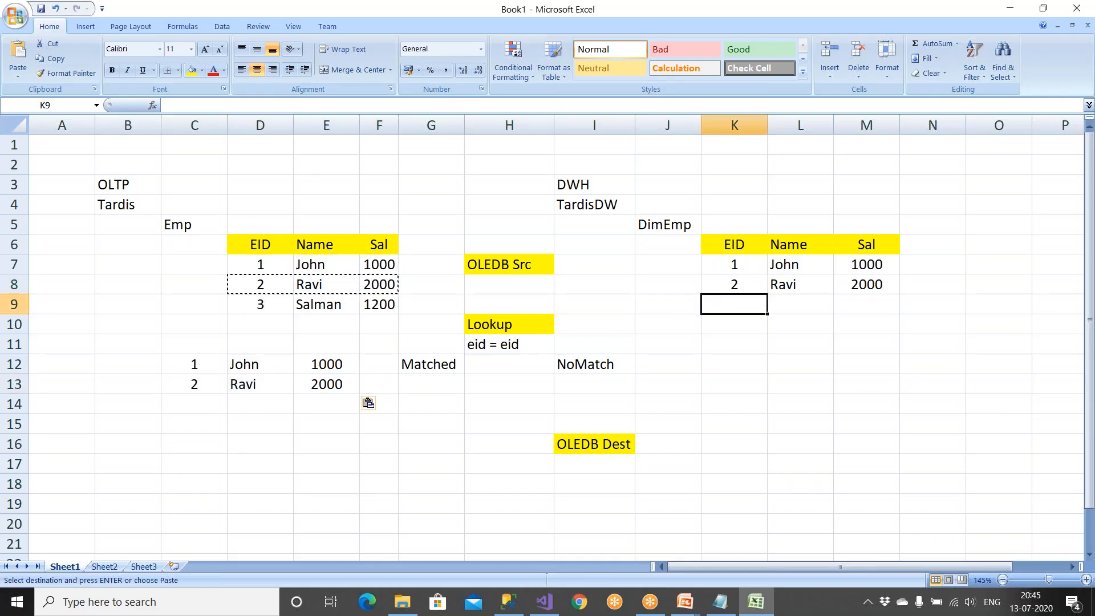
left_click(187, 228)
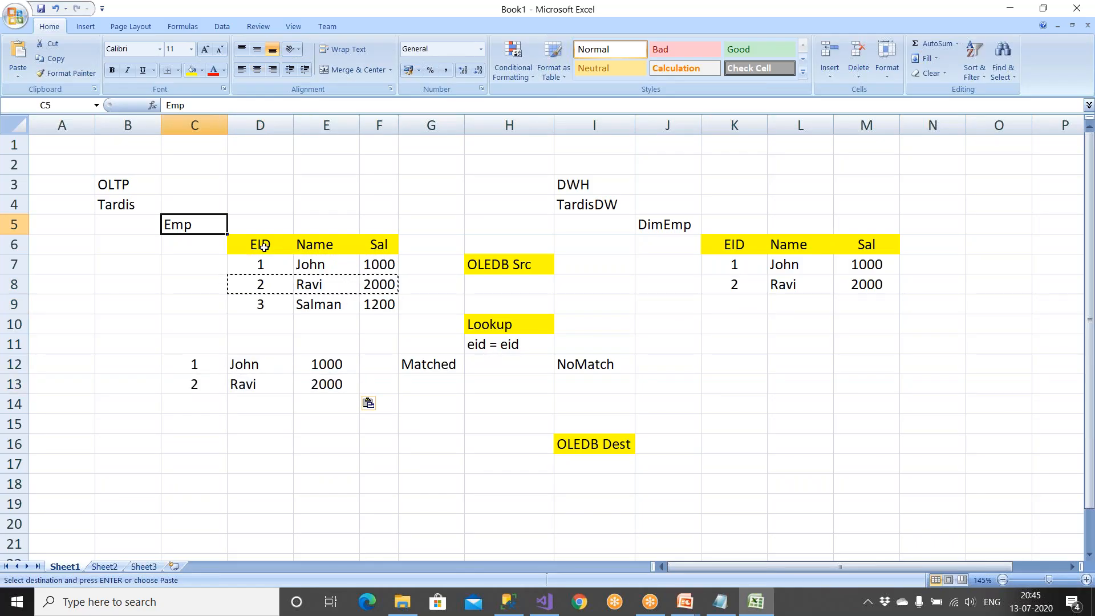
left_click_drag(264, 247, 268, 314)
left_click(509, 340)
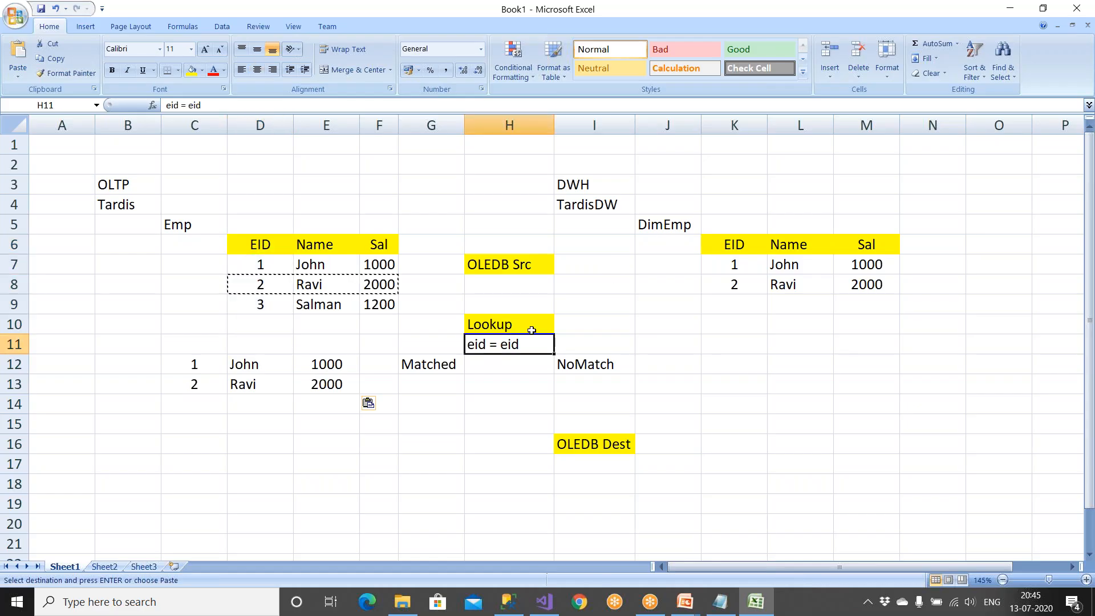
left_click(687, 227)
left_click_drag(737, 243, 724, 304)
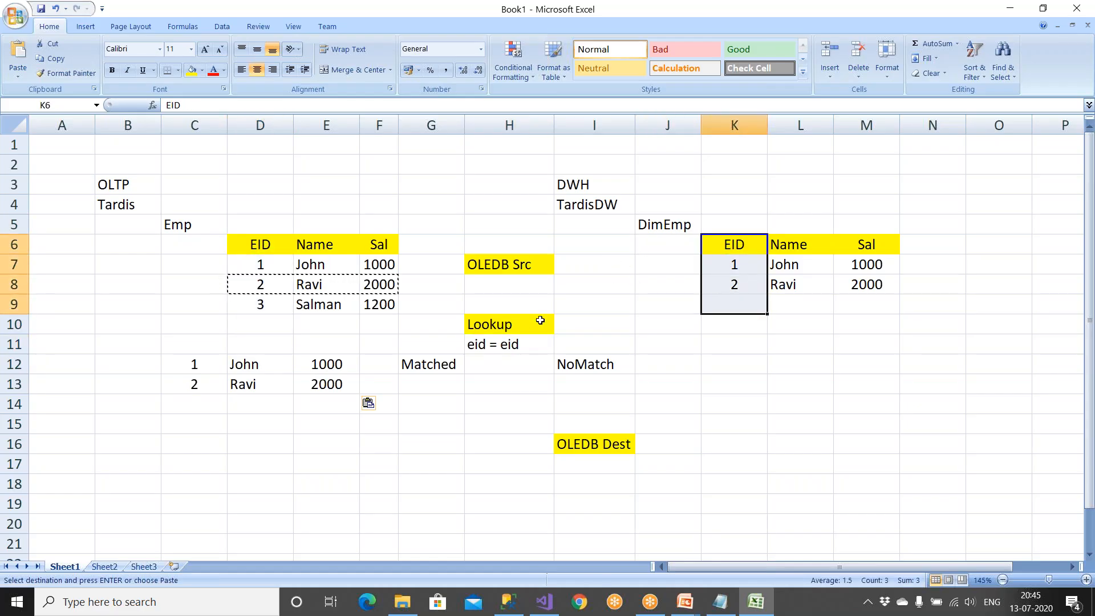
left_click(537, 322)
left_click(660, 223)
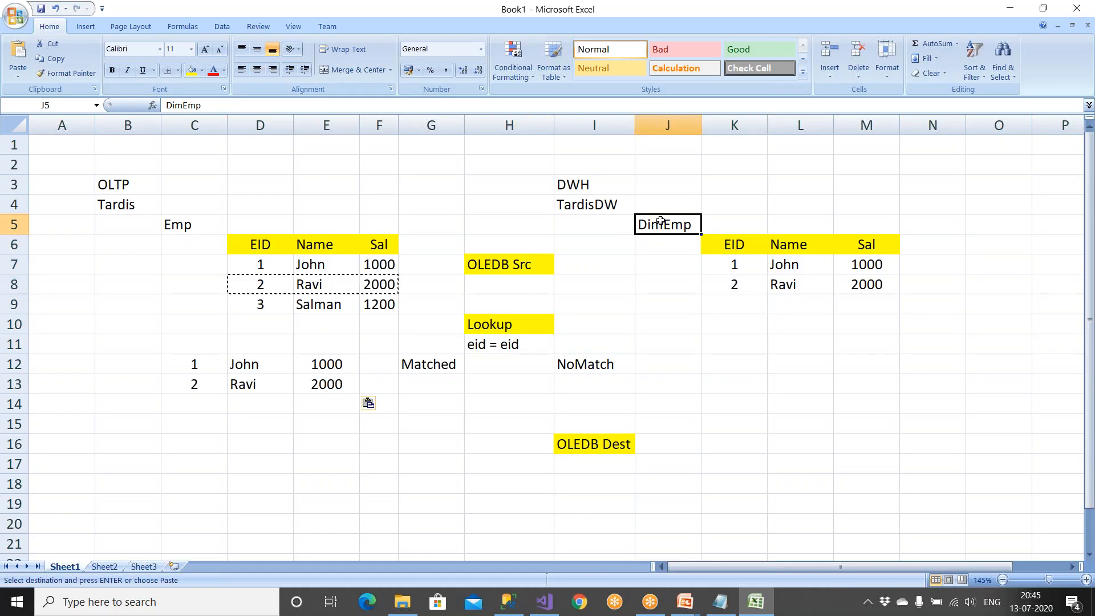
left_click(267, 247)
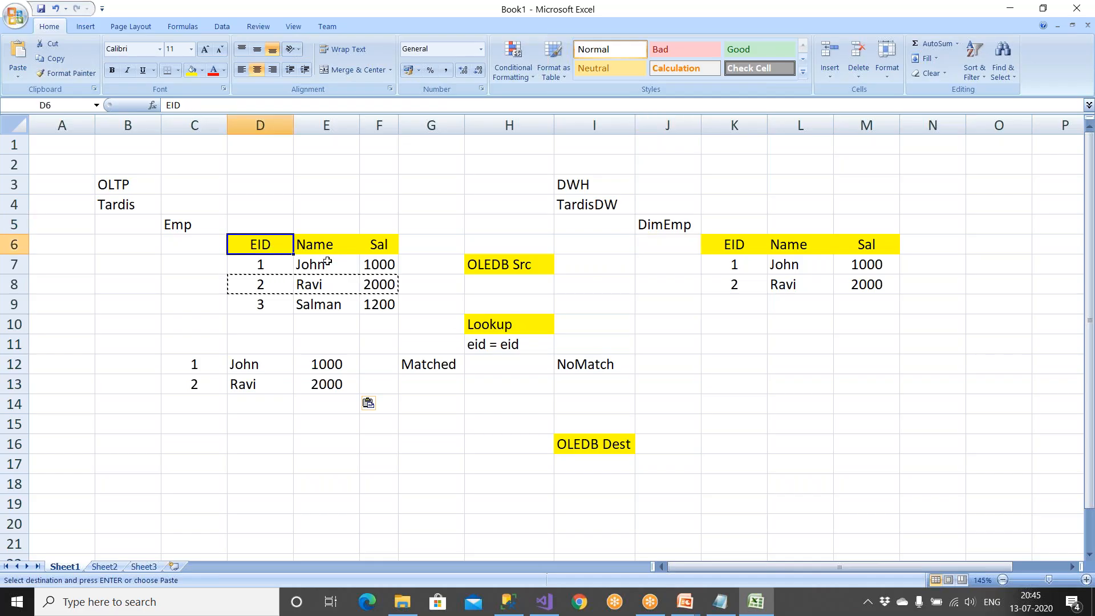
left_click(707, 248)
left_click(498, 342)
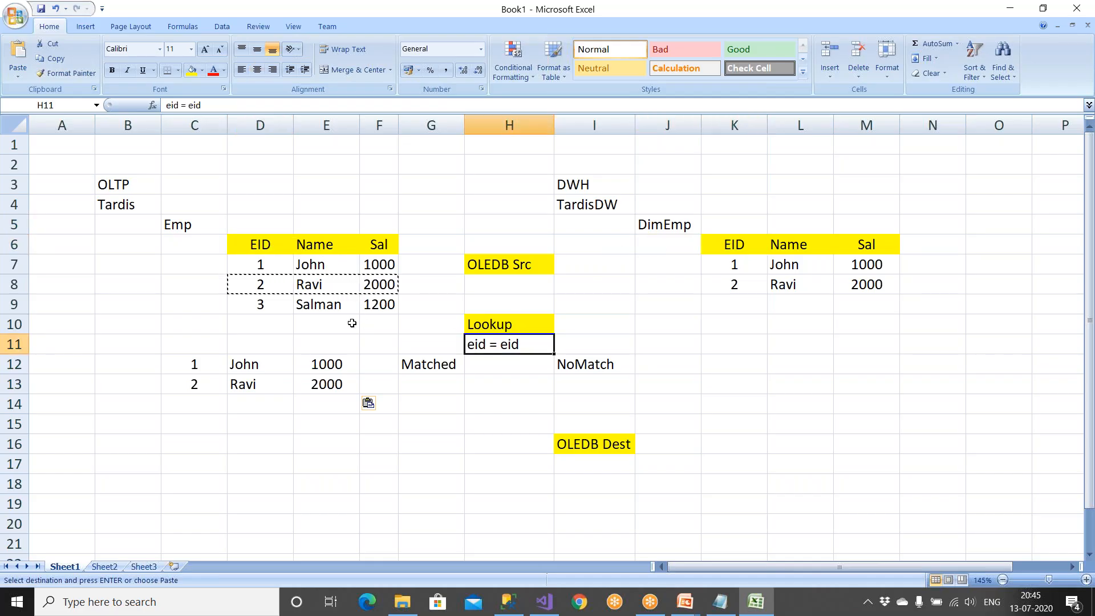
Copy the EID 3 row of the Emp table to K12 beside the NoMatch label
left_click_drag(281, 305, 382, 305)
key("ctrl+c")
left_click(710, 364)
key("ctrl+v")
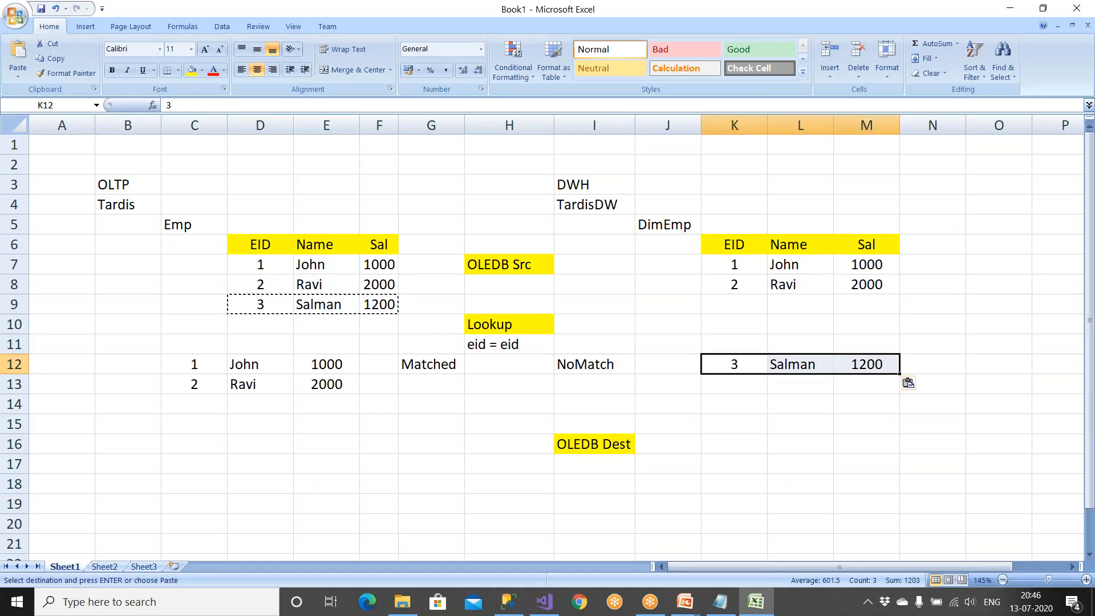
Move the EID 3 row from K12 through K16 beside OLEDB Dest into the DimEmp table at K9
key("ctrl+c")
left_click(727, 442)
key("ctrl+x")
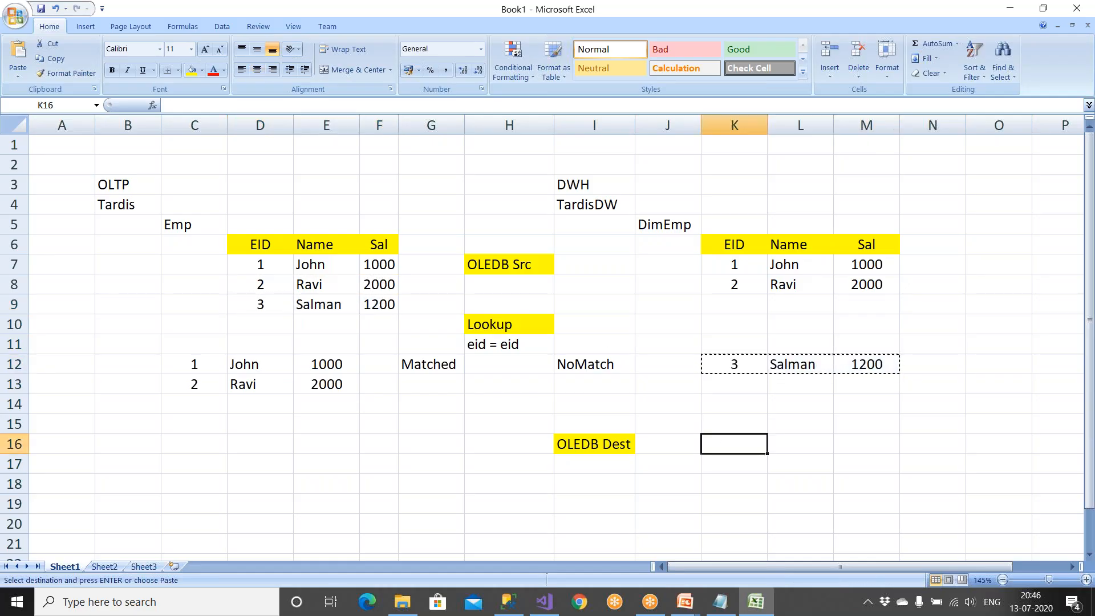
key("ctrl+v")
key("ctrl+c")
left_click(752, 307)
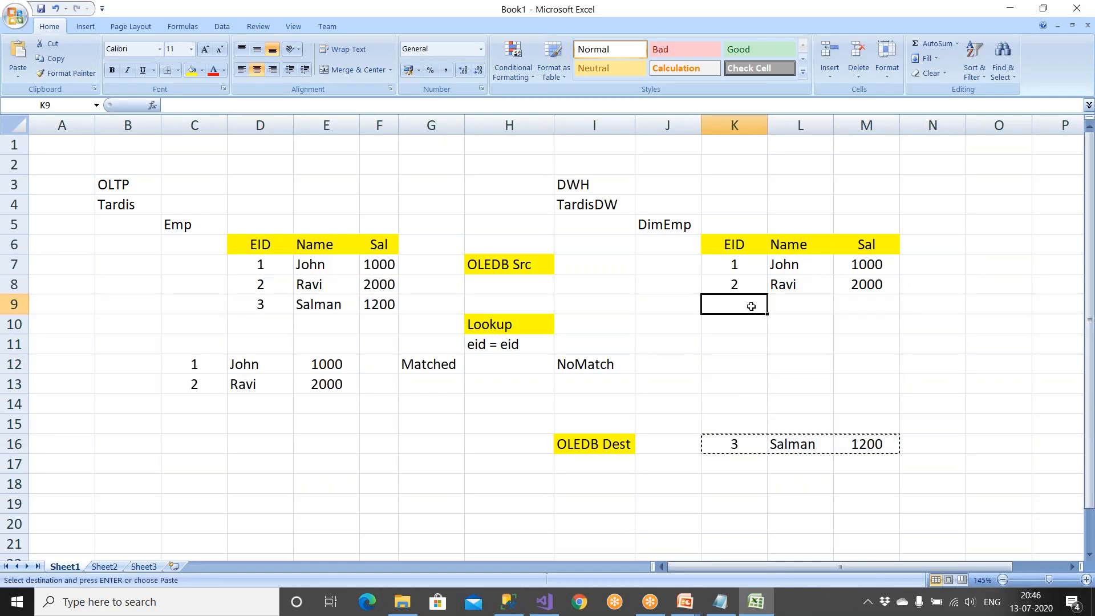
key("ctrl+v")
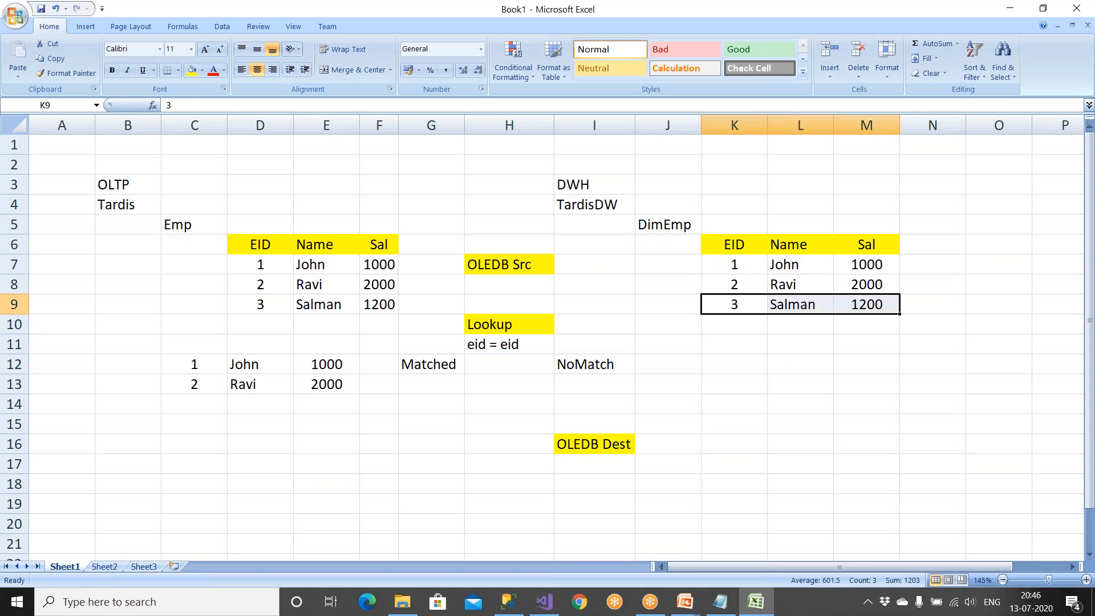
left_click_drag(262, 313, 370, 308)
left_click_drag(748, 307, 819, 306)
Enter the label "OLEDB Cmd" in G16 below Matched as the target for the Matched rows
left_click_drag(200, 366, 321, 380)
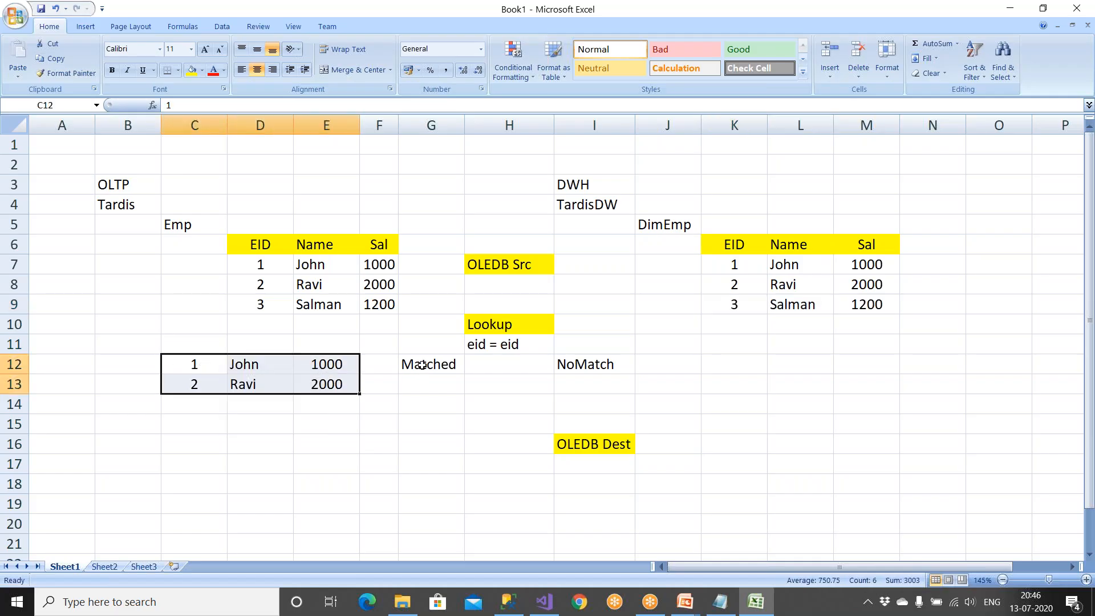
left_click(432, 444)
type("O")
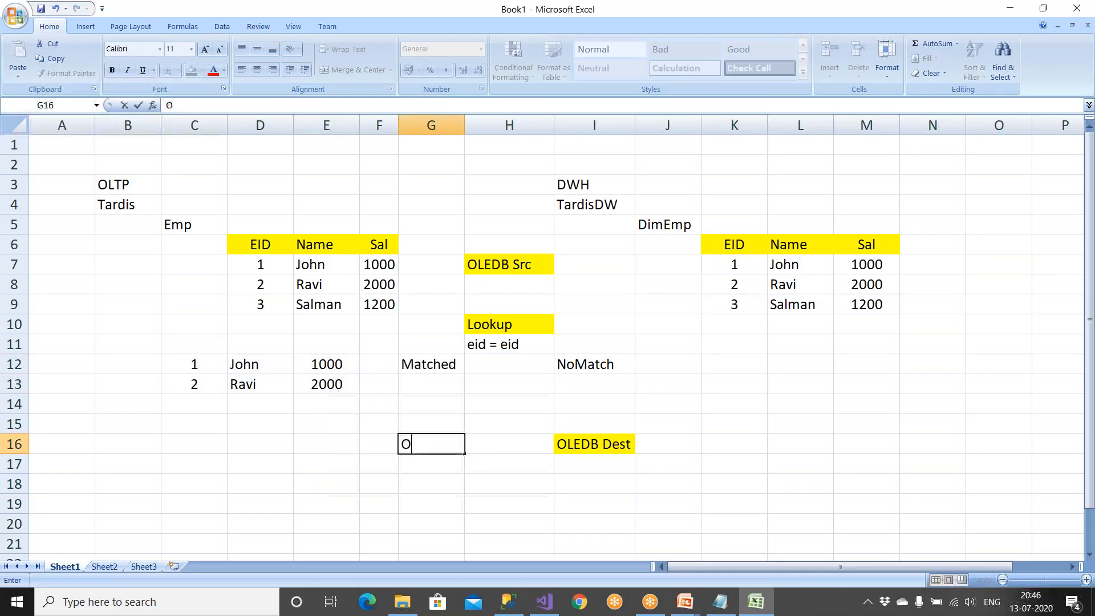
type("LEDB Com")
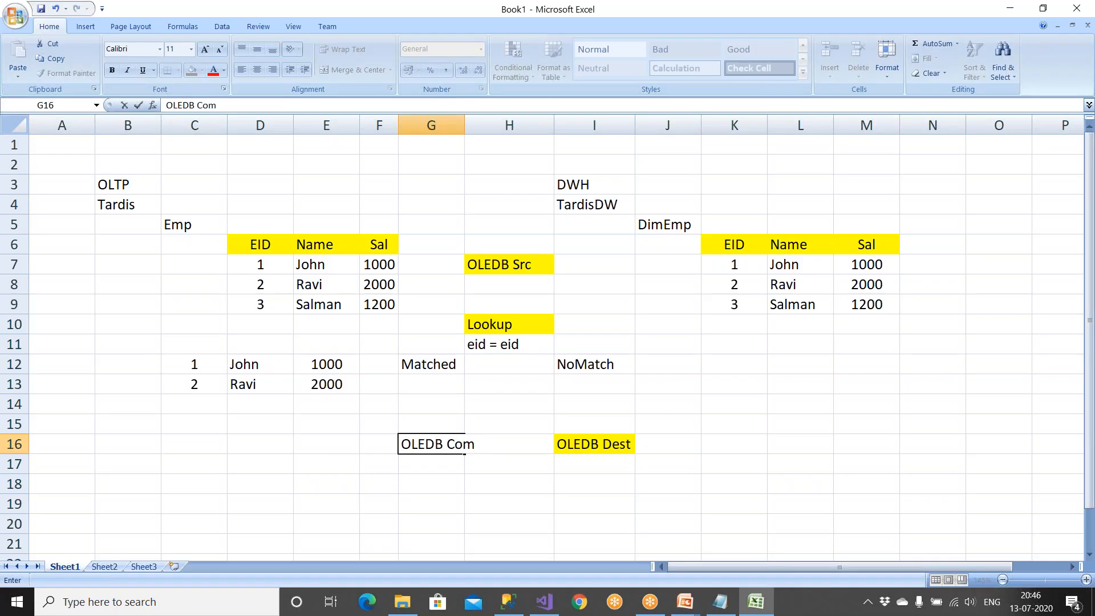
key("BackSpace")
key("BackSpace")
type("md")
key("Return")
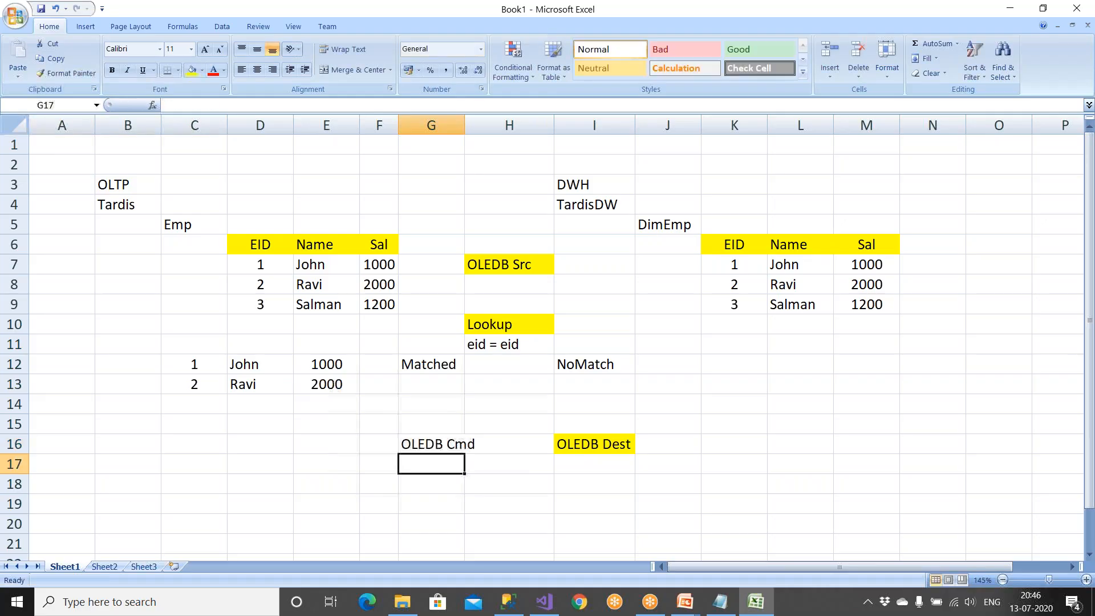
Enter "Insert" in I18 below OLEDB Dest and "Update" in G18 below OLEDB Cmd, and autofit column G
left_click(582, 487)
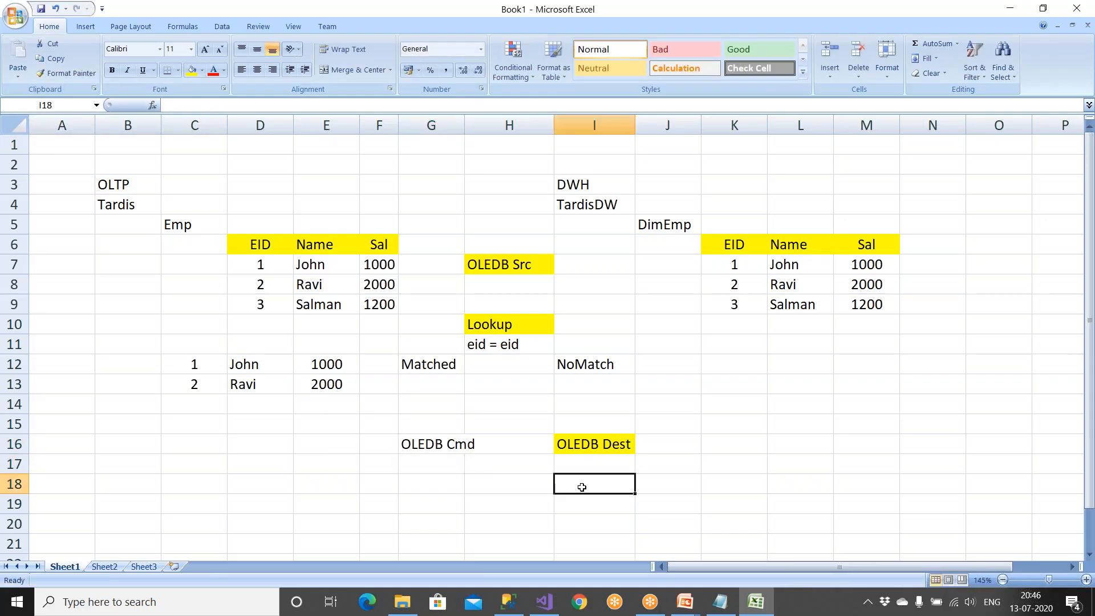
type("Insert")
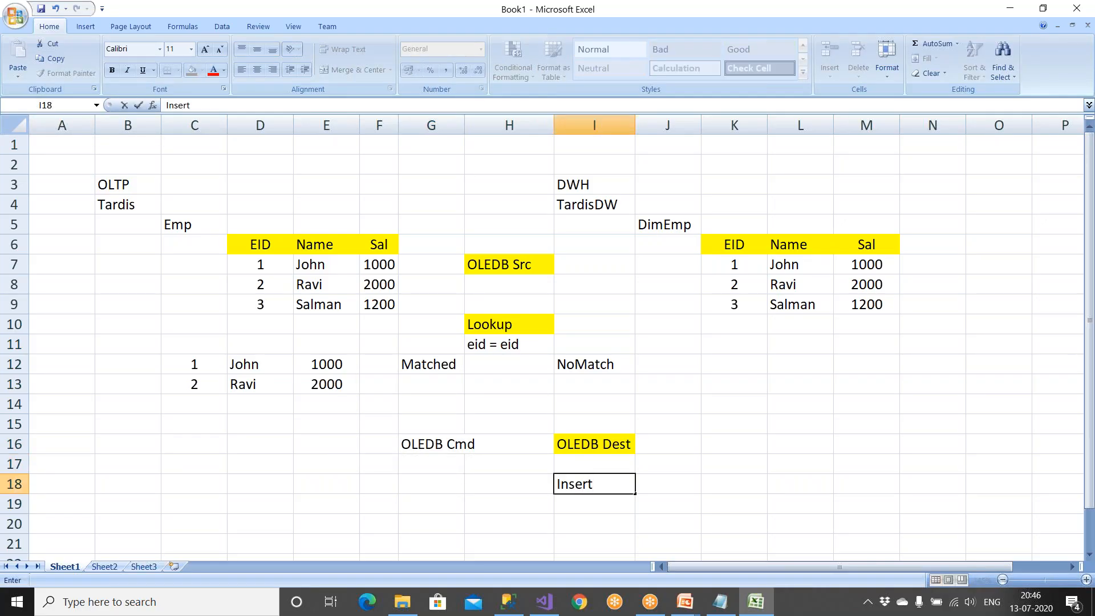
left_click(451, 485)
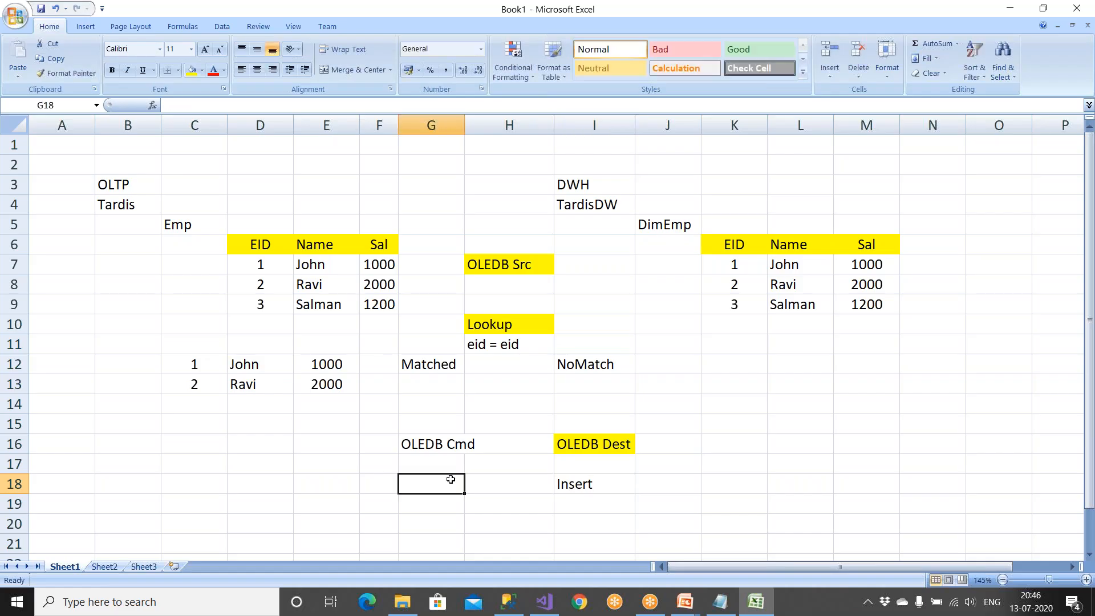
double_click(465, 125)
type("Update")
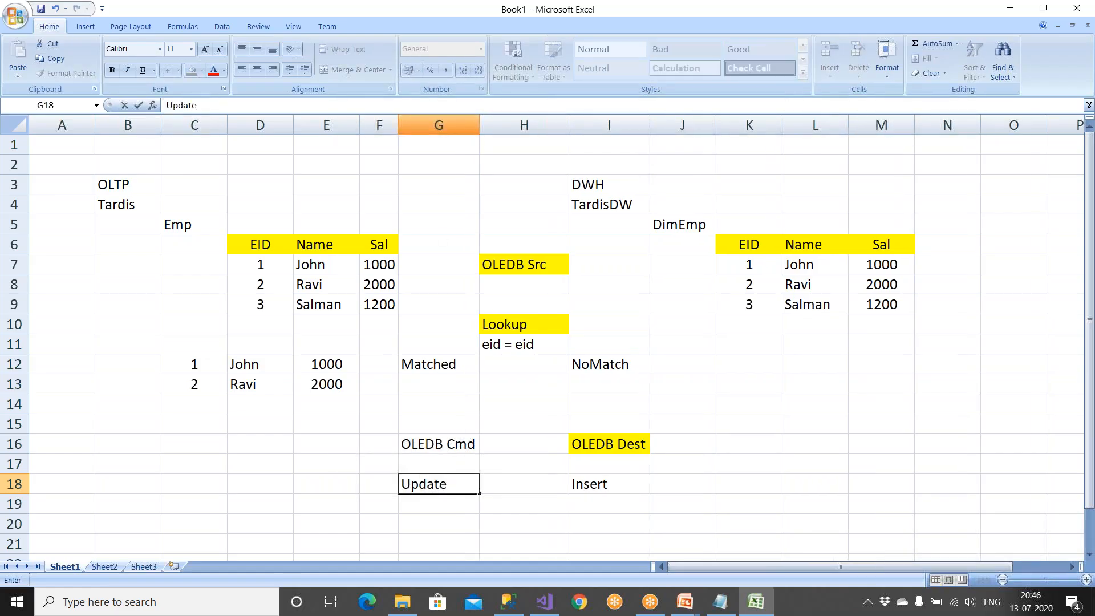
Set the EID 1 salary to 1200 in the Emp table (F7) and in the Matched row (E12)
left_click(379, 264)
type("1200")
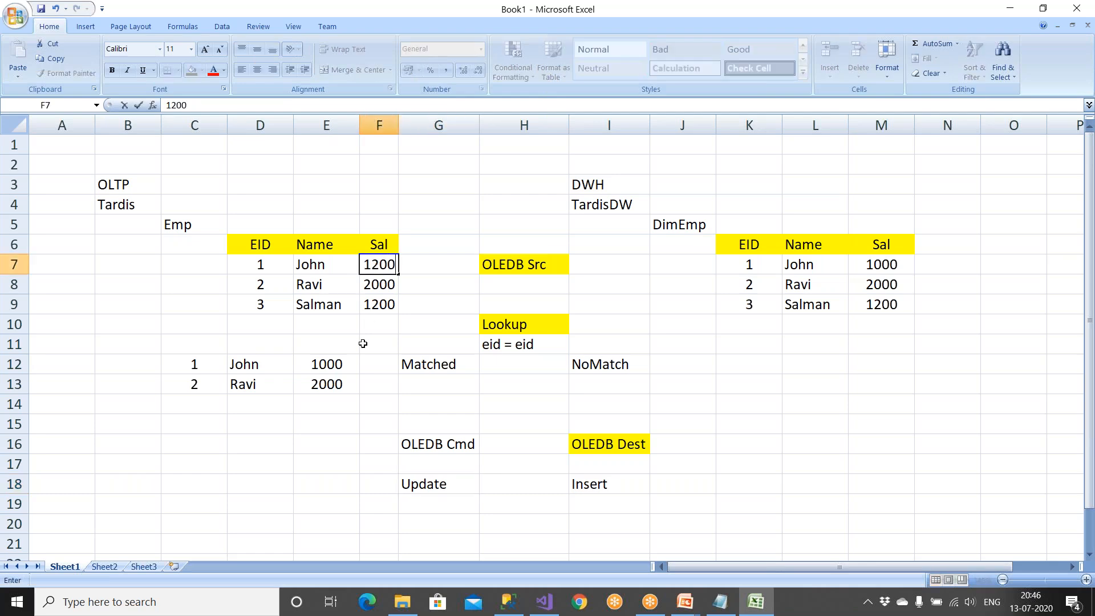
left_click(339, 365)
type("1200")
left_click(209, 366)
left_click_drag(328, 368, 329, 384)
left_click_drag(206, 366, 326, 384)
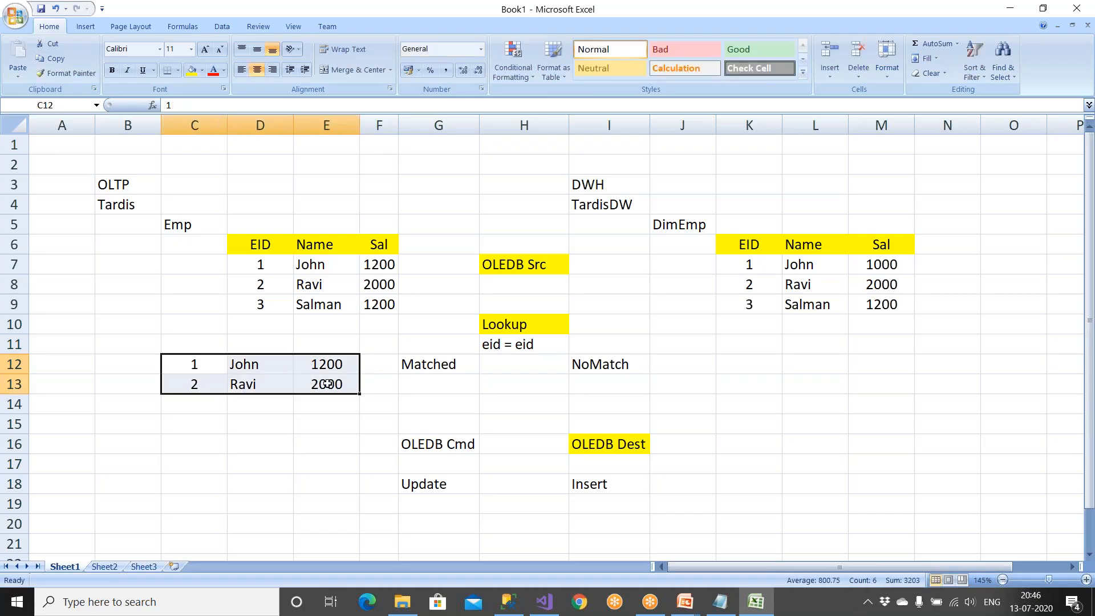
left_click_drag(761, 272, 881, 279)
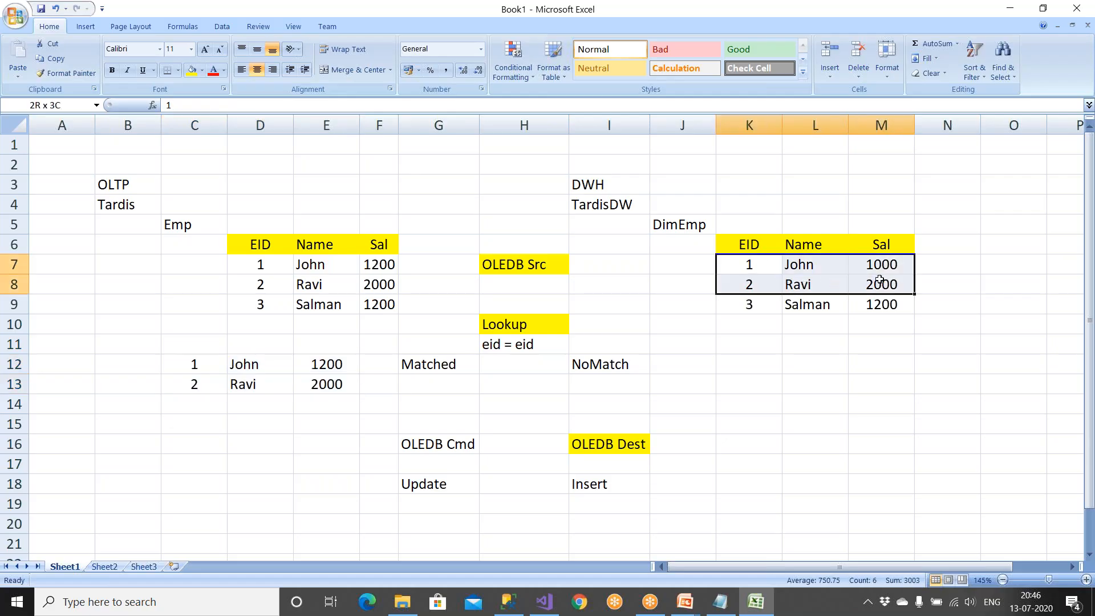
Highlight the "OLEDB Cmd" label in G16 with yellow fill to match OLEDB Dest
left_click(437, 368)
left_click_drag(256, 362, 326, 383)
left_click(428, 485)
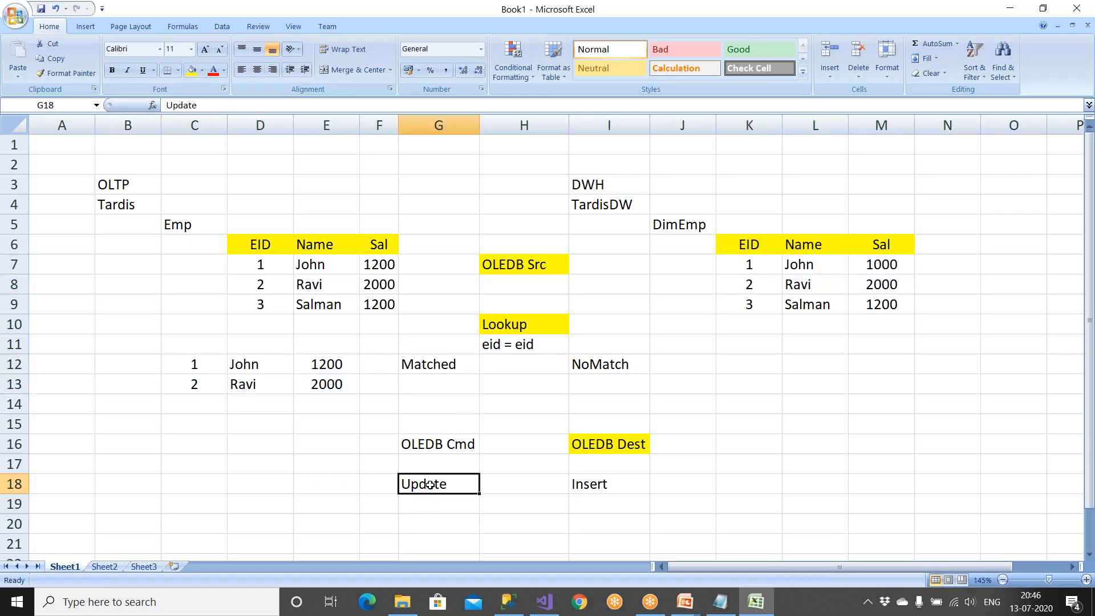
left_click(616, 361)
left_click(628, 445)
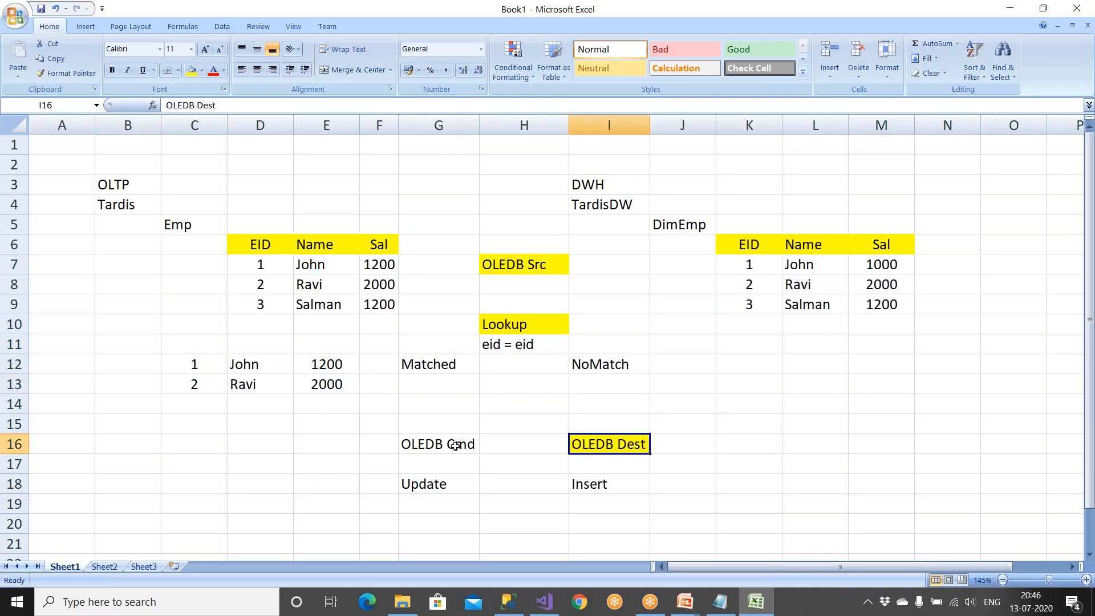
left_click(454, 445)
left_click(192, 70)
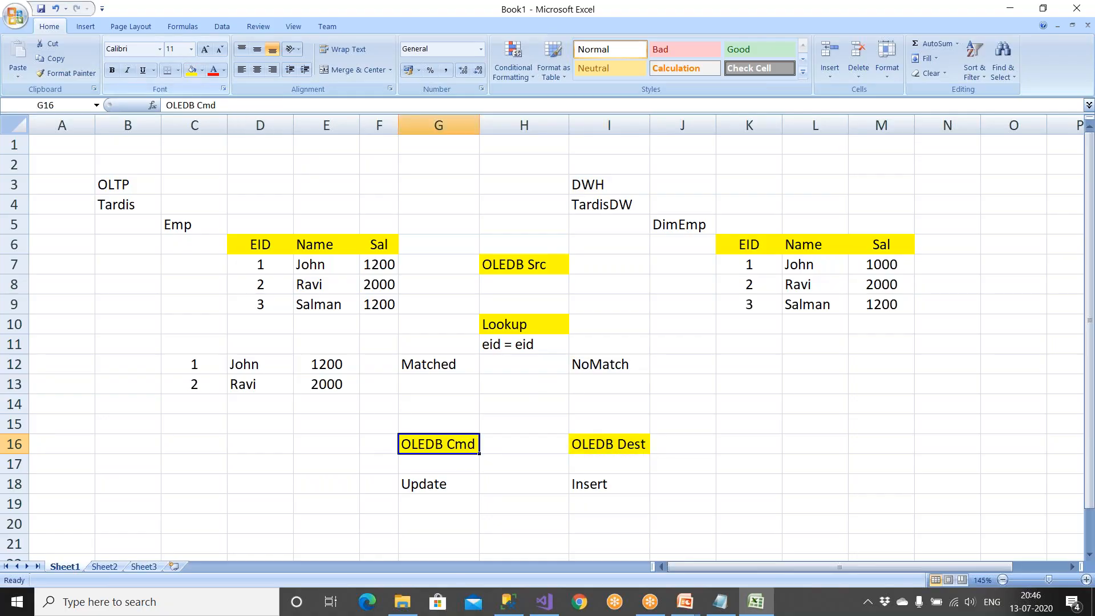
Switch to Visual Studio and look up the OLE DB Command component among the Common data flow items in the SSIS Toolbox
left_click(551, 607)
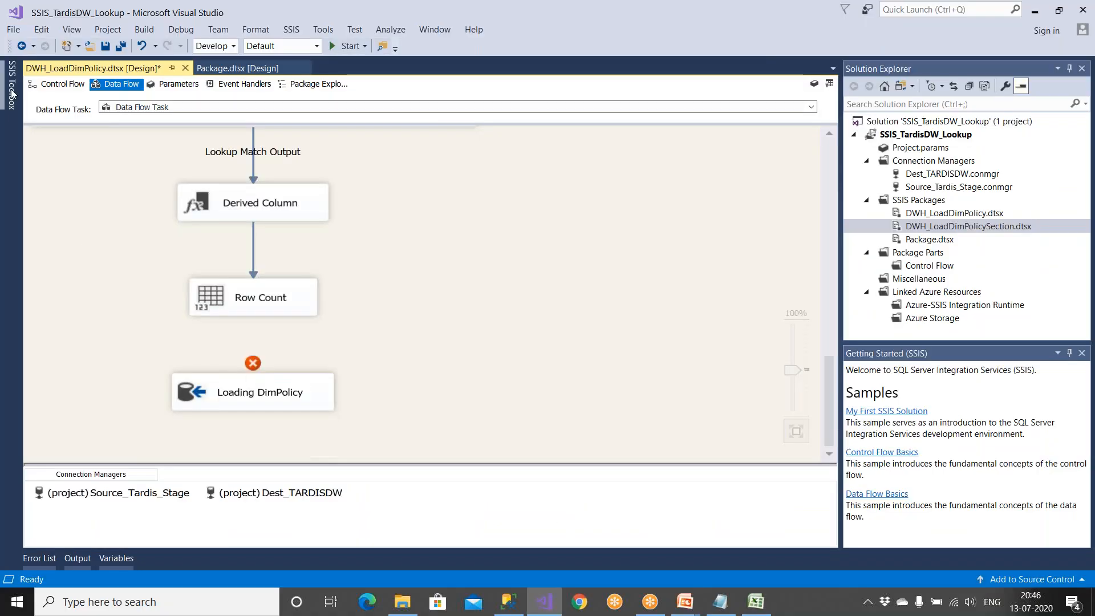
left_click(11, 91)
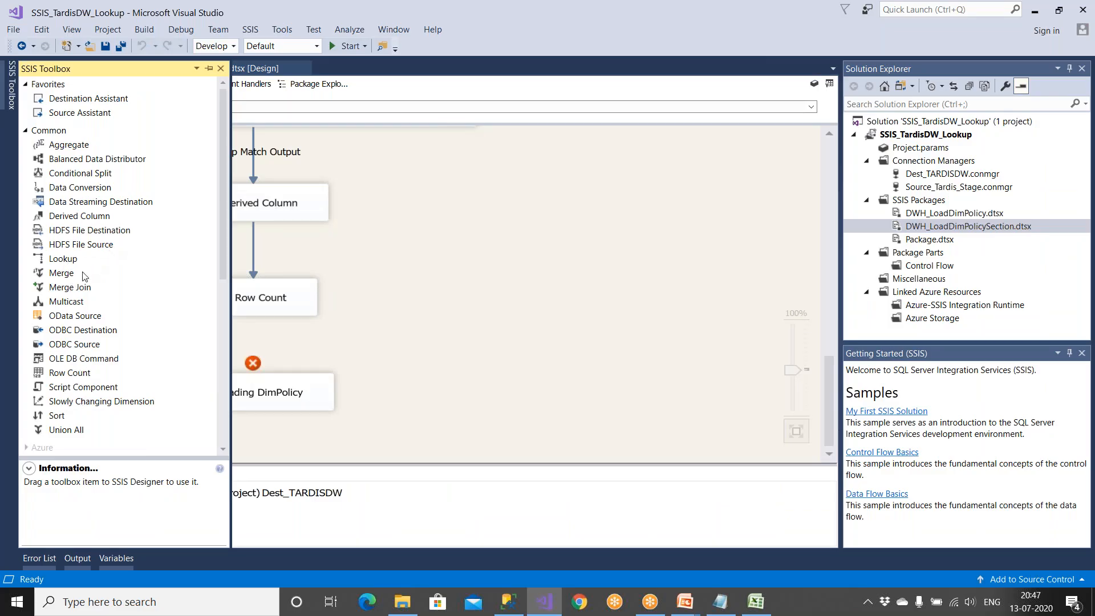
left_click(26, 131)
left_click(26, 131)
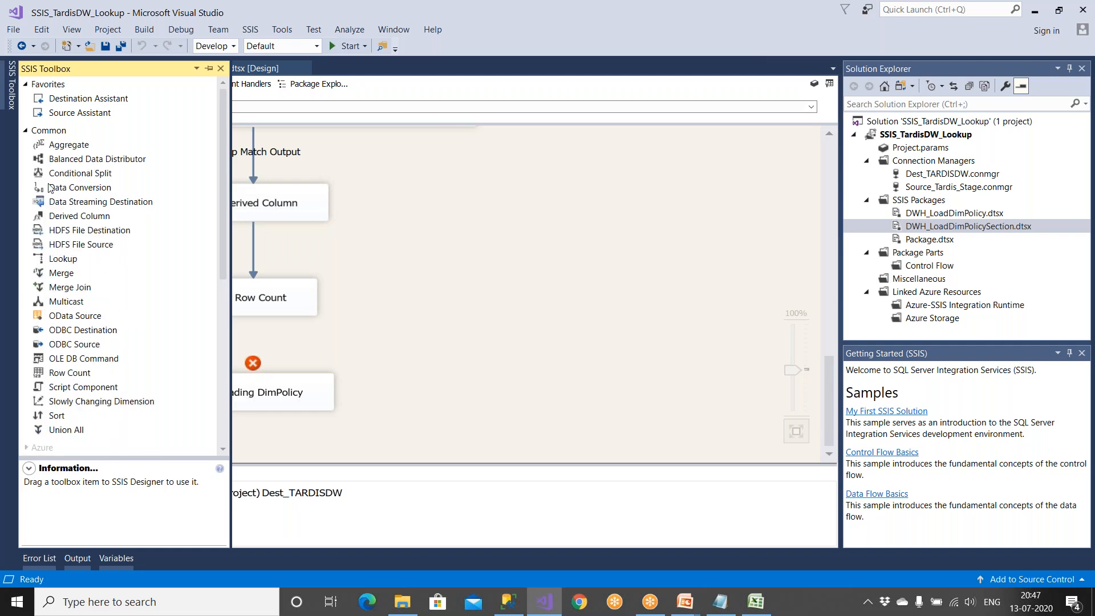
left_click(72, 360)
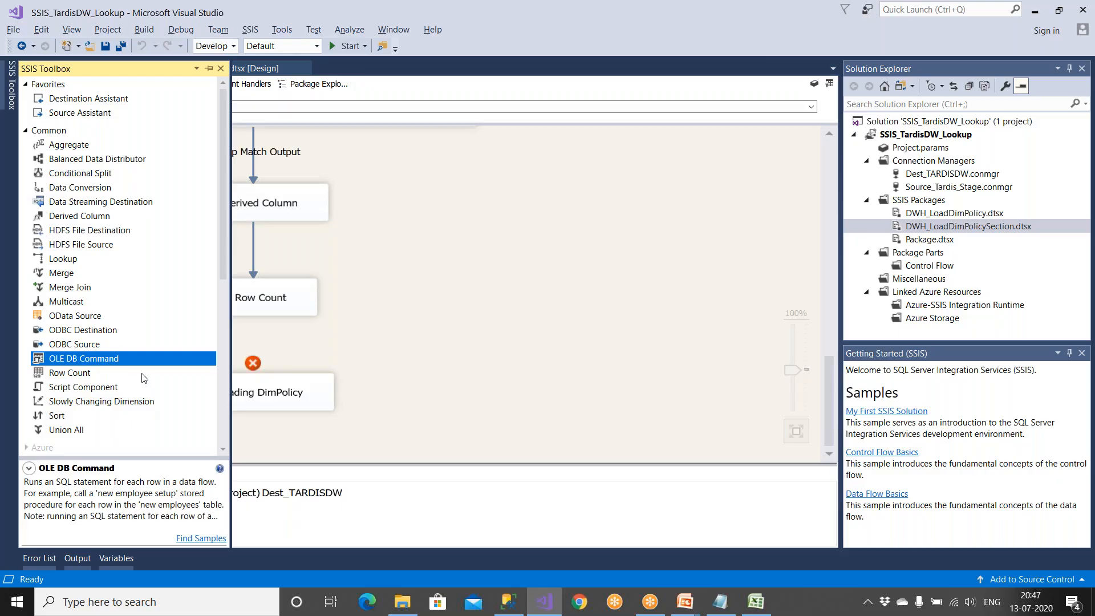
Return to the Excel workbook and enter "Update DimEmp" in G20 below the Update label
key("alt+Tab")
left_click(406, 480)
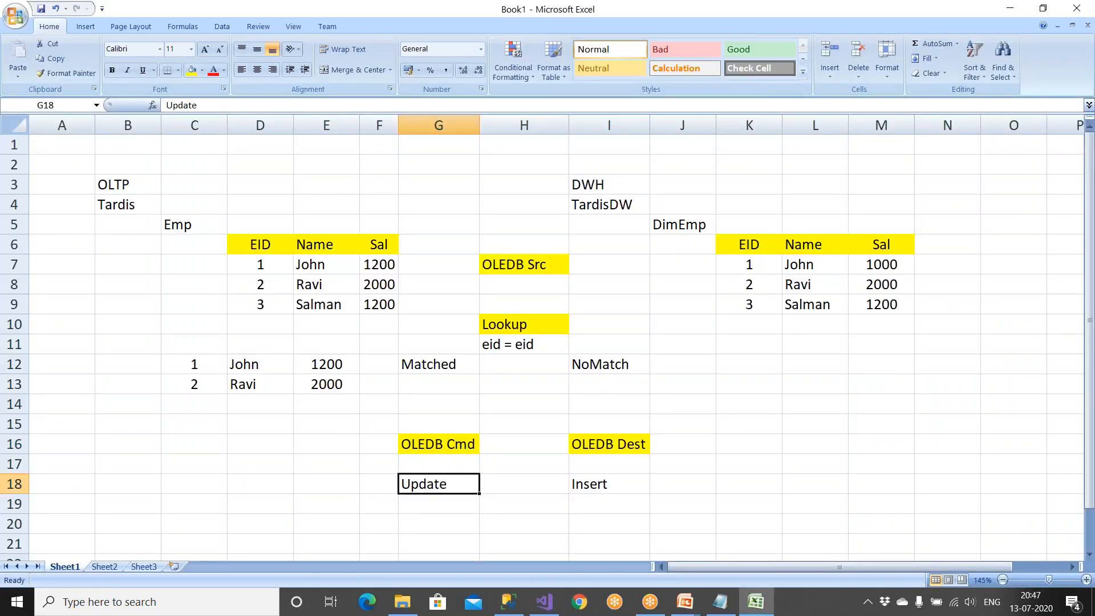
scroll(423, 508, "down", 2)
left_click(417, 411)
type("Upd")
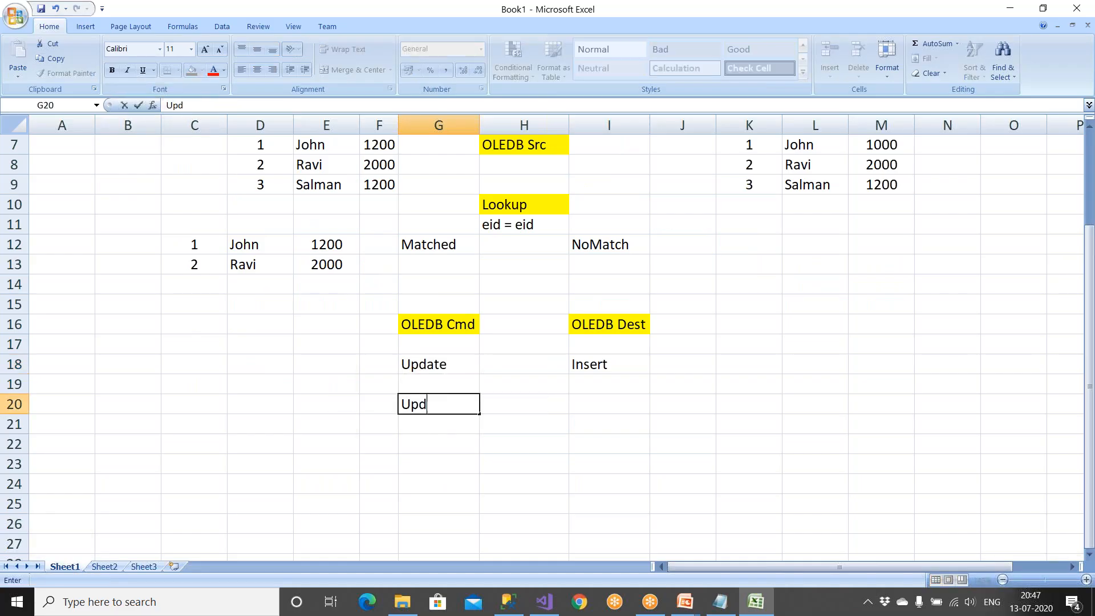
type("ate DimEmp")
key("Return")
Enter the clause "Set Name = ?, Sal = ?" in G21, based on the DimEmp columns
type("Set")
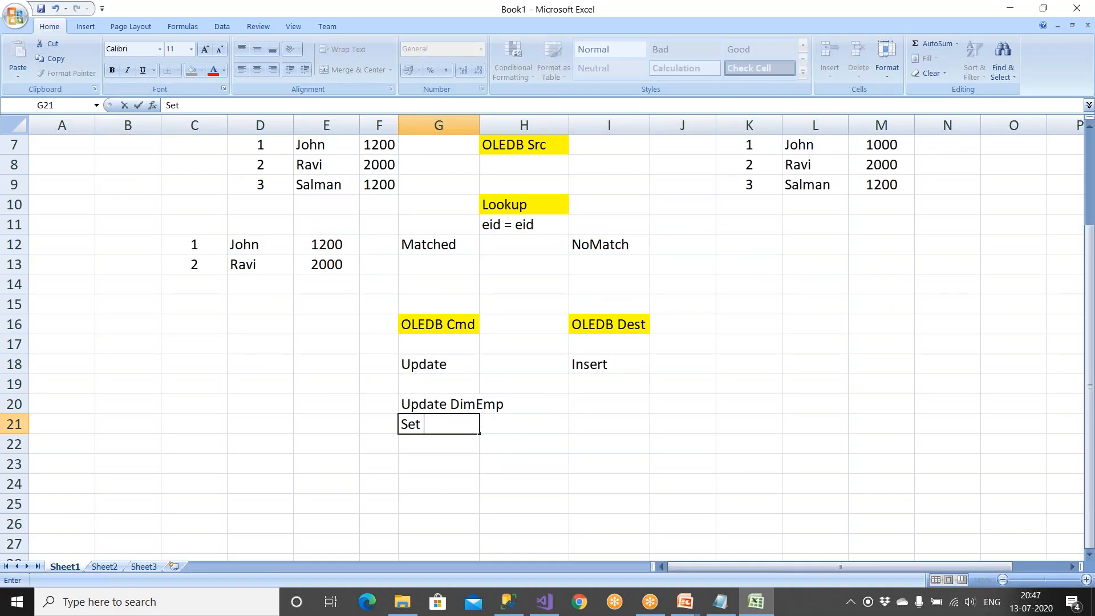
scroll(819, 216, "up", 2)
left_click(806, 245)
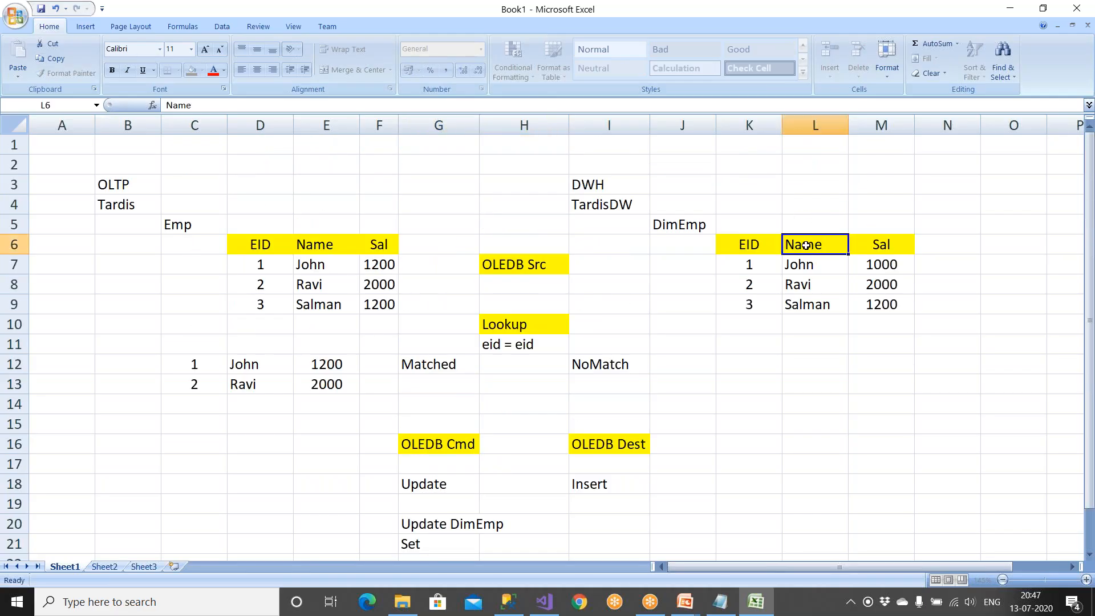
left_click(885, 246)
scroll(782, 311, "down", 1)
scroll(746, 213, "up", 1)
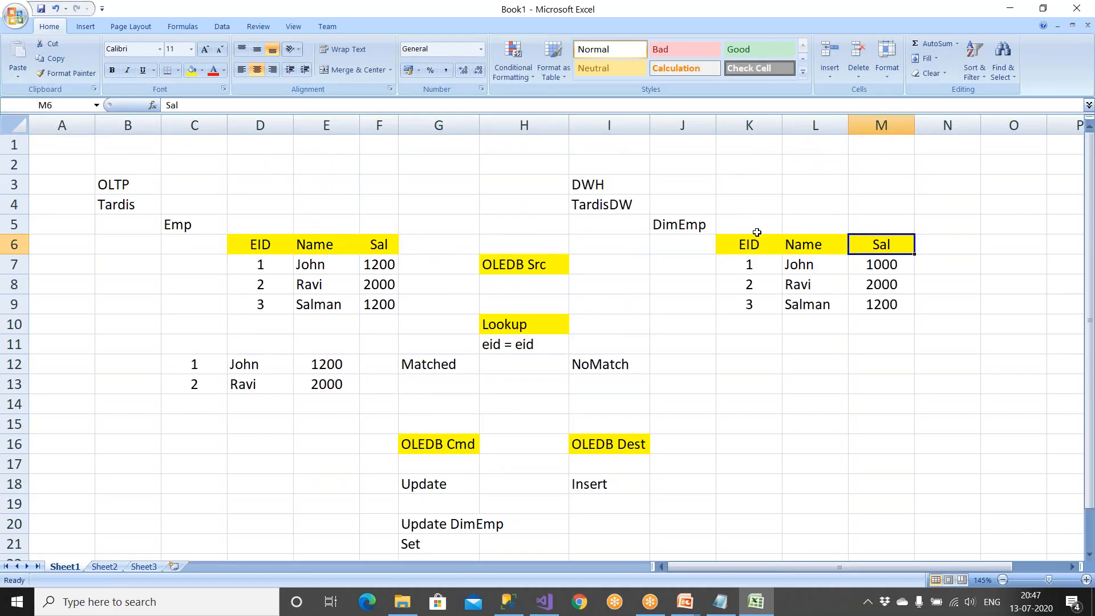
left_click(758, 237)
scroll(746, 296, "down", 4)
left_click(451, 306)
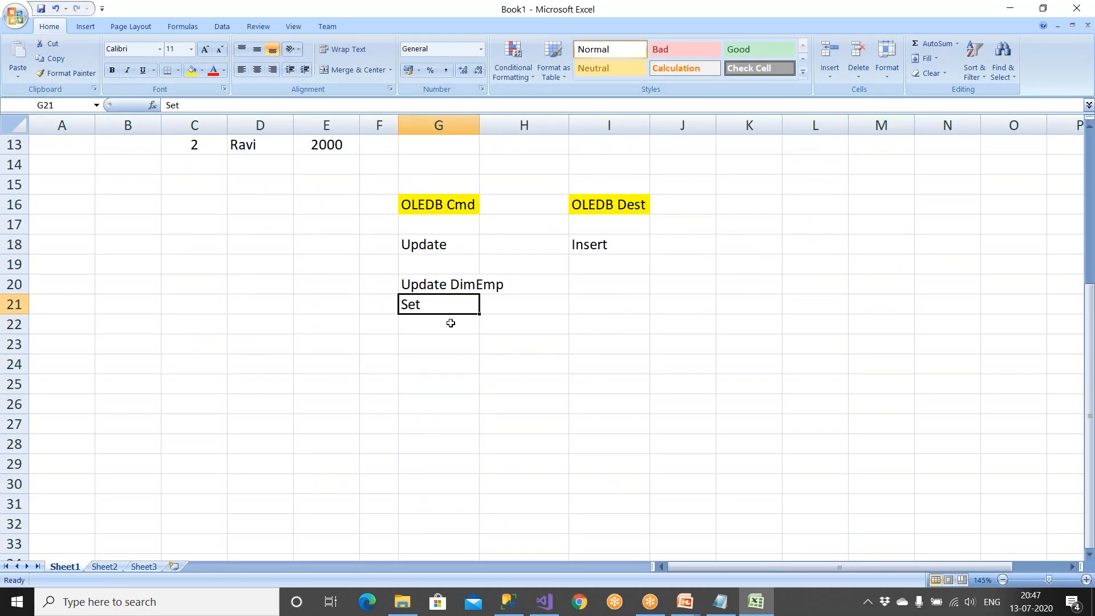
double_click(450, 297)
type("Name")
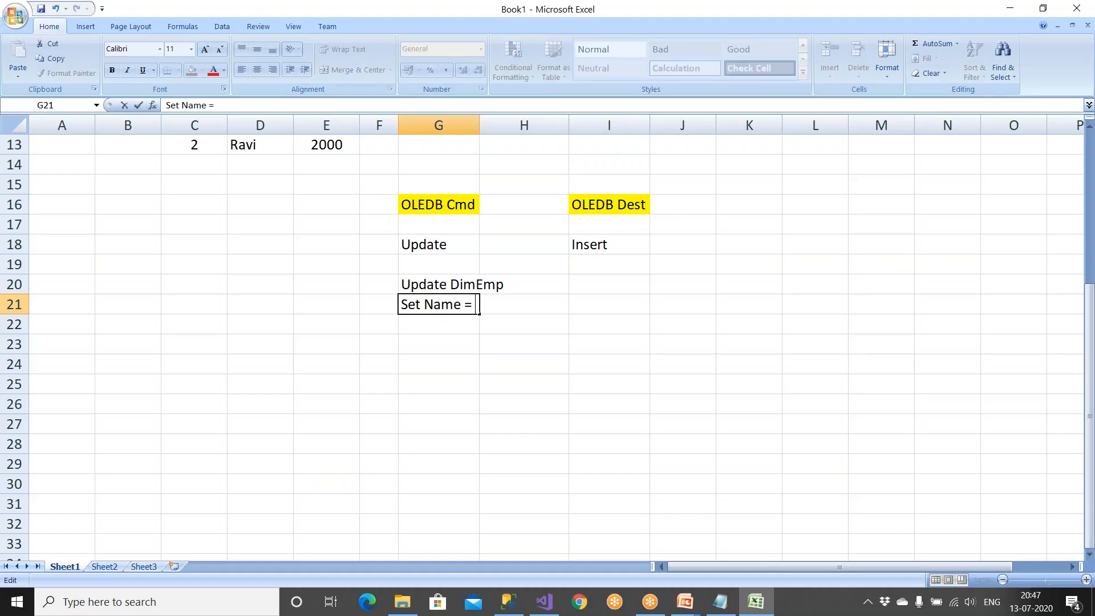
type(" = ?, Sal = ?")
Enter "where eid = ?" in G22 and autofit column G to the update statement
key("Return")
type("wh")
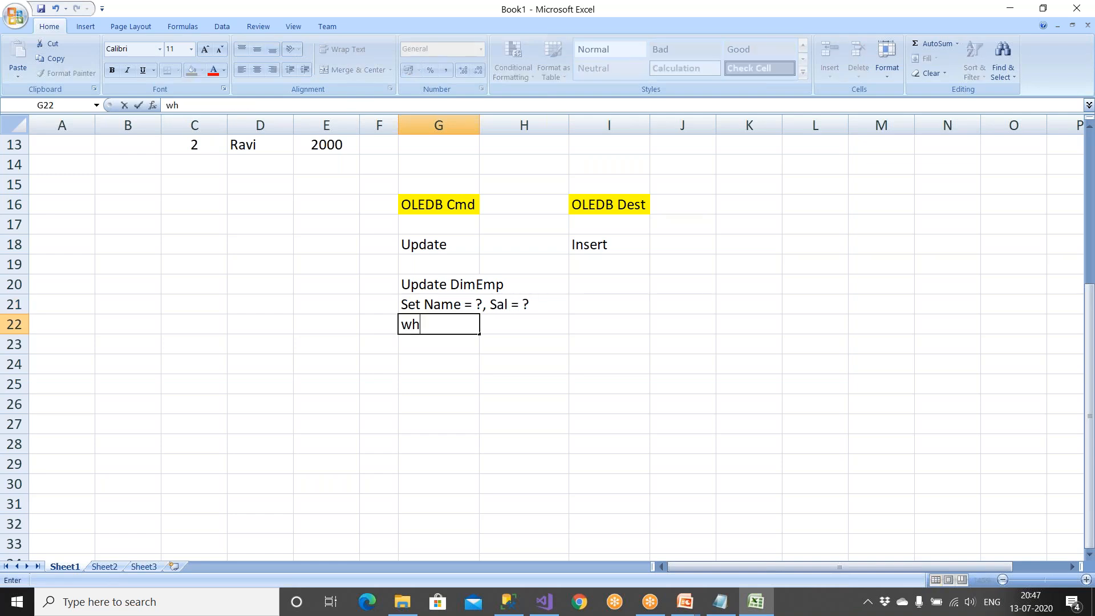
type("ere eid = ?")
left_click(509, 386)
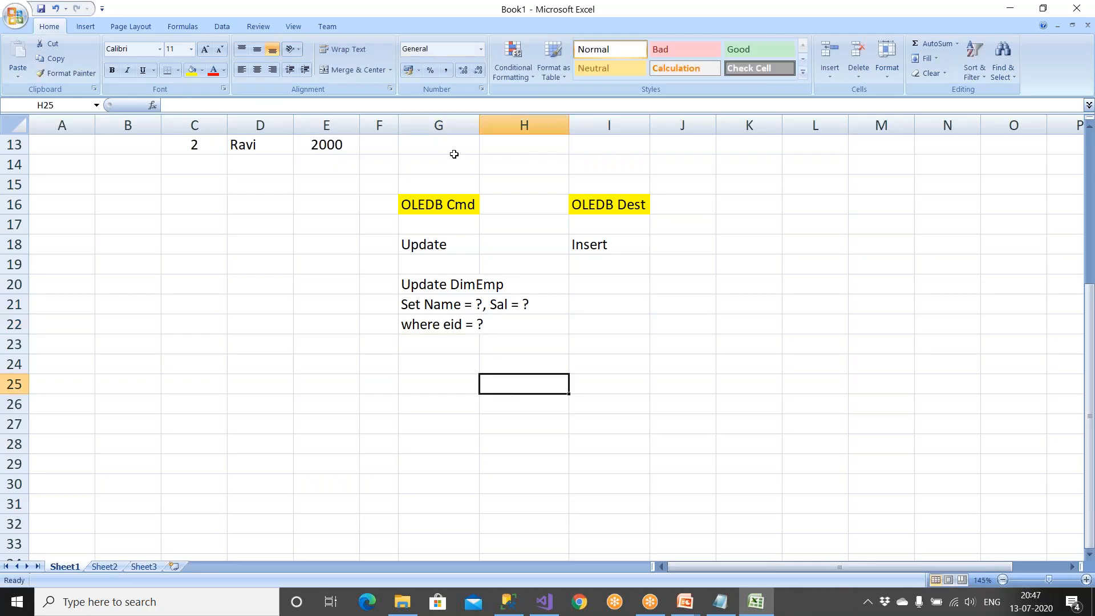
double_click(479, 125)
left_click(481, 296)
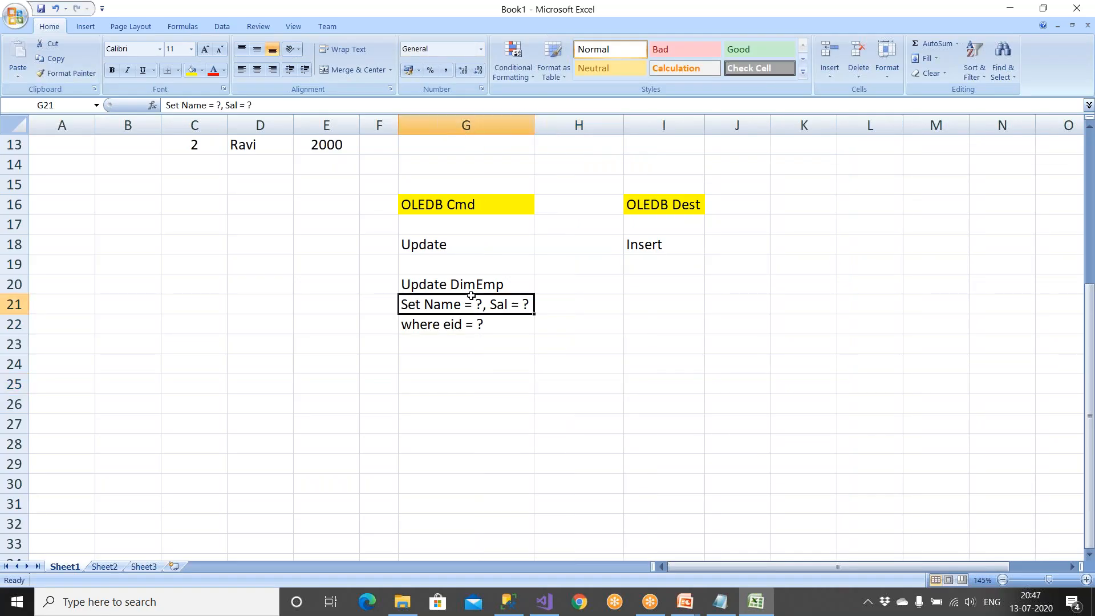
left_click(481, 286)
scroll(481, 286, "up", 4)
left_click(757, 228)
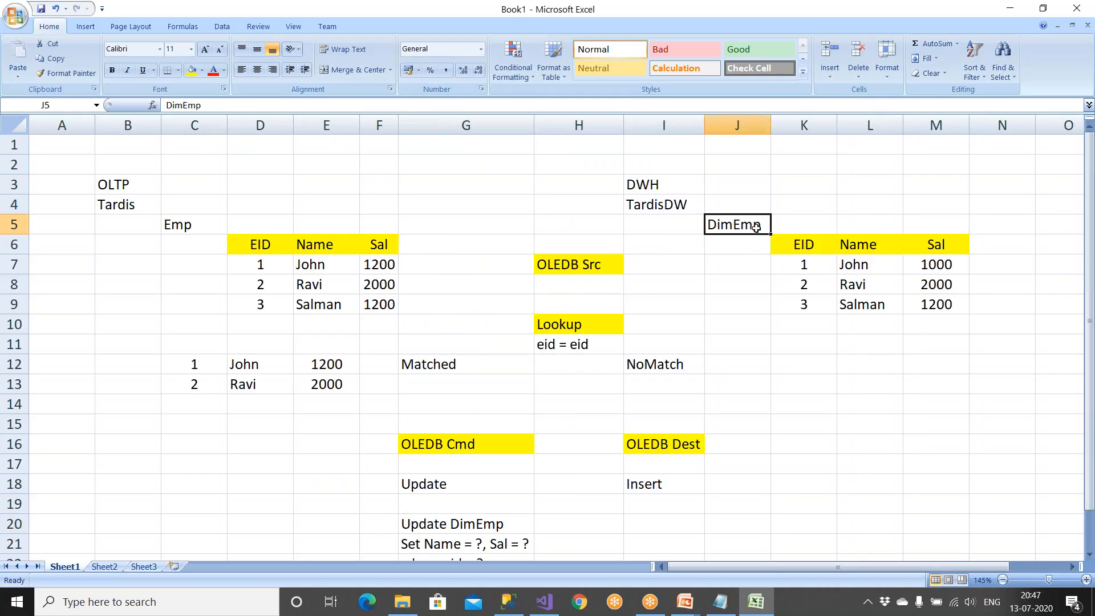
scroll(575, 476, "down", 4)
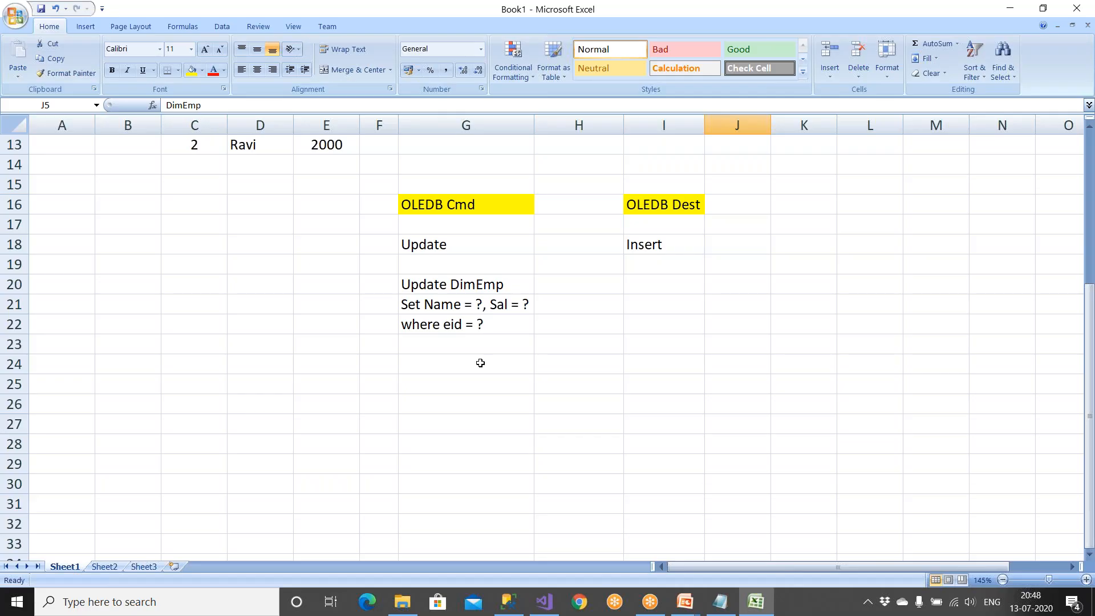
Copy the update statement from G20:G22 and replace the entire contents of the Notepad note with it
left_click(474, 310)
left_click_drag(474, 310, 474, 324)
left_click_drag(466, 284, 475, 325)
key("ctrl+c")
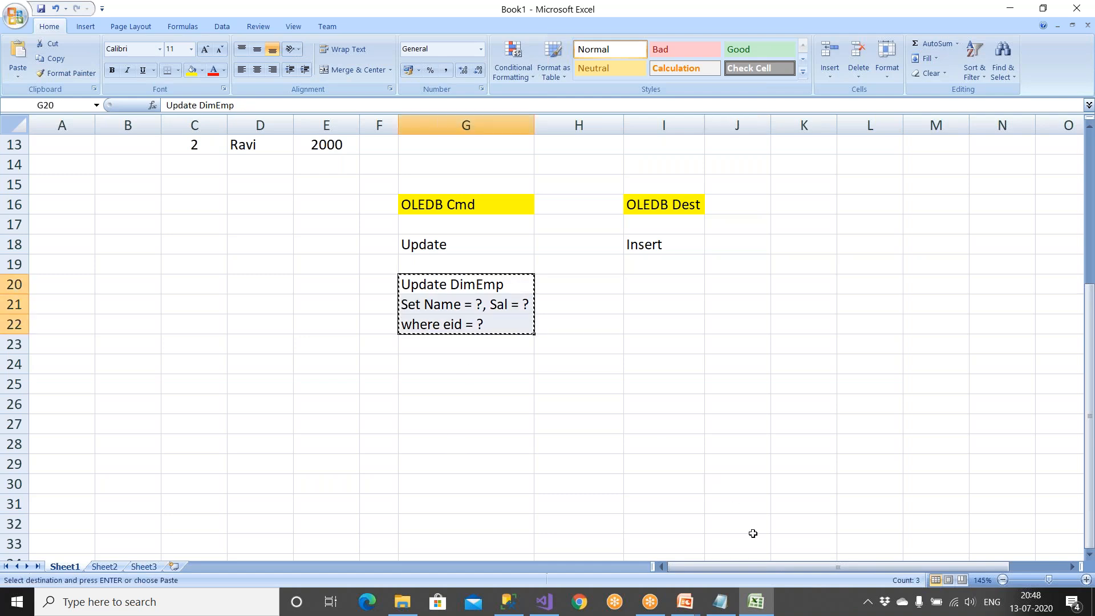
left_click(720, 602)
key("shift+Right")
key("shift+Right")
key("shift+Right")
key("shift+Right")
key("shift+Right")
key("shift+Right")
key("shift+Right")
key("shift+Right")
key("shift+Right")
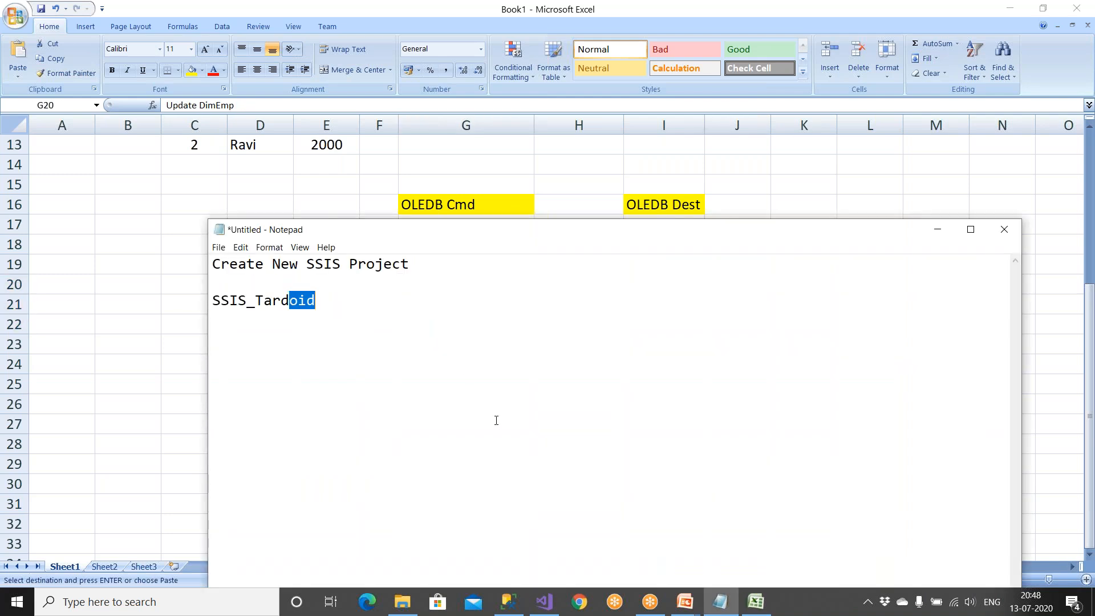
key("ctrl+v")
key("ctrl+a")
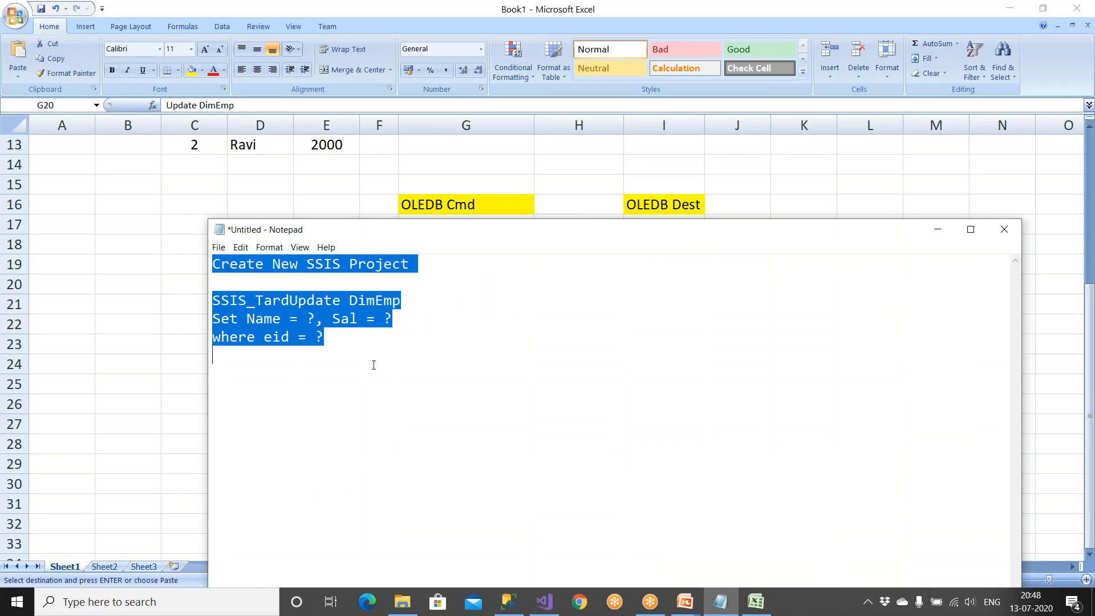
key("ctrl+v")
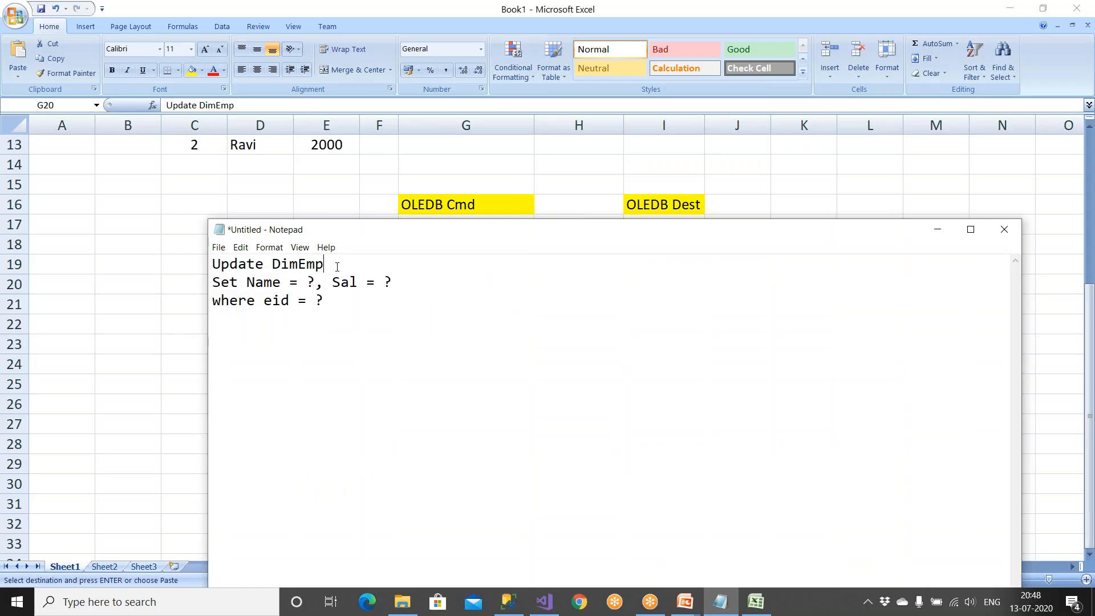
Annotate the parameter markers in the statement with 0 above Name's ?, 1 above Sal's ? and 2 below eid's ?
key("Return")
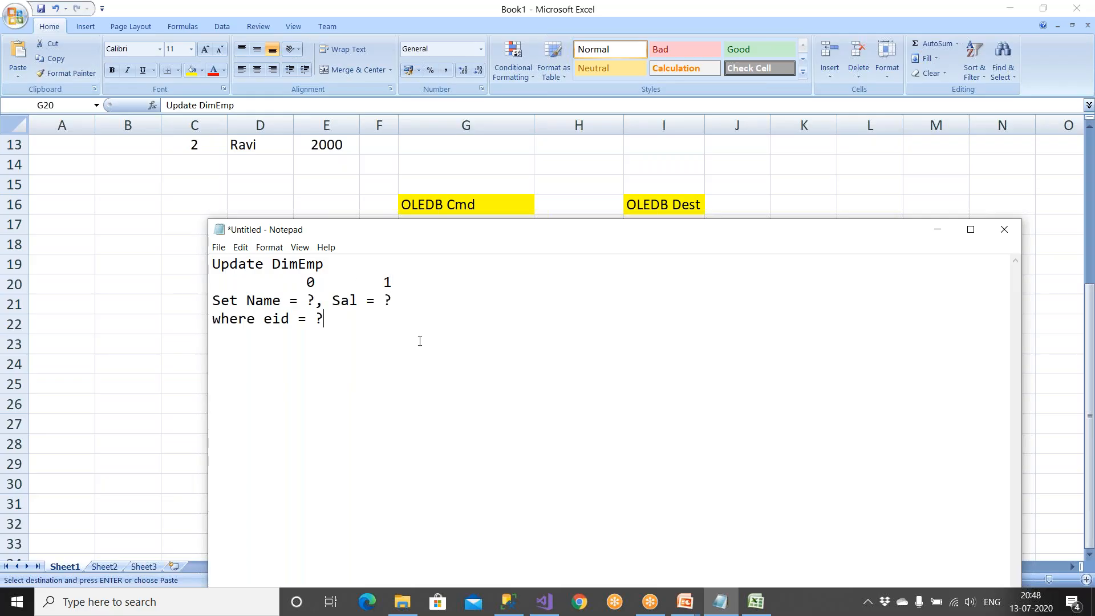
type("2")
Switch to the Excel workbook and move the EID 1 Matched row from C12:E12 to C16 beside OLEDB Cmd
key("alt+Tab")
left_click(325, 279)
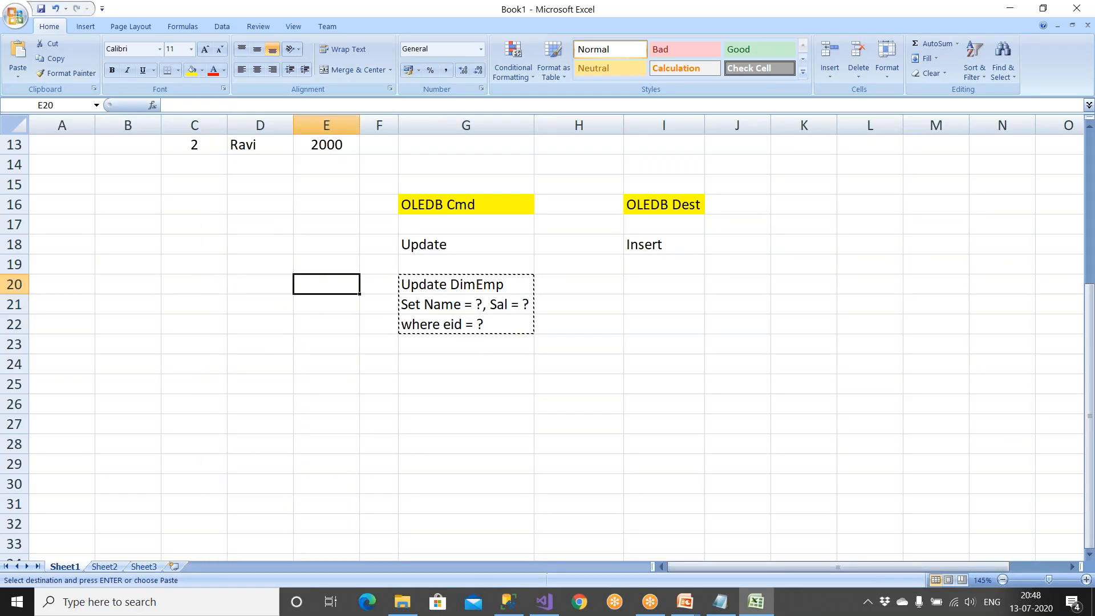
left_click(431, 208)
scroll(342, 286, "up", 2)
left_click_drag(207, 246, 330, 244)
key("Escape")
key("ctrl+c")
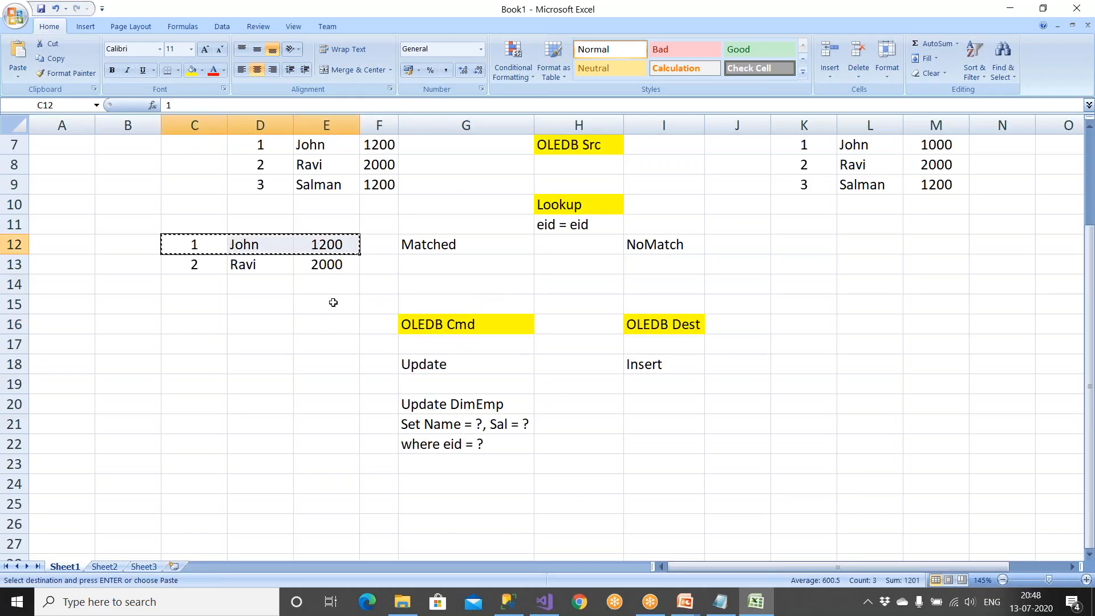
left_click(205, 324)
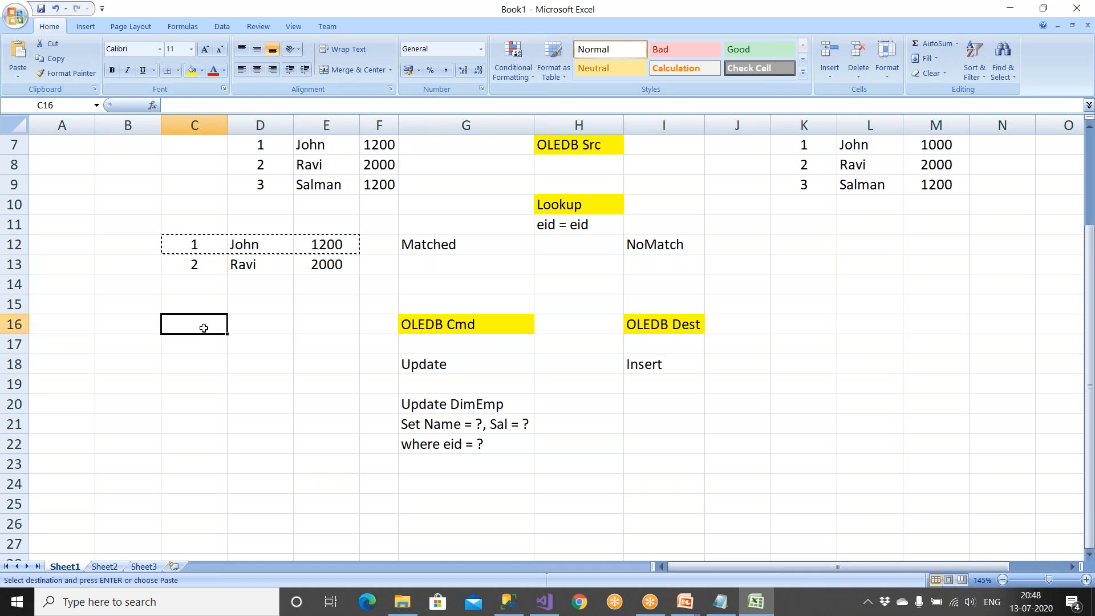
key("ctrl+v")
left_click(231, 372)
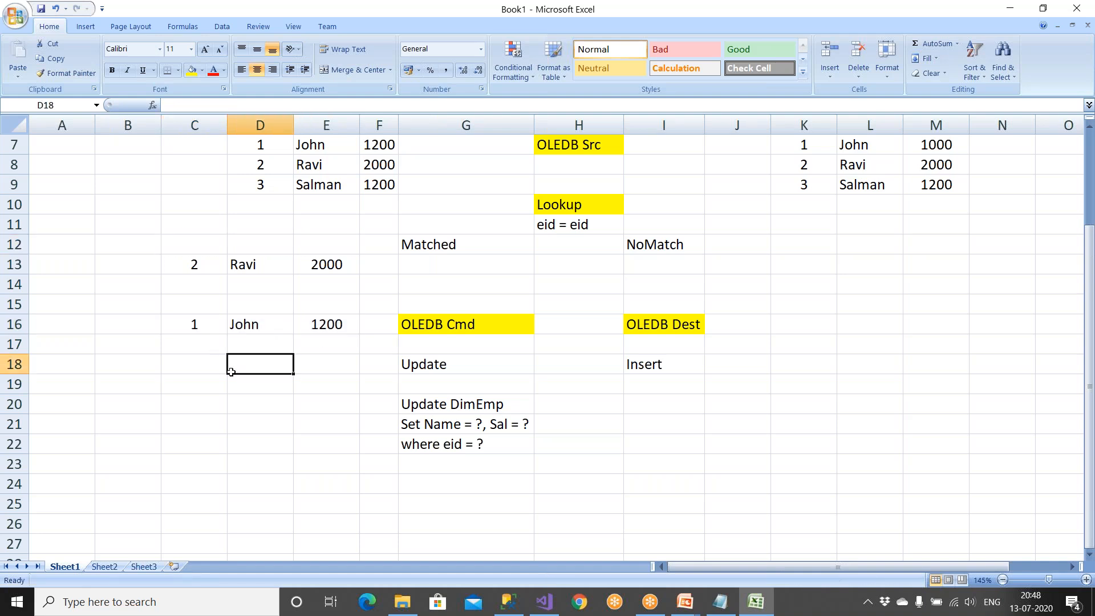
Enter parameter index 0 in D15 above the EID 1 row's name, matching the first ? in the Set clause
left_click(441, 423)
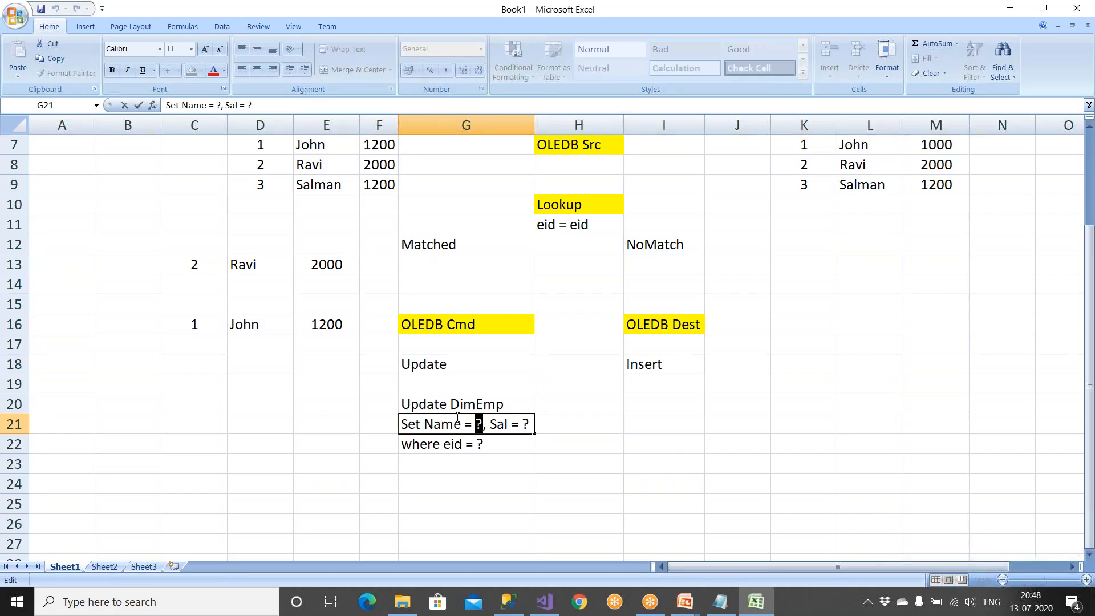
left_click(273, 327)
left_click(260, 301)
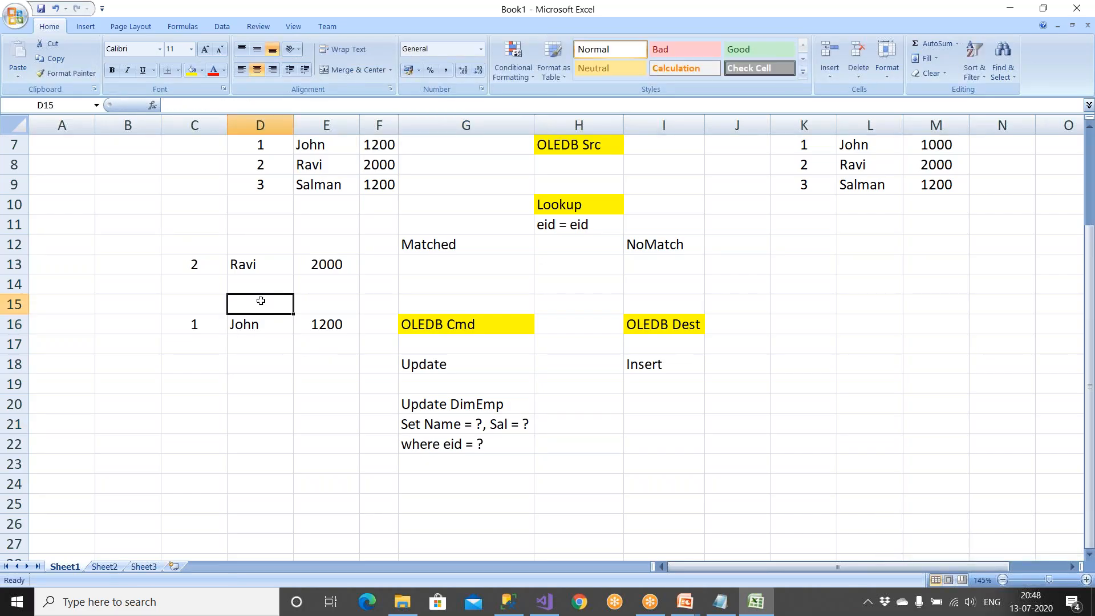
type("0")
left_click(260, 328)
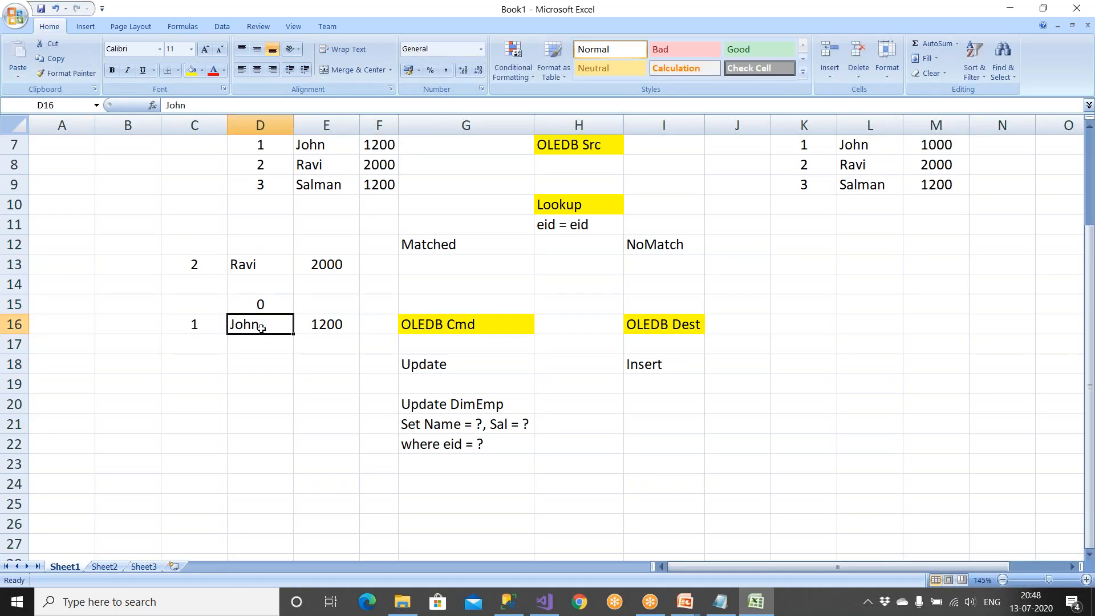
left_click(477, 423)
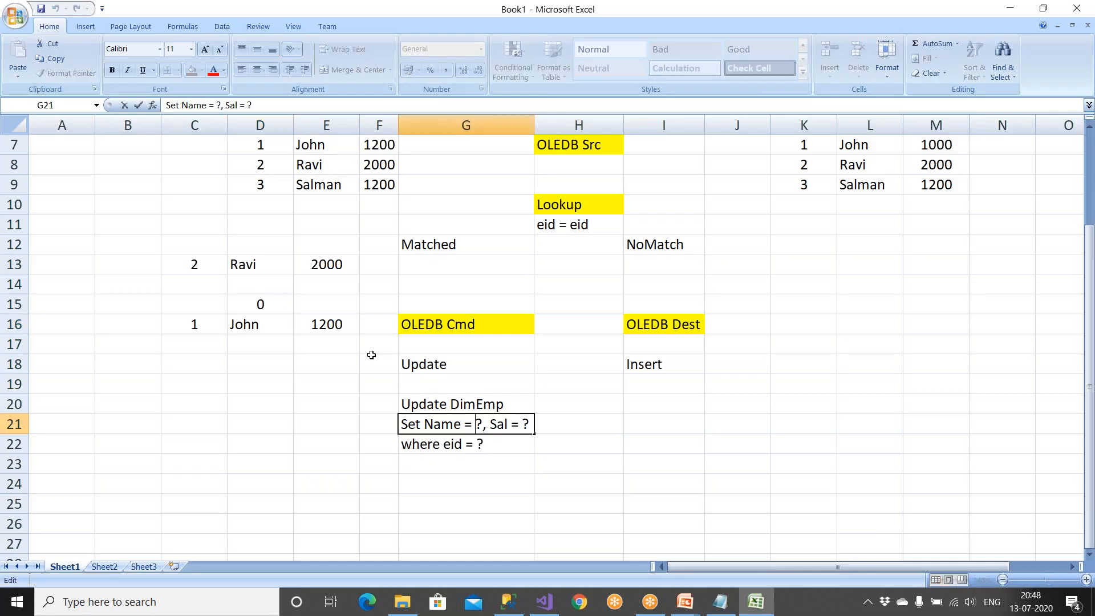
Enter parameter index 1 in E15 above the 1200 salary, matching the Sal ? in the Set clause
left_click(338, 323)
left_click(525, 423)
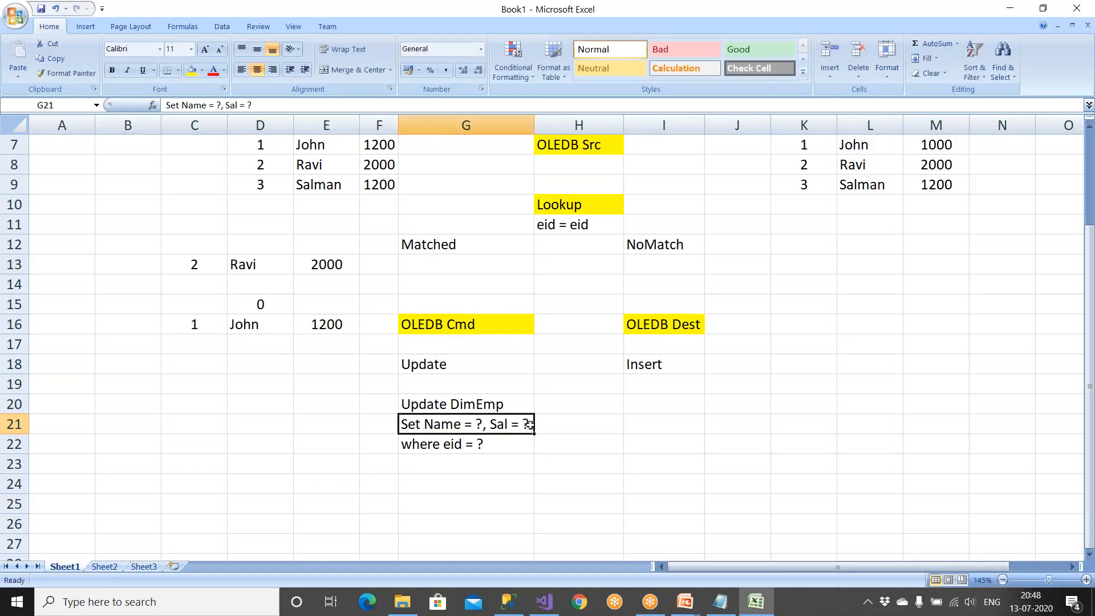
left_click(324, 307)
type("1")
left_click(328, 381)
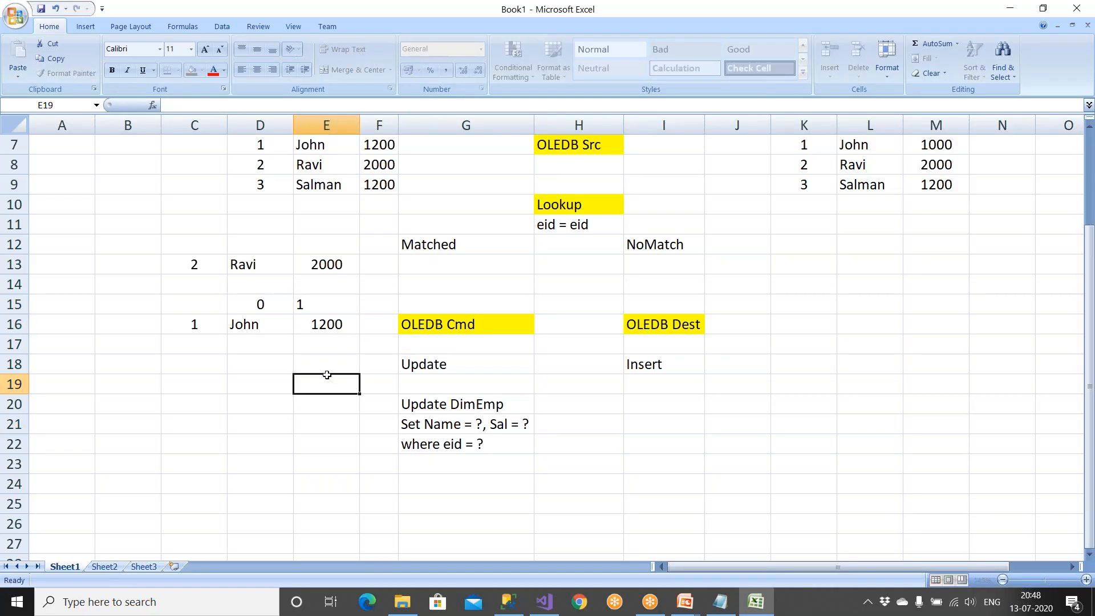
Enter parameter index 2 in C15 above the EID value and switch to the Notepad statement
left_click(208, 317)
left_click(206, 305)
type("2")
left_click(720, 601)
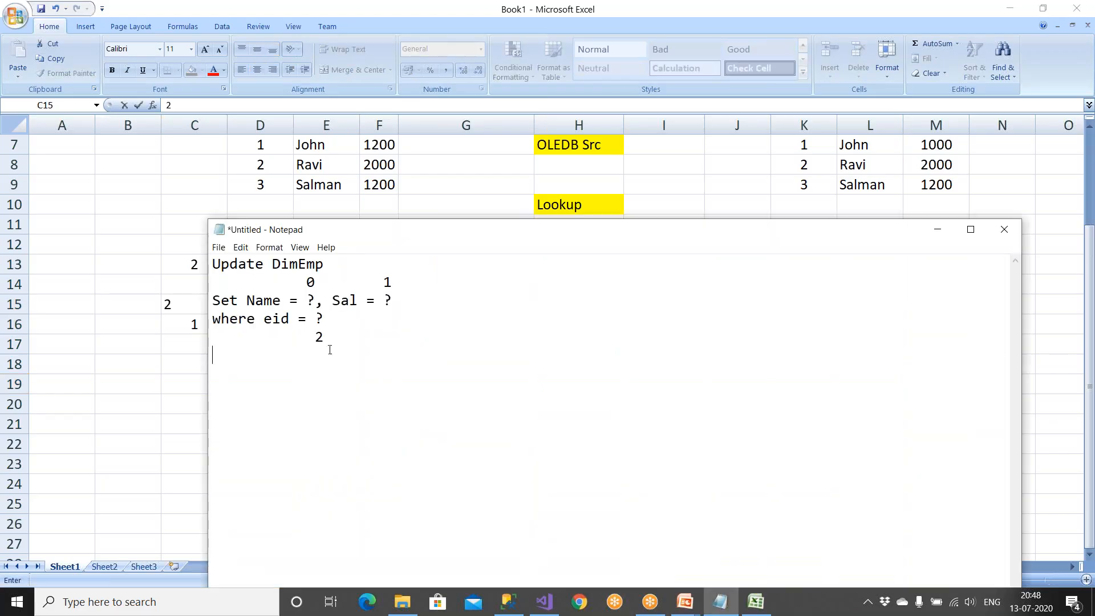
Return to the workbook and replace the ? placeholders in G21 with the EID 1 row's name and Sal 1200
left_click_drag(303, 290, 359, 301)
left_click(439, 279)
double_click(319, 338)
left_click(164, 406)
left_click(200, 405)
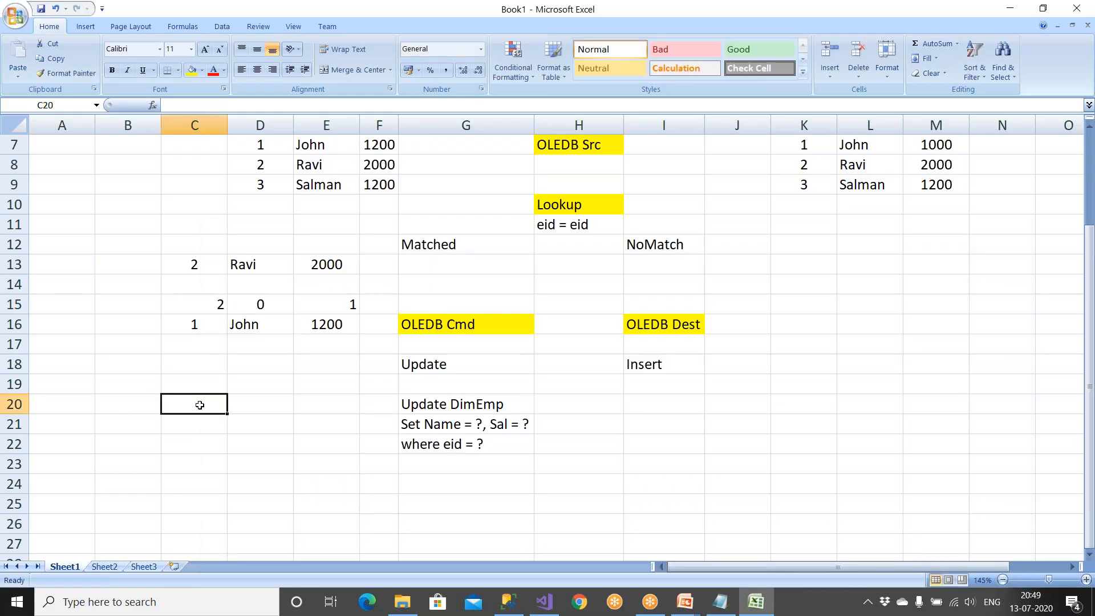
double_click(474, 425)
left_click_drag(472, 425, 483, 425)
type("John")
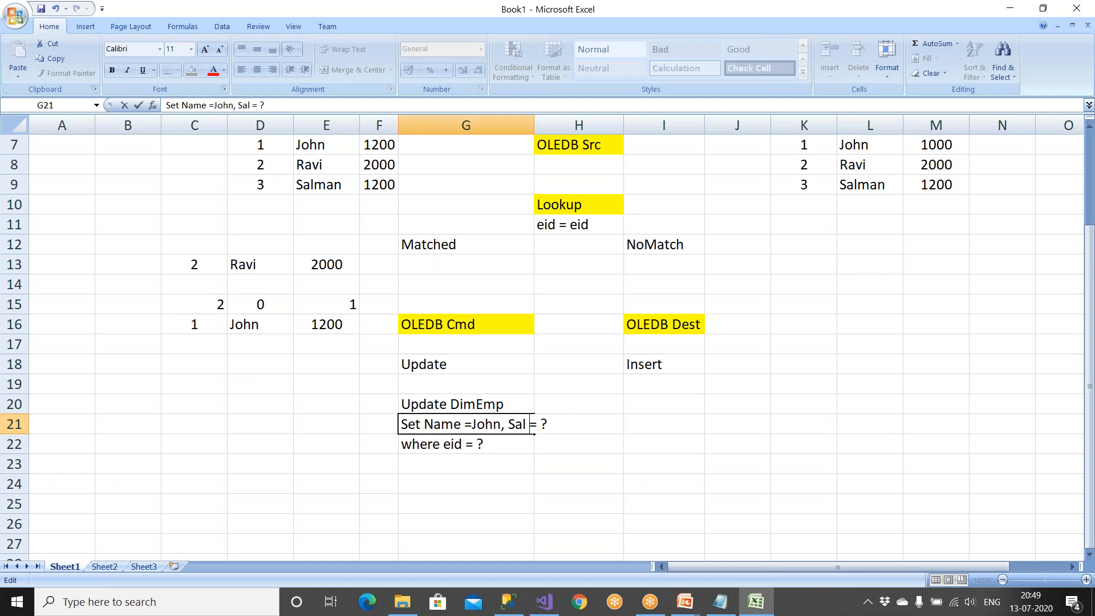
left_click_drag(541, 424, 549, 425)
type("1200")
Replace the ? in G22's where clause with 1 so the condition reads eid = 1
left_click(480, 447)
double_click(481, 445)
key("BackSpace")
type("1")
left_click(496, 465)
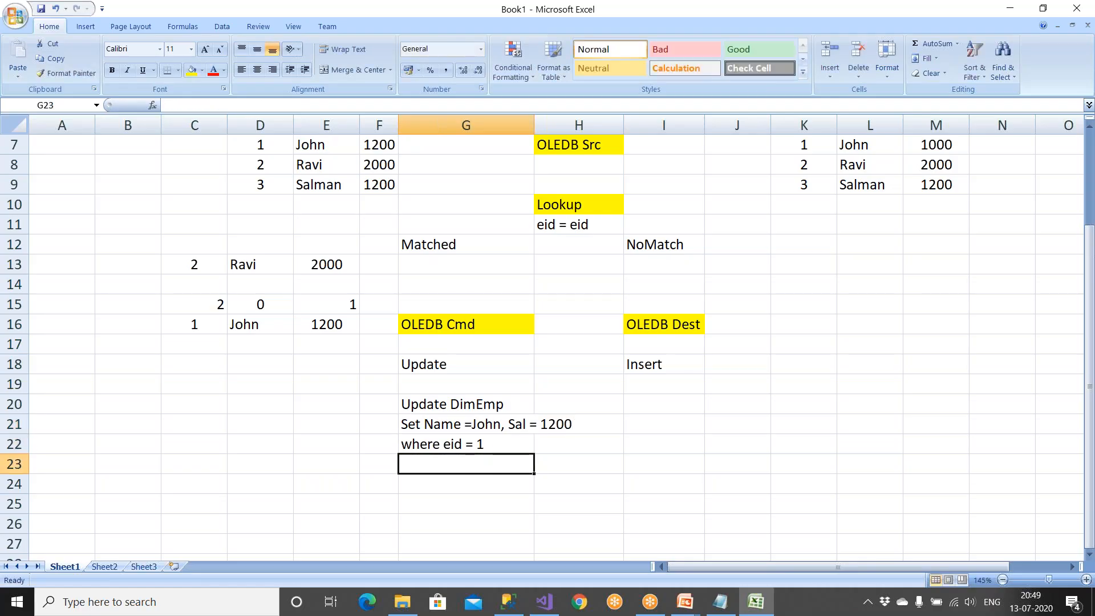
Copy the EID 1 row from C16:E16 over the matching DimEmp row in K7:M7
scroll(736, 318, "up", 2)
left_click(811, 272)
left_click(843, 263)
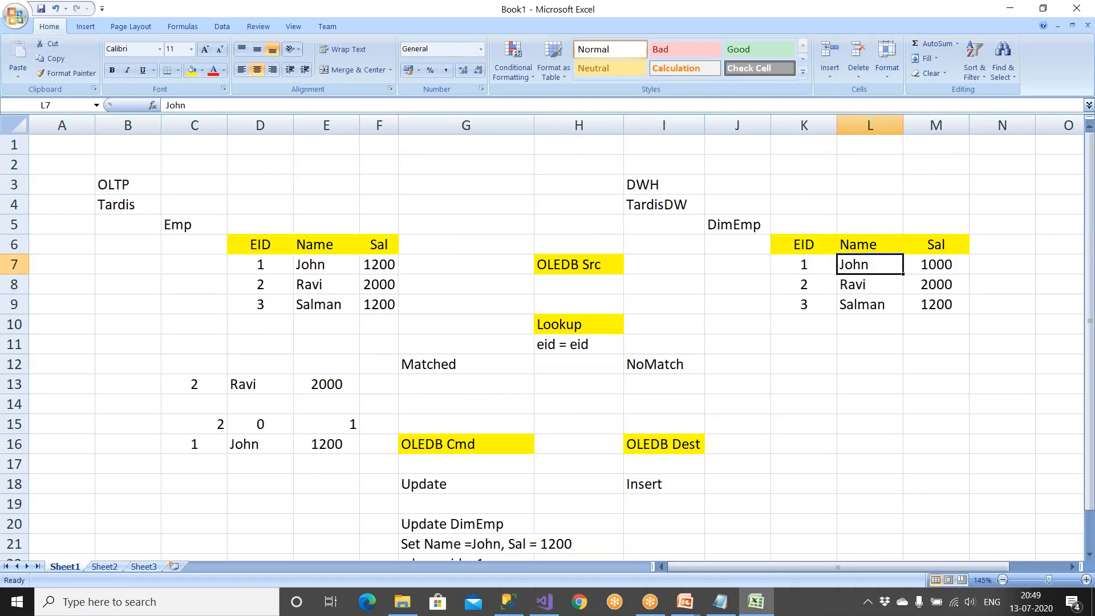
left_click(953, 267)
scroll(350, 420, "down", 1)
left_click_drag(197, 385, 342, 384)
key("ctrl+c")
scroll(567, 344, "up", 1)
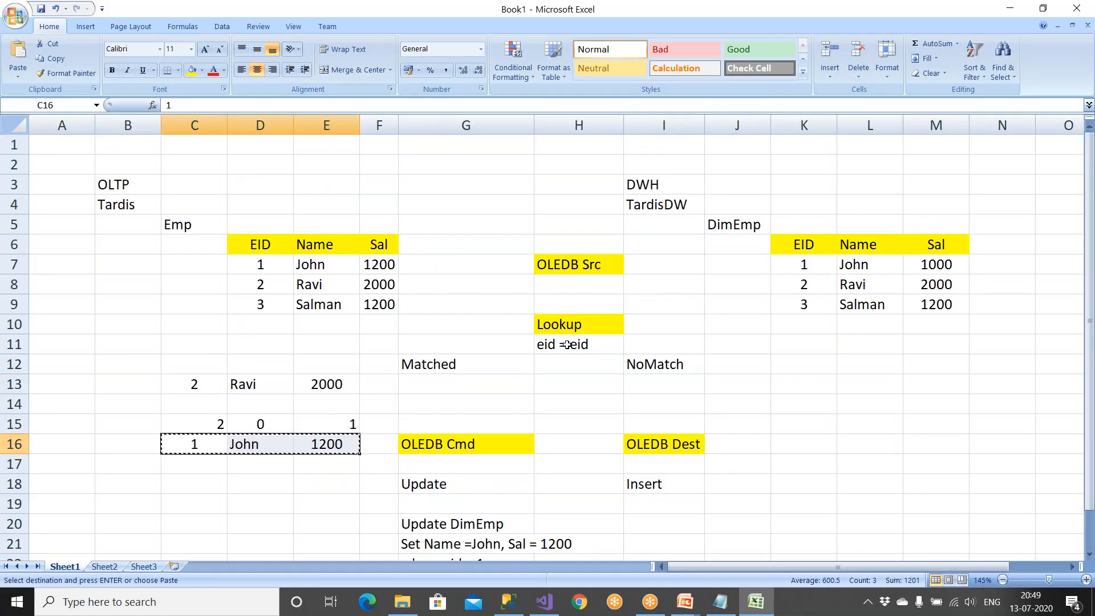
left_click(802, 266)
key("ctrl+v")
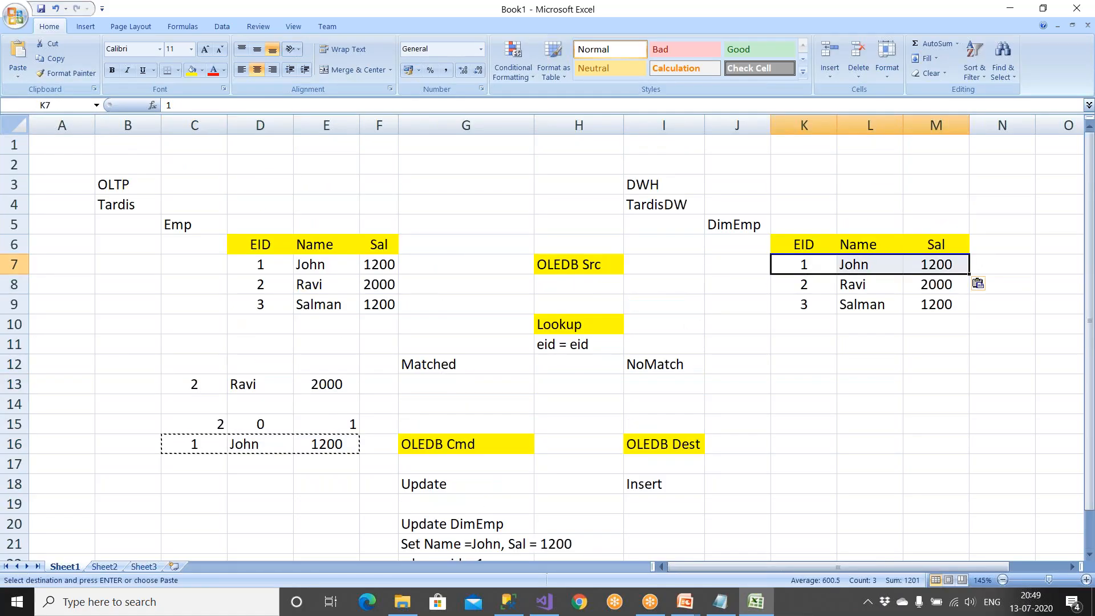
Clear the EID 1 row in DimEmp K7:M7 and refill it with the row from C16:E16
key("Delete")
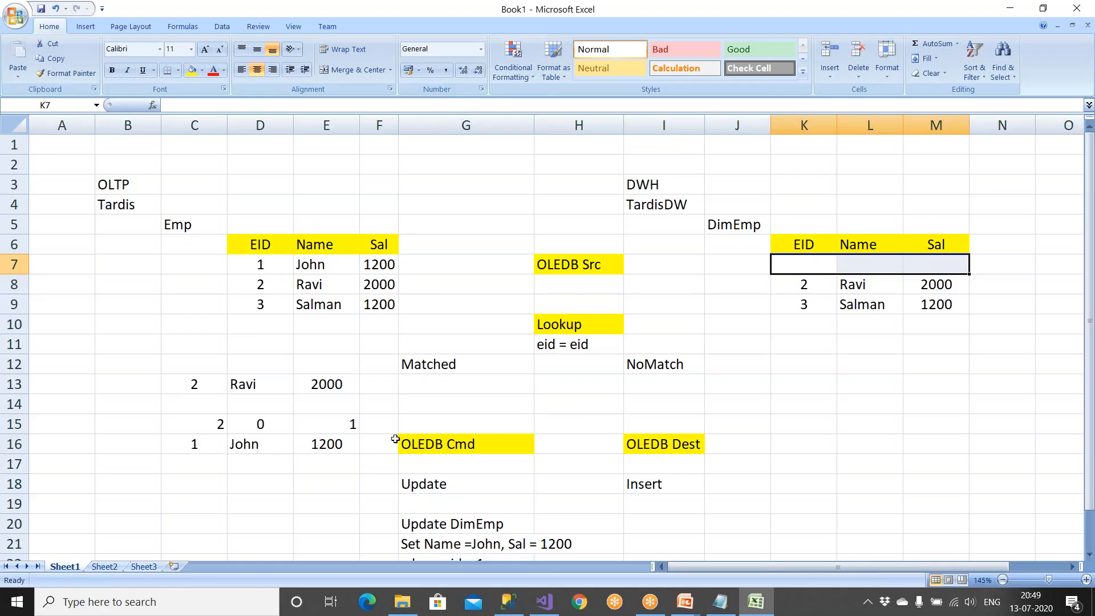
left_click_drag(210, 436, 313, 442)
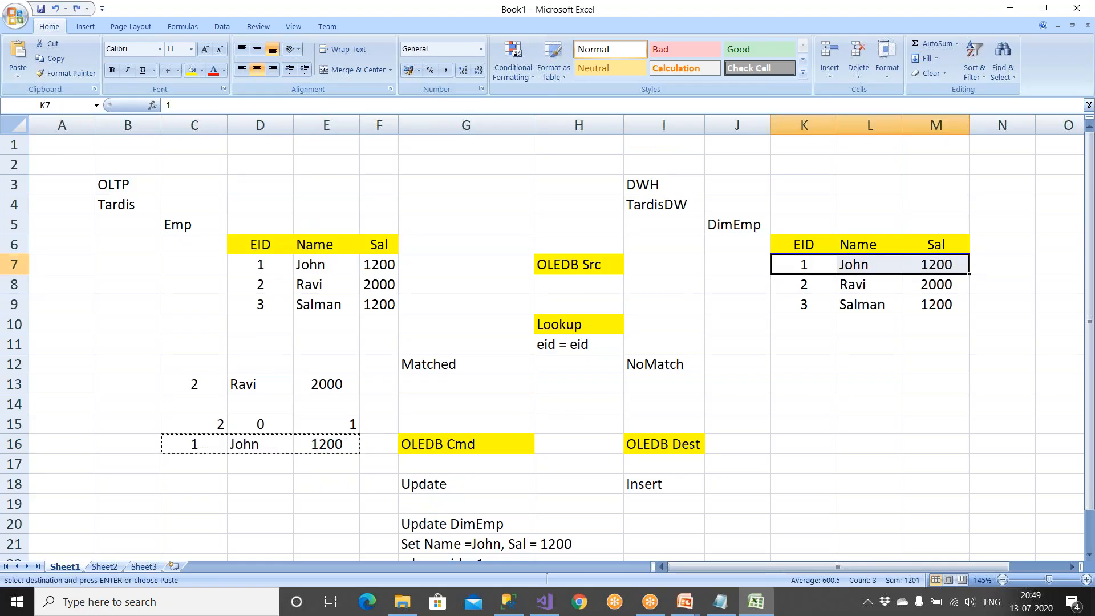
key("Delete")
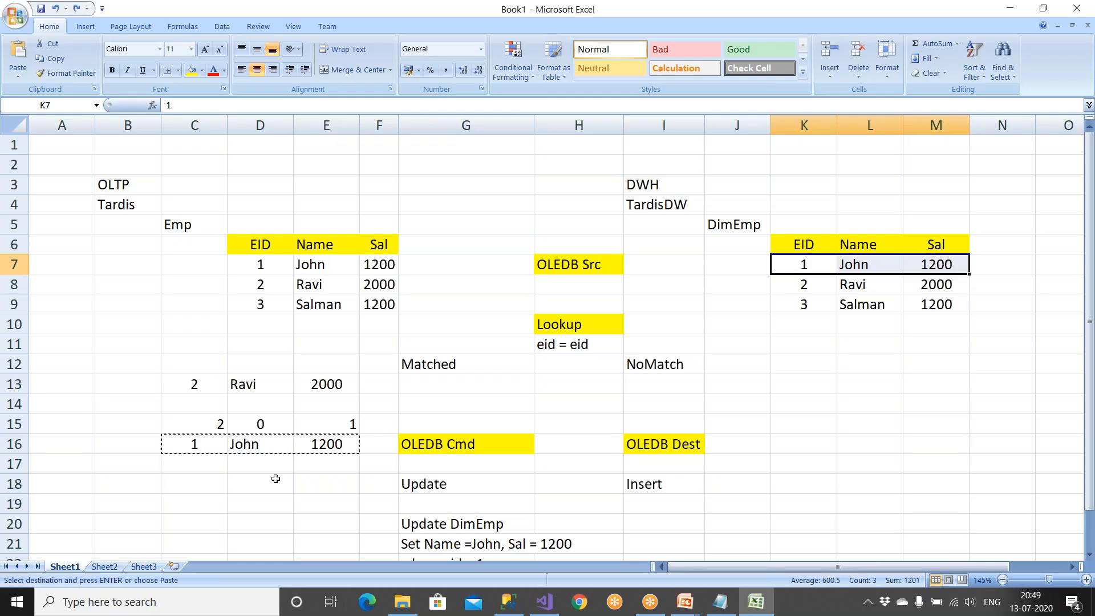
Select the processed EID 1 row in C16:E16 beside OLEDB Cmd
left_click(275, 481)
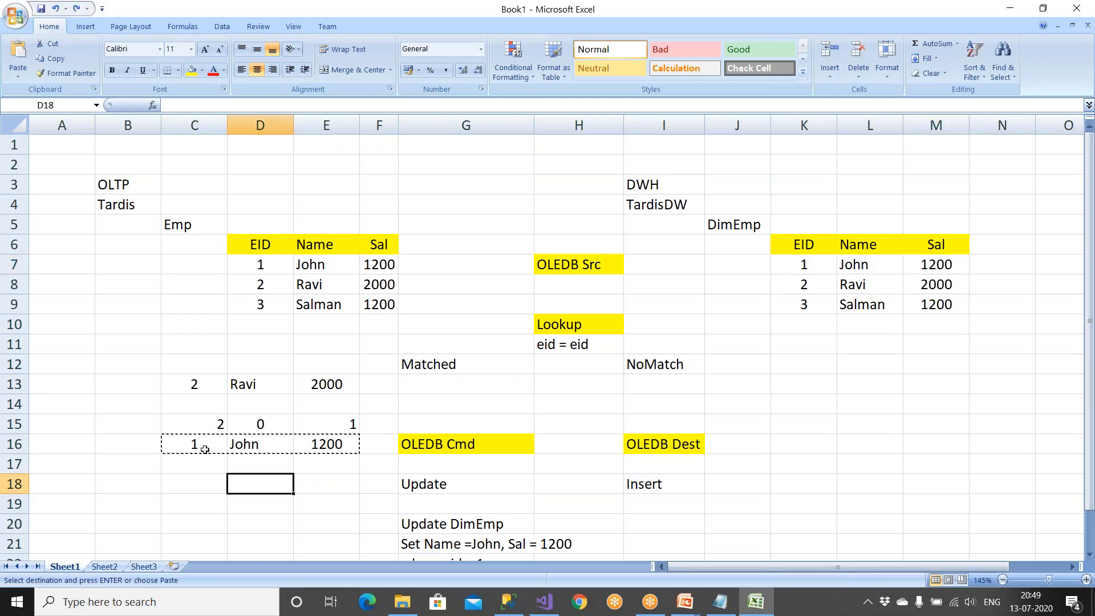
left_click_drag(200, 445, 319, 444)
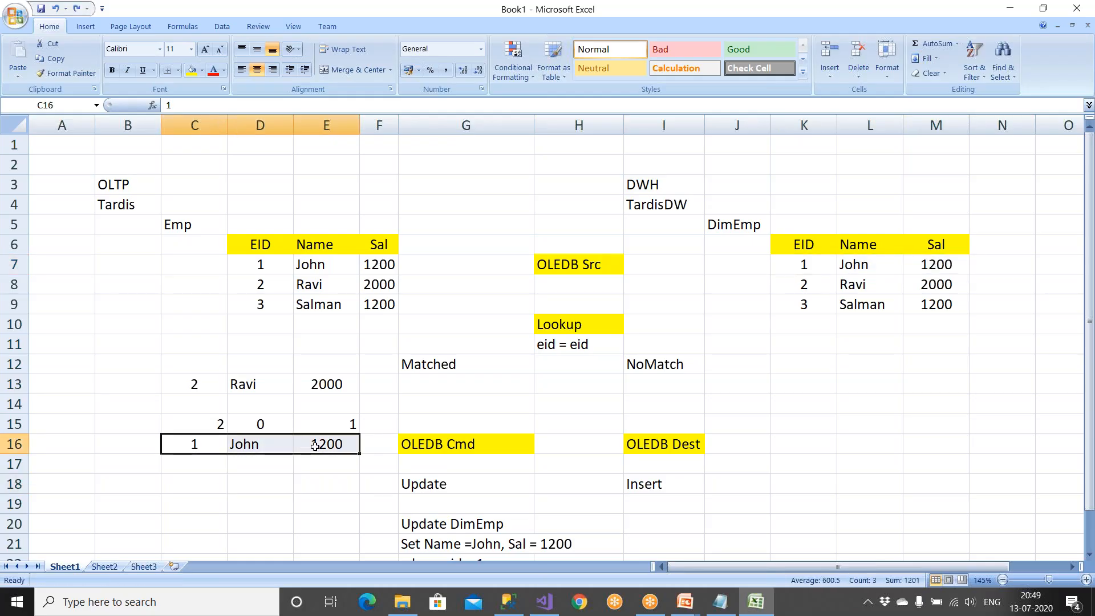
Replace the sample record in C16:E16 with the employee 2 record moved from row 13
key("BackSpace")
left_click_drag(213, 385, 325, 384)
key("ctrl+c")
left_click_drag(192, 444, 310, 444)
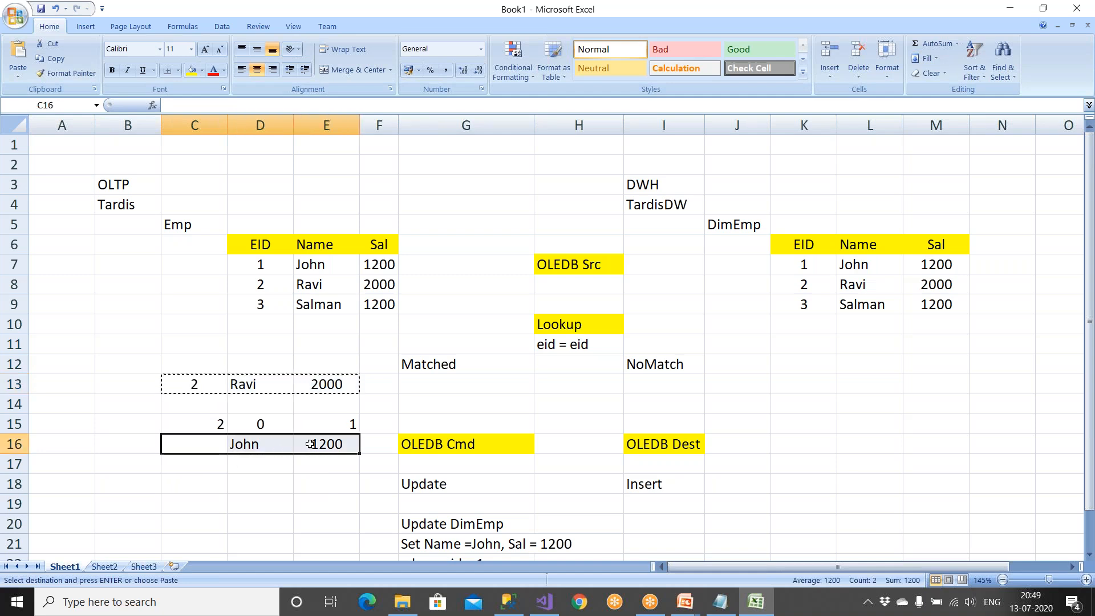
key("ctrl+v")
left_click(307, 491)
left_click(261, 449)
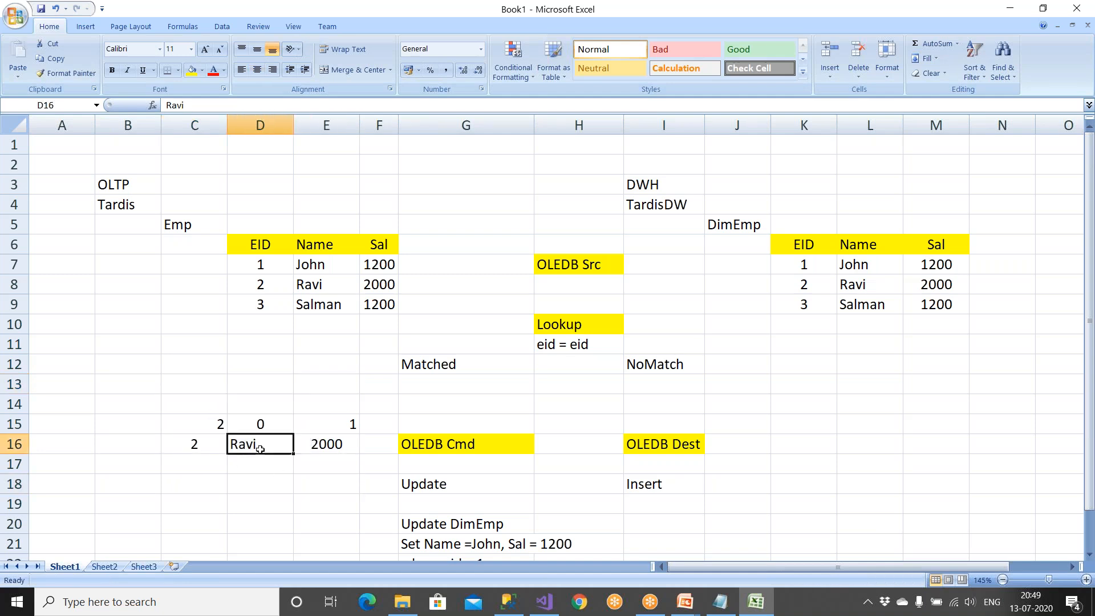
left_click(877, 291)
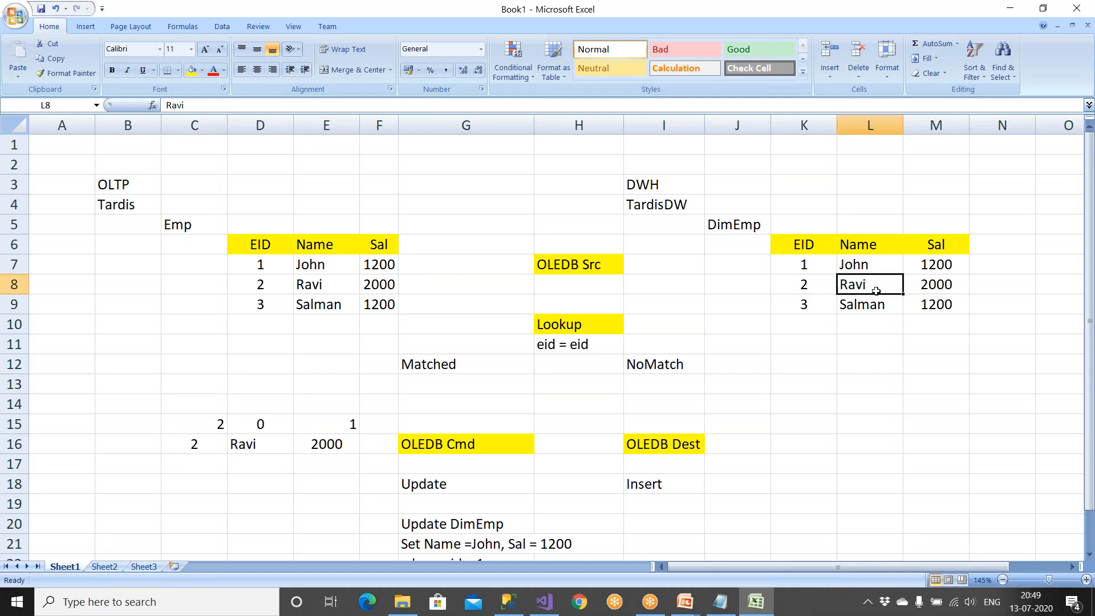
left_click(945, 287)
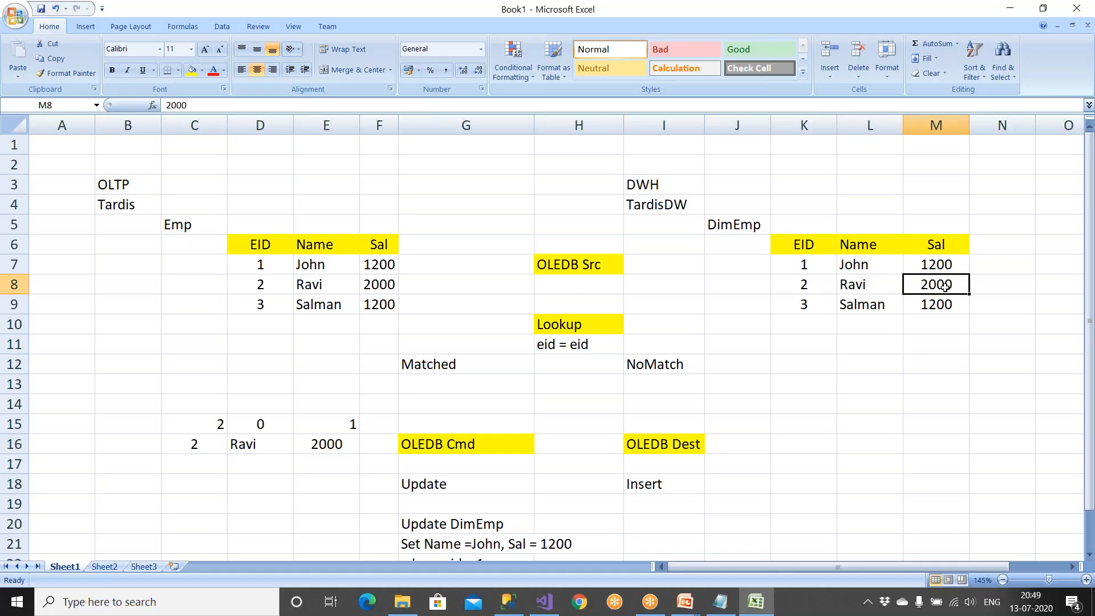
Clear the sample values in C15:E16 and the Update DimEmp statement in G20:H22
left_click(205, 444)
left_click_drag(206, 425, 339, 444)
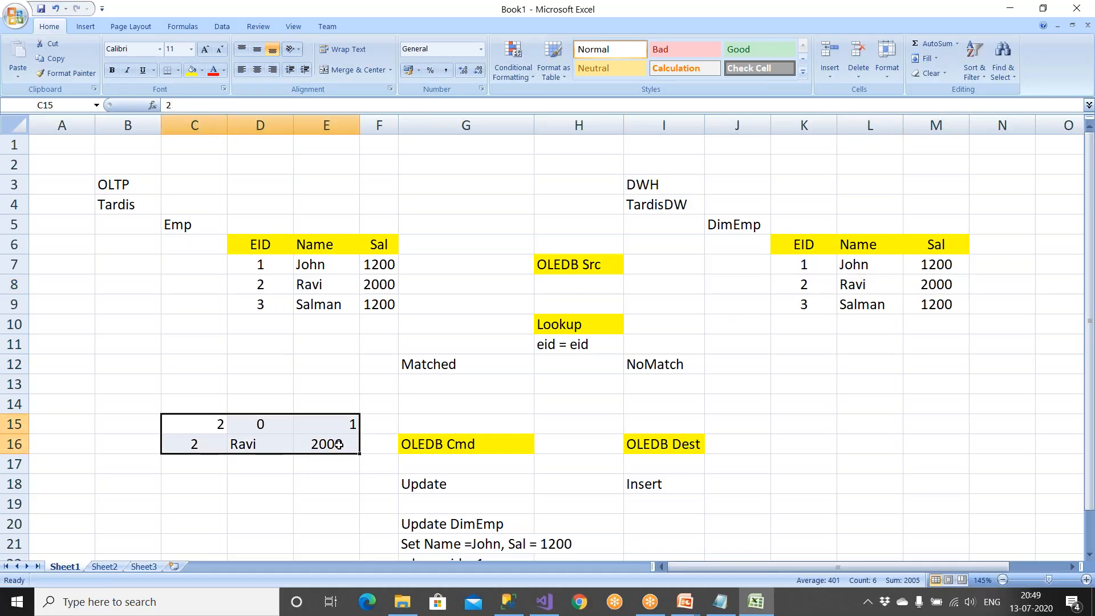
key("Delete")
scroll(338, 445, "down", 2)
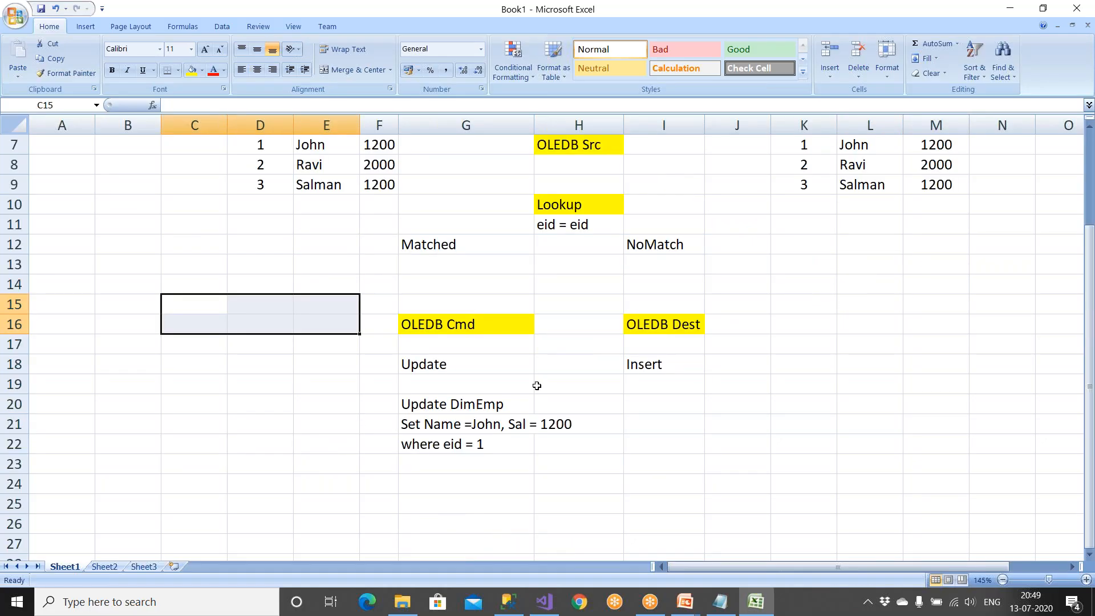
left_click_drag(499, 413, 556, 444)
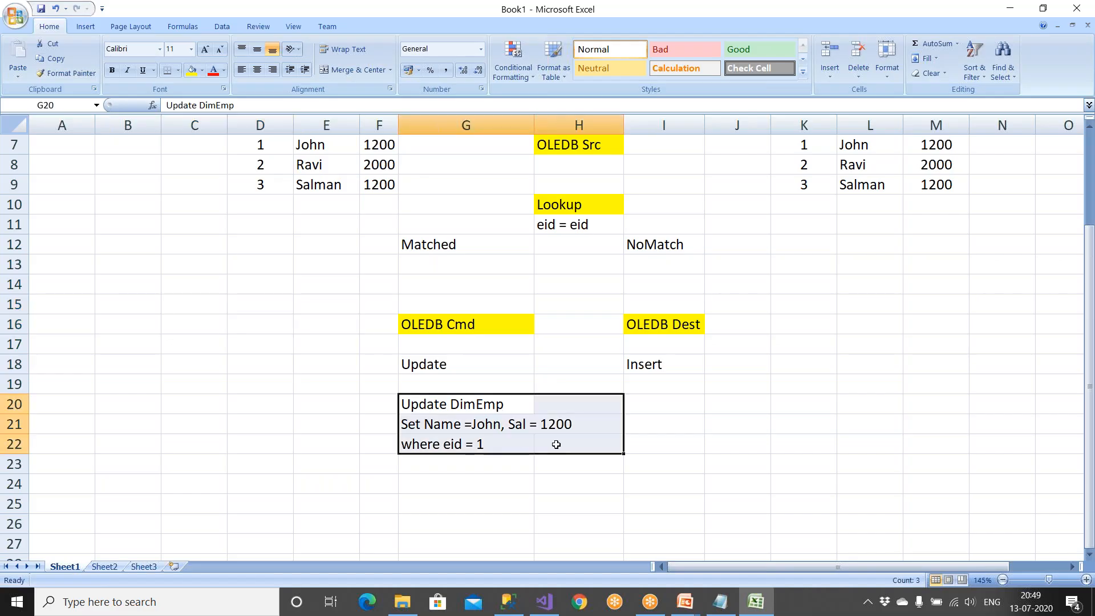
key("Delete")
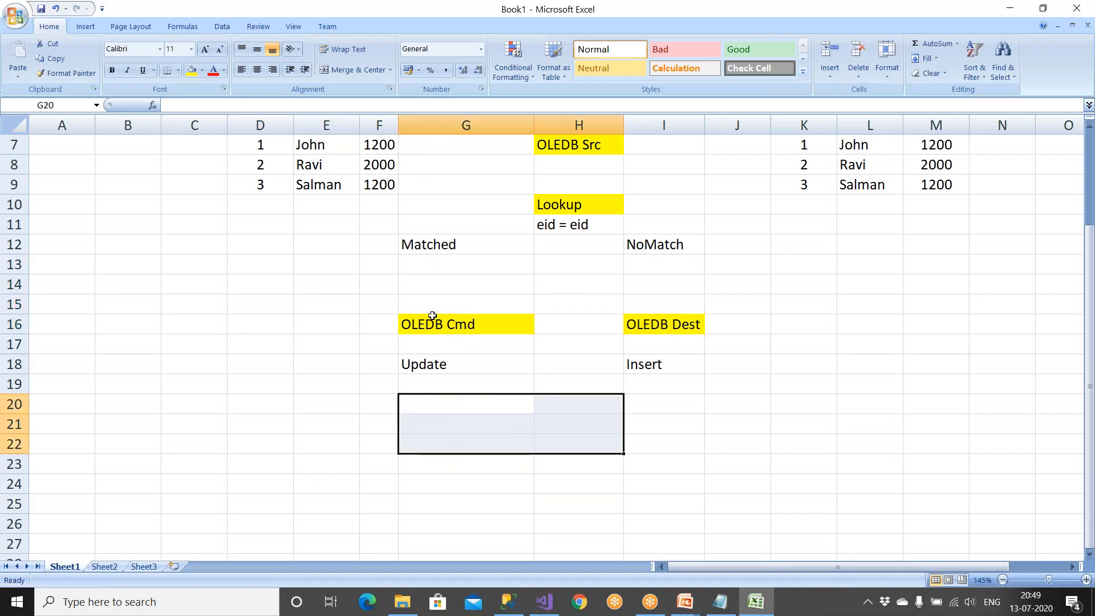
Review the Matched update path and the NoMatch insert path below the Lookup in the flow outline
left_click(432, 250)
left_click_drag(445, 317, 440, 389)
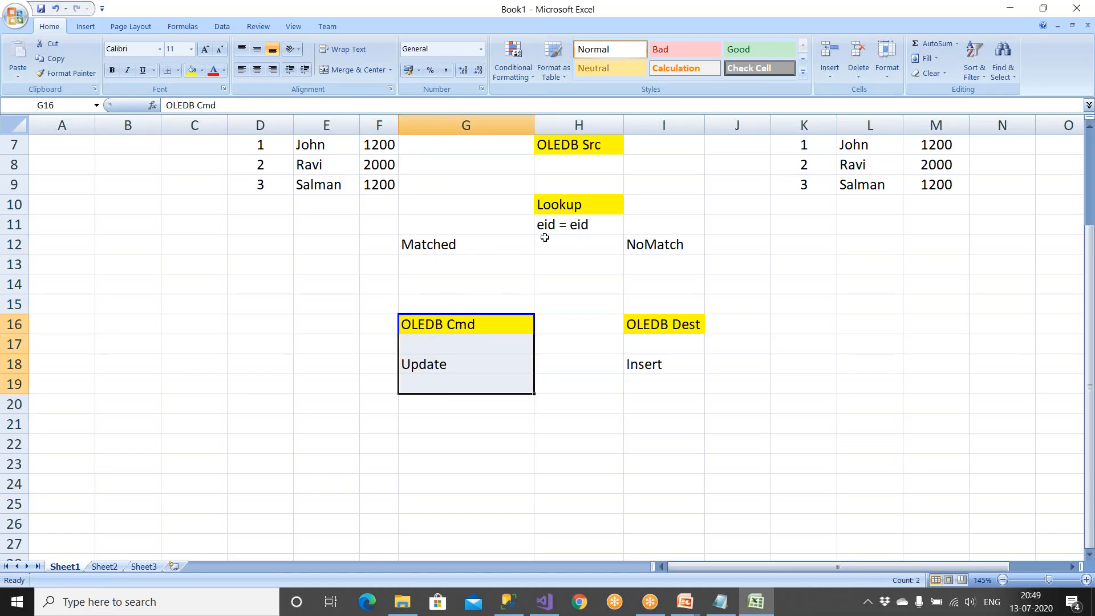
left_click(567, 205)
left_click_drag(661, 240, 697, 391)
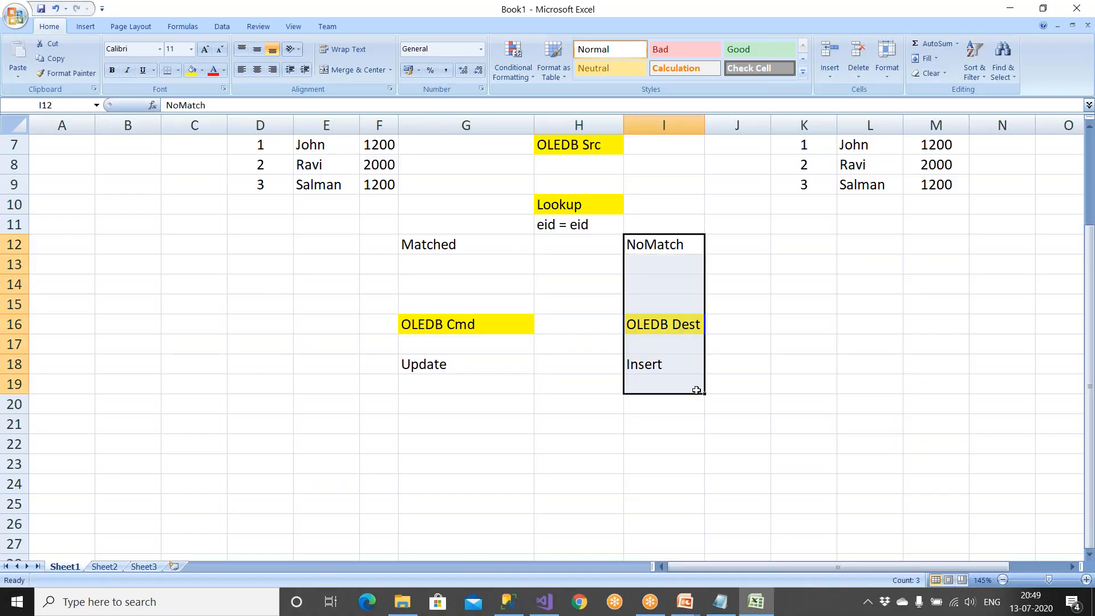
scroll(696, 391, "up", 2)
left_click(599, 329)
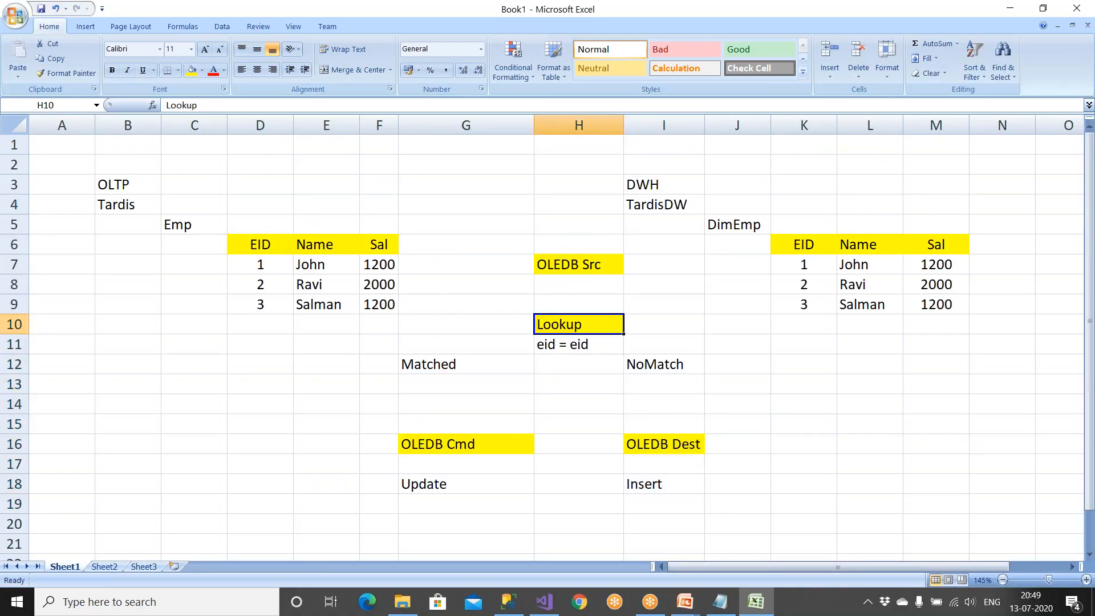
Switch to Visual Studio and reposition Loading DimPolicy and Row Count slightly to the right in the data flow
left_click(546, 602)
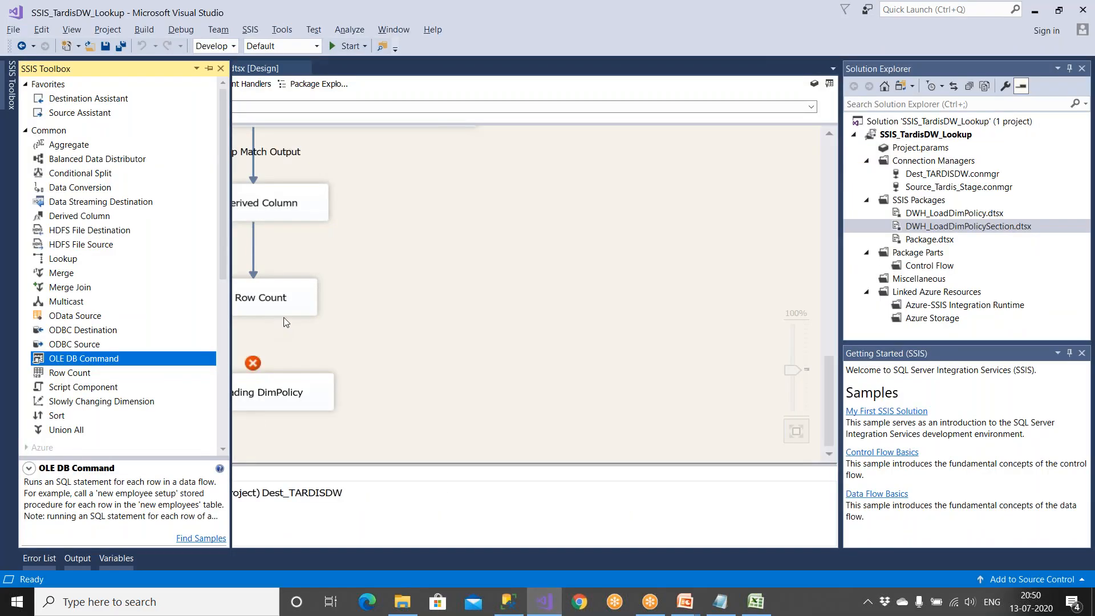
left_click_drag(307, 401, 319, 408)
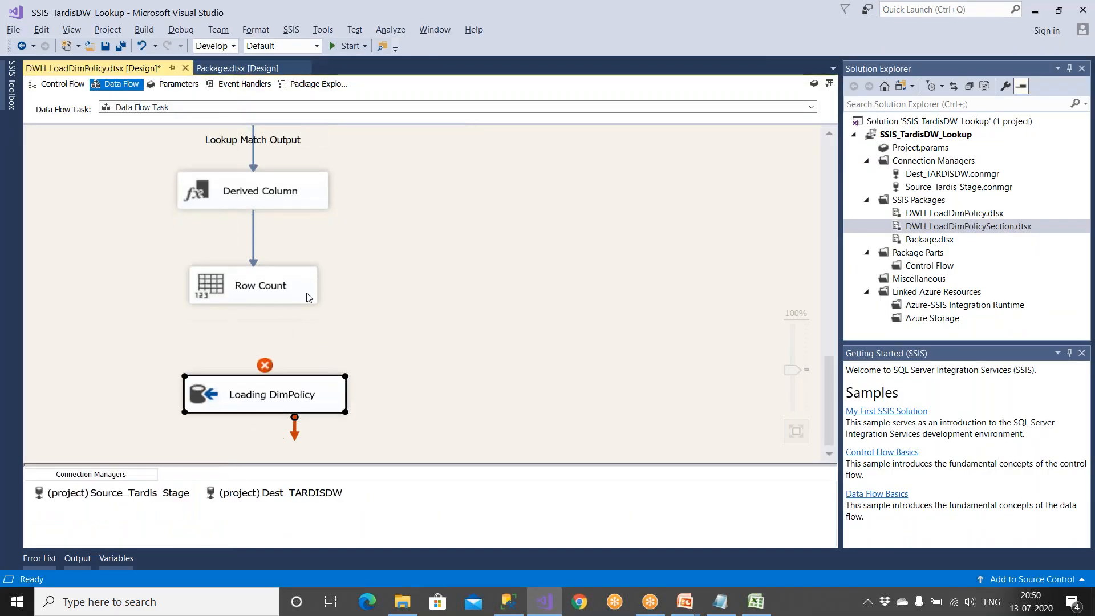
left_click_drag(294, 298, 340, 296)
Add a Lookup transformation to the data flow and connect the Row Count output to it
mouse_move(5, 94)
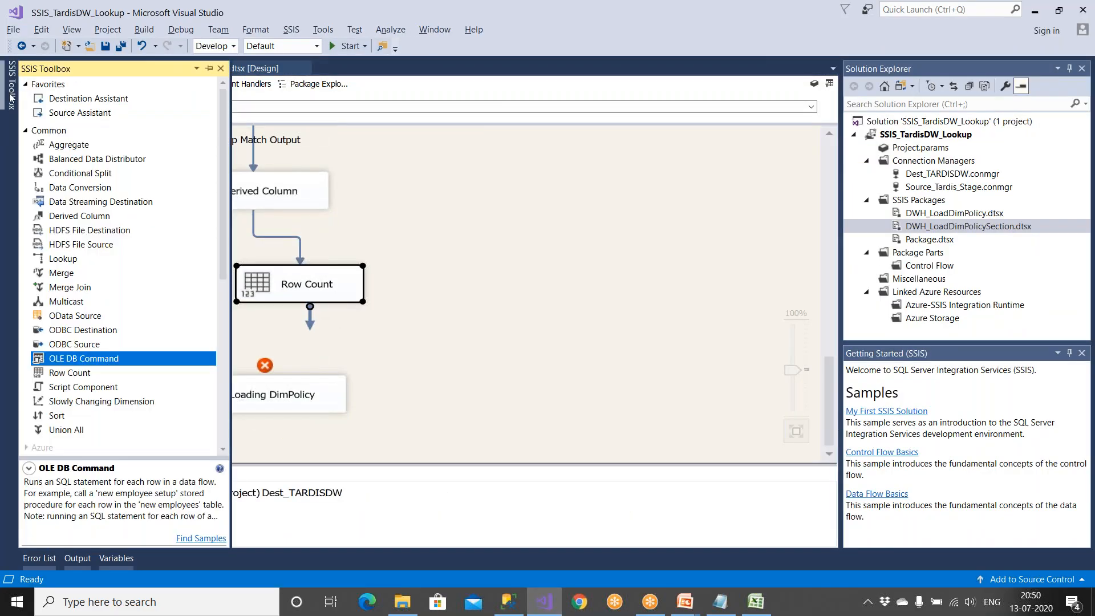
left_click(27, 131)
left_click(27, 131)
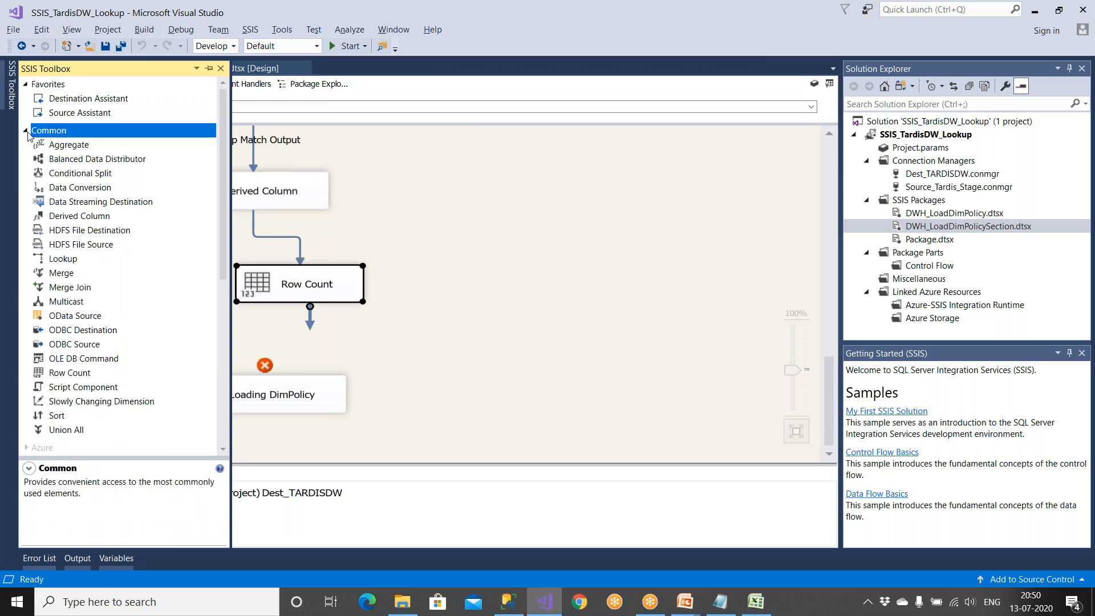
left_click_drag(64, 262, 524, 339)
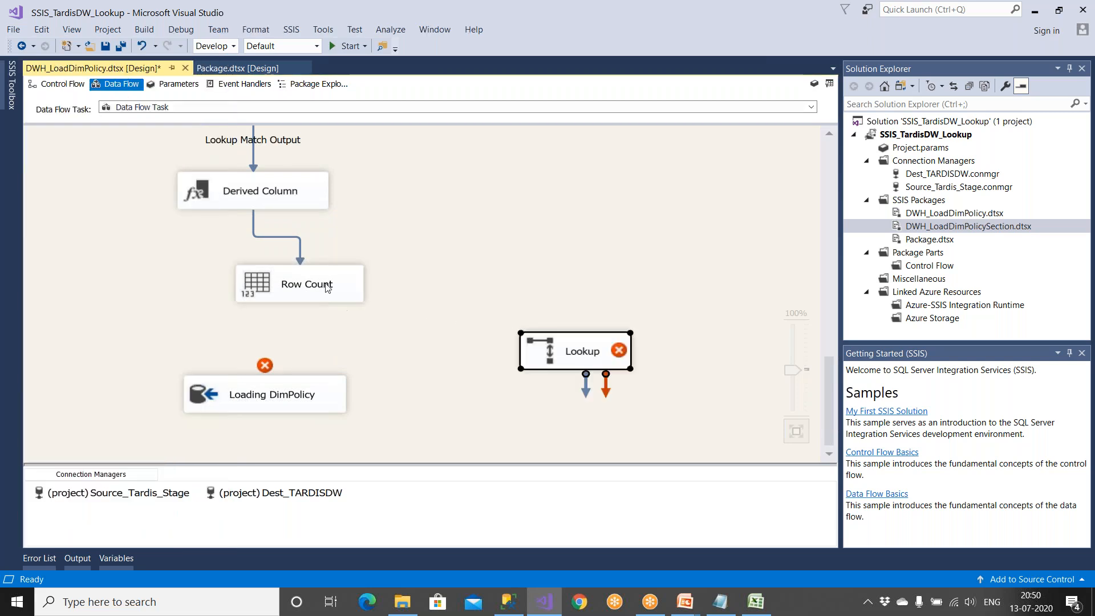
left_click(326, 298)
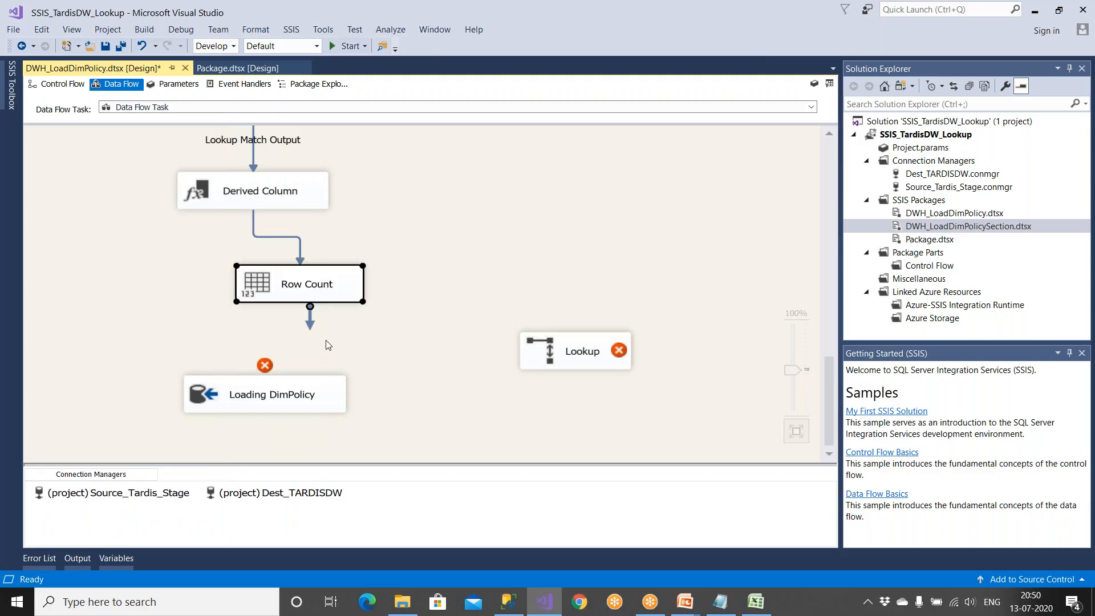
left_click_drag(310, 327, 545, 355)
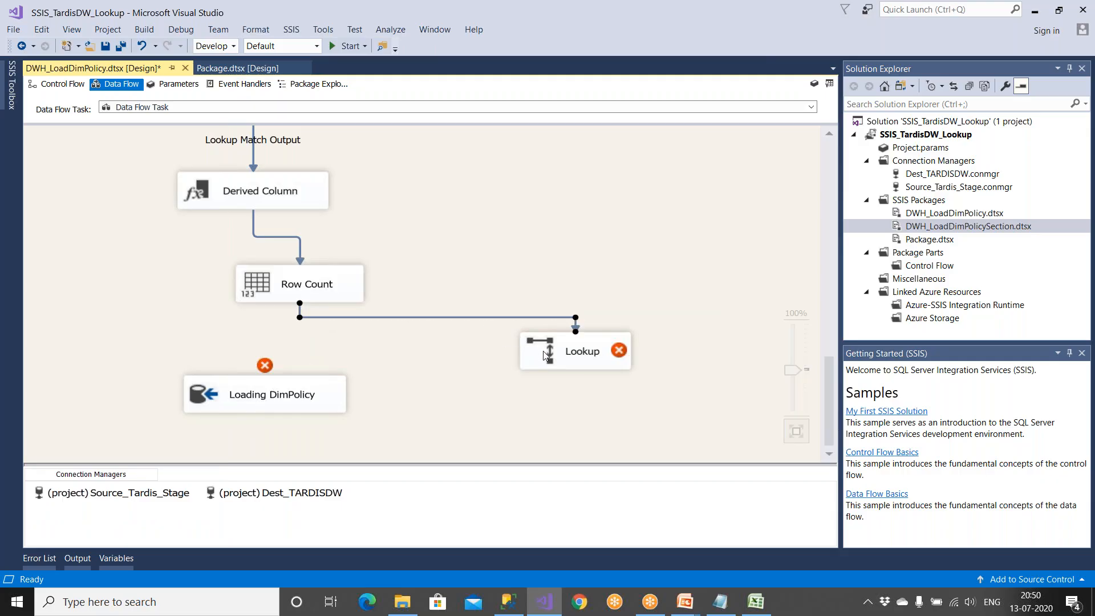
Configure the new Lookup to redirect rows with no matching entries to the no match output
double_click(578, 358)
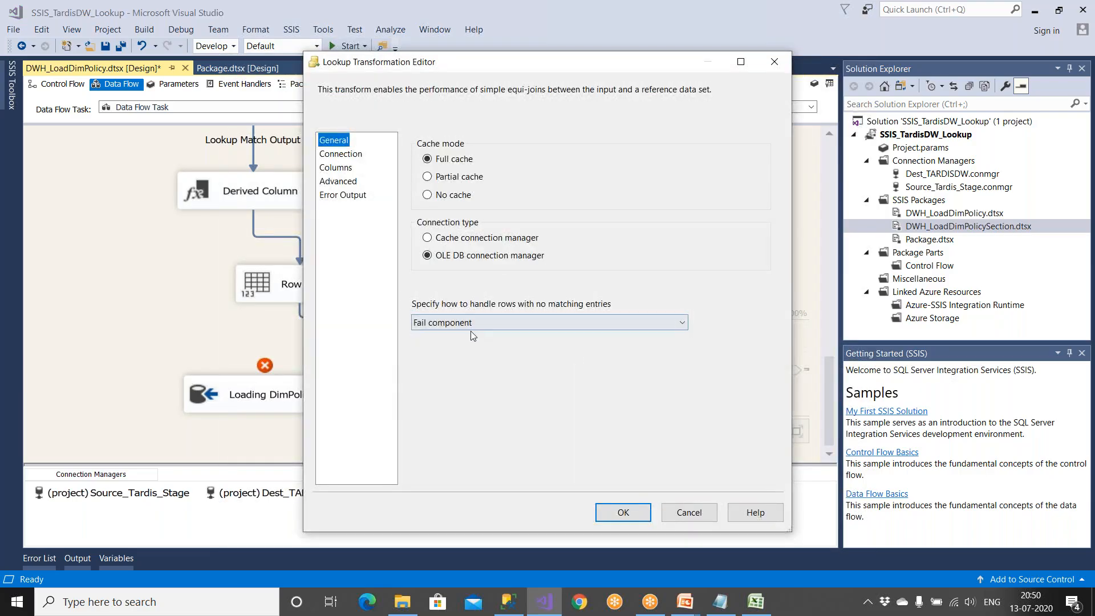
left_click(471, 324)
left_click(471, 372)
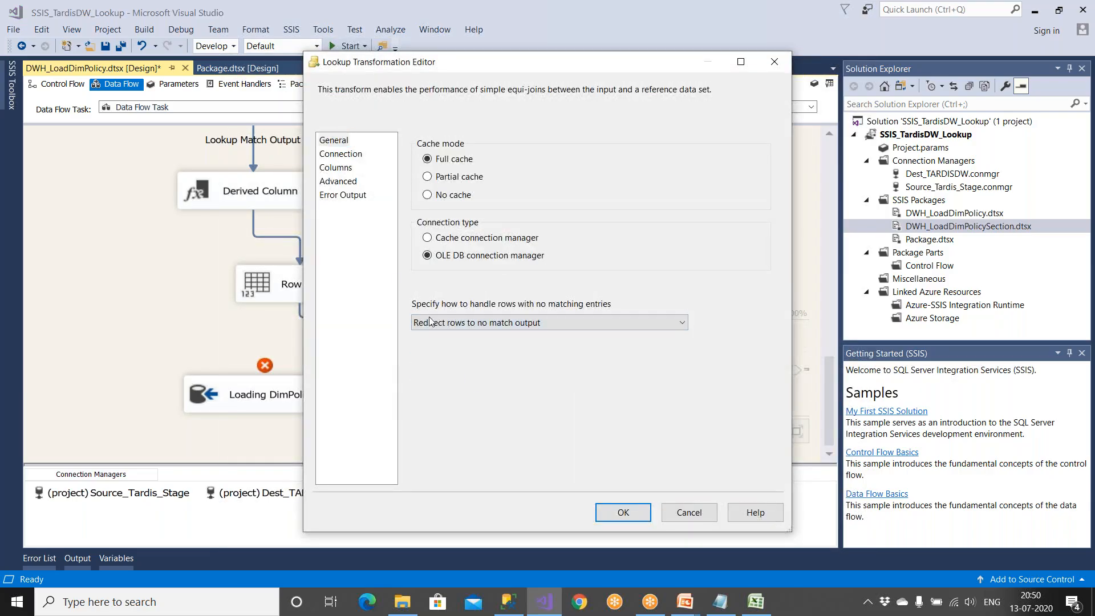
Set the Lookup's reference table to [Dimension].[Policy] and open its column mapping
left_click(337, 154)
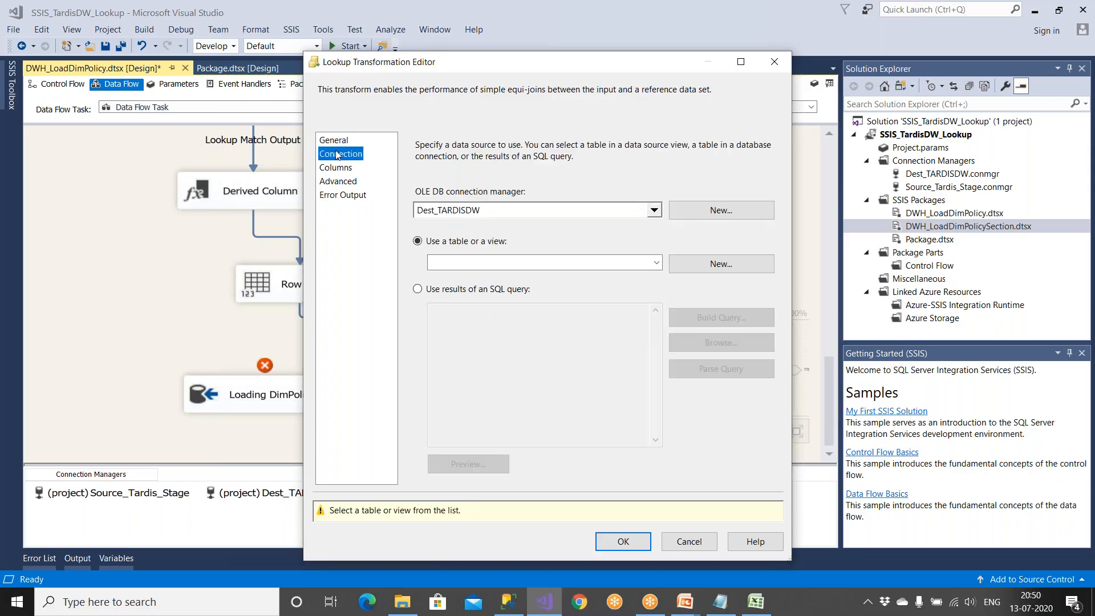
left_click(478, 264)
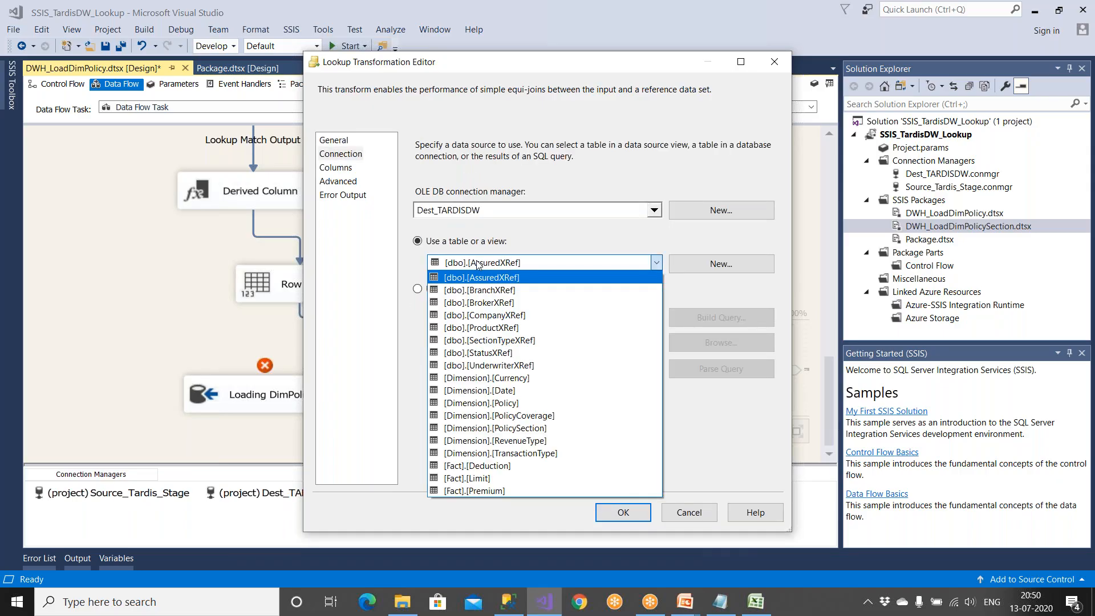
left_click(507, 403)
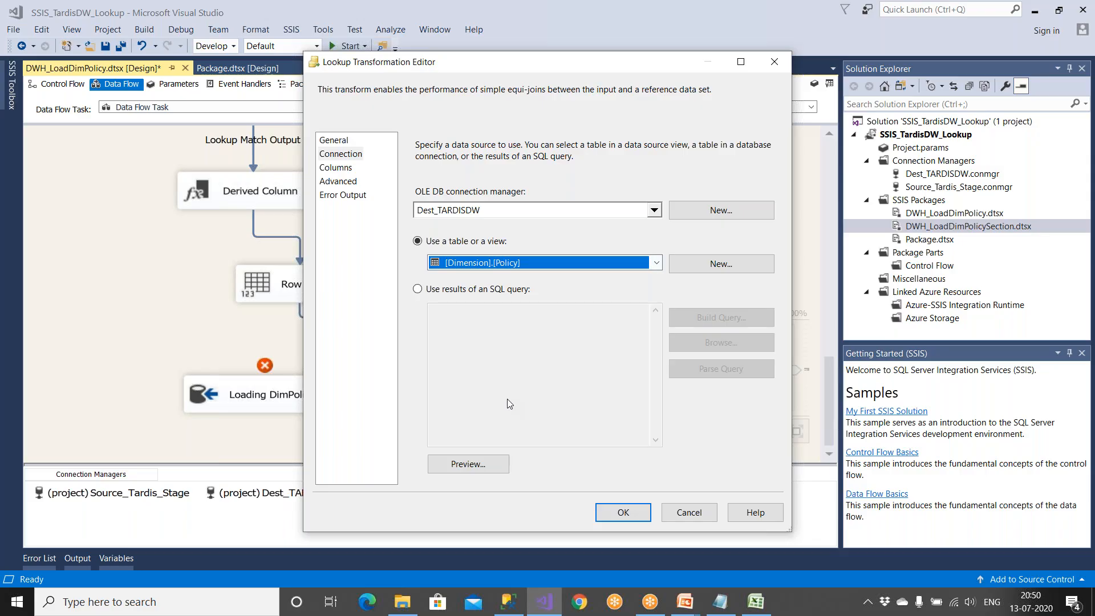
left_click(468, 464)
key("Escape")
left_click(348, 169)
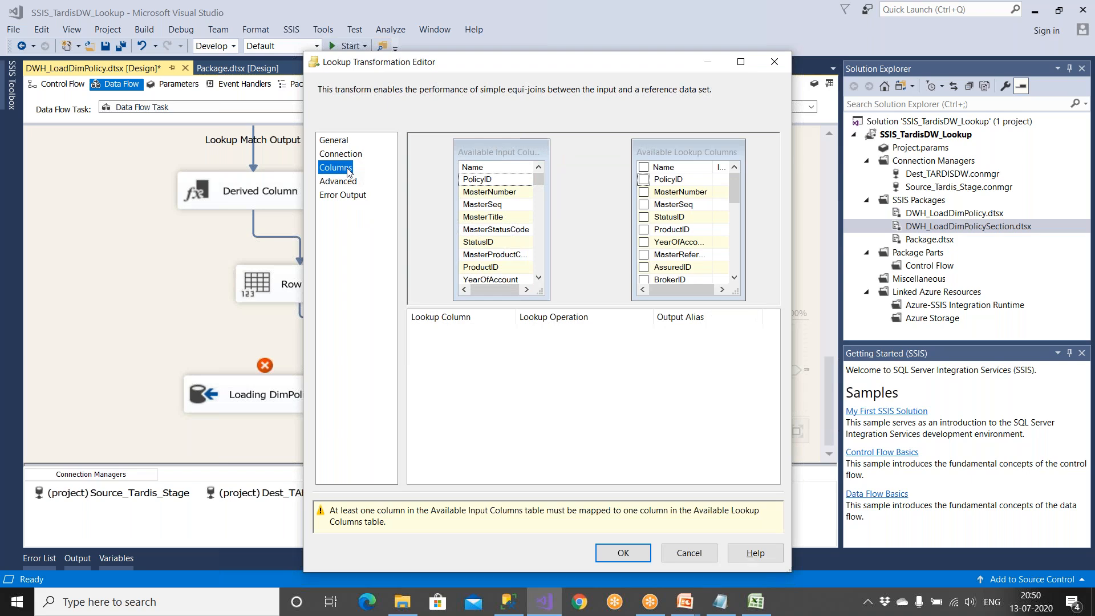
Open ETL Mapping doc.xlsx from the DWH folder in C:\Tardis
key("alt+Tab")
key("alt+Tab")
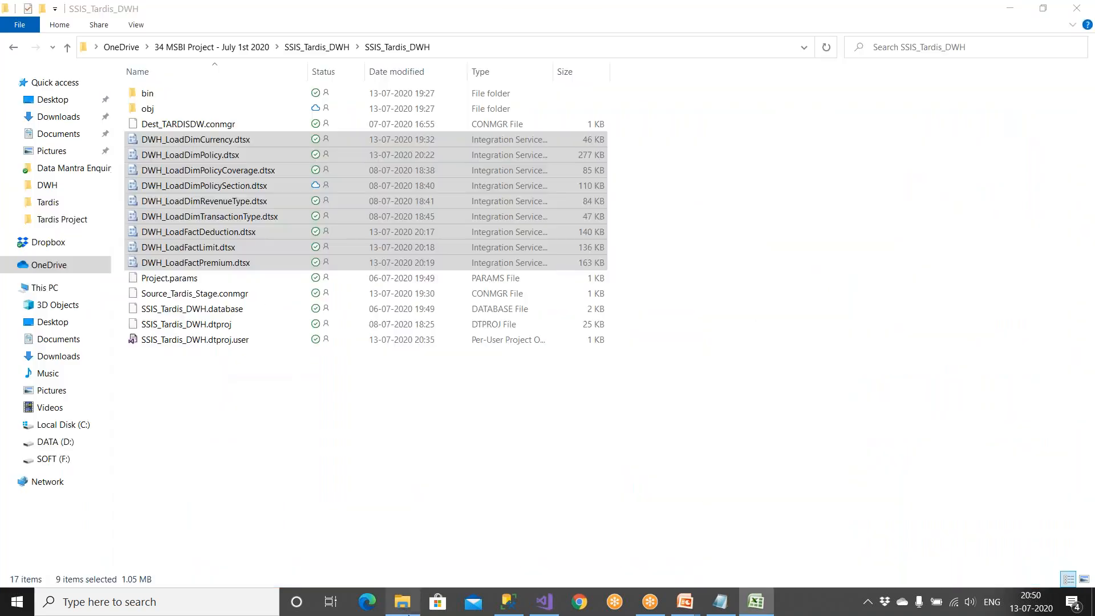
left_click(343, 488)
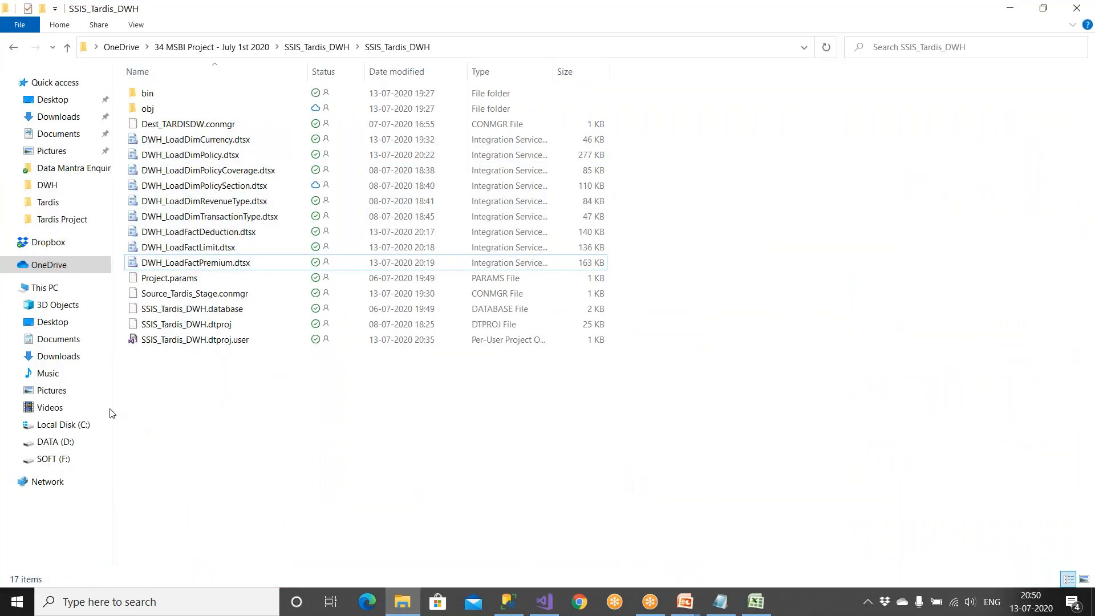
left_click(80, 424)
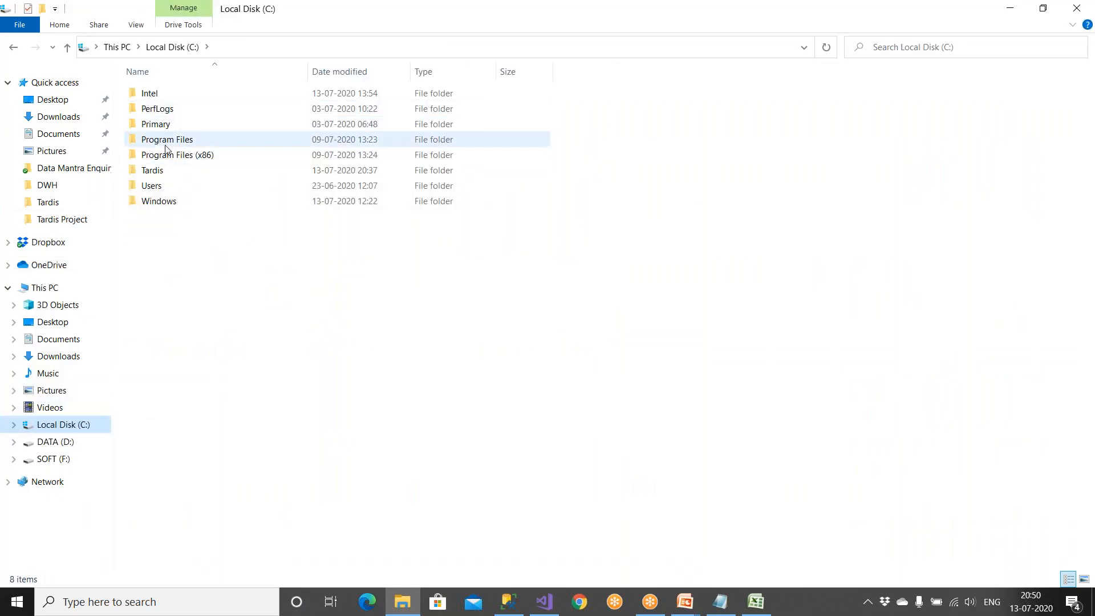
double_click(163, 171)
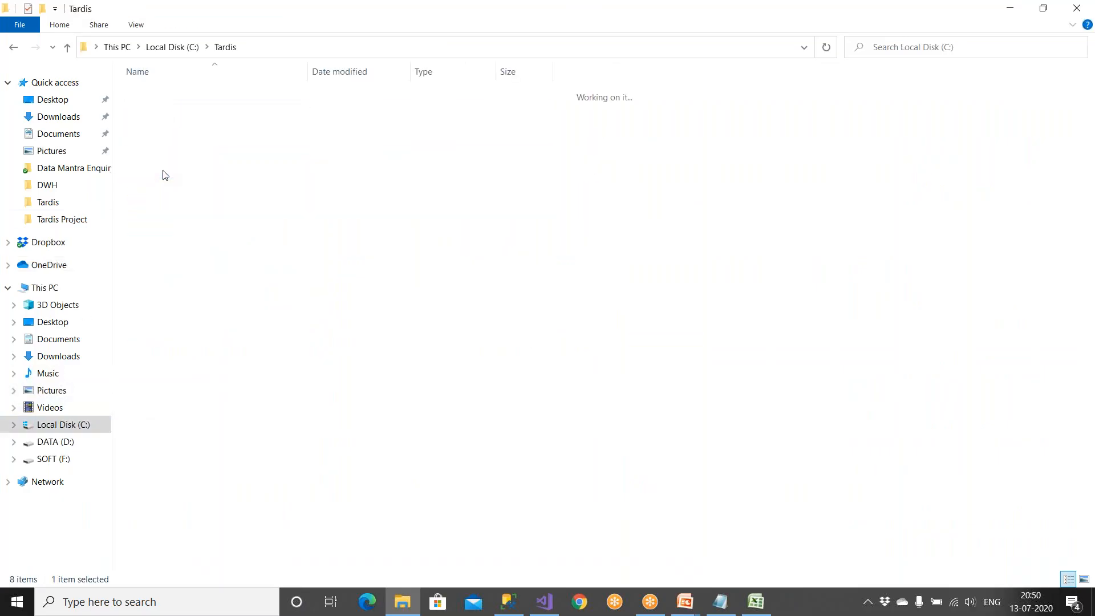
left_click(756, 604)
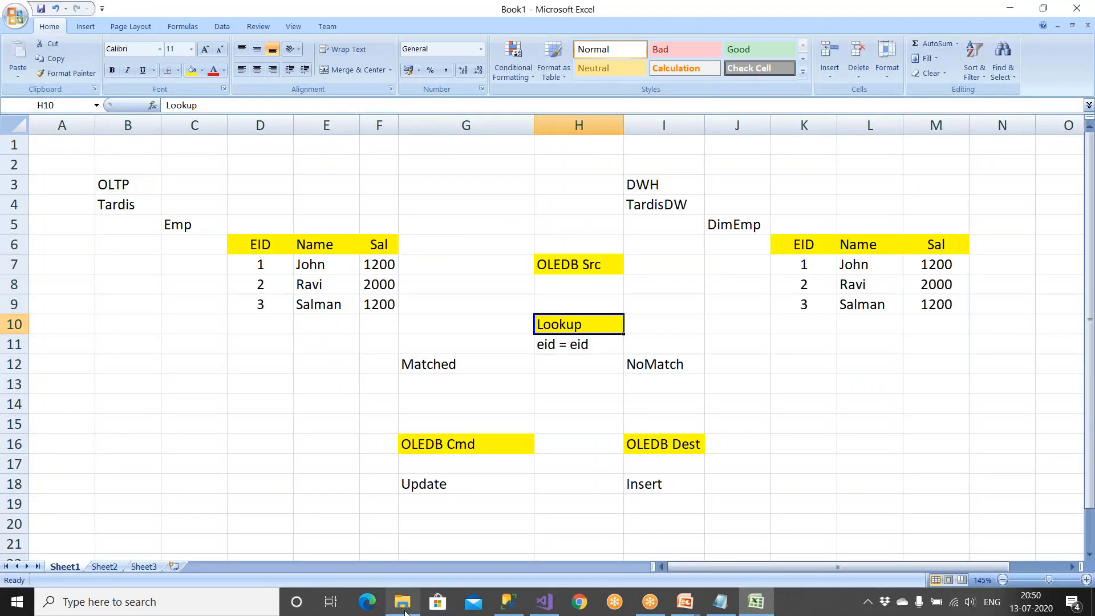
left_click(402, 602)
double_click(161, 96)
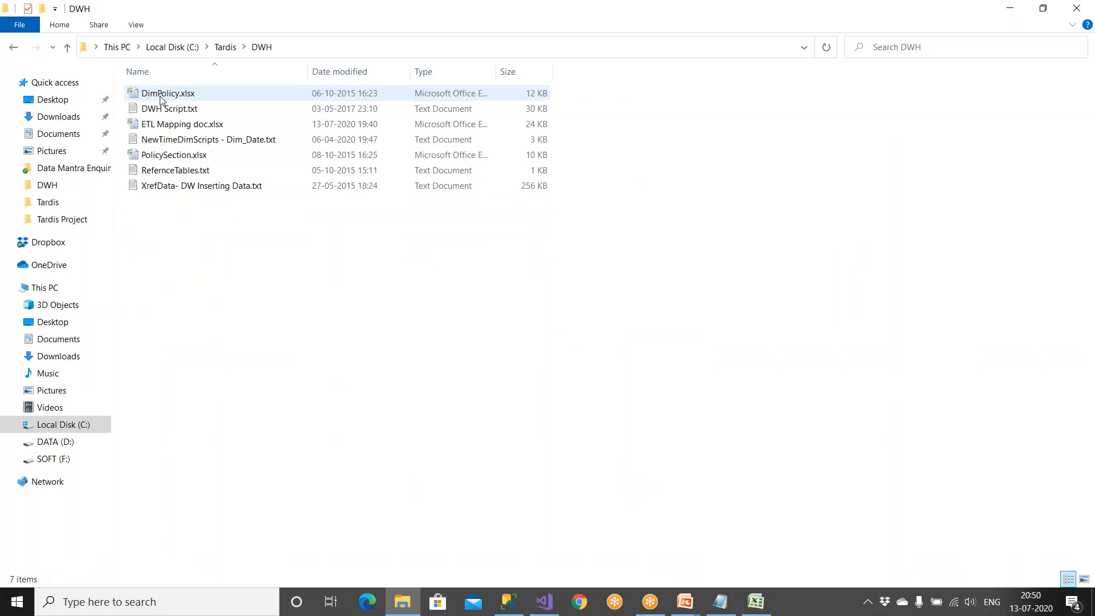
double_click(165, 125)
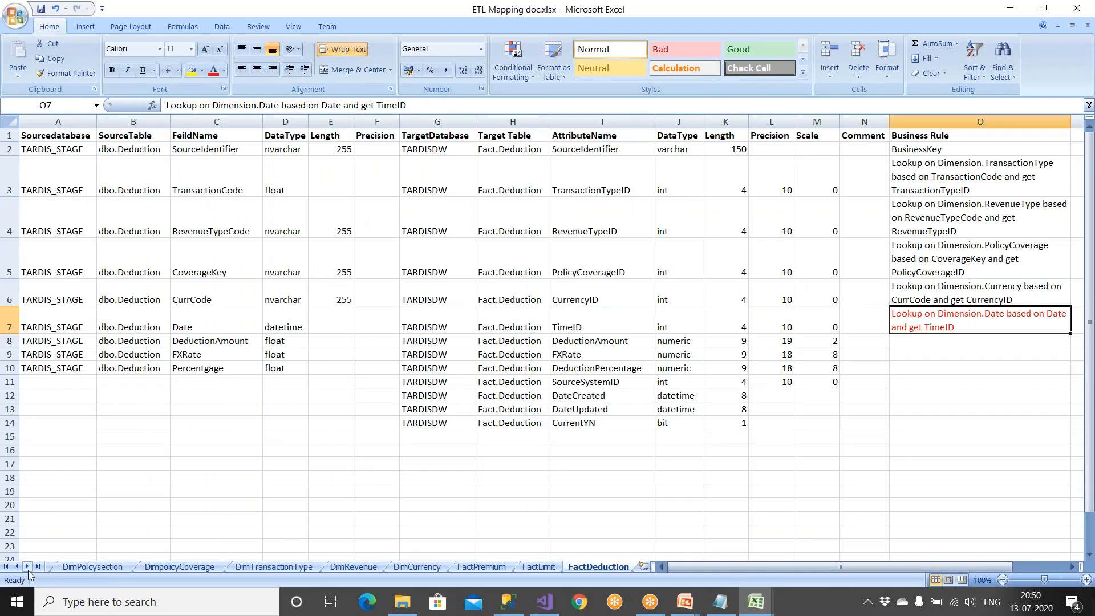
Examine the business key rule and its source and target columns on the DimPolicy sheet
left_click(71, 566)
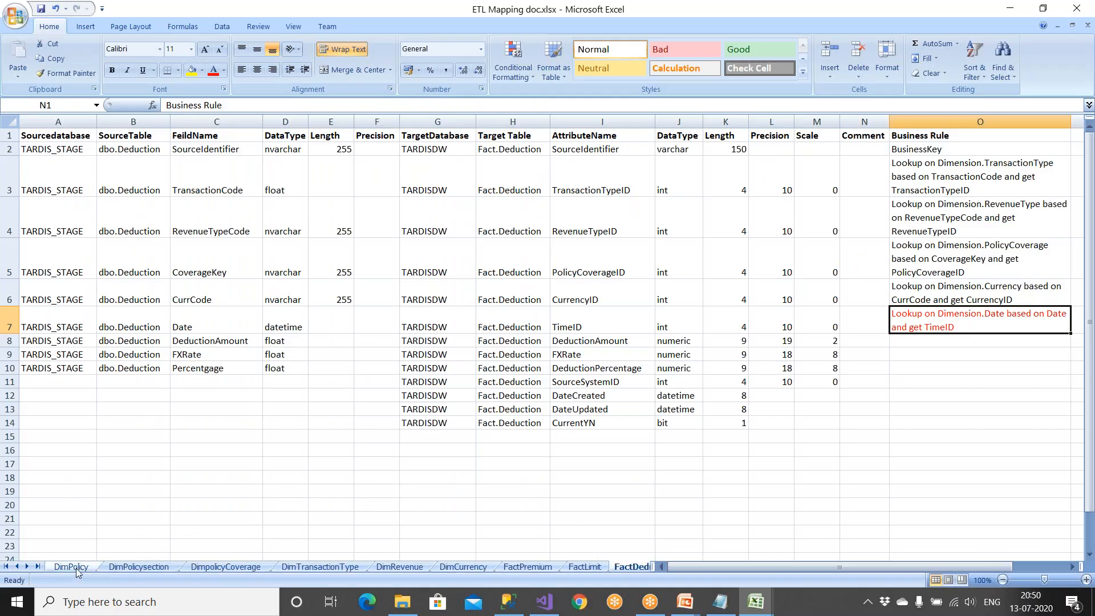
scroll(636, 372, "up", 3)
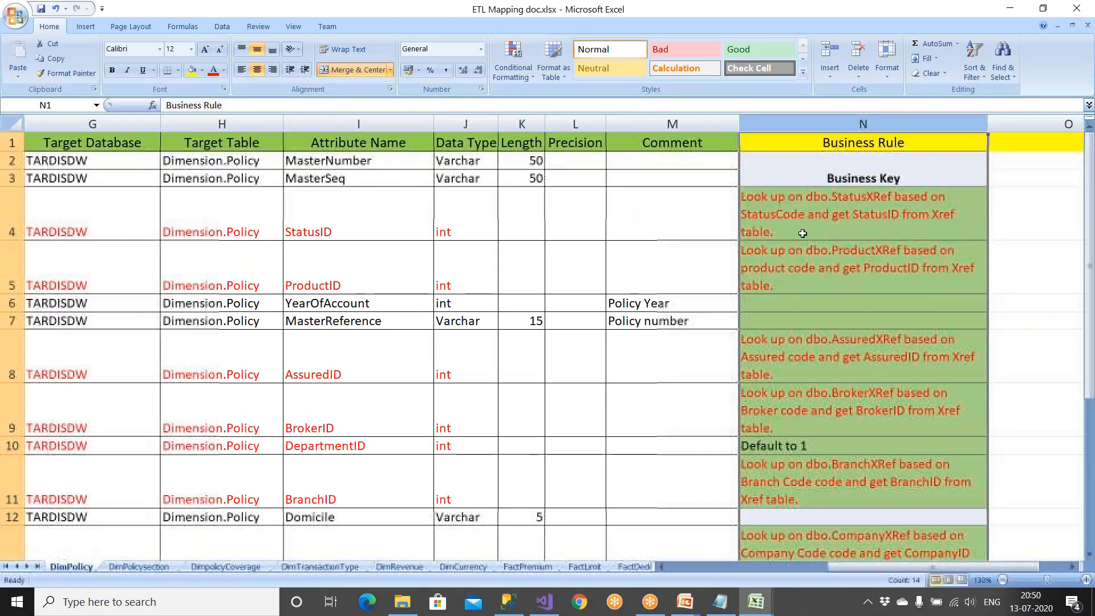
left_click(824, 177)
key("Left")
key("Left")
key("Left")
key("Left")
key("Left")
key("Left")
key("Left")
key("Left")
key("Left")
key("Left")
key("Left")
key("Left")
key("Left")
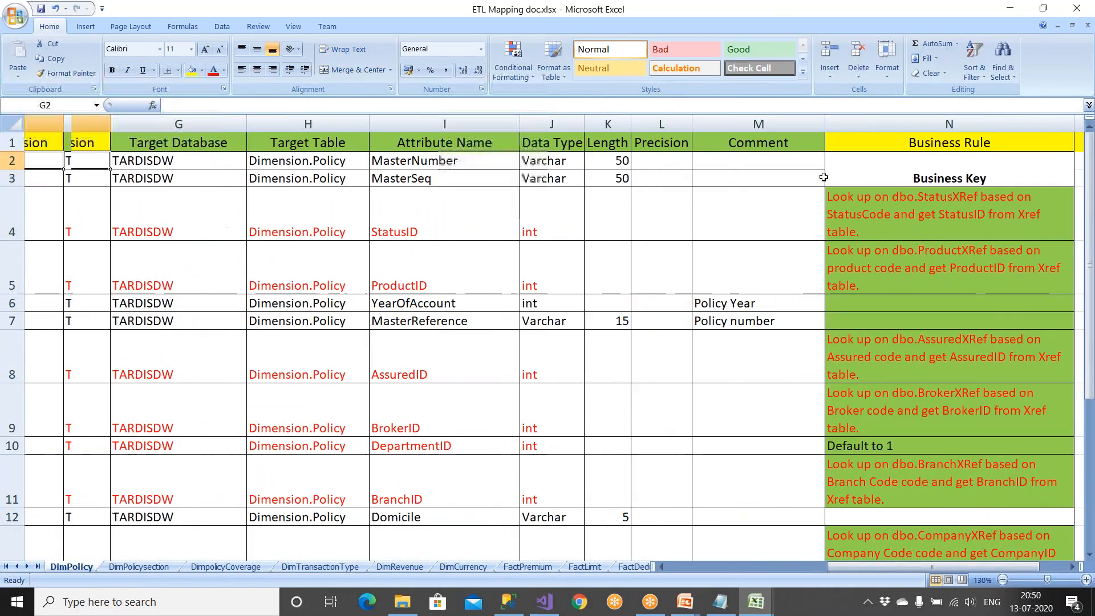
key("Right")
key("Right")
key("Right")
key("Right")
key("Right")
key("Right")
key("Right")
key("Right")
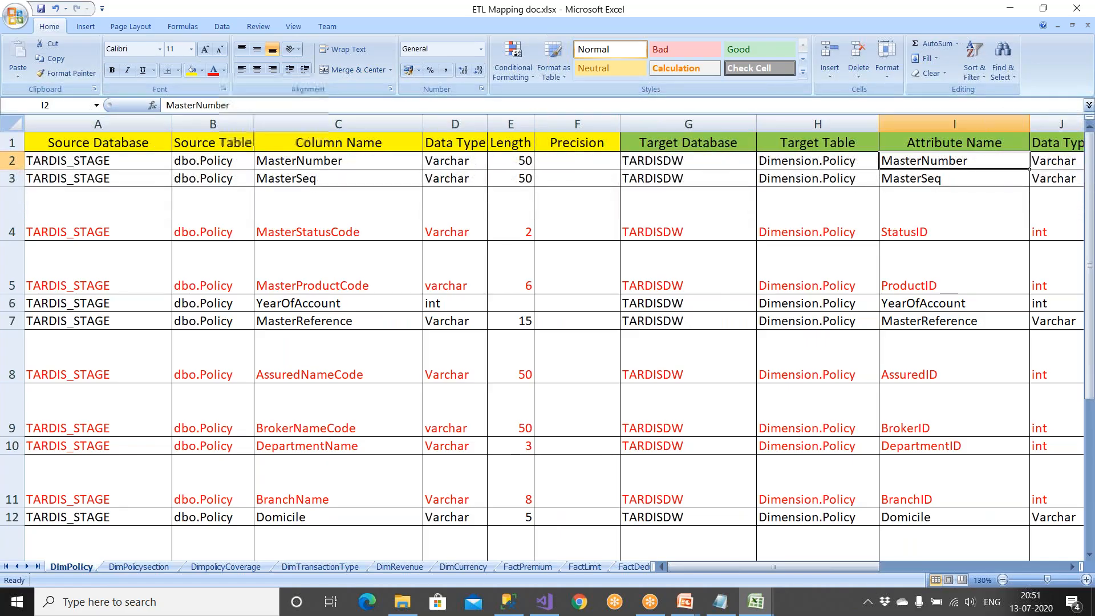
Check the MasterSeq attribute and follow its row across to the business rule on the DimPolicy sheet
key("Down")
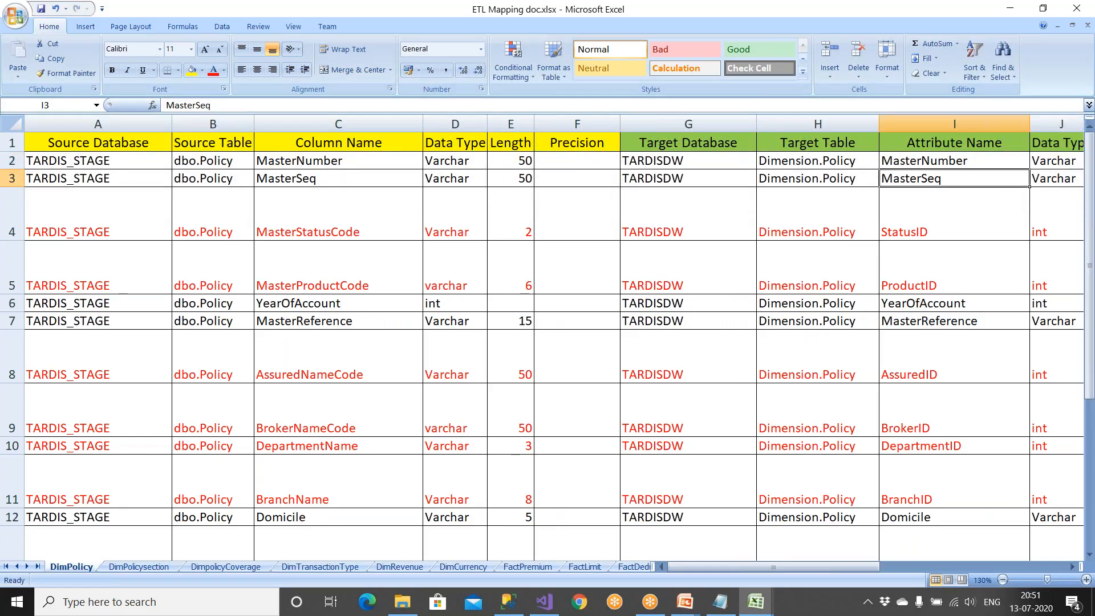
key("Right")
key("Right")
key("Right")
key("Right")
key("Right")
key("Right")
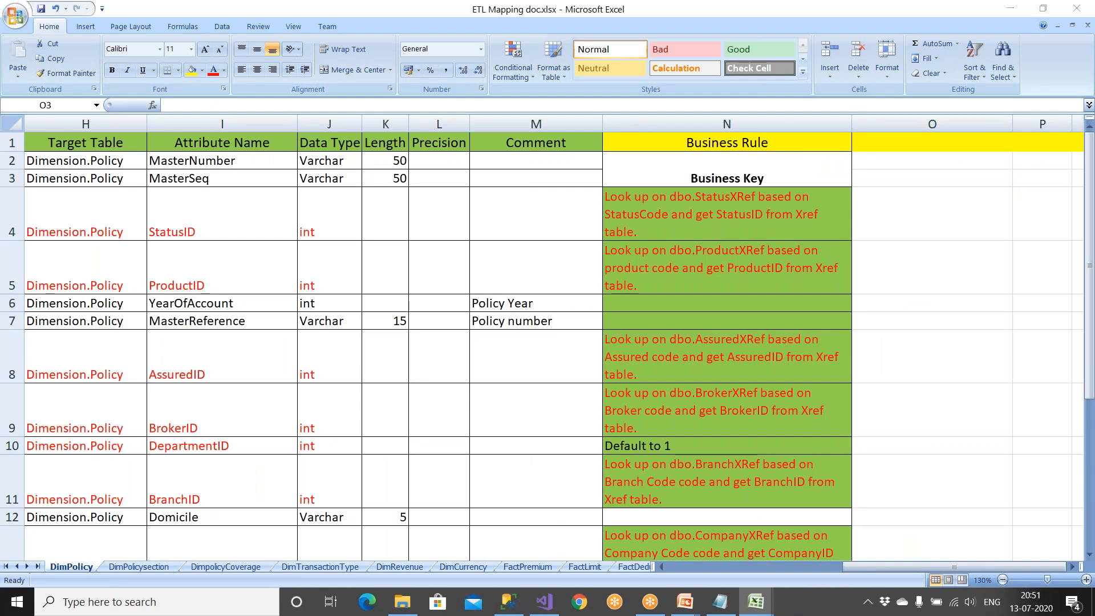
Switch to Visual Studio, map the Lookup's input columns MasterNumber and MasterSeq to the matching reference columns, and accept the settings
left_click(552, 605)
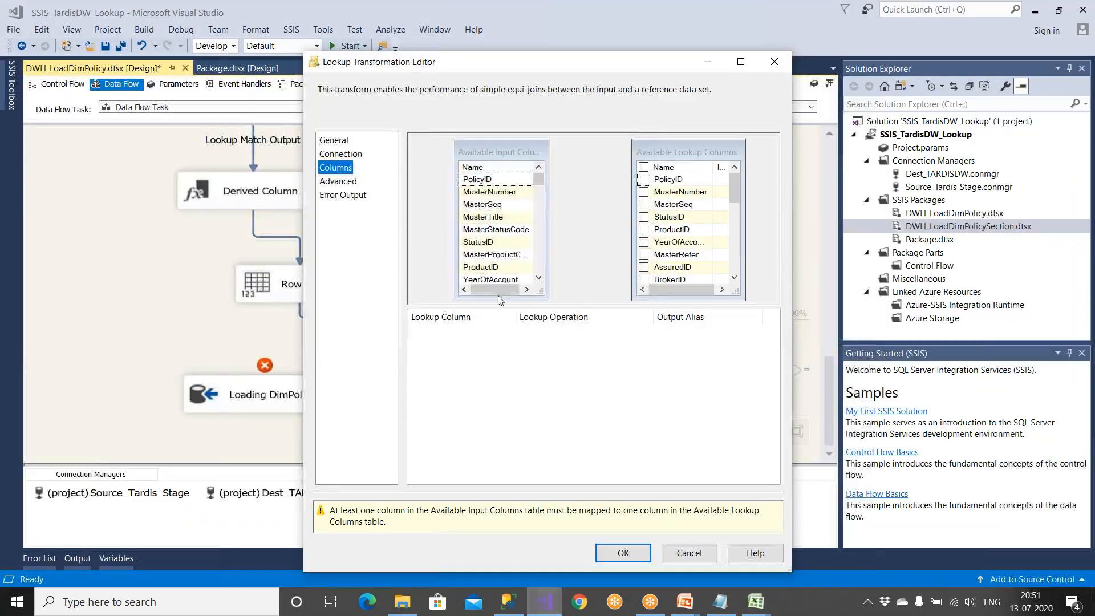
left_click_drag(514, 194, 662, 197)
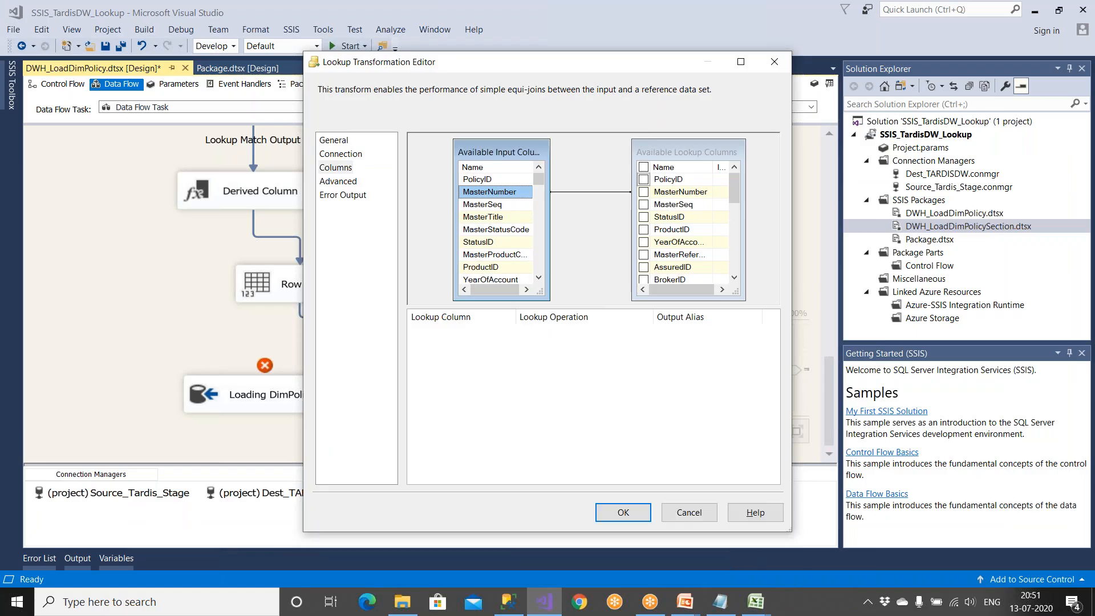
left_click(513, 209)
left_click_drag(513, 209, 666, 212)
left_click(623, 512)
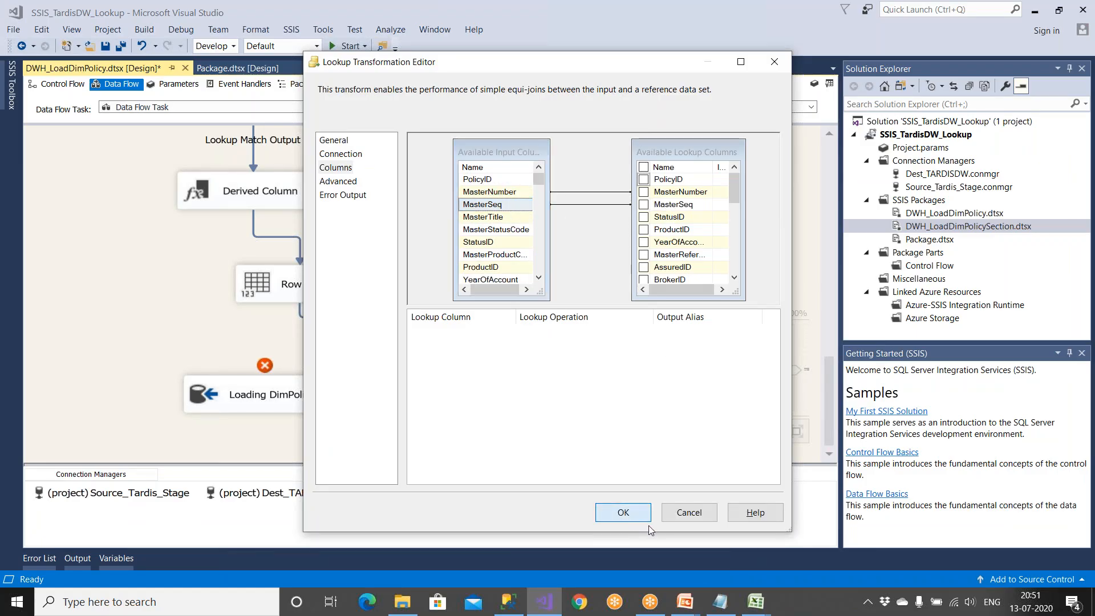
Switch to Book1 in Excel, enter Pk above the Emp table's EID header, and rename that header Masterno
left_click(678, 542)
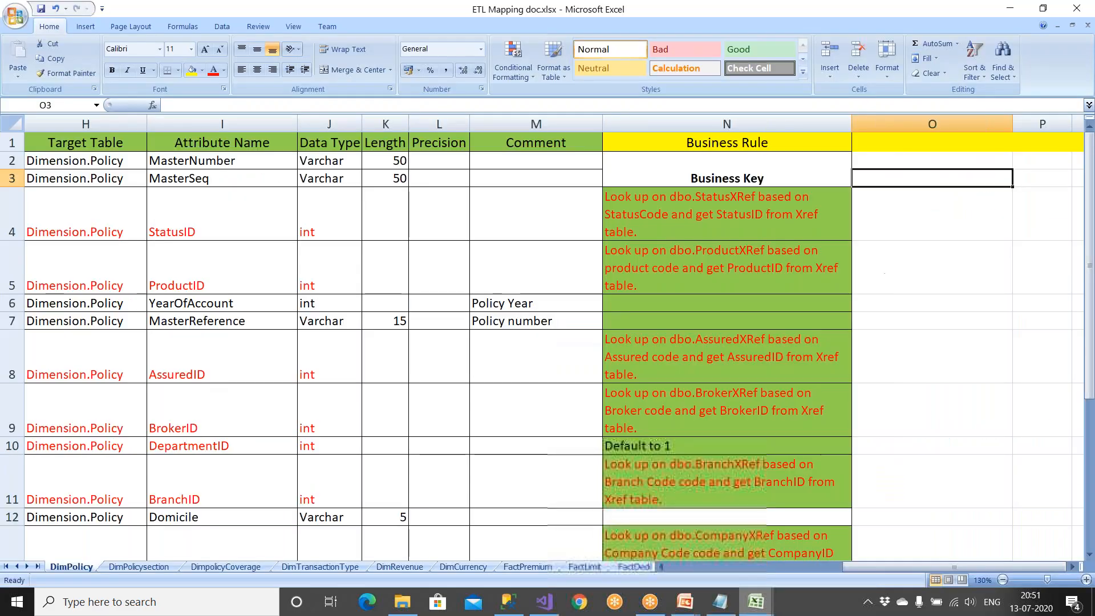
left_click(558, 344)
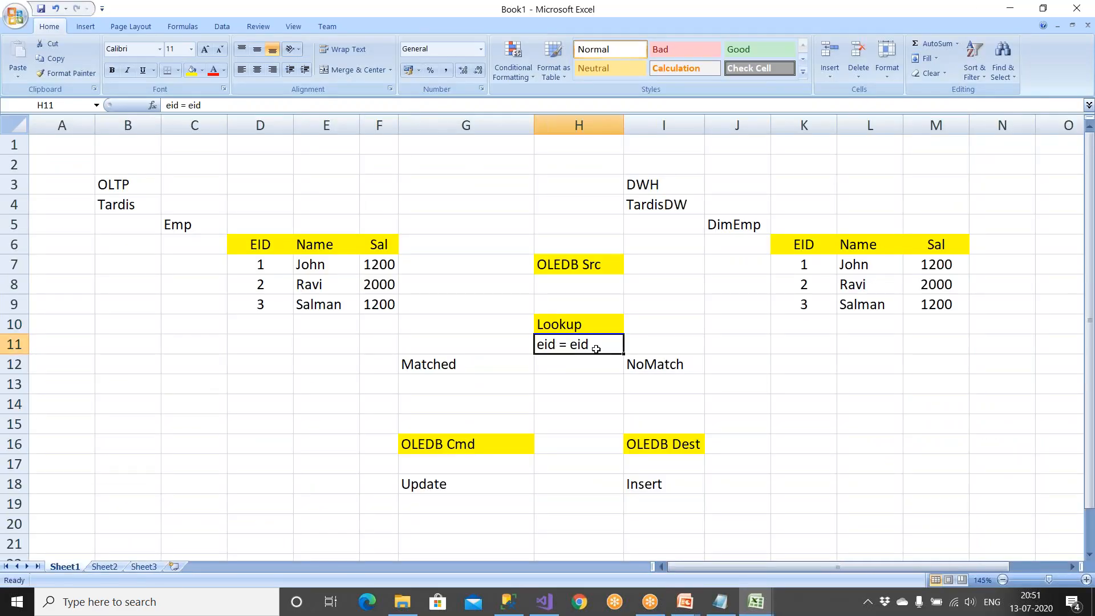
left_click(271, 244)
left_click(272, 230)
type("Pk")
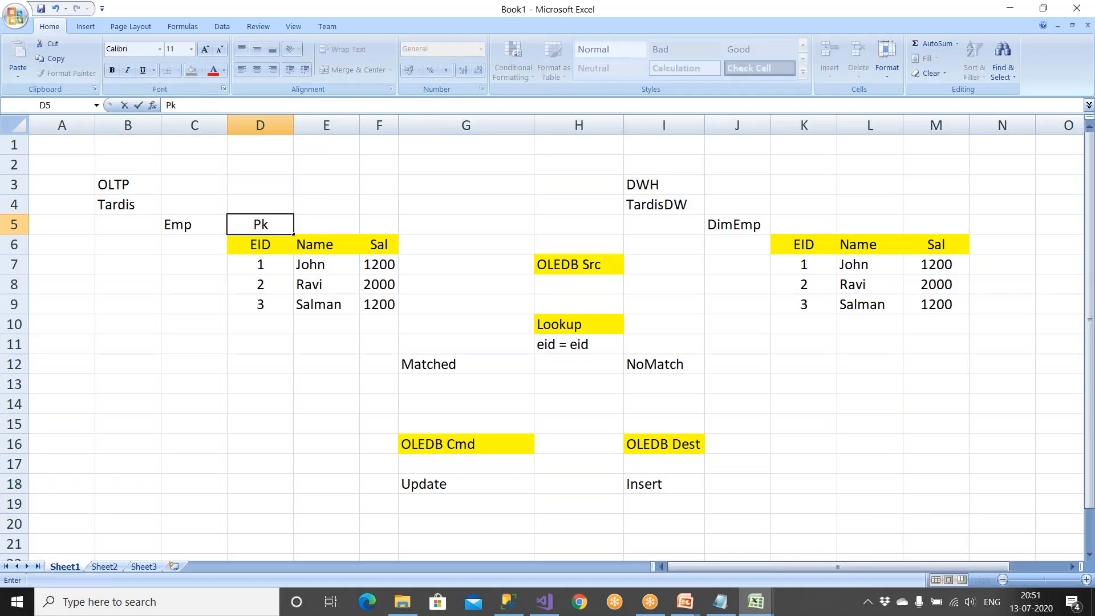
left_click(266, 245)
type("Mast")
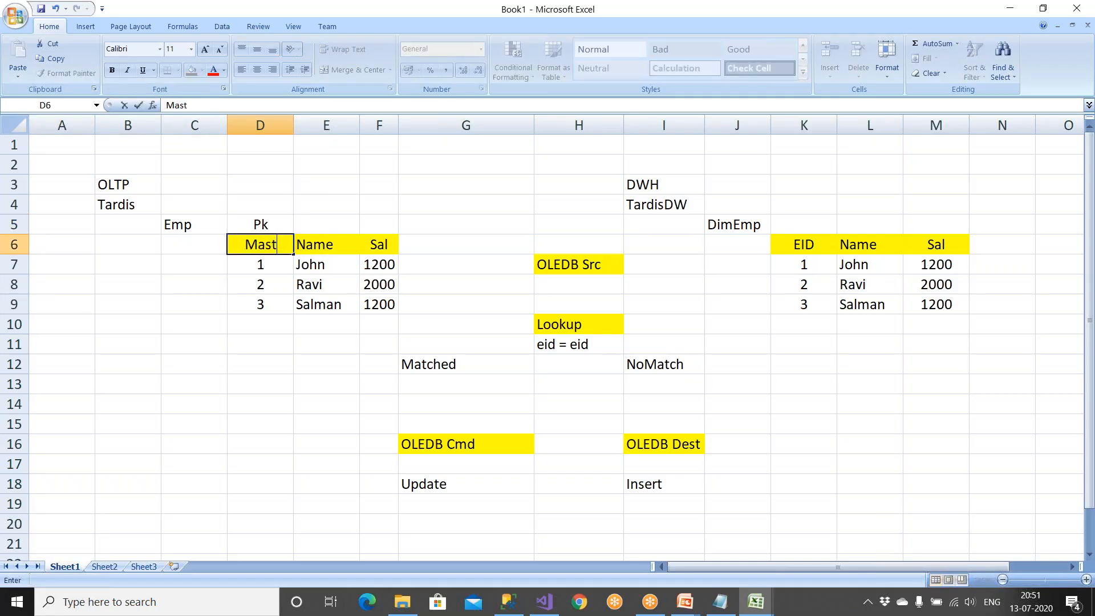
type("erno")
Insert a column before Name in the Emp table and head it MasterSeq, checking the name in the Lookup's column mapping
right_click(331, 125)
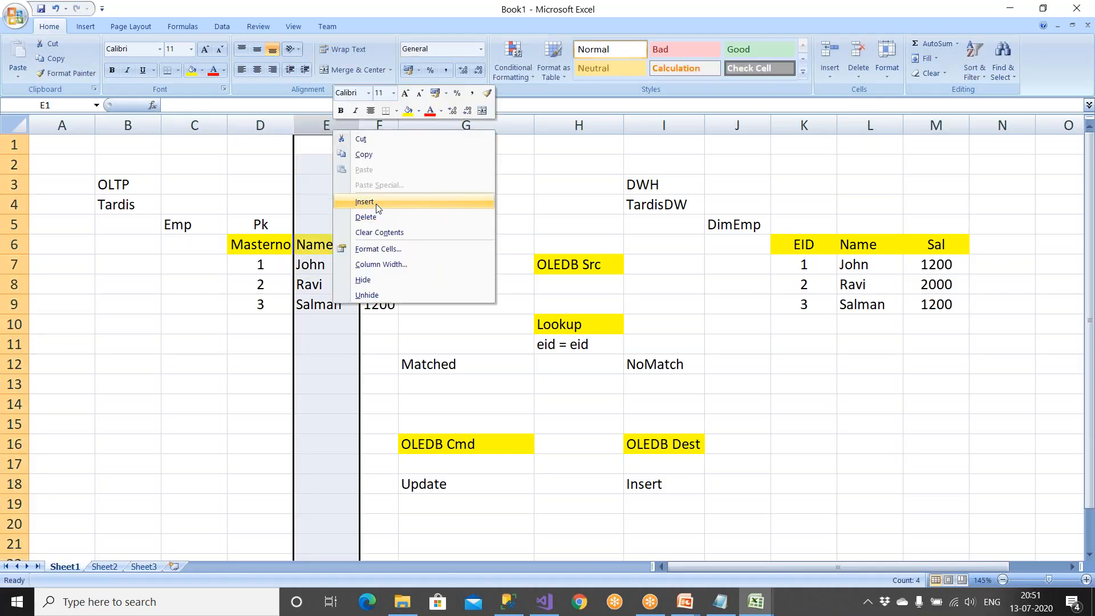
left_click(375, 203)
left_click(342, 242)
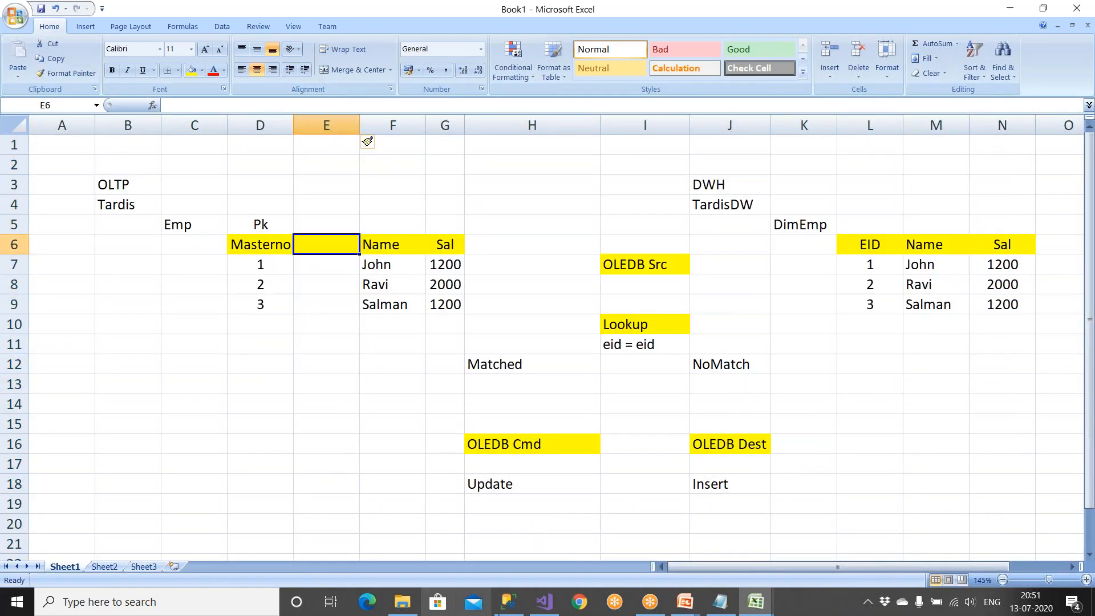
left_click(544, 602)
double_click(546, 354)
left_click(346, 155)
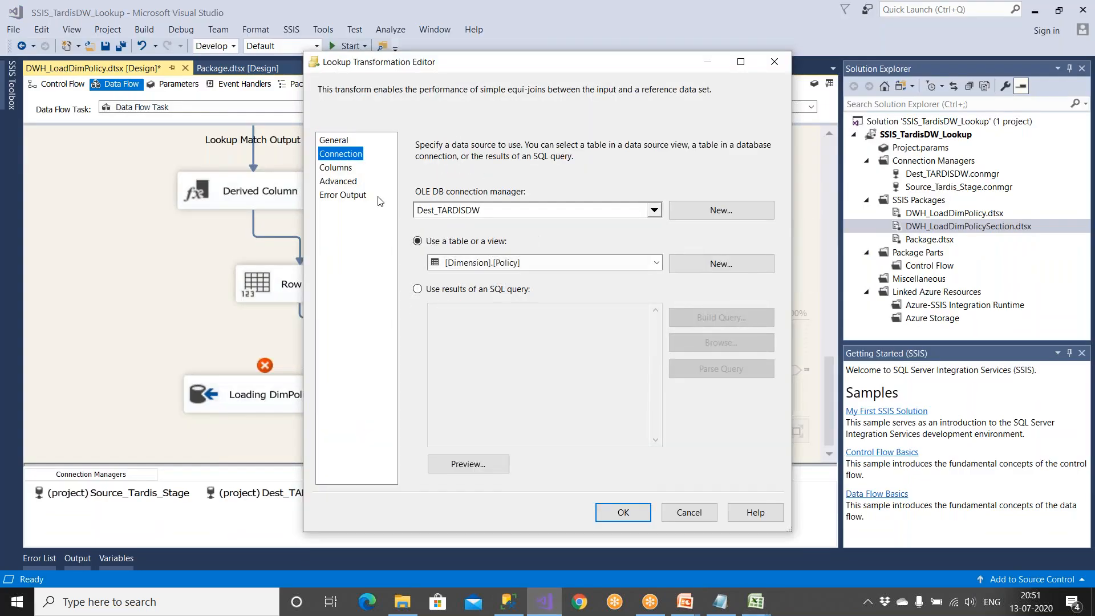
left_click(343, 170)
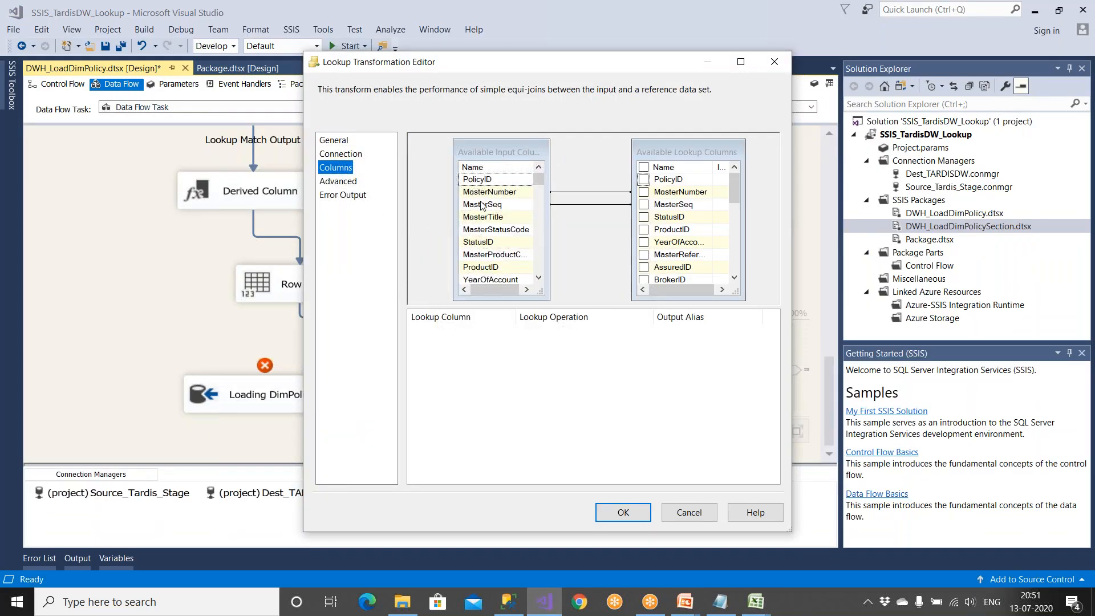
key("alt+Tab")
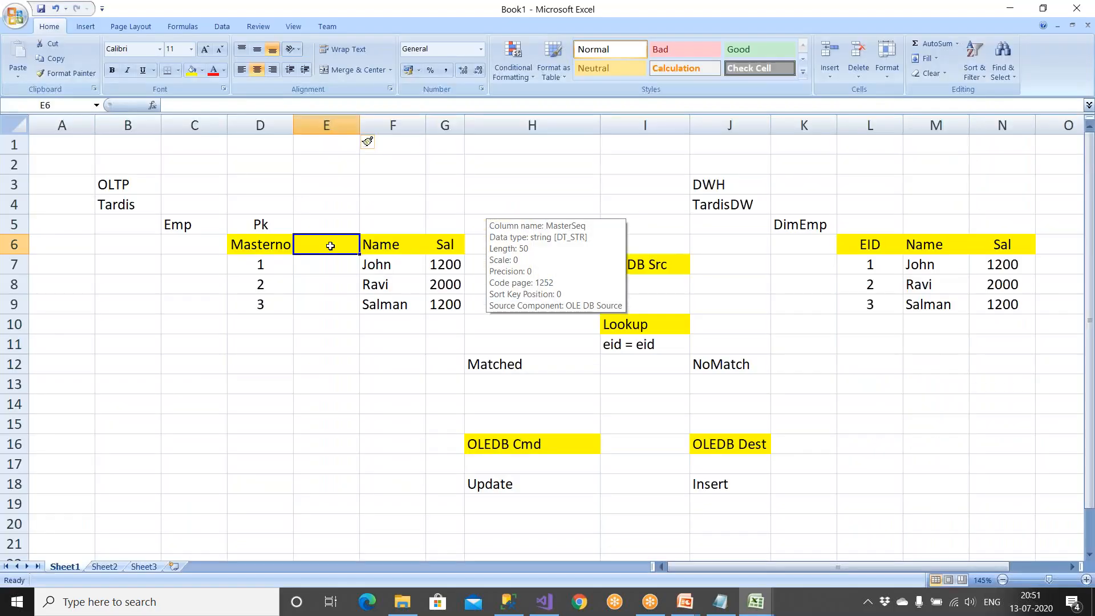
type("MasterSeq")
left_click(351, 307)
Clear and merge the two cells above Masterno and MasterSeq, and label the merged cell Pk
left_click_drag(279, 245, 323, 228)
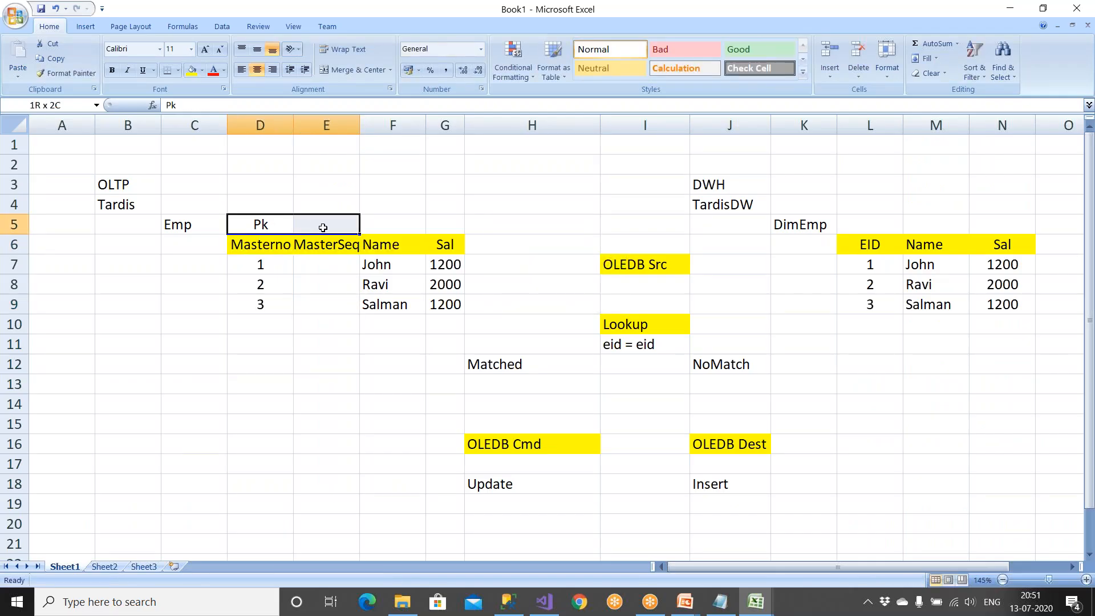
key("Delete")
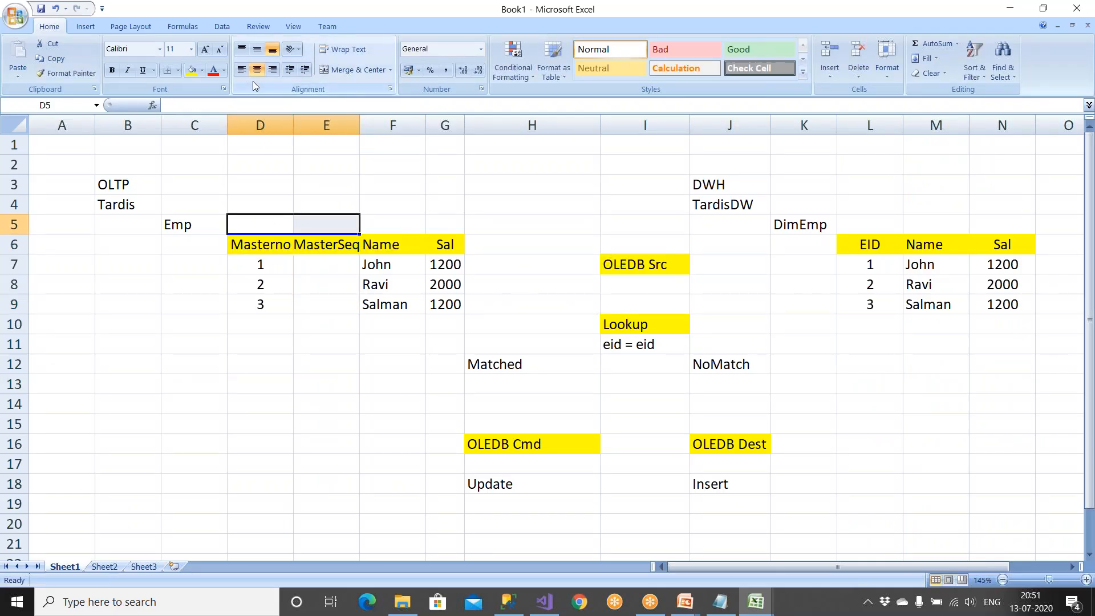
left_click(337, 70)
type("Pk")
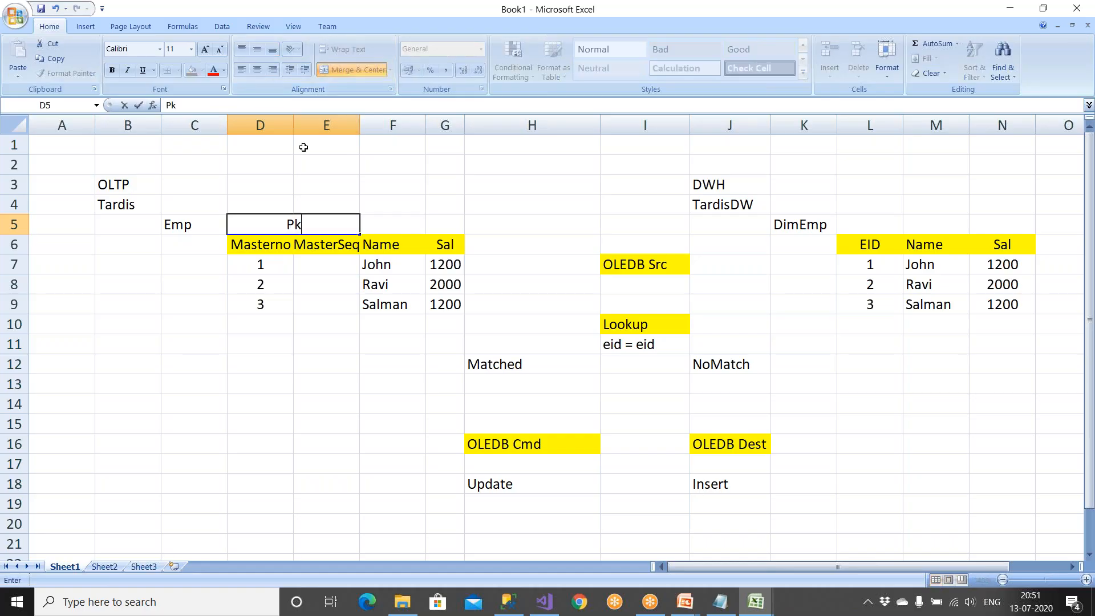
left_click(942, 285)
Replace the contents of the DimEmp table with a copy of the Emp table, starting at cell L6
left_click_drag(869, 251, 1010, 304)
key("Delete")
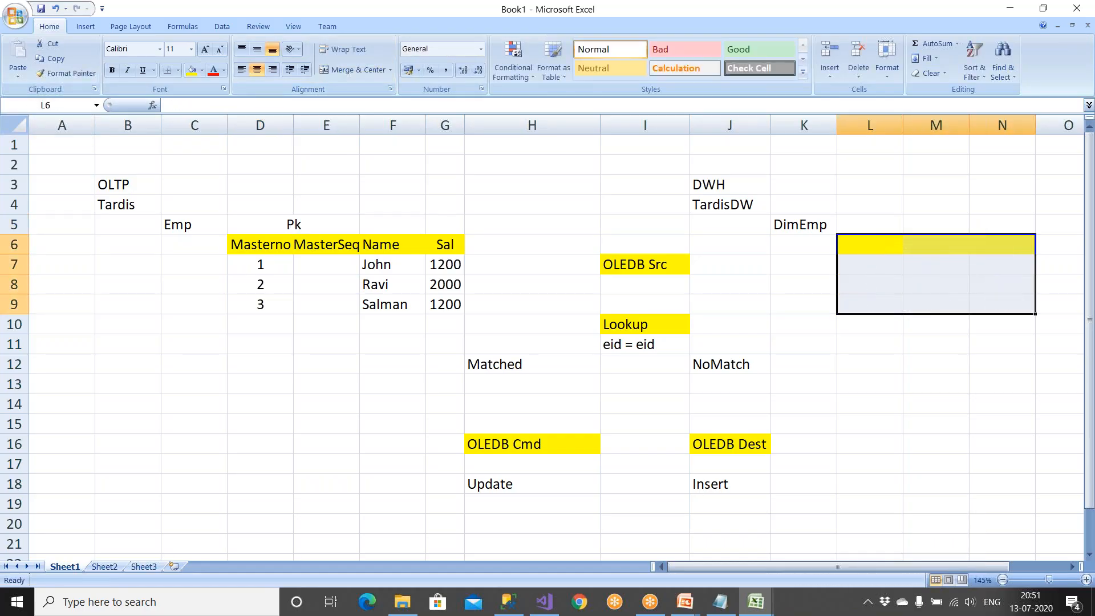
left_click_drag(276, 246, 454, 308)
key("ctrl+c")
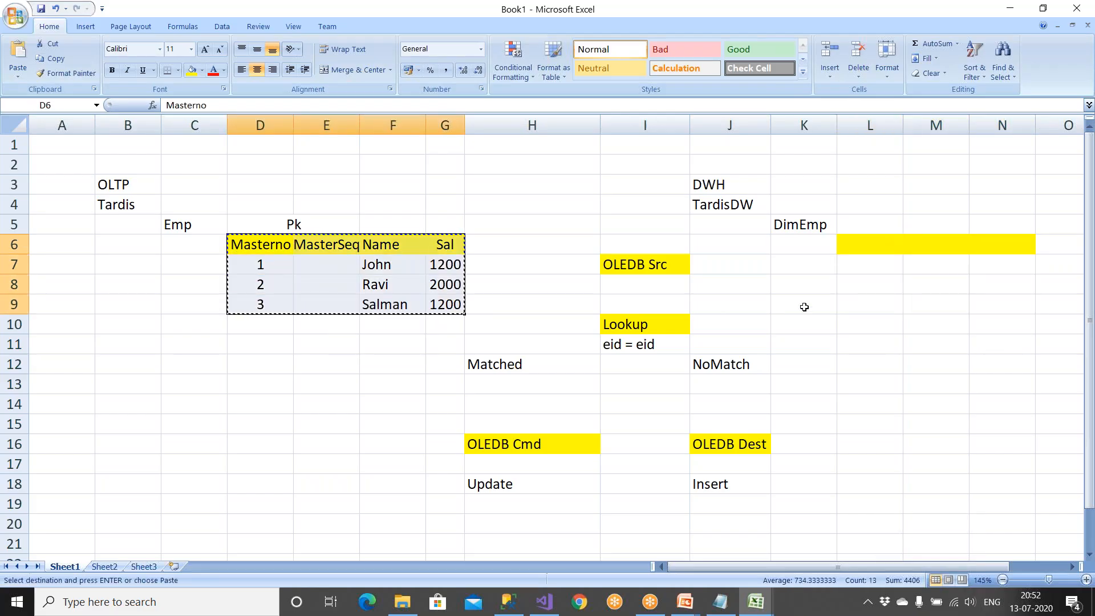
left_click(857, 246)
key("ctrl+v")
left_click(873, 338)
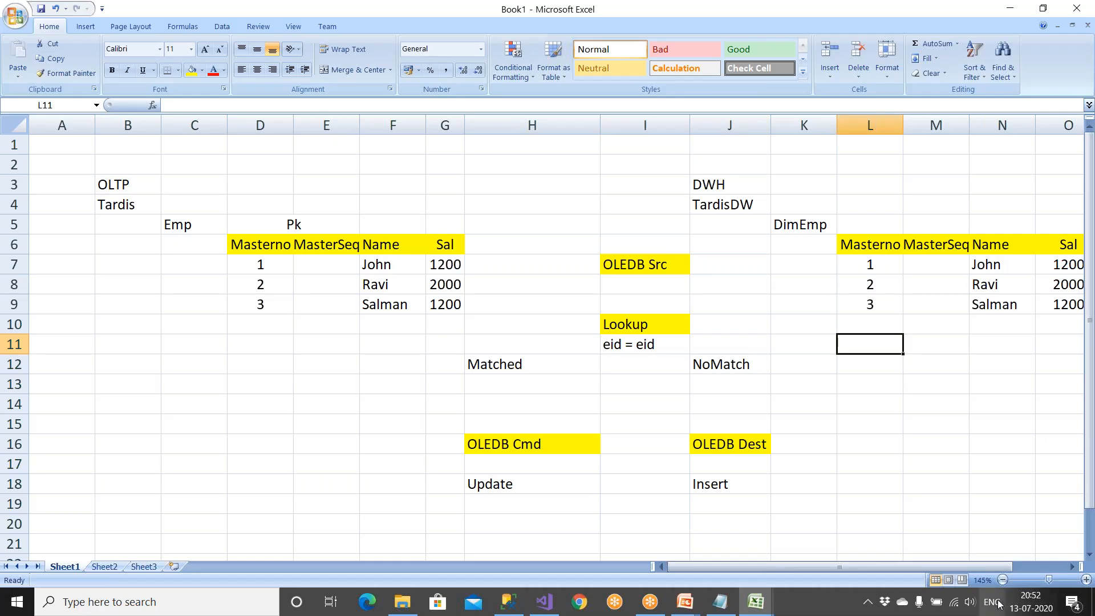
View the Design Patterns for Incr Loading slide in the PowerPoint slide show
left_click(686, 600)
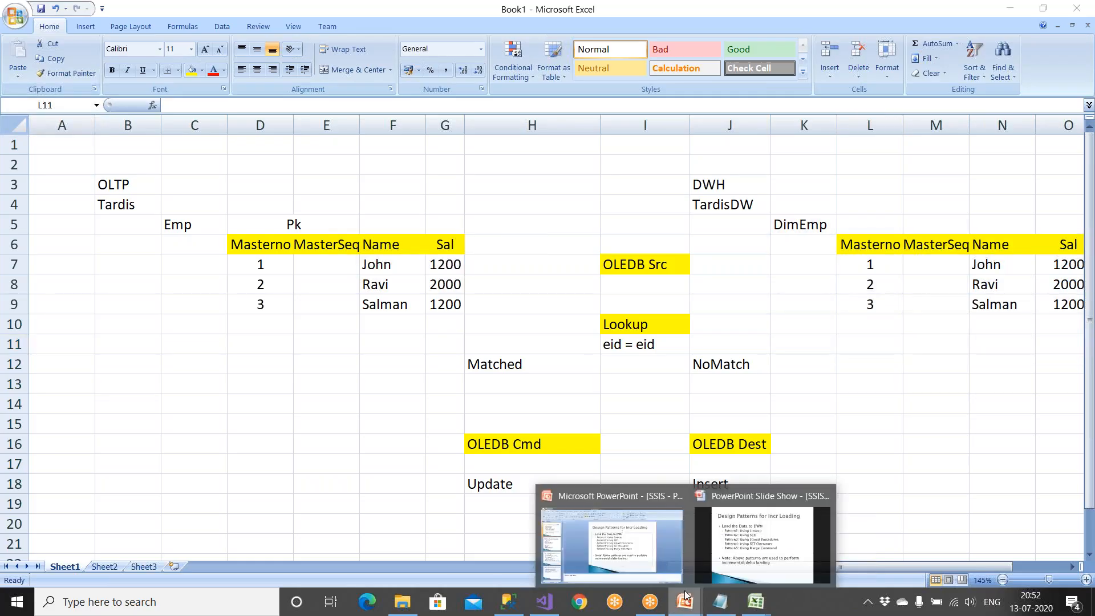
left_click(742, 536)
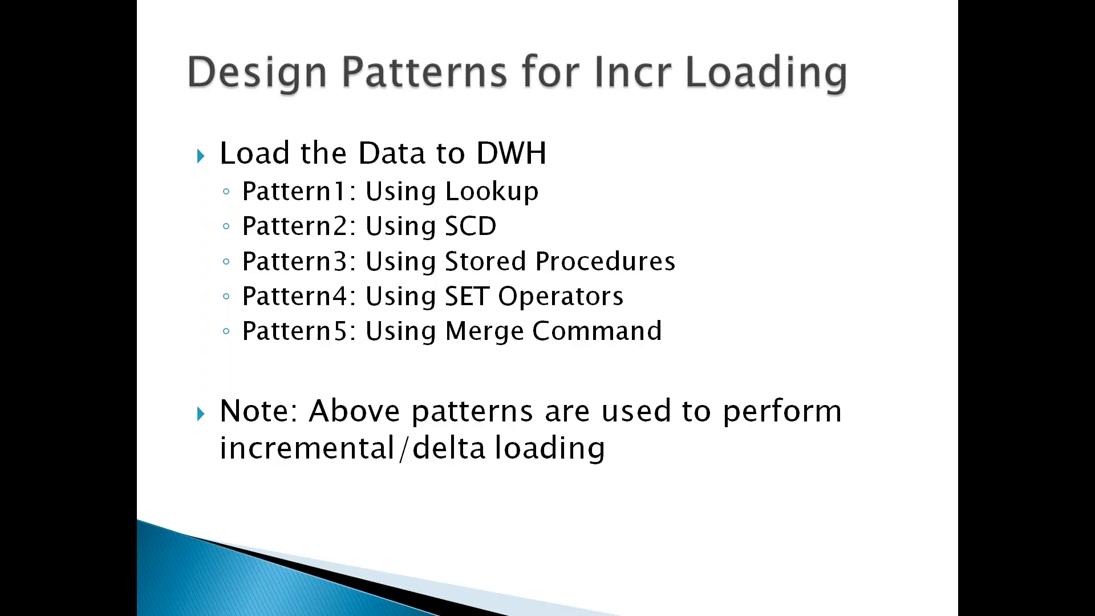
key("alt+Tab")
Return to Visual Studio and accept the Lookup's MasterNumber and MasterSeq column mapping
left_click(508, 602)
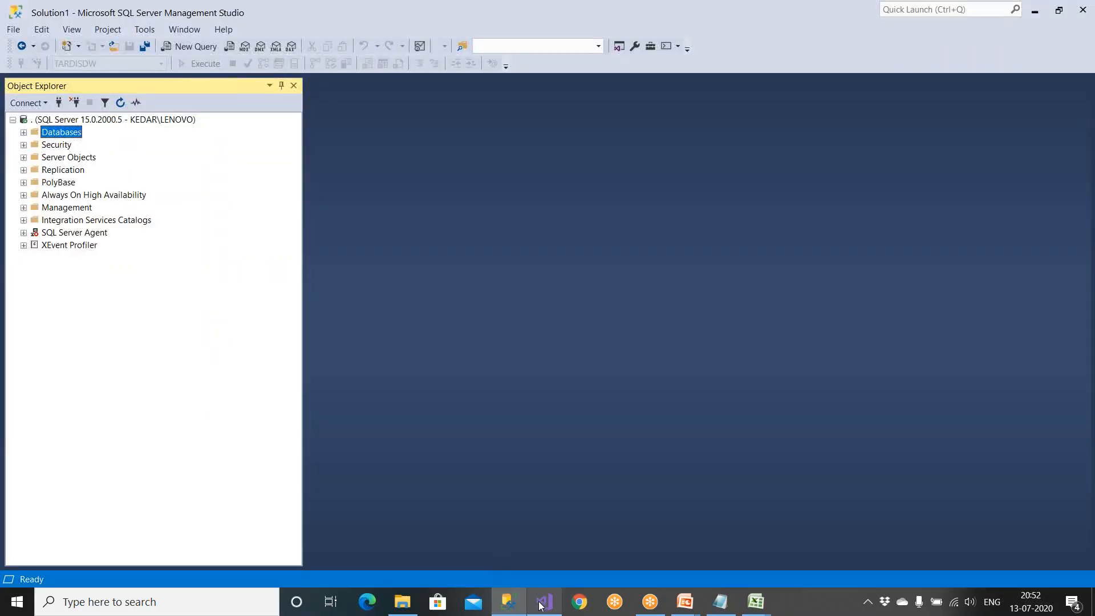
left_click(542, 602)
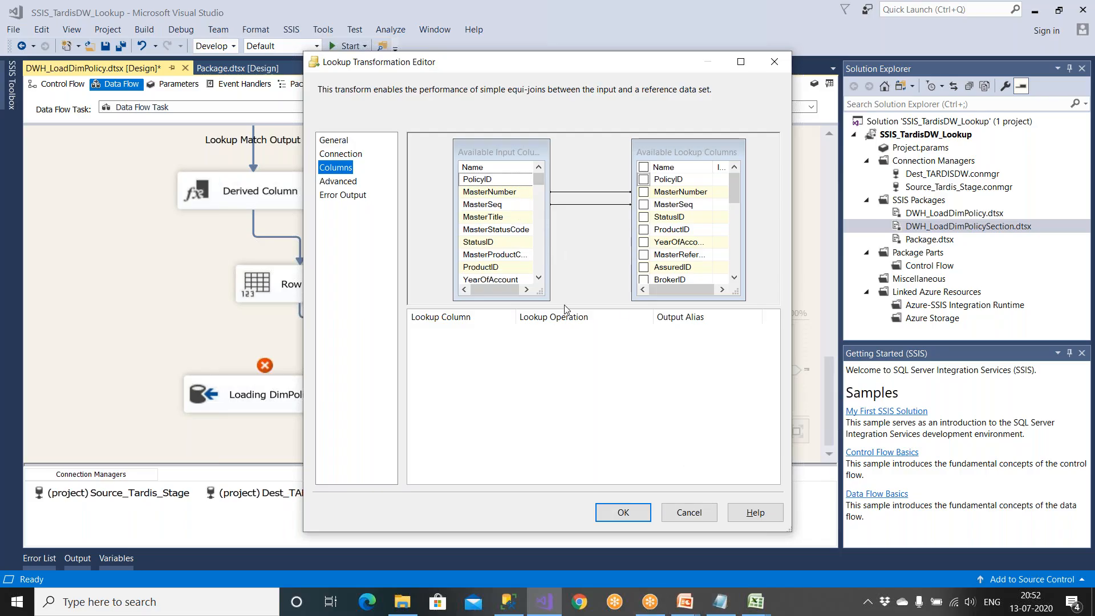
left_click(623, 513)
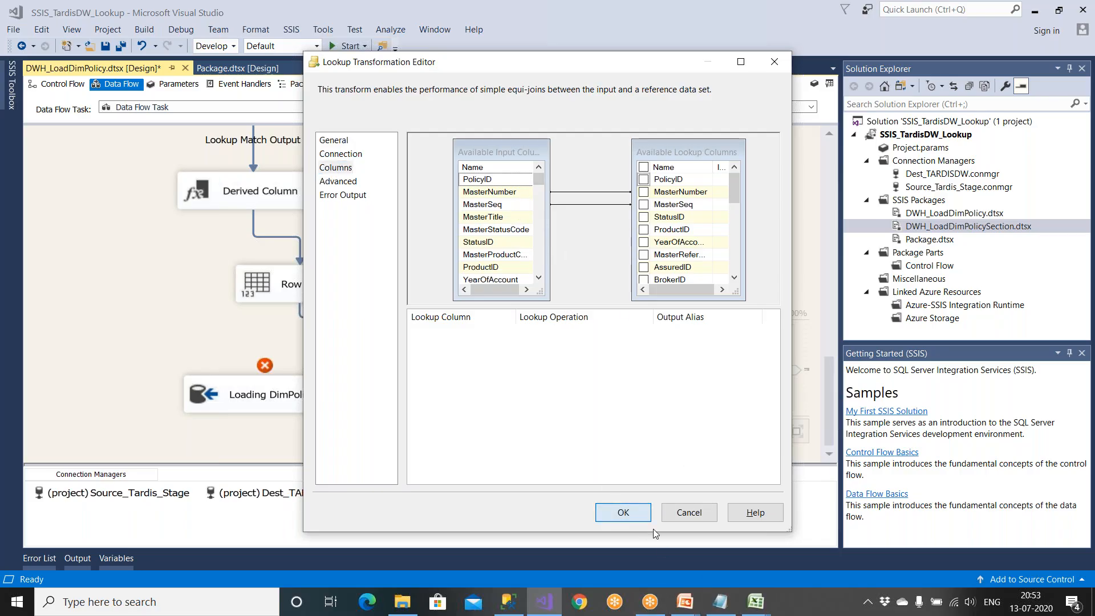
Switch to ETL Mapping doc.xlsx and select the MasterNumber and MasterSeq attributes with their data types to review them
mouse_move(756, 602)
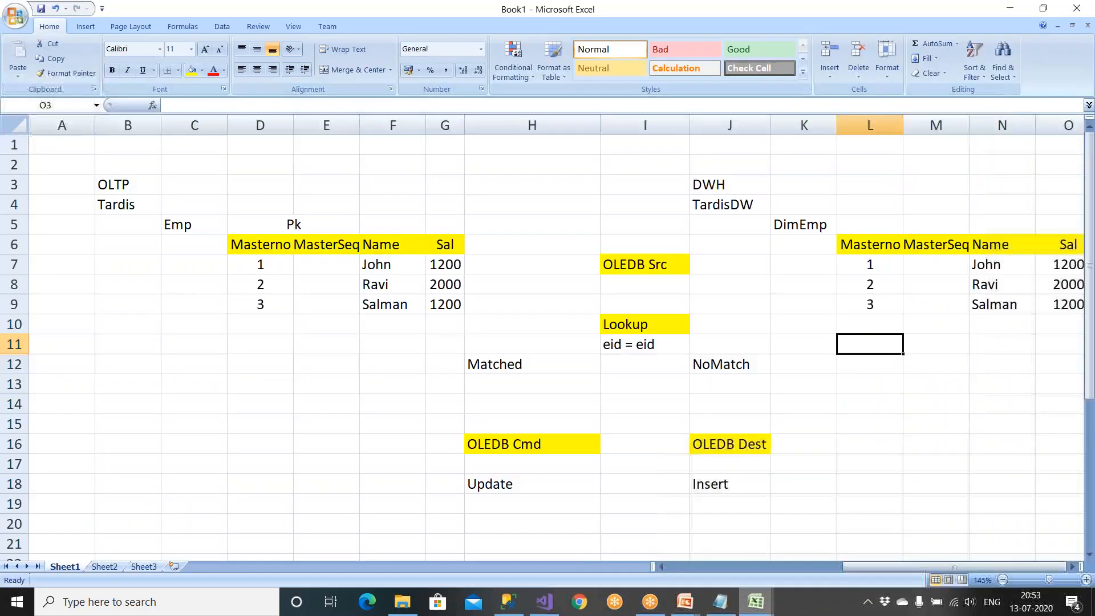
left_click(834, 542)
left_click_drag(201, 165, 319, 180)
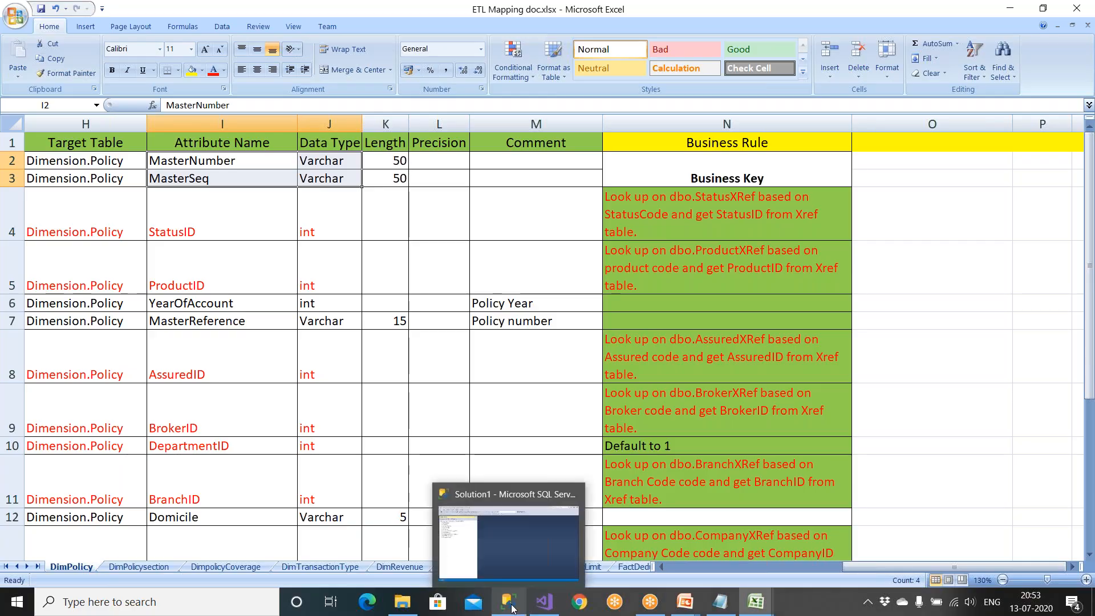
Switch to Visual Studio and rename the new Lookup as Lookup for Incr Loading
left_click(545, 602)
left_click_drag(563, 358, 541, 332)
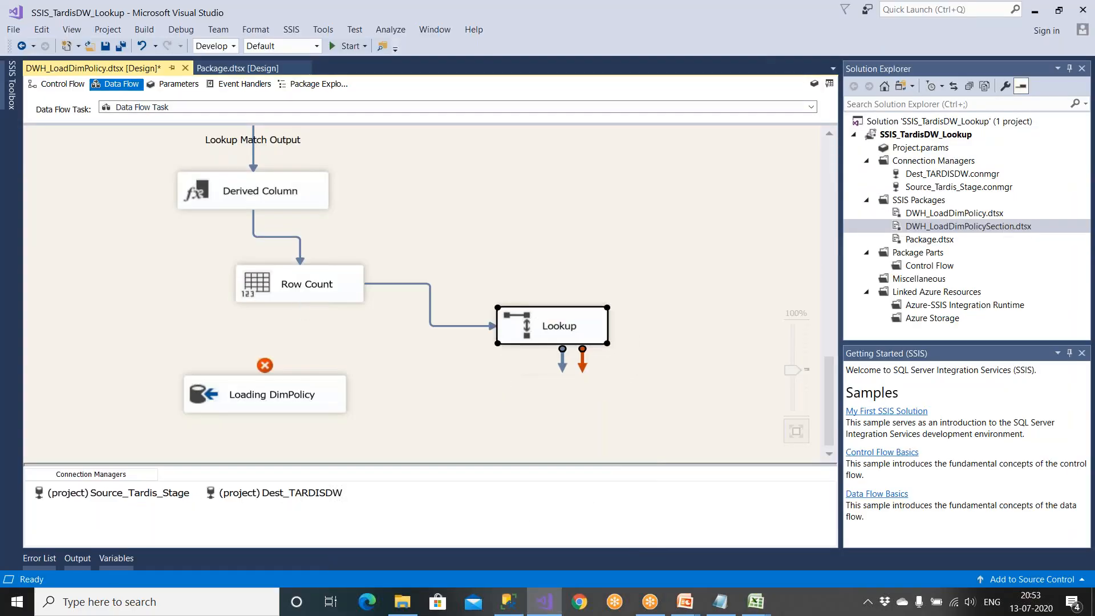
right_click(553, 331)
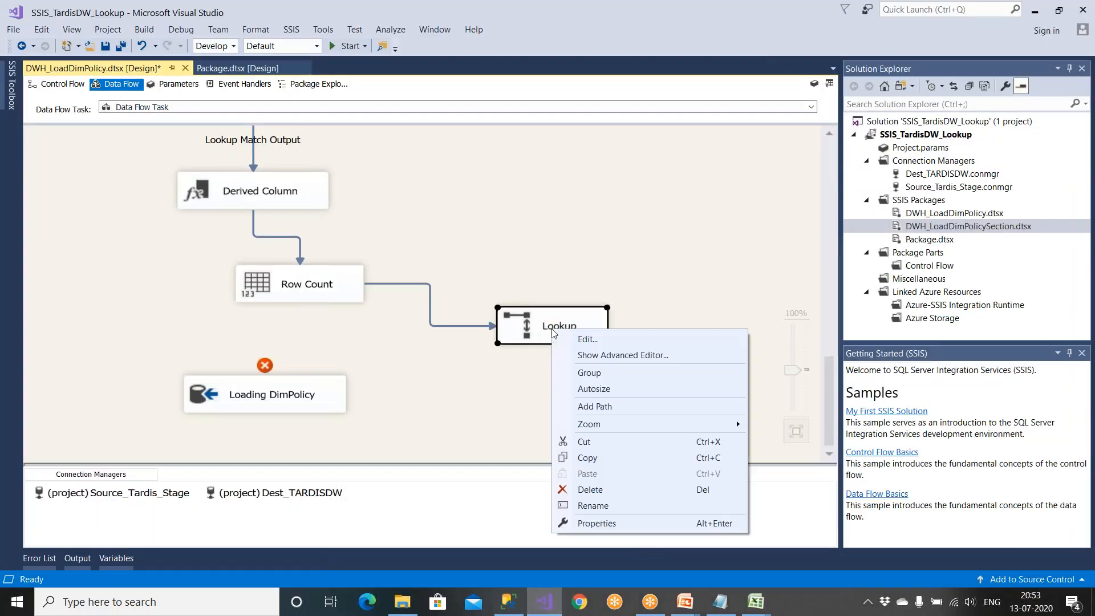
left_click(597, 507)
key("End")
type("fr")
key("BackSpace")
type("or")
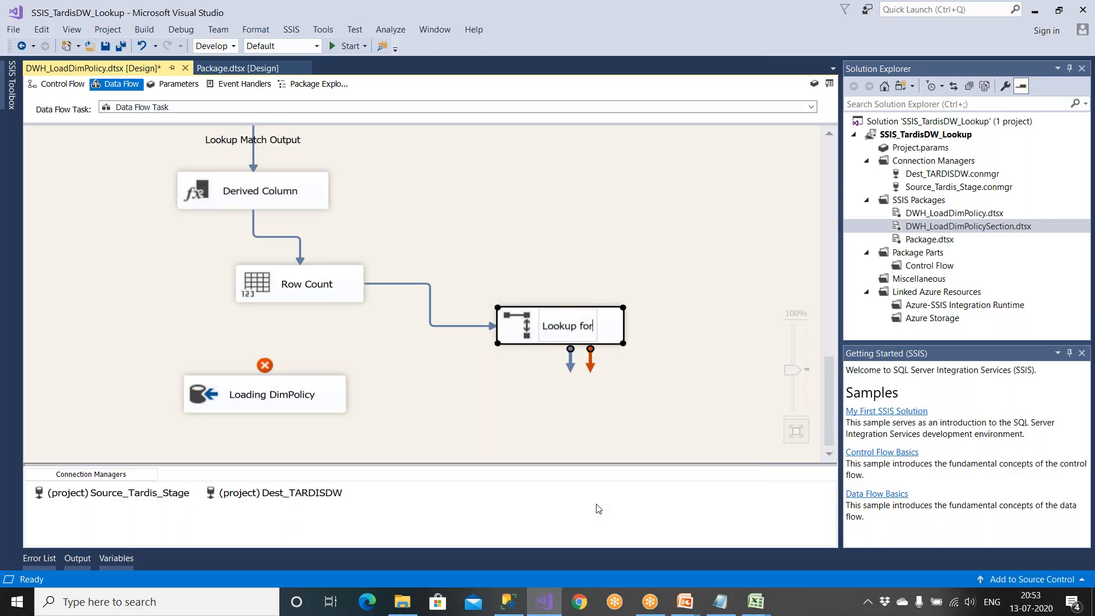
type(" Indr Loa")
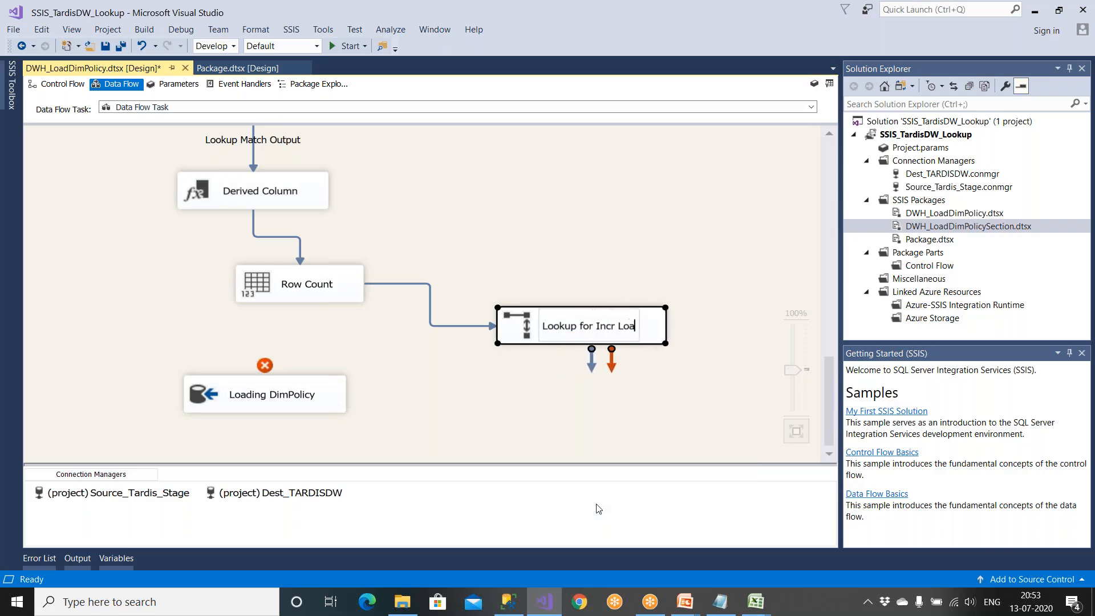
type("ding")
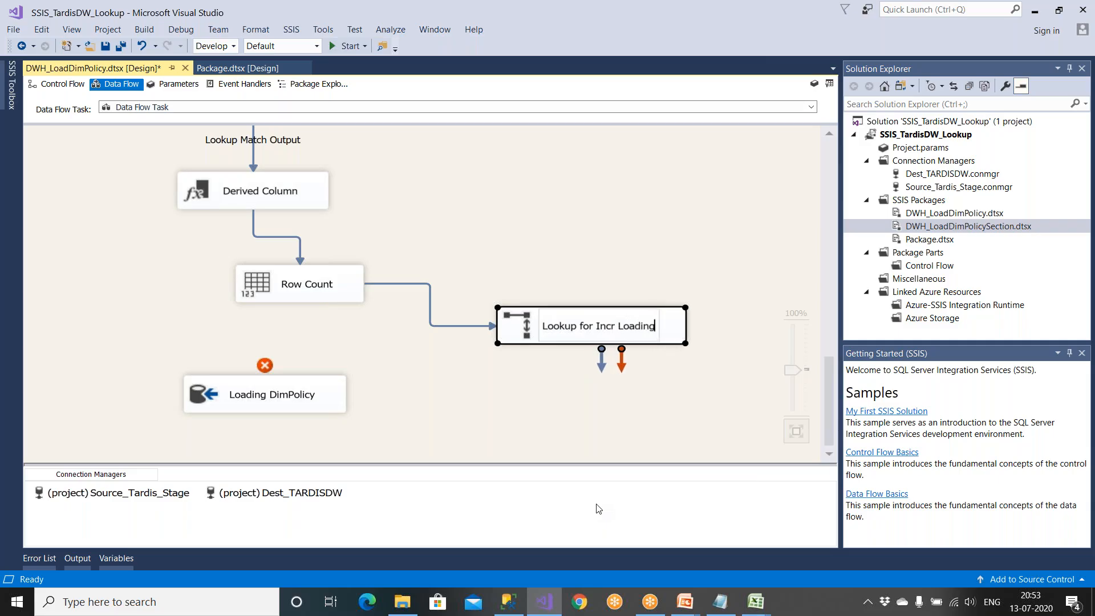
left_click(534, 431)
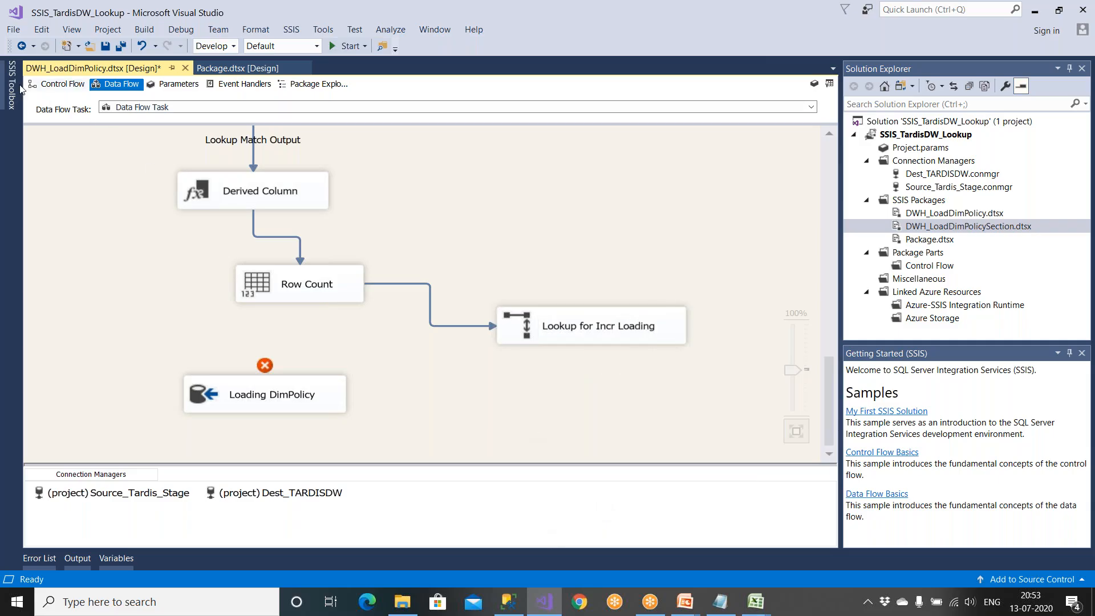
Move Loading DimPolicy below Lookup for Incr Loading and connect the Lookup No Match Output to its OLE DB Destination Input
left_click_drag(299, 394, 627, 442)
left_click(605, 294)
left_click_drag(602, 323, 608, 394)
left_click(560, 306)
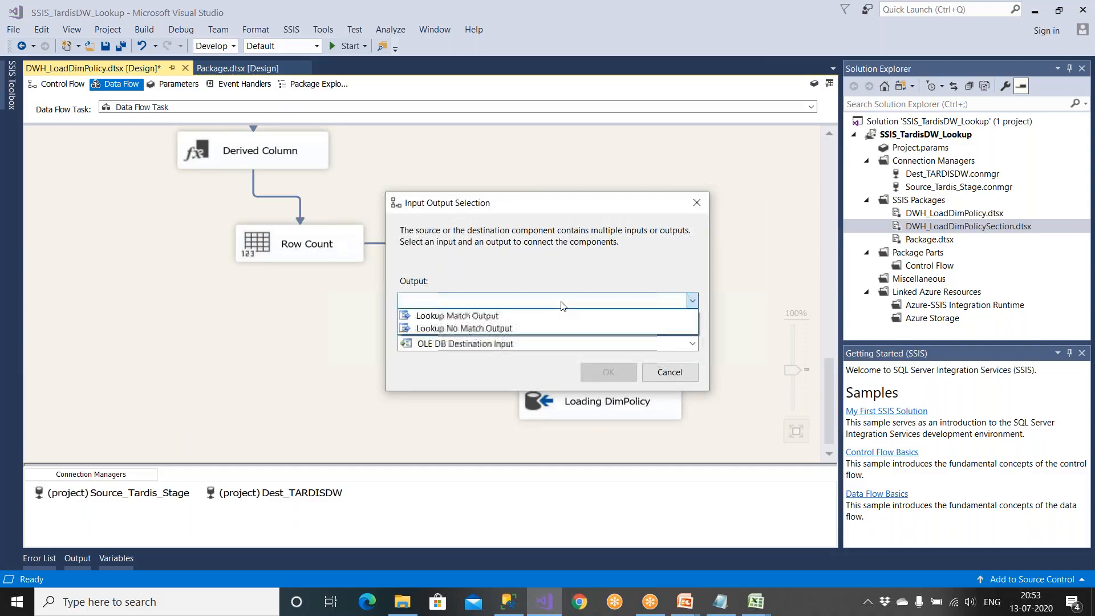
left_click(500, 327)
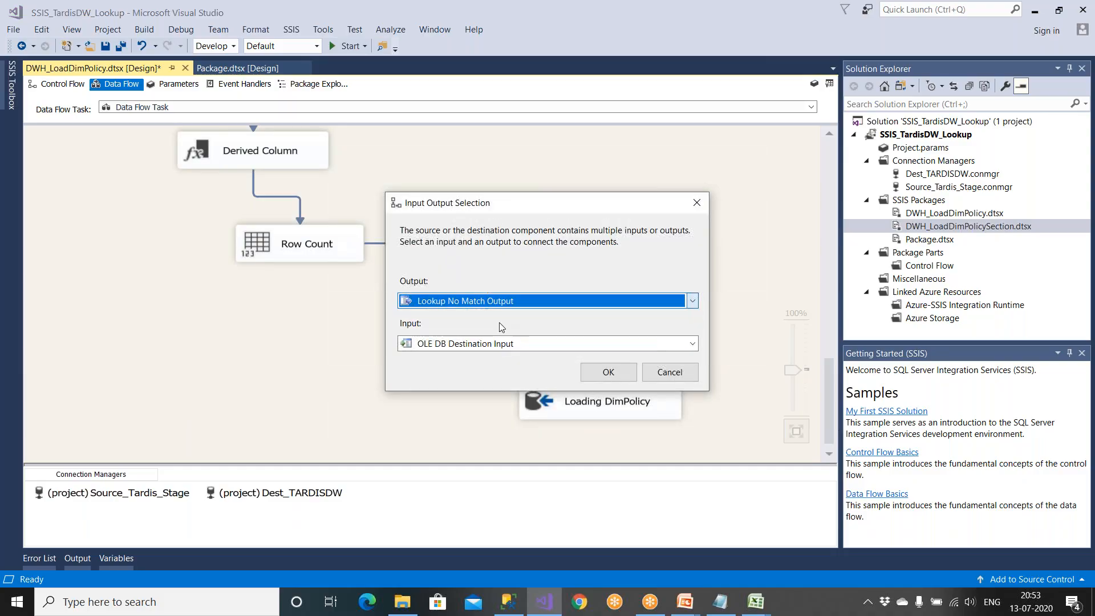
left_click(593, 375)
left_click(642, 298)
left_click(688, 365)
Add an annotation reading Insert beside the Lookup No Match Output path
right_click(714, 339)
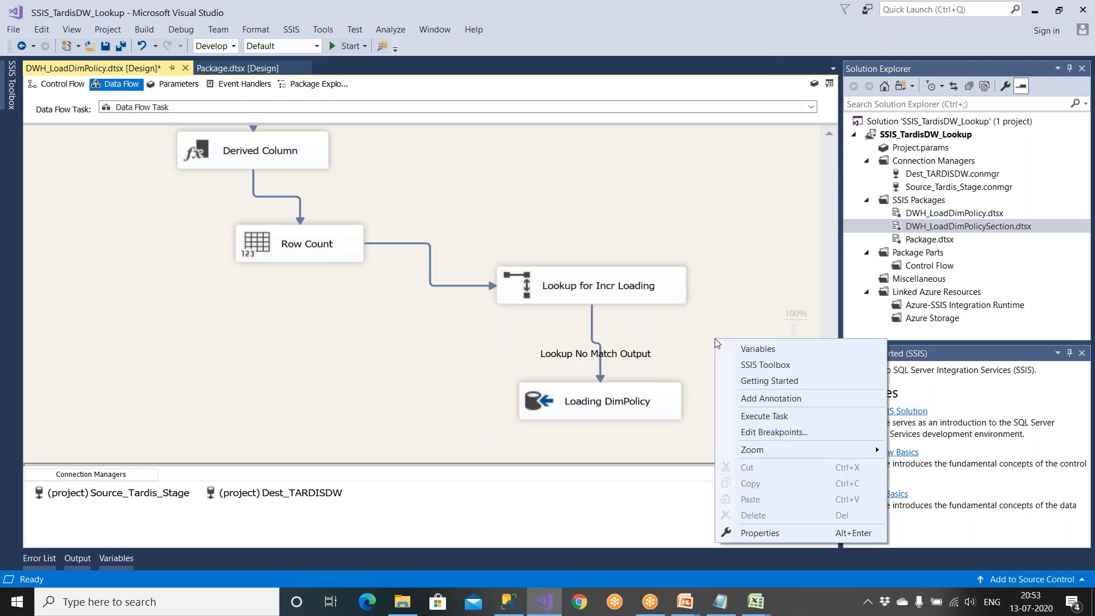
left_click(760, 400)
type("Insert")
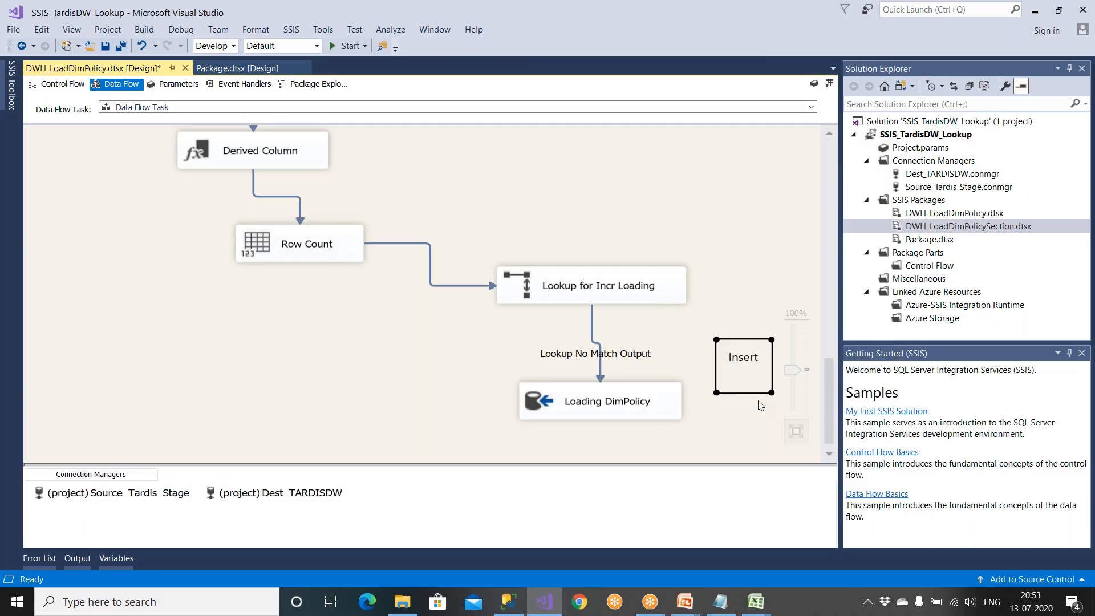
left_click(748, 248)
scroll(748, 249, "up", 10)
scroll(748, 249, "up", 5)
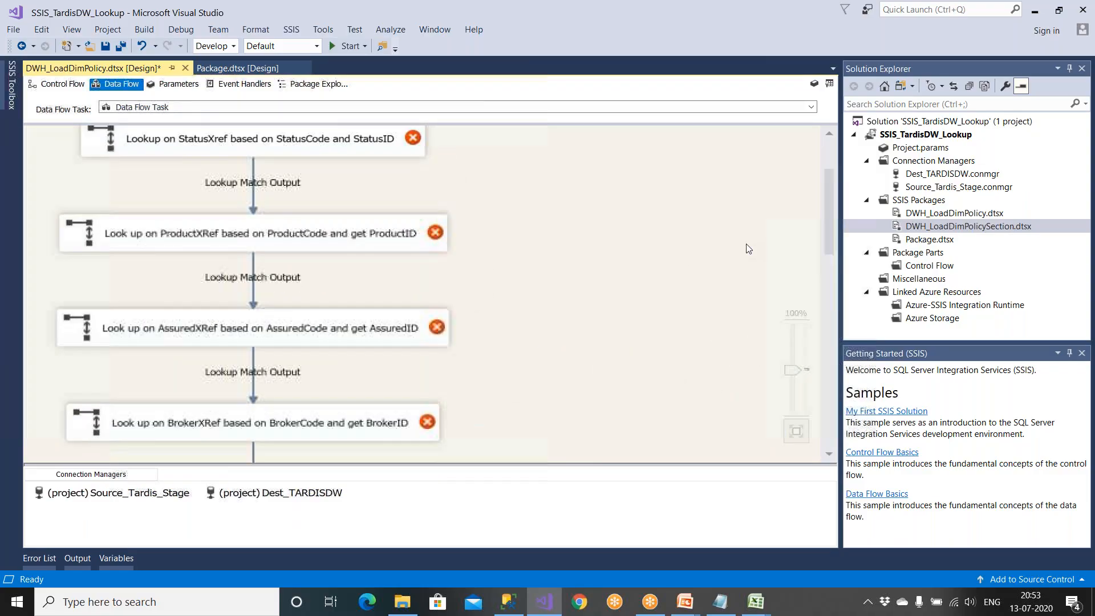
left_click(296, 168)
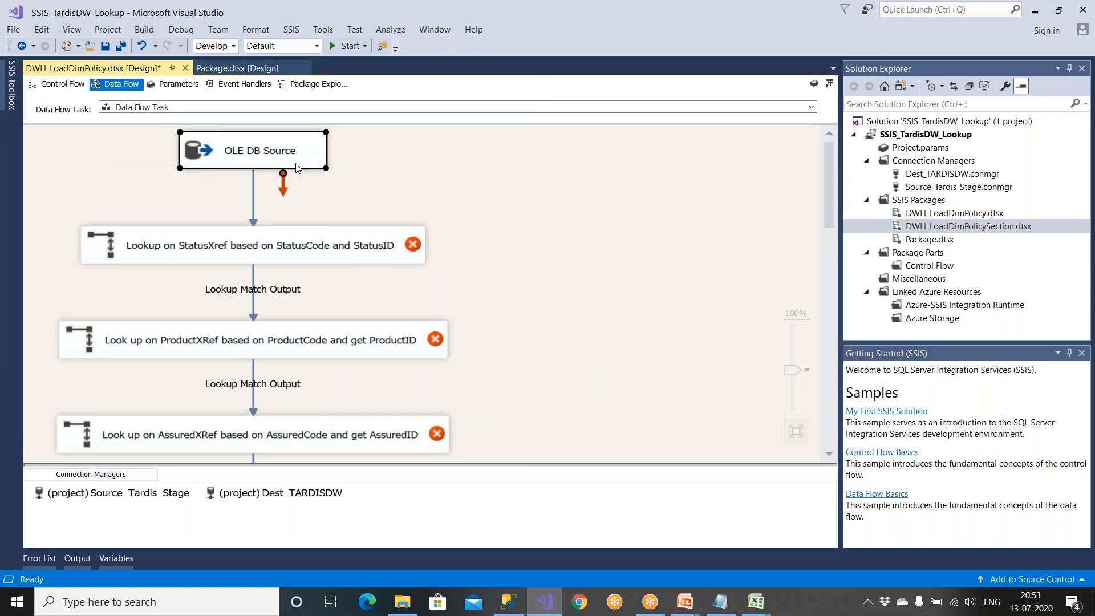
scroll(296, 167, "down", 12)
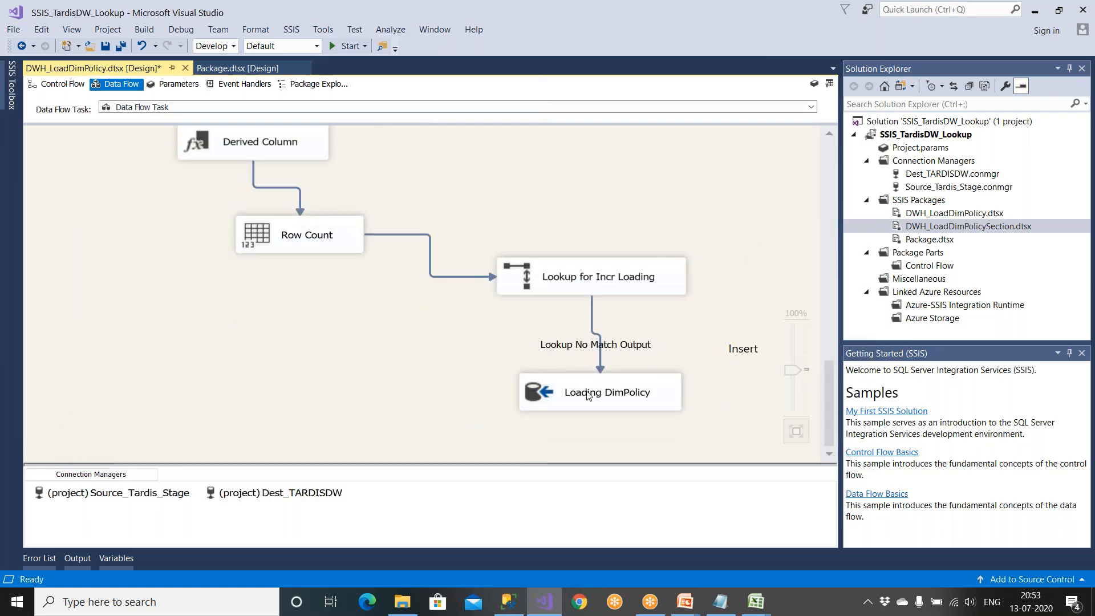
left_click(588, 396)
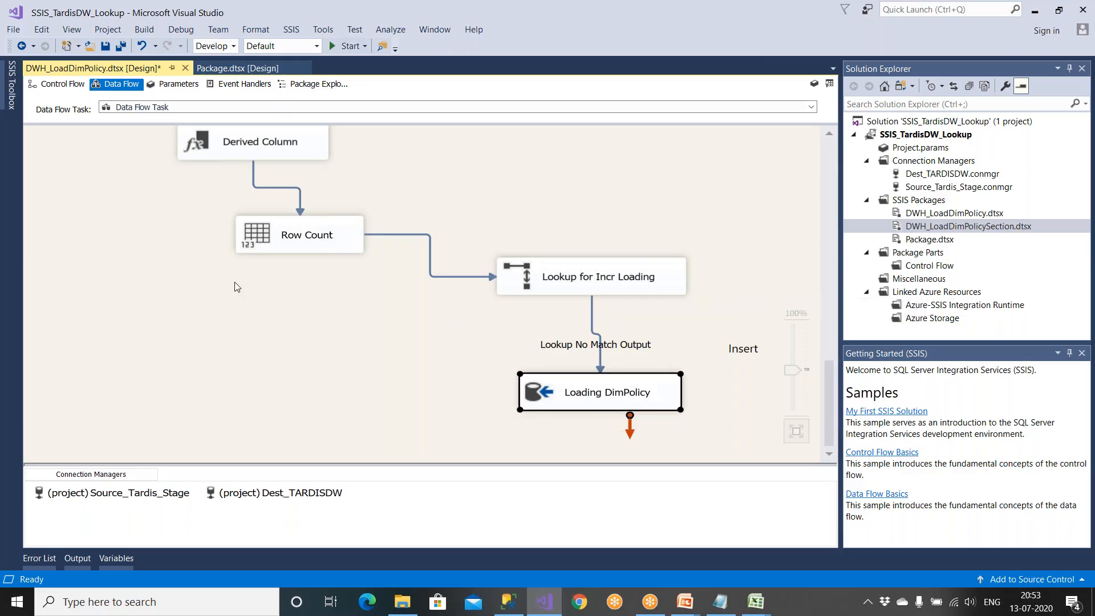
Add an OLE DB Command below Row Count and connect the Lookup Match Output of Lookup for Incr Loading to it
left_click(11, 95)
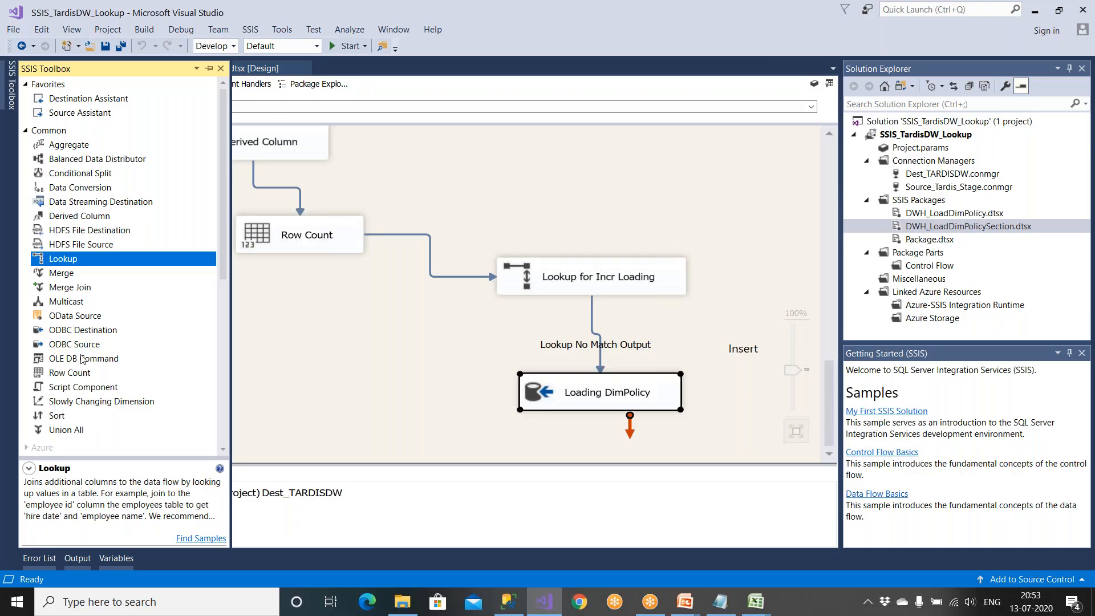
left_click_drag(85, 359, 306, 384)
left_click_drag(412, 393, 358, 378)
left_click(560, 280)
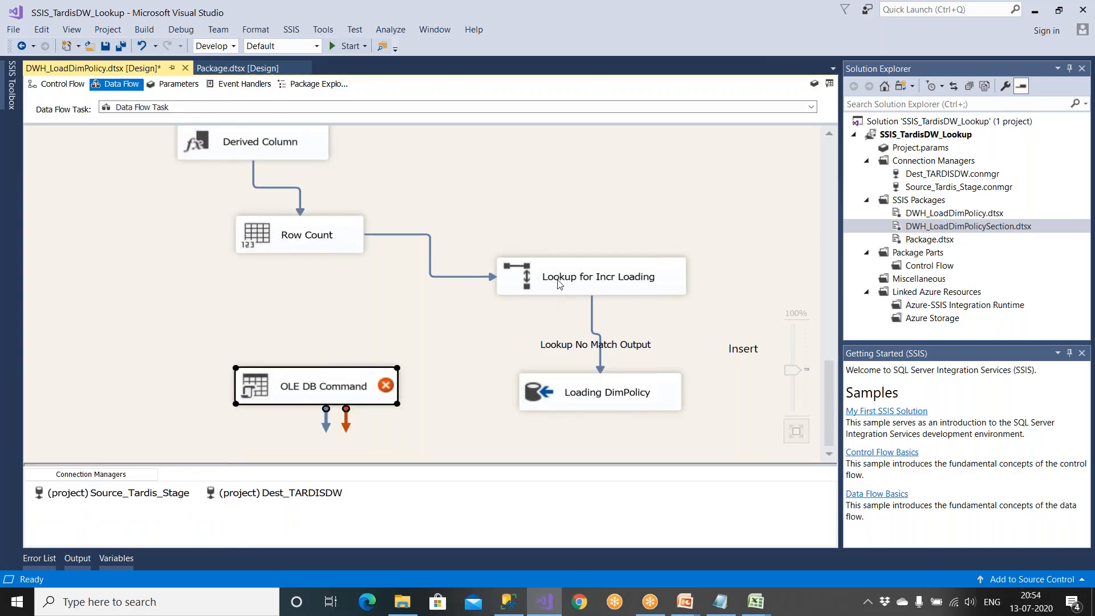
left_click_drag(600, 316, 397, 365)
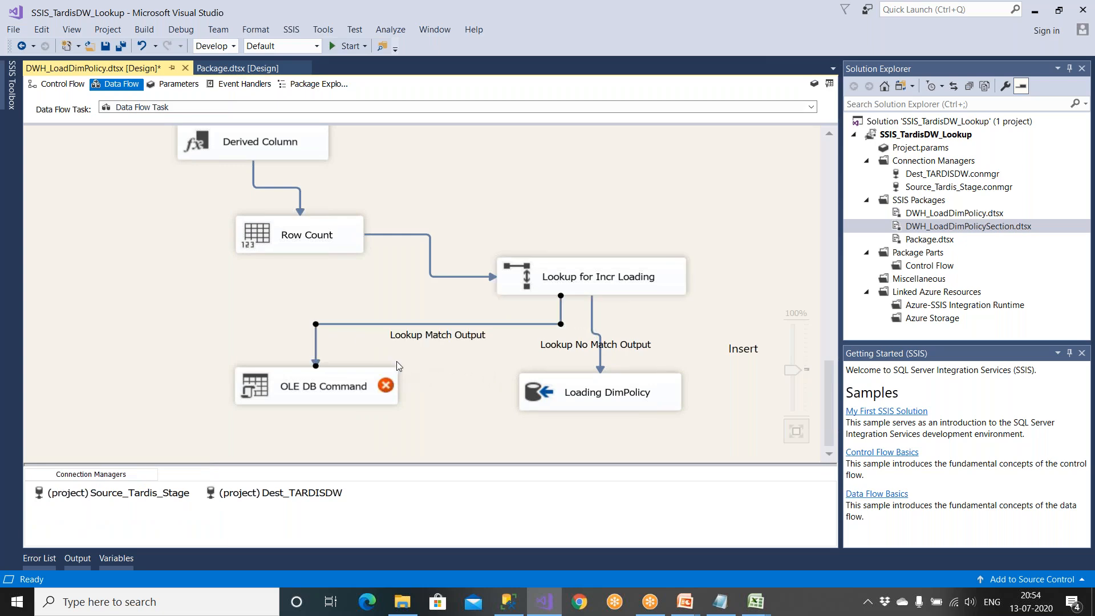
Set the OLE DB Command's connection manager to Dest_TARDISDW and open its SqlCommand property for editing
left_click(354, 403)
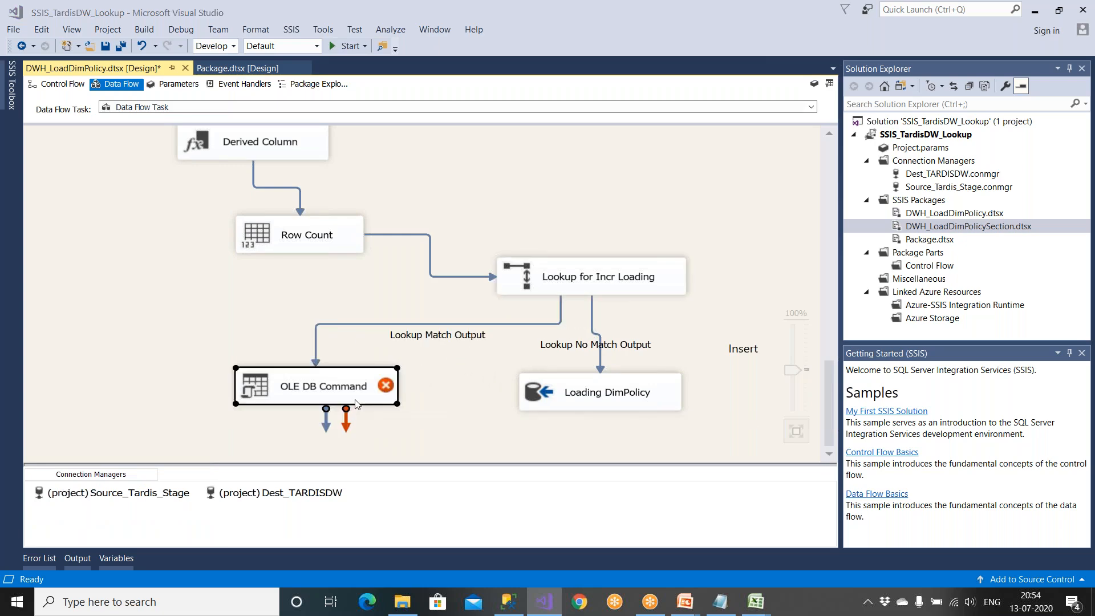
double_click(355, 404)
left_click(486, 215)
left_click(486, 215)
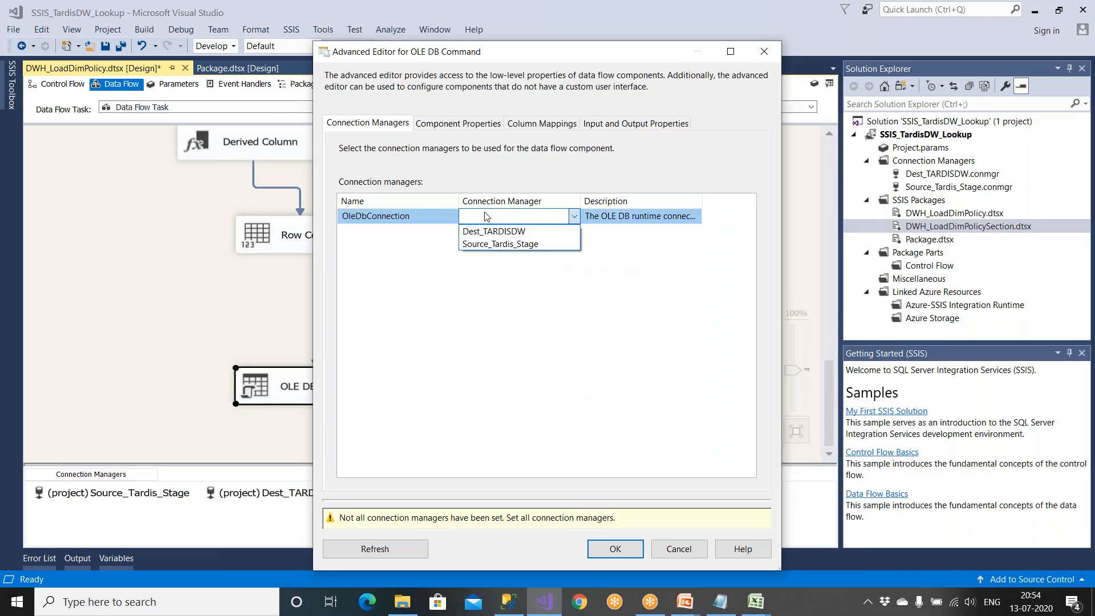
left_click(493, 233)
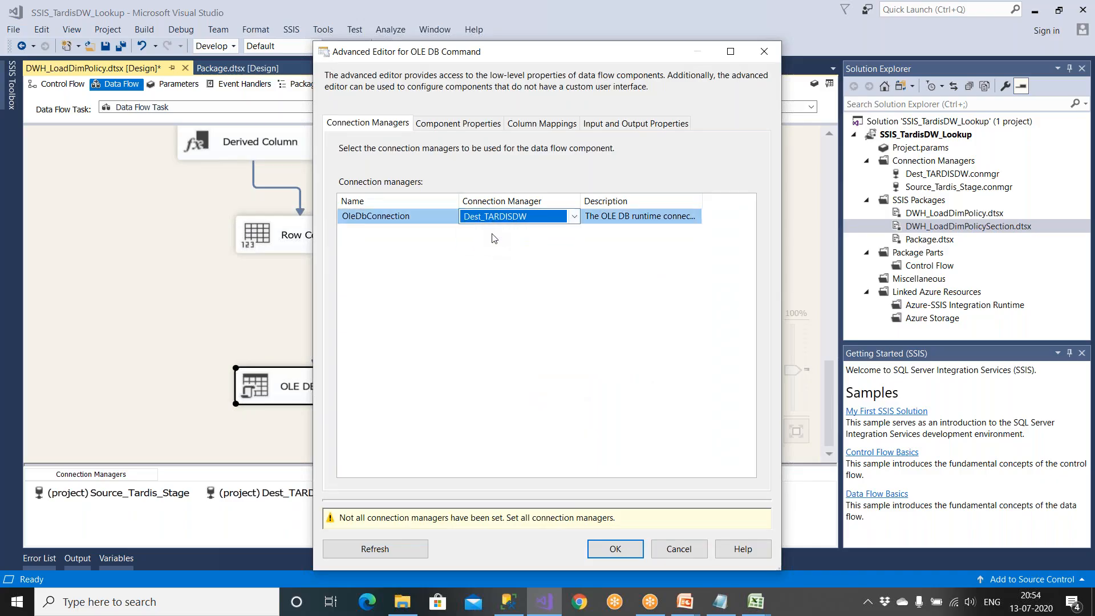
left_click(467, 126)
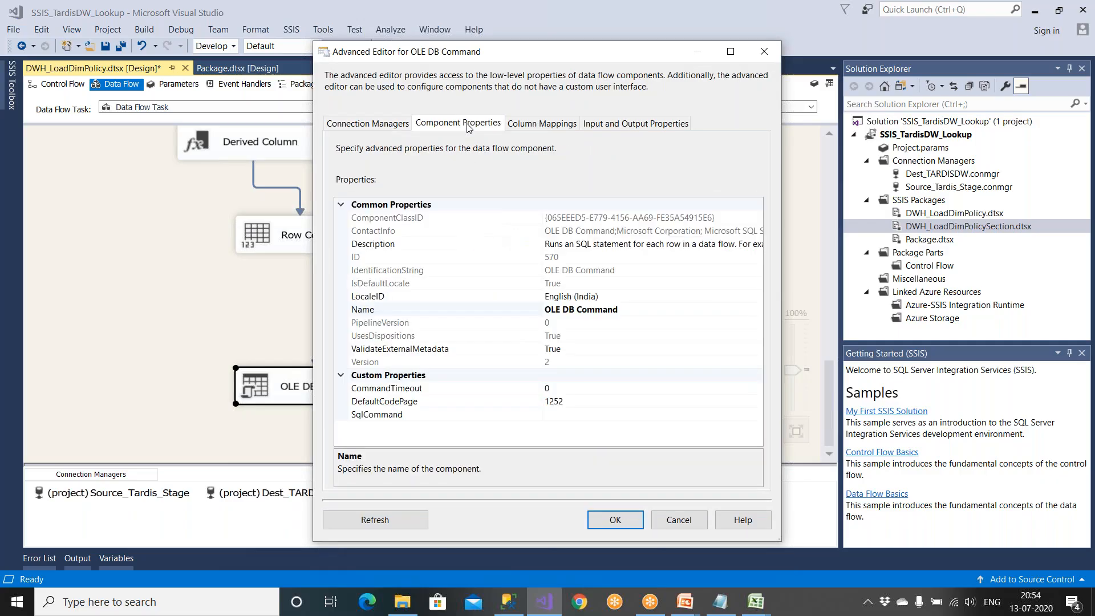
left_click(425, 421)
left_click(557, 416)
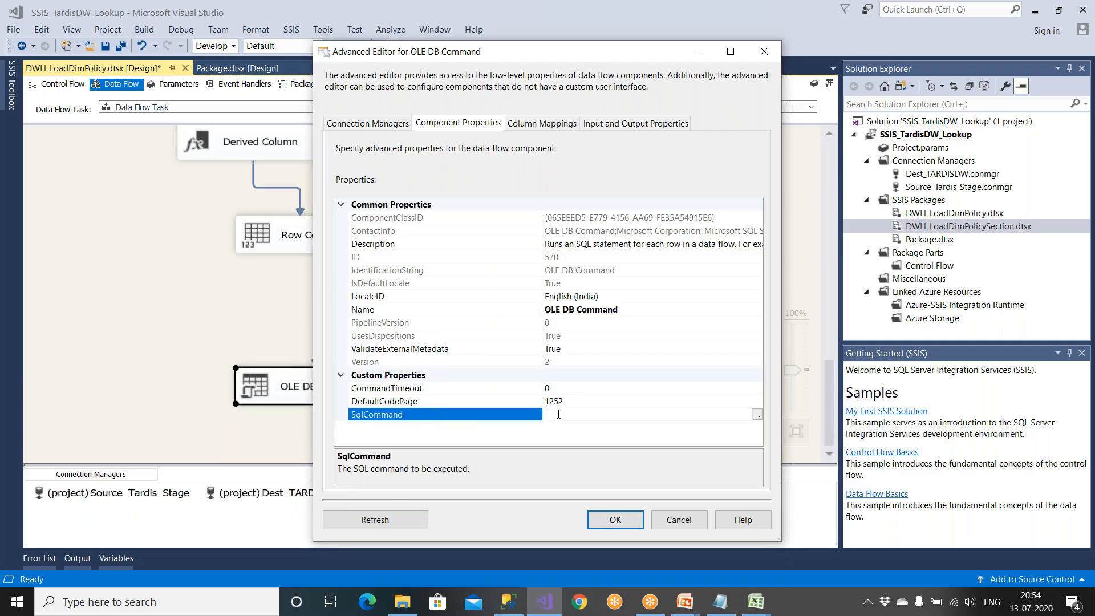
Switch to SQL Server Management Studio, run select * from Dimension.Policy in a new query, and highlight the MasterNumber and MasterSeq result columns
left_click(508, 602)
left_click(205, 50)
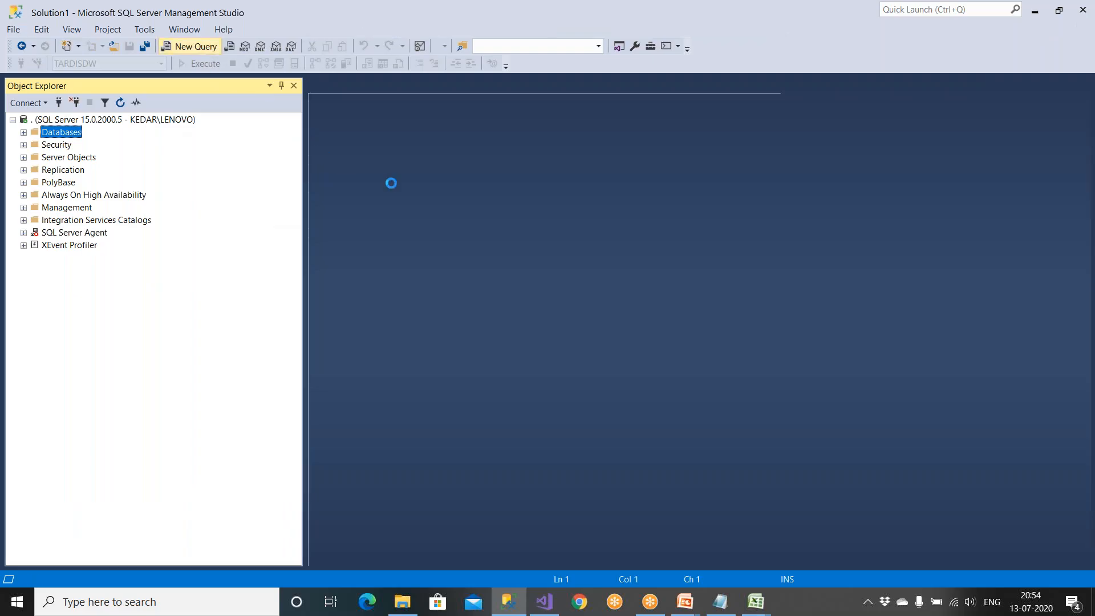
scroll(703, 317, "down", 5)
type("select * from Dim")
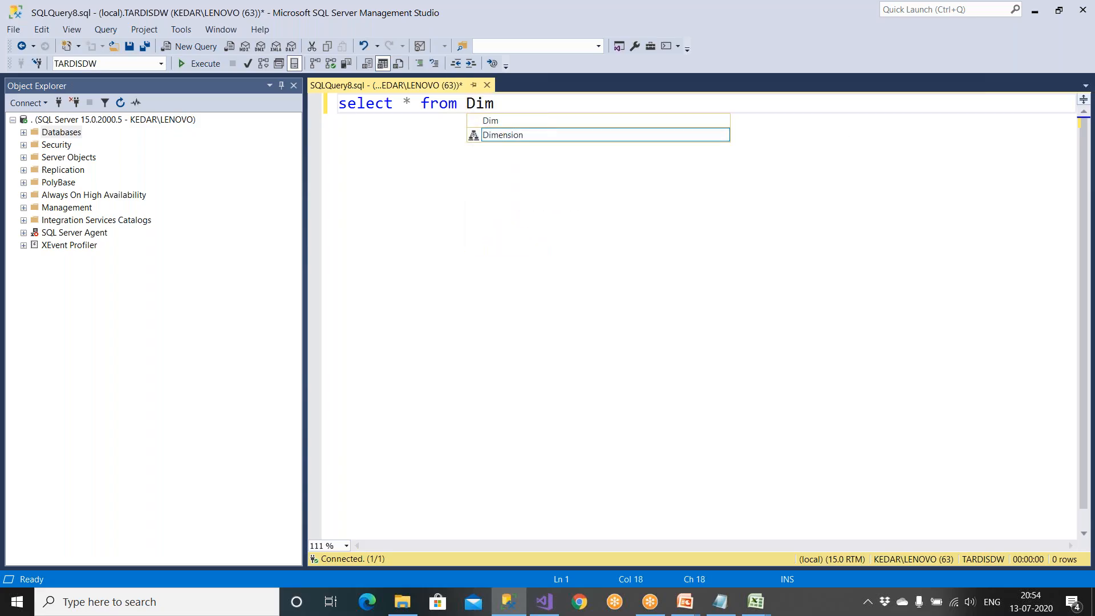
double_click(520, 139)
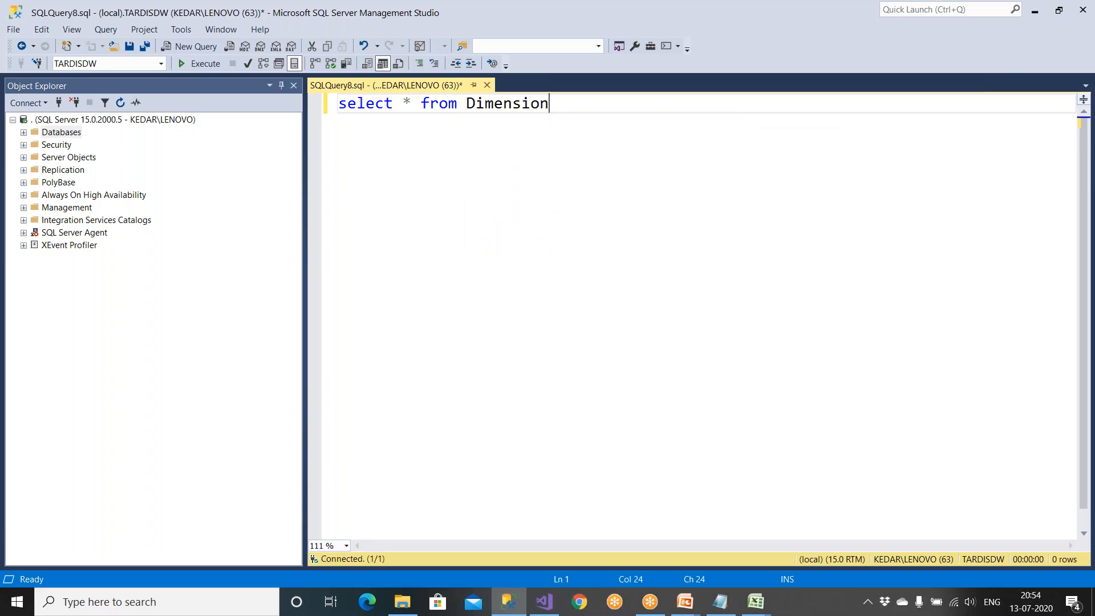
type(".P")
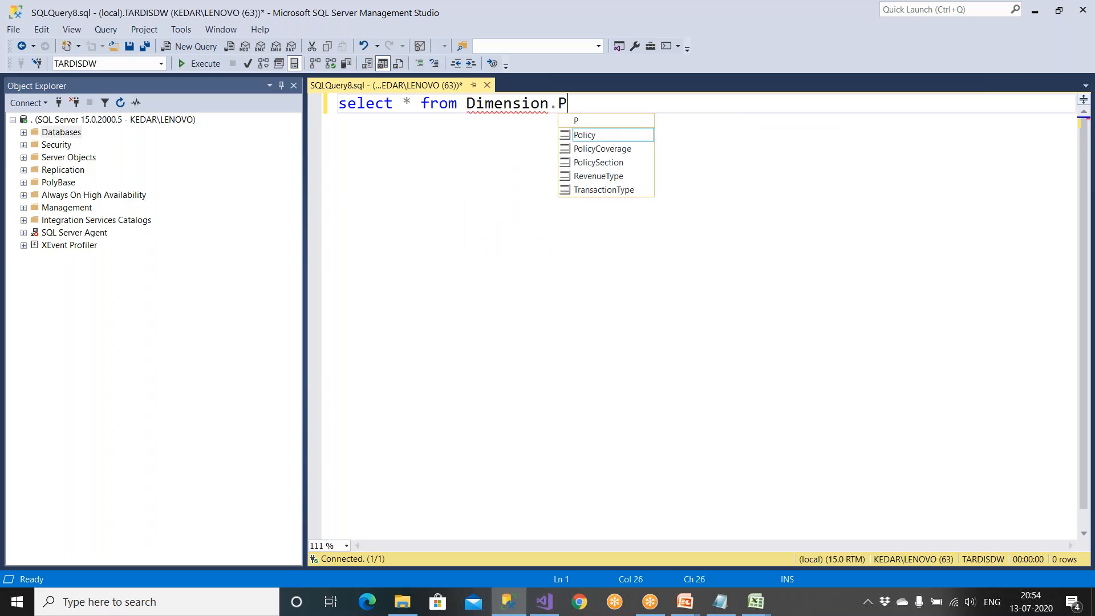
key("Down")
key("Down")
key("Up")
type("olicy")
key("F5")
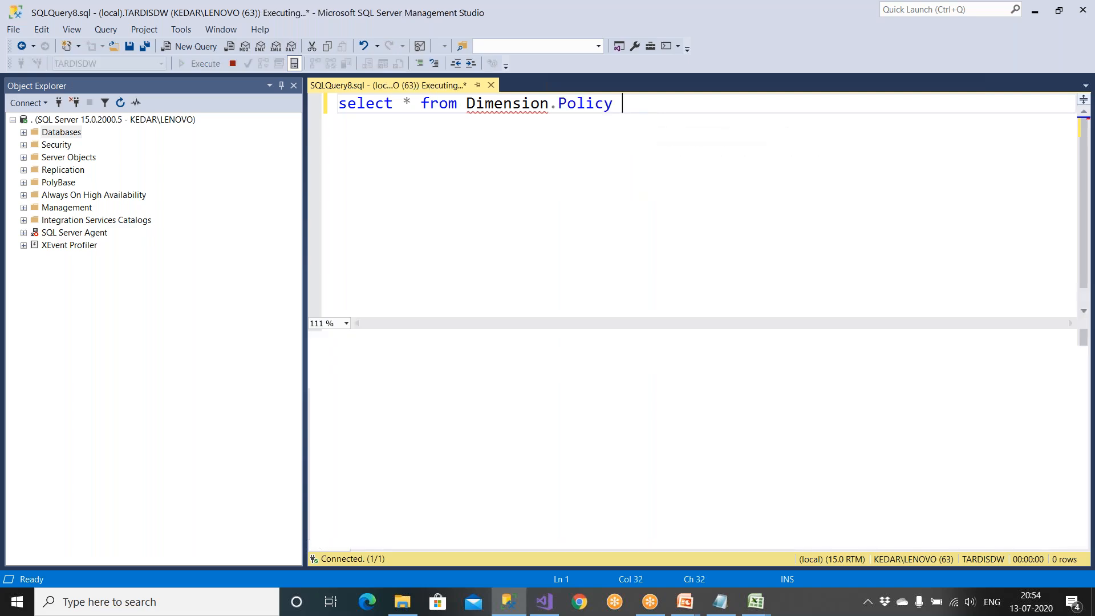
left_click_drag(388, 358, 447, 357)
left_click(491, 206)
Begin an update statement on Dimension.Policy with a Set line below the select query
left_click(624, 111)
key("Return")
key("Return")
key("Return")
type("update")
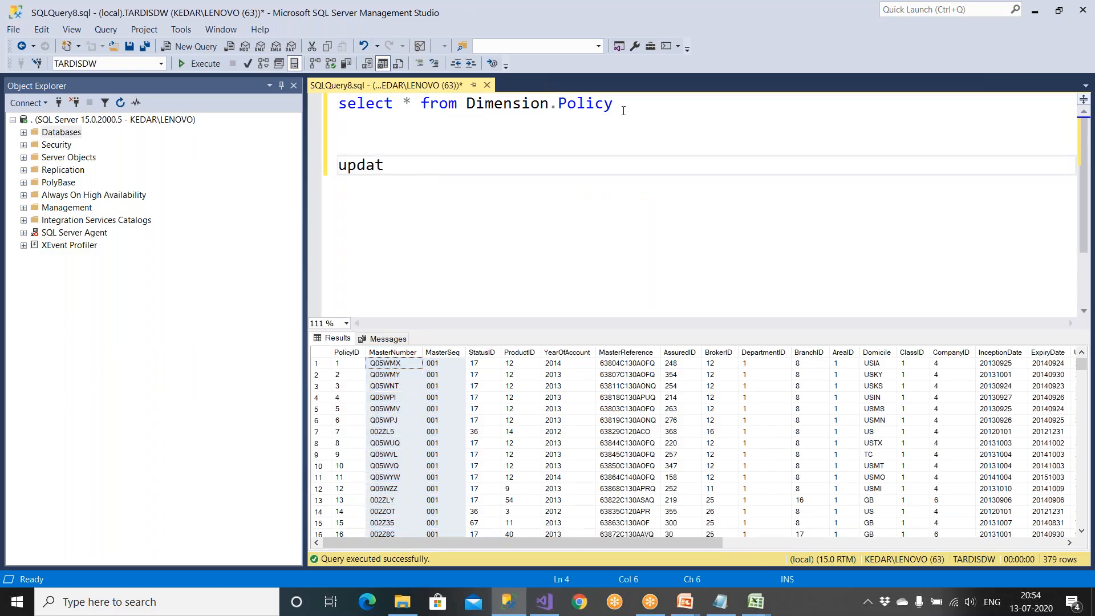
left_click_drag(465, 104, 615, 104)
key("ctrl+c")
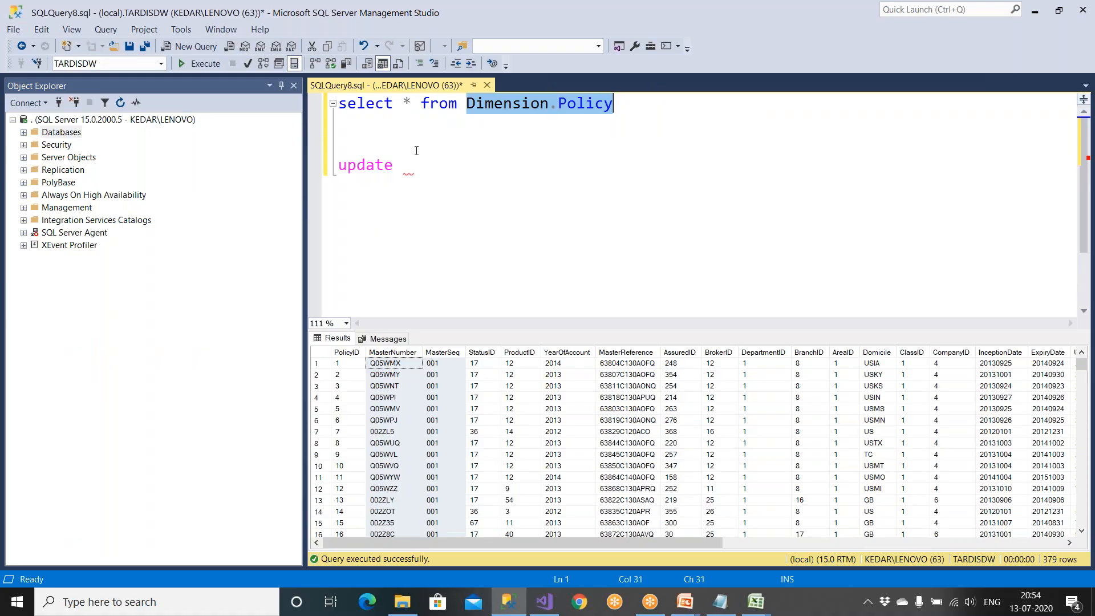
left_click(416, 164)
key("ctrl+v")
key("Return")
type("Set")
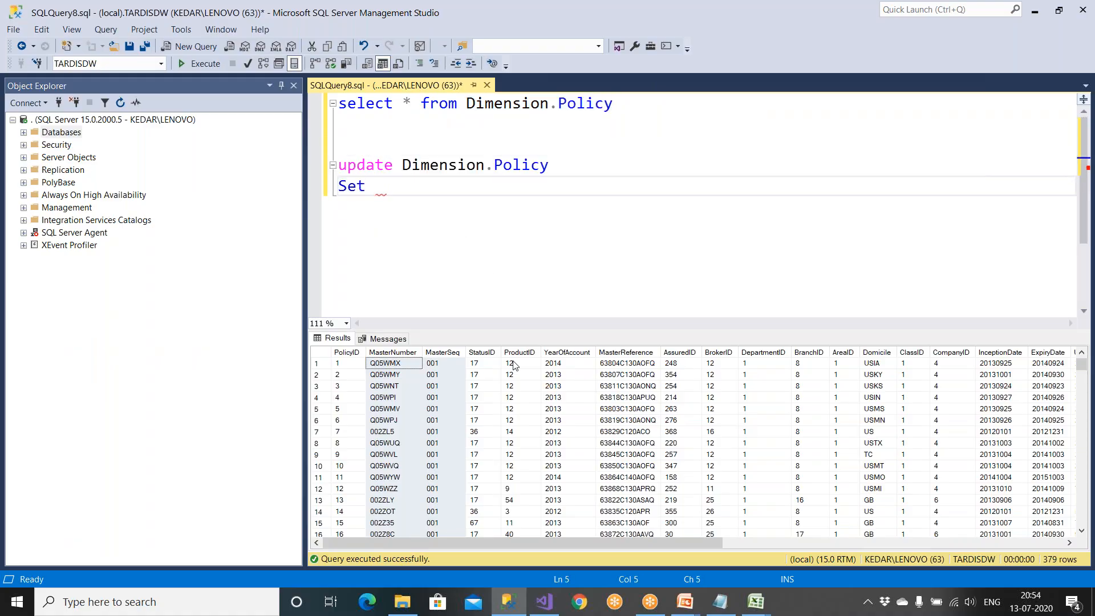
Examine the Dimension.Policy result columns from StatusID through SourceSystemID, plus the key columns MasterNumber and MasterSeq
left_click(482, 353)
left_click(519, 352)
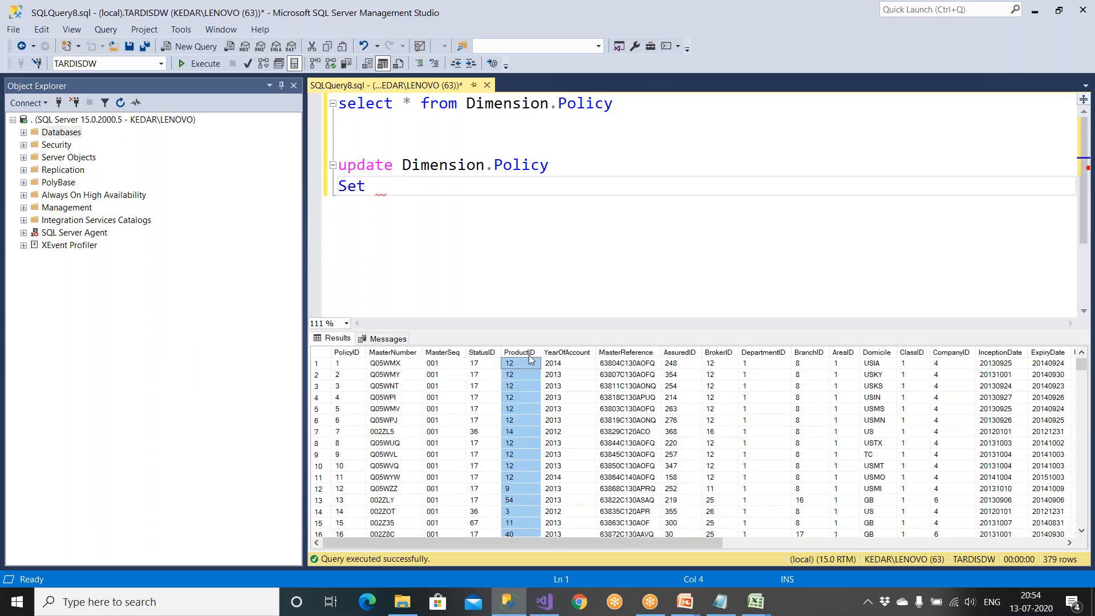
left_click(567, 353)
left_click(626, 353)
left_click(679, 352)
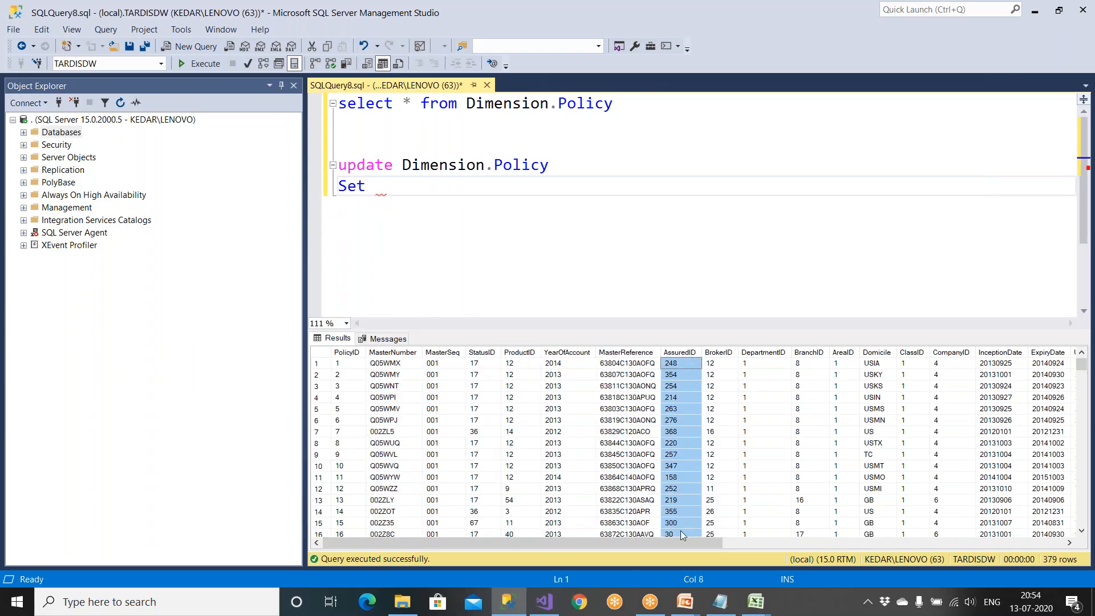
left_click_drag(684, 541, 1071, 541)
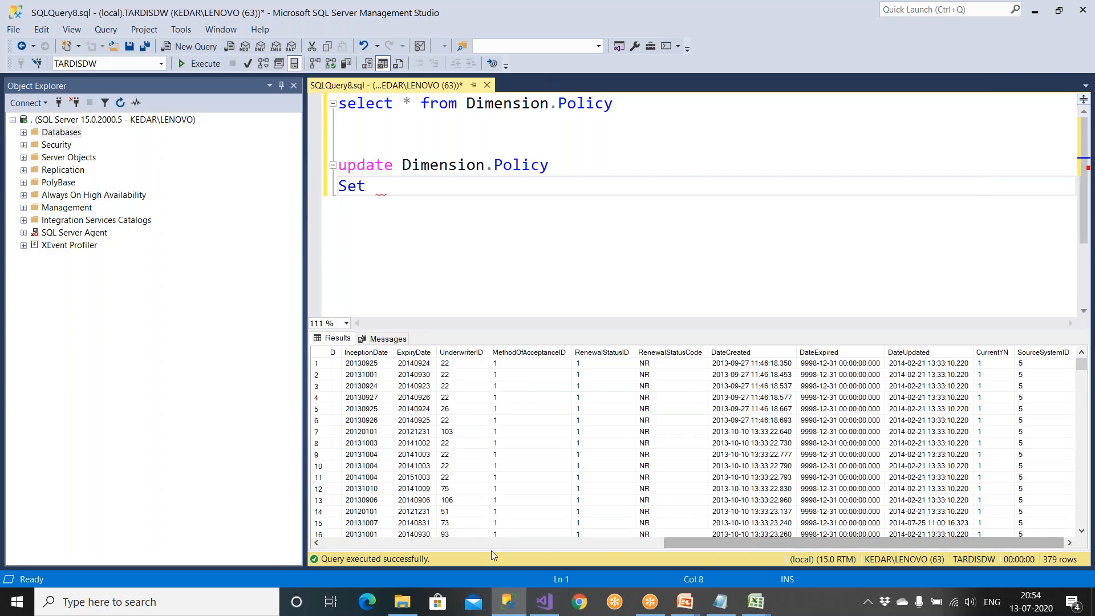
left_click(426, 543)
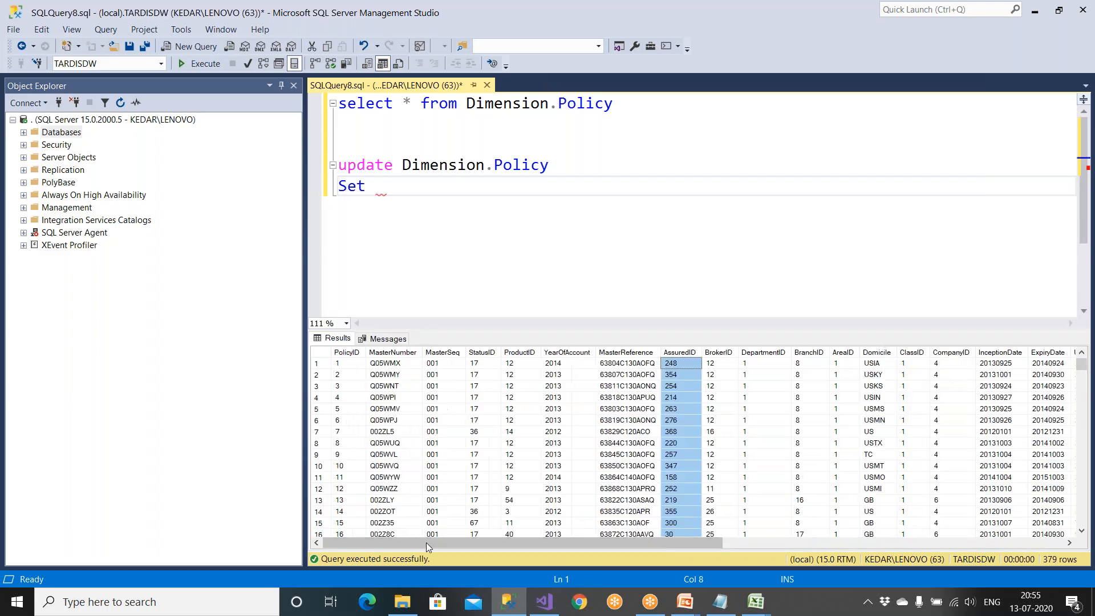
left_click(392, 356)
left_click(445, 362)
Add a where line to the update statement and paste in the first row's MasterNumber and MasterSeq cells, copied with headers
left_click(388, 186)
key("Return")
type("where")
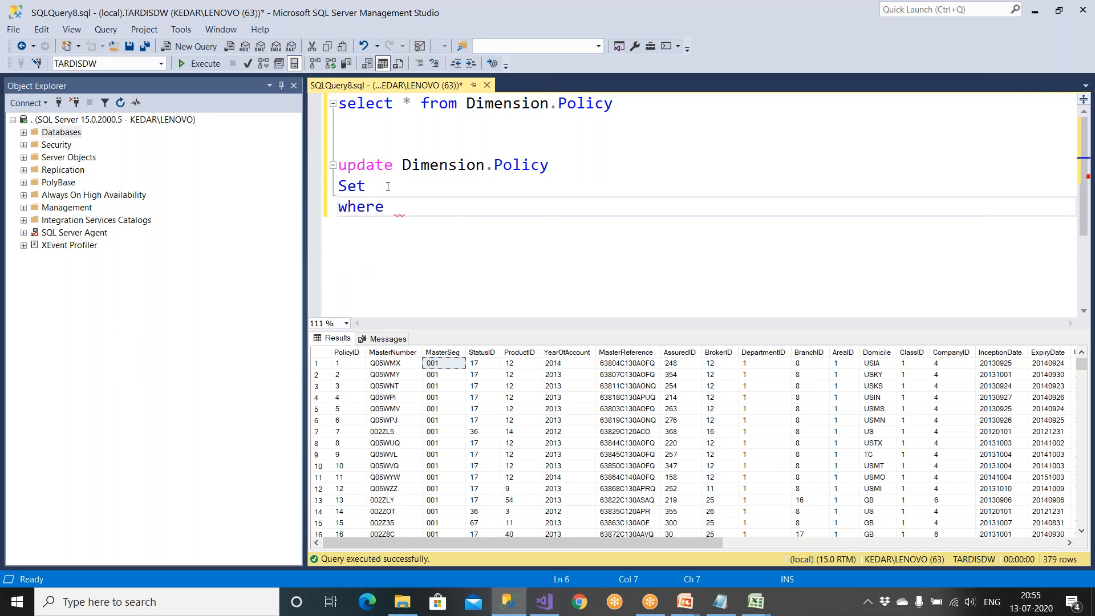
left_click(394, 365, "shift")
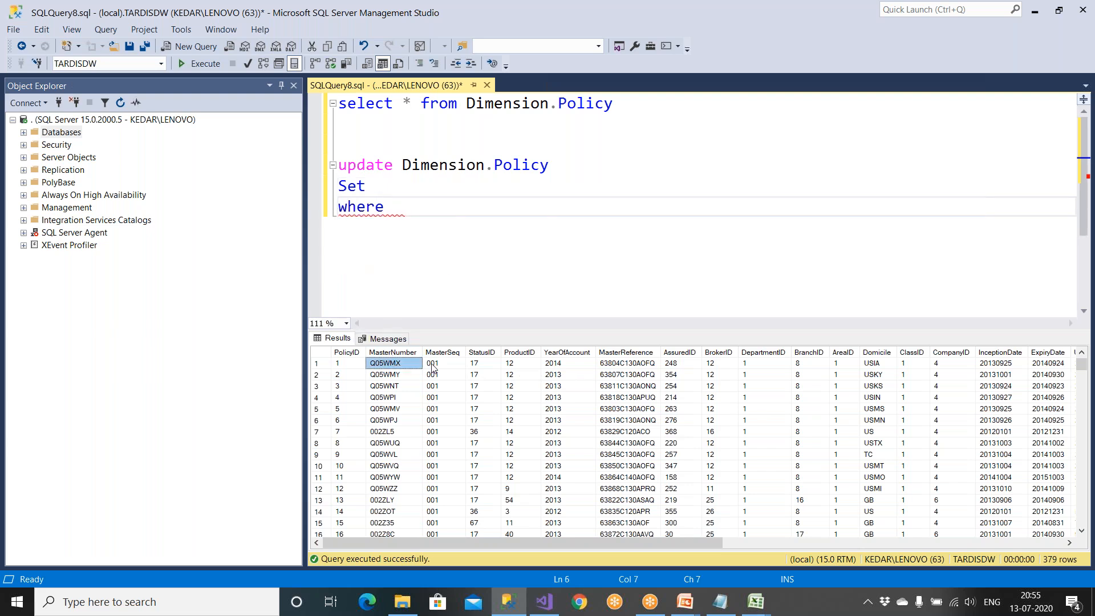
right_click(433, 364)
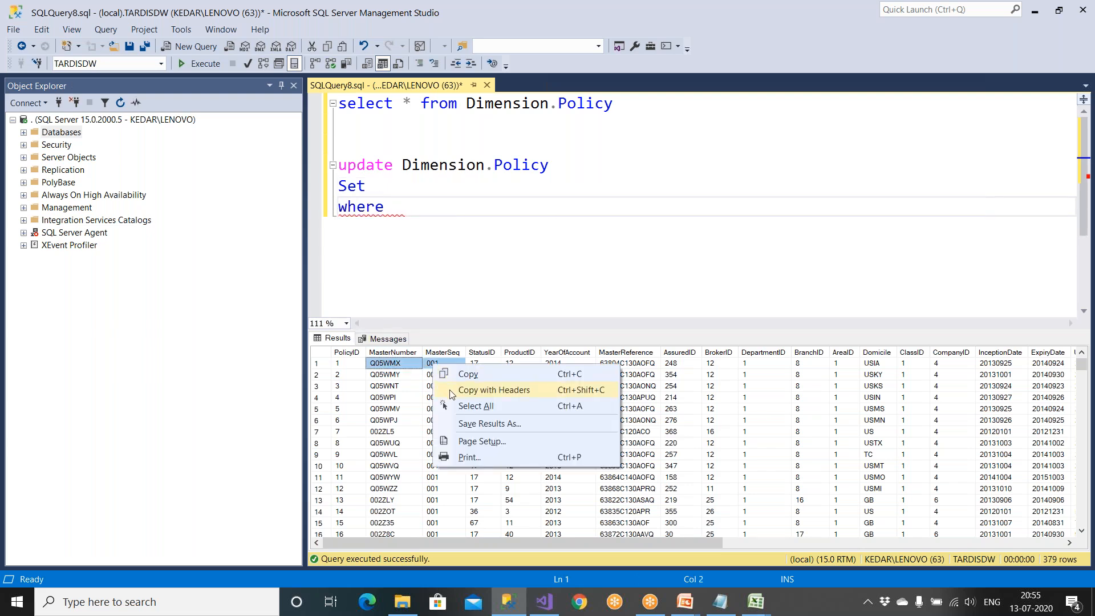
left_click(454, 394)
left_click(408, 209)
key("ctrl+v")
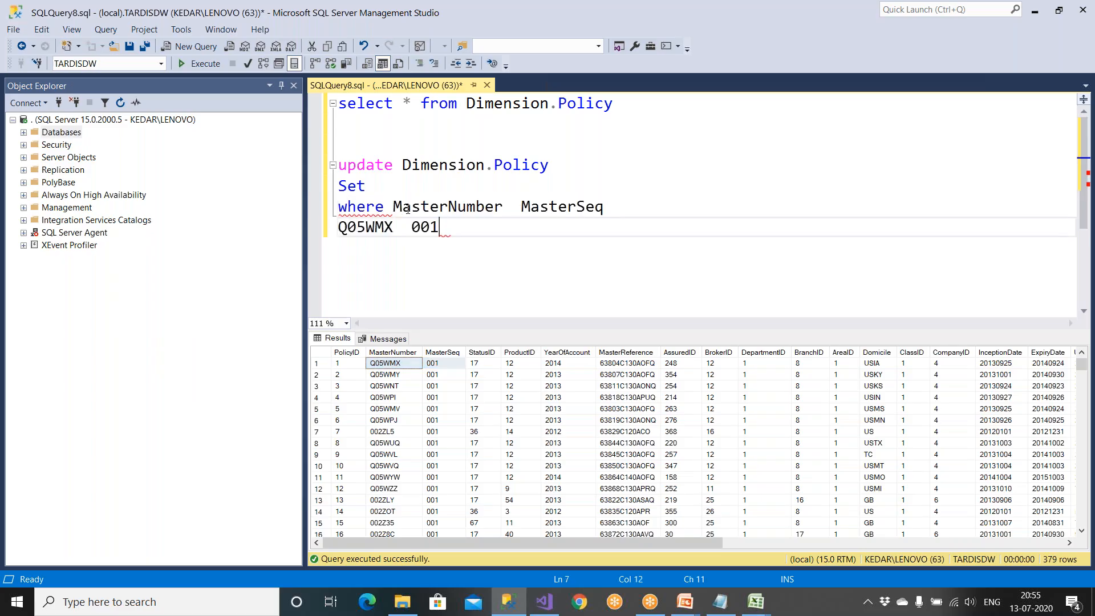
Complete the where condition as MasterNumber = ? and MasterSeq = ?
left_click(504, 206)
type("= ")
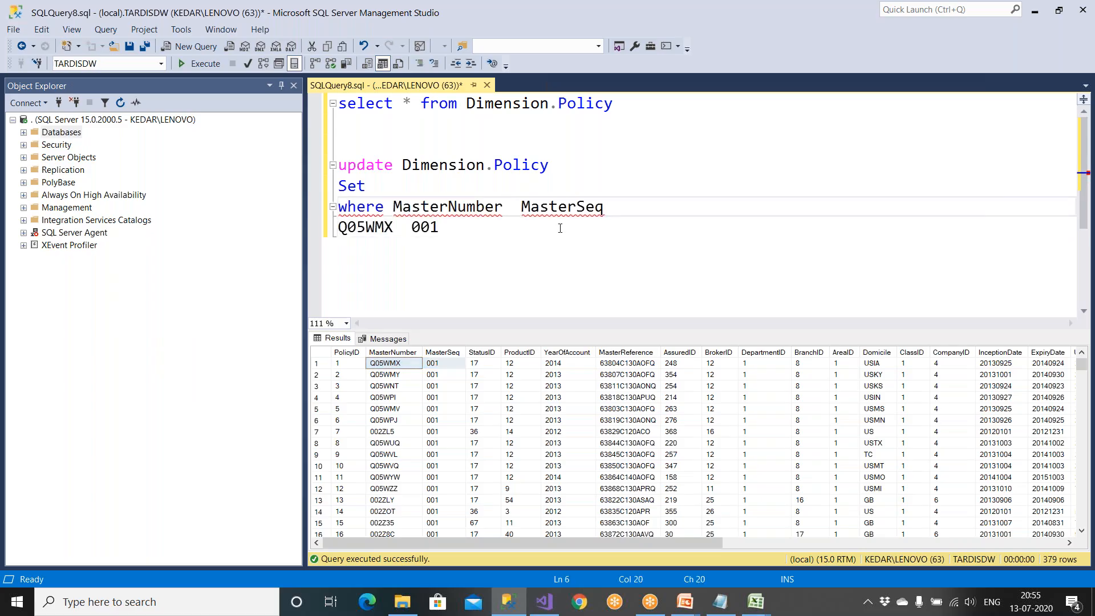
type("? and")
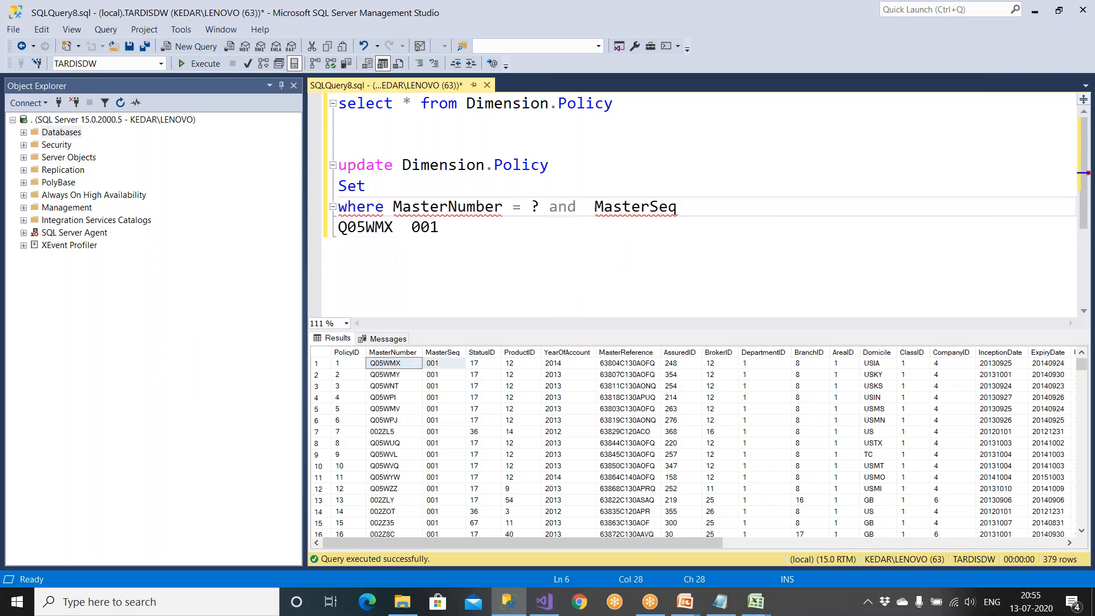
left_click(705, 210)
type("= ?")
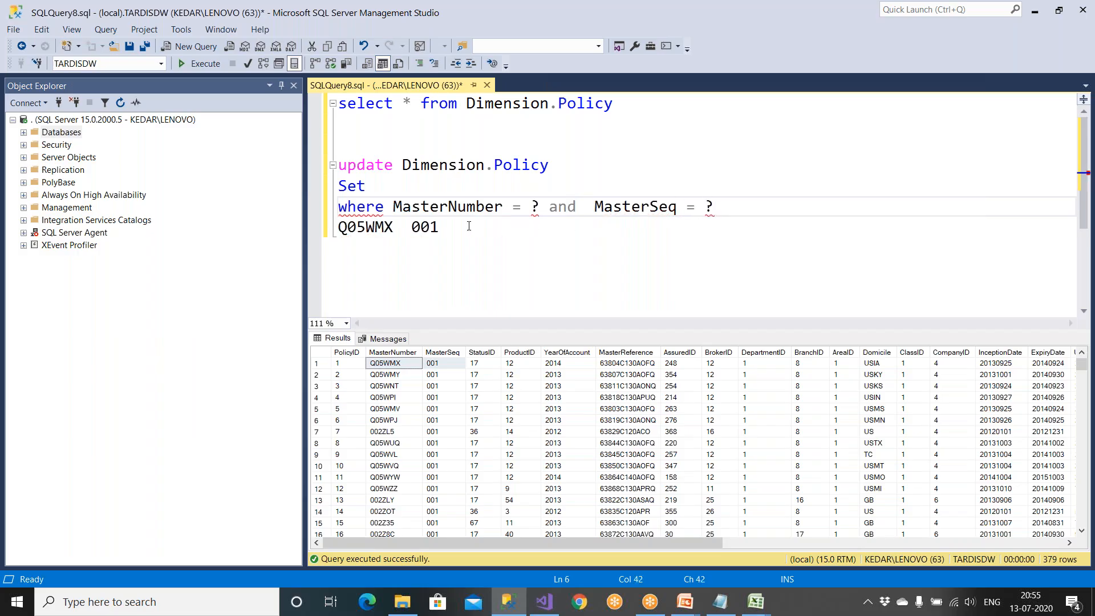
Delete the leftover value line below the where clause, and paste the first result row's StatusID through SourceSystemID cells, copied with headers, after Set
left_click_drag(469, 227, 307, 224)
key("Delete")
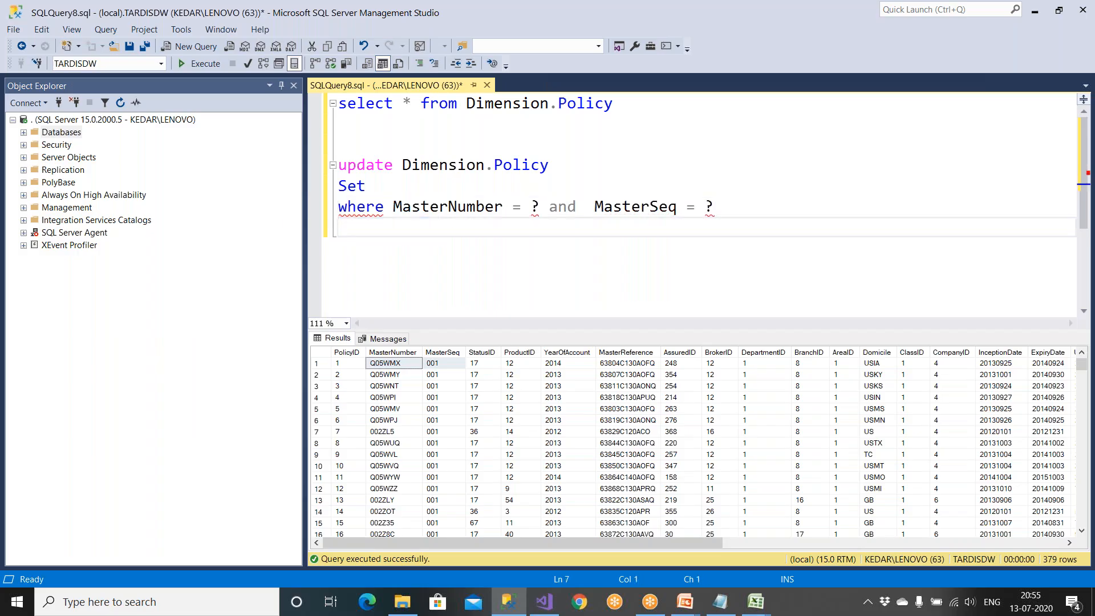
left_click(487, 368)
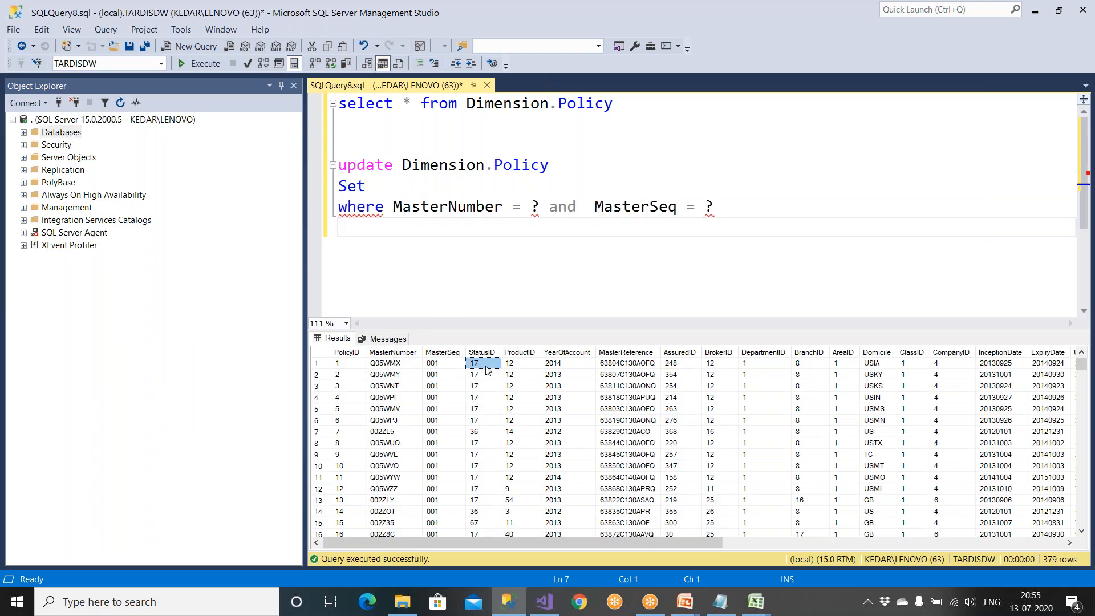
left_click_drag(620, 540, 1030, 541)
left_click(1042, 367)
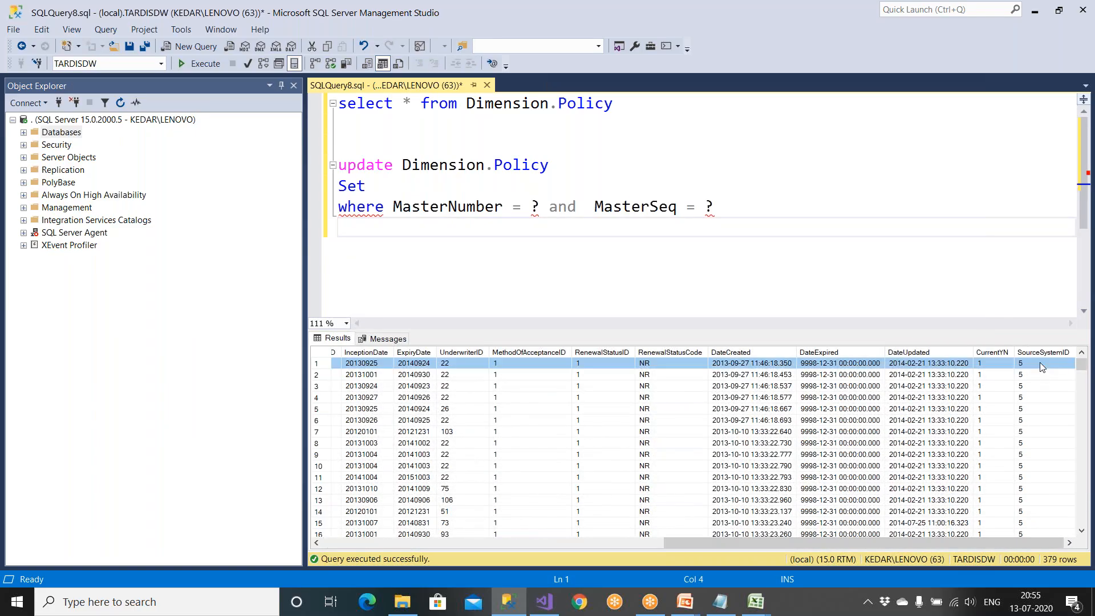
right_click(1038, 367)
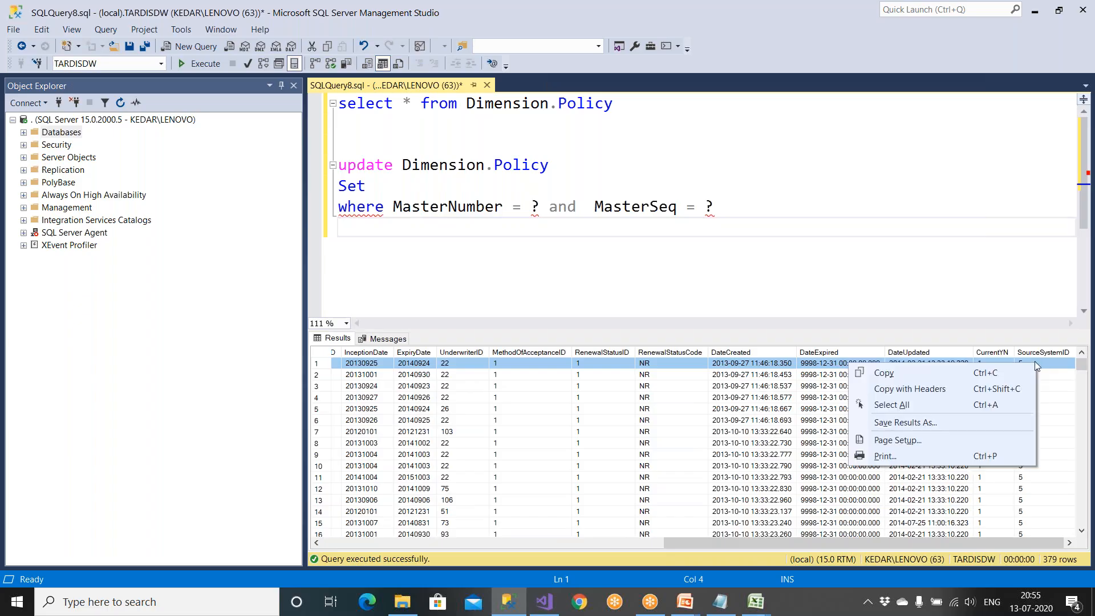
left_click(912, 390)
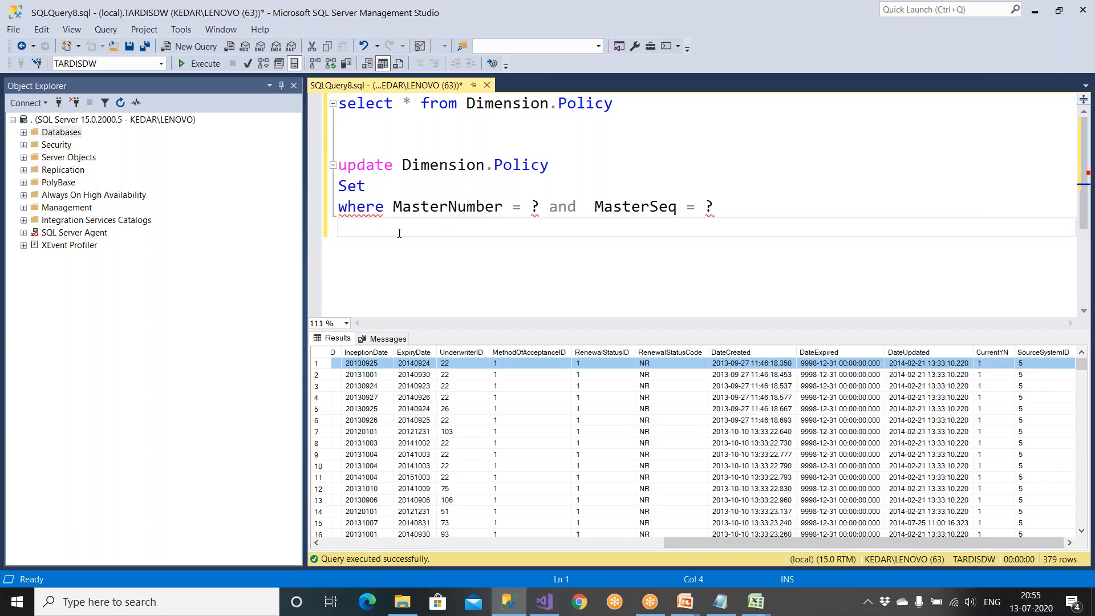
left_click(382, 189)
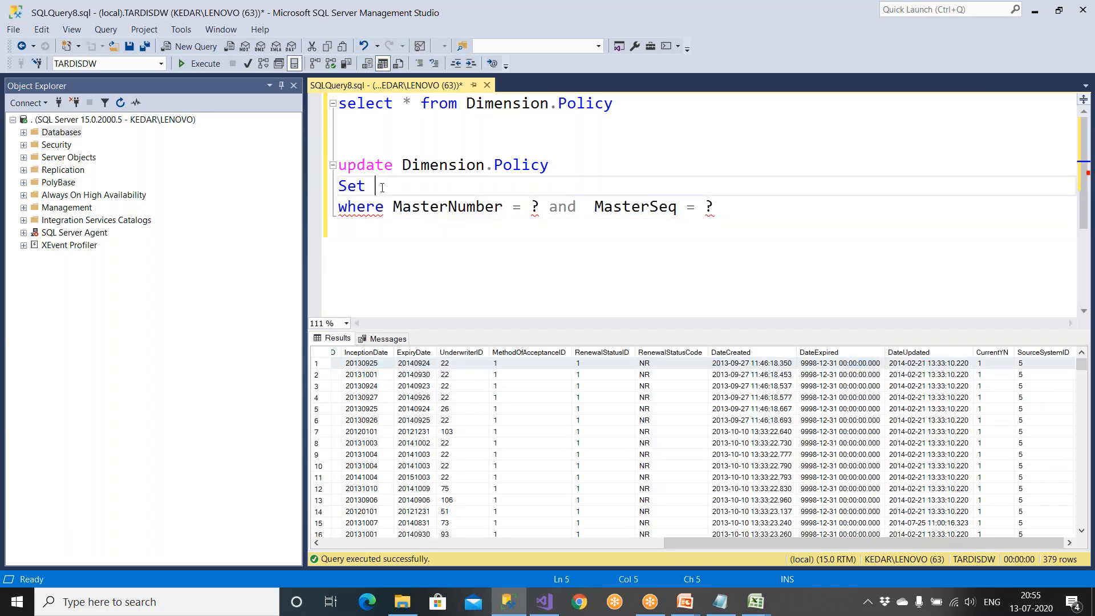
key("ctrl+v")
Auto-hide Object Explorer and delete the pasted row of values, keeping only the column names after Set
left_click(281, 89)
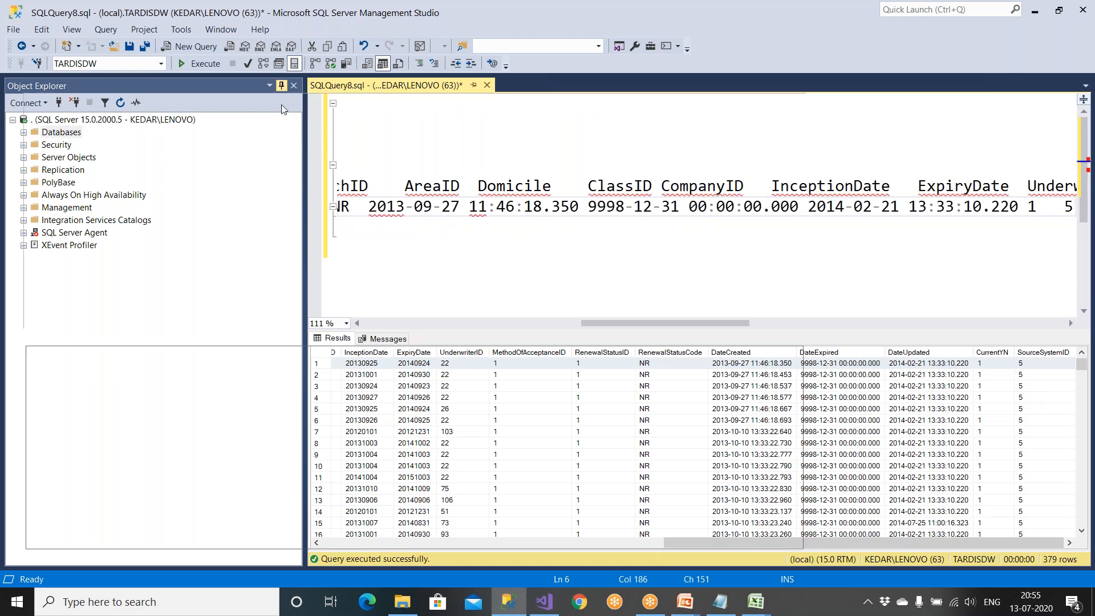
scroll(113, 234, "left", 5)
left_click(58, 208)
left_click_drag(399, 324, 1033, 324)
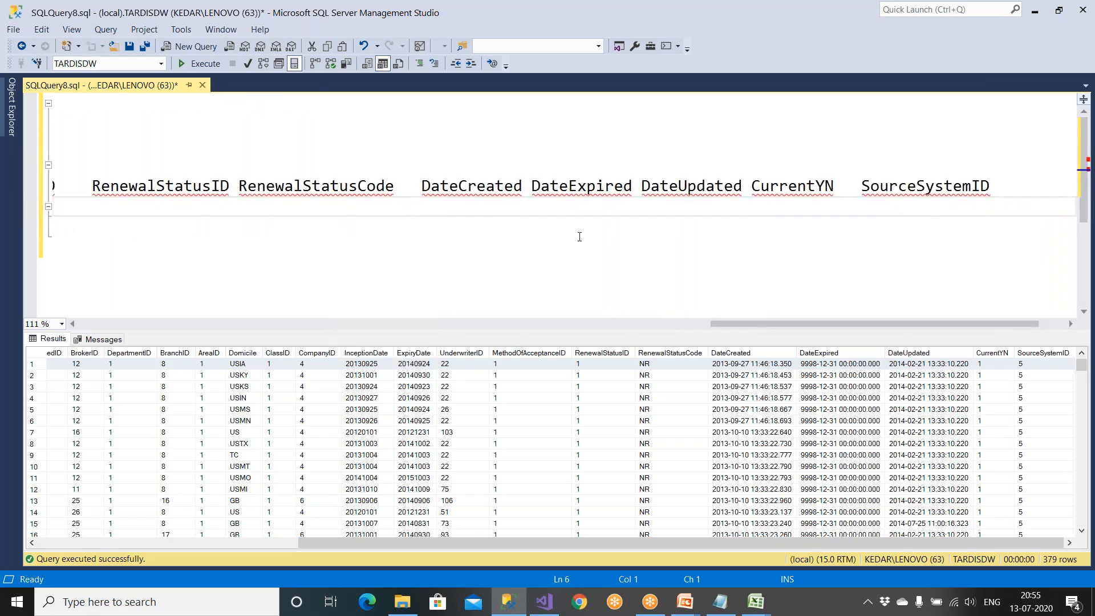
left_click(243, 323)
left_click(804, 209, "shift")
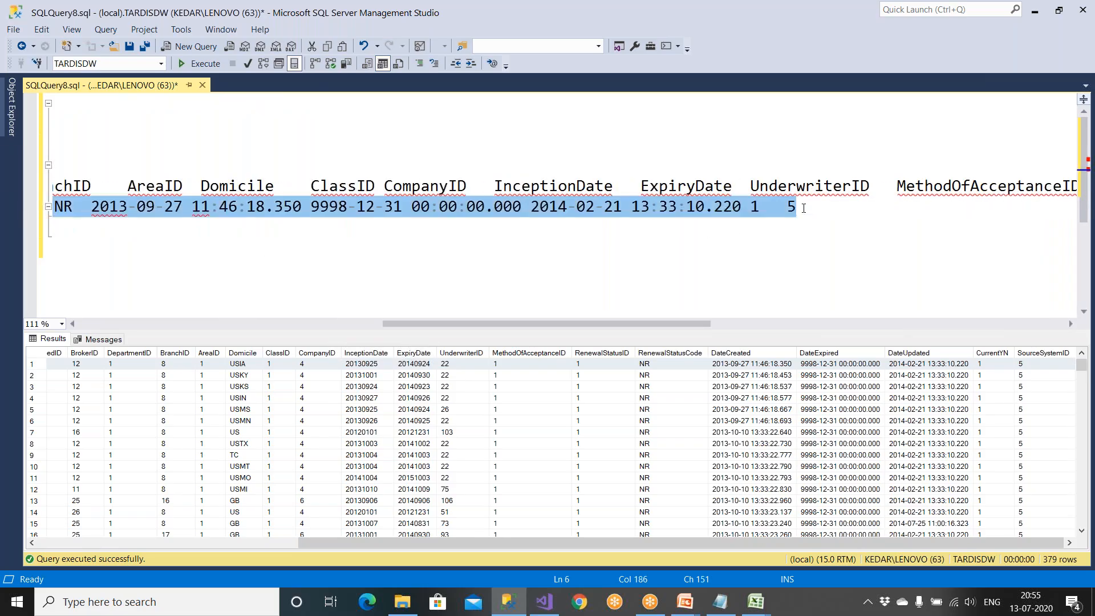
key("Delete")
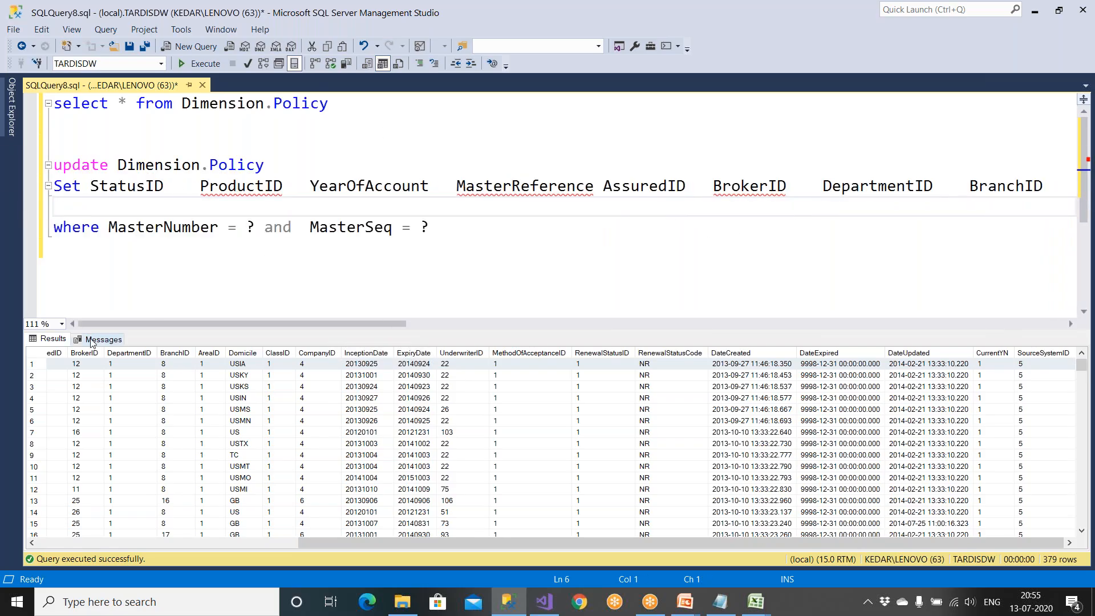
Remove StatusID and ProductID from the update statement's Set column list
left_click(169, 545)
left_click(165, 186)
type("=")
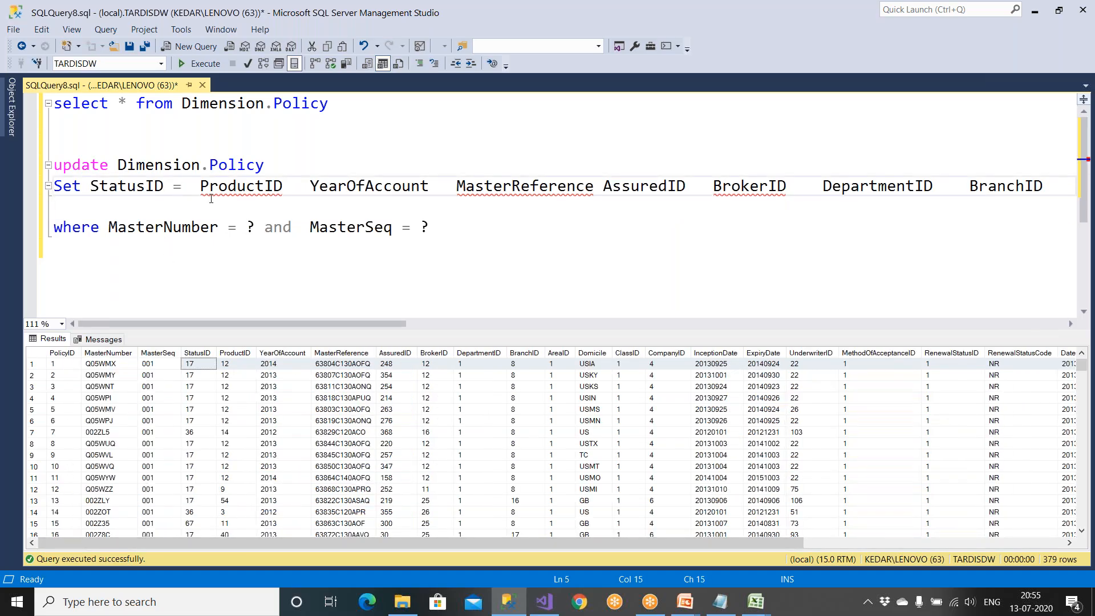
left_click_drag(91, 187, 296, 188)
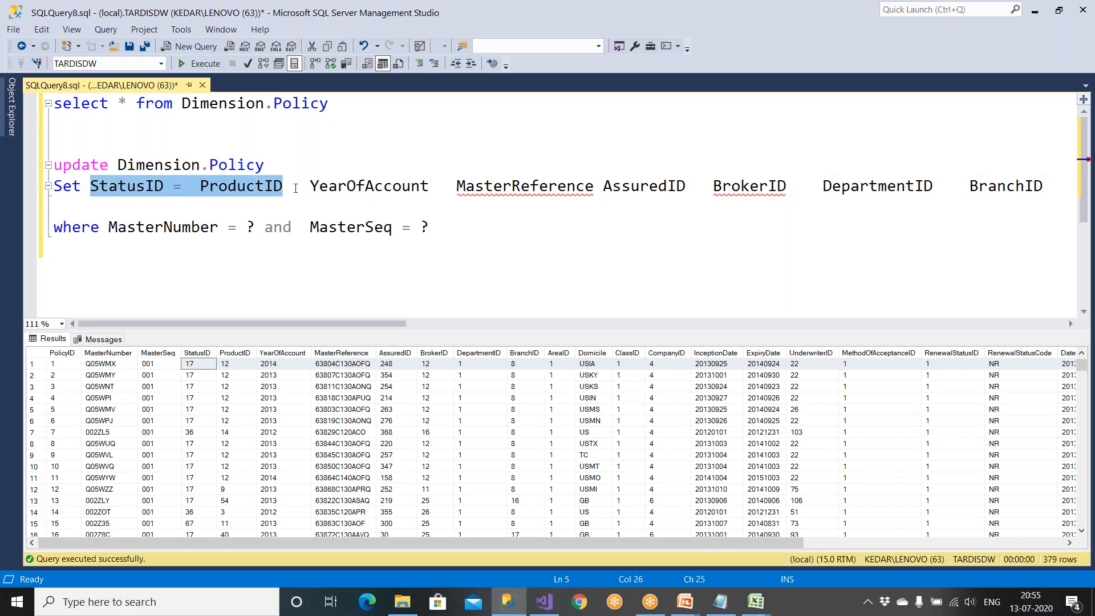
key("Delete")
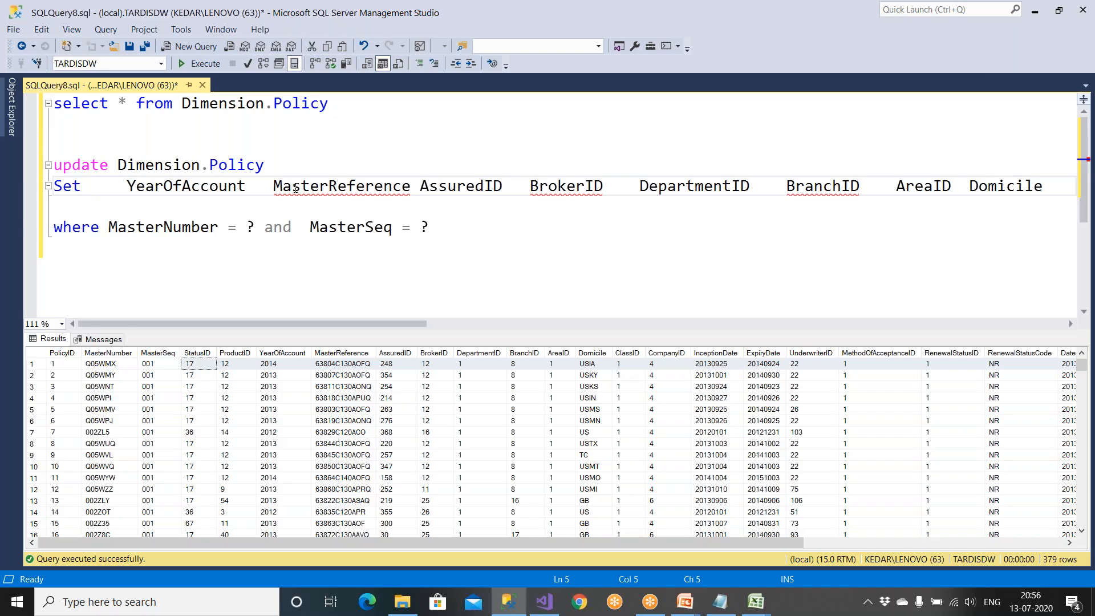
Remove AssuredID, BrokerID, DepartmentID, BranchID, AreaID, ClassID and CompanyID from the Set column list
mouse_move(296, 190)
left_click_drag(426, 185, 606, 186)
key("Delete")
left_click_drag(456, 186, 771, 192)
key("Delete")
left_click_drag(604, 188, 760, 188)
key("Delete")
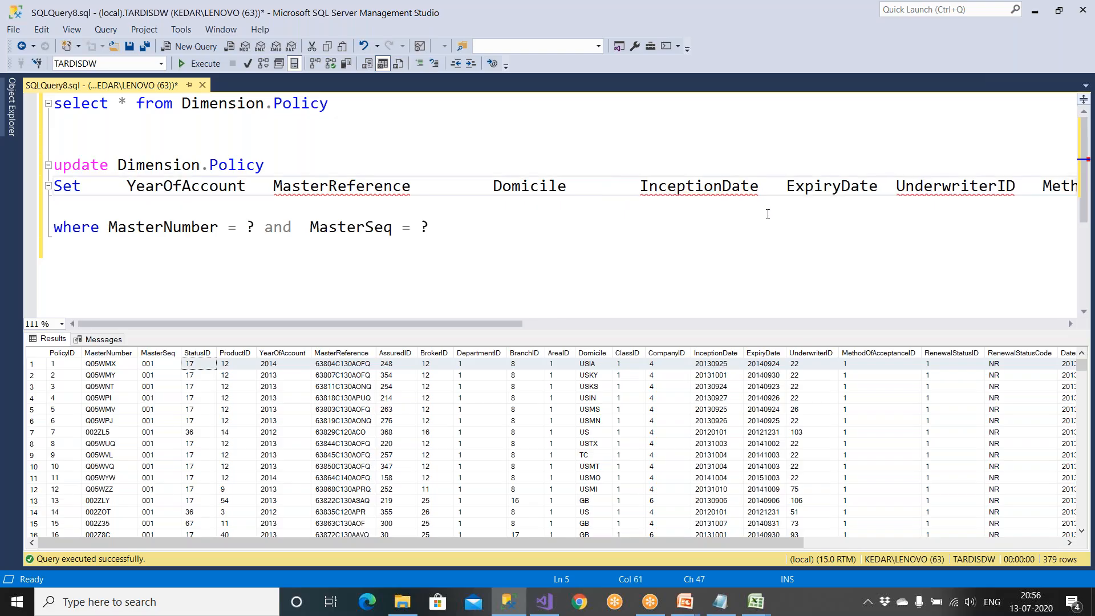
Remove UnderwriterID and MethodOfAcceptanceID from the Set column list
left_click_drag(523, 324, 628, 322)
left_click_drag(654, 188, 775, 188)
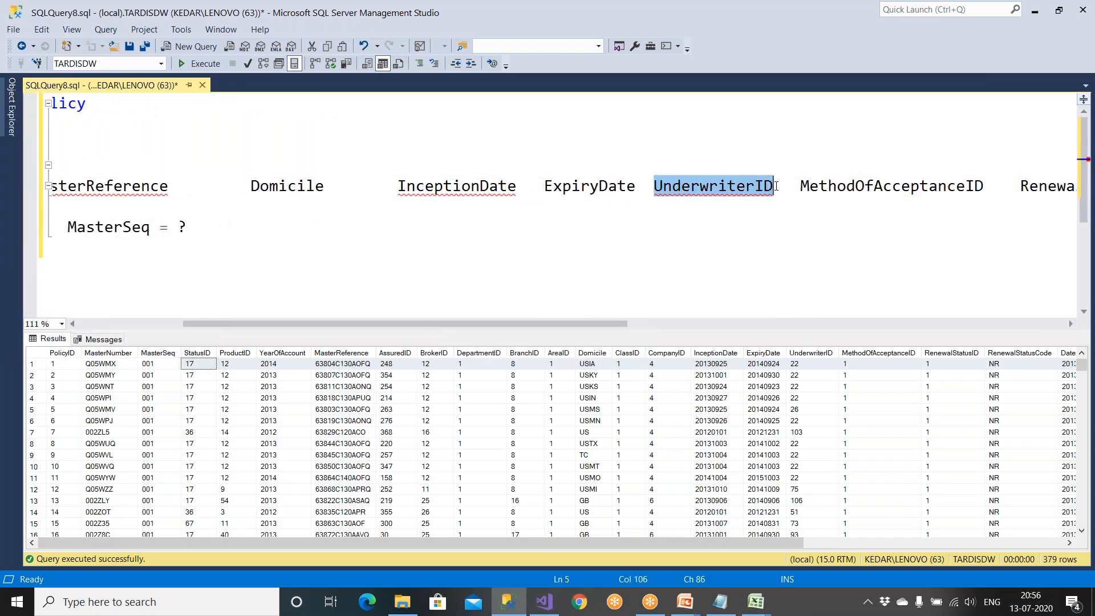
key("Delete")
left_click_drag(692, 189, 913, 186)
key("Delete")
left_click_drag(682, 324, 776, 312)
left_click_drag(578, 190, 705, 199)
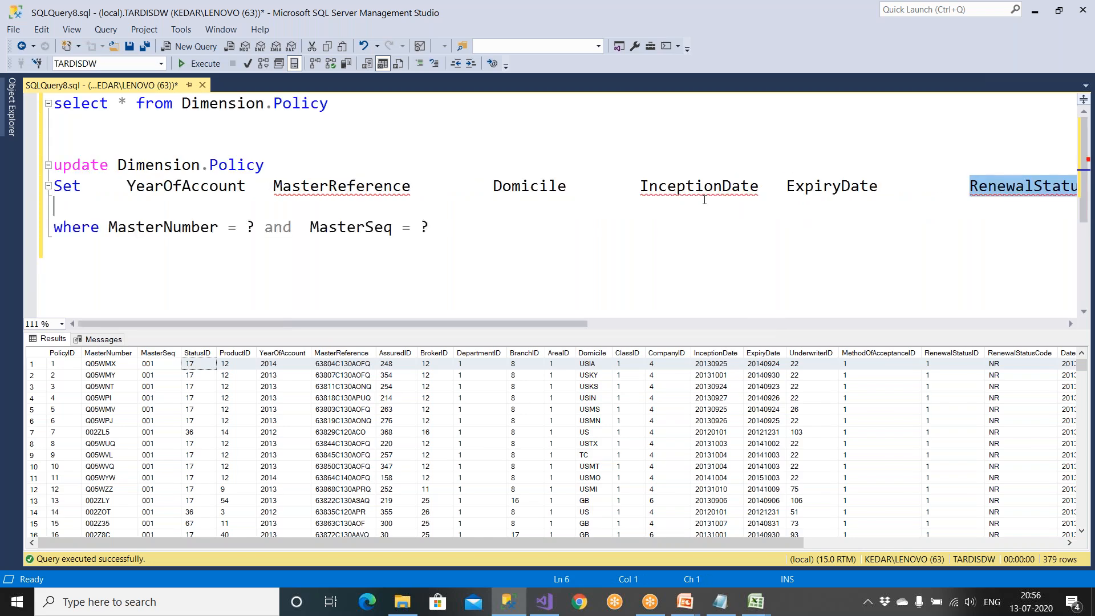
left_click_drag(573, 323, 956, 308)
Switch to ETL Mapping doc.xlsx in Excel and review the DimPolicy business rules for DepartmentID and for MethodOfAcceptanceID through AreaID
left_click(756, 601)
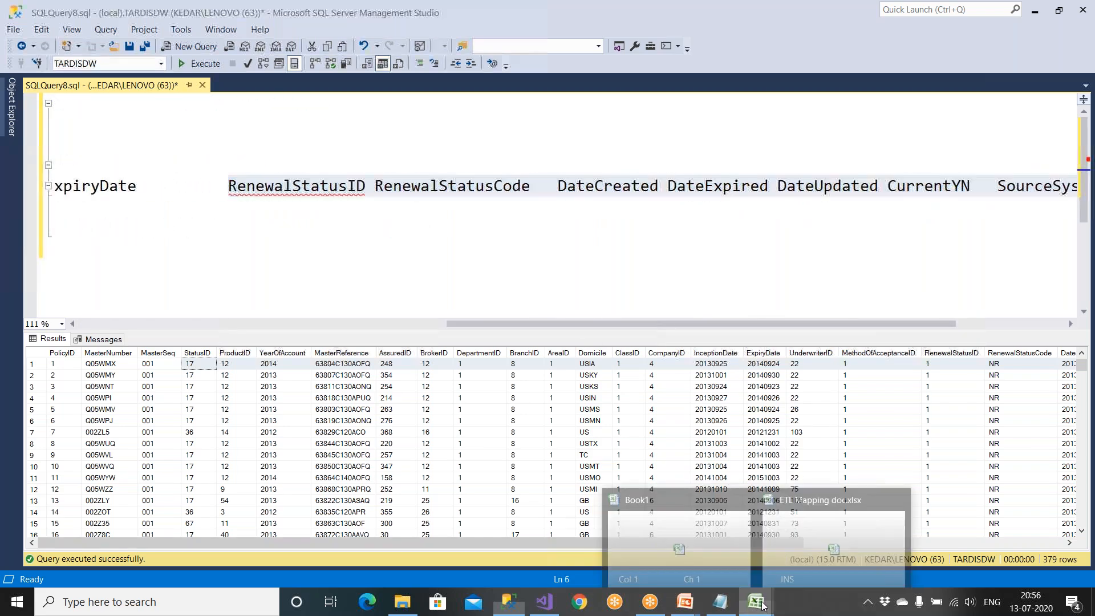
left_click(786, 539)
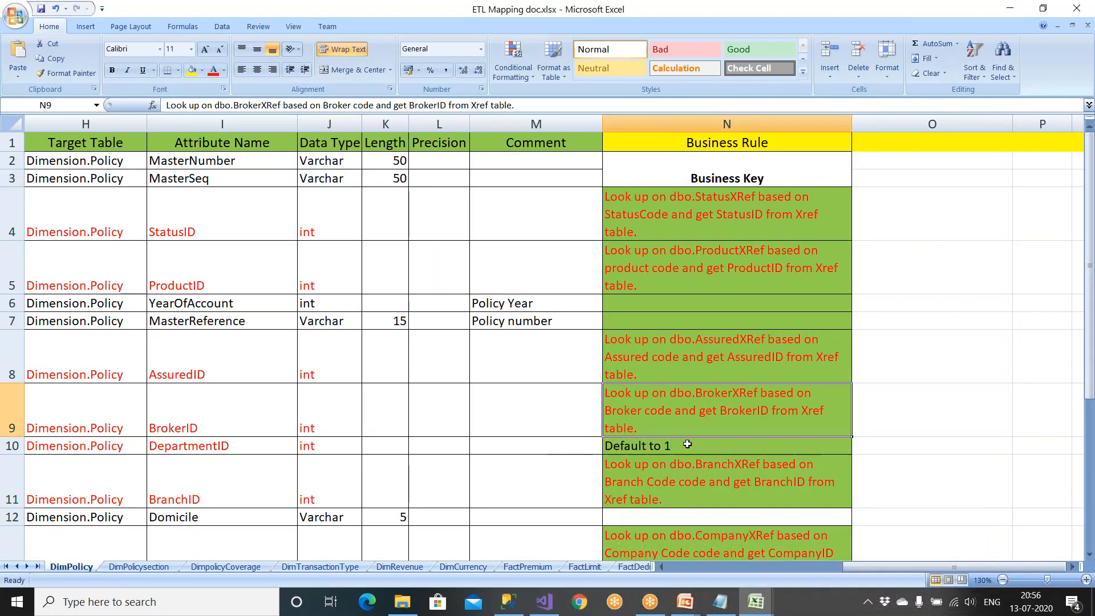
key("Left")
key("Left")
key("Left")
key("Left")
key("Left")
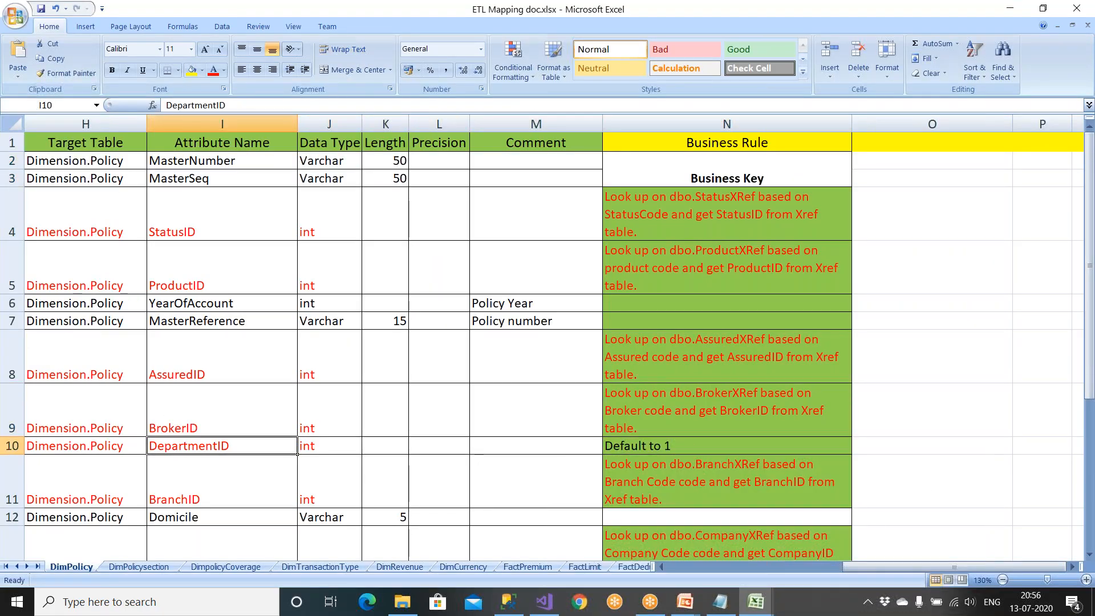
key("Right")
key("Right")
key("Right")
key("Right")
key("Right")
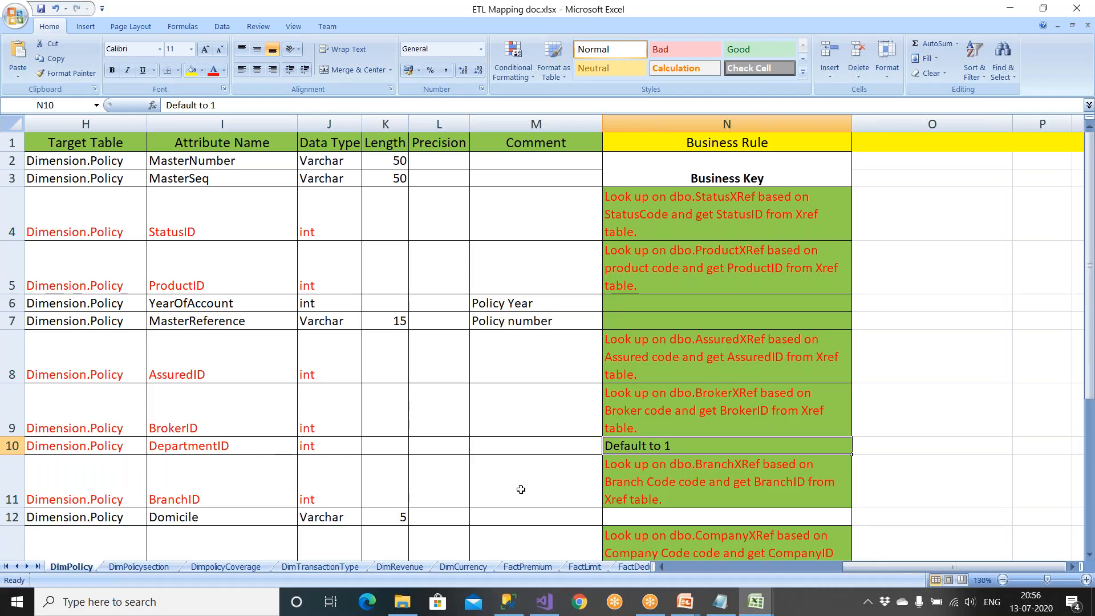
scroll(521, 489, "down", 3)
left_click_drag(209, 377, 622, 425)
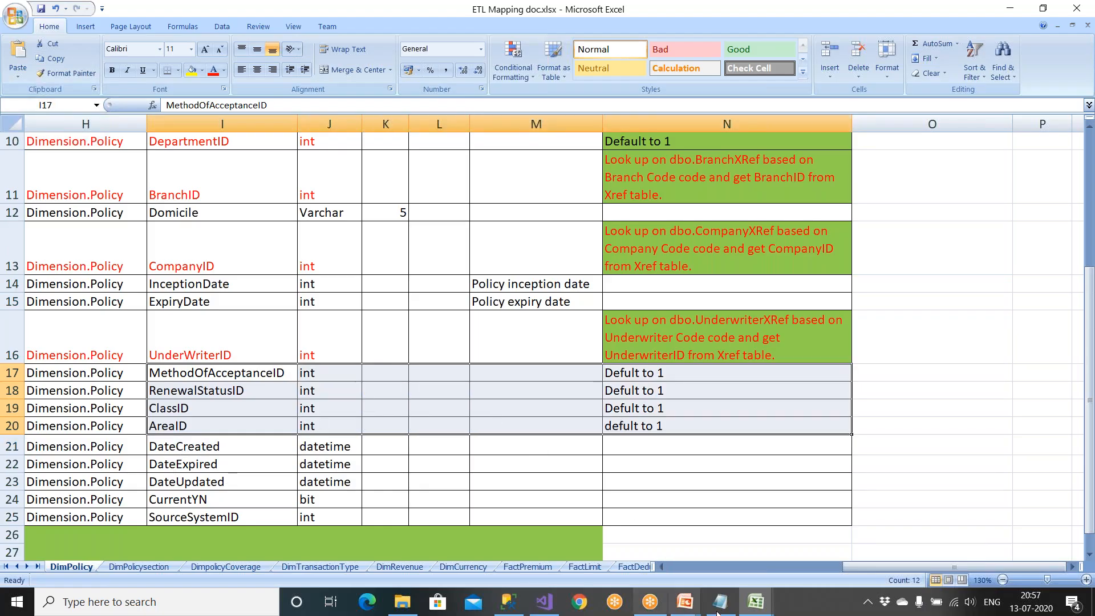
Switch back to SQL Server Management Studio and remove DateCreated through SourceSystemID from the Set column list
left_click(507, 603)
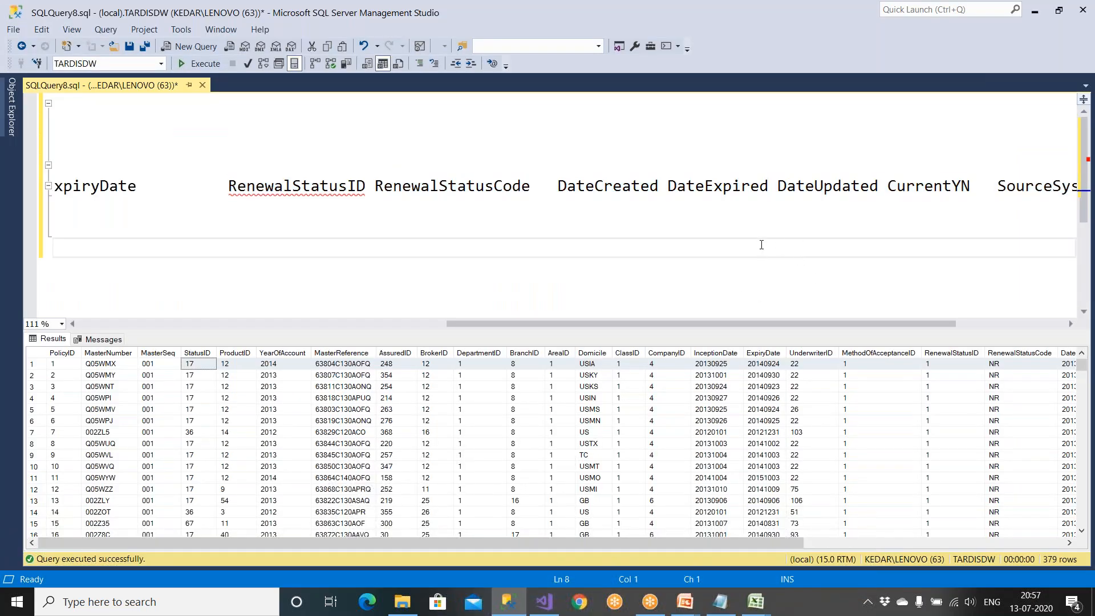
left_click_drag(777, 187, 879, 206)
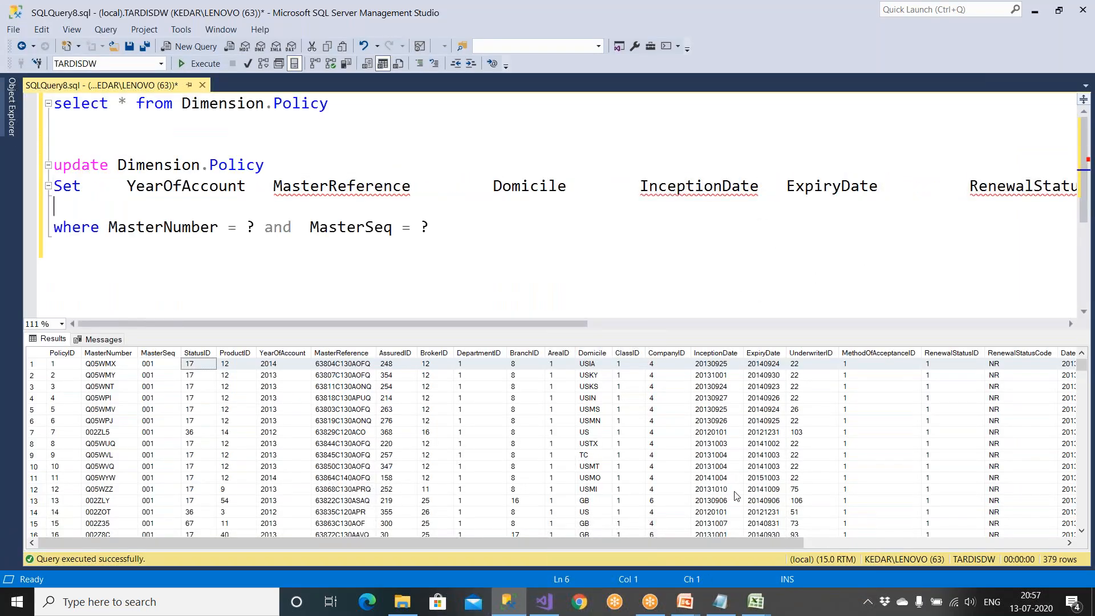
left_click_drag(561, 323, 932, 324)
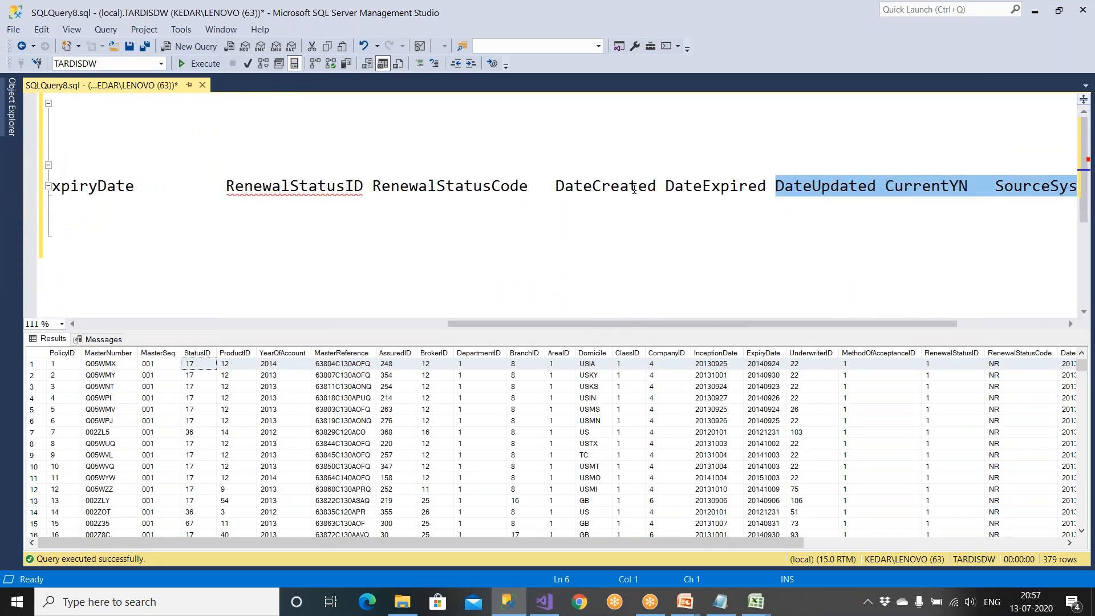
left_click_drag(557, 186, 1088, 184)
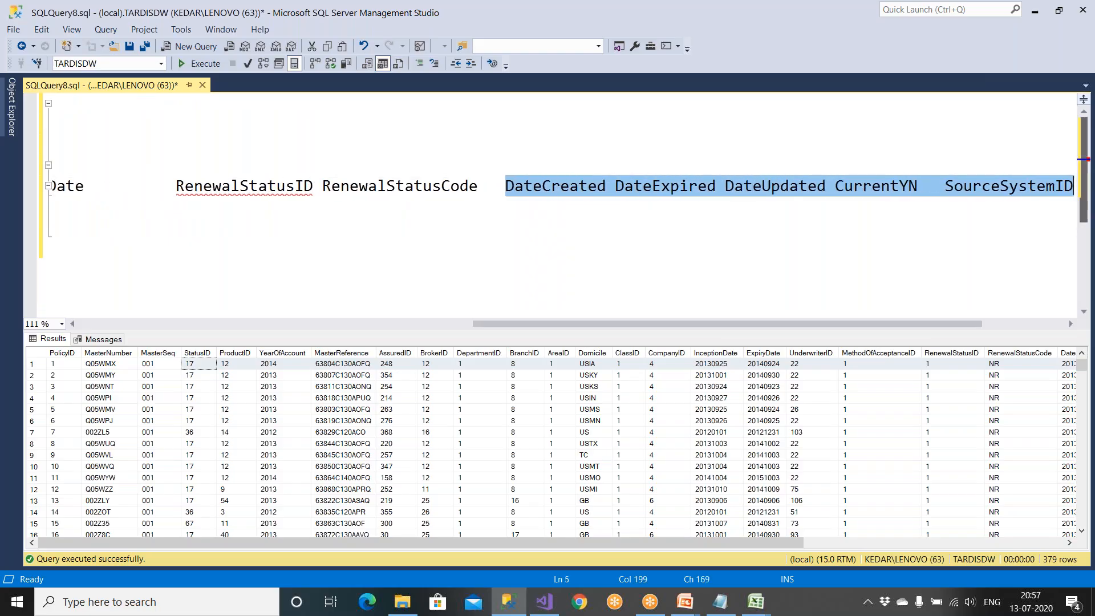
key("Delete")
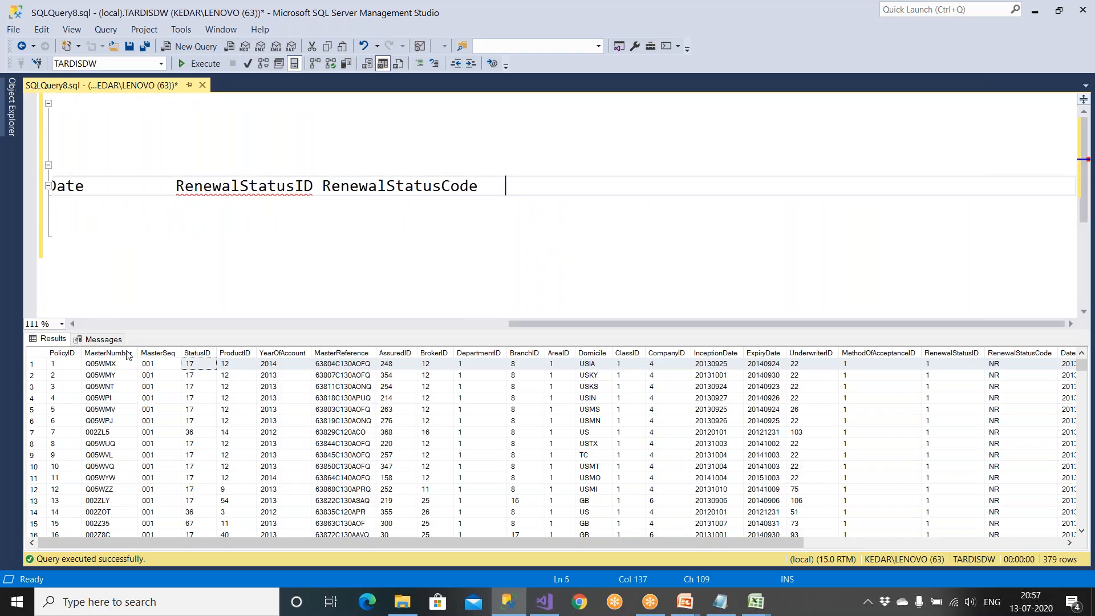
left_click(122, 323)
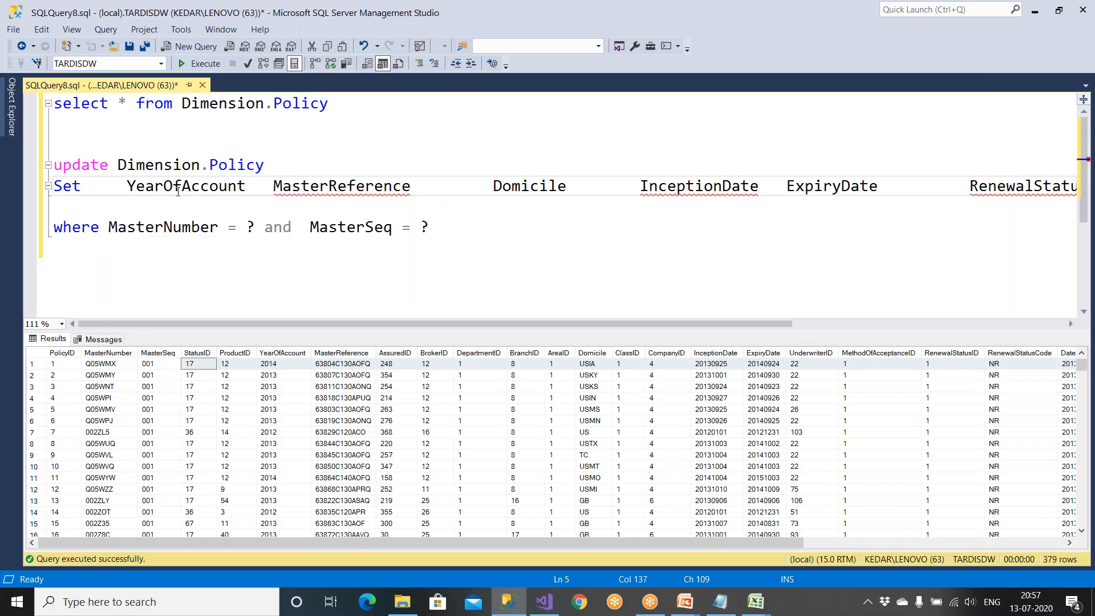
Complete the first assignment as YearOfAccount = ?, and break the remaining columns onto a new line
left_click(245, 189)
type("= ?")
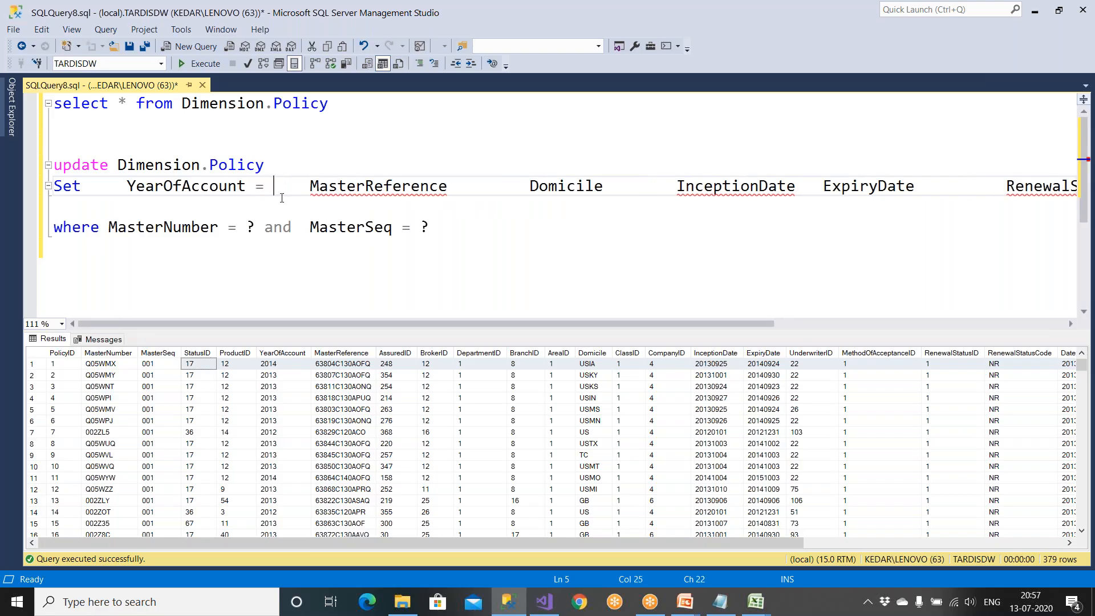
type(",")
key("Return")
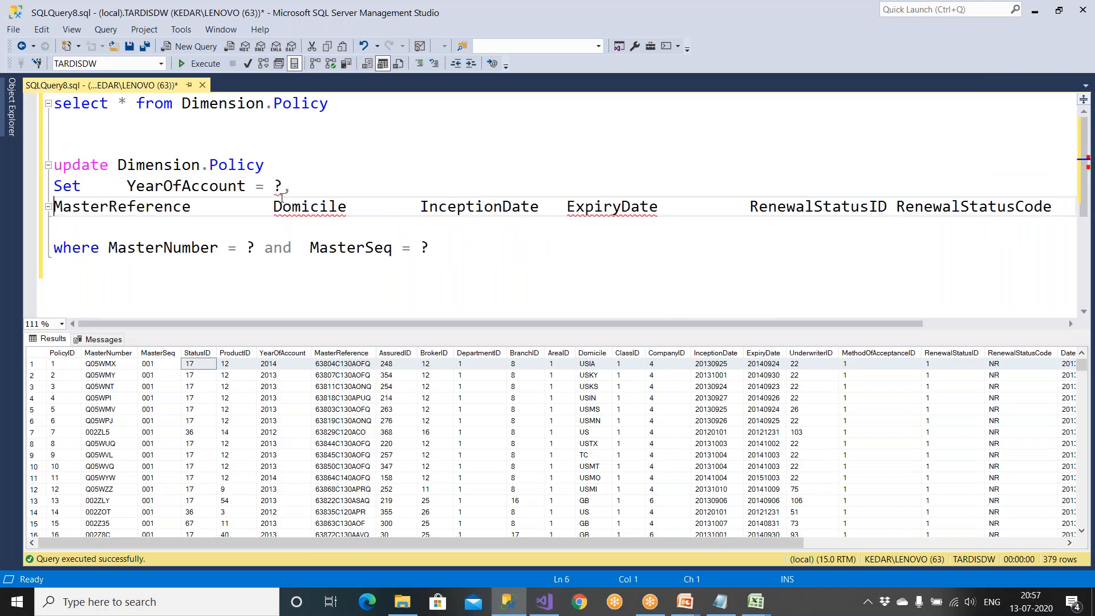
Indent MasterReference under YearOfAccount, complete it as MasterReference = ?, and break the line before Domicile
key("Tab")
key("Tab")
key("Right")
key("Right")
key("Right")
key("Right")
key("Right")
key("Right")
key("Right")
key("Right")
key("Right")
key("Right")
key("Right")
key("Right")
key("Right")
key("Right")
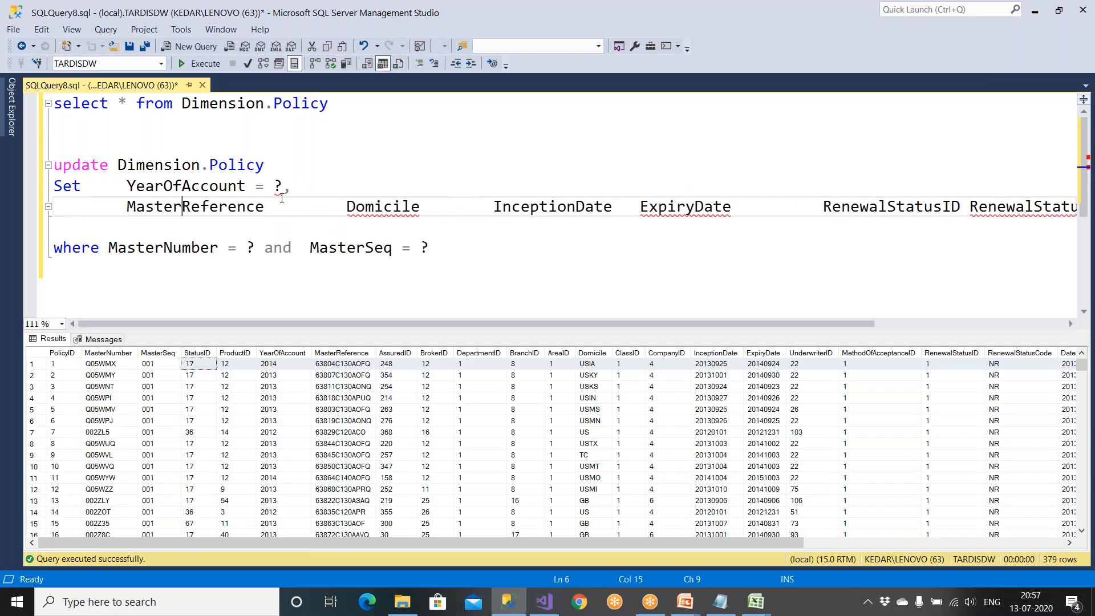
key("Right")
type("=")
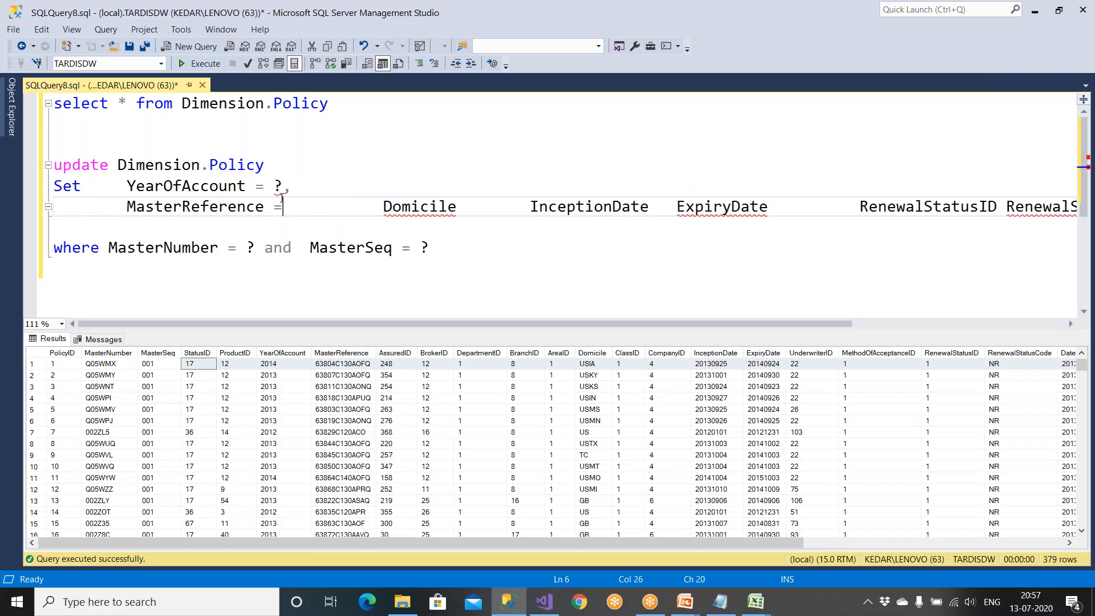
type(" >")
key("BackSpace")
type("?")
type(",")
key("Return")
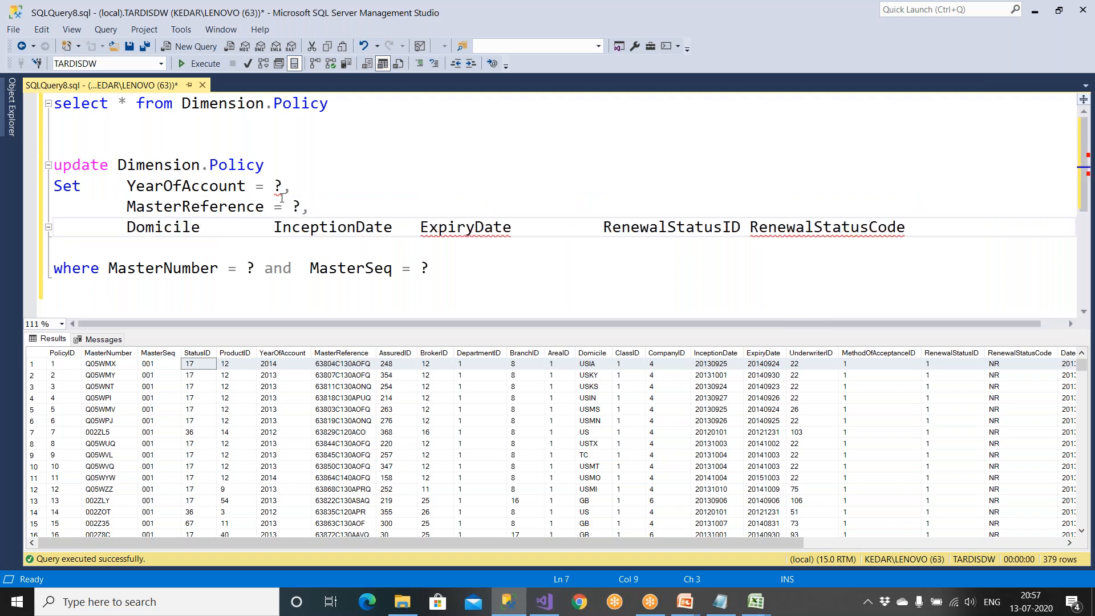
Add the assignments Domicile = ?, and InceptionDate =?, on separate lines of the Set clause
left_click(214, 228)
type("=")
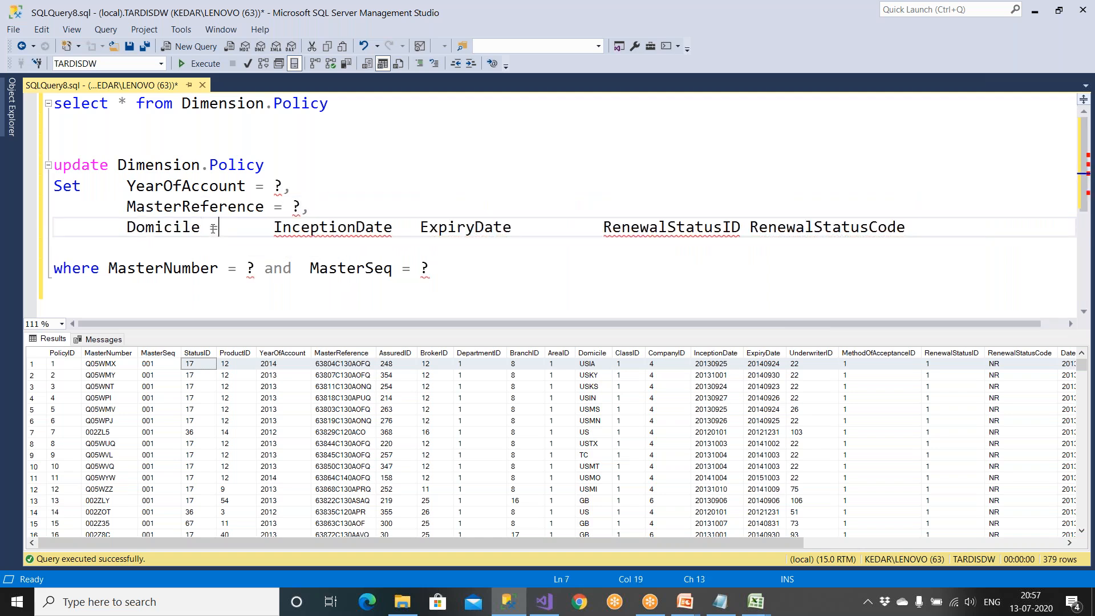
type(" ?,")
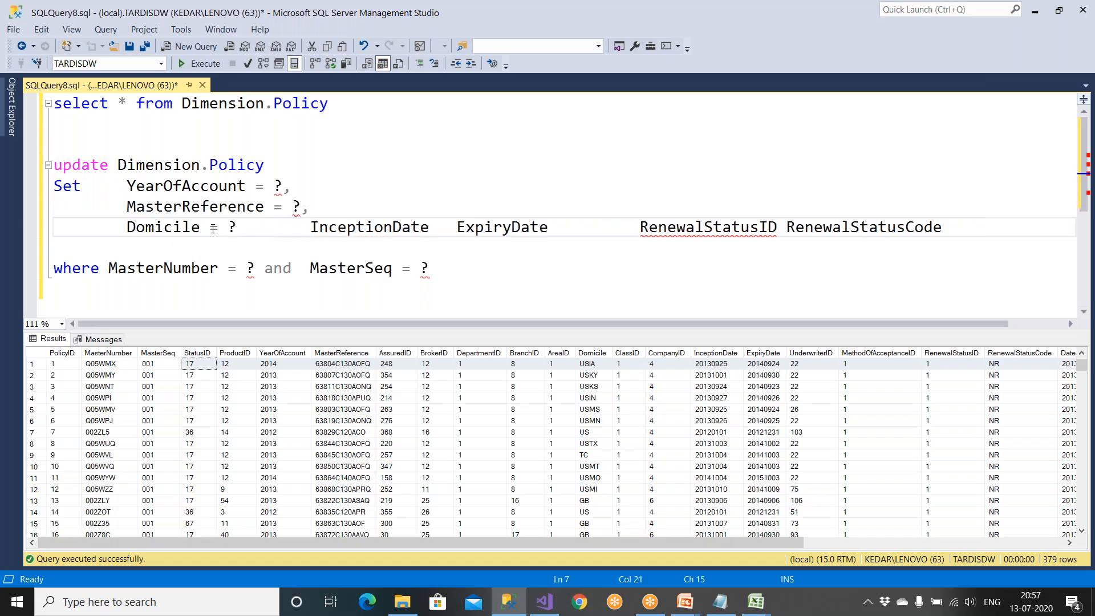
key("Return")
left_click(250, 247)
type("=?,")
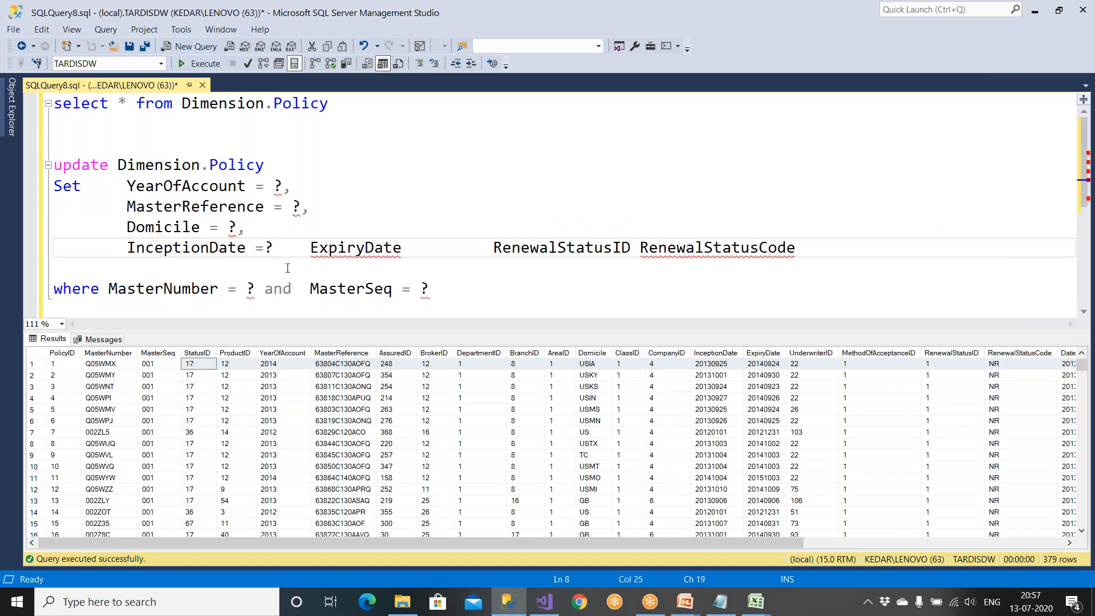
End the InceptionDate assignment with a comma and move ExpiryDate onto its own line of the Set clause
key("Return")
left_click(234, 267)
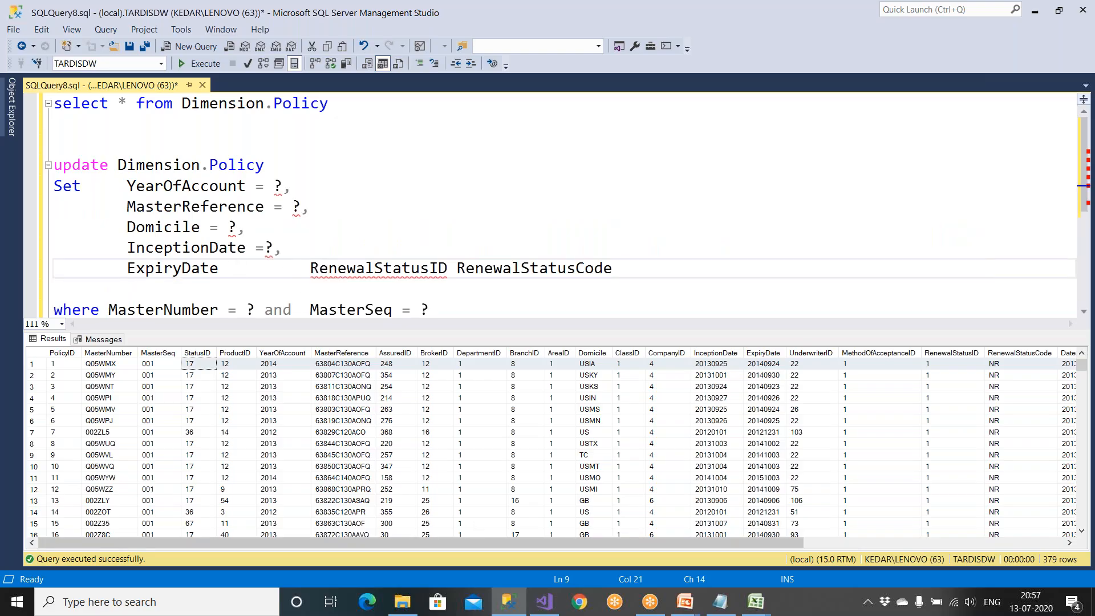
Switch to the ETL mapping workbook in Excel and examine the ExpiryDate row across its source, target and comment columns
mouse_move(756, 602)
left_click(816, 539)
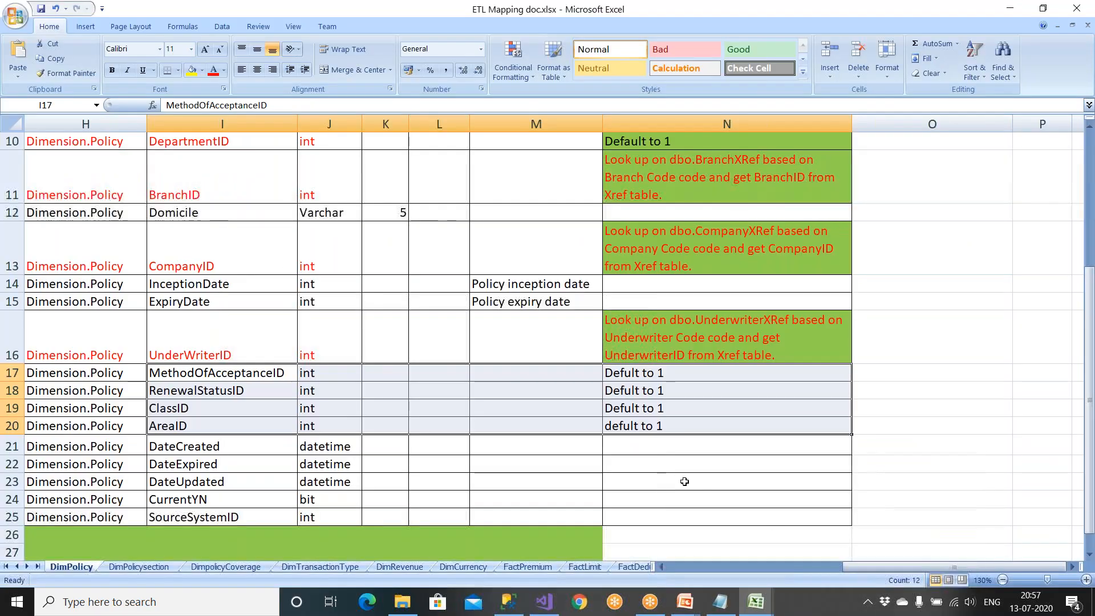
left_click(485, 451)
left_click(207, 447)
left_click(194, 406)
left_click(198, 301)
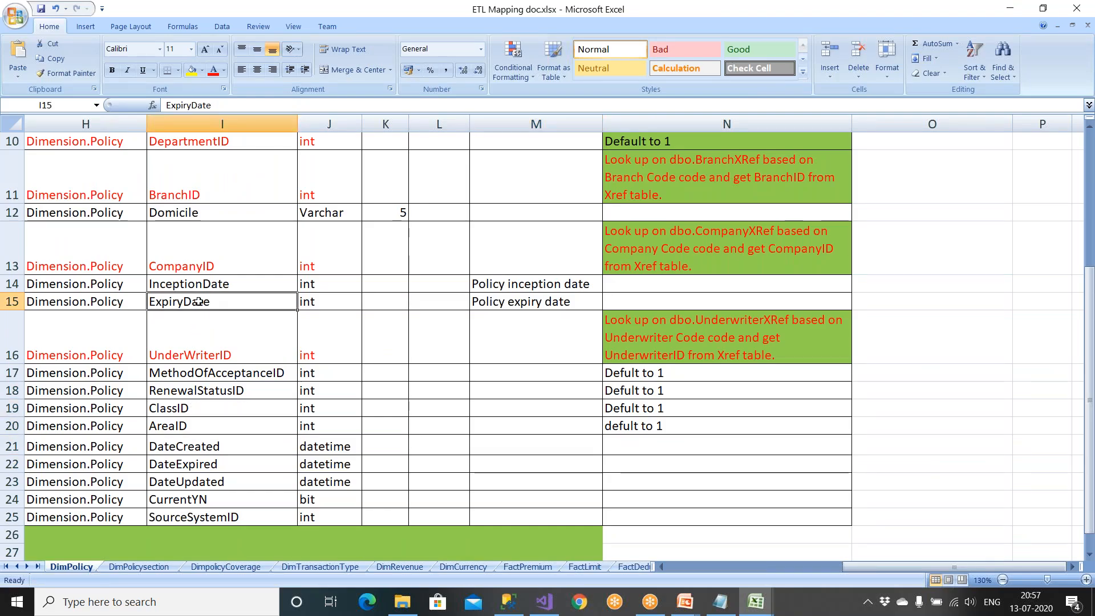
key("Left")
key("Left")
key("Left")
key("Left")
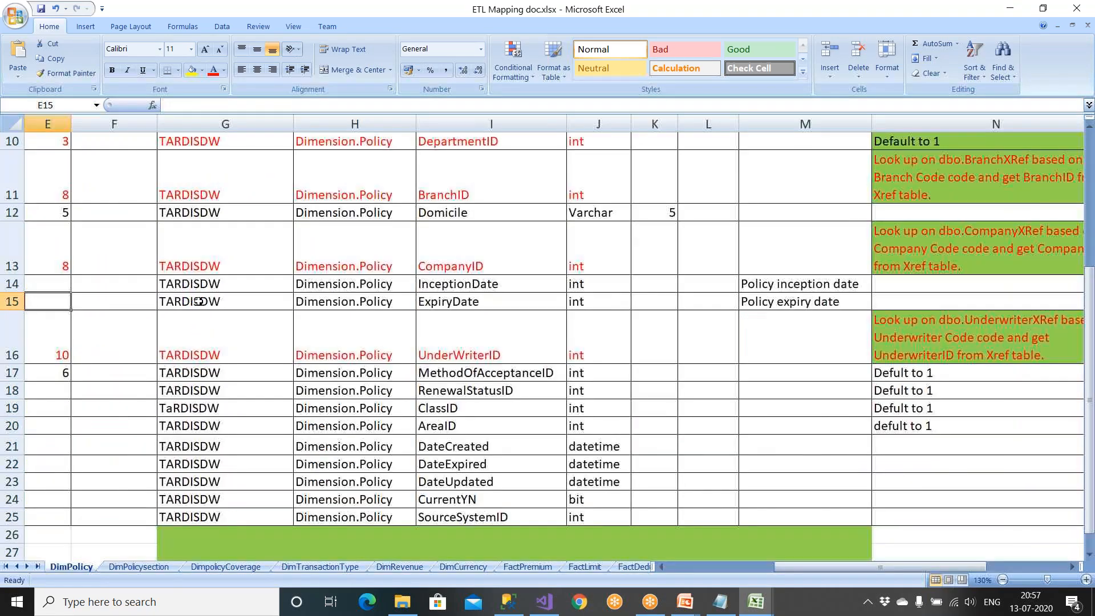
key("Left")
key("Left")
key("Right")
key("Right")
key("Right")
key("Right")
key("Right")
key("Right")
key("Right")
key("Right")
key("Right")
key("Right")
key("Right")
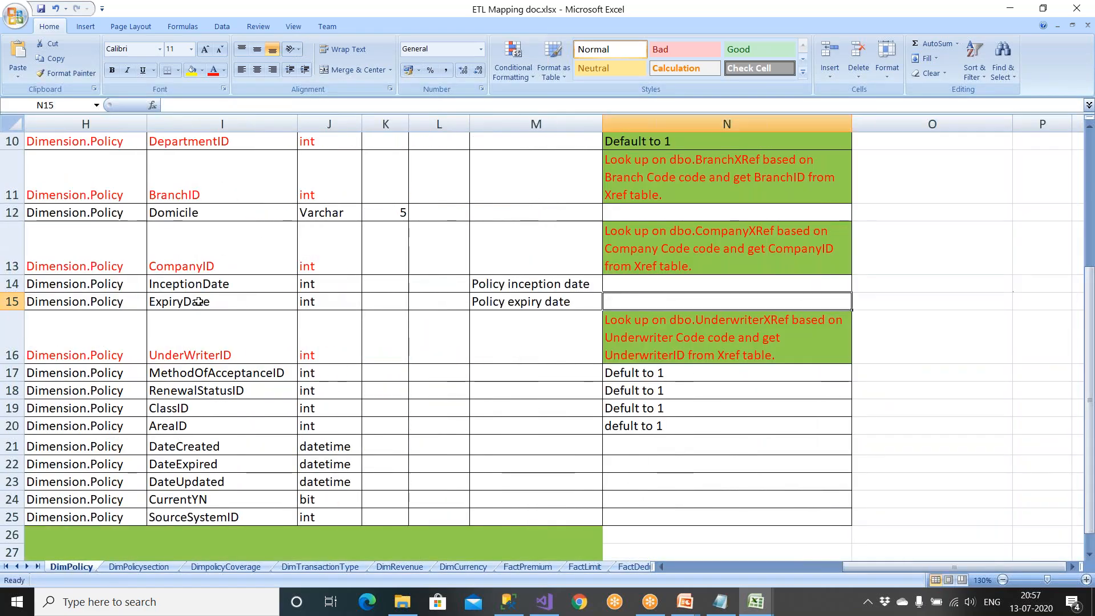
key("Left")
key("Left")
key("Left")
key("Left")
key("Left")
key("Left")
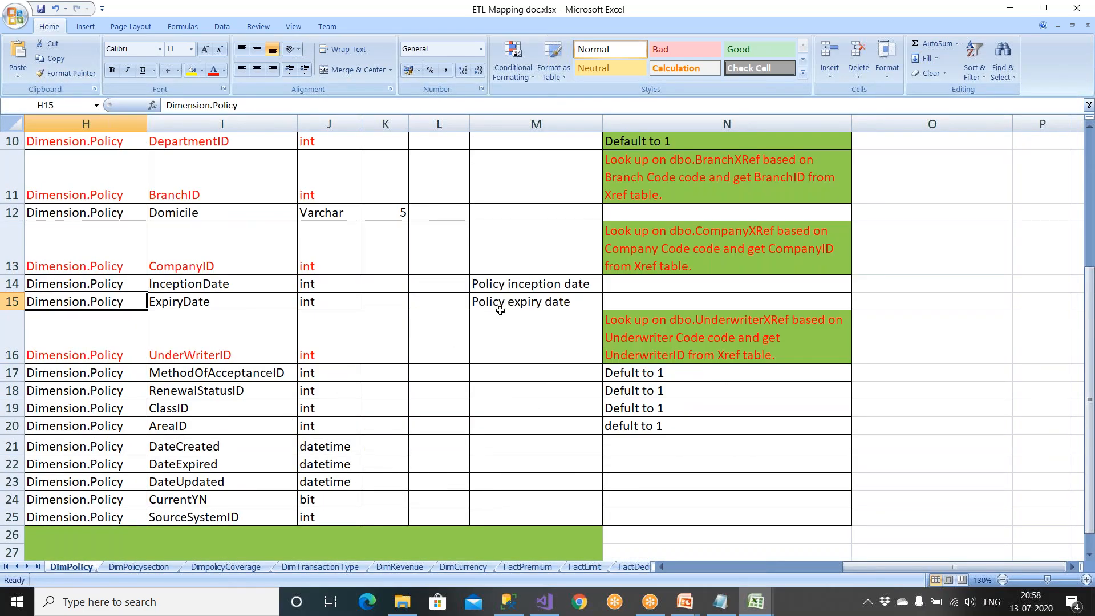
left_click(502, 303)
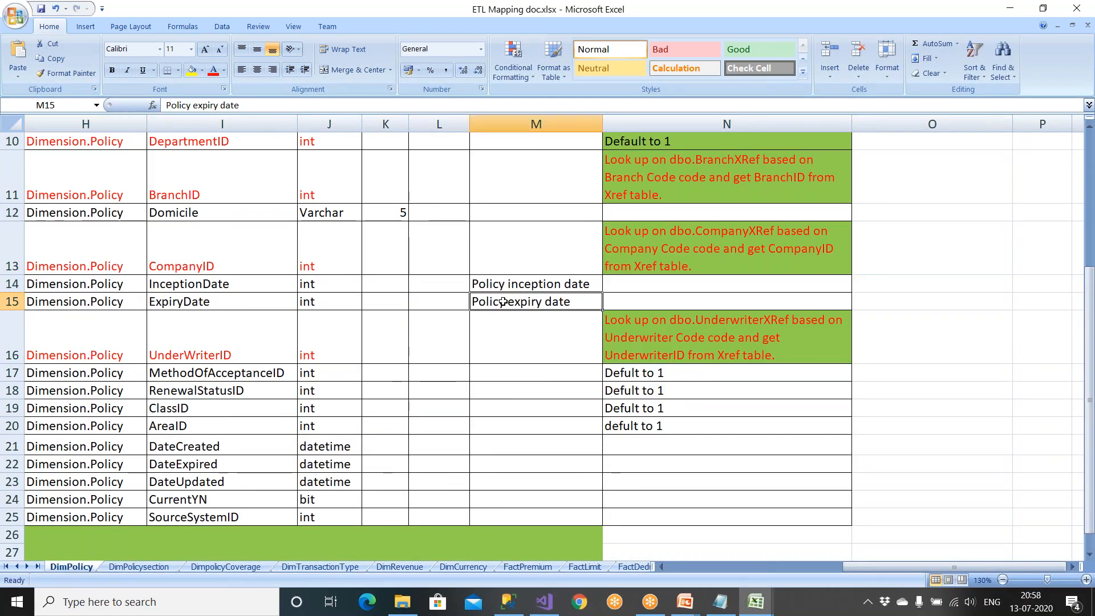
Switch back to SQL Server Management Studio, complete ExpiryDate = ?, and break the line before RenewalStatusID
left_click(522, 605)
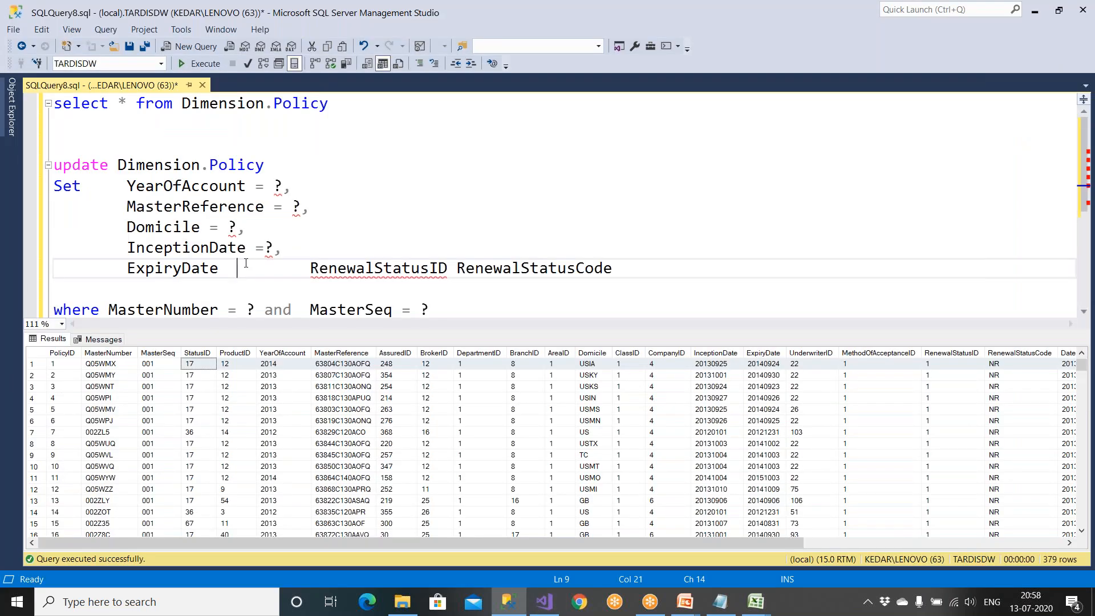
type("?,")
key("Return")
Complete the next Set assignment as RenewalStatusID = ?
left_click(265, 289)
type("=")
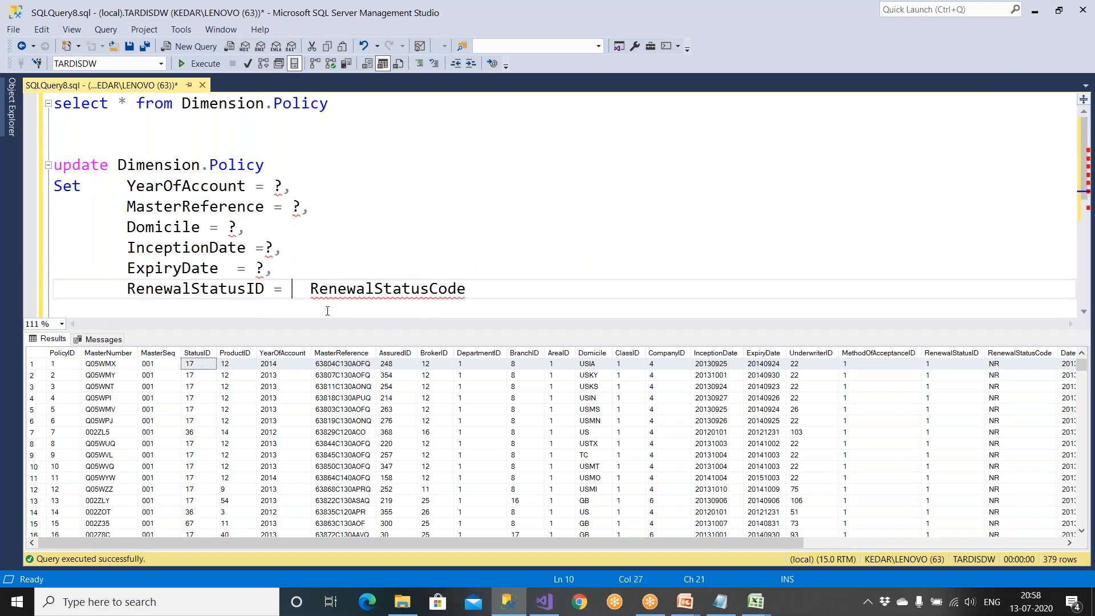
key("Tab")
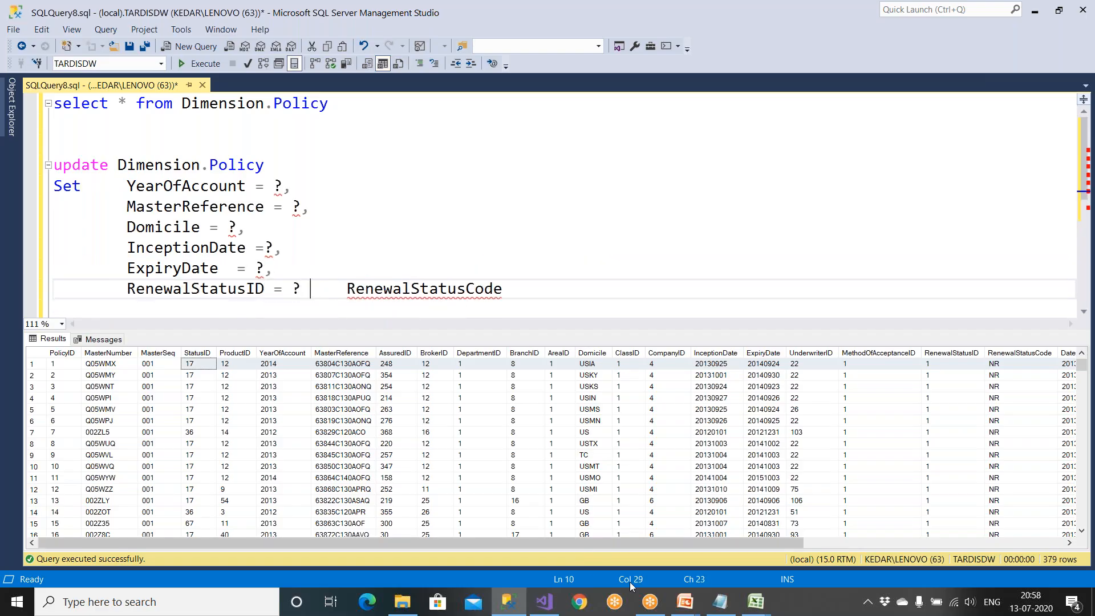
Switch to the mapping workbook in Excel and check the source and business rule for RenewalStatusID
mouse_move(759, 604)
left_click(833, 542)
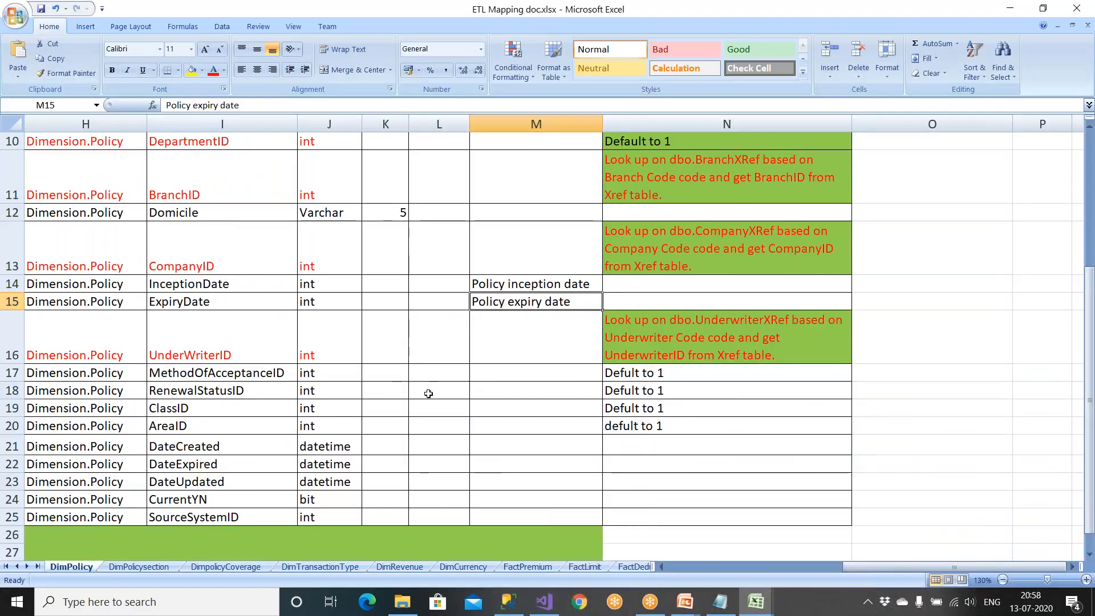
left_click(227, 392)
left_click(596, 392)
left_click(236, 394)
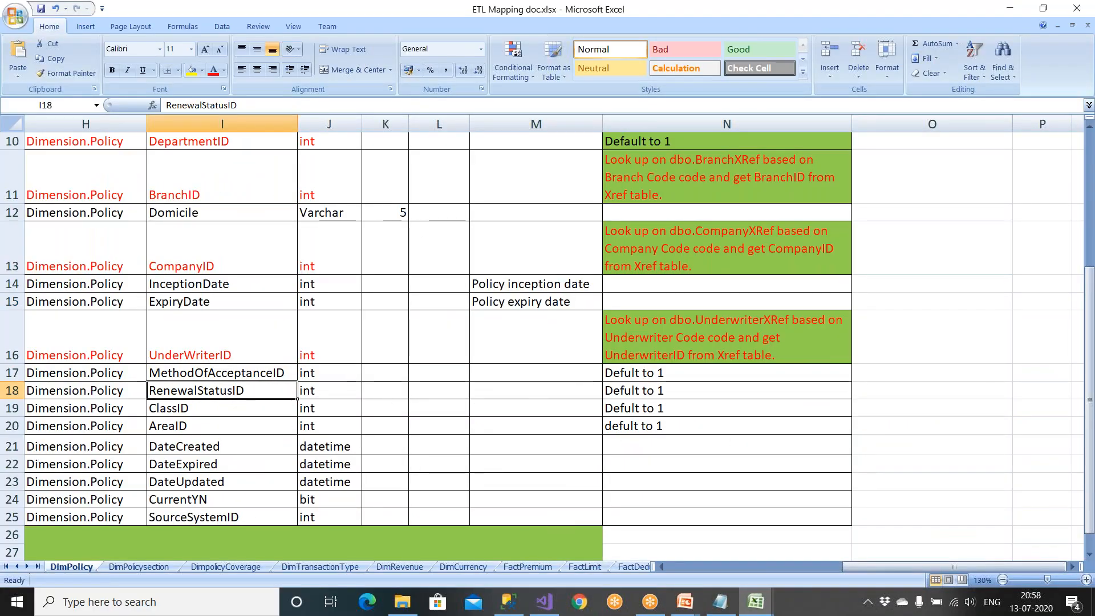
Switch back to SQL Server Management Studio and delete the RenewalStatusID = ? assignment from the Set clause
left_click(509, 602)
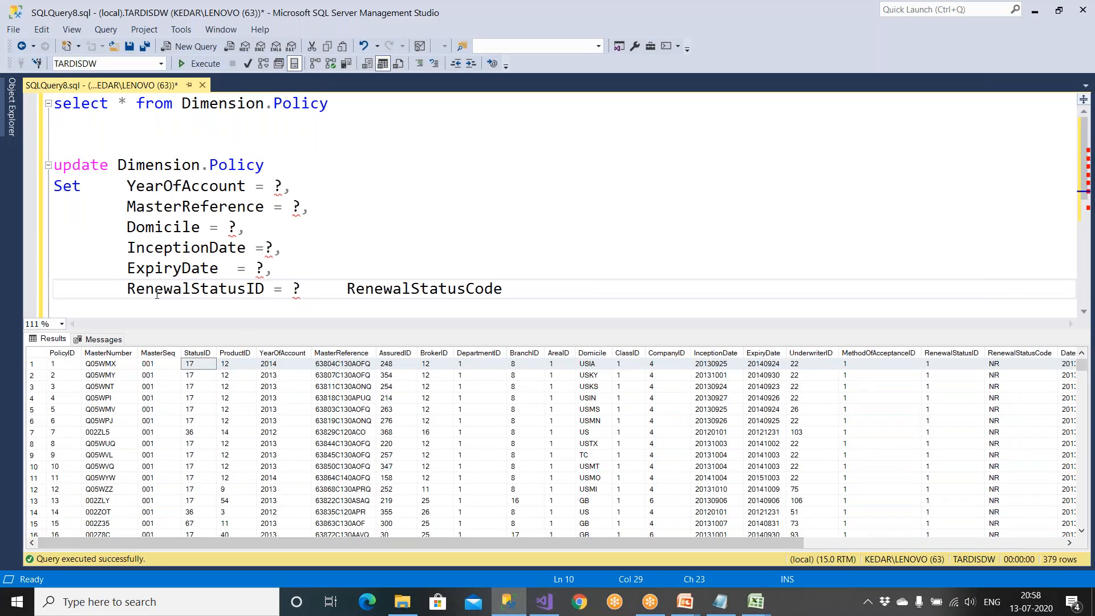
left_click_drag(127, 288, 309, 291)
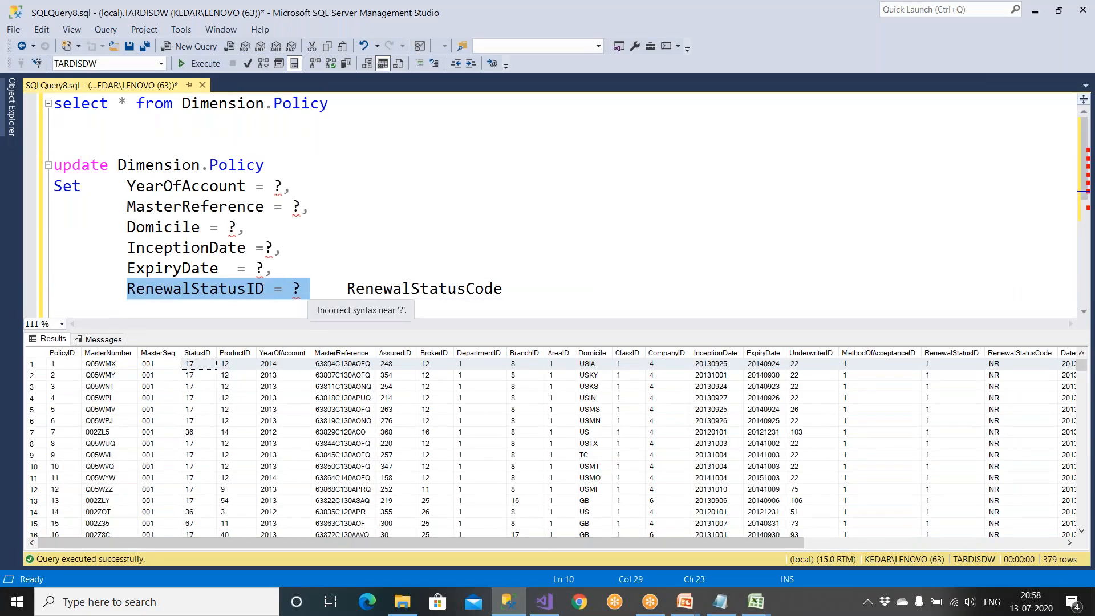
key("Delete")
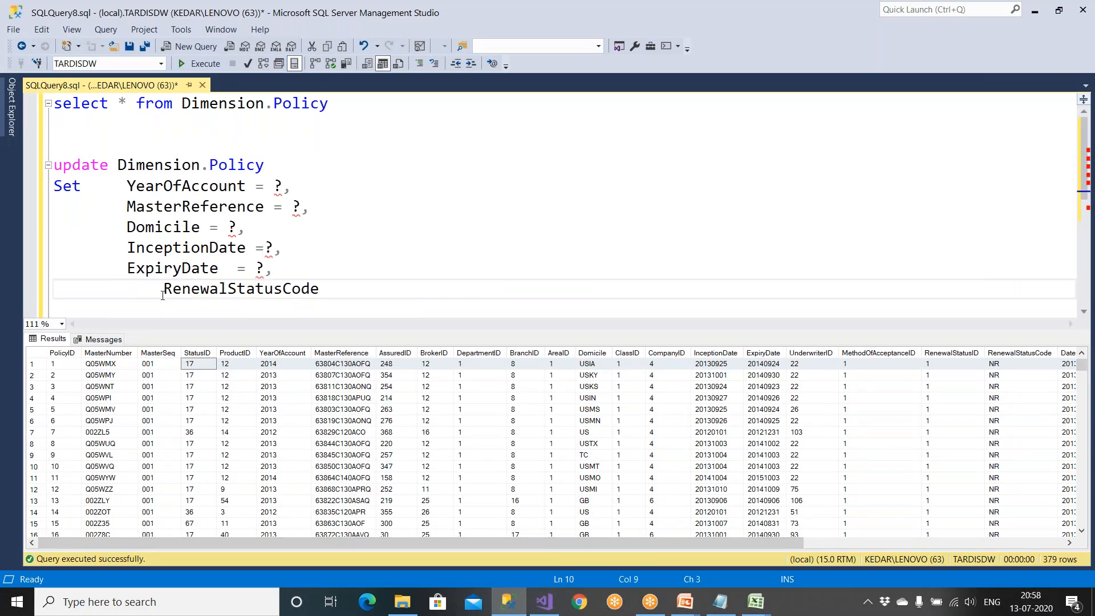
Switch to the mapping workbook in Excel and examine all Dimension.Policy attribute names from MasterNumber to SourceSystemID
key("alt+Tab")
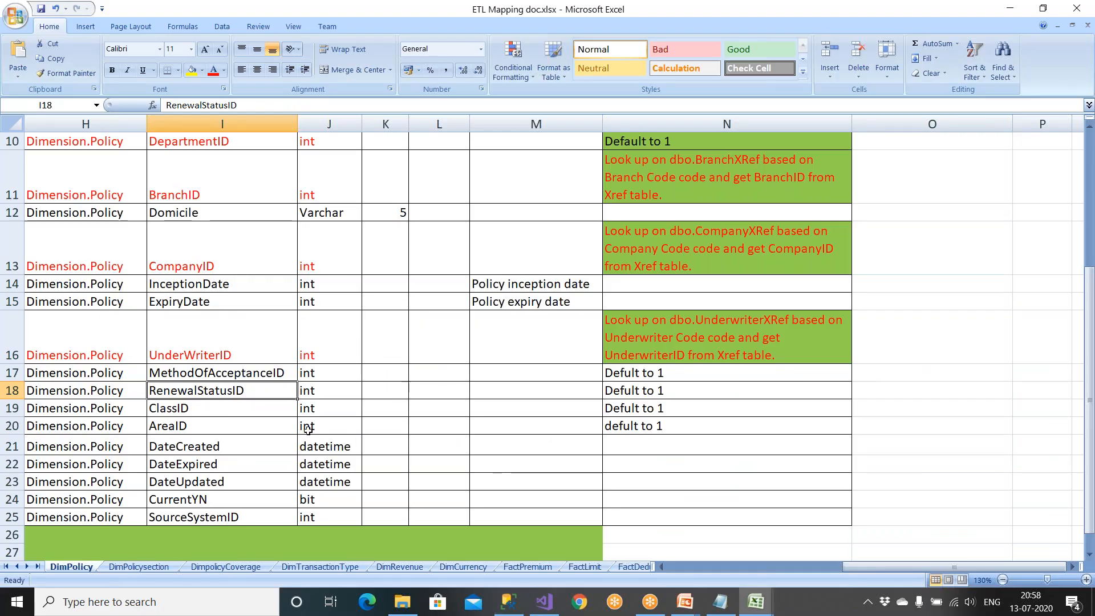
left_click(254, 421)
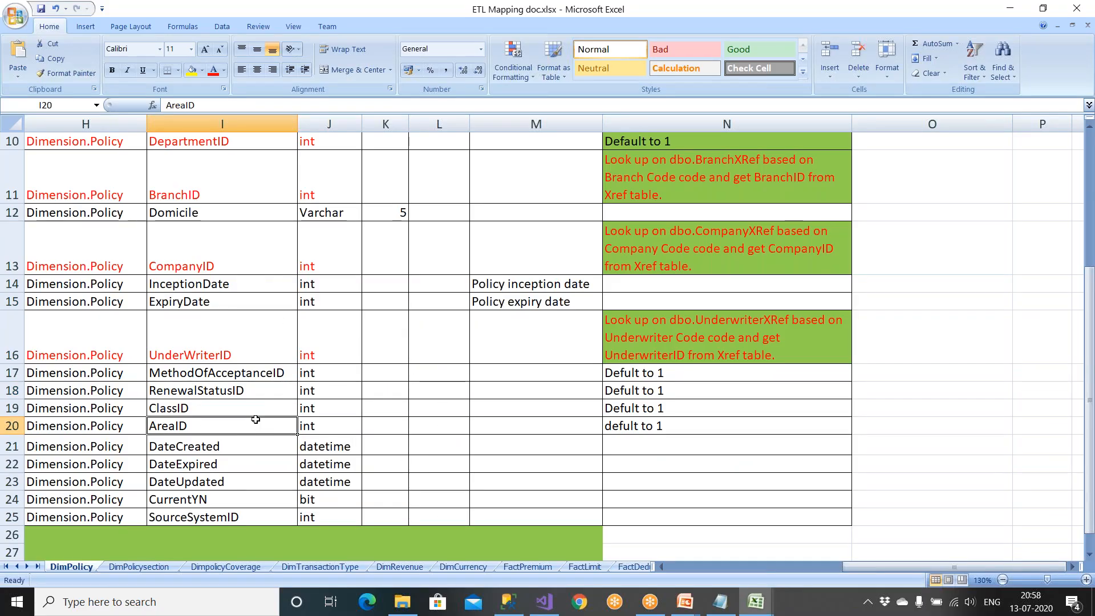
scroll(256, 420, "up", 1)
scroll(256, 420, "up", 2)
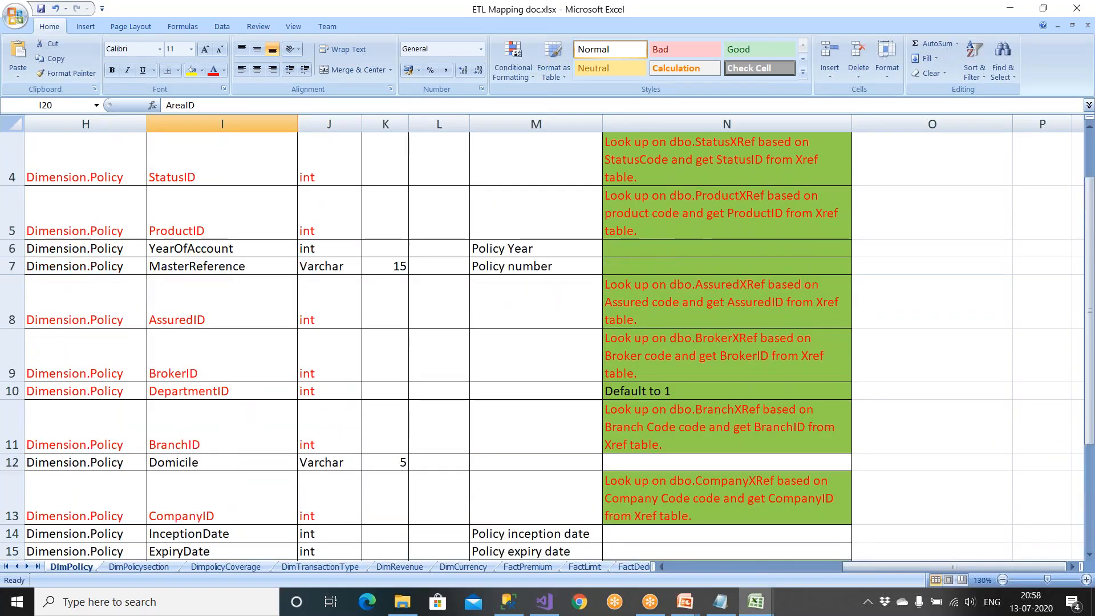
left_click(231, 165)
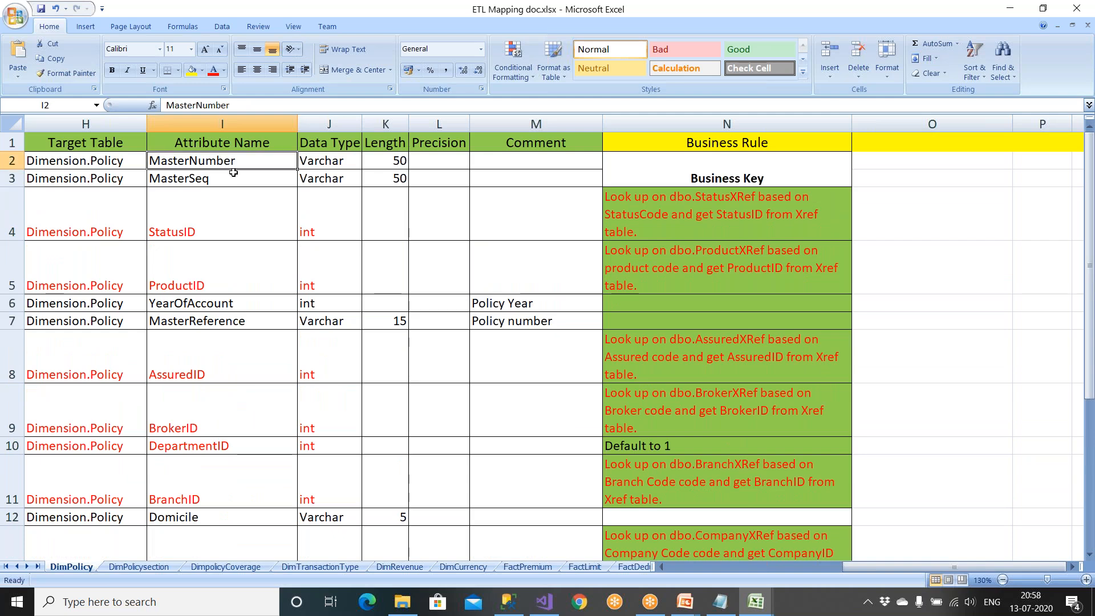
key("Down")
key("Down")
key("Down")
key("Down")
key("Down")
key("Down")
key("Down")
key("Down")
key("Down")
key("Down")
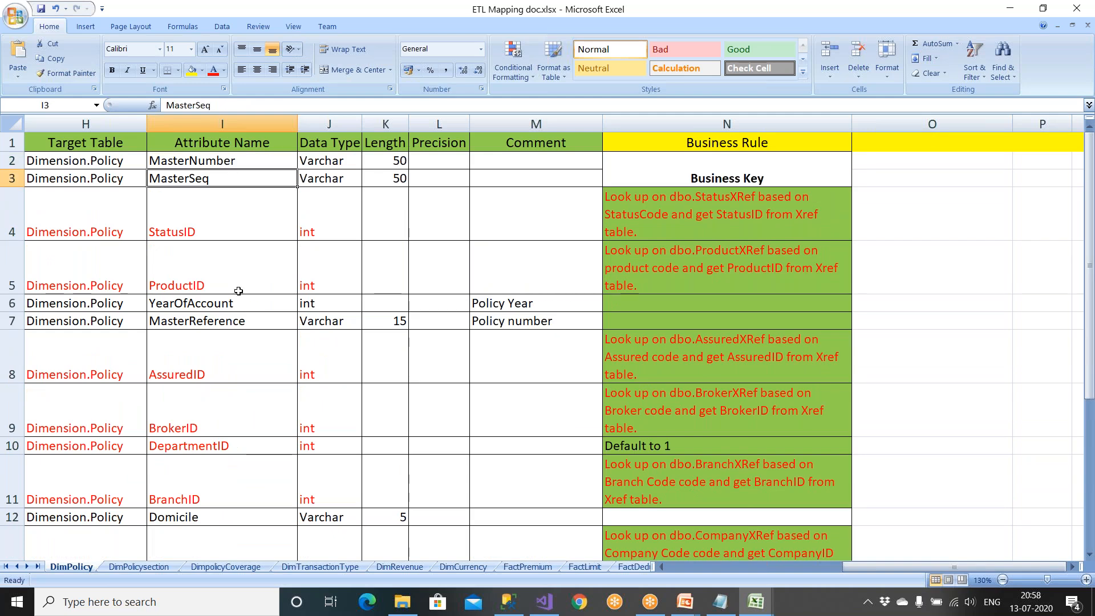
key("Down")
key("Down")
key("Down")
key("Down")
key("Down")
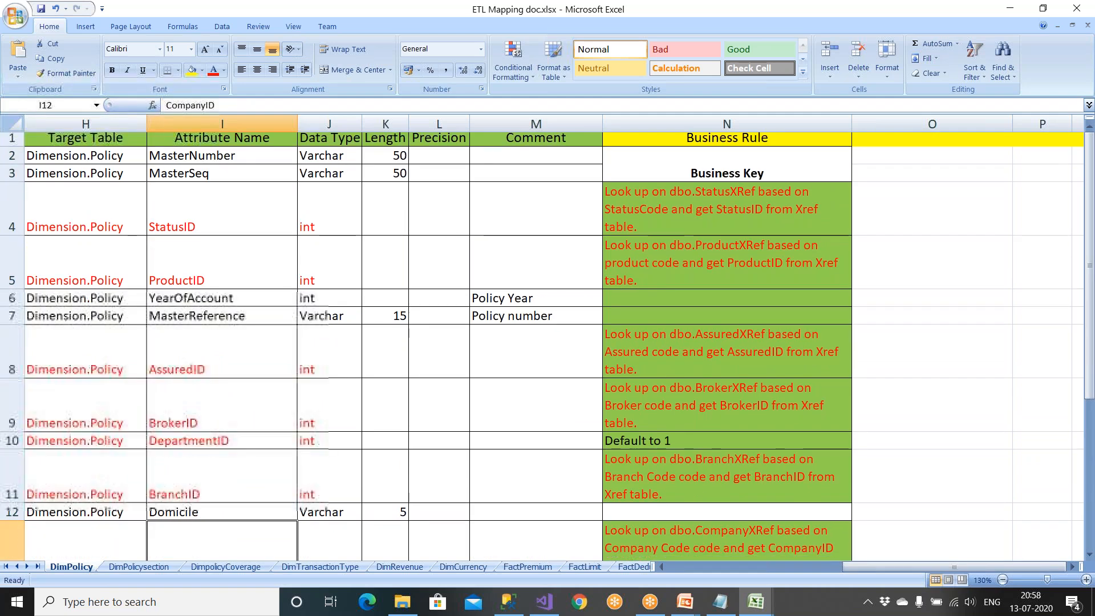
key("Down")
key("Down")
key("Down")
key("Down")
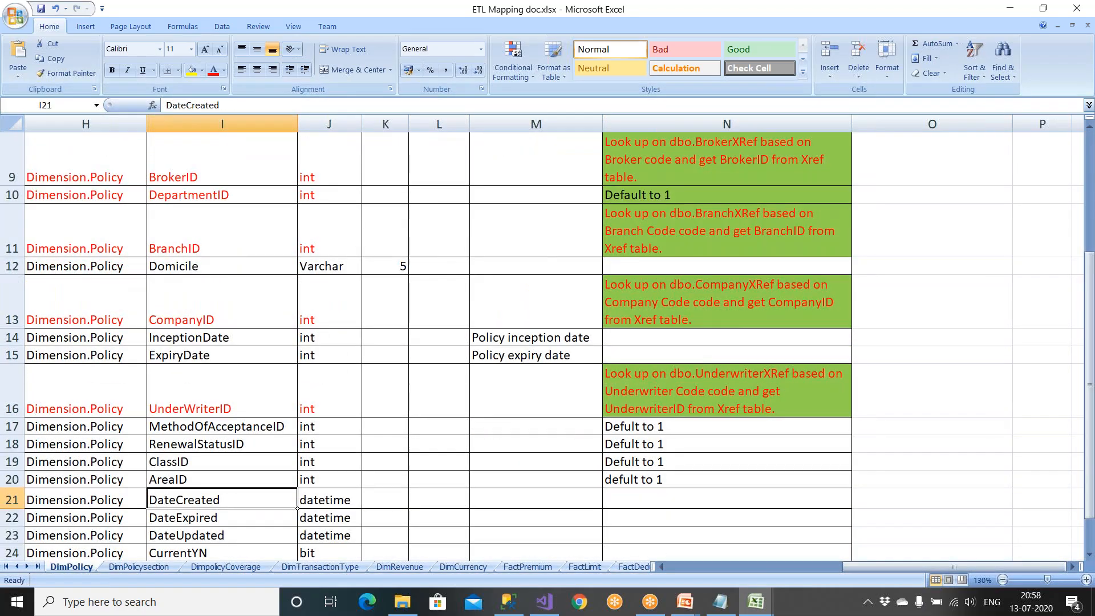
key("Down")
key("Down")
key("Down")
key("Down")
key("Down")
key("Down")
key("Down")
key("Down")
key("Down")
key("Down")
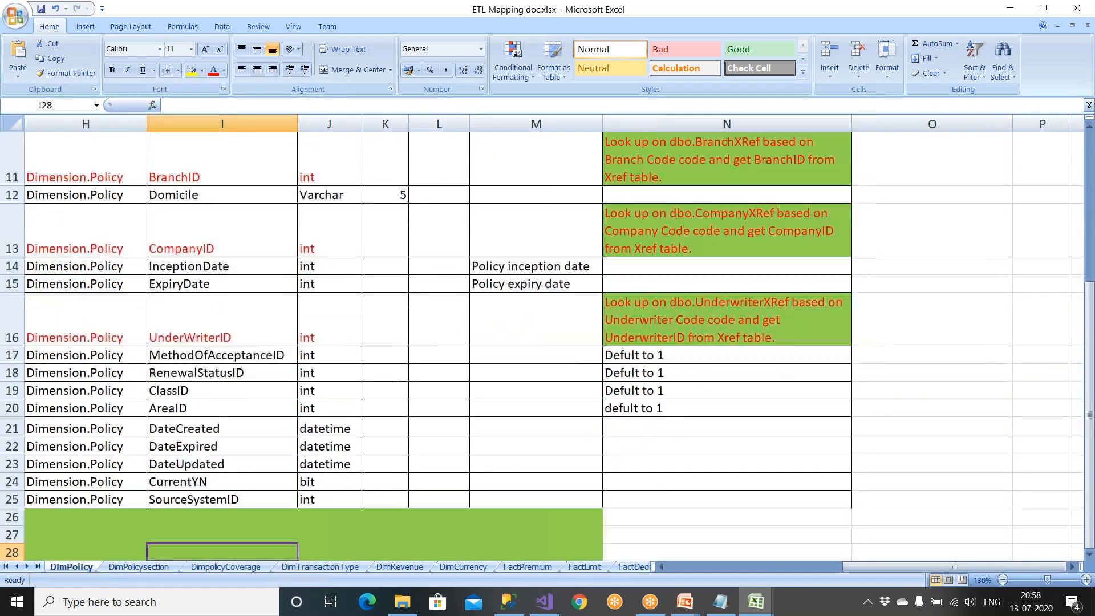
Switch back to SQL Server Management Studio, remove RenewalStatusCode and its line, and delete the trailing comma after ExpiryDate = ?
left_click(509, 602)
left_click_drag(137, 281, 328, 283)
key("BackSpace")
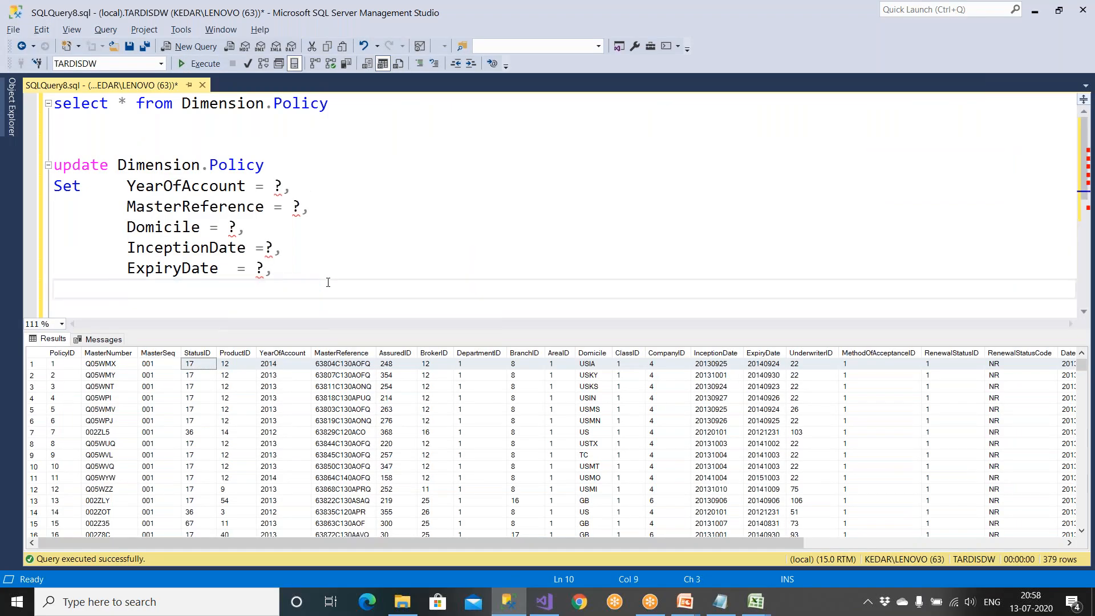
key("BackSpace")
key("BackSpace")
key("BackSpace")
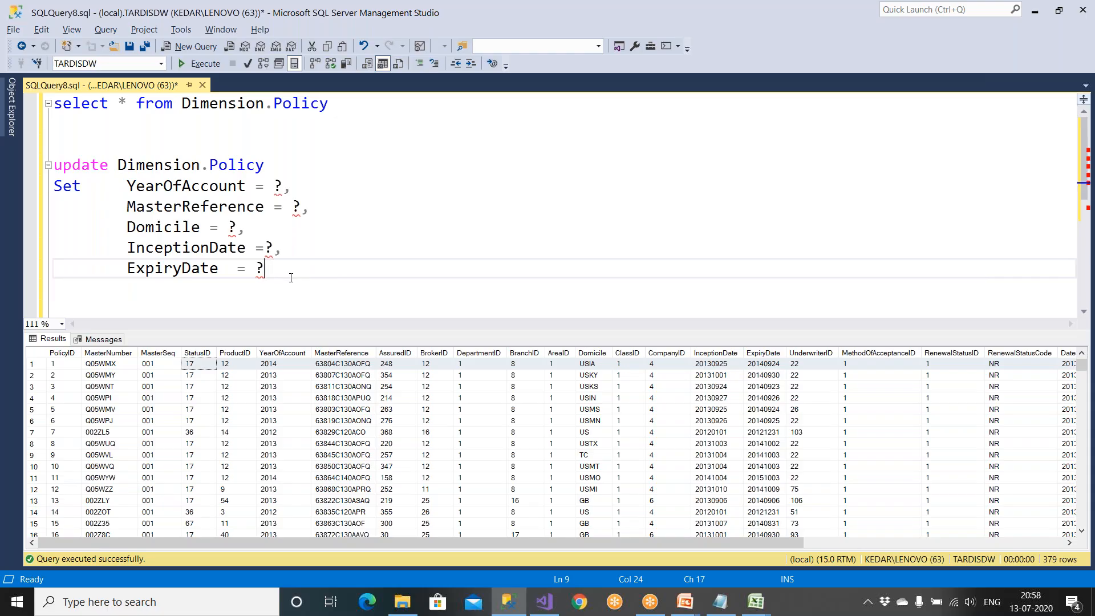
scroll(291, 277, "down", 3, "ctrl")
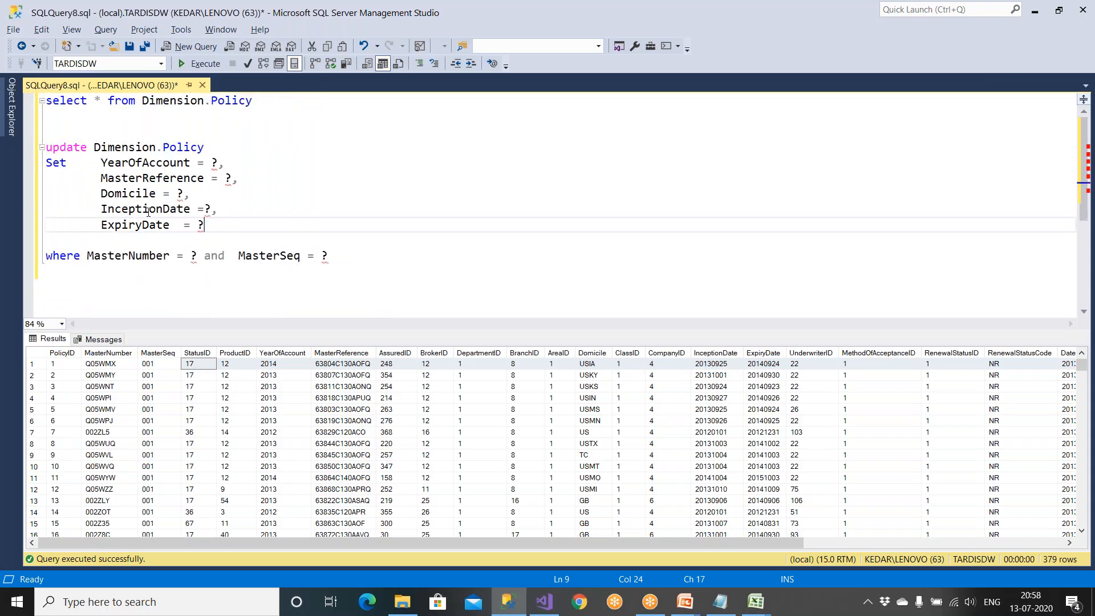
left_click_drag(93, 142, 240, 162)
left_click(255, 165)
type("-----0")
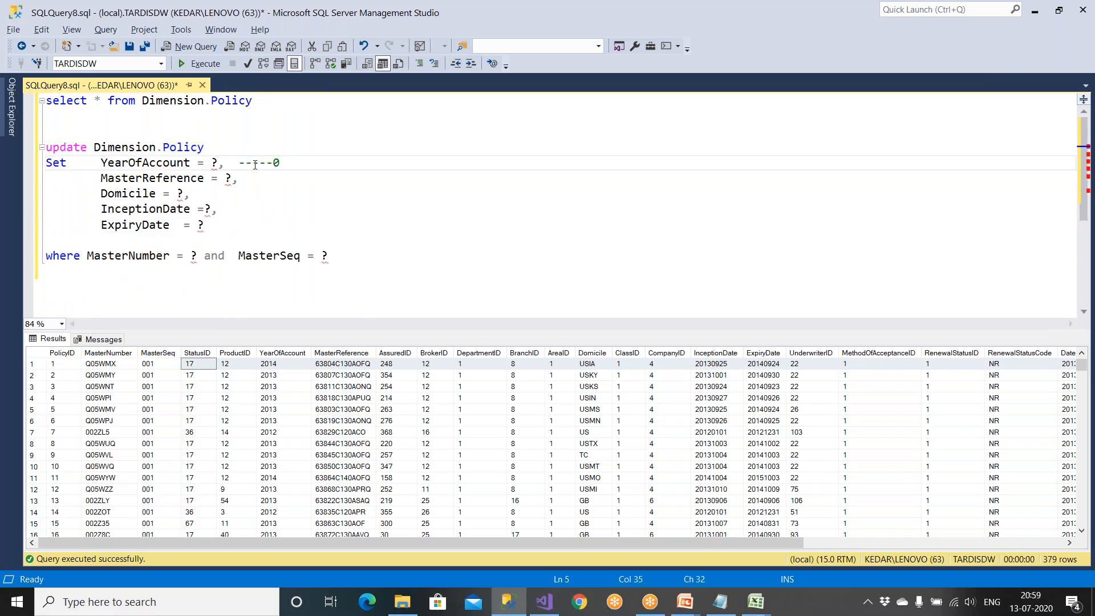
left_click_drag(226, 174, 263, 178)
left_click_drag(176, 194, 240, 225)
left_click_drag(192, 256, 212, 256)
left_click_drag(320, 256, 349, 256)
left_click_drag(232, 163, 283, 164)
key("BackSpace")
Delete the blank line above the where clause and copy the whole update Dimension.Policy statement
left_click(55, 239)
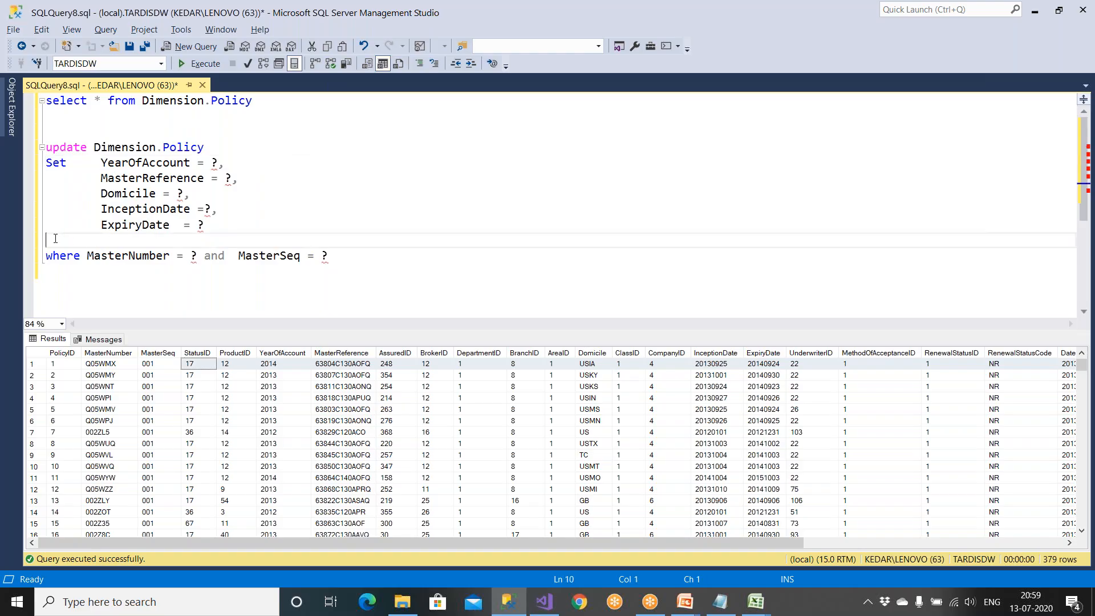
key("Delete")
left_click_drag(330, 241, 32, 152)
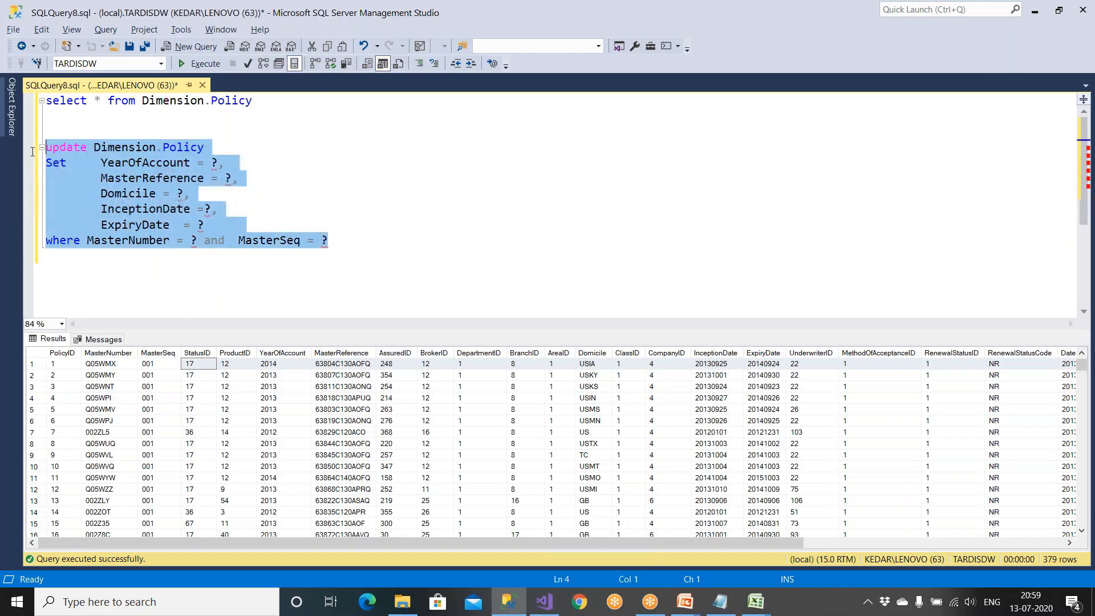
right_click(73, 162)
left_click(89, 186)
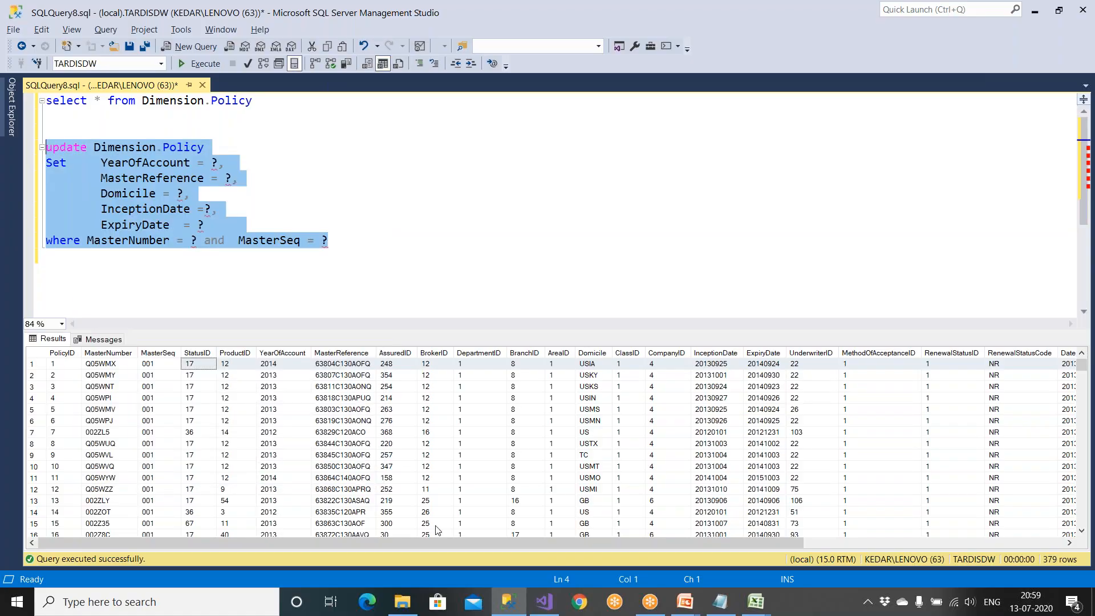
Switch to Visual Studio and paste the copied update statement as the OLE DB Command's SqlCommand, accepting the value
left_click(545, 602)
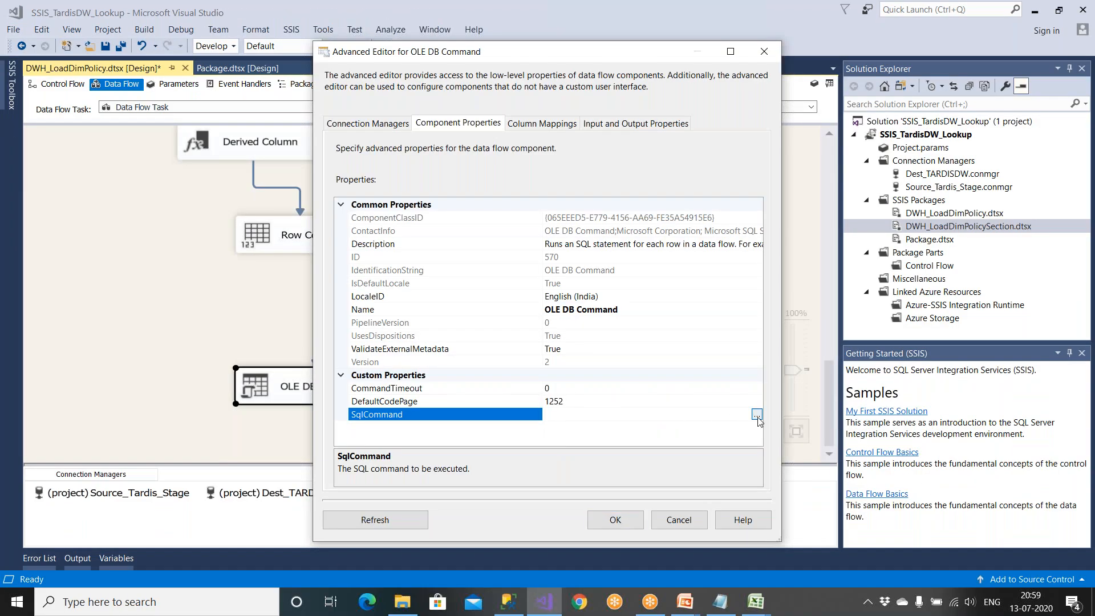
left_click(756, 415)
key("ctrl+v")
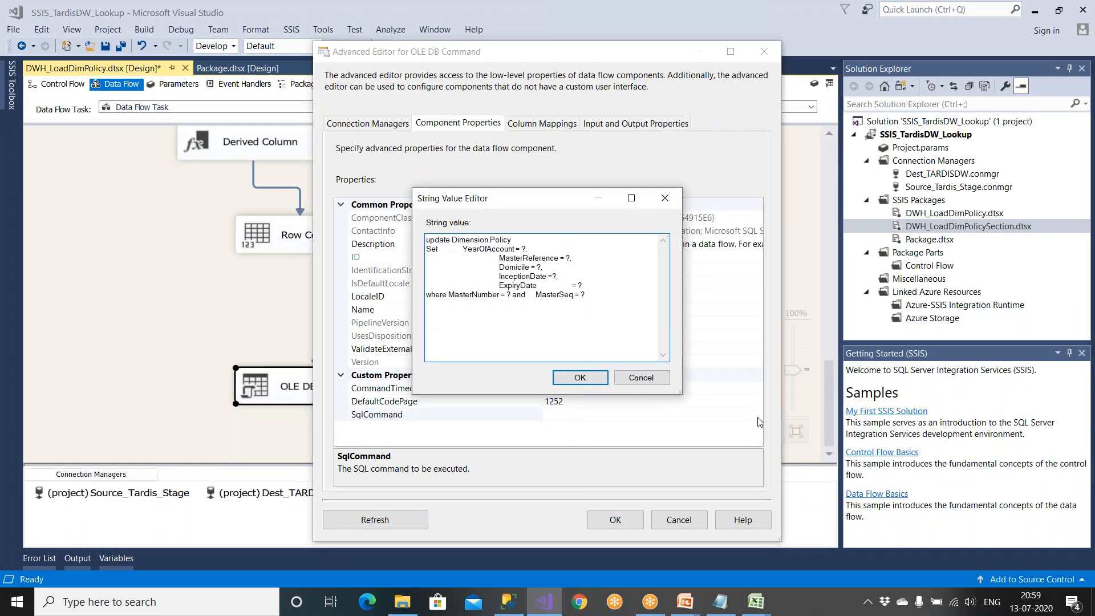
left_click(581, 378)
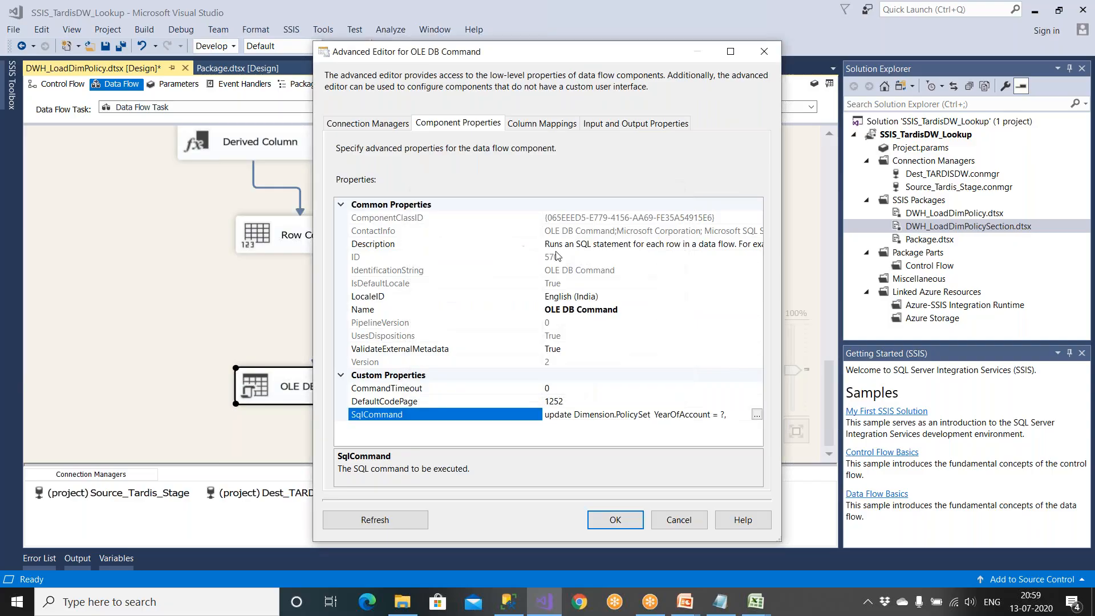
Show the OLE DB Command's column mappings, widen the available destination columns list, and select Param_0
left_click(550, 126)
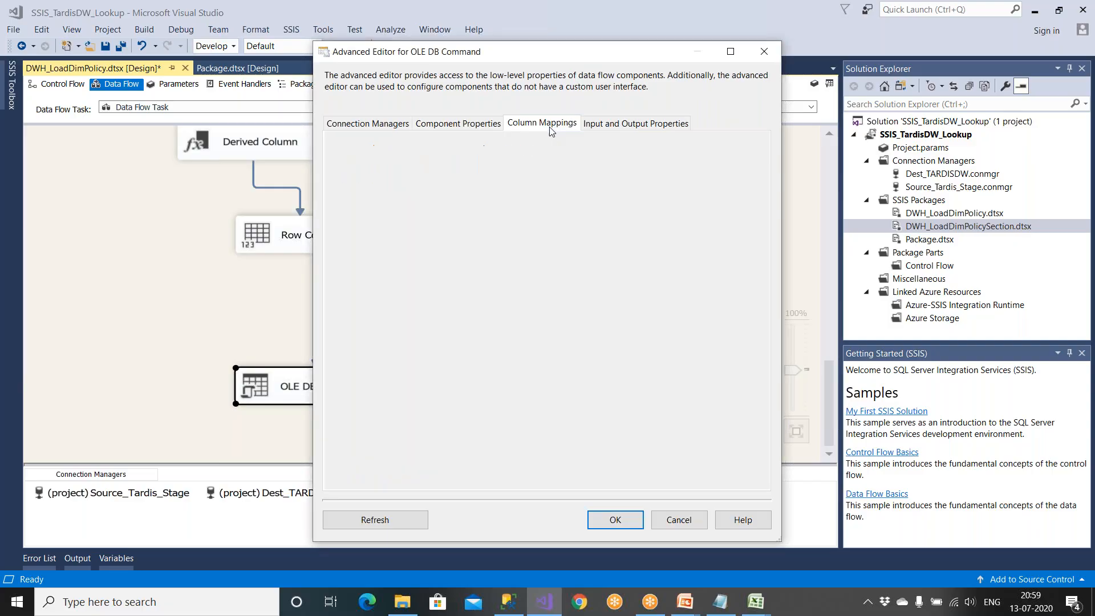
left_click_drag(688, 280, 768, 293)
left_click(674, 196)
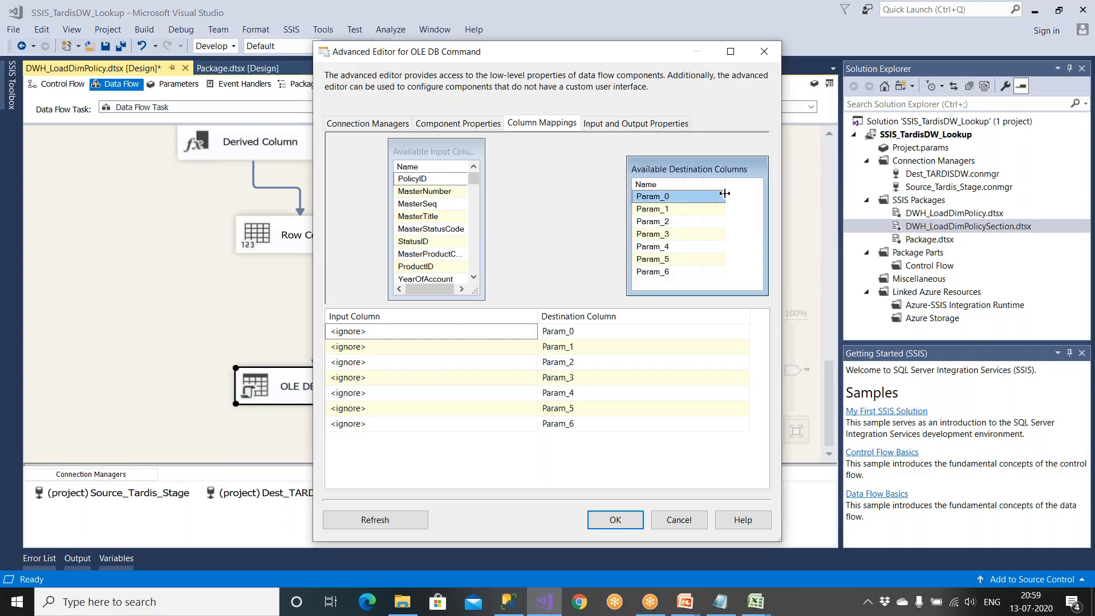
Check the first parameter of the update statement in SQL Server Management Studio, and in Visual Studio map input column YearOfAccount to Param_0
left_click(509, 602)
left_click(234, 164)
left_click_drag(212, 163, 225, 163)
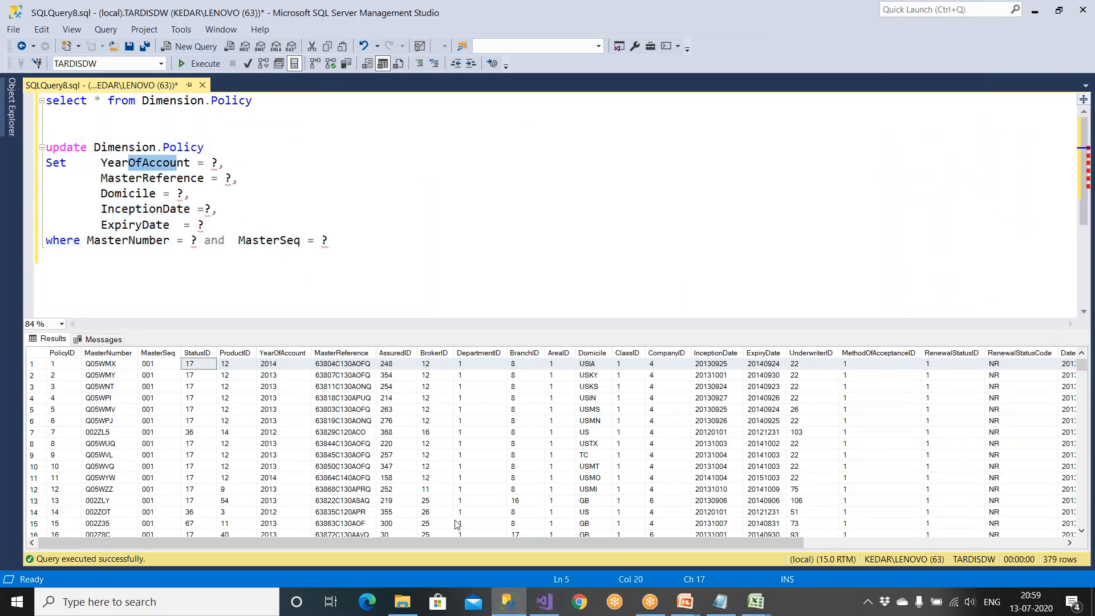
left_click(544, 602)
left_click(385, 333)
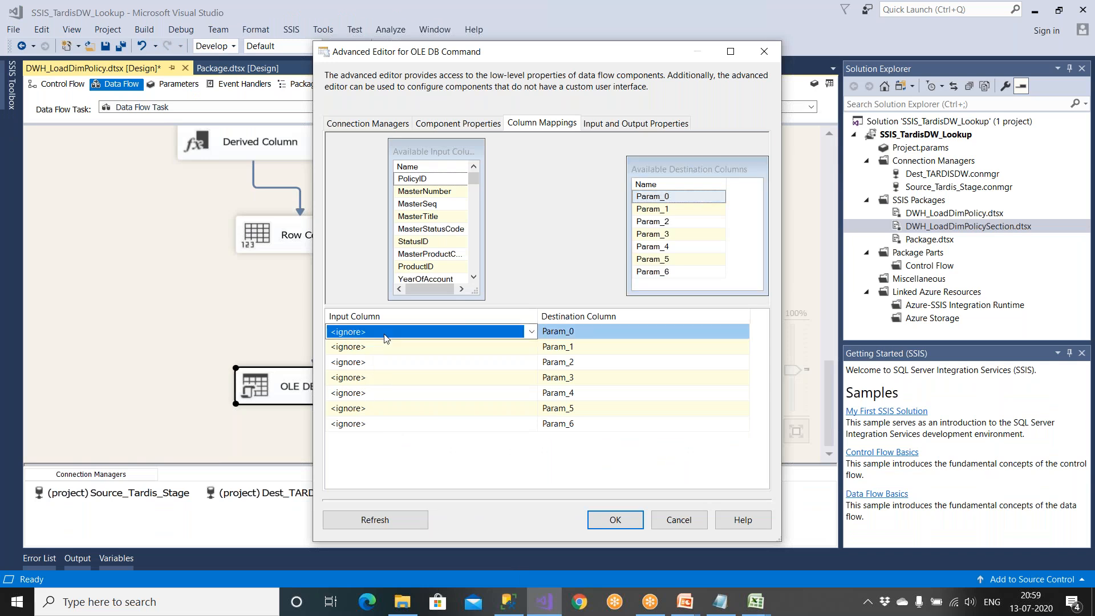
left_click(385, 334)
scroll(473, 425, "down", 4)
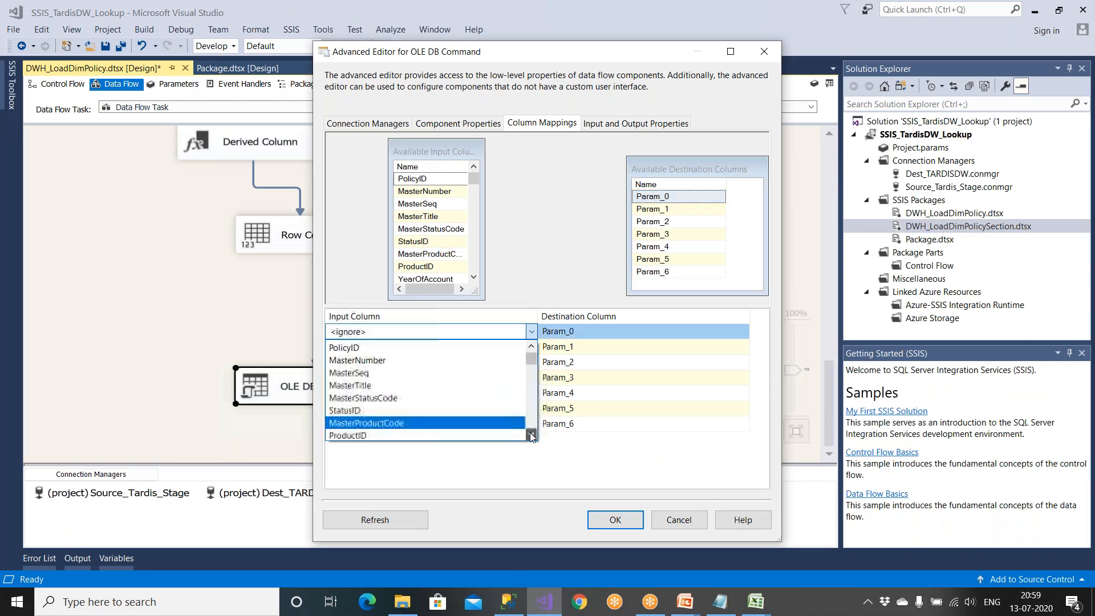
left_click(473, 410)
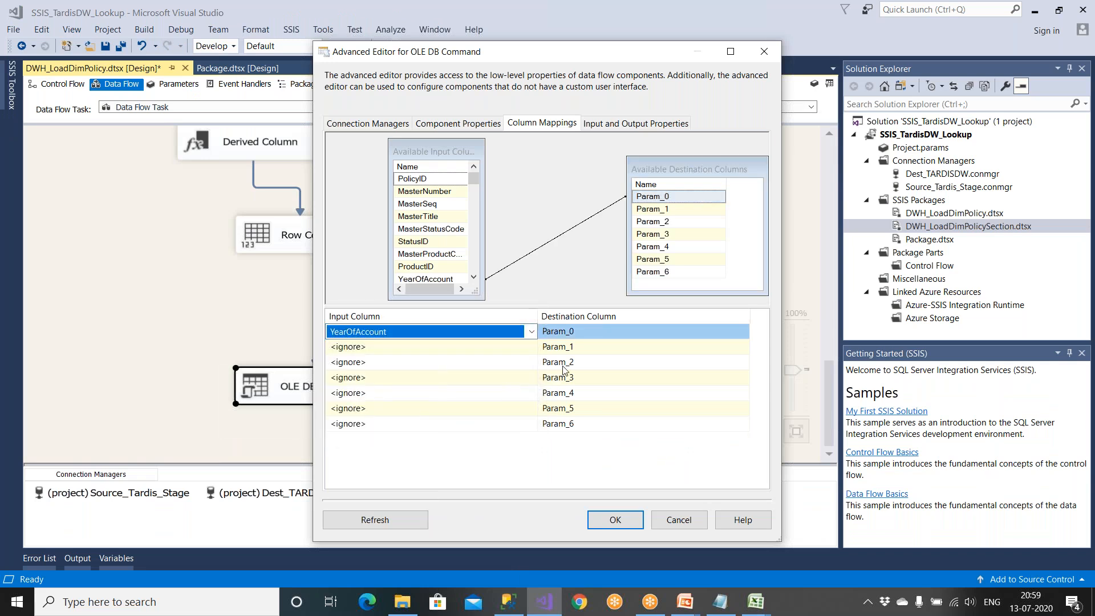
In SQL Server Management Studio, annotate the YearOfAccount line with ----0 and the MasterReference line with ---- 1
key("alt+Tab")
left_click_drag(205, 163, 248, 157)
left_click(248, 158)
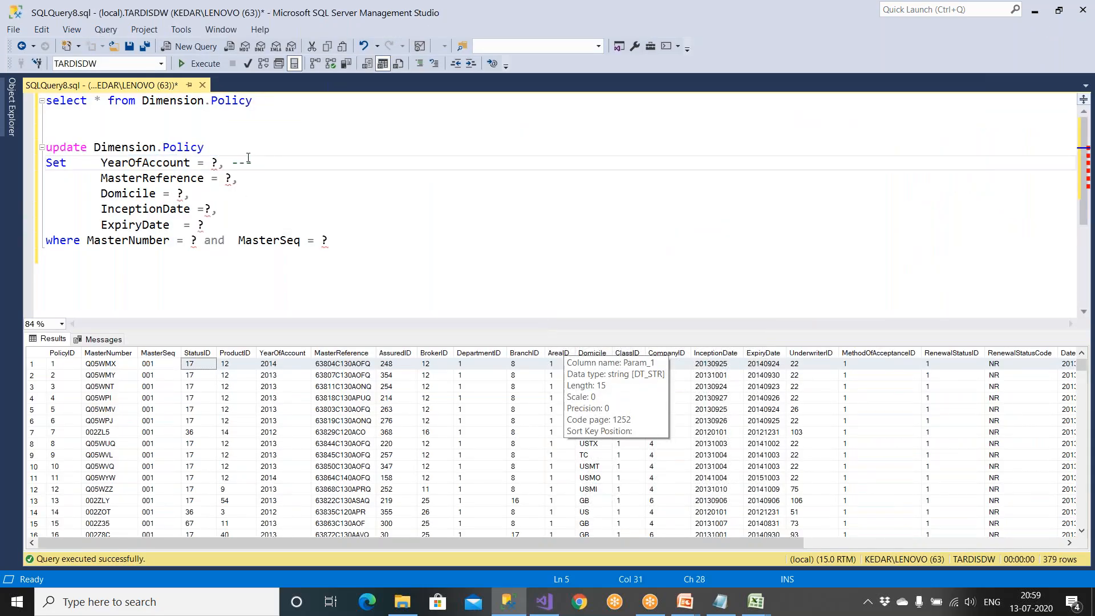
left_click(261, 182)
type("---- 1")
key("alt")
Switch to Visual Studio and map input column MasterReference to Param_1
key("alt+Tab")
left_click(359, 348)
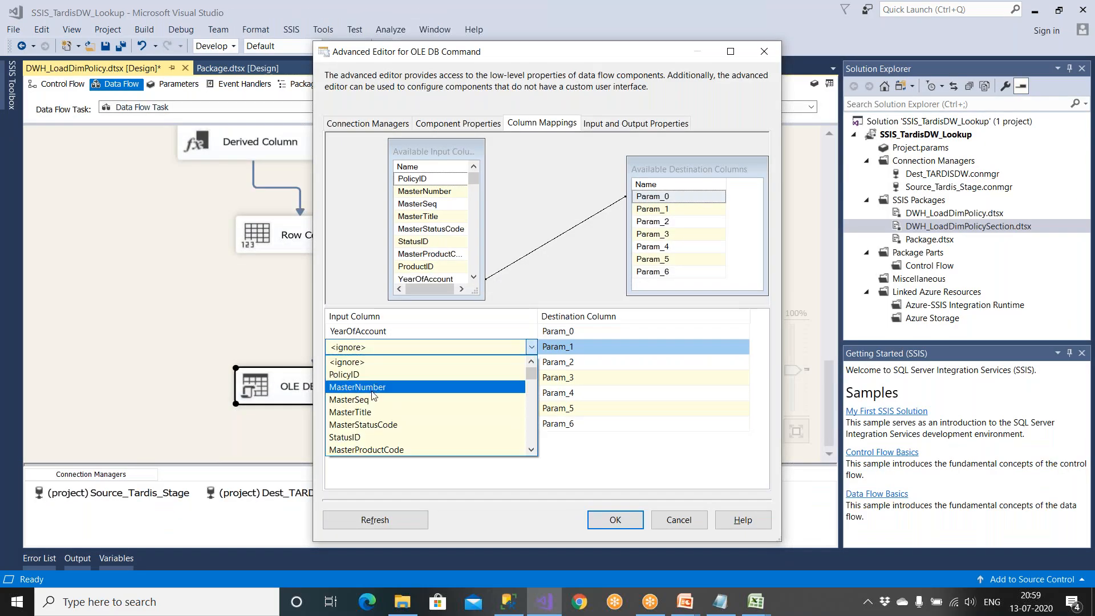
left_click(532, 449)
left_click(531, 450)
left_click(532, 450)
left_click(368, 439)
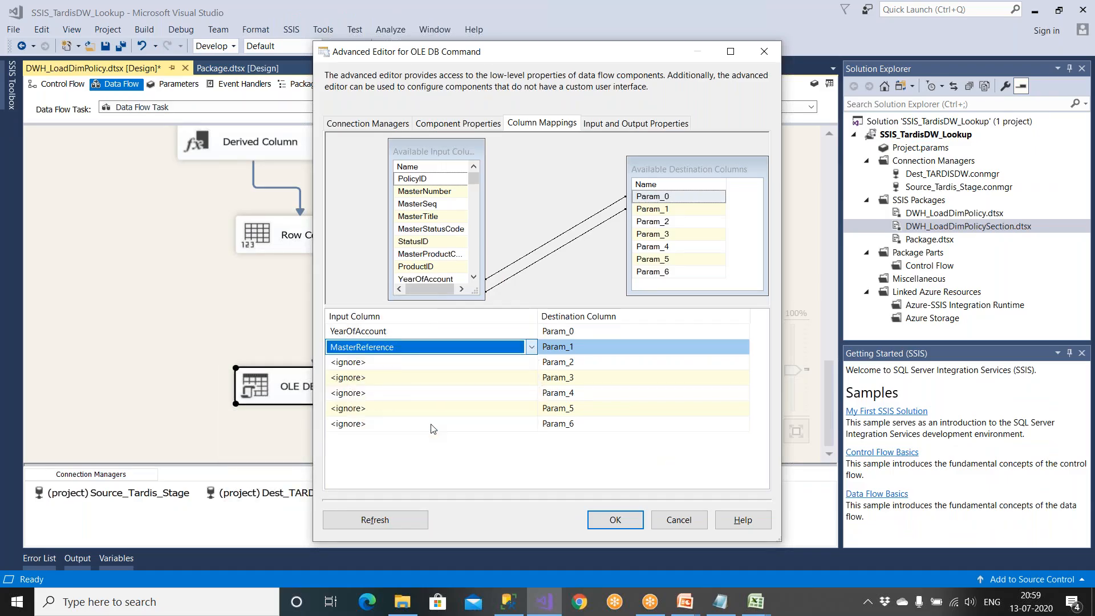
Check the third column of the update statement in SQL Server Management Studio, and in Visual Studio map Domicile to Param_2
left_click(558, 366)
left_click(428, 365)
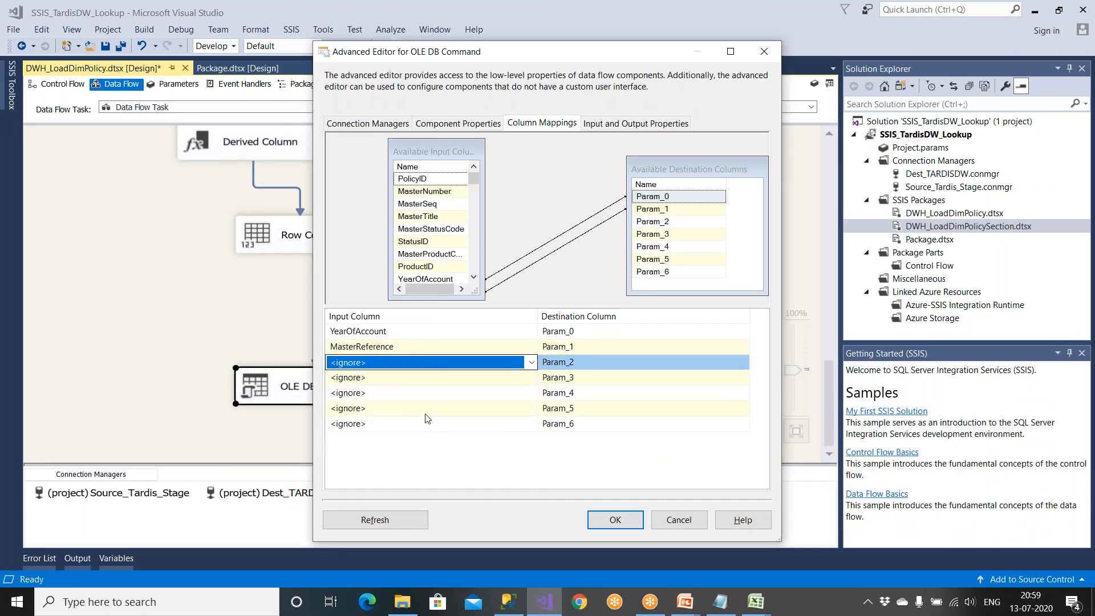
left_click(507, 601)
left_click_drag(143, 194, 122, 194)
key("alt+Tab")
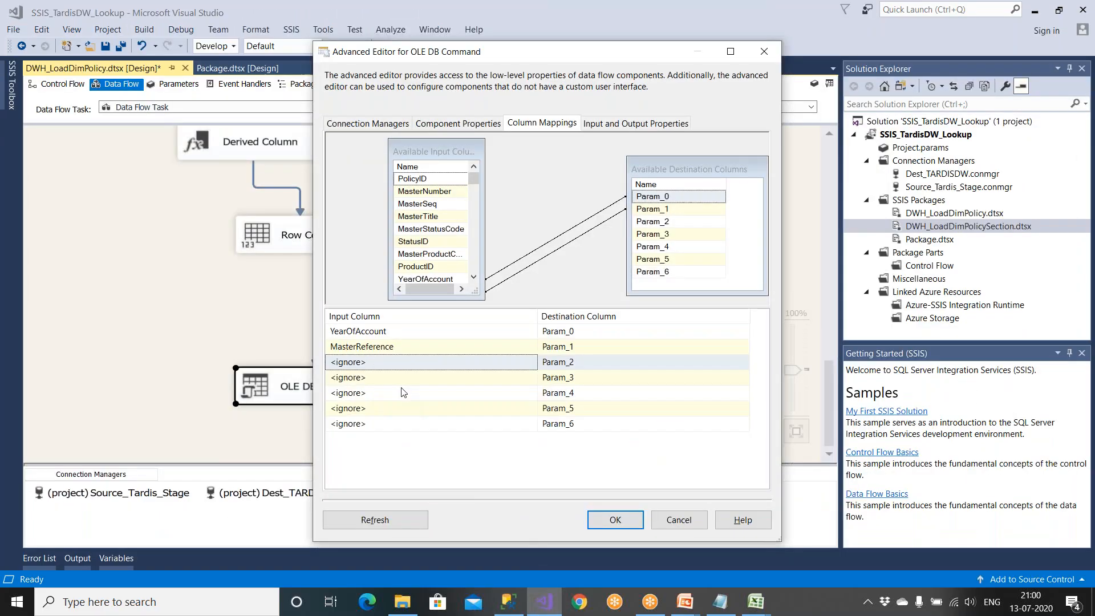
left_click(382, 364)
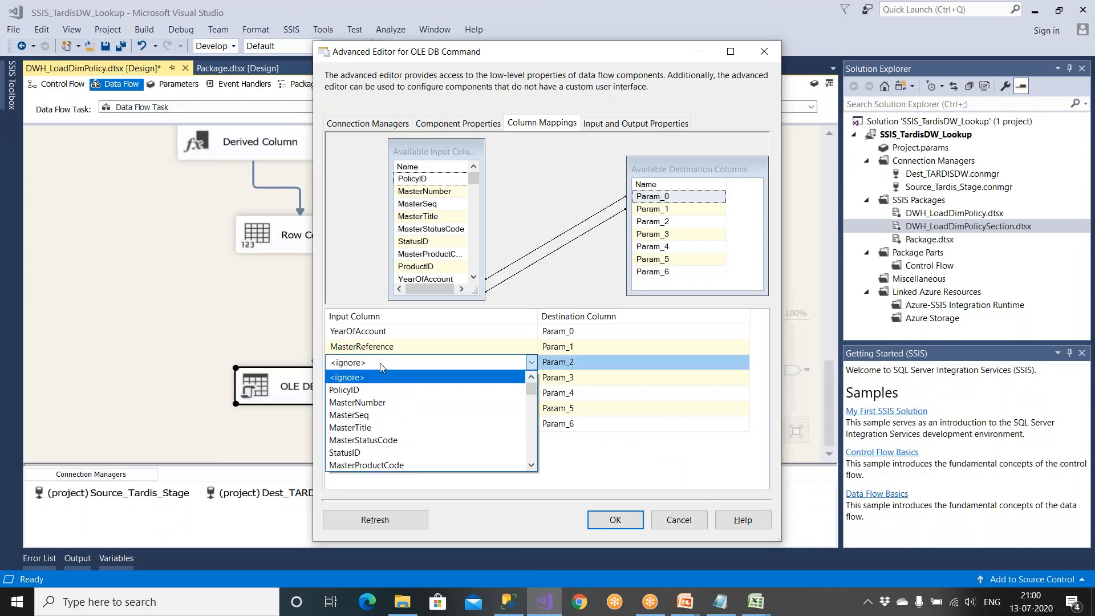
key("d")
key("d")
key("d")
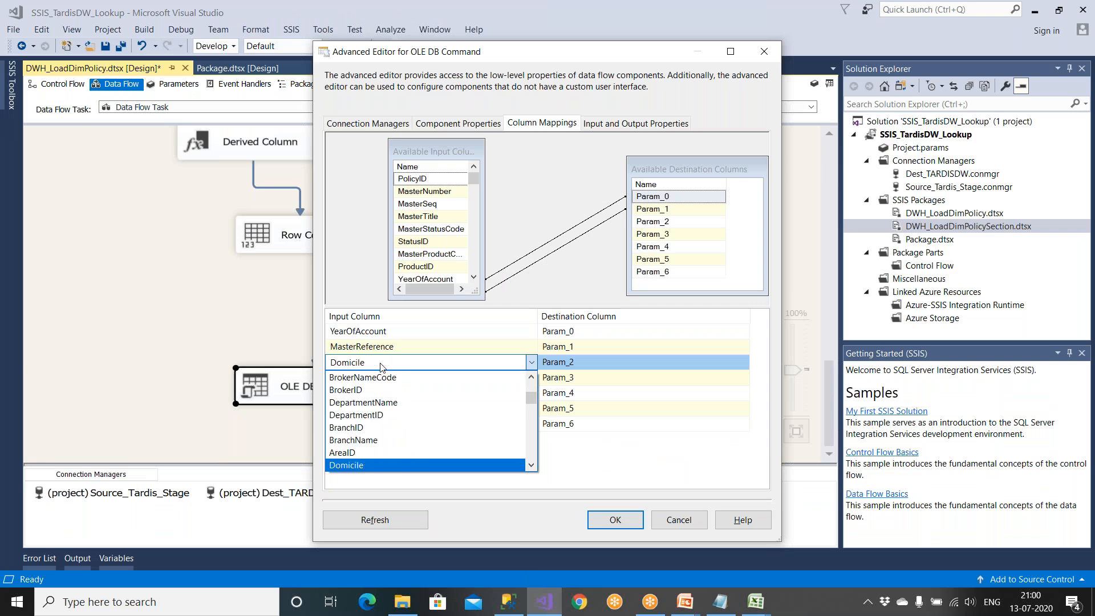
left_click(346, 465)
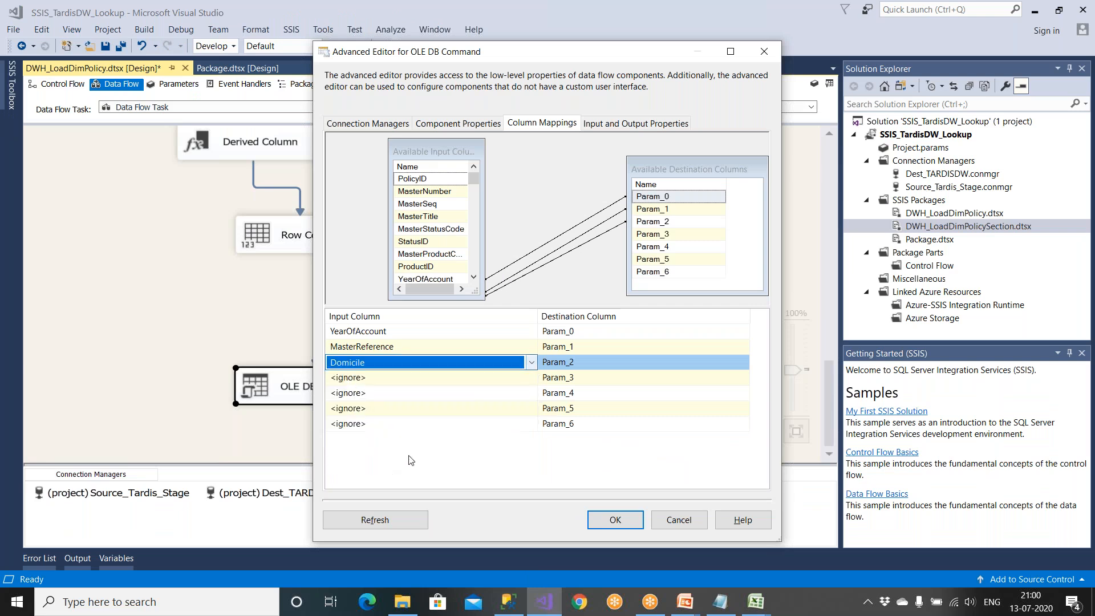
Switch to SQL Server Management Studio, annotate the Domicile line with ------------2, and highlight the InceptionDate assignment
left_click(472, 379)
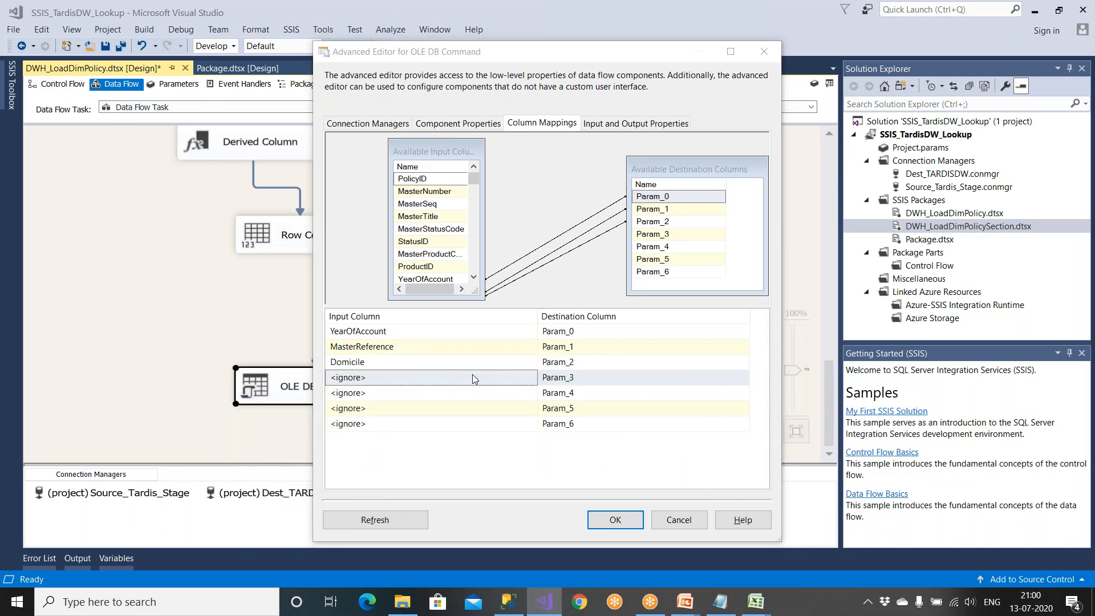
key("alt+Tab")
type("-----------")
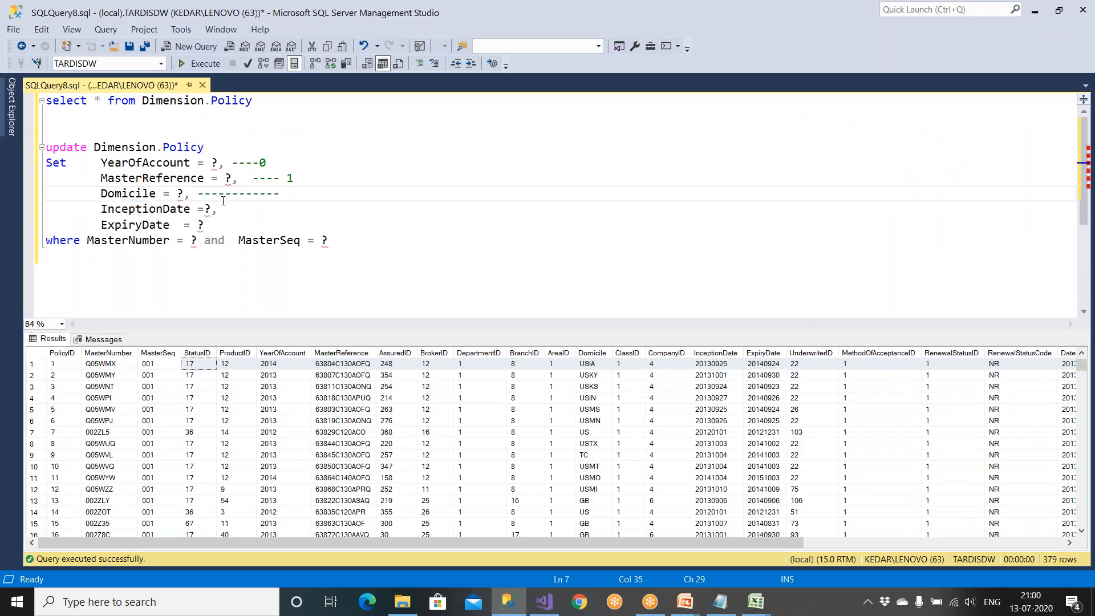
left_click_drag(115, 211, 221, 210)
Switch to Visual Studio and map input column InceptionDate to Param_3
key("alt+Tab")
left_click(351, 377)
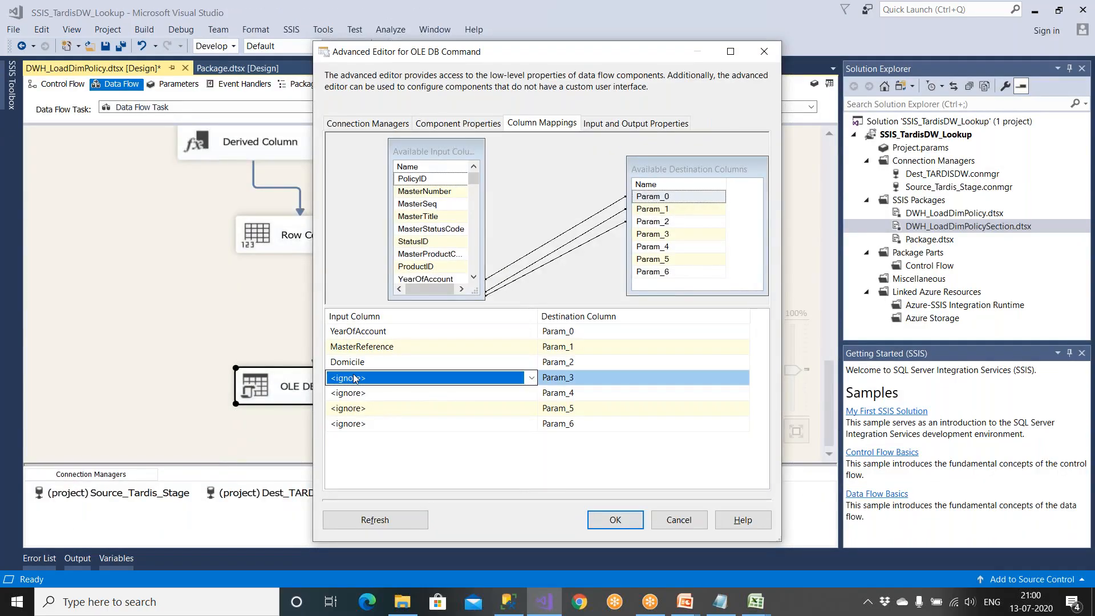
left_click(354, 378)
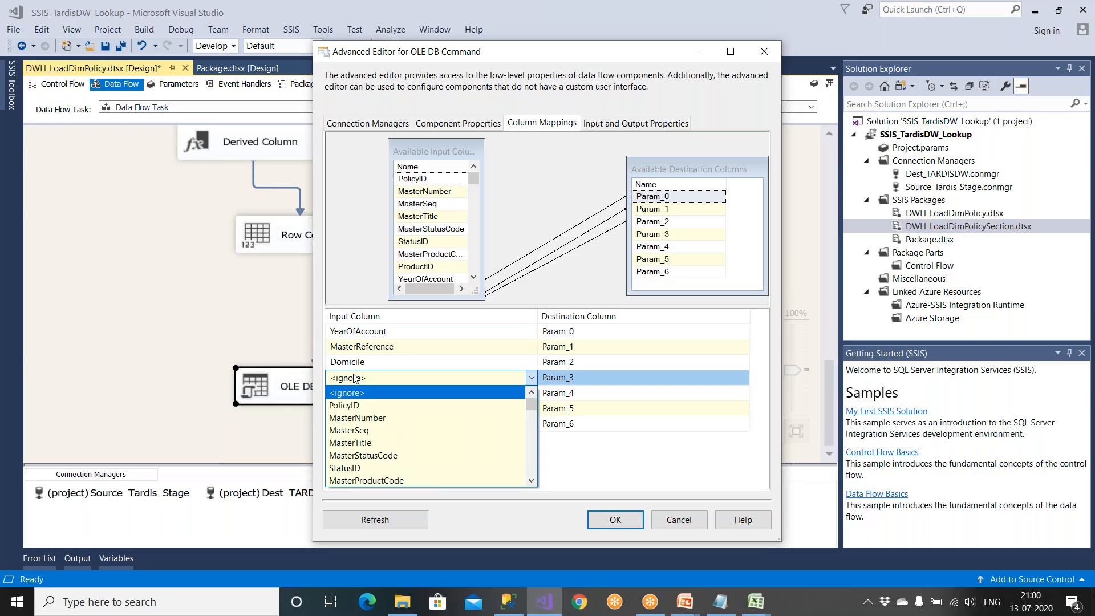
key("i")
left_click(364, 485)
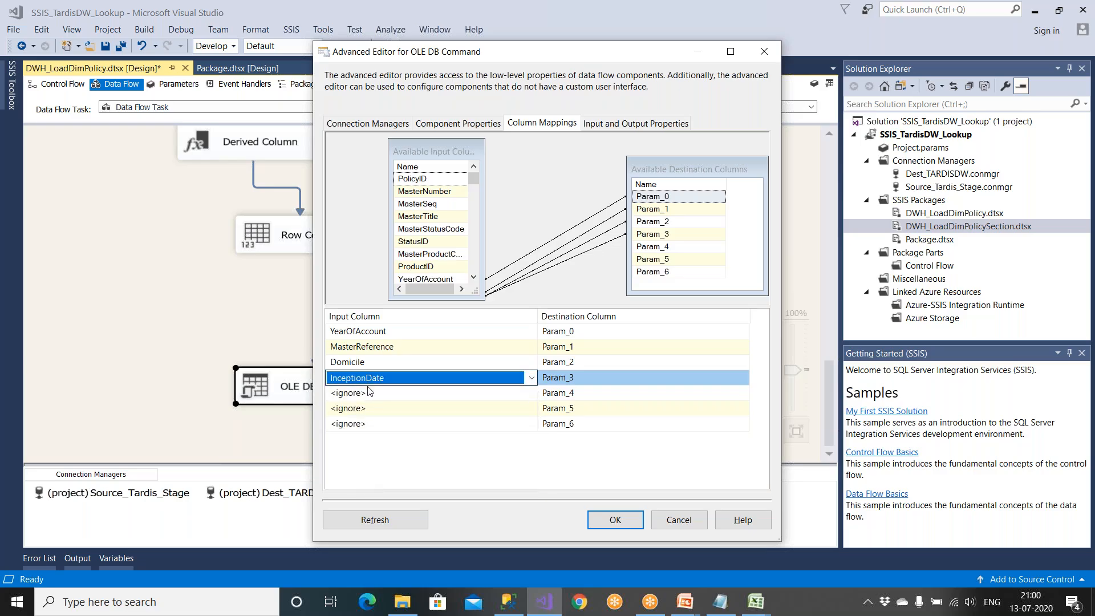
In SQL Server Management Studio, add dashed comments numbering the InceptionDate line 3 and the ExpiryDate line 4
key("alt+Tab")
left_click(266, 212)
type("------------------3")
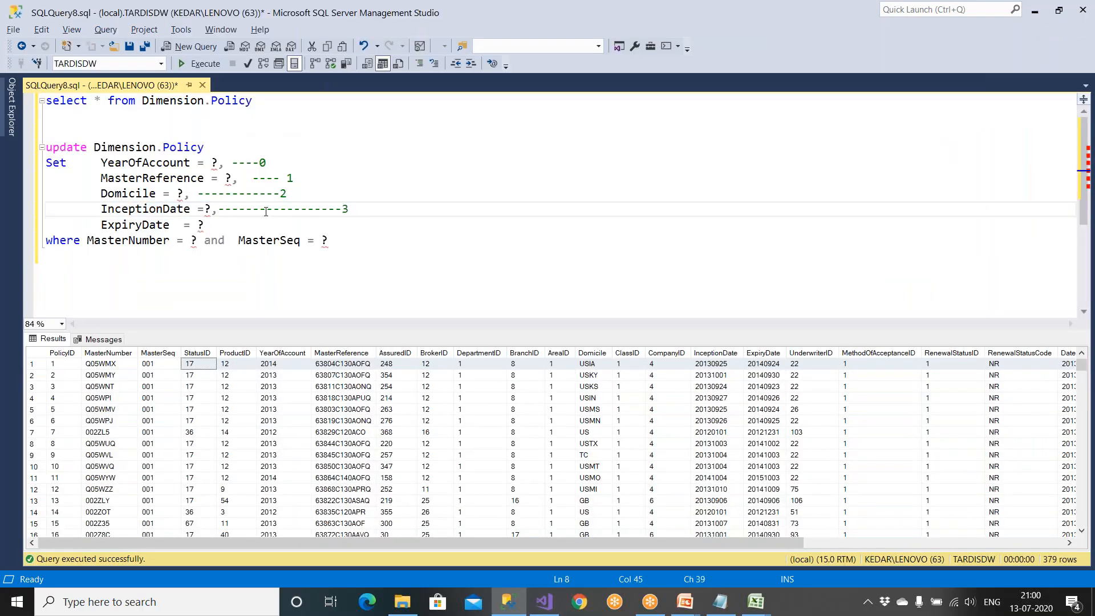
left_click(234, 223)
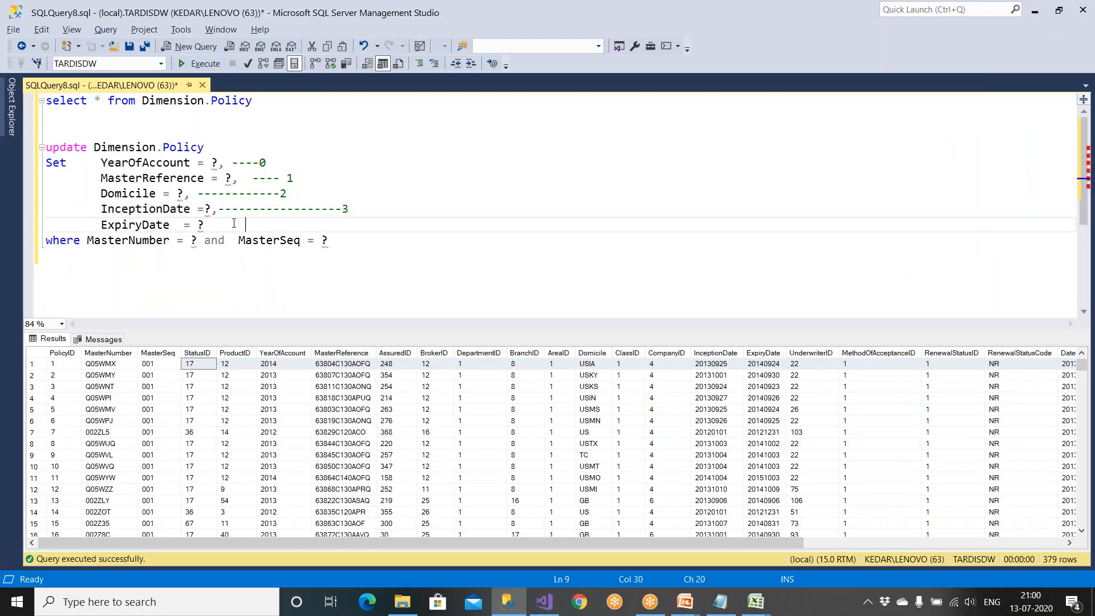
type("4")
Switch to Visual Studio and map input column ExpiryDate to Param_4
key("alt+Tab")
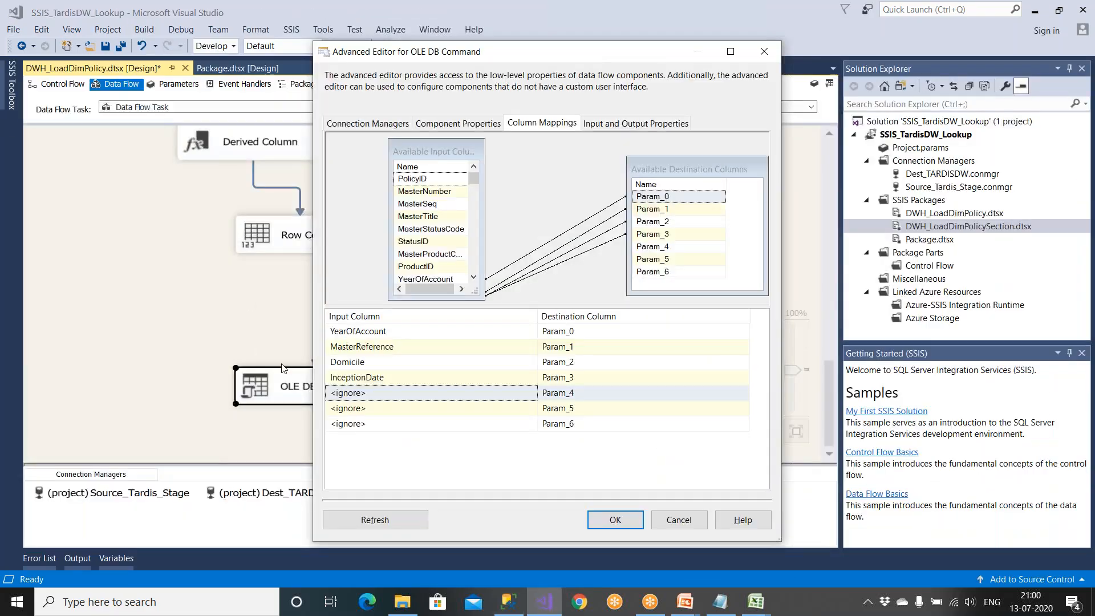
left_click(372, 397)
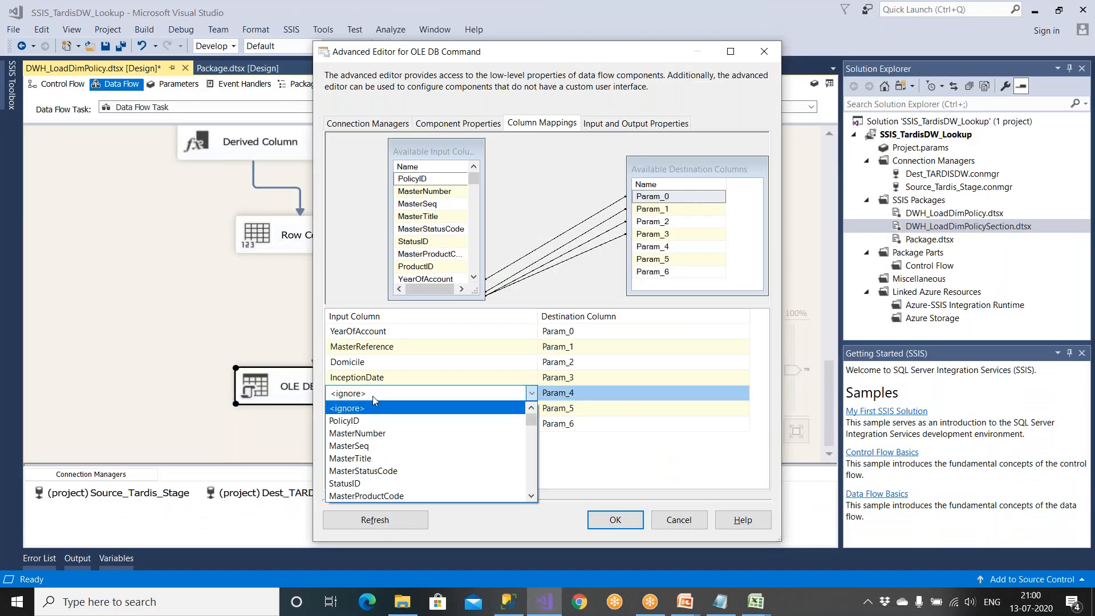
key("e")
key("Return")
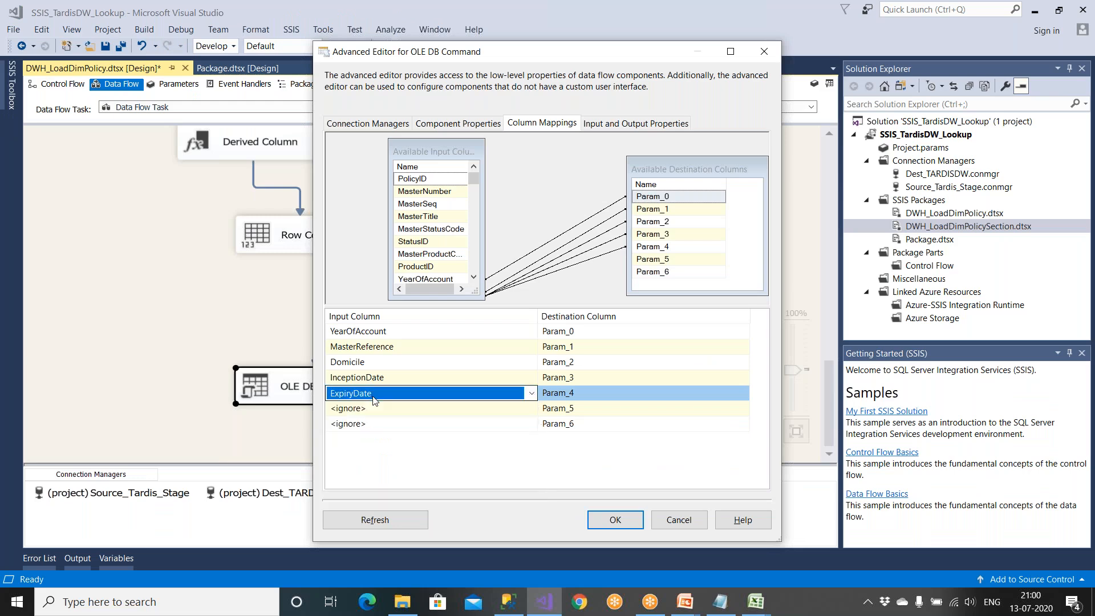
Check the where clause's first parameter in SQL Server Management Studio, and in Visual Studio map MasterNumber to Param_5
key("alt+Tab")
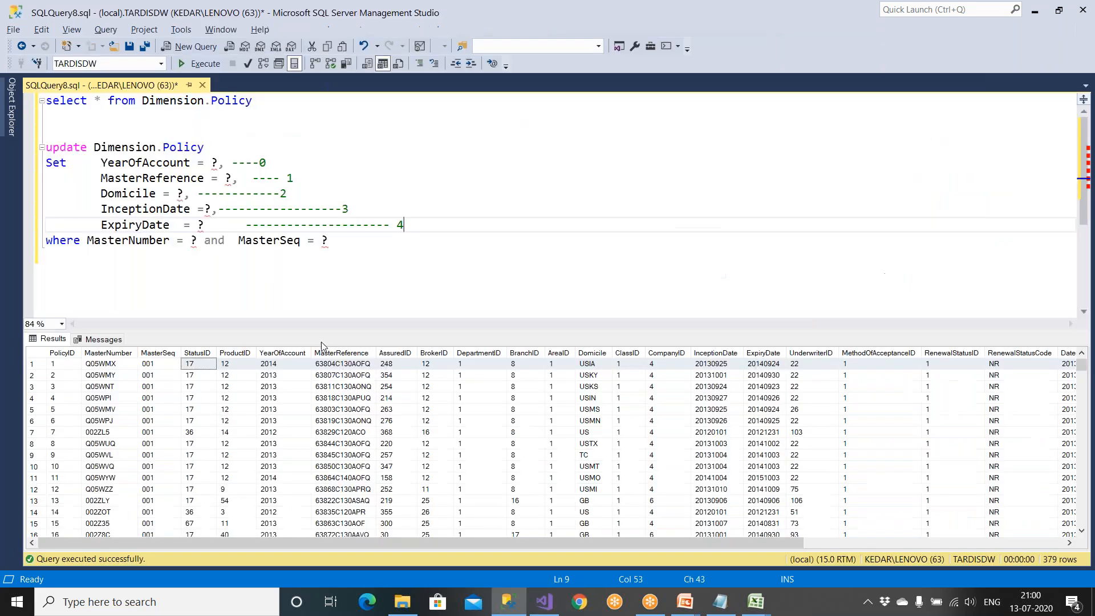
left_click_drag(183, 241, 199, 239)
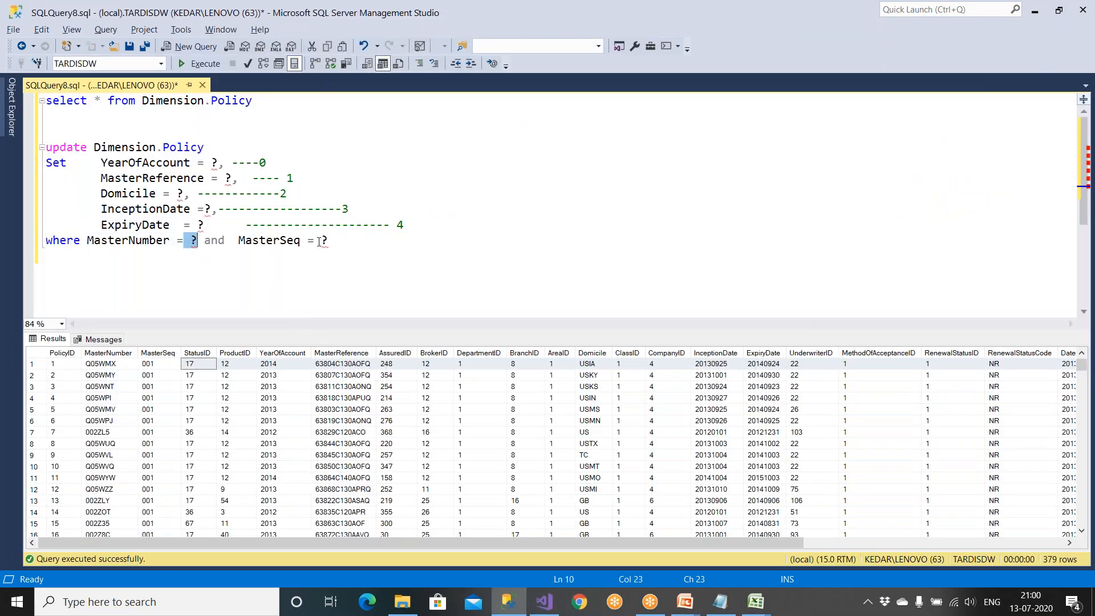
key("alt+Tab")
left_click(372, 413)
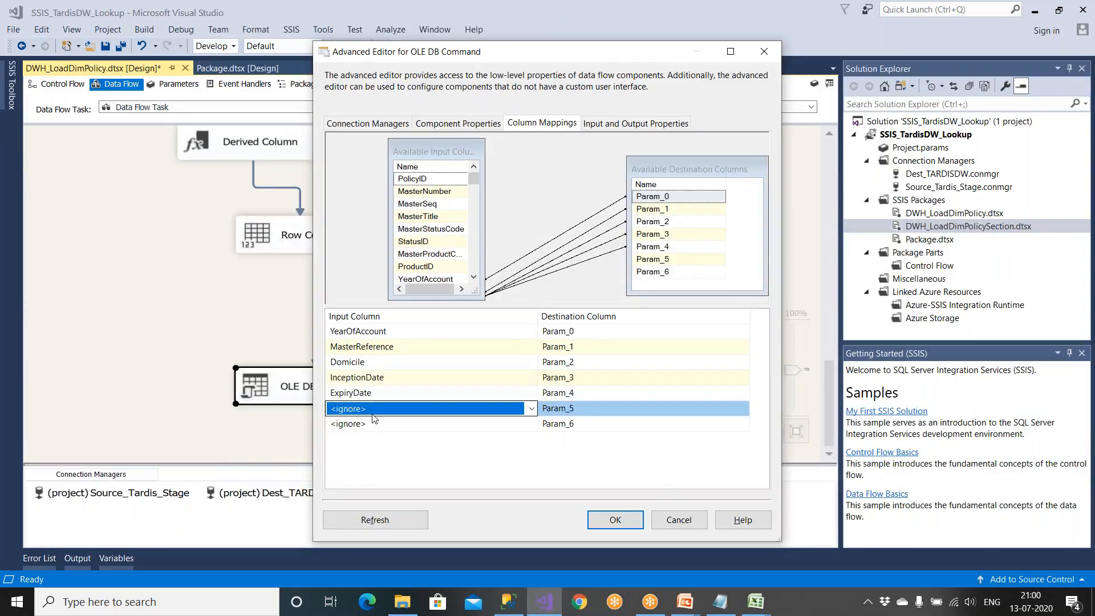
left_click(374, 418)
key("m")
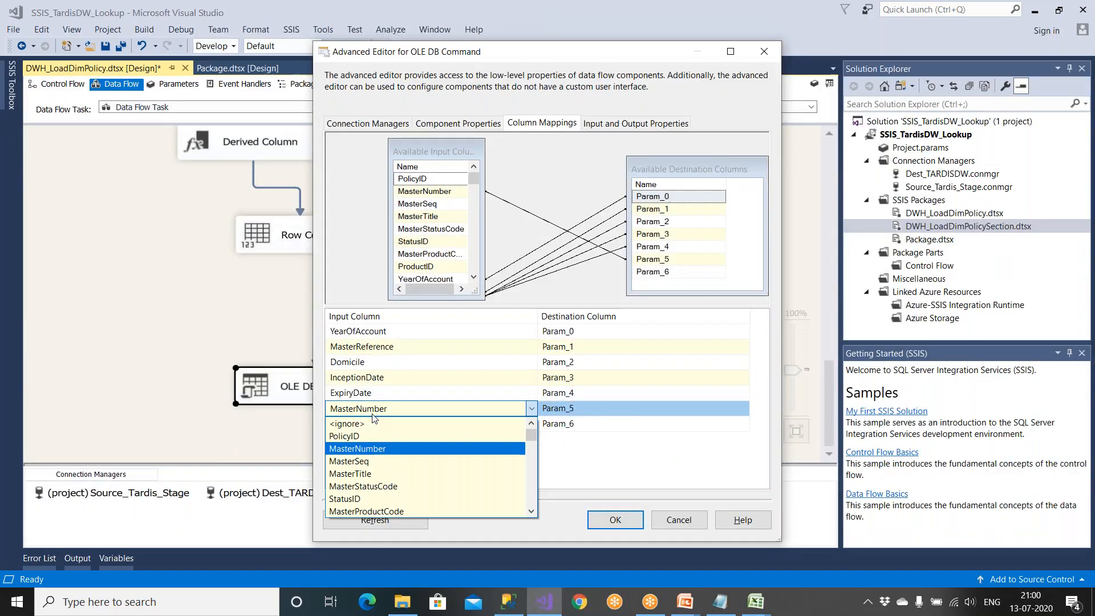
left_click(375, 446)
Recheck the where clause in SQL Server Management Studio, map MasterSeq to Param_6 in Visual Studio, and accept the OLE DB Command settings
key("alt+Tab")
key("alt+Tab")
left_click(367, 425)
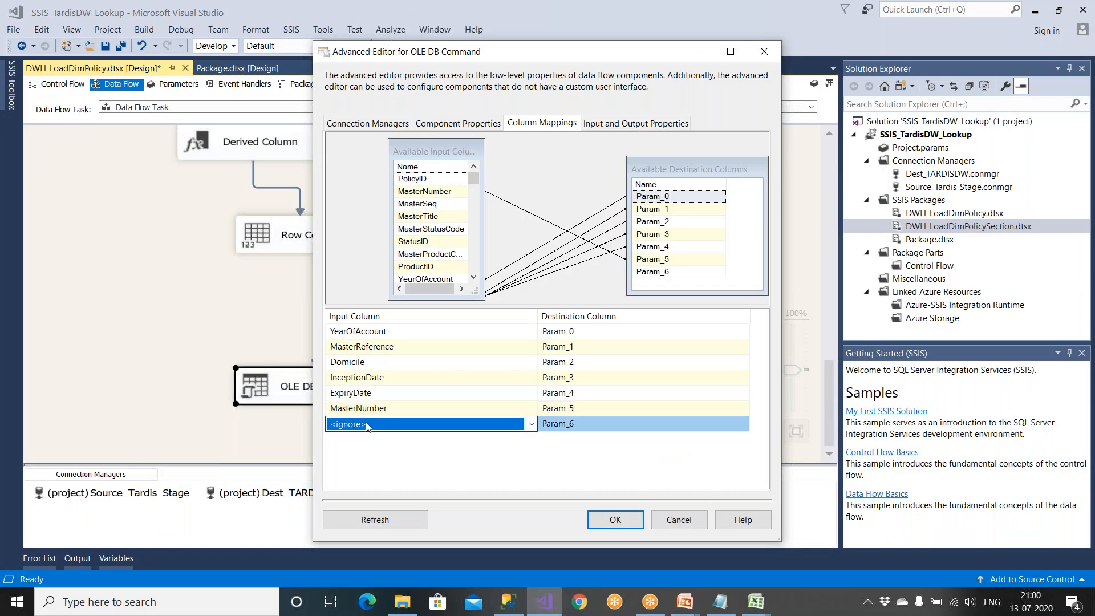
key("m")
key("m")
key("Up")
left_click(606, 521)
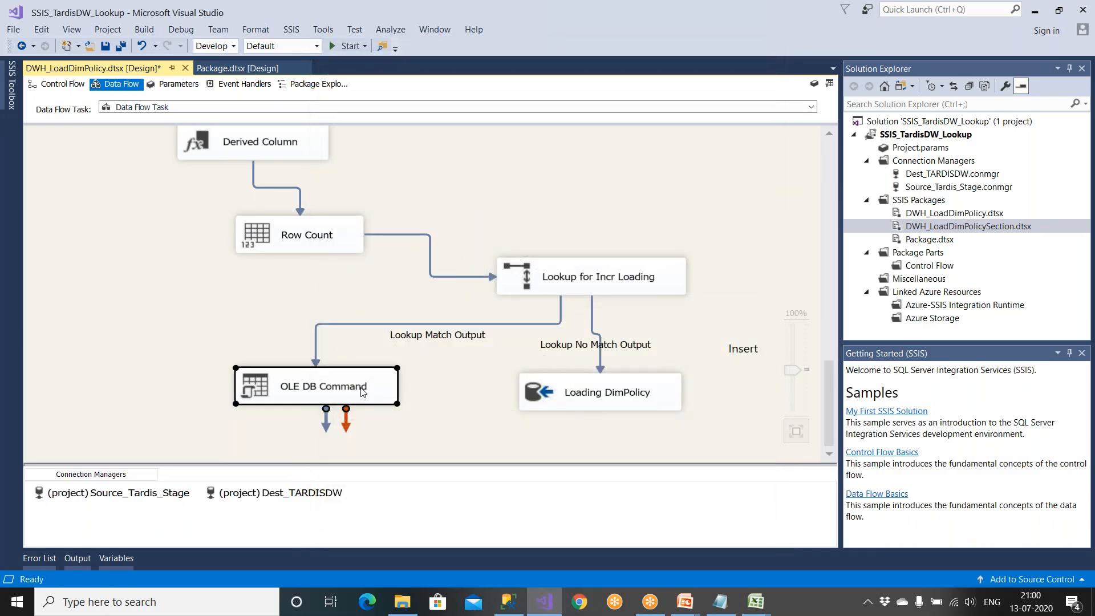
Rearrange the data flow by moving OLE DB Command and Loading DimPolicy further apart and placing Lookup for Incr Loading between them
left_click_drag(366, 395, 295, 402)
left_click_drag(565, 389, 679, 404)
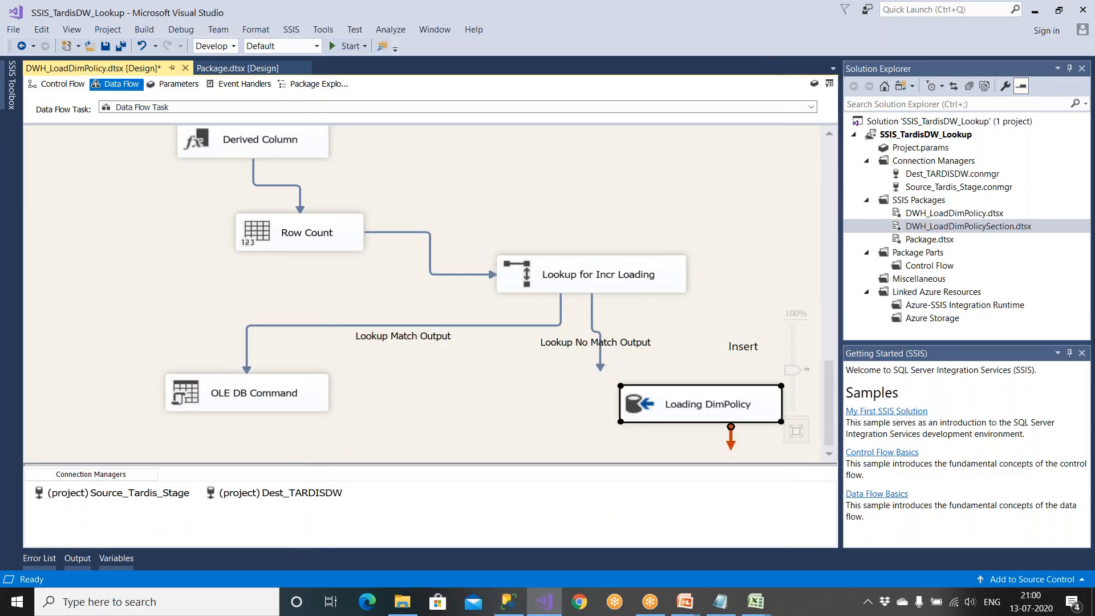
left_click_drag(594, 275, 544, 292)
left_click(579, 231)
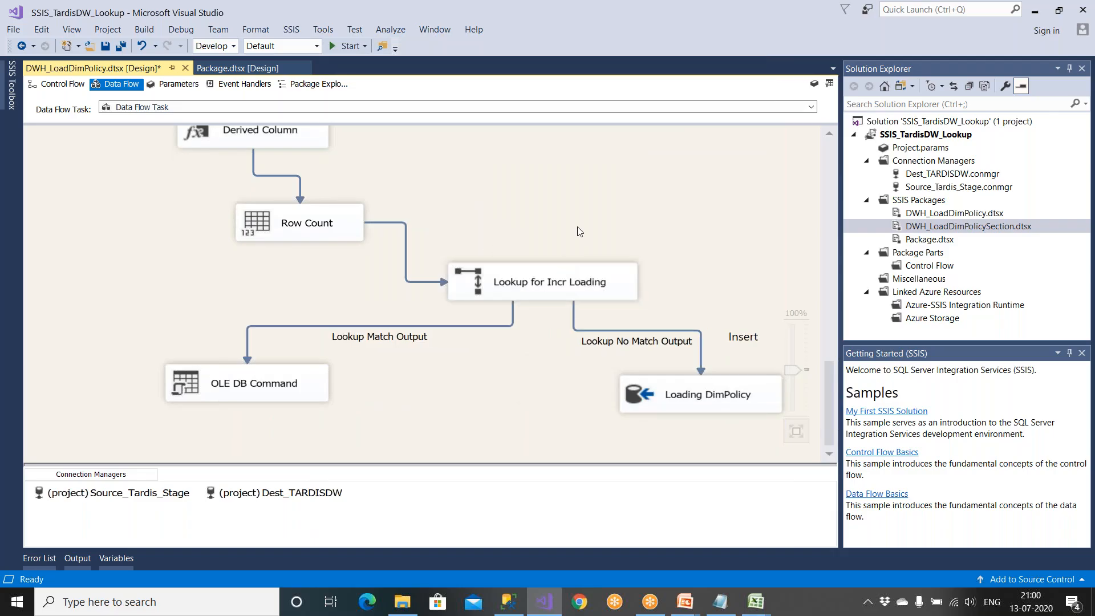
Inspect the connection settings of the StatusXref lookup at the start of the data flow, and close its editor without changes
scroll(579, 231, "up", 15)
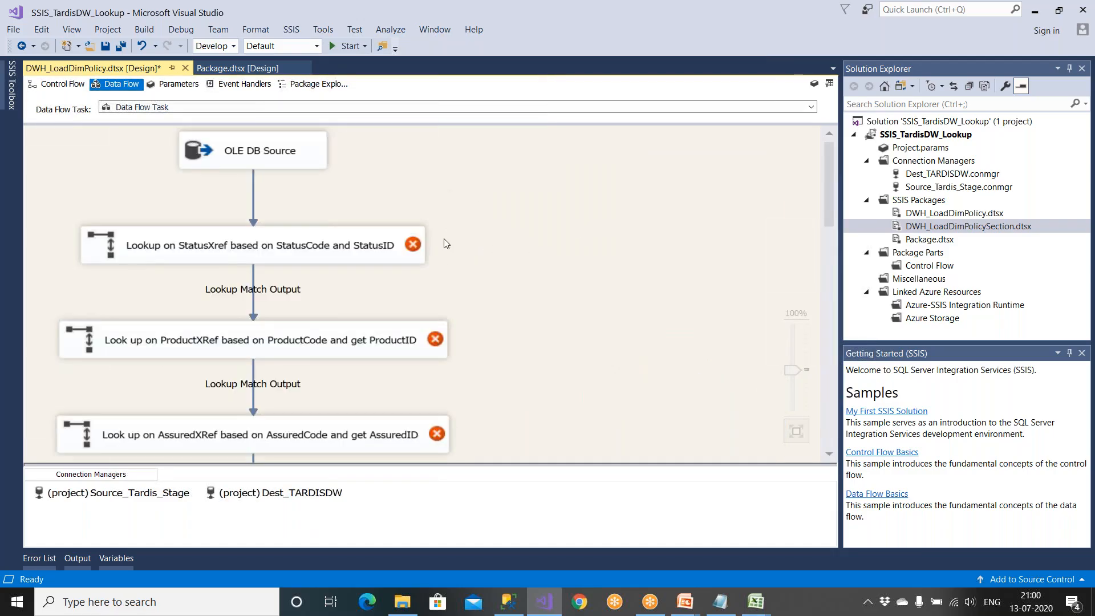
left_click(376, 259)
left_click(384, 344)
left_click(405, 429)
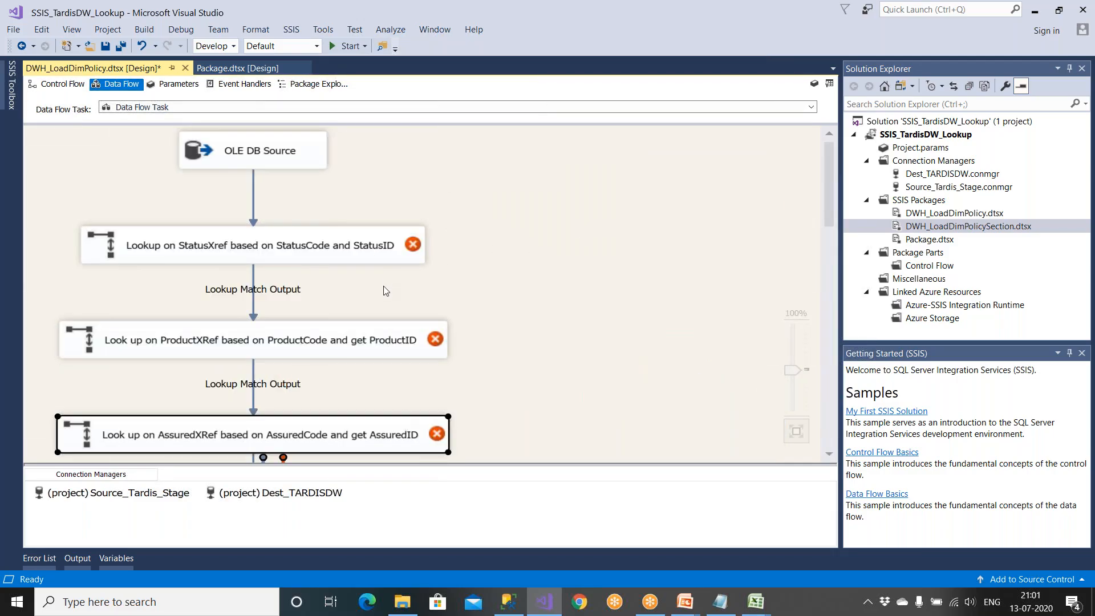
double_click(376, 249)
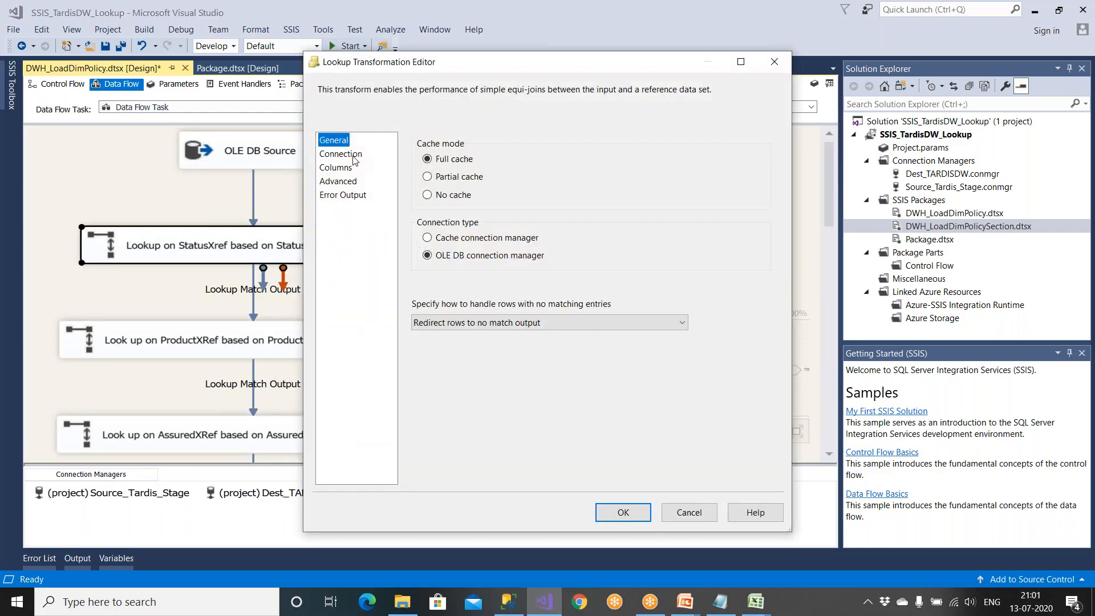
left_click(351, 154)
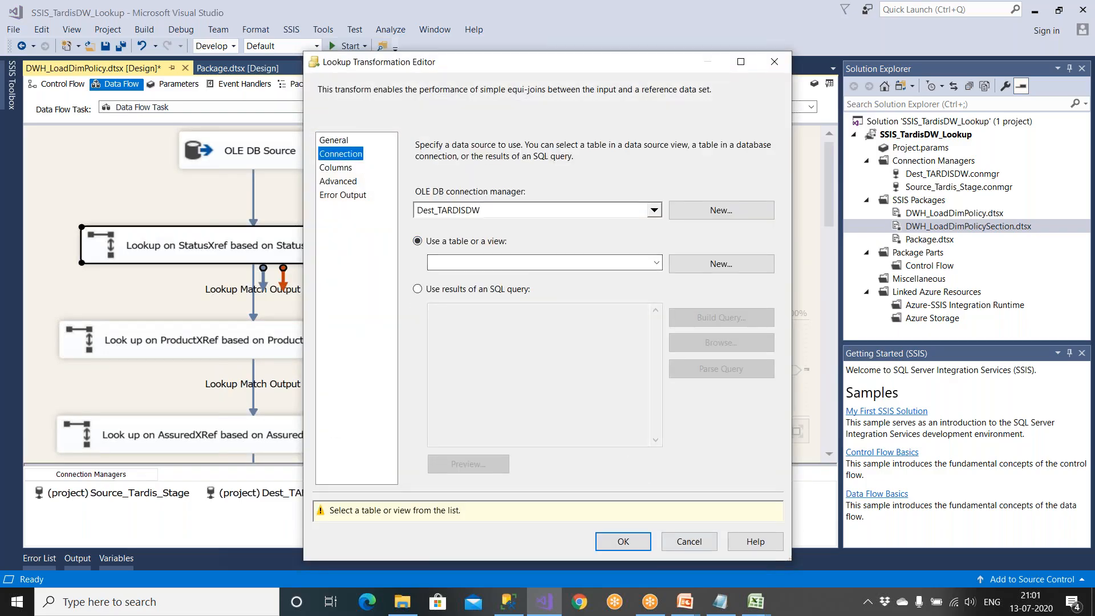
left_click(688, 541)
scroll(548, 252, "down", 1)
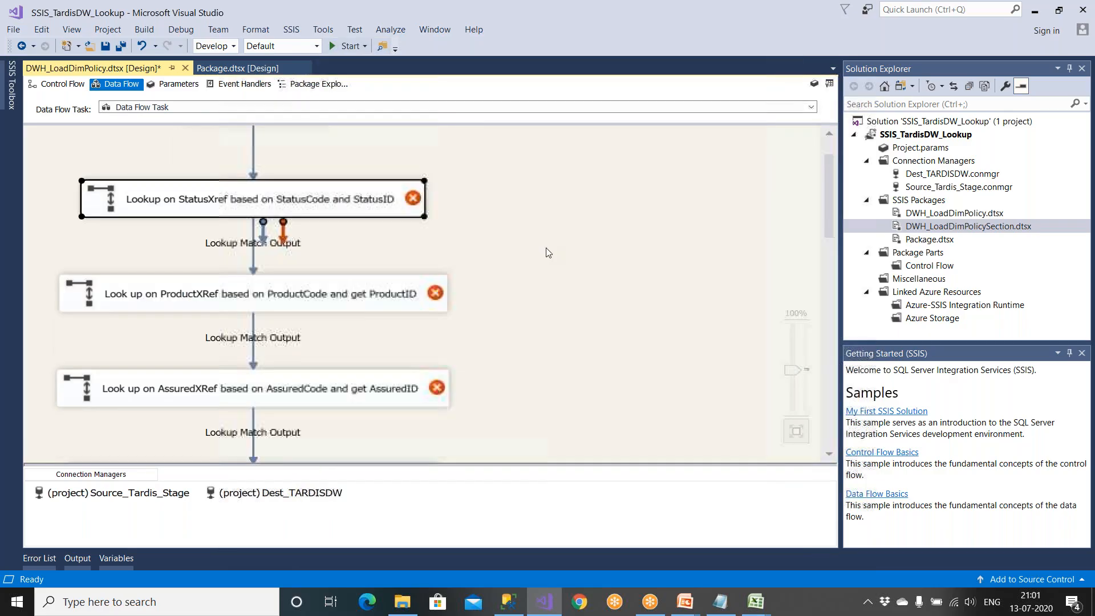
Move OLE DB Command slightly lower in the data flow, roughly level with Loading DimPolicy
scroll(548, 252, "down", 10)
left_click(651, 406)
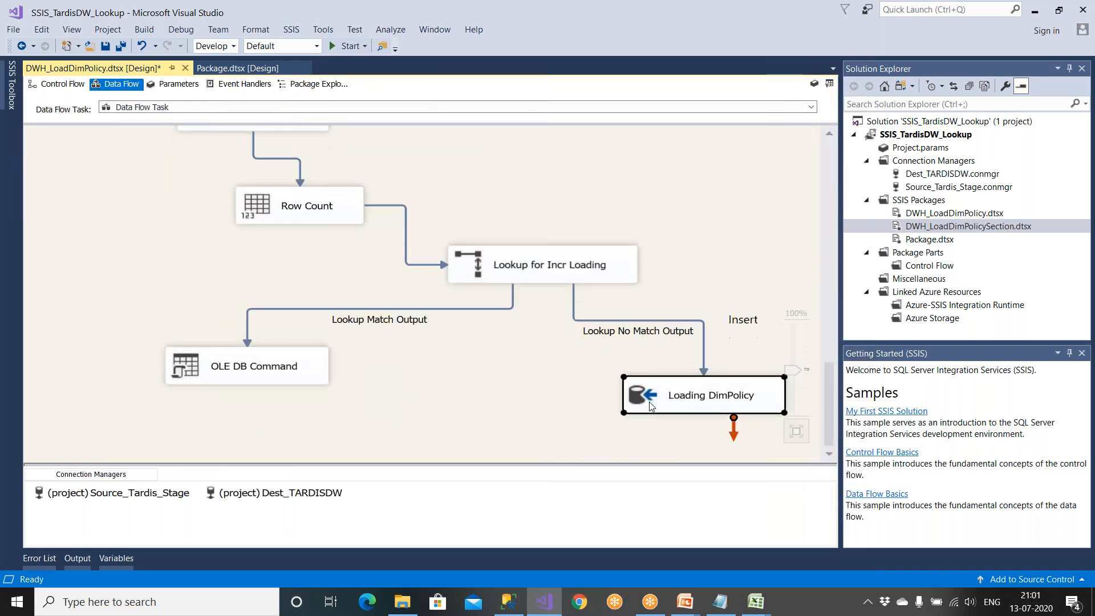
left_click_drag(308, 365, 308, 382)
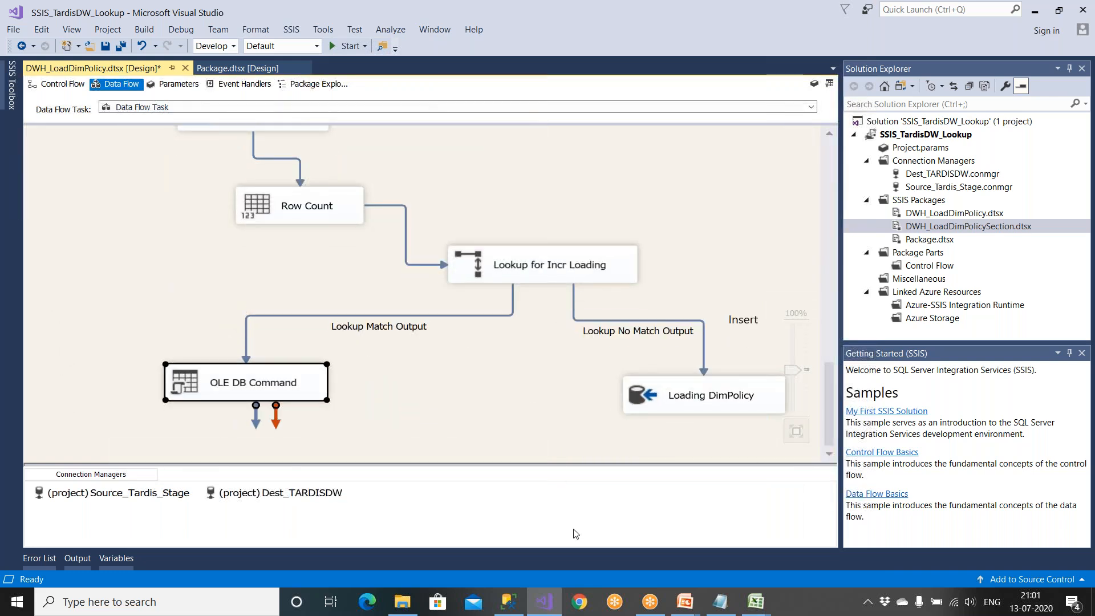
Switch to Excel, close ETL Mapping doc.xlsx, and rename the source table label in Book1's cell C5 as Policy
mouse_move(756, 602)
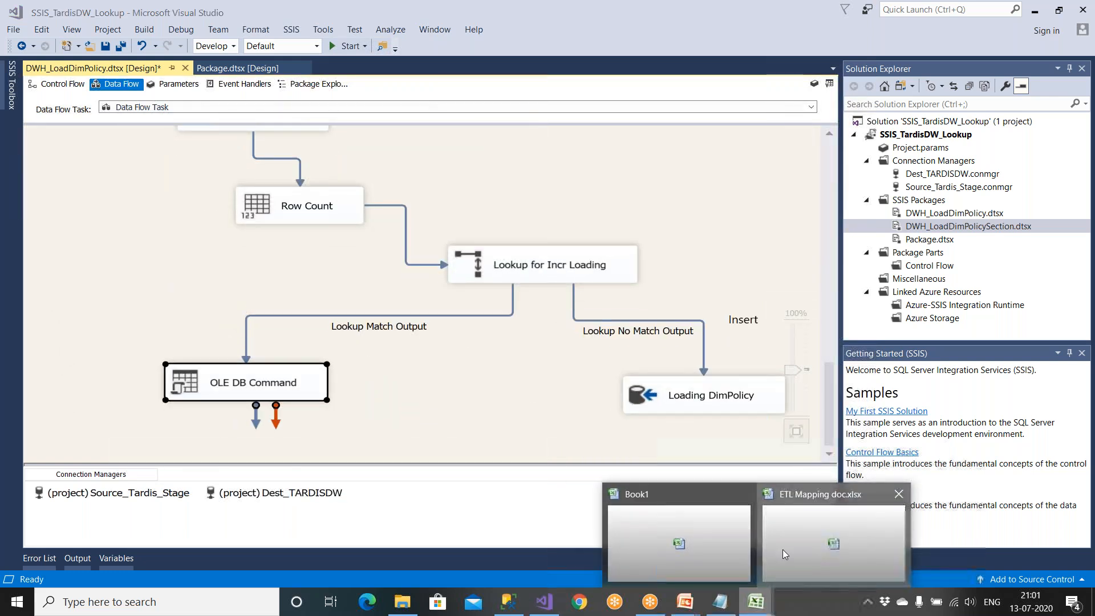
left_click(785, 555)
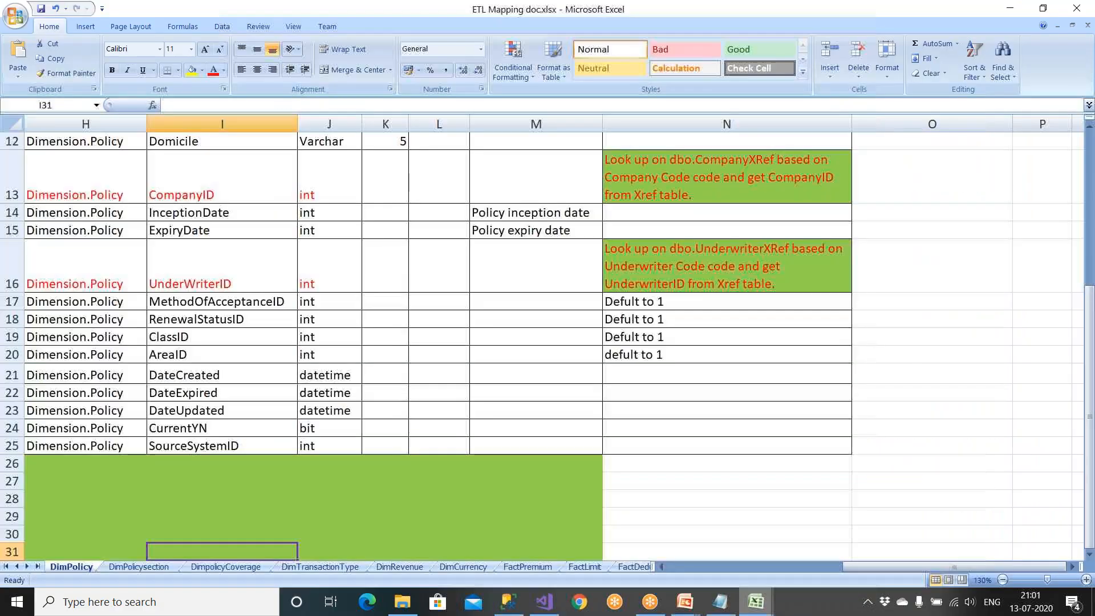
left_click(1078, 8)
left_click_drag(262, 305, 413, 309)
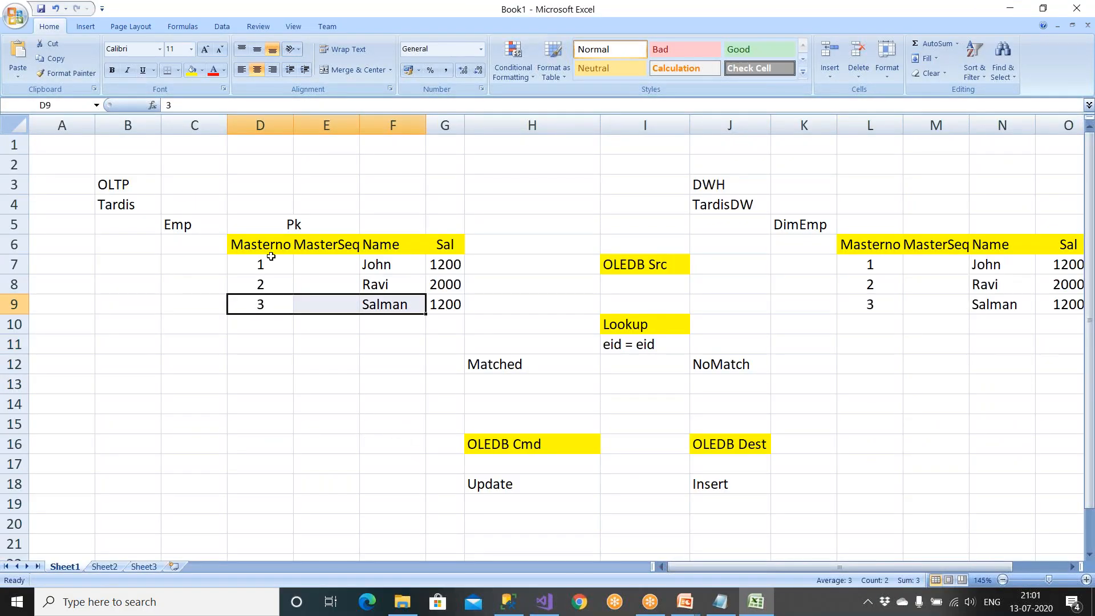
left_click(115, 202)
left_click(154, 221)
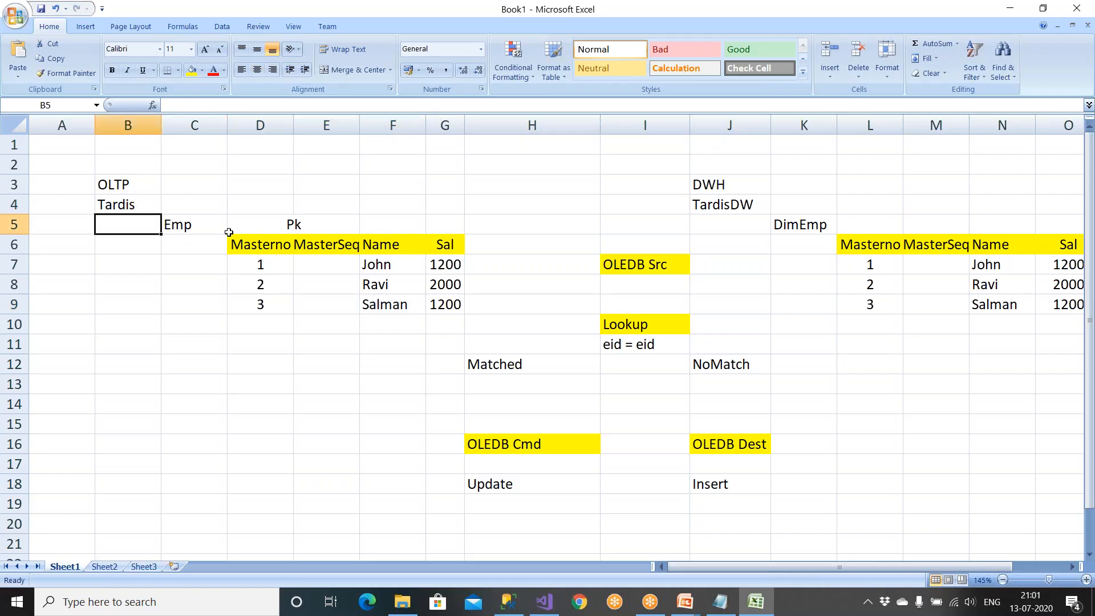
left_click(210, 224)
type("P")
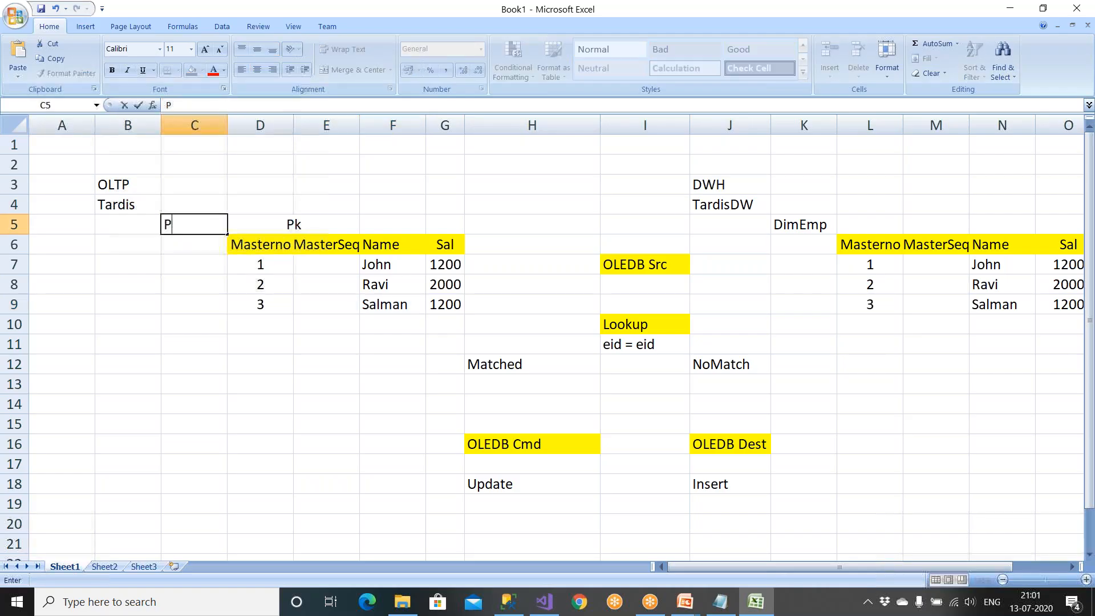
type("olicy")
left_click(251, 297)
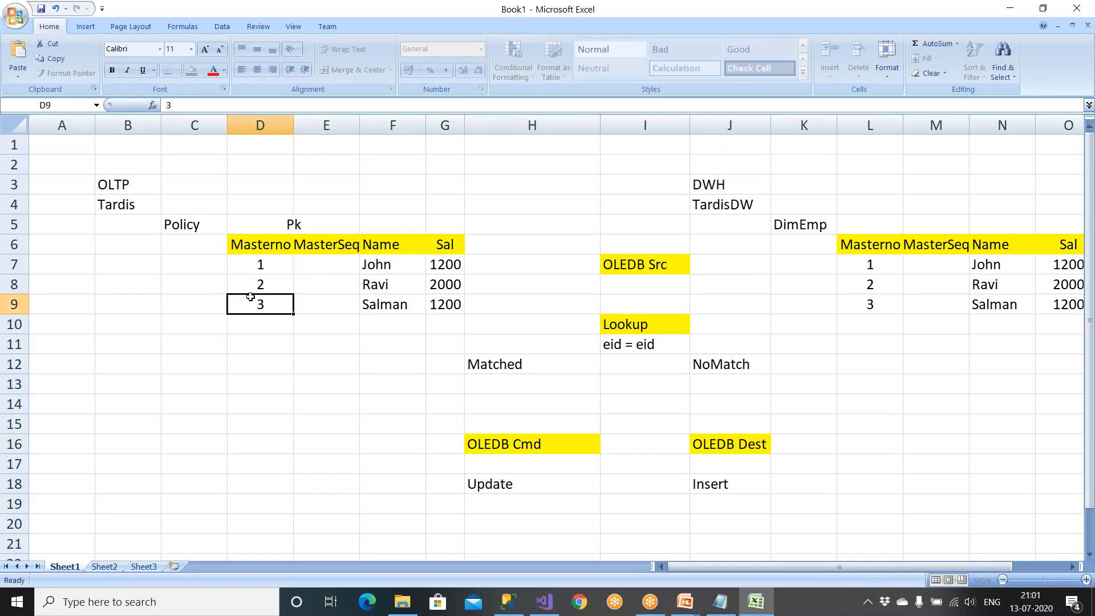
Rename the warehouse table label in cell K5 as DimPolicy
left_click(436, 264)
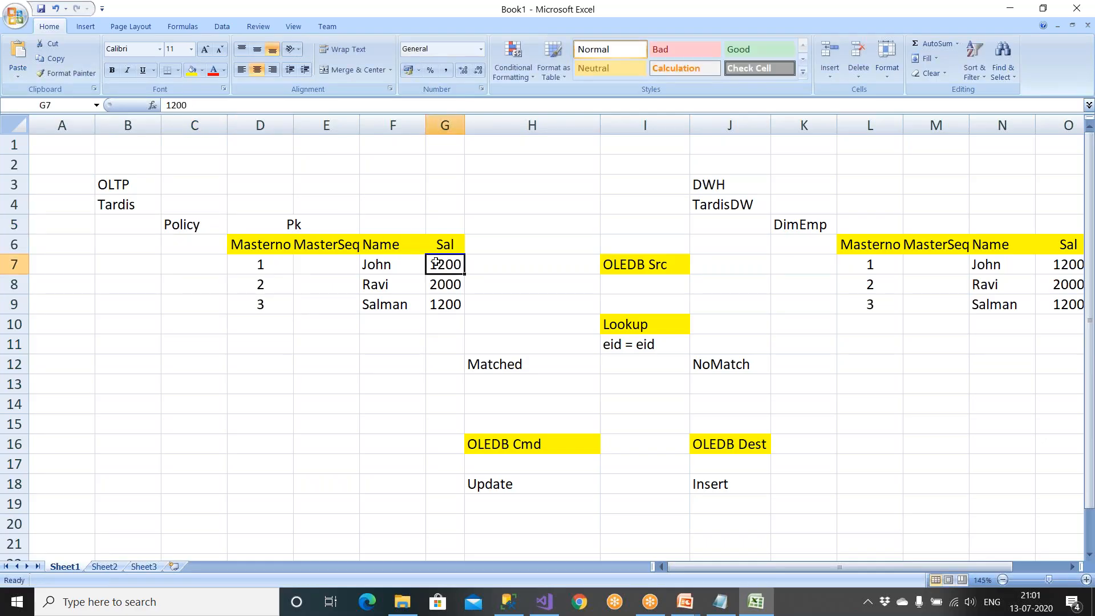
left_click(815, 224)
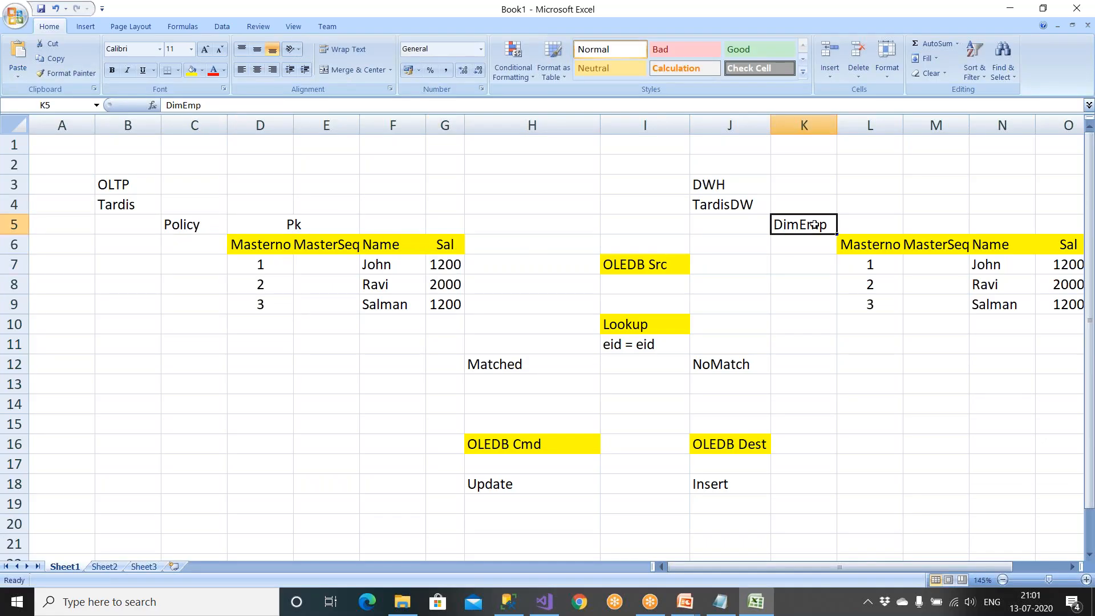
type("DimPolicy")
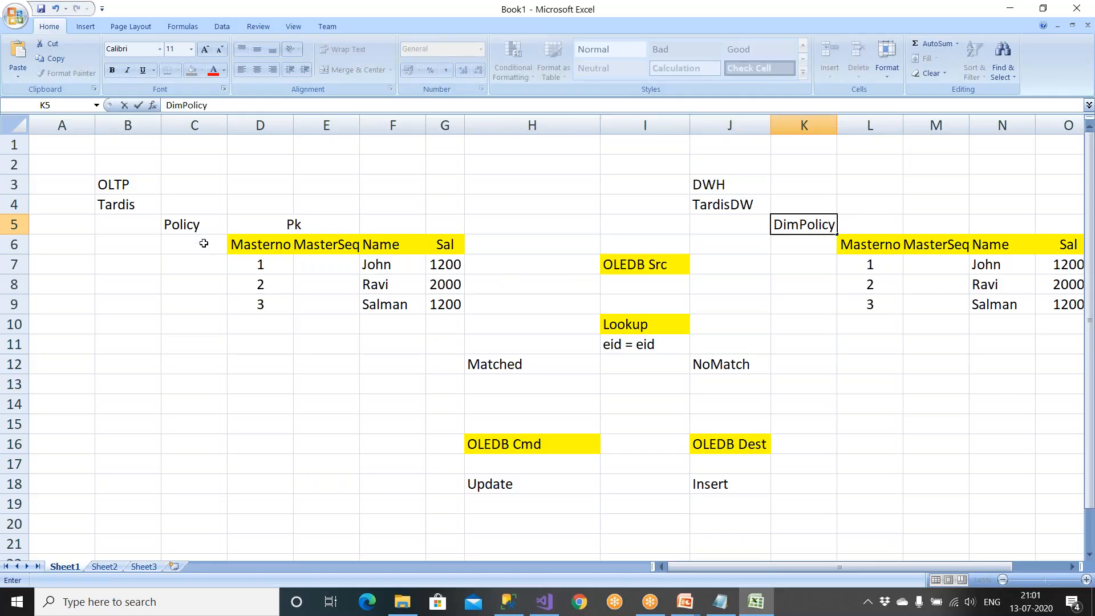
left_click(194, 223)
left_click(786, 224)
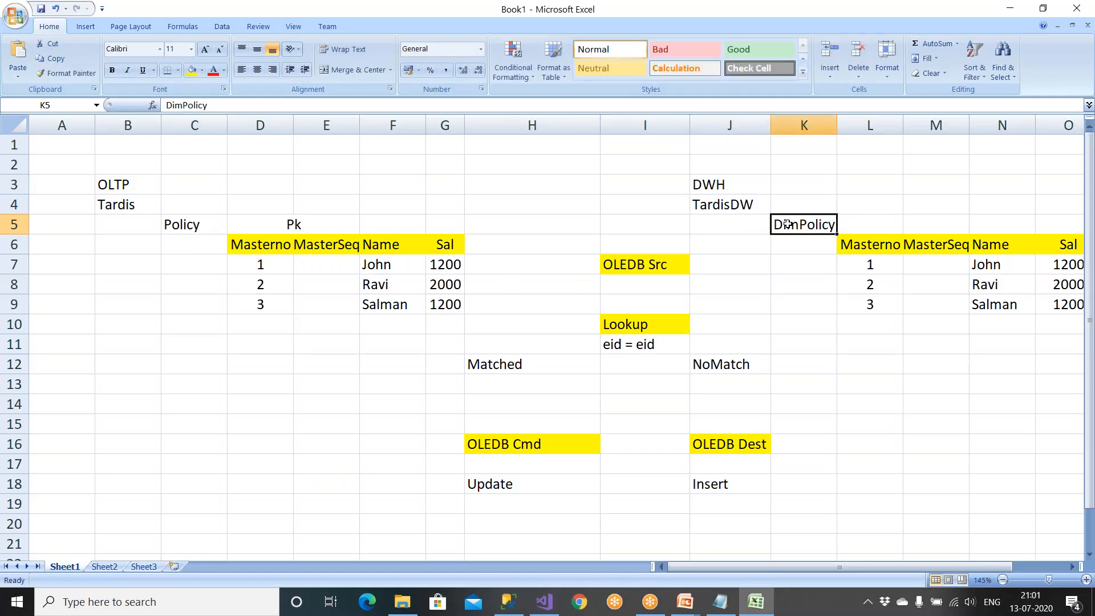
left_click(183, 229)
Add the label Stage_Policy in cell C12, below the source Policy table
left_click(193, 374)
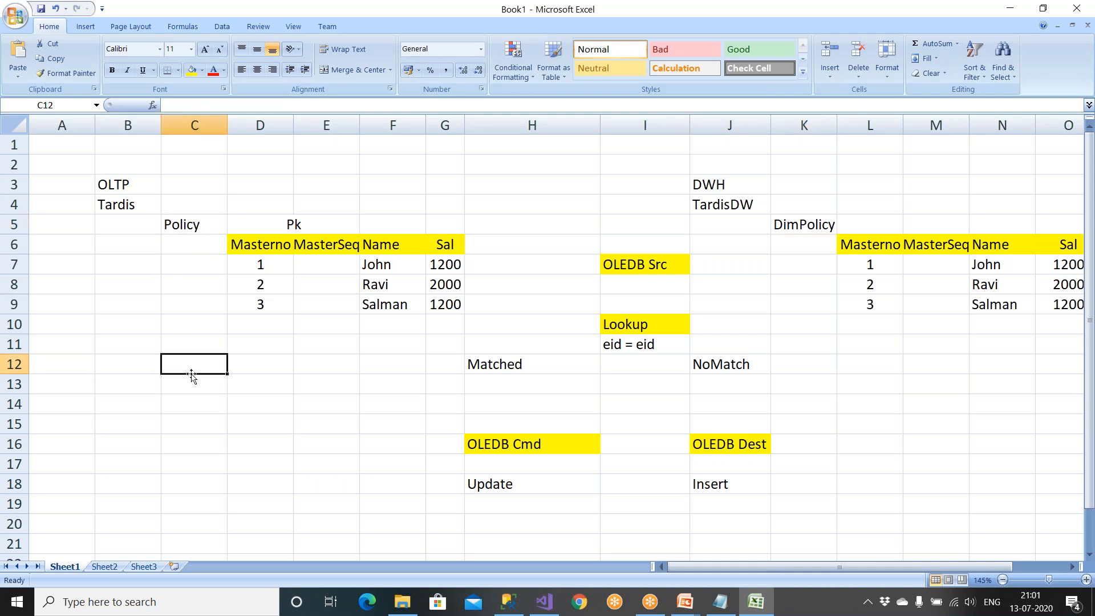
type("Stage_Policy")
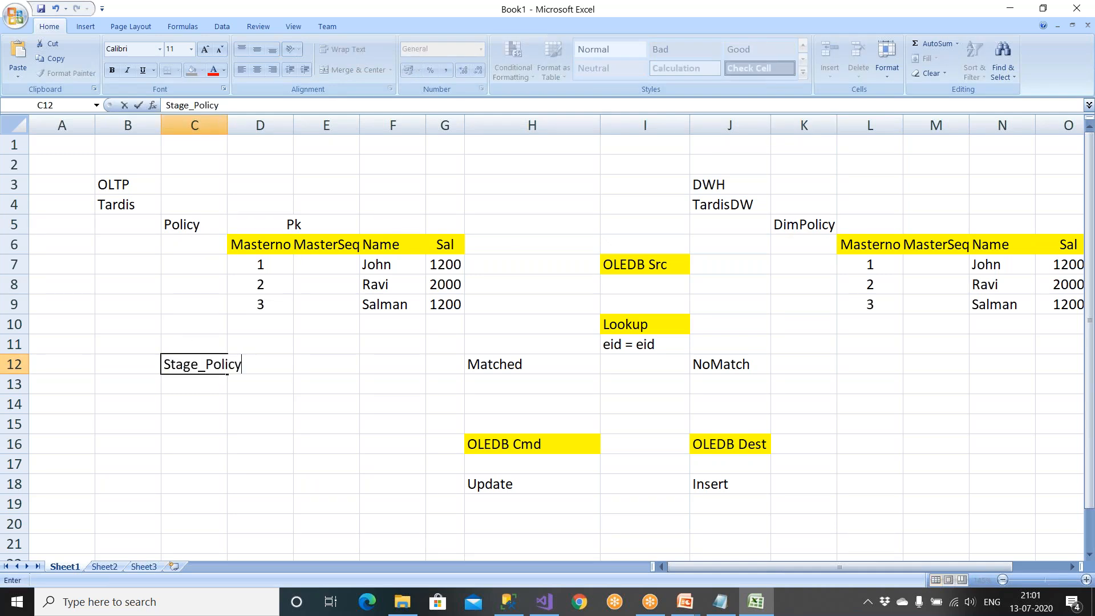
left_click_drag(259, 264, 445, 304)
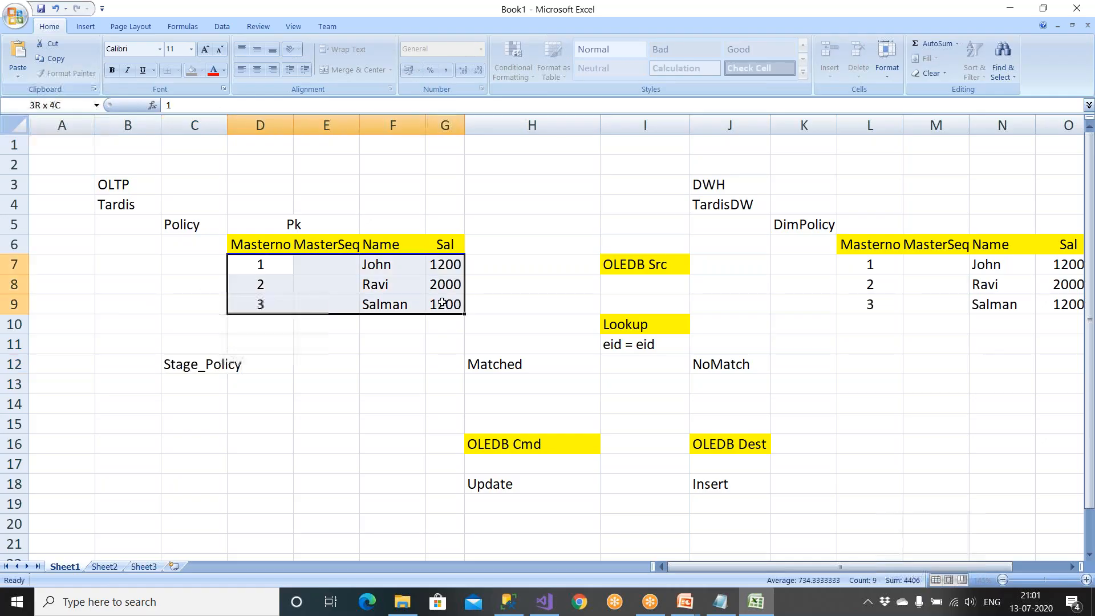
left_click(187, 367)
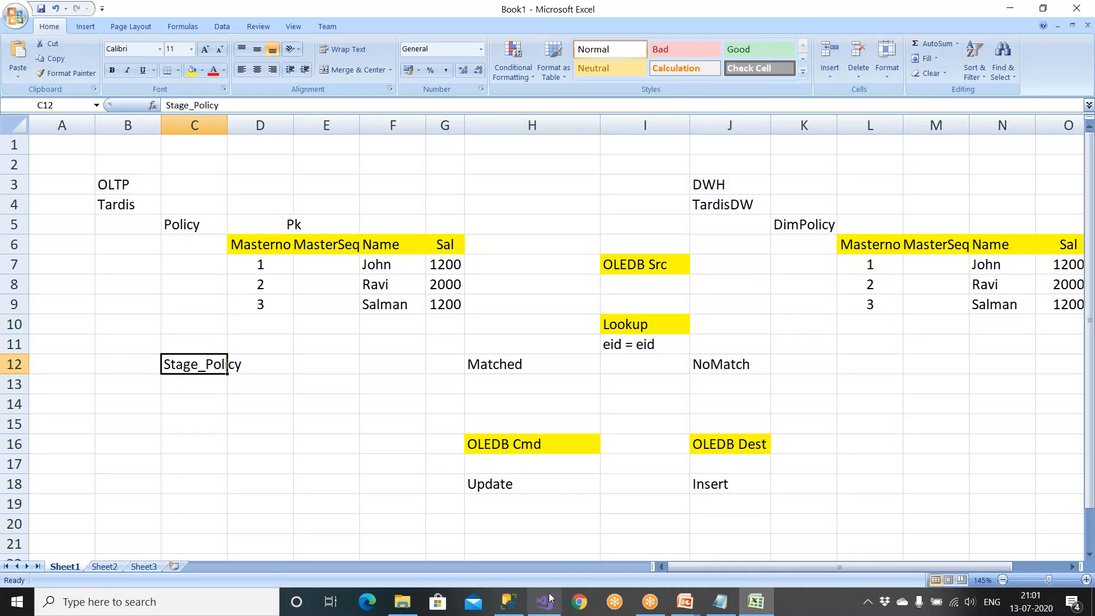
Trace the path from the Tardis source rows to Stage_Policy in Book1, checking the data flow in Visual Studio before returning to Excel
left_click(266, 261)
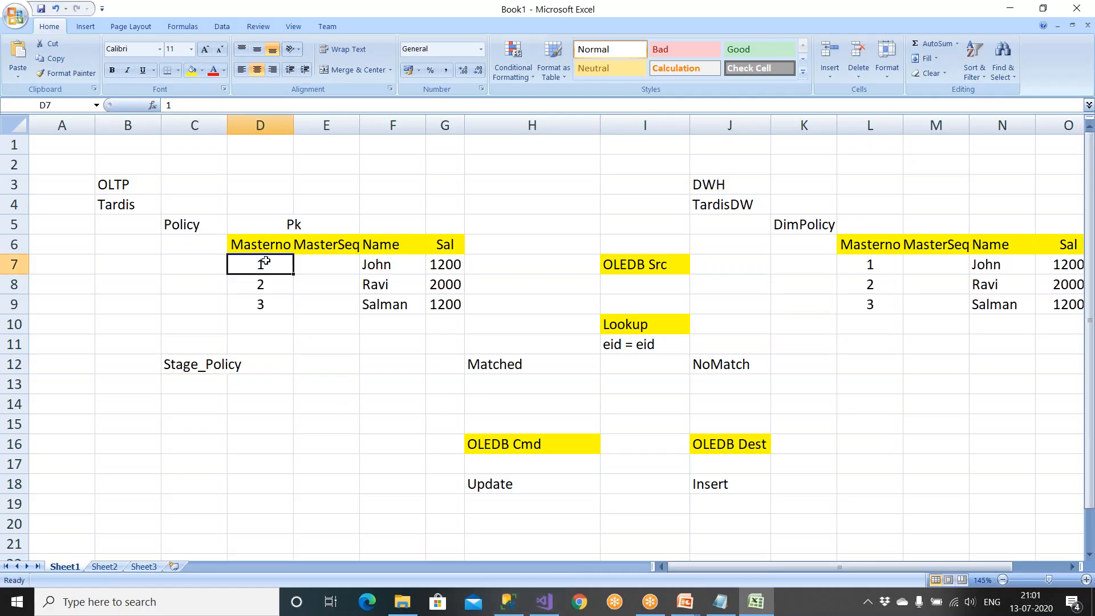
left_click(131, 201)
left_click(177, 364)
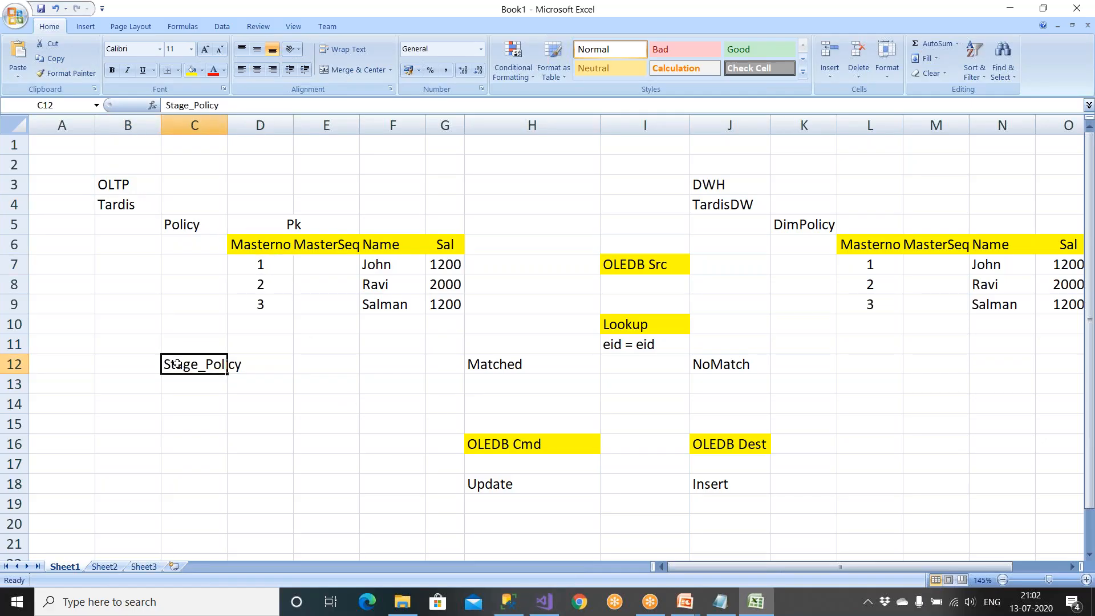
left_click(547, 605)
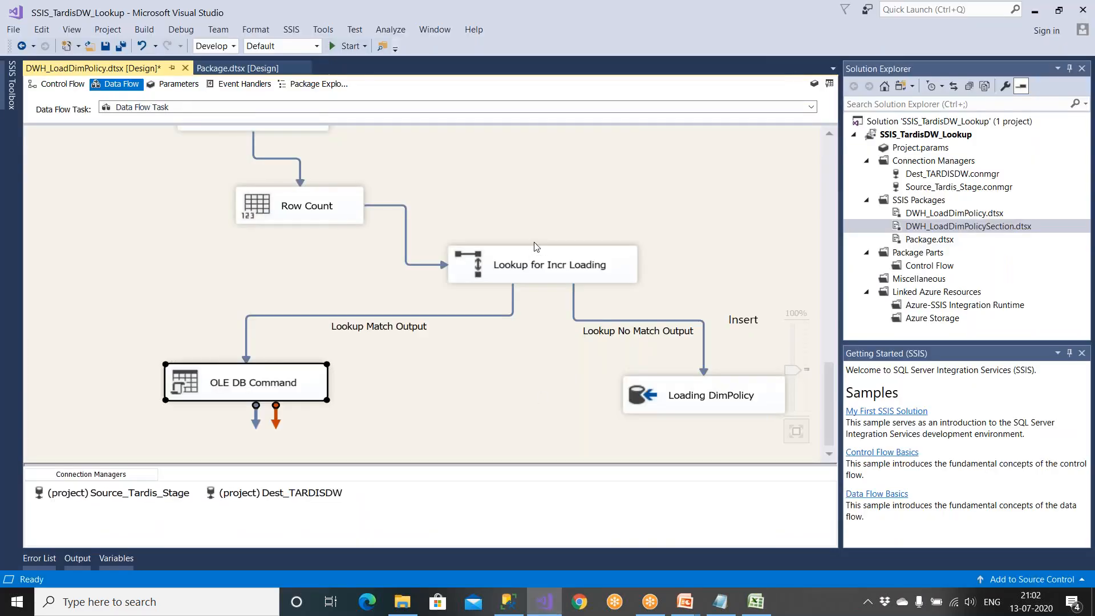
left_click(511, 604)
left_click(744, 606)
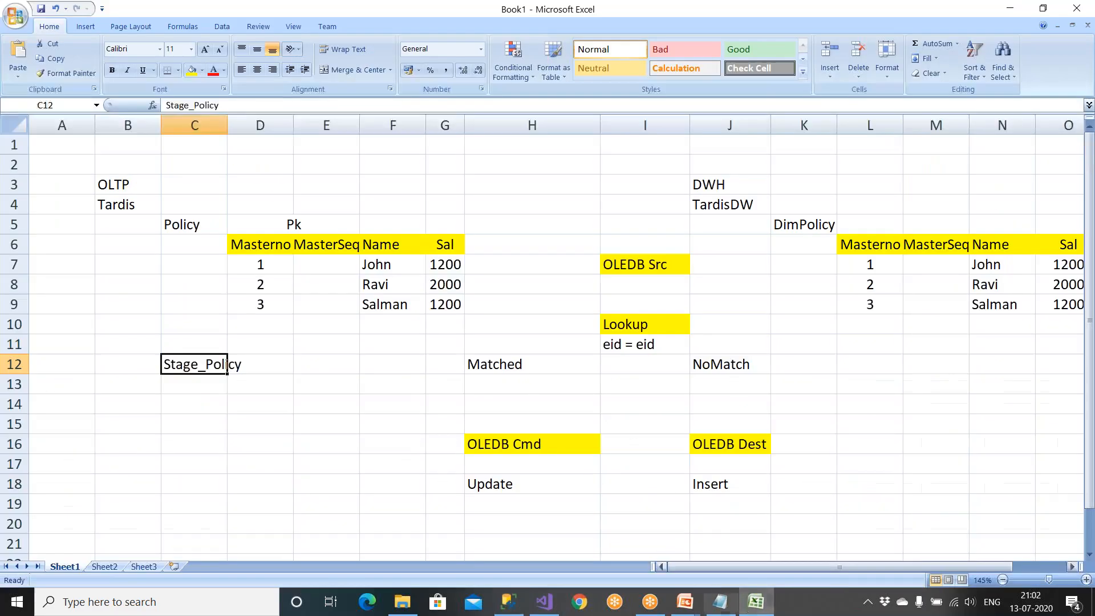
Compare the Policy source rows, especially Masterno 3, with the matching DimPolicy rows under TardisDW
left_click_drag(275, 305, 400, 304)
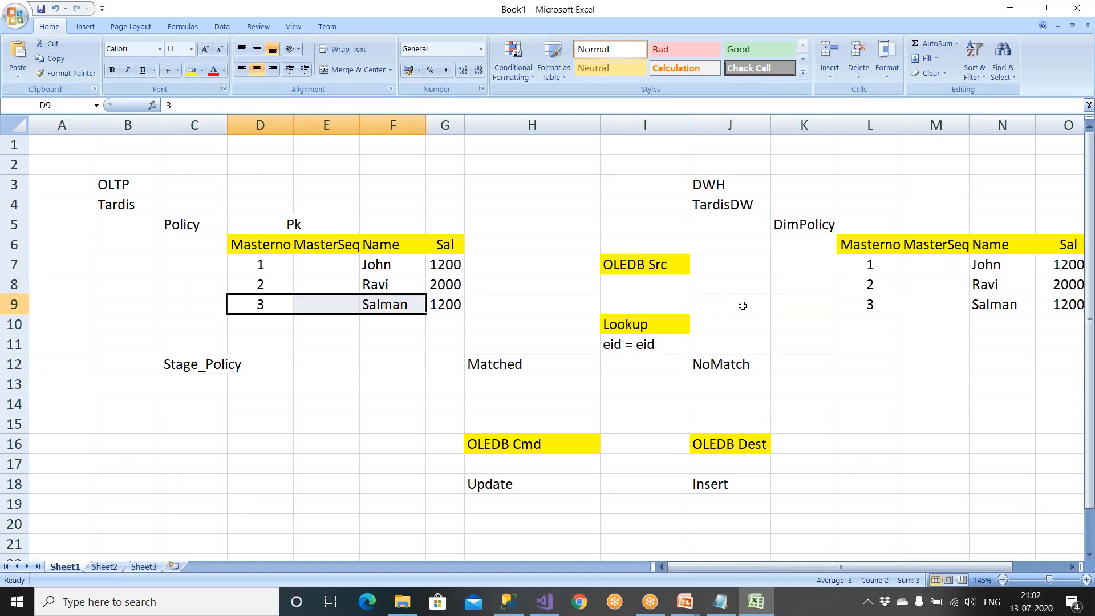
left_click(881, 307)
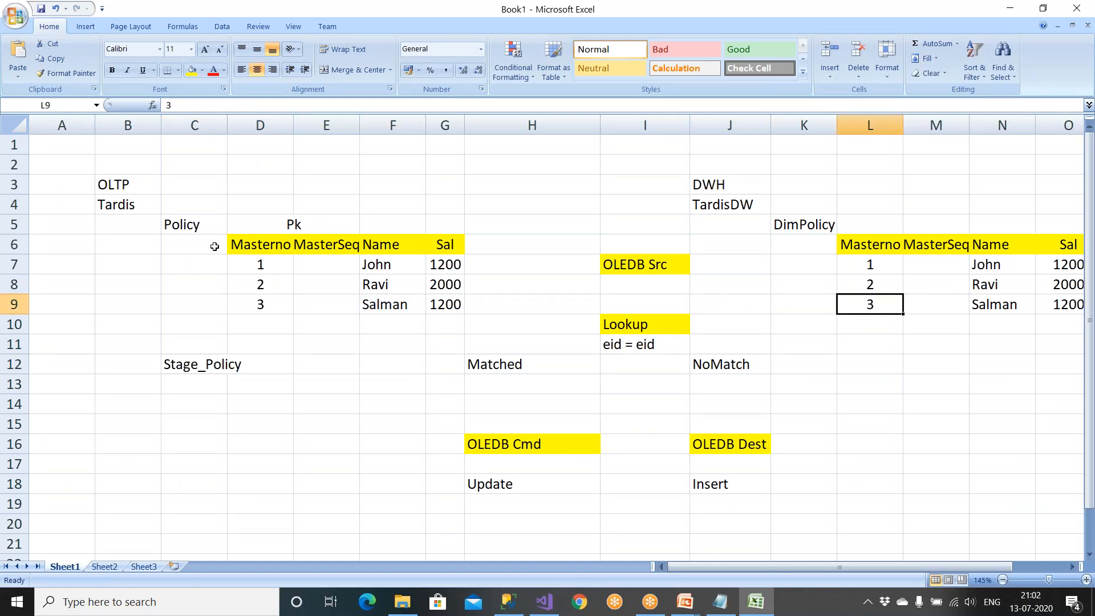
left_click_drag(139, 204, 153, 228)
left_click_drag(722, 189, 801, 316)
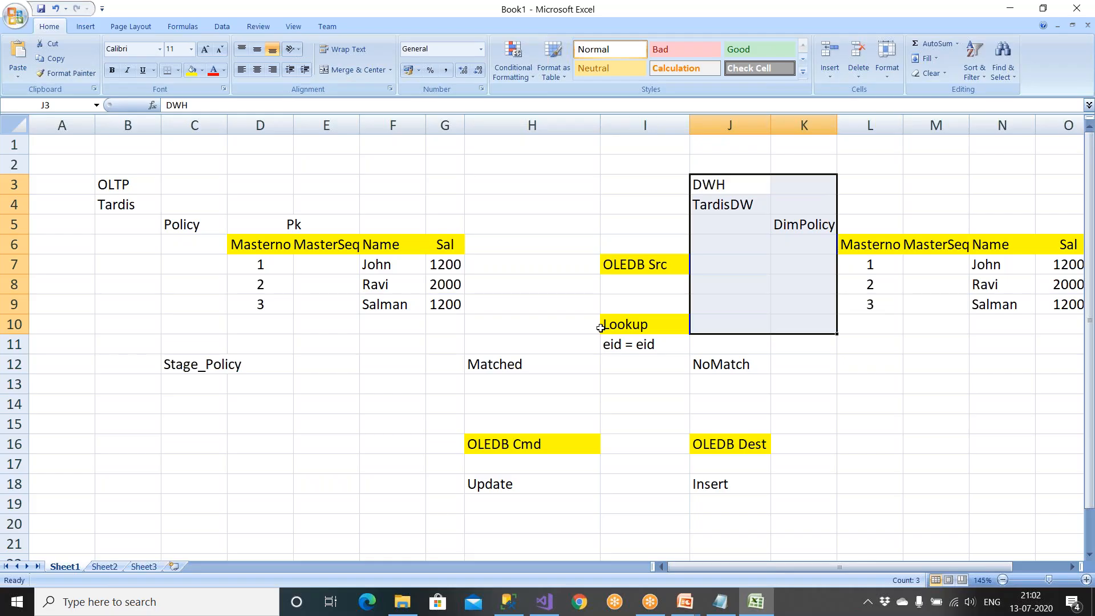
left_click_drag(260, 308, 368, 307)
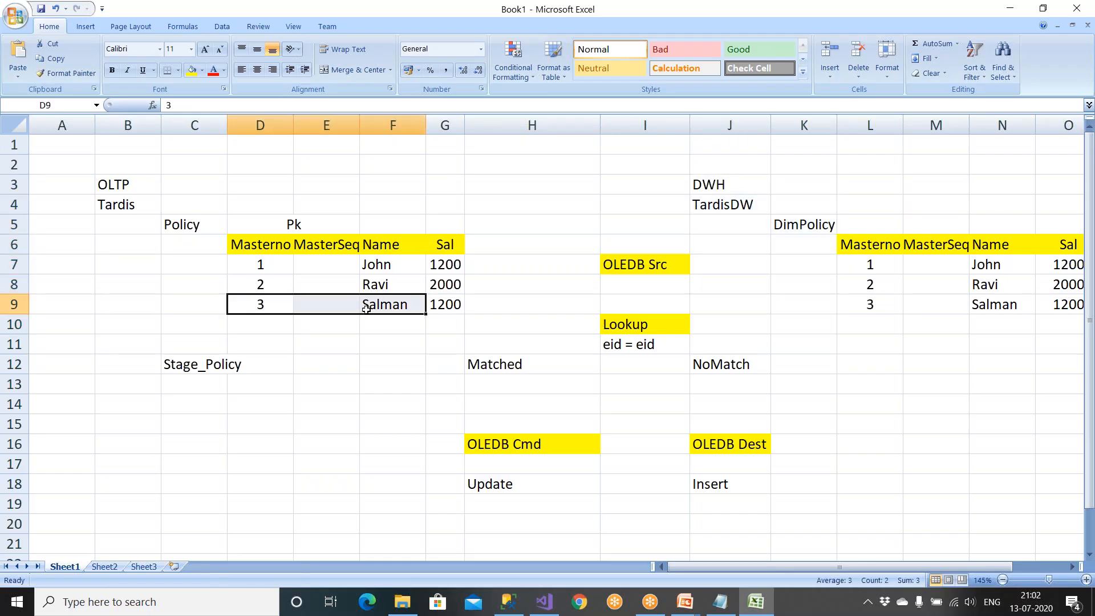
left_click_drag(278, 272, 412, 293)
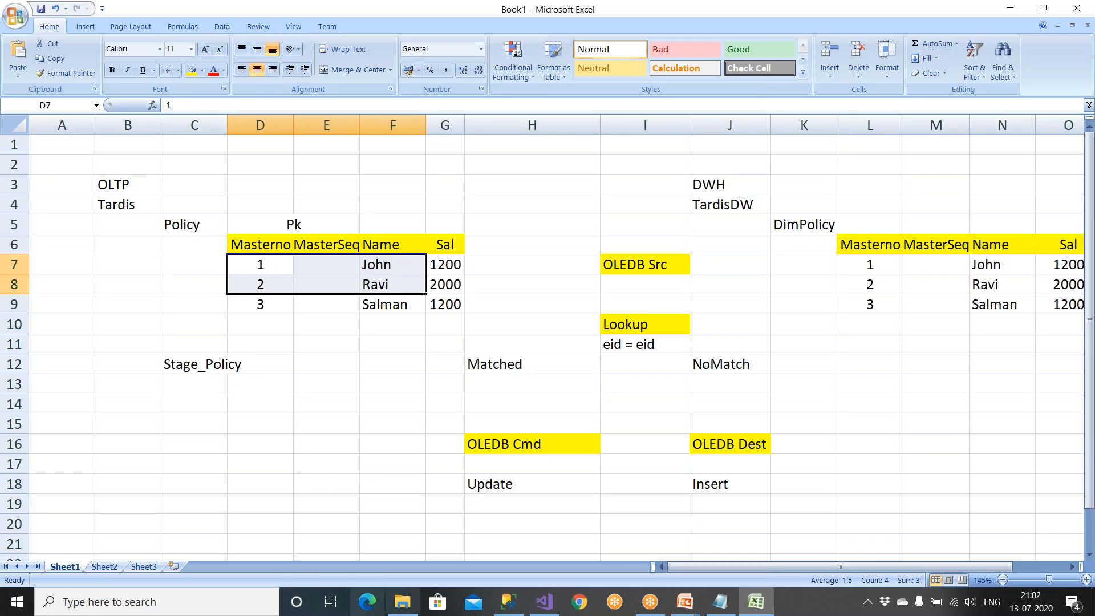
Locate DWH_LoadDimPolicy.dtsx in the Visual Studio solution, and return to Excel to review the Masterno 3 row and the first Sal value
left_click(544, 603)
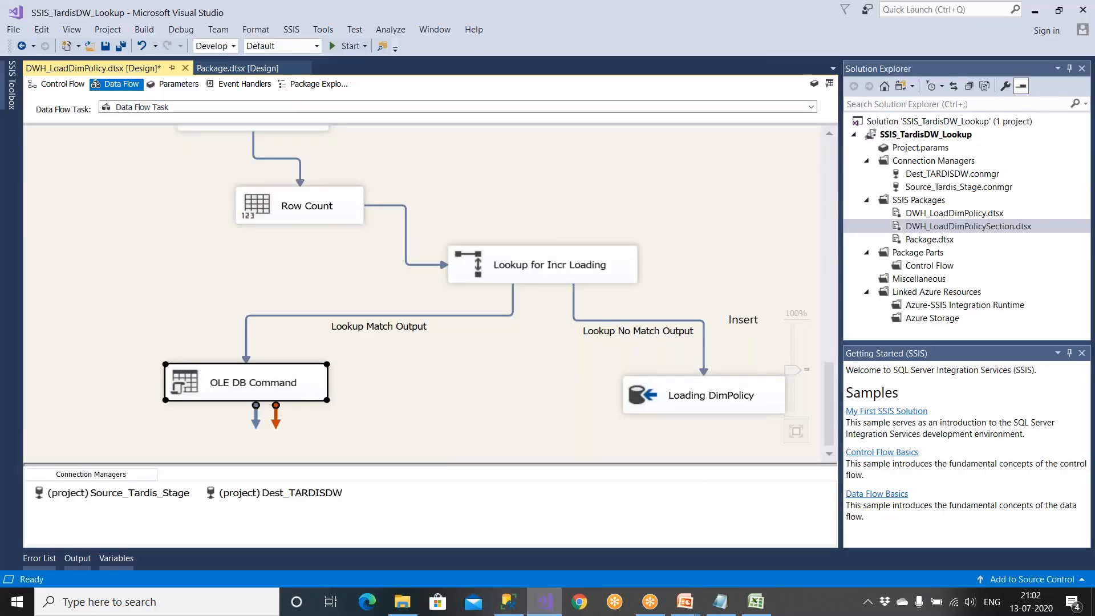
left_click(954, 218)
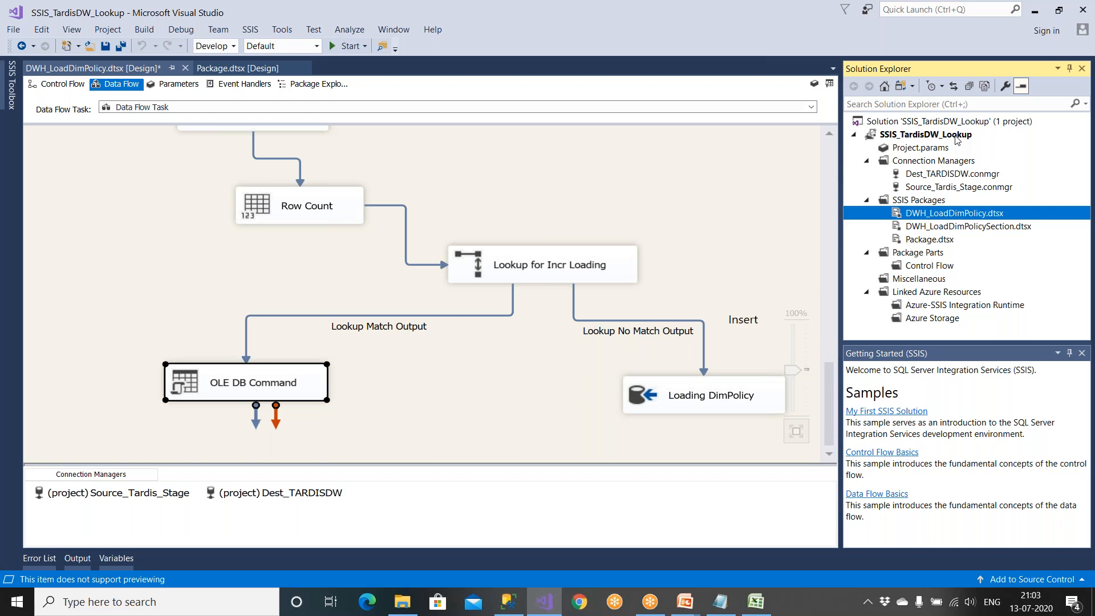
left_click(754, 609)
left_click_drag(263, 305, 433, 305)
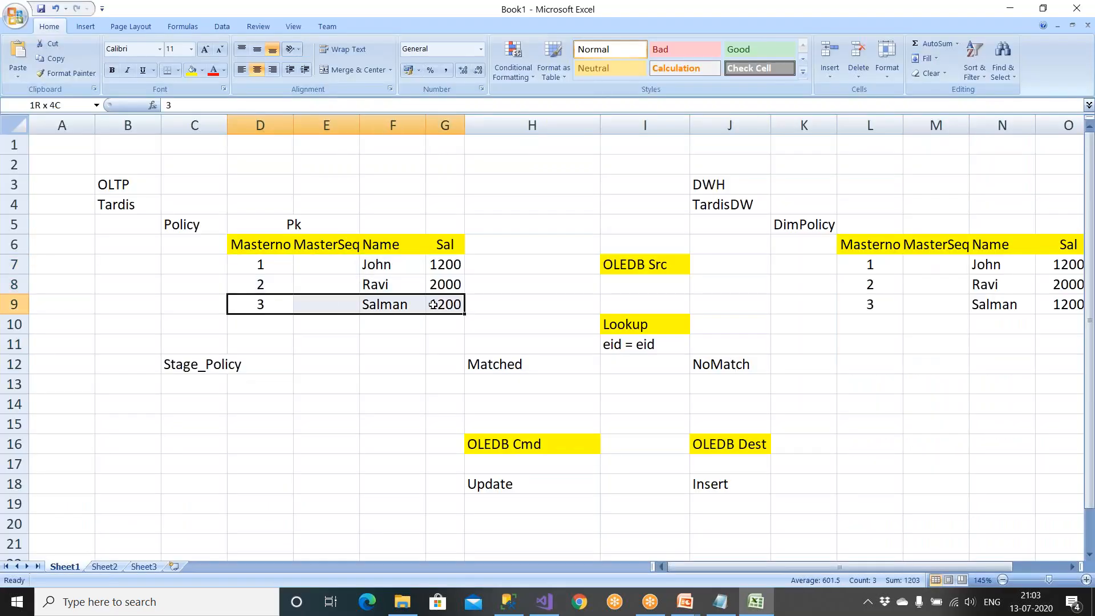
left_click(438, 265)
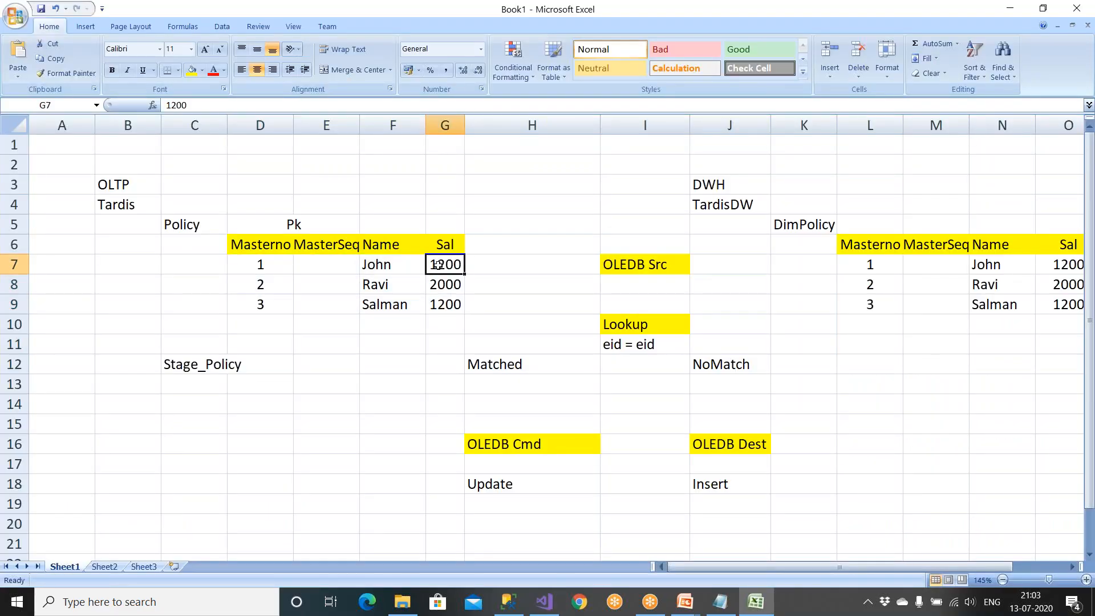
key("alt+Tab")
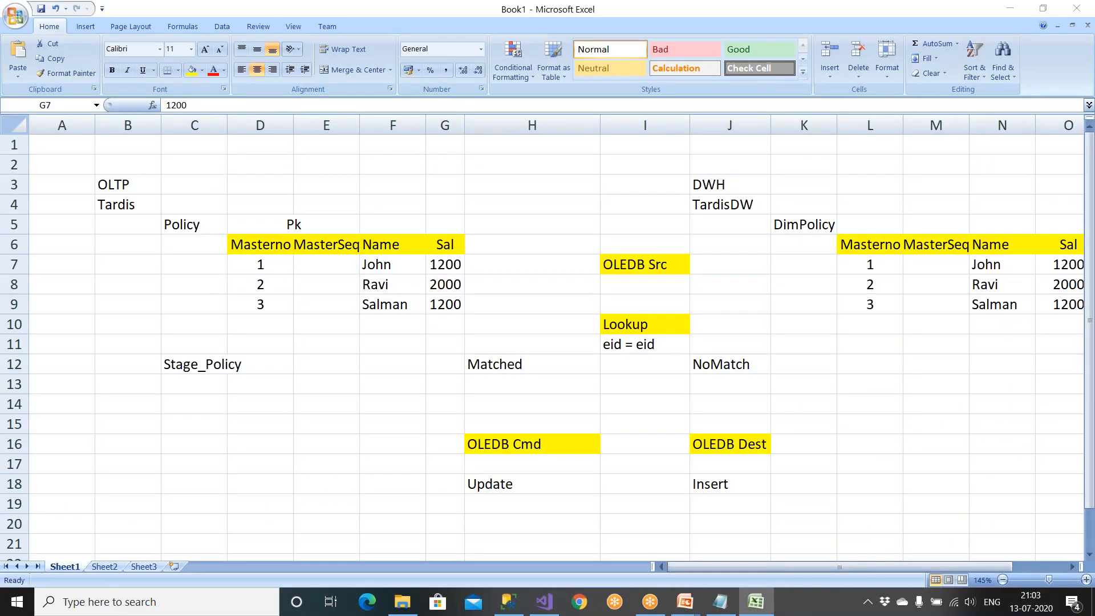
key("alt+Tab")
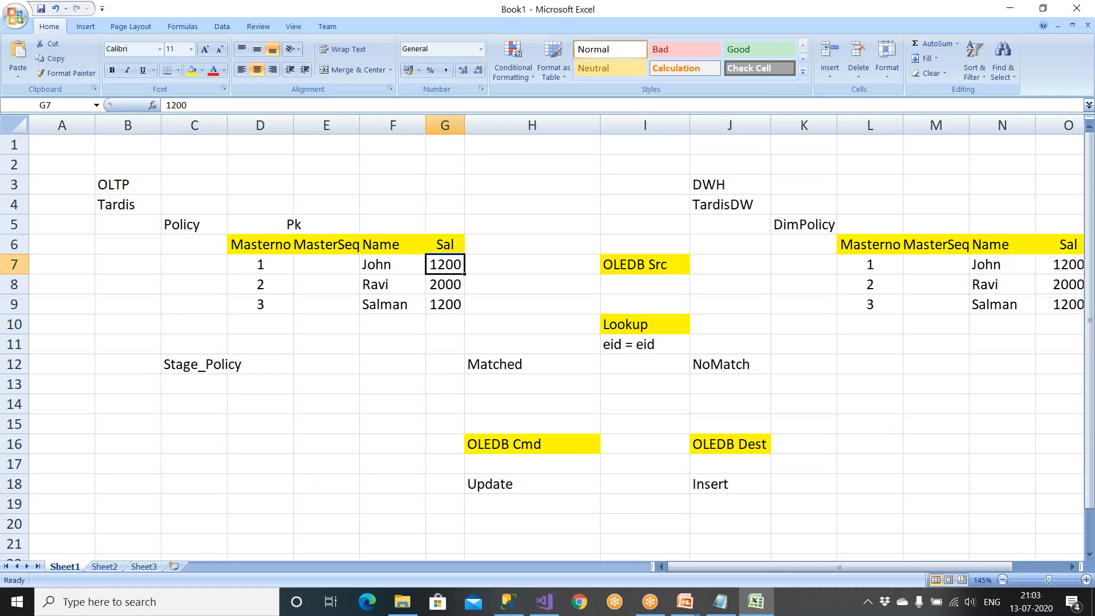
left_click(251, 268)
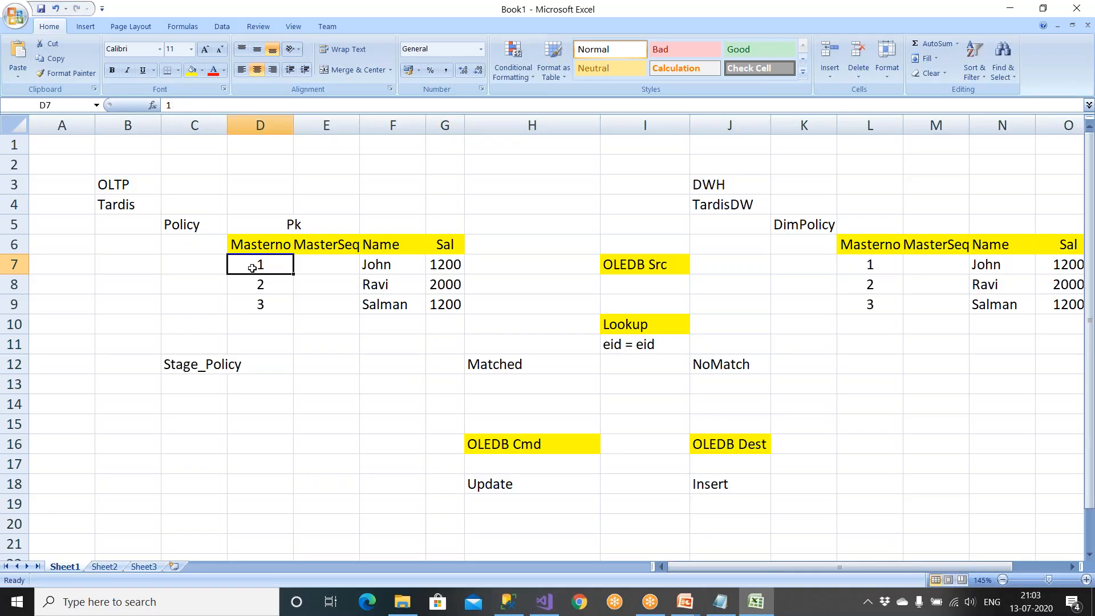
type("12")
left_click(268, 304)
left_click_drag(261, 246, 281, 304)
key("ctrl+z")
Switch to SQL Server Management Studio and review the Set and where clauses of the Dimension.Policy update statement
left_click(509, 602)
left_click(296, 280)
left_click_drag(75, 147, 293, 255)
left_click(301, 257)
left_click_drag(353, 238, 46, 163)
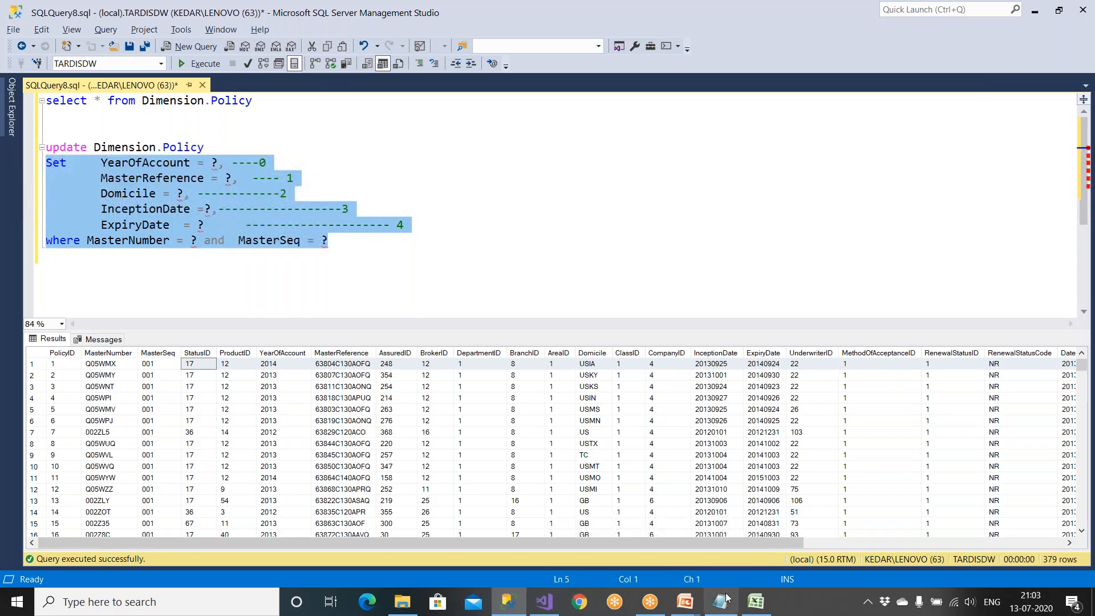
Switch to Visual Studio and select the SSIS_TardisDW_Lookup project in the solution
left_click(544, 602)
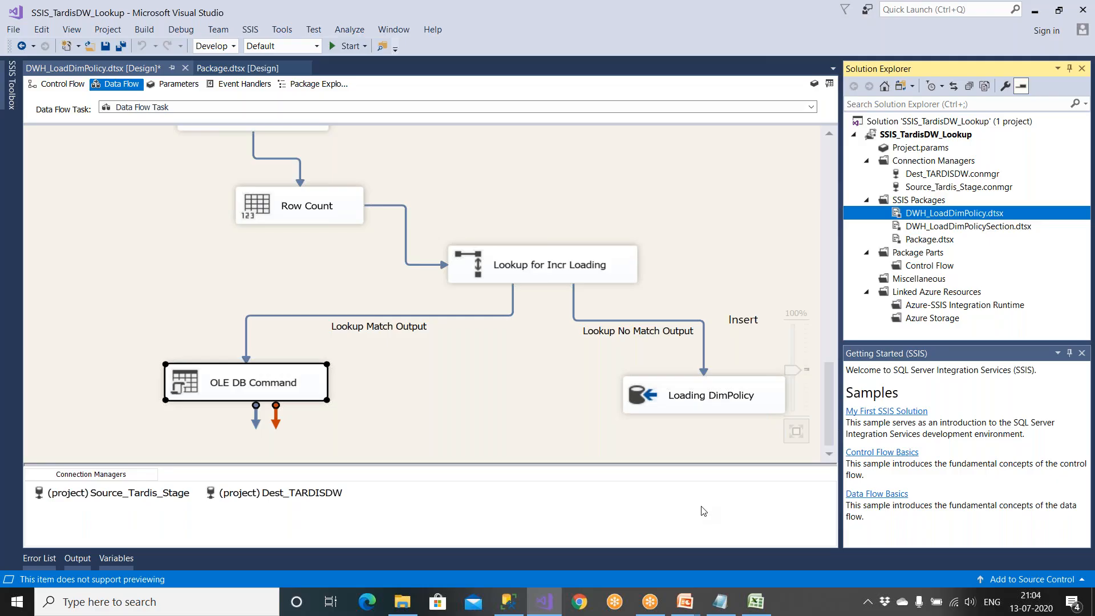
left_click(903, 136)
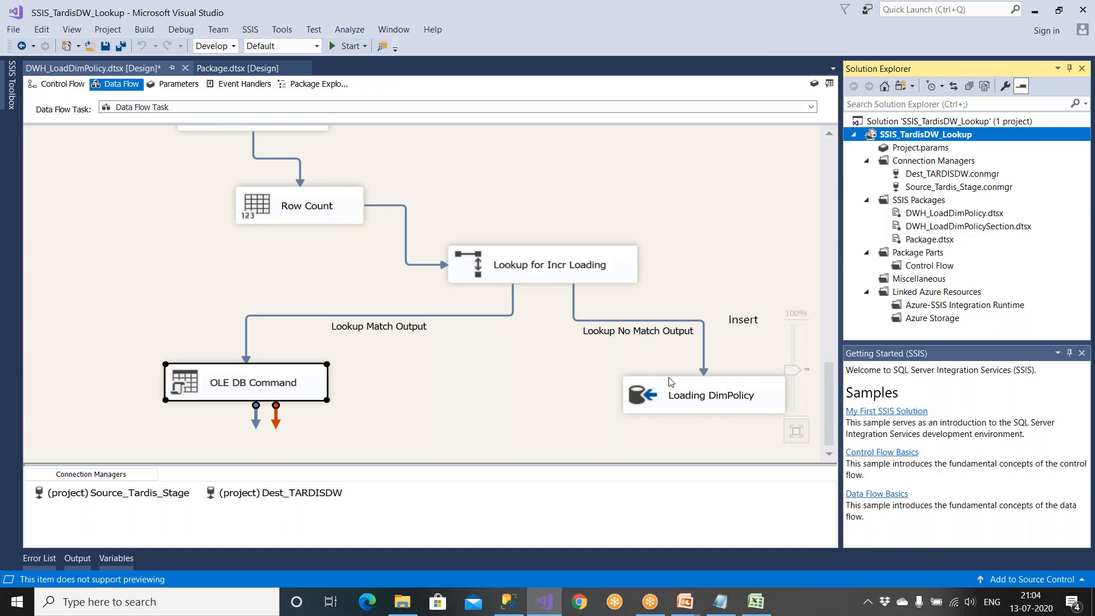
Switch to SQL Server Management Studio, expand the server's databases and select TARDISDW
left_click(518, 604)
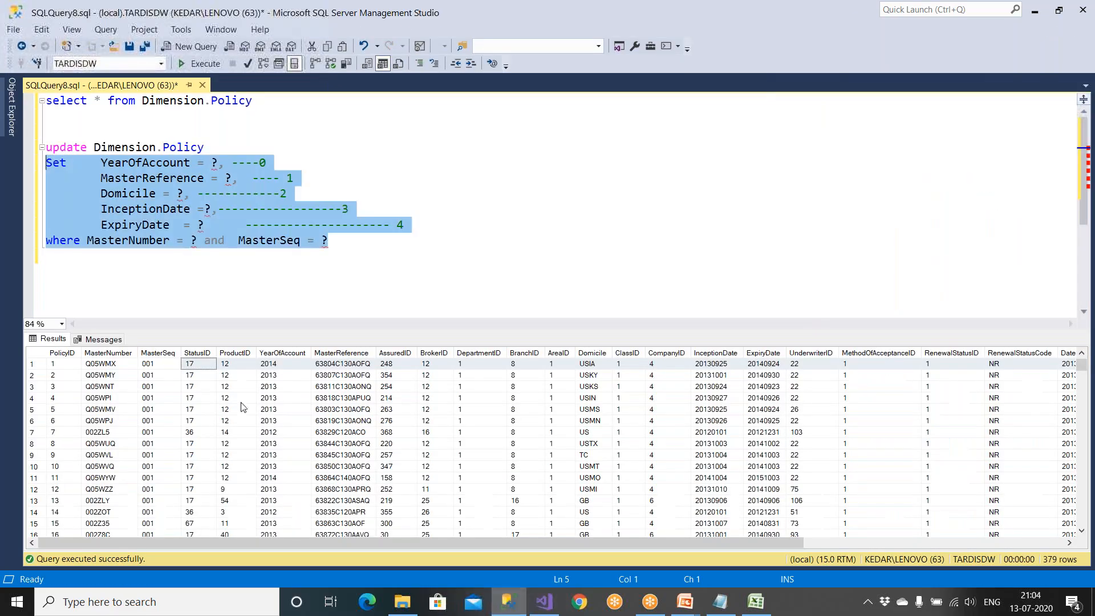
left_click(12, 134)
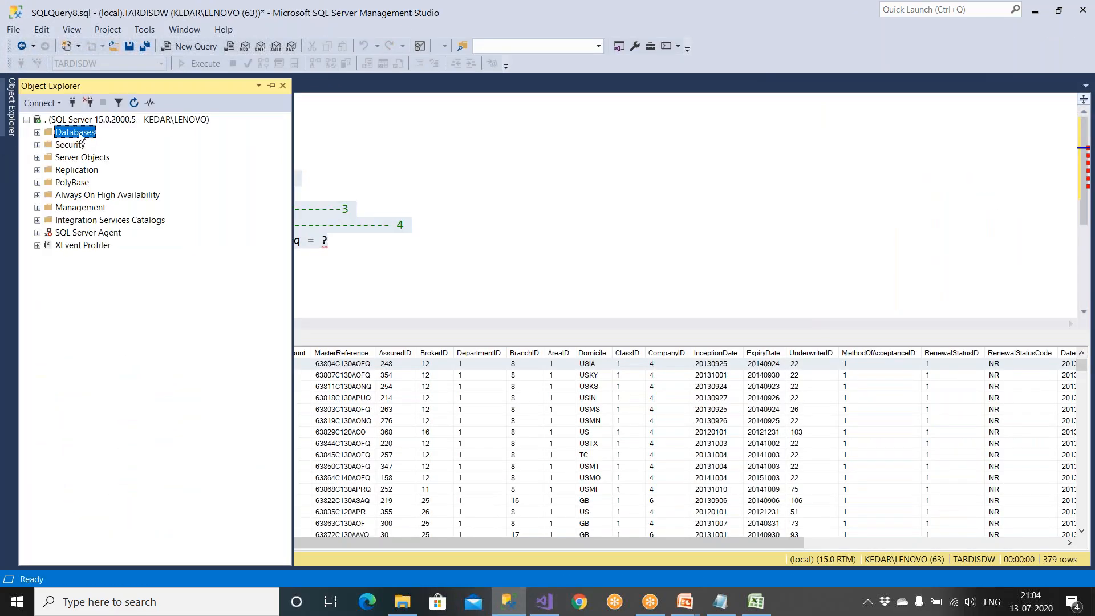
double_click(80, 137)
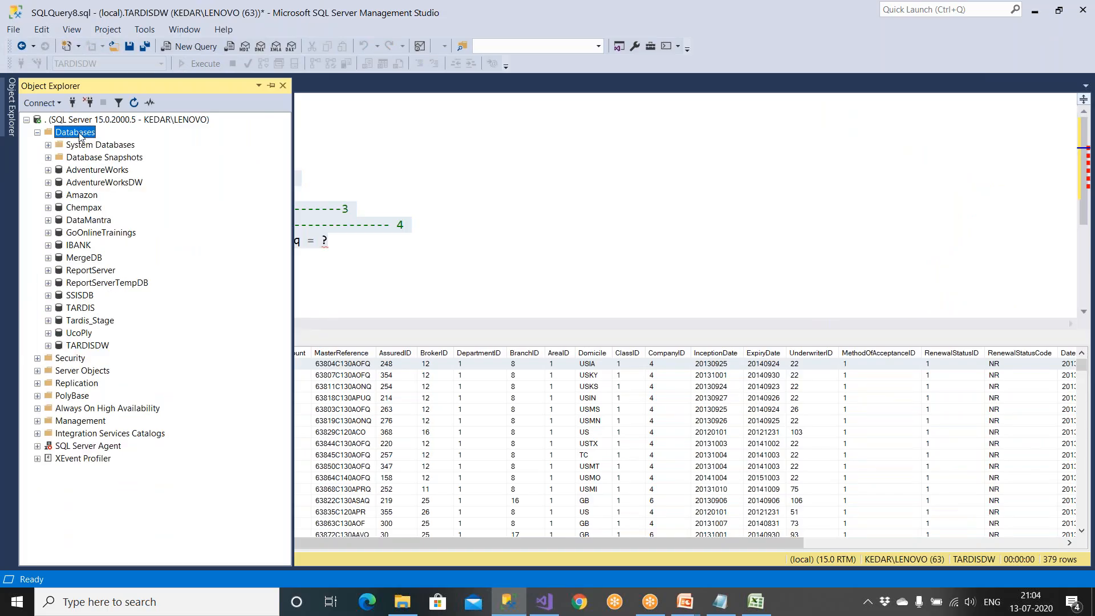
left_click(93, 347)
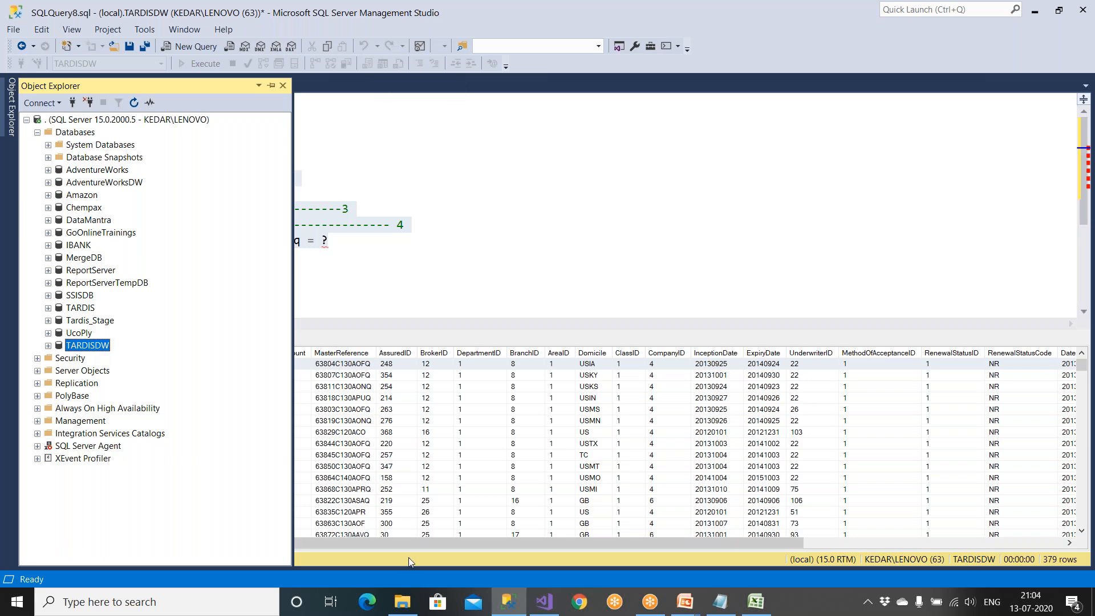
Switch to File Explorer and duplicate DWH Script.txt within the C:\Tardis\DWH folder
left_click(409, 603)
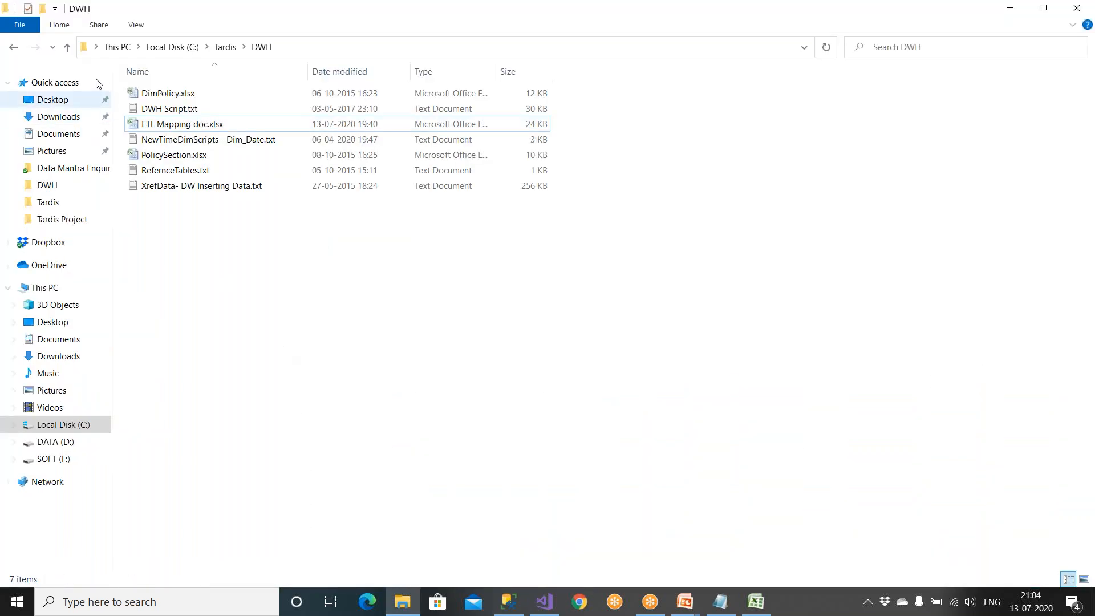
left_click(68, 48)
double_click(174, 98)
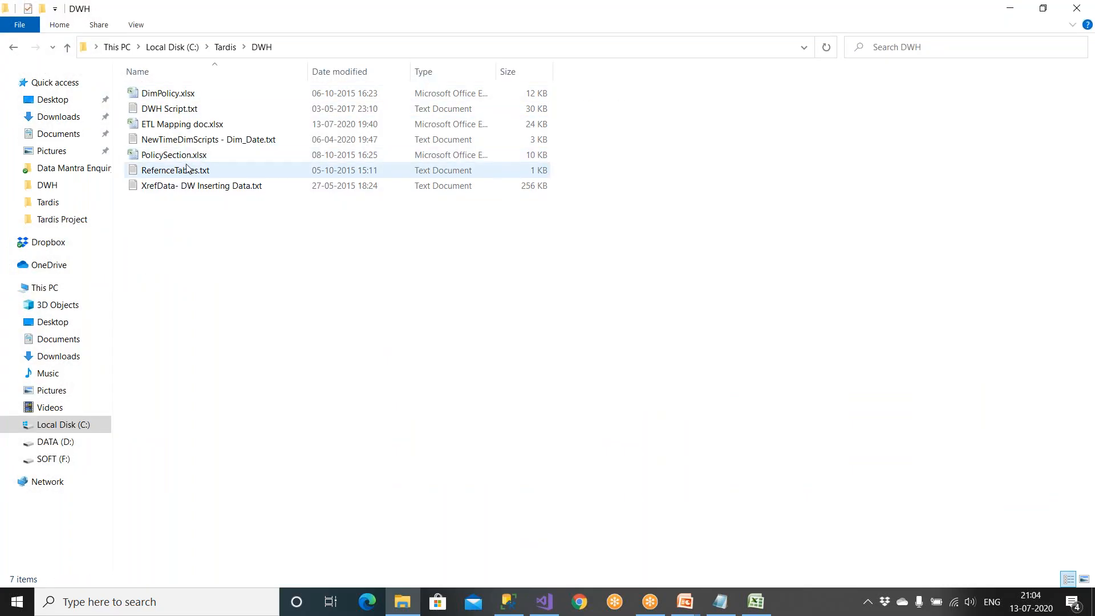
double_click(181, 112)
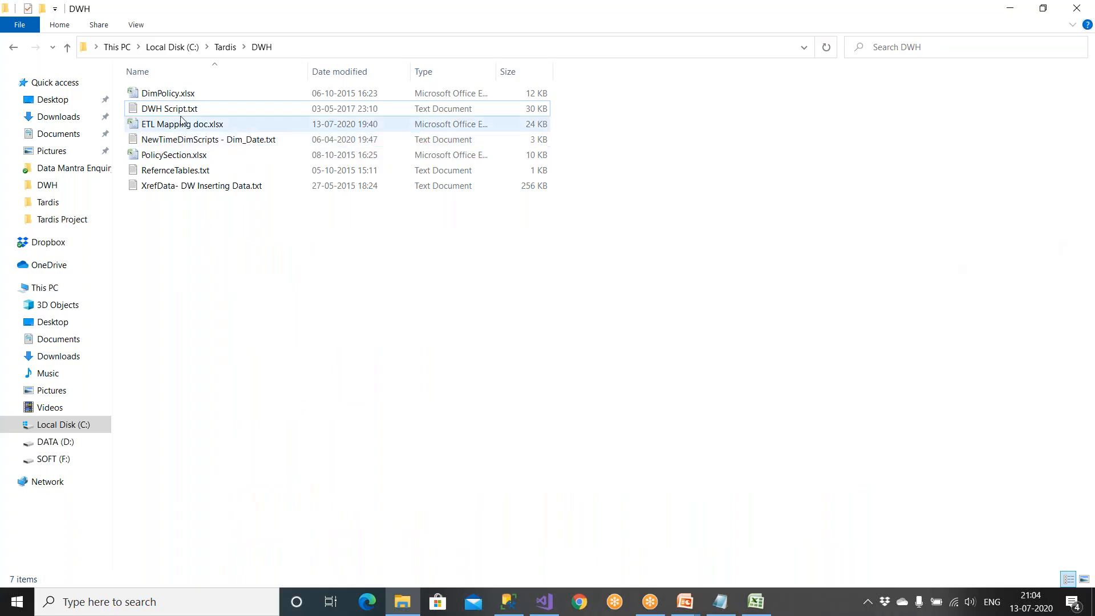
left_click(182, 112)
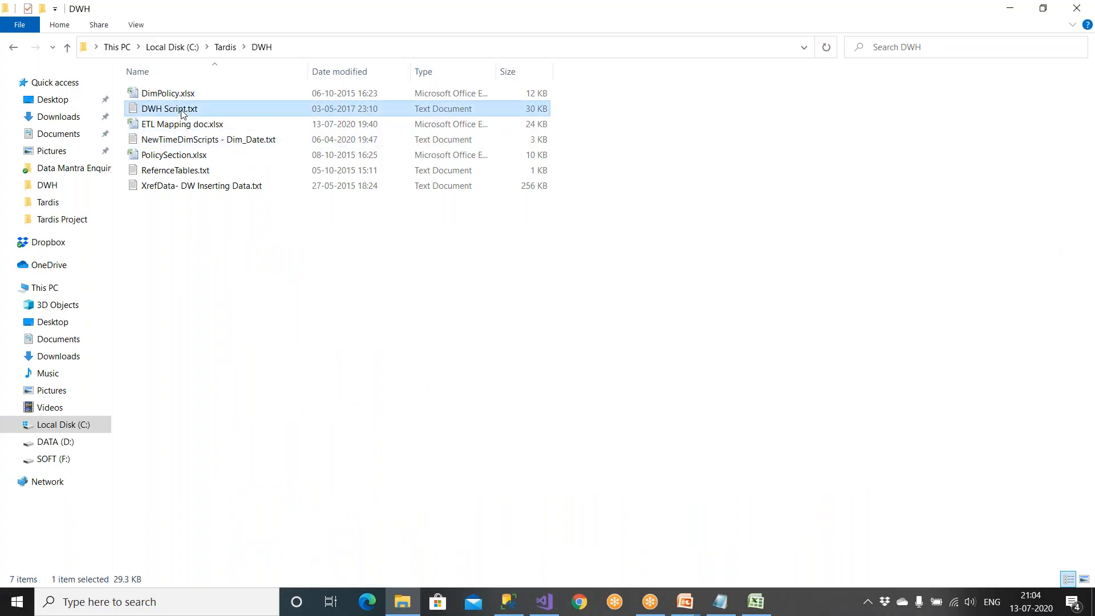
key("ctrl+c")
key("ctrl+v")
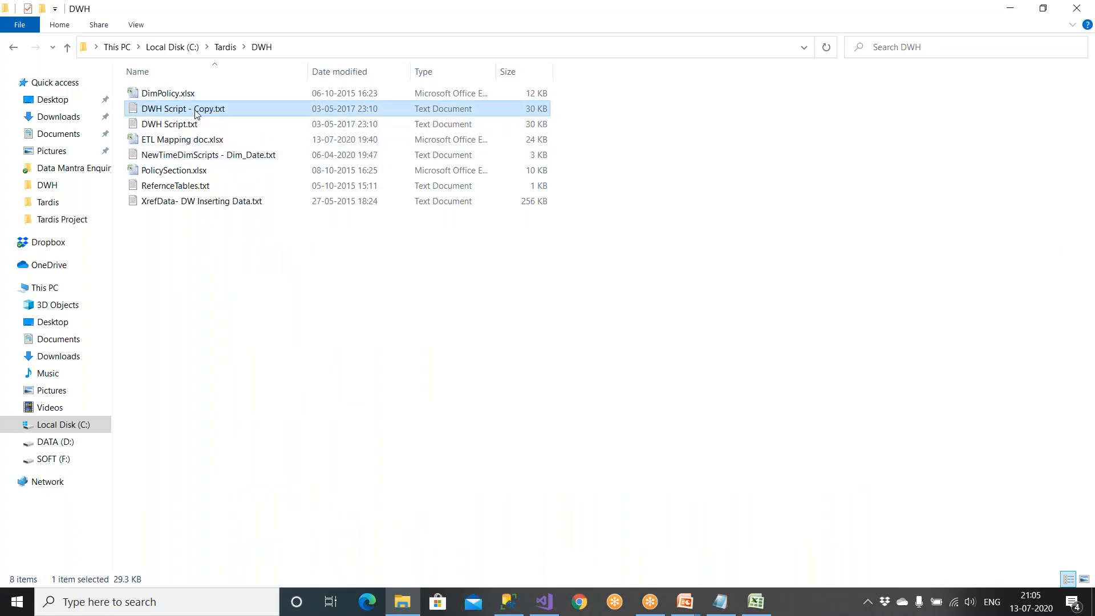
Rename the duplicated script file as DWH Script - Lookup.txt
left_click(197, 112)
left_click_drag(194, 109, 212, 109)
key("shift+Right")
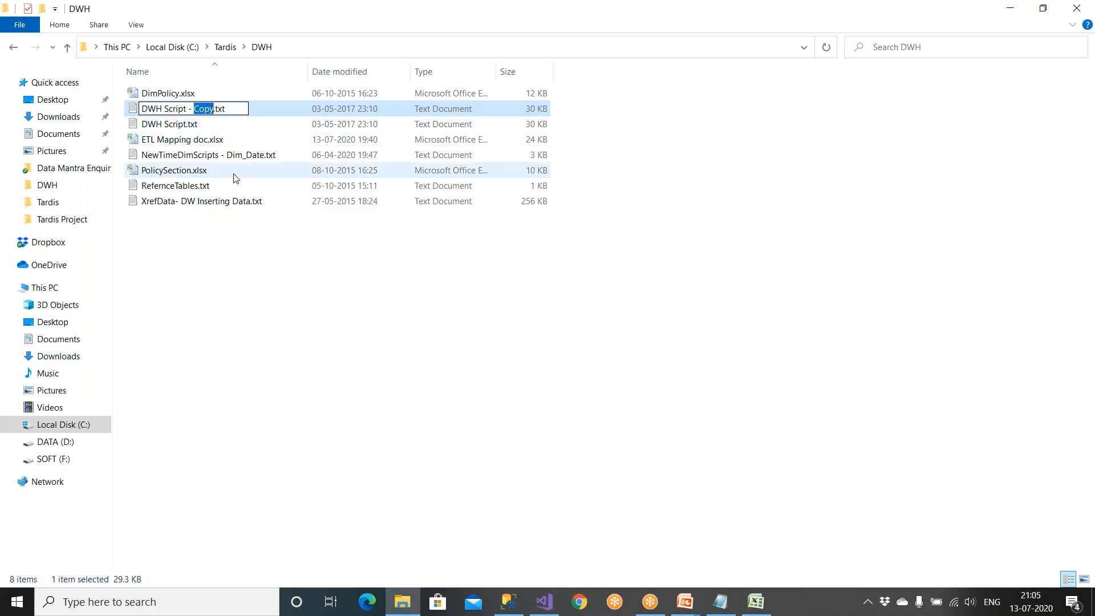
type("Lookup")
left_click(169, 124)
Open DWH Script - Lookup.txt in Notepad and change the CREATE DATABASE name to TARDISDW_Lookup
left_click(169, 113)
double_click(169, 113)
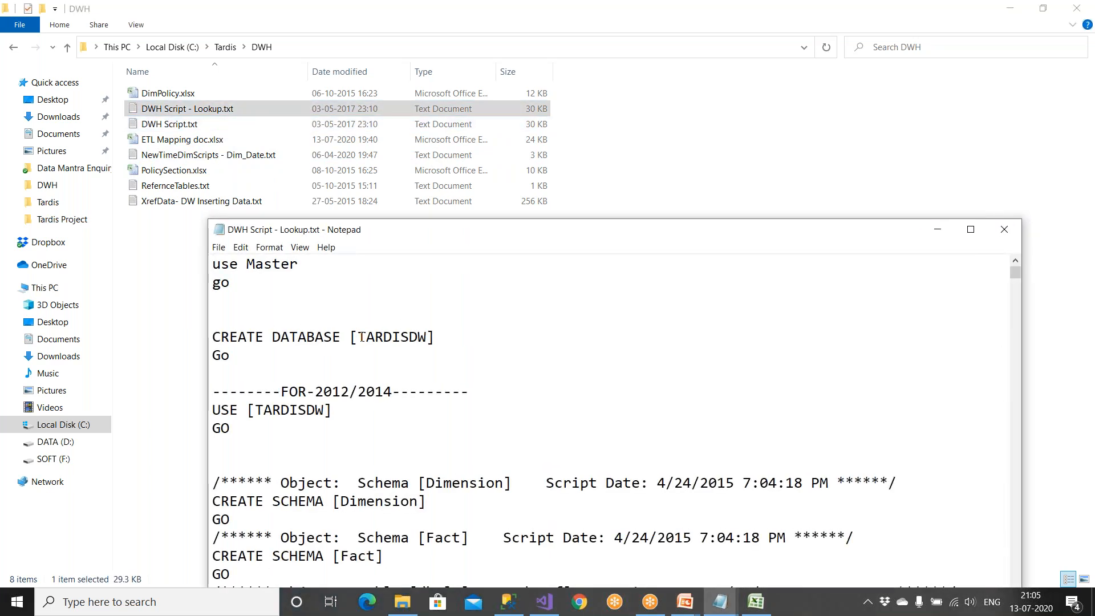
left_click(430, 337)
type("_")
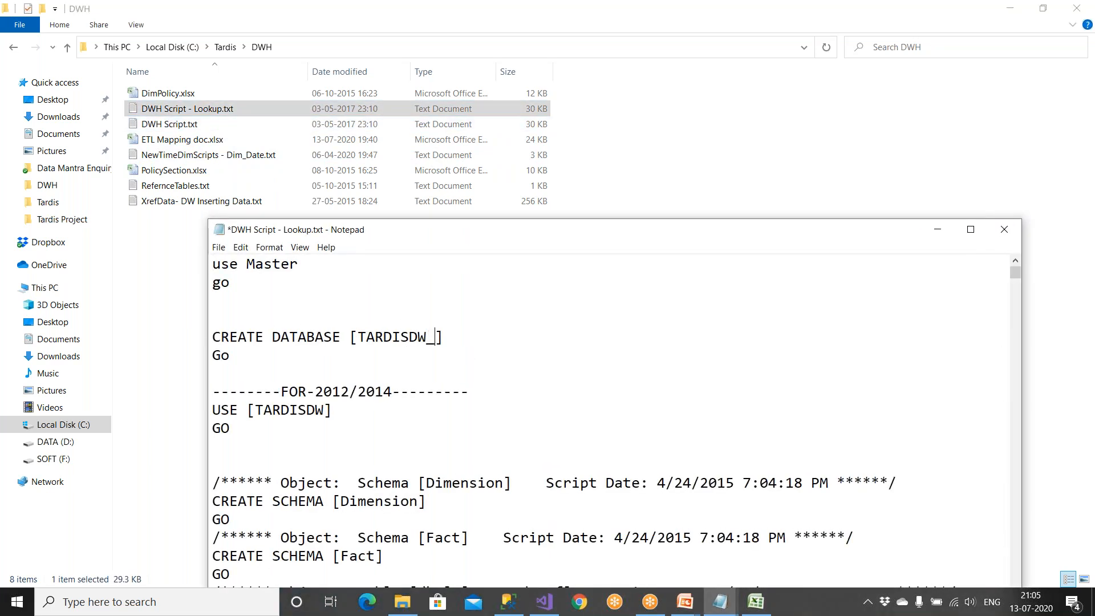
type("Lkk")
key("BackSpace")
key("BackSpace")
type("ooku")
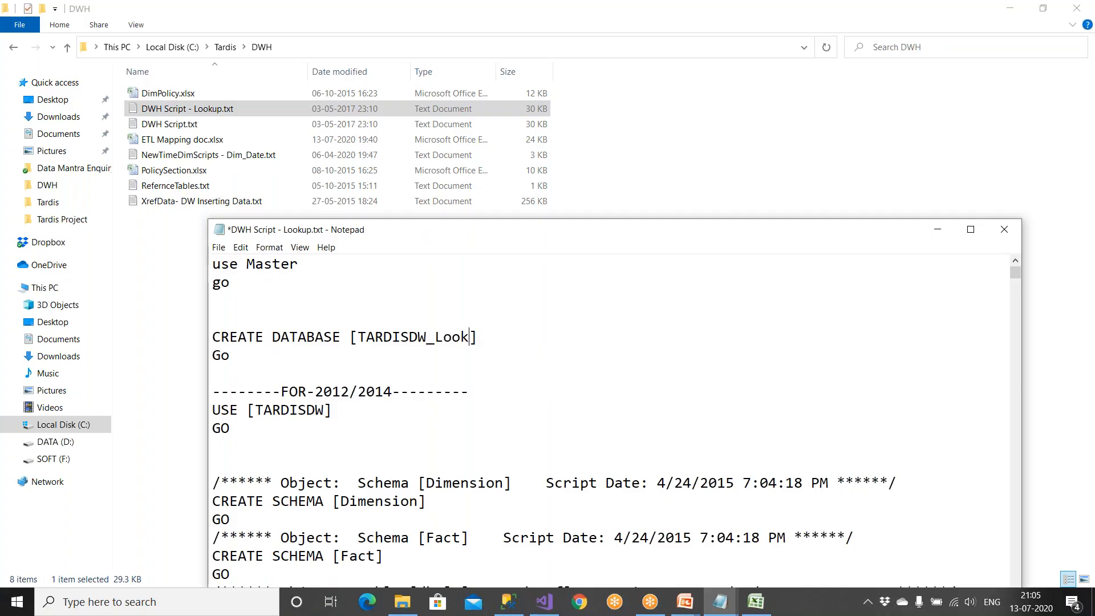
type("p")
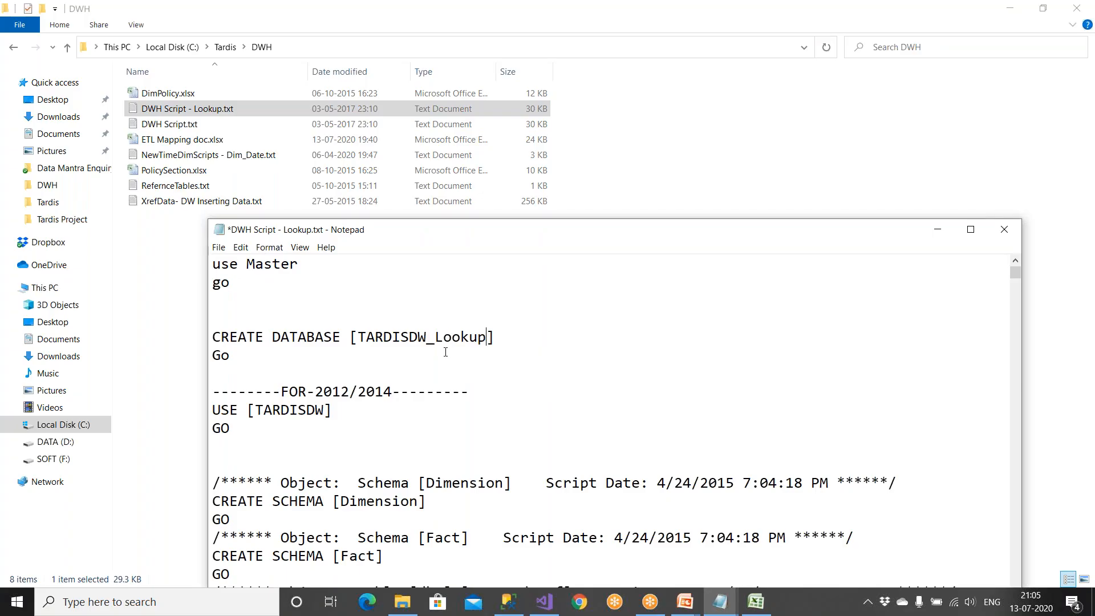
Replace the database name in the first USE statement with a copy of TARDISDW_Lookup
left_click_drag(359, 337, 488, 337)
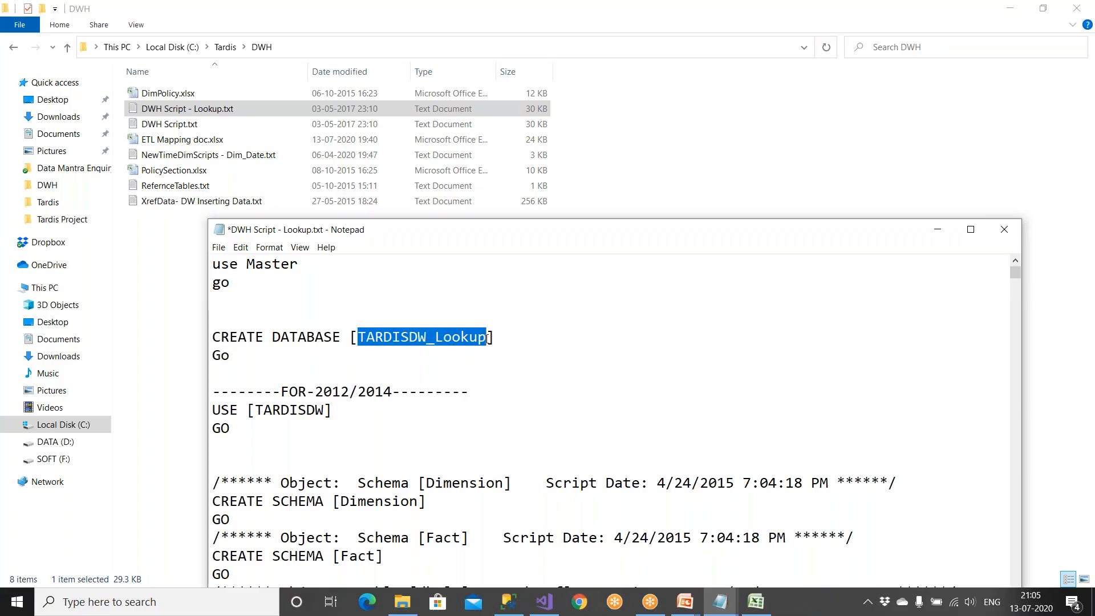
left_click_drag(256, 411, 324, 410)
key("BackSpace")
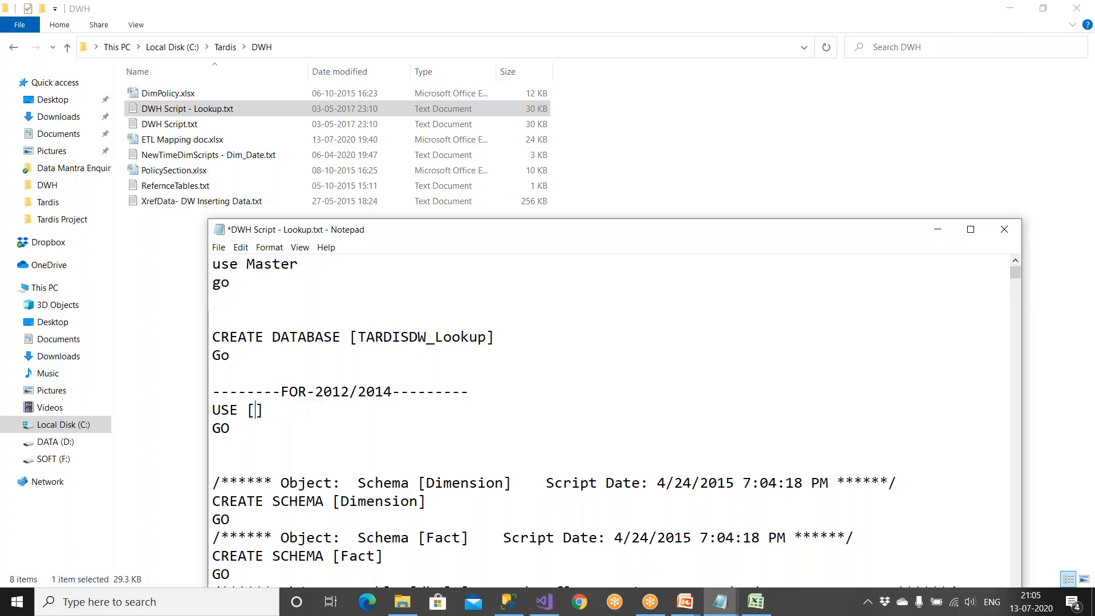
key("ctrl+v")
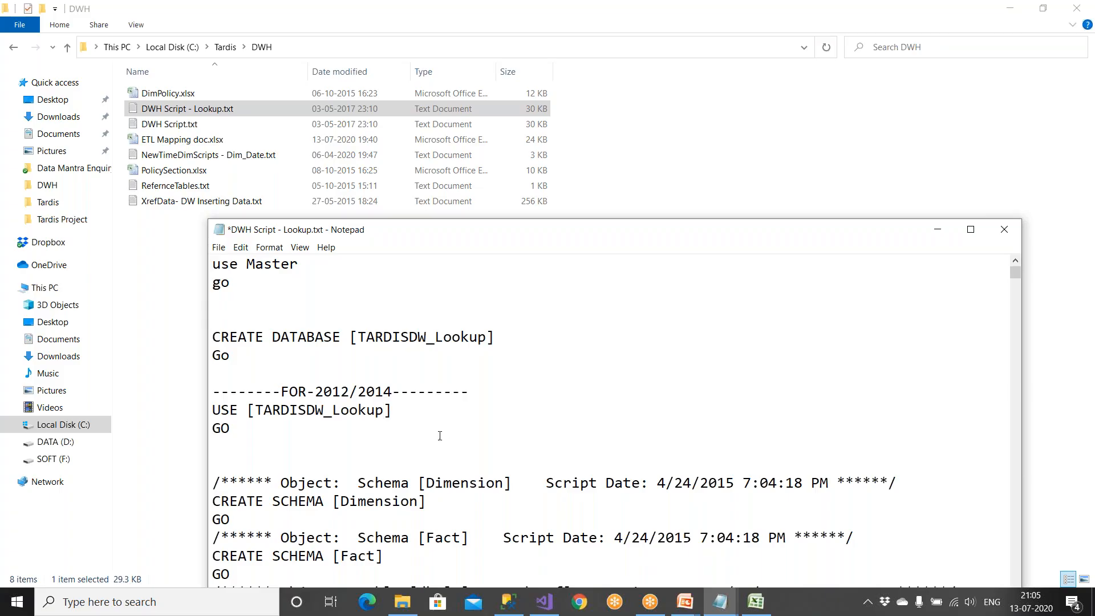
left_click_drag(363, 336, 495, 336)
left_click_drag(290, 410, 366, 411)
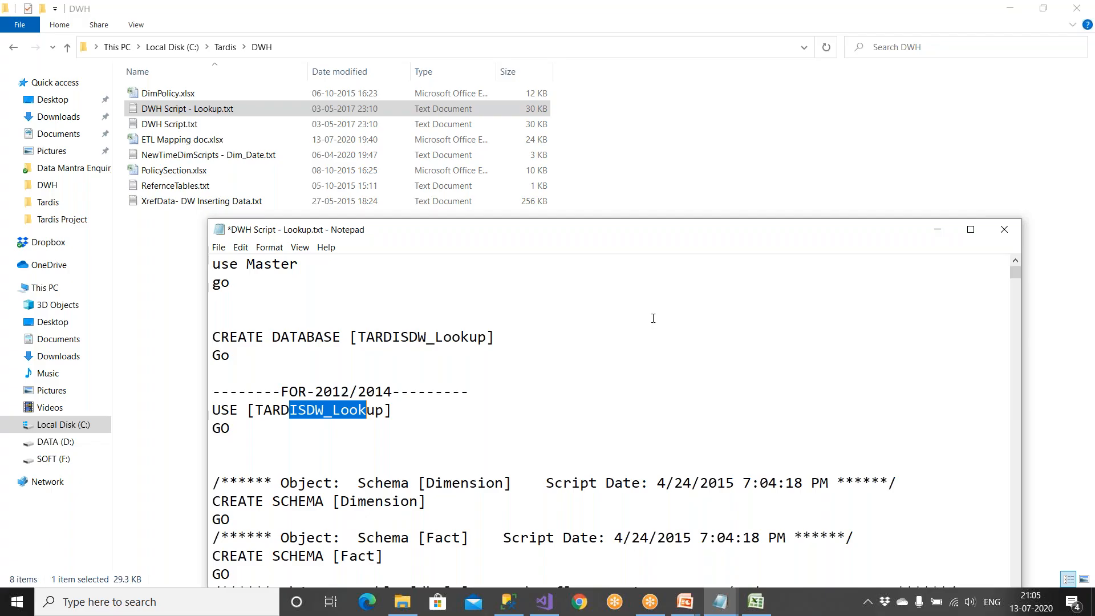
Look through the table definitions in the lookup script and save the file
left_click(969, 231)
scroll(344, 370, "down", 12)
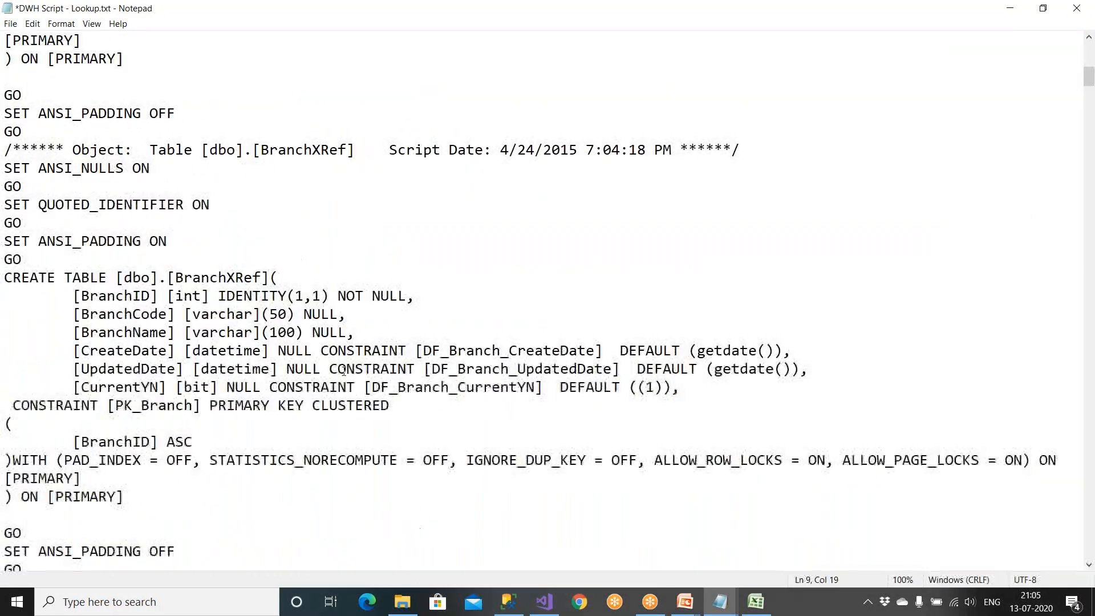
scroll(344, 371, "down", 20)
scroll(344, 371, "up", 10)
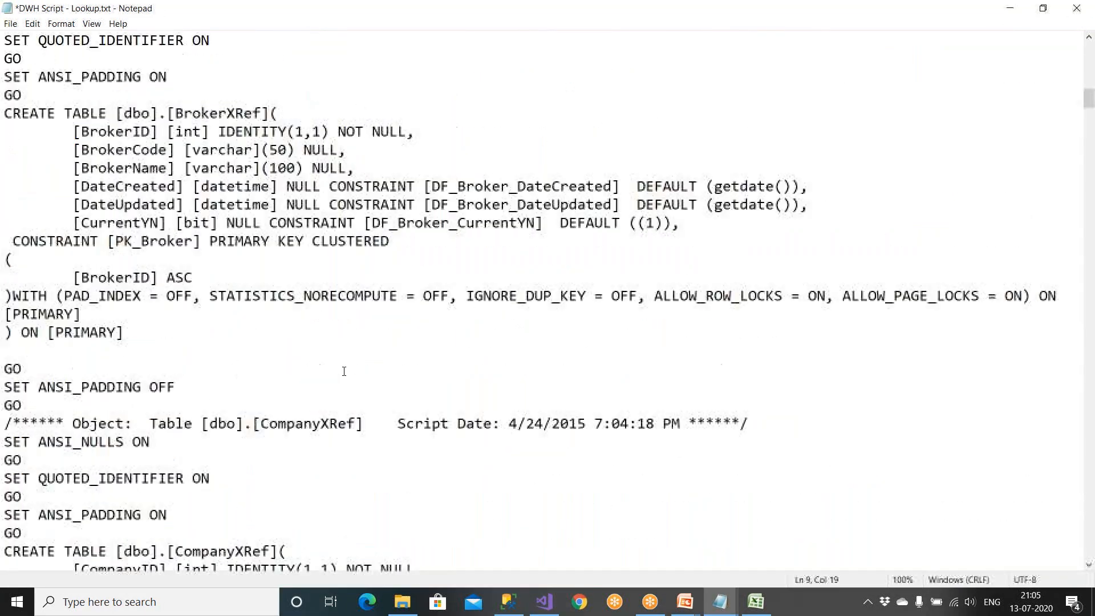
scroll(344, 371, "up", 20)
left_click(169, 242)
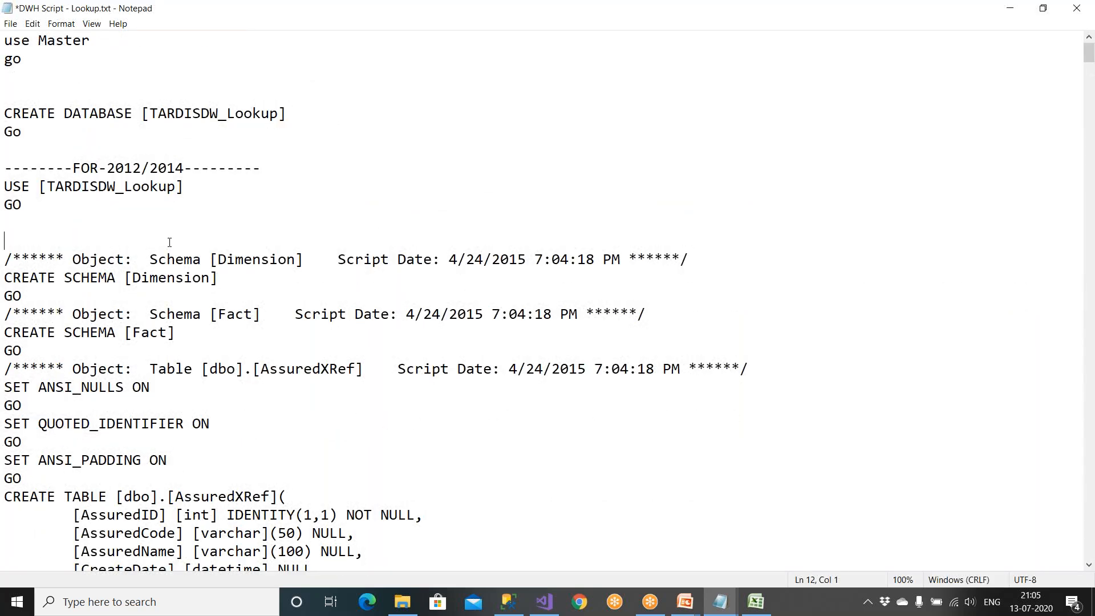
key("ctrl+s")
Copy the entire lookup script and paste it into a new query in SQL Server Management Studio
left_click(56, 77)
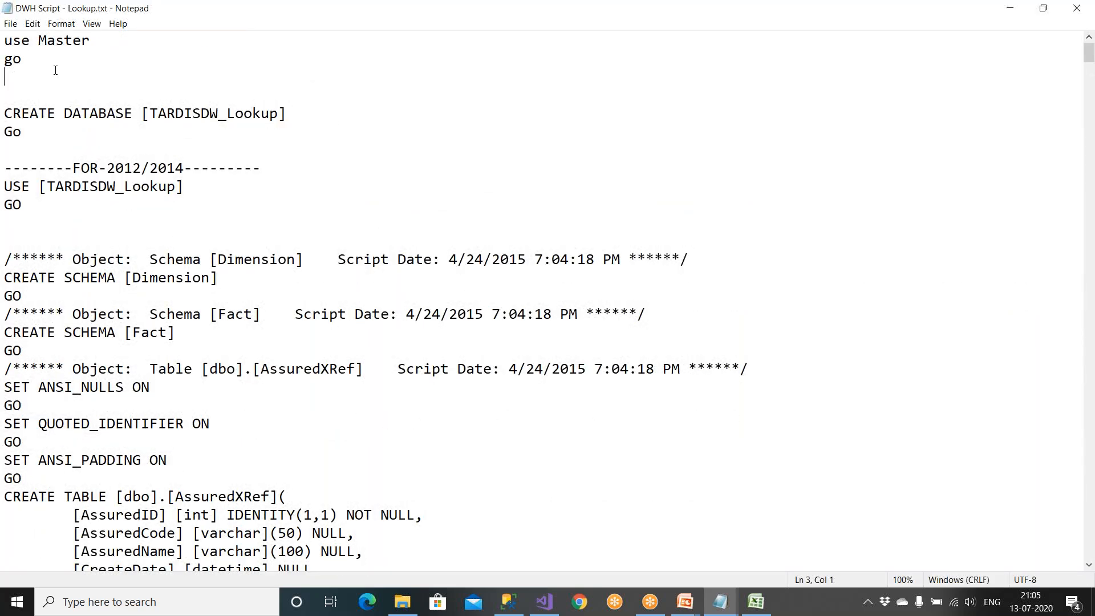
key("ctrl+a")
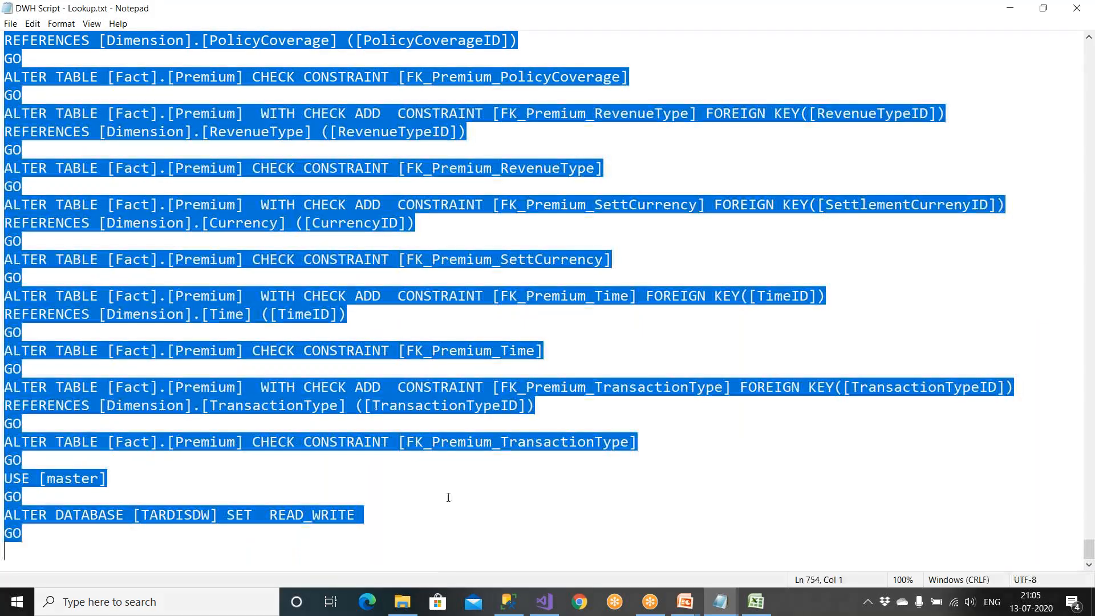
left_click(509, 610)
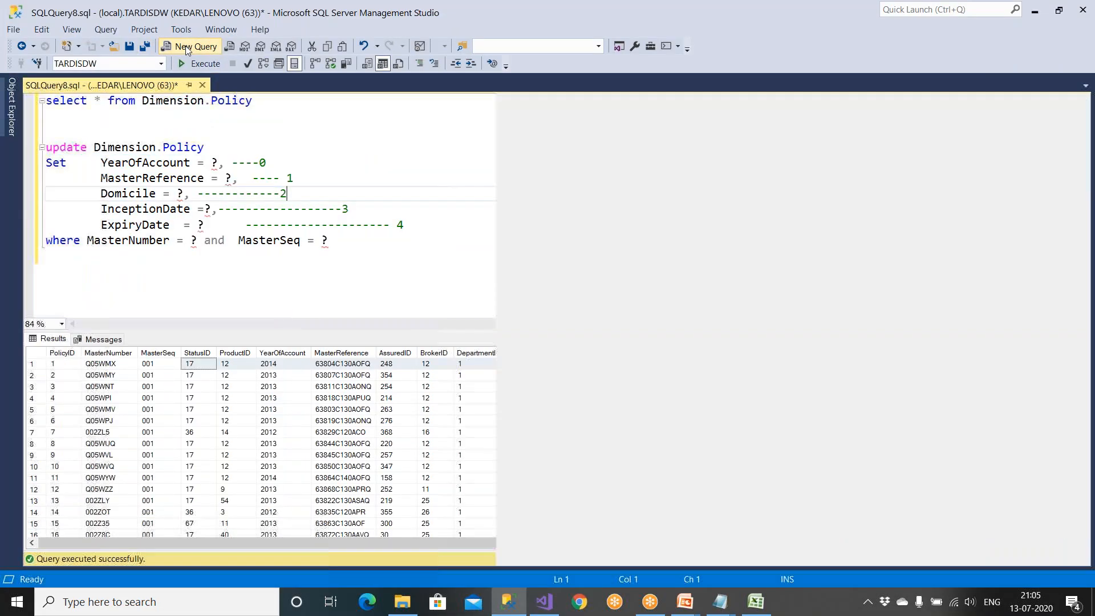
left_click(190, 46)
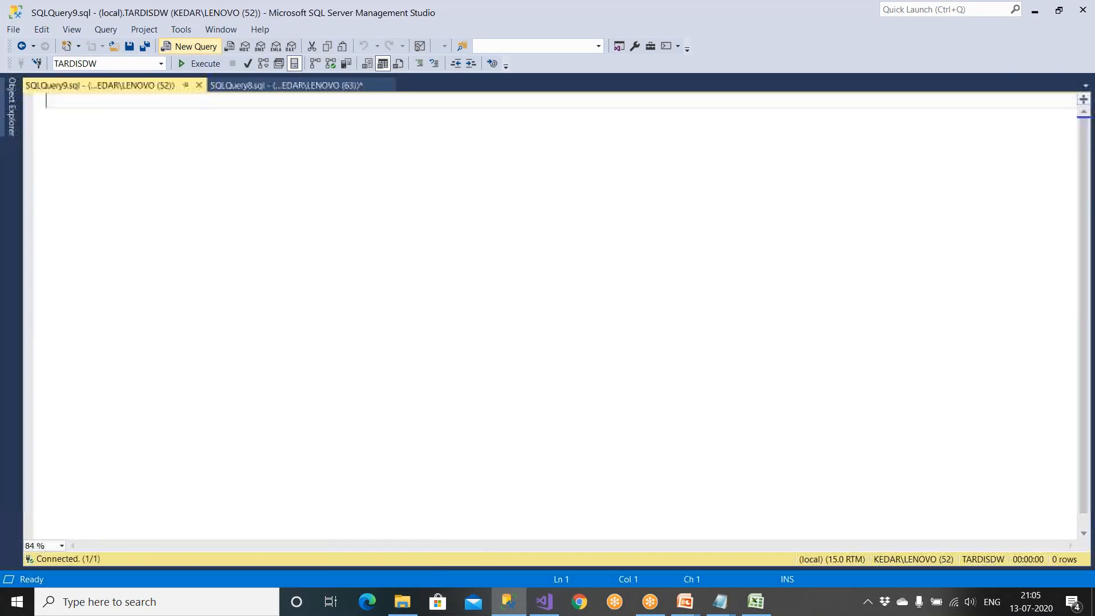
key("ctrl+v")
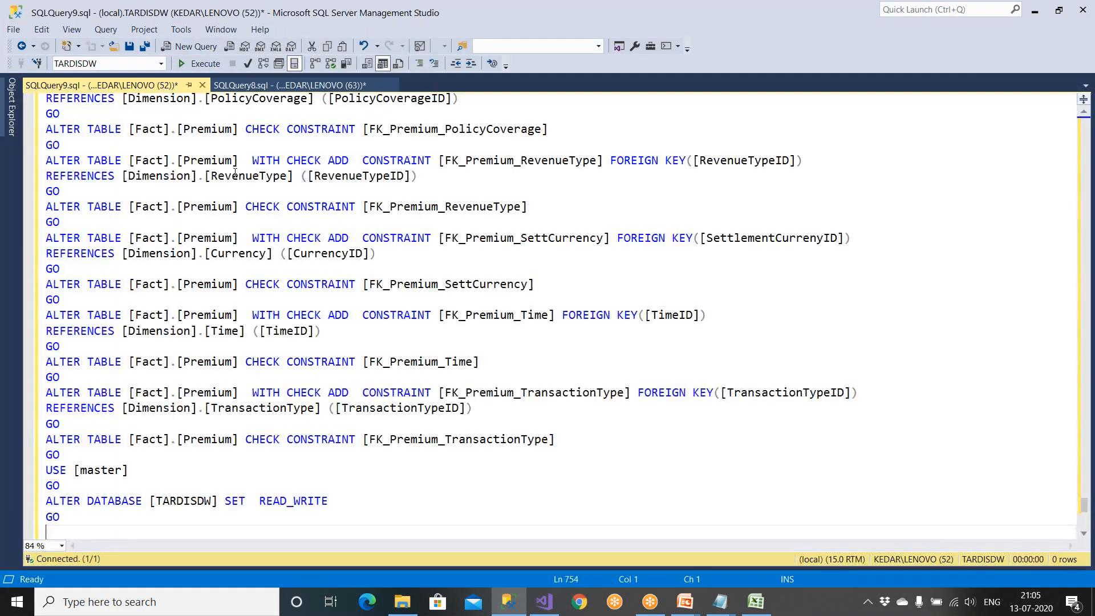
Review the CREATE DATABASE, USE and CREATE SCHEMA statements at the start of the pasted script
scroll(275, 340, "up", 3)
scroll(274, 341, "up", 20)
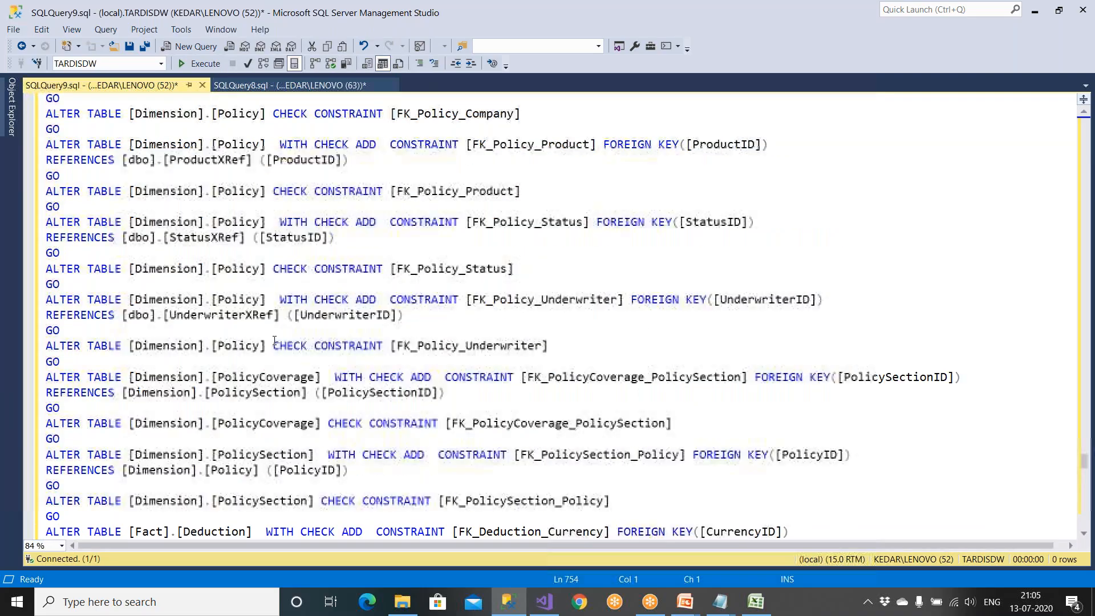
left_click_drag(1085, 449, 1088, 120)
left_click_drag(203, 163, 60, 179)
left_click_drag(150, 225, 163, 225)
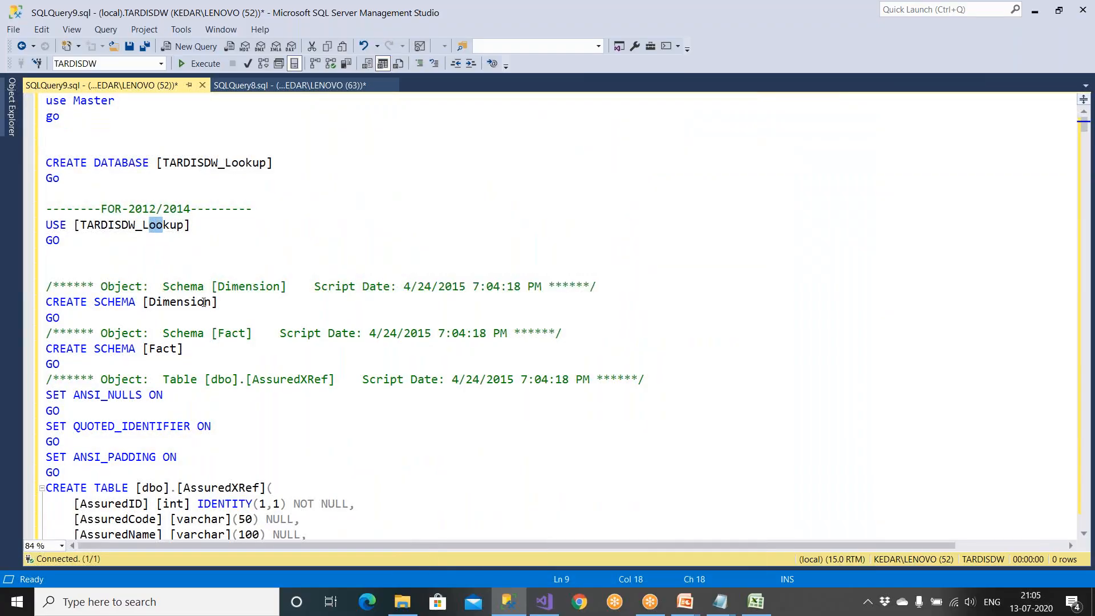
scroll(205, 302, "down", 4)
scroll(211, 308, "up", 4)
left_click(155, 302)
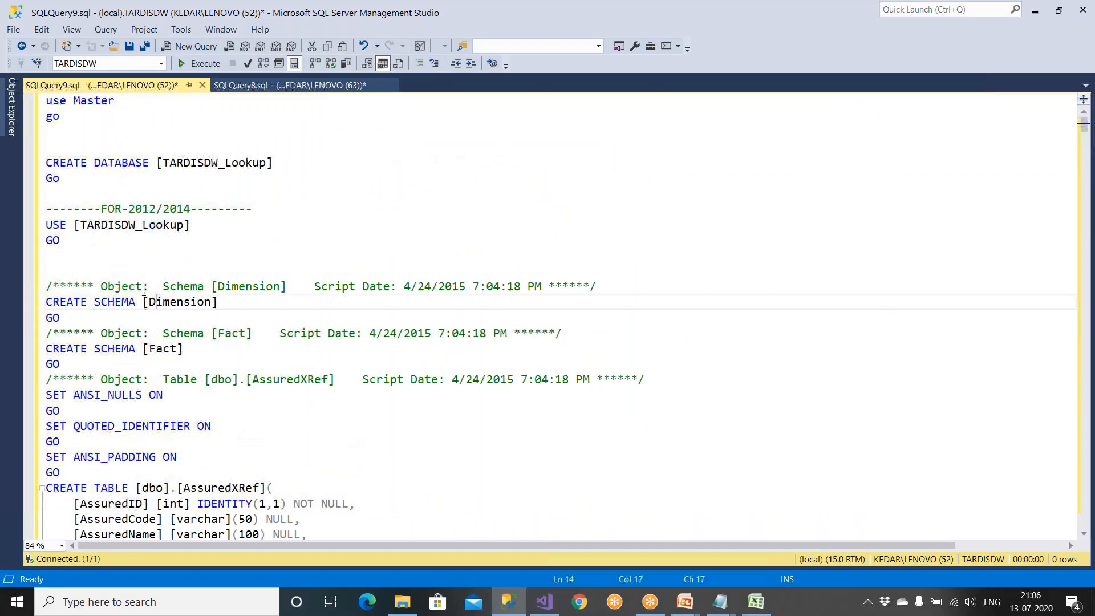
Search the pasted script for further occurrences of TARDISDW
left_click_drag(82, 225, 136, 225)
key("ctrl+c")
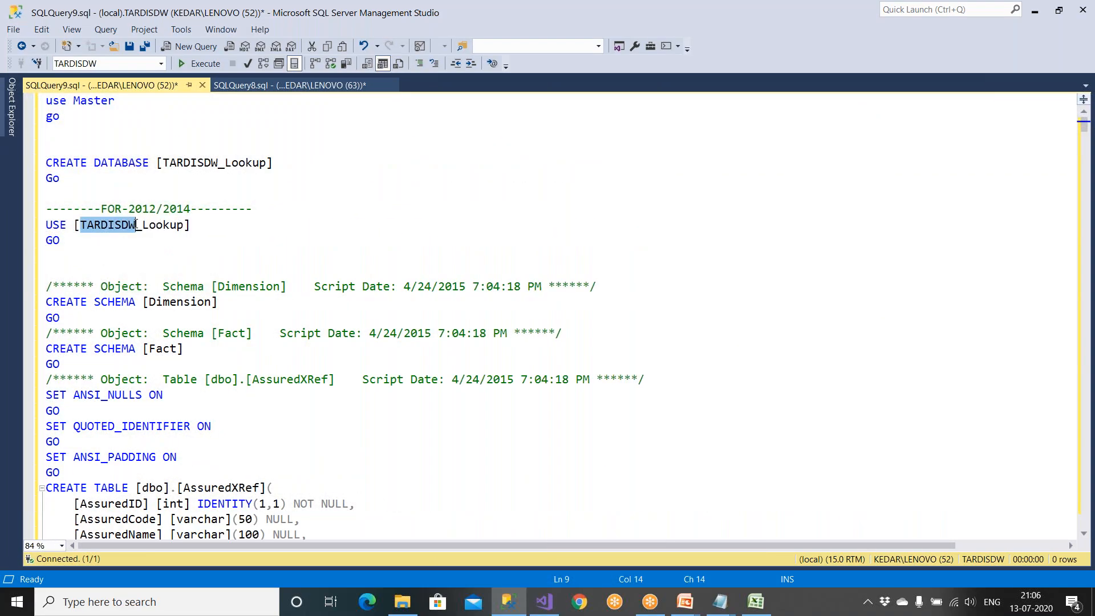
key("ctrl+f")
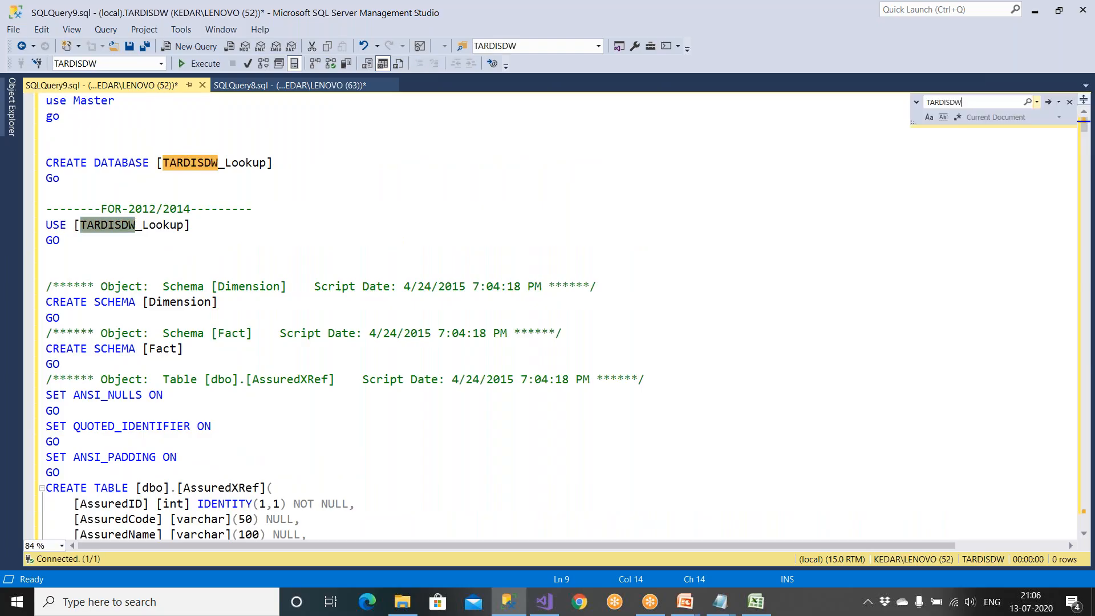
key("Return")
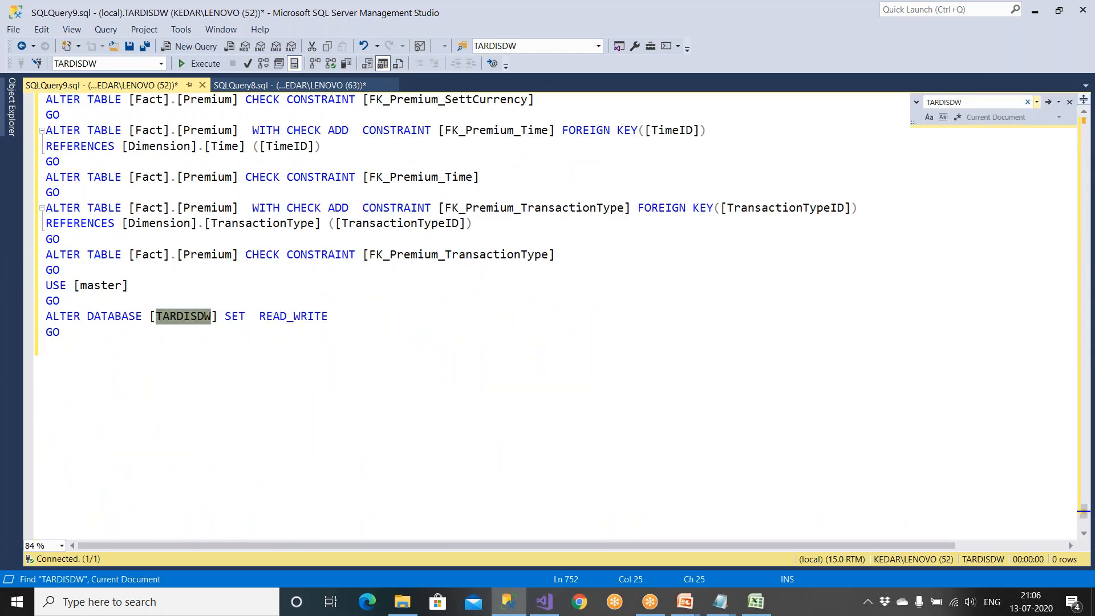
key("ctrl+v")
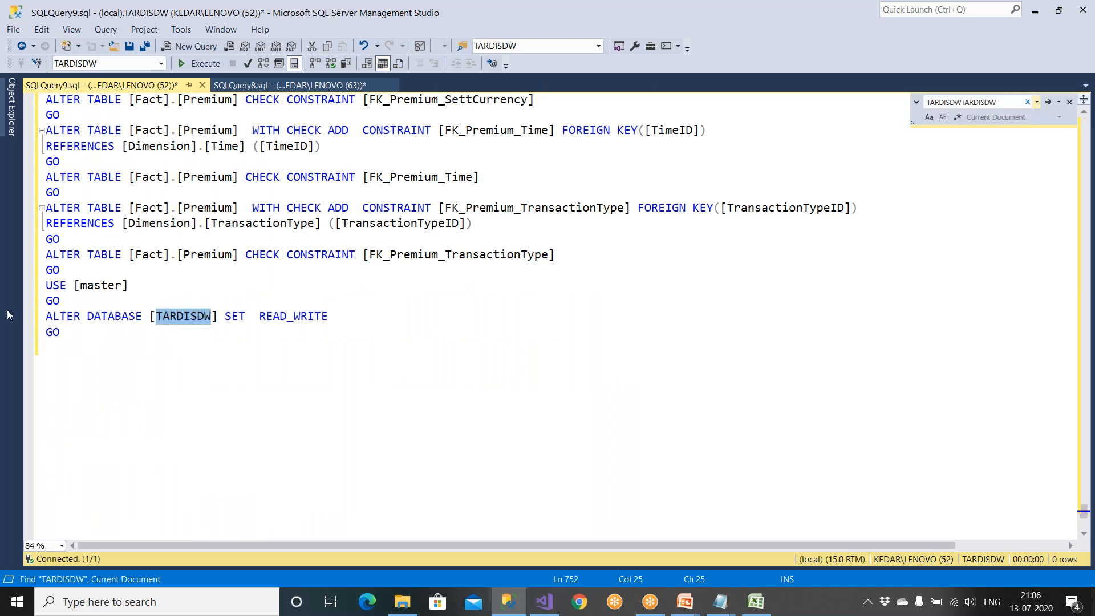
Change the database name in the closing ALTER DATABASE statement to TARDISDW_Lookup
left_click(212, 318)
type("_Lk")
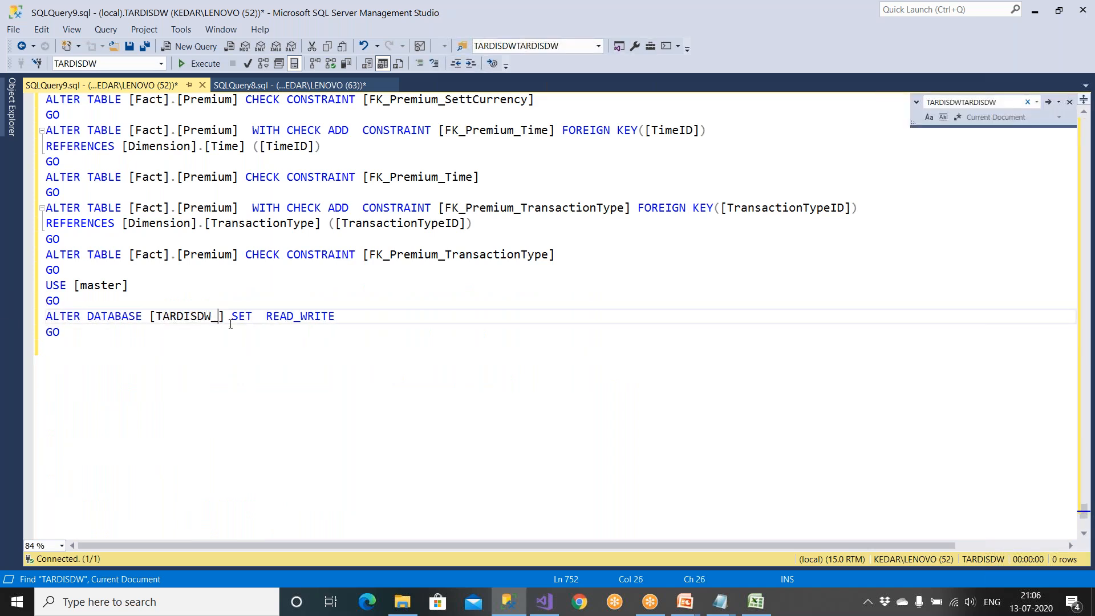
type("ko")
key("BackSpace")
key("BackSpace")
key("BackSpace")
type("ookup")
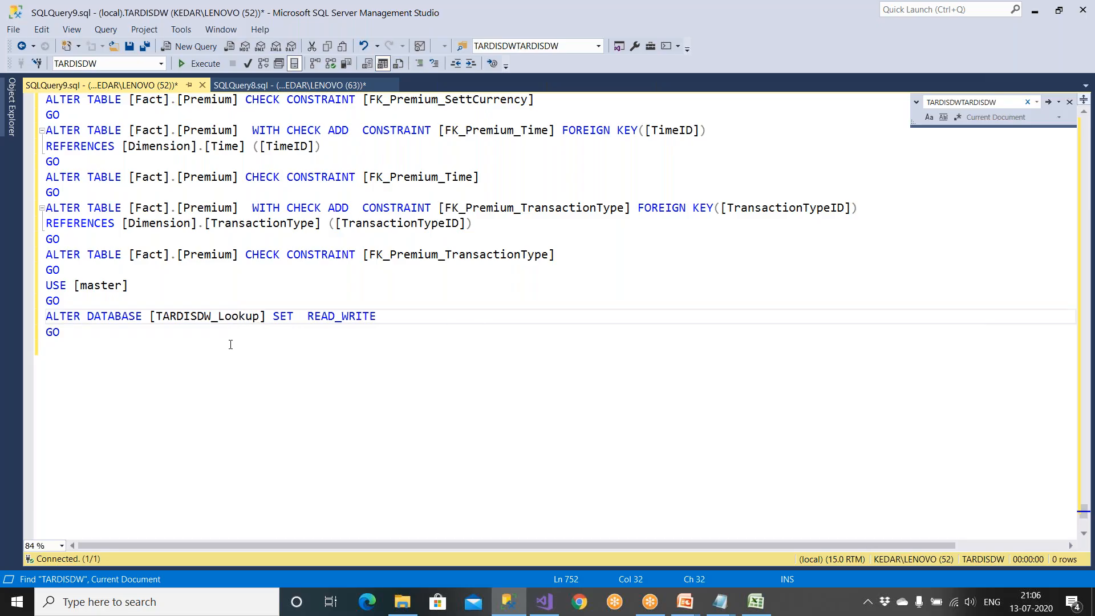
Search the pasted script again for every remaining occurrence of TARDISDW
scroll(223, 331, "up", 7)
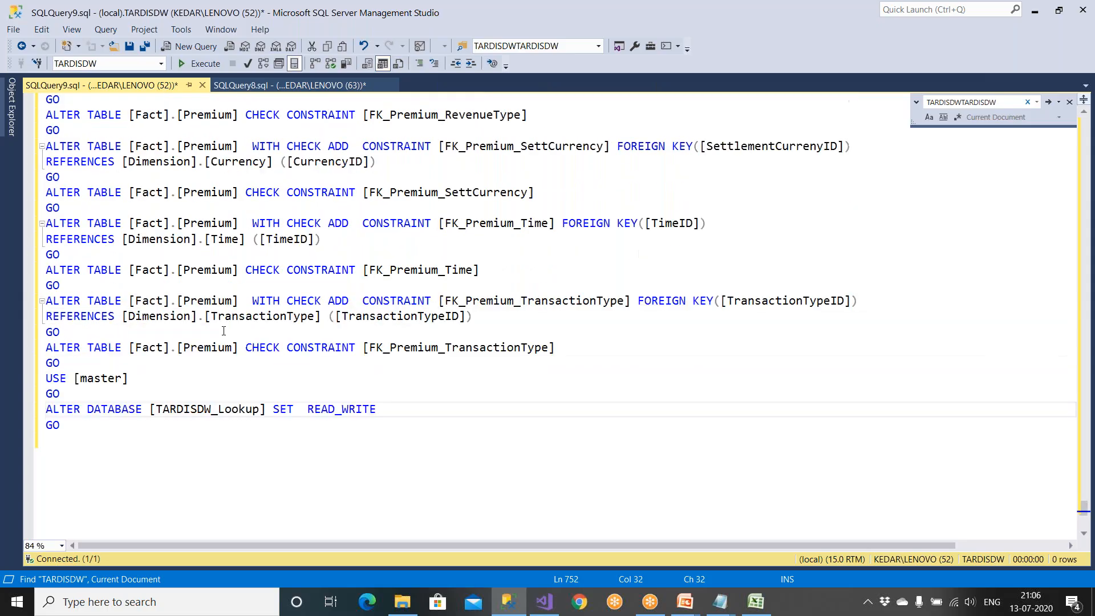
double_click(1002, 103)
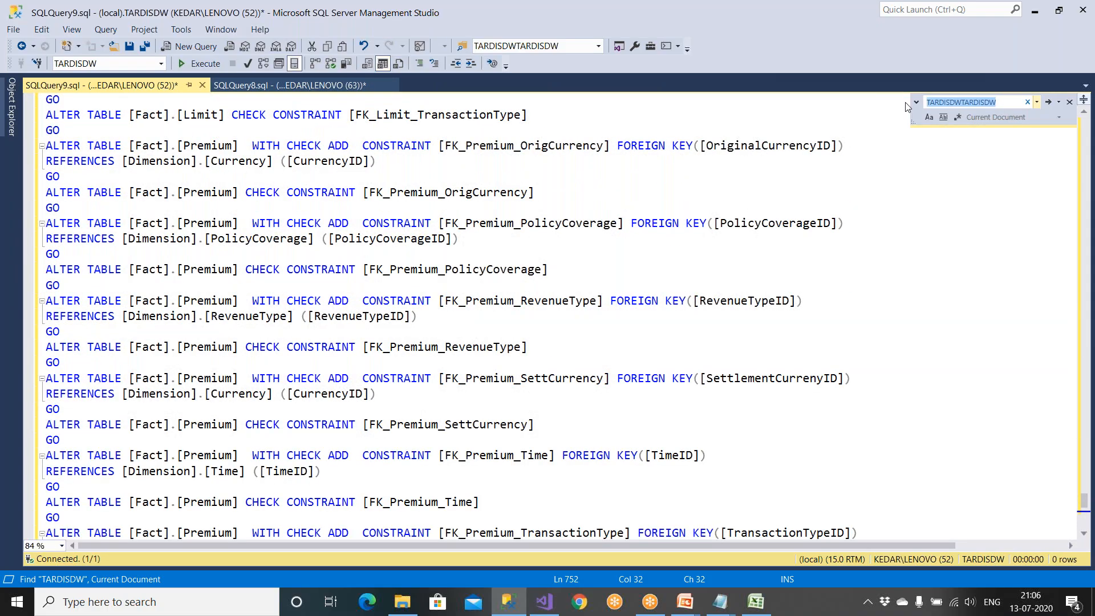
key("ctrl+v")
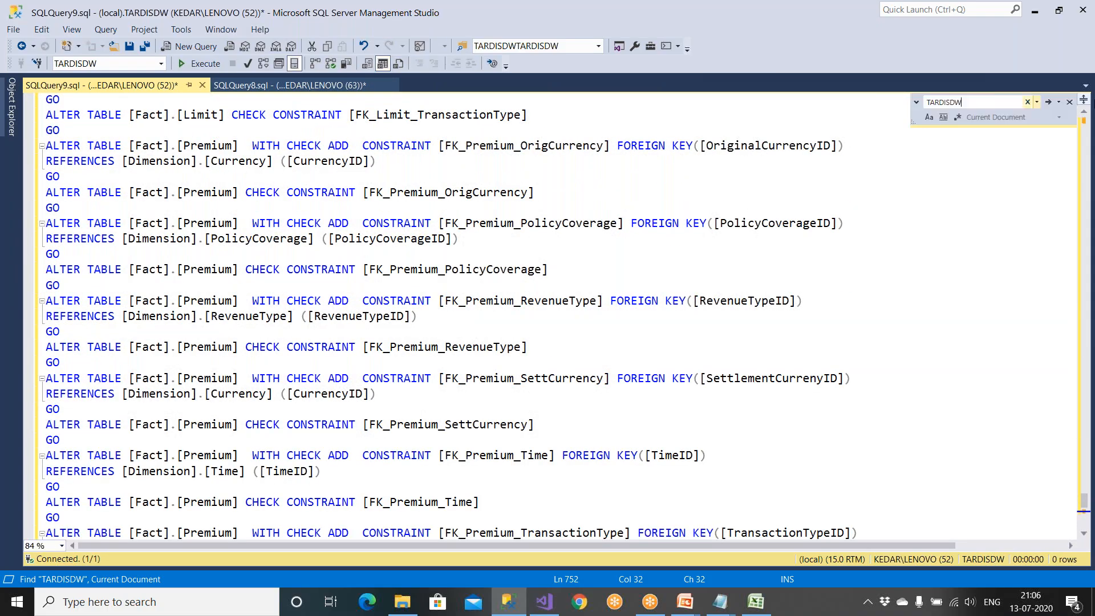
left_click(1052, 101)
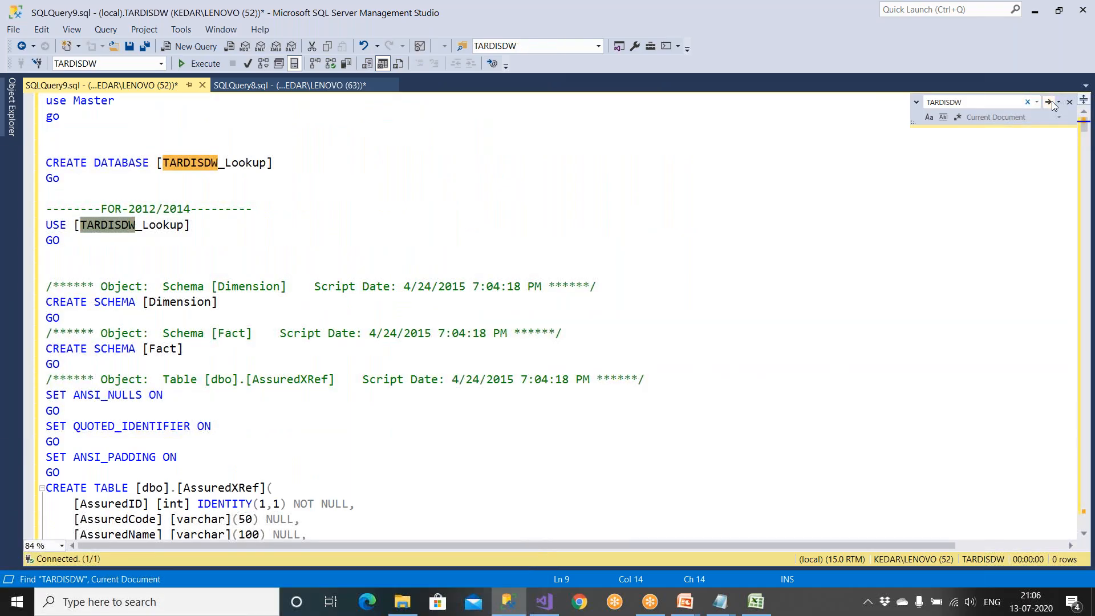
left_click(1052, 101)
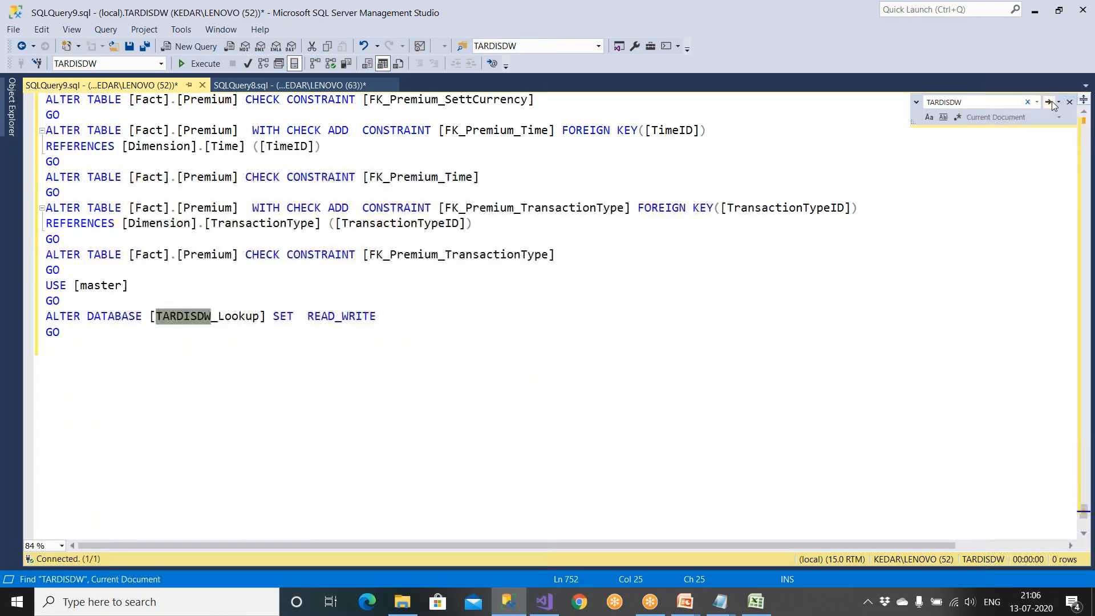
left_click(1052, 101)
key("Return")
In DWH Script - Lookup.txt, change the closing ALTER DATABASE name to TARDISDW_Lookup, then save and close the file
key("alt+Tab")
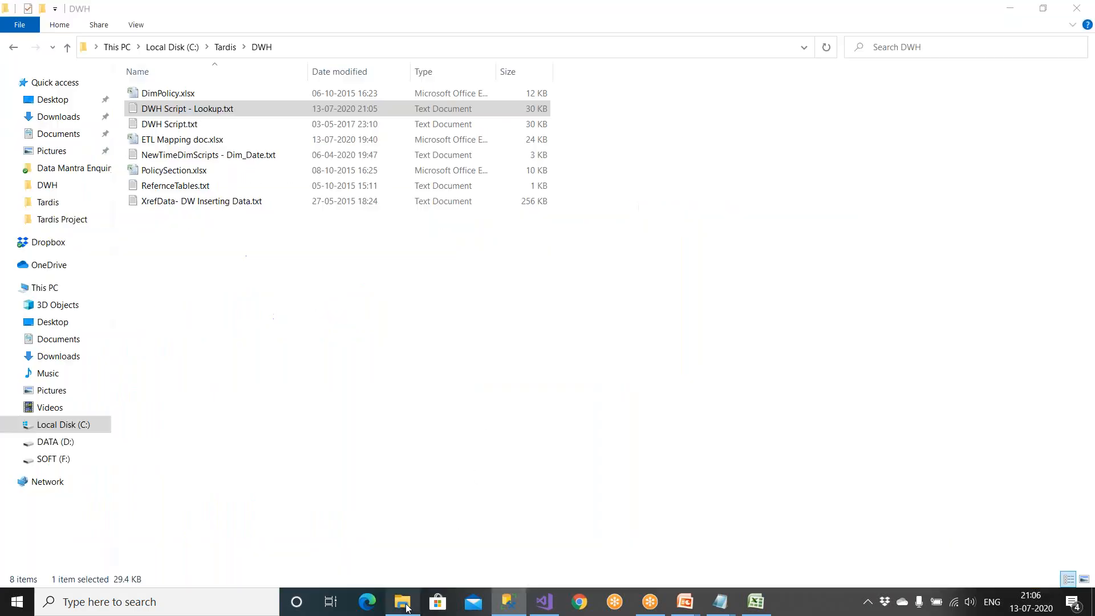
mouse_move(720, 604)
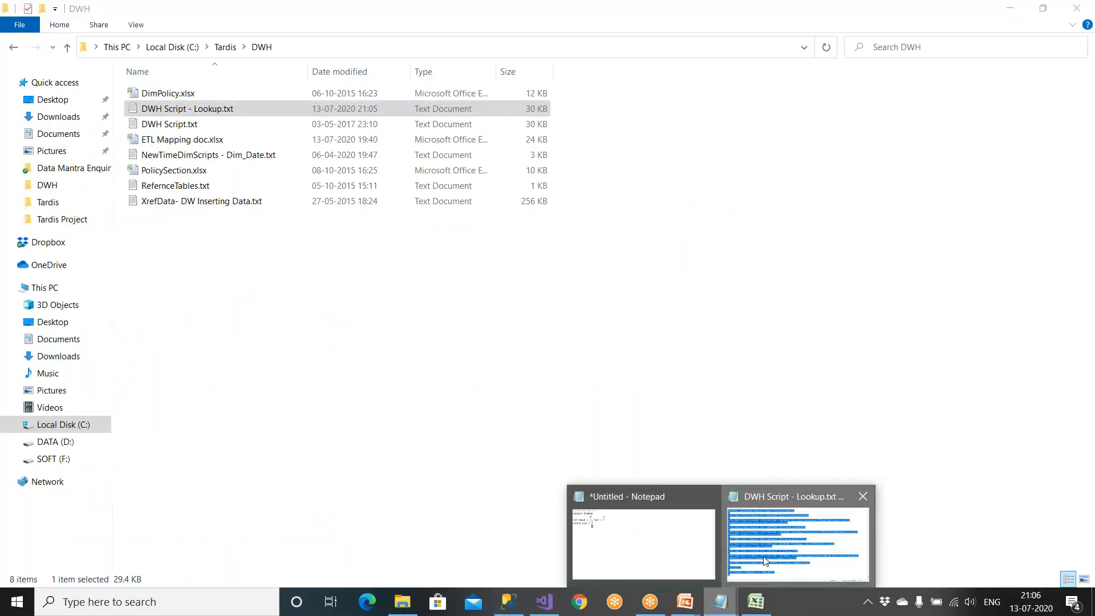
left_click(787, 548)
left_click(210, 515)
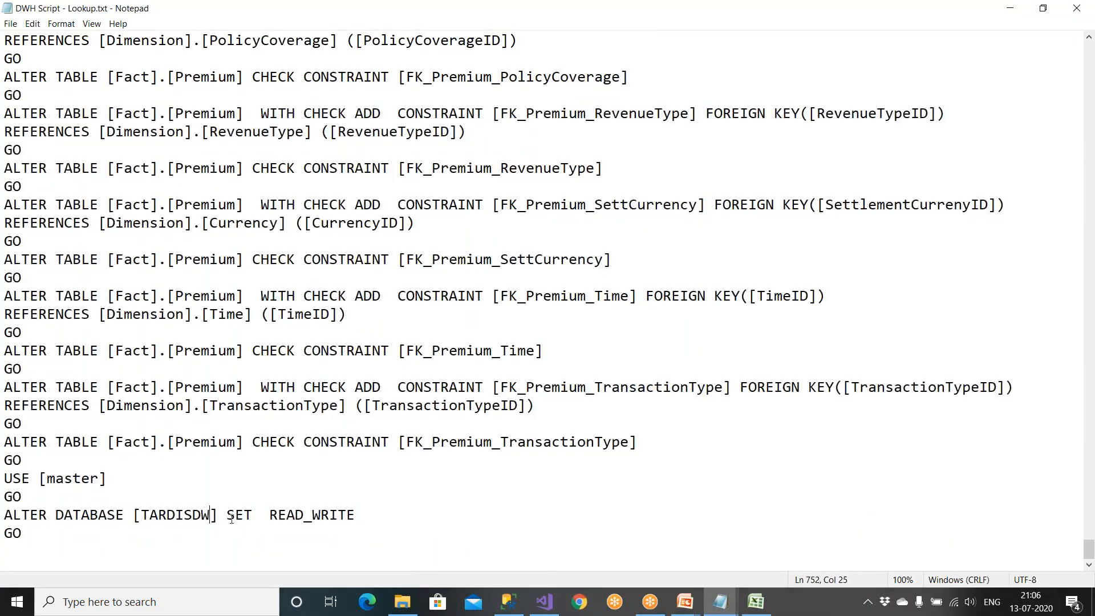
type("_Lo")
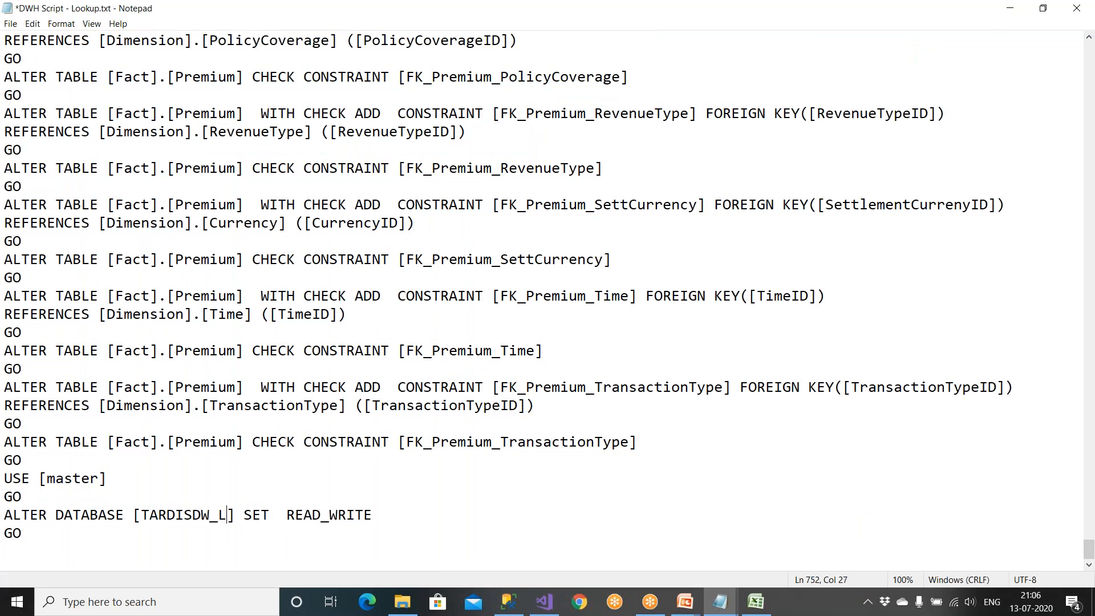
type("kk")
key("BackSpace")
key("BackSpace")
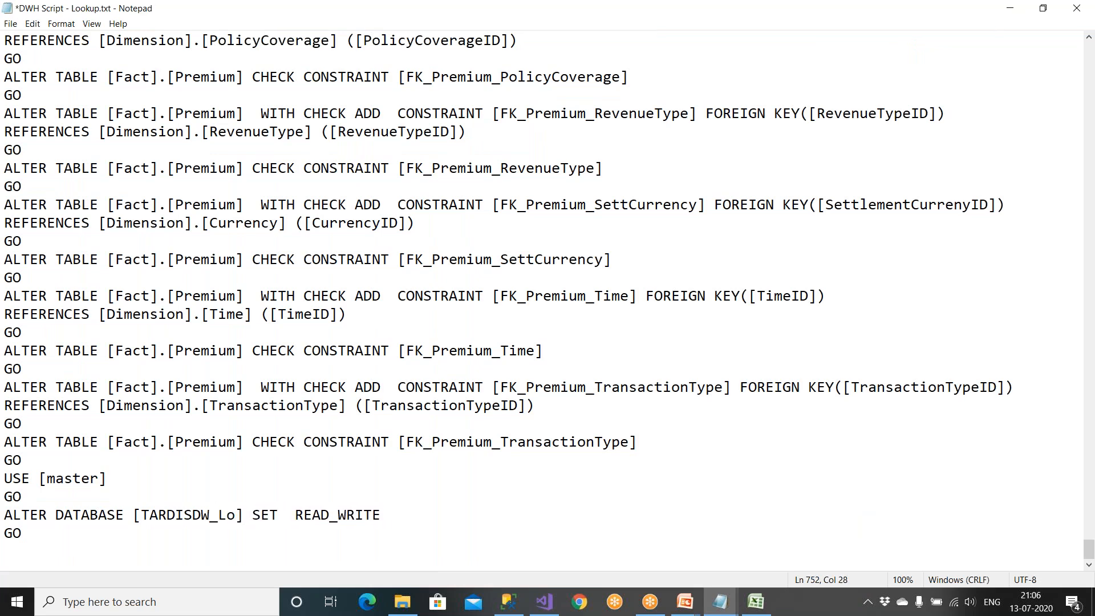
type("okup")
key("ctrl+s")
left_click(1076, 11)
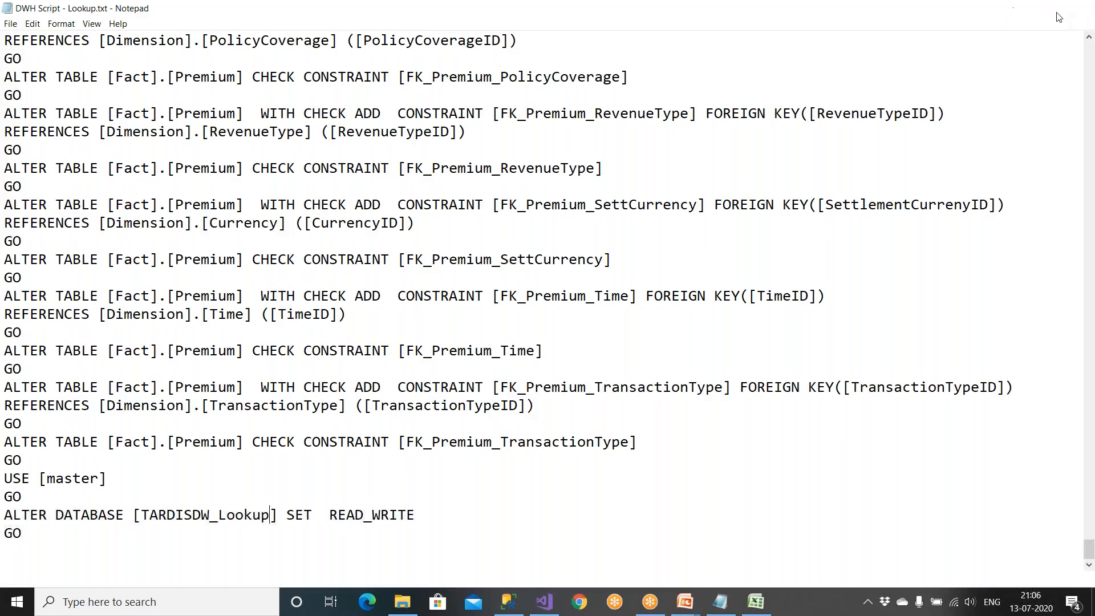
Return to SQL Server Management Studio, dismiss the search and execute the entire lookup database script
left_click(509, 602)
left_click(353, 388)
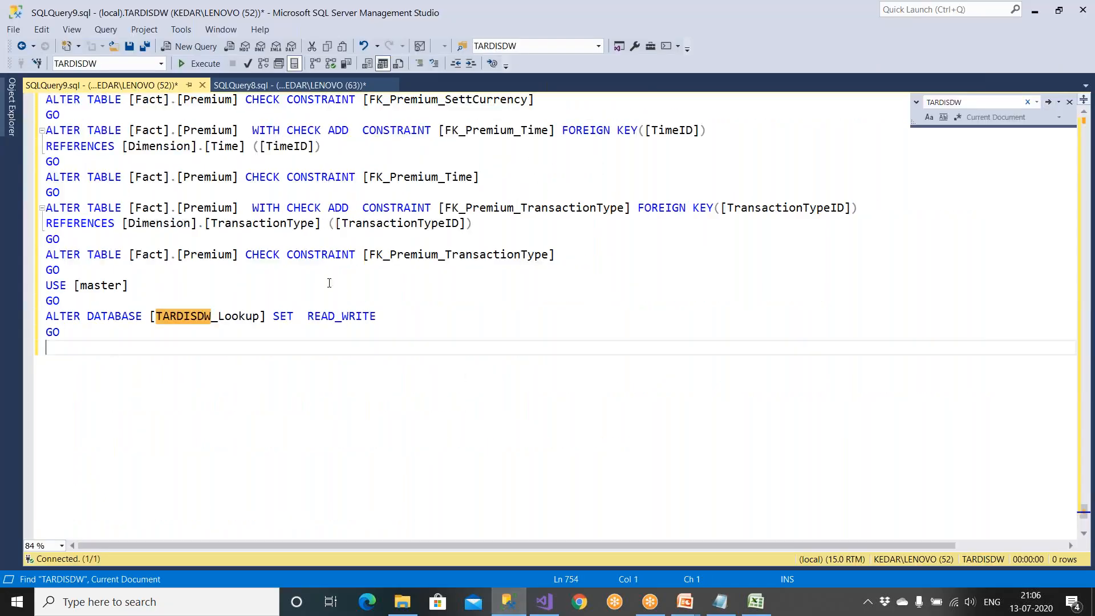
left_click(196, 319)
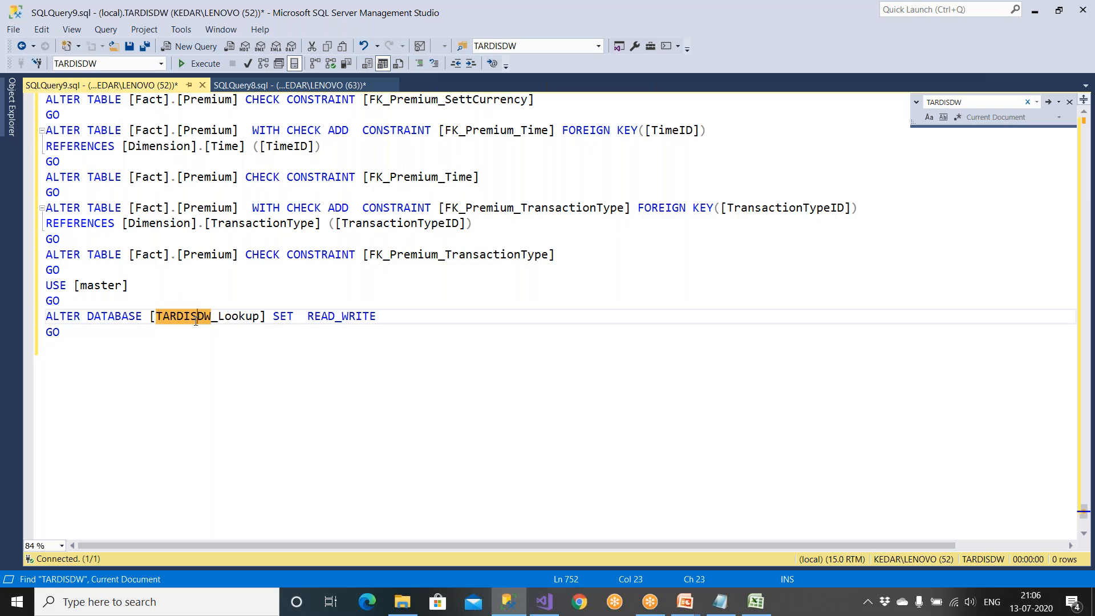
key("Escape")
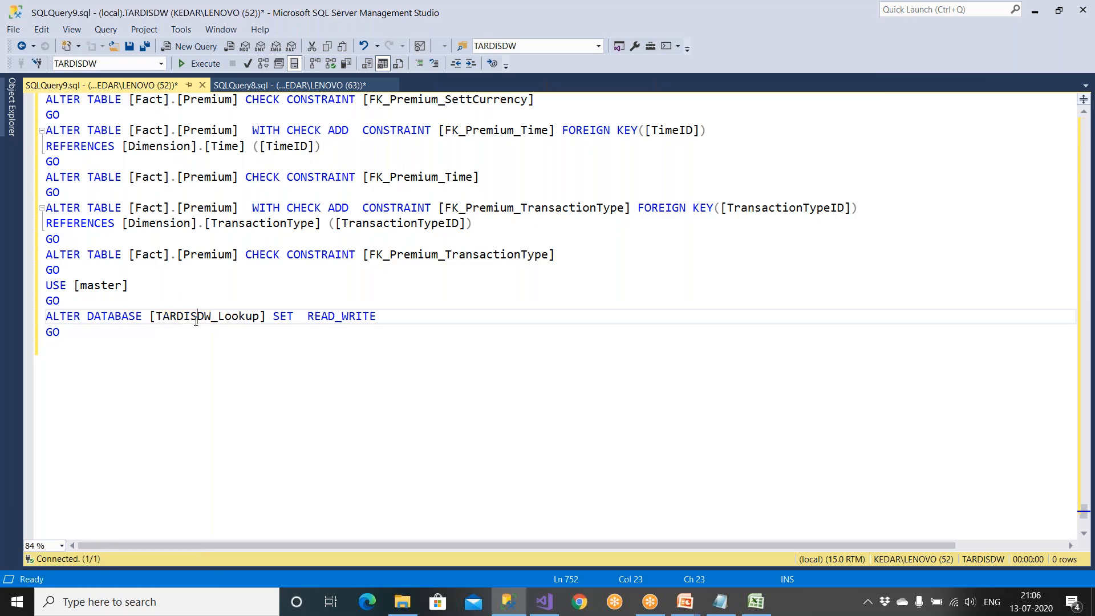
scroll(196, 320, "up", 8)
left_click(199, 64)
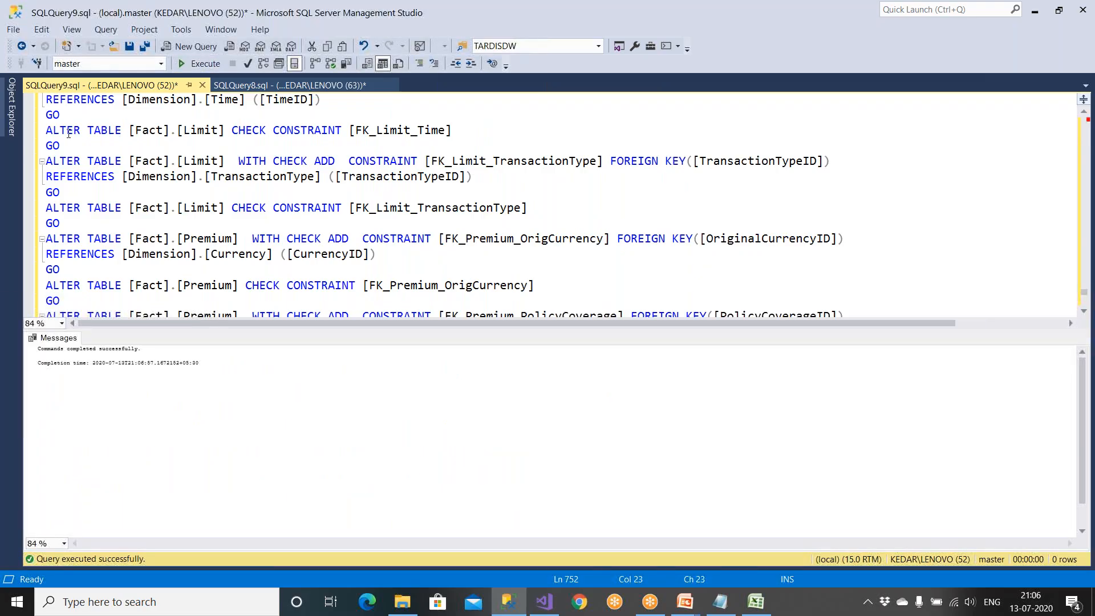
Refresh the server's Databases list and expand the TARDISDW_Lookup database
left_click(11, 106)
left_click(80, 133)
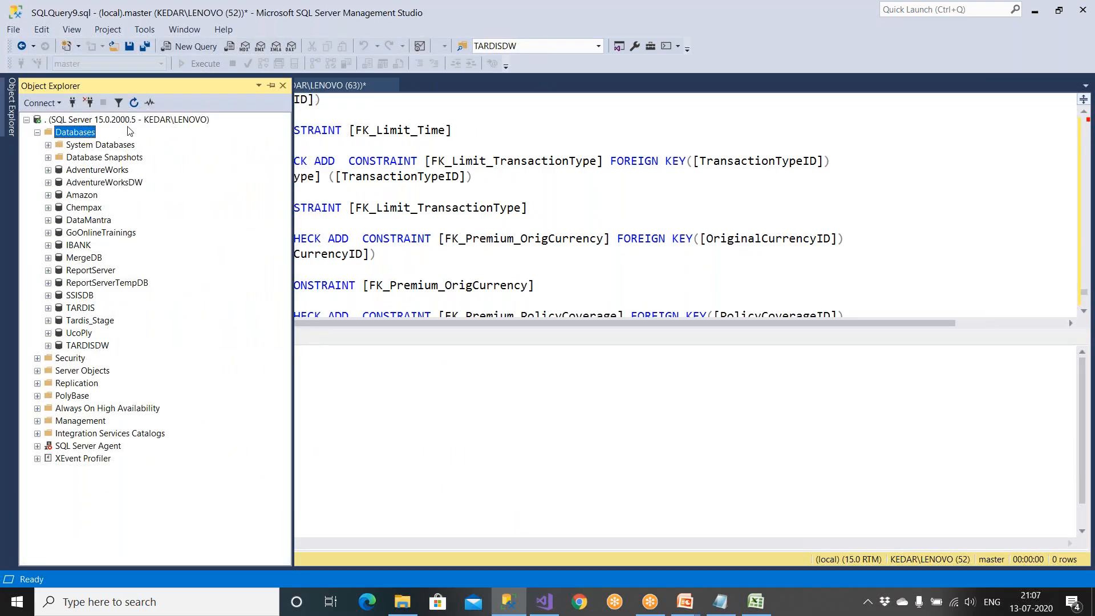
left_click(134, 102)
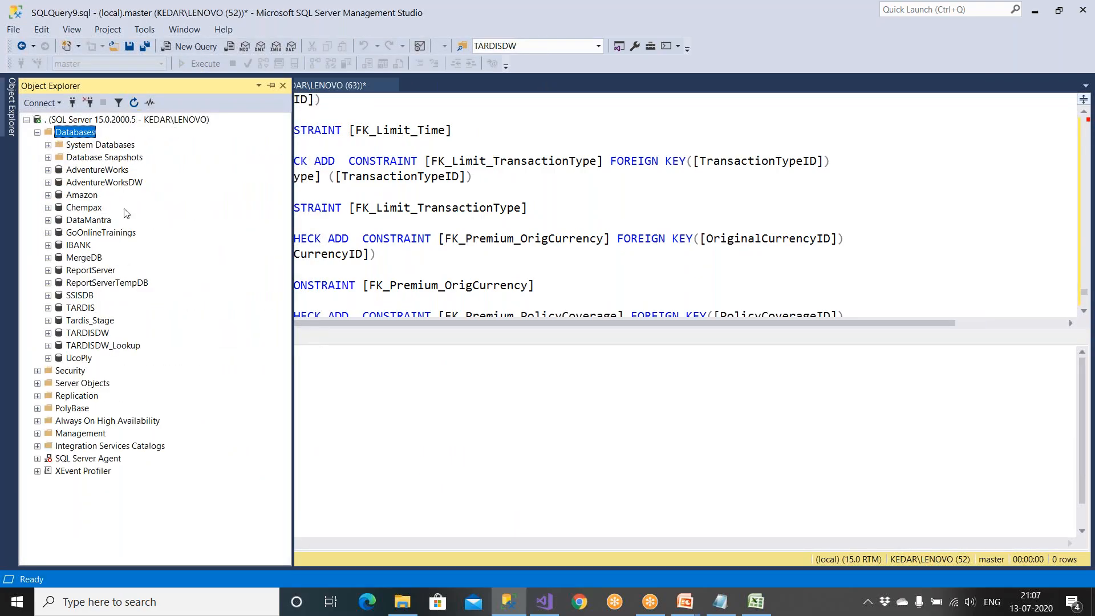
double_click(111, 346)
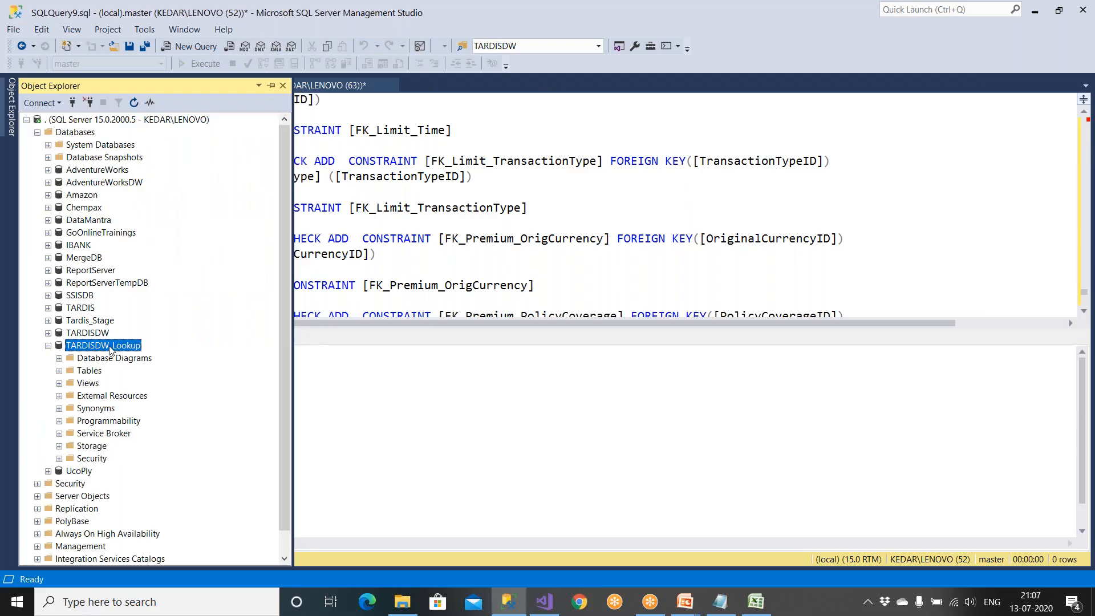
left_click(542, 610)
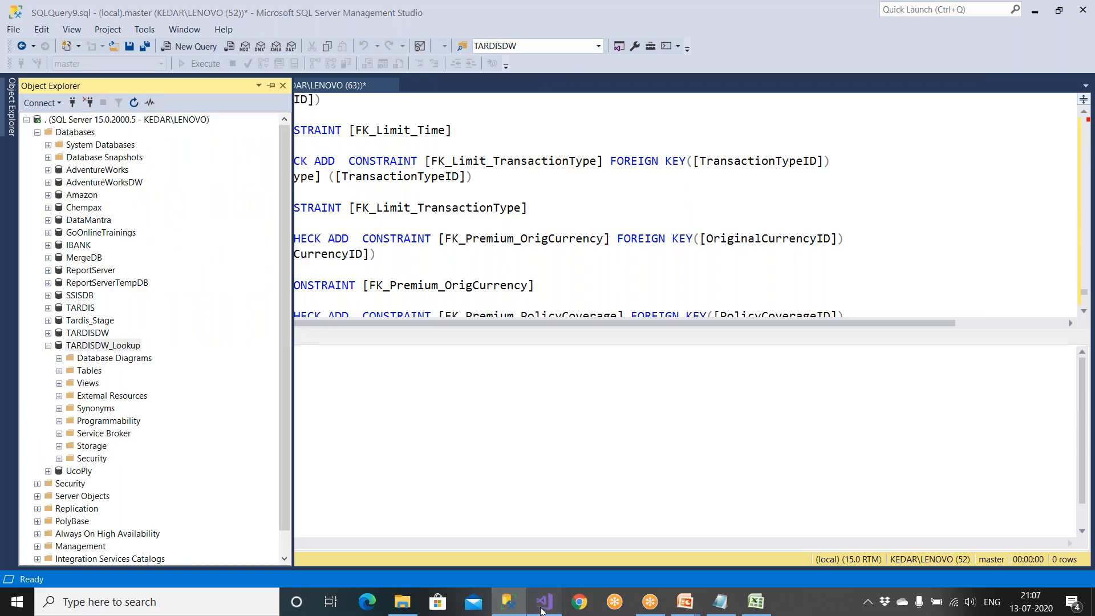
scroll(376, 323, "up", 15)
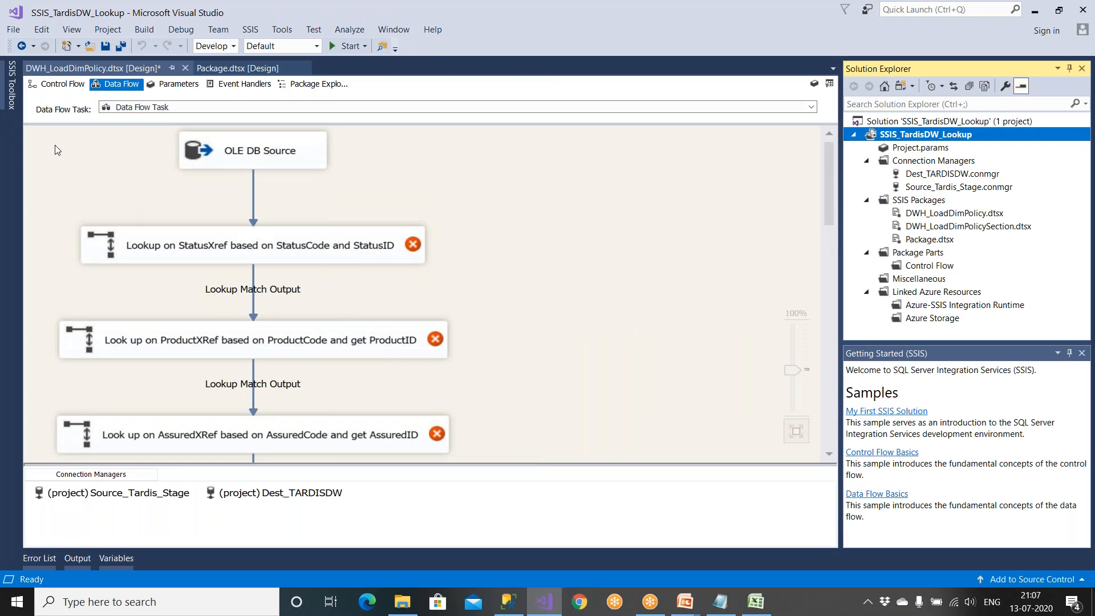
Check the contents of RefernceTables.txt in the DWH folder, then close and delete the file
left_click(403, 602)
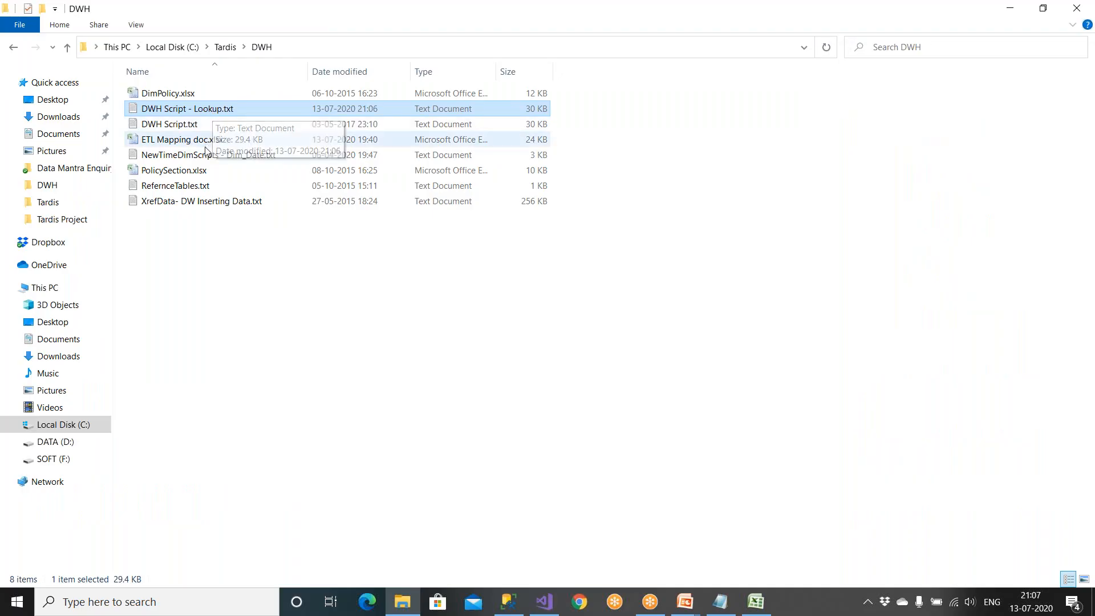
double_click(192, 188)
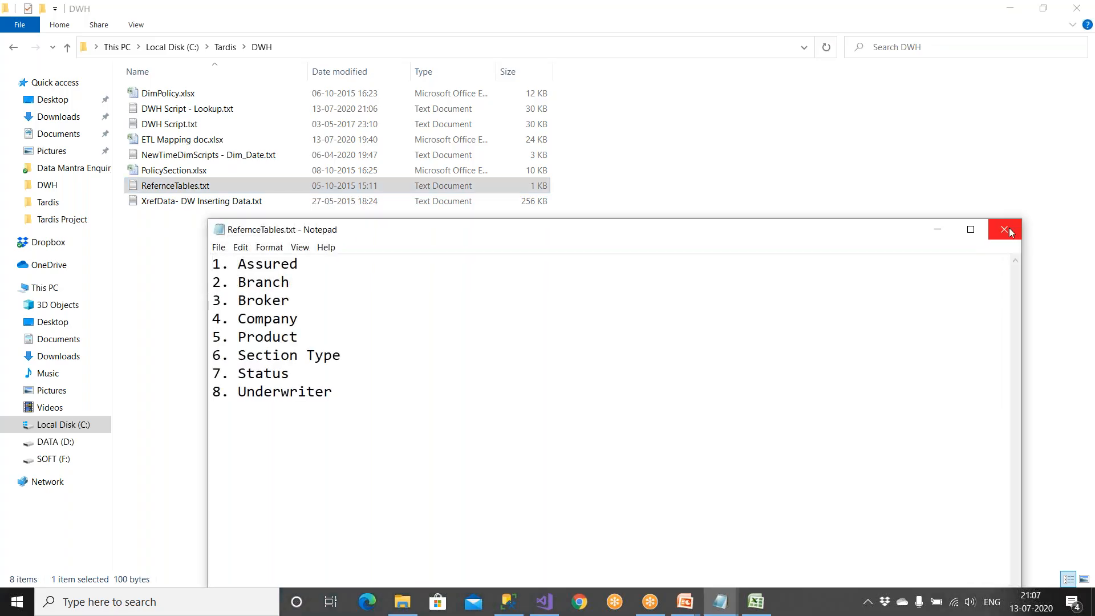
left_click(1002, 230)
key("Delete")
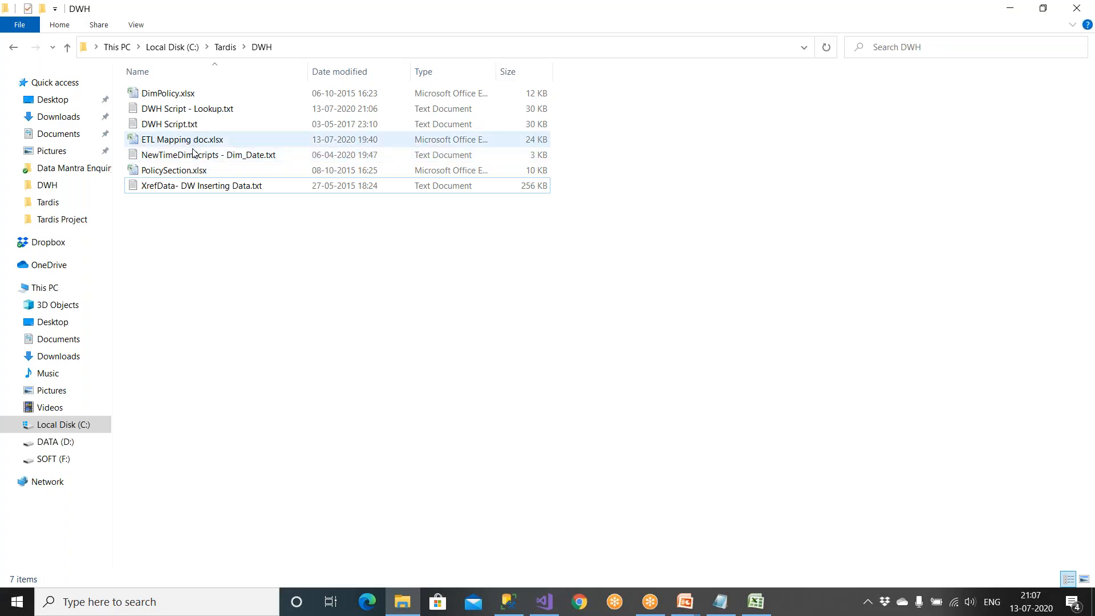
Open XrefData- DW Inserting Data.txt and change the database in its USE statement to TARDISDW_Lookup
left_click(197, 186)
key("Return")
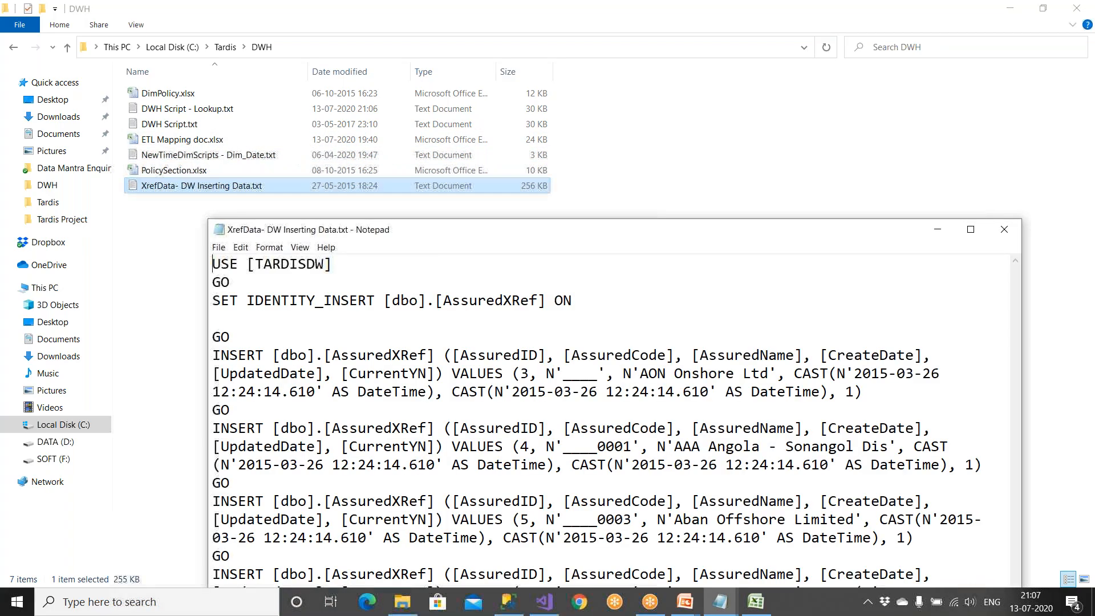
left_click(331, 263)
type("_Lkk")
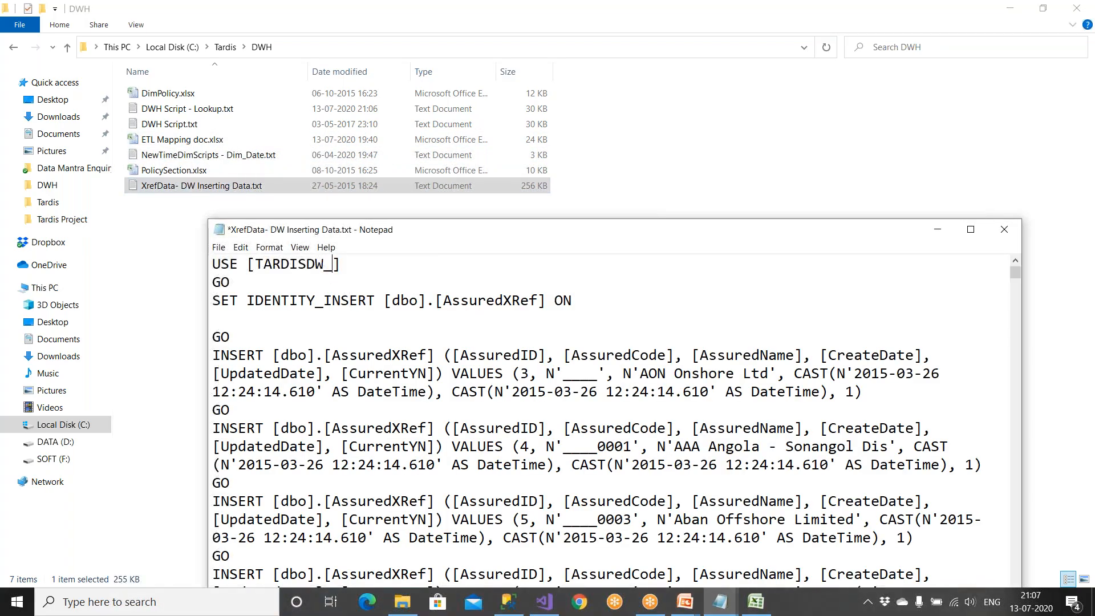
key("BackSpace")
key("BackSpace")
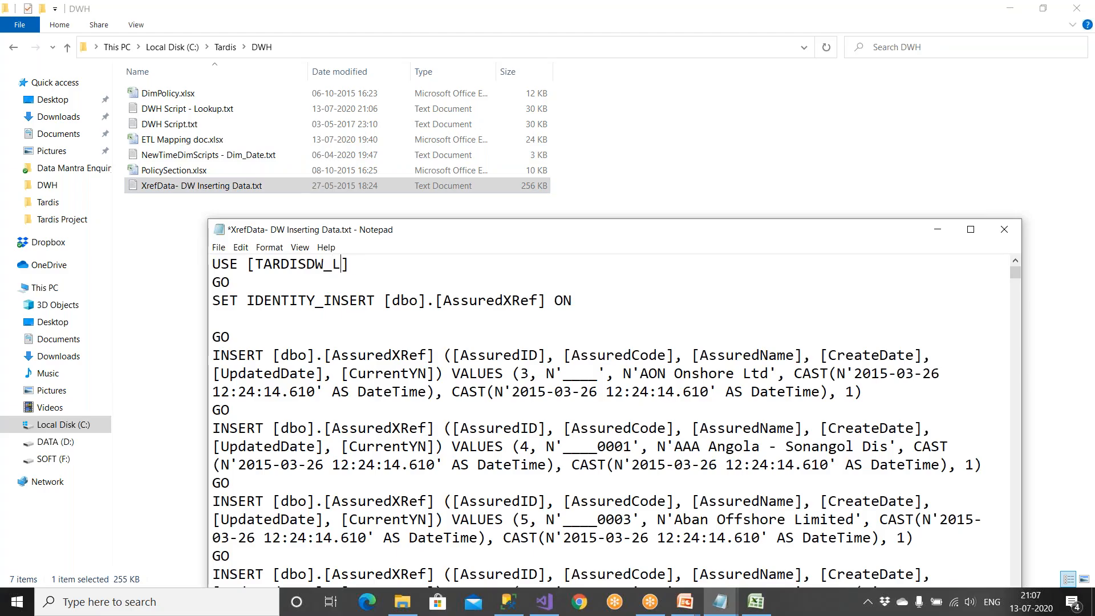
type("ookup")
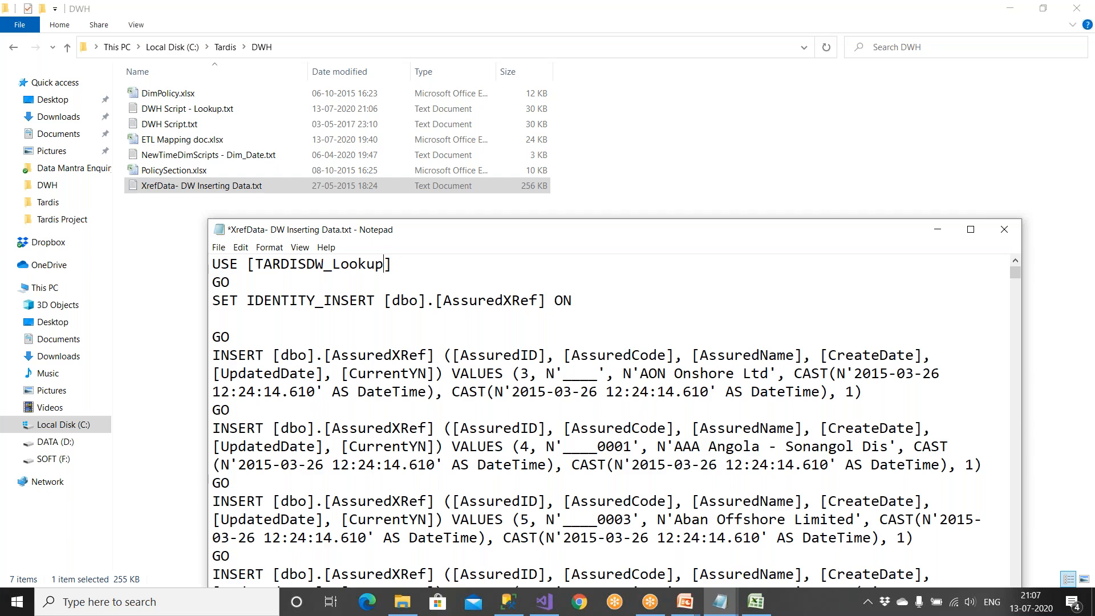
Copy the entire Xref insert script and close both open queries in SQL Server Management Studio without saving
key("ctrl+a")
left_click(509, 602)
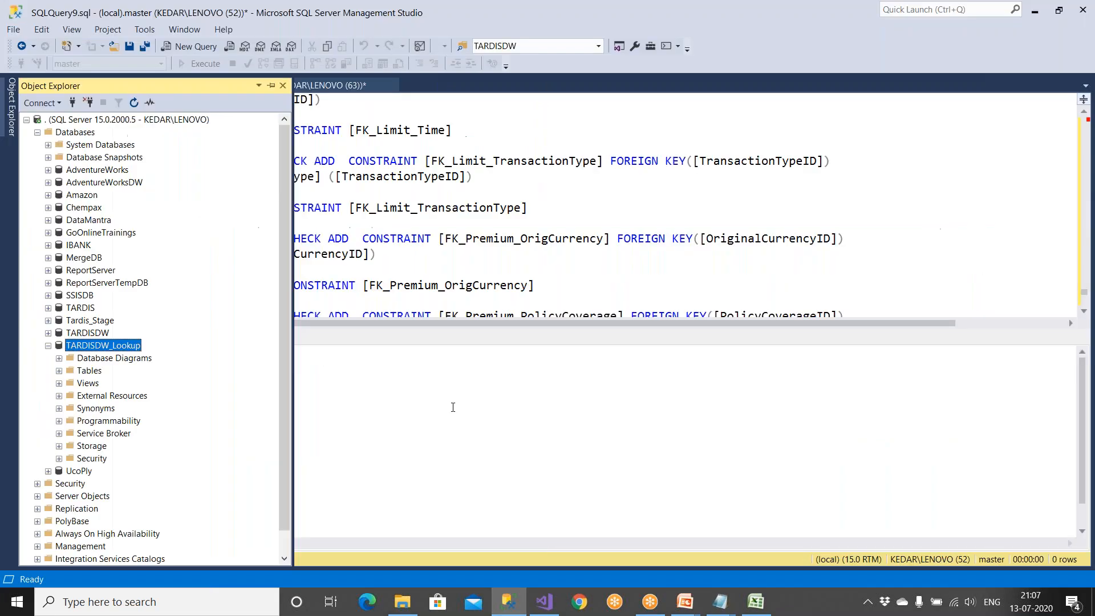
left_click(203, 86)
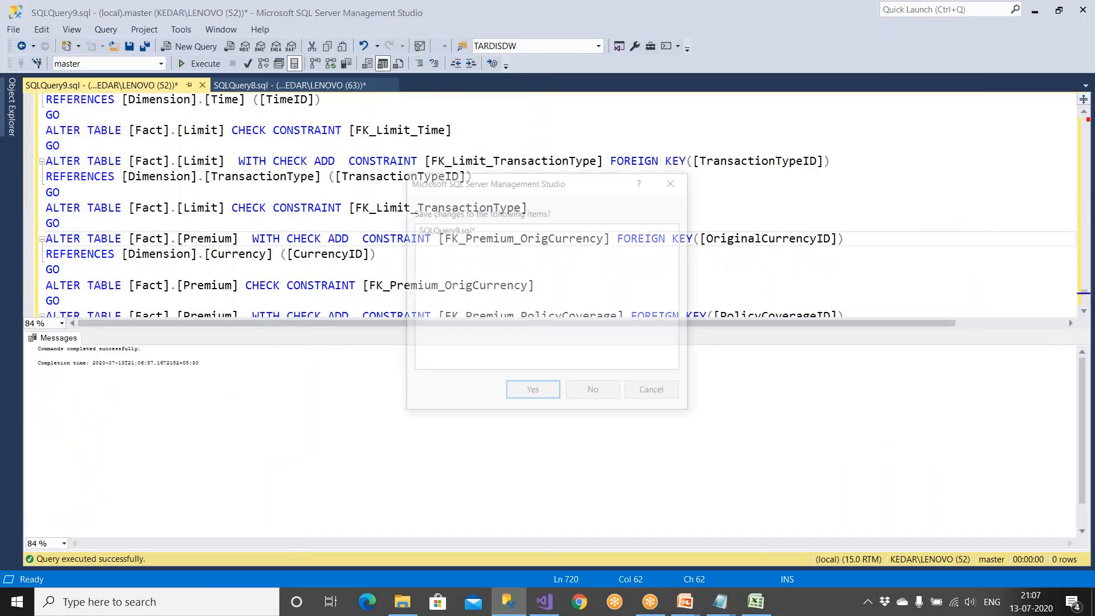
left_click(578, 390)
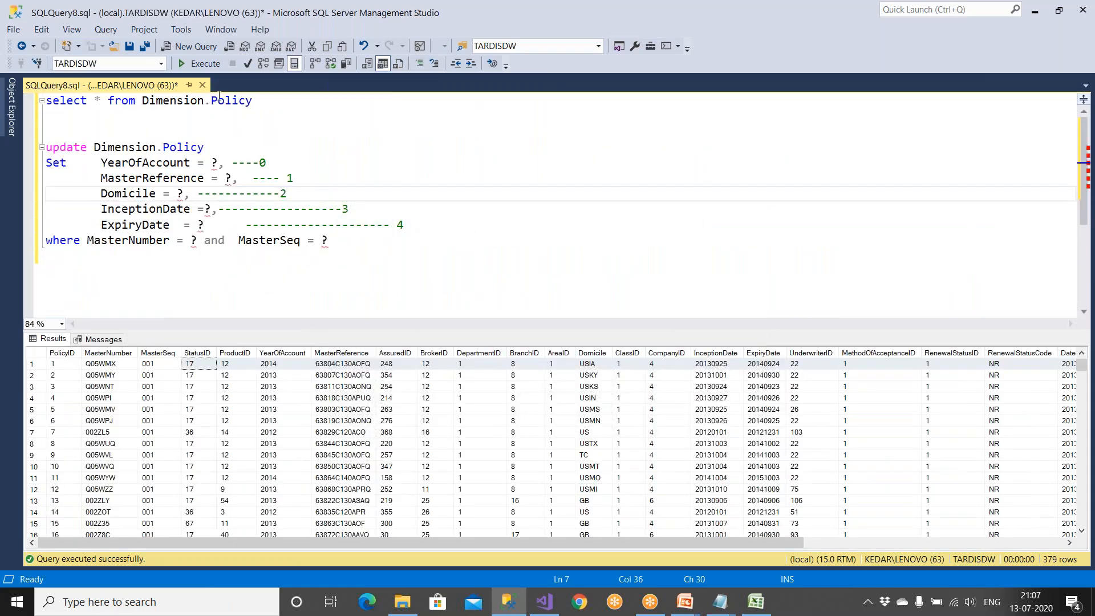
left_click(203, 85)
left_click(585, 390)
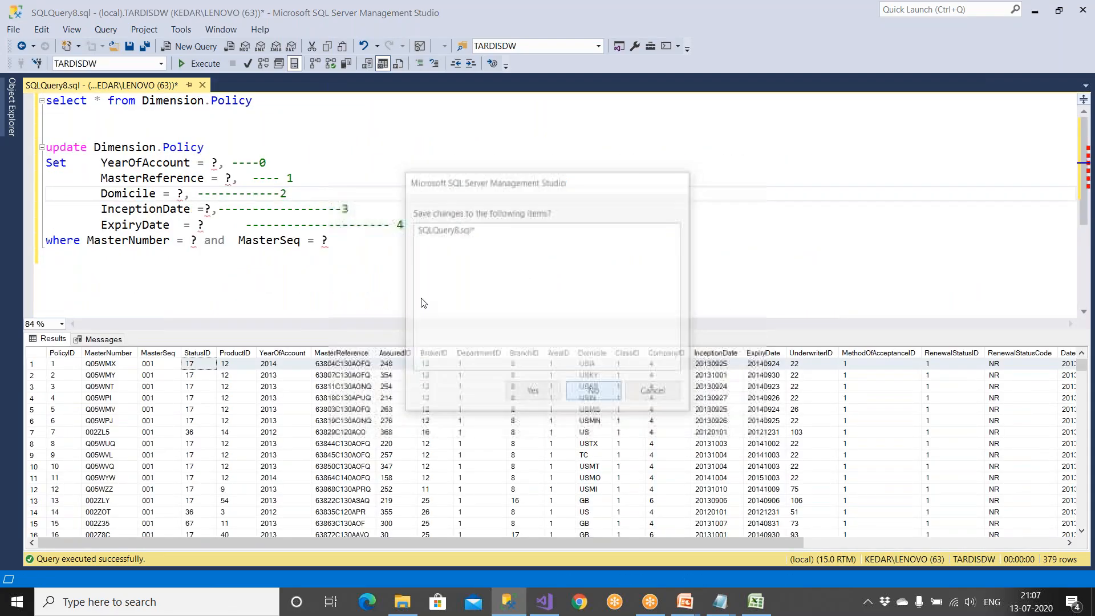
Paste the Xref insert script into a new query and execute it against TARDISDW_Lookup
key("ctrl+n")
key("ctrl+v")
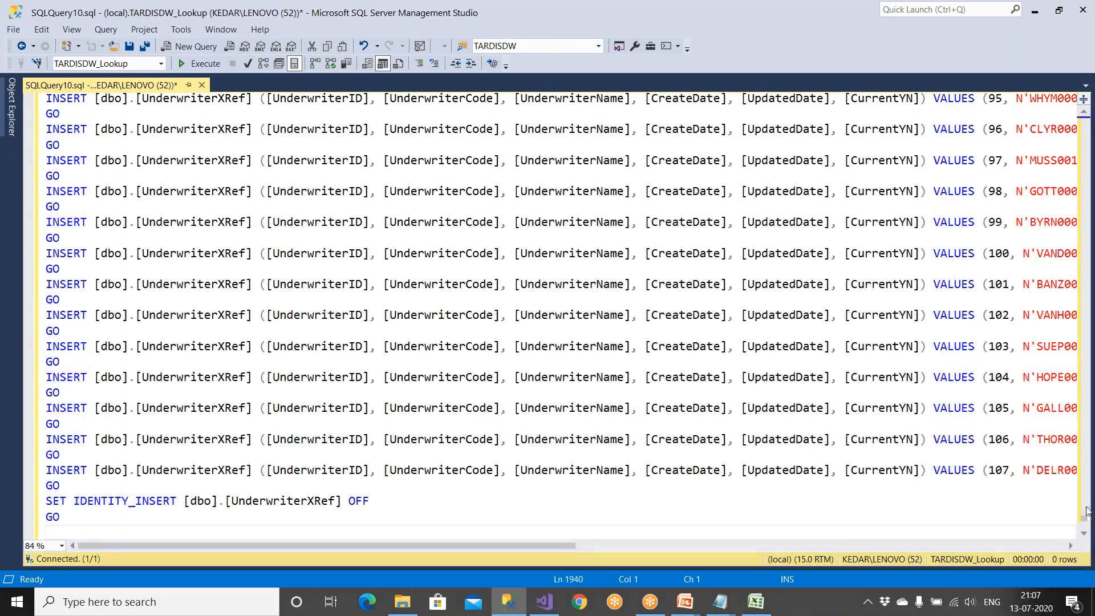
left_click_drag(1086, 509, 282, 122)
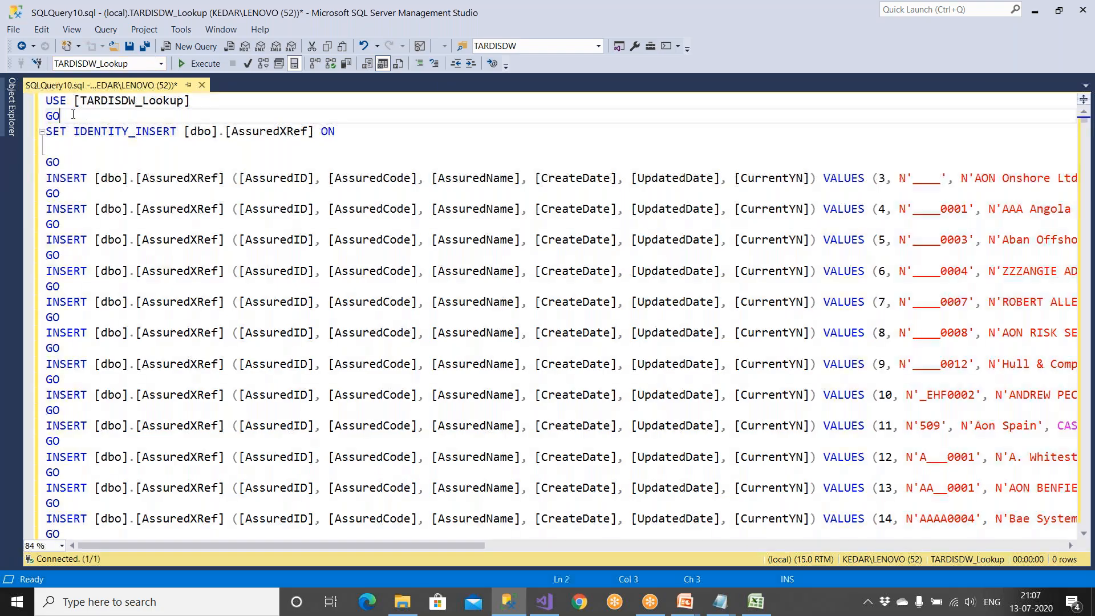
left_click(200, 63)
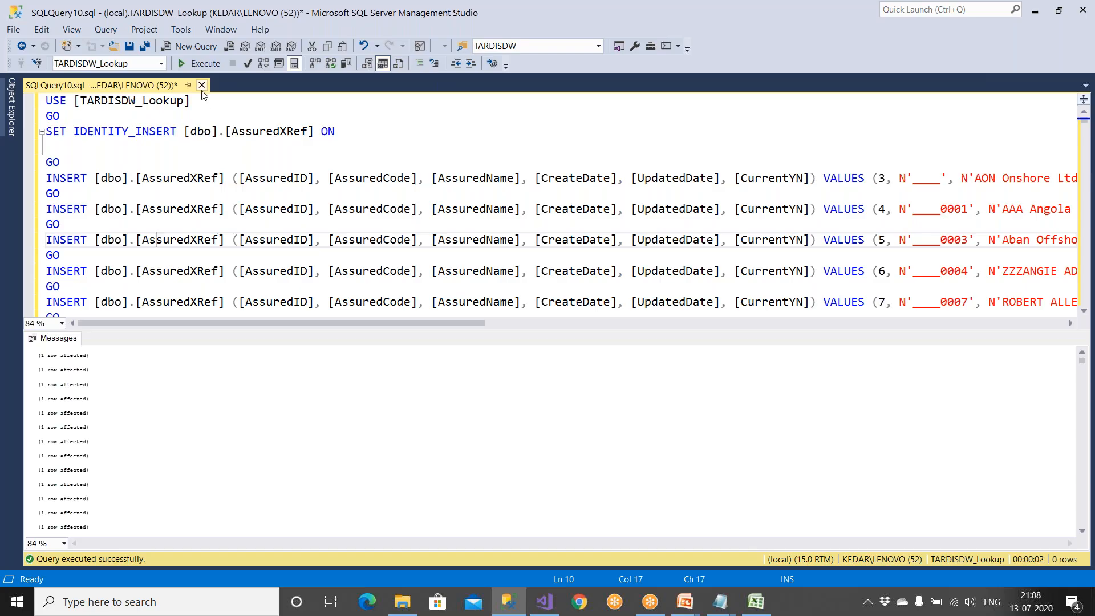
Close the Xref insert query without saving and collapse the TARDISDW_Lookup database in Object Explorer
left_click(203, 86)
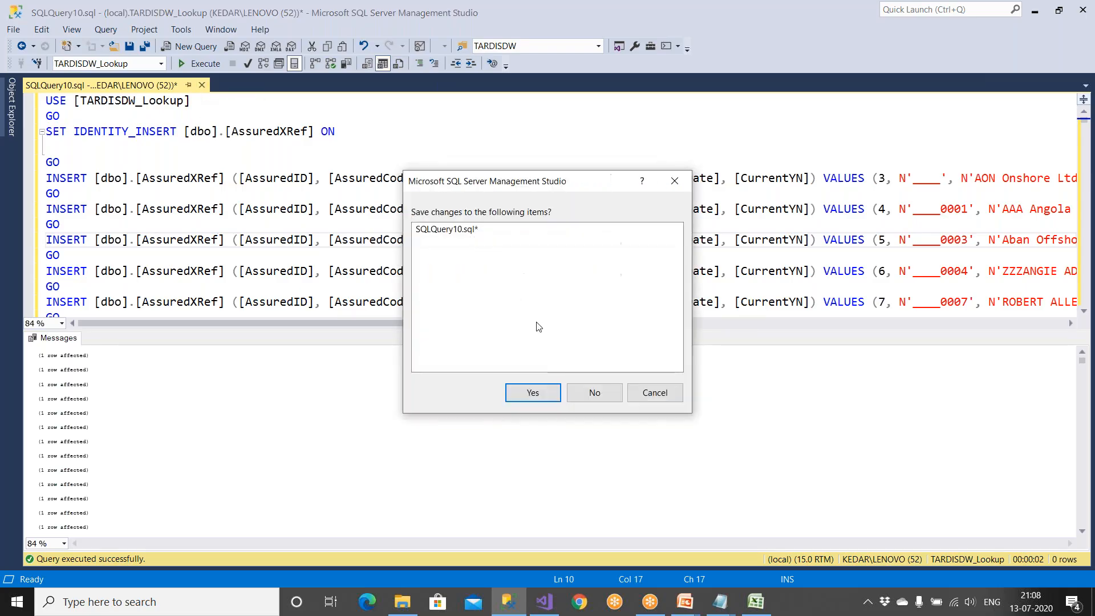
left_click(585, 392)
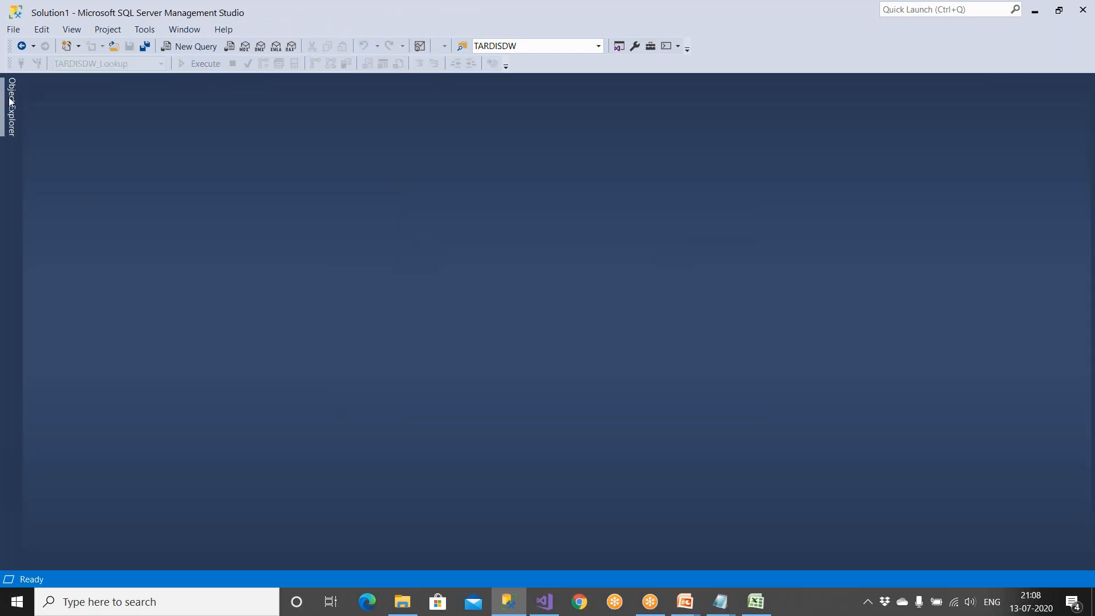
left_click(10, 102)
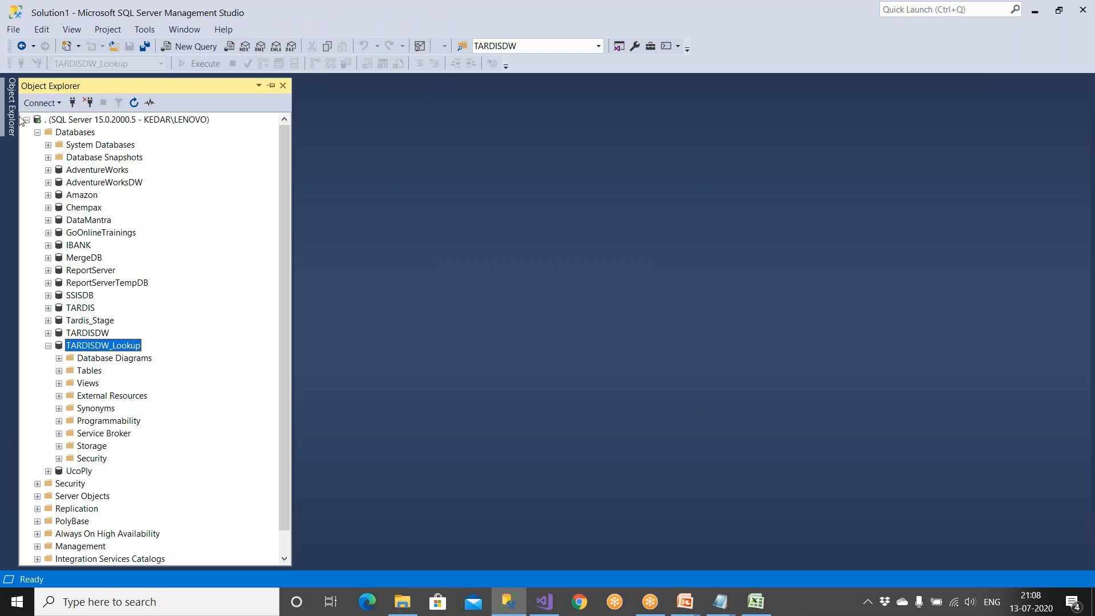
left_click(48, 346)
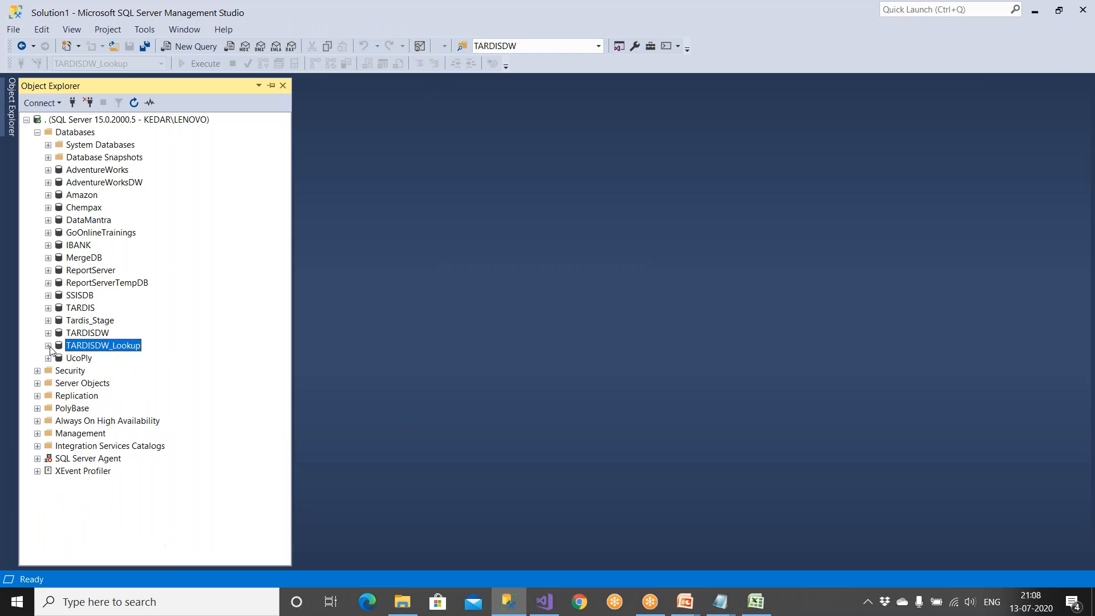
Open NewTimeDimScripts - Dim_Date.txt from the DWH folder and change its Use statement to TARDISDW_Lookup
left_click(404, 602)
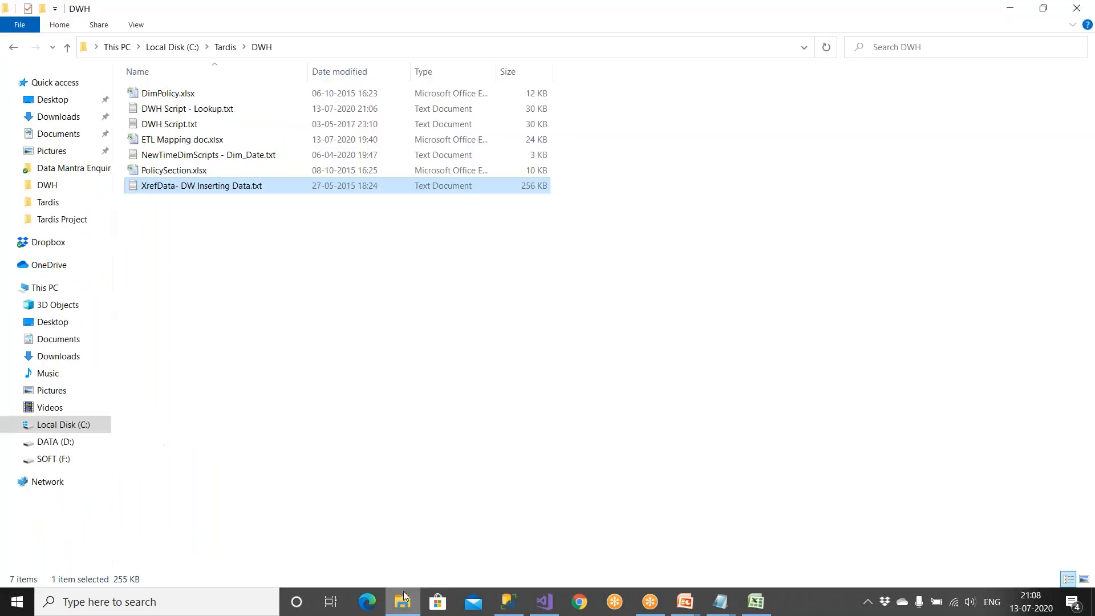
double_click(185, 159)
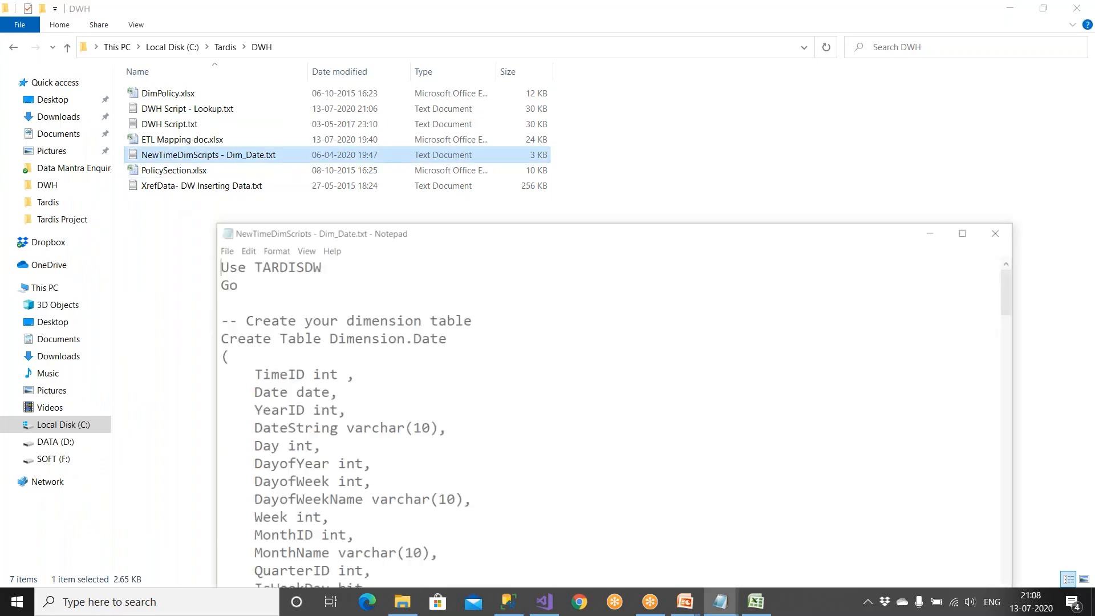
left_click(366, 269)
type("_")
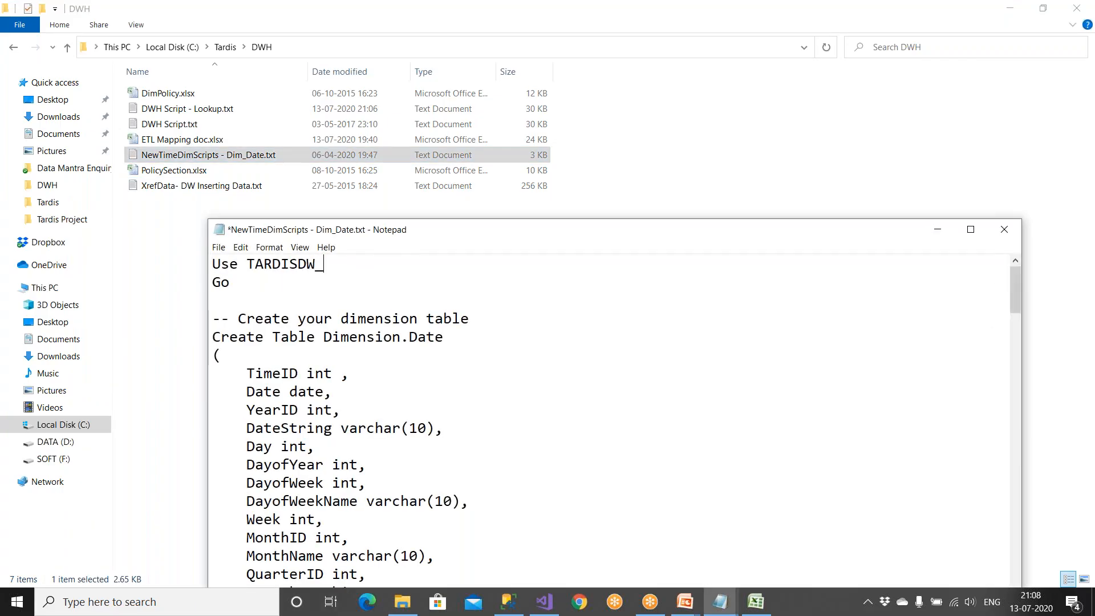
type("Lookup")
Copy the entire Dim_Date script into a new query in SQL Server Management Studio and execute it against TARDISDW_Lookup
key("ctrl+a")
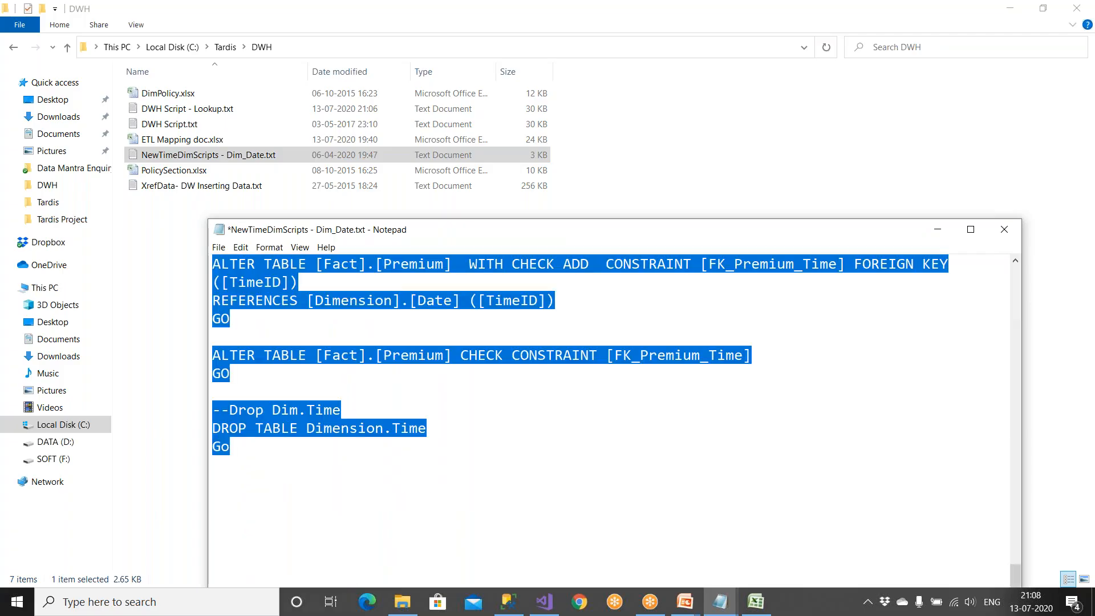
left_click(509, 602)
left_click(193, 48)
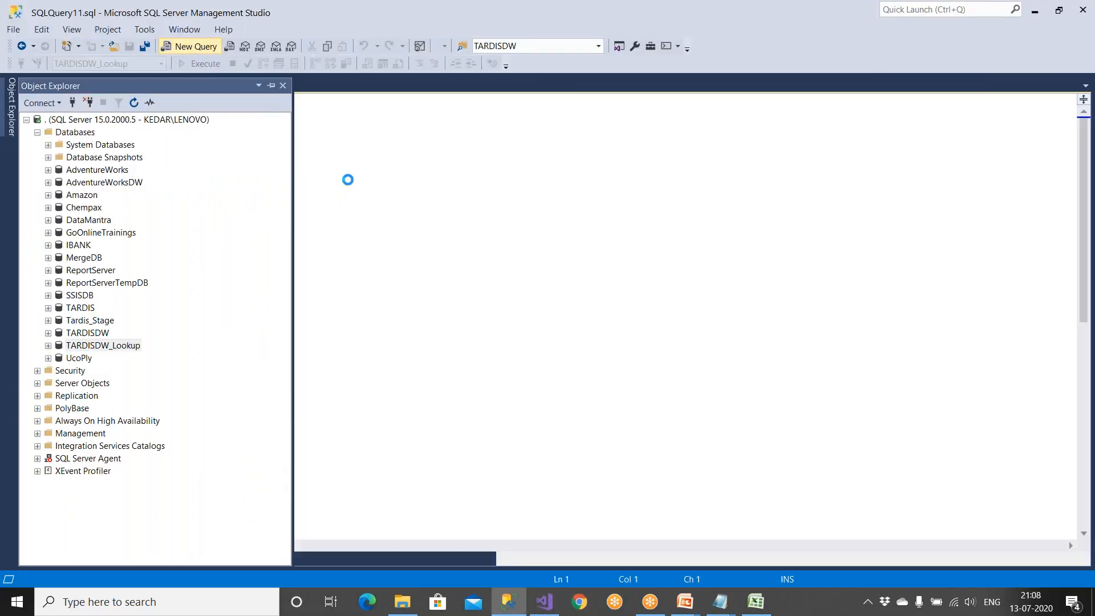
key("ctrl+v")
scroll(246, 371, "up", 20)
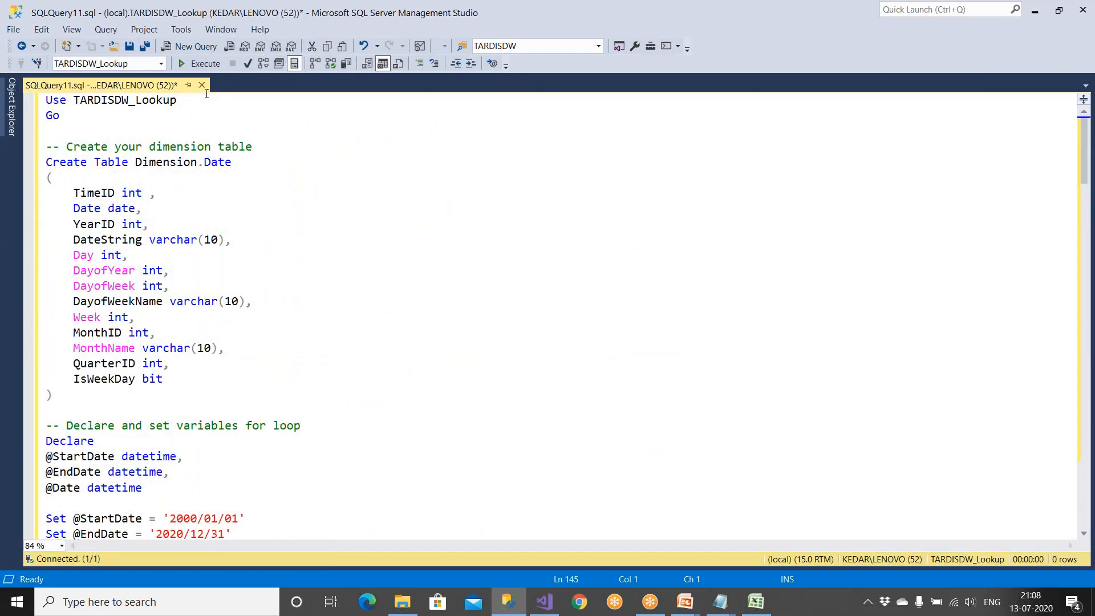
left_click(201, 63)
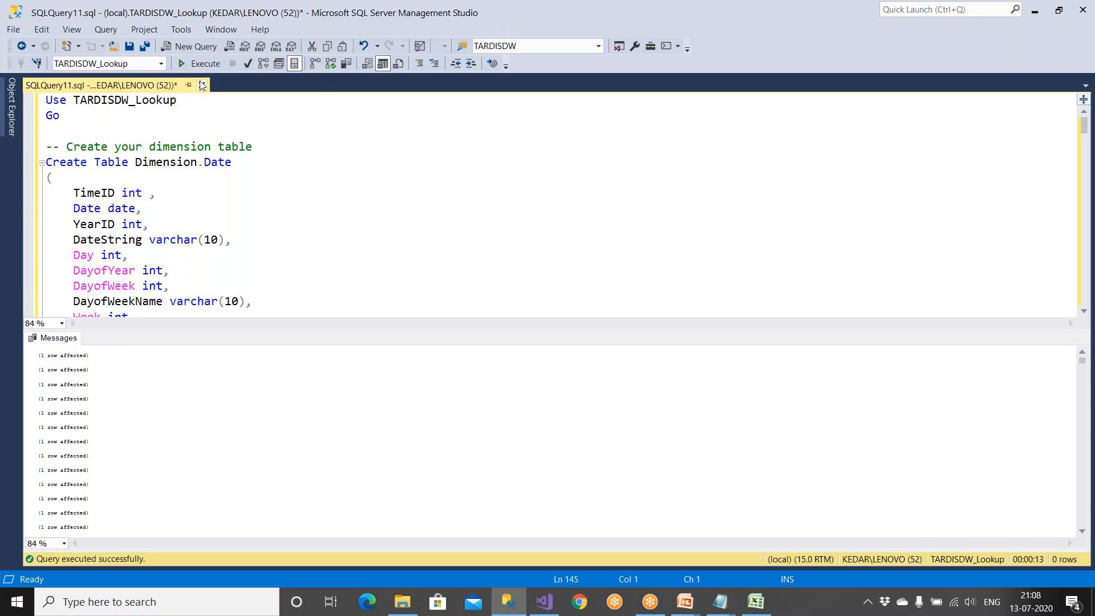
Close the executed Dim_Date query without saving and bring up the database list in Object Explorer
left_click(201, 85)
left_click(590, 394)
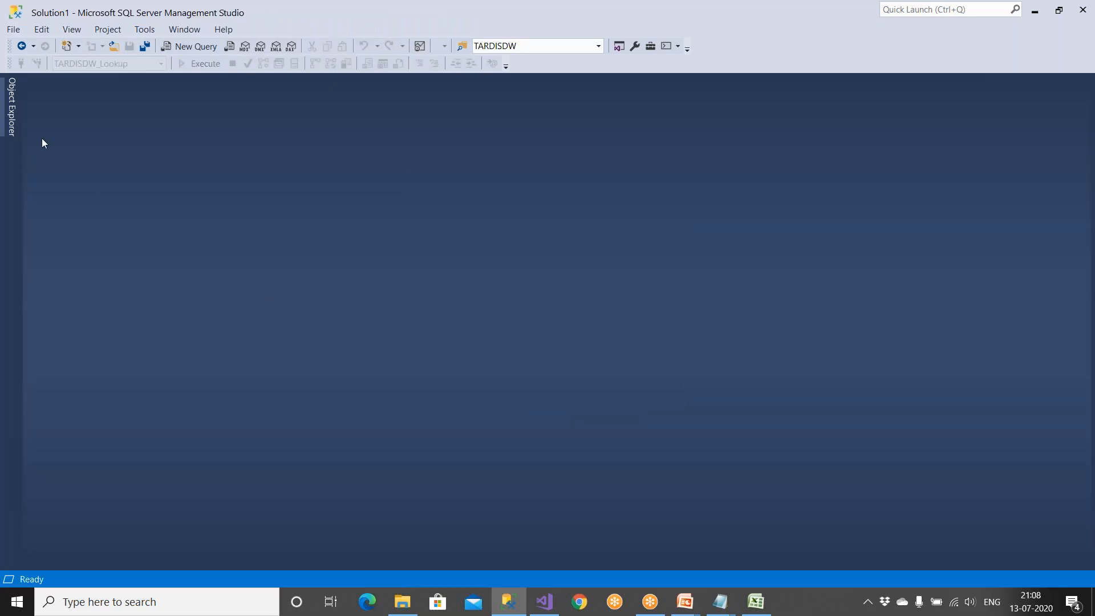
mouse_move(11, 119)
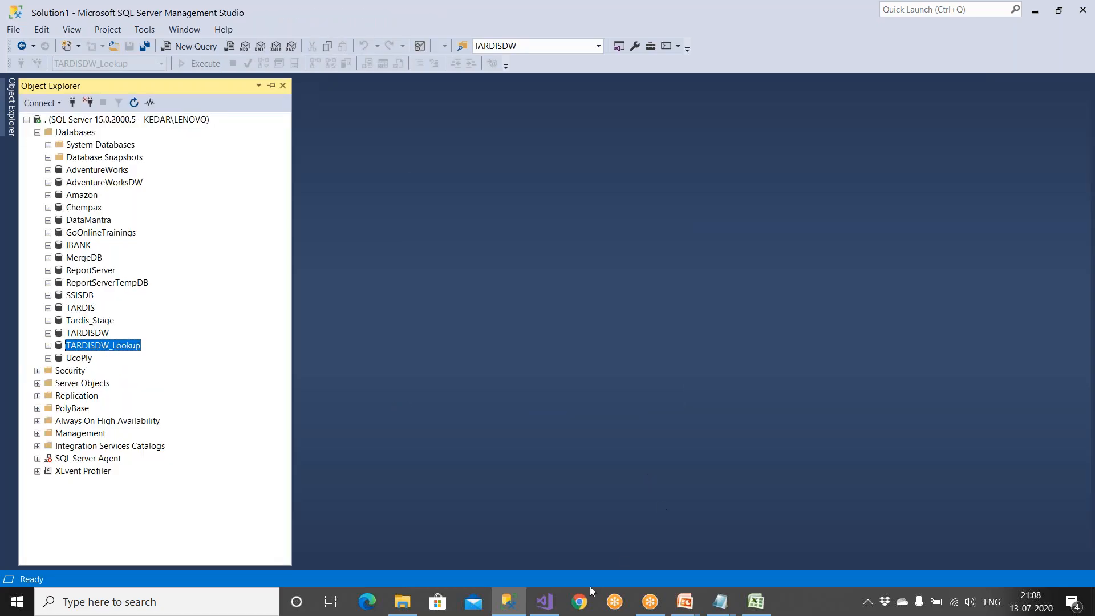
In Visual Studio, point the Dest_TARDISDW connection manager to the TARDISDW_Lookup database and save
left_click(545, 602)
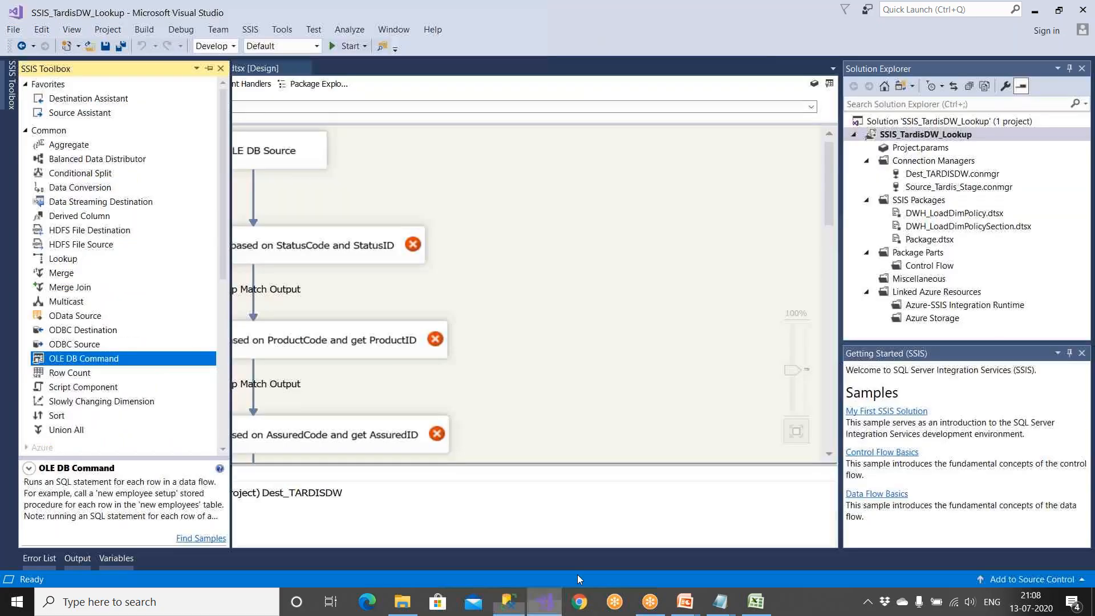
double_click(938, 175)
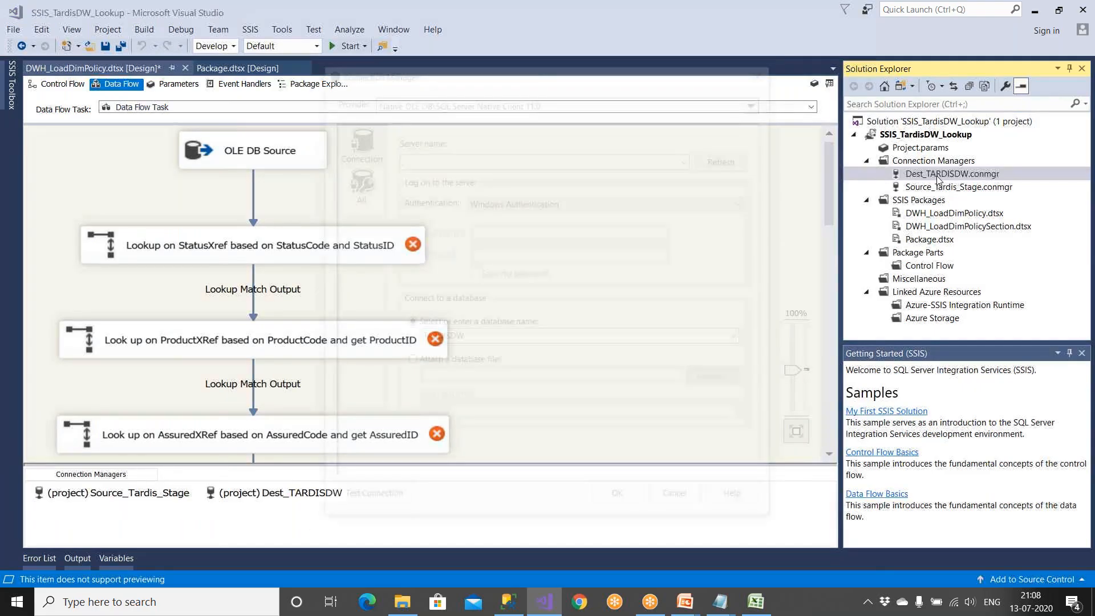
left_click(742, 340)
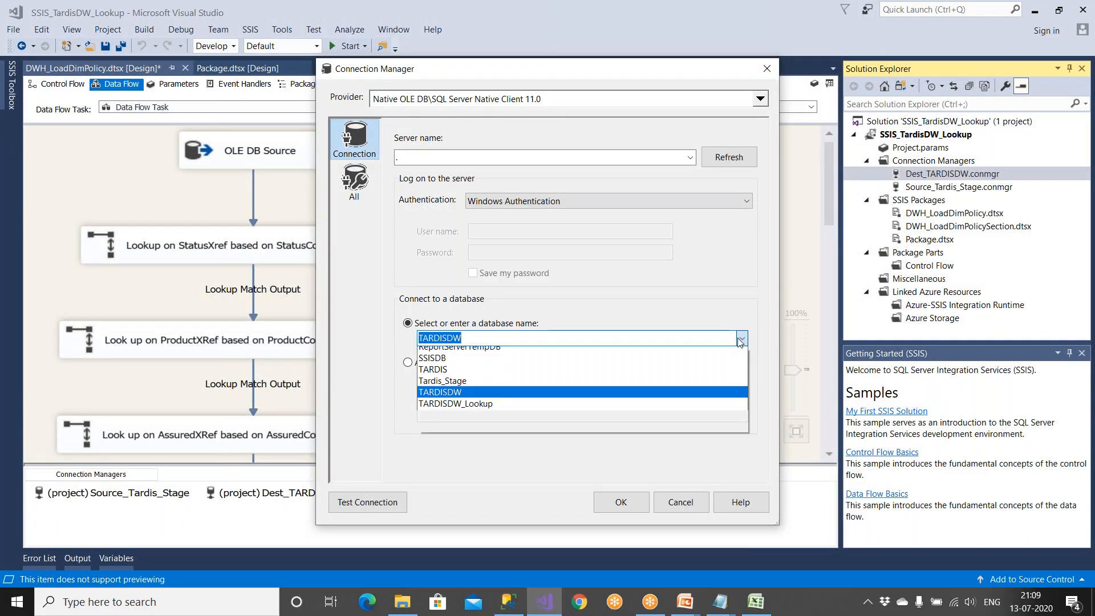
left_click(491, 545)
left_click(621, 502)
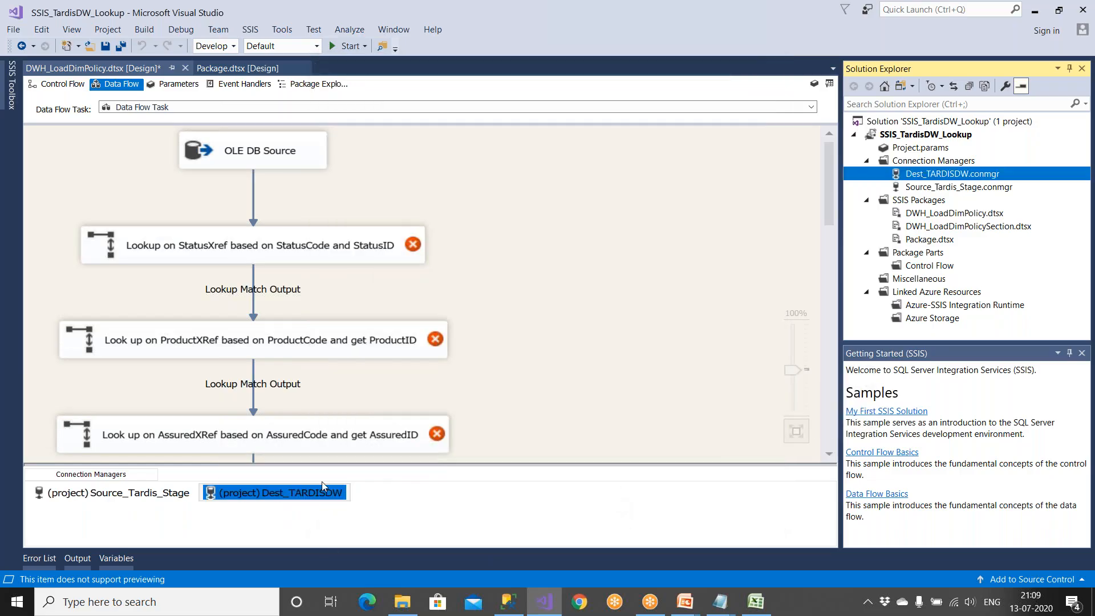
left_click(106, 46)
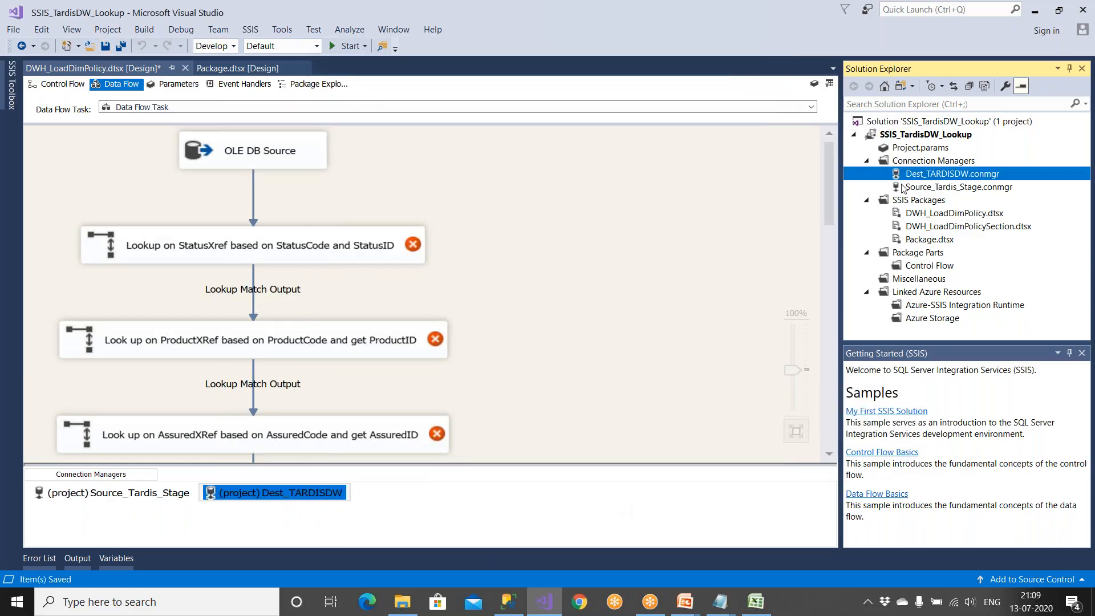
Check which databases the Source_Tardis_Stage and Dest_TARDISDW connection managers use
left_click(930, 190)
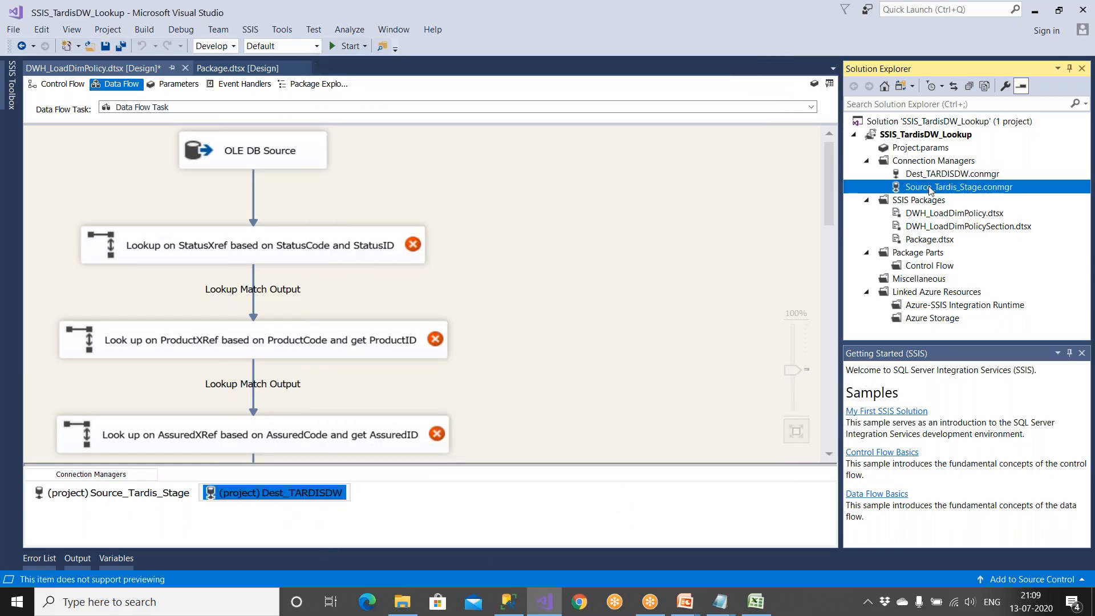
double_click(930, 190)
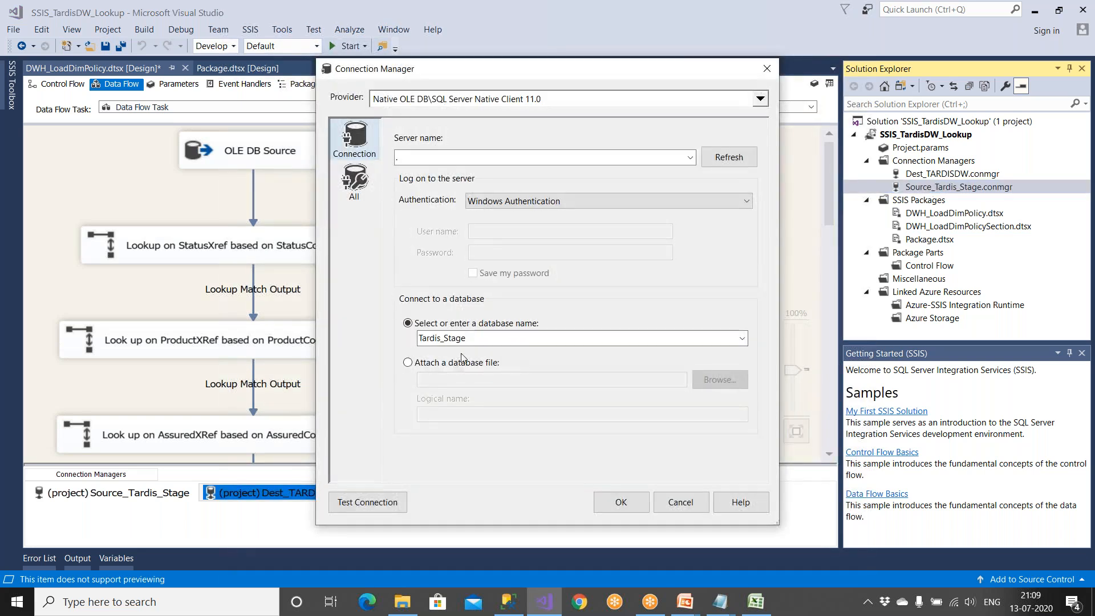
left_click(621, 502)
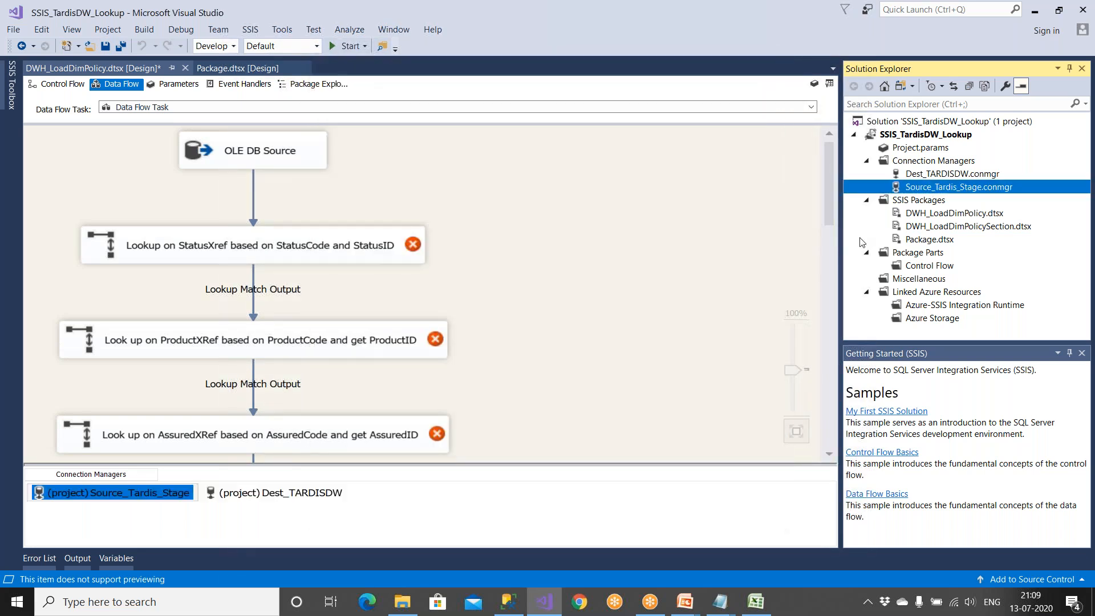
left_click(946, 177)
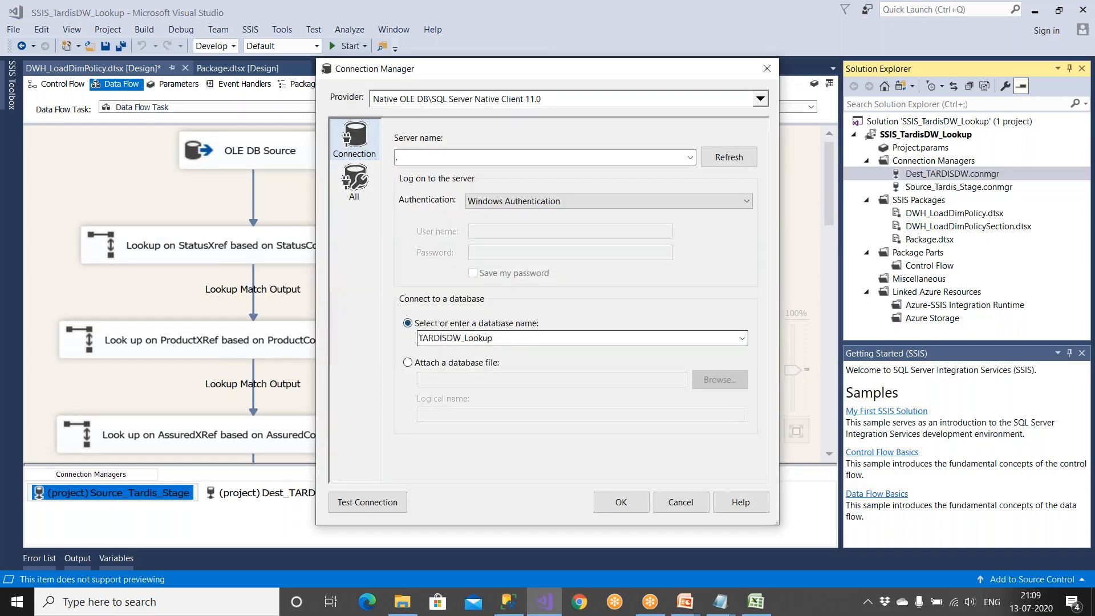
left_click(622, 502)
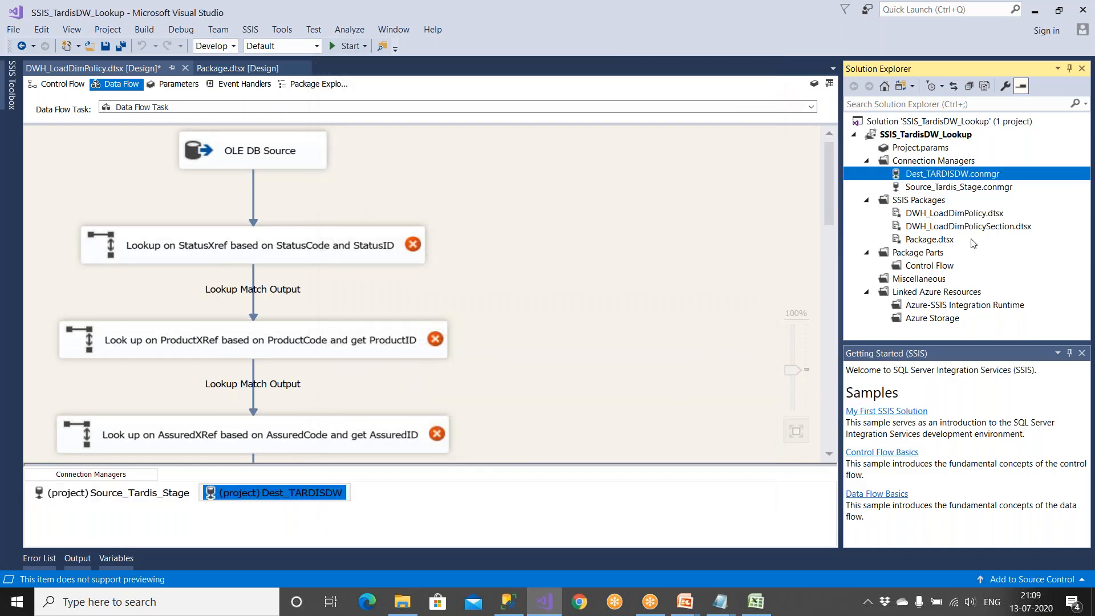
Open a new query on TARDISDW_Lookup in SQL Server Management Studio and begin it with "select * from"
left_click(509, 602)
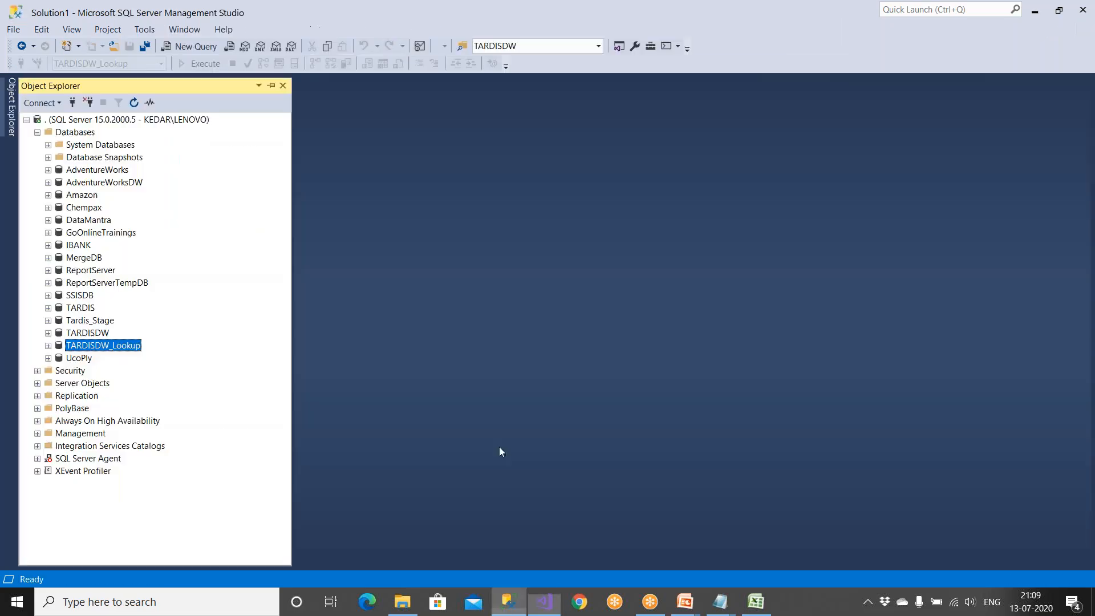
left_click(182, 48)
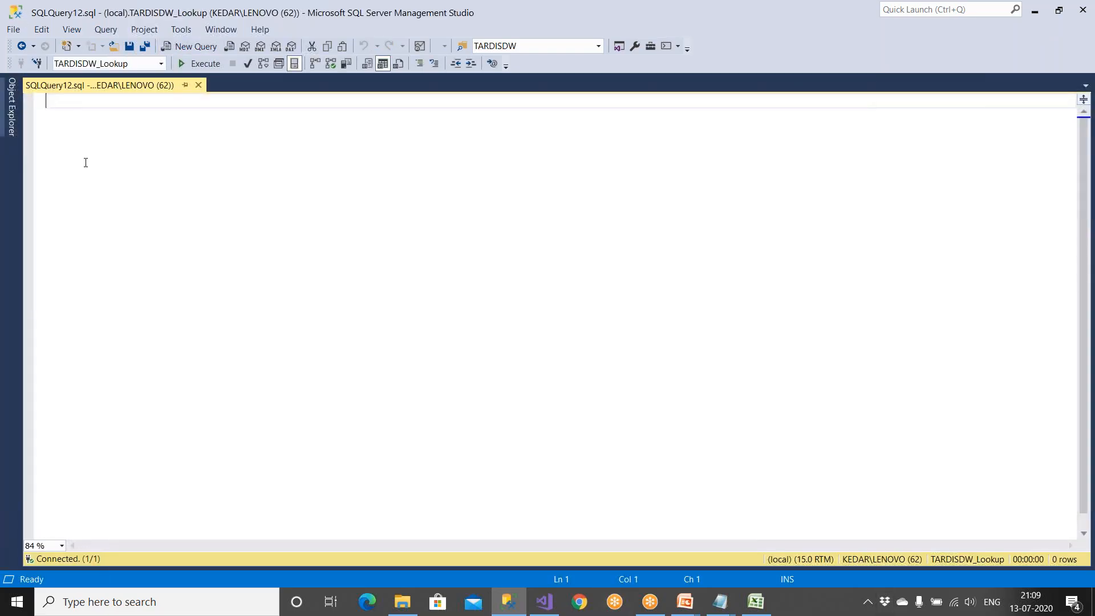
type("seelct ")
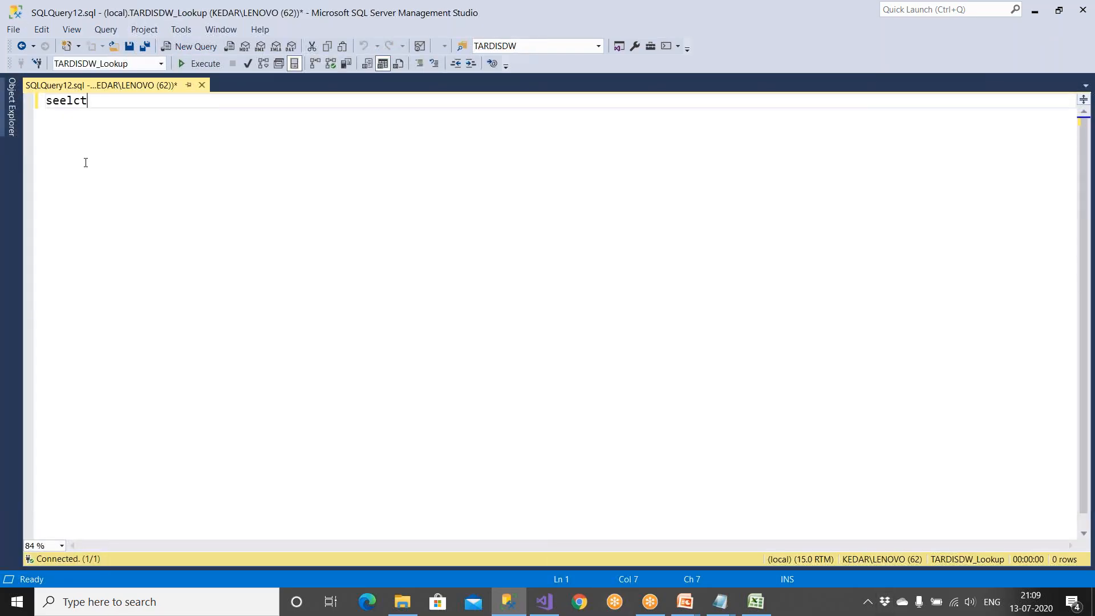
type("* from")
left_click(67, 102)
key("BackSpace")
key("Right")
type("e")
key("Right")
key("Right")
key("Right")
key("Right")
key("Right")
key("Right")
key("Right")
key("Right")
key("Right")
key("Right")
Complete the select query with Dimension.Policy as its table and execute it
type("Di")
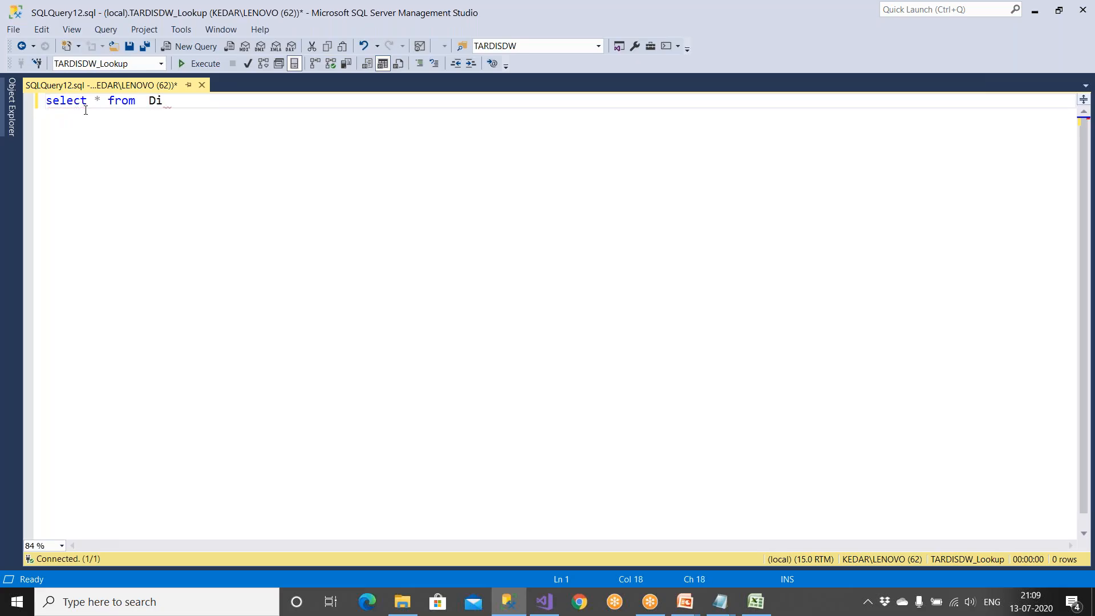
type("me")
left_click(193, 139)
key("Tab")
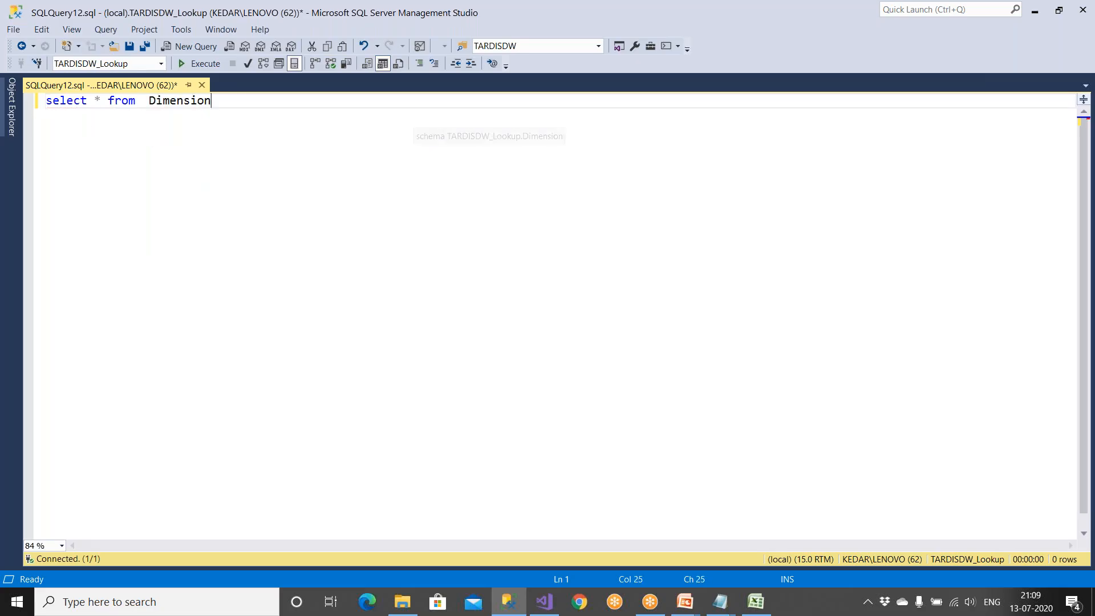
type("p")
key("BackSpace")
key("BackSpace")
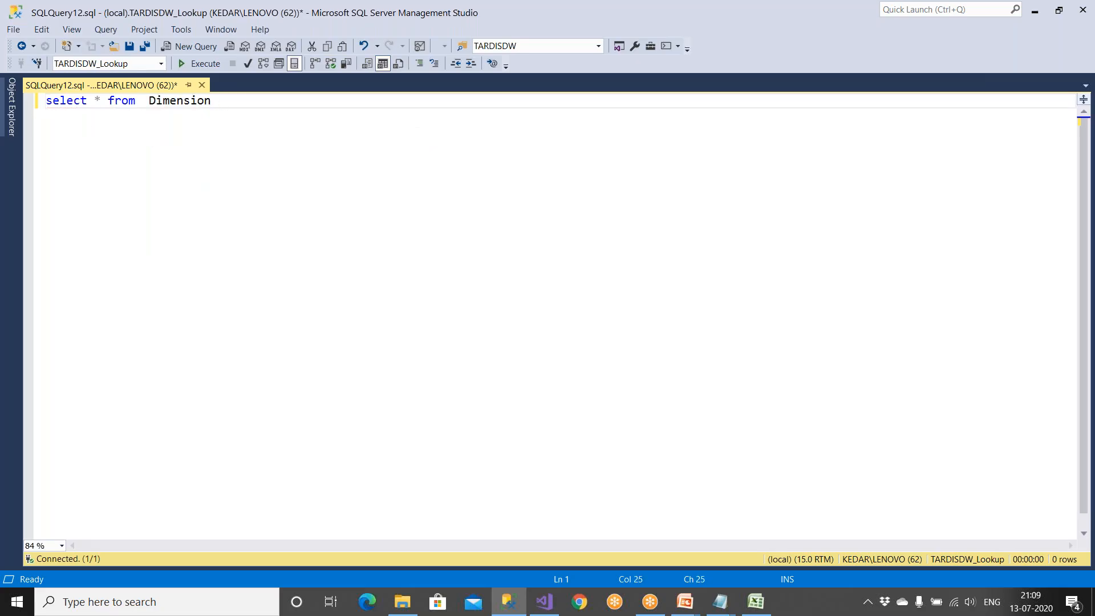
type(".Policy")
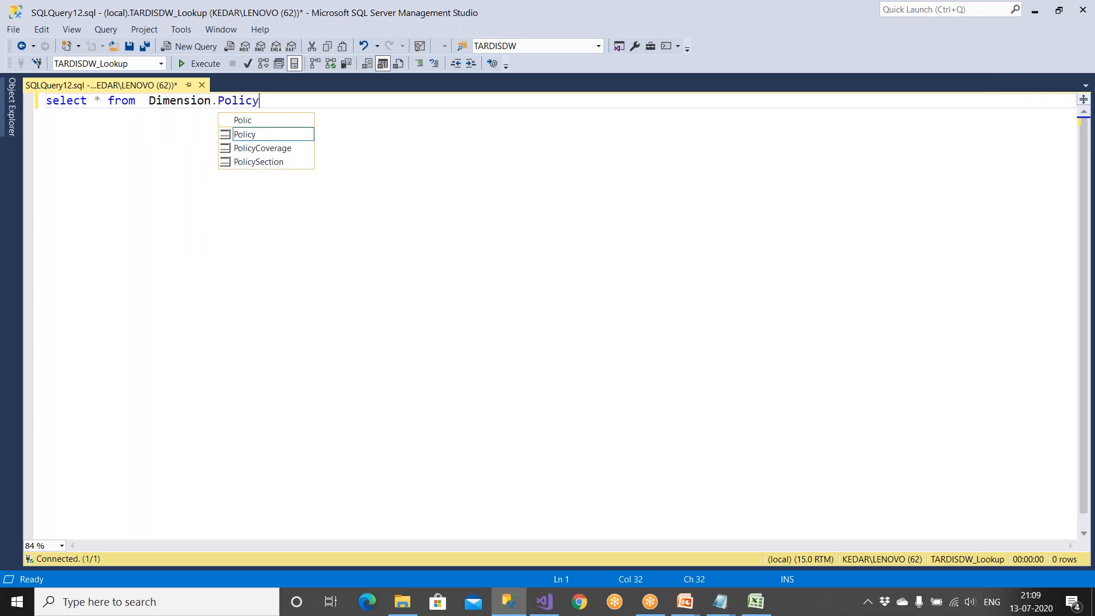
key("F5")
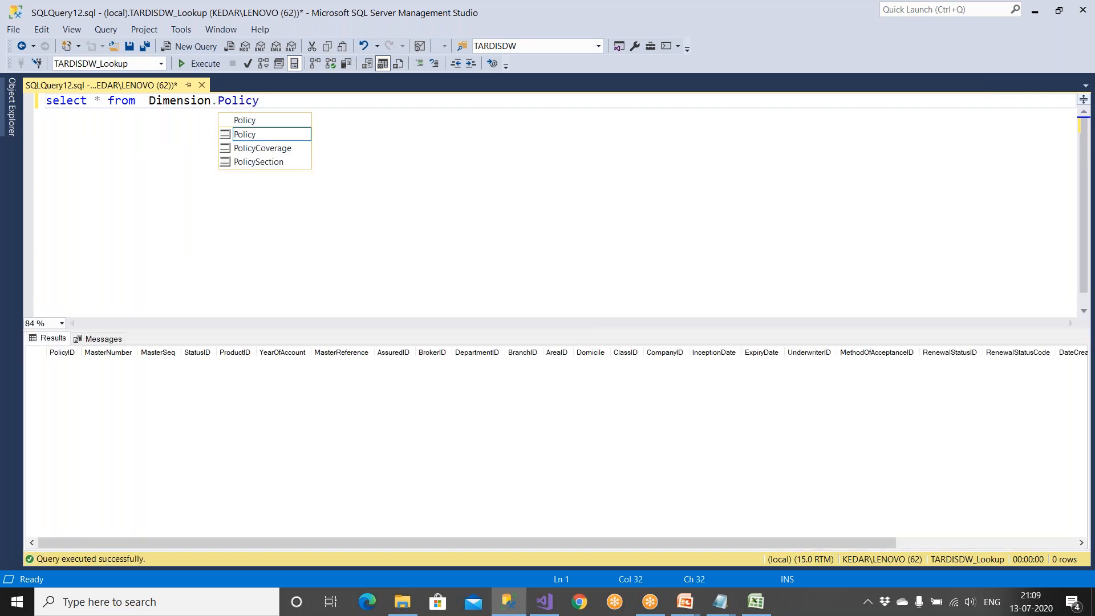
Switch to Visual Studio and review the DWH_LoadDimPolicy data flow, including Lookup for Incr Loading and the Loading DimPolicy destination
left_click(534, 594)
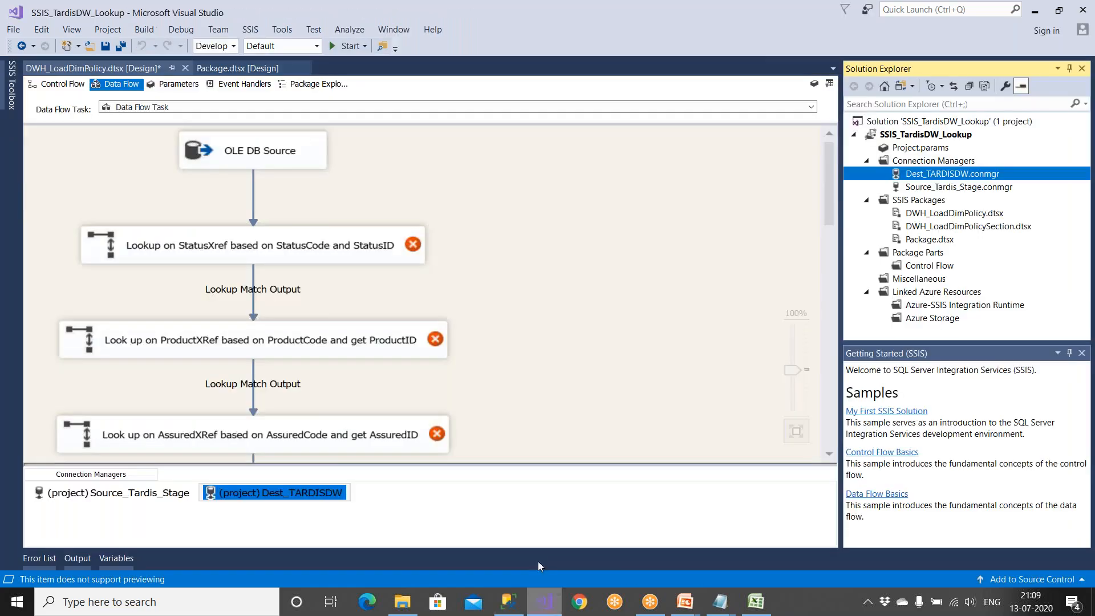
scroll(473, 392, "down", 6)
scroll(472, 392, "down", 5)
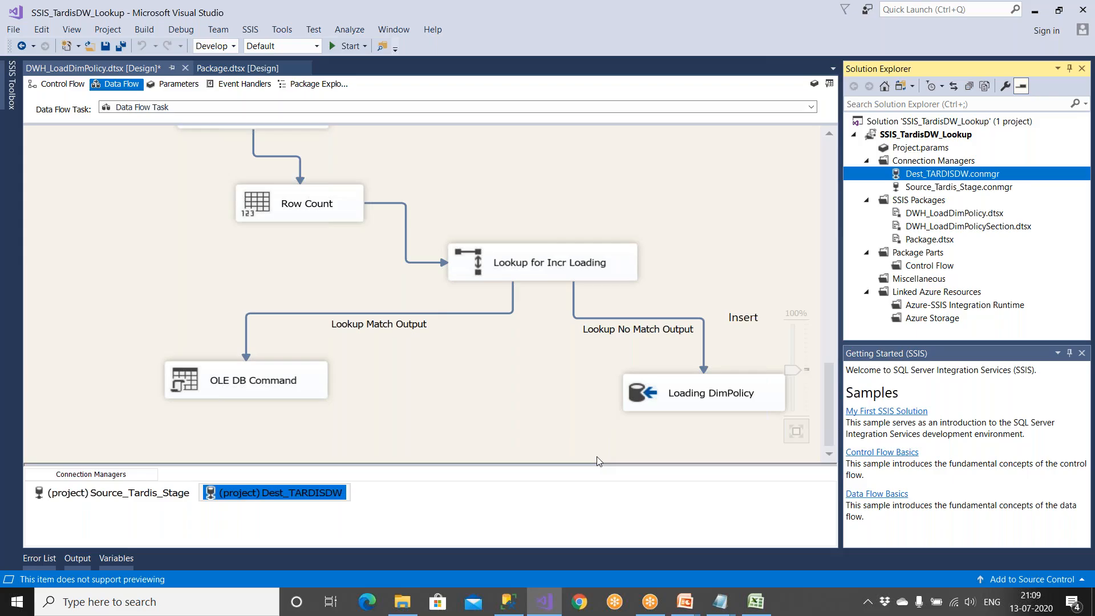
left_click(630, 262)
left_click(690, 403)
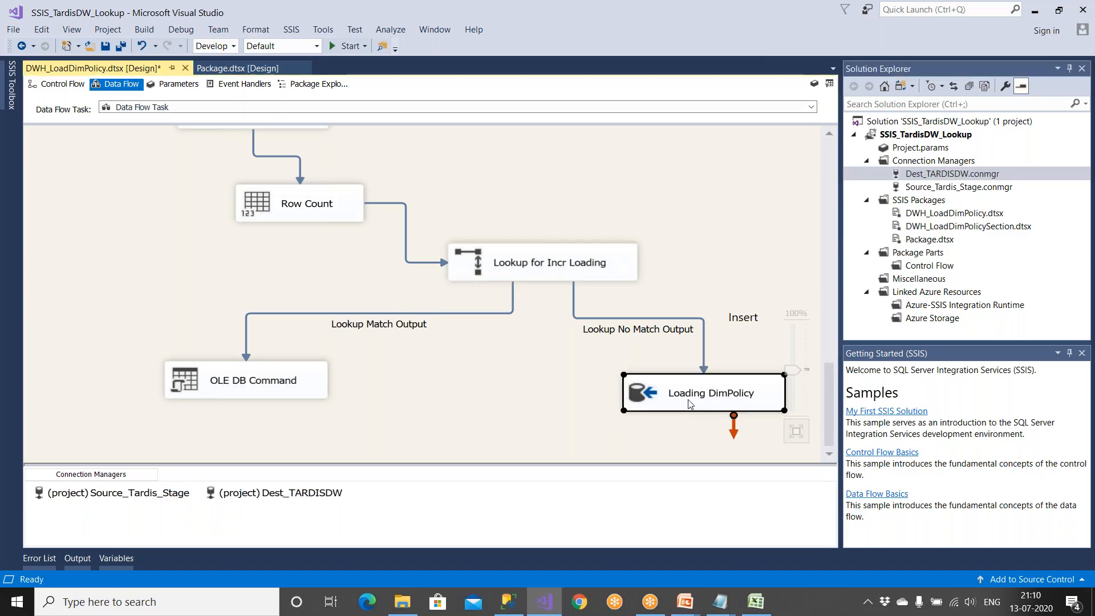
scroll(342, 331, "up", 15)
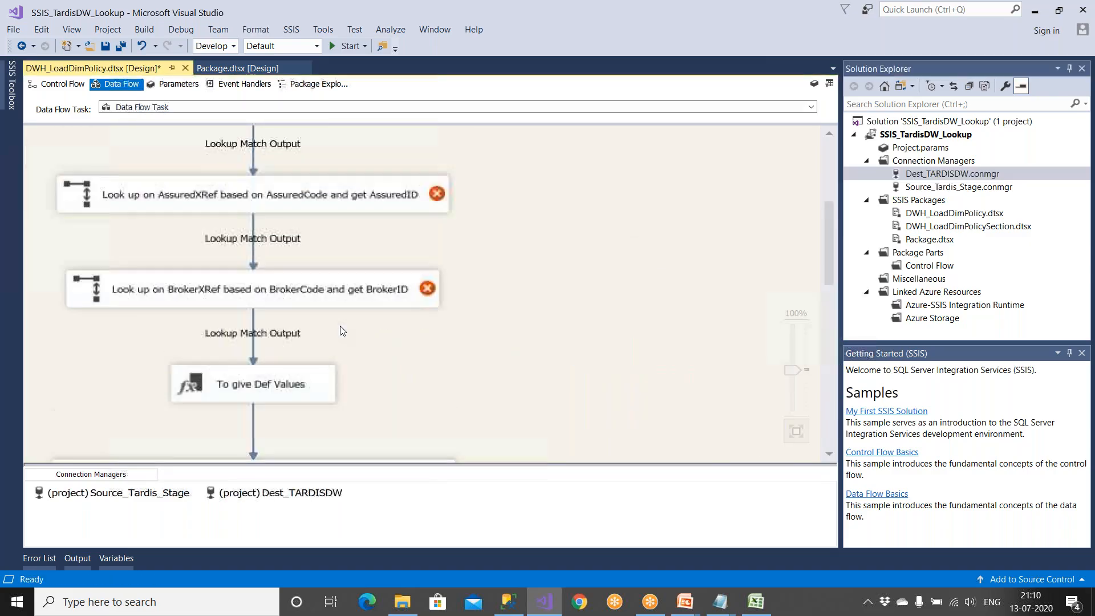
Trace the data flow from OLE DB Source through the XRef lookups and Row Count to Lookup for Incr Loading
scroll(280, 287, "down", 10)
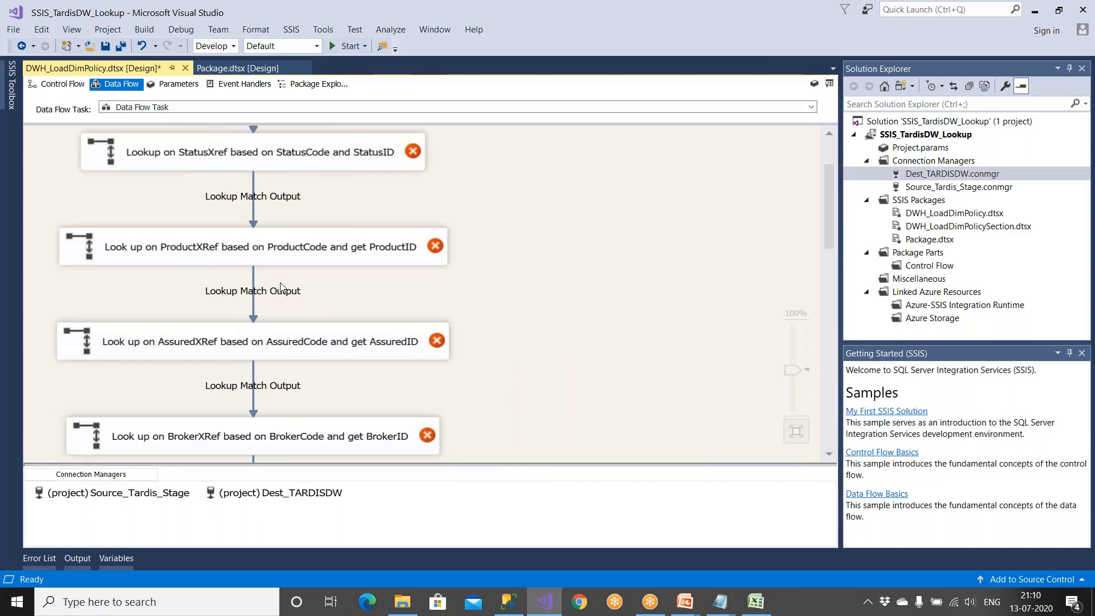
scroll(280, 287, "down", 10)
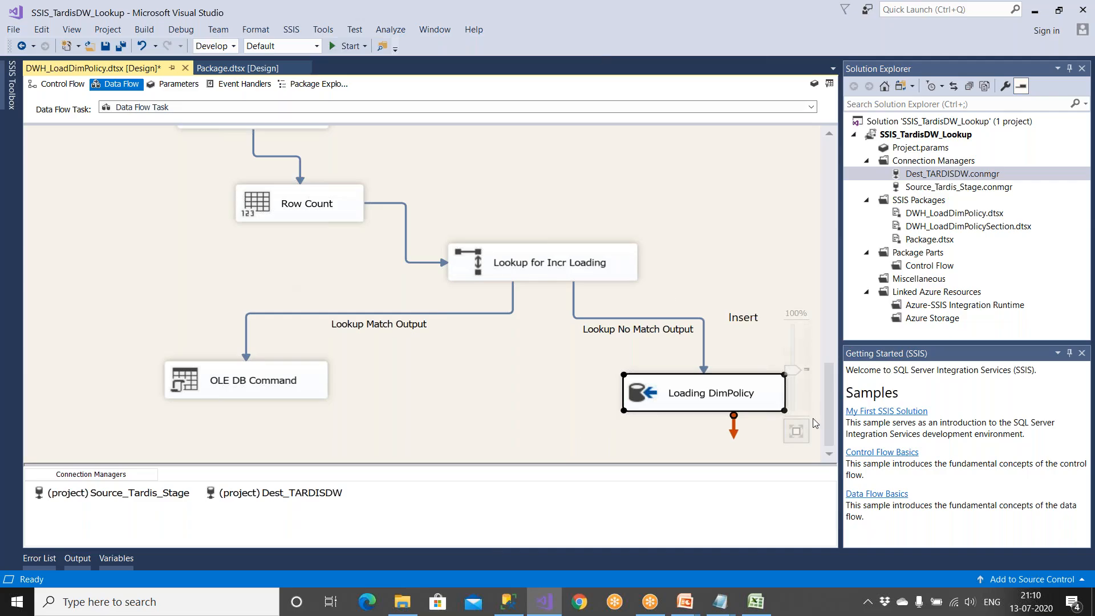
left_click(582, 277)
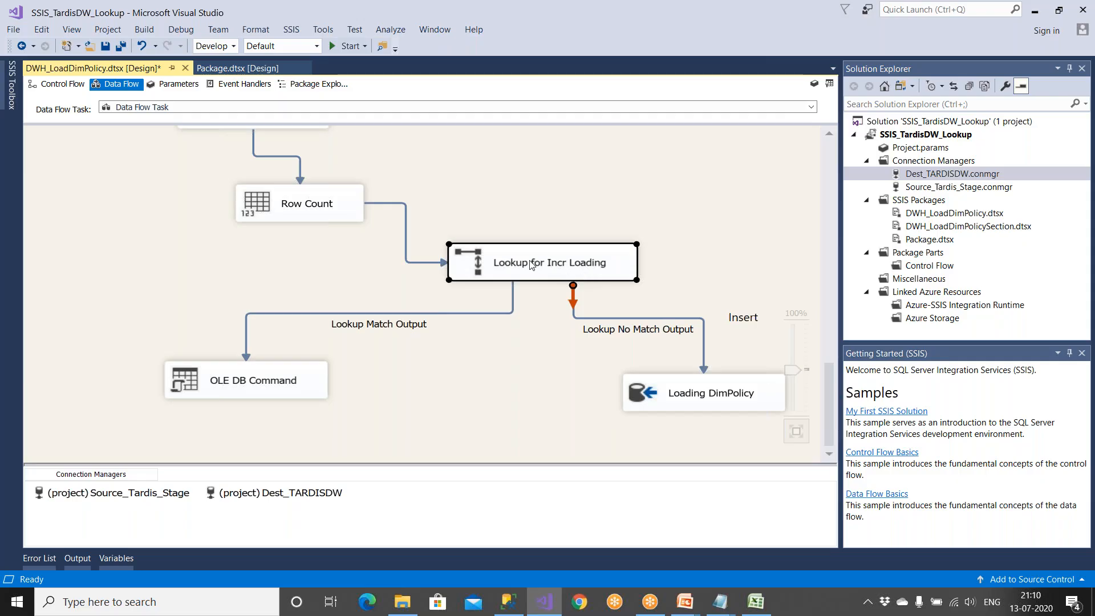
scroll(351, 342, "up", 5)
scroll(361, 320, "up", 12)
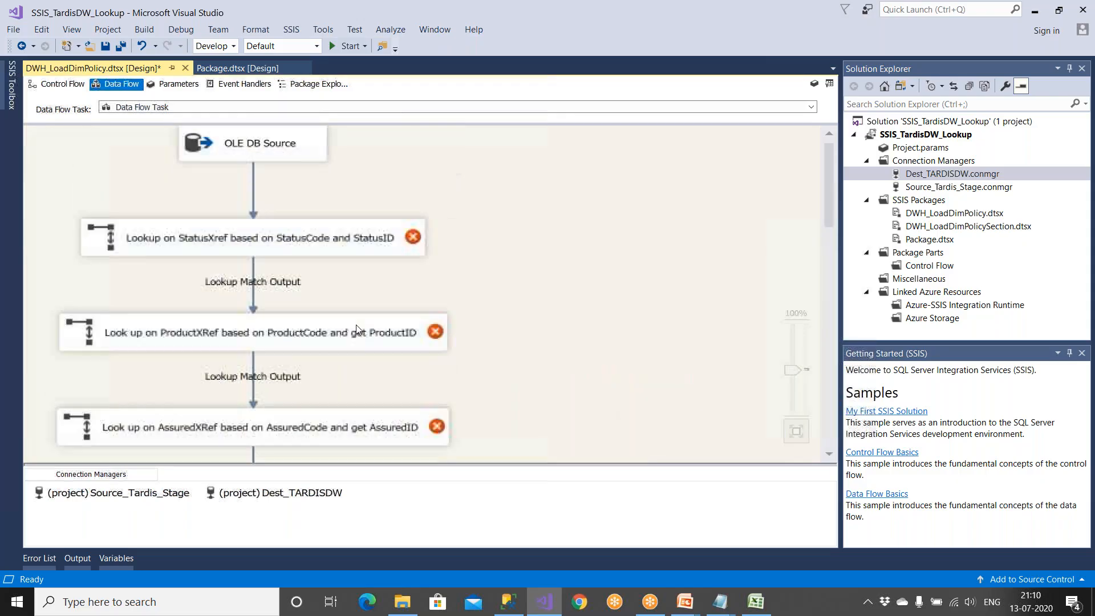
scroll(362, 312, "down", 8)
scroll(361, 311, "down", 10)
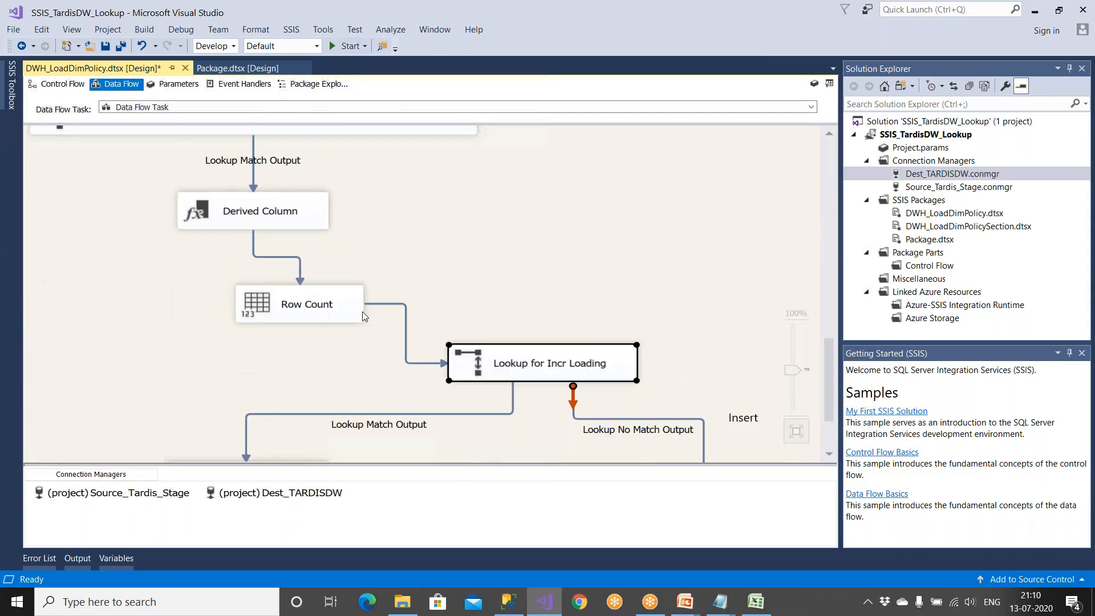
Move the OLE DB Command on the Lookup Match Output branch slightly lower in the data flow
left_click(283, 394)
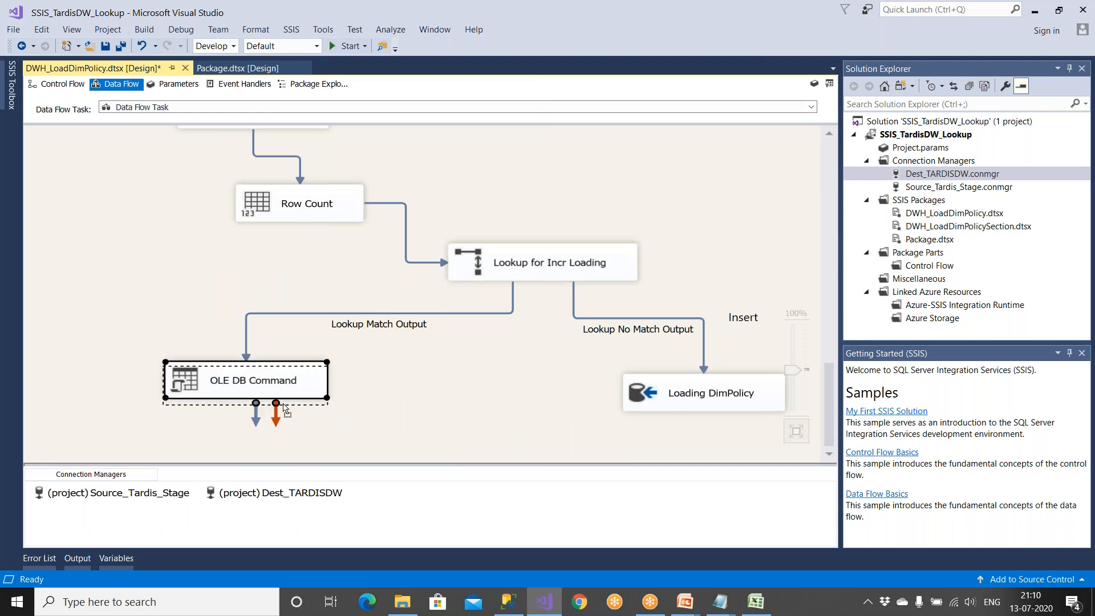
left_click_drag(273, 388, 272, 394)
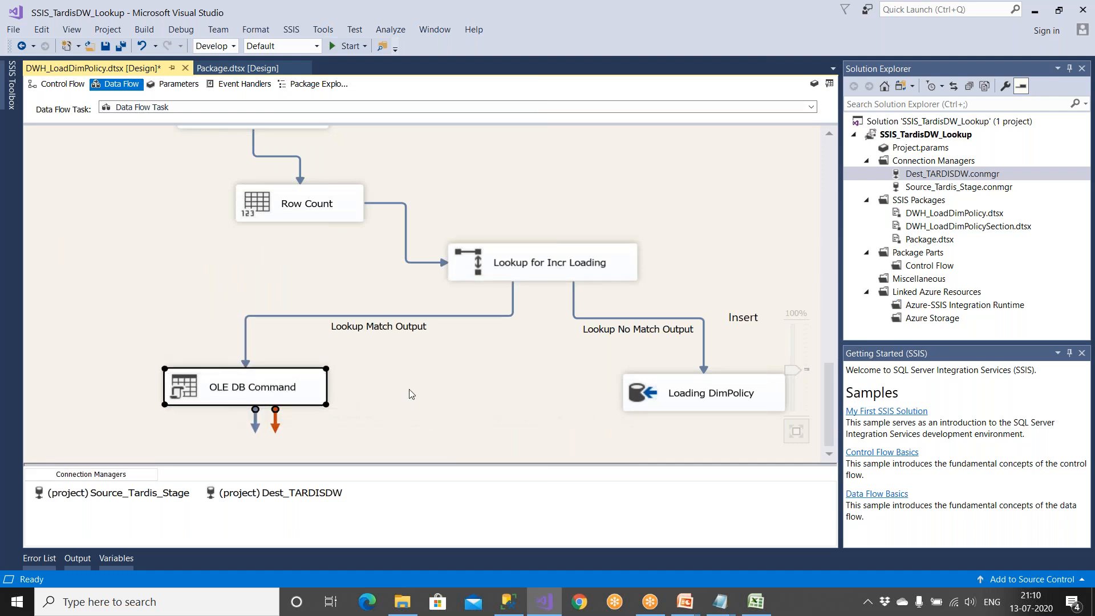
scroll(409, 389, "up", 10)
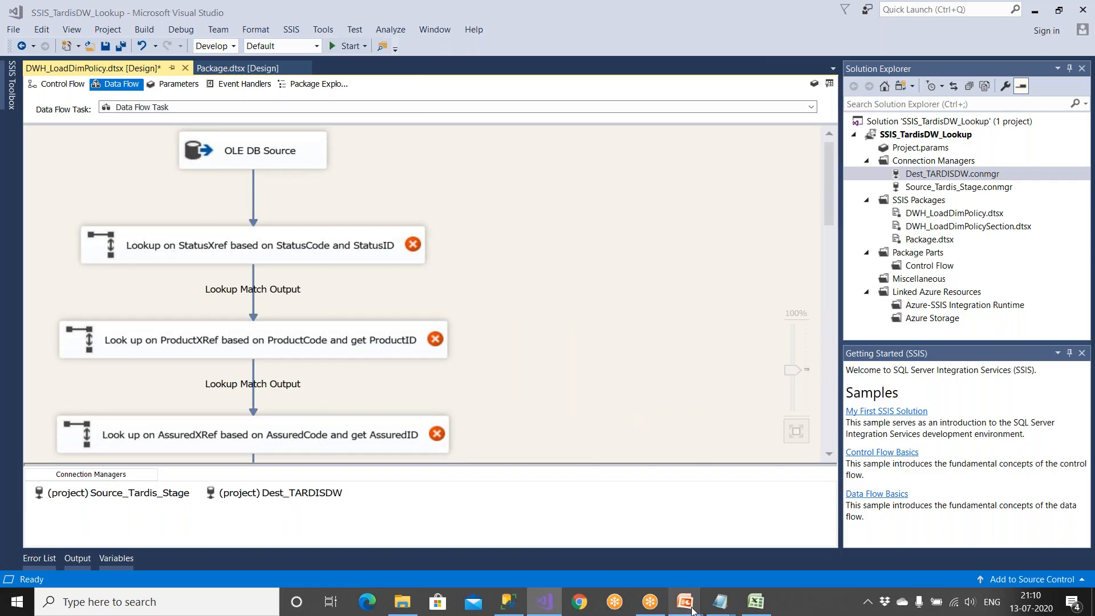
Switch to the PowerPoint slide show and view the Design Patterns for Incr Loading slide
mouse_move(691, 604)
left_click(724, 551)
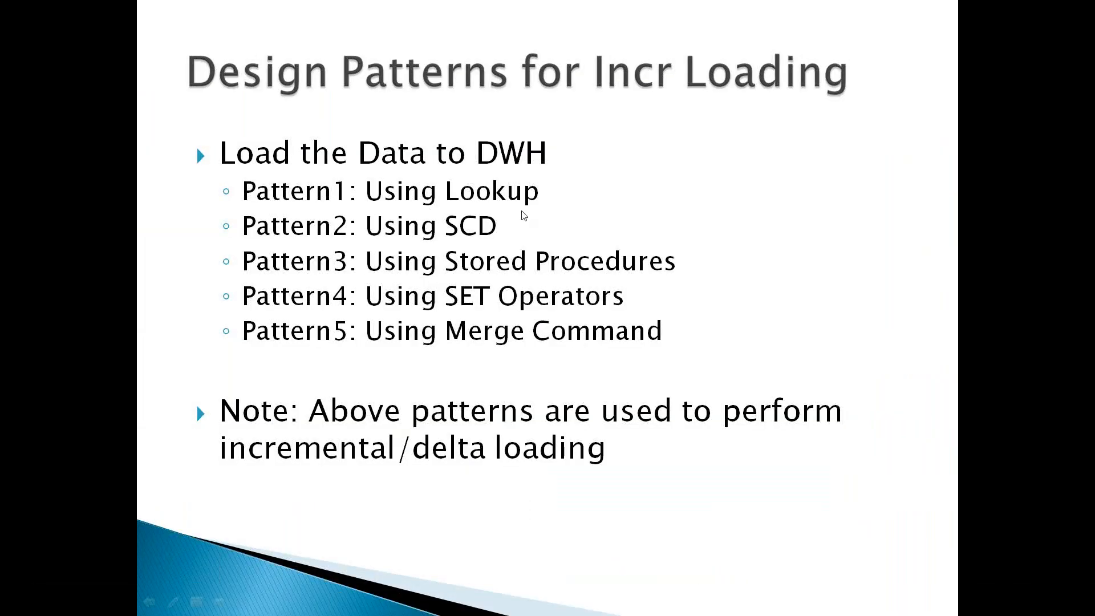